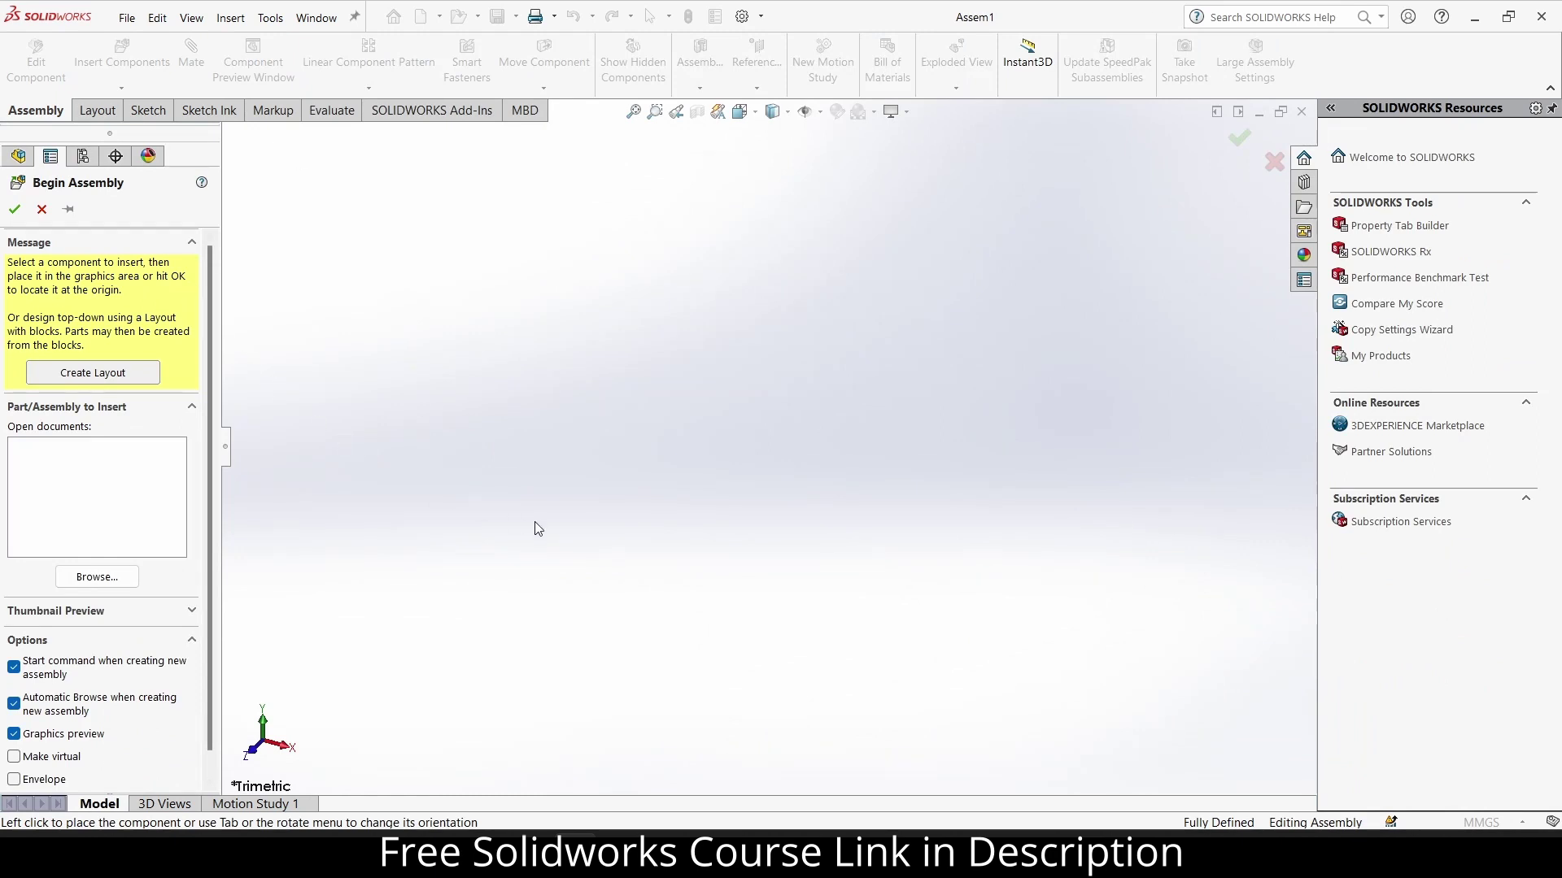
Dismiss Begin Assembly and add in SOLIDWORKS Toolbox from the Design Library.
{"action": "left_click", "coordinate": [1272, 166]}
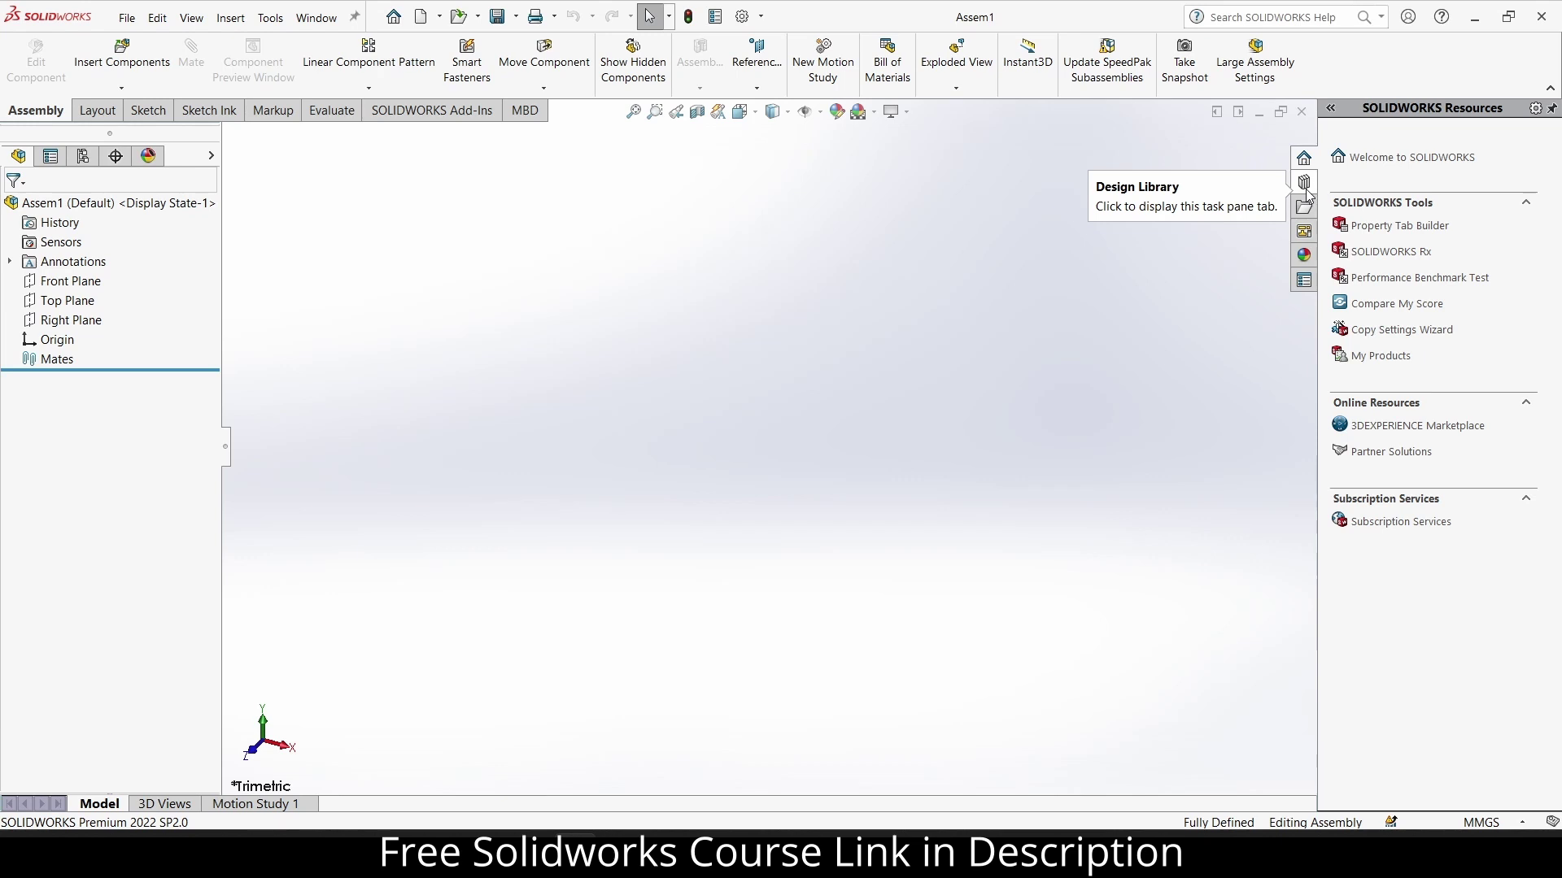
{"action": "left_click", "coordinate": [1304, 183]}
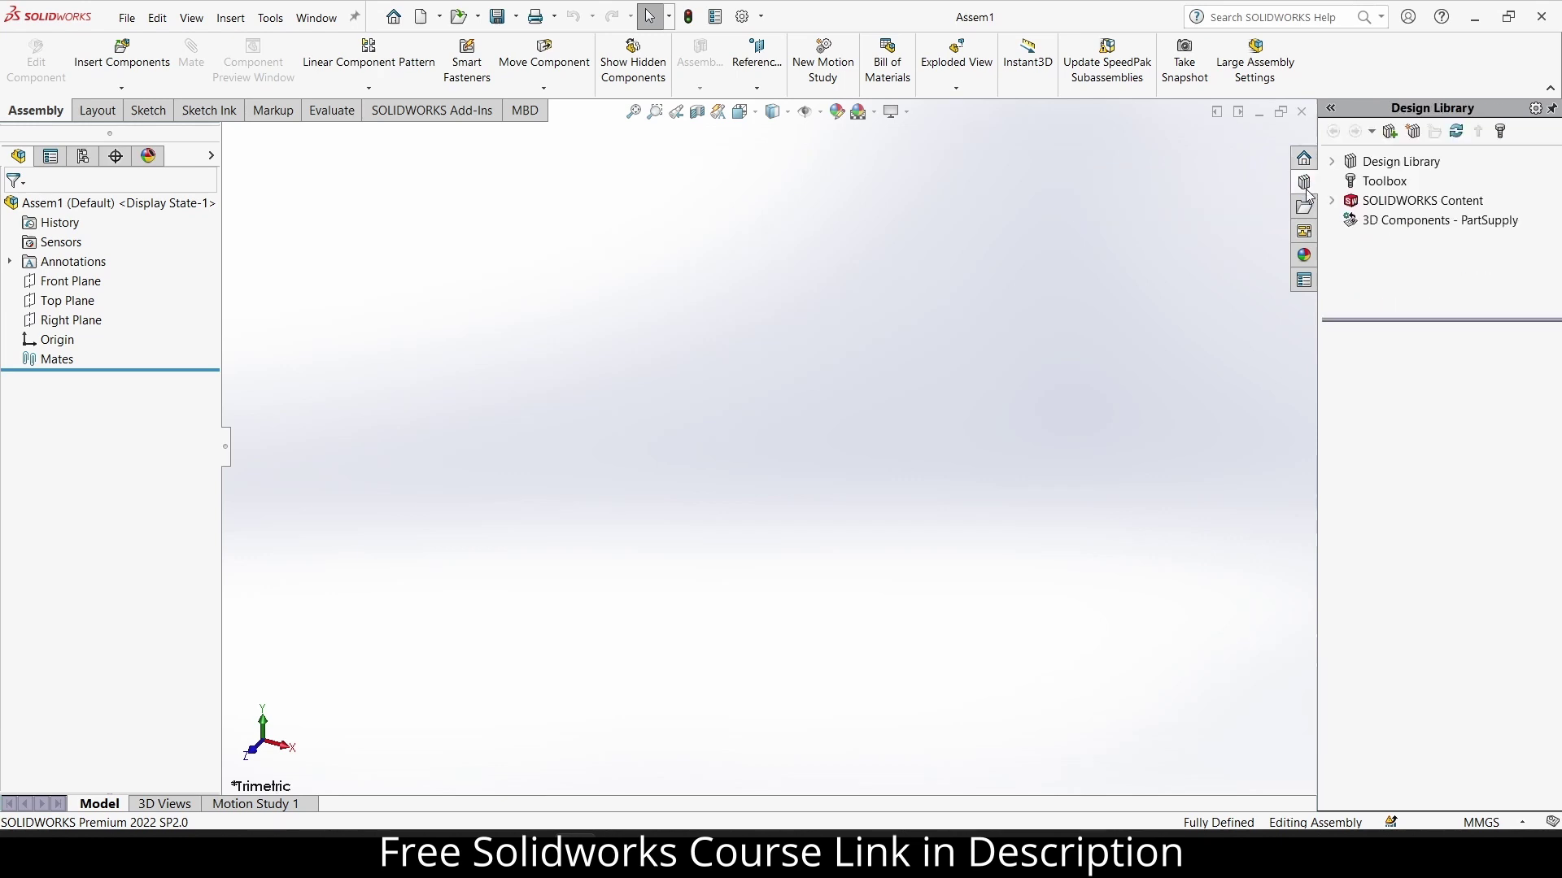
{"action": "left_click", "coordinate": [1373, 182]}
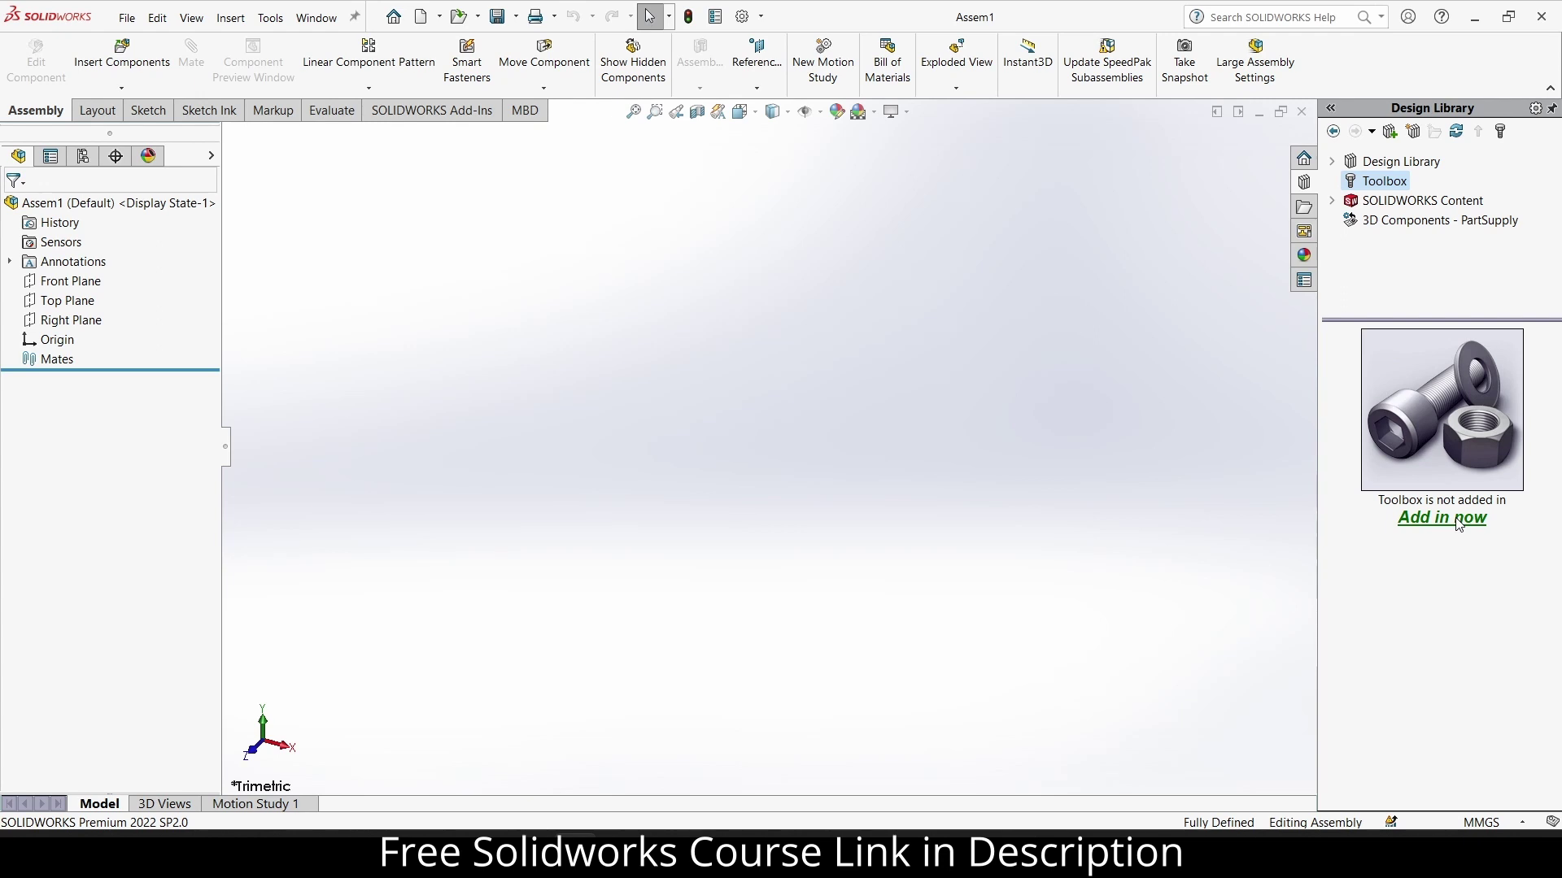
{"action": "left_click", "coordinate": [1459, 520]}
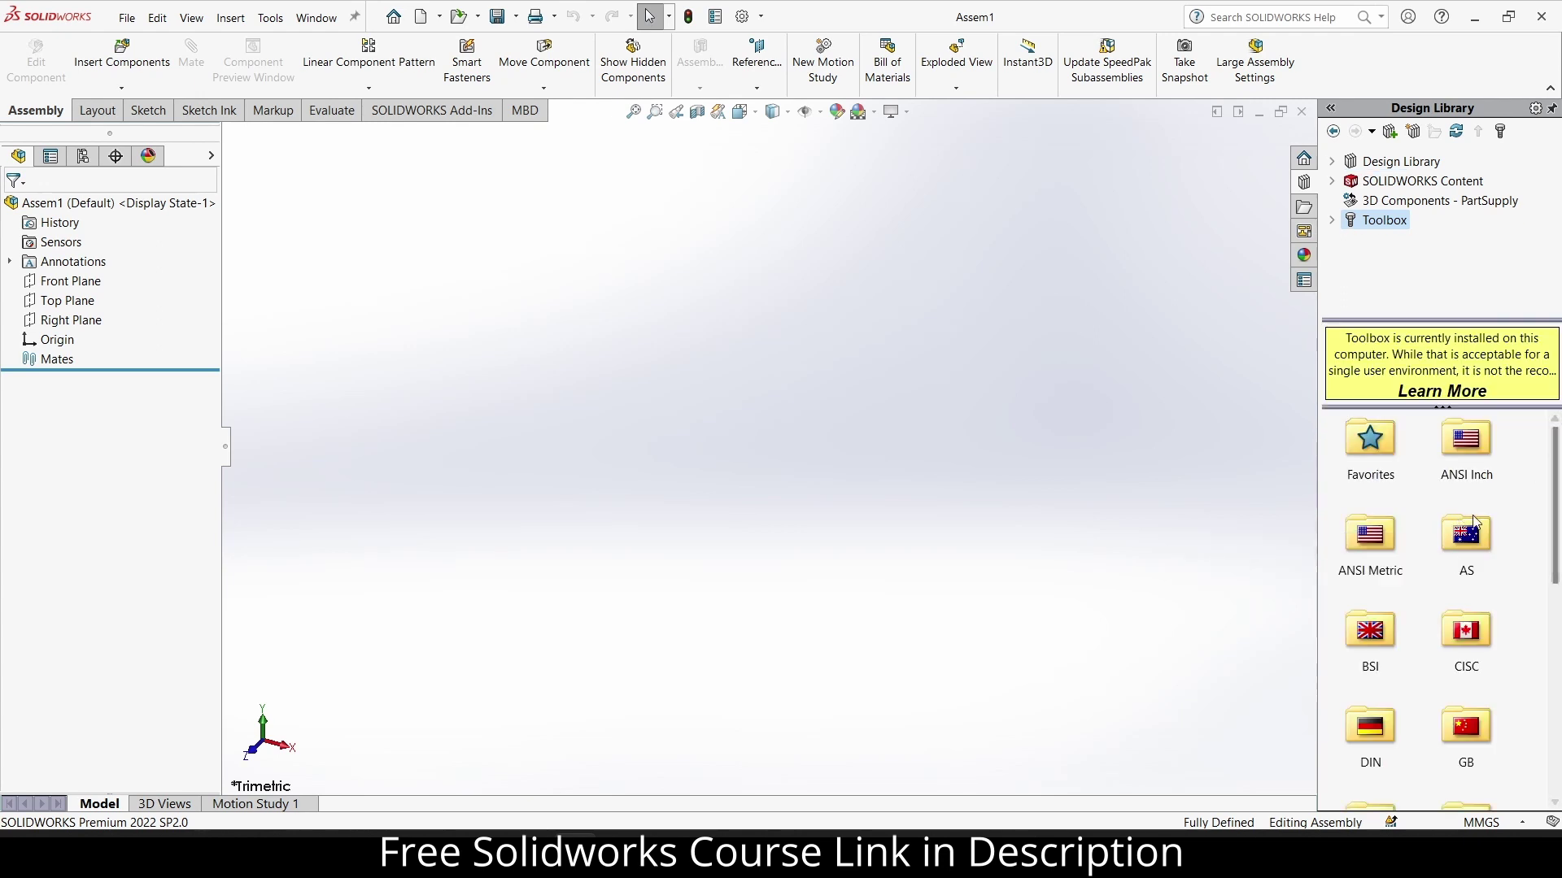
Browse the Toolbox to ANSI Metric > Power Transmission > Gears.
{"action": "double_click", "coordinate": [1361, 553]}
{"action": "double_click", "coordinate": [1369, 635]}
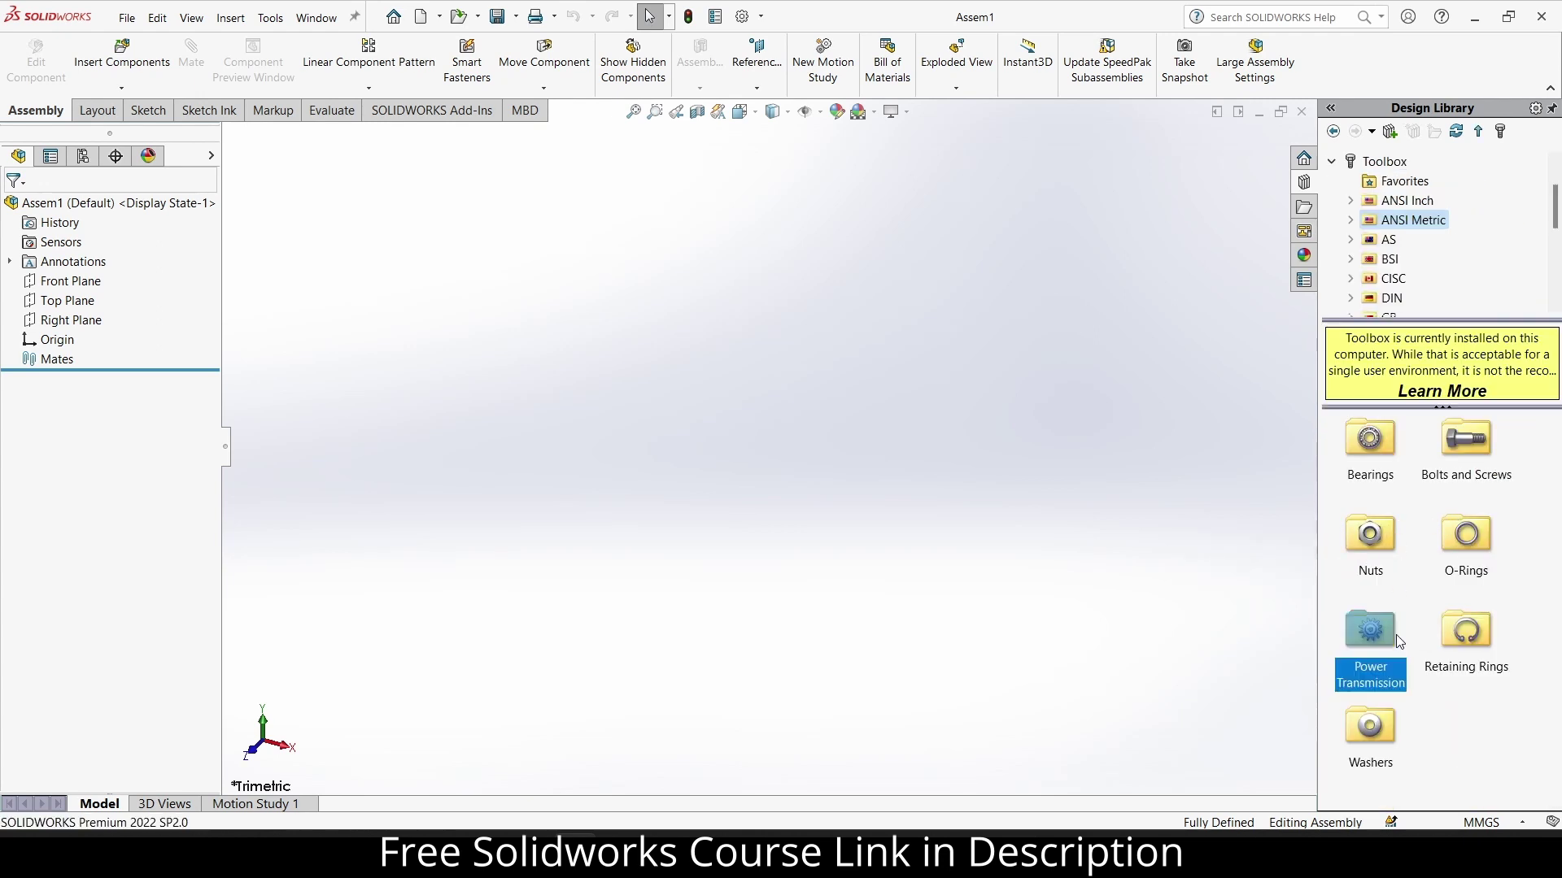
{"action": "double_click", "coordinate": [1363, 444]}
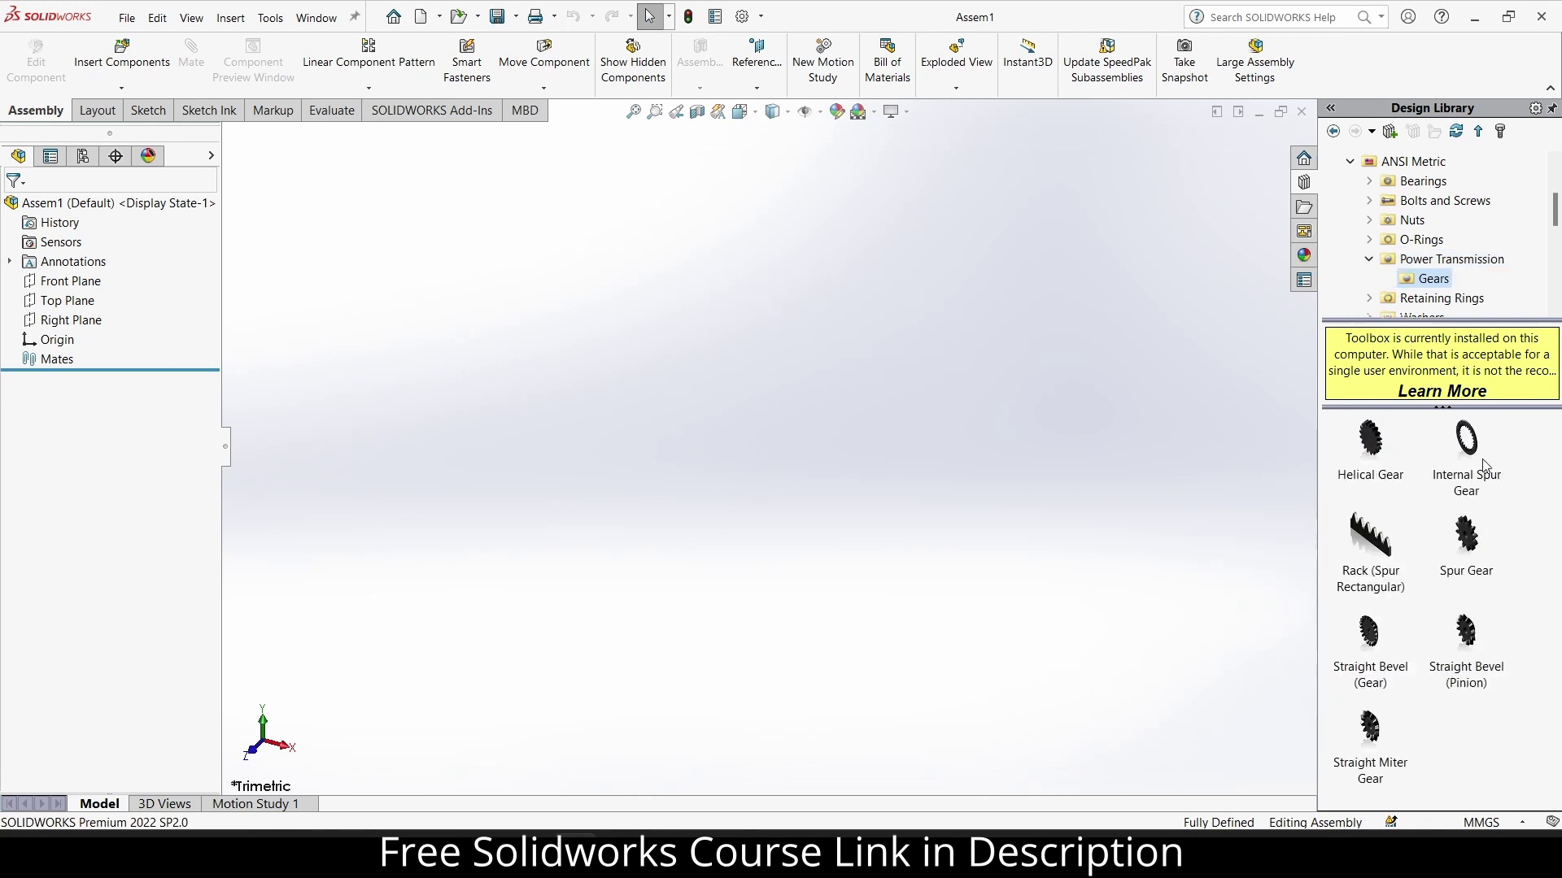
Place an Internal Spur Gear in the assembly and set its module to 0.5, then back to 1.
{"action": "left_click_drag", "start_coordinate": [1482, 465], "coordinate": [712, 461]}
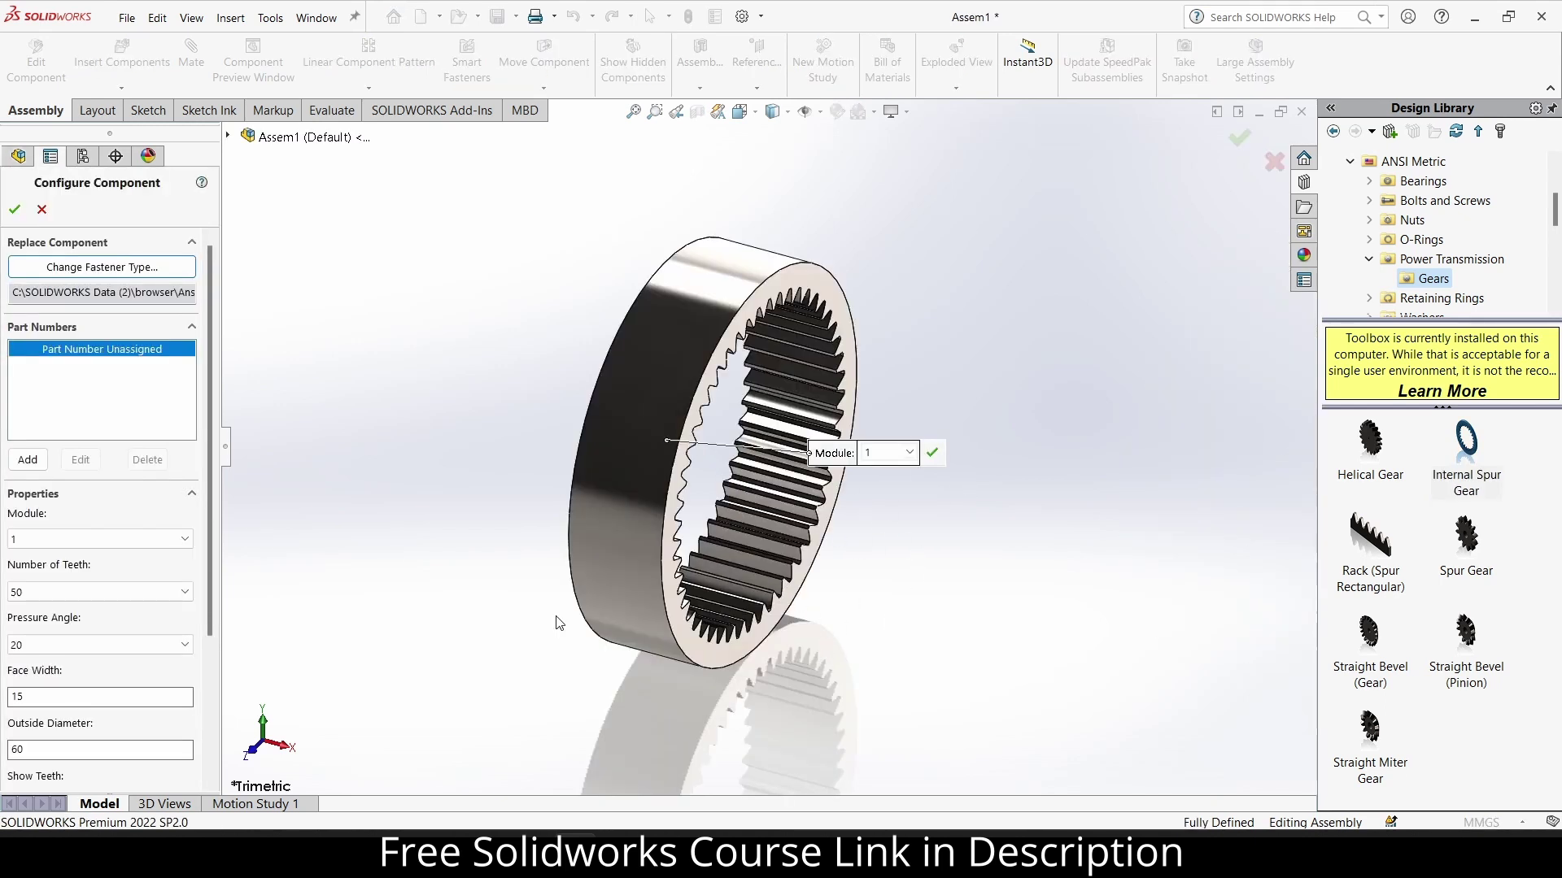
{"action": "left_click", "coordinate": [106, 539]}
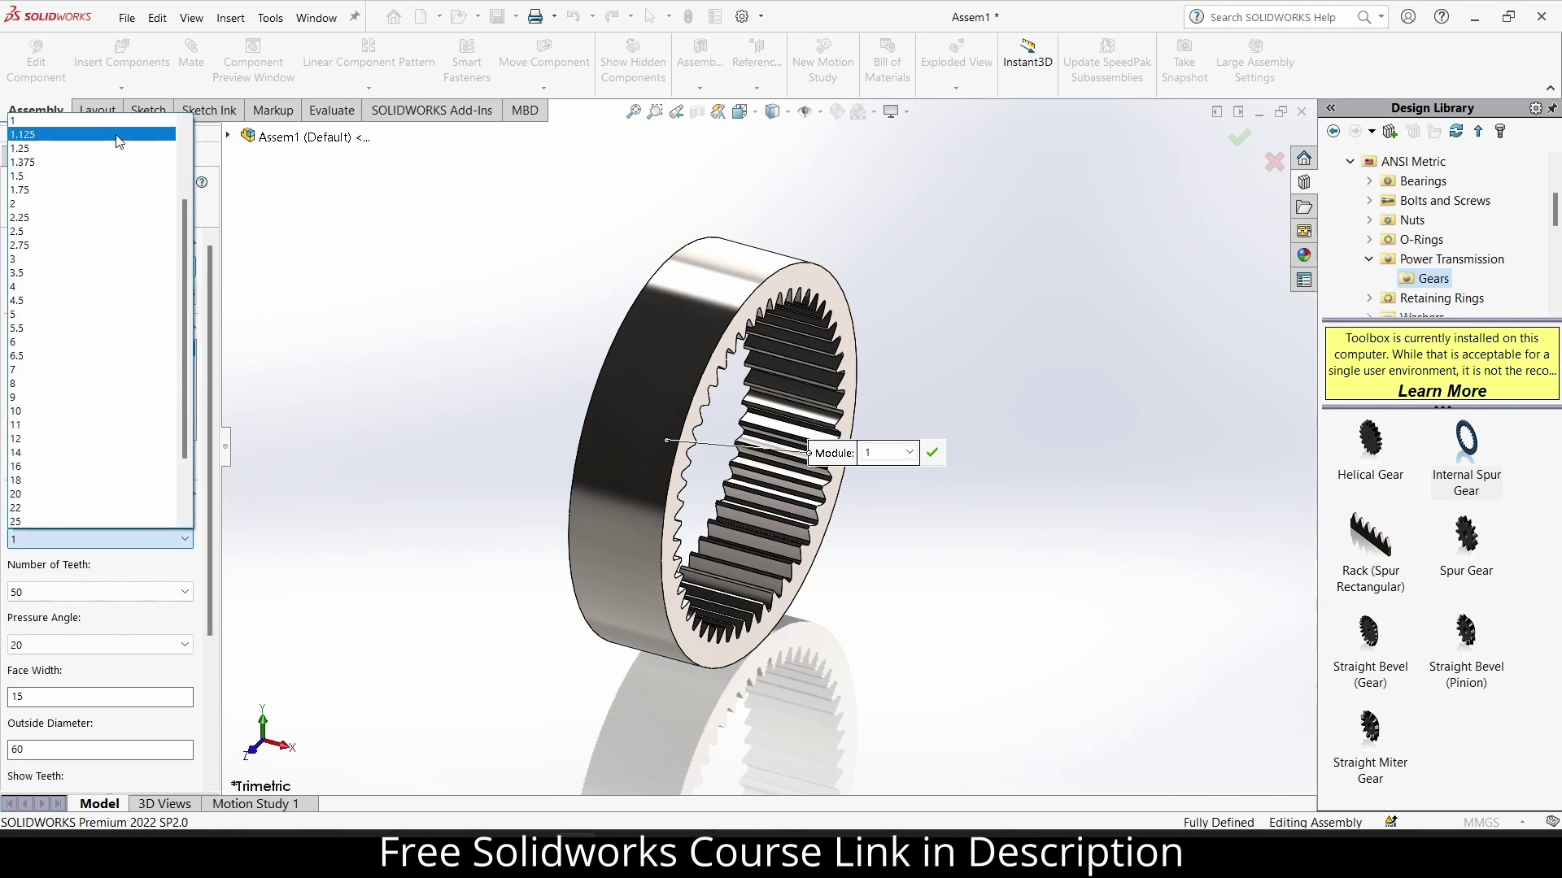
{"action": "scroll", "coordinate": [118, 147], "scroll_direction": "up", "scroll_amount": 5}
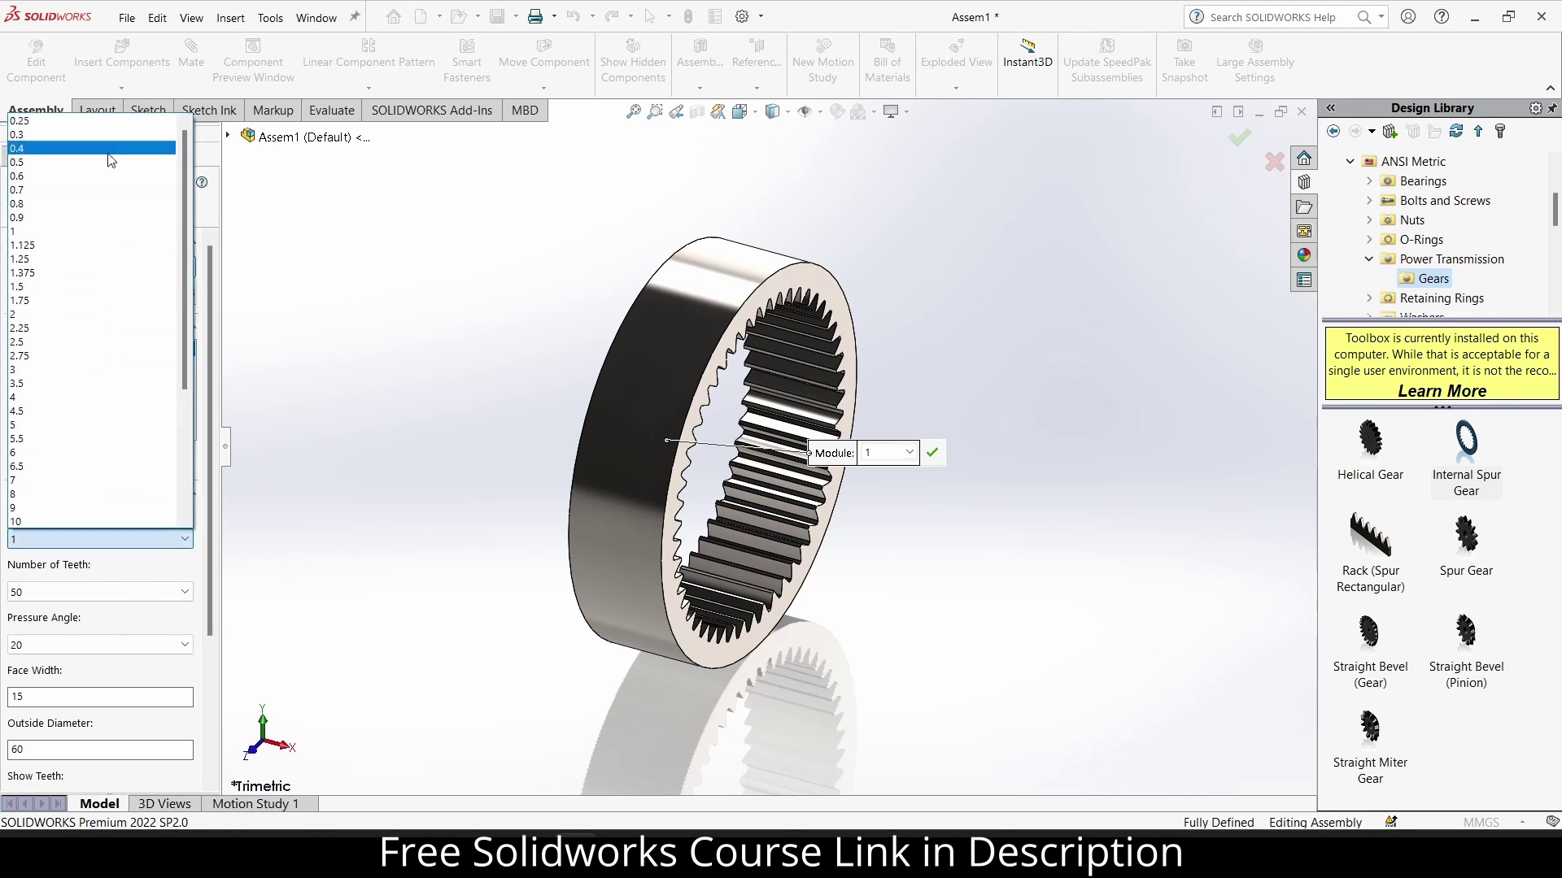
{"action": "left_click", "coordinate": [110, 162]}
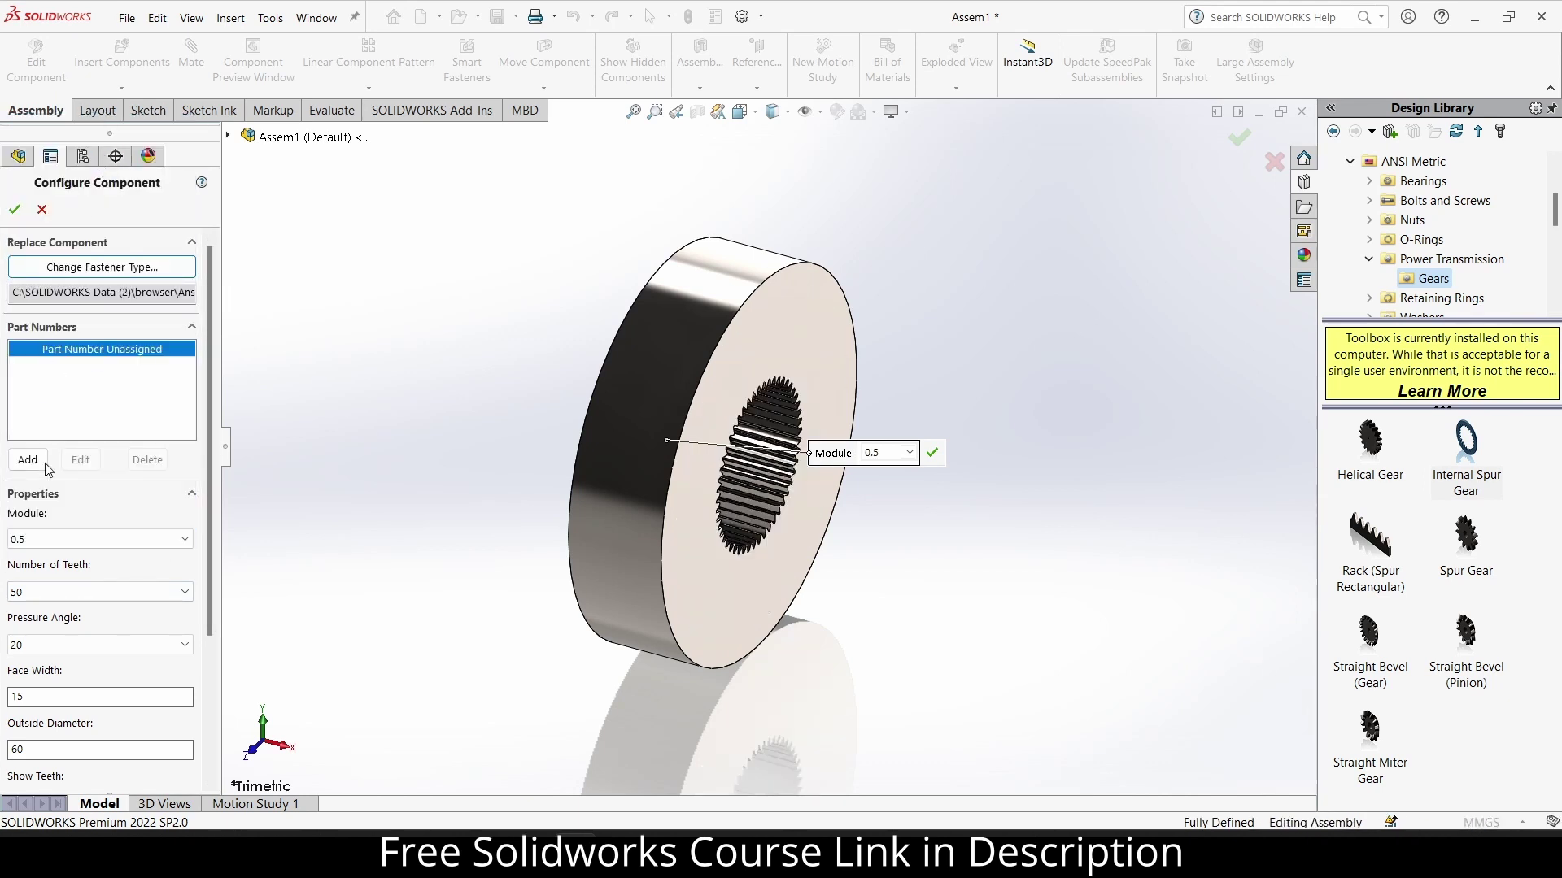
{"action": "left_click", "coordinate": [65, 541]}
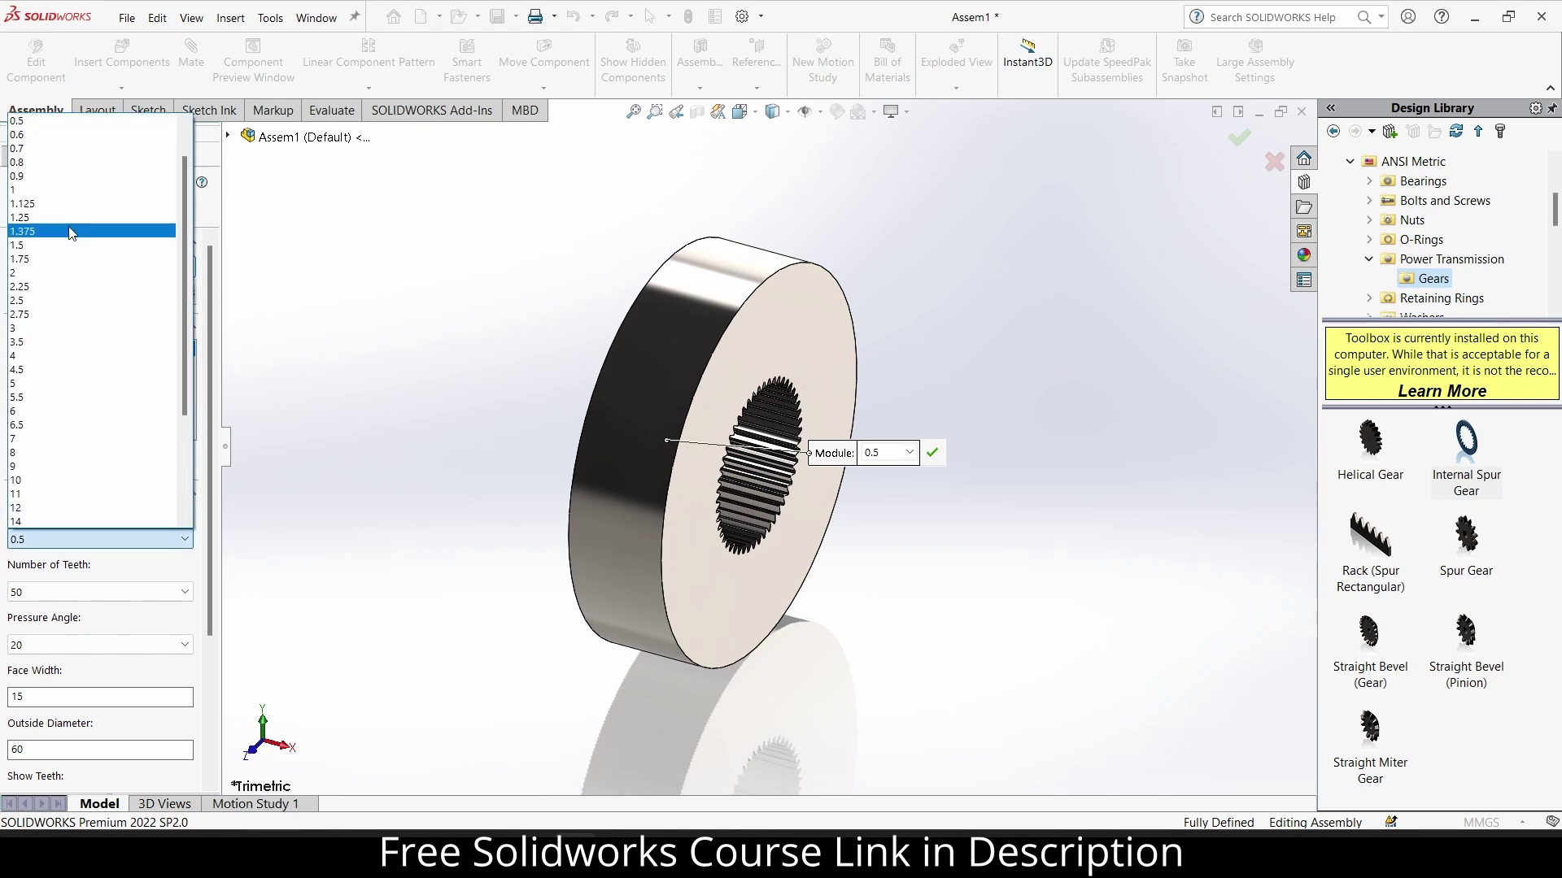
{"action": "left_click", "coordinate": [70, 190]}
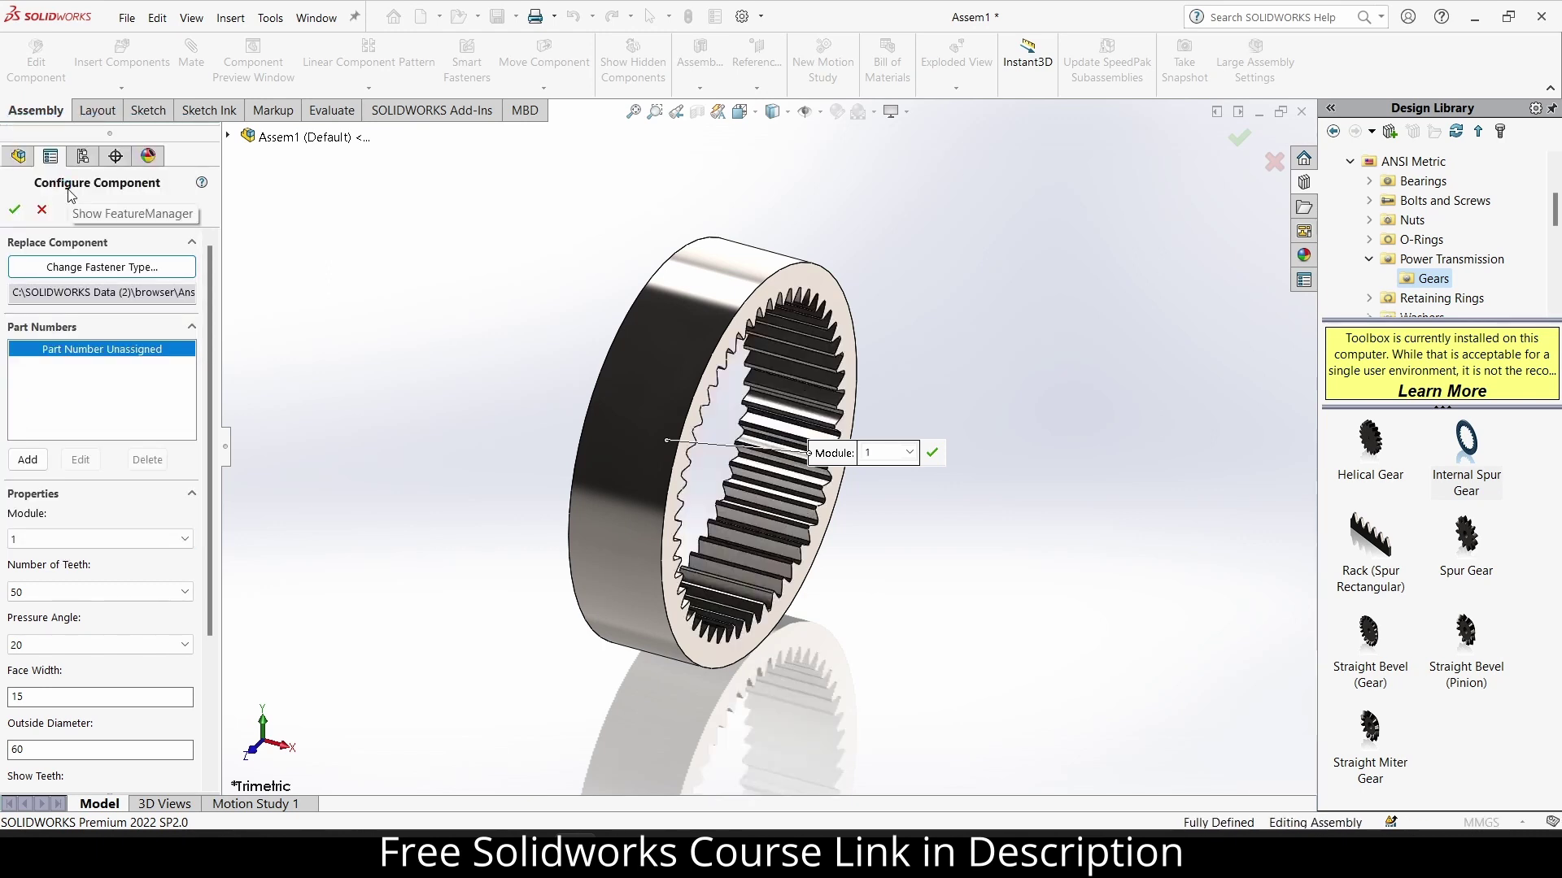
View the gear straight on and scroll through the Number of Teeth list.
{"action": "middle_click_drag", "start_coordinate": [529, 578], "coordinate": [459, 514]}
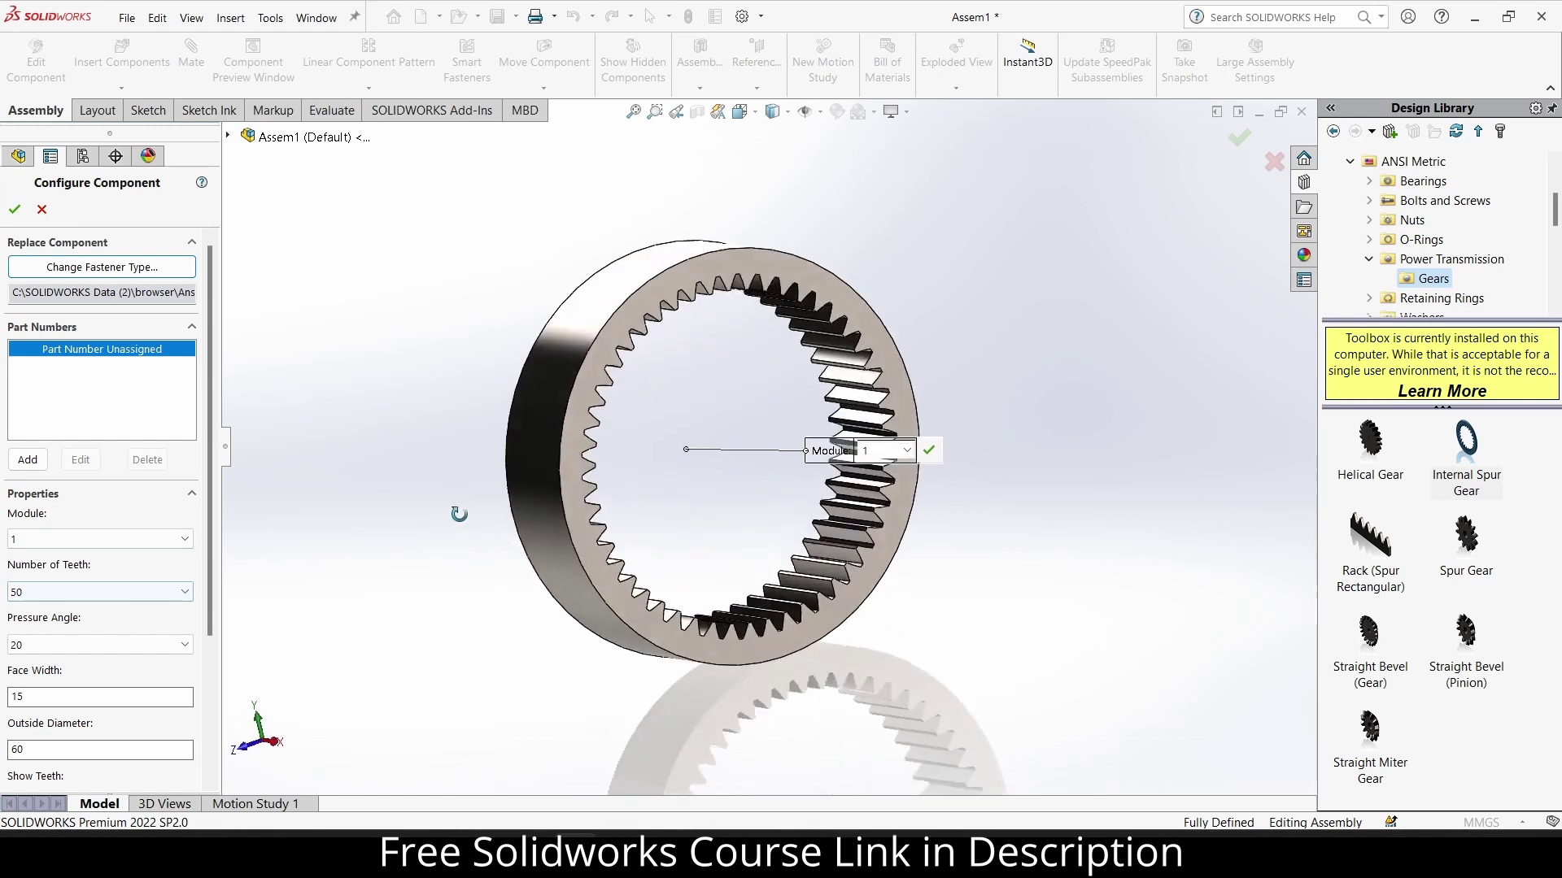
{"action": "key", "text": "ctrl+4"}
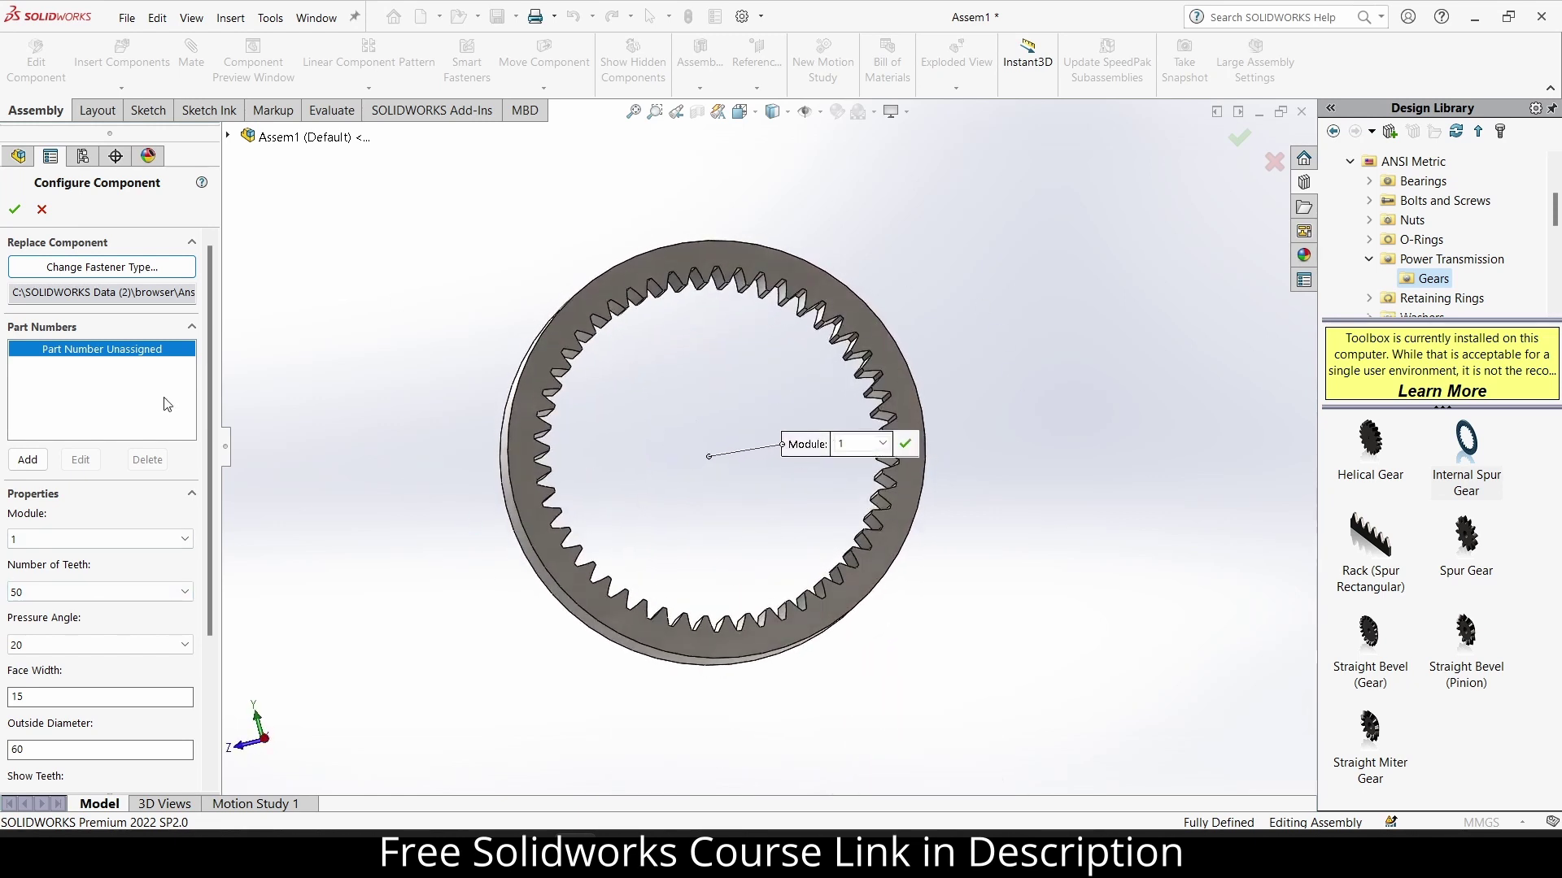
{"action": "left_click", "coordinate": [76, 599]}
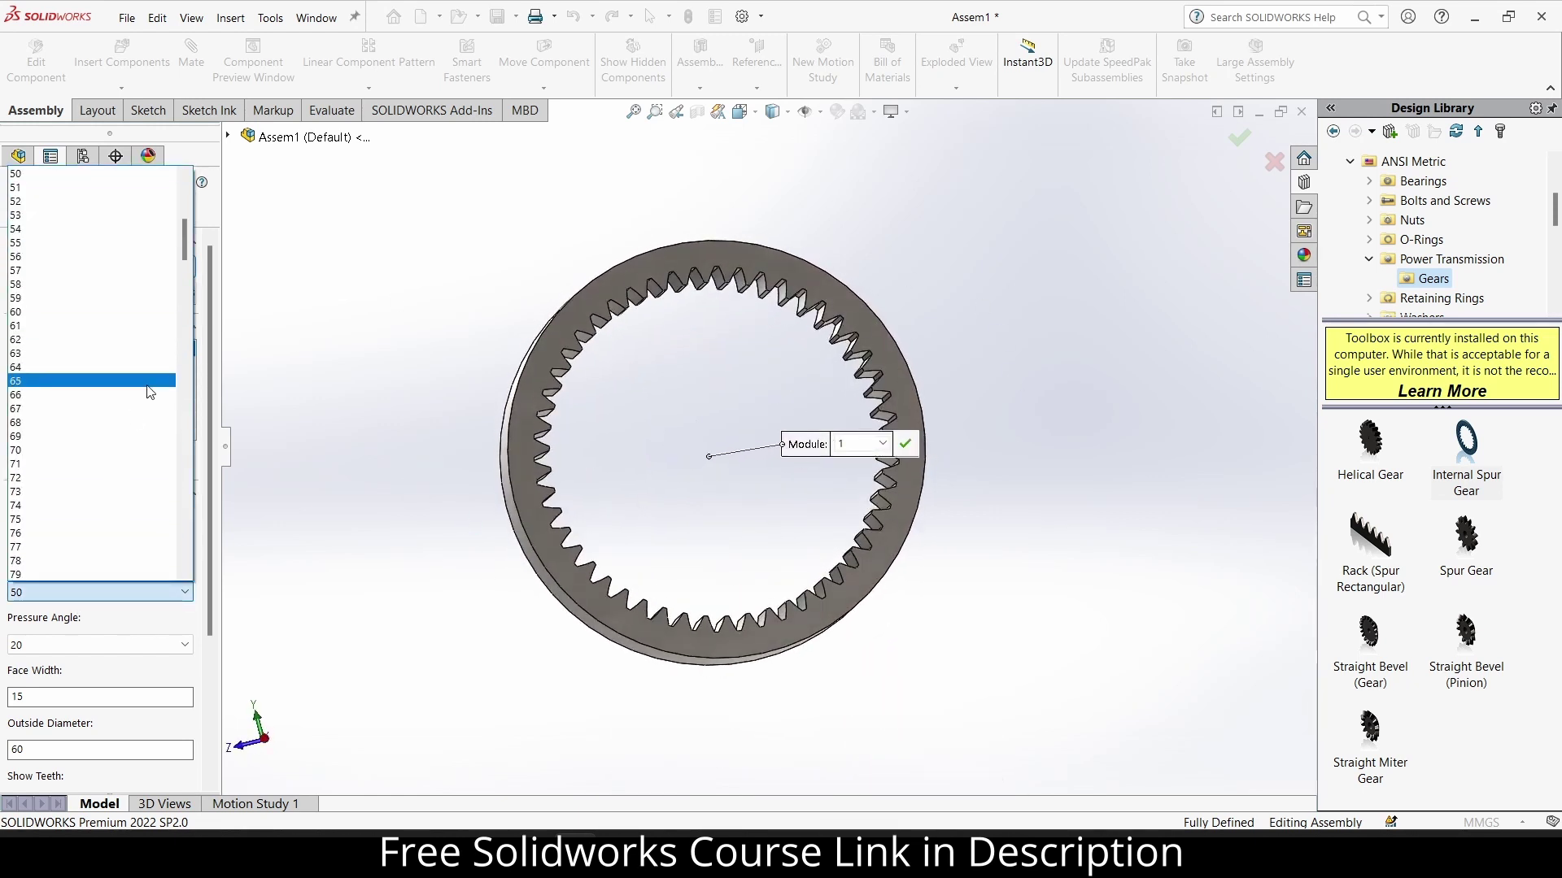
{"action": "scroll", "coordinate": [140, 505], "scroll_direction": "down", "scroll_amount": 6}
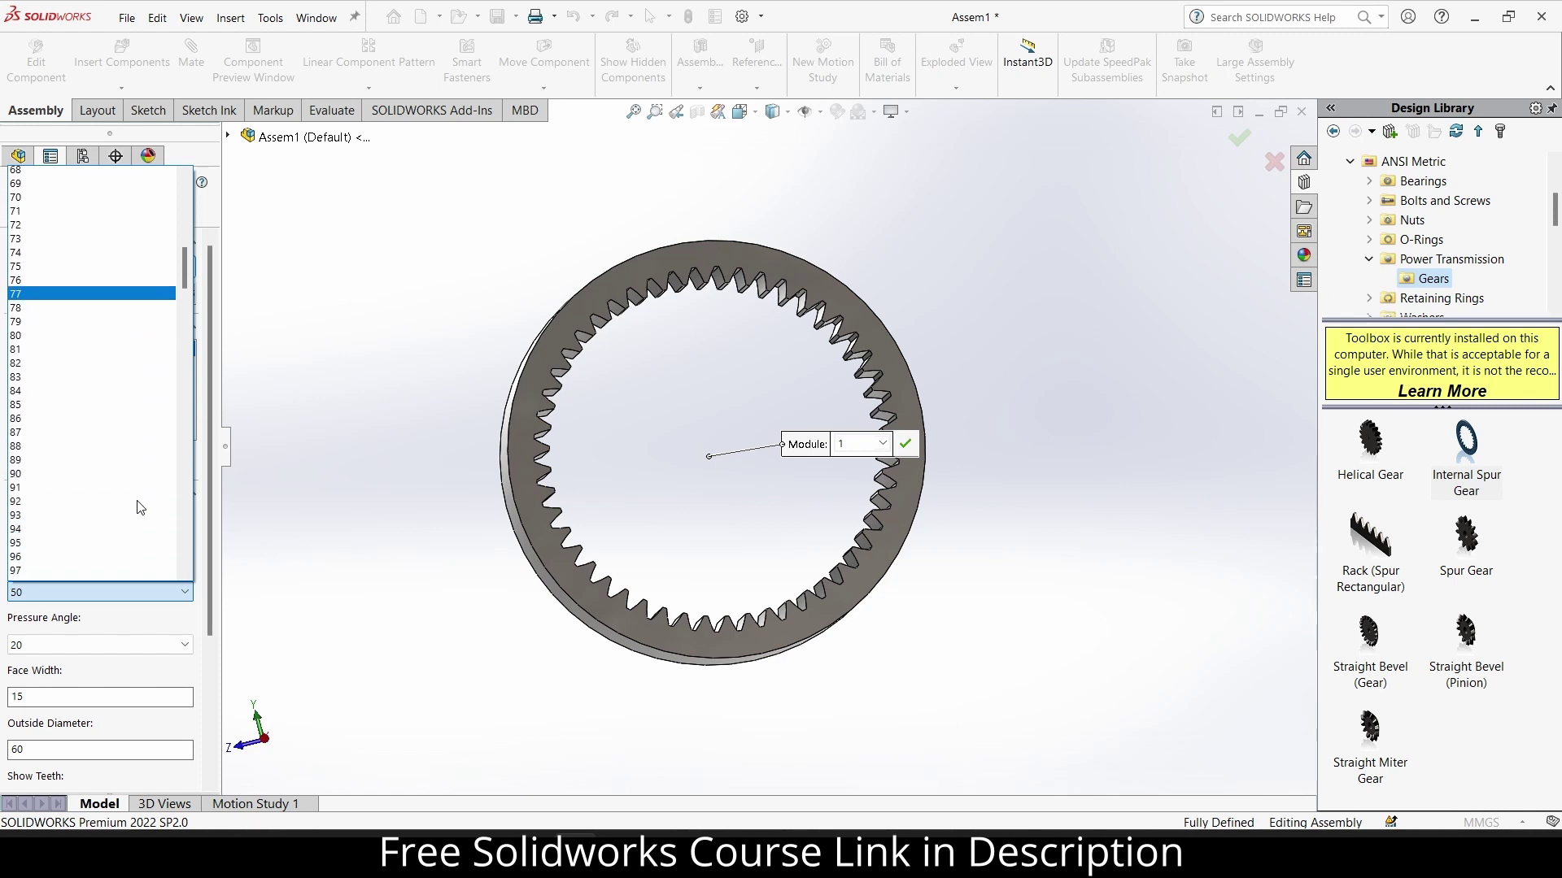
{"action": "scroll", "coordinate": [140, 507], "scroll_direction": "down", "scroll_amount": 7}
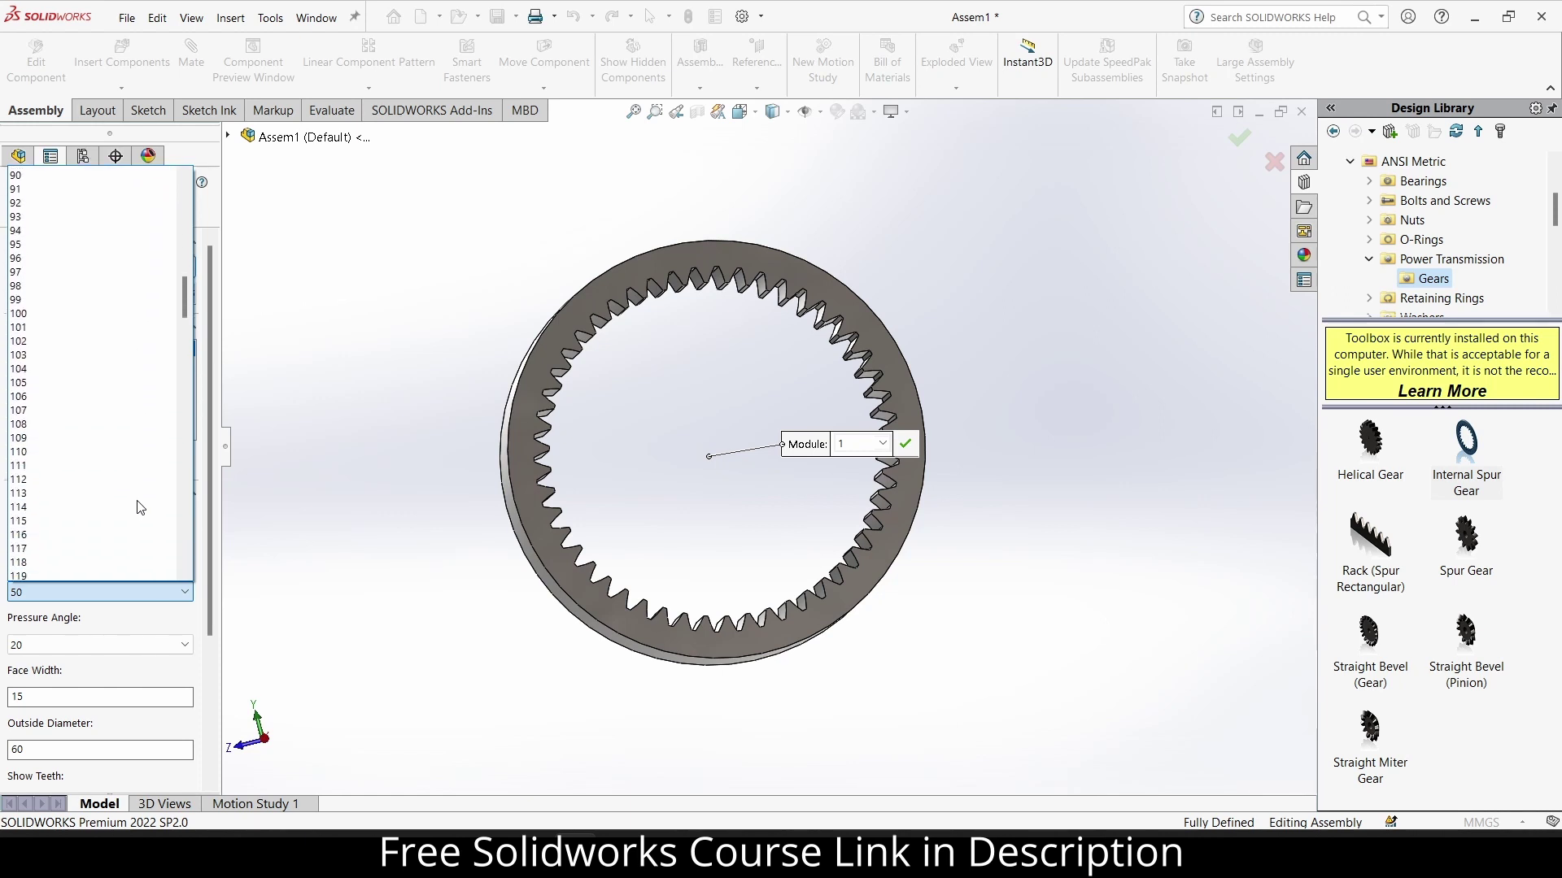
{"action": "scroll", "coordinate": [140, 508], "scroll_direction": "down", "scroll_amount": 3}
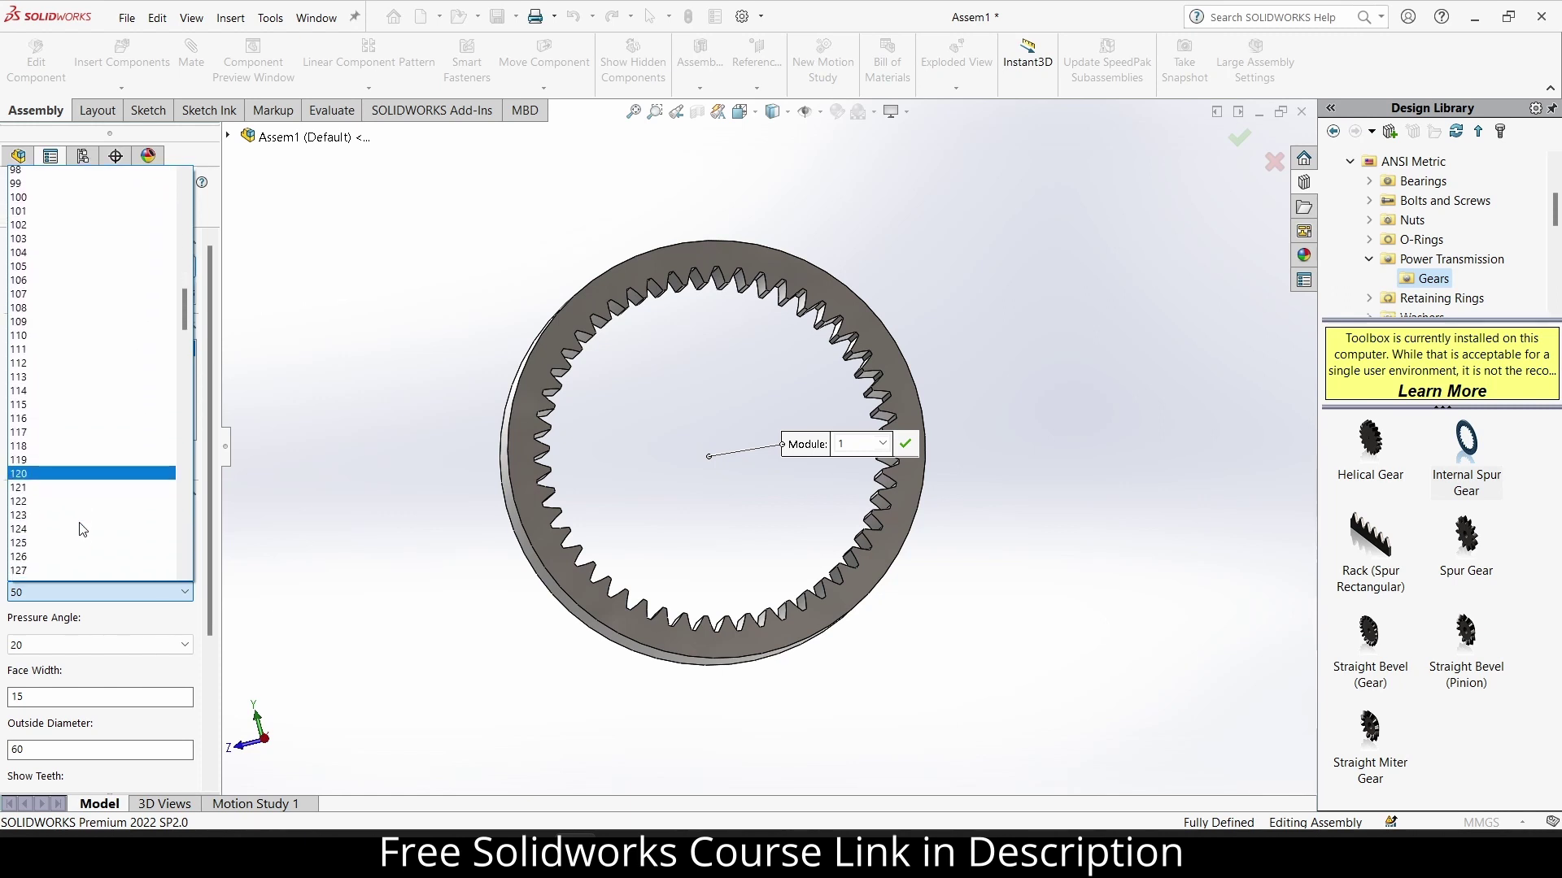
{"action": "scroll", "coordinate": [82, 530], "scroll_direction": "down", "scroll_amount": 3}
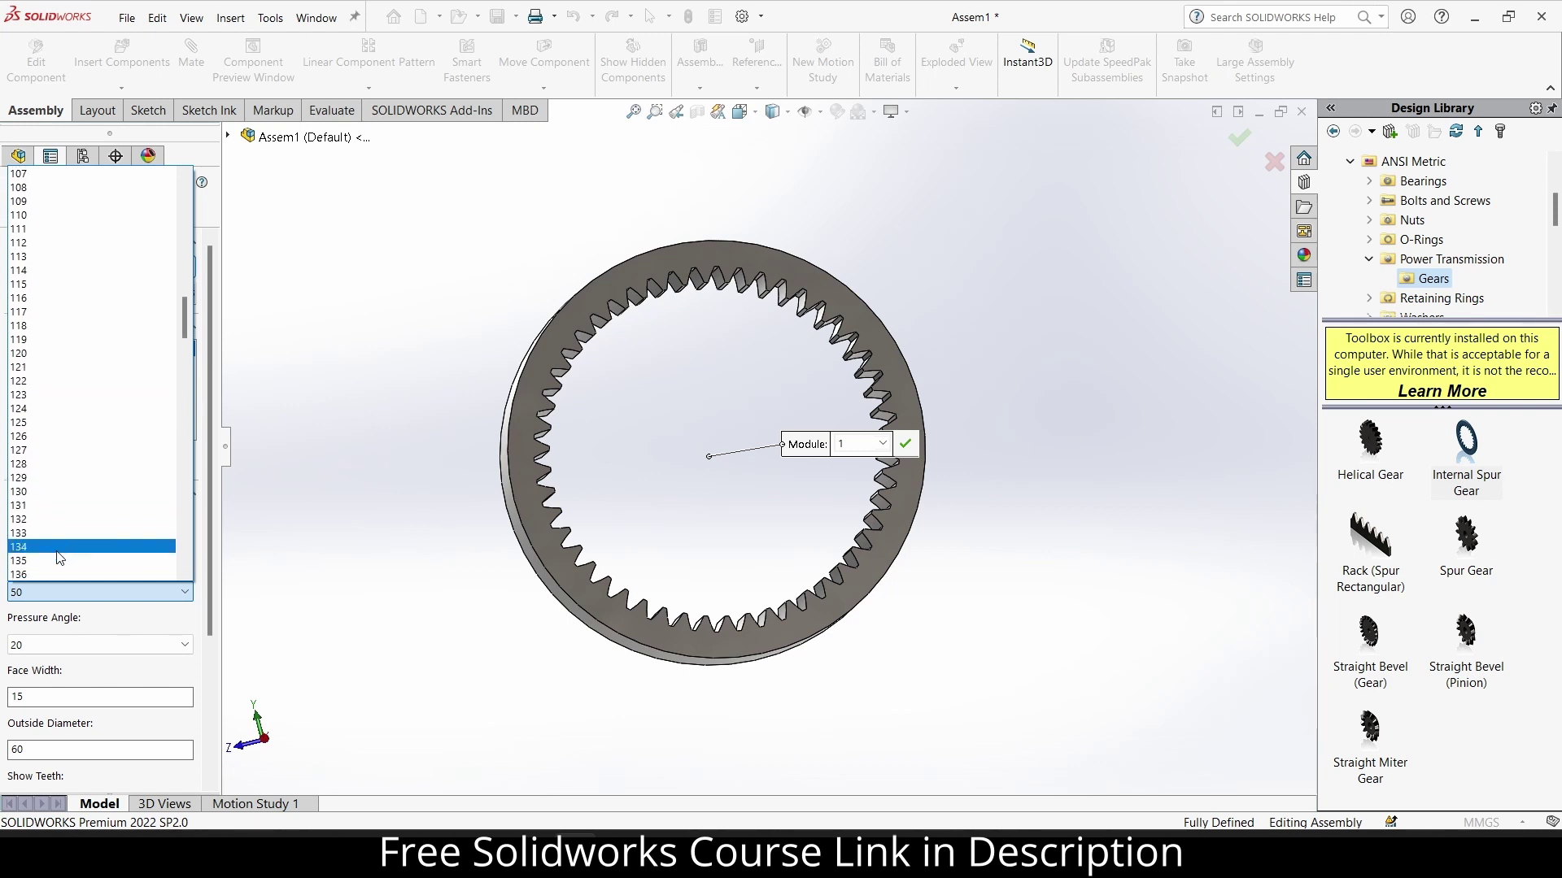
{"action": "scroll", "coordinate": [59, 558], "scroll_direction": "down", "scroll_amount": 2}
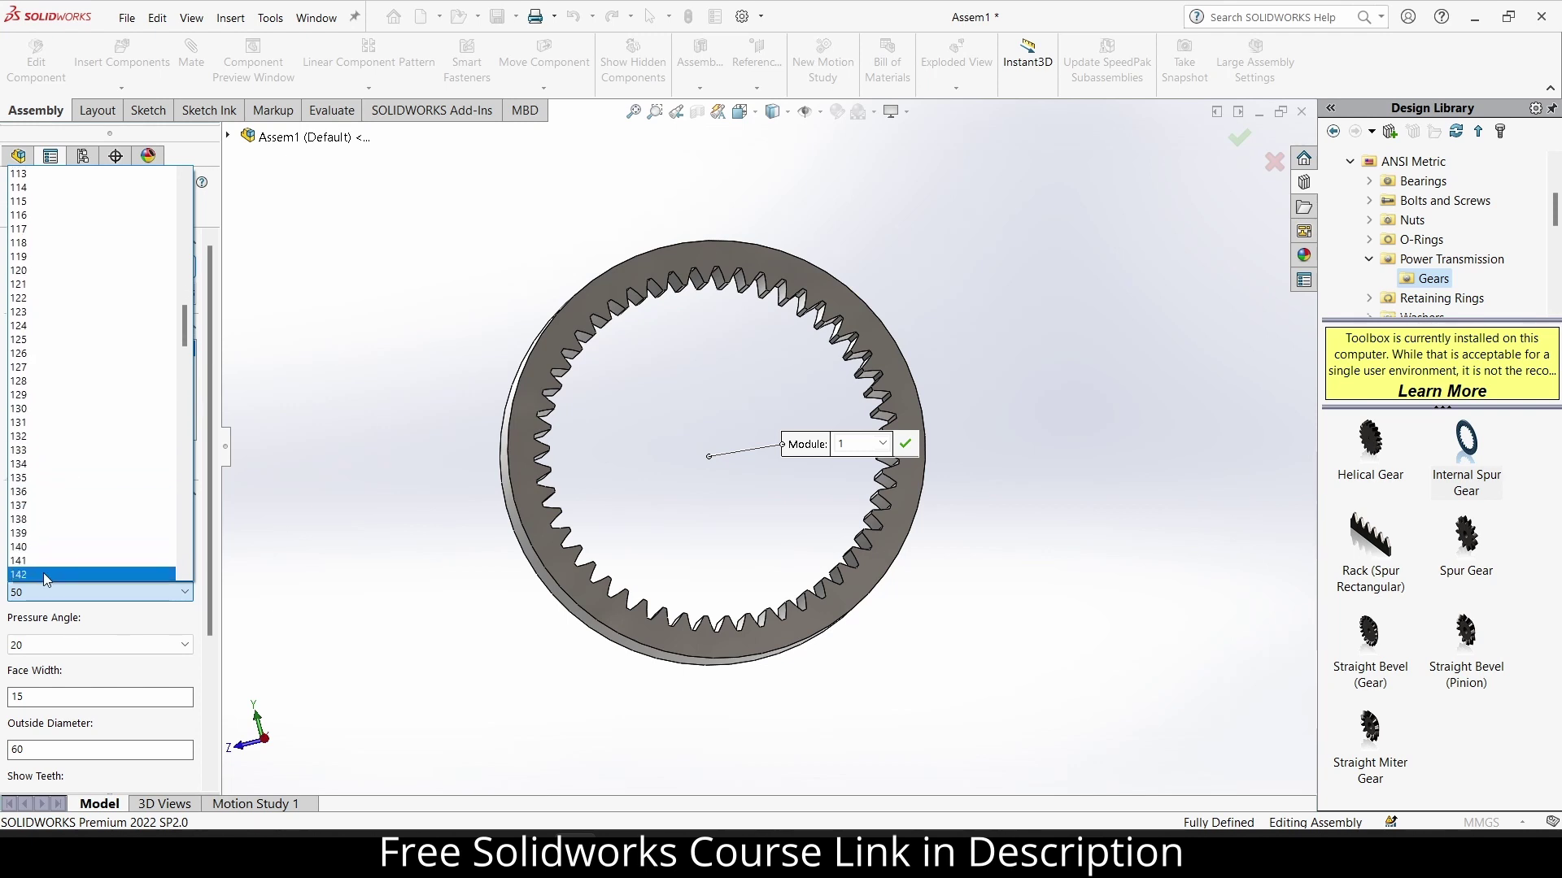
Give the internal gear 140 teeth and a 10 mm face width.
{"action": "left_click", "coordinate": [44, 547]}
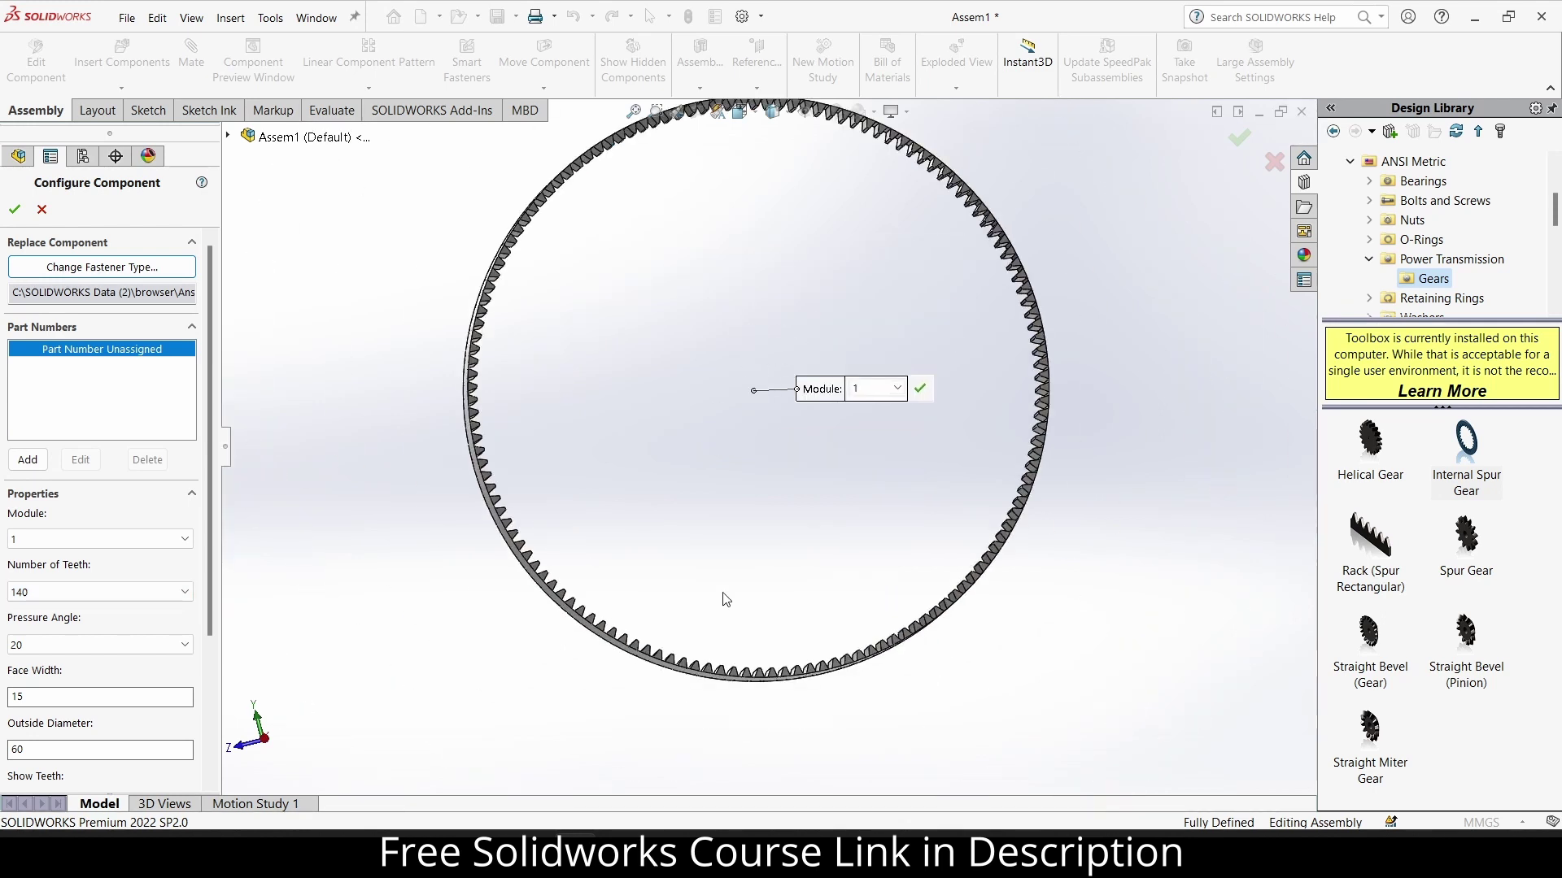
{"action": "middle_click_drag", "start_coordinate": [785, 379], "coordinate": [829, 415]}
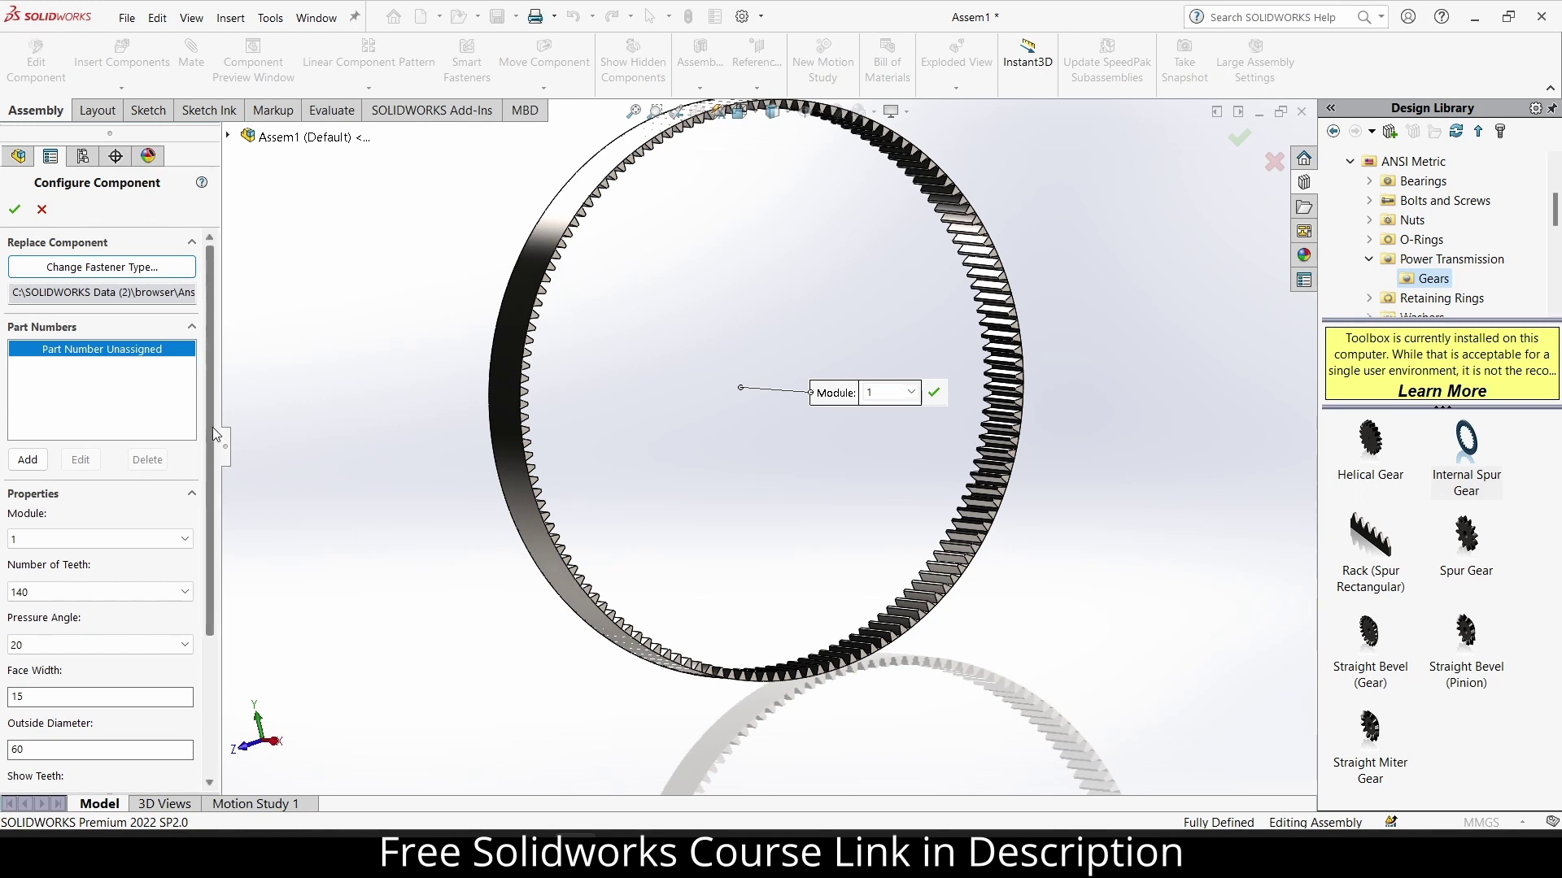
{"action": "scroll", "coordinate": [212, 427], "scroll_direction": "down", "scroll_amount": 3}
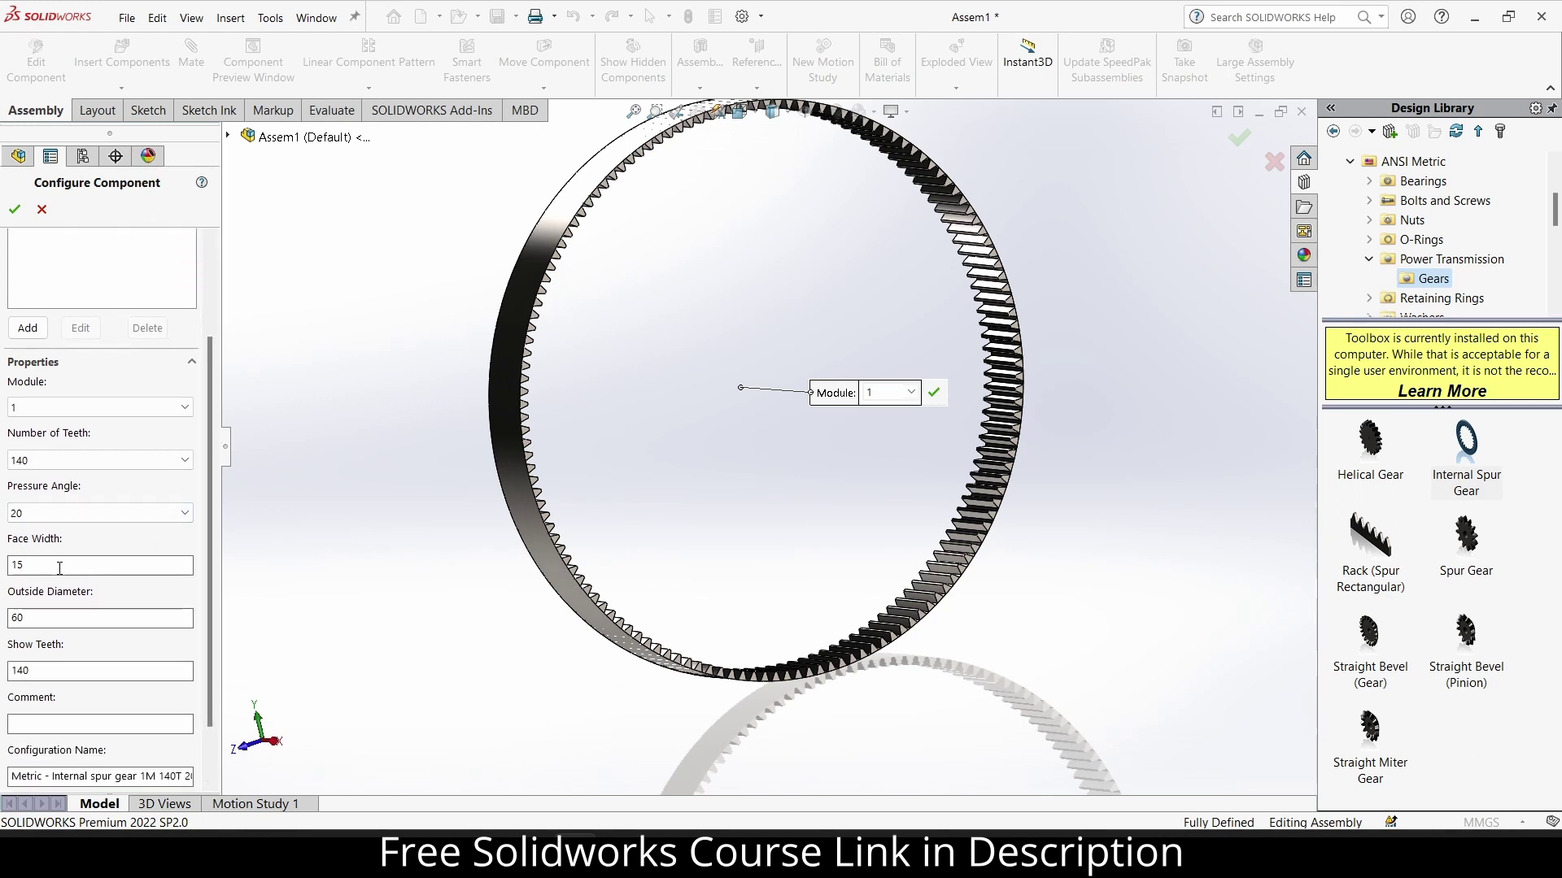
{"action": "double_click", "coordinate": [26, 620]}
{"action": "type", "text": "14"}
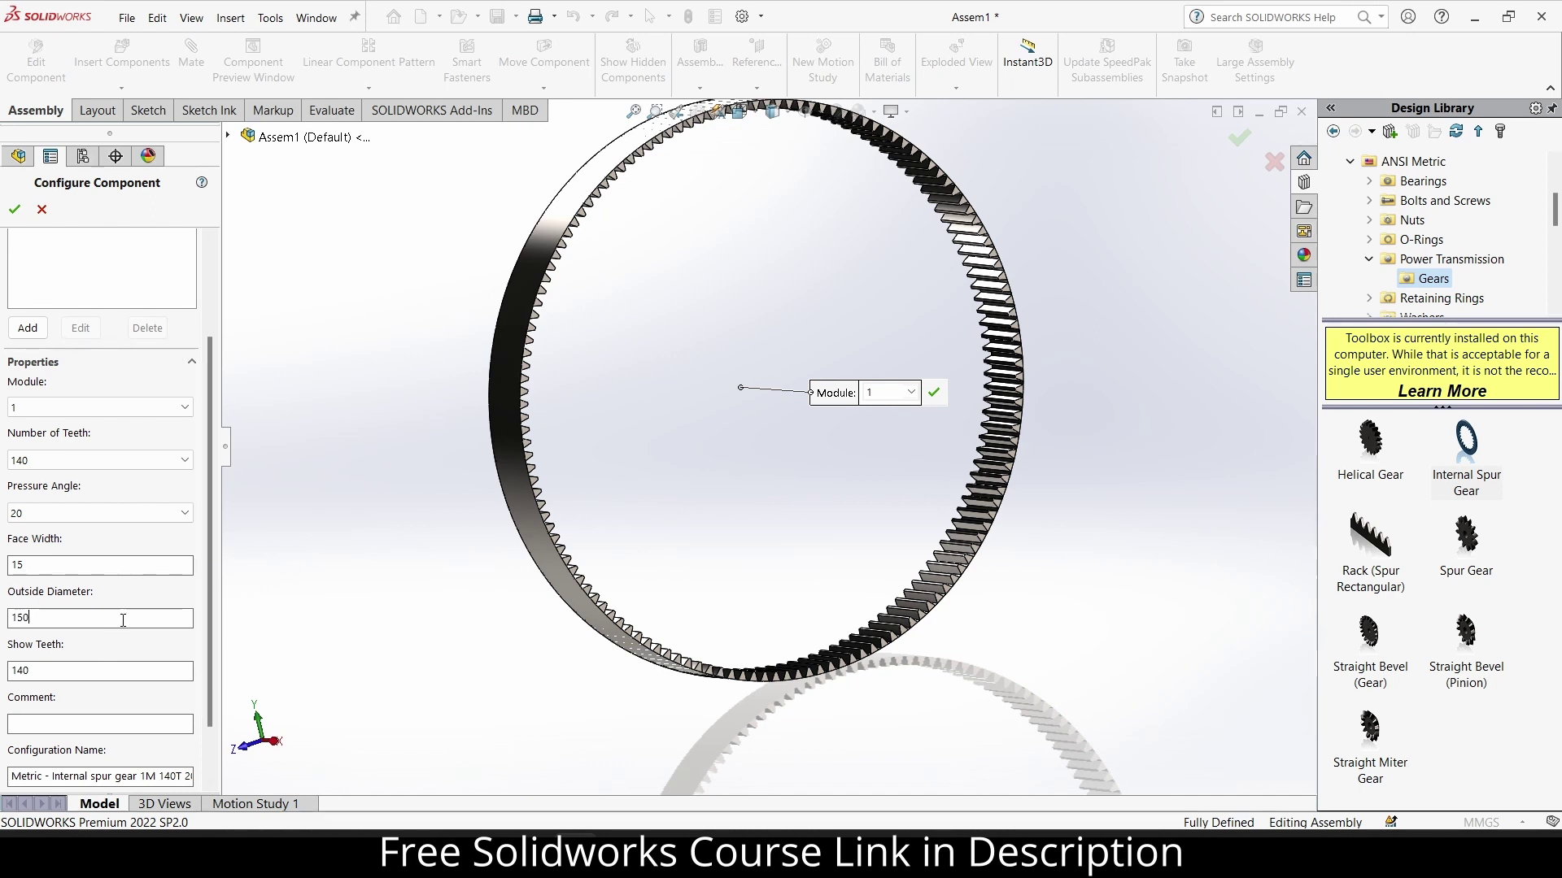
{"action": "middle_click_drag", "start_coordinate": [704, 494], "coordinate": [978, 399]}
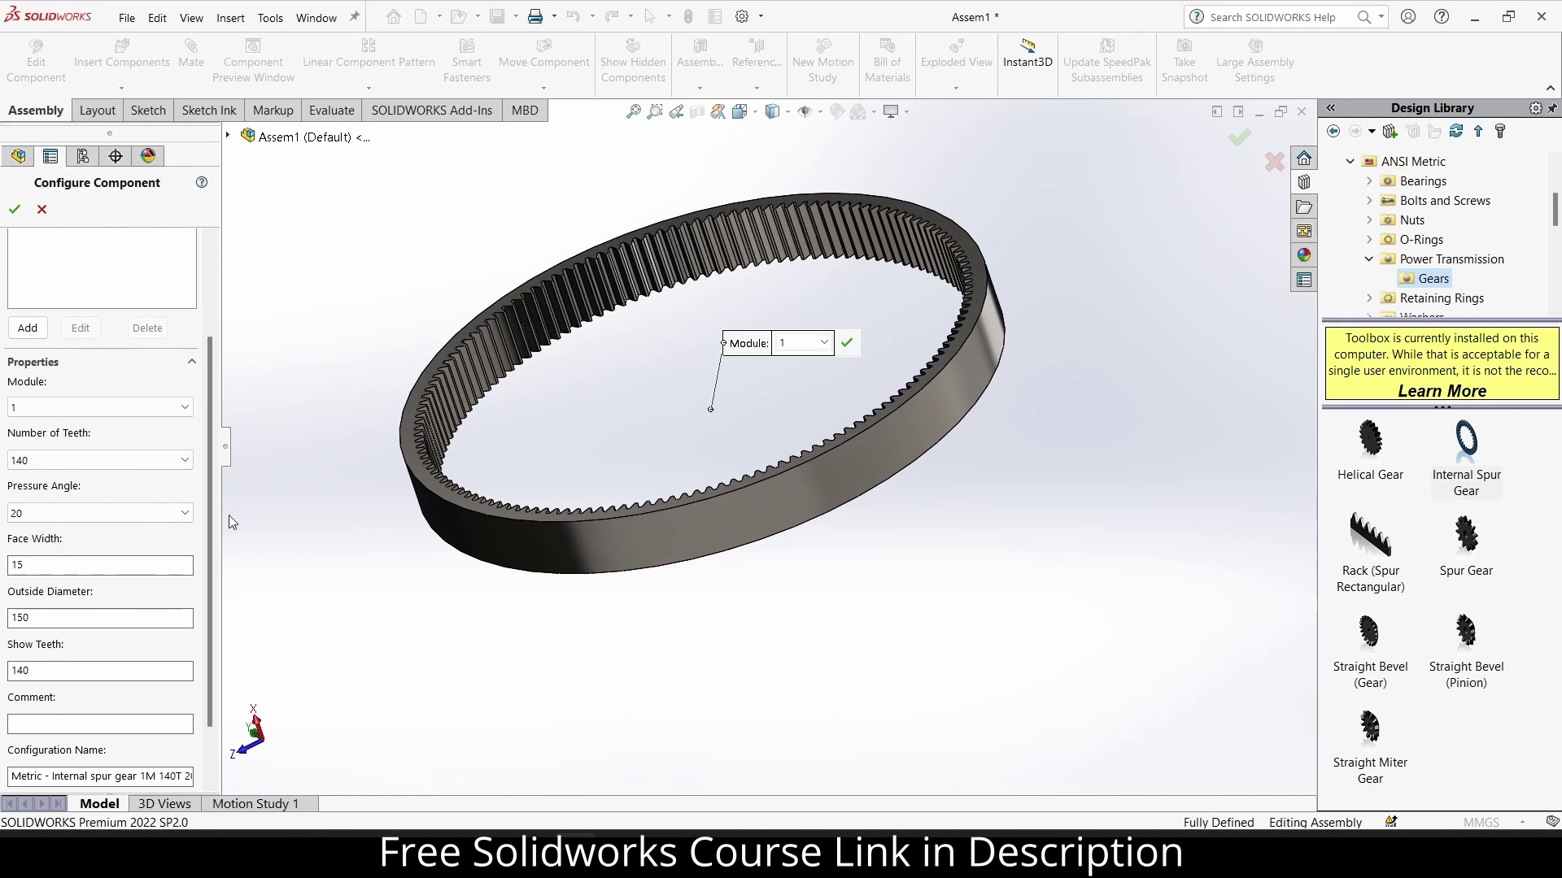
{"action": "double_click", "coordinate": [93, 567]}
{"action": "type", "text": "10"}
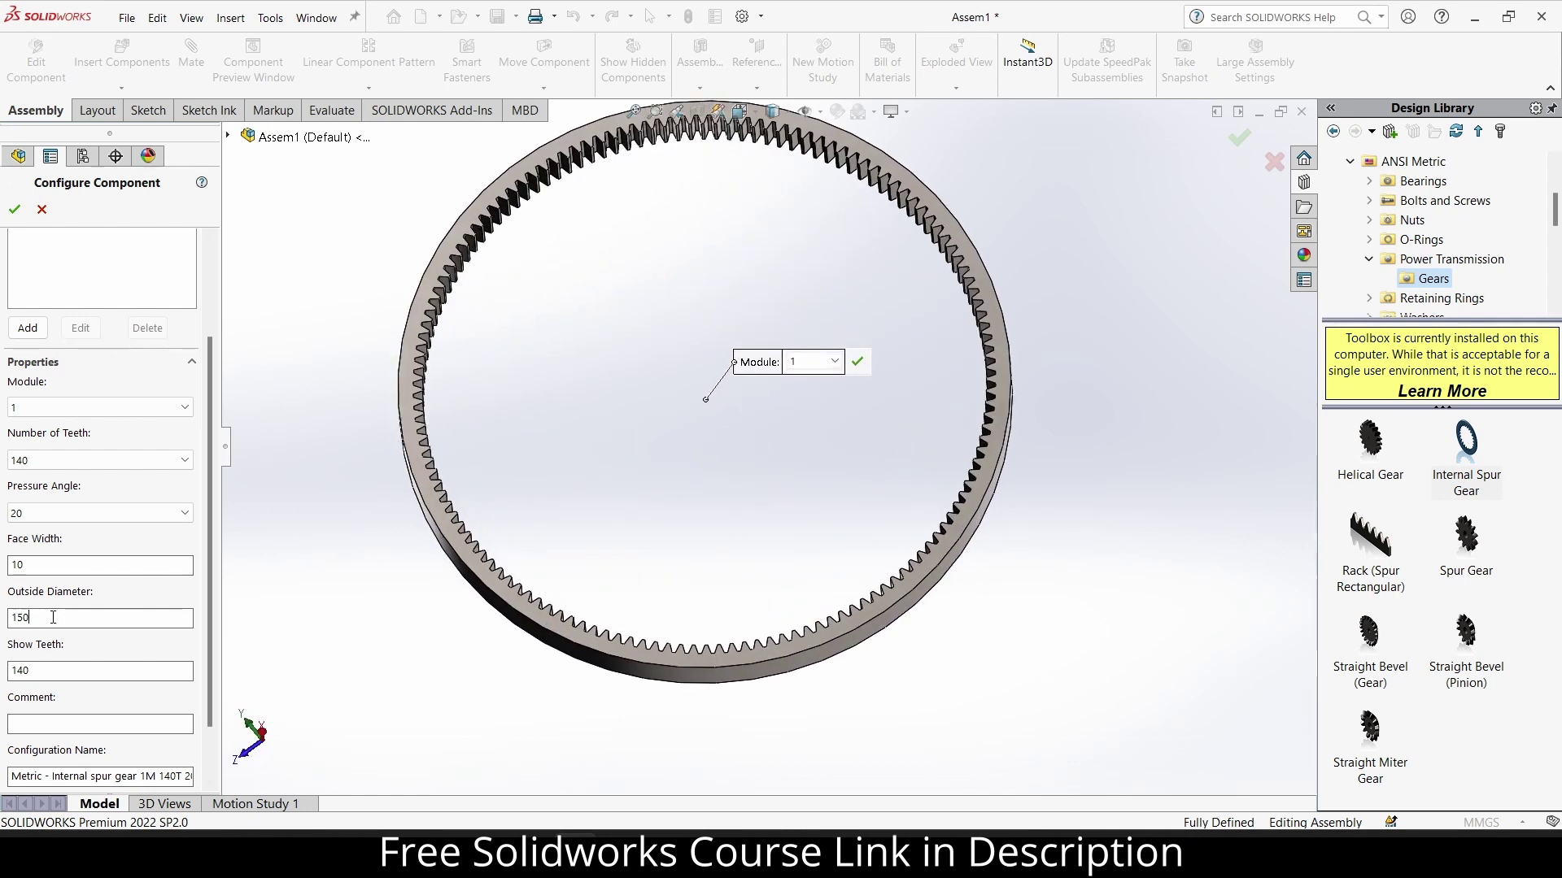
Set the gear's outside diameter to 160 and enter 1.125 in another gear parameter.
{"action": "left_click_drag", "start_coordinate": [53, 617], "coordinate": [3, 560]}
{"action": "type", "text": "160"}
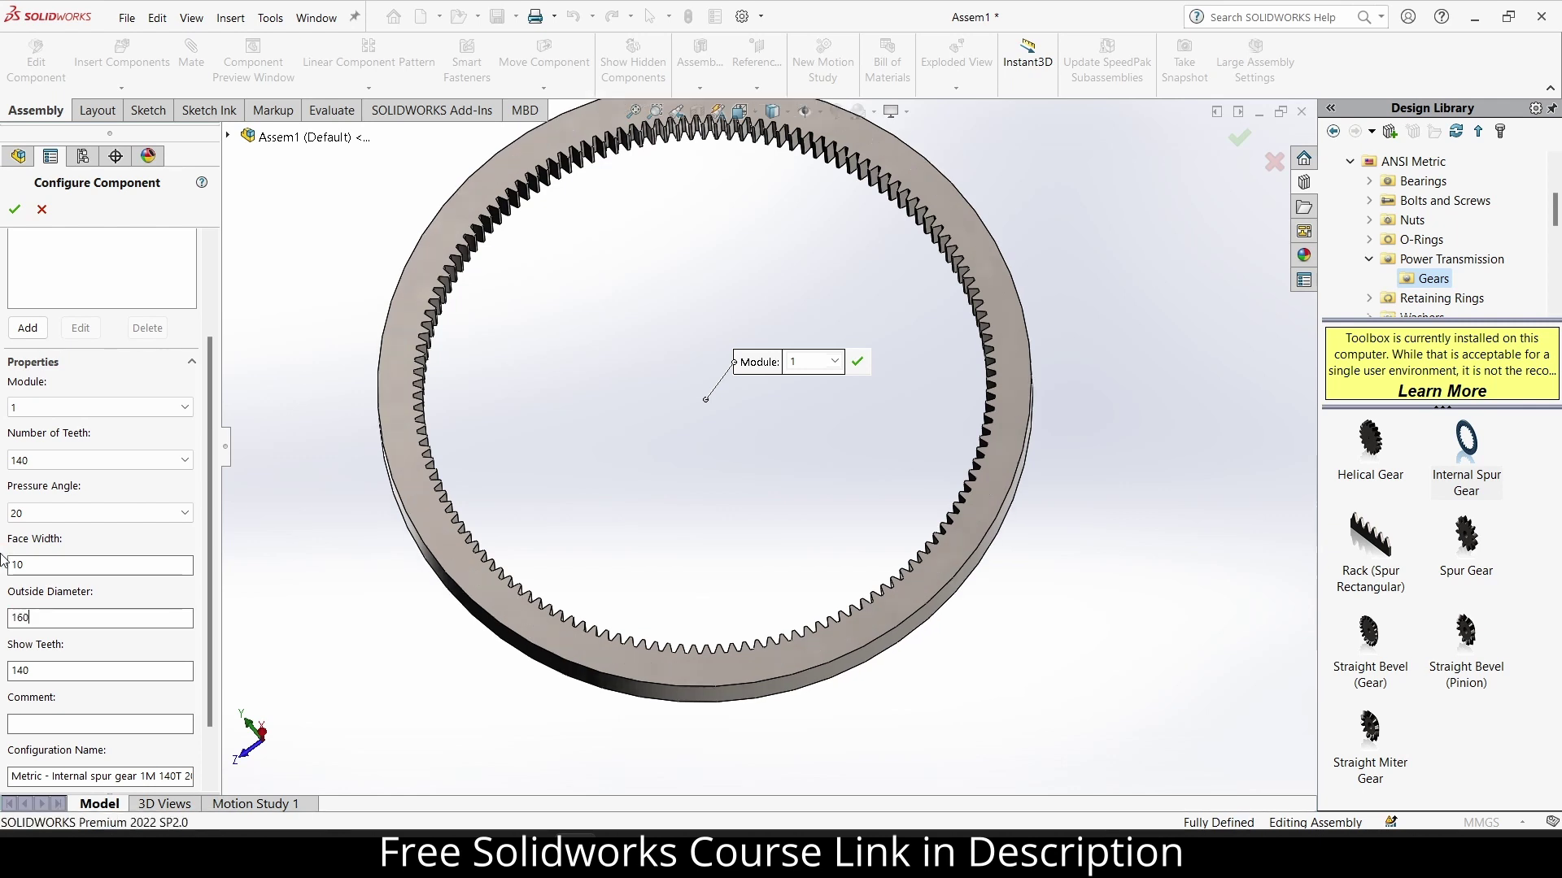
{"action": "middle_click_drag", "start_coordinate": [903, 529], "coordinate": [860, 431]}
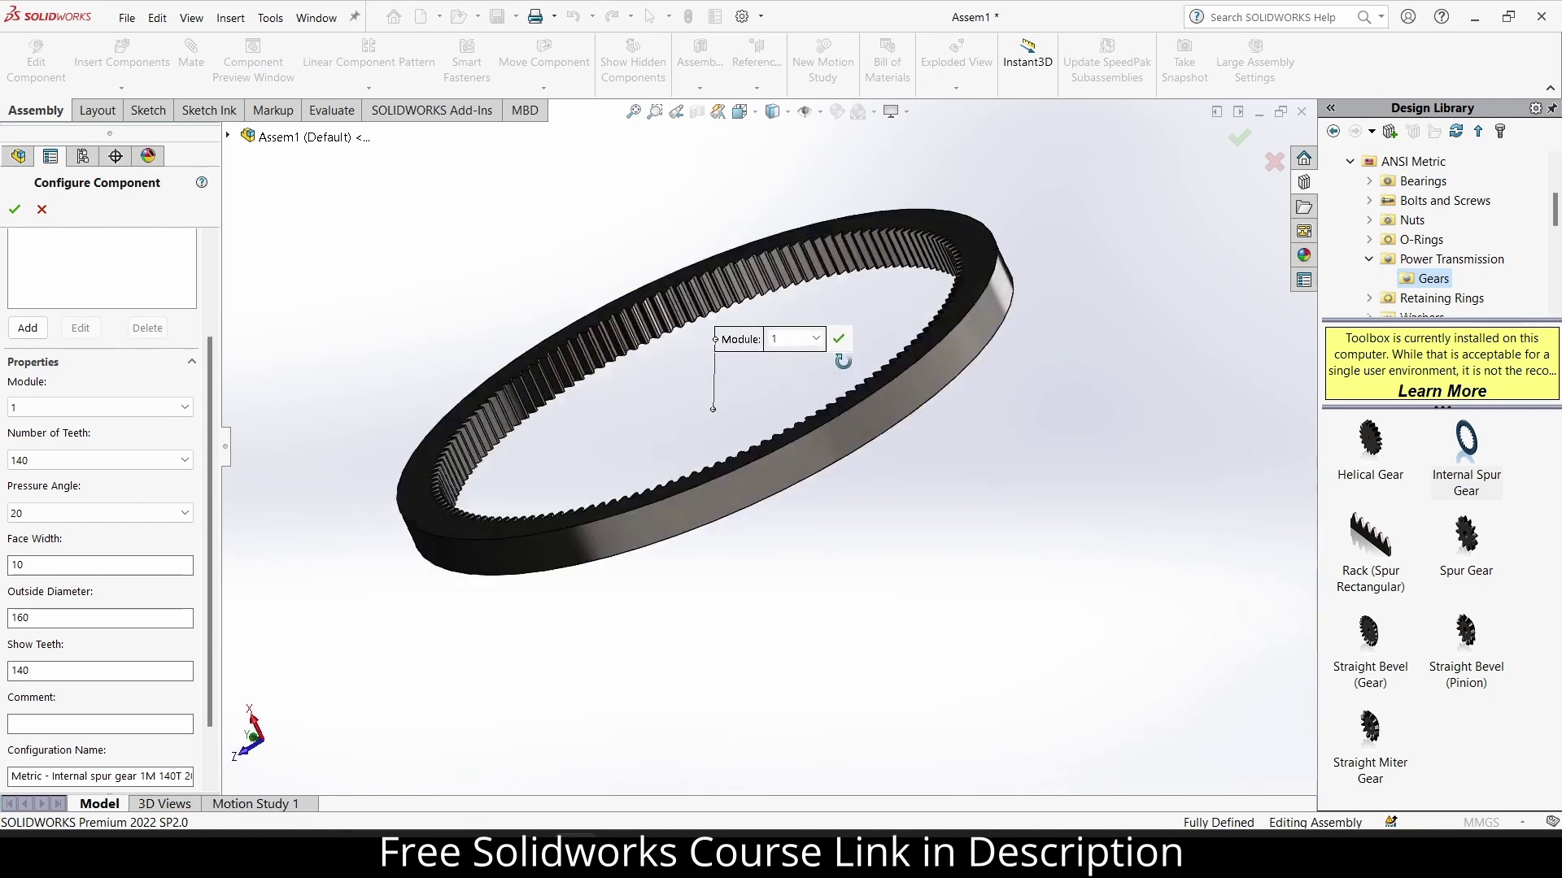
{"action": "scroll", "coordinate": [211, 501], "scroll_direction": "up", "scroll_amount": 3}
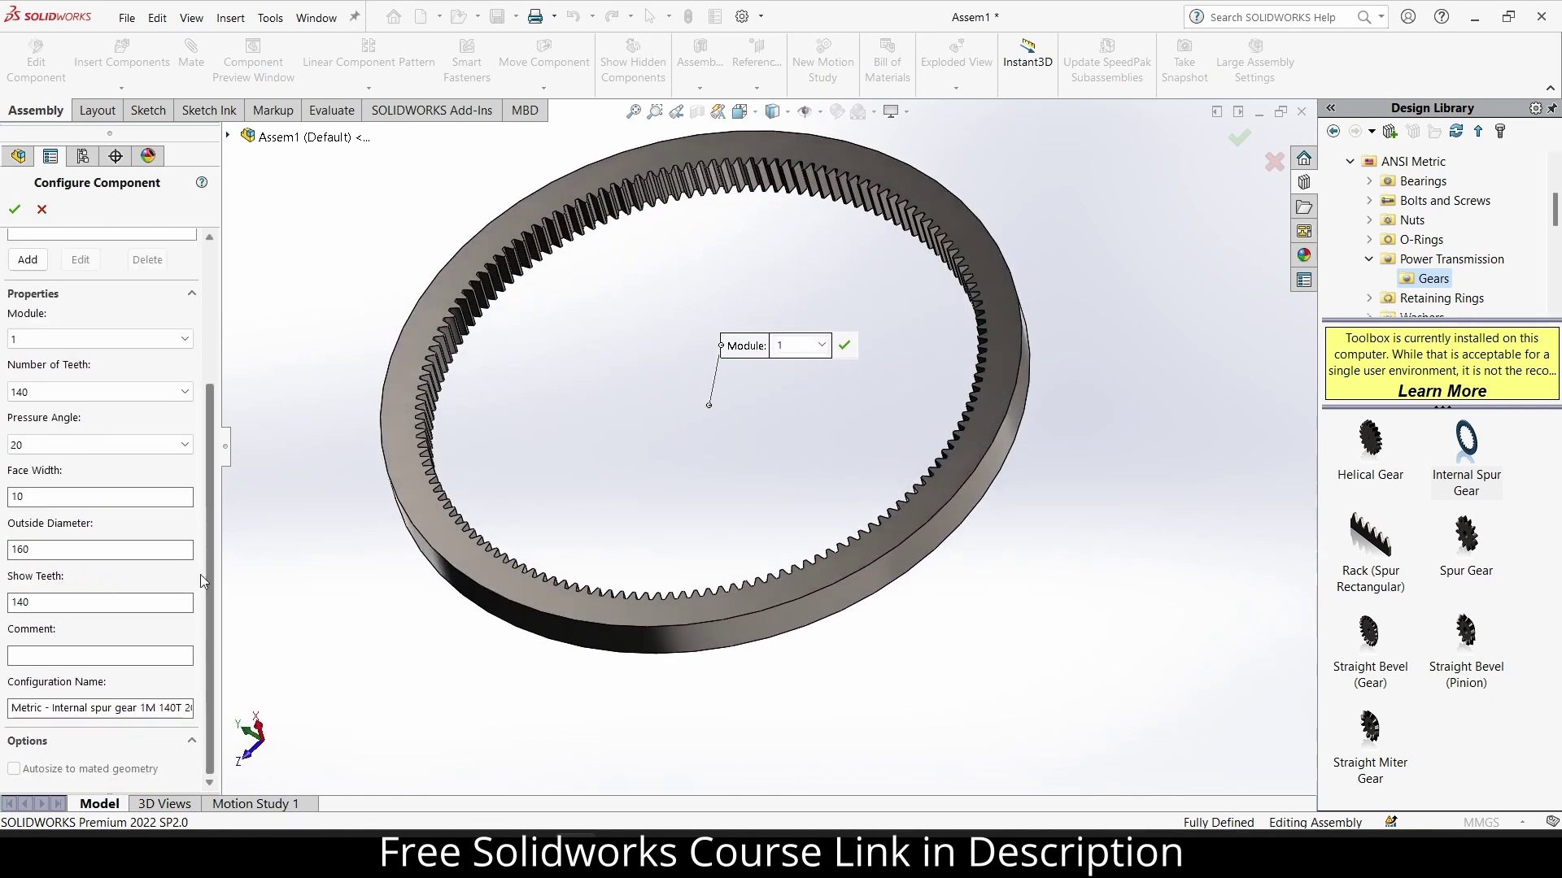
{"action": "scroll", "coordinate": [191, 476], "scroll_direction": "down", "scroll_amount": 3}
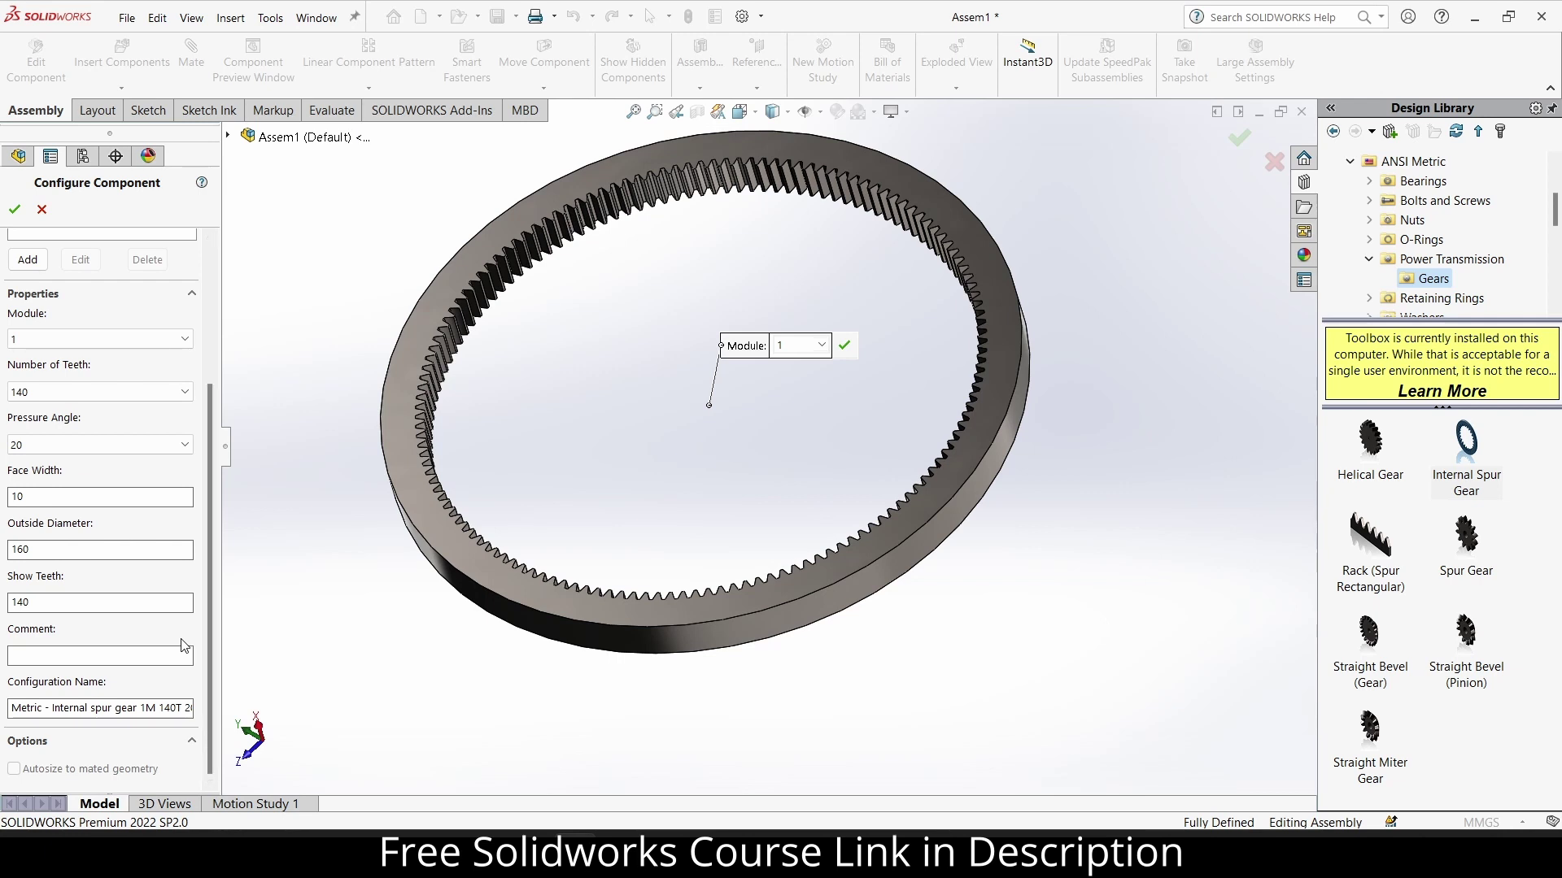
{"action": "type", "text": "1.125"}
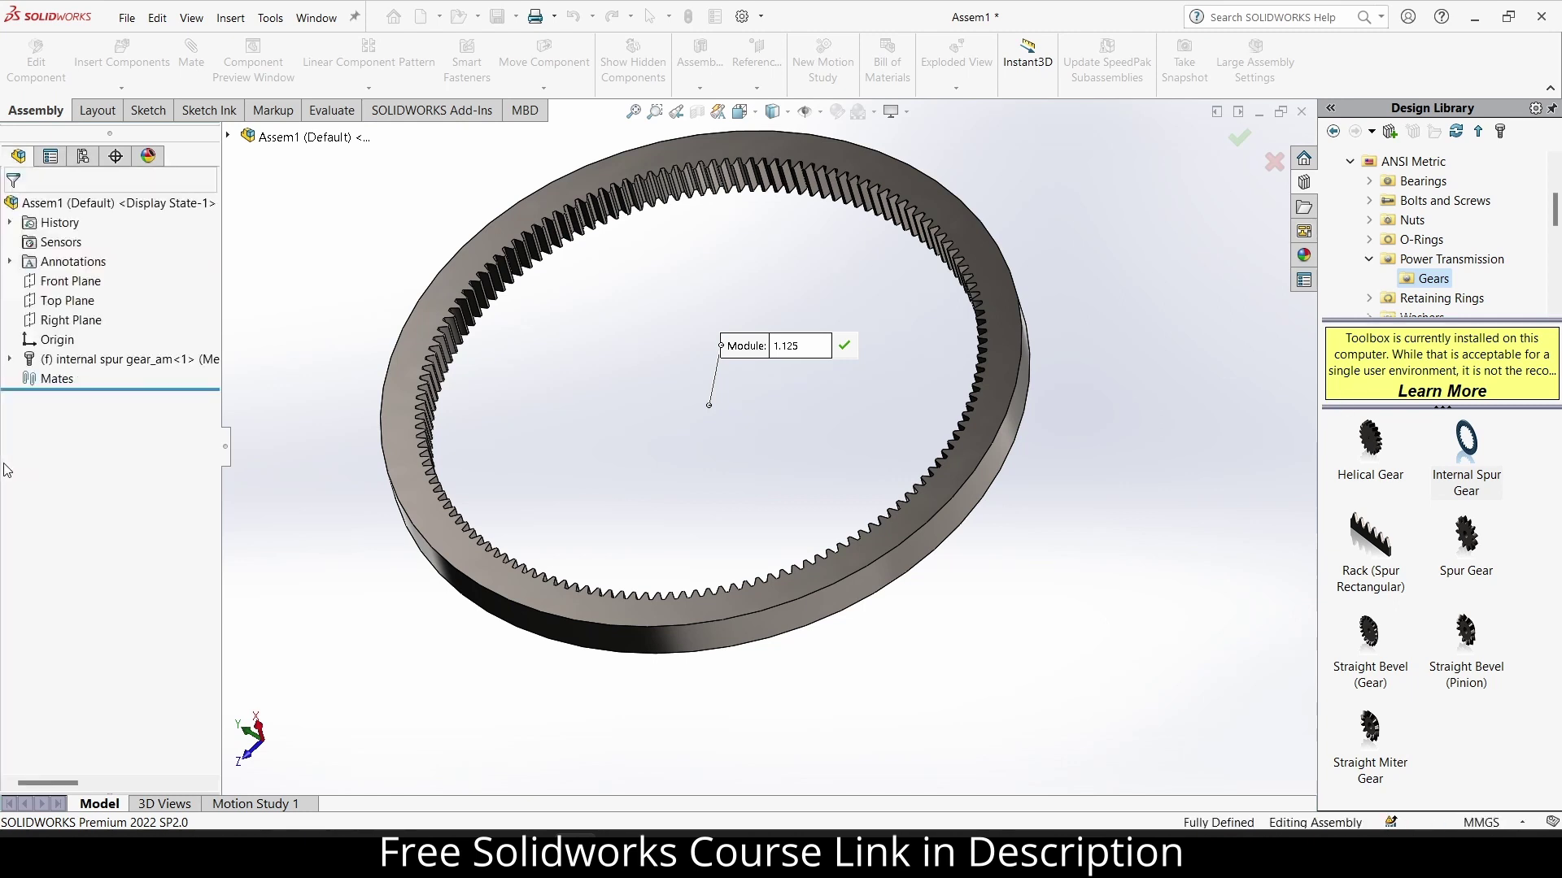
Close Insert Components, then expand and collapse the gear's feature list in the tree.
{"action": "left_click", "coordinate": [14, 209]}
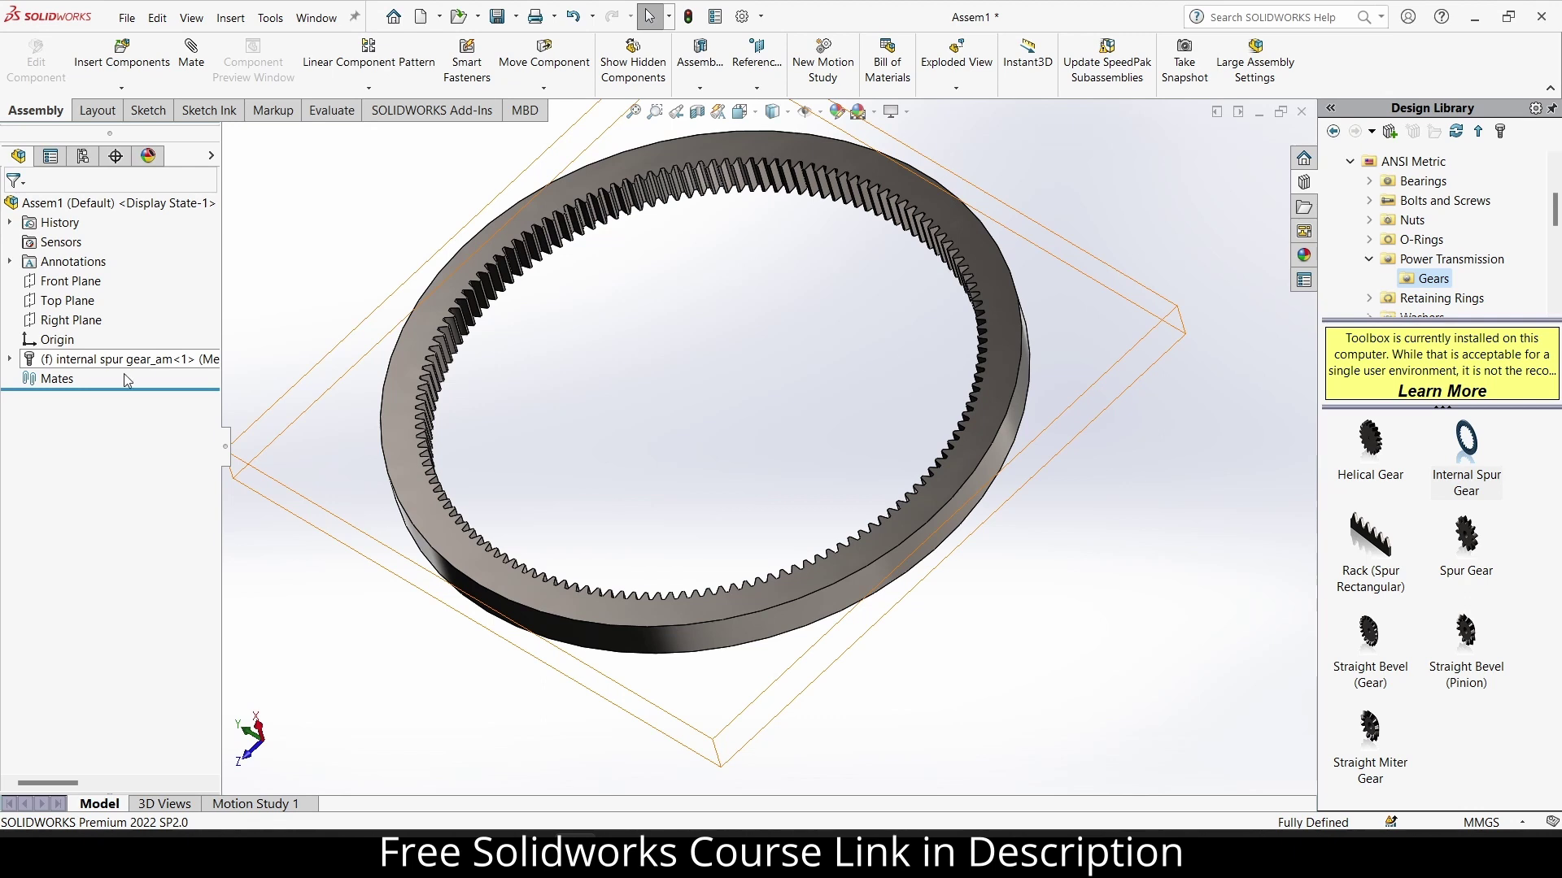
{"action": "left_click", "coordinate": [9, 359]}
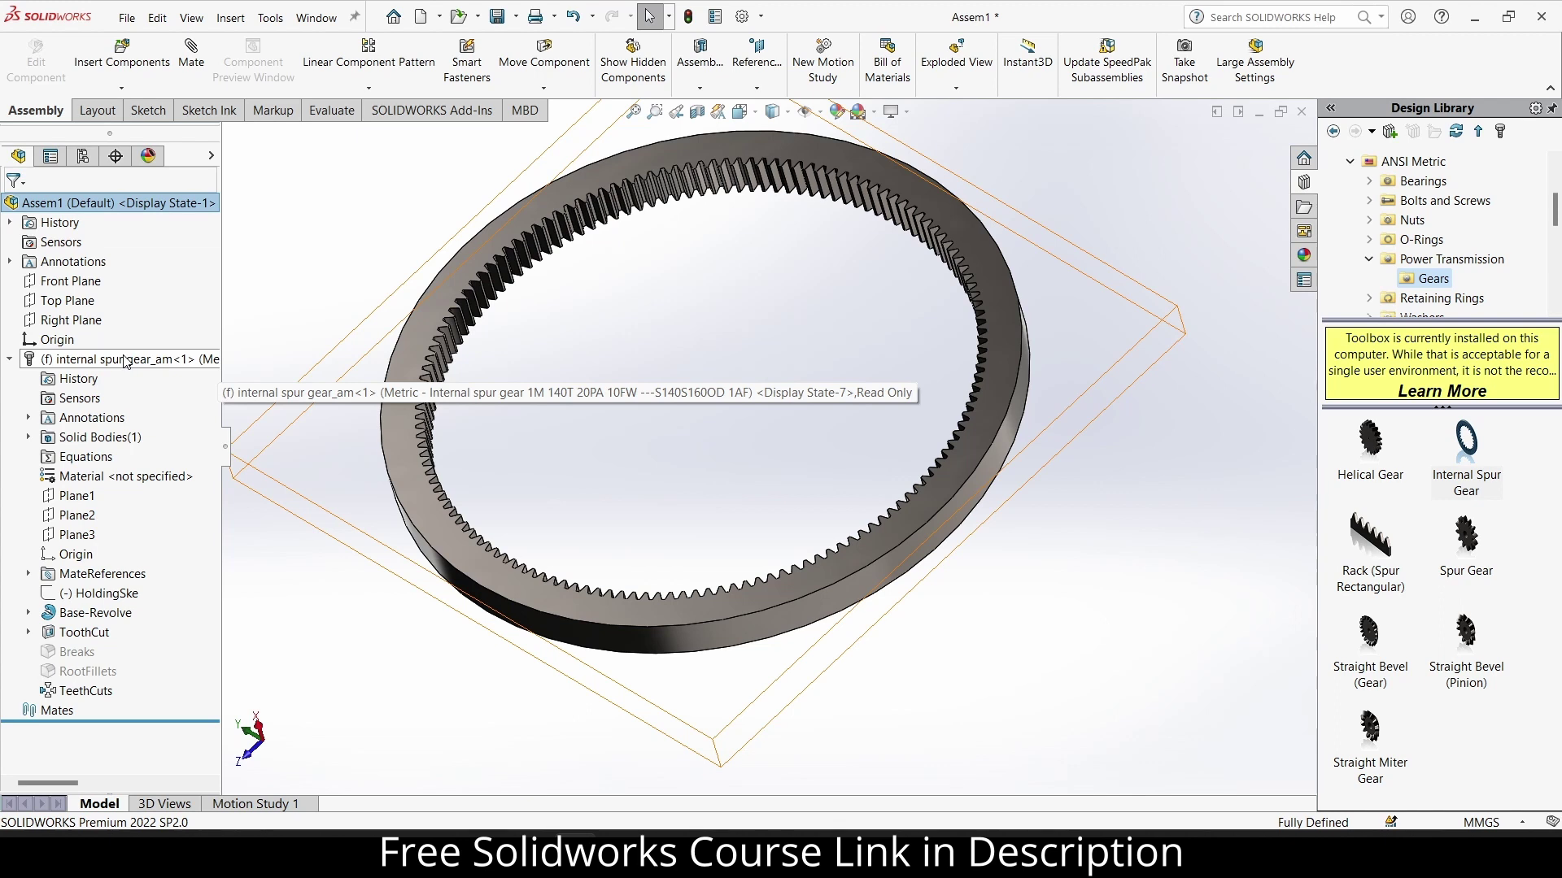
{"action": "left_click", "coordinate": [10, 360]}
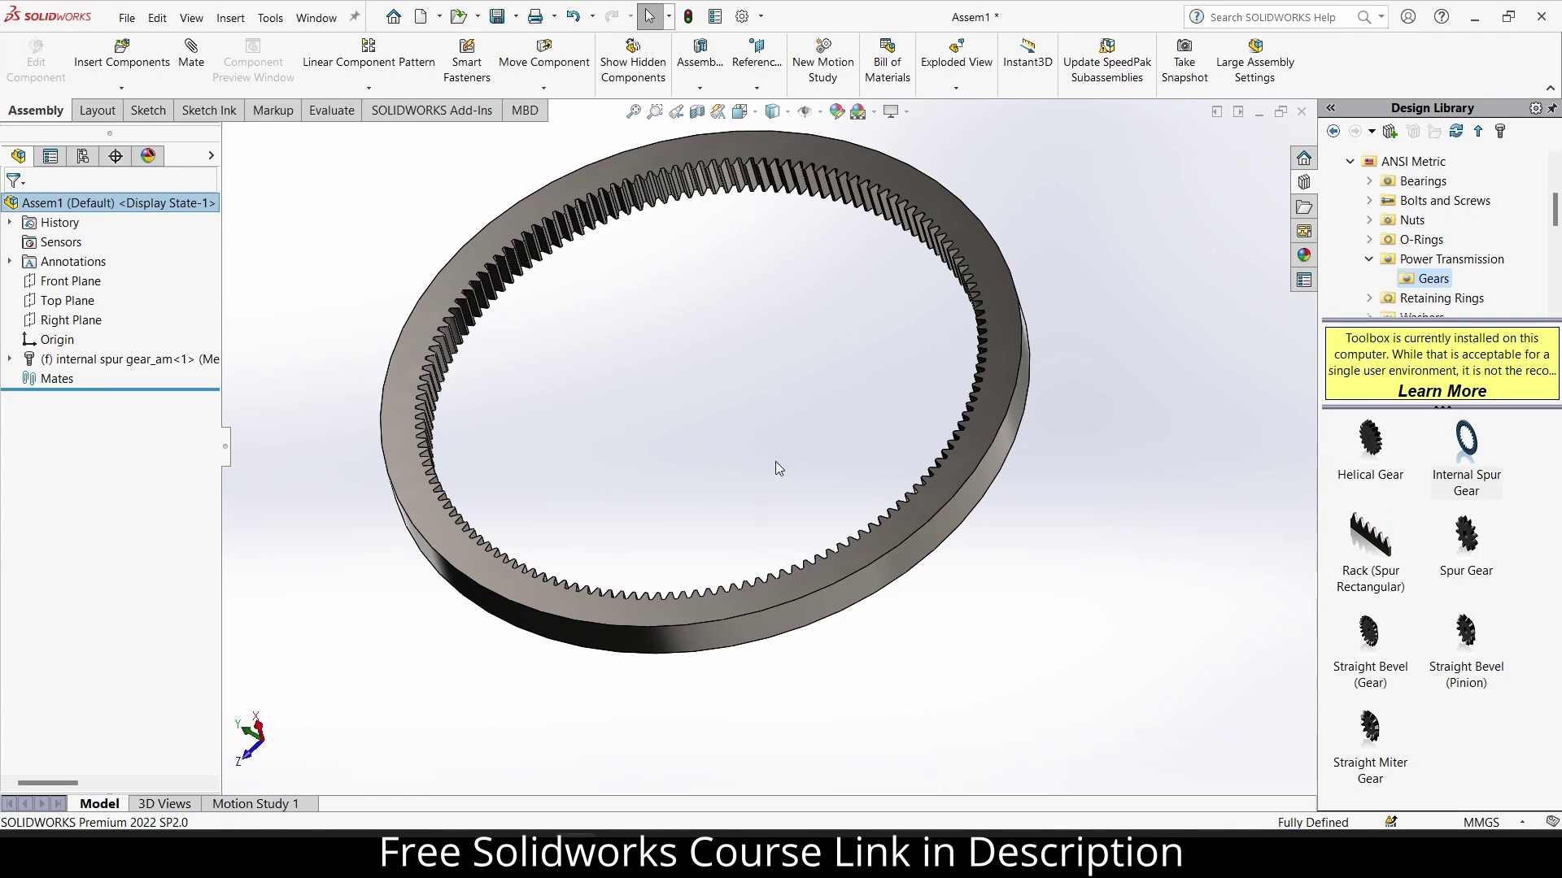
Create a new in-context part placed on the Top Plane.
{"action": "left_click", "coordinate": [121, 87]}
{"action": "left_click", "coordinate": [118, 129]}
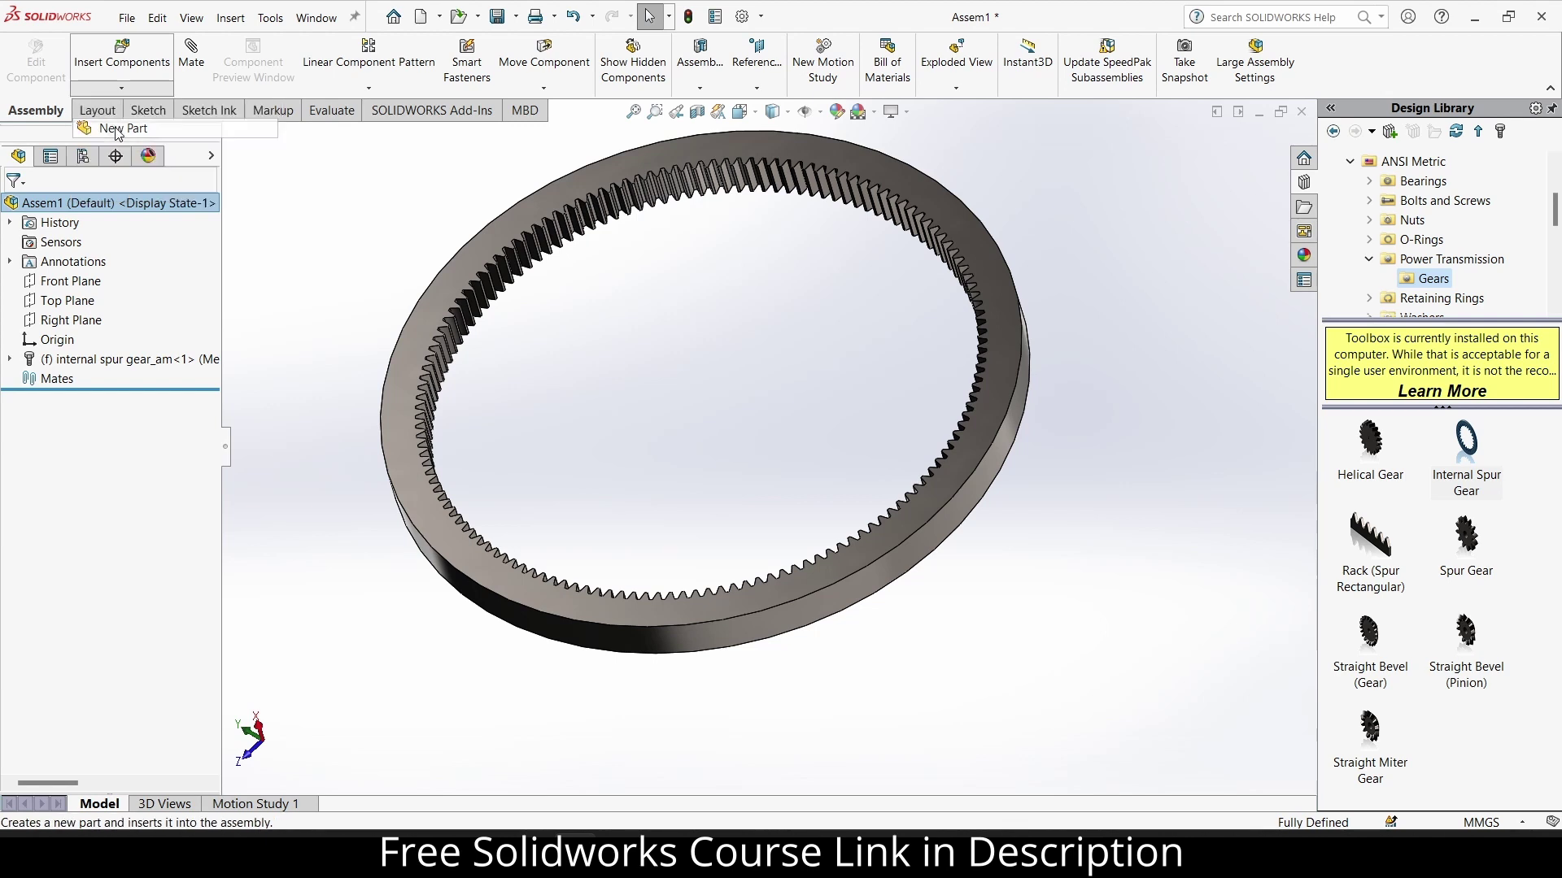
{"action": "left_click", "coordinate": [73, 319]}
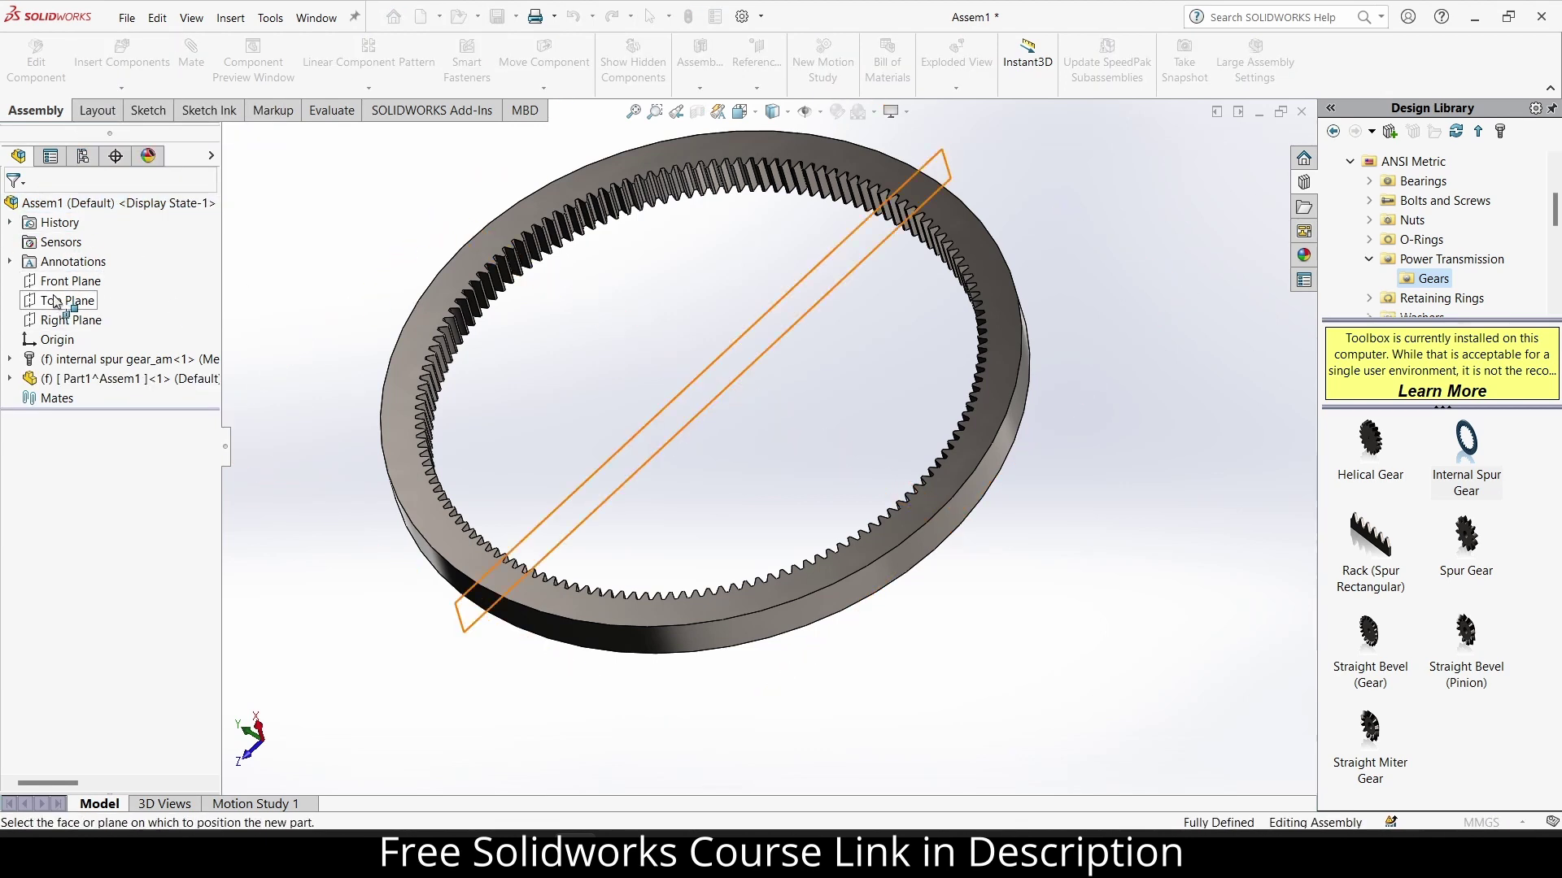
{"action": "left_click", "coordinate": [55, 302]}
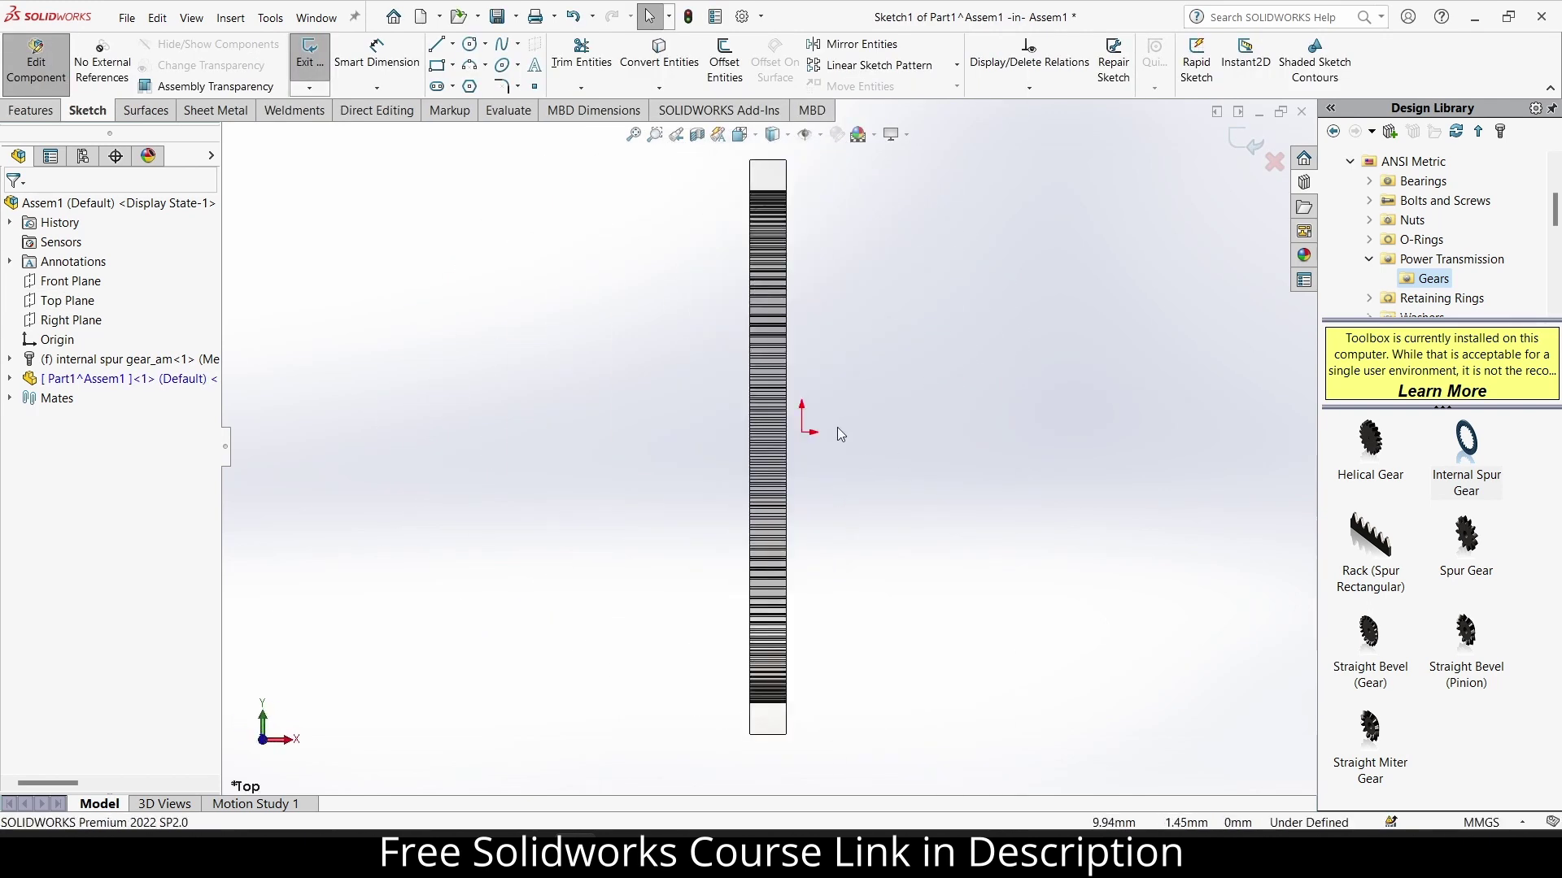
Sketch an origin-centred outer circle and dimension it Ø180 after first trying 200.
{"action": "left_click", "coordinate": [469, 44]}
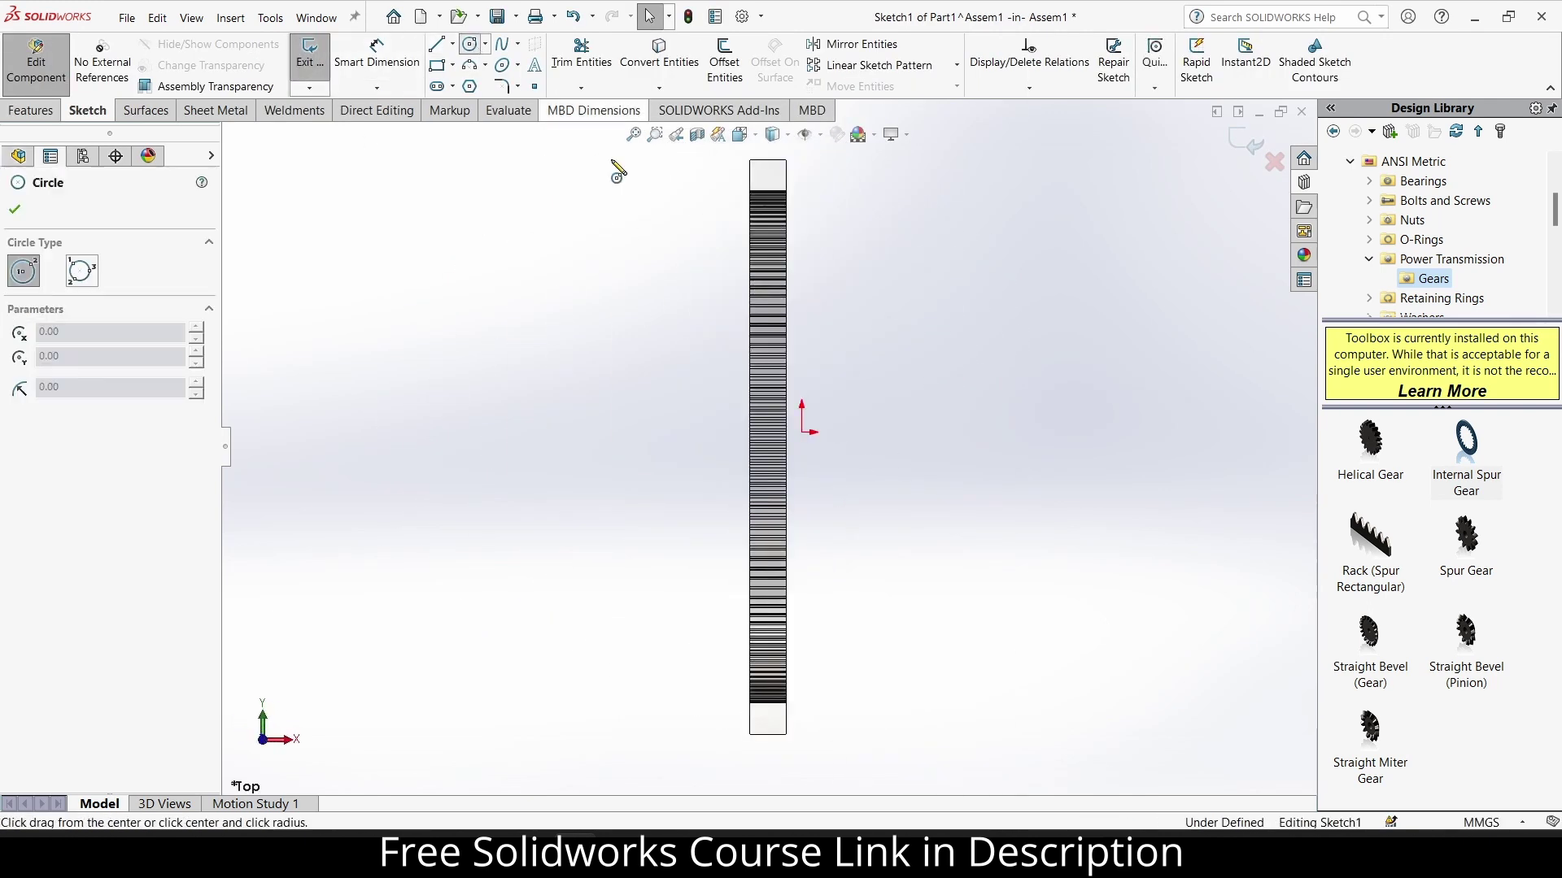
{"action": "left_click", "coordinate": [803, 431]}
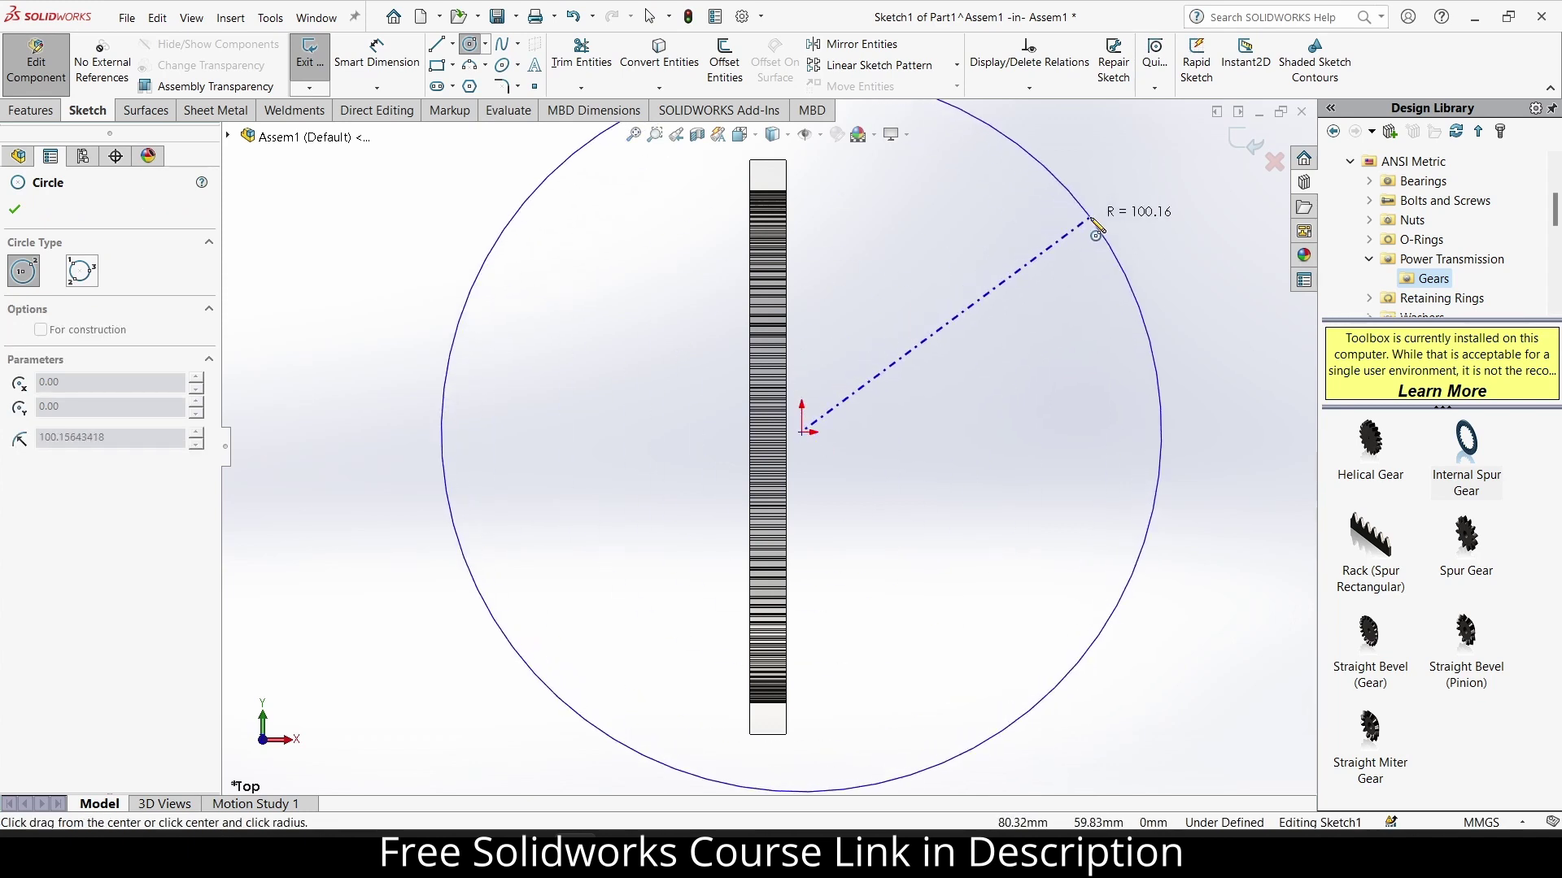
{"action": "left_click", "coordinate": [1156, 230]}
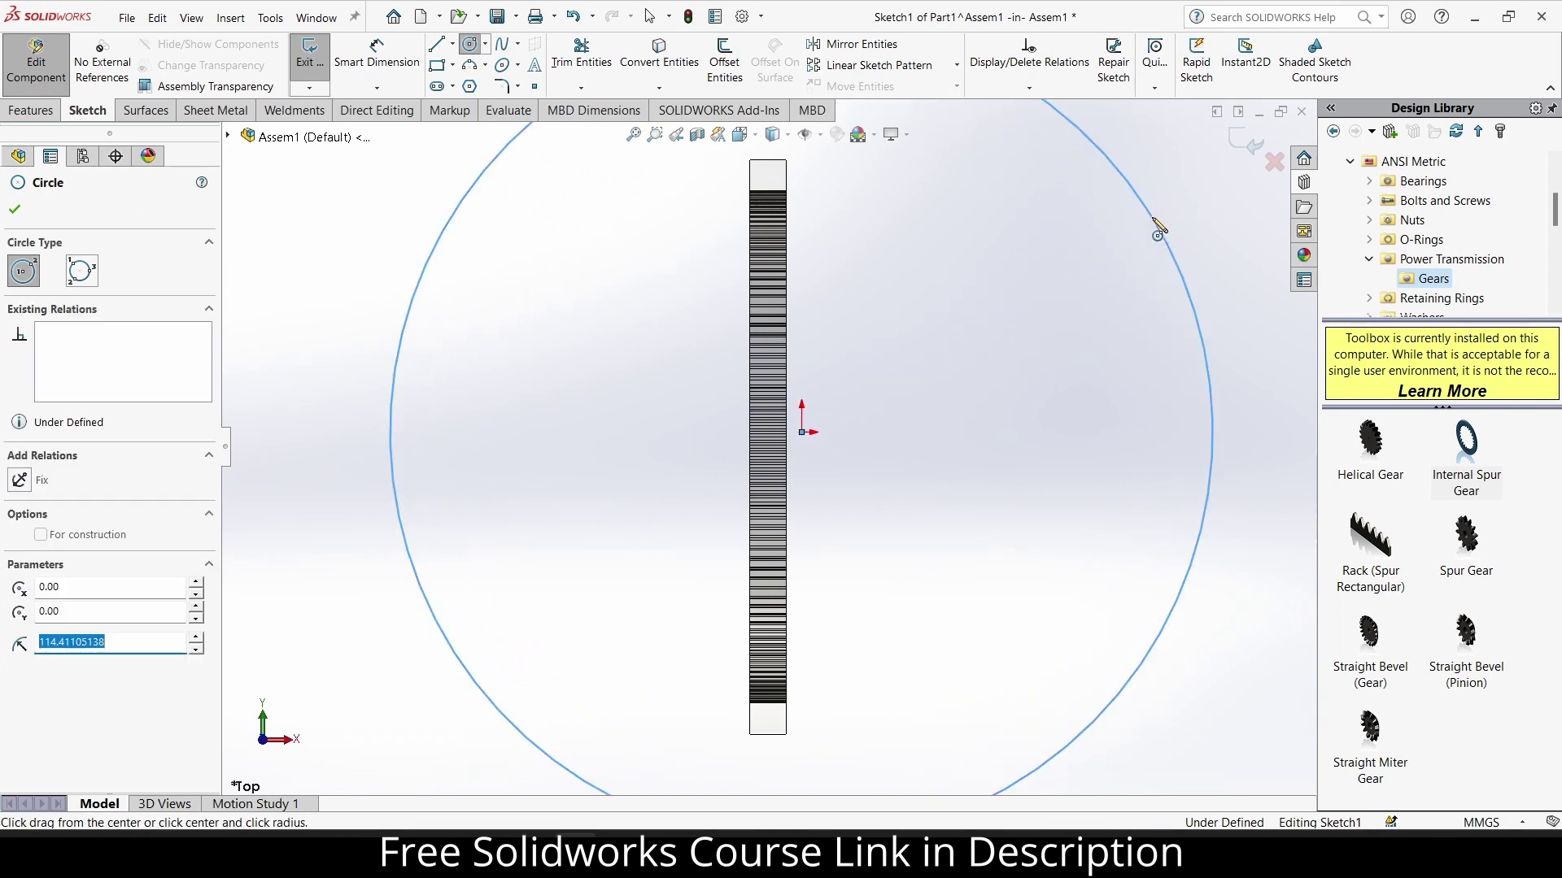
{"action": "left_click", "coordinate": [363, 65]}
{"action": "key", "text": "z"}
{"action": "left_click", "coordinate": [1070, 361]}
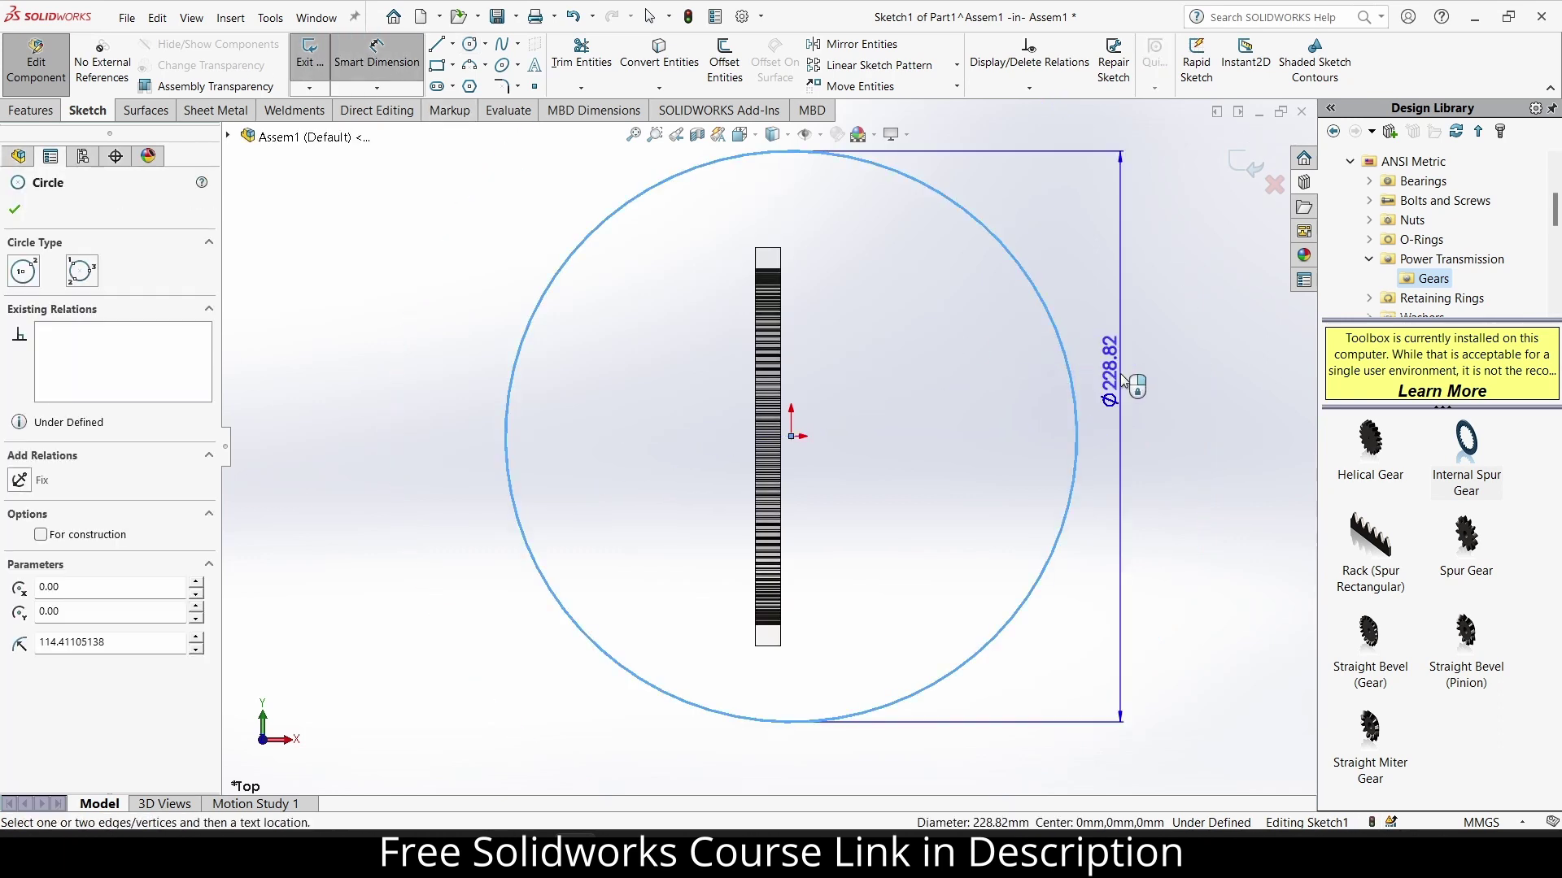
{"action": "left_click", "coordinate": [1123, 382]}
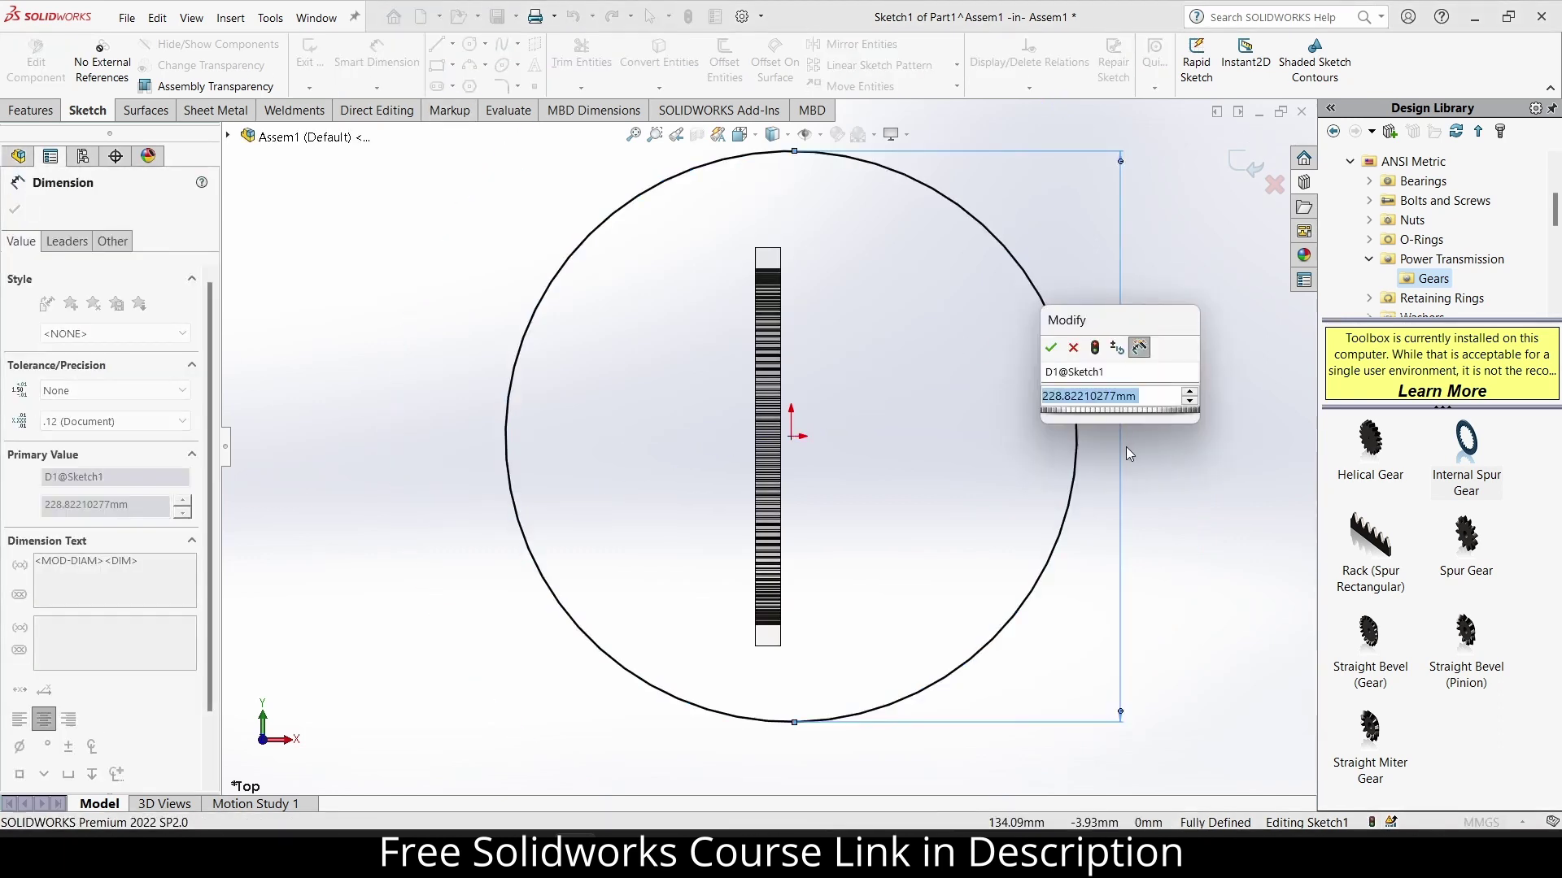
{"action": "type", "text": "200"}
{"action": "key", "text": "Return"}
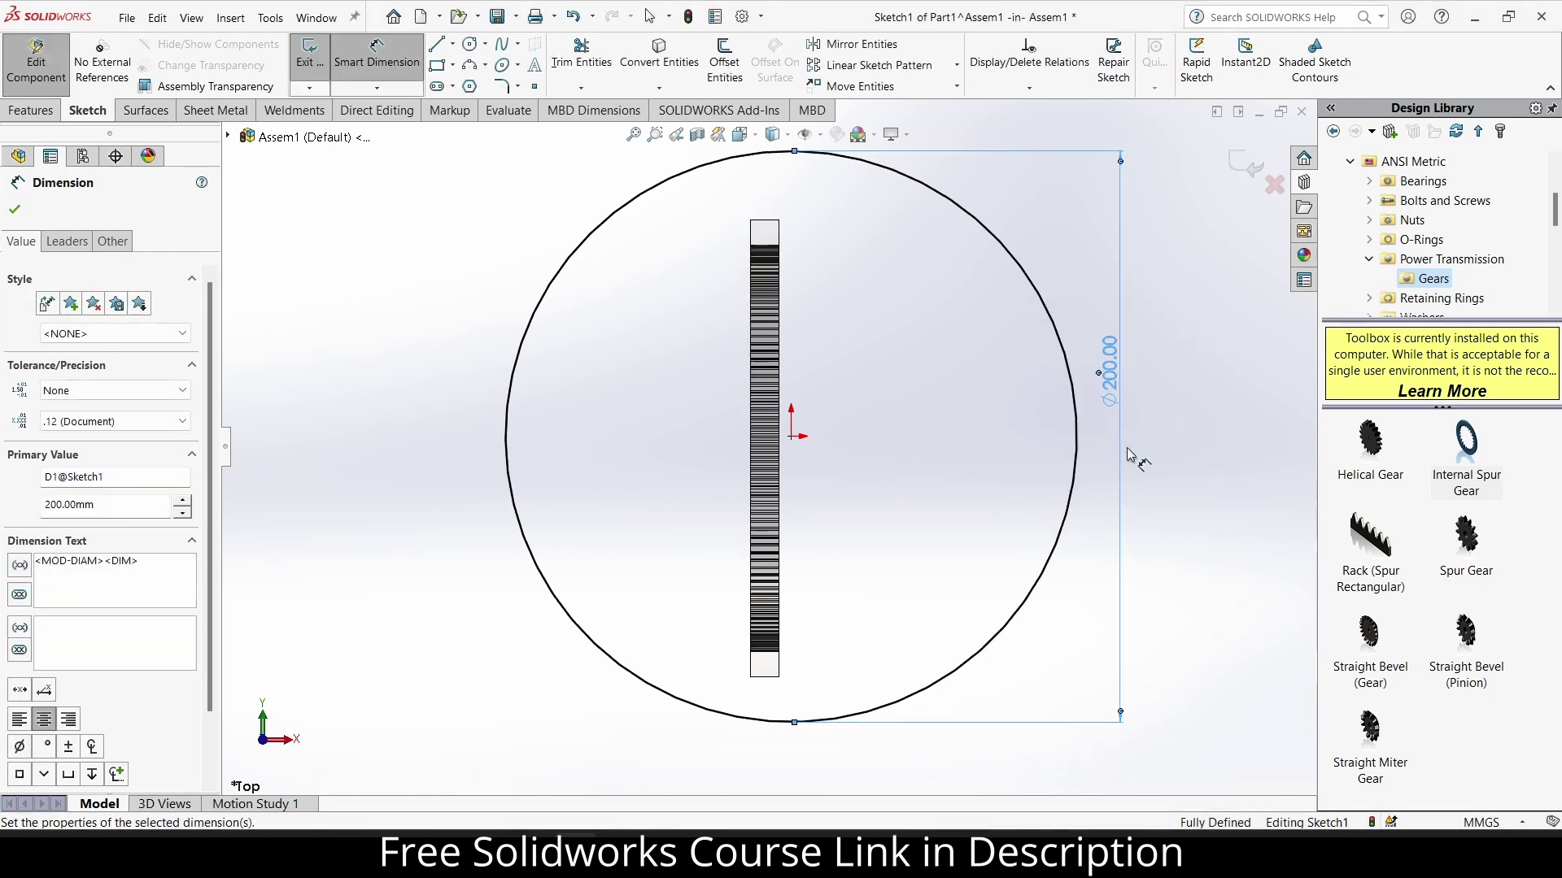
{"action": "double_click", "coordinate": [1053, 378]}
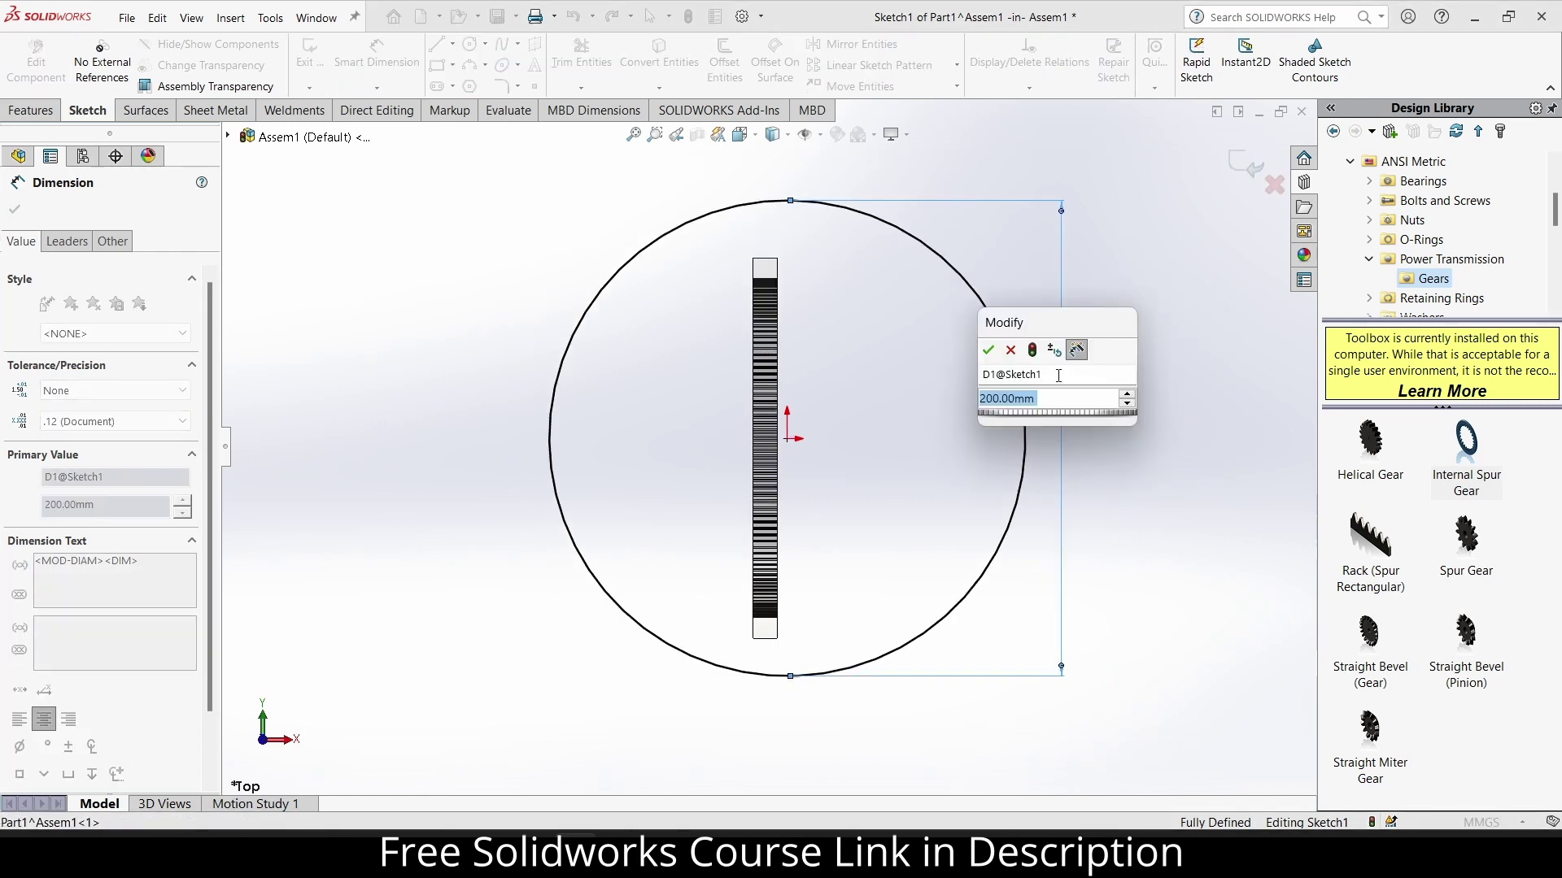
{"action": "type", "text": "180"}
{"action": "key", "text": "Return"}
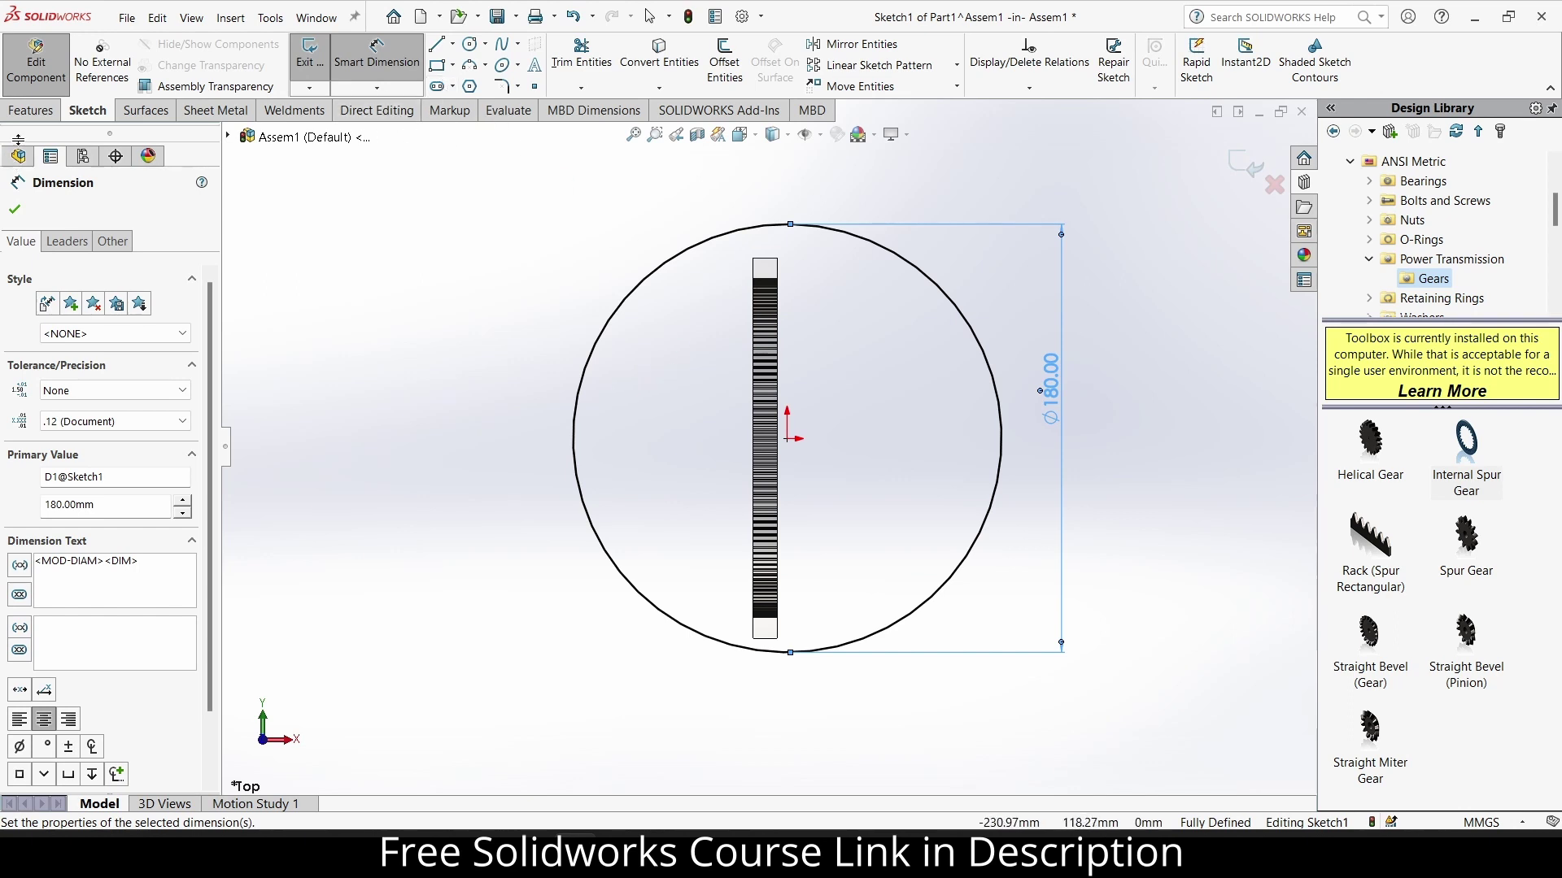
Sketch a concentric inner circle and dimension it Ø150.
{"action": "left_click", "coordinate": [470, 45]}
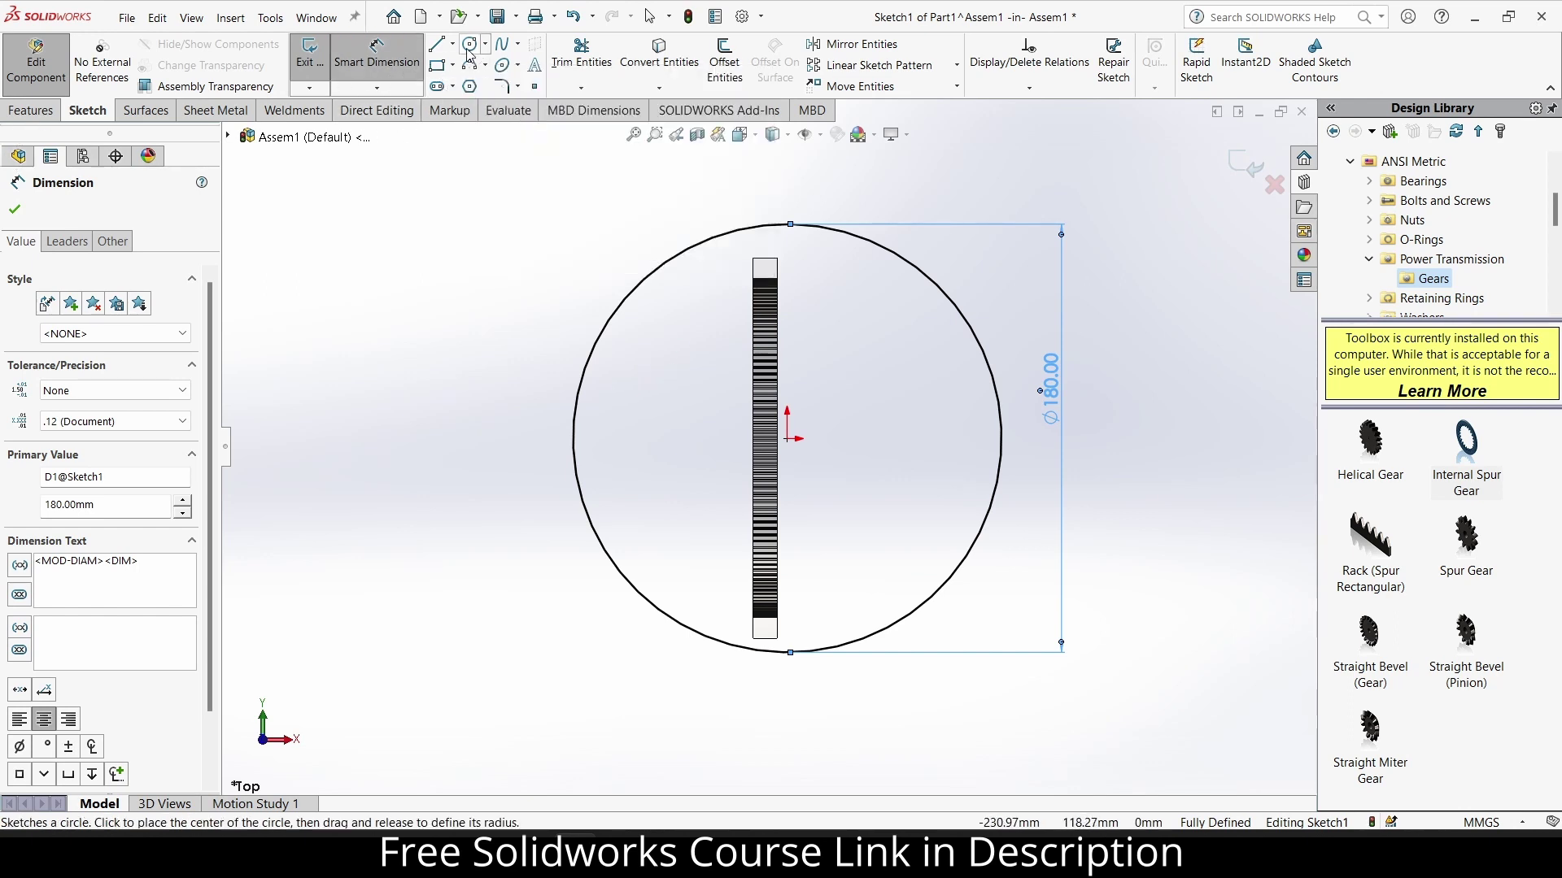
{"action": "left_click", "coordinate": [787, 439]}
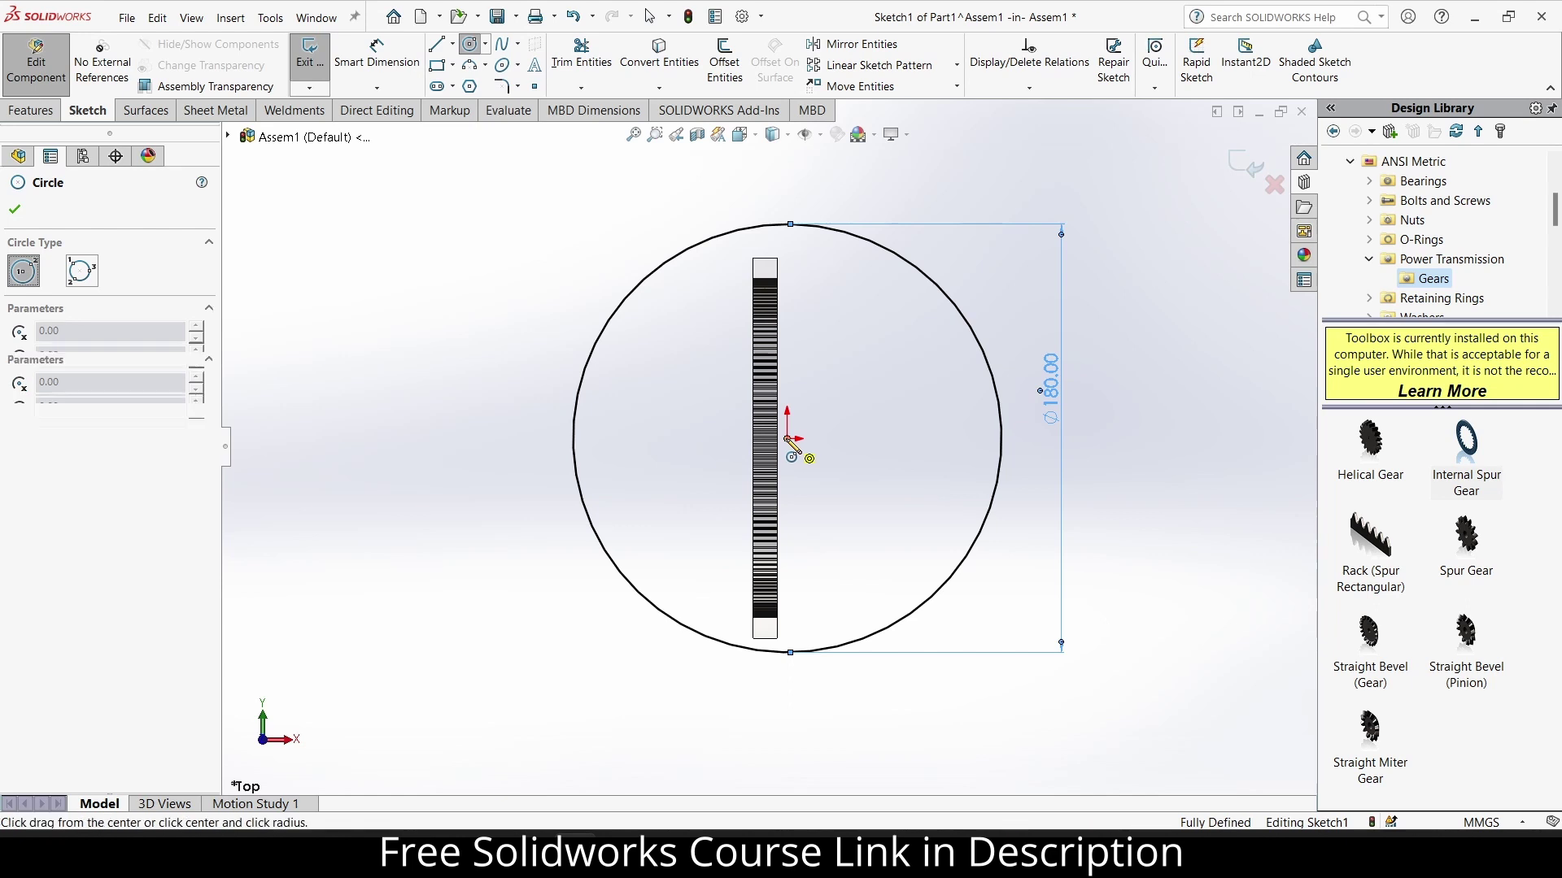
{"action": "left_click", "coordinate": [934, 363]}
{"action": "left_click", "coordinate": [377, 56]}
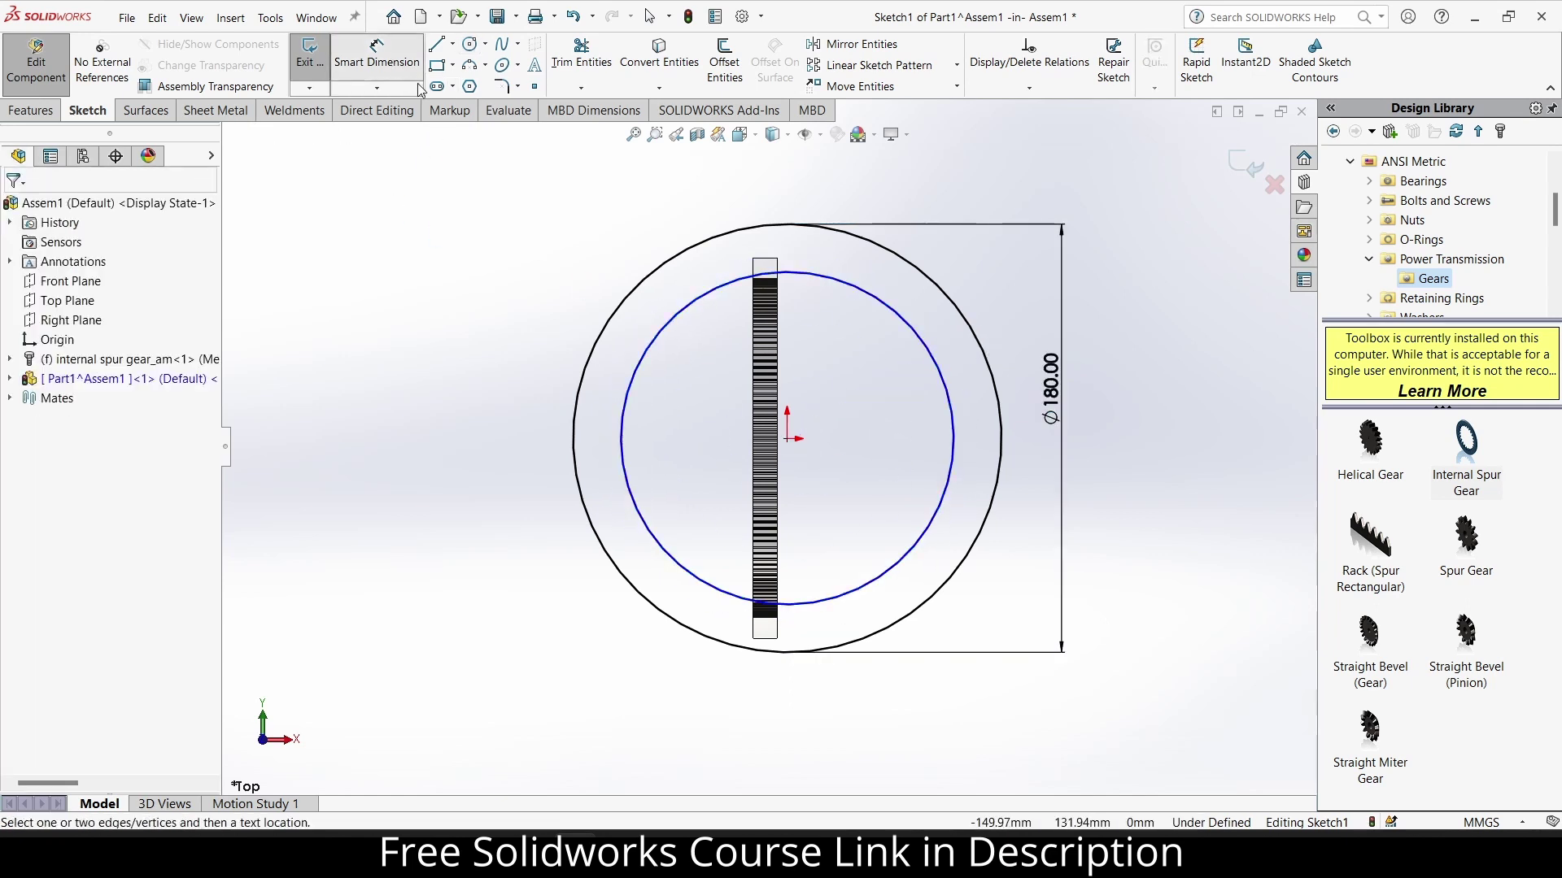
{"action": "left_click", "coordinate": [940, 381]}
{"action": "left_click", "coordinate": [1126, 489]}
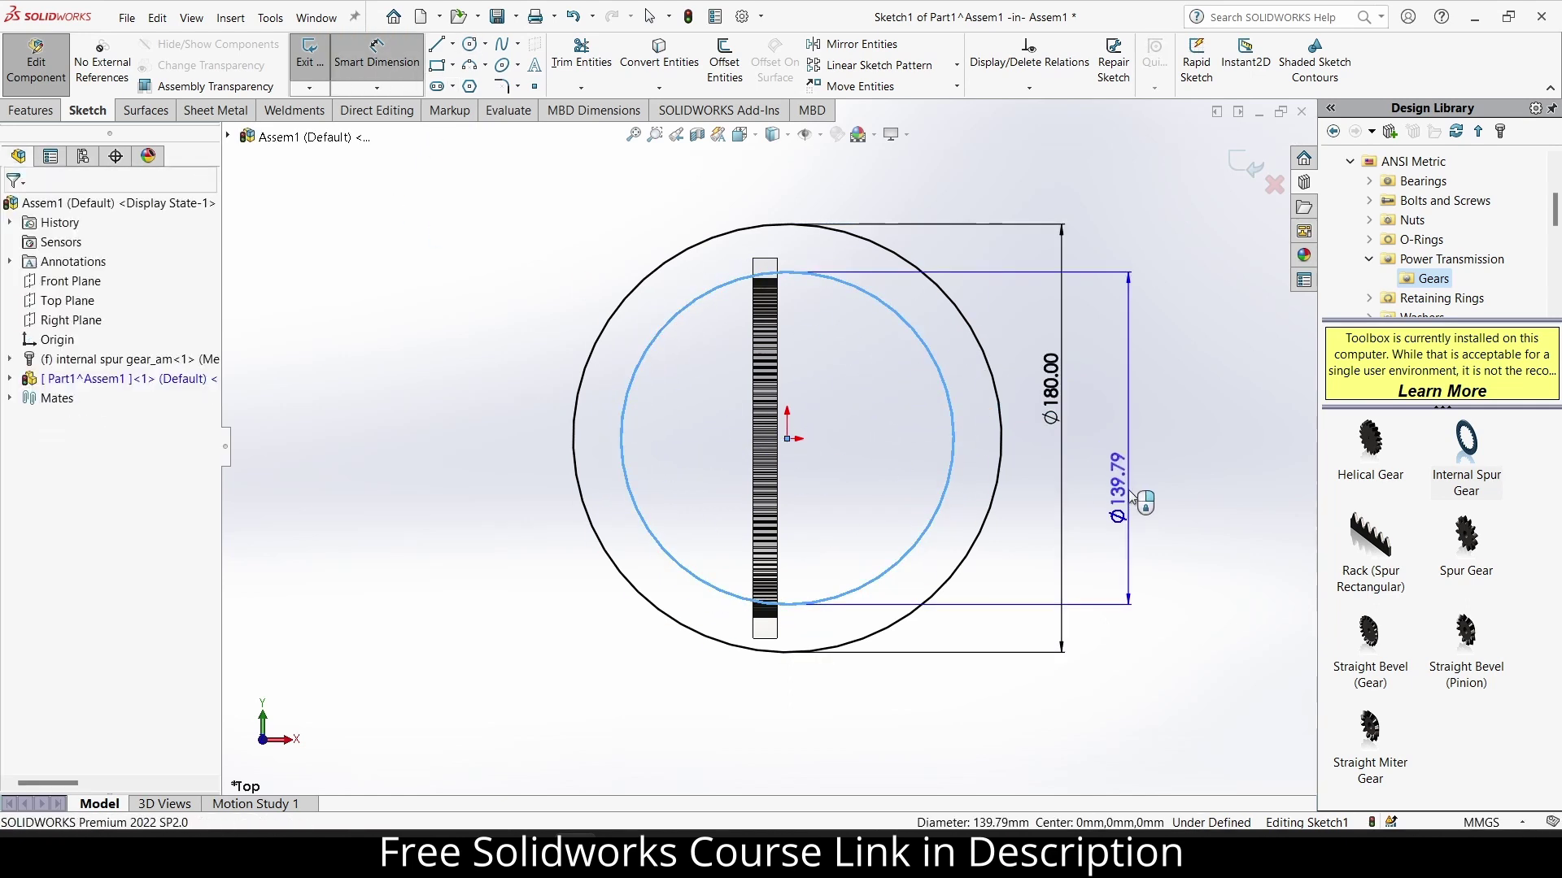
{"action": "type", "text": "150"}
{"action": "key", "text": "Return"}
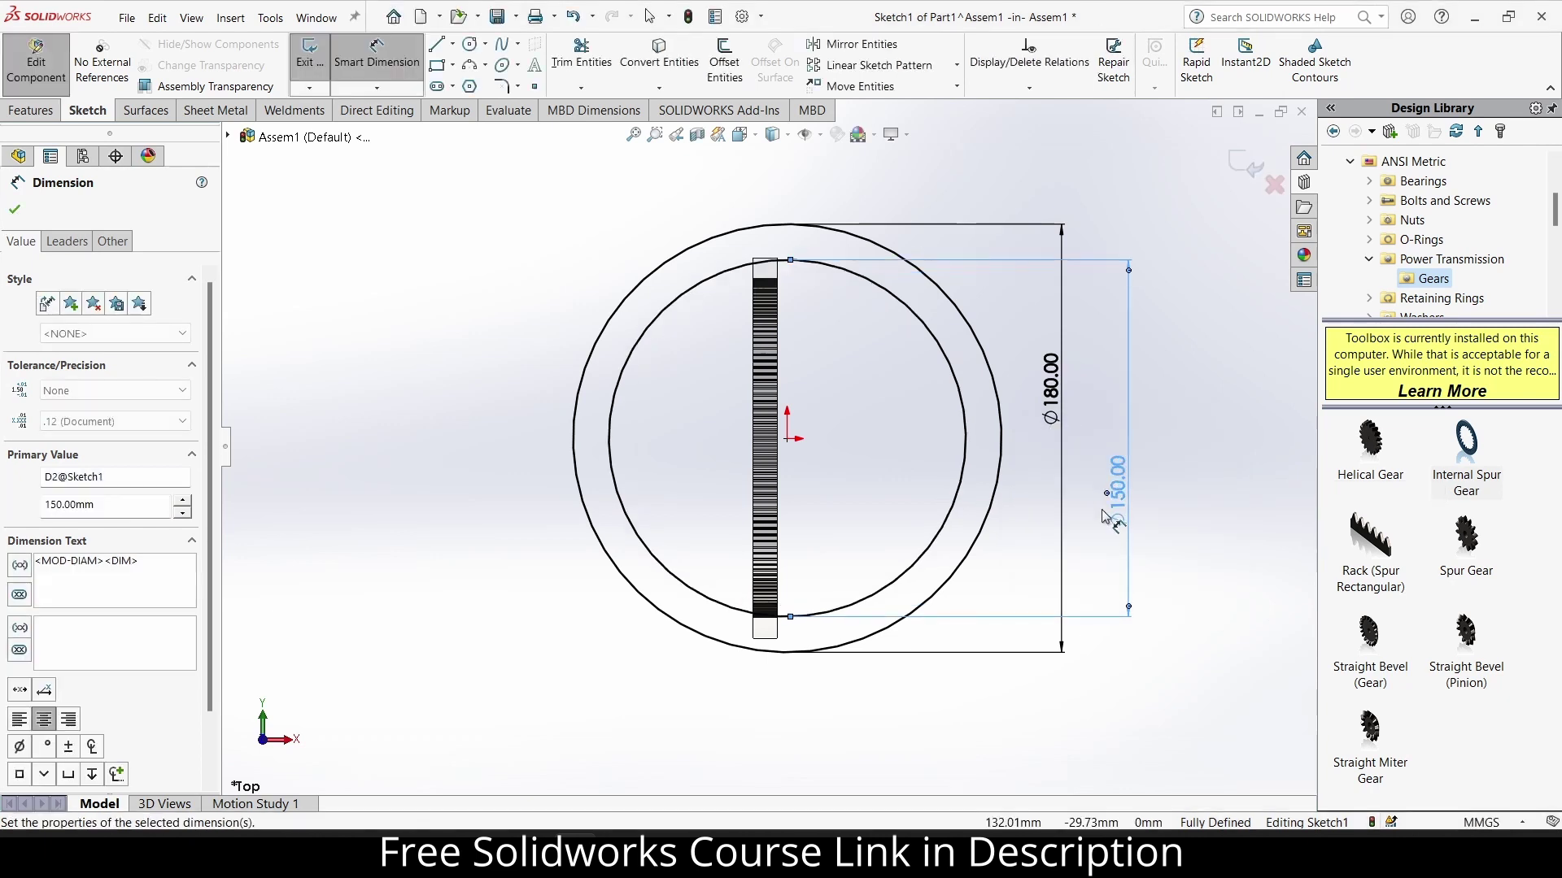
Extrude the ring between the Ø180 and Ø150 circles and select its flat face.
{"action": "left_click", "coordinate": [22, 111]}
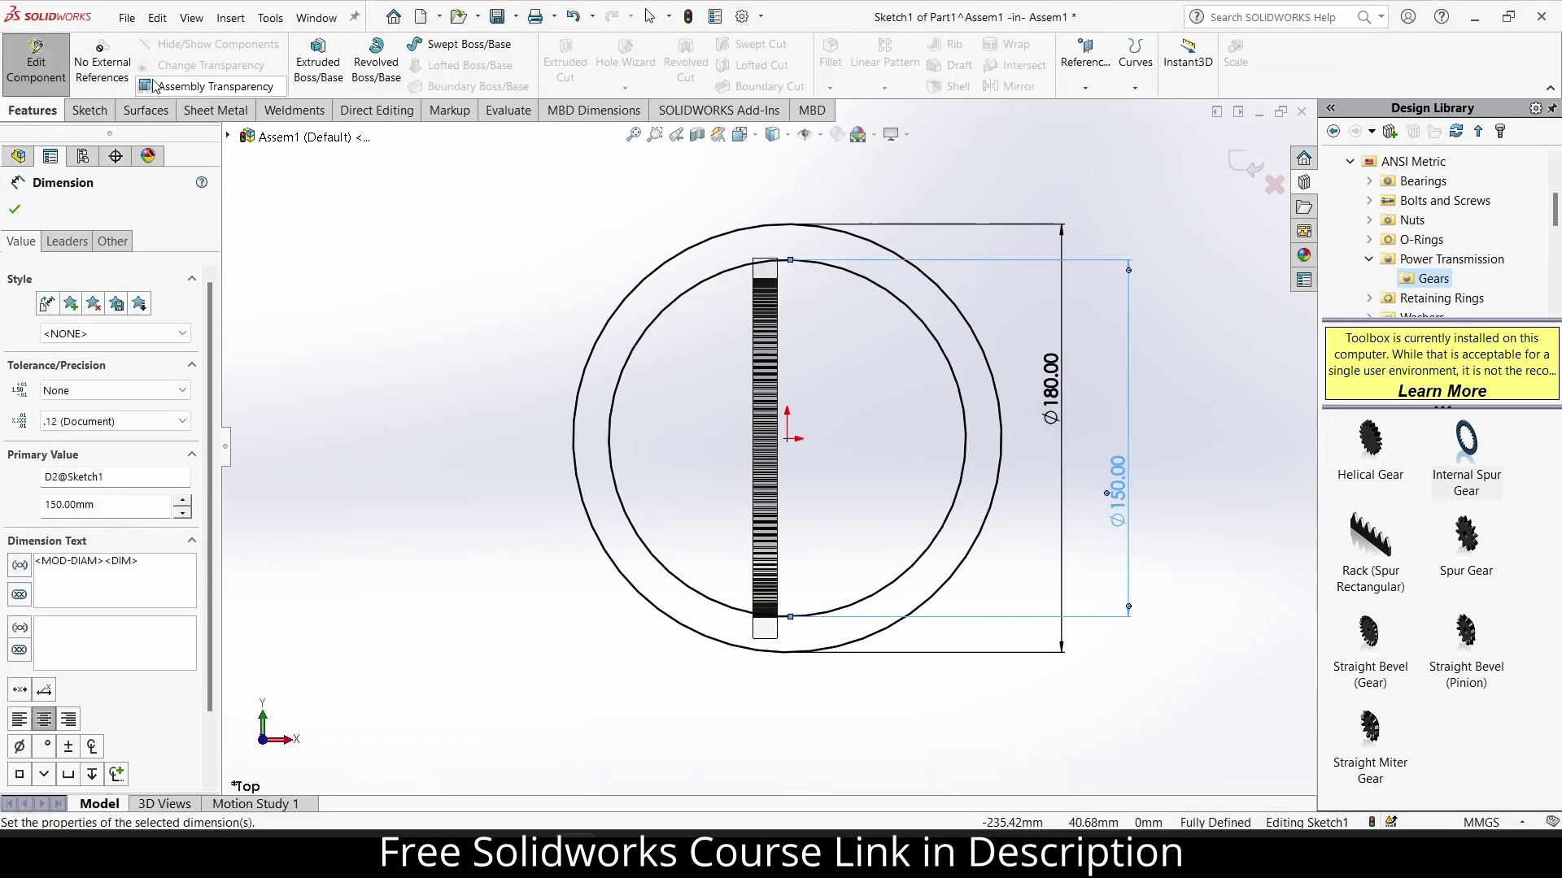
{"action": "left_click", "coordinate": [318, 61]}
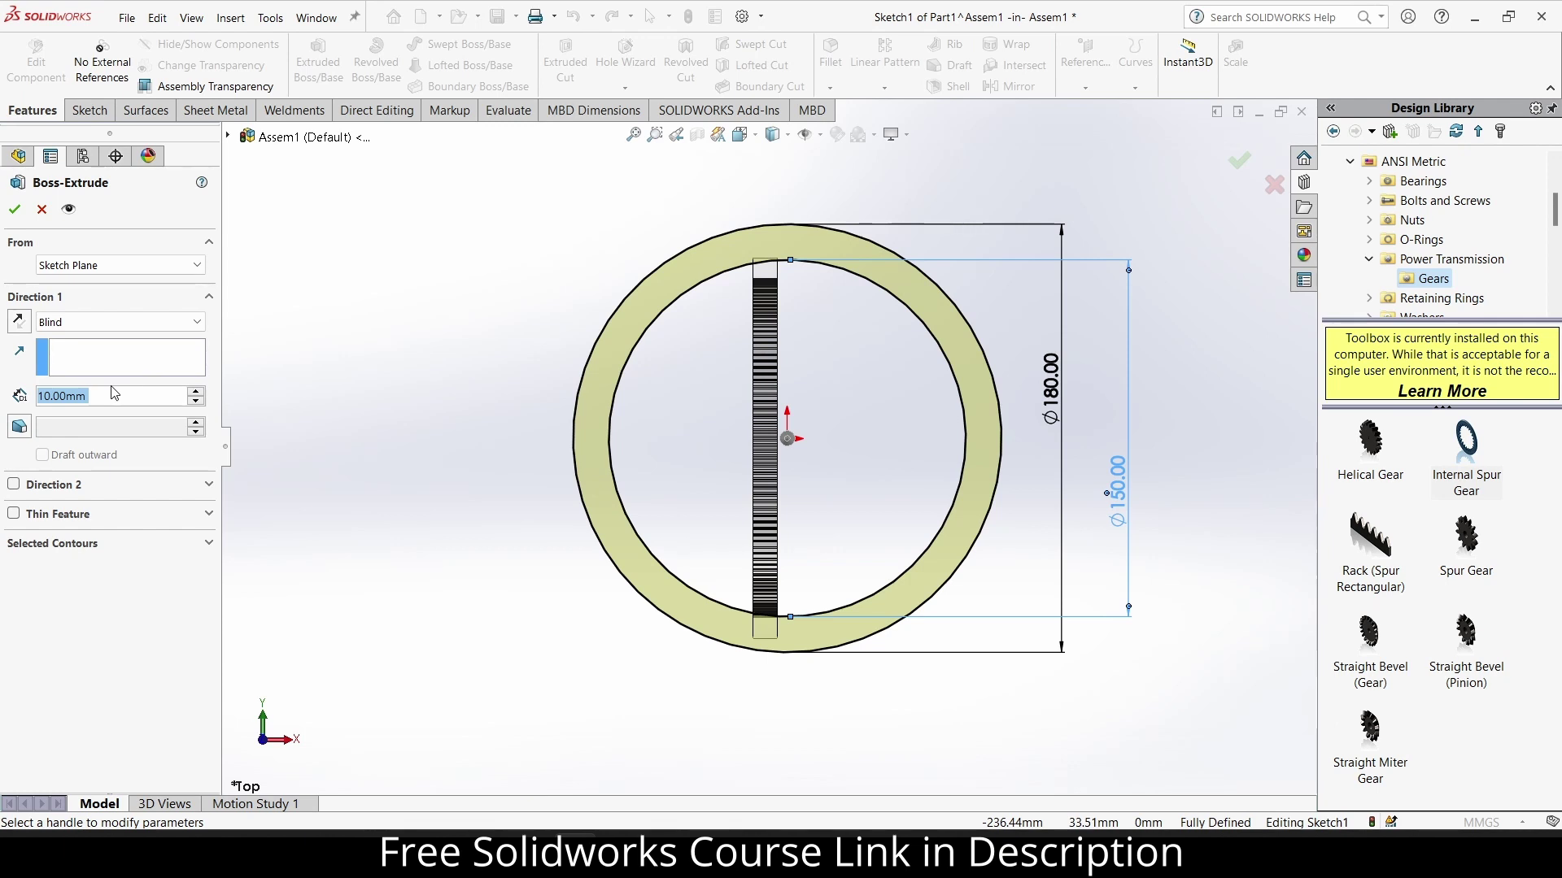
{"action": "type", "text": "5"}
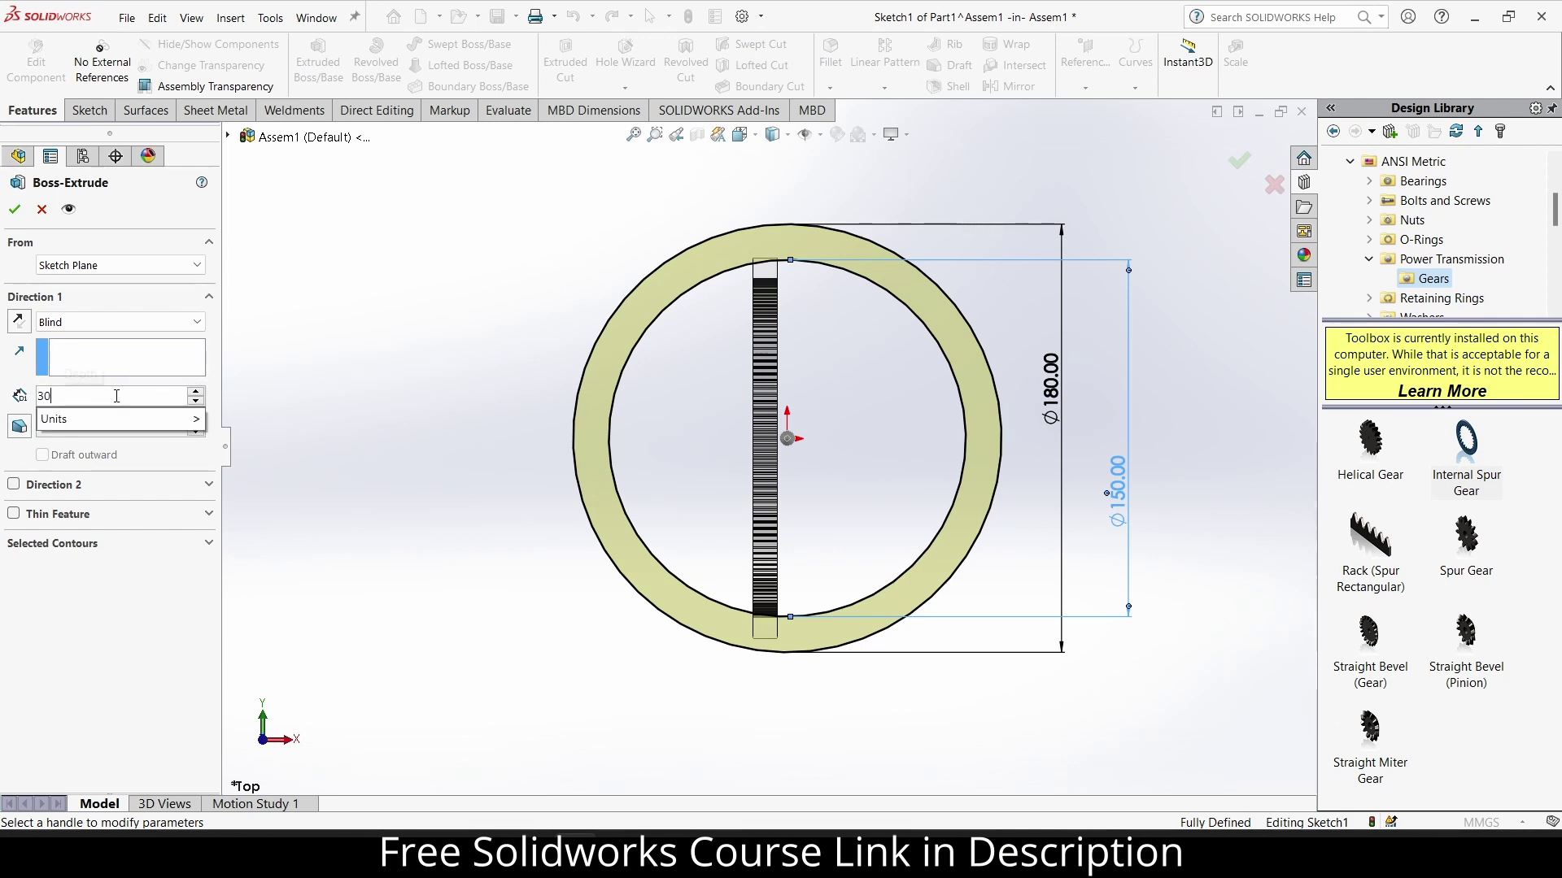
{"action": "key", "text": "Return"}
{"action": "middle_click_drag", "start_coordinate": [974, 535], "coordinate": [828, 227]}
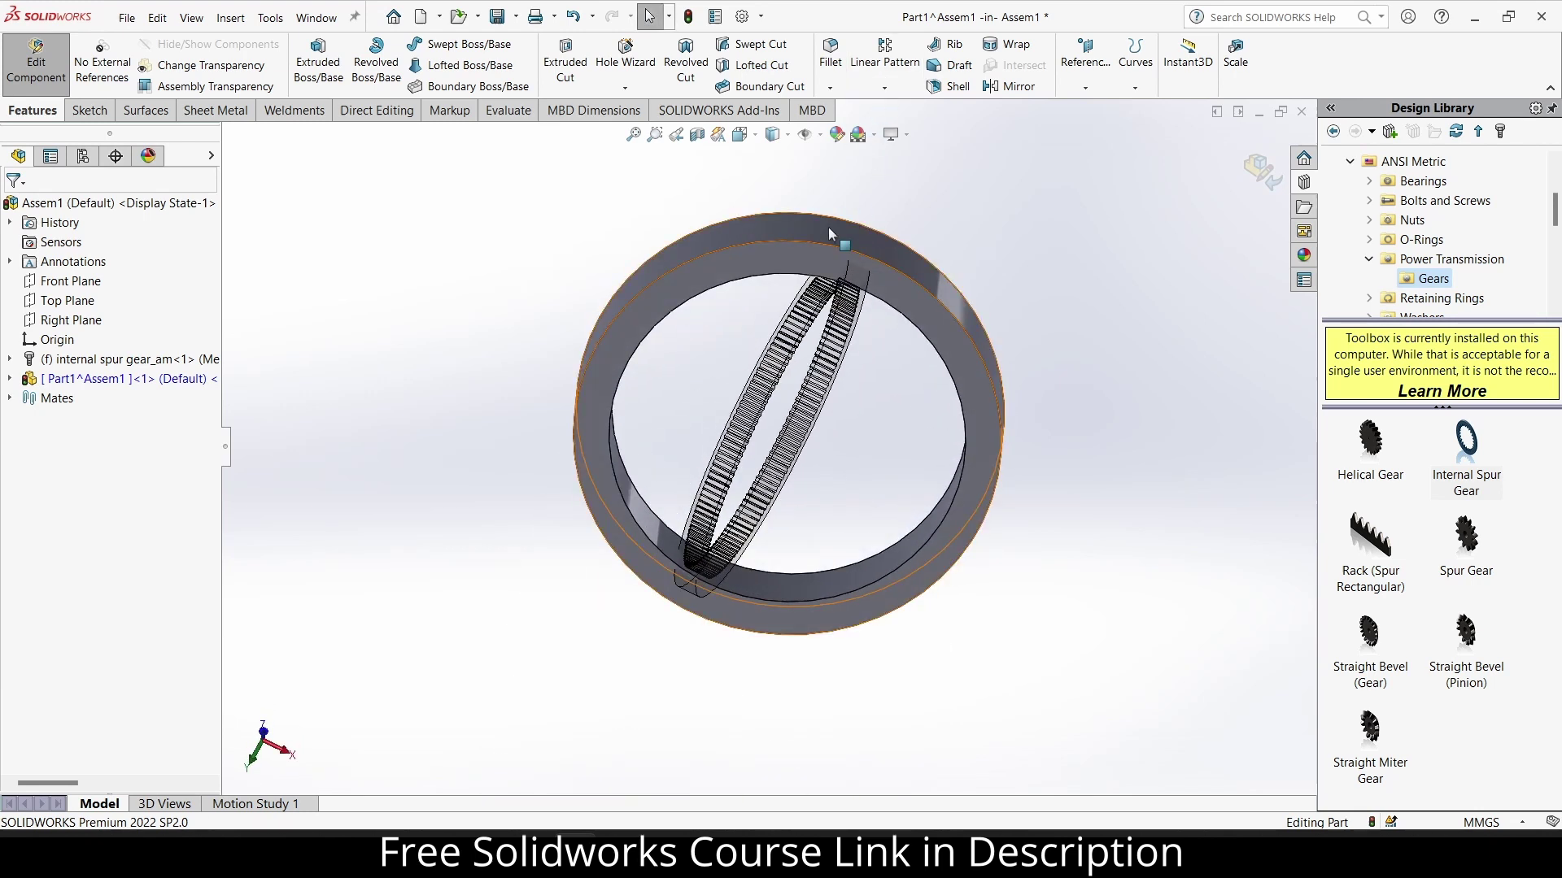
{"action": "left_click", "coordinate": [900, 295]}
Sketch on the ring face, convert its inner edge, and add an origin-centred Ø160 circle.
{"action": "left_click", "coordinate": [983, 255]}
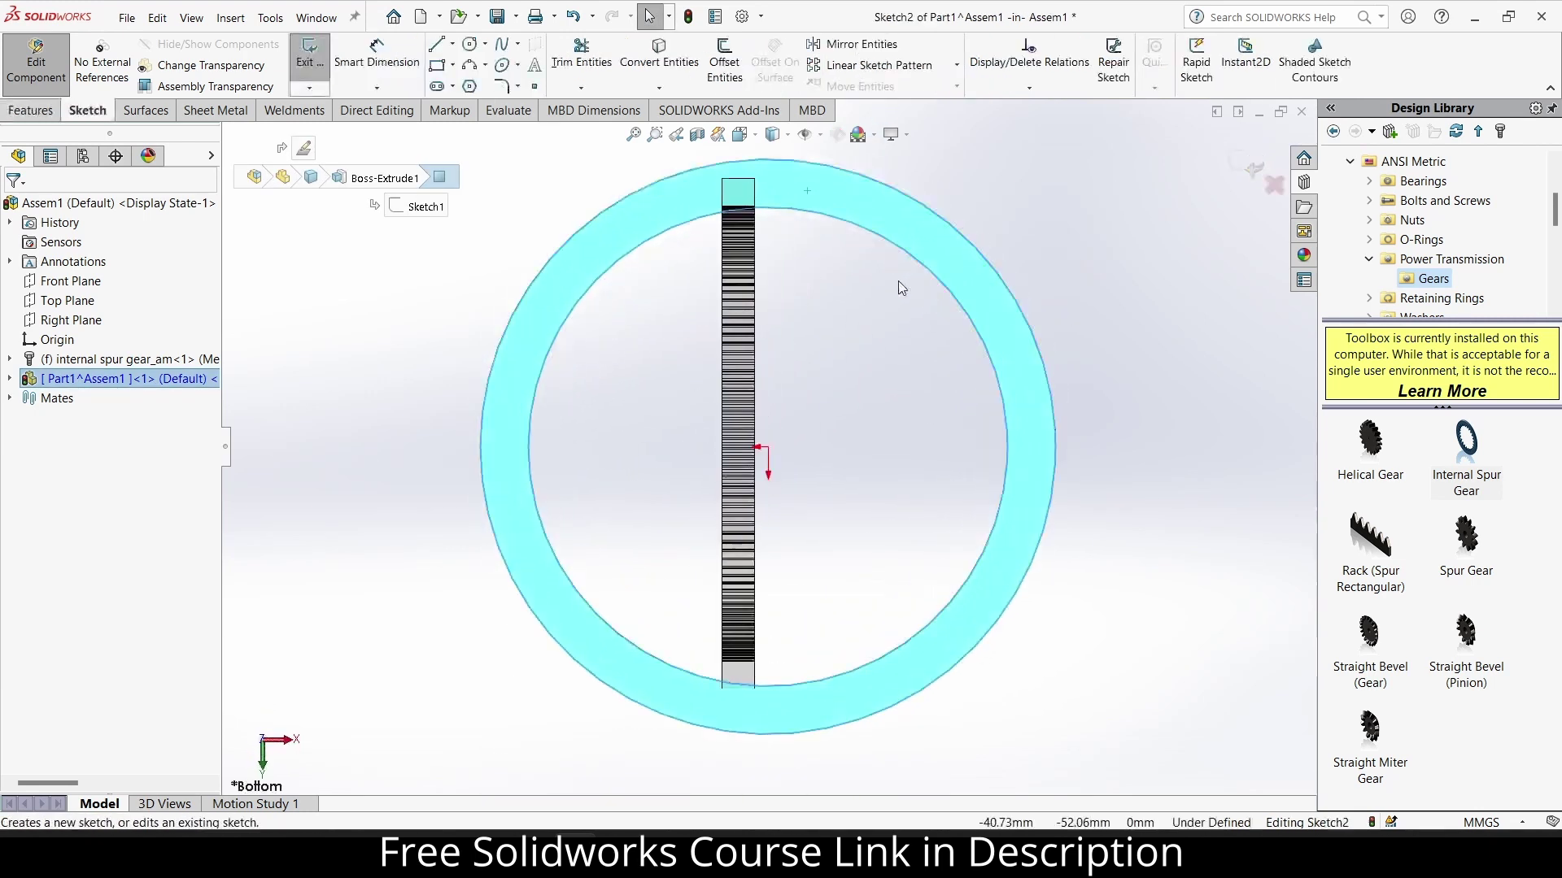
{"action": "left_click", "coordinate": [659, 57]}
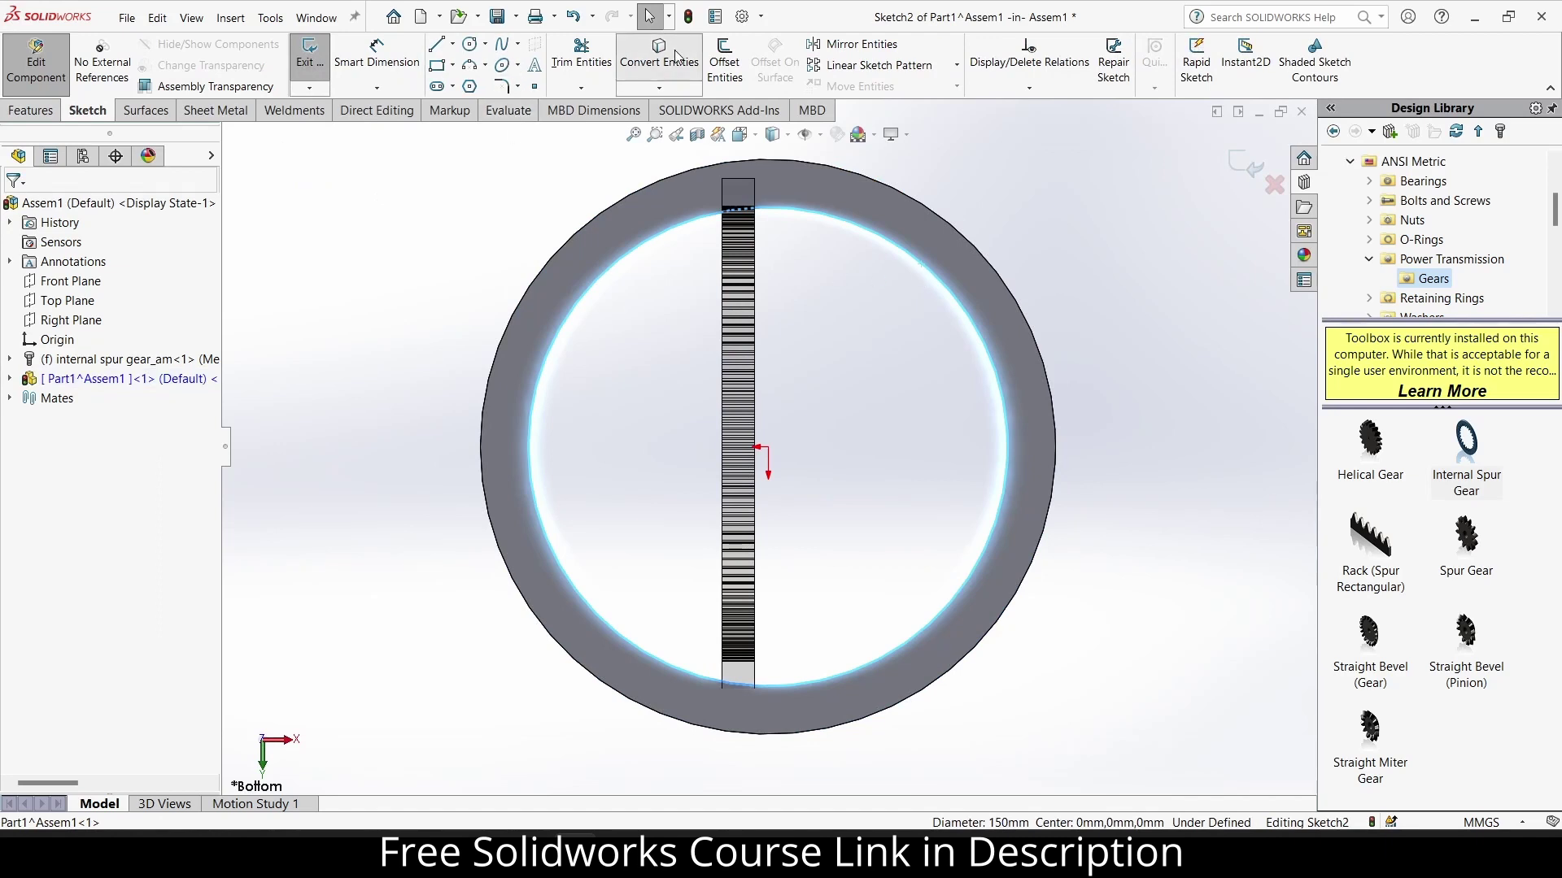
{"action": "left_click", "coordinate": [477, 45]}
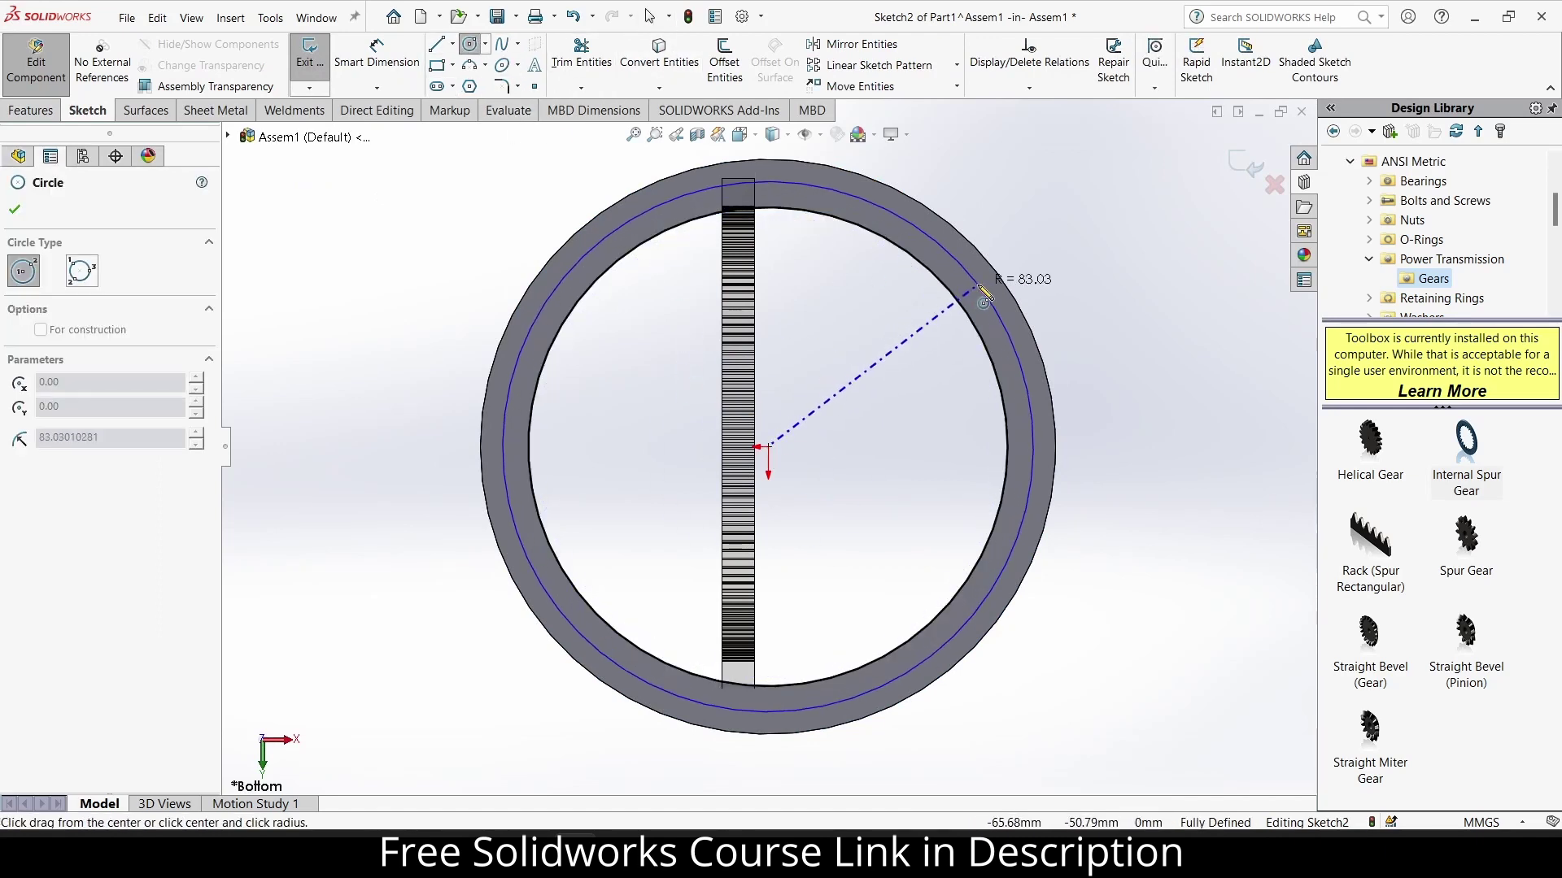
{"action": "left_click", "coordinate": [972, 294]}
{"action": "right_click_drag", "start_coordinate": [964, 300], "coordinate": [960, 301]}
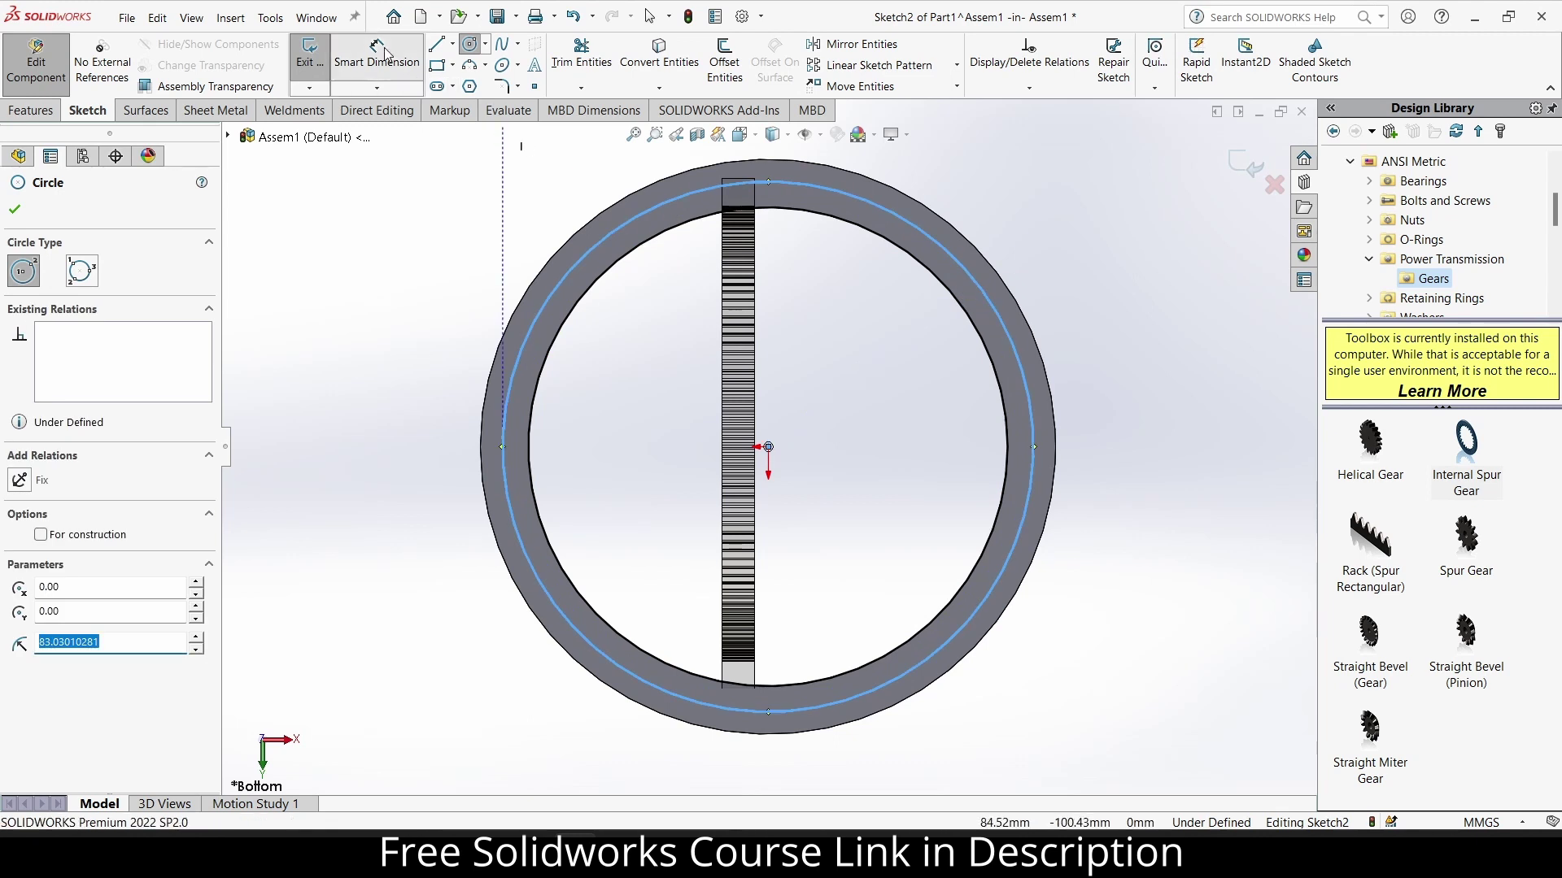
{"action": "left_click", "coordinate": [976, 290]}
{"action": "left_click", "coordinate": [1119, 313]}
{"action": "type", "text": "160"}
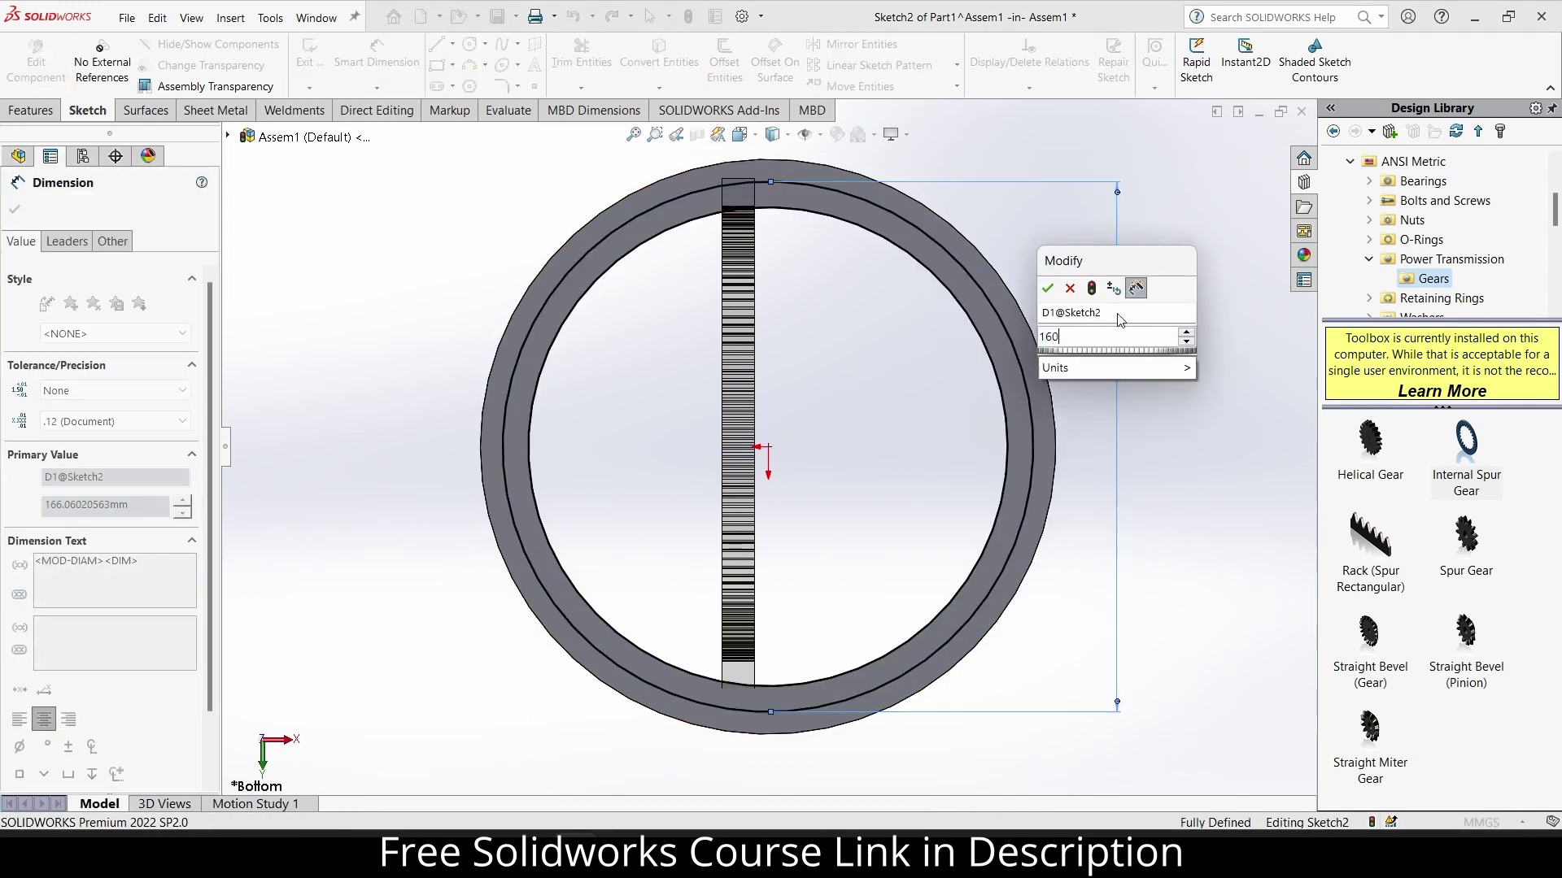
{"action": "key", "text": "Return"}
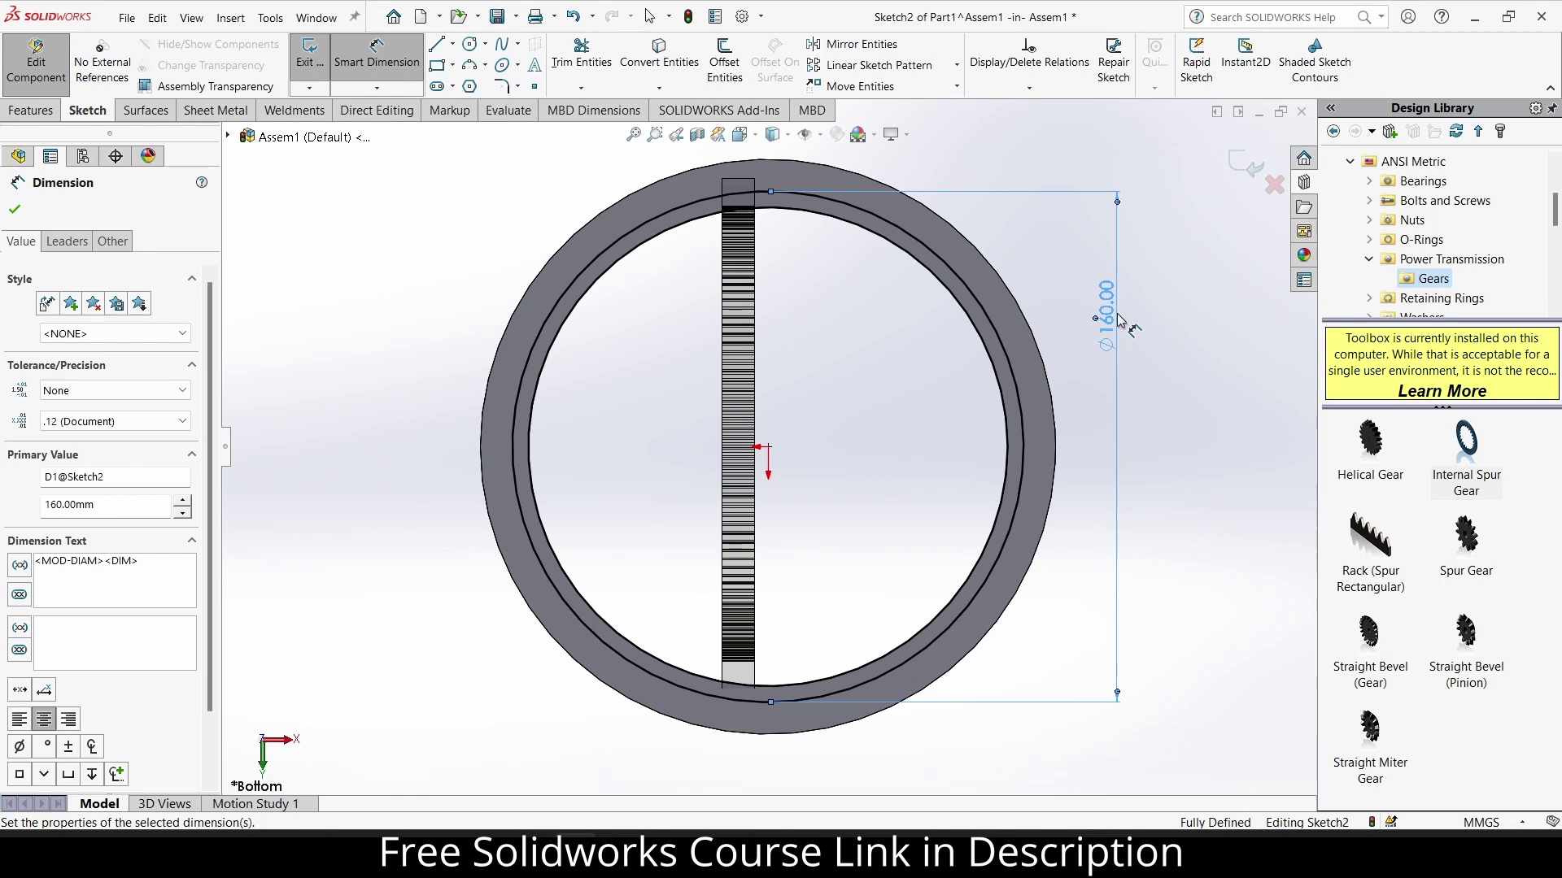
Cut the Ø160 circle 5 mm deep into the housing as an Extruded Cut.
{"action": "left_click", "coordinate": [30, 111]}
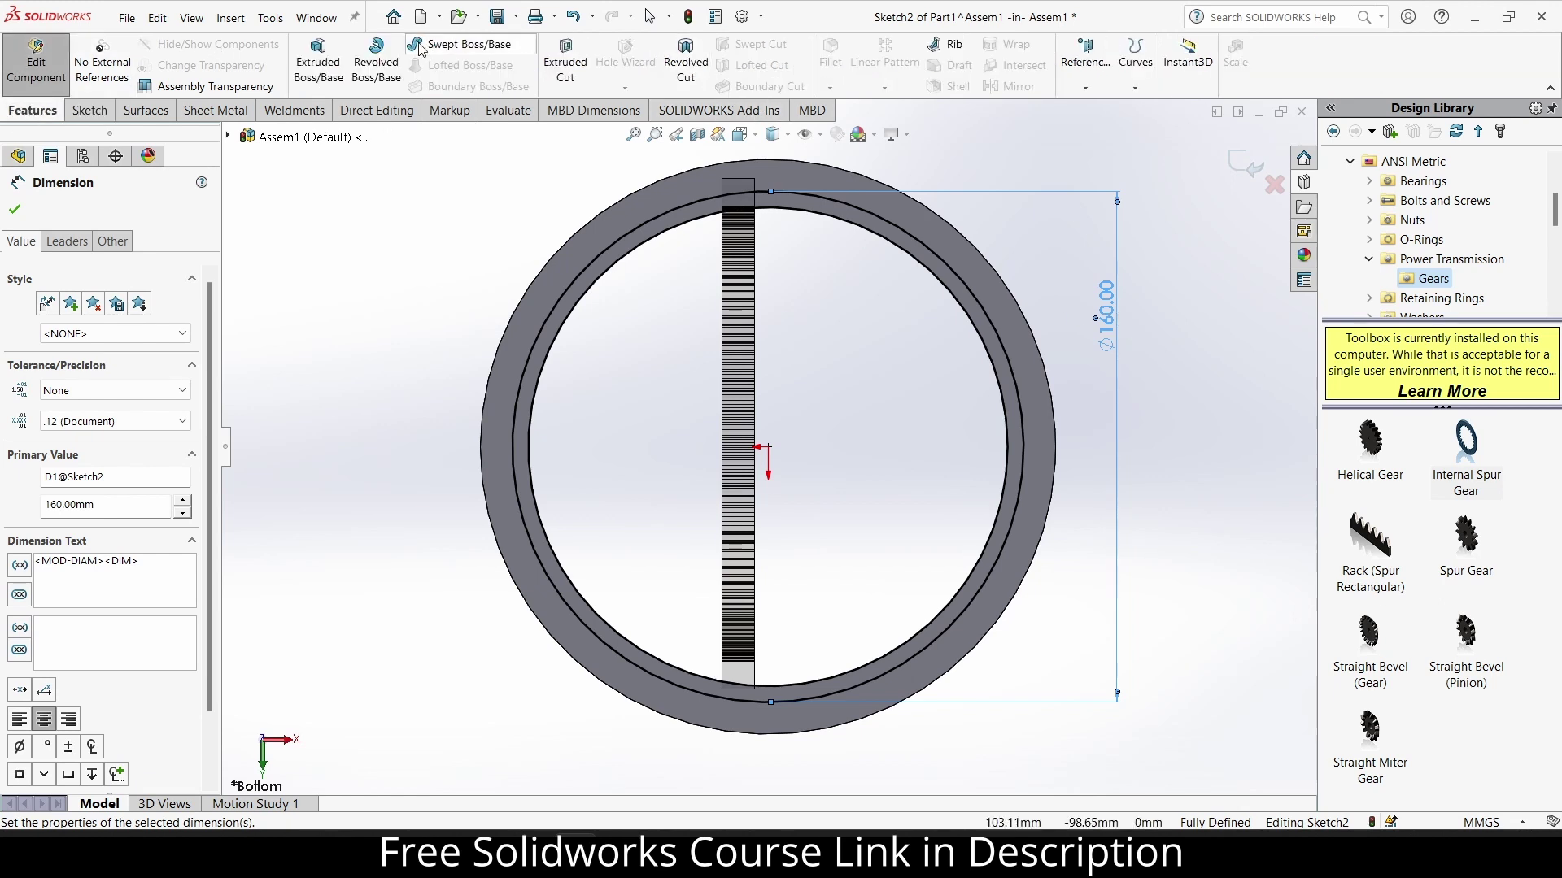
{"action": "left_click", "coordinate": [565, 61]}
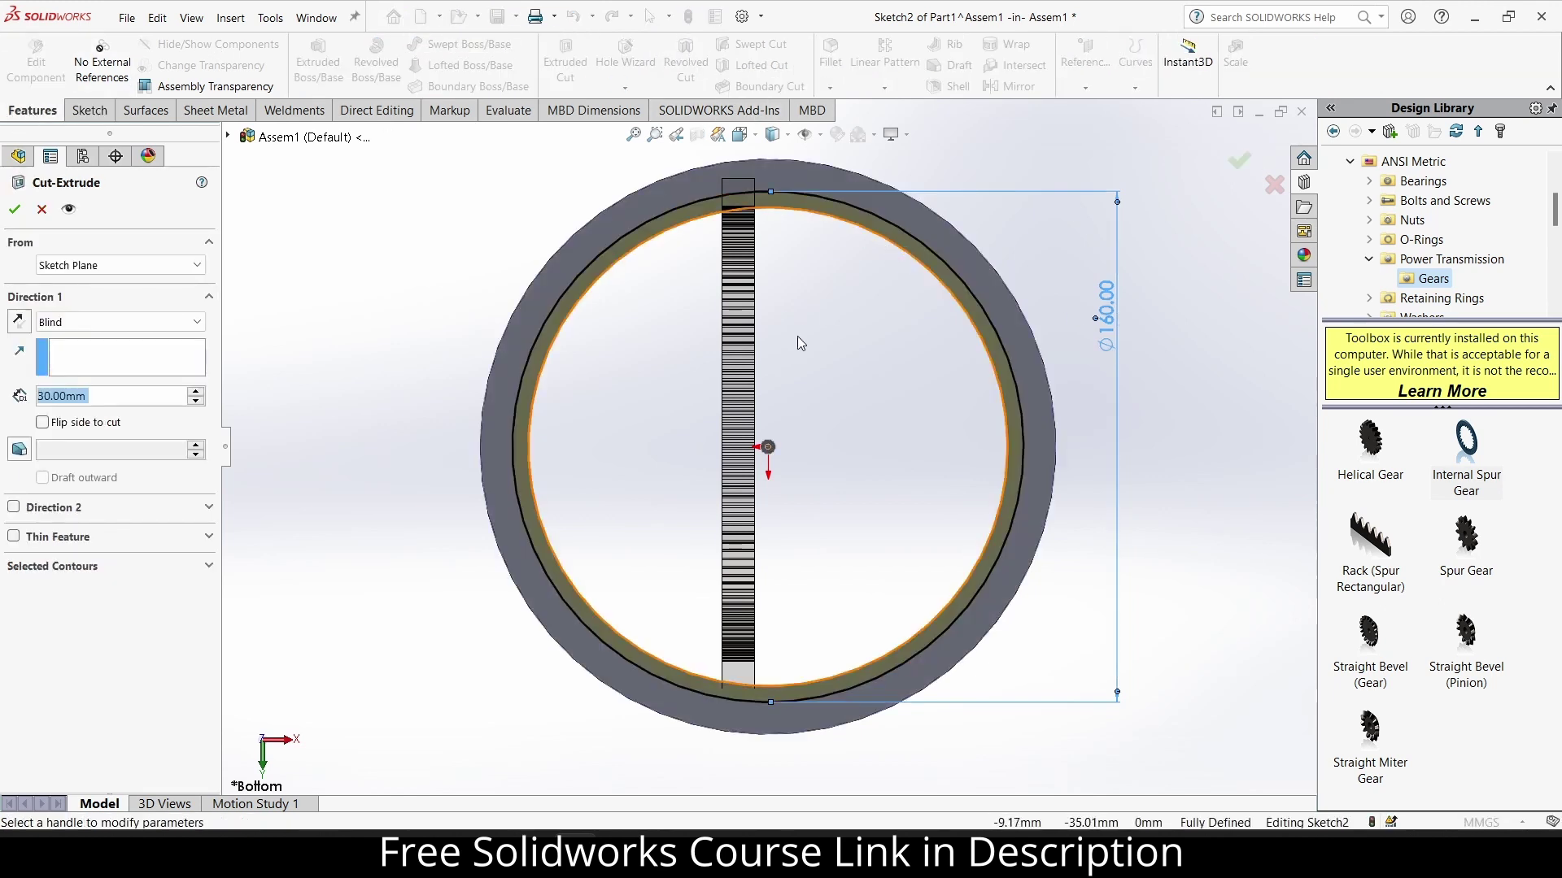
{"action": "middle_click_drag", "start_coordinate": [797, 342], "coordinate": [330, 480]}
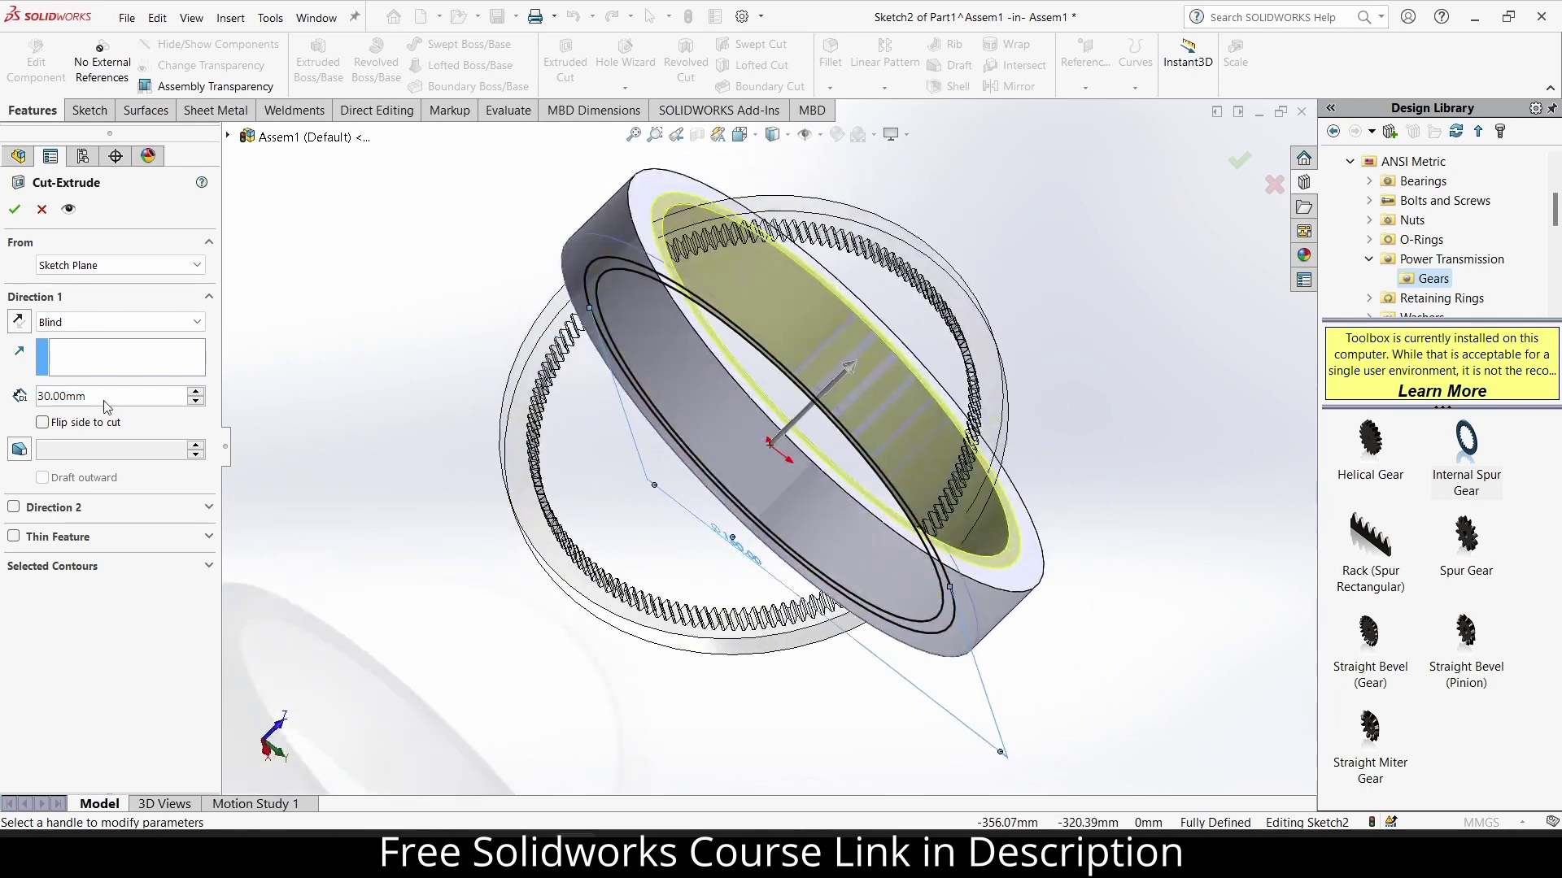
{"action": "left_click_drag", "start_coordinate": [105, 404], "coordinate": [4, 398]}
{"action": "type", "text": "5"}
{"action": "key", "text": "Return"}
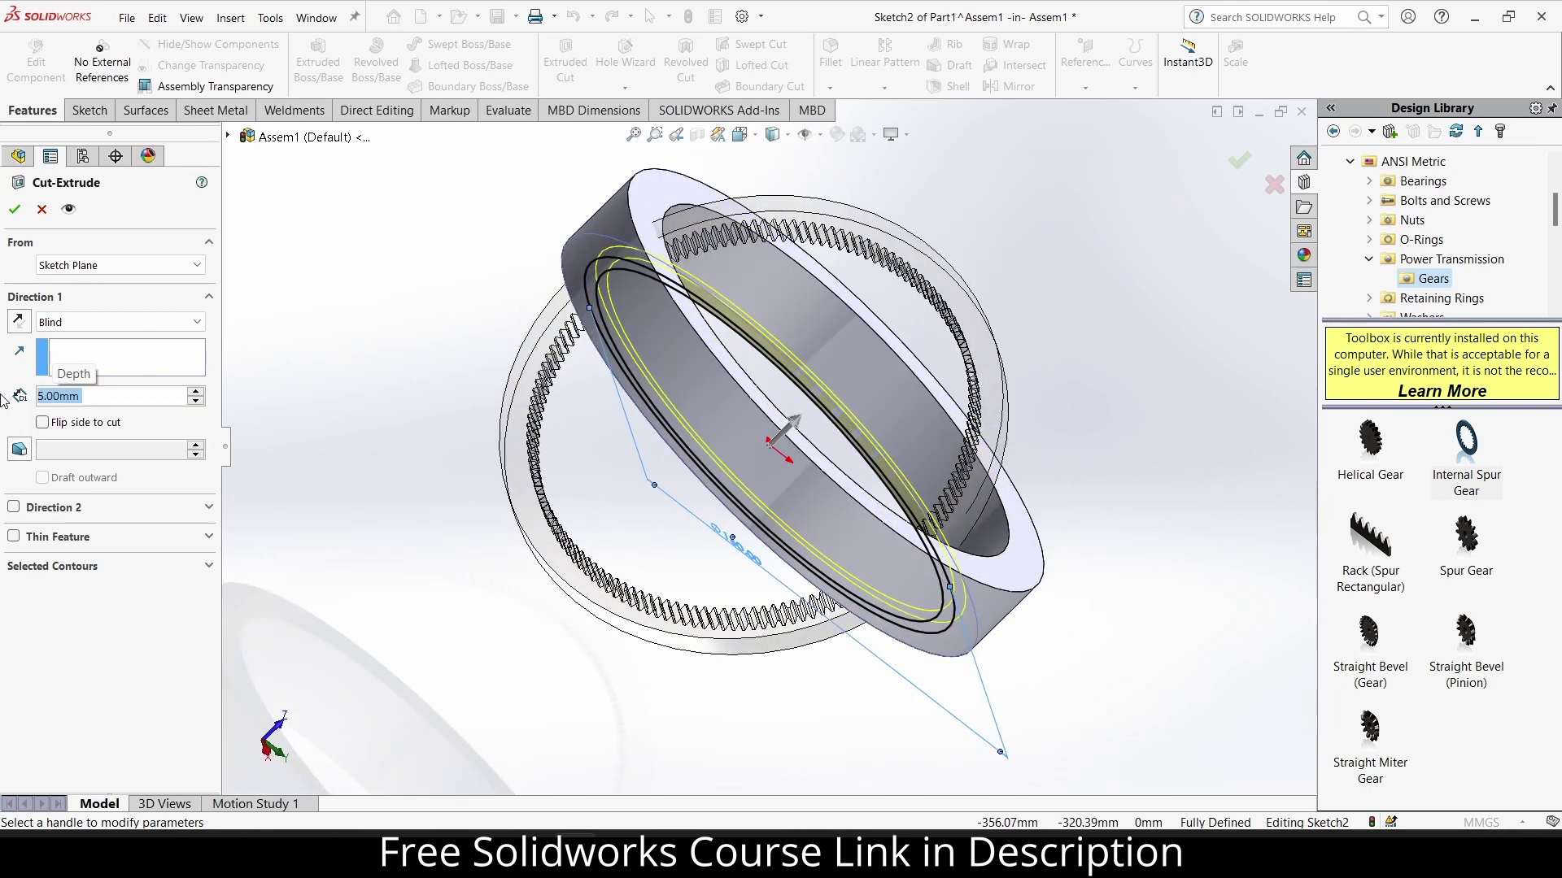
{"action": "left_click", "coordinate": [16, 210]}
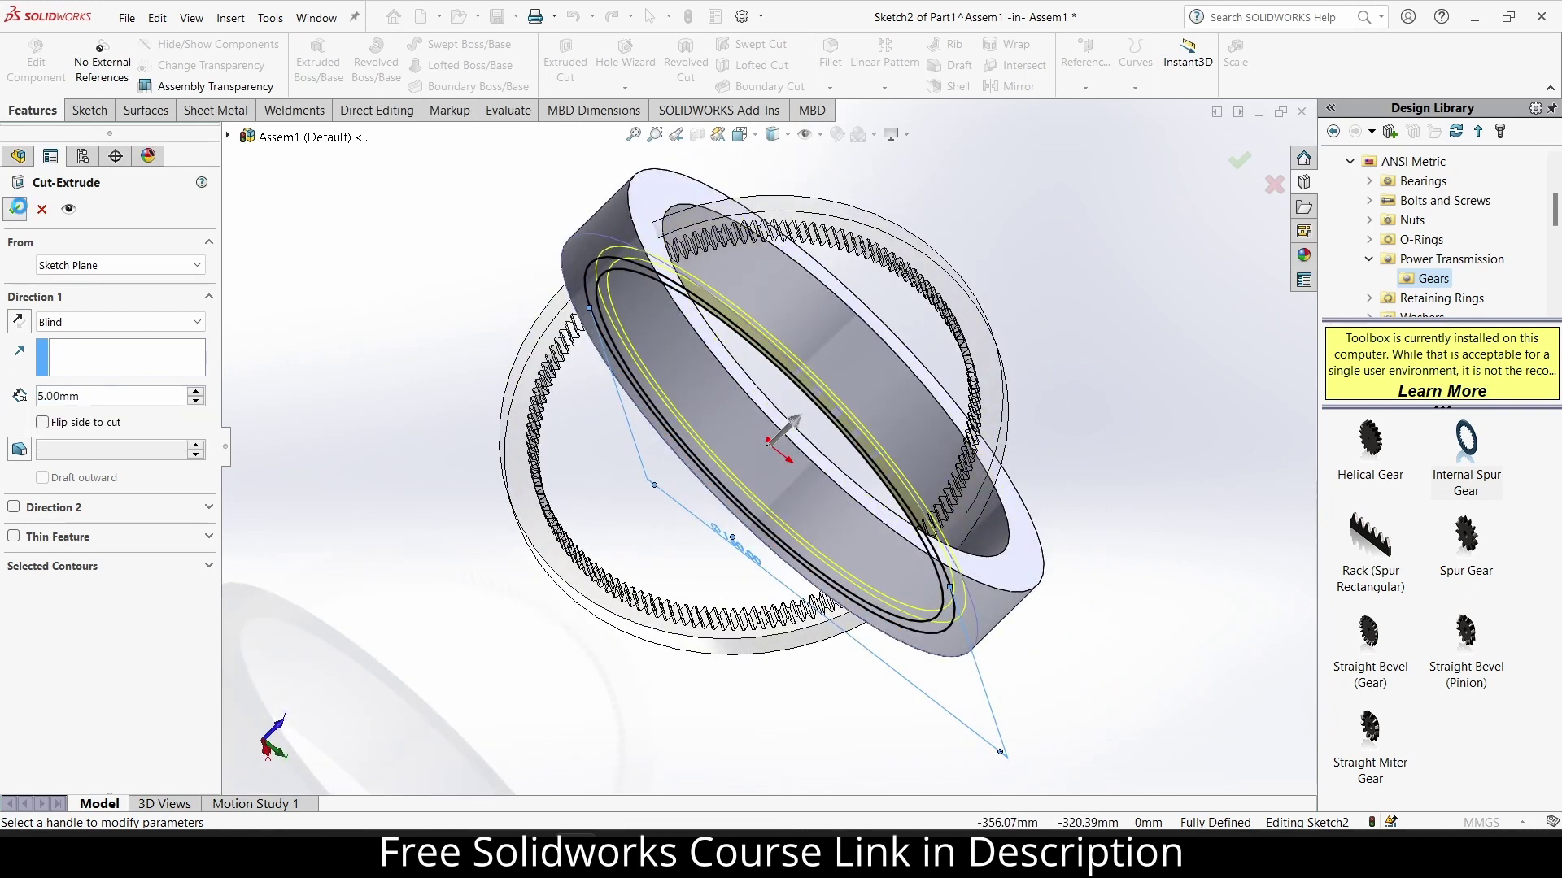
{"action": "middle_click_drag", "start_coordinate": [813, 366], "coordinate": [1171, 231]}
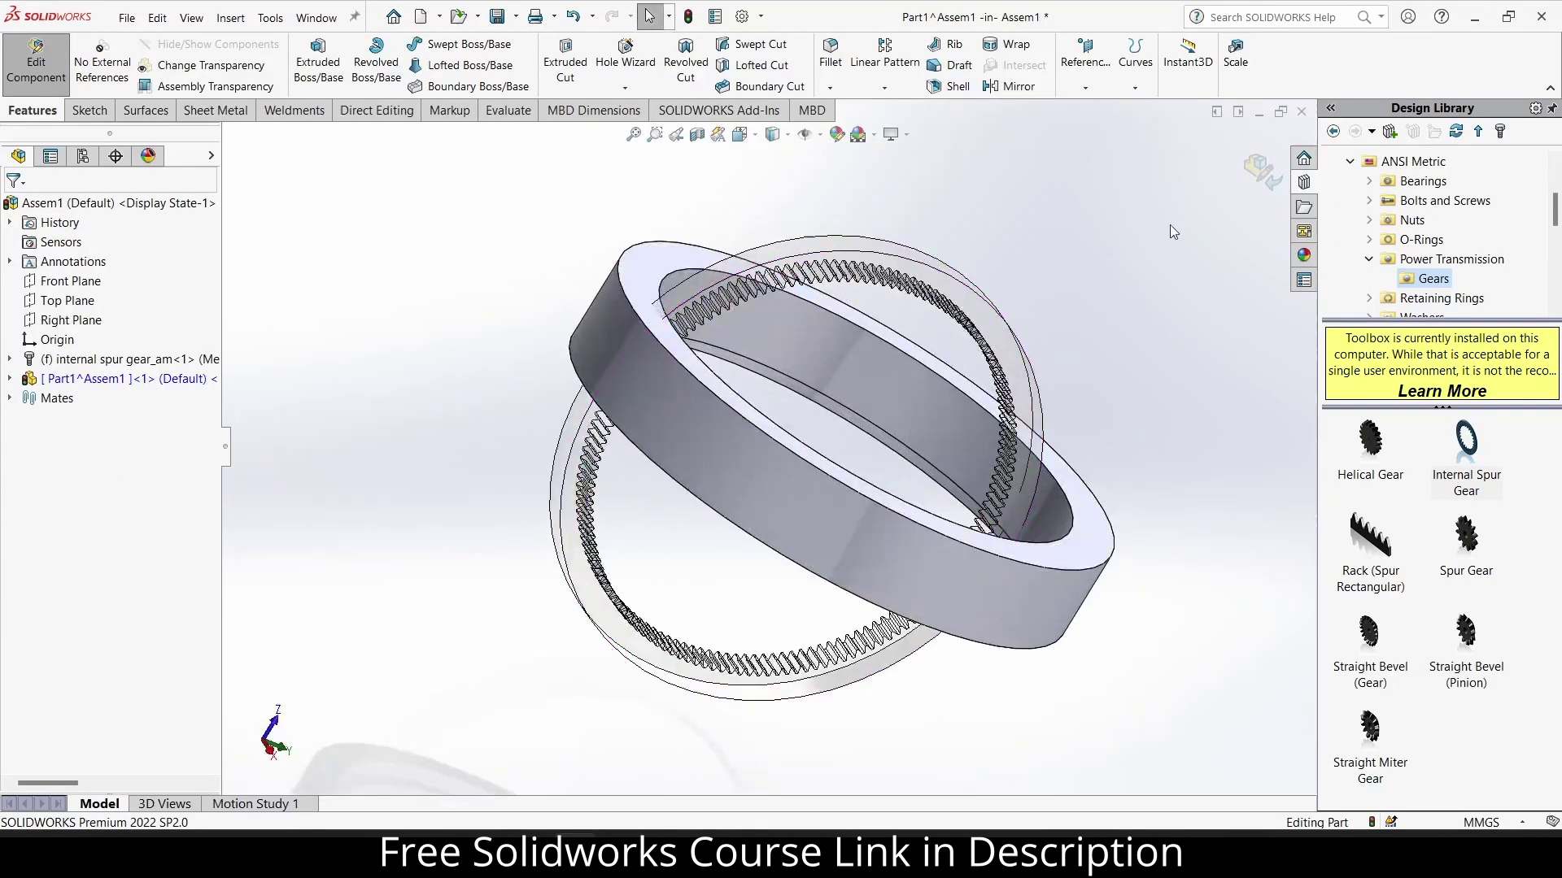
Exit Edit Component and find that the fixed internal gear cannot be dragged.
{"action": "left_click", "coordinate": [1252, 175]}
{"action": "middle_click_drag", "start_coordinate": [1067, 295], "coordinate": [1140, 280]}
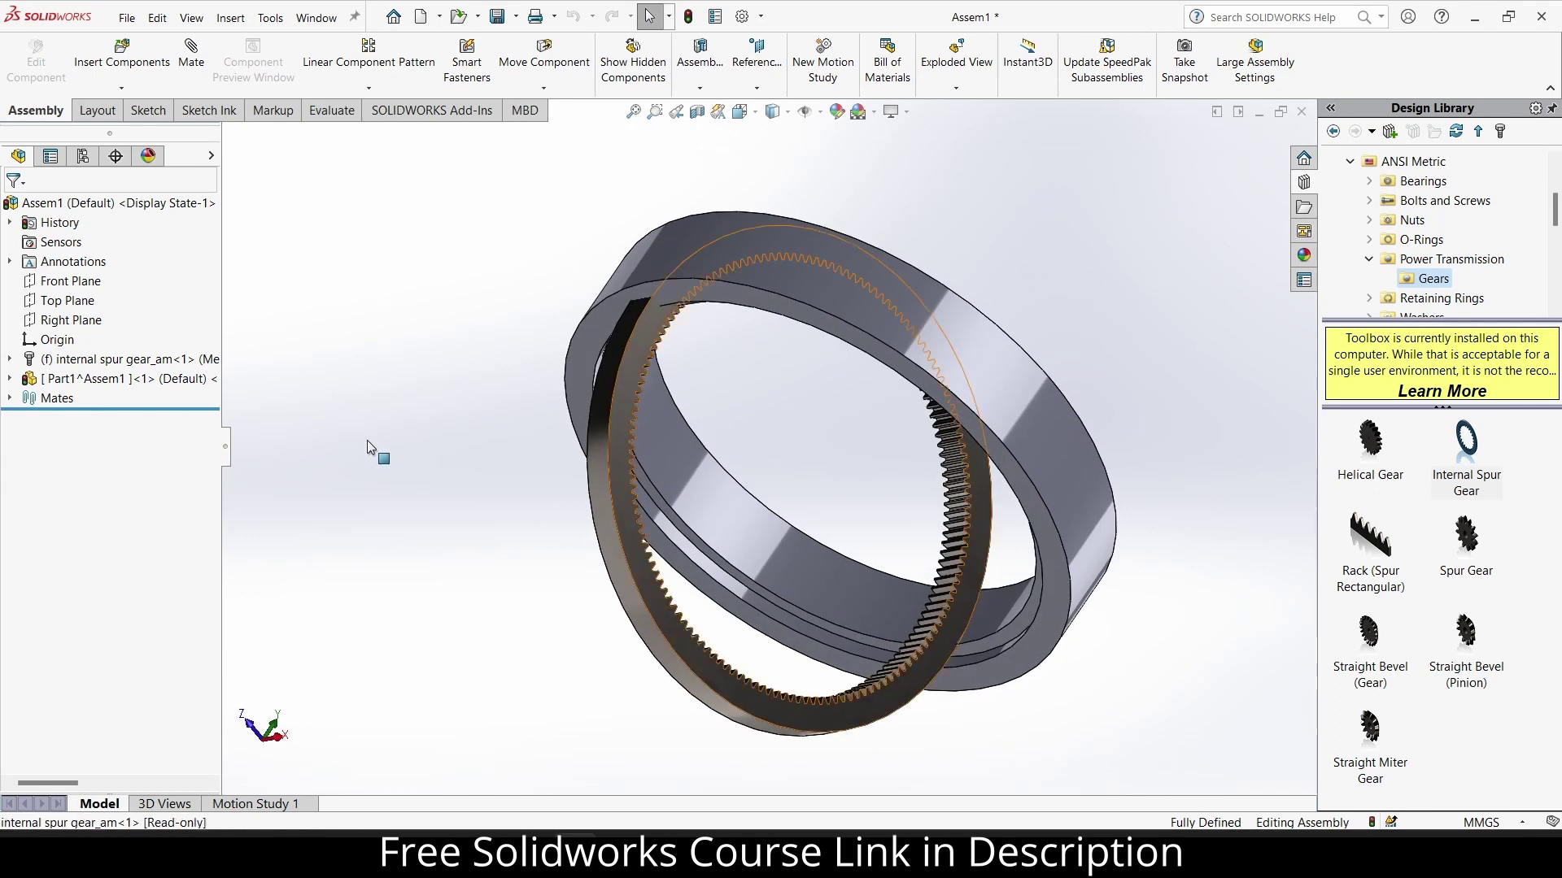
{"action": "left_click_drag", "start_coordinate": [643, 350], "coordinate": [704, 356]}
{"action": "key", "text": "Escape"}
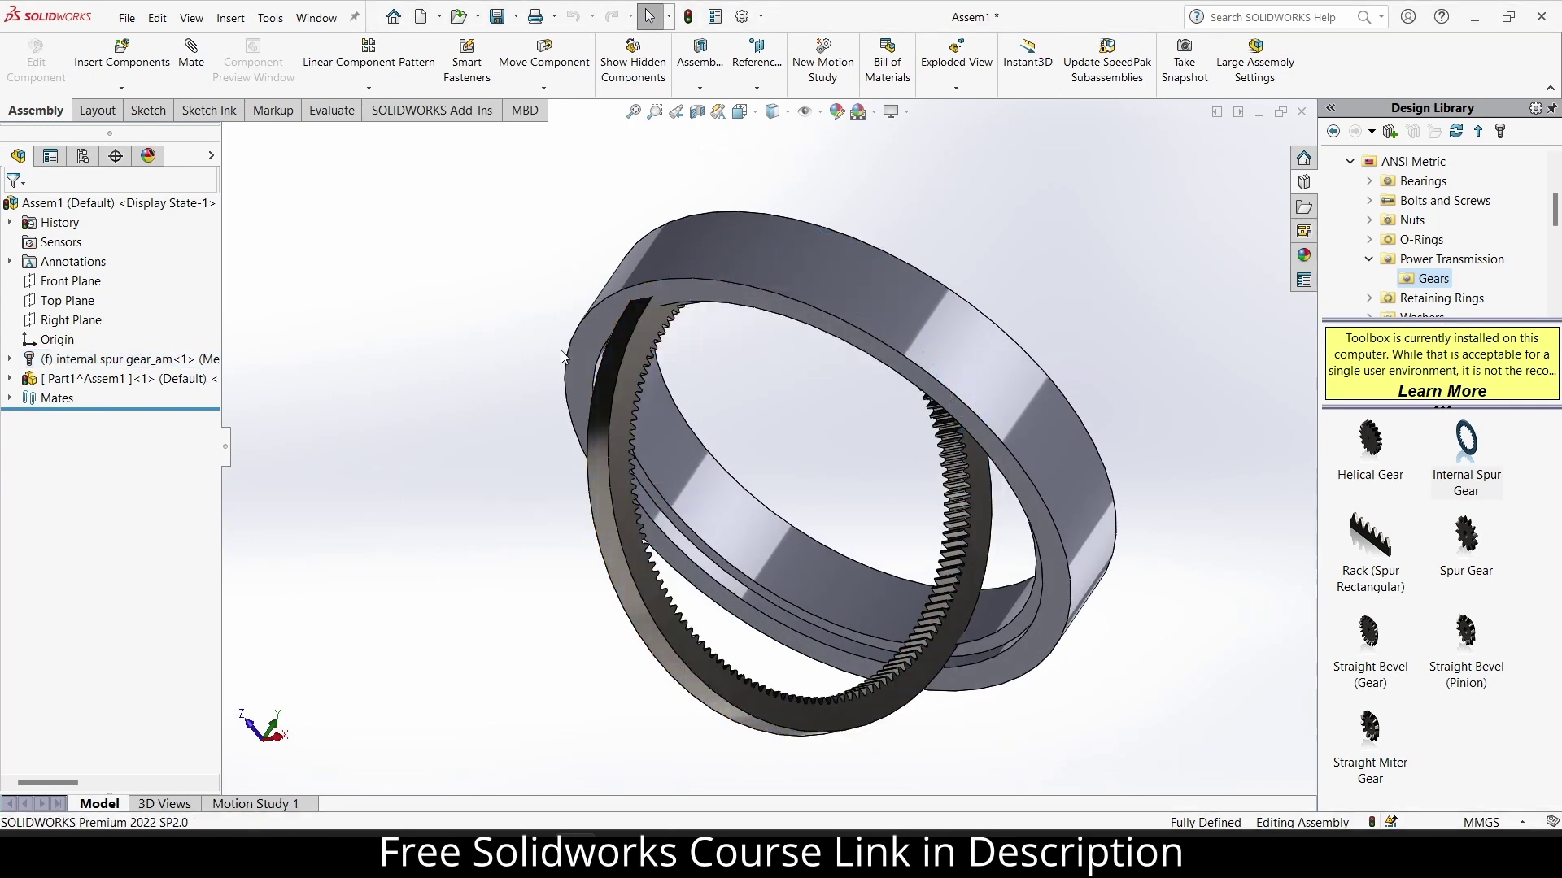
{"action": "left_click_drag", "start_coordinate": [618, 388], "coordinate": [623, 395]}
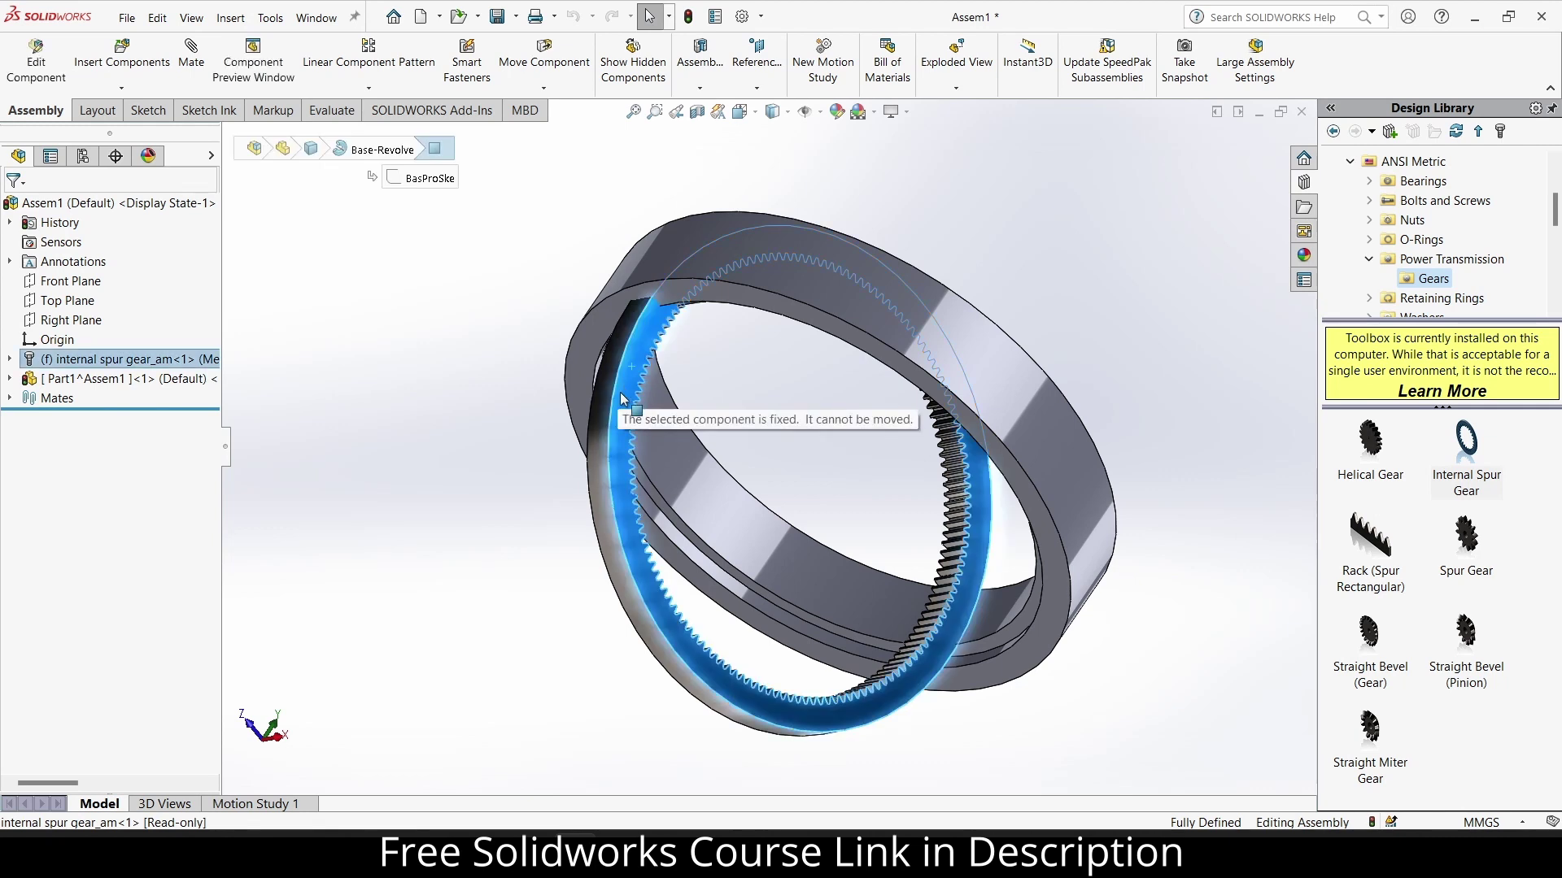
Float the internal spur gear and drag it clear of the housing.
{"action": "right_click", "coordinate": [130, 365]}
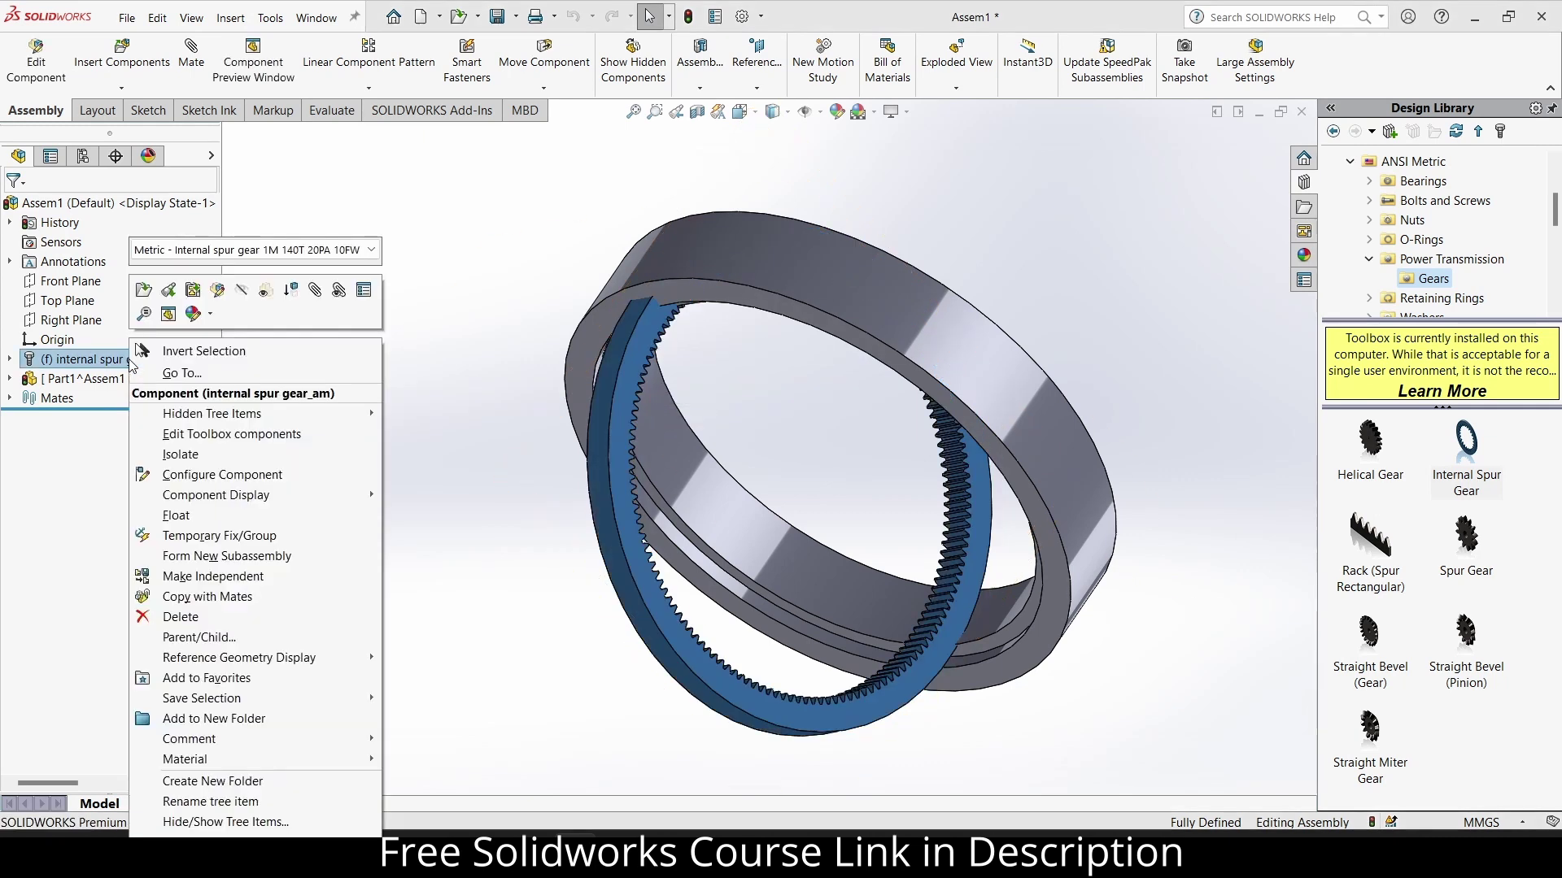
{"action": "left_click", "coordinate": [226, 515]}
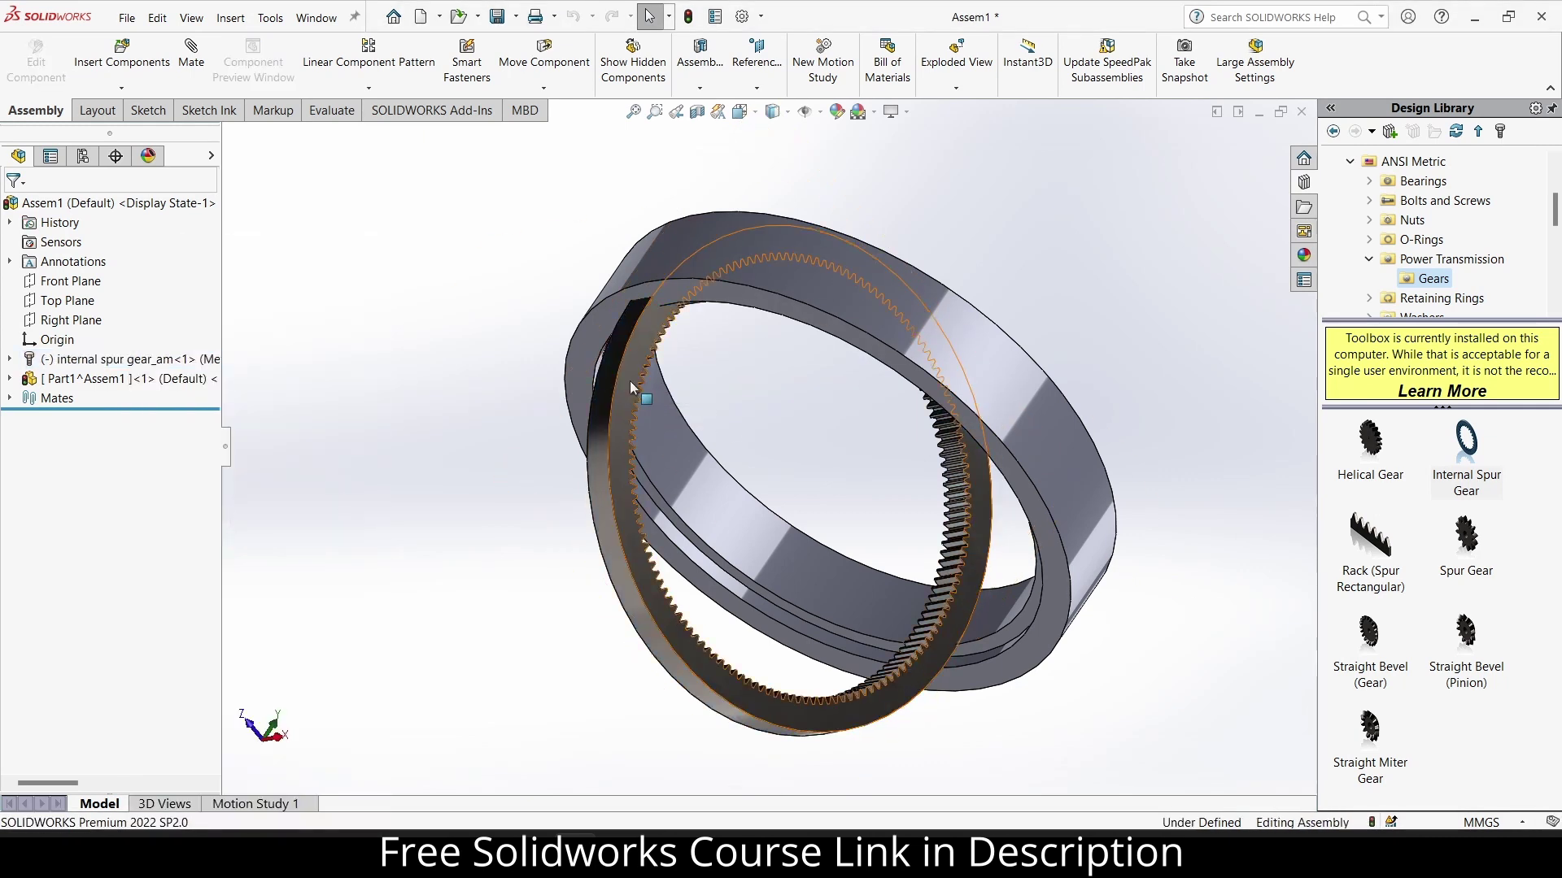
{"action": "left_click_drag", "start_coordinate": [630, 381], "coordinate": [481, 451]}
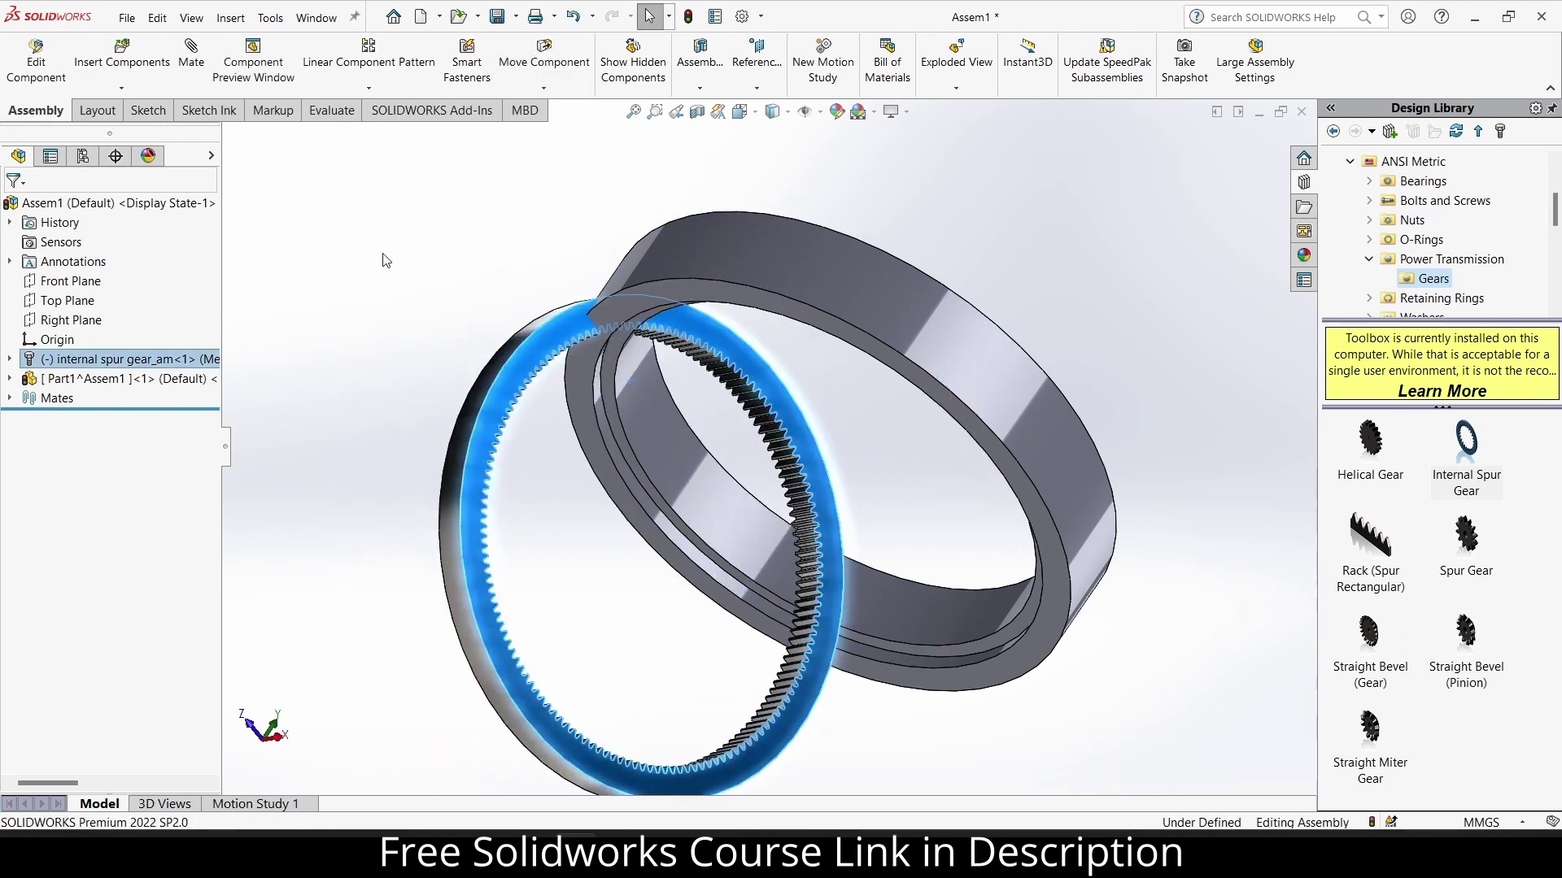
Mate the gear's cylindrical face concentric with the housing.
{"action": "scroll", "coordinate": [536, 346], "scroll_direction": "down", "scroll_amount": 3}
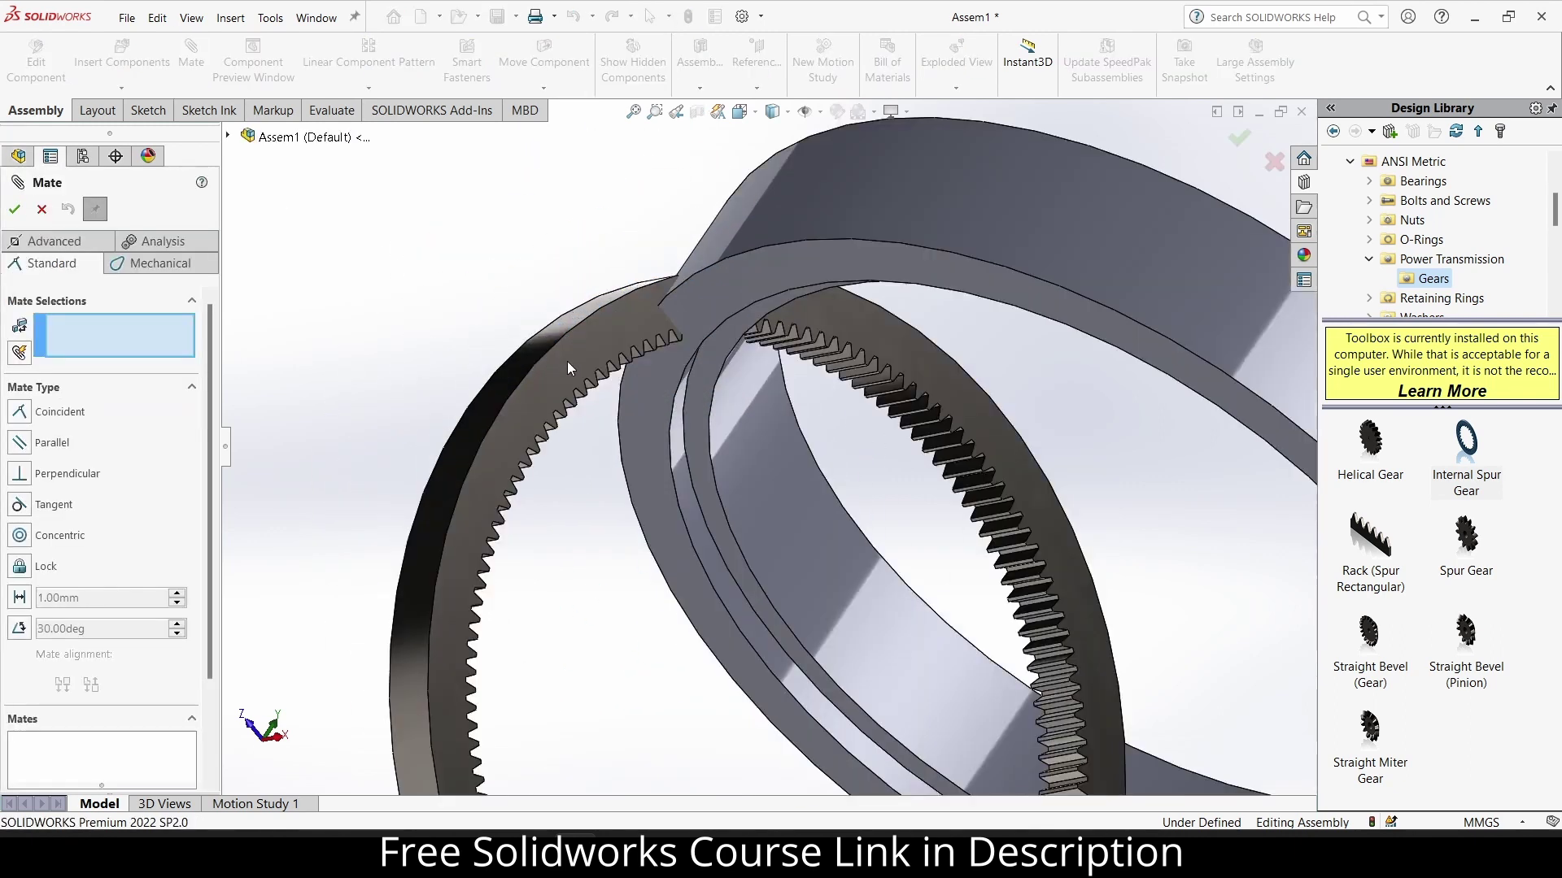
{"action": "left_click", "coordinate": [553, 335]}
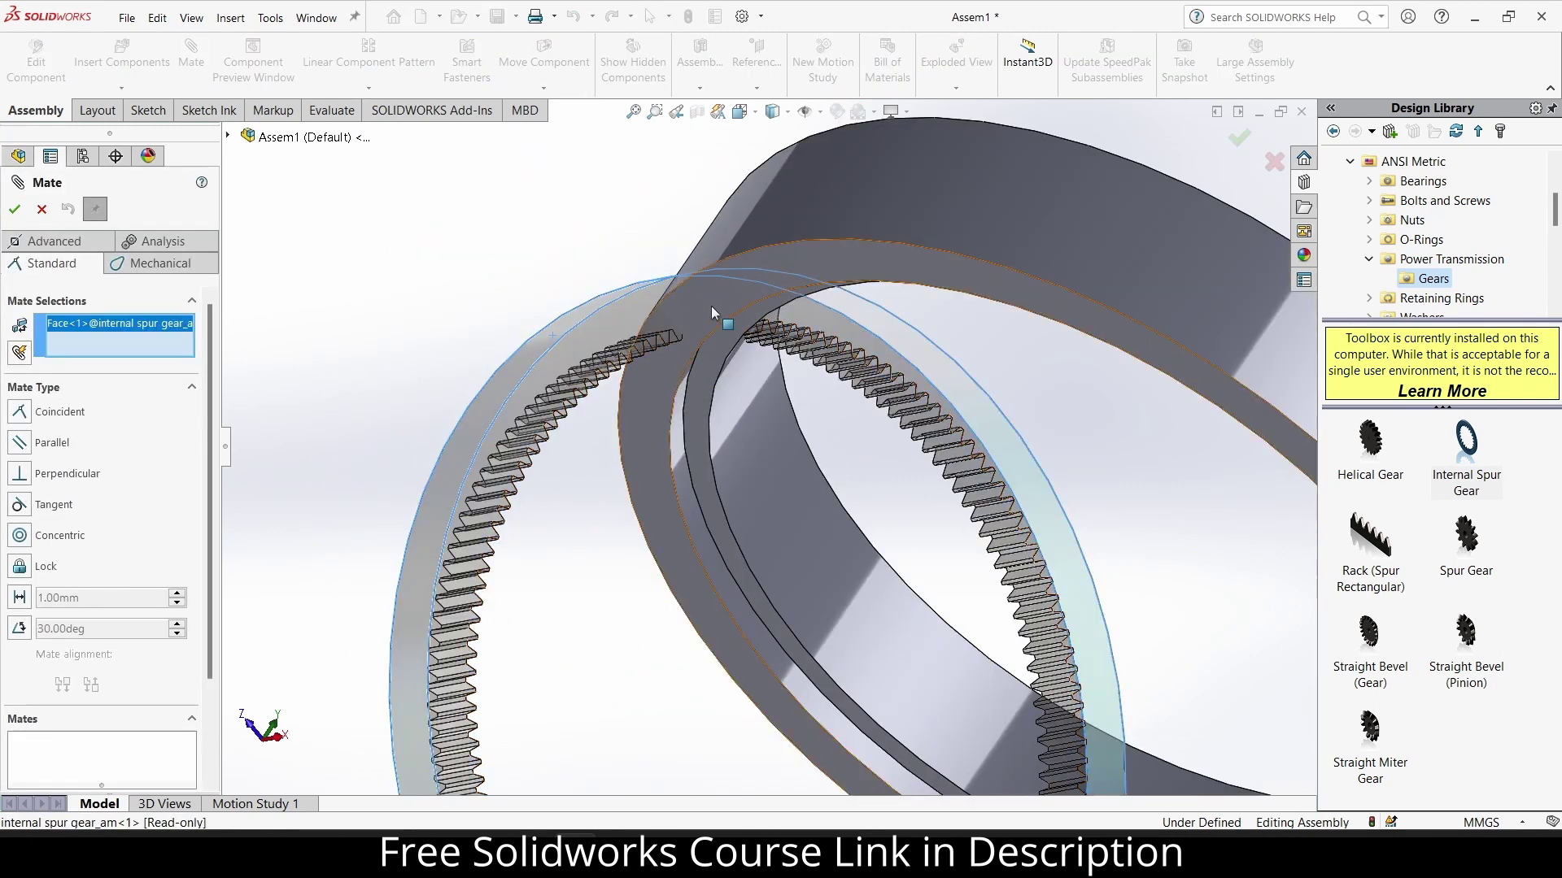
{"action": "left_click", "coordinate": [682, 456]}
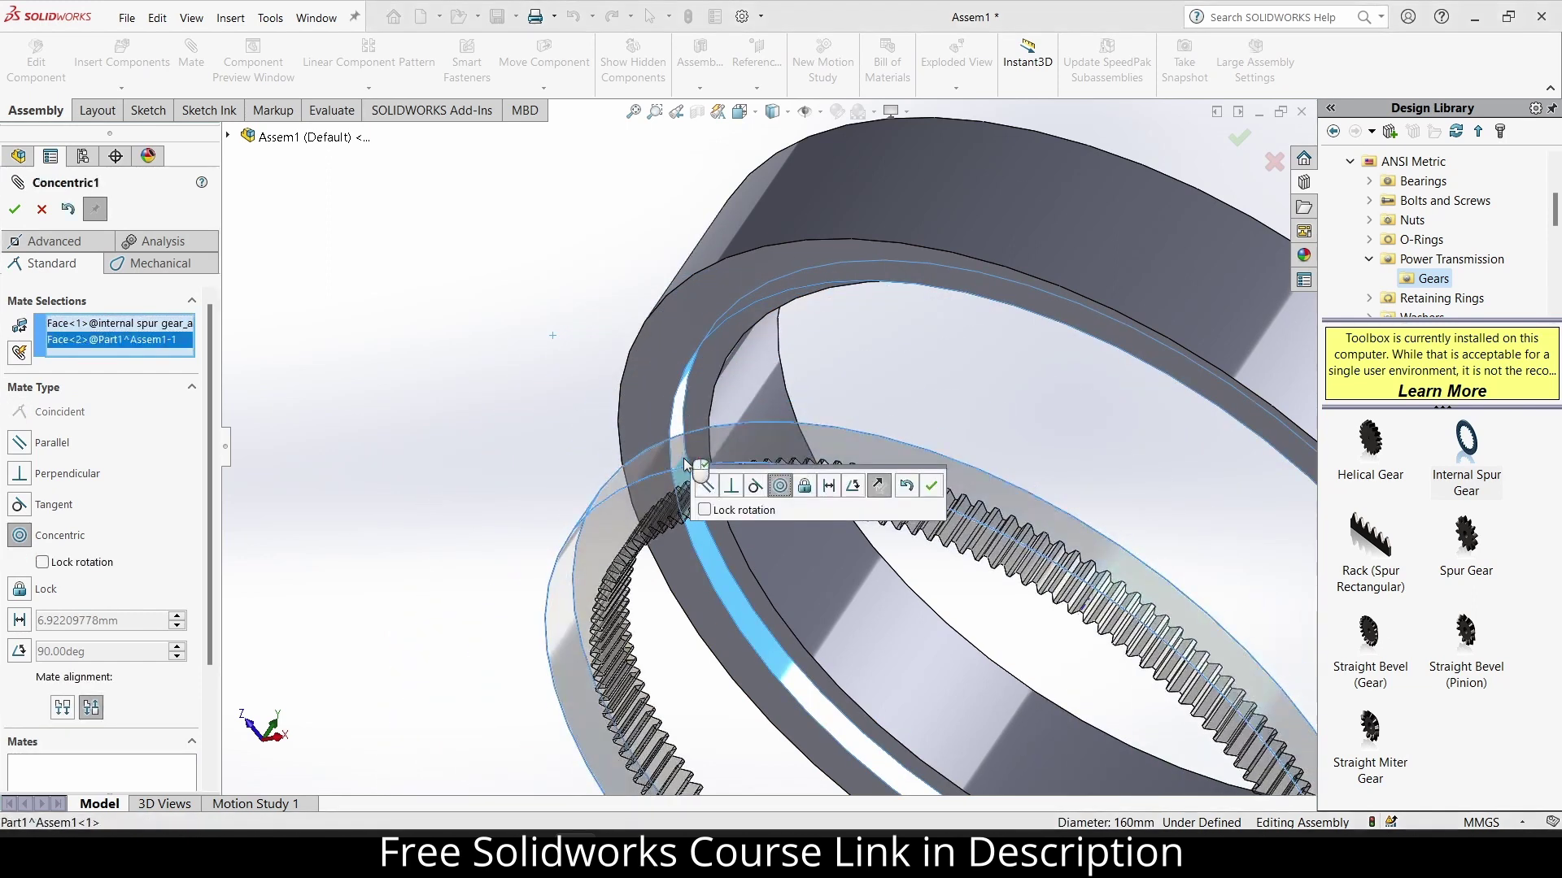
{"action": "left_click", "coordinate": [716, 481]}
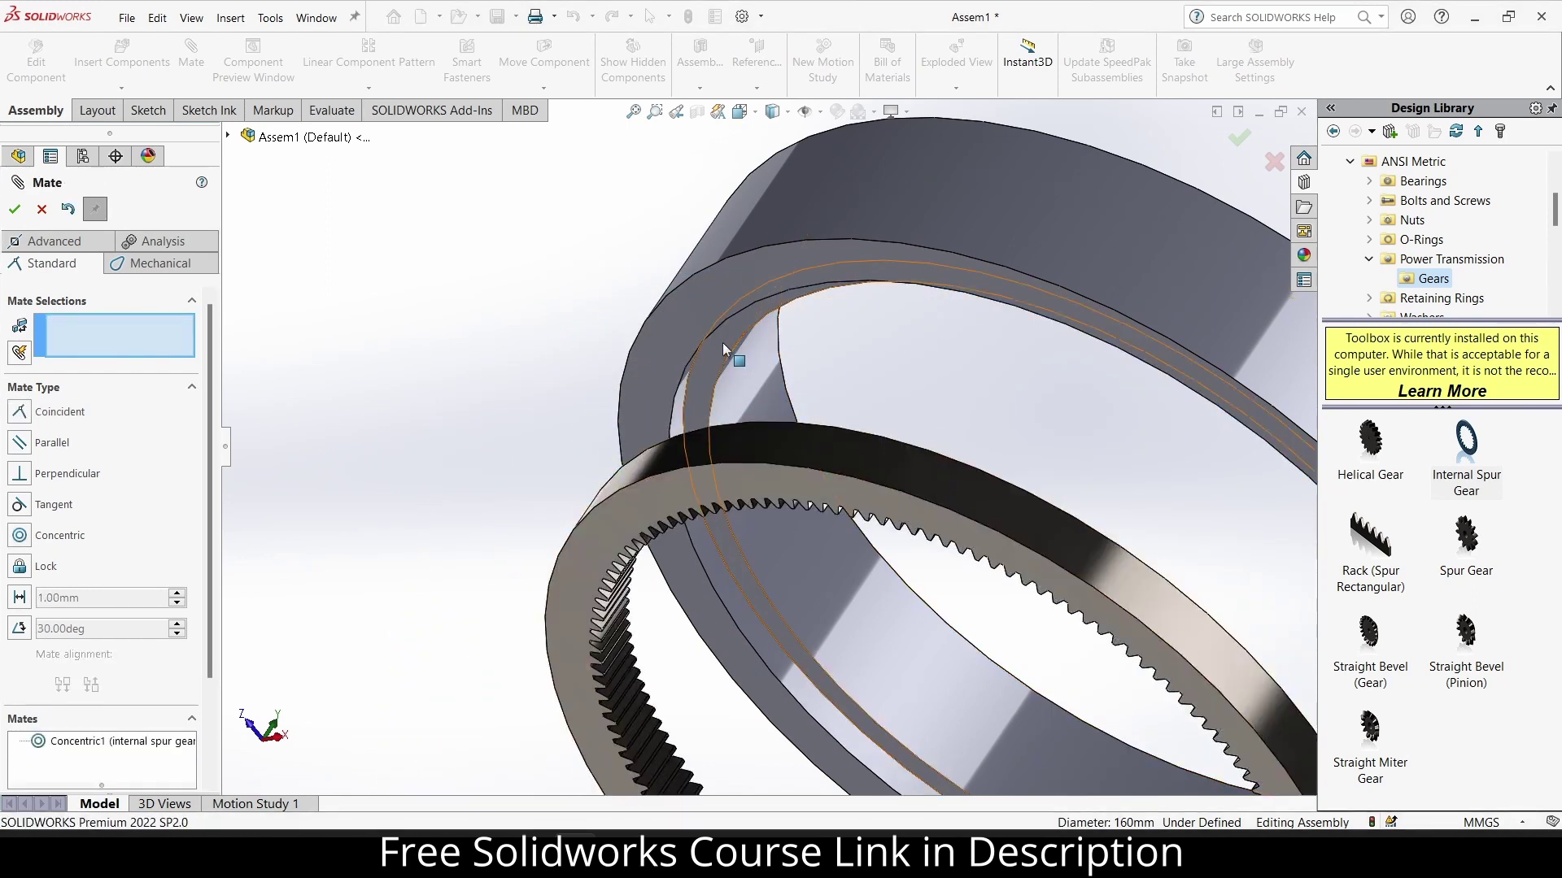
Mate the housing's flat face coincident with the gear face.
{"action": "left_click", "coordinate": [722, 343]}
{"action": "mouse_move", "coordinate": [728, 484]}
{"action": "middle_mouse_down"}
{"action": "mouse_move", "coordinate": [558, 558]}
{"action": "mouse_move", "coordinate": [717, 474]}
{"action": "middle_mouse_up"}
{"action": "left_click", "coordinate": [717, 475]}
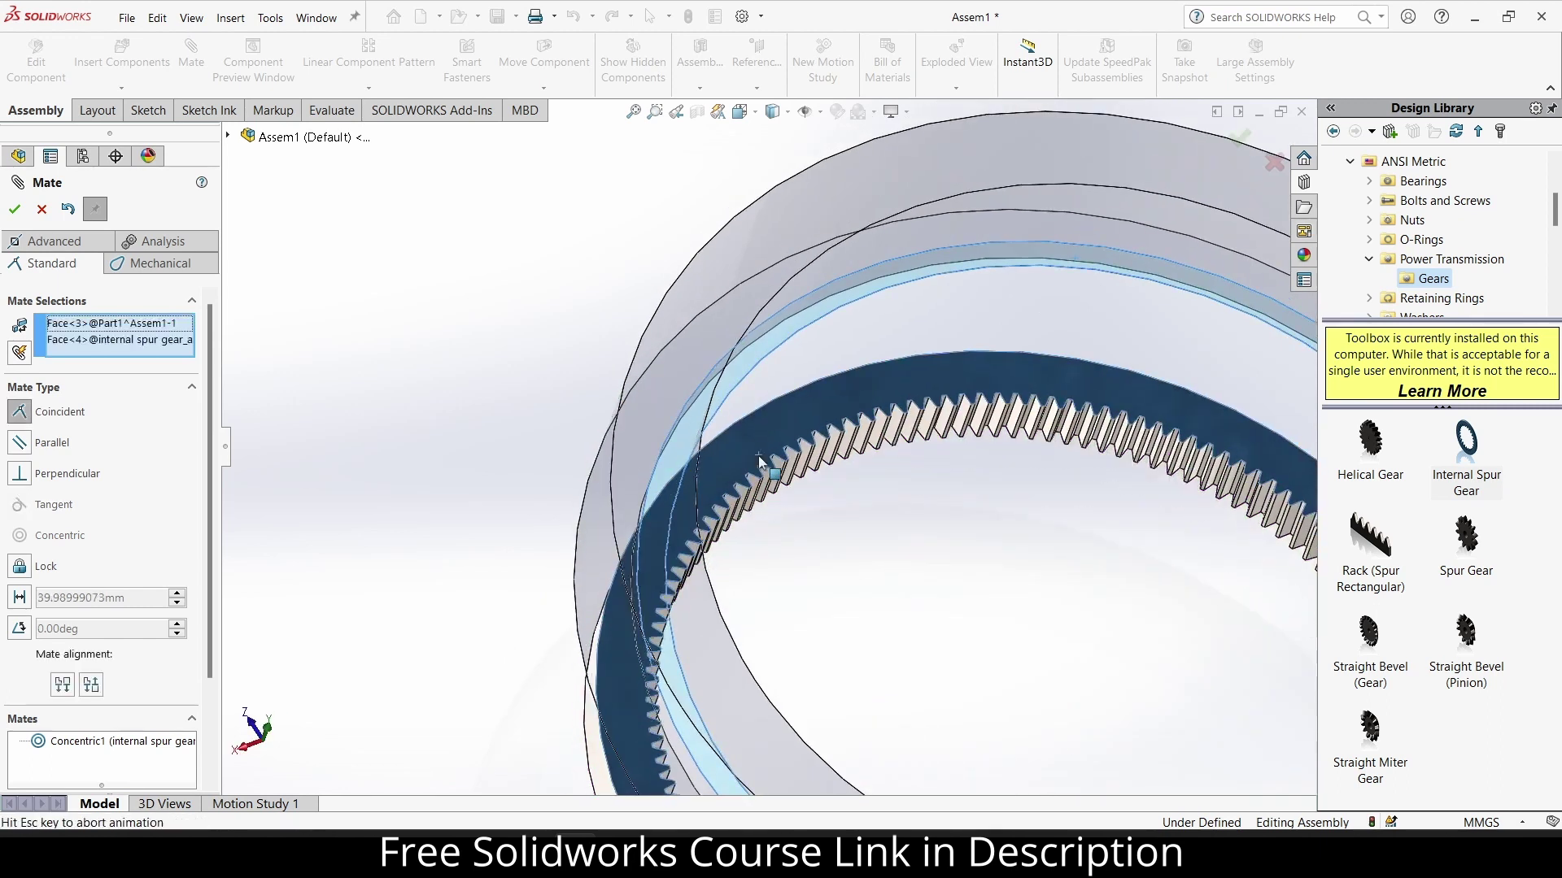
{"action": "left_click", "coordinate": [983, 486]}
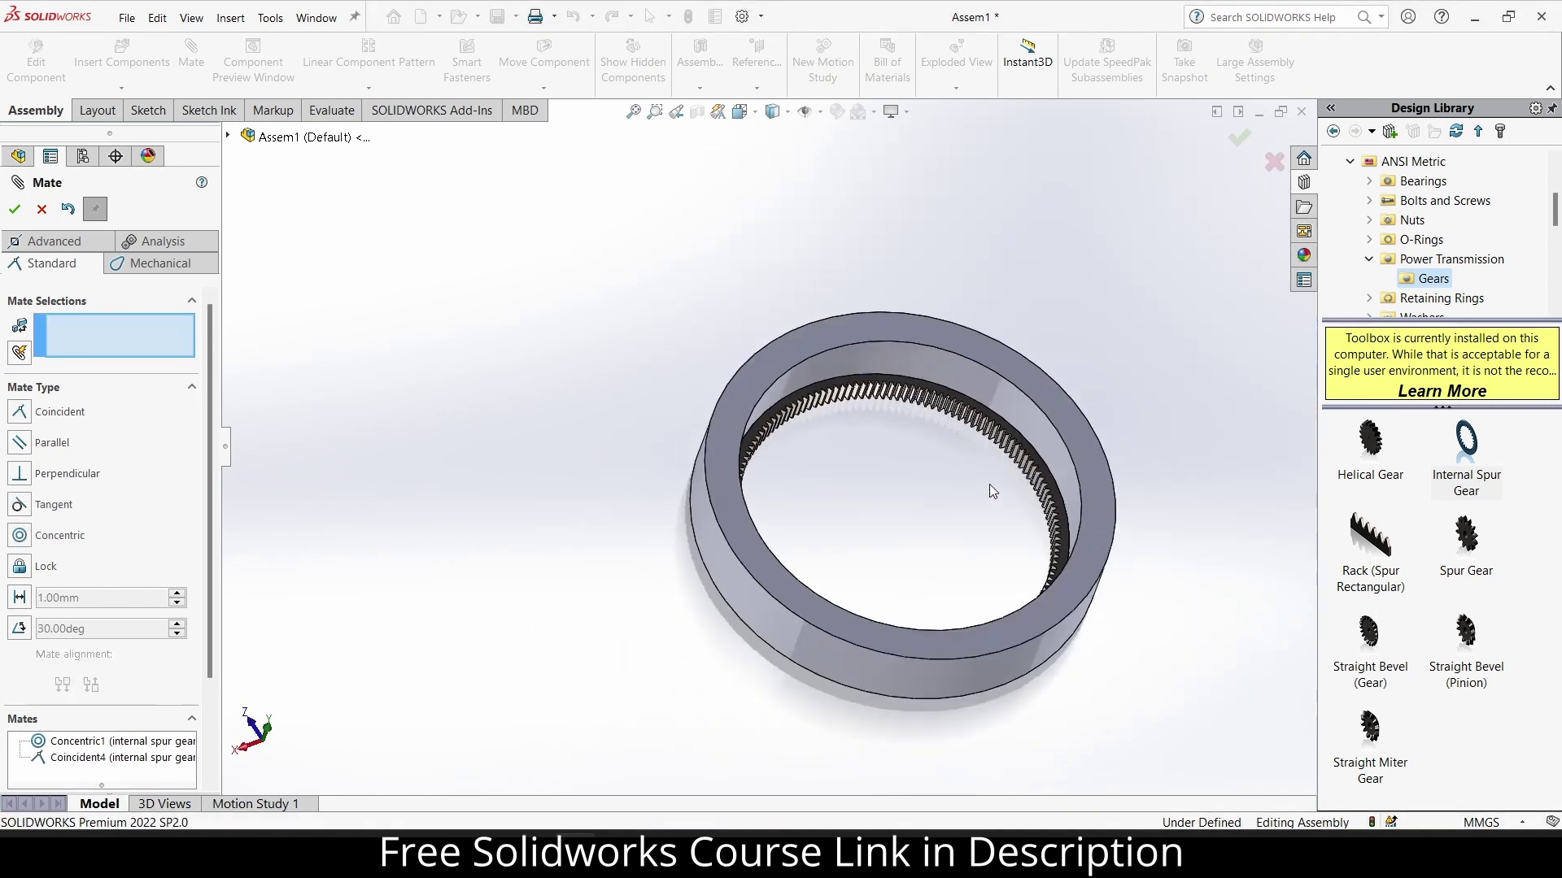
Close the Mate command and start a new sketch on the Front Plane.
{"action": "left_click", "coordinate": [15, 209]}
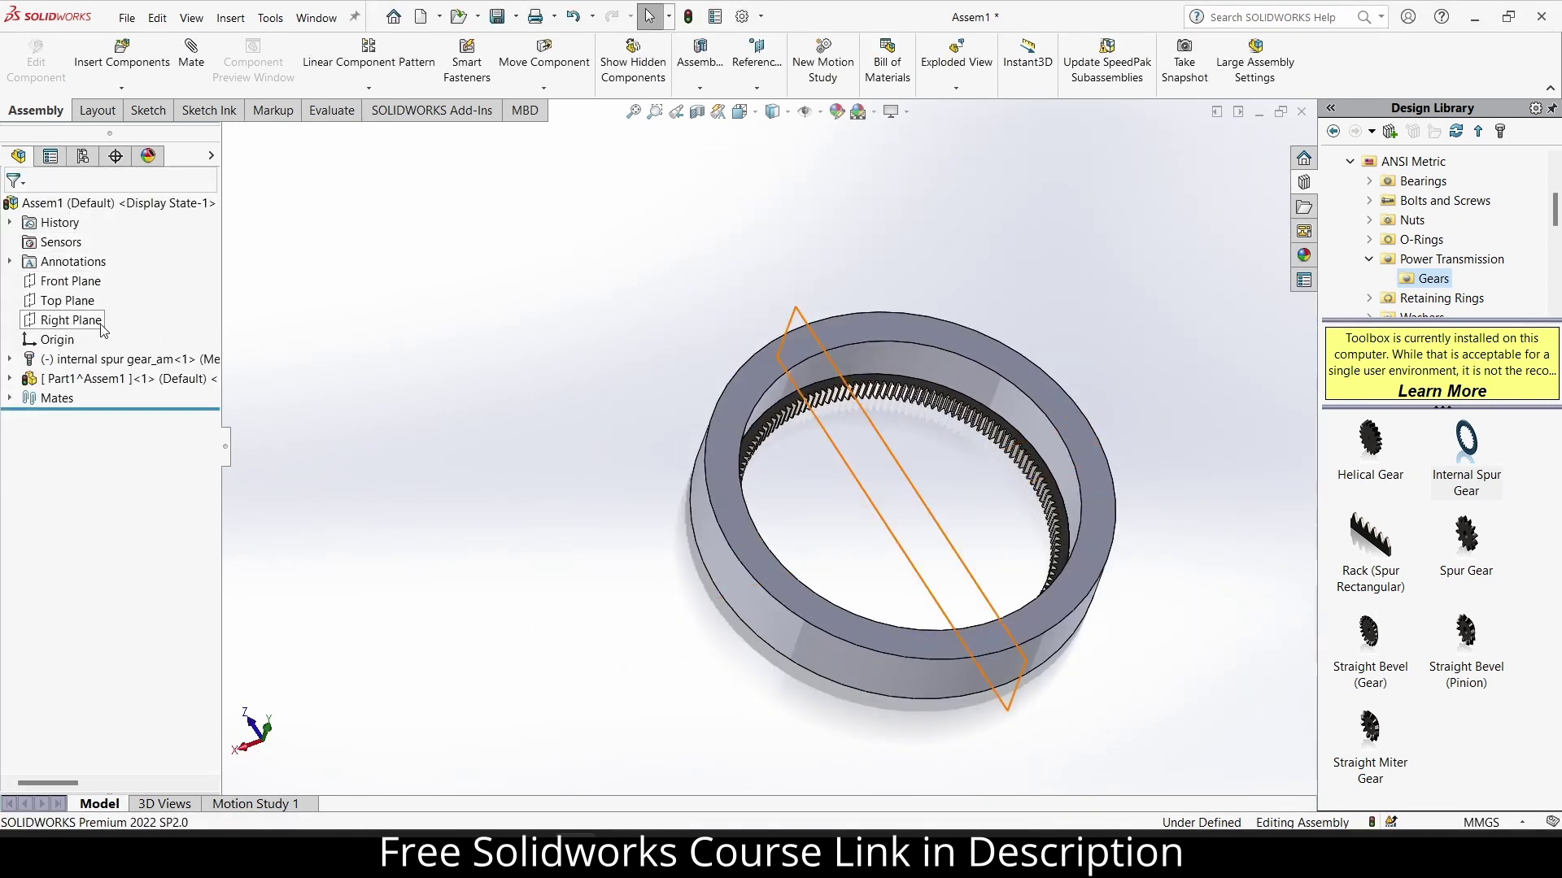
{"action": "left_click", "coordinate": [77, 282]}
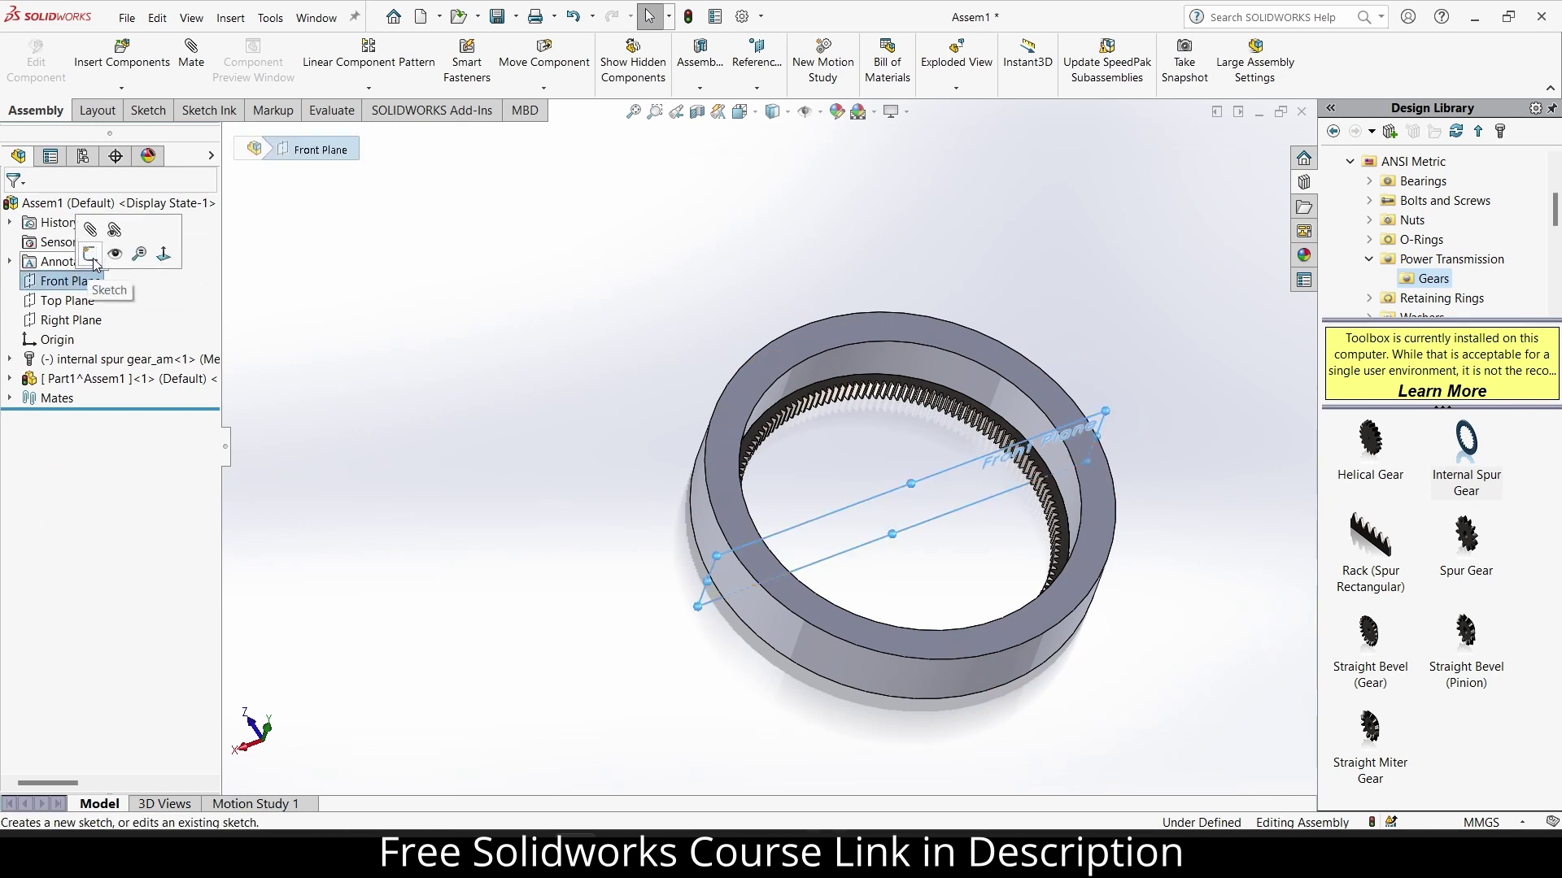
{"action": "left_click", "coordinate": [91, 257]}
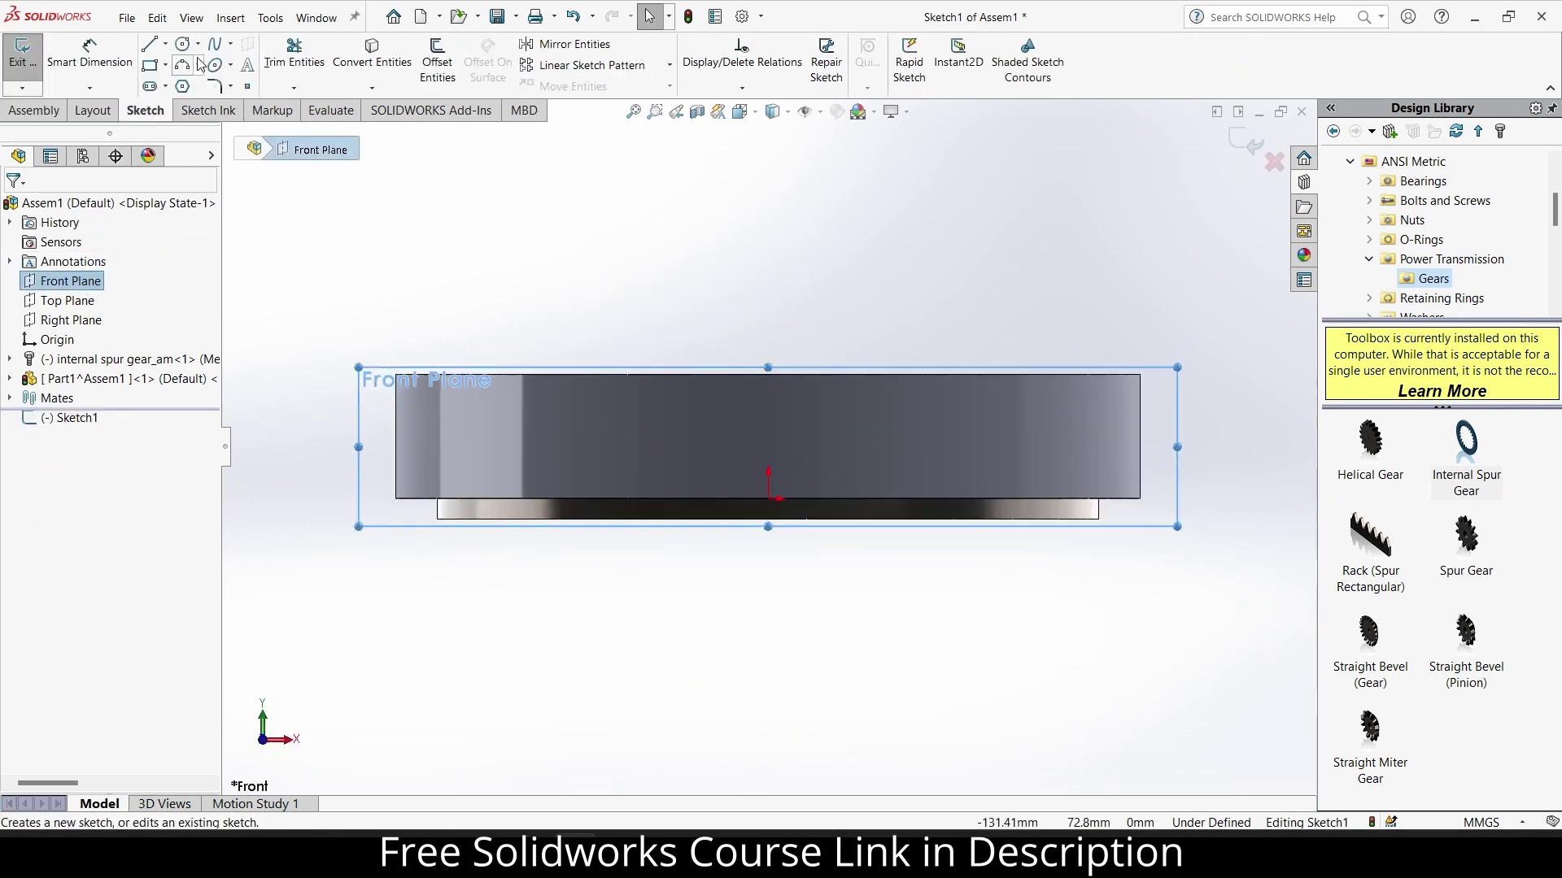
Draw a vertical centerline rising from the origin and exit the sketch.
{"action": "left_click", "coordinate": [165, 44]}
{"action": "left_click", "coordinate": [181, 78]}
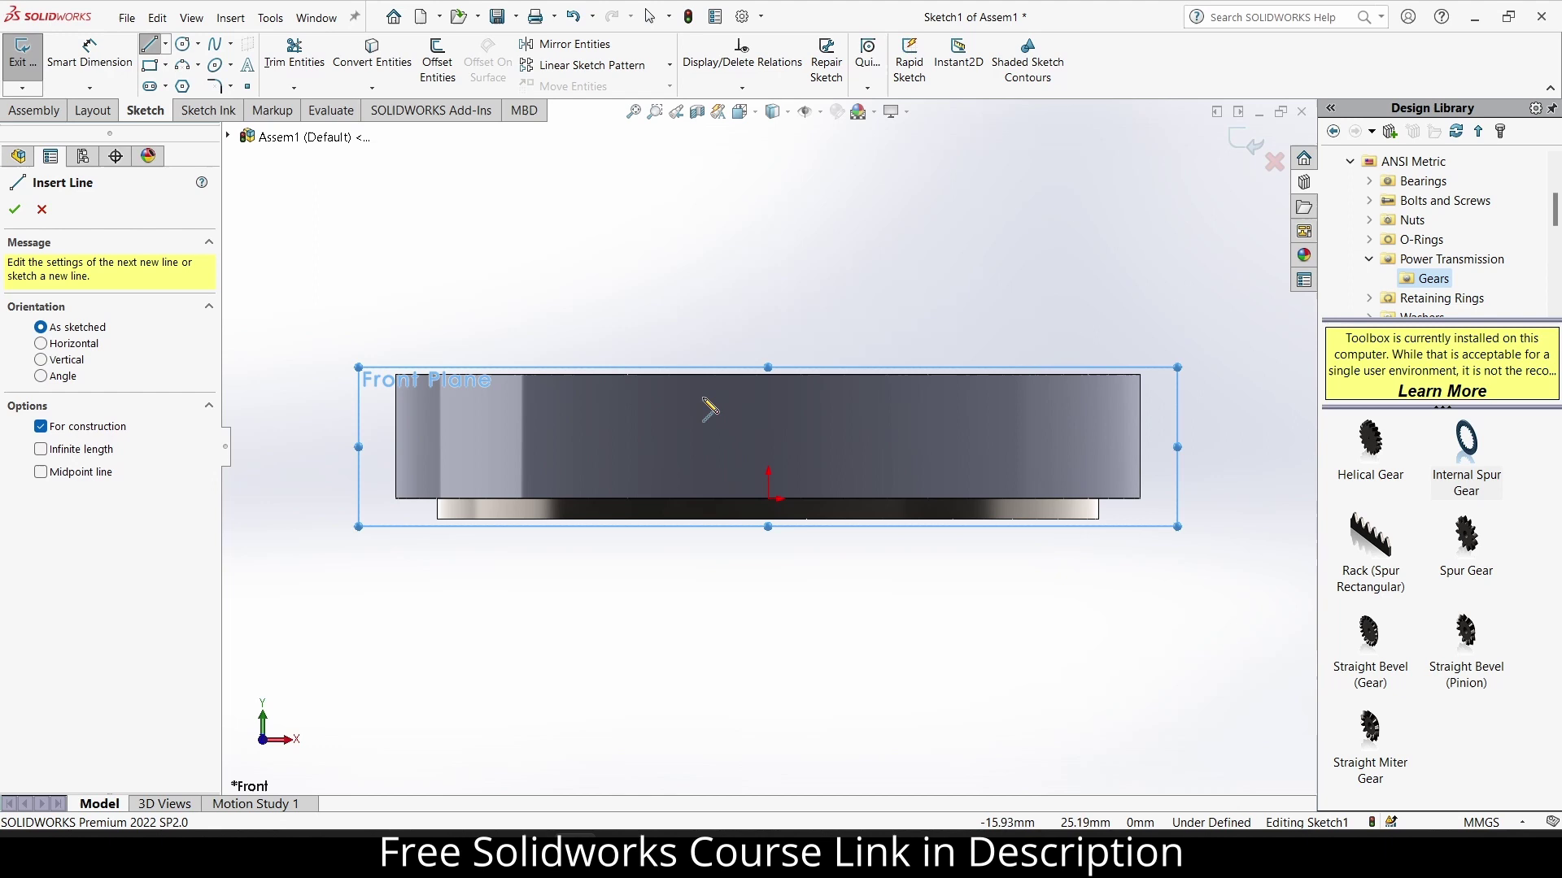
{"action": "left_click", "coordinate": [770, 499]}
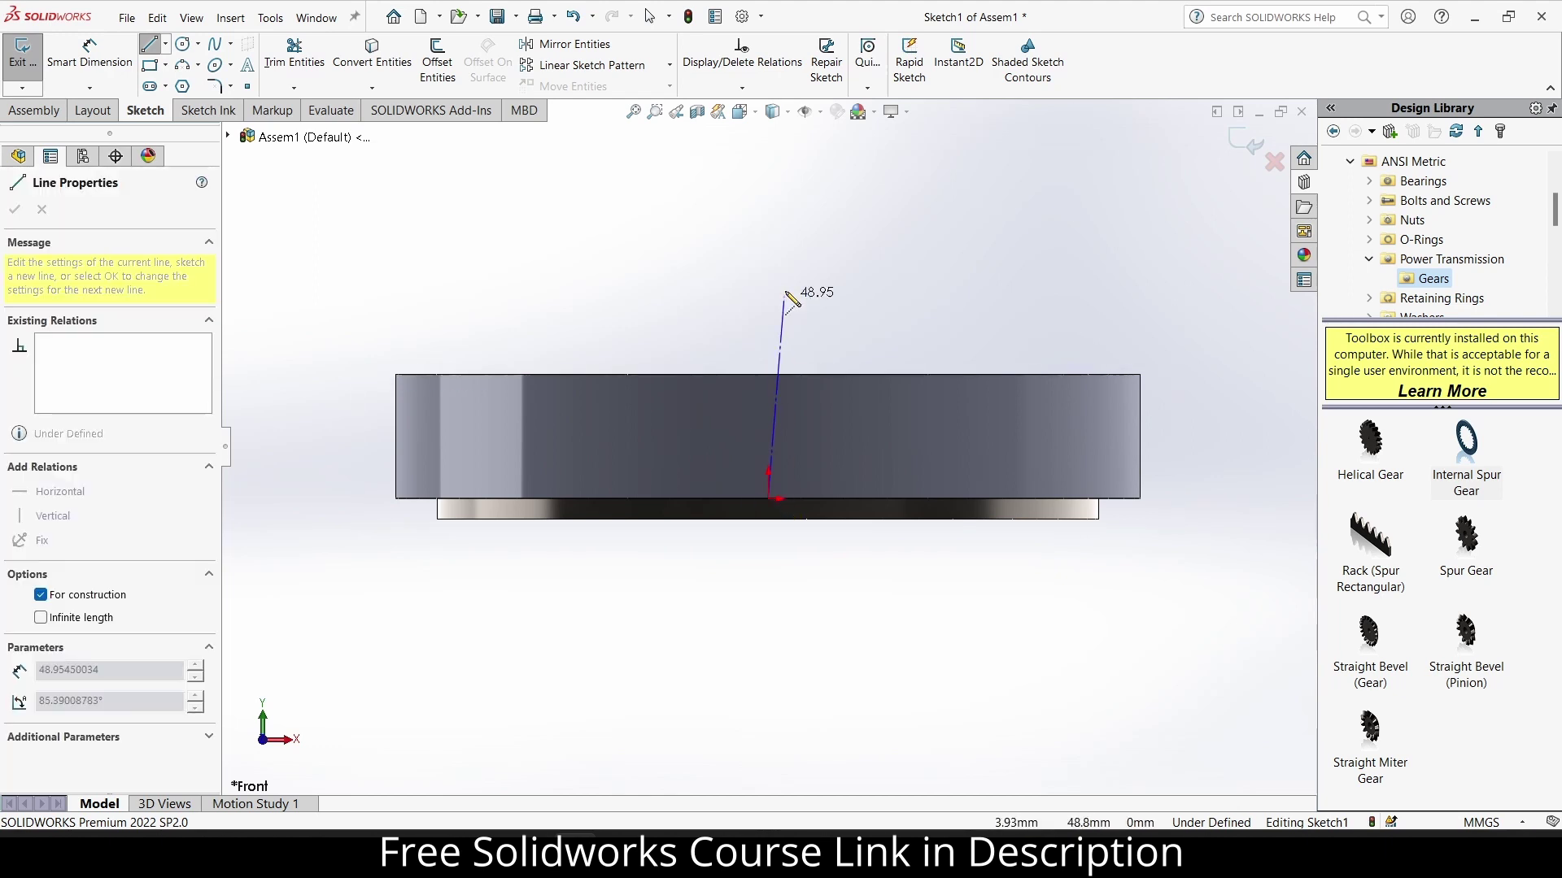
{"action": "left_click", "coordinate": [768, 210]}
{"action": "key", "text": "Escape"}
{"action": "left_click", "coordinate": [34, 110]}
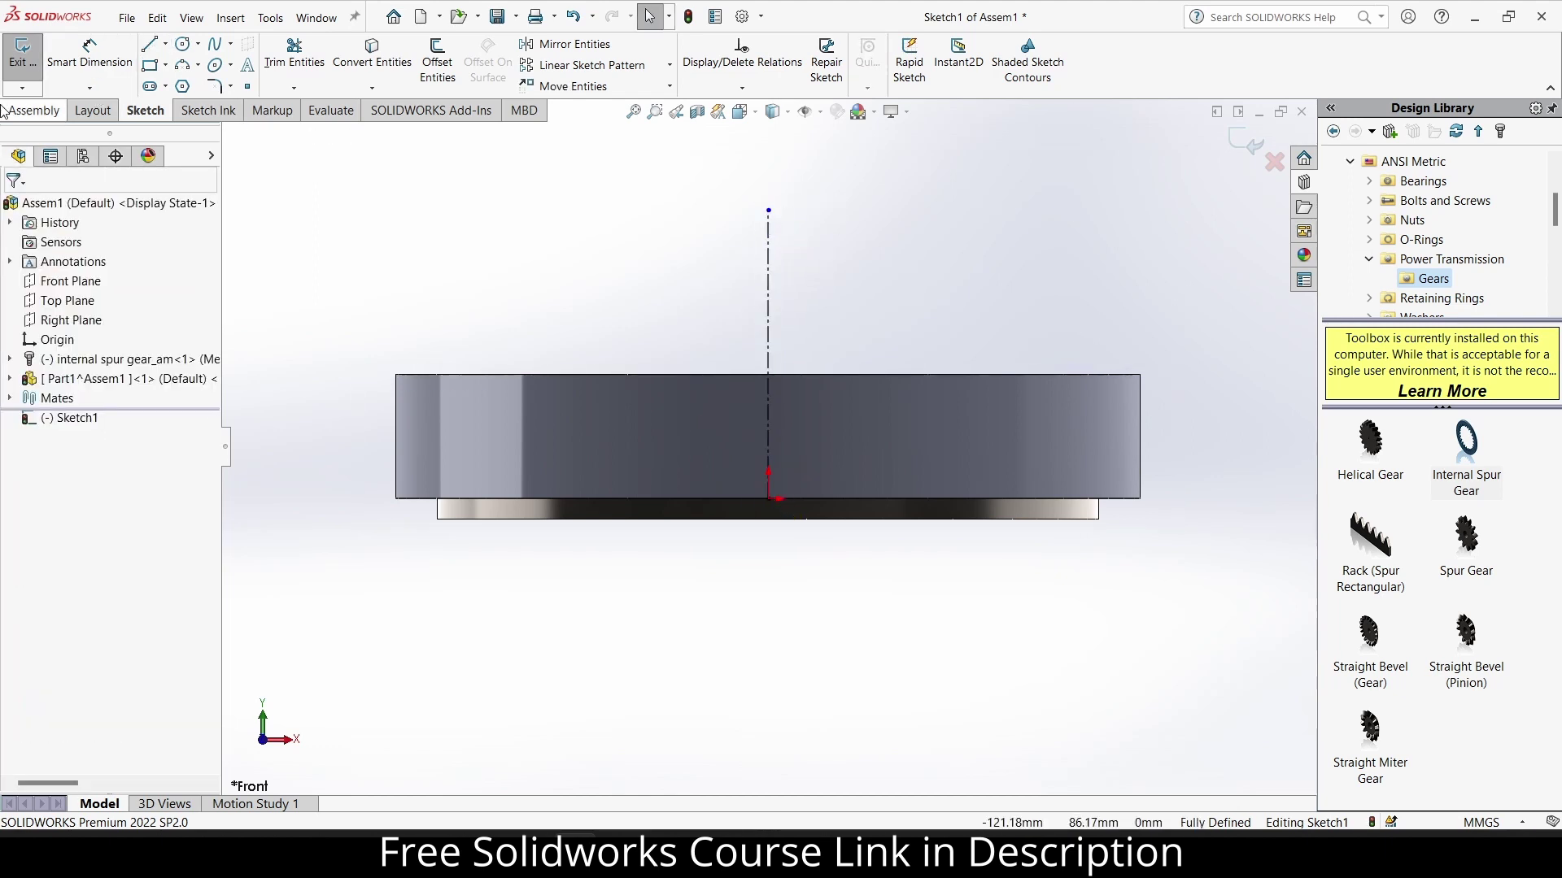
{"action": "left_click", "coordinate": [1242, 120]}
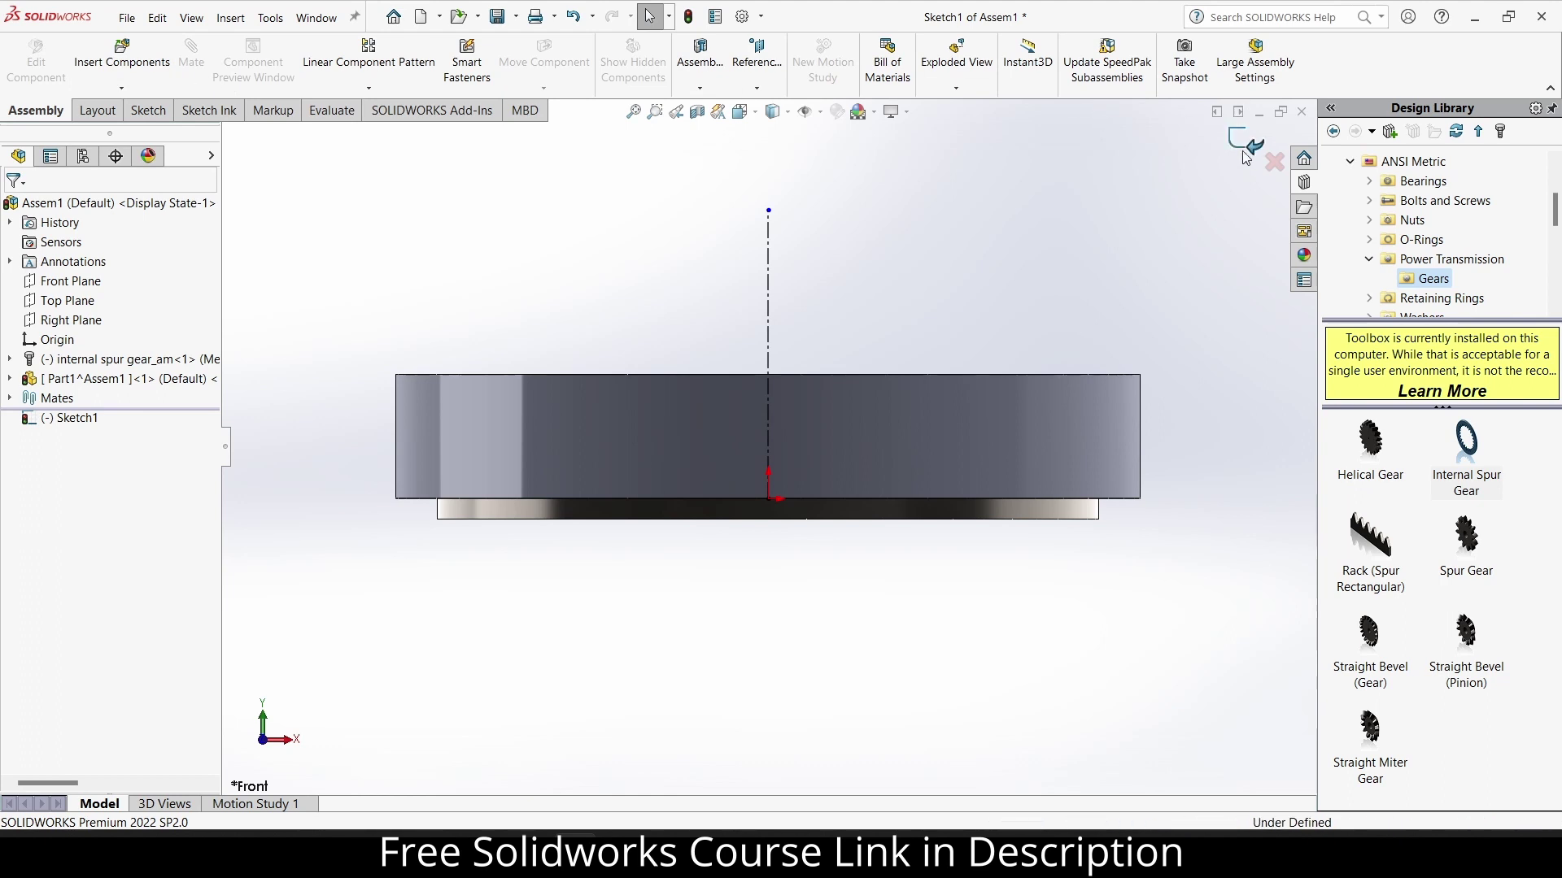
Abandon inserting another component, then mate the housing face concentric to the Sketch1 centerline.
{"action": "left_click", "coordinate": [122, 55]}
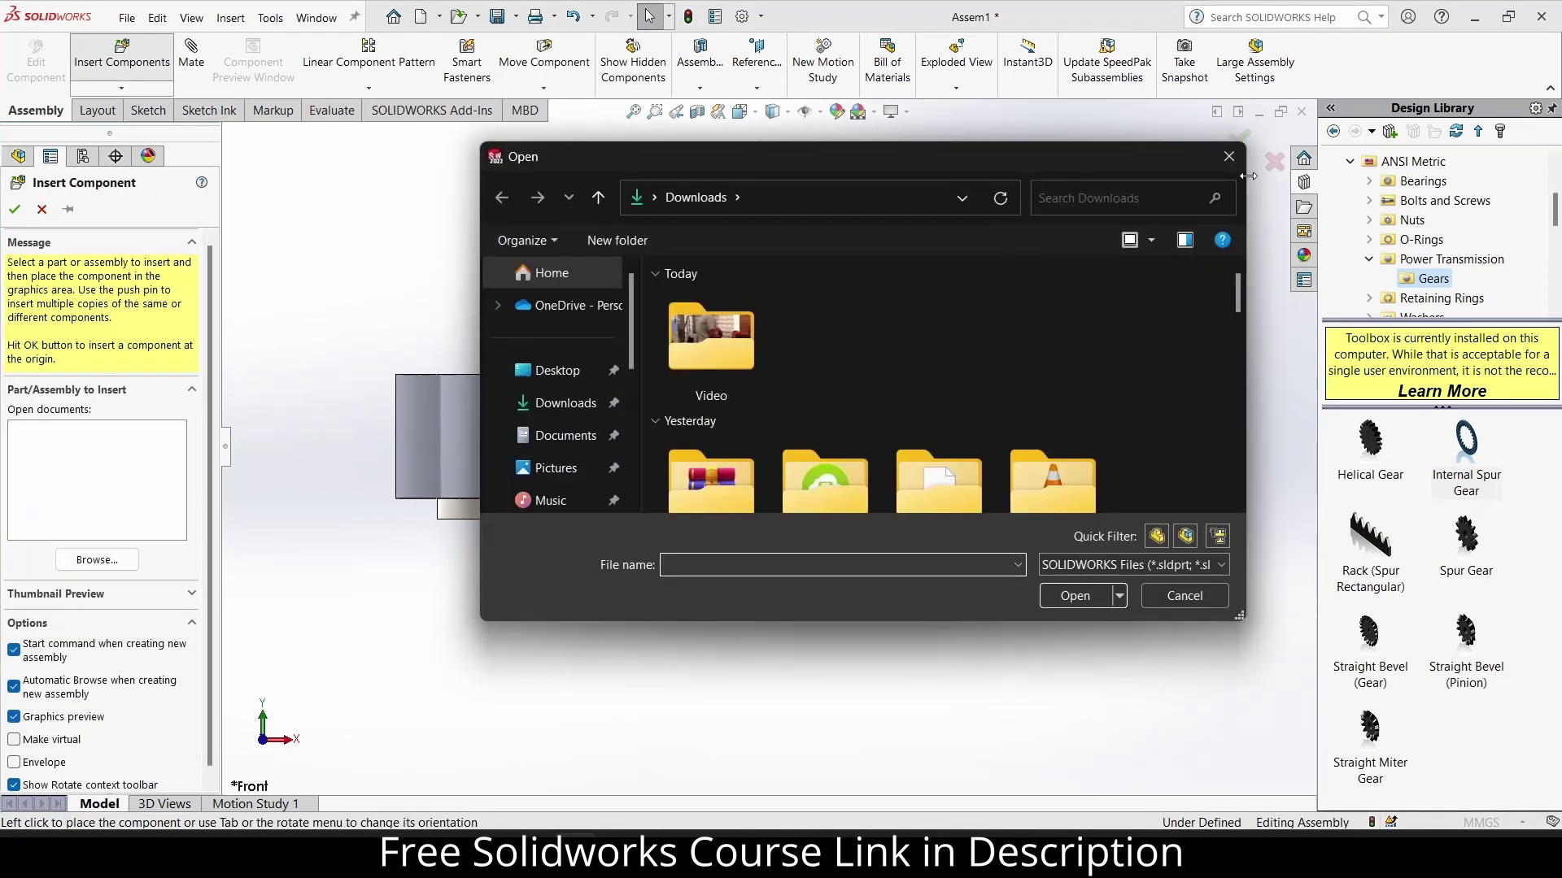
{"action": "left_click", "coordinate": [1228, 157]}
{"action": "left_click", "coordinate": [41, 209]}
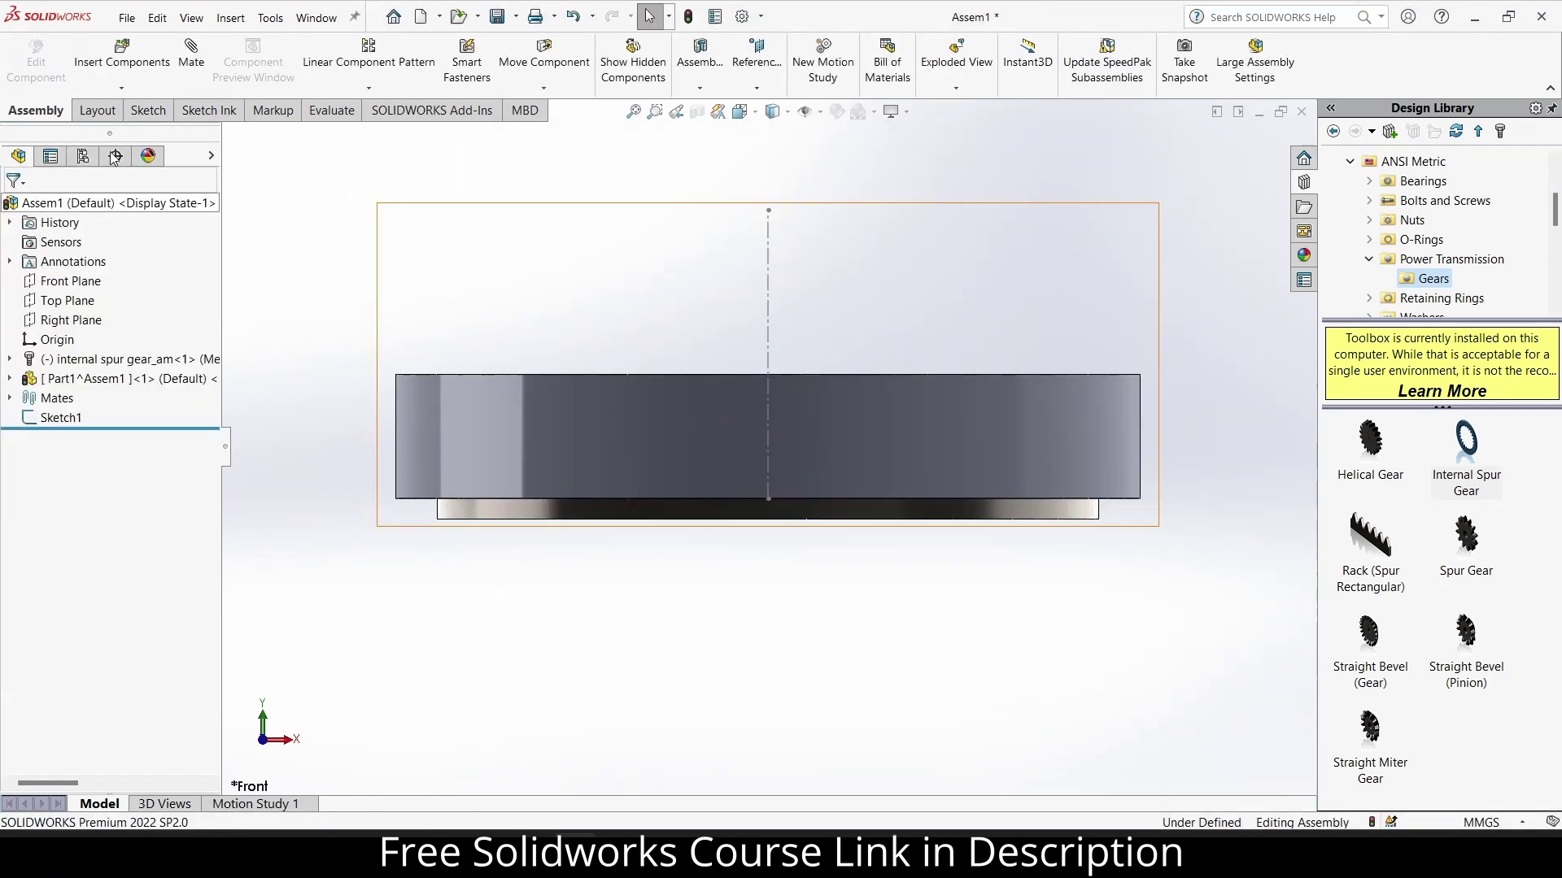
{"action": "left_click", "coordinate": [191, 53]}
{"action": "left_click", "coordinate": [942, 405]}
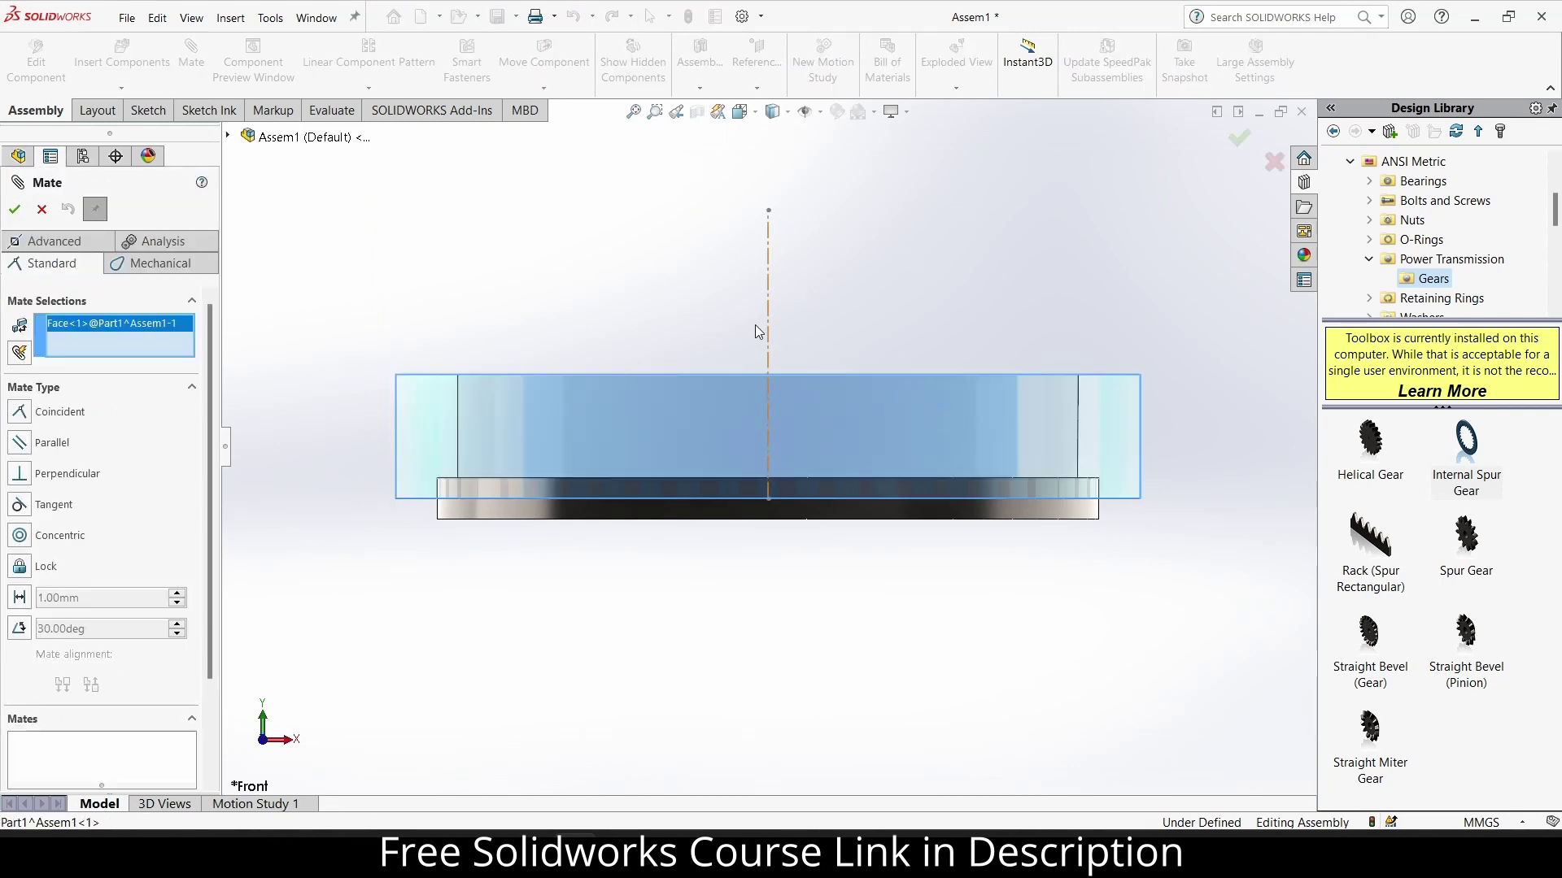
{"action": "left_click", "coordinate": [765, 313]}
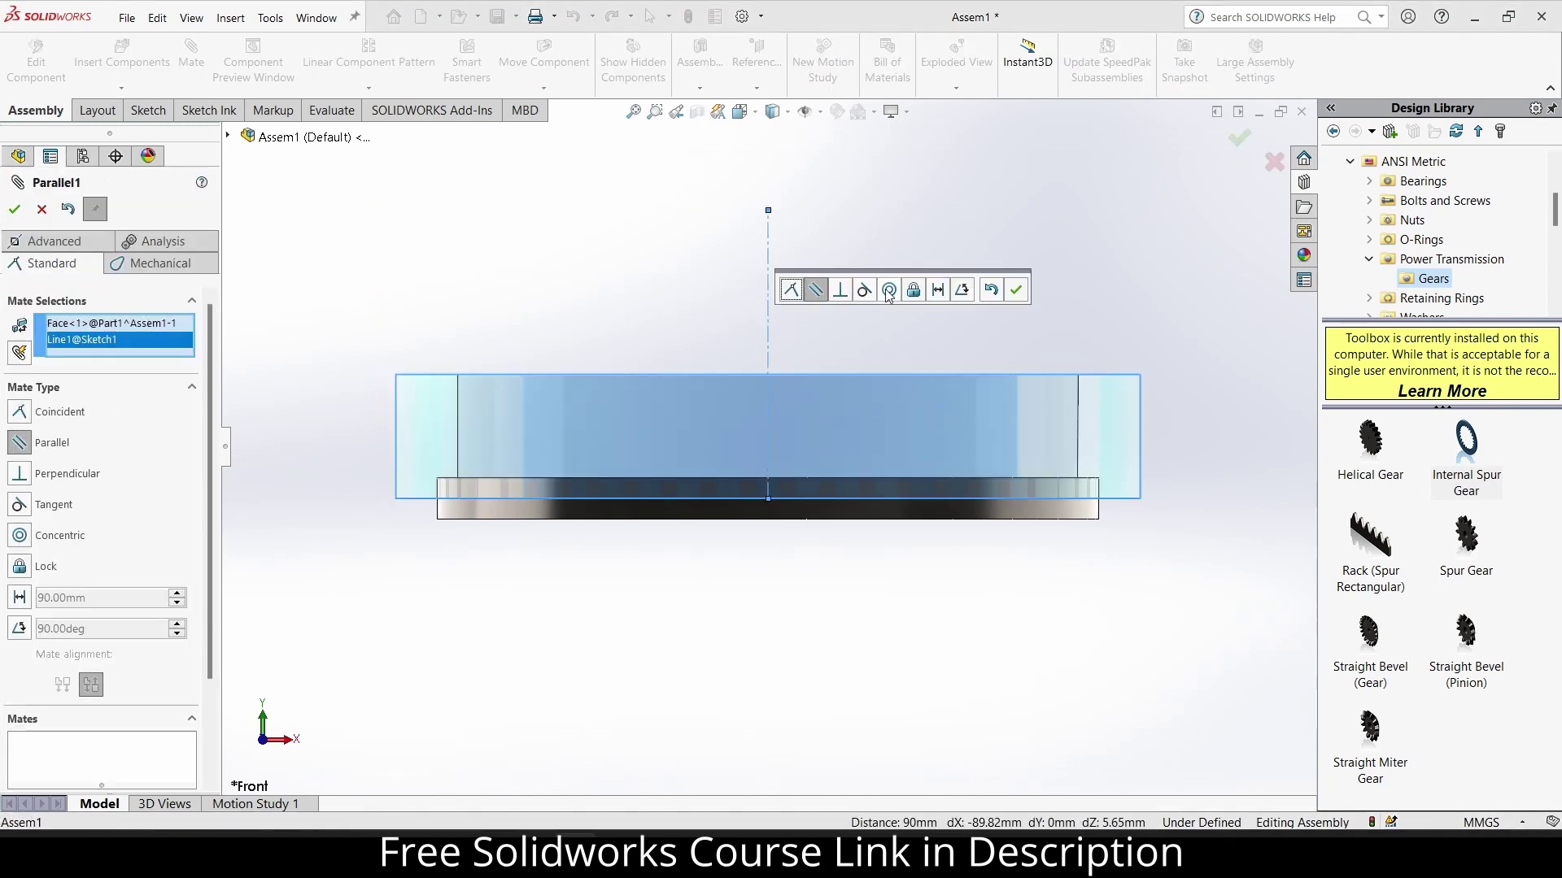
{"action": "left_click", "coordinate": [888, 291]}
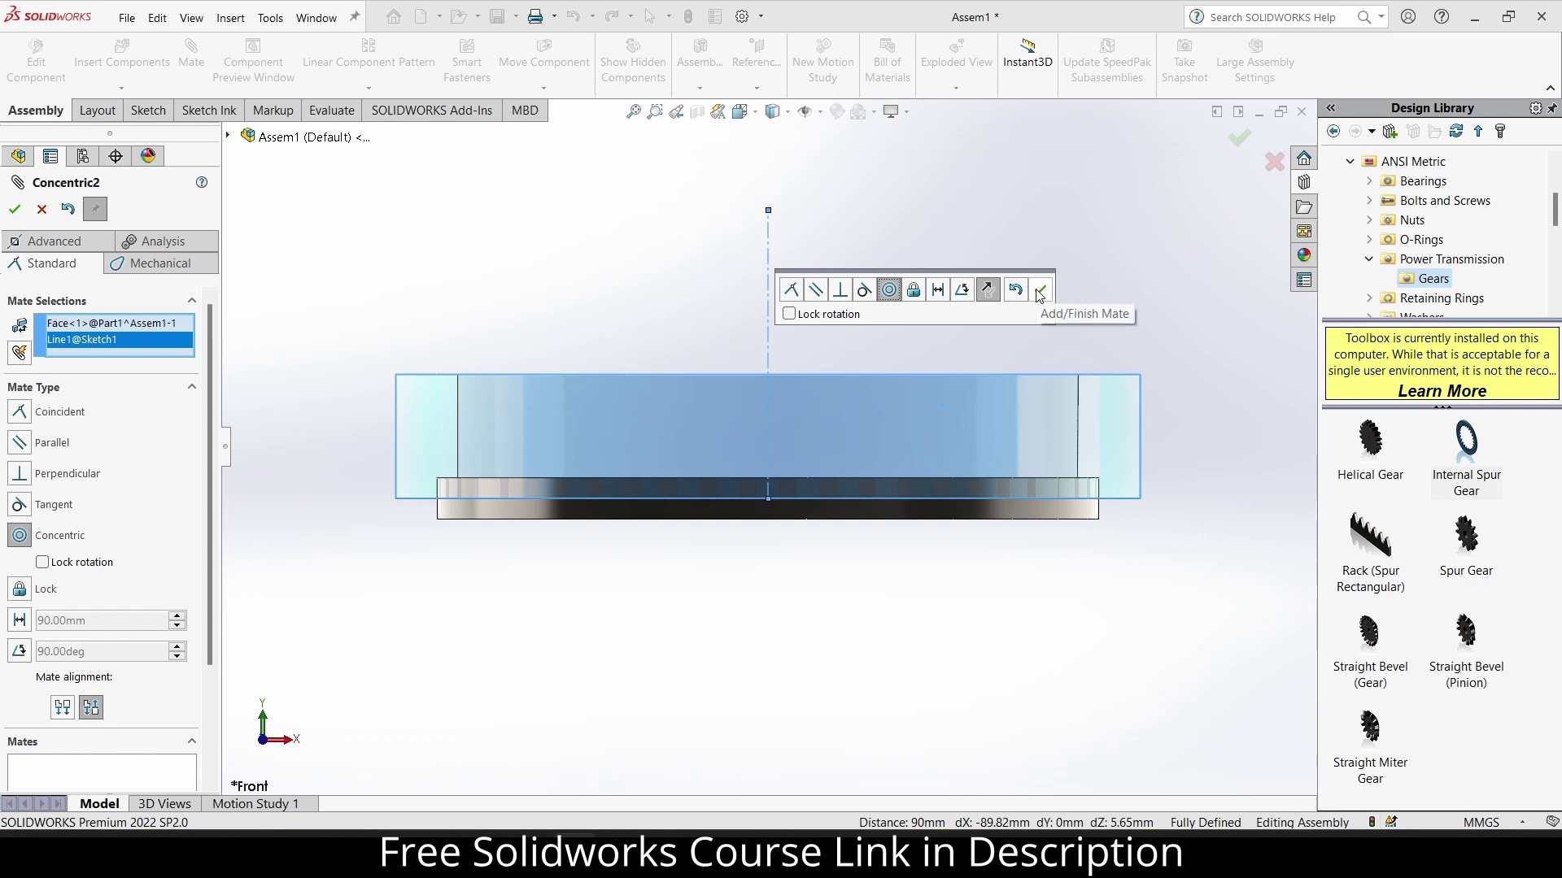
{"action": "left_click", "coordinate": [1040, 291]}
{"action": "left_click", "coordinate": [13, 209]}
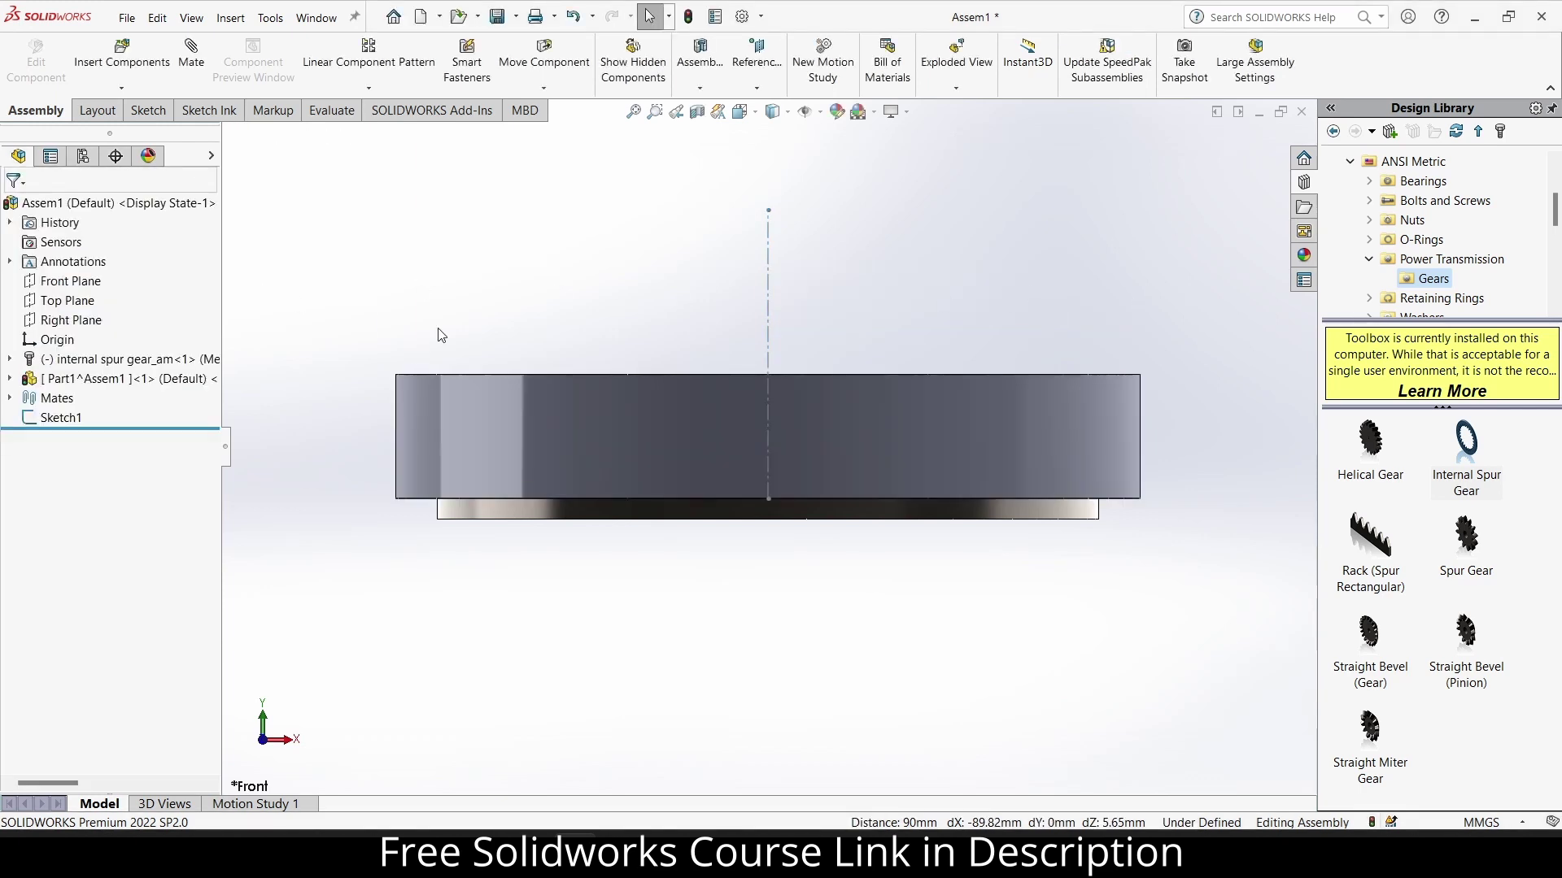
{"action": "middle_click_drag", "start_coordinate": [436, 338], "coordinate": [427, 415]}
Add a flipped 30 mm Distance mate between the ring housing face and the Top Plane.
{"action": "left_click", "coordinate": [428, 405]}
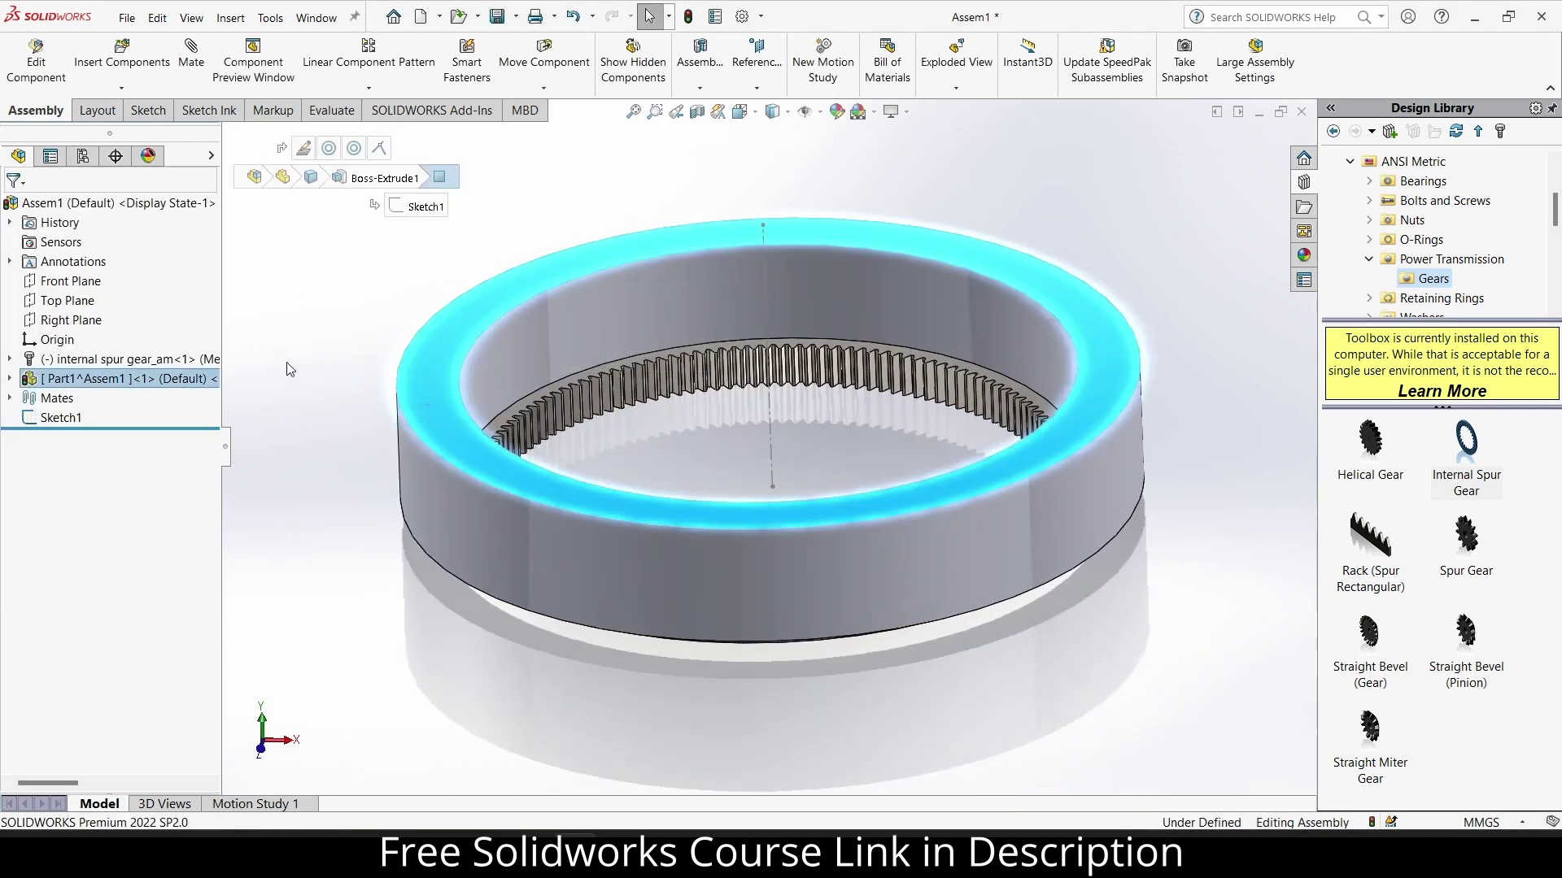
{"action": "left_click", "coordinate": [191, 55]}
{"action": "left_click", "coordinate": [228, 136]}
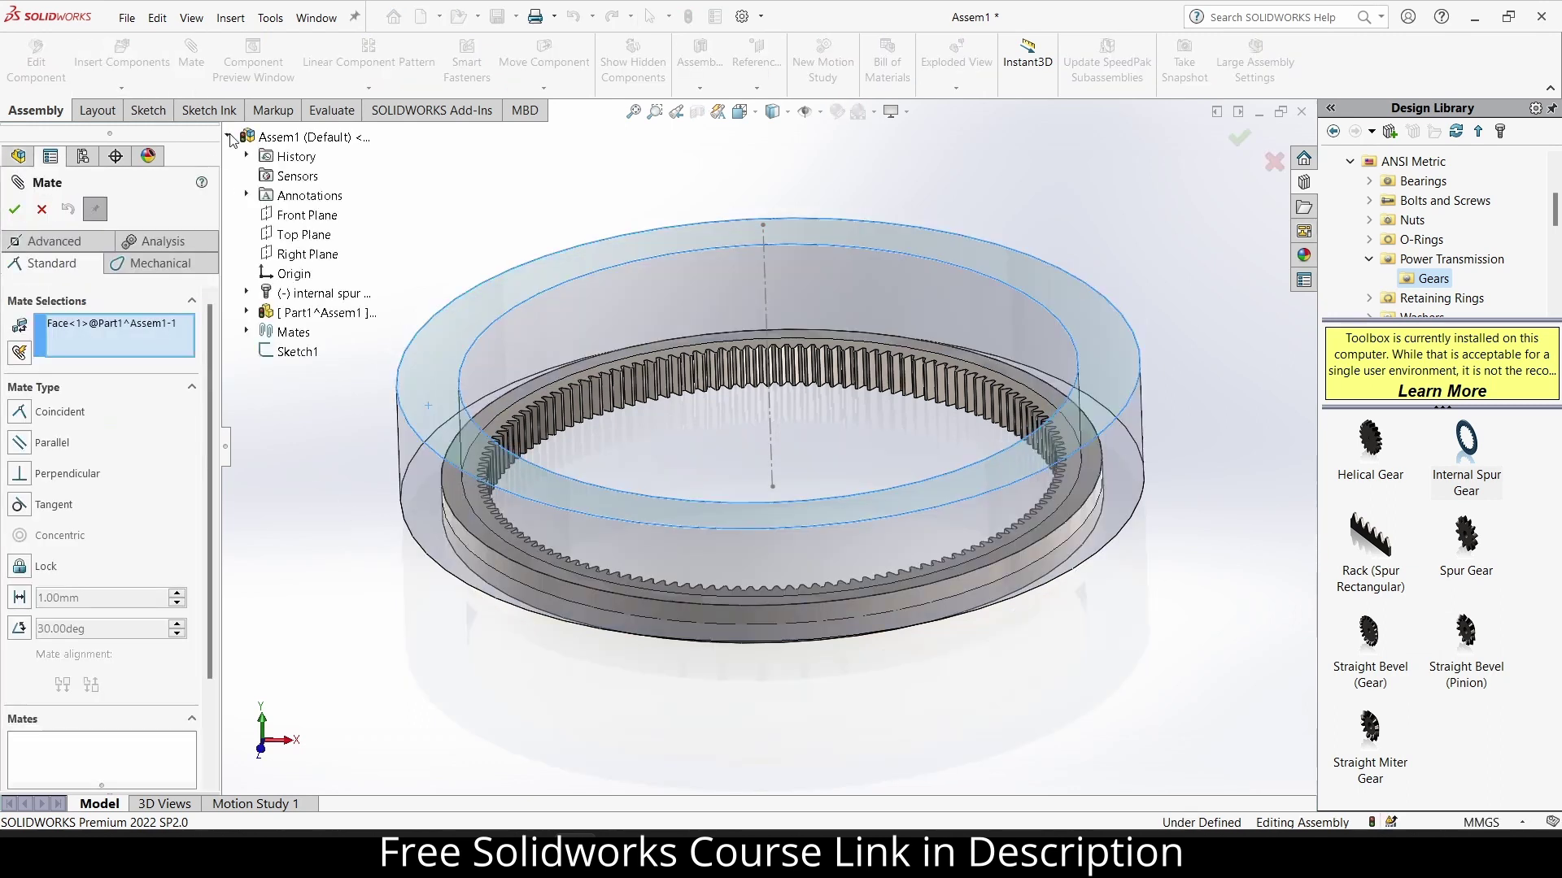
{"action": "left_click", "coordinate": [302, 234]}
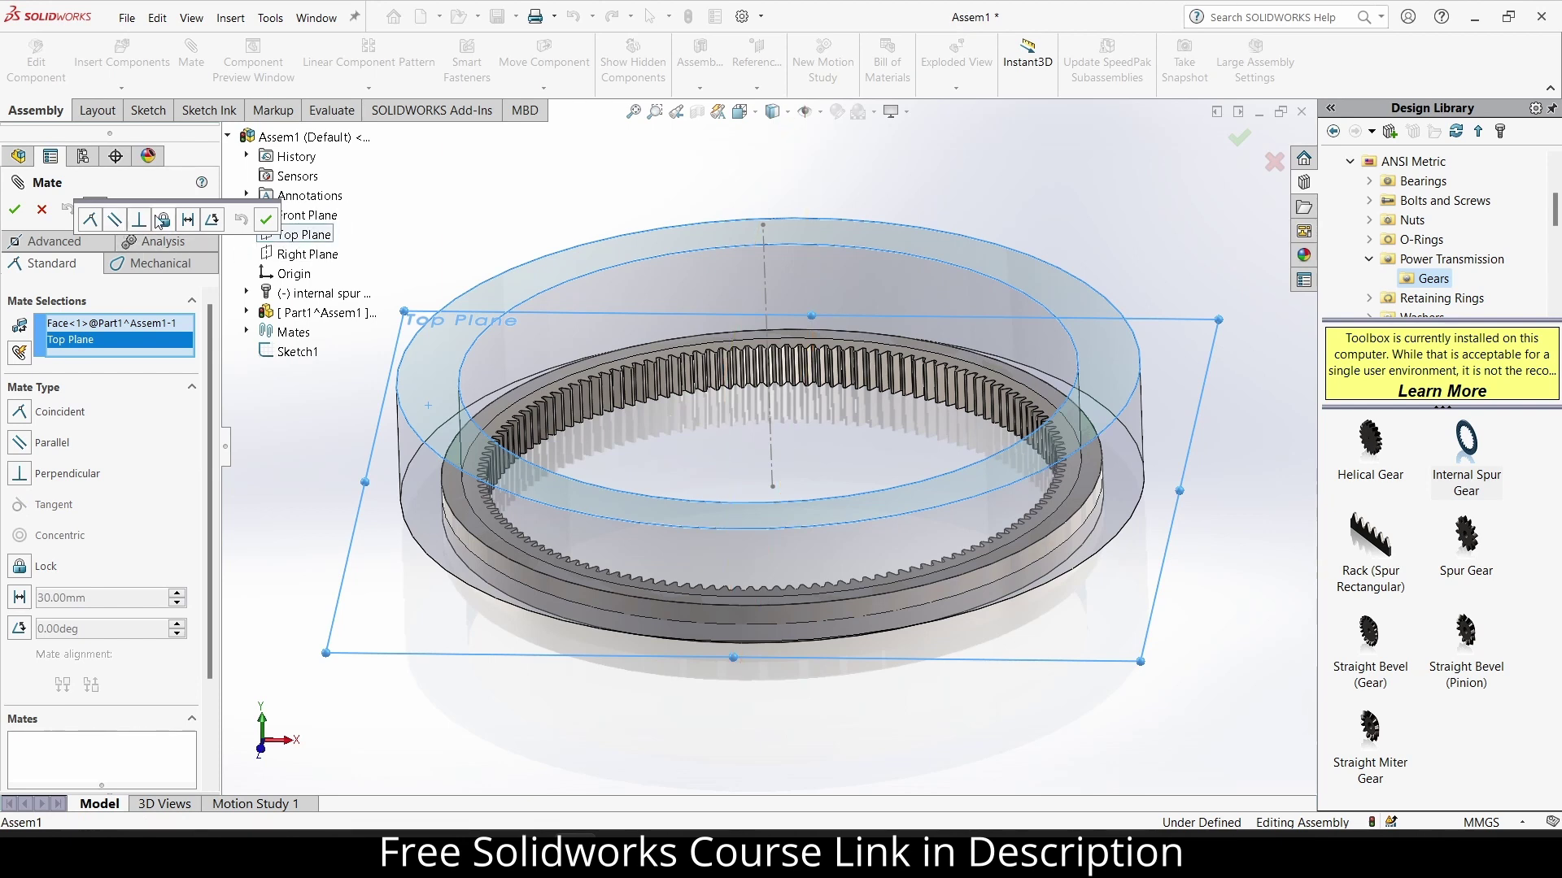
{"action": "left_click", "coordinate": [188, 219]}
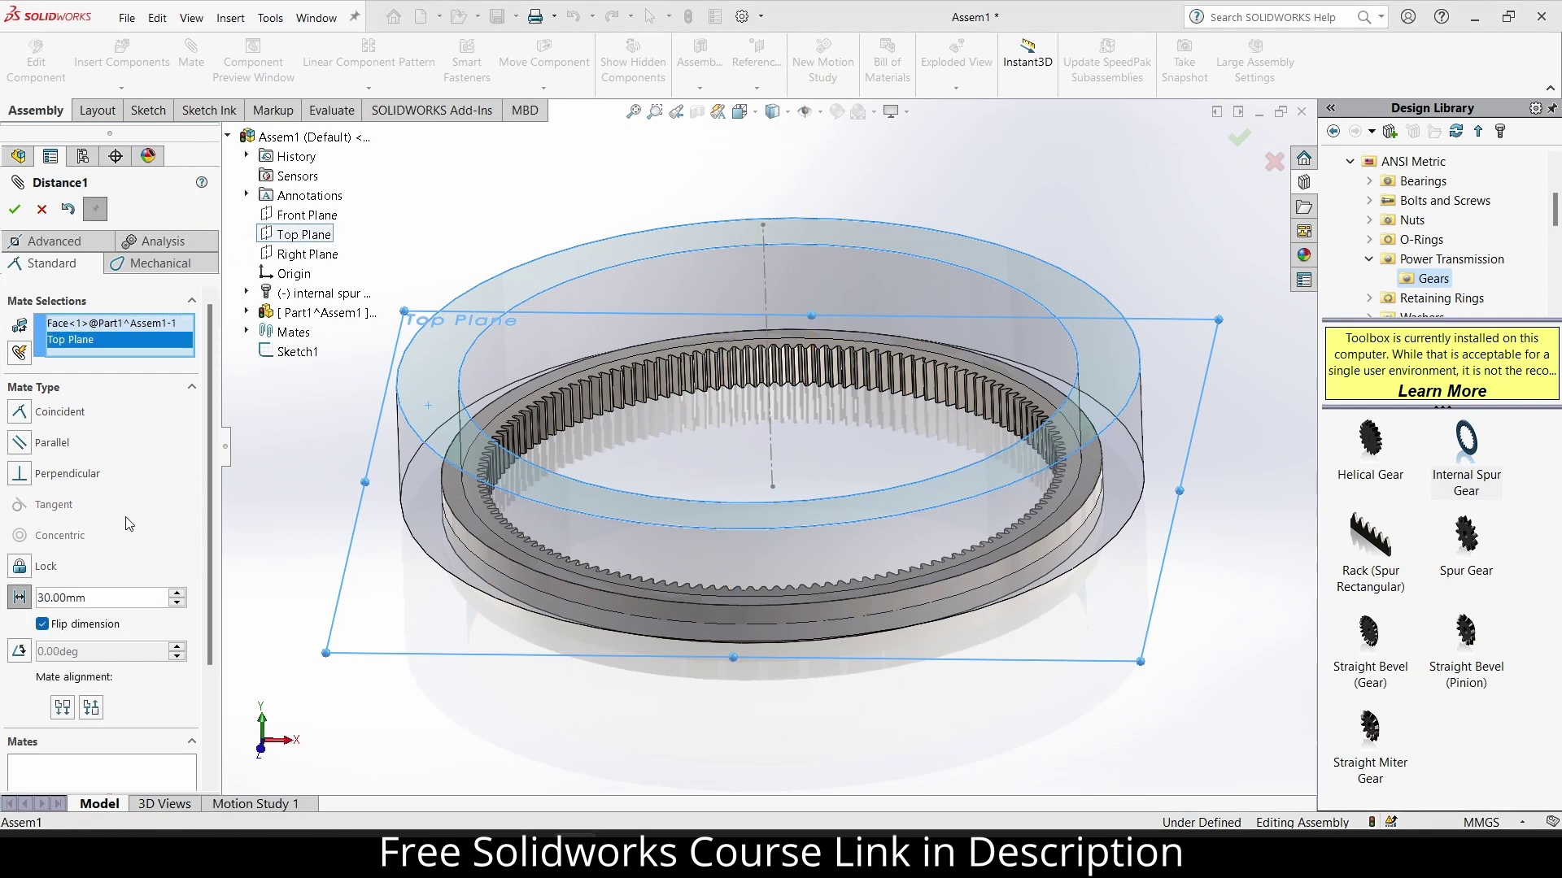
{"action": "left_click", "coordinate": [15, 211]}
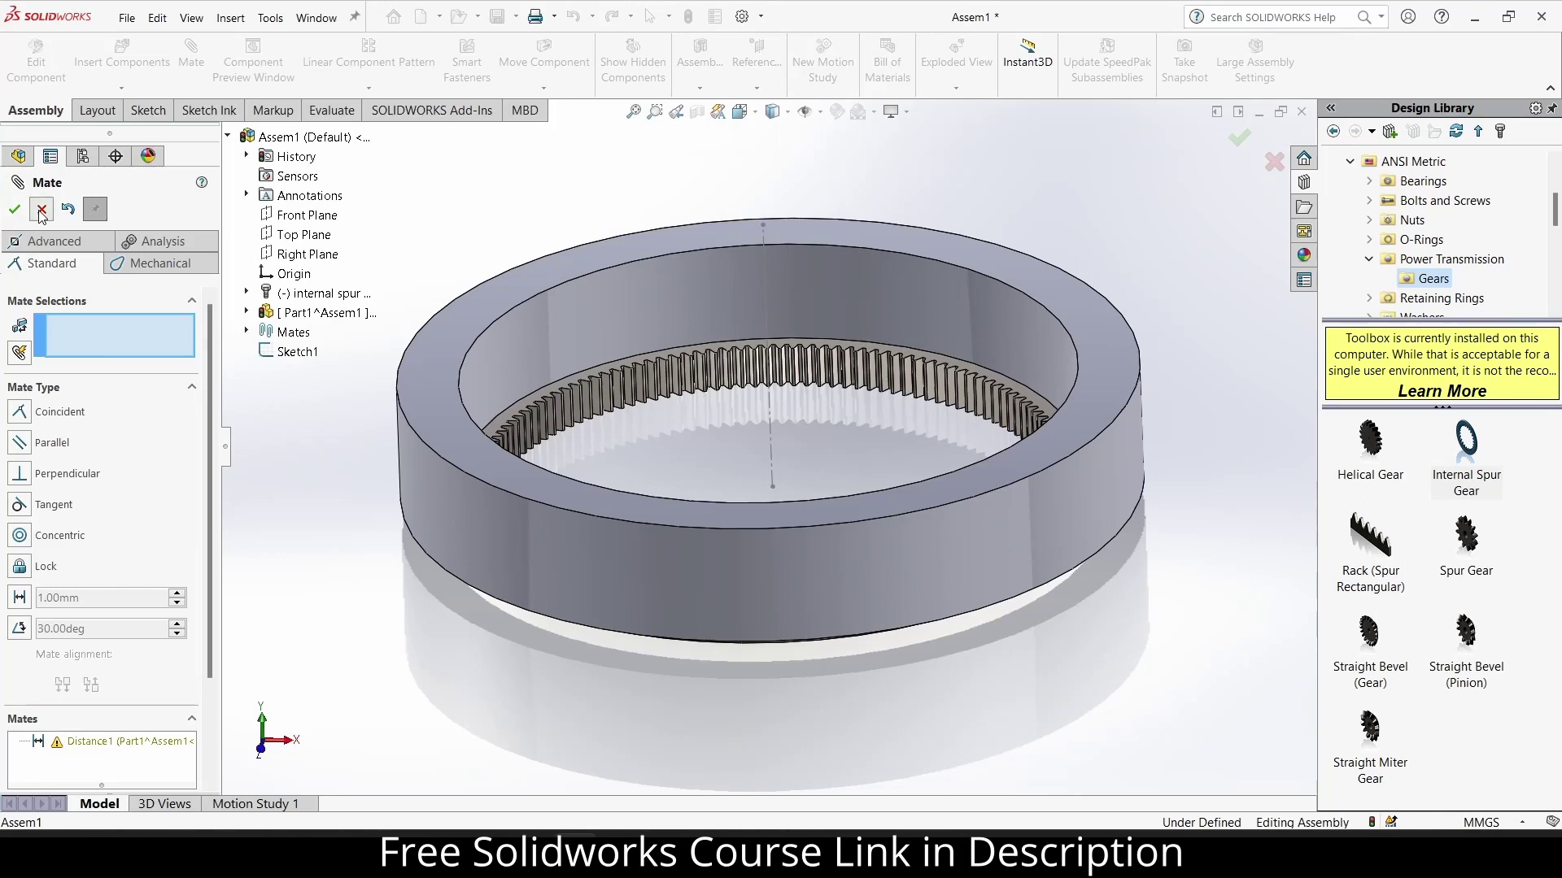
{"action": "left_click", "coordinate": [41, 210]}
Drag the ring housing and spin the internal gear to test their motion.
{"action": "left_click_drag", "start_coordinate": [695, 529], "coordinate": [885, 543]}
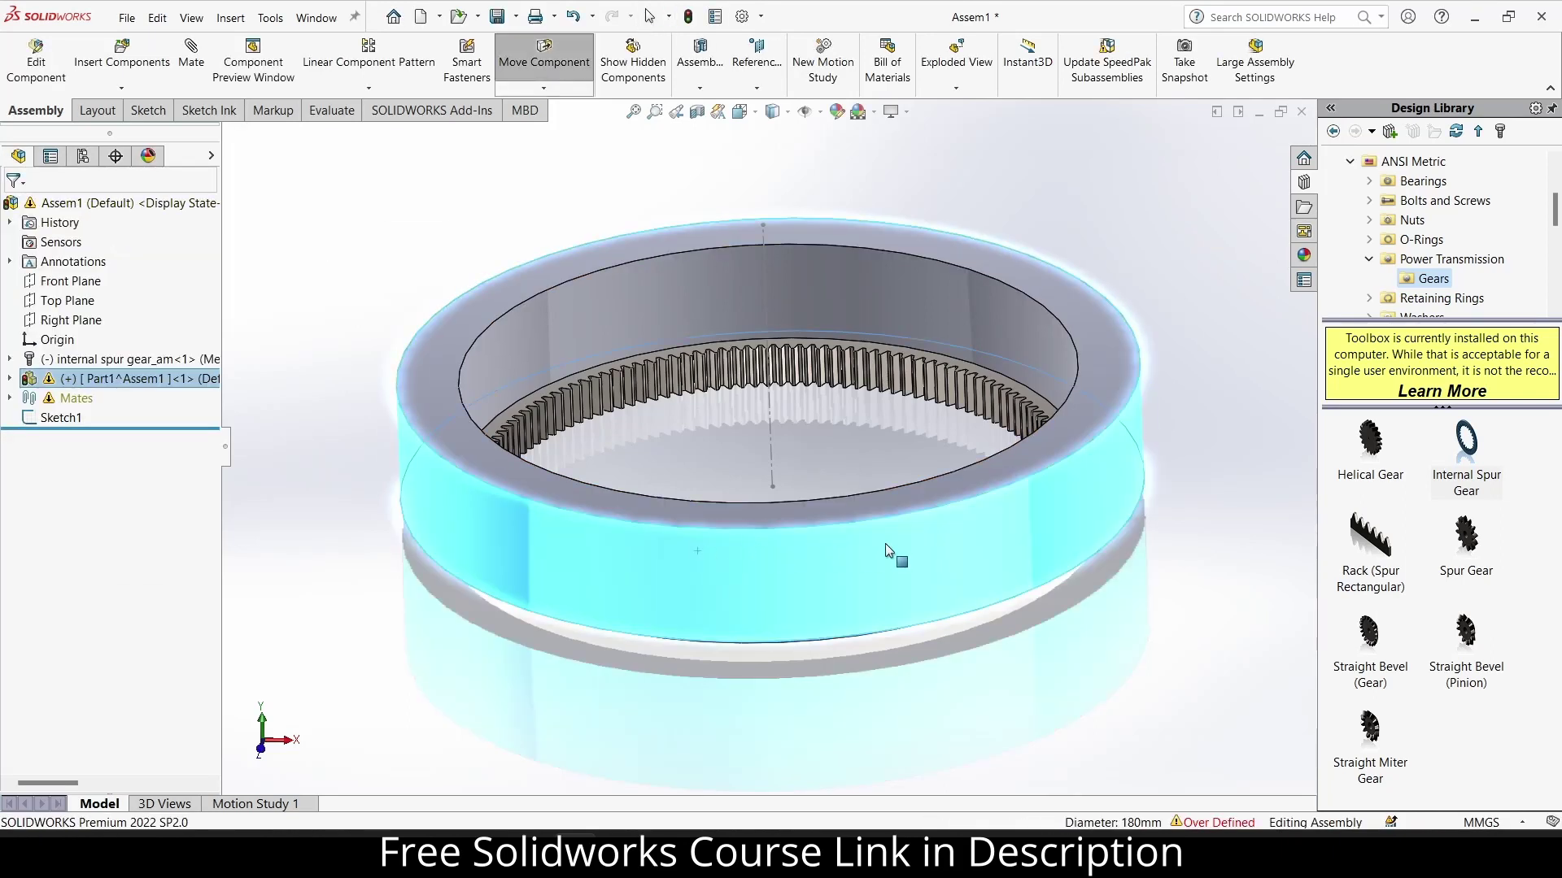
{"action": "left_click_drag", "start_coordinate": [676, 519], "coordinate": [679, 521]}
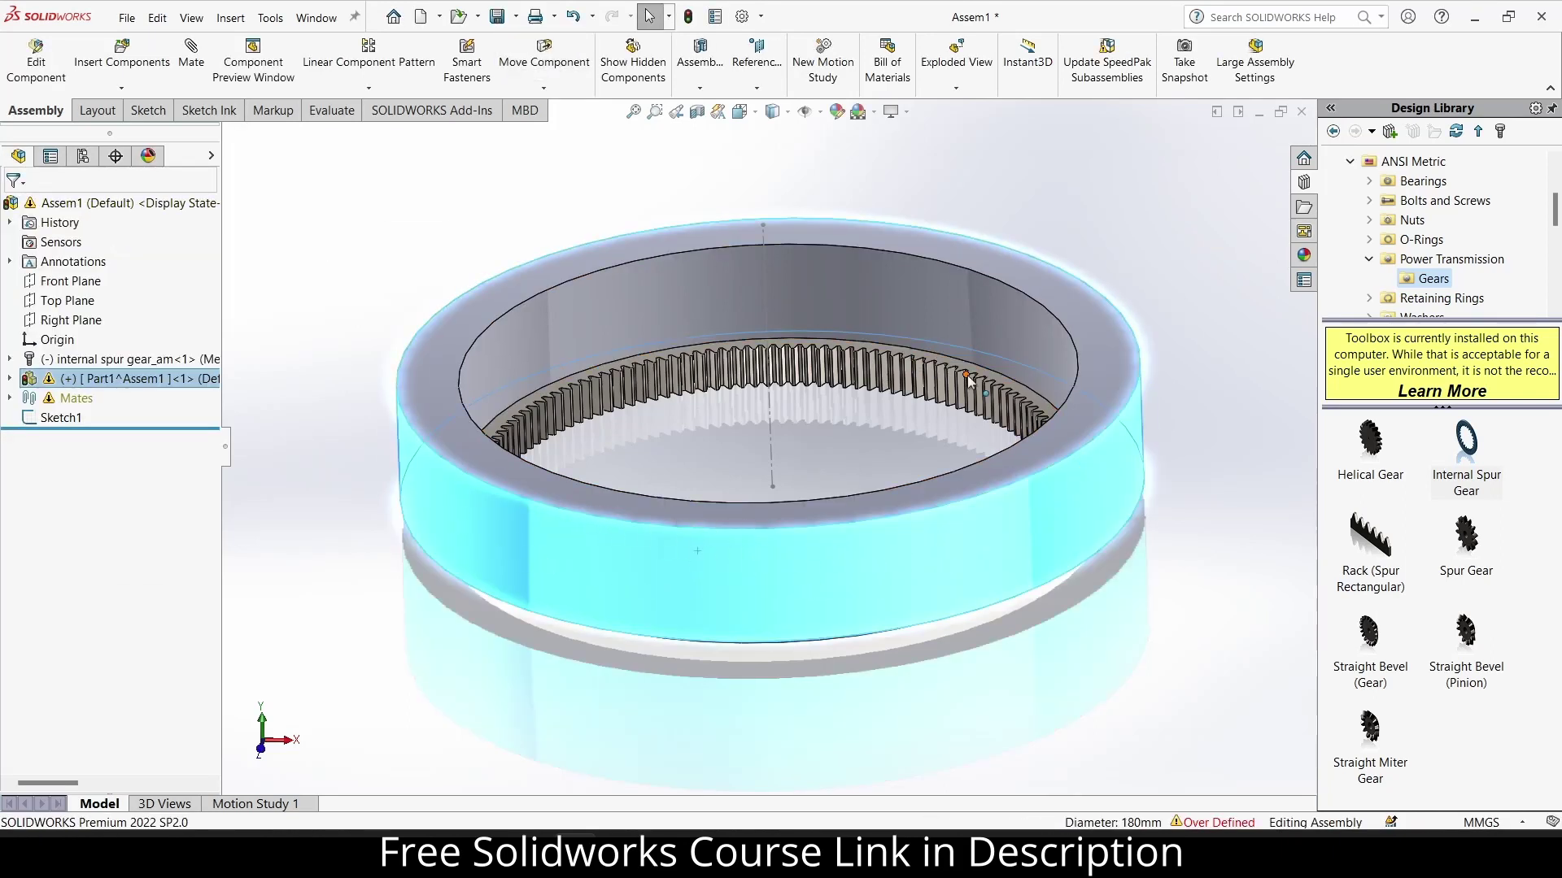
{"action": "left_click_drag", "start_coordinate": [963, 366], "coordinate": [685, 446]}
{"action": "key", "text": "Escape"}
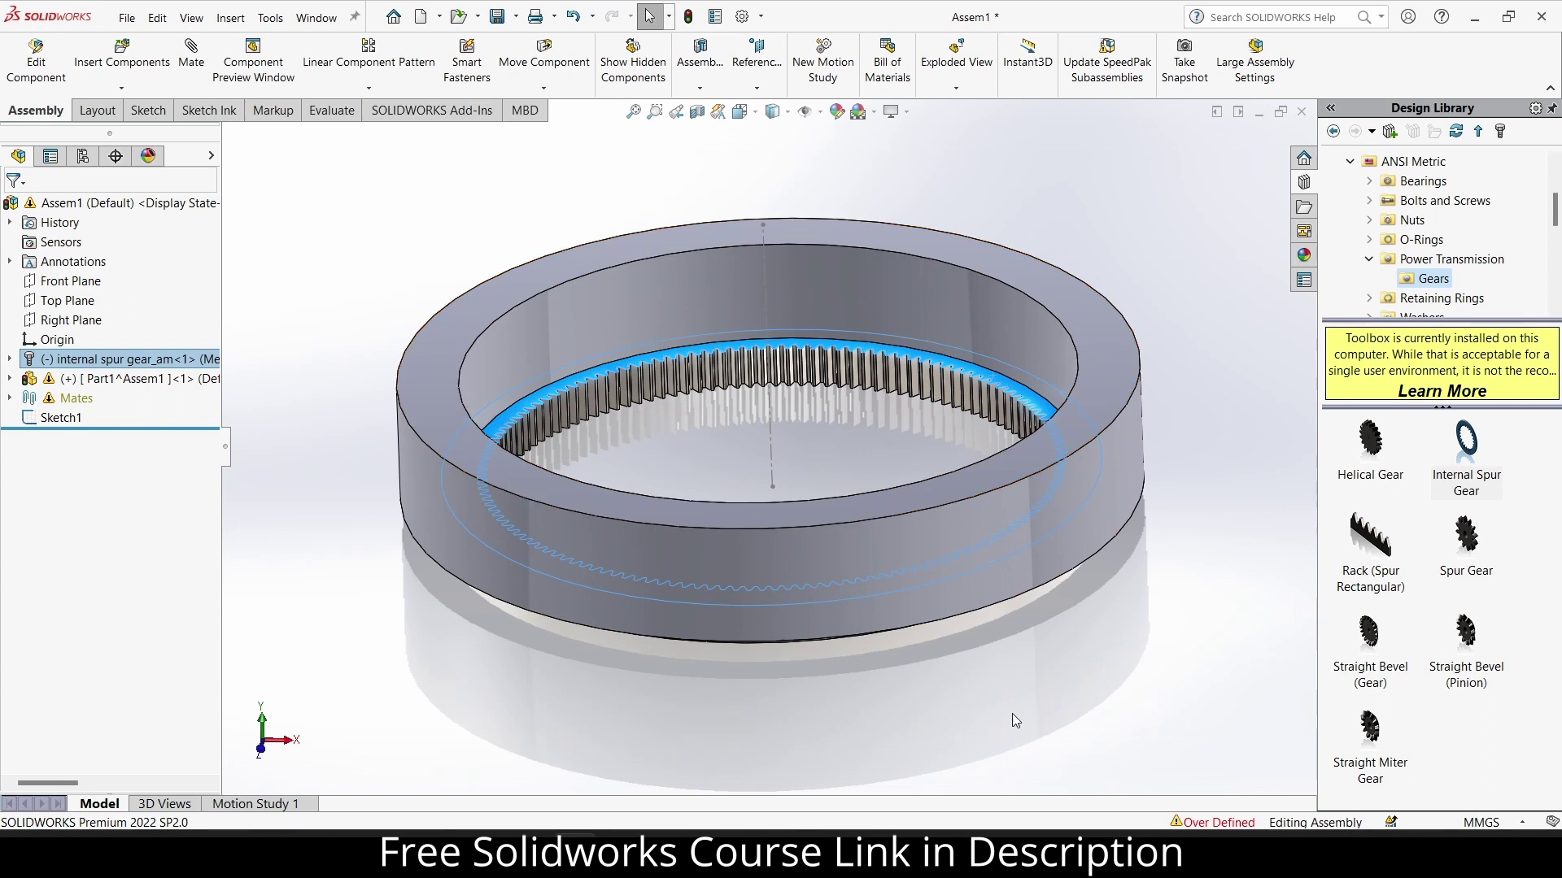
Select the ring housing and switch to the Top view with Ctrl+5.
{"action": "left_click", "coordinate": [1119, 687]}
{"action": "left_click", "coordinate": [1119, 354]}
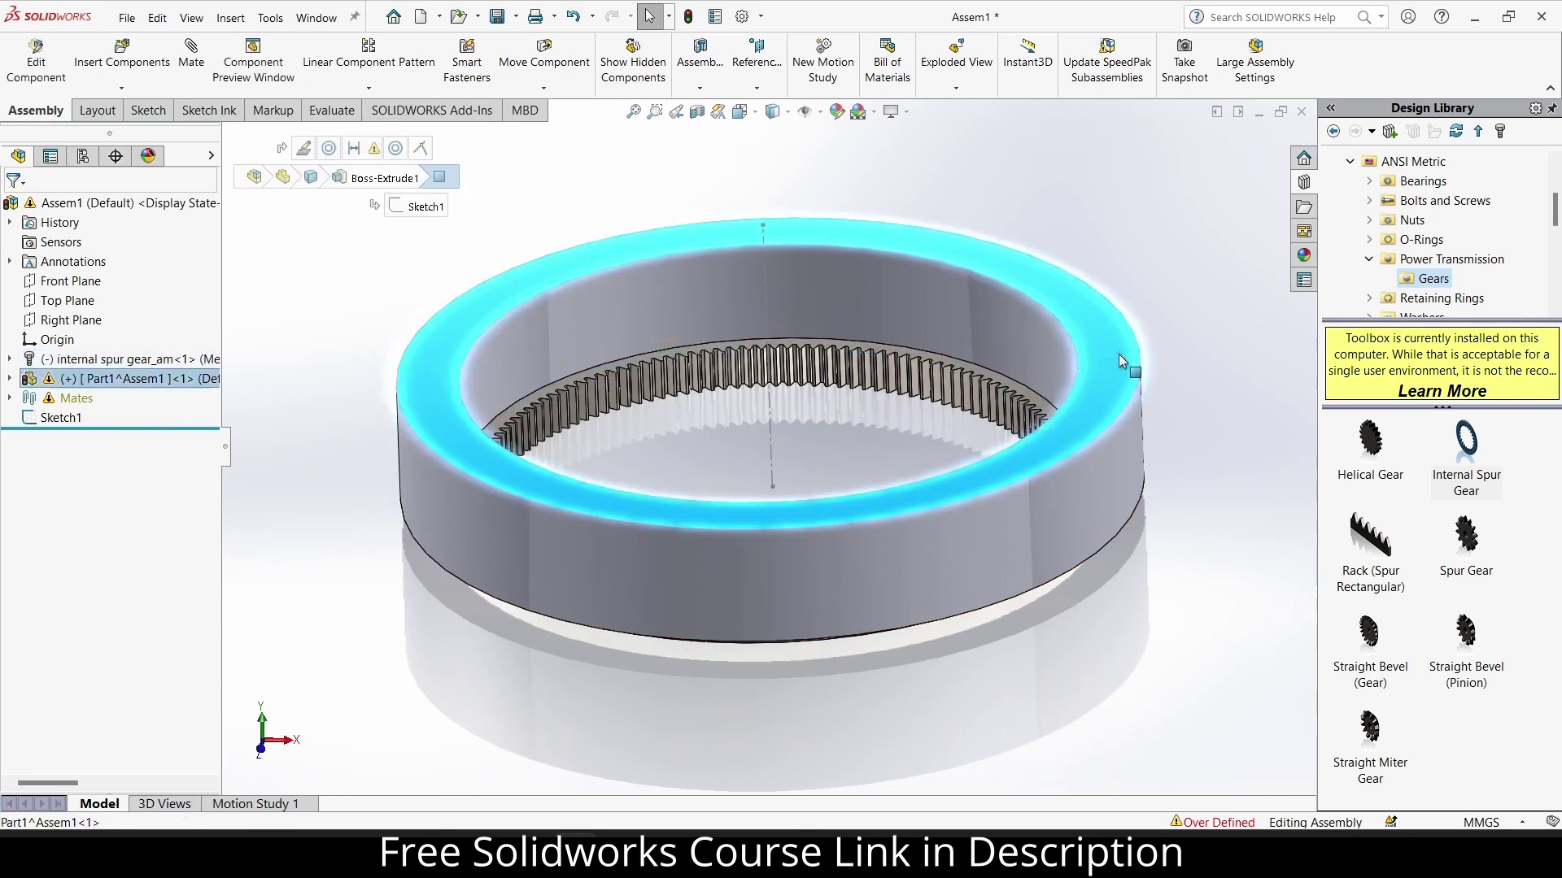
{"action": "key", "text": "ctrl+5"}
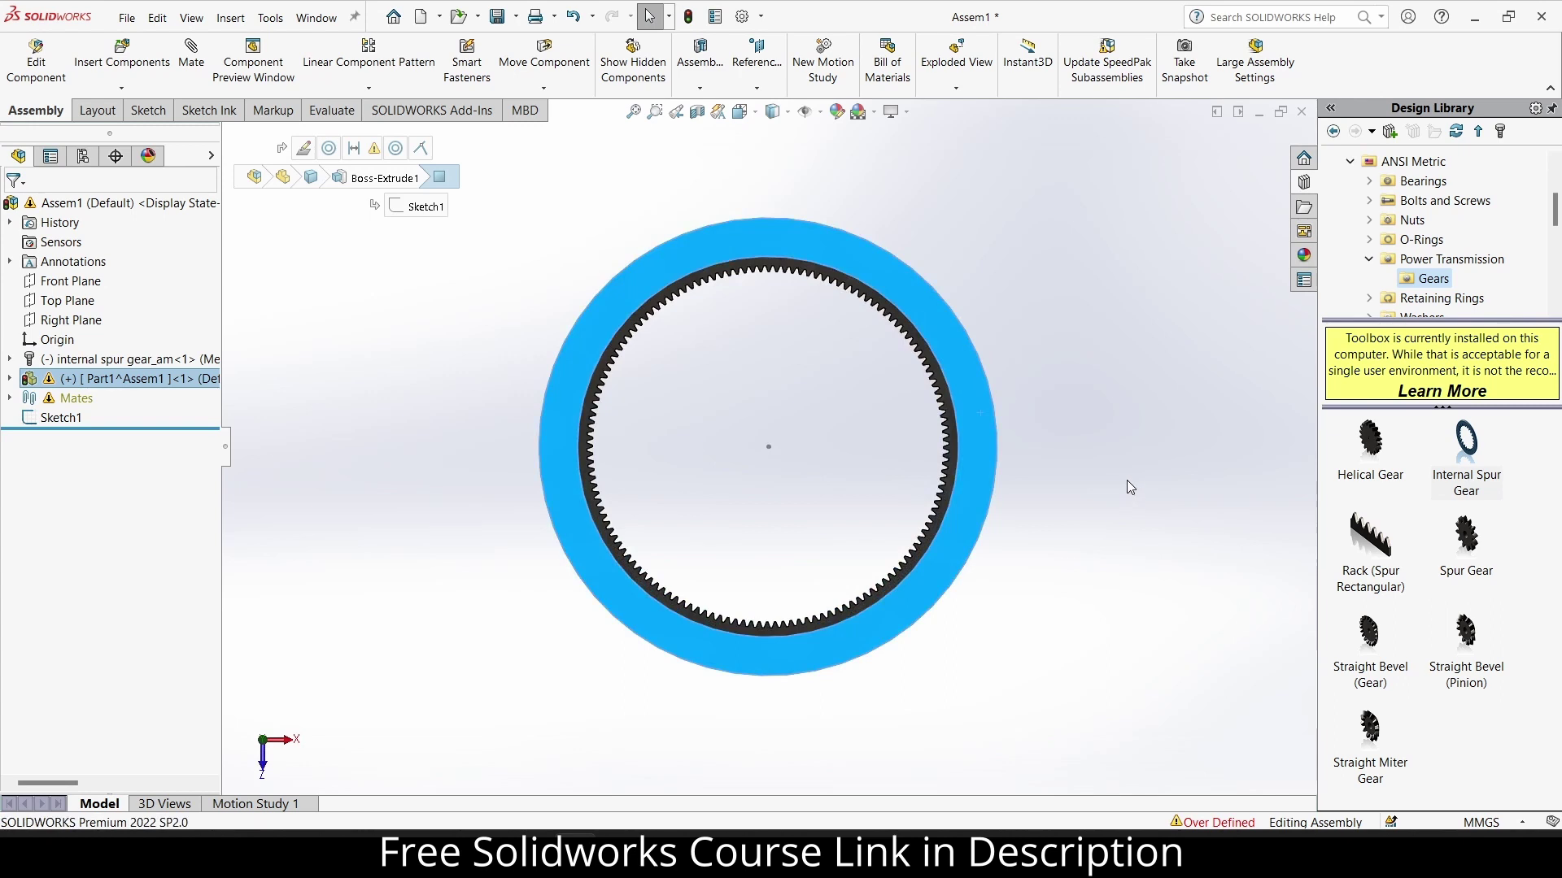
{"action": "left_click", "coordinate": [806, 446]}
{"action": "scroll", "coordinate": [807, 446], "scroll_direction": "up", "scroll_amount": 3}
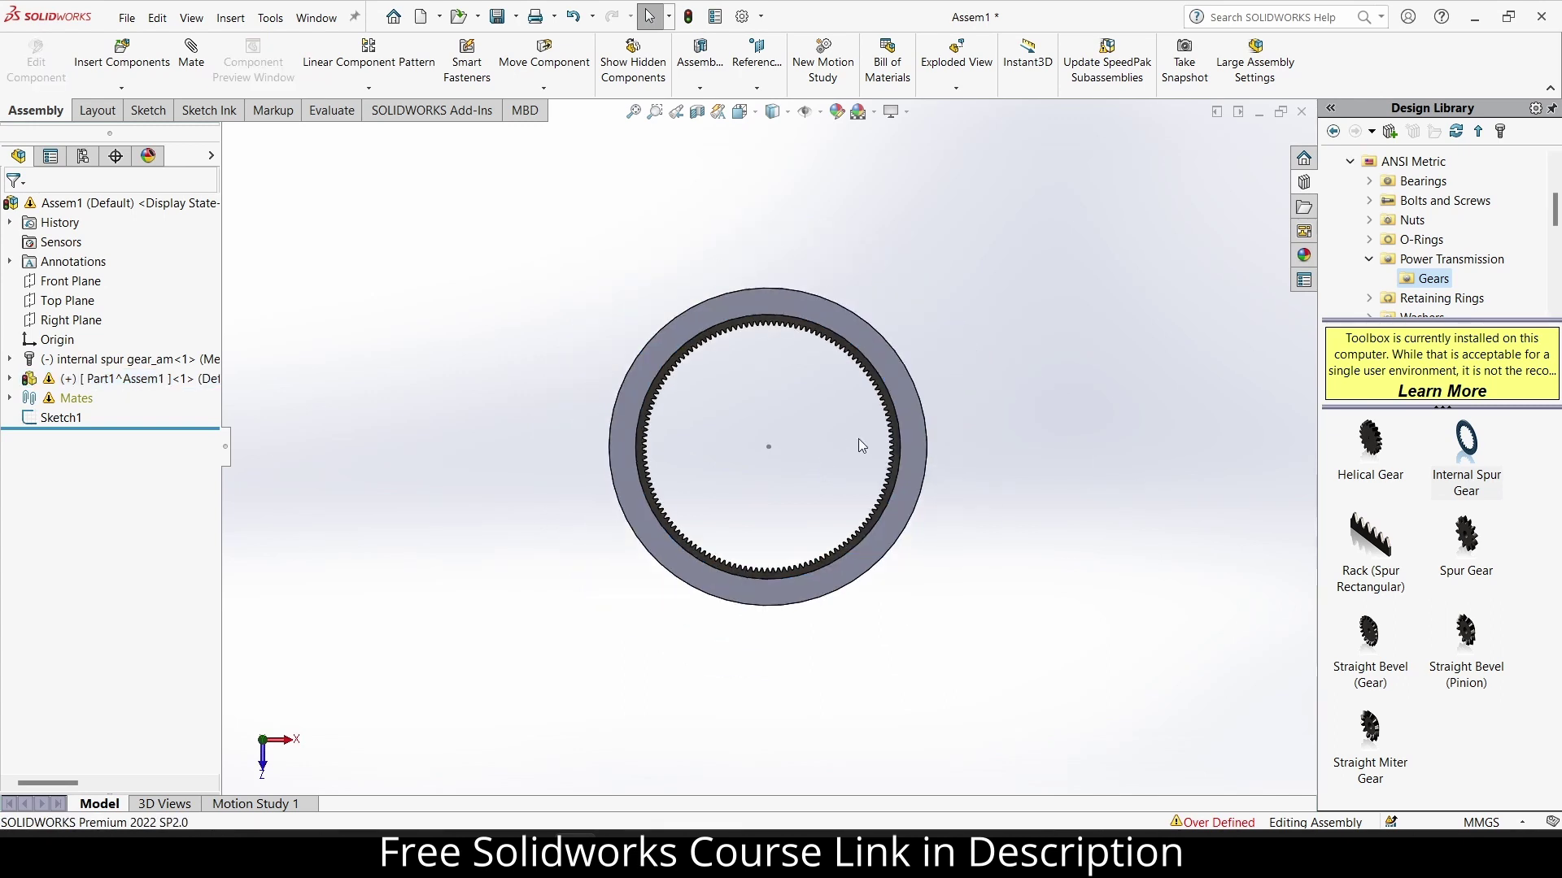
{"action": "scroll", "coordinate": [861, 438], "scroll_direction": "down", "scroll_amount": 3}
Place a Toolbox Rack (Spur Rectangular) from the Design Library with module 1.
{"action": "left_click_drag", "start_coordinate": [1385, 551], "coordinate": [788, 461]}
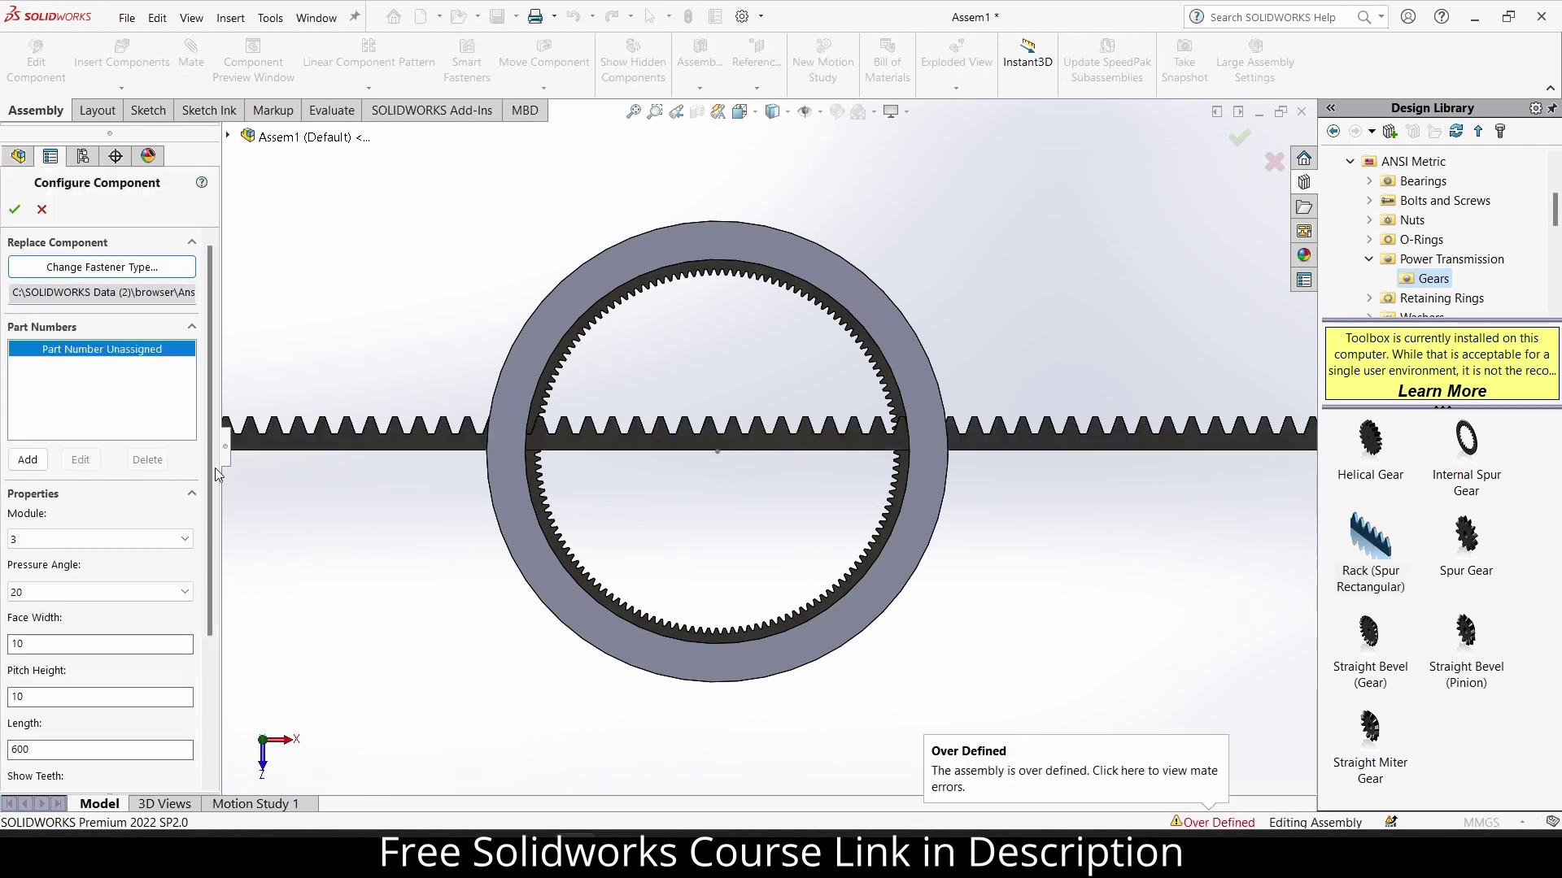
{"action": "left_click", "coordinate": [54, 540]}
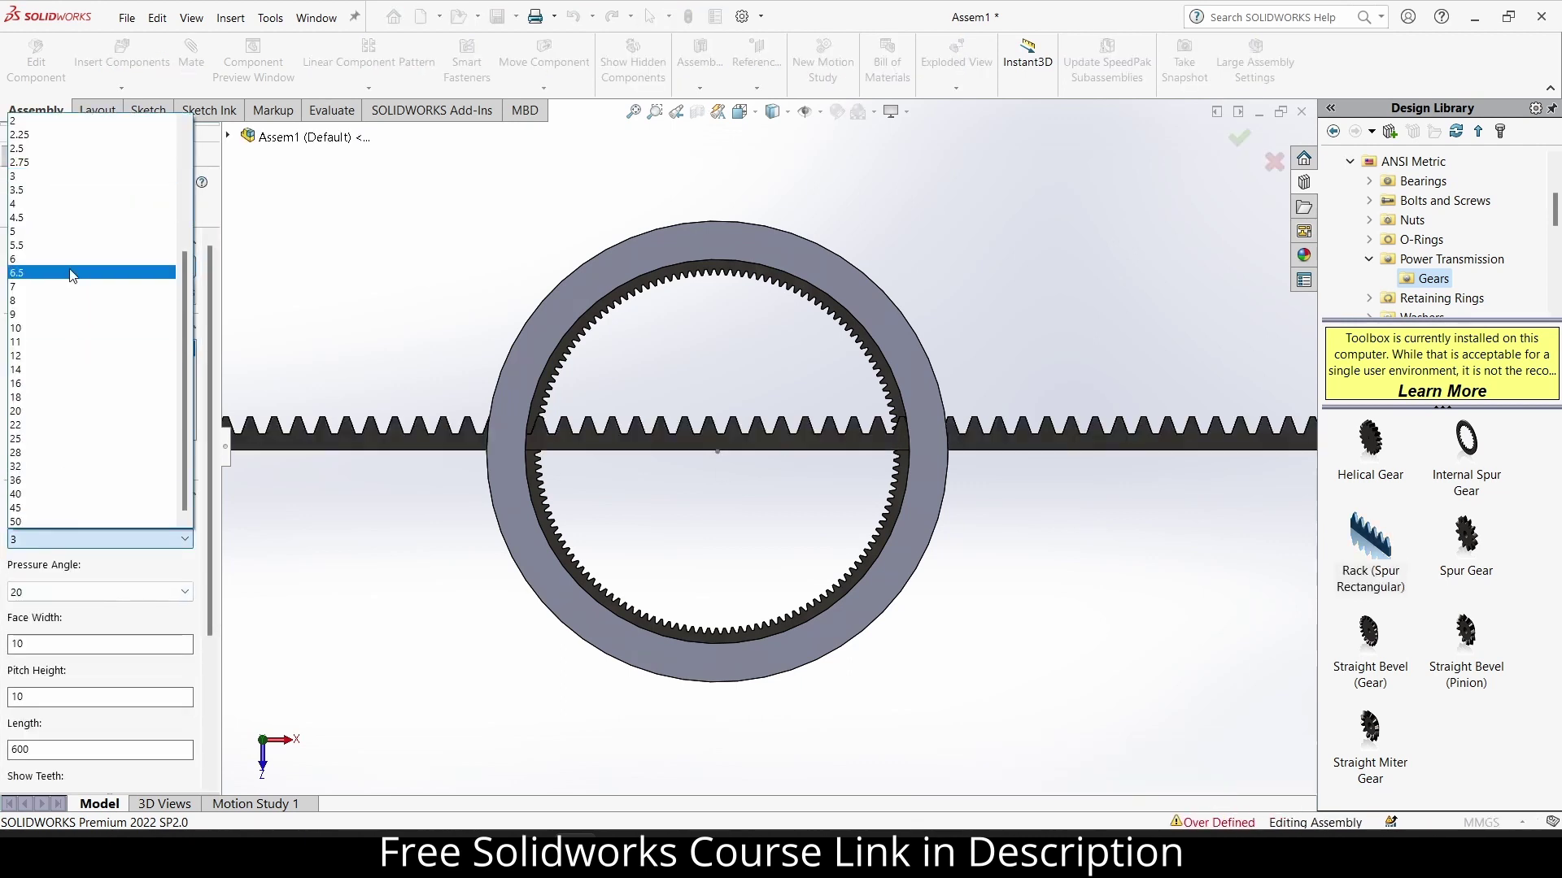
{"action": "scroll", "coordinate": [70, 195], "scroll_direction": "up", "scroll_amount": 2}
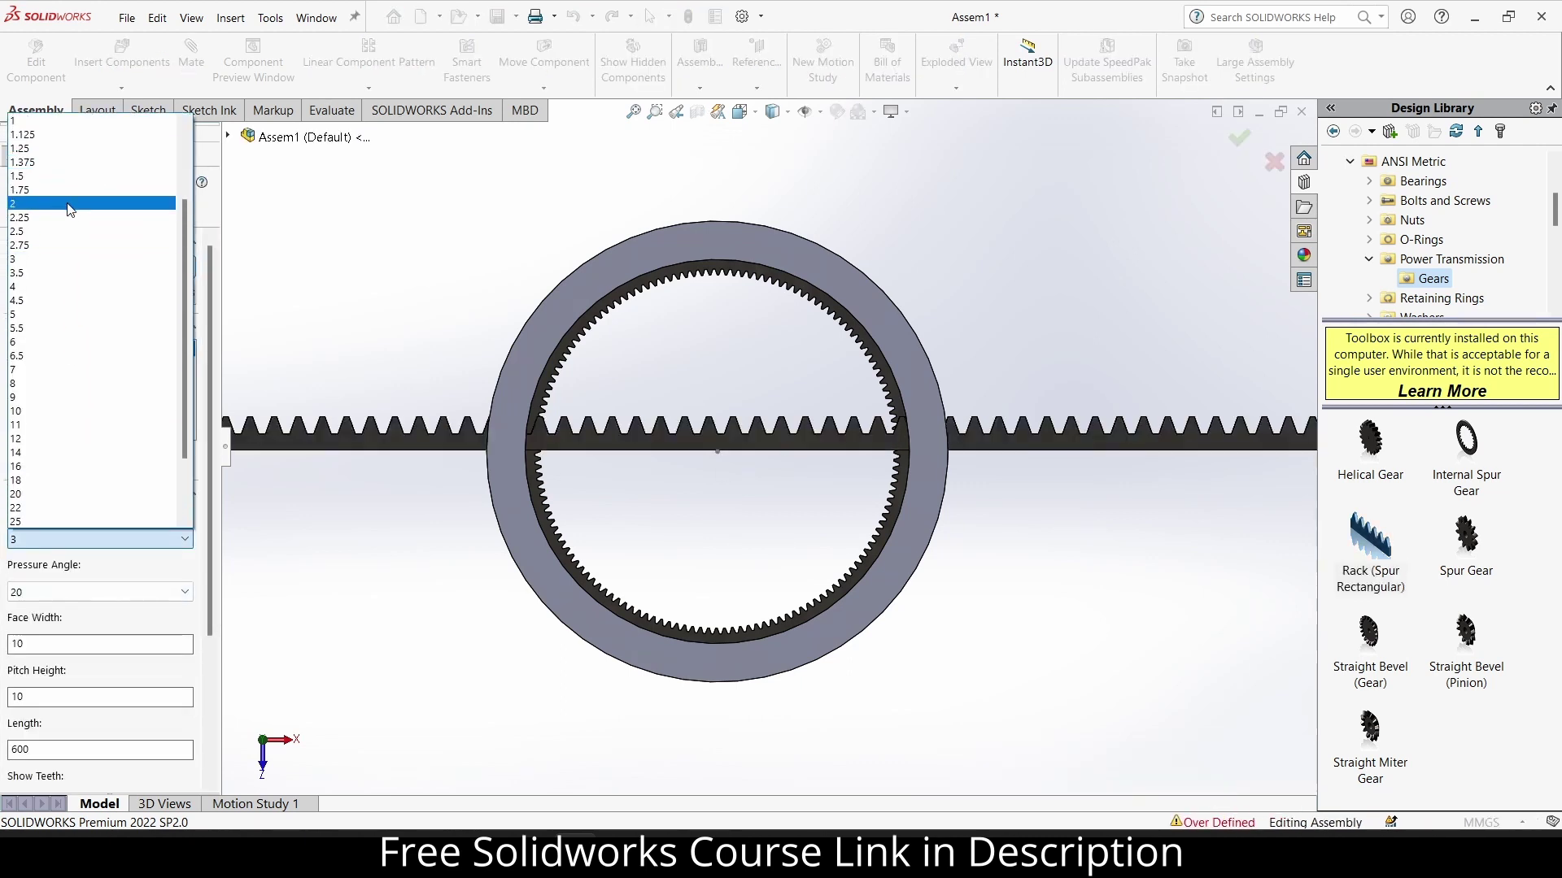
{"action": "left_click", "coordinate": [66, 122]}
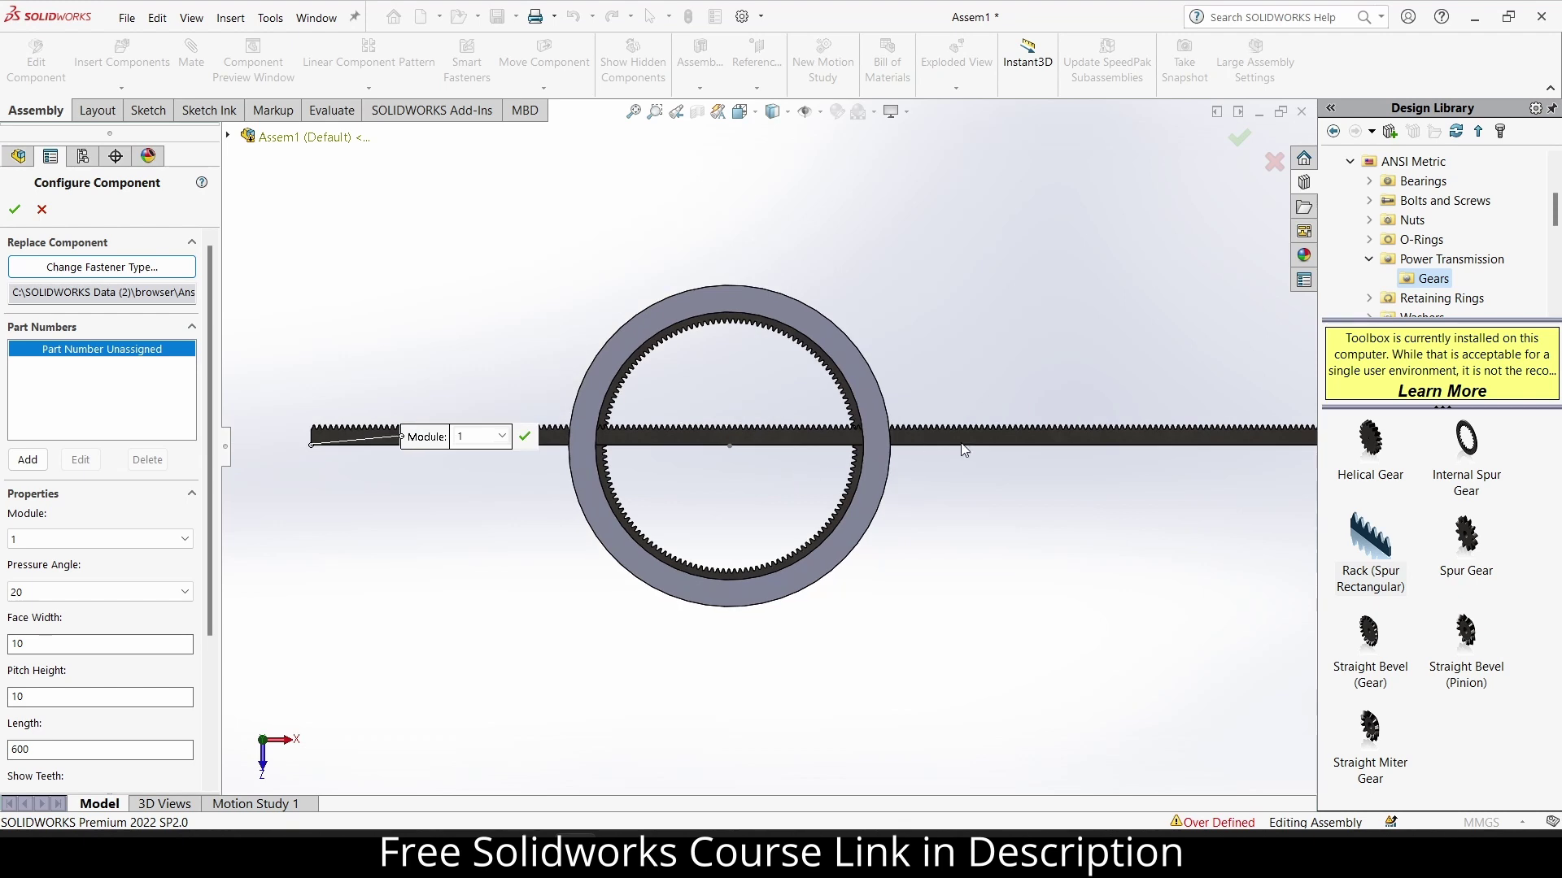
{"action": "left_click_drag", "start_coordinate": [205, 505], "coordinate": [208, 608]}
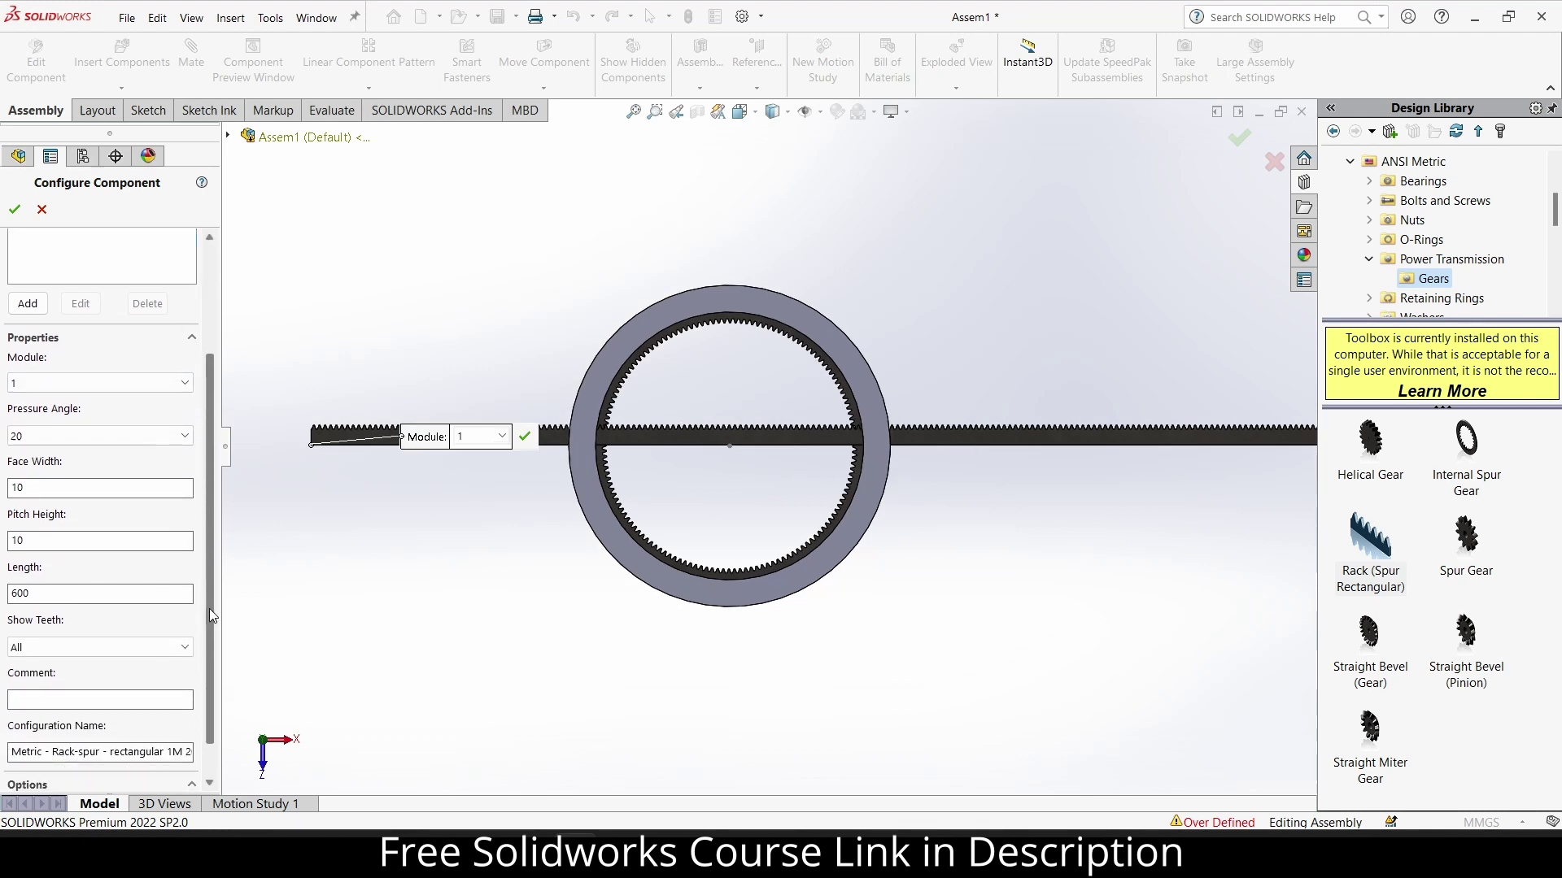
{"action": "left_click_drag", "start_coordinate": [49, 593], "coordinate": [2, 562]}
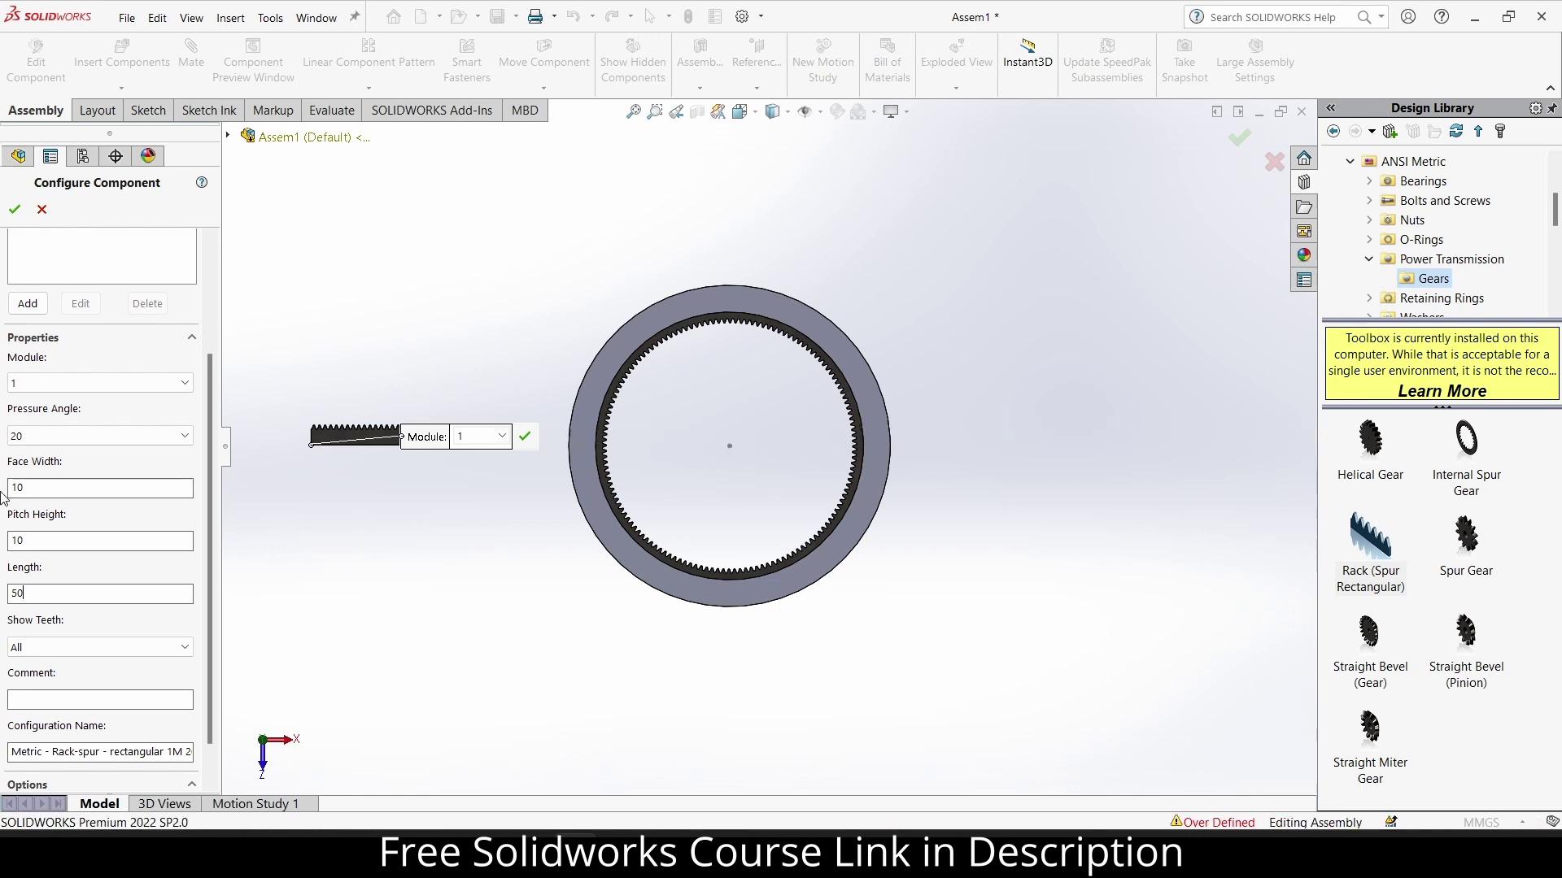
Set the rack length to 110, face width 10 and pitch height 5, and accept it.
{"action": "left_click_drag", "start_coordinate": [435, 447], "coordinate": [367, 344]}
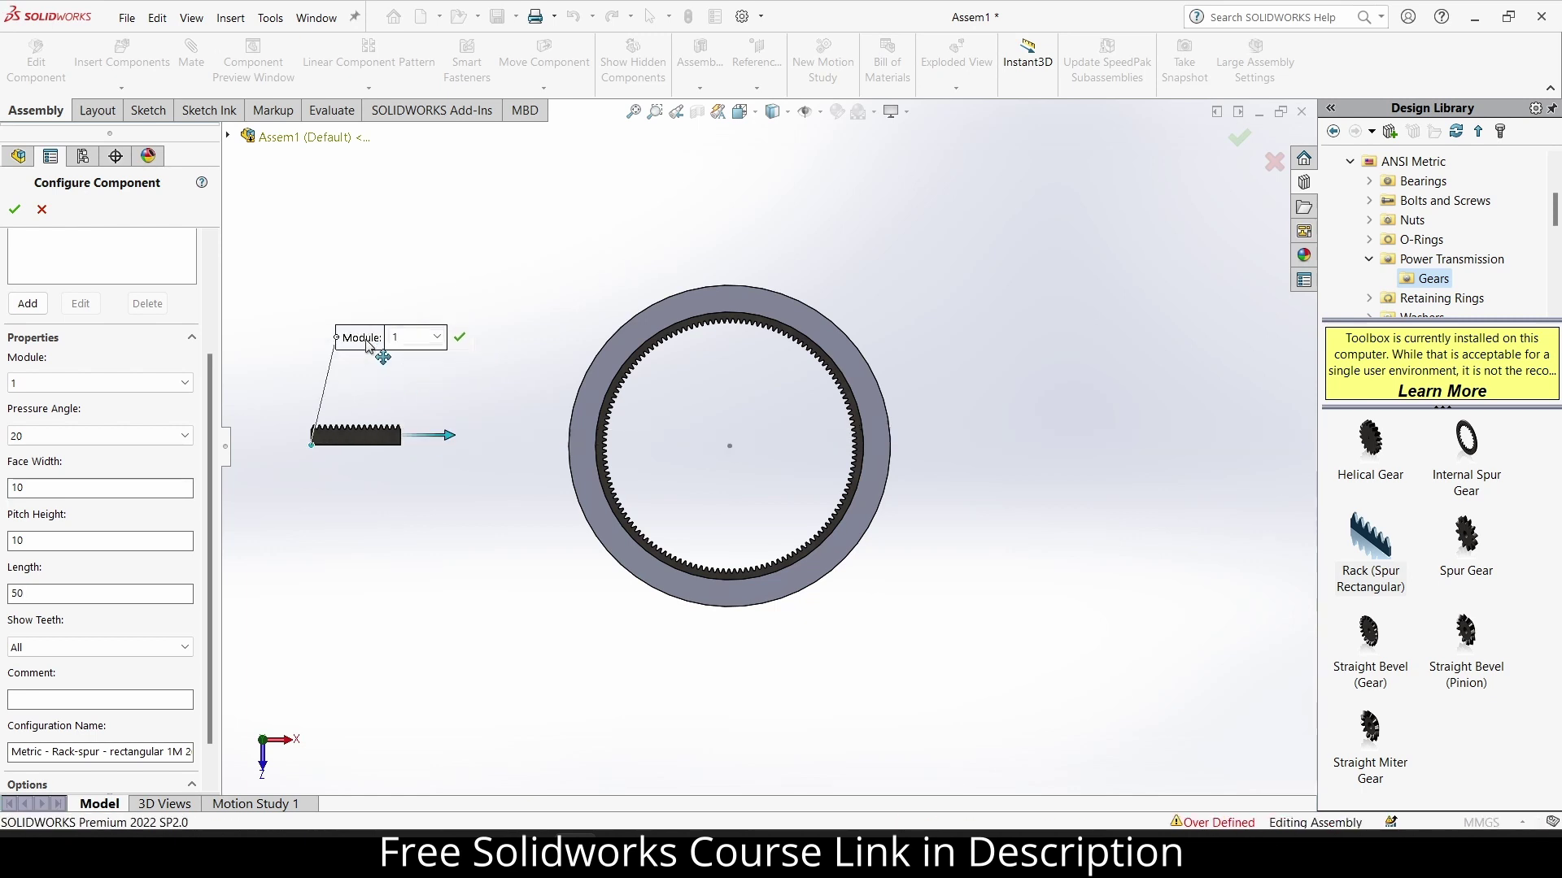
{"action": "scroll", "coordinate": [498, 441], "scroll_direction": "down", "scroll_amount": 2}
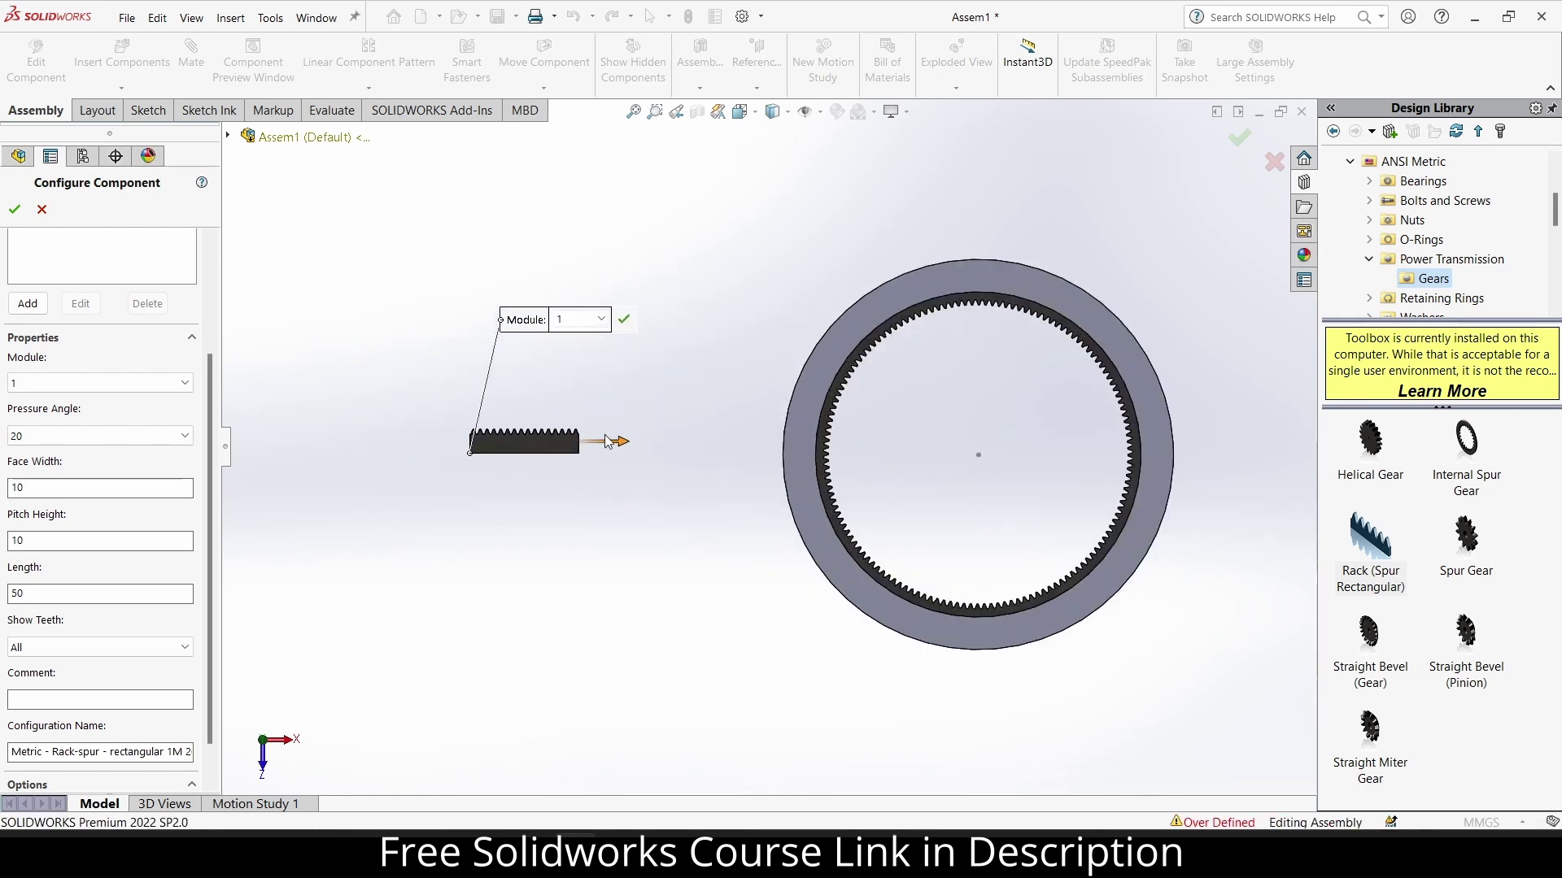
{"action": "left_click_drag", "start_coordinate": [629, 446], "coordinate": [744, 462]}
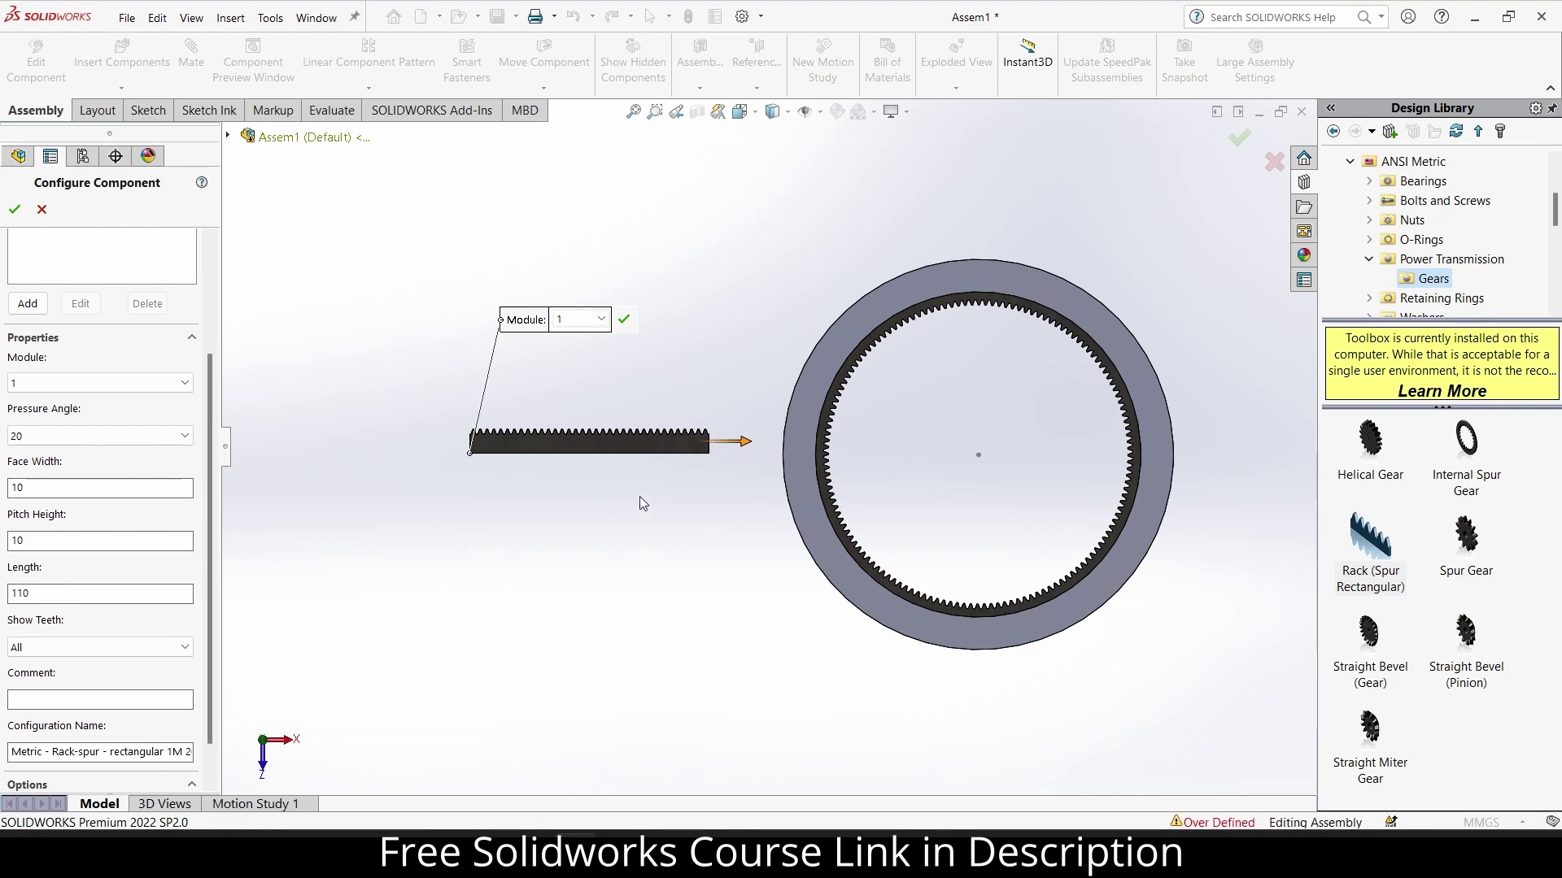
{"action": "scroll", "coordinate": [654, 464], "scroll_direction": "down", "scroll_amount": 4}
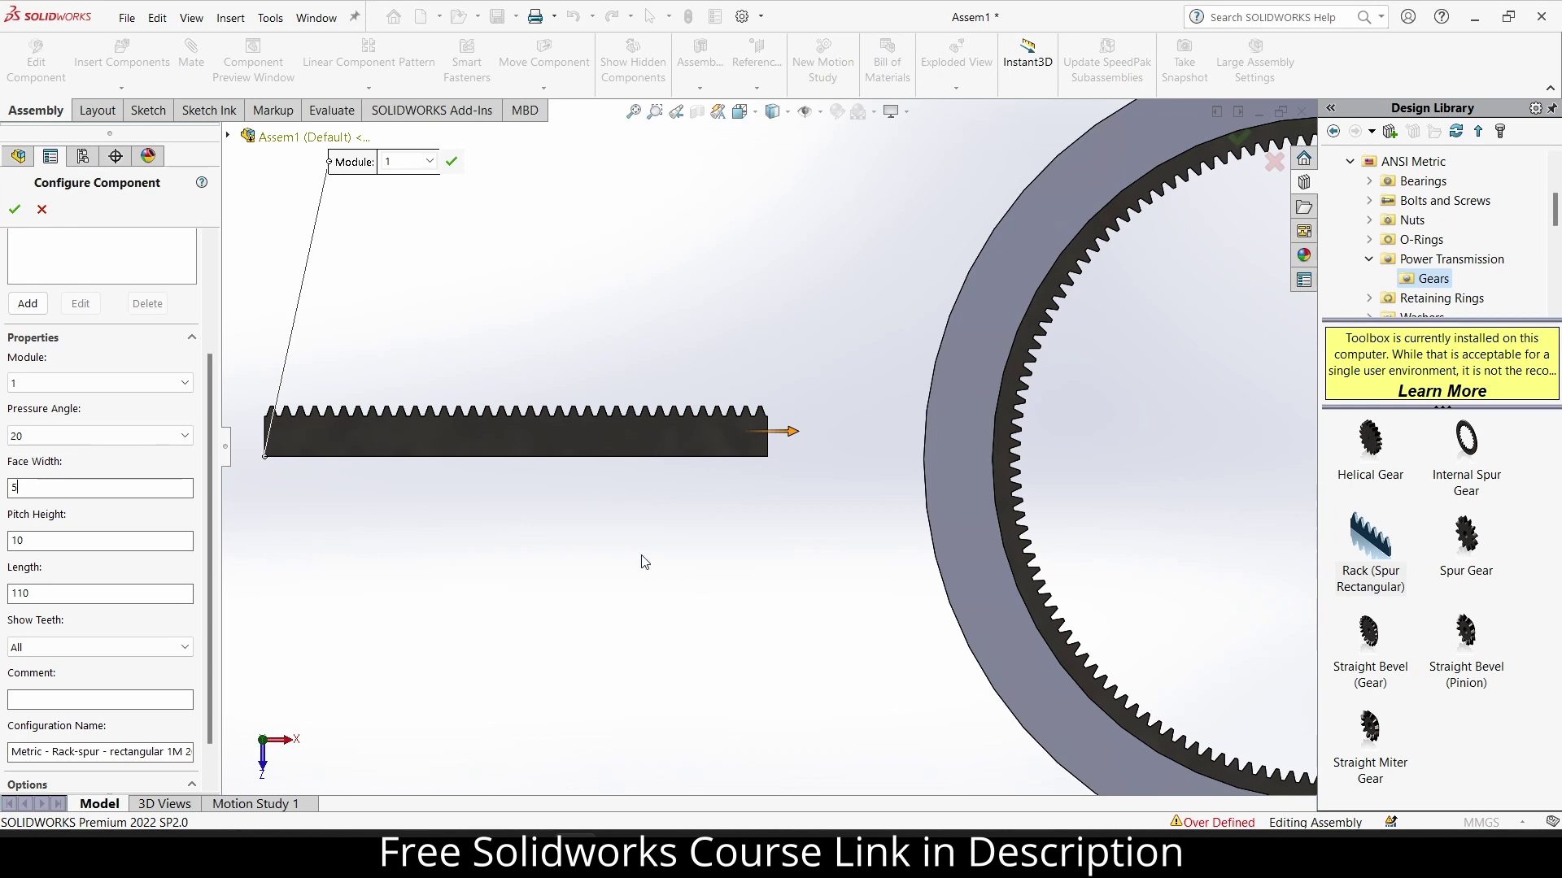
{"action": "middle_click_drag", "start_coordinate": [644, 562], "coordinate": [636, 356]}
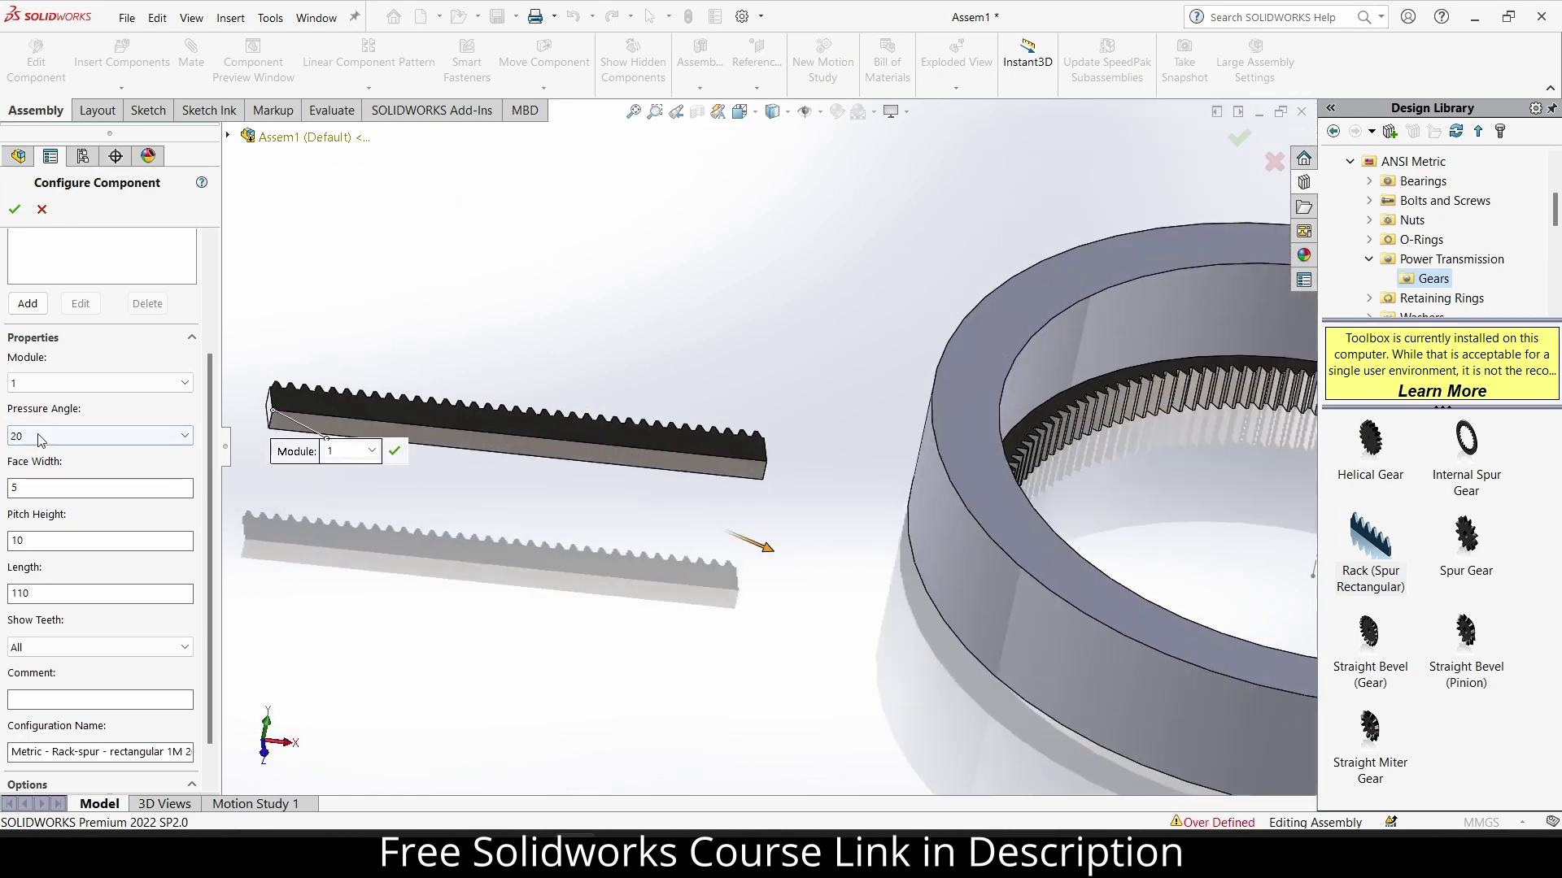
{"action": "left_click_drag", "start_coordinate": [39, 488], "coordinate": [3, 486]}
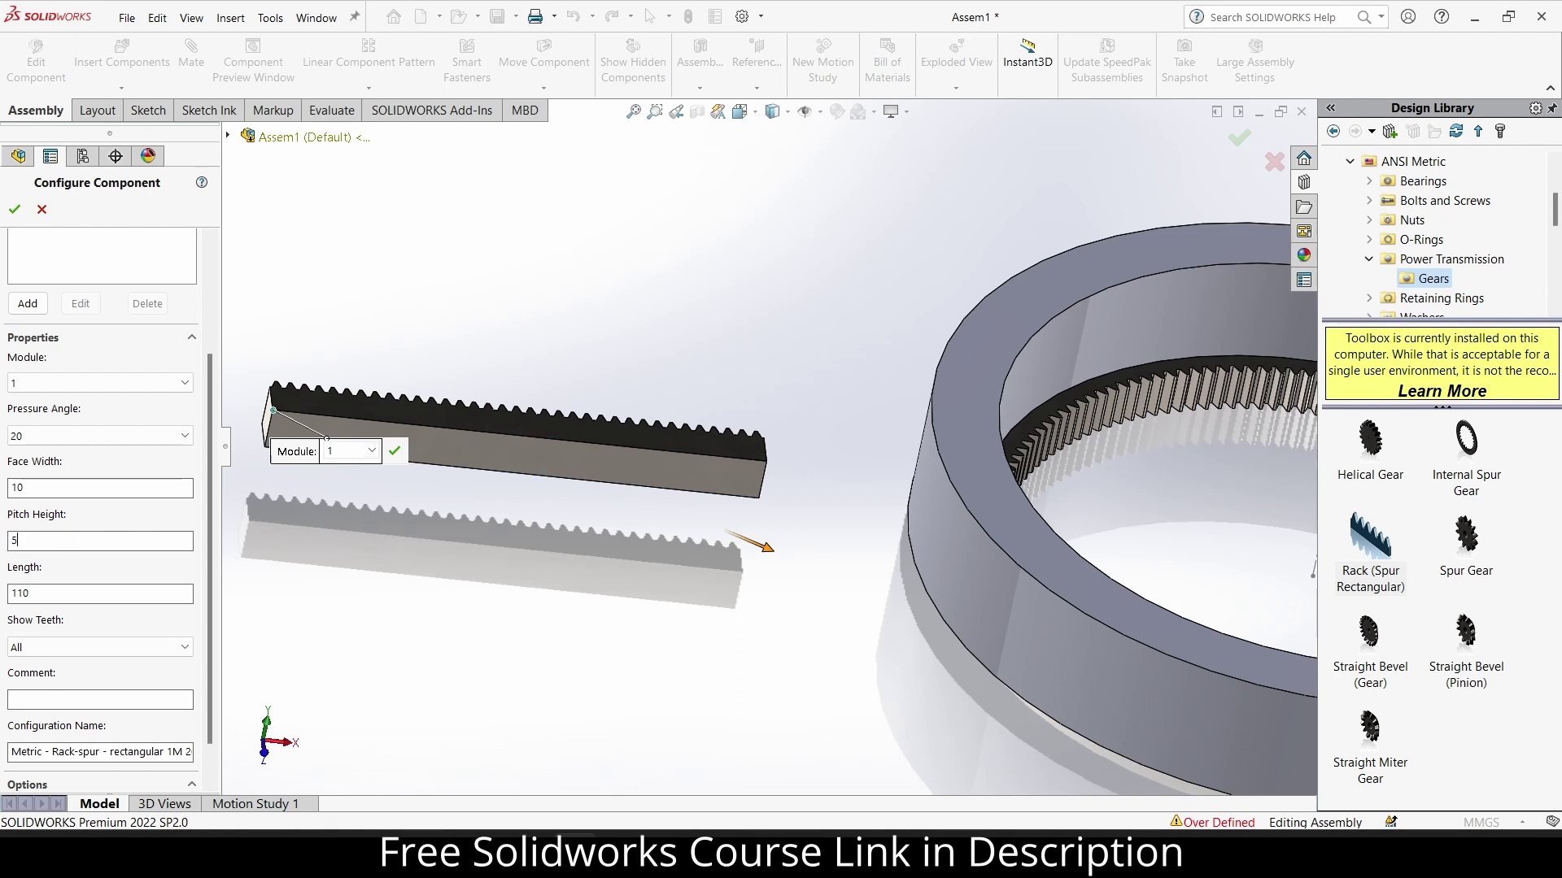
{"action": "middle_click_drag", "start_coordinate": [888, 323], "coordinate": [771, 432]}
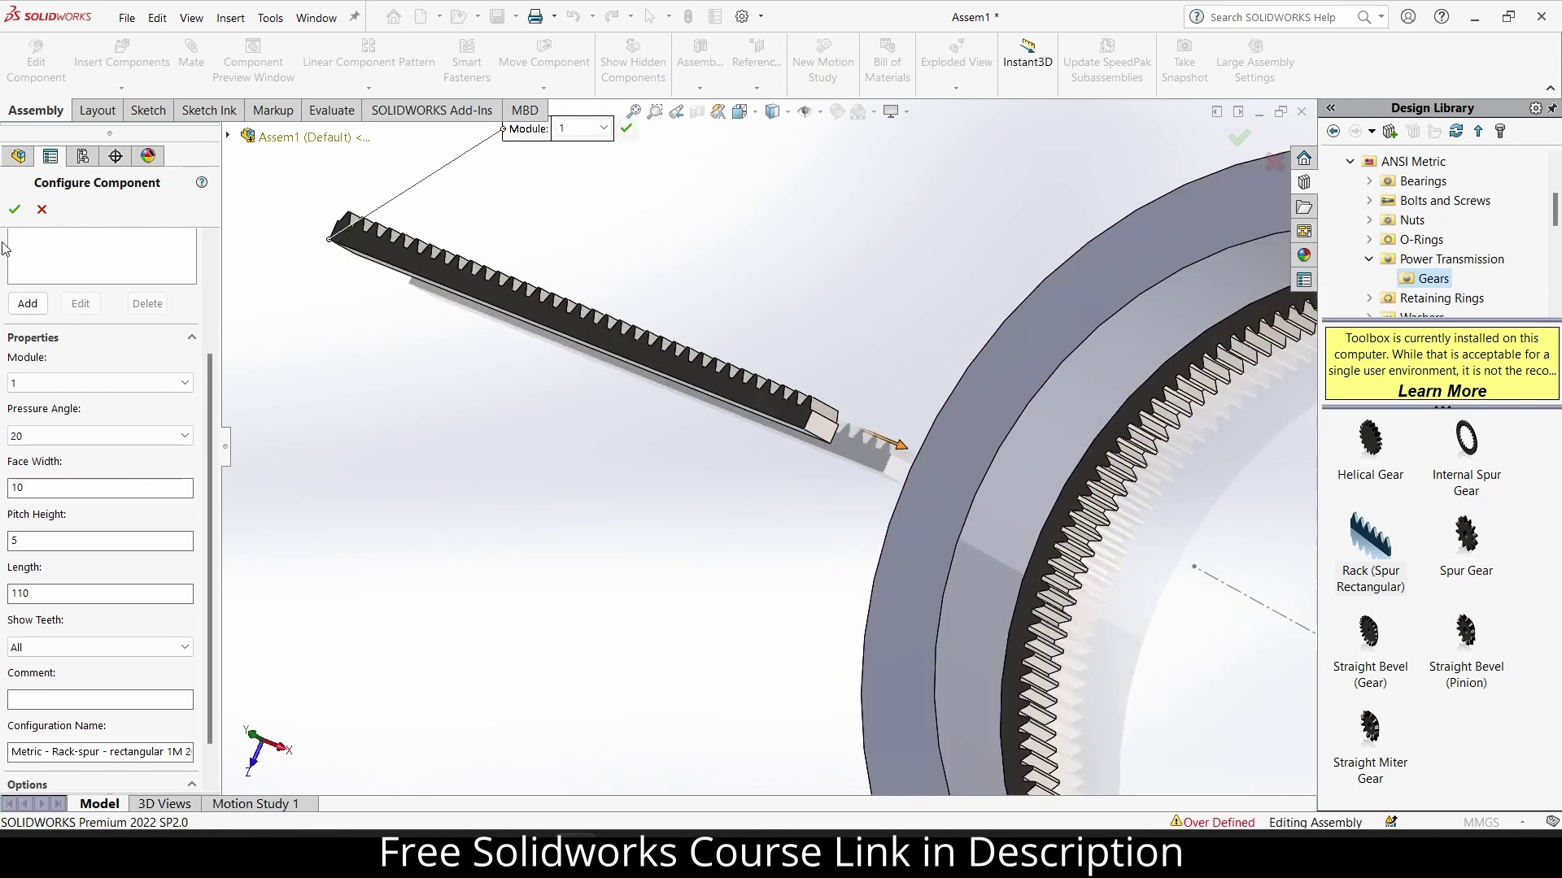
{"action": "left_click", "coordinate": [5, 216]}
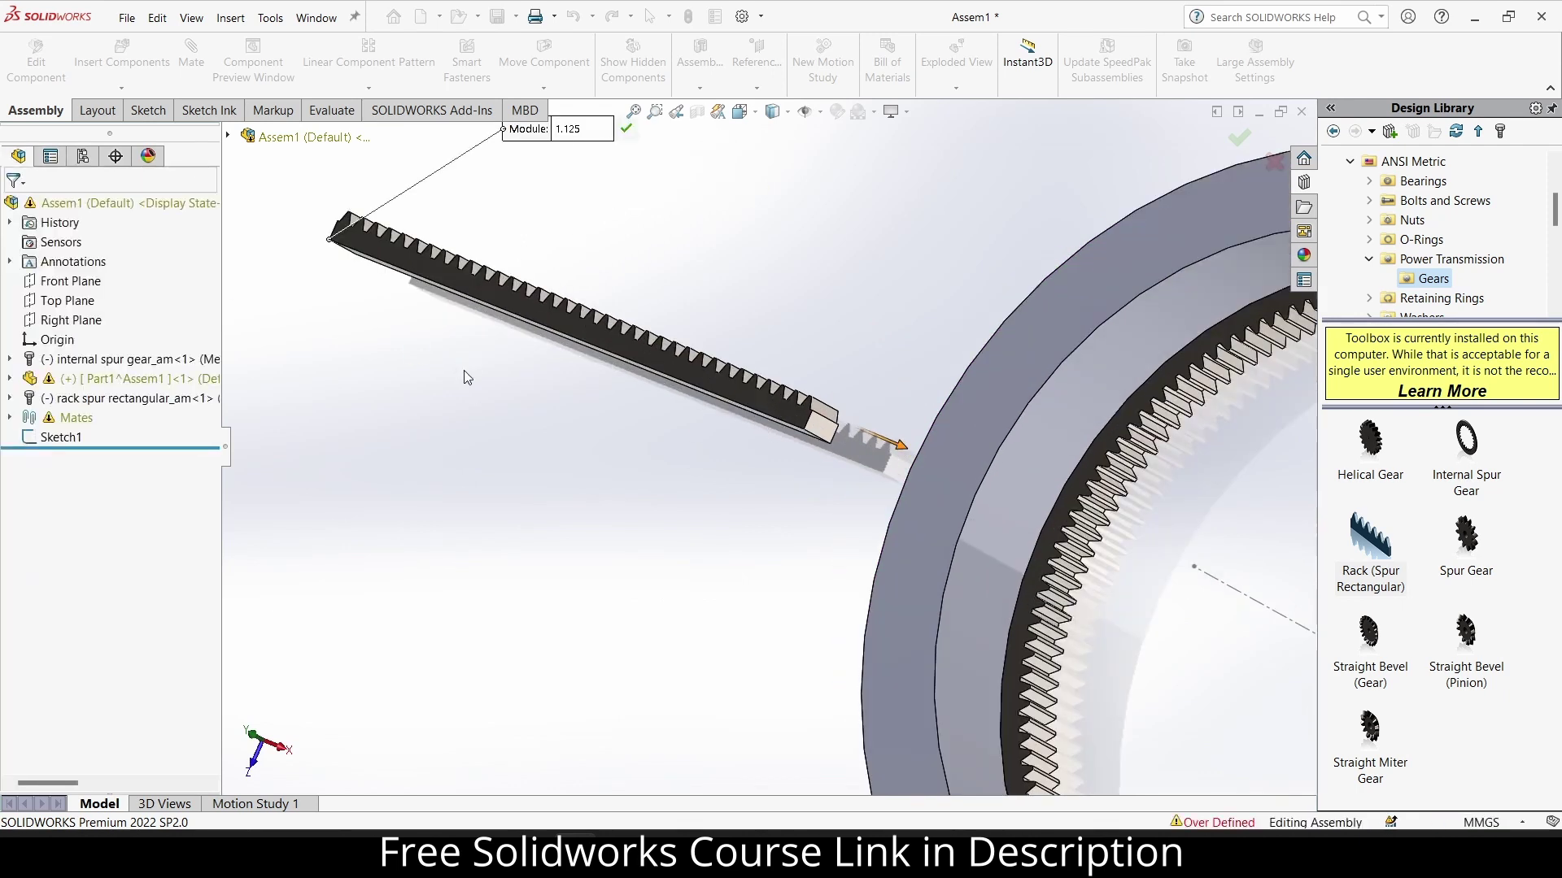
Select the rack, view it from the top, and start a new assembly-level sketch.
{"action": "left_click", "coordinate": [13, 210]}
{"action": "scroll", "coordinate": [656, 373], "scroll_direction": "down", "scroll_amount": 3}
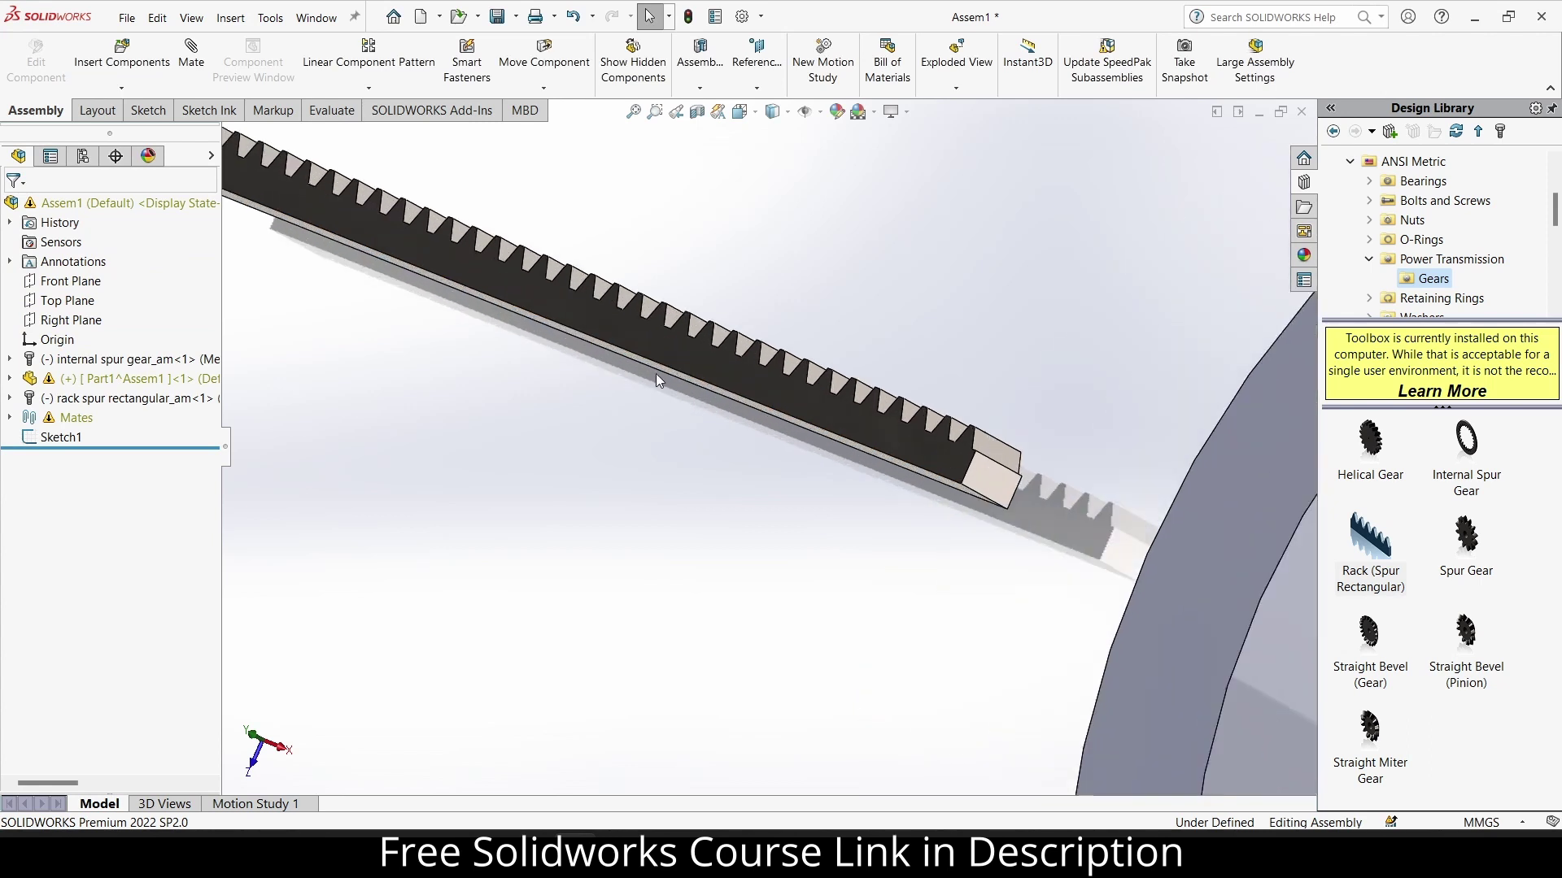
{"action": "left_click", "coordinate": [714, 368]}
{"action": "key", "text": "ctrl+5"}
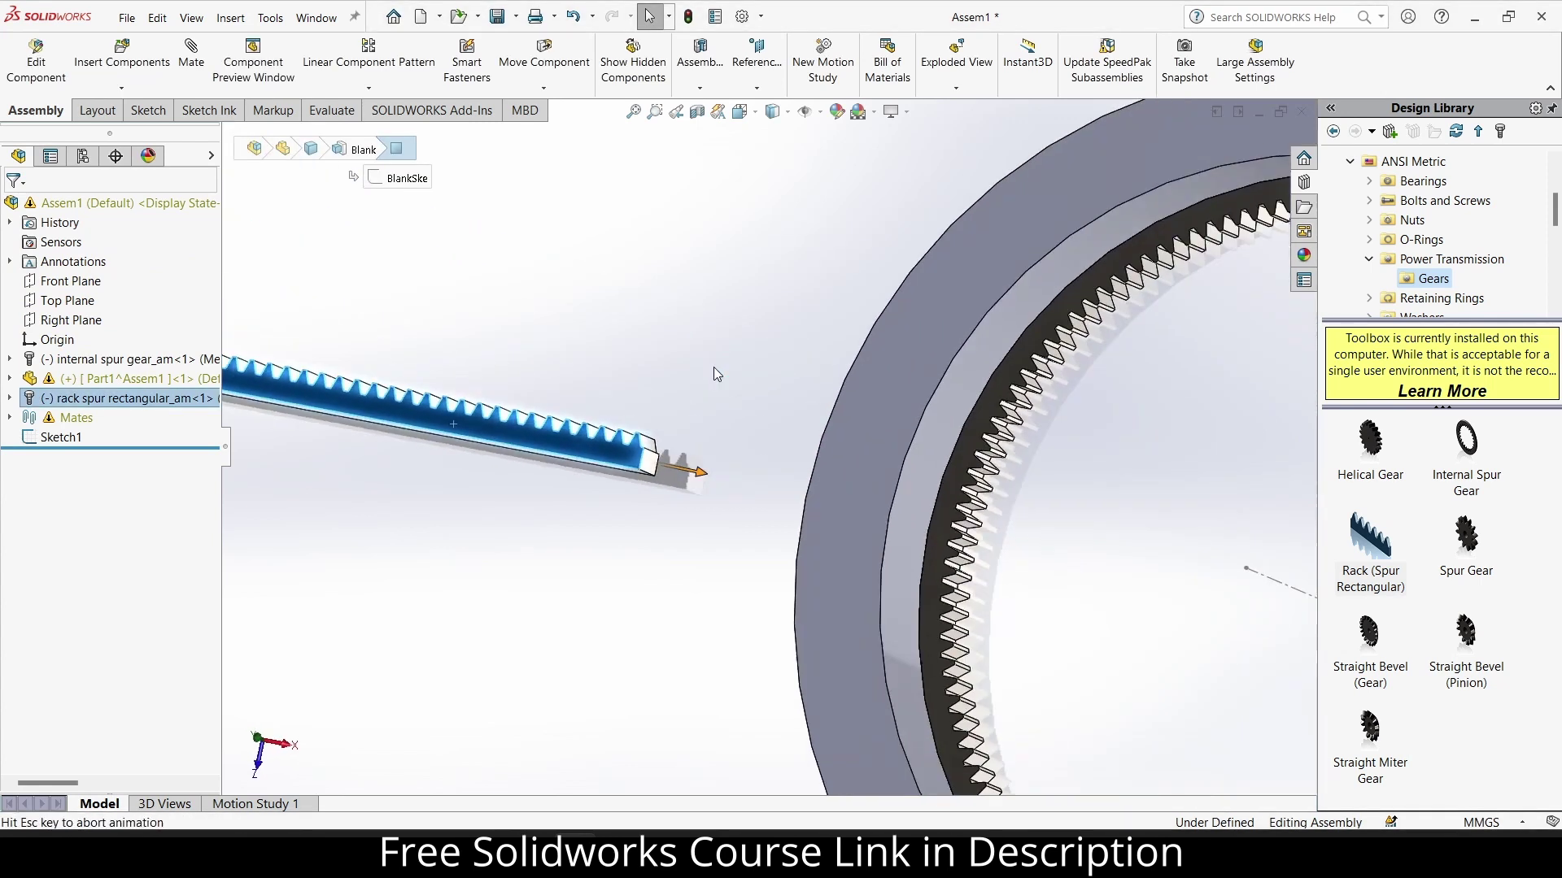
{"action": "scroll", "coordinate": [517, 441], "scroll_direction": "down", "scroll_amount": 4}
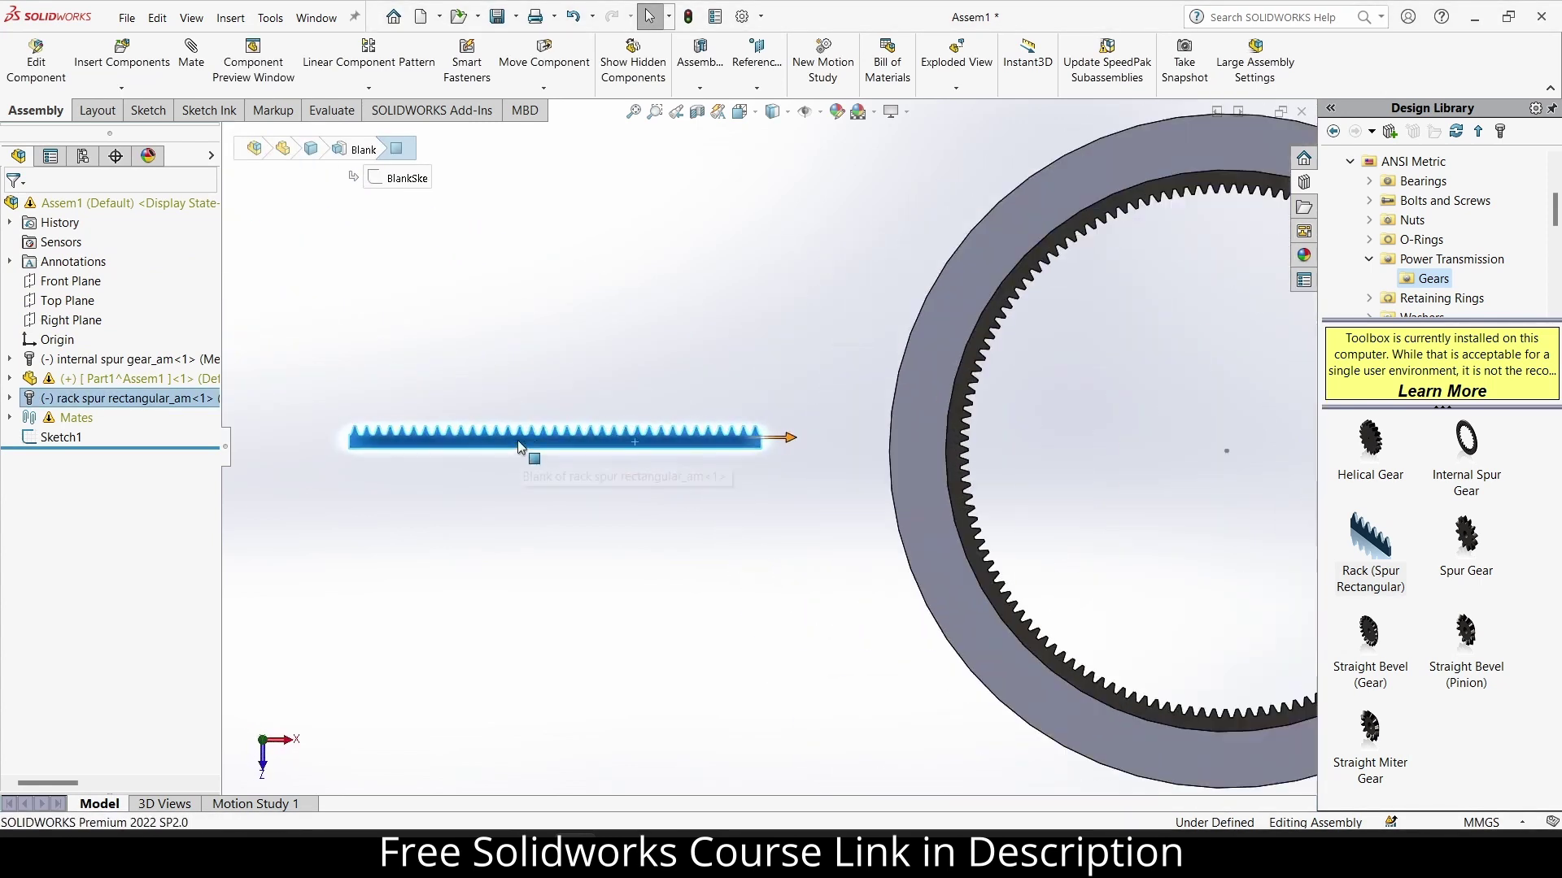
{"action": "left_click", "coordinate": [147, 110]}
{"action": "left_click", "coordinate": [19, 53]}
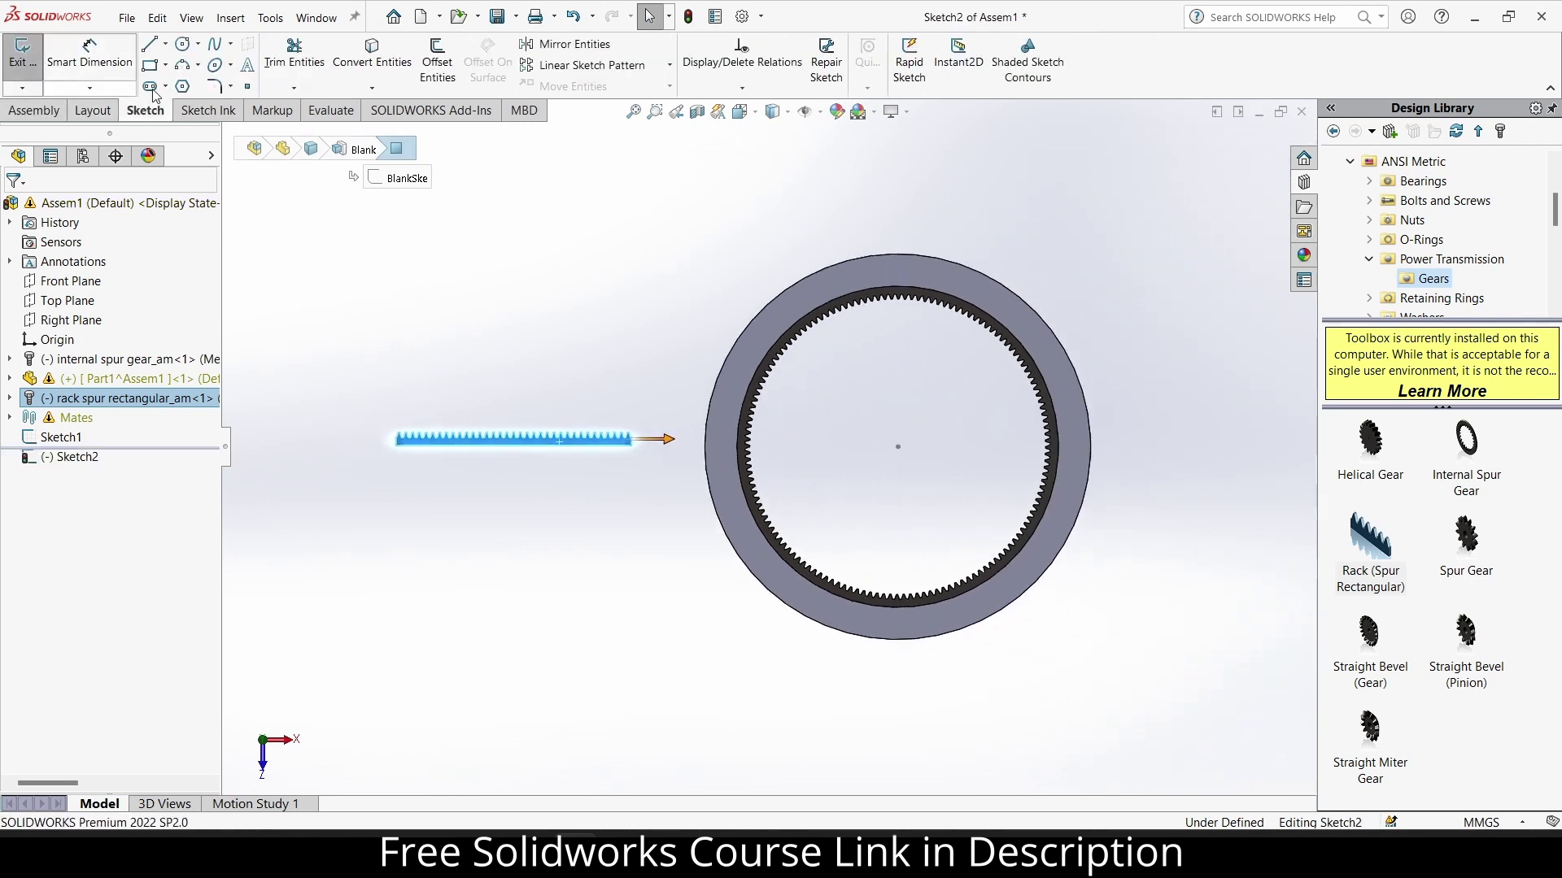
Convert the rack's edges into Sketch2, copy the rack profile, and exit the sketch.
{"action": "left_click", "coordinate": [385, 71]}
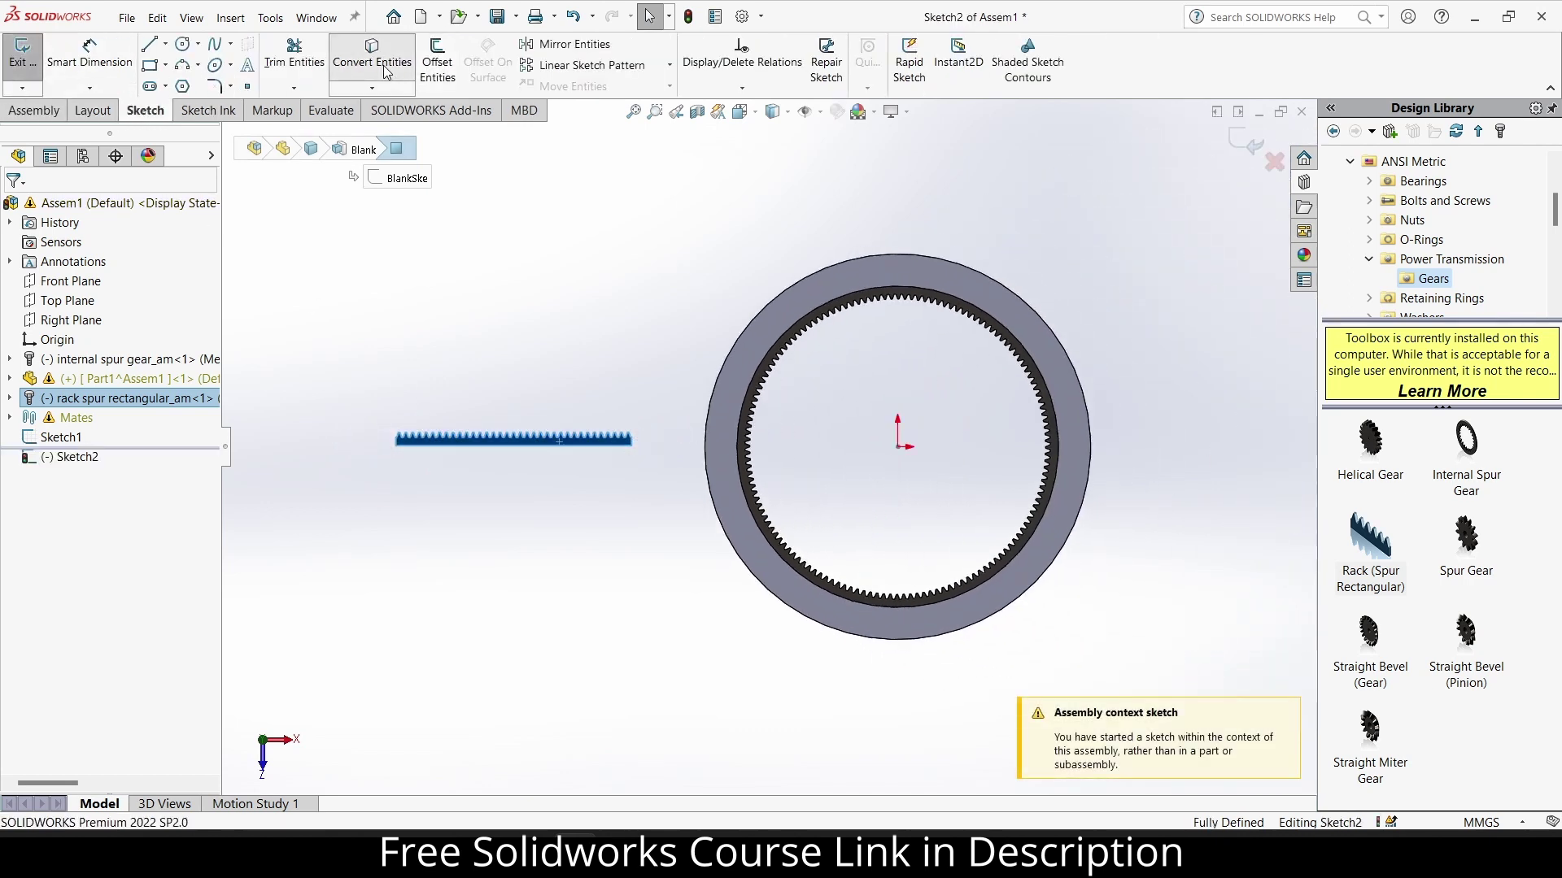
{"action": "key", "text": "ctrl+a"}
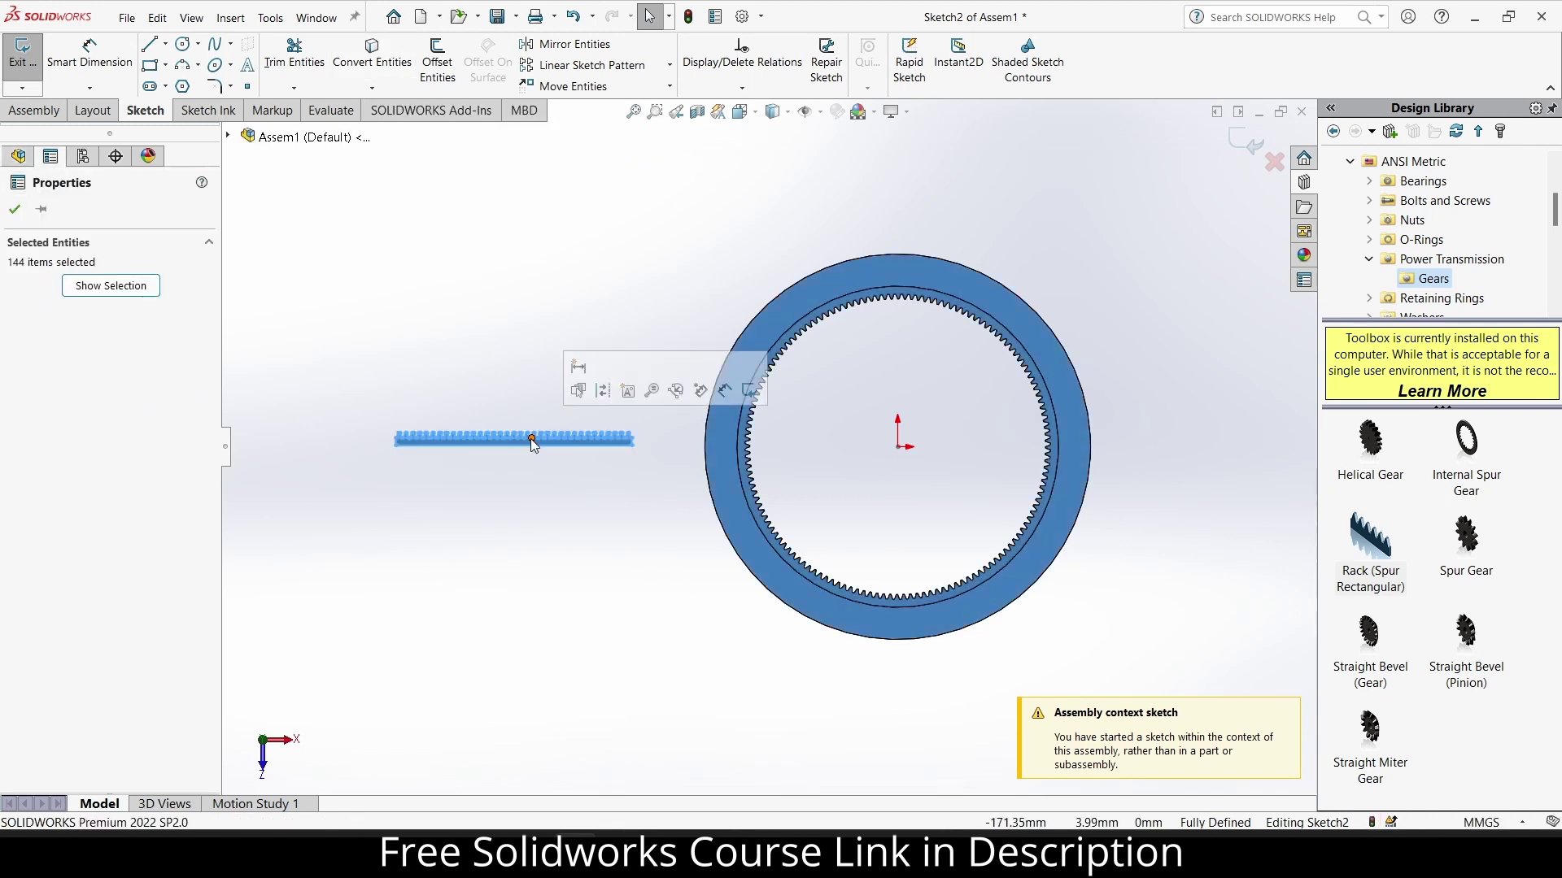
{"action": "left_click", "coordinate": [274, 344]}
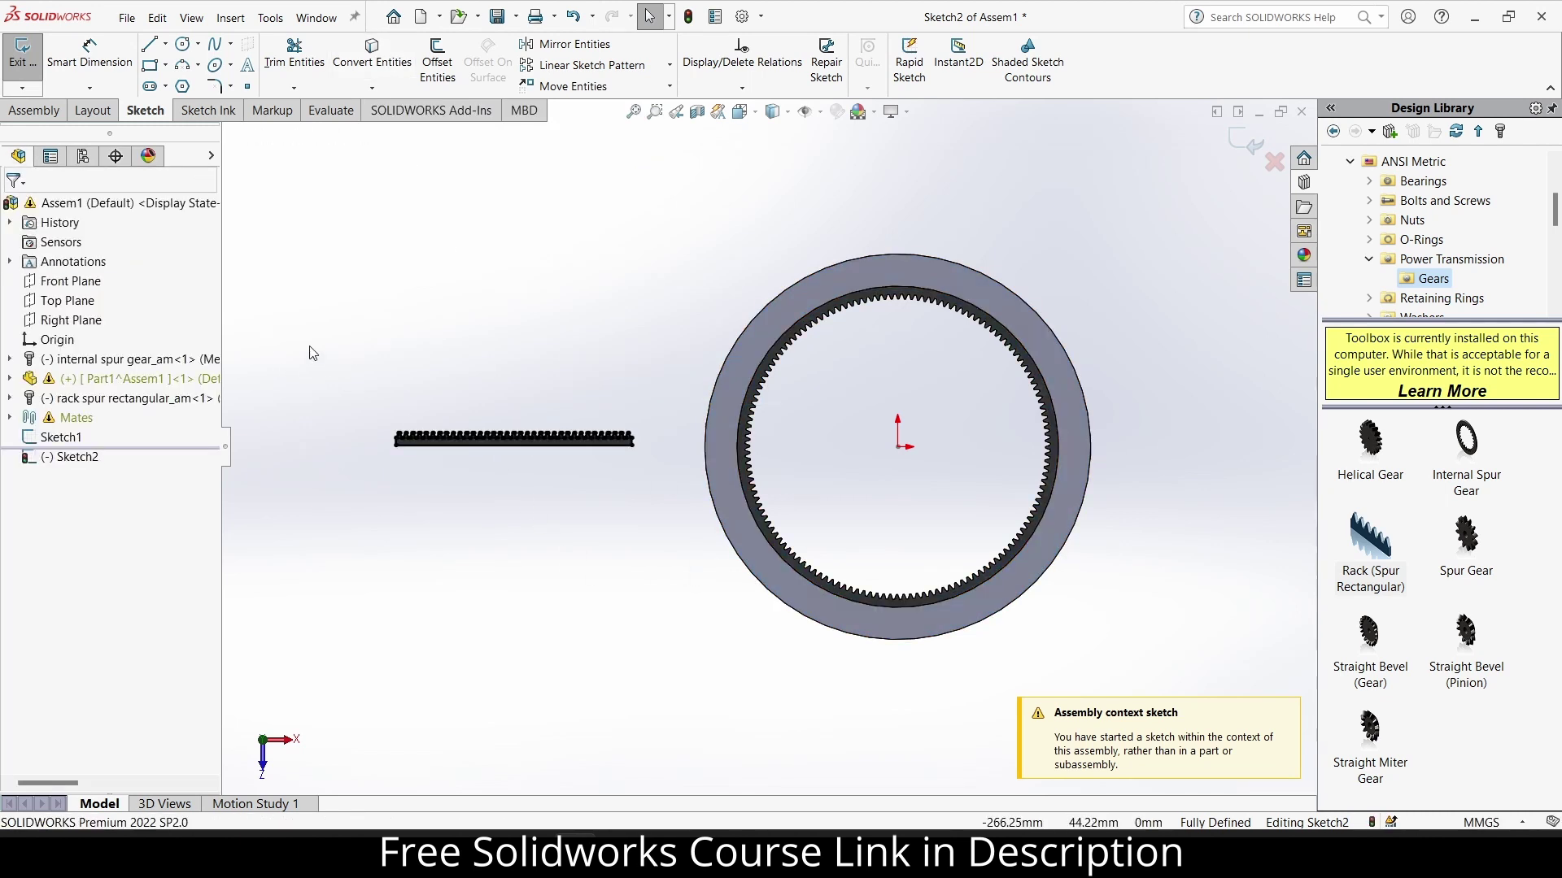
{"action": "left_click_drag", "start_coordinate": [293, 343], "coordinate": [648, 579]}
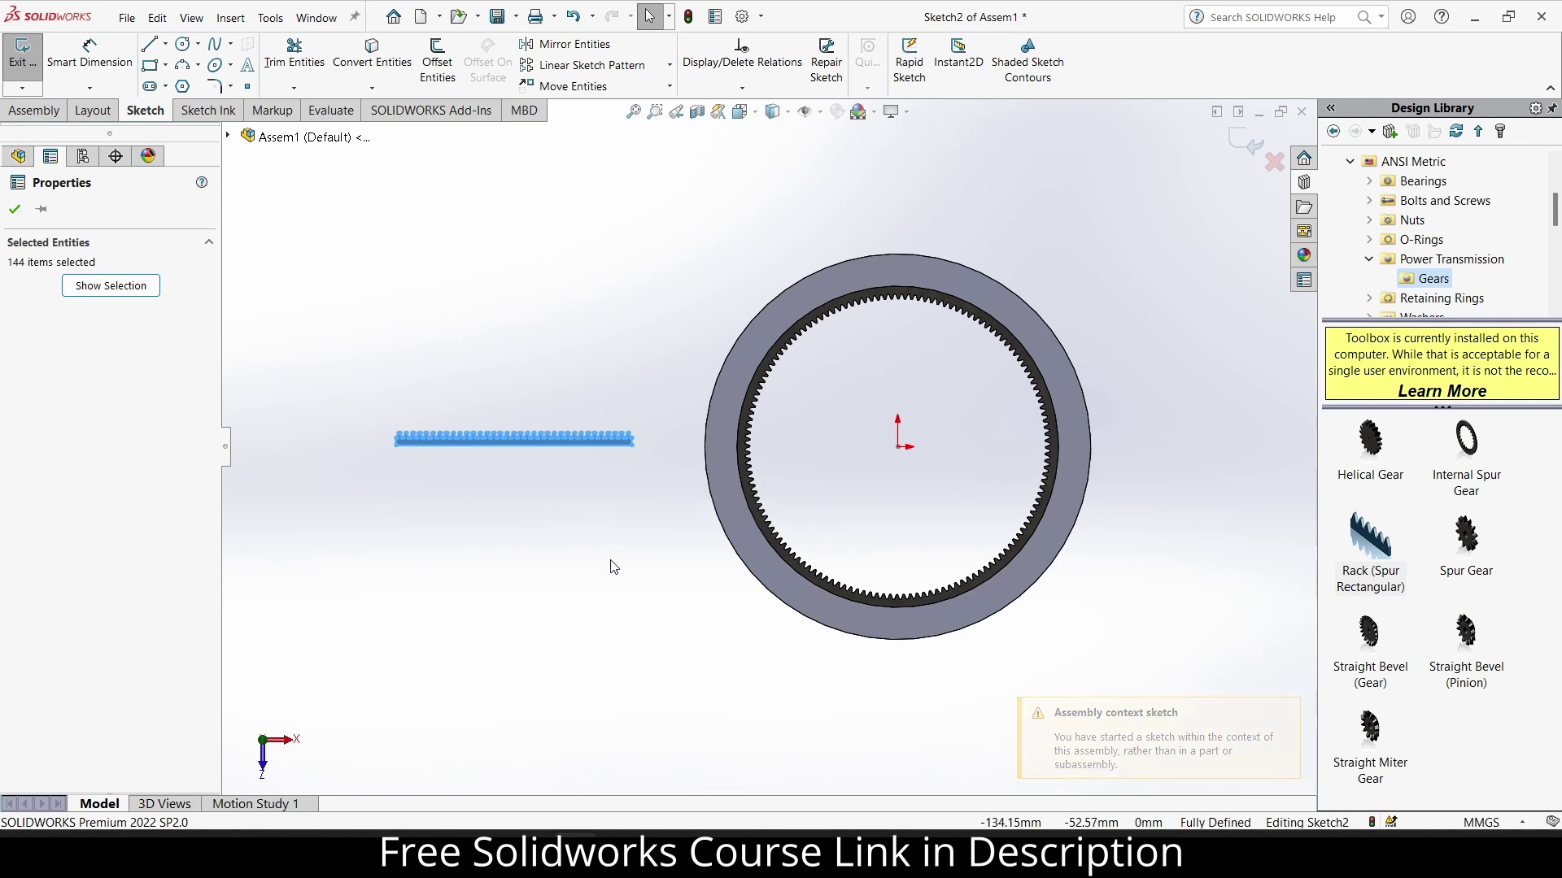
{"action": "key", "text": "ctrl+c"}
{"action": "left_click", "coordinate": [827, 438]}
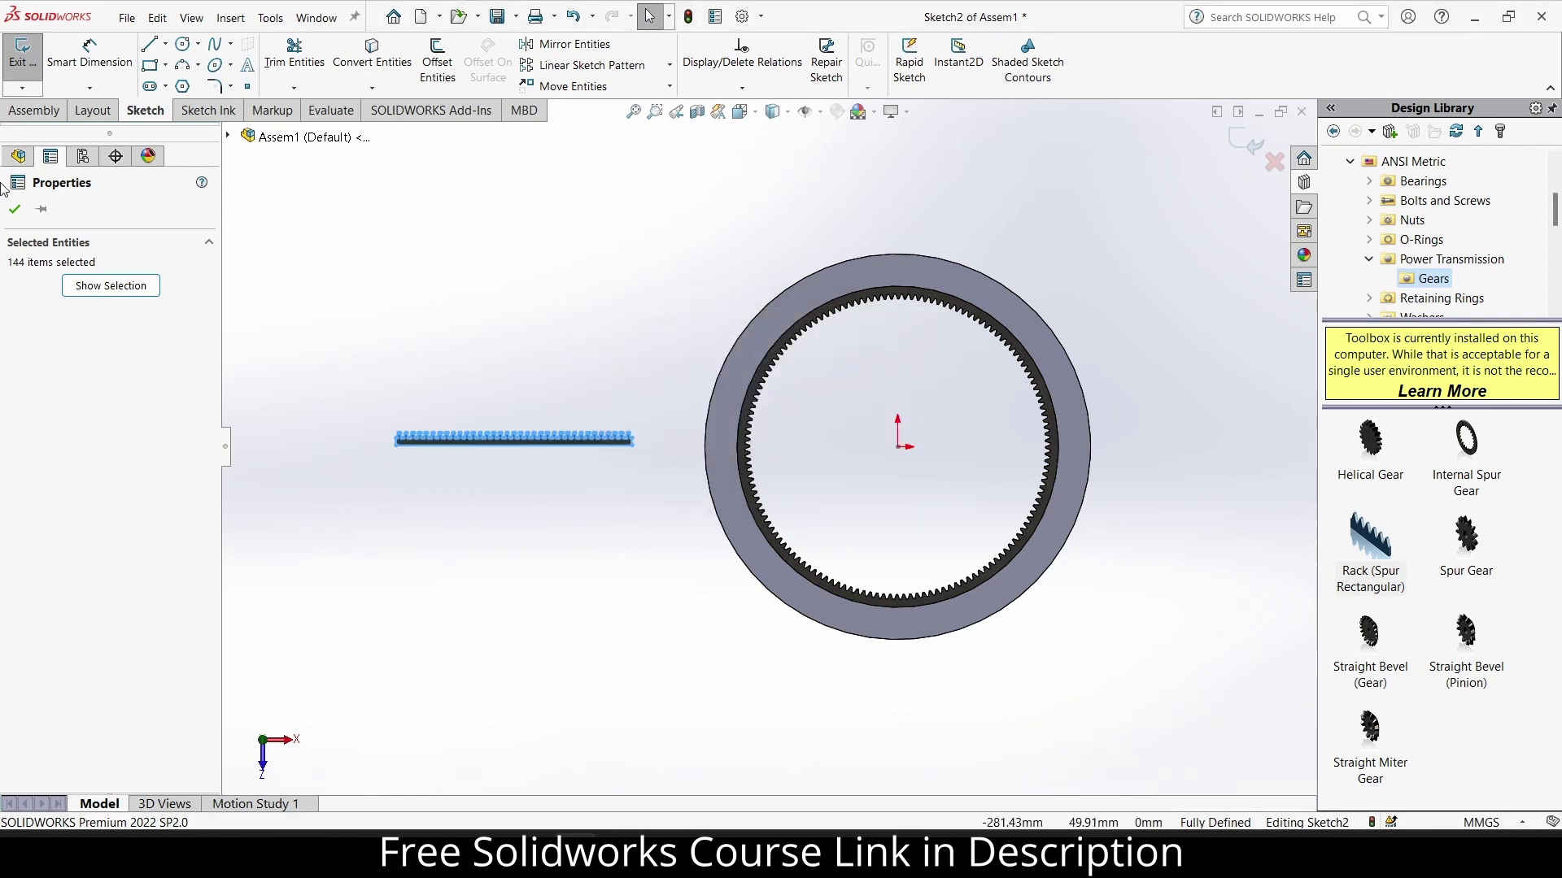
{"action": "key", "text": "Escape"}
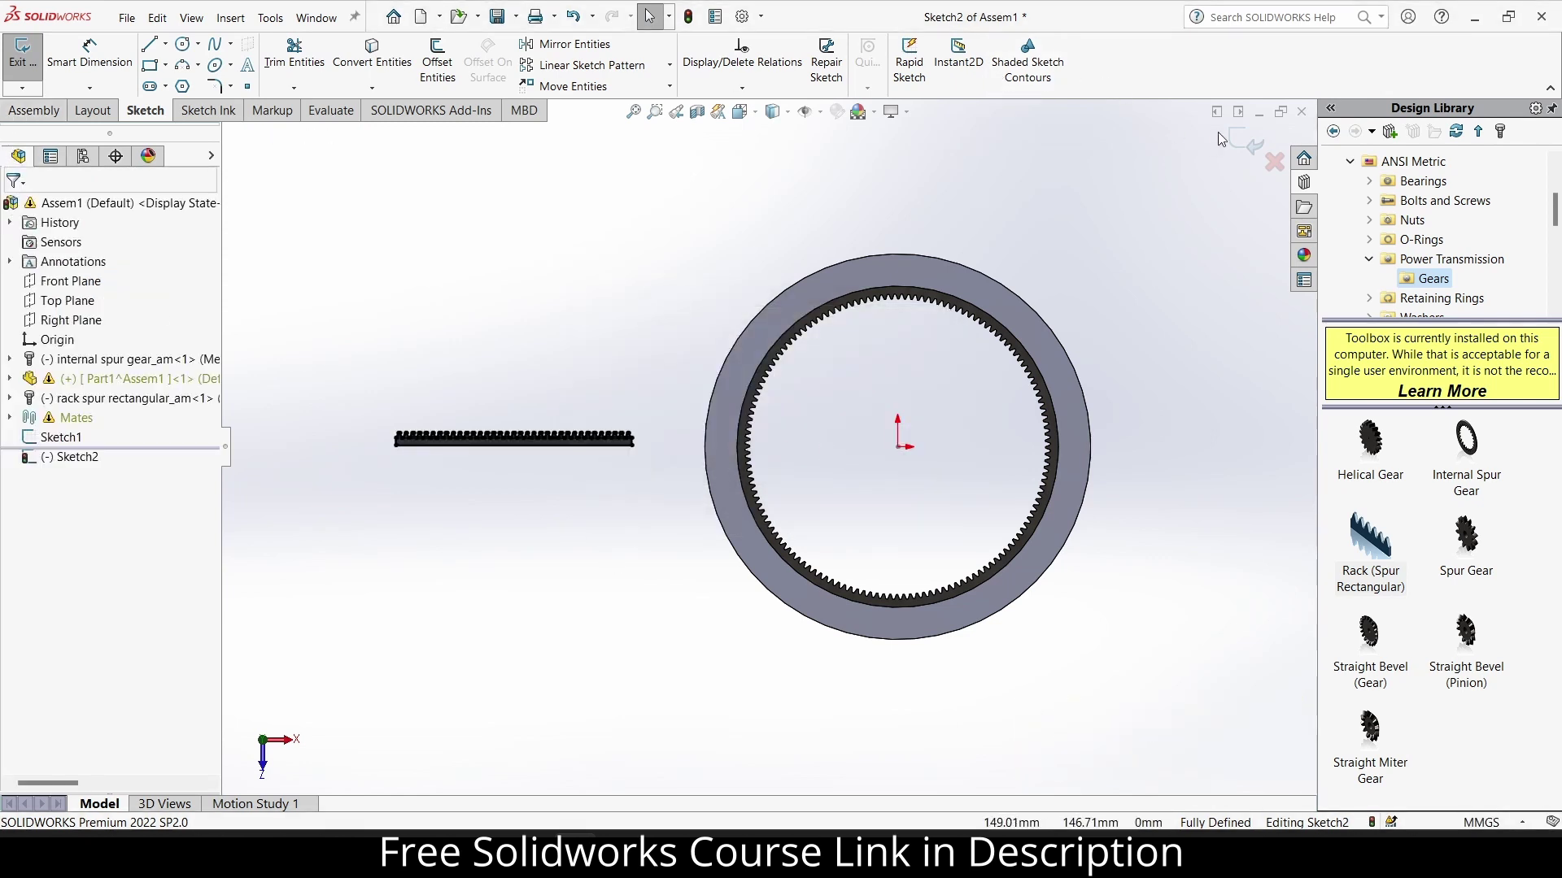
{"action": "left_click", "coordinate": [22, 50]}
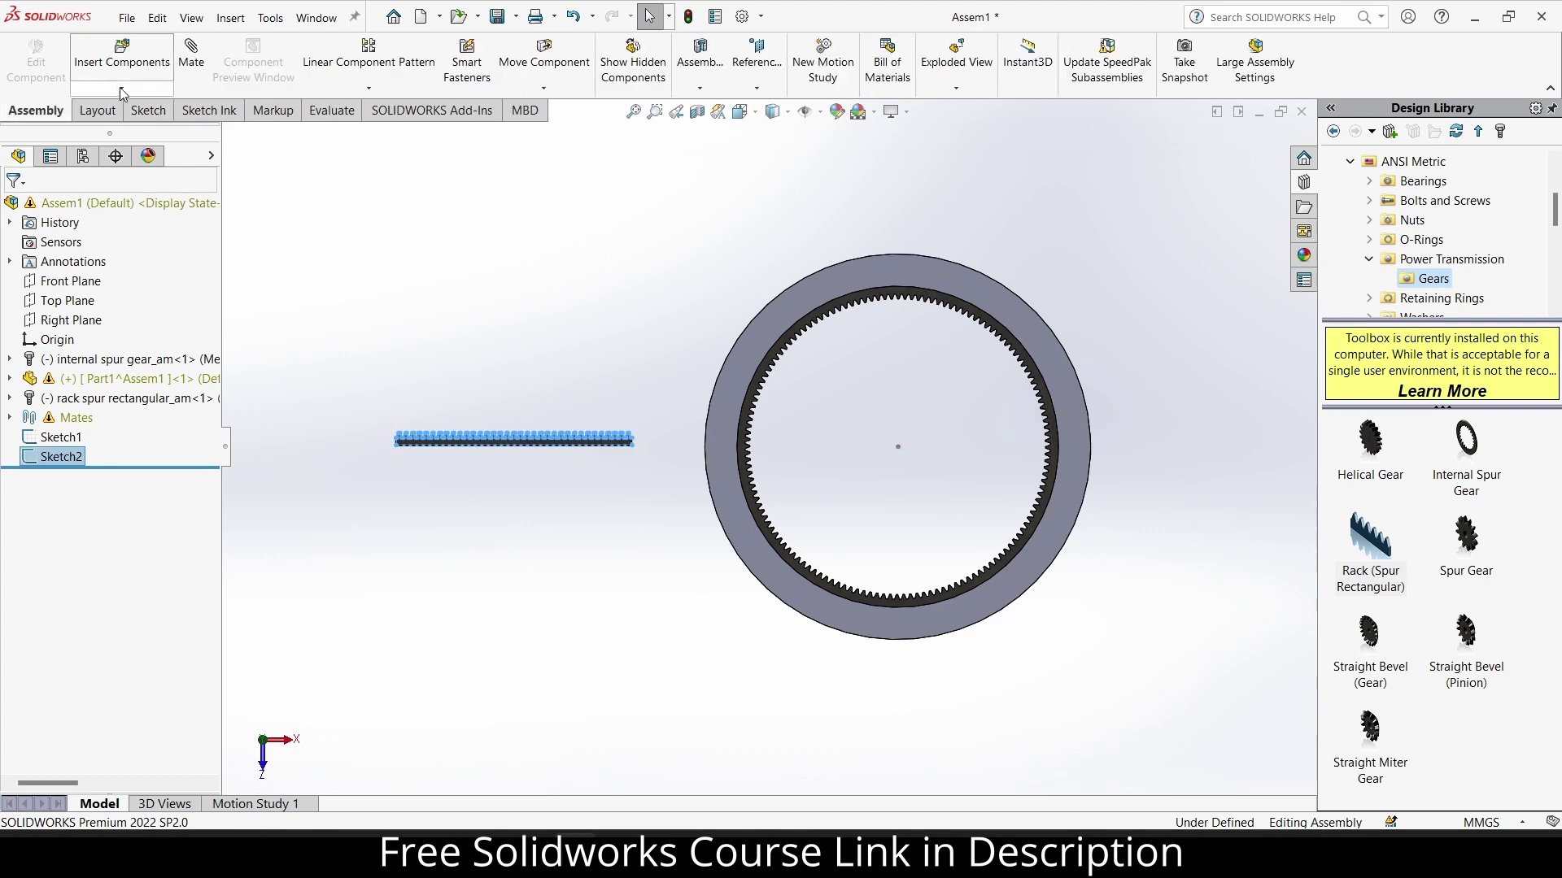
Insert a new in-context part placed on the Top Plane, dismissing the mate error report.
{"action": "left_click", "coordinate": [122, 88]}
{"action": "left_click", "coordinate": [124, 128]}
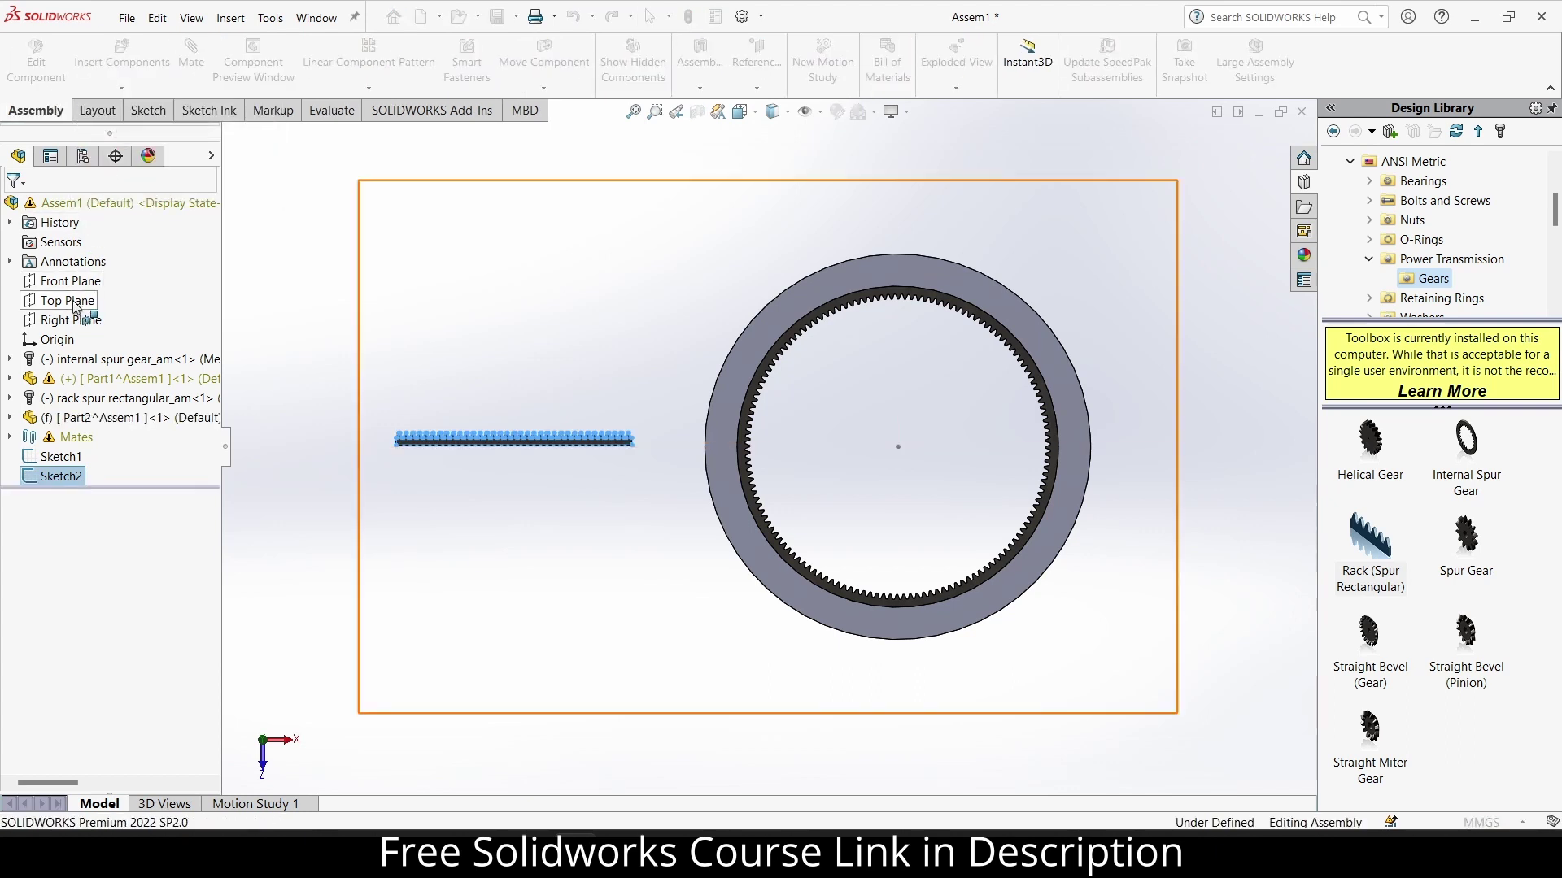
{"action": "left_click", "coordinate": [71, 302]}
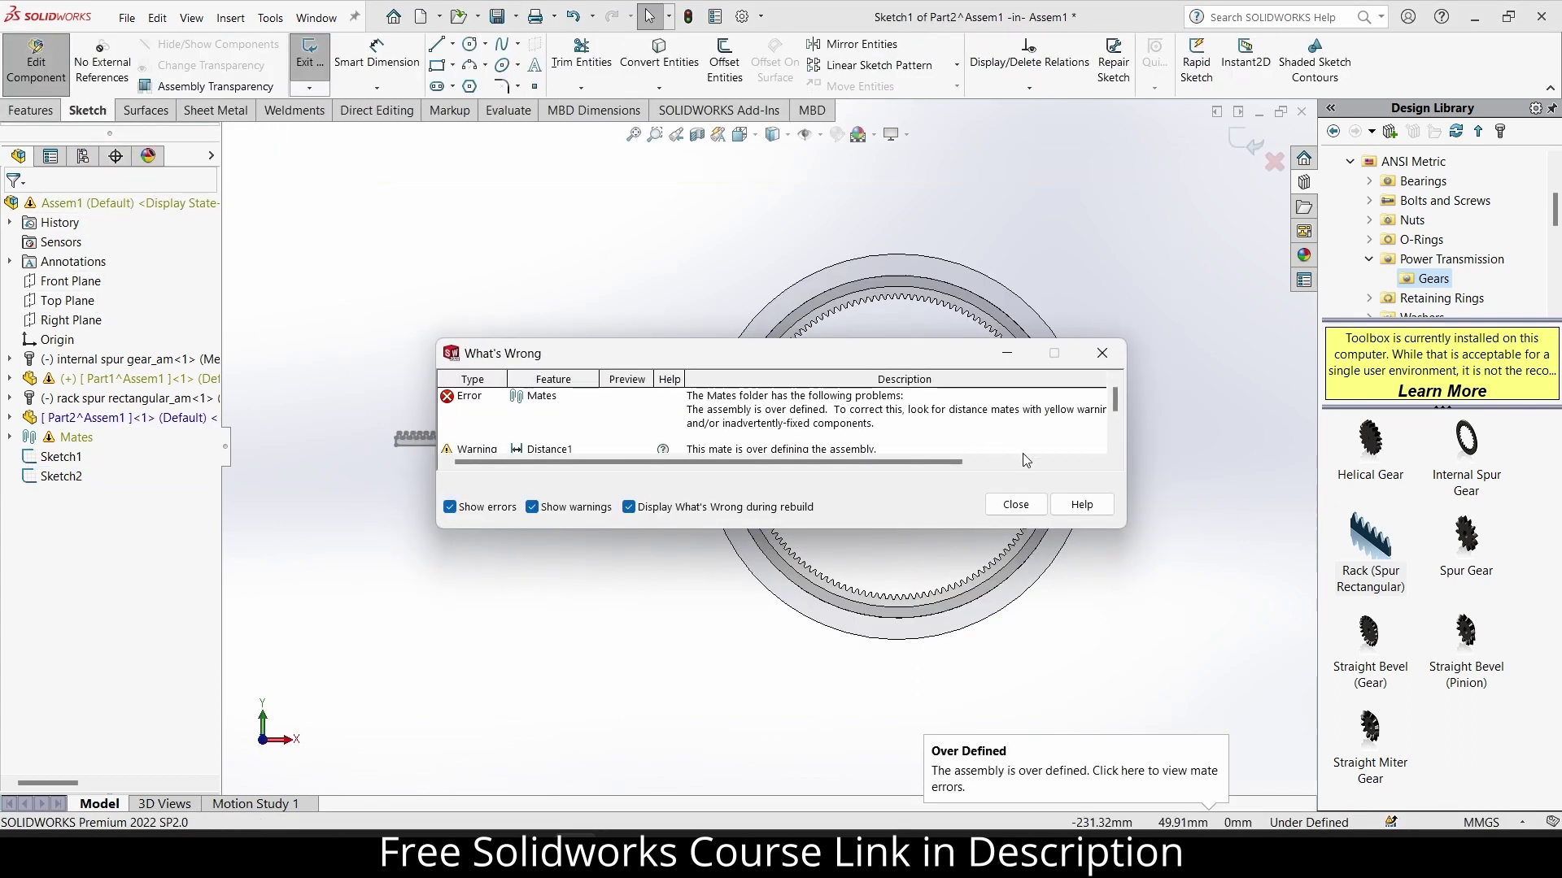
{"action": "left_click", "coordinate": [1014, 507]}
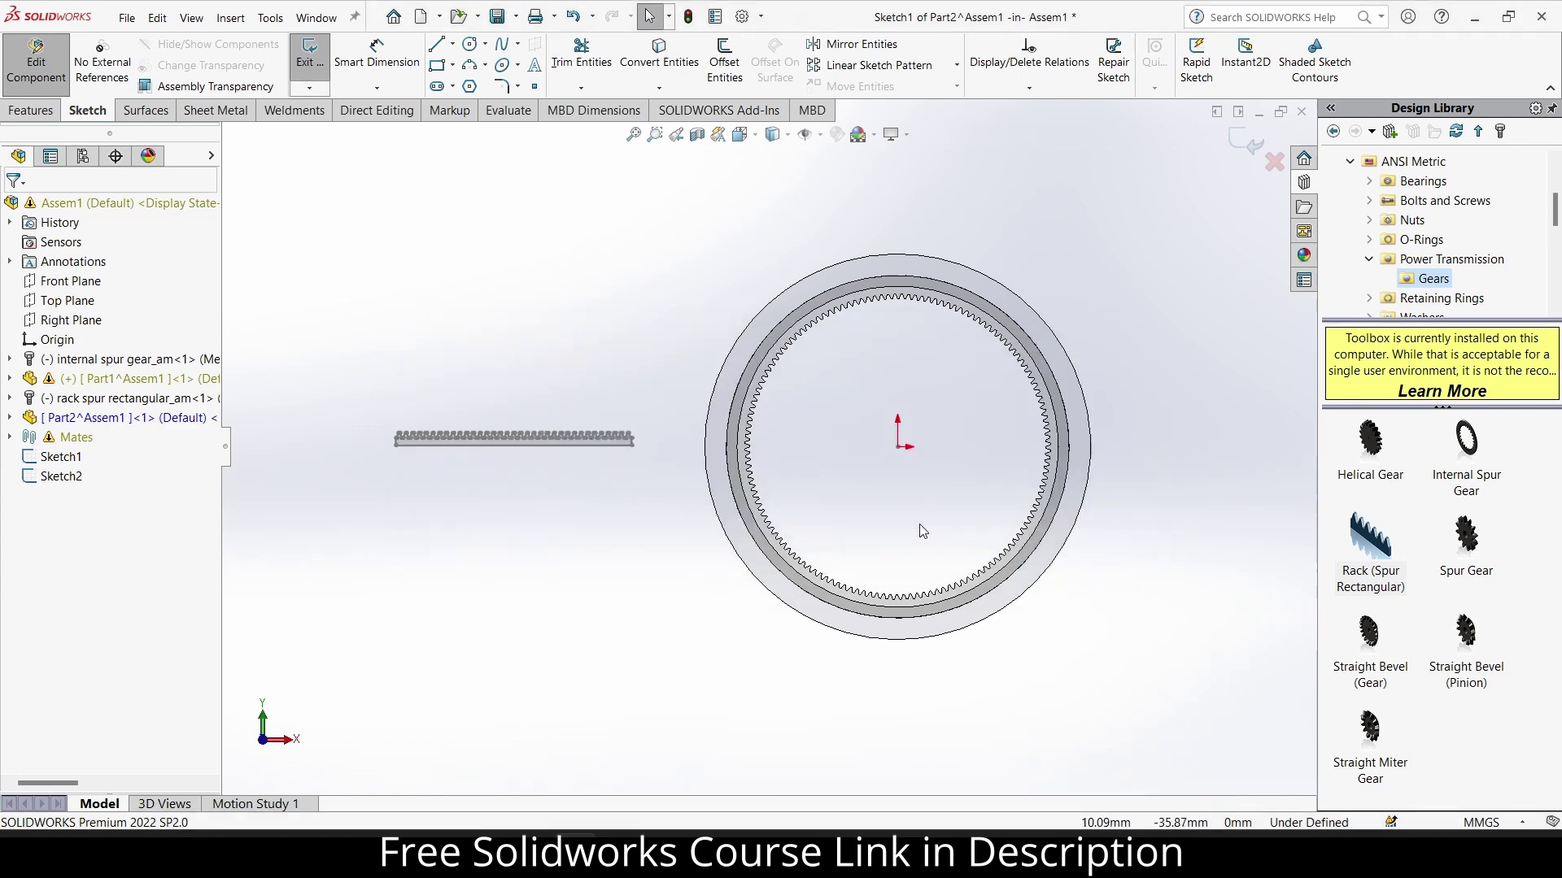
Extrude the pasted rack profile 5 mm and finish editing the new part.
{"action": "left_click", "coordinate": [30, 111]}
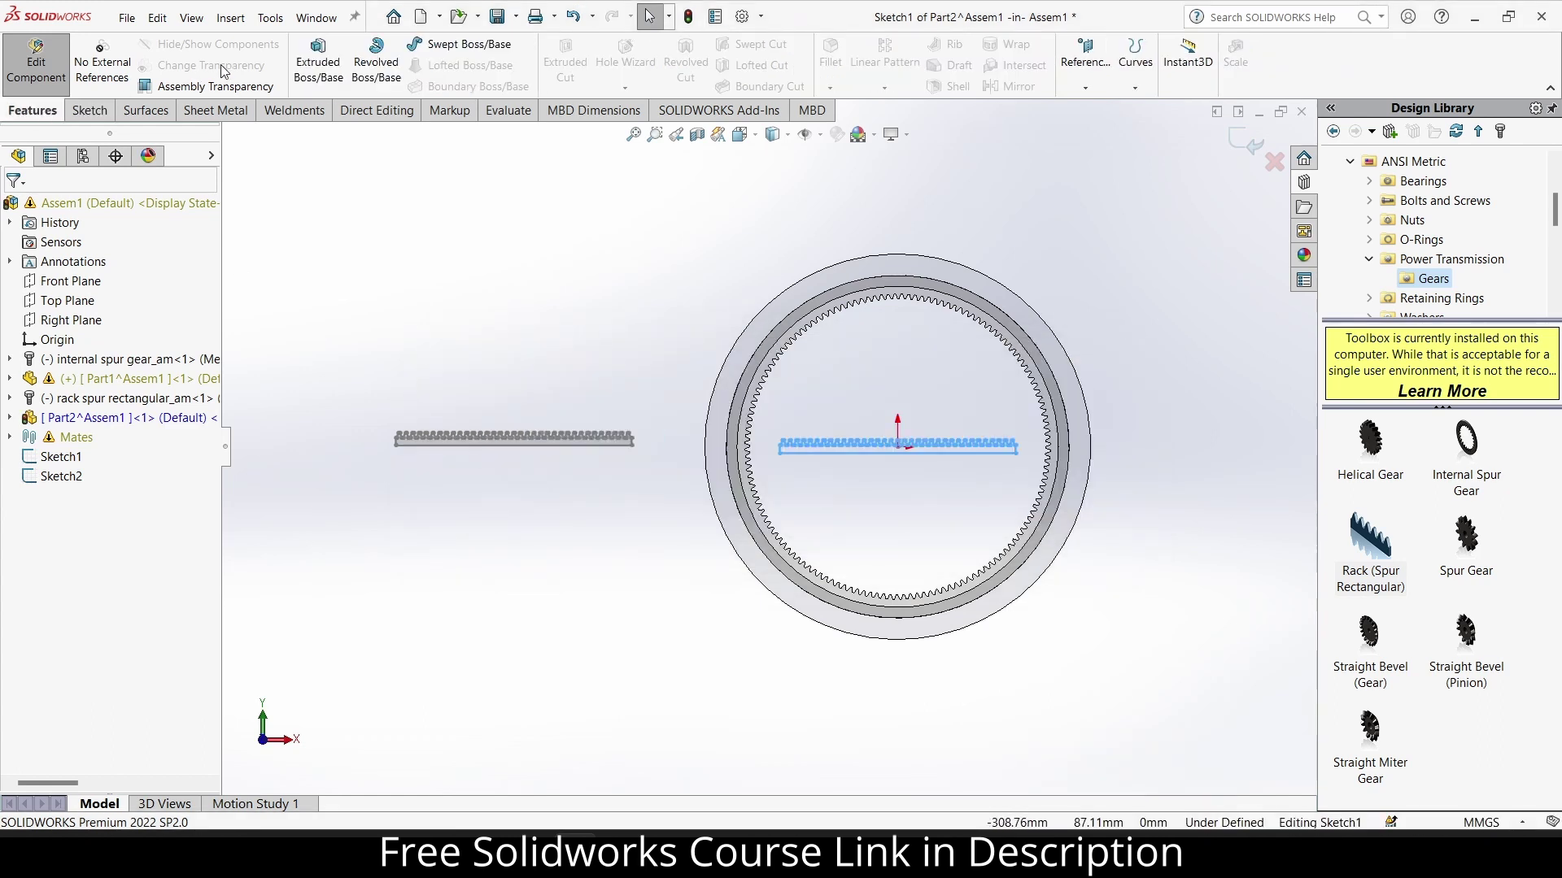
{"action": "left_click", "coordinate": [318, 58]}
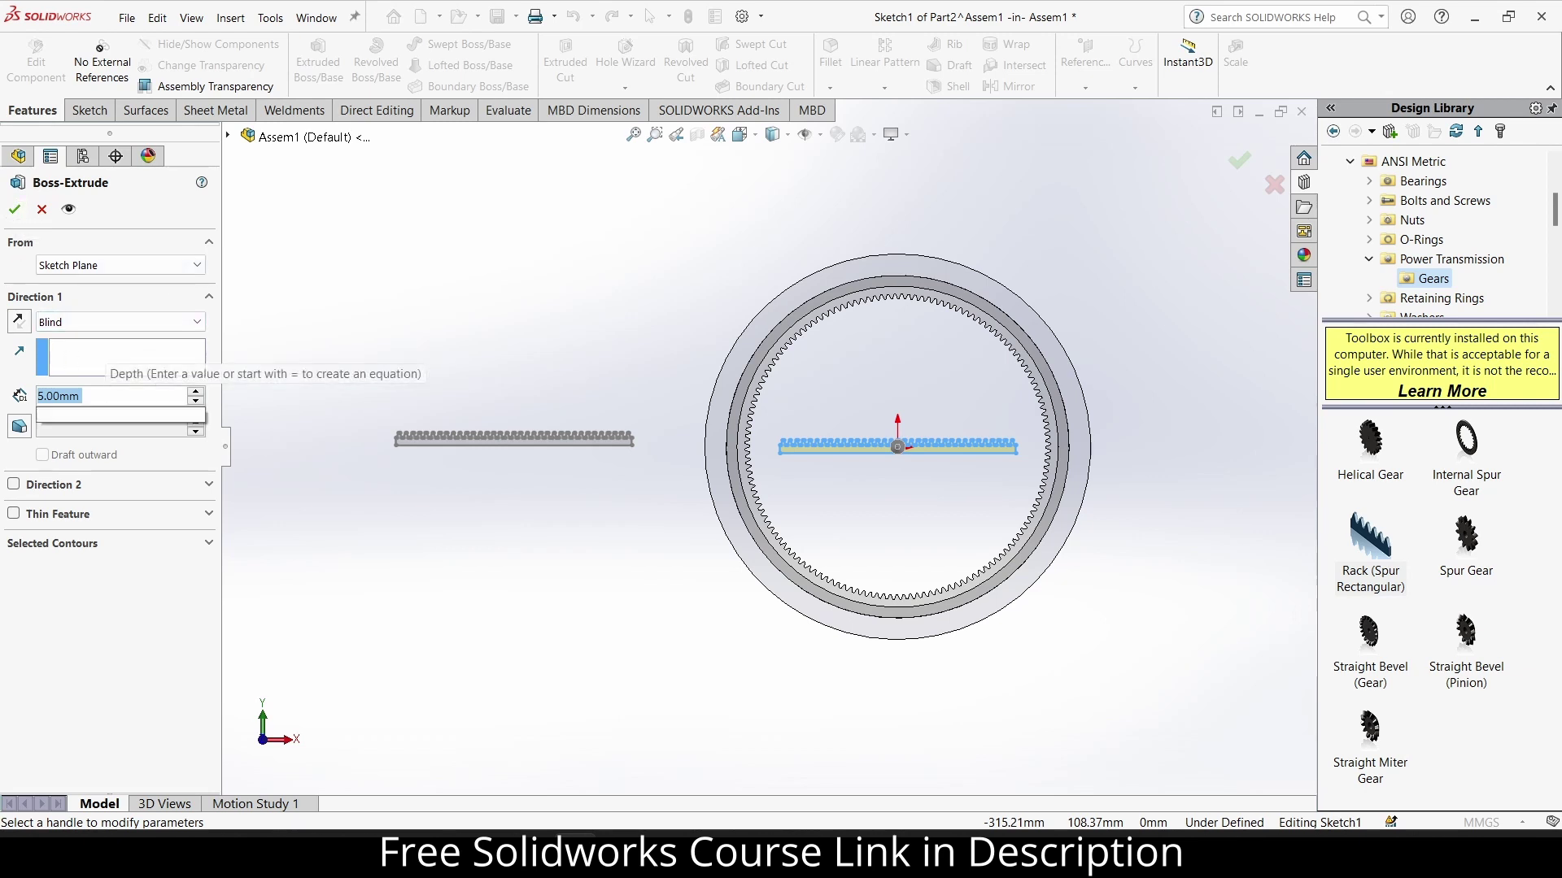
{"action": "key", "text": "Return"}
{"action": "middle_click_drag", "start_coordinate": [719, 387], "coordinate": [768, 277]}
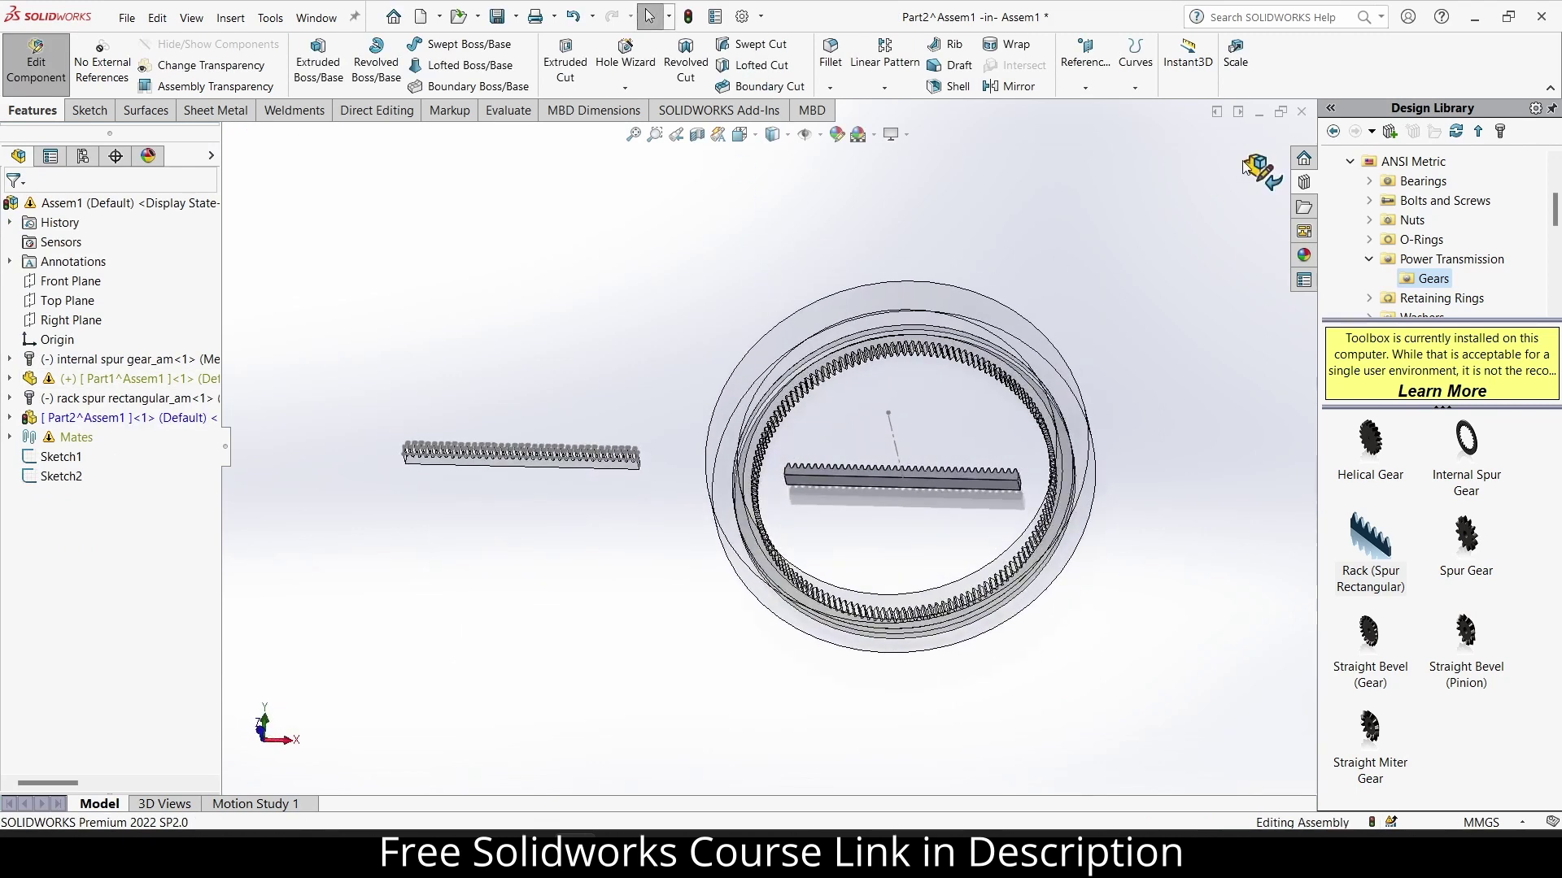
{"action": "left_click", "coordinate": [1252, 169]}
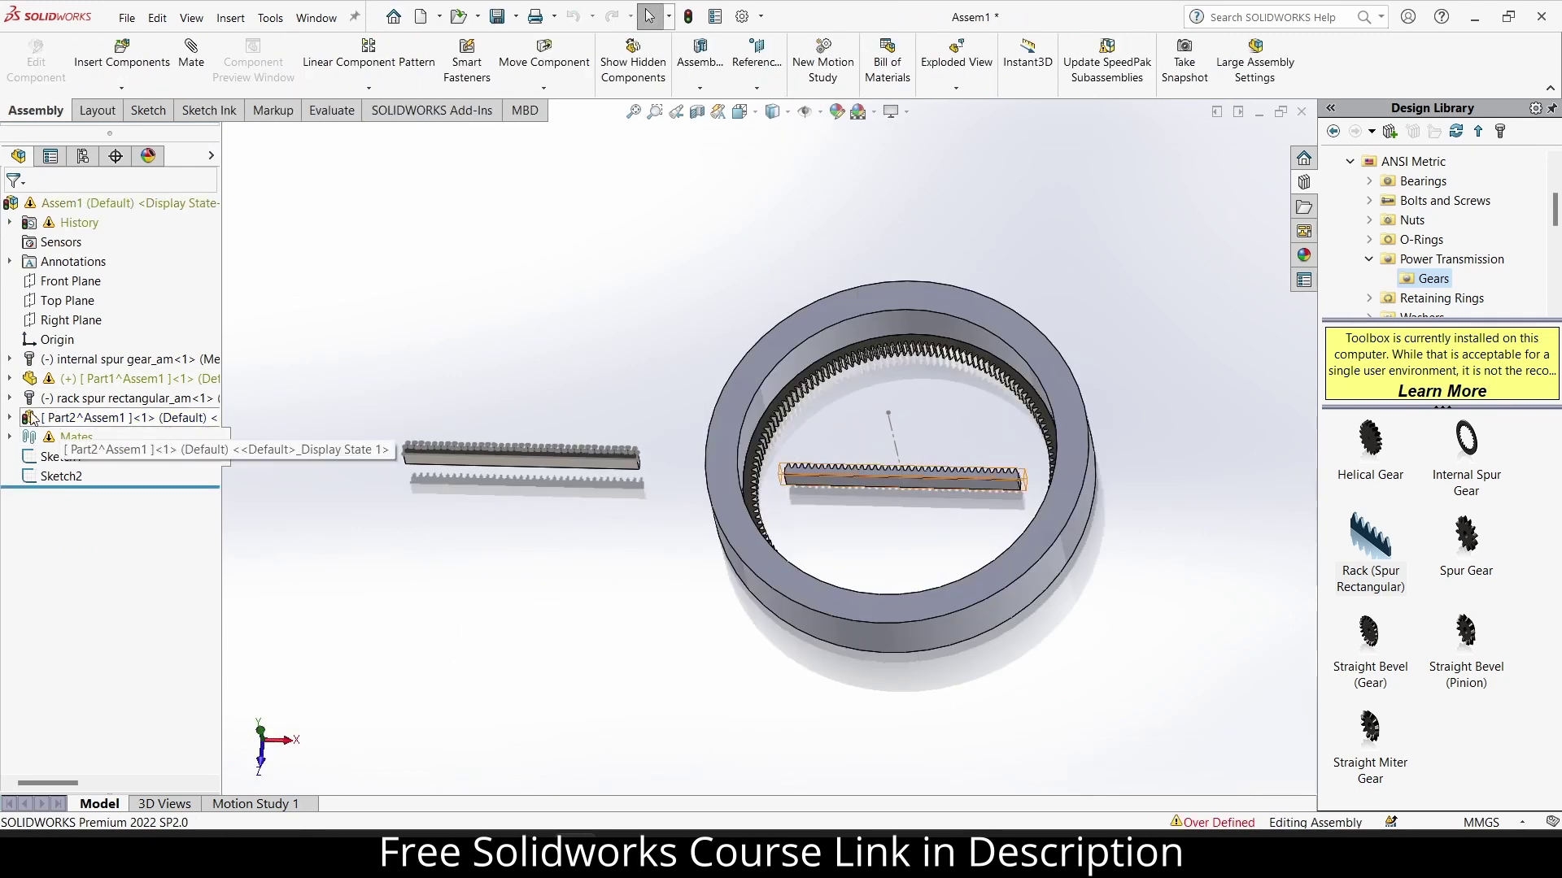
Delete Sketch2 from the assembly and dismiss the mate error report.
{"action": "scroll", "coordinate": [548, 475], "scroll_direction": "down", "scroll_amount": 3}
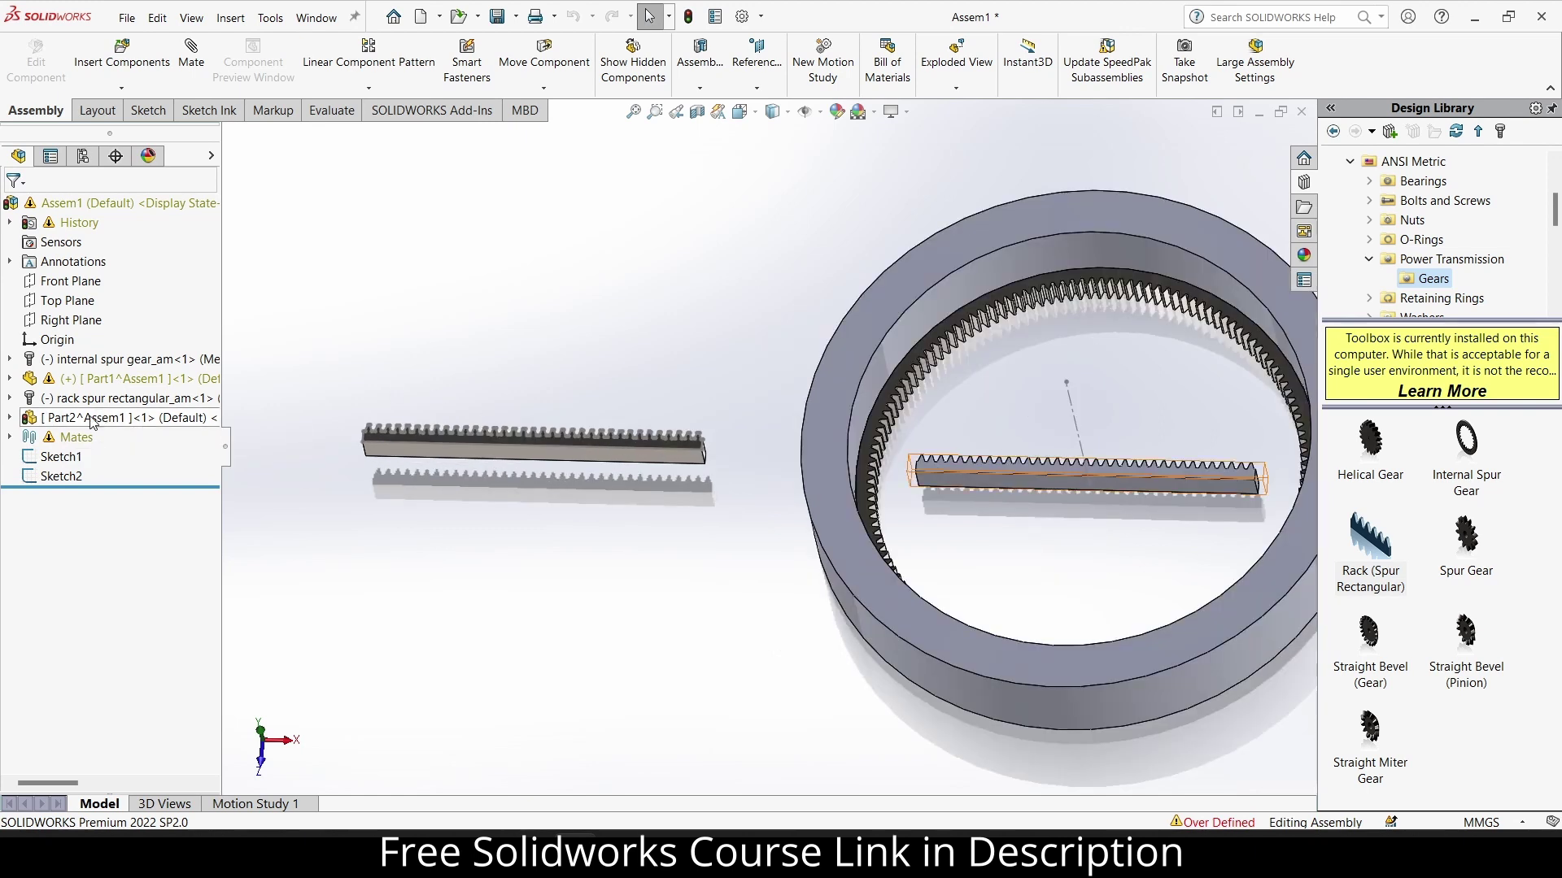
{"action": "right_click", "coordinate": [53, 477]}
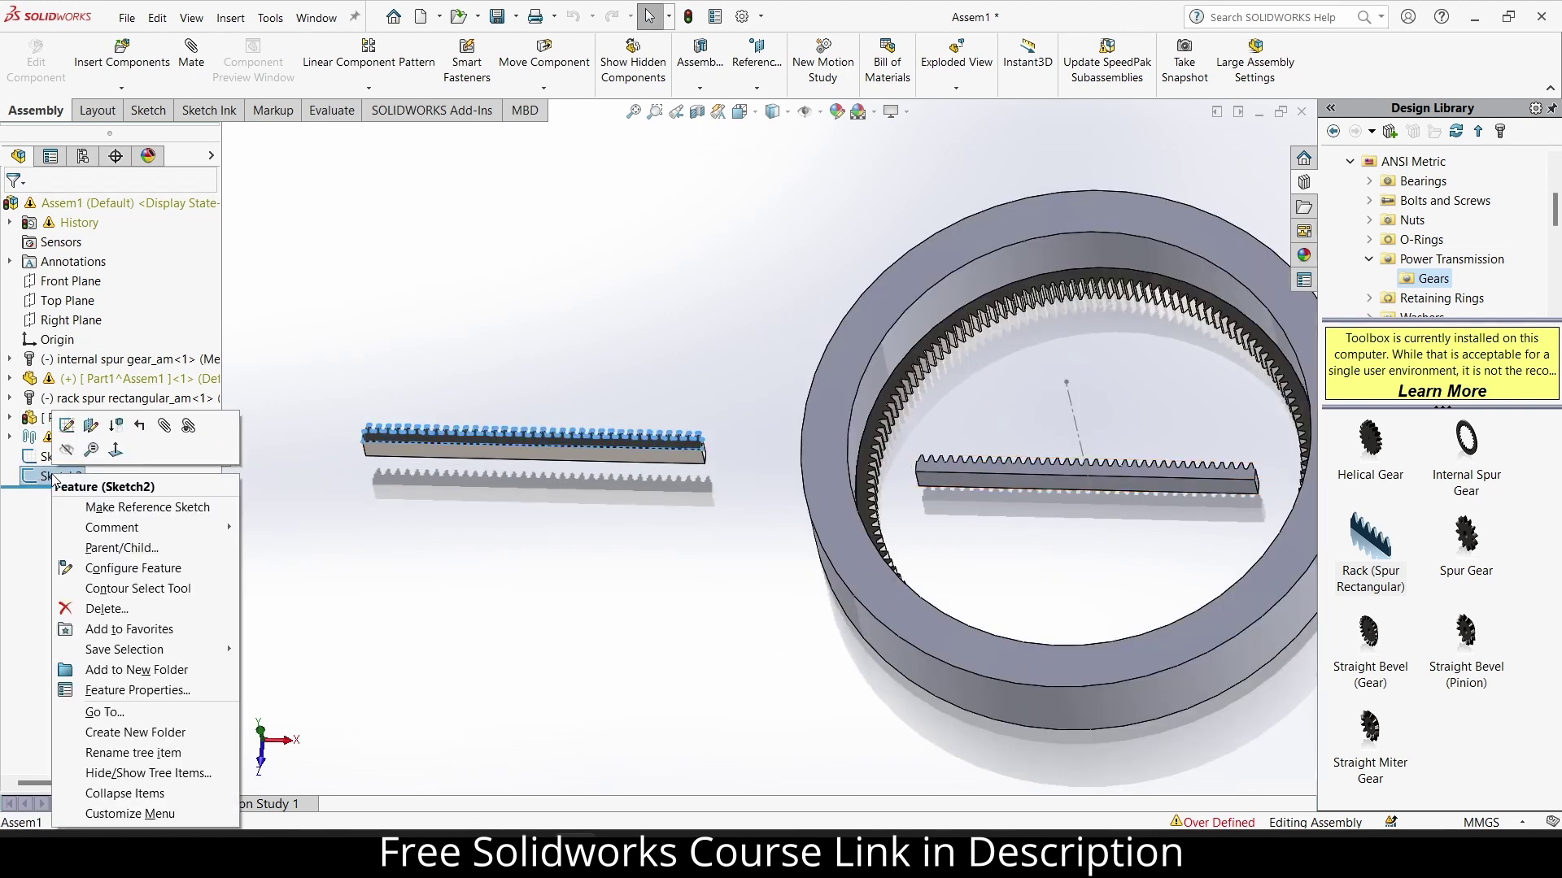
{"action": "left_click", "coordinate": [147, 613]}
{"action": "left_click", "coordinate": [898, 324]}
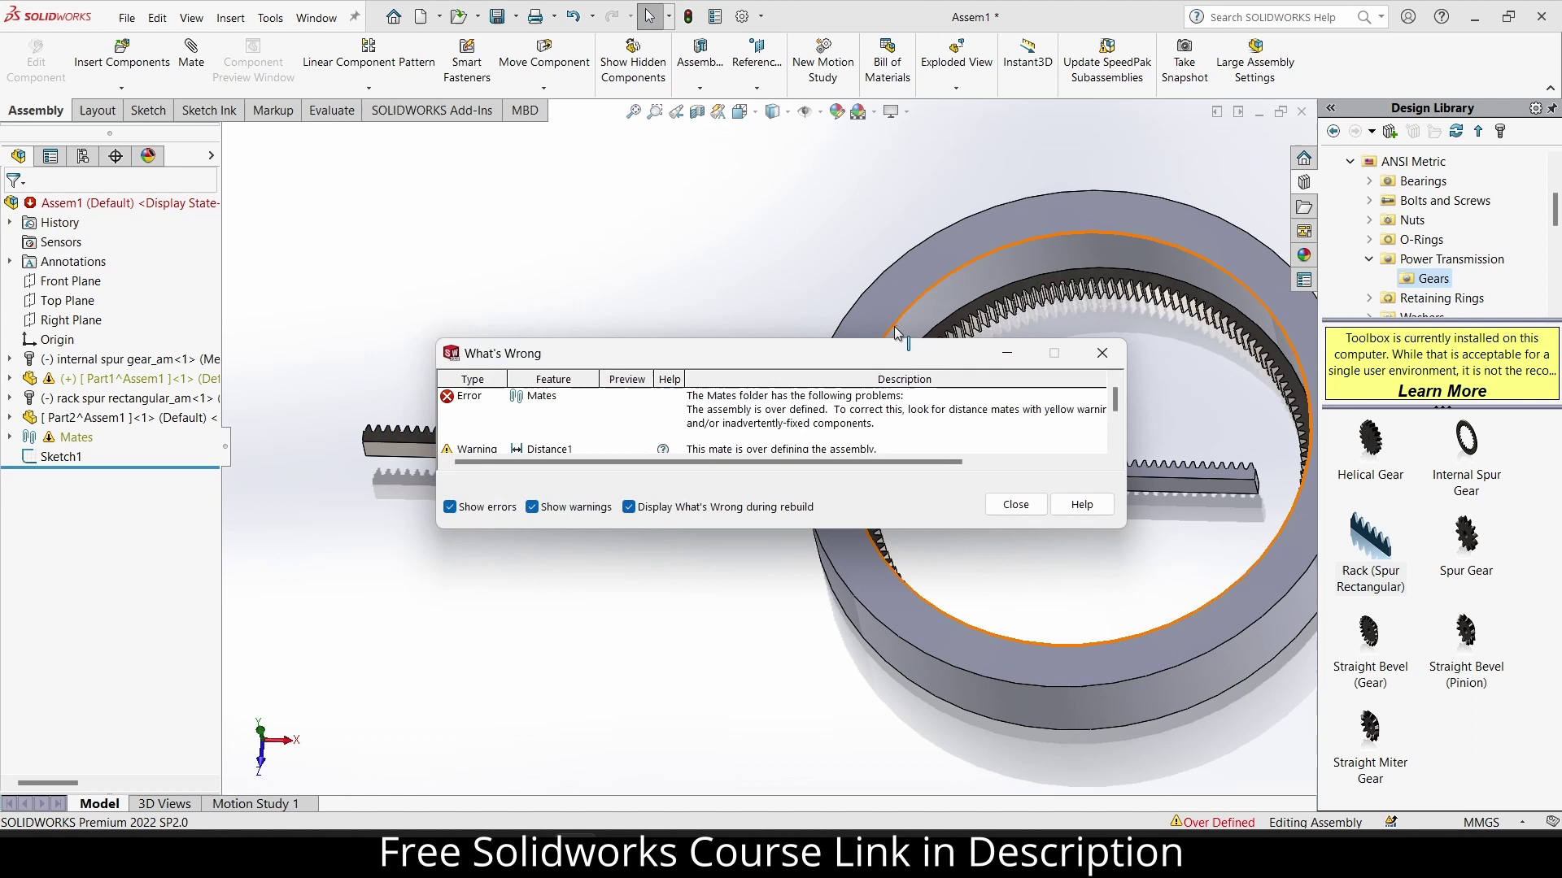
{"action": "left_click", "coordinate": [1014, 503]}
Select the original Toolbox rack component and open its options without changing anything.
{"action": "left_click", "coordinate": [538, 450]}
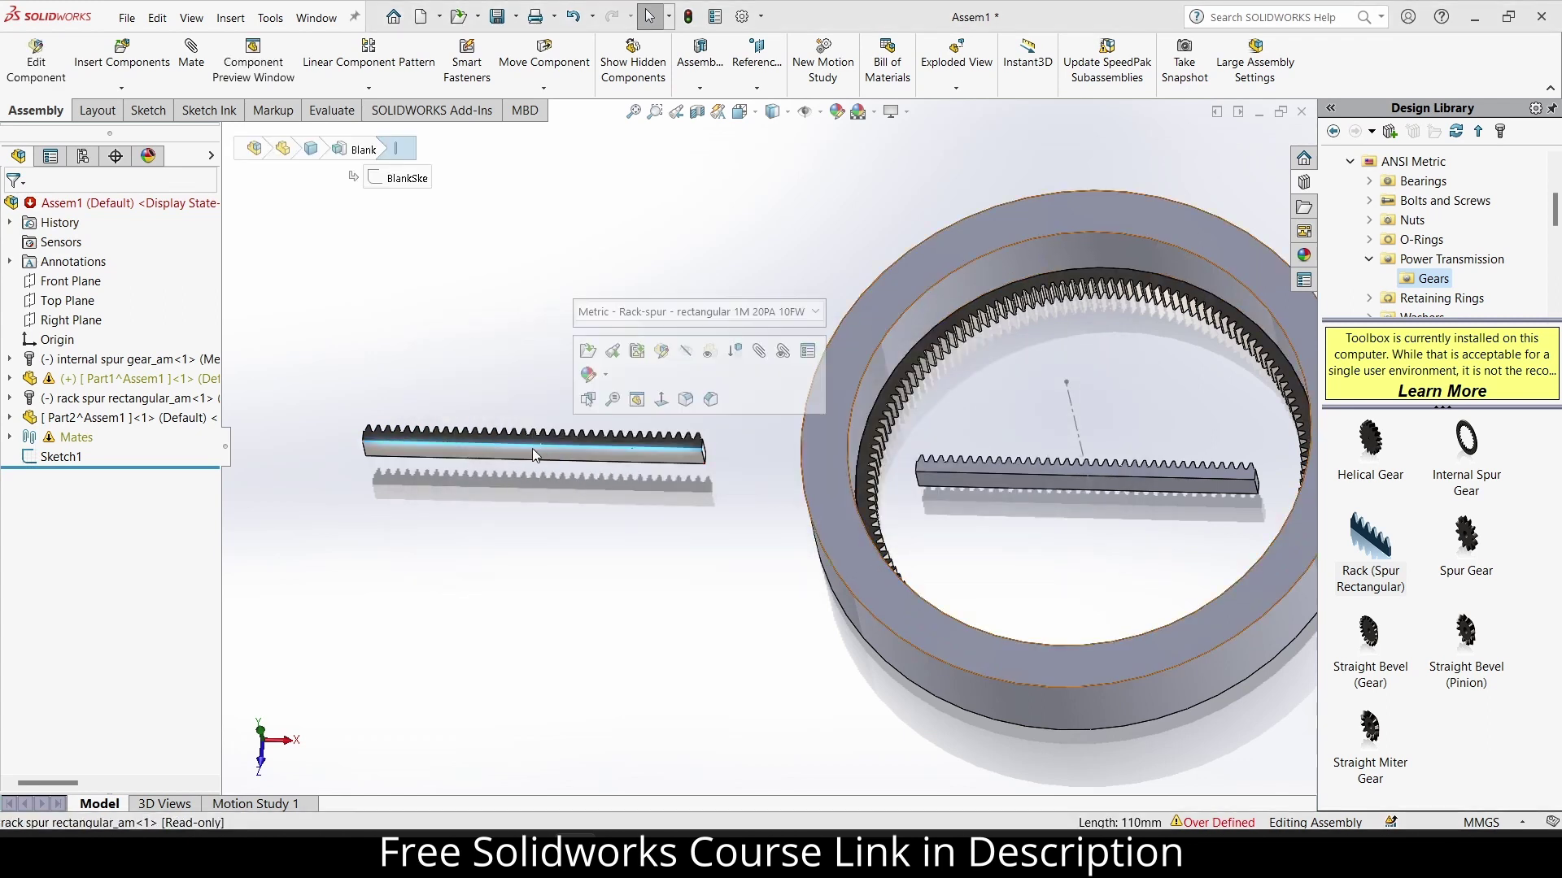
{"action": "left_click", "coordinate": [112, 399]}
{"action": "right_click", "coordinate": [112, 399]}
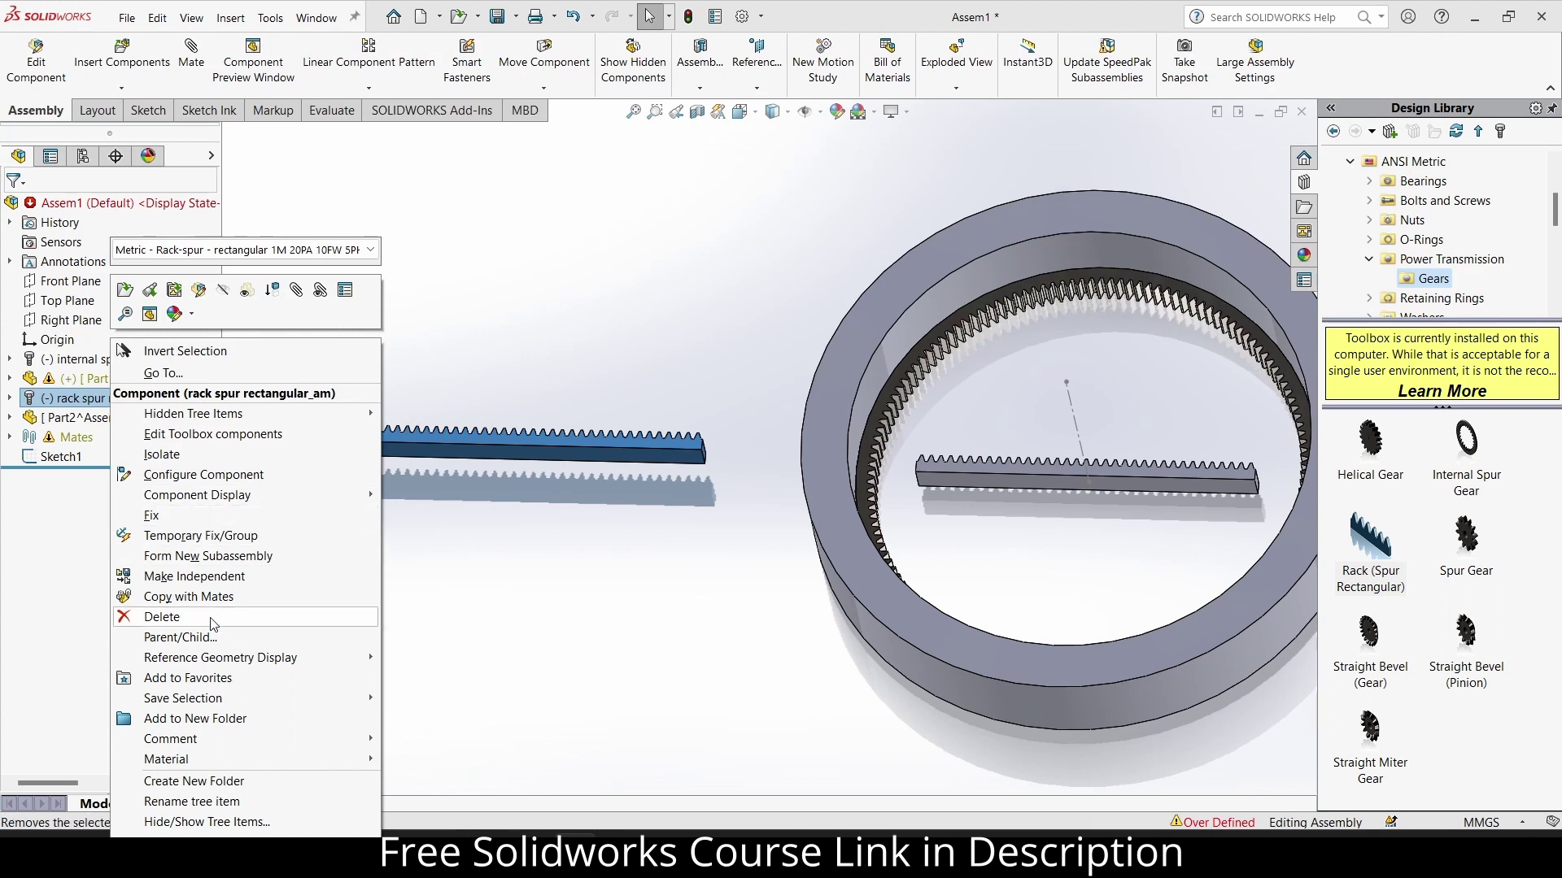
{"action": "left_click", "coordinate": [558, 327]}
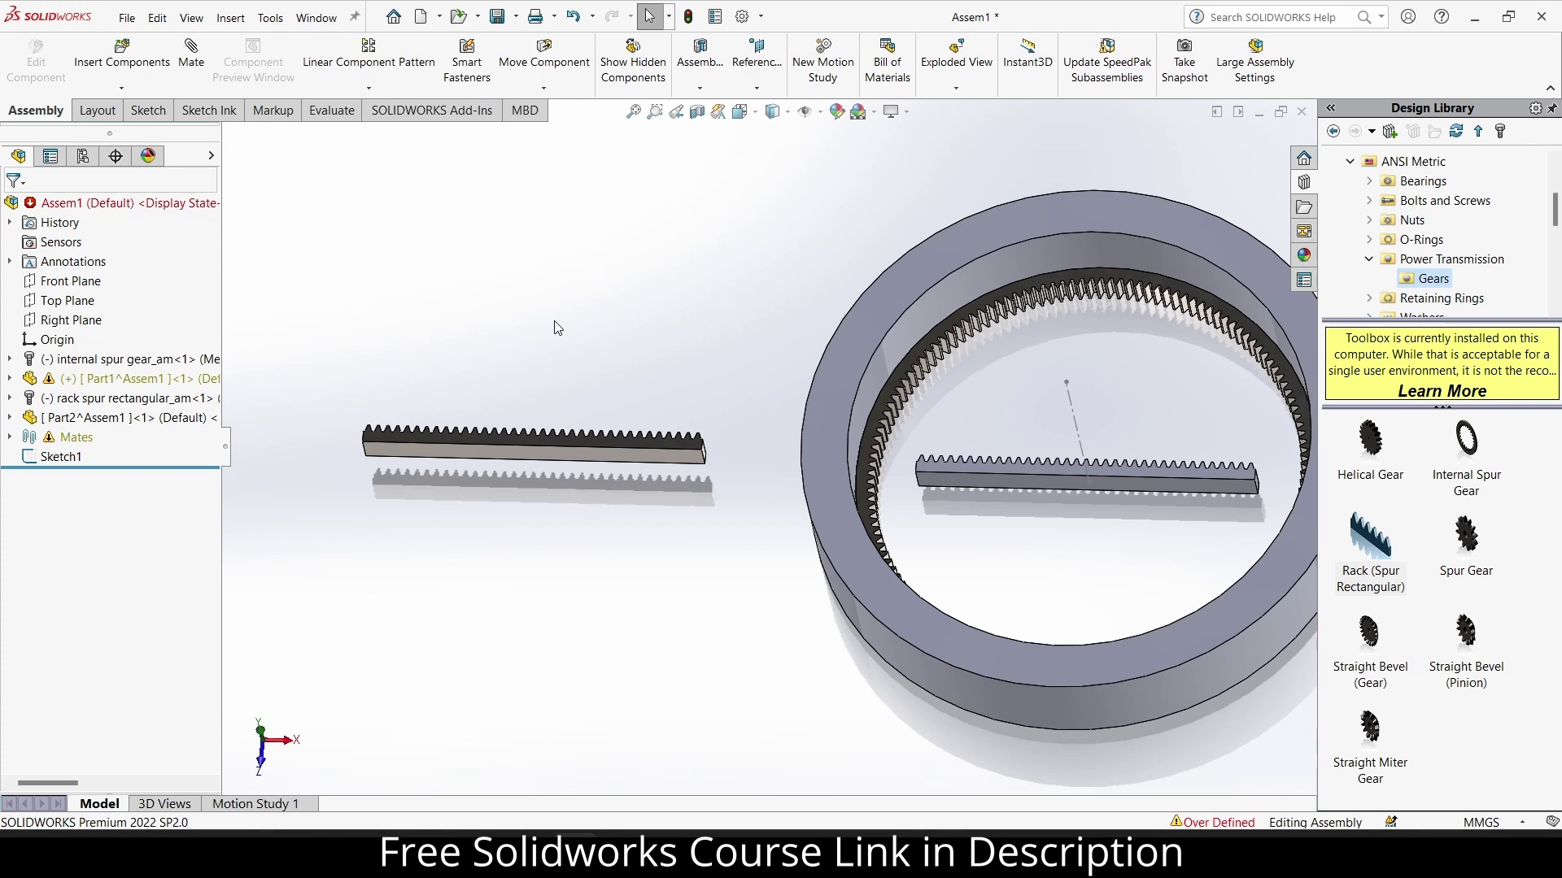
{"action": "scroll", "coordinate": [789, 504], "scroll_direction": "down", "scroll_amount": 2}
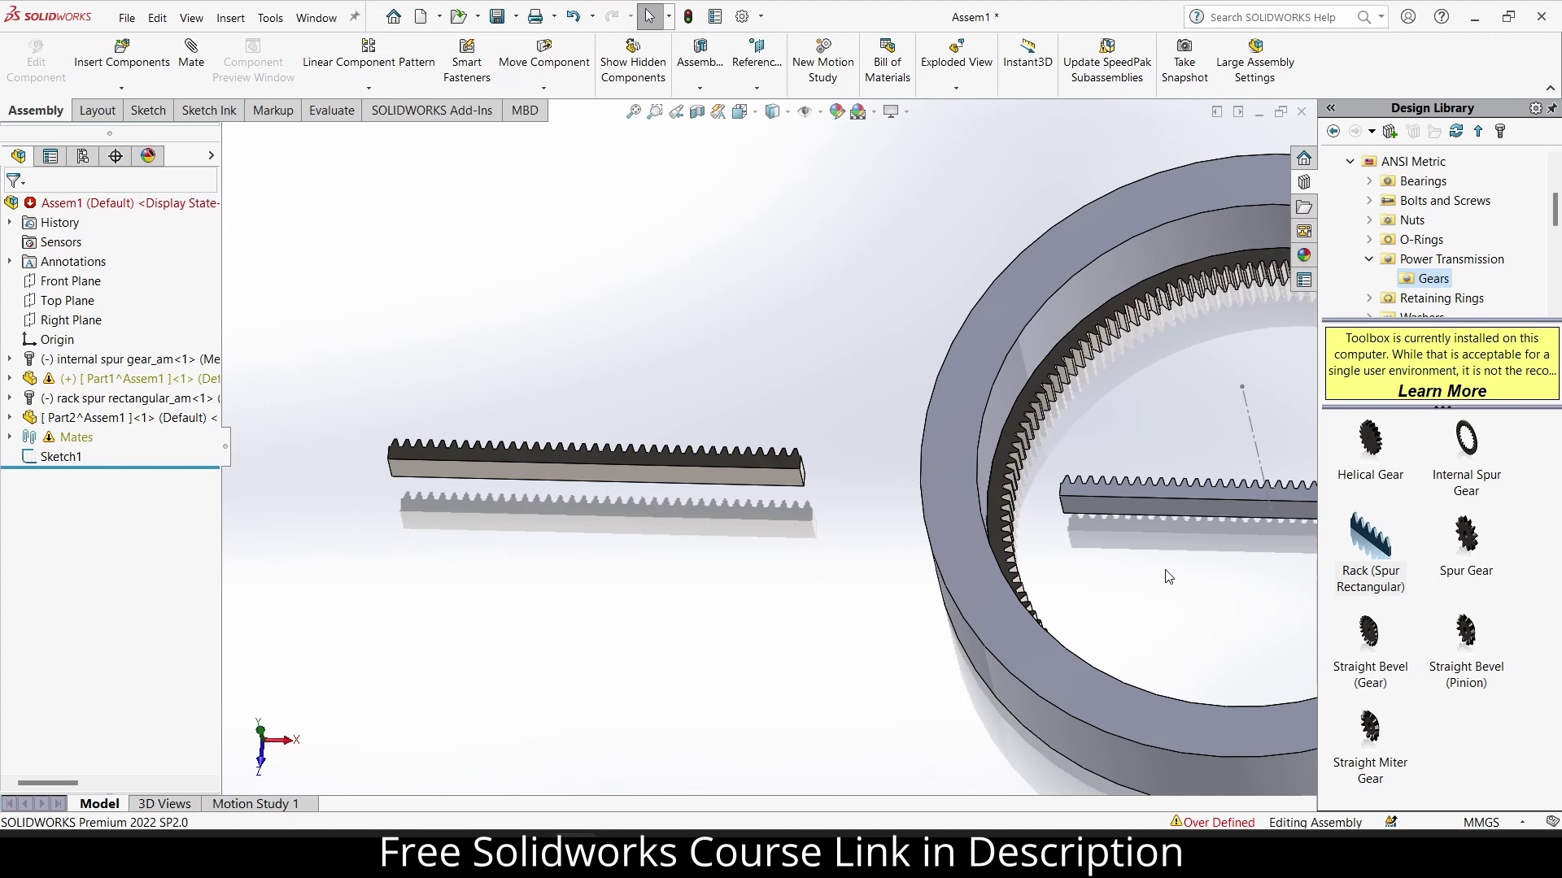
{"action": "scroll", "coordinate": [963, 447], "scroll_direction": "up", "scroll_amount": 4}
{"action": "scroll", "coordinate": [1080, 488], "scroll_direction": "down", "scroll_amount": 4}
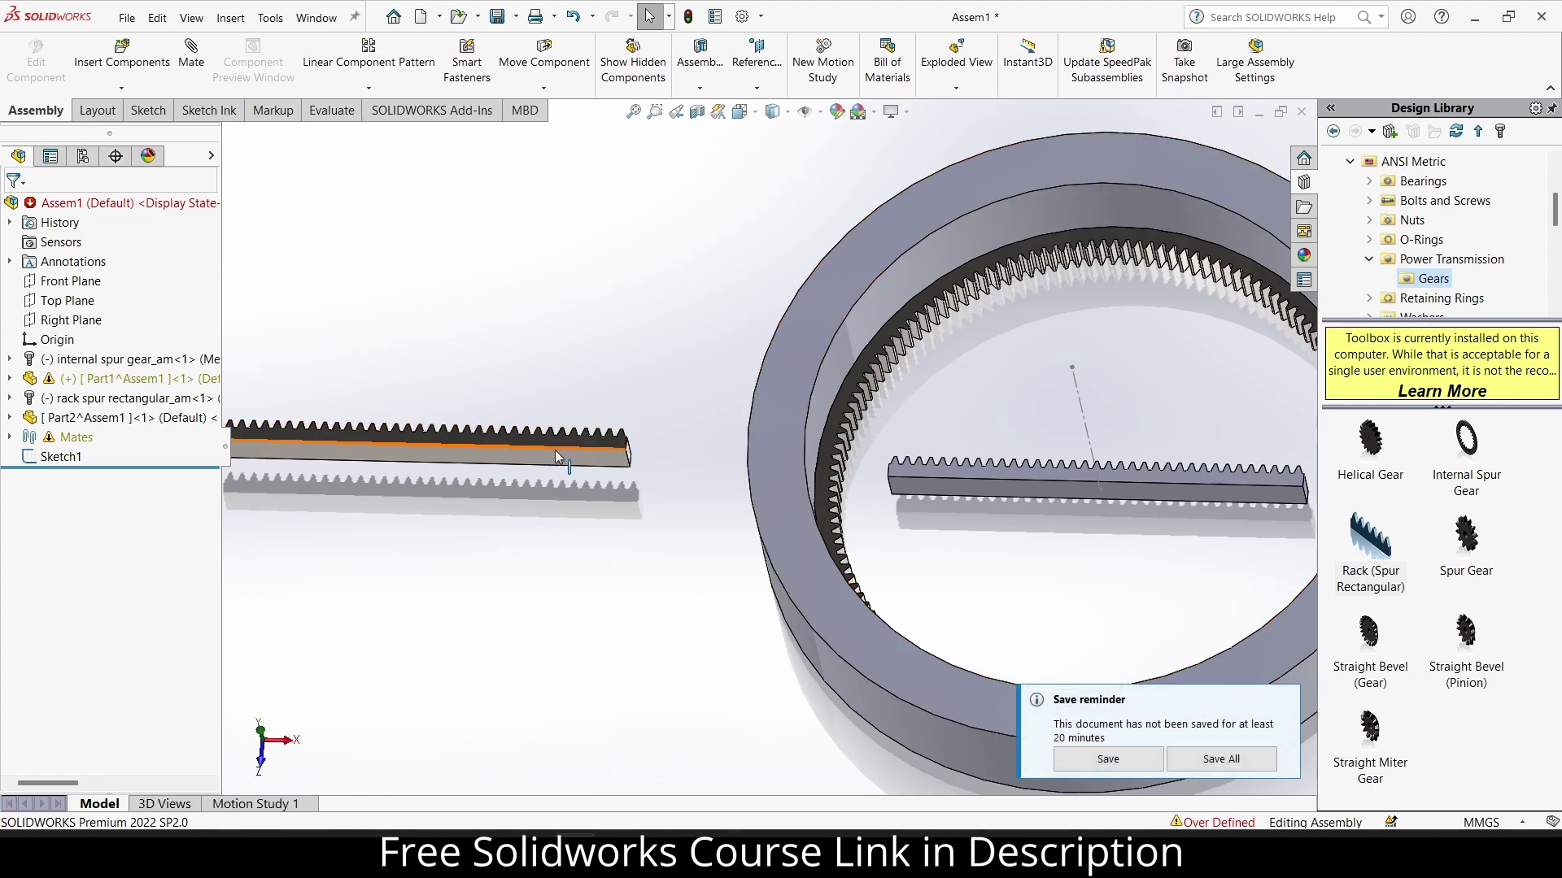
{"action": "scroll", "coordinate": [576, 515], "scroll_direction": "up", "scroll_amount": 2}
{"action": "scroll", "coordinate": [594, 426], "scroll_direction": "down", "scroll_amount": 4}
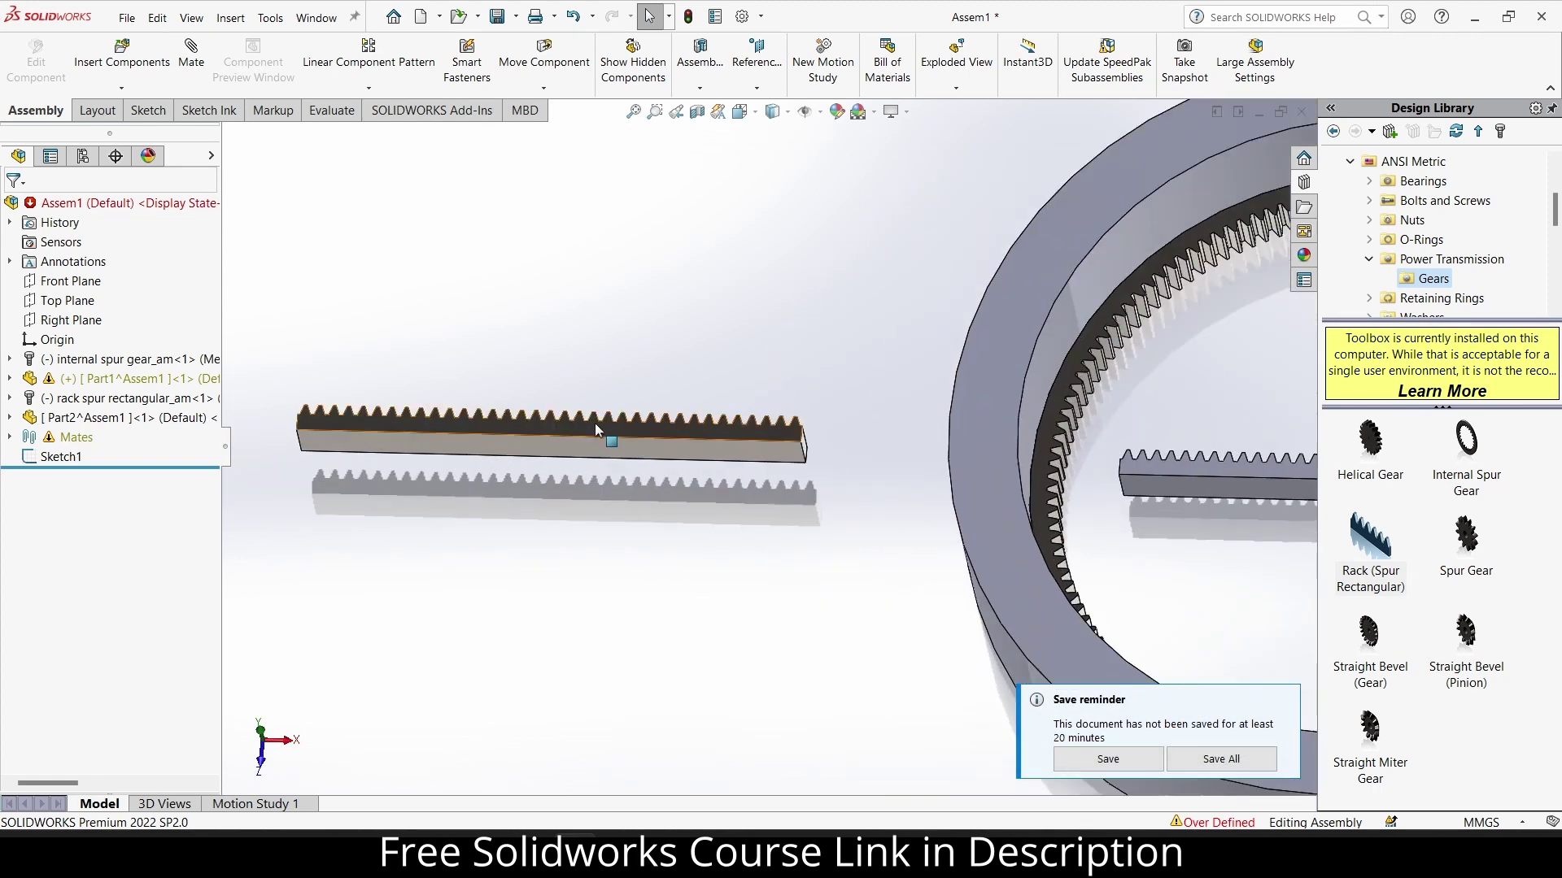
Check the rack's parent/child relations, delete the original rack, and expand the Mates folder.
{"action": "right_click", "coordinate": [600, 427]}
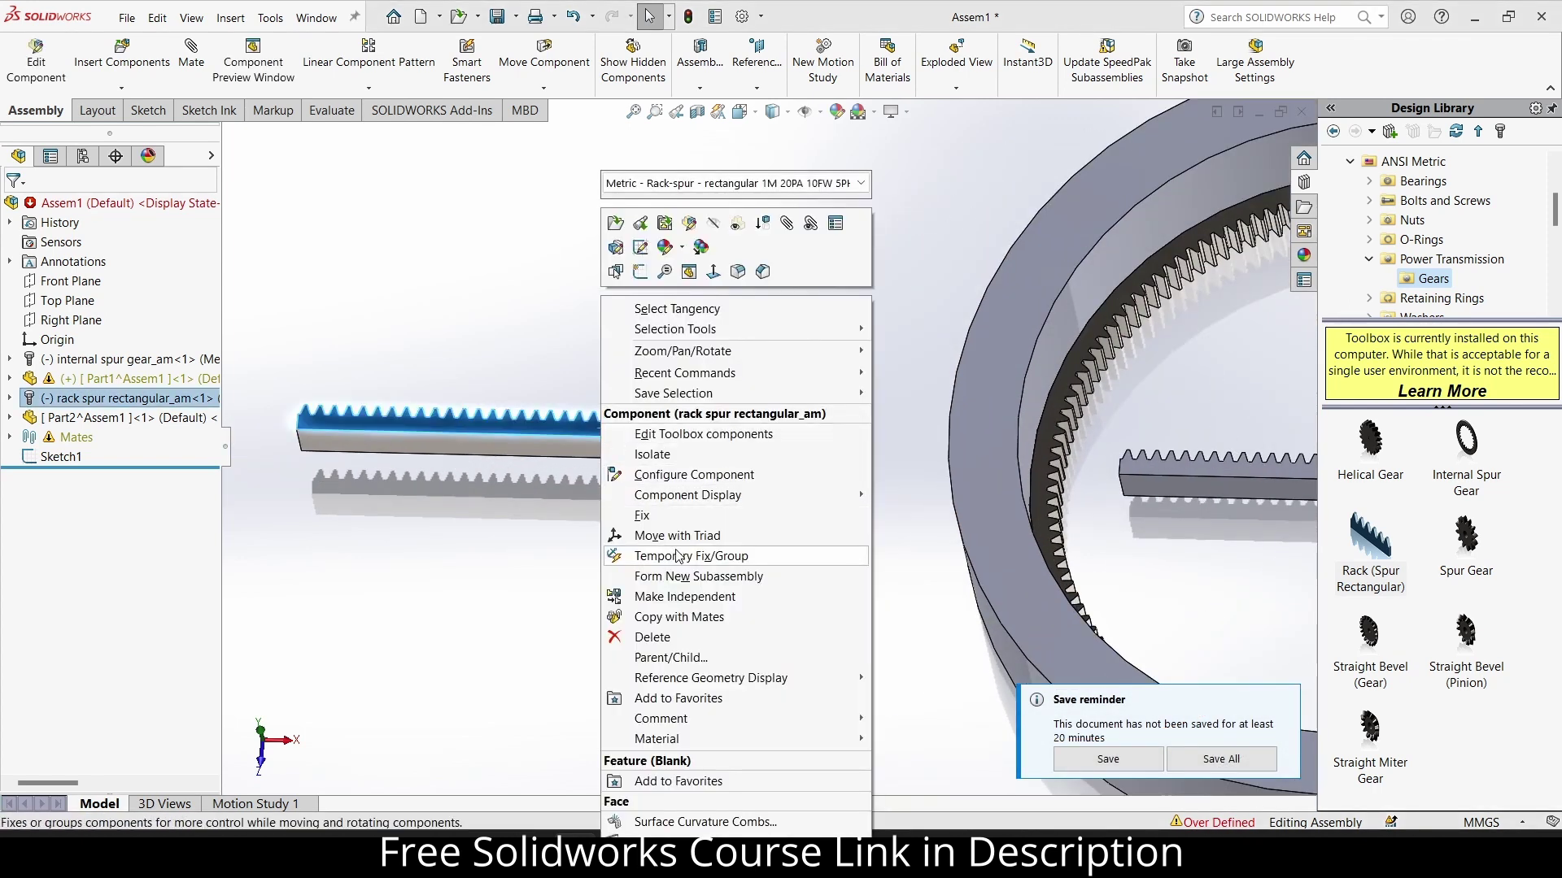
{"action": "left_click", "coordinate": [675, 658]}
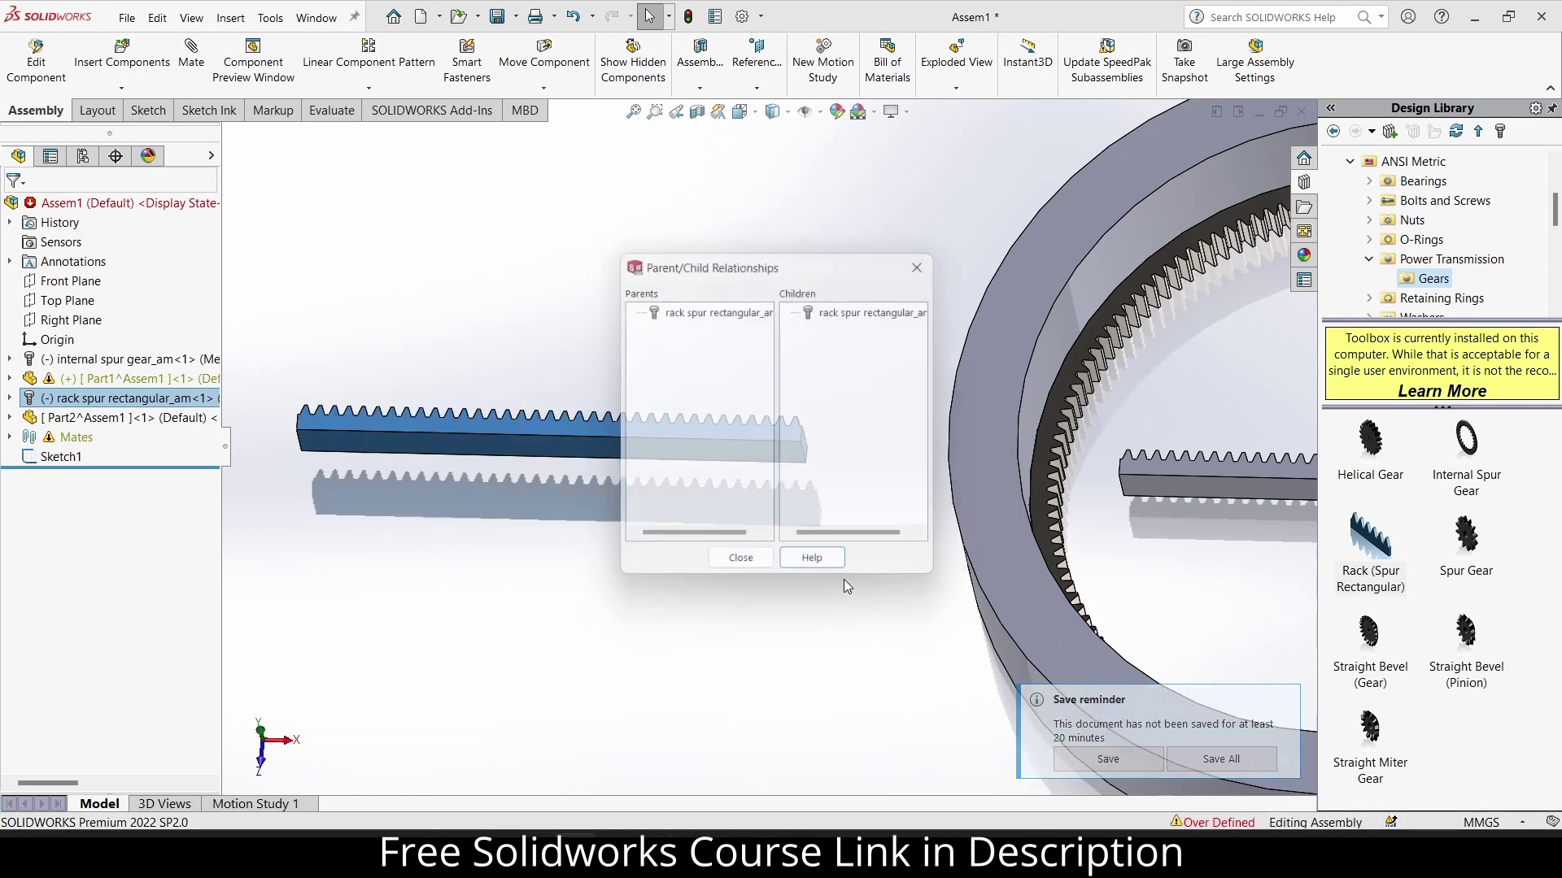
{"action": "left_click", "coordinate": [929, 259]}
{"action": "right_click", "coordinate": [623, 431]}
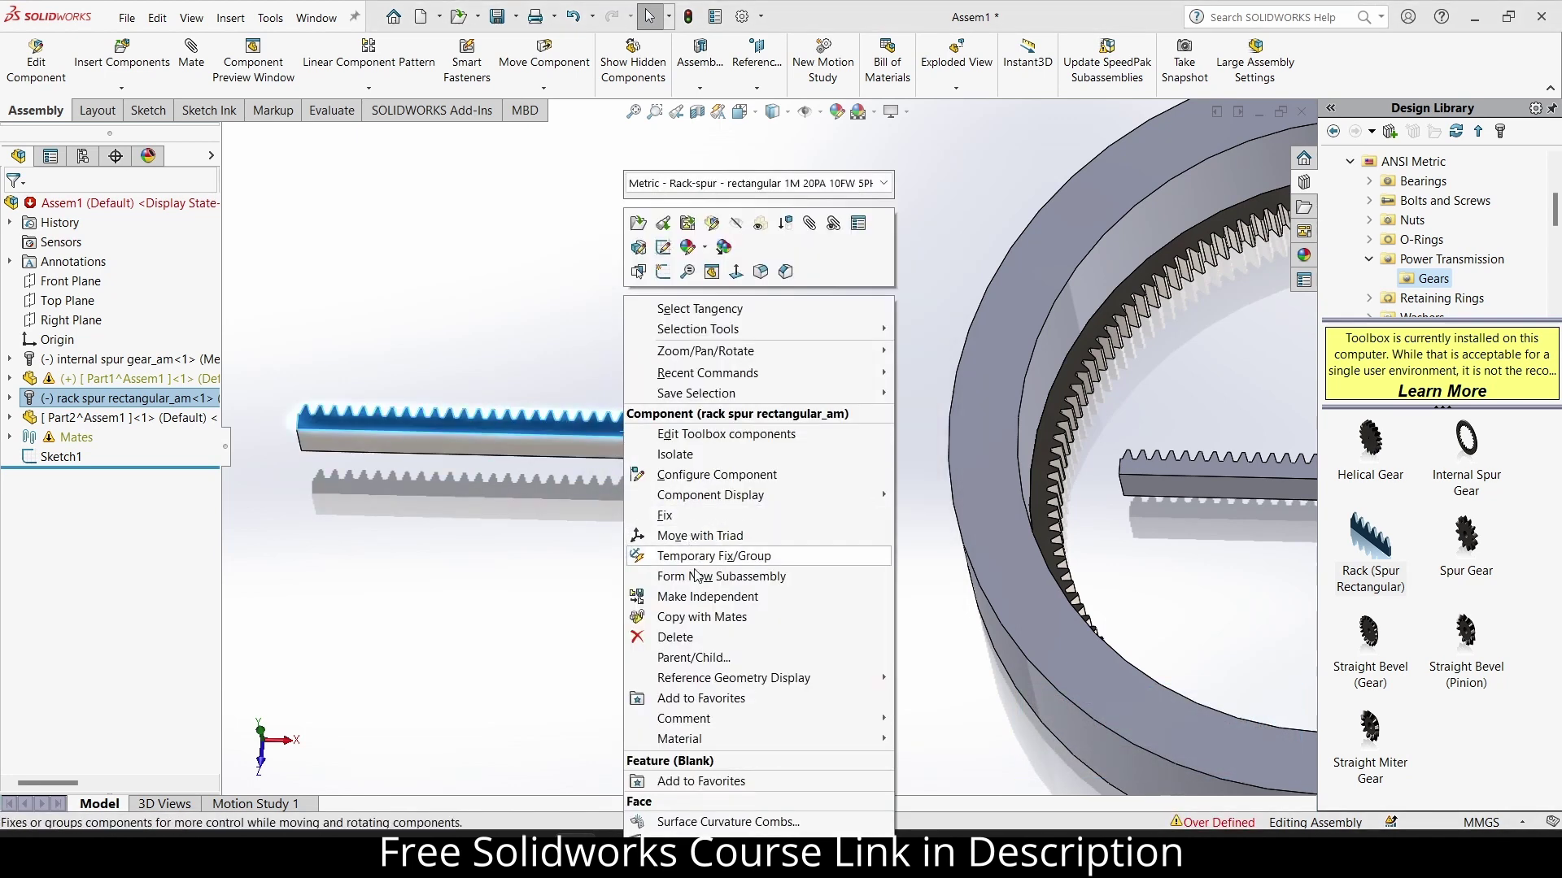
{"action": "left_click", "coordinate": [675, 637]}
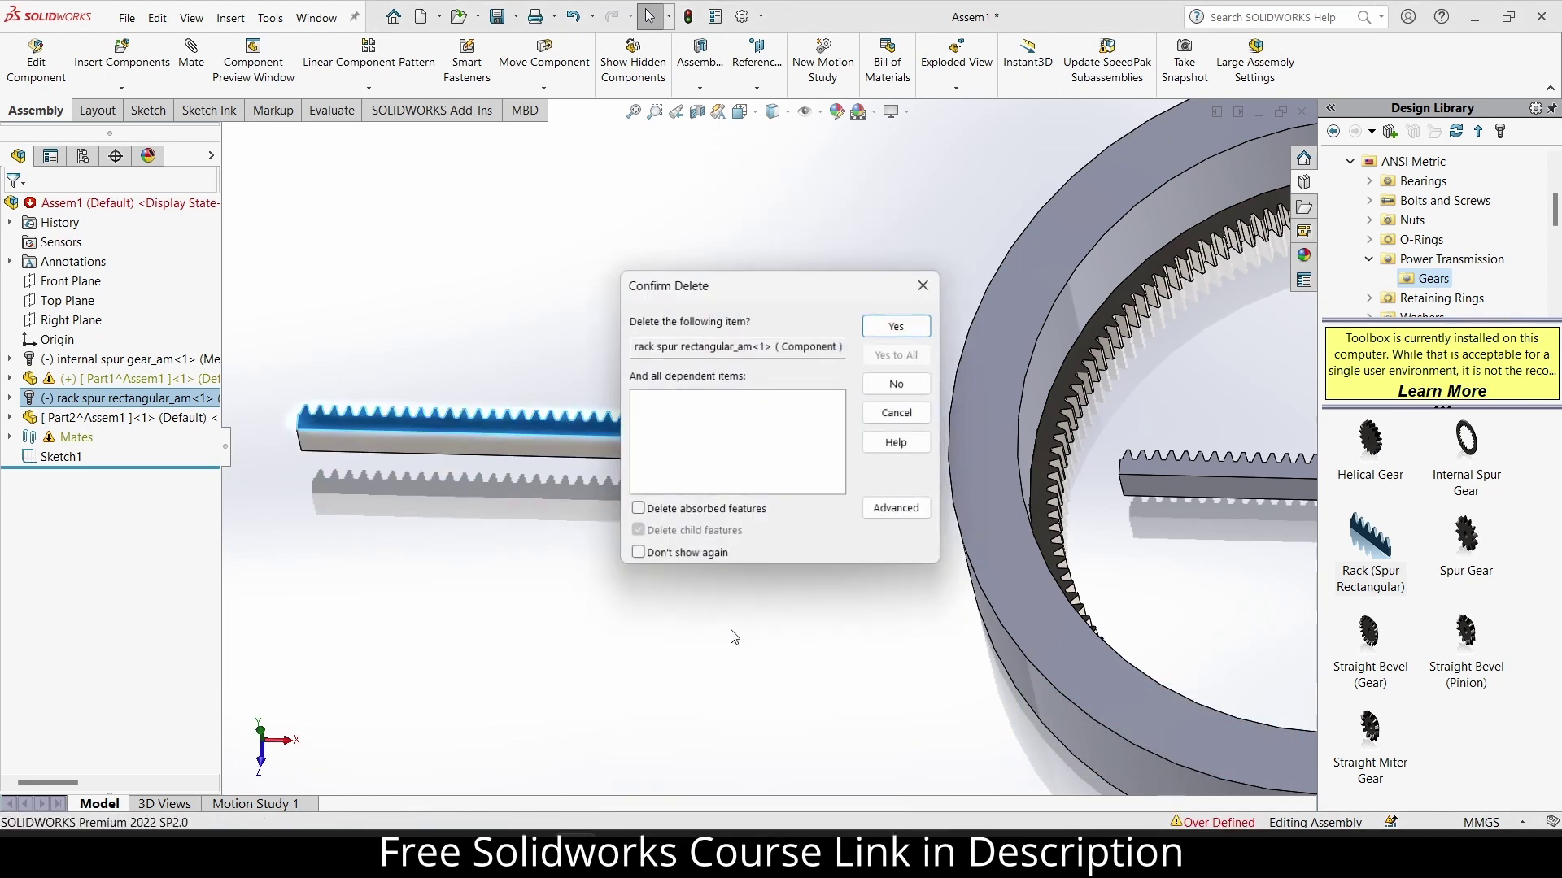
{"action": "left_click", "coordinate": [901, 324]}
{"action": "left_click", "coordinate": [1012, 504]}
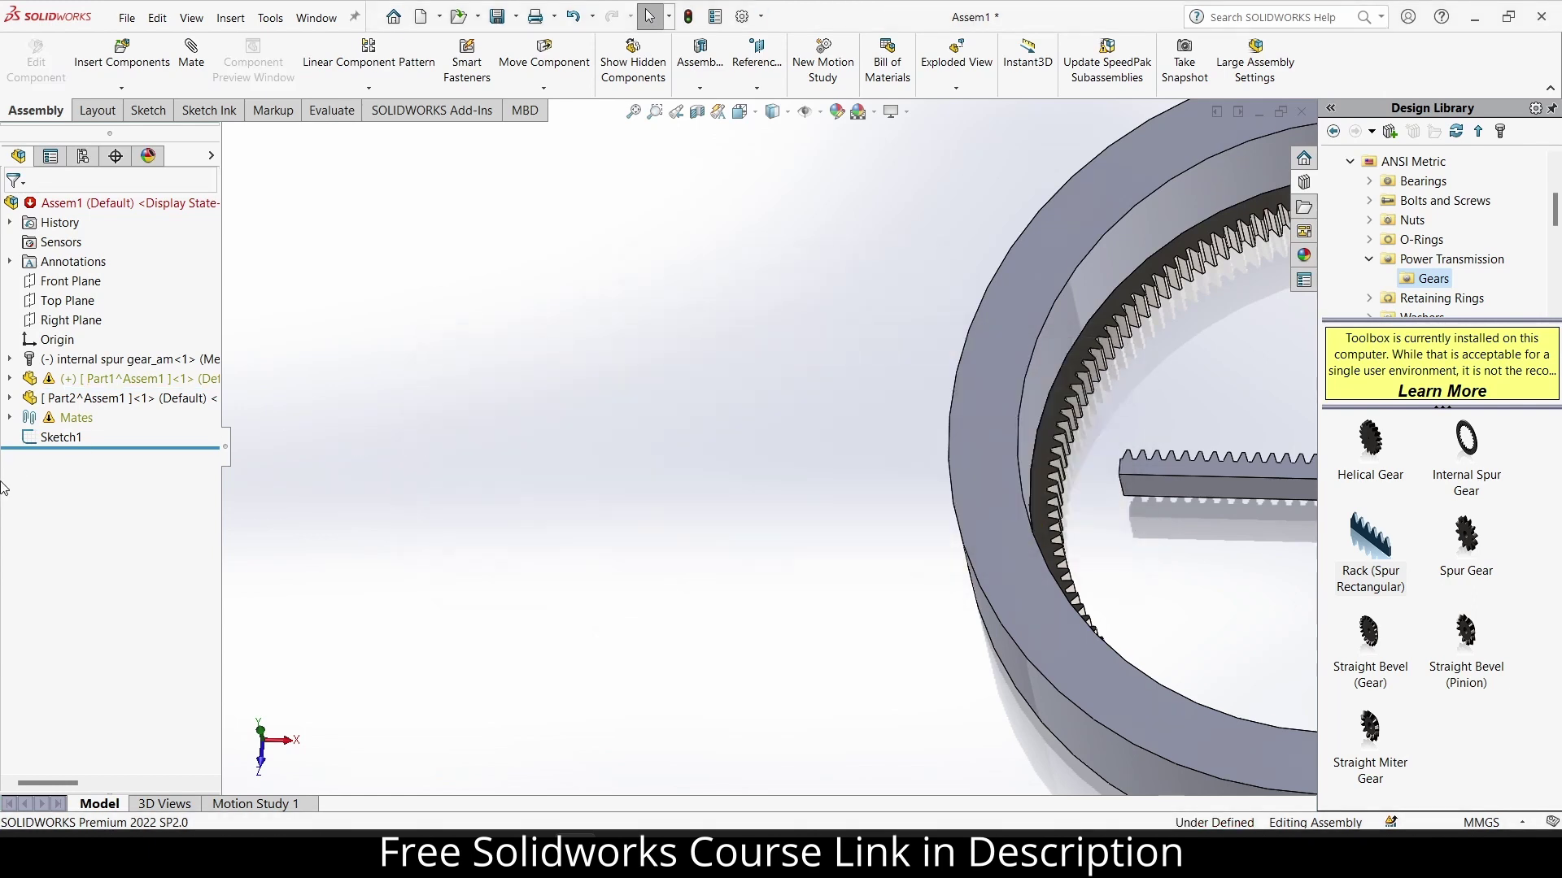
{"action": "left_click", "coordinate": [9, 418]}
{"action": "left_click", "coordinate": [79, 516]}
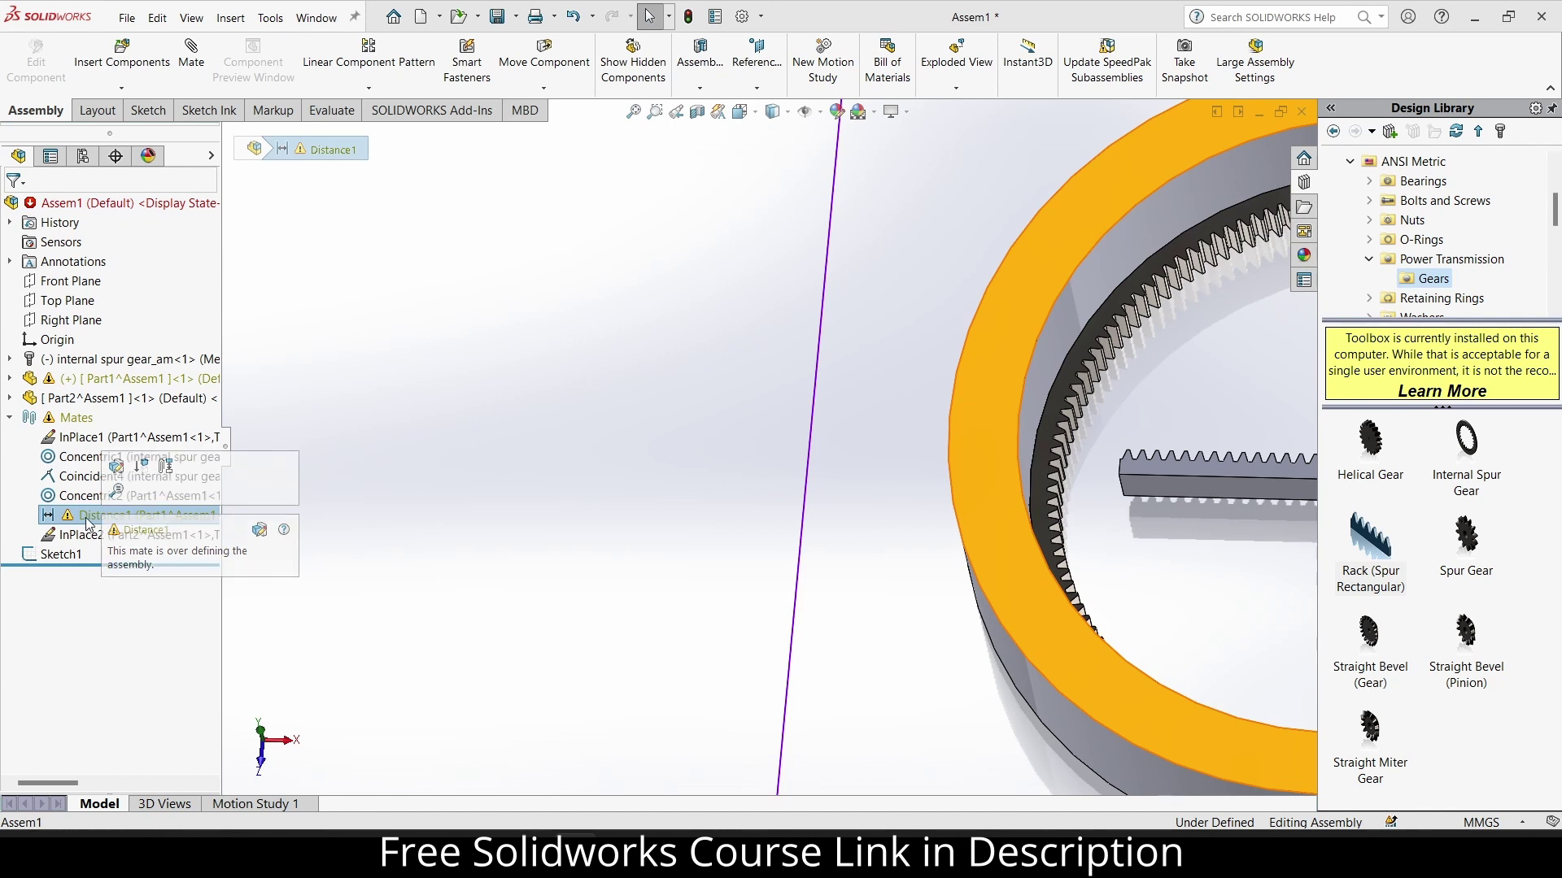
Delete the InPlace2 mate and dismiss the over-defined error report.
{"action": "right_click", "coordinate": [88, 523]}
{"action": "left_click", "coordinate": [530, 540]}
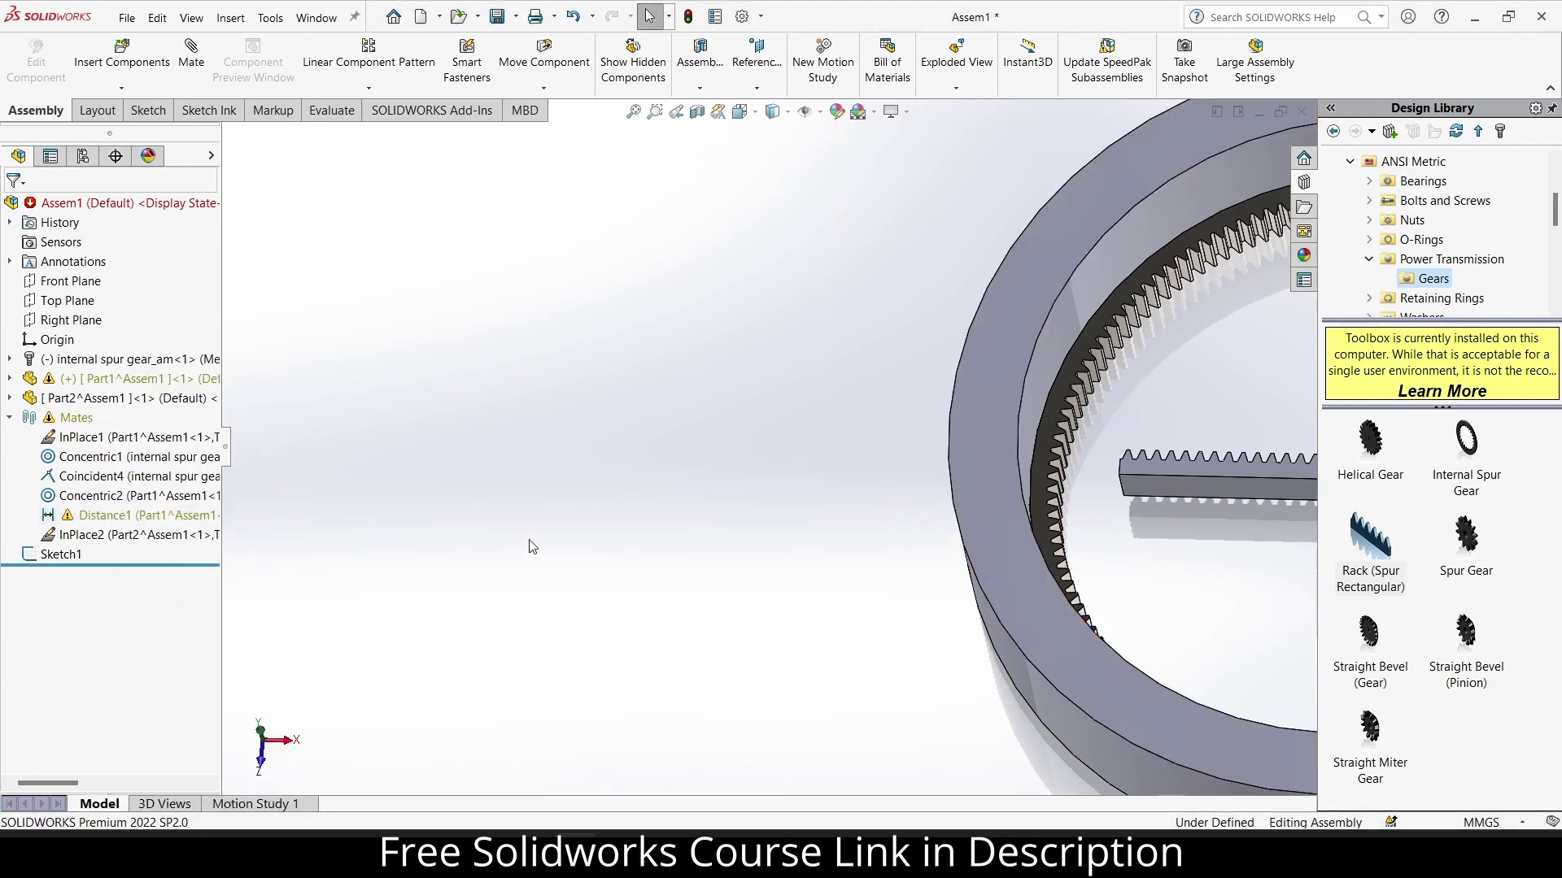
{"action": "left_click", "coordinate": [130, 536]}
{"action": "right_click", "coordinate": [132, 537]}
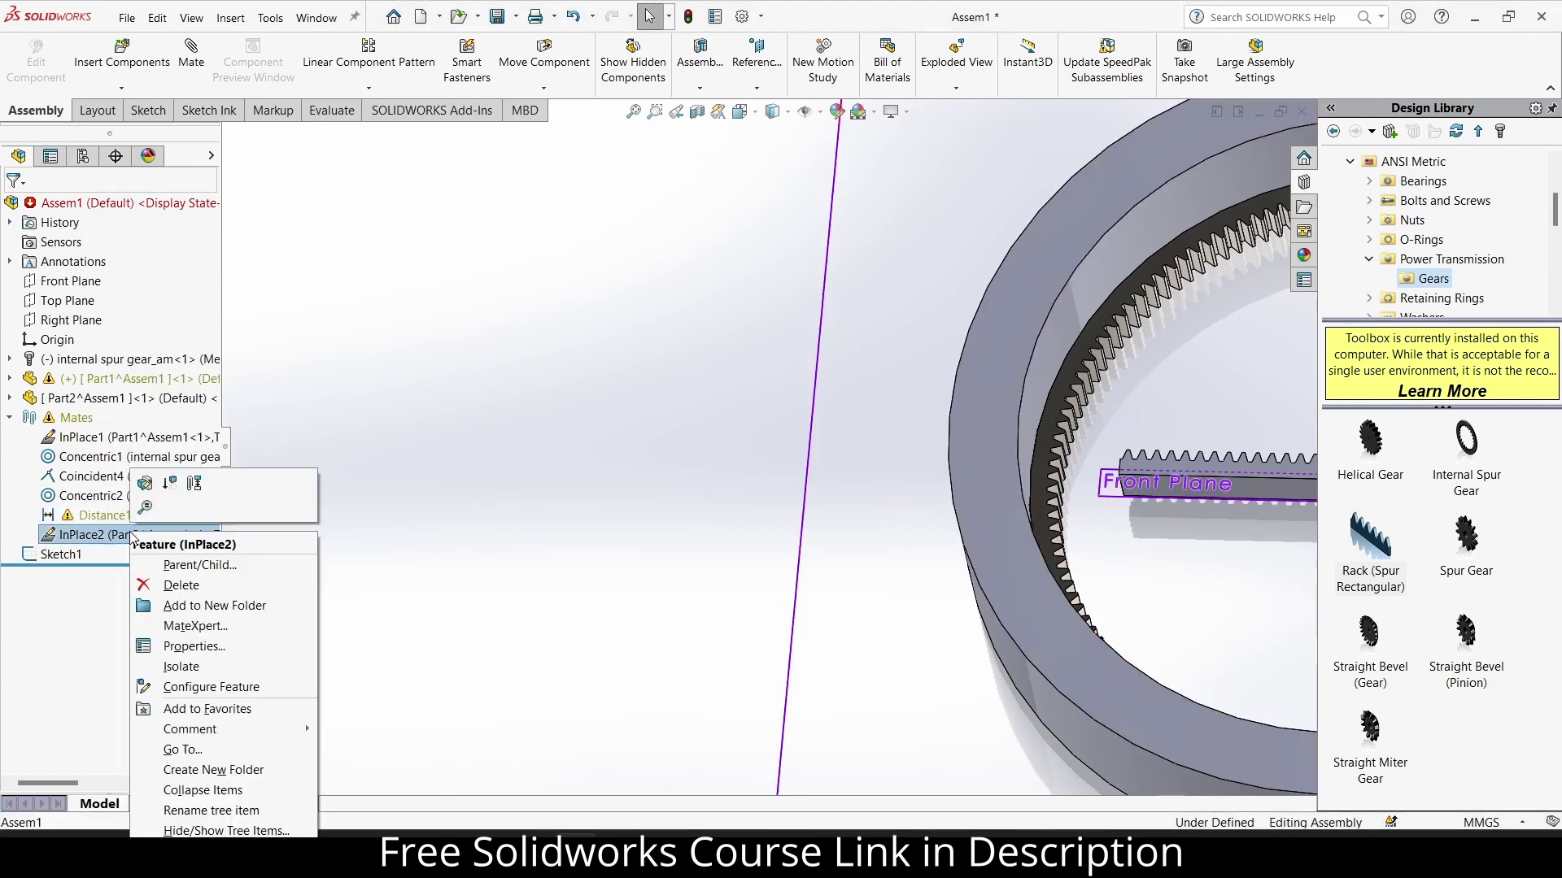
{"action": "left_click", "coordinate": [180, 585]}
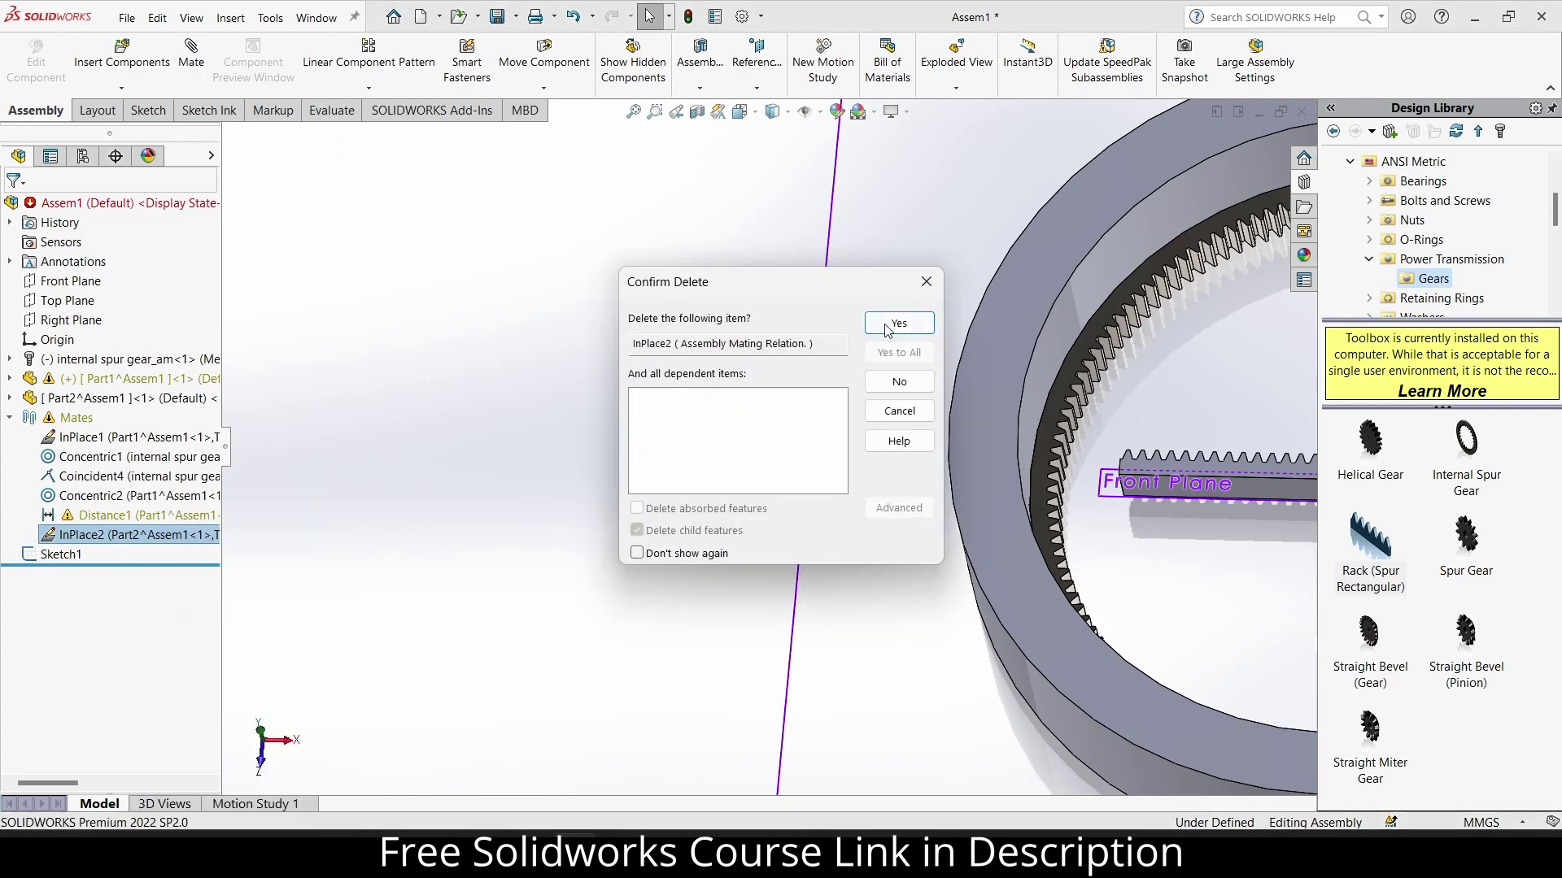
{"action": "left_click", "coordinate": [899, 324]}
{"action": "left_click", "coordinate": [1015, 504]}
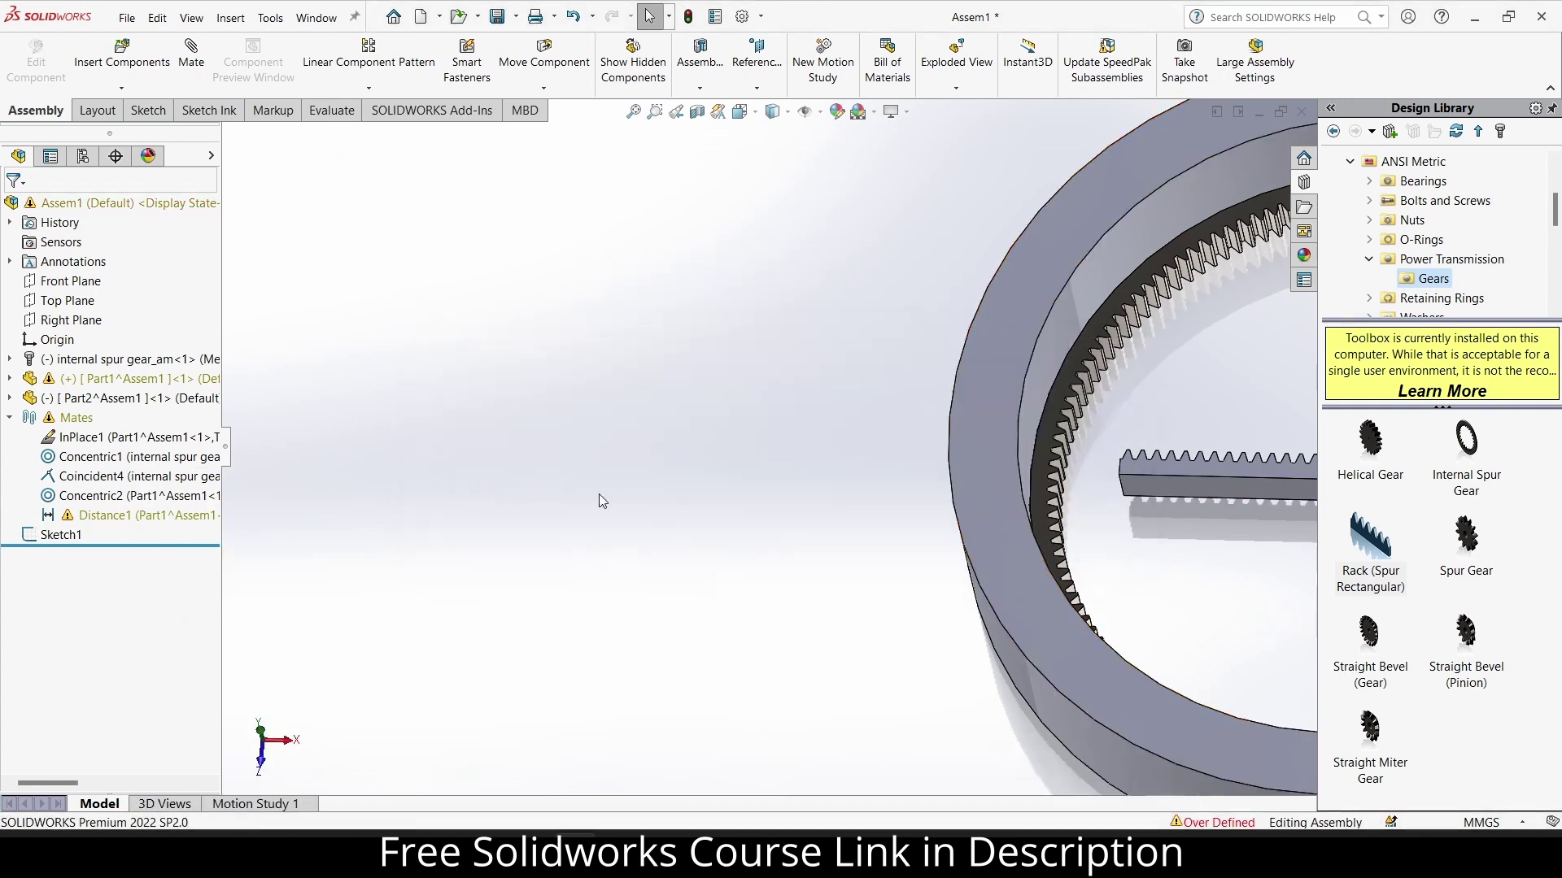
Delete the InPlace1 mate, leaving the assembly under defined.
{"action": "left_click", "coordinate": [126, 514]}
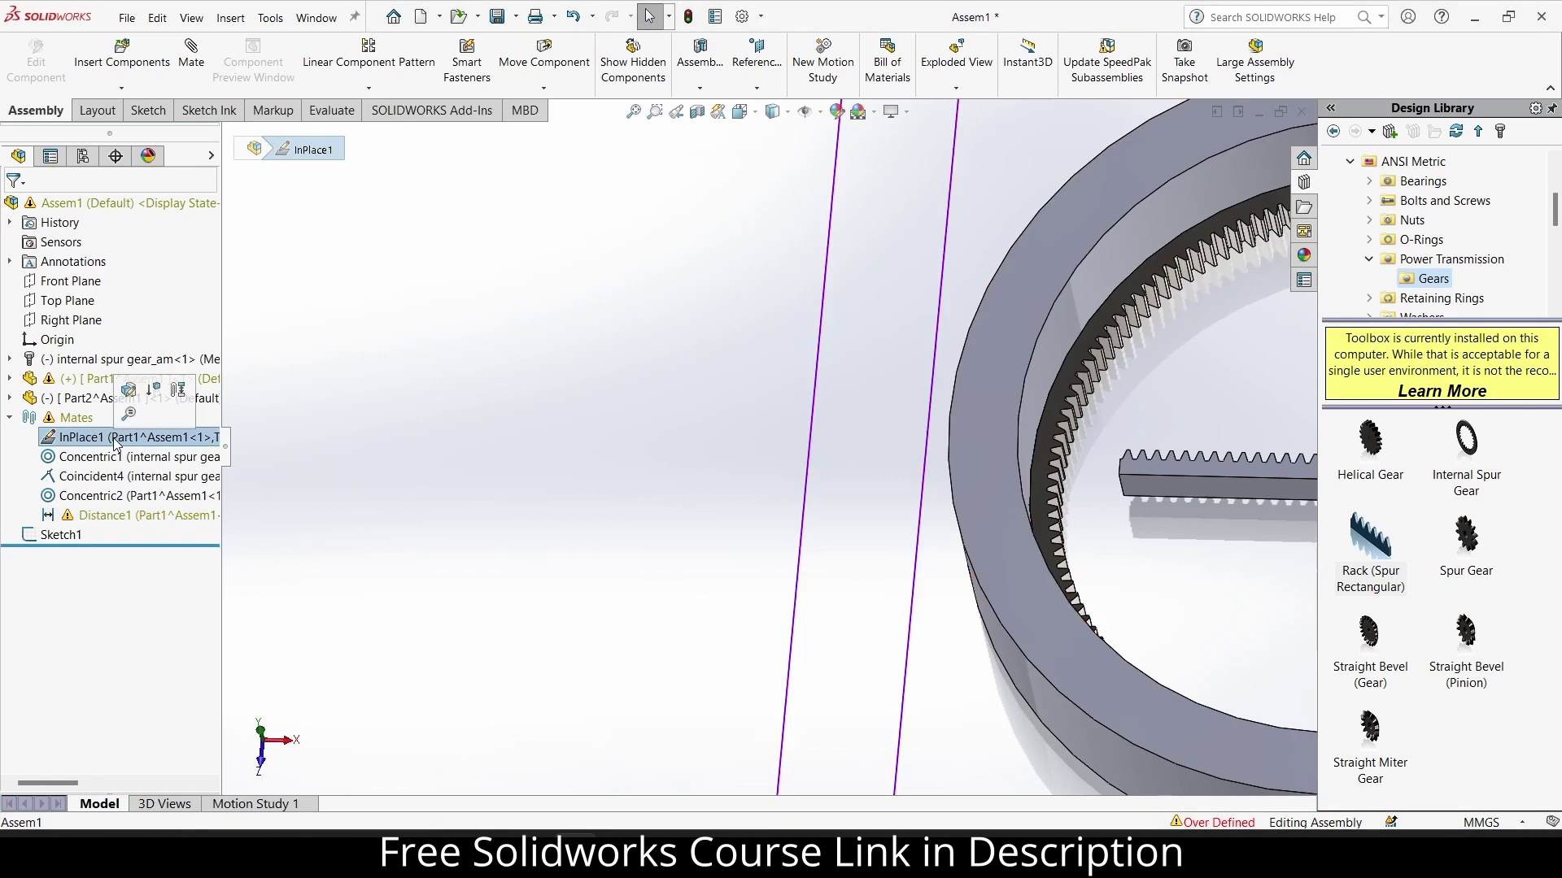
{"action": "left_click", "coordinate": [117, 443]}
{"action": "scroll", "coordinate": [927, 460], "scroll_direction": "up", "scroll_amount": 5}
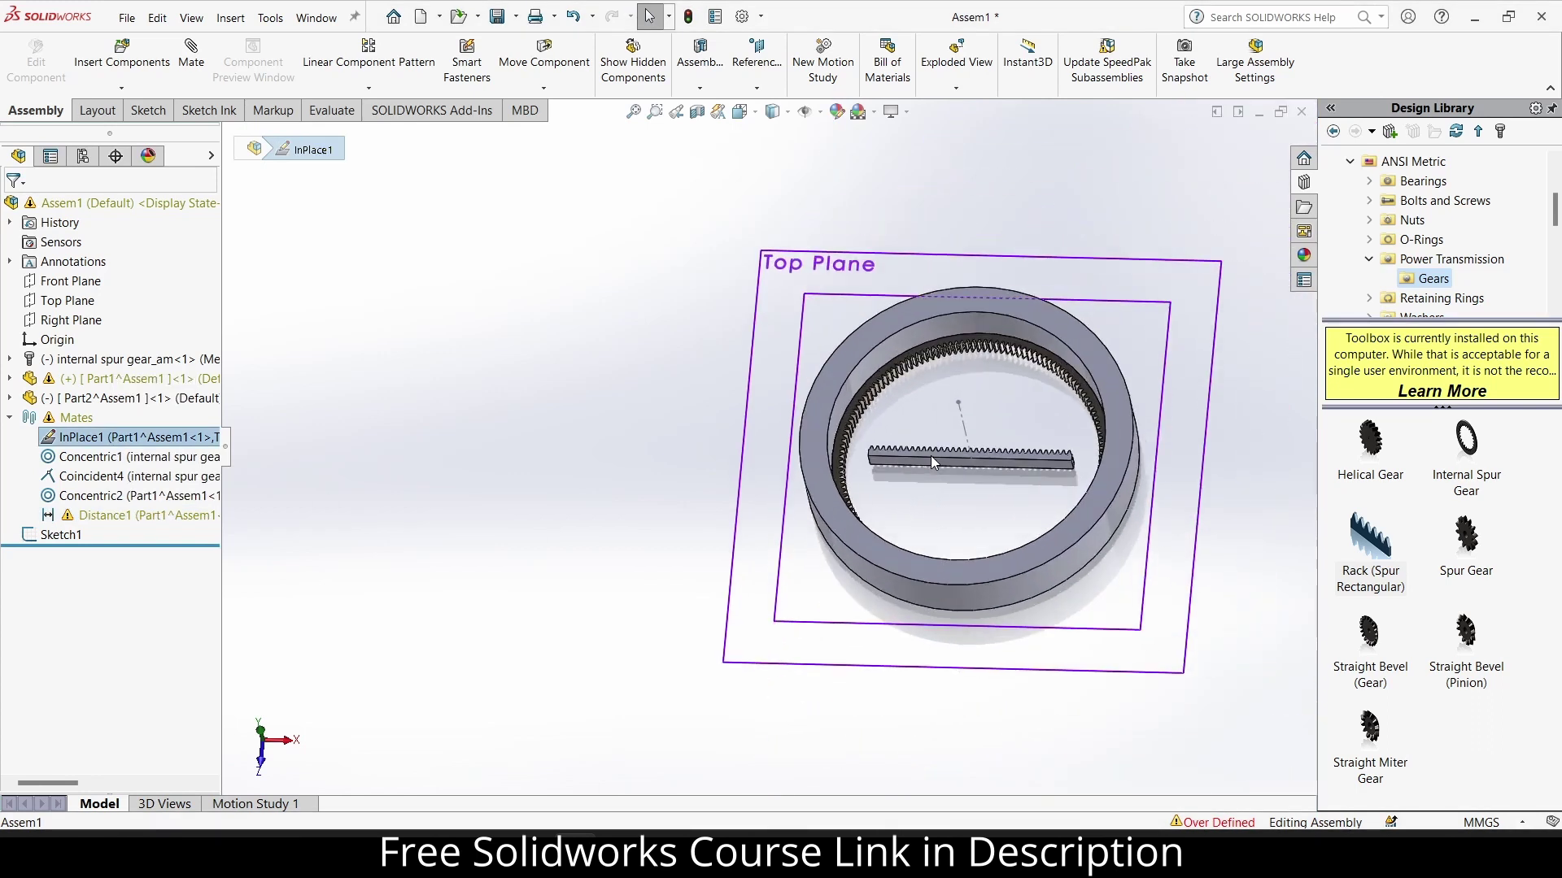
{"action": "middle_click_drag", "start_coordinate": [931, 456], "coordinate": [948, 341]}
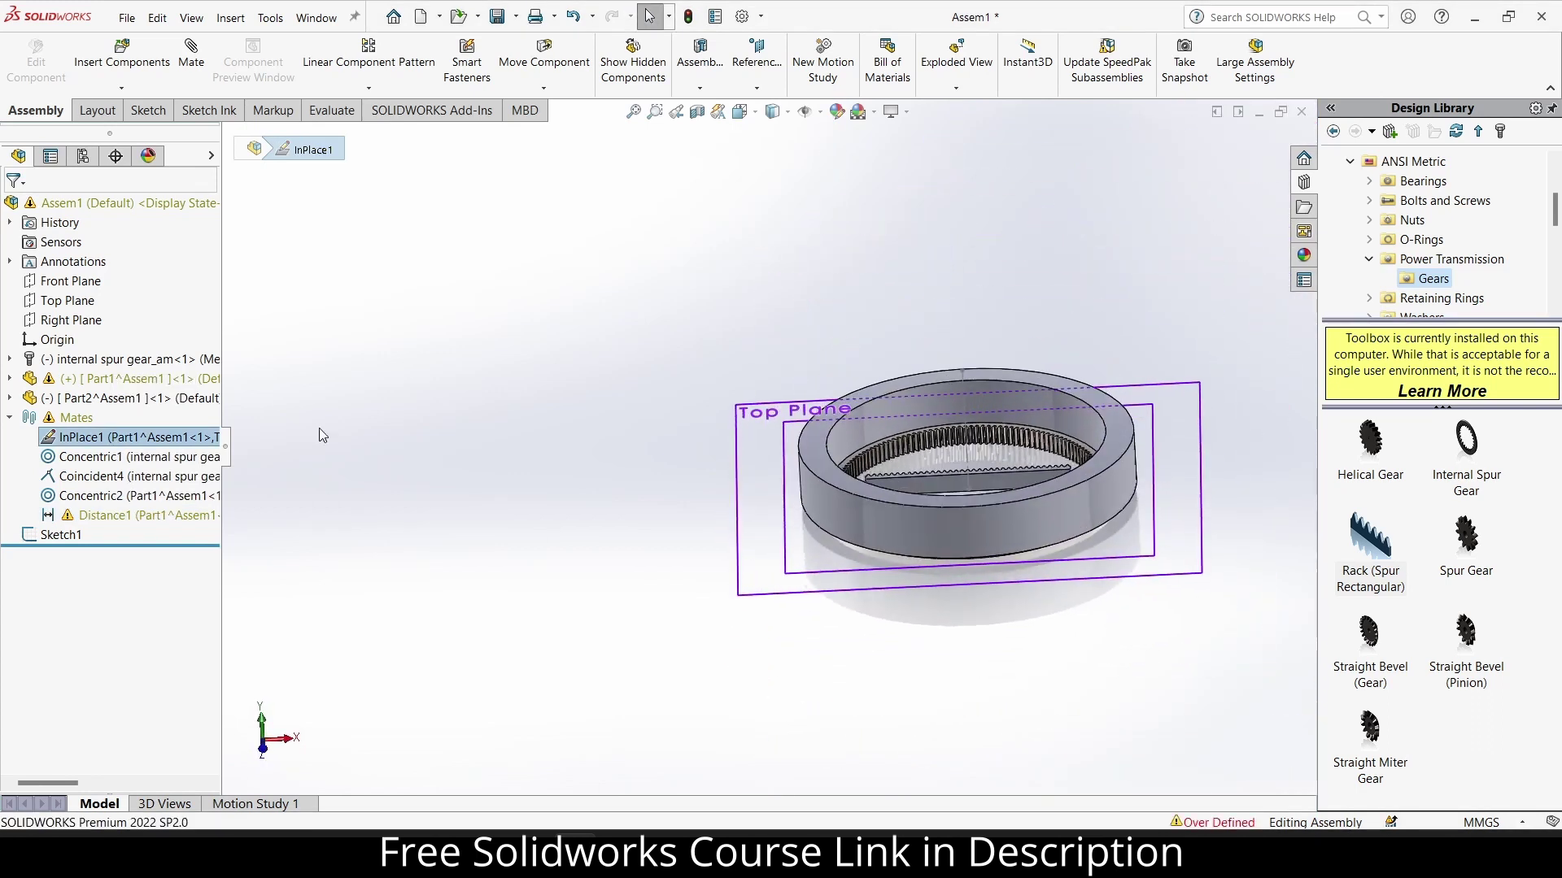
{"action": "right_click", "coordinate": [93, 439]}
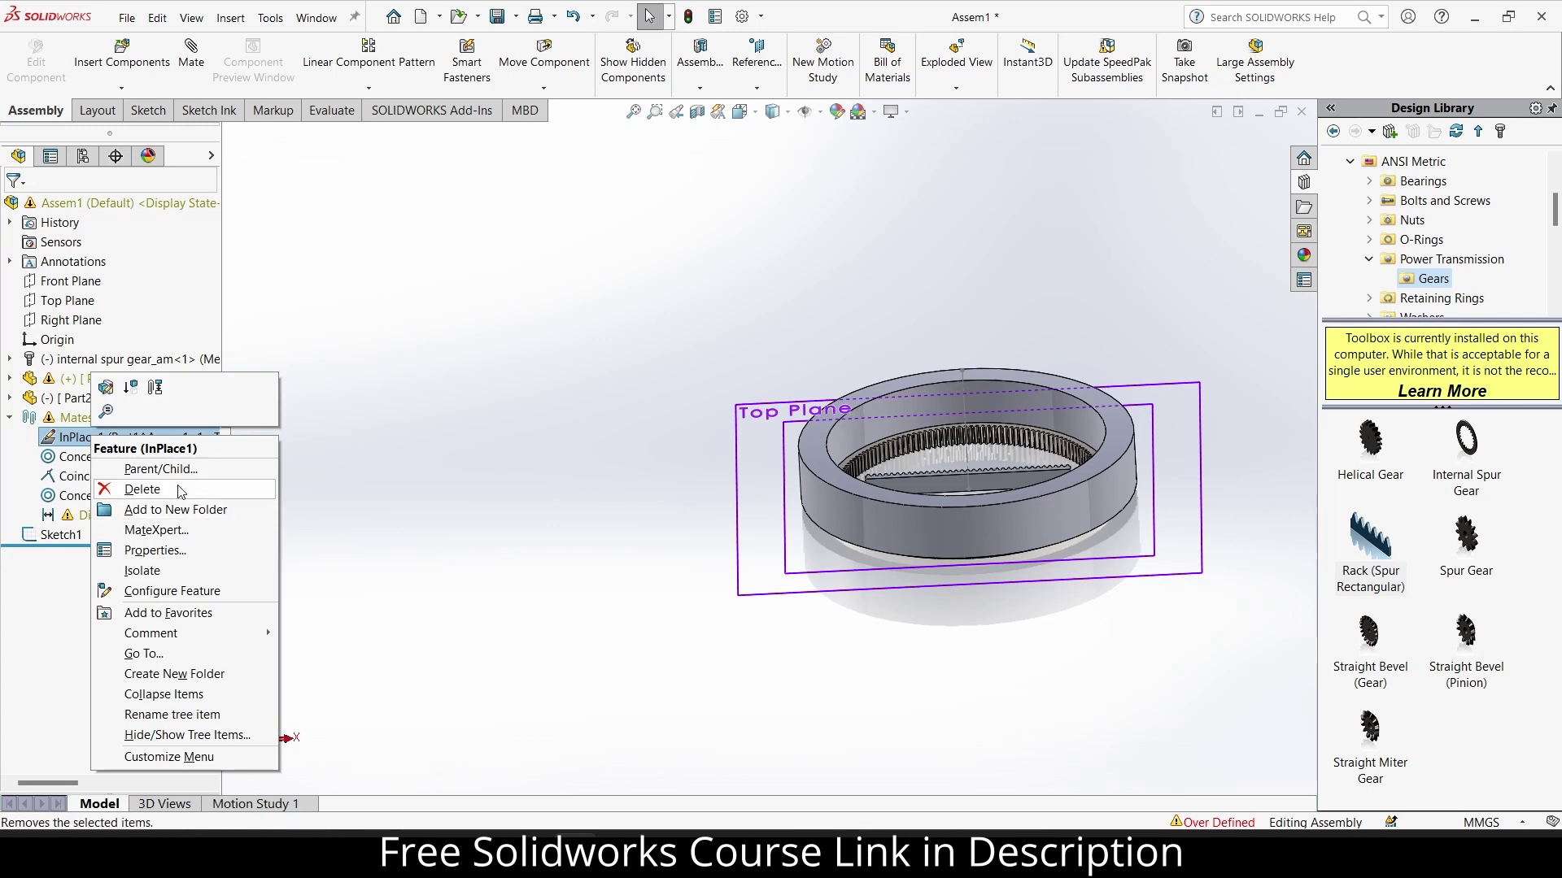
{"action": "left_click", "coordinate": [142, 489]}
{"action": "left_click", "coordinate": [912, 328]}
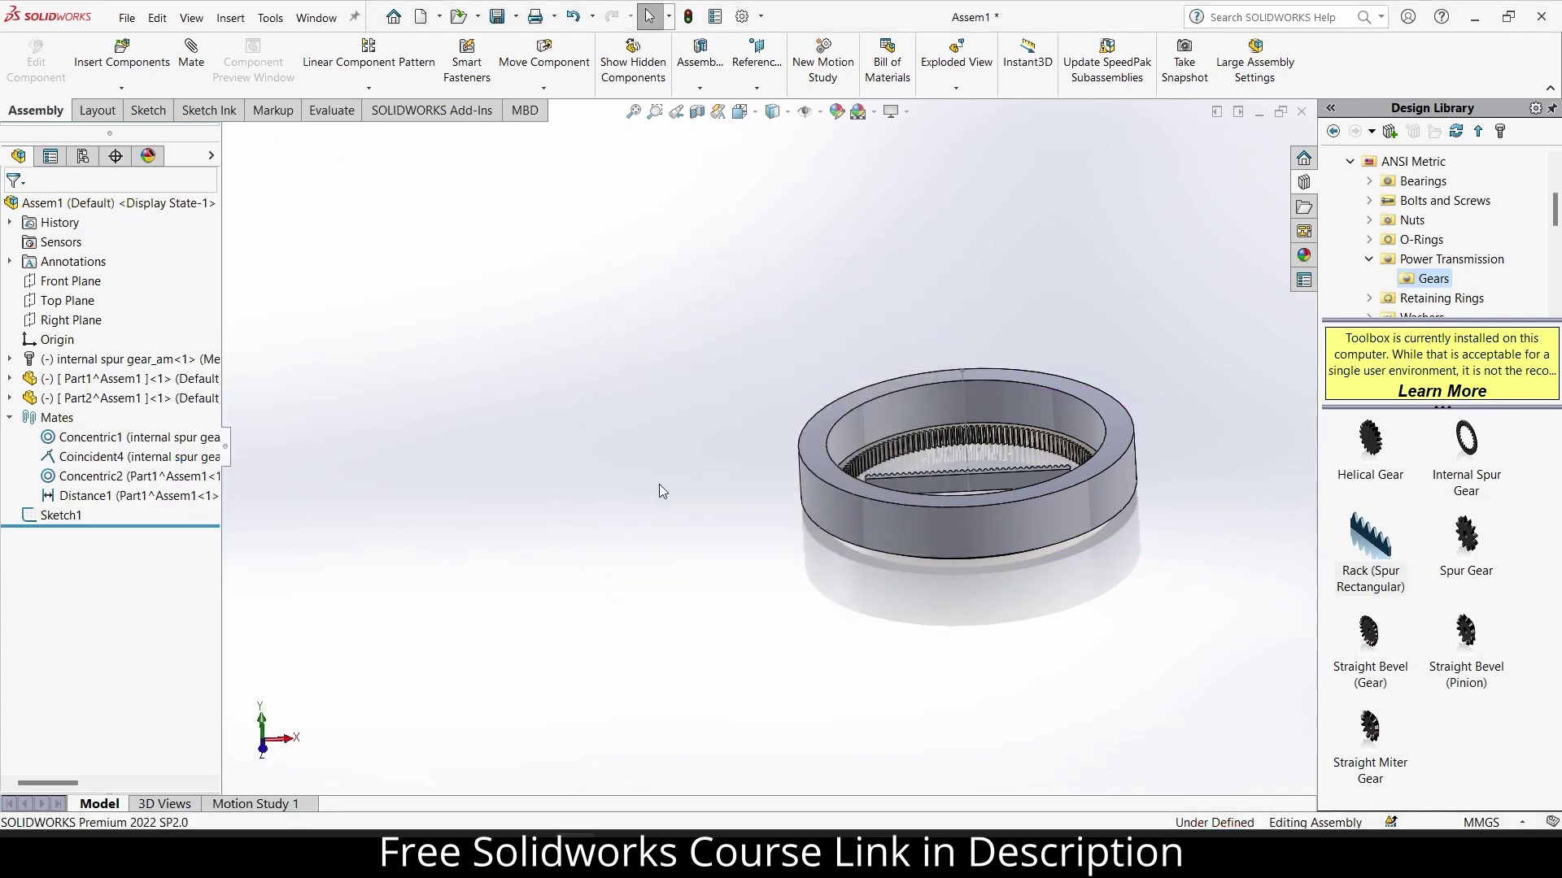
{"action": "mouse_move", "coordinate": [659, 484]}
{"action": "middle_mouse_down"}
{"action": "mouse_move", "coordinate": [656, 575]}
{"action": "mouse_move", "coordinate": [1001, 431]}
{"action": "mouse_move", "coordinate": [951, 471]}
{"action": "mouse_move", "coordinate": [954, 526]}
{"action": "middle_mouse_up"}
Start a sketch on the rack's end face, then exit and discard it.
{"action": "scroll", "coordinate": [1034, 371], "scroll_direction": "down", "scroll_amount": 3}
{"action": "scroll", "coordinate": [945, 485], "scroll_direction": "down", "scroll_amount": 5}
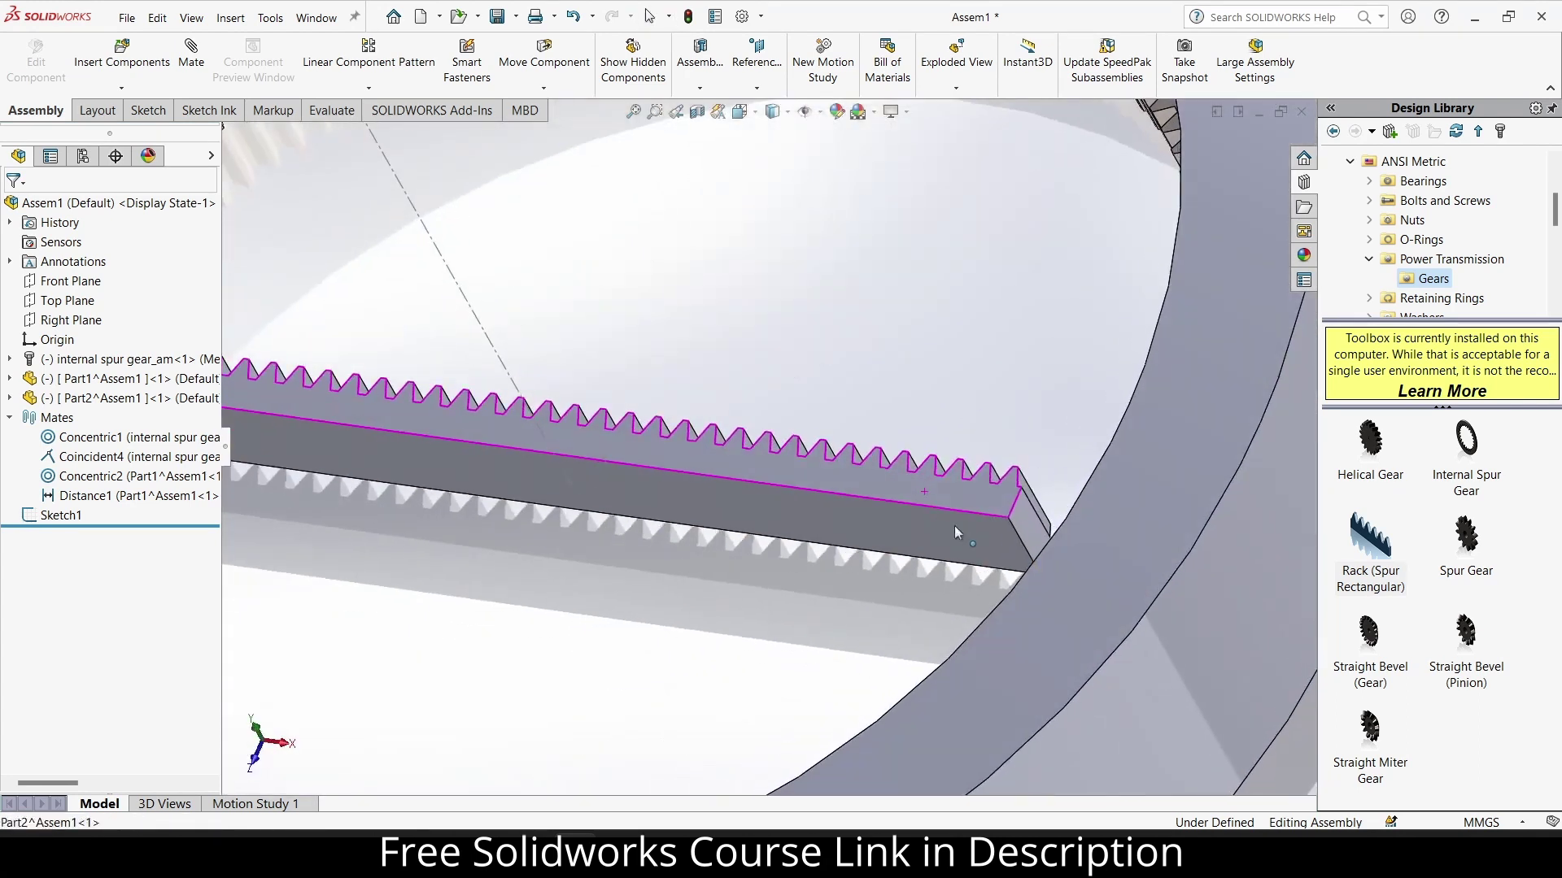
{"action": "scroll", "coordinate": [1003, 514], "scroll_direction": "down", "scroll_amount": 3}
{"action": "left_click", "coordinate": [1002, 514]}
{"action": "left_click", "coordinate": [1076, 484]}
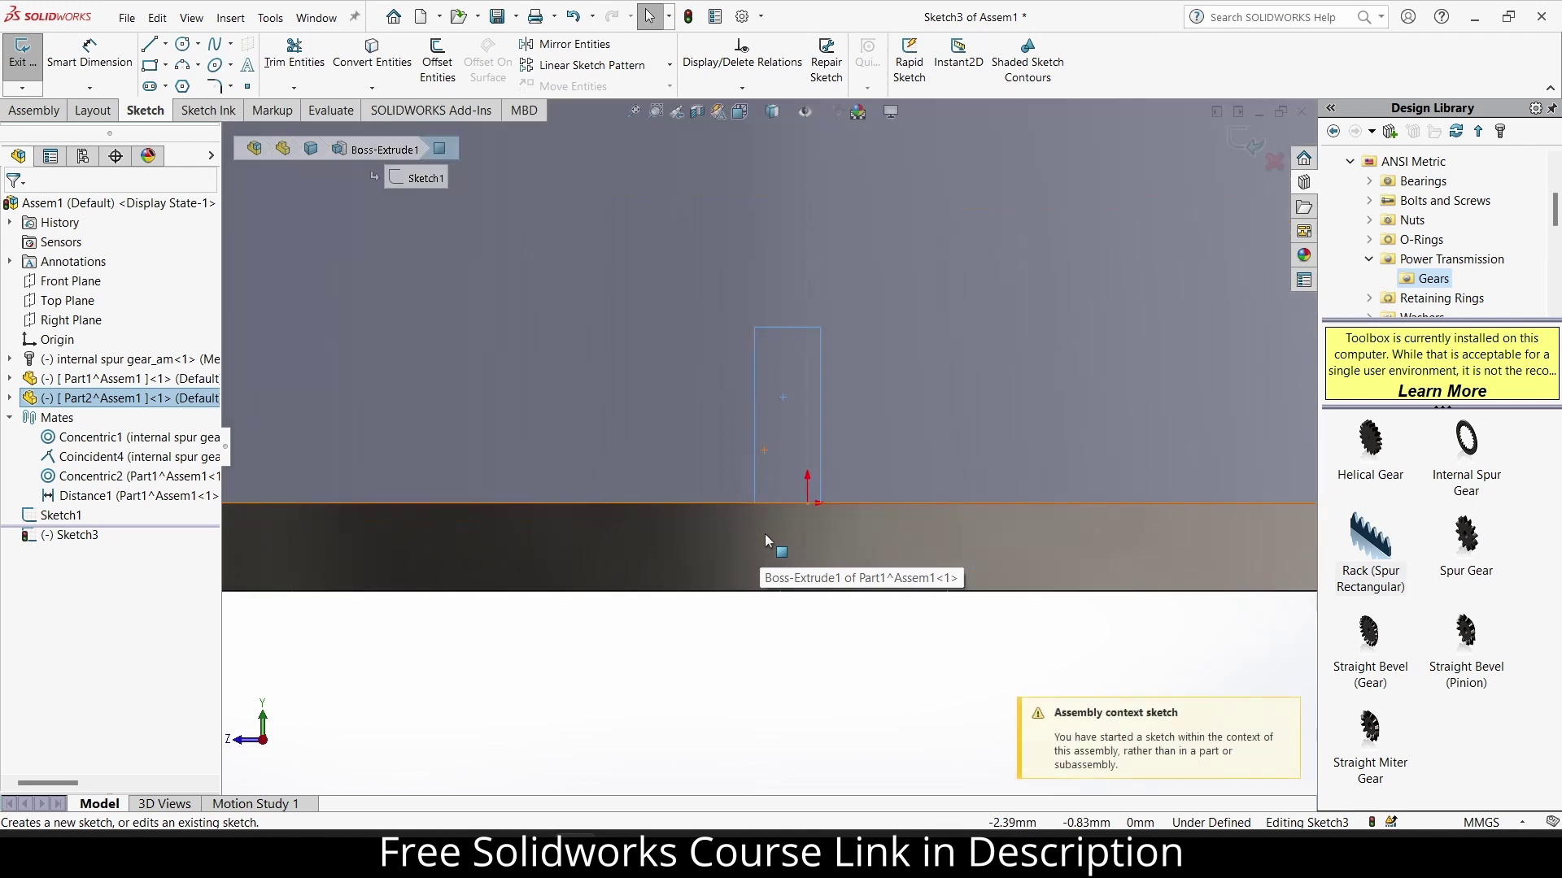
{"action": "scroll", "coordinate": [765, 533], "scroll_direction": "down", "scroll_amount": 3}
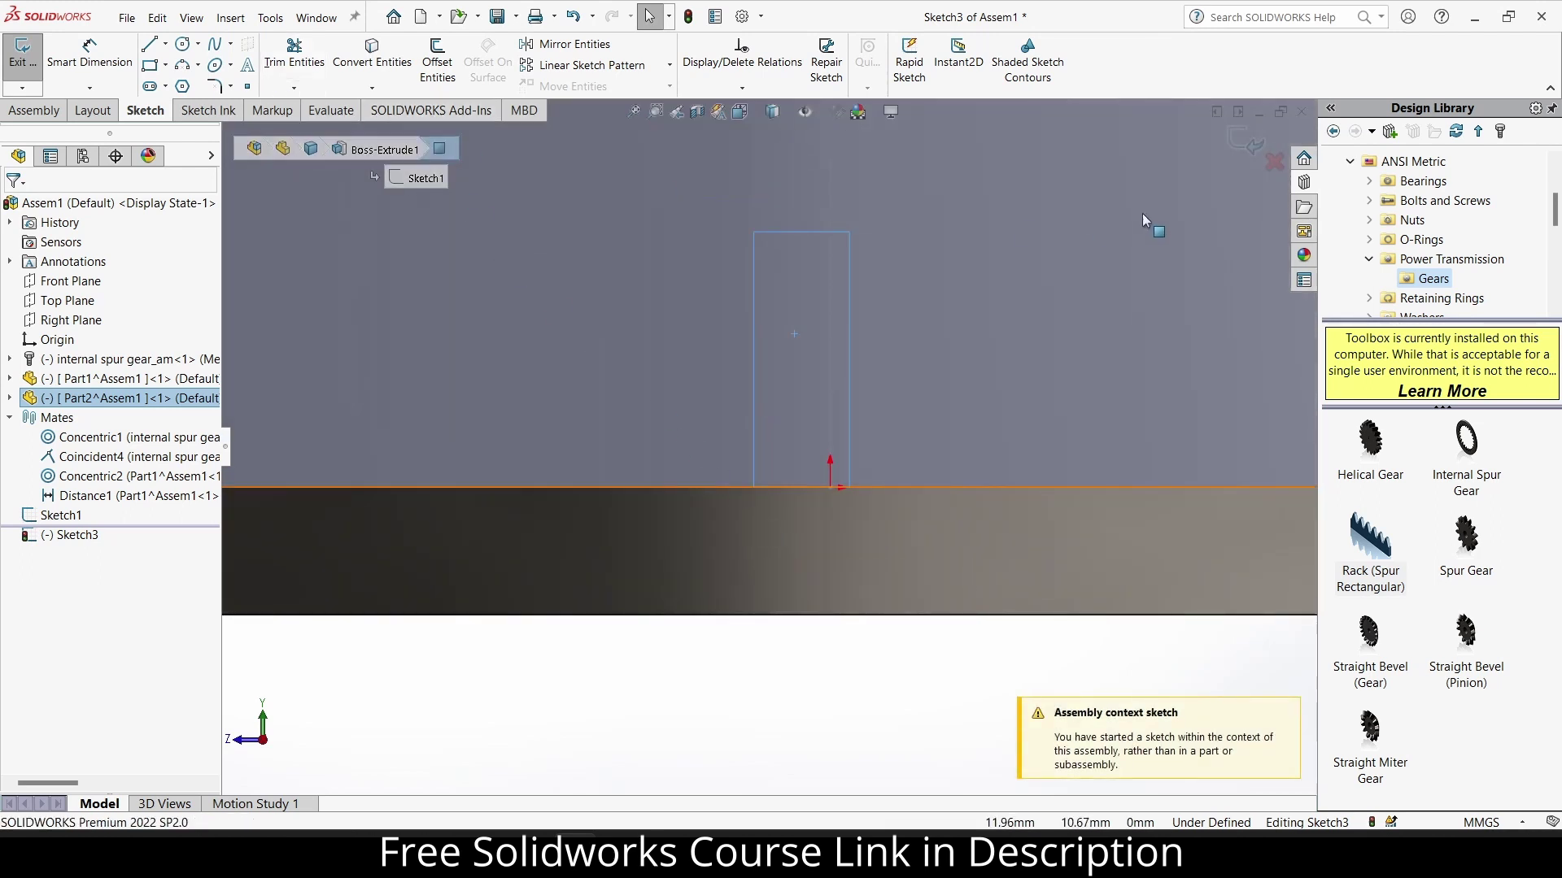
{"action": "left_click", "coordinate": [1245, 140]}
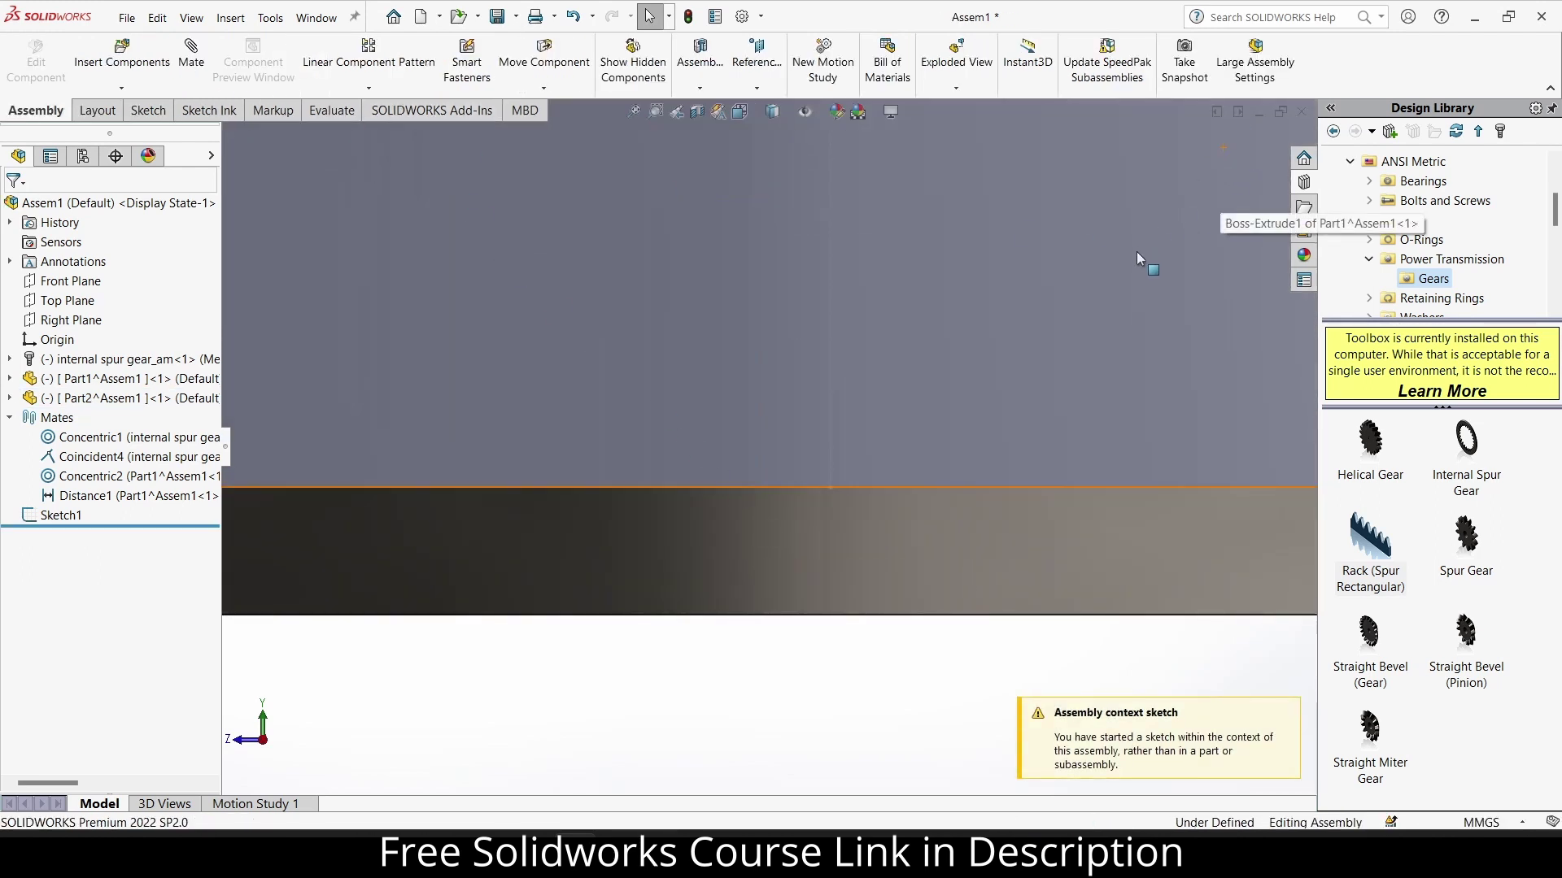
{"action": "scroll", "coordinate": [813, 391], "scroll_direction": "down", "scroll_amount": 5}
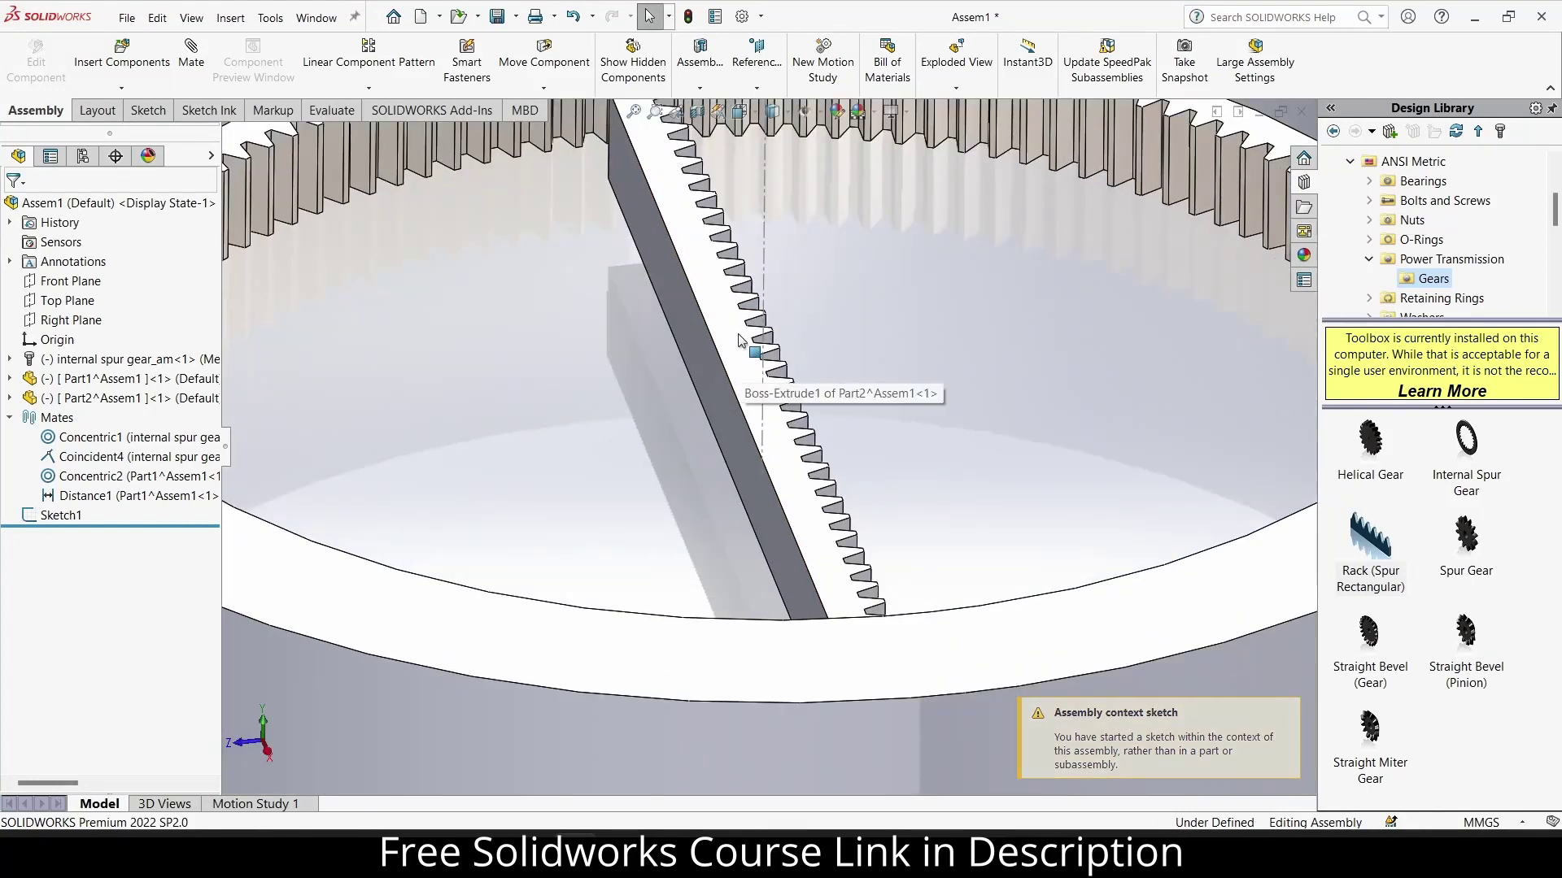
Edit the rack part Part2^Assem1 in context with No External References turned on.
{"action": "left_click", "coordinate": [789, 410]}
{"action": "left_click", "coordinate": [36, 61]}
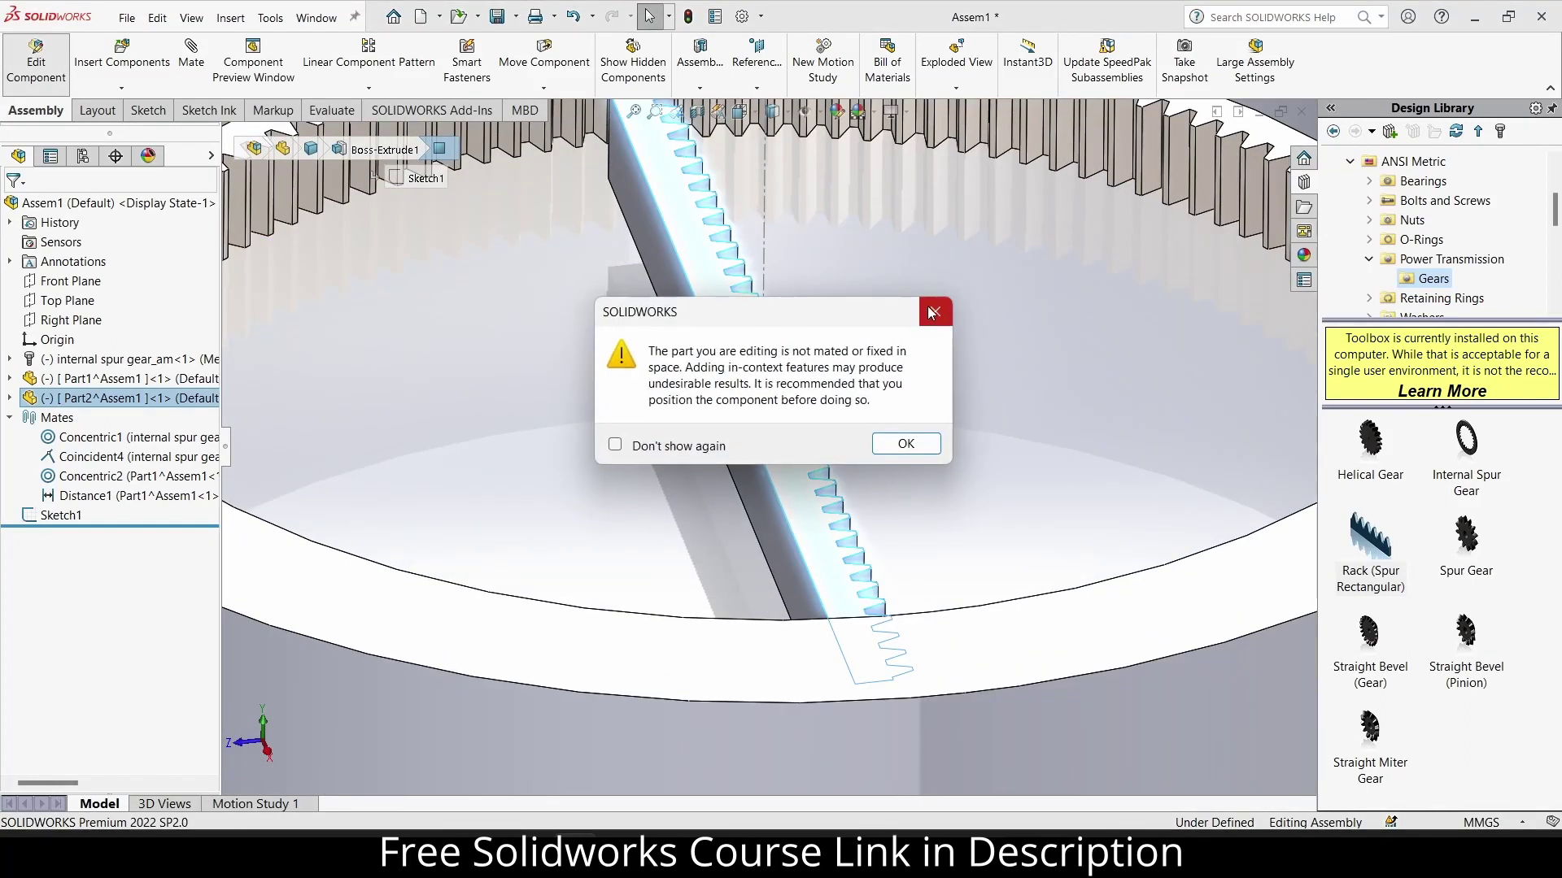
{"action": "left_click", "coordinate": [926, 447]}
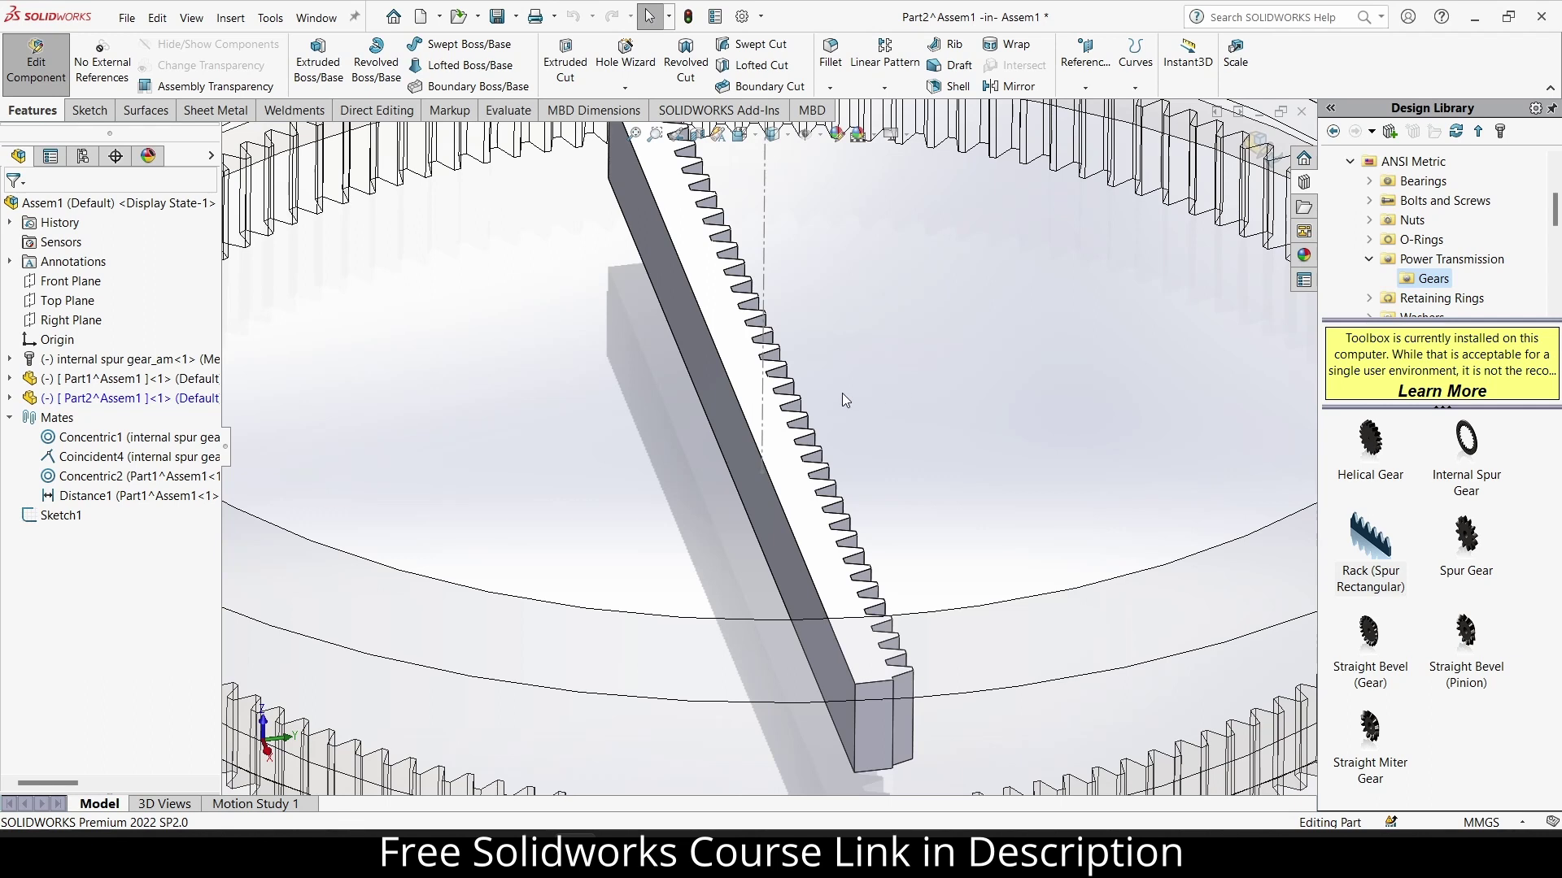
{"action": "left_click", "coordinate": [122, 73]}
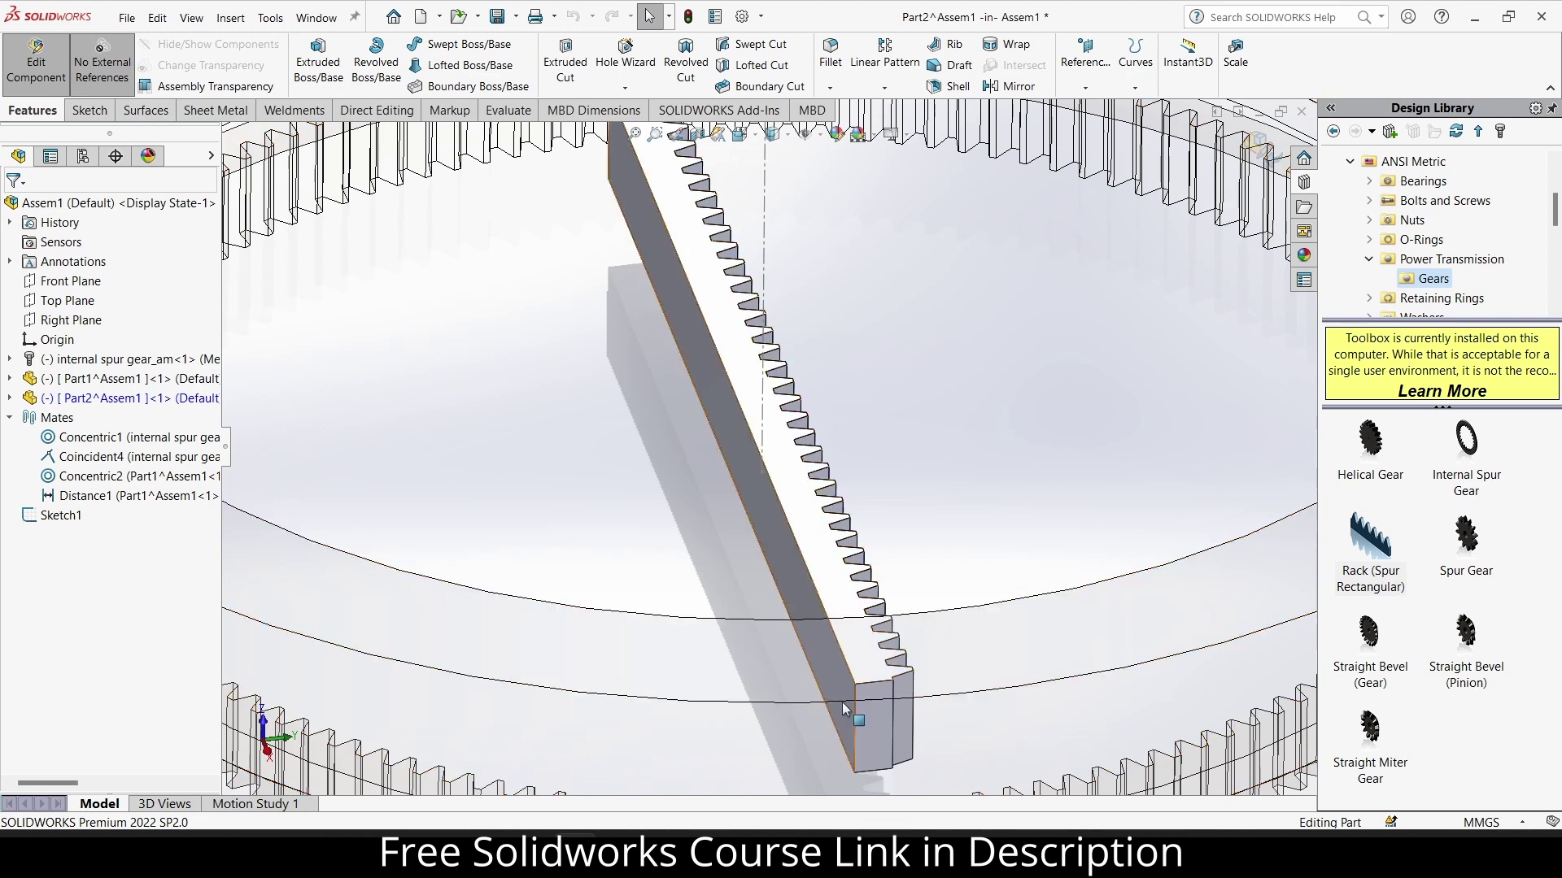
{"action": "left_click", "coordinate": [896, 727]}
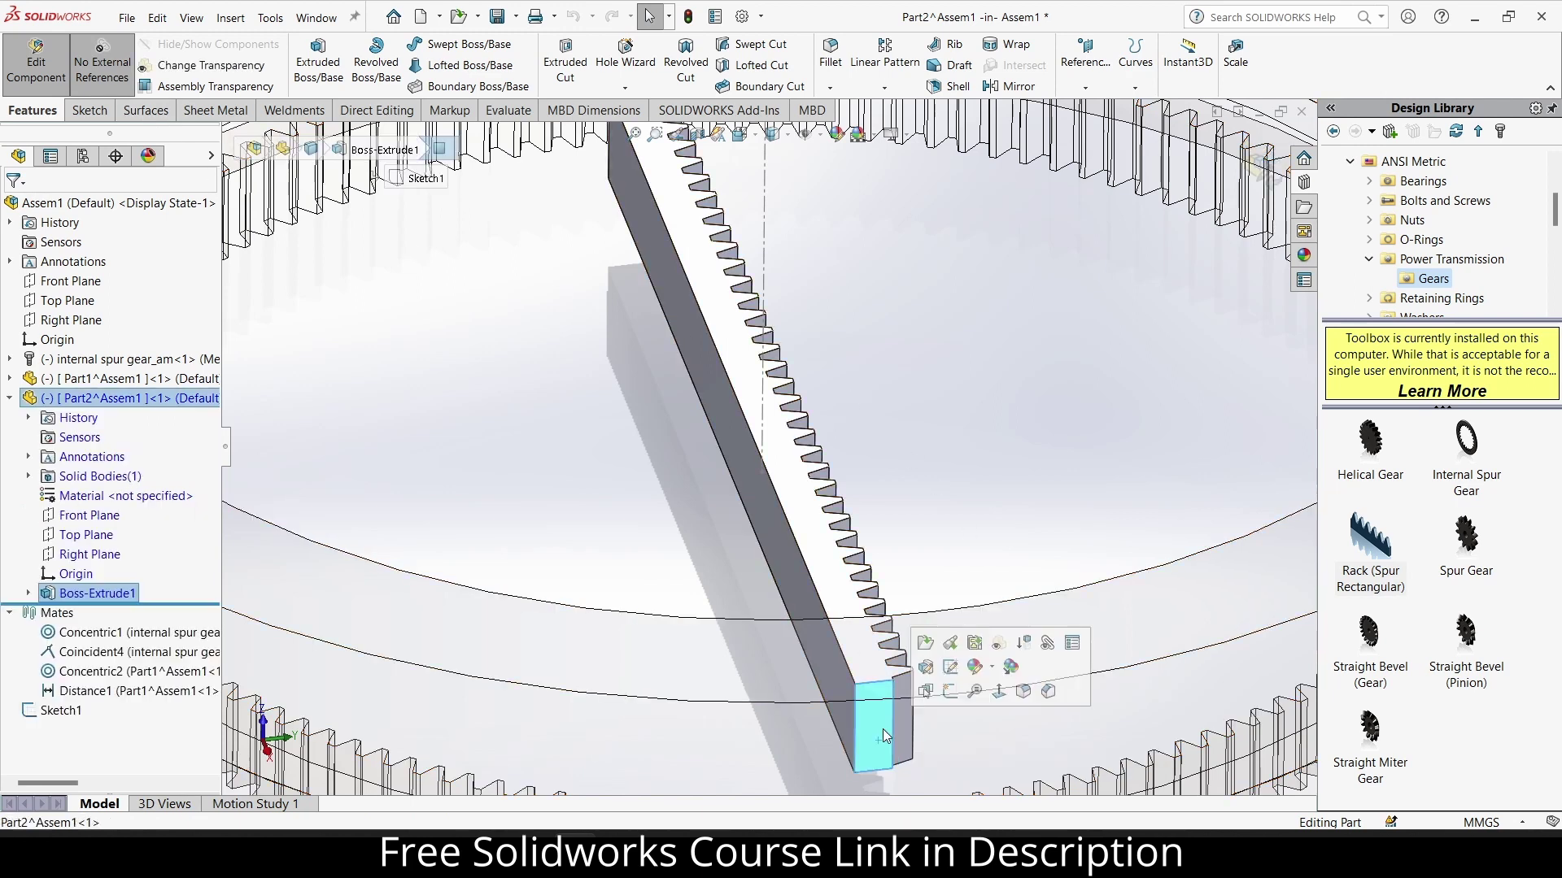
Sketch a corner rectangle on the rack's end face starting from its bottom edge.
{"action": "left_click", "coordinate": [942, 699]}
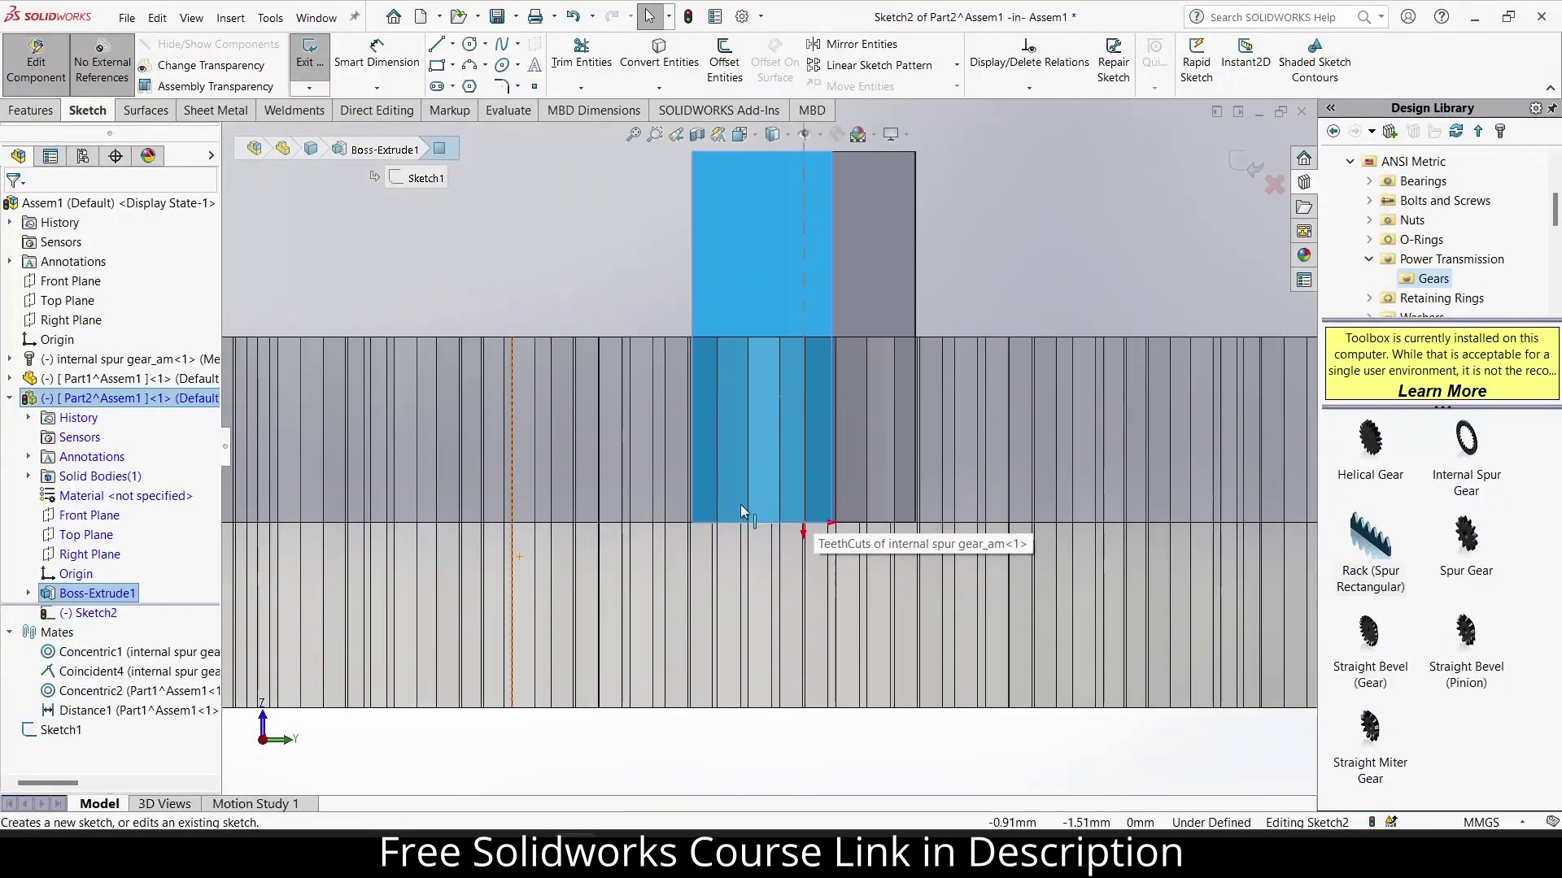
{"action": "left_click", "coordinate": [436, 65]}
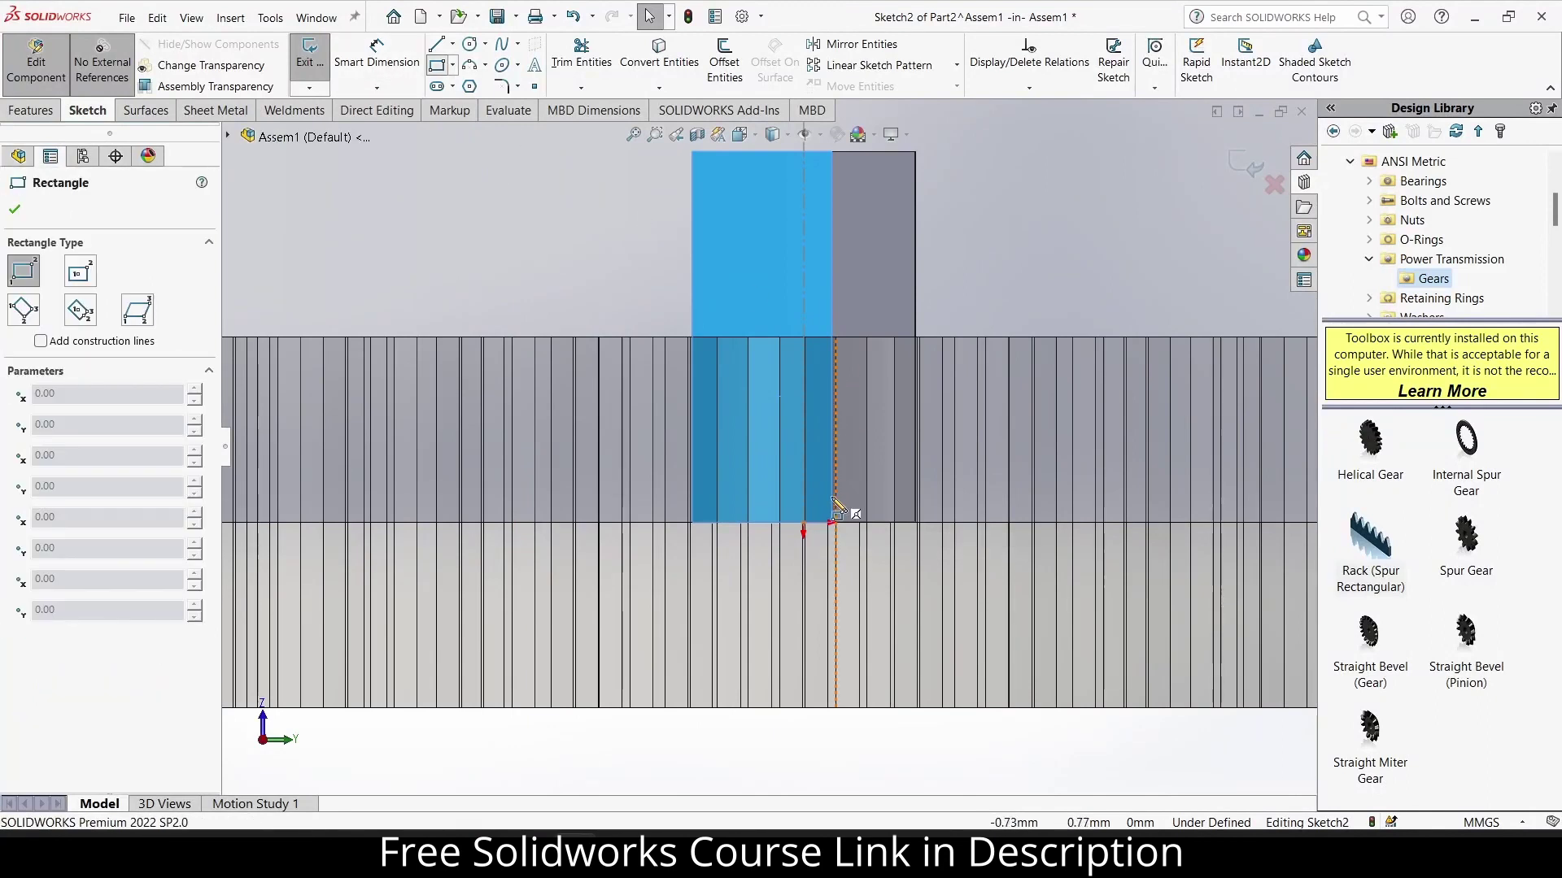
{"action": "scroll", "coordinate": [835, 525], "scroll_direction": "down", "scroll_amount": 5}
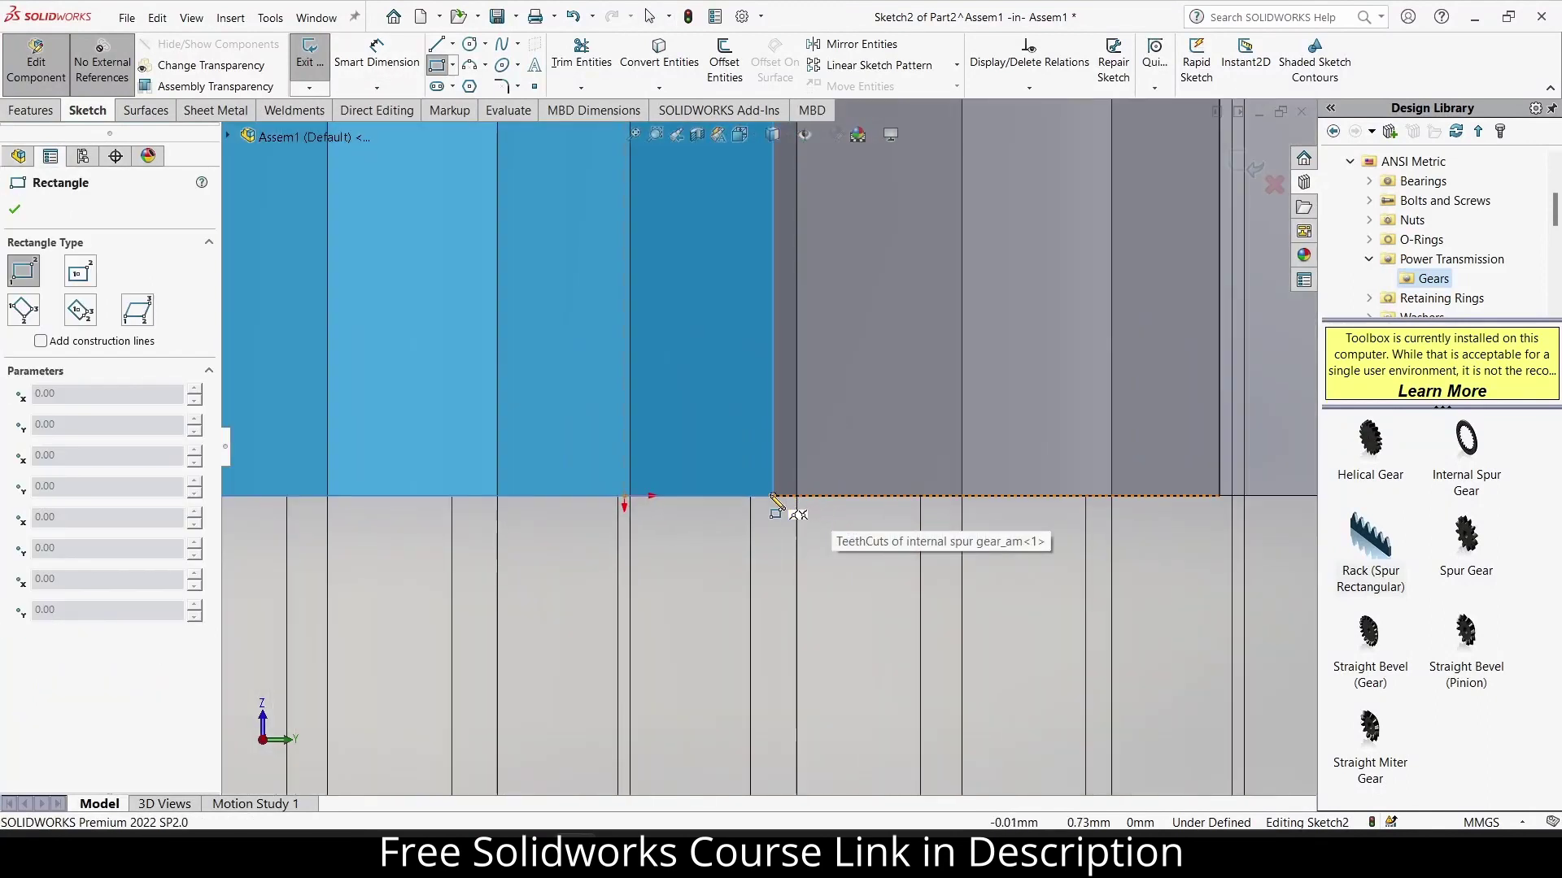
{"action": "left_click", "coordinate": [772, 497]}
{"action": "scroll", "coordinate": [488, 373], "scroll_direction": "up", "scroll_amount": 5}
{"action": "left_click", "coordinate": [564, 370]}
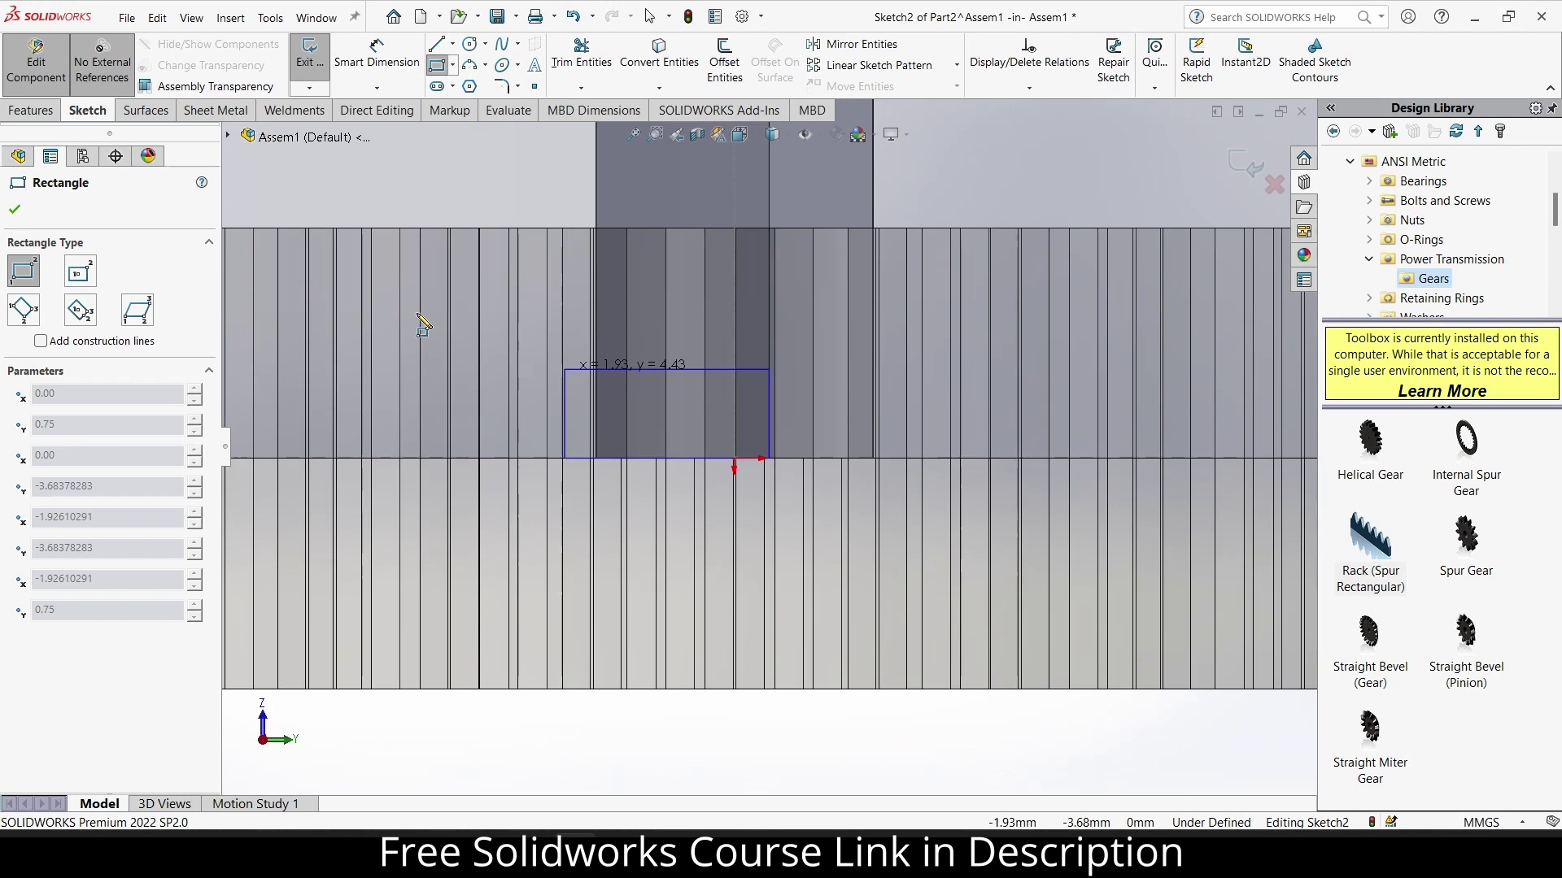
{"action": "left_click", "coordinate": [459, 344]}
Dimension the rectangle 8 mm wide with a 0 offset from the vertical centerline.
{"action": "left_click", "coordinate": [376, 53]}
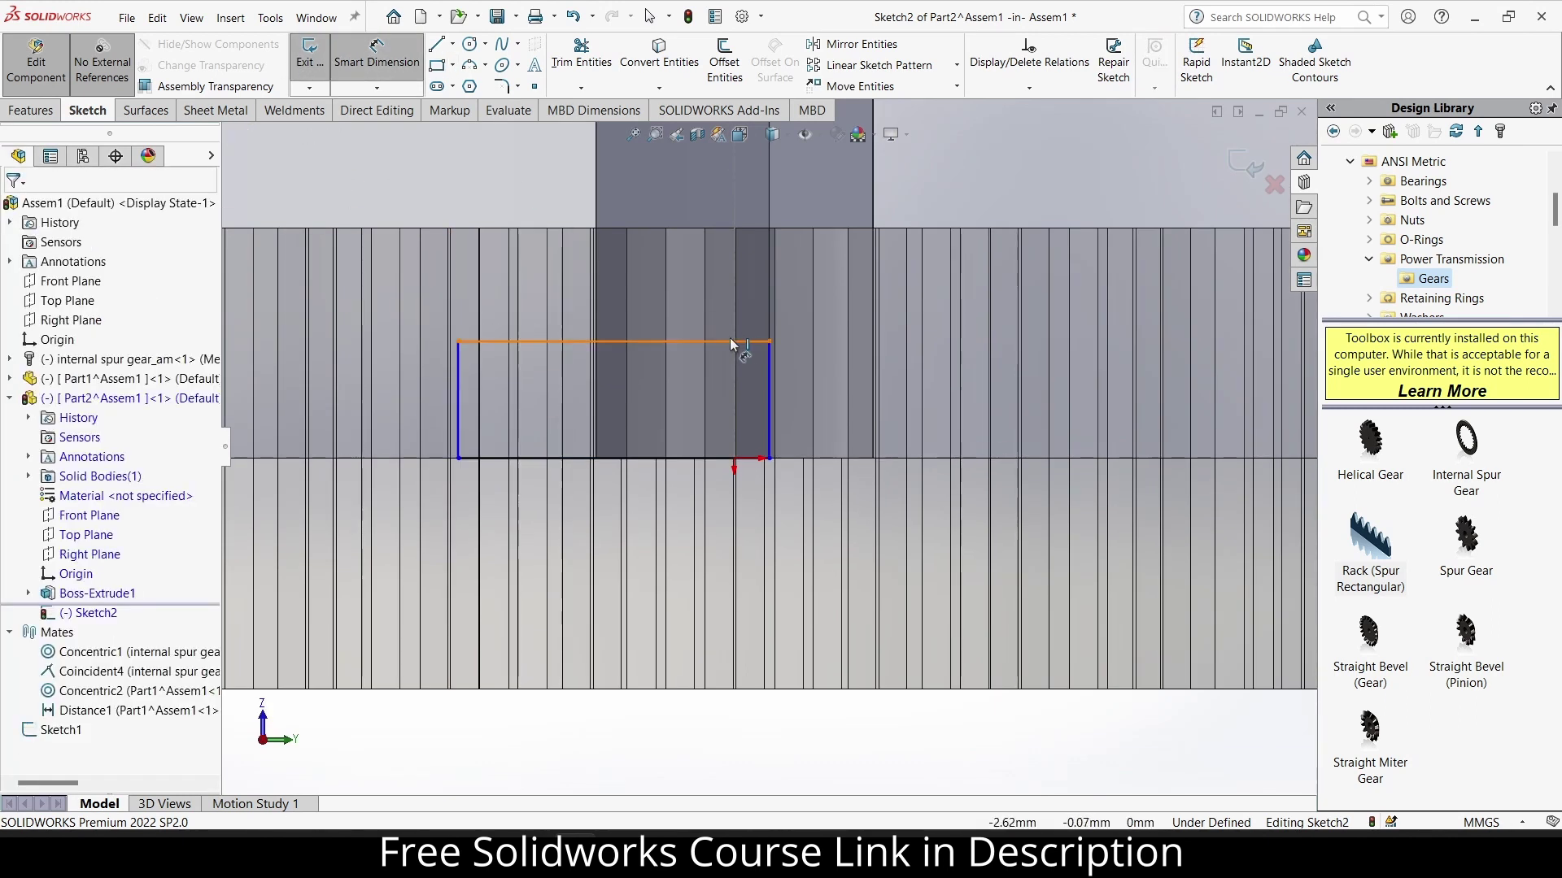
{"action": "left_click", "coordinate": [728, 340]}
{"action": "left_click", "coordinate": [723, 283]}
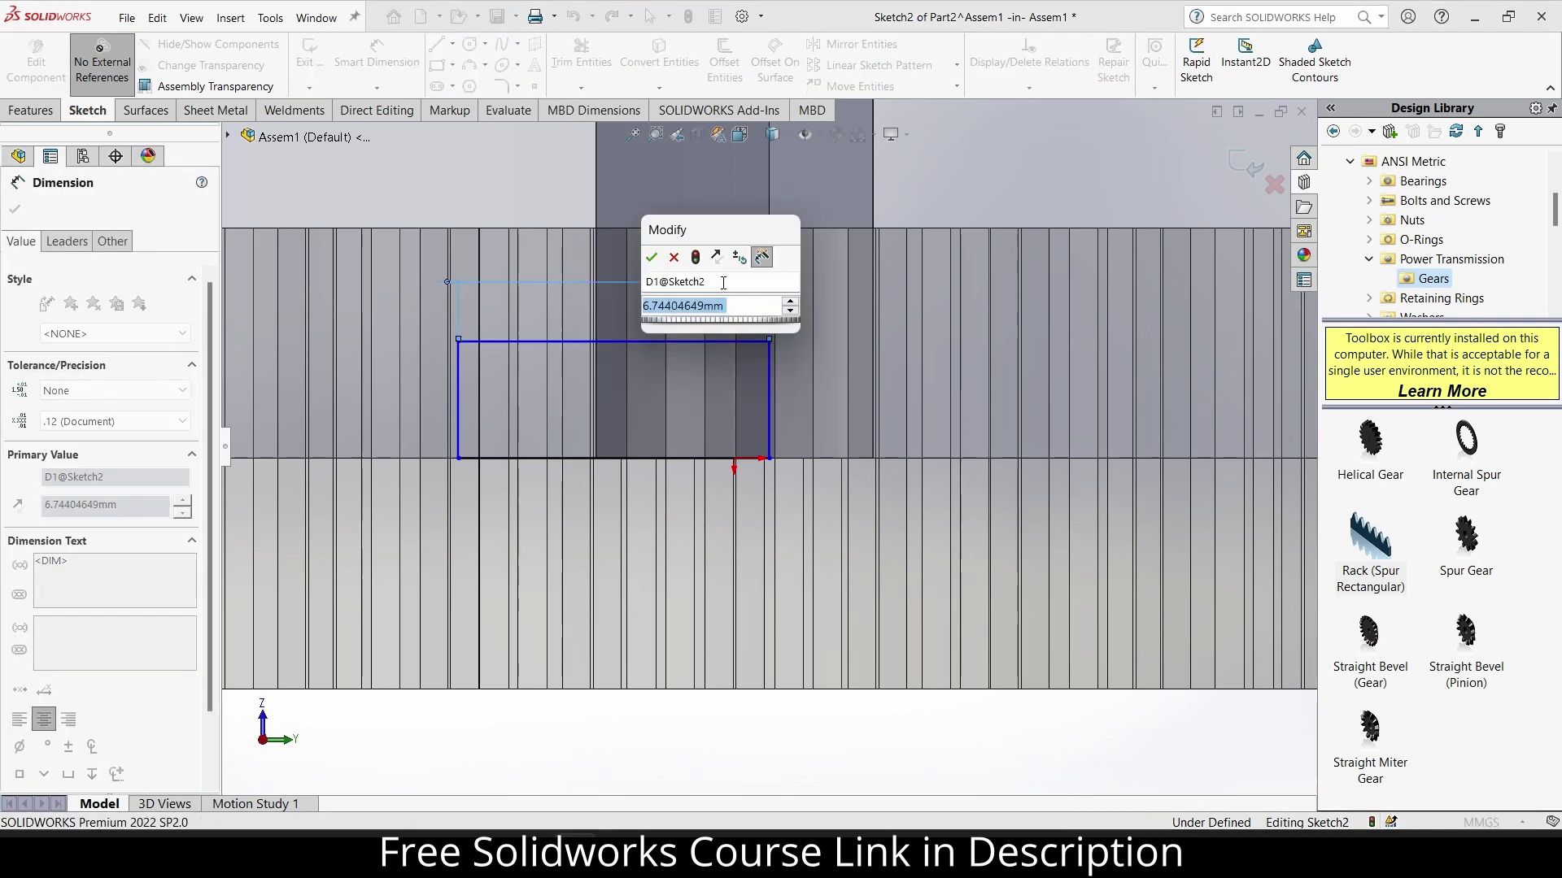
{"action": "type", "text": "8"}
{"action": "key", "text": "Return"}
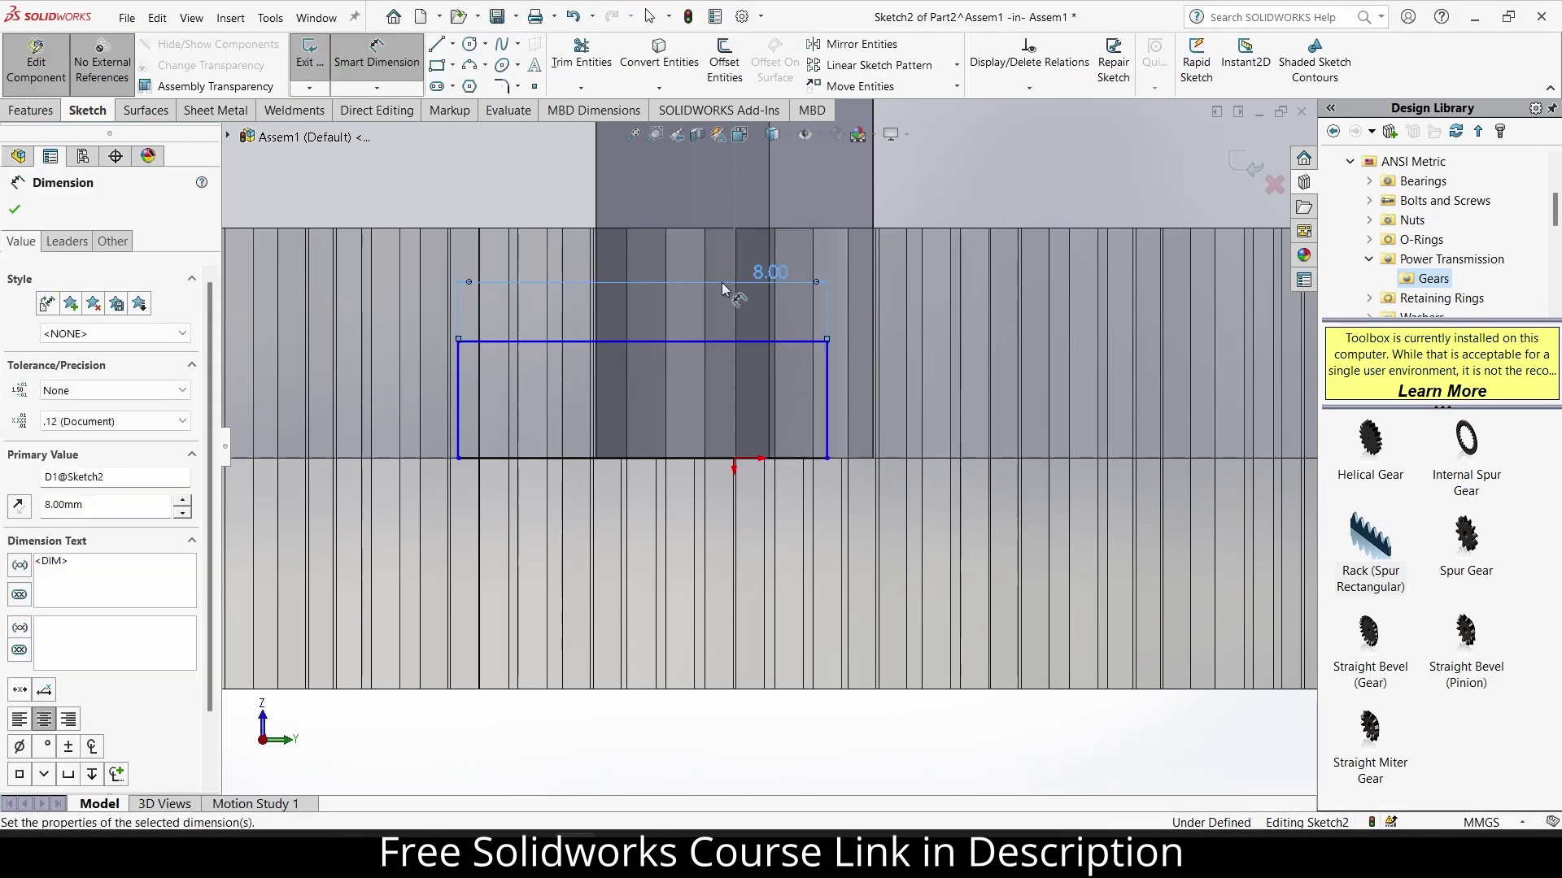
{"action": "left_click", "coordinate": [768, 335]}
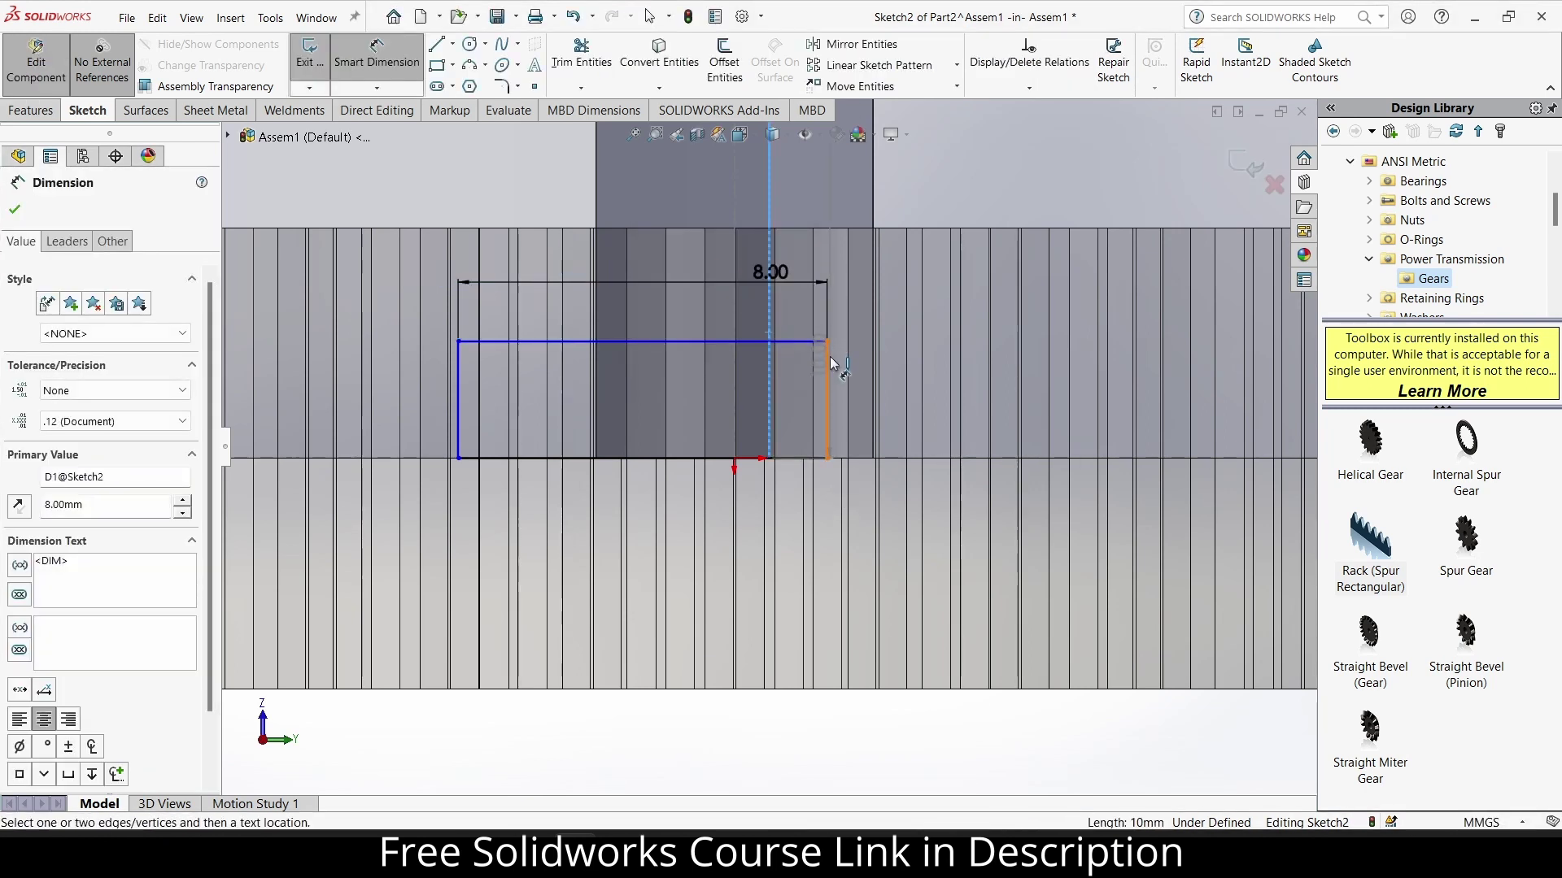
{"action": "left_click", "coordinate": [828, 358]}
{"action": "left_click", "coordinate": [809, 184]}
{"action": "type", "text": "0"}
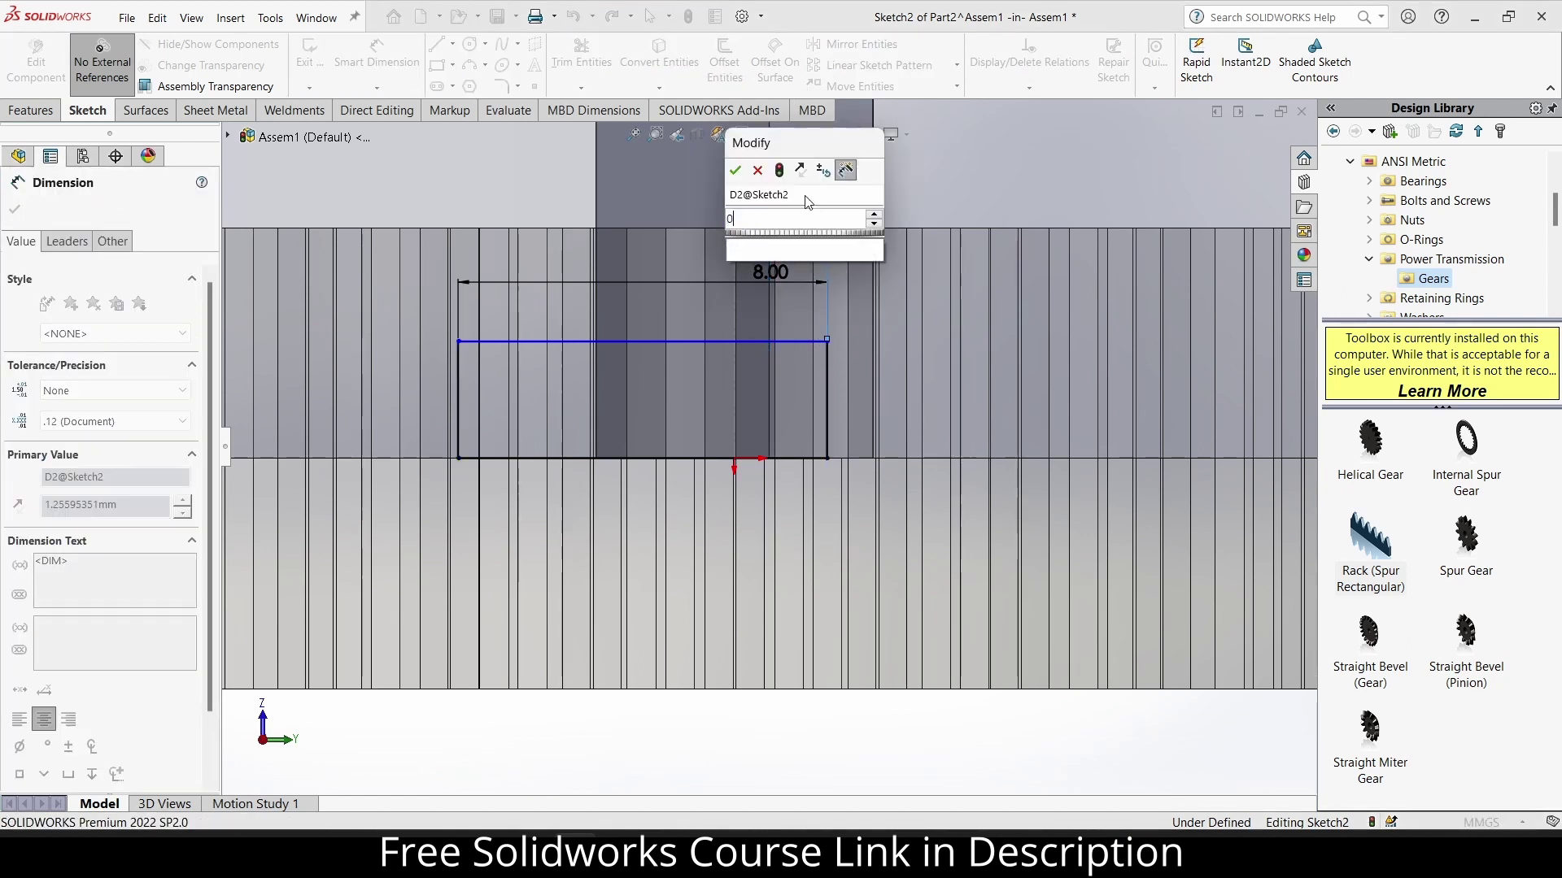
{"action": "key", "text": "Return"}
Set the rectangle height to 2.5 mm and switch to the isometric view.
{"action": "left_click", "coordinate": [761, 342]}
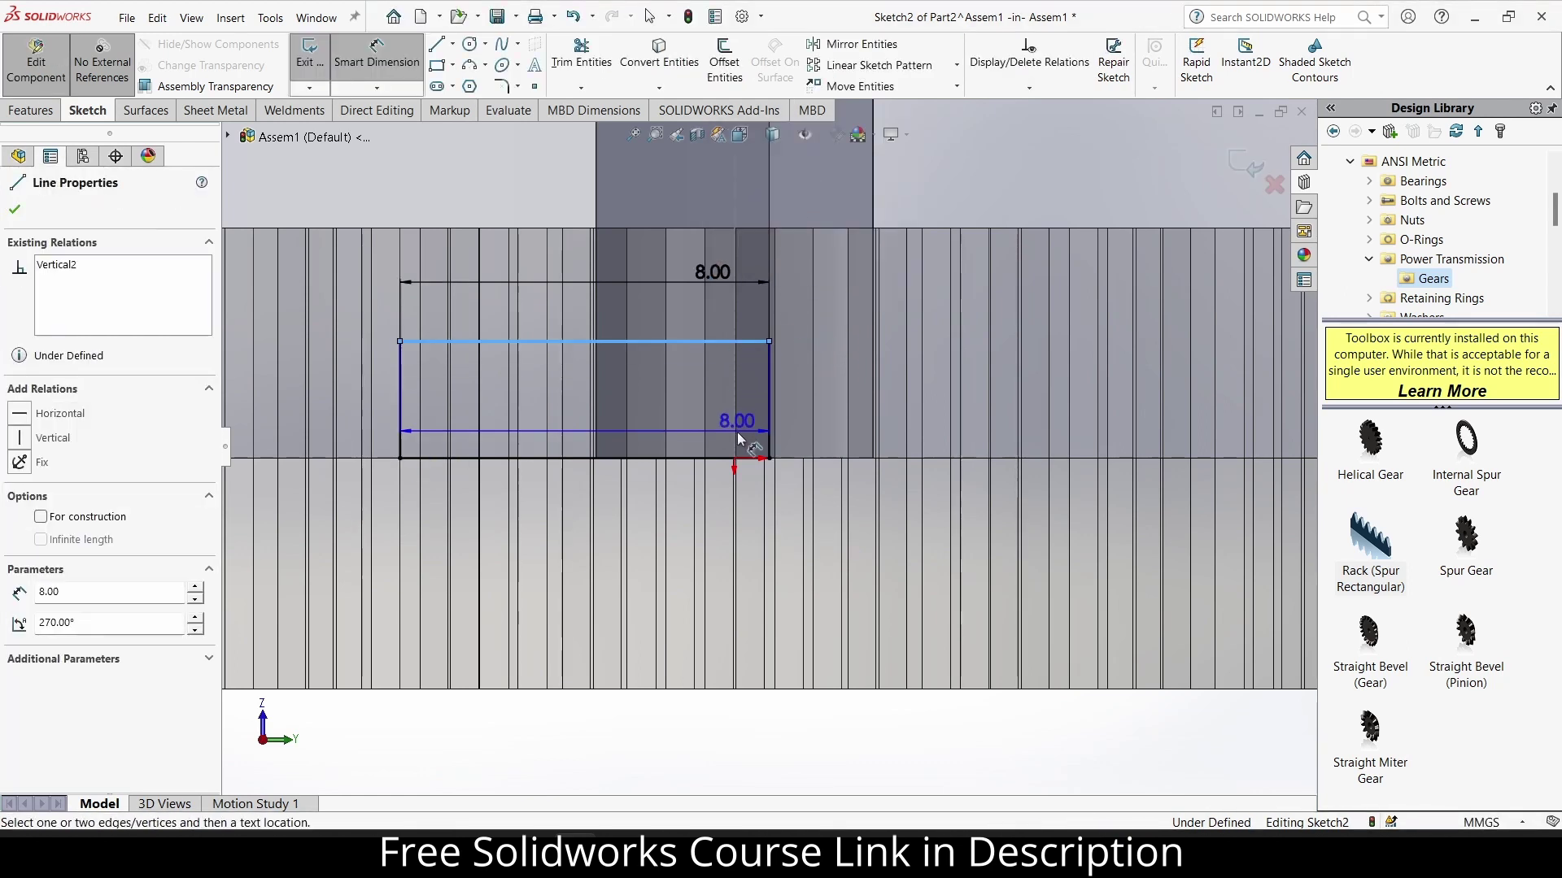
{"action": "left_click", "coordinate": [740, 458]}
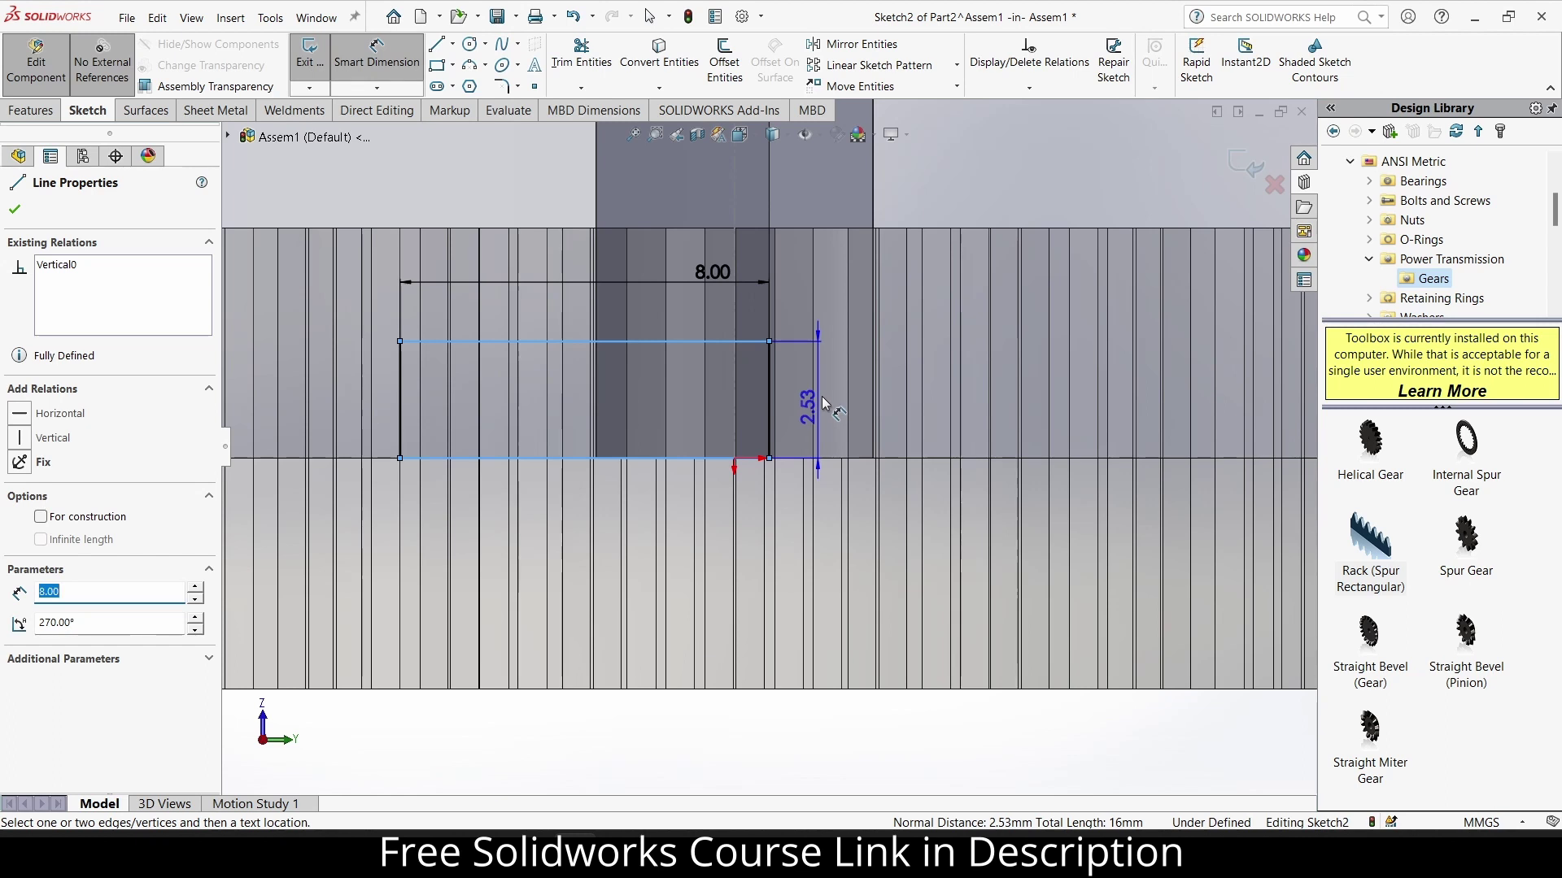
{"action": "left_click", "coordinate": [813, 409]}
{"action": "type", "text": "2.5"}
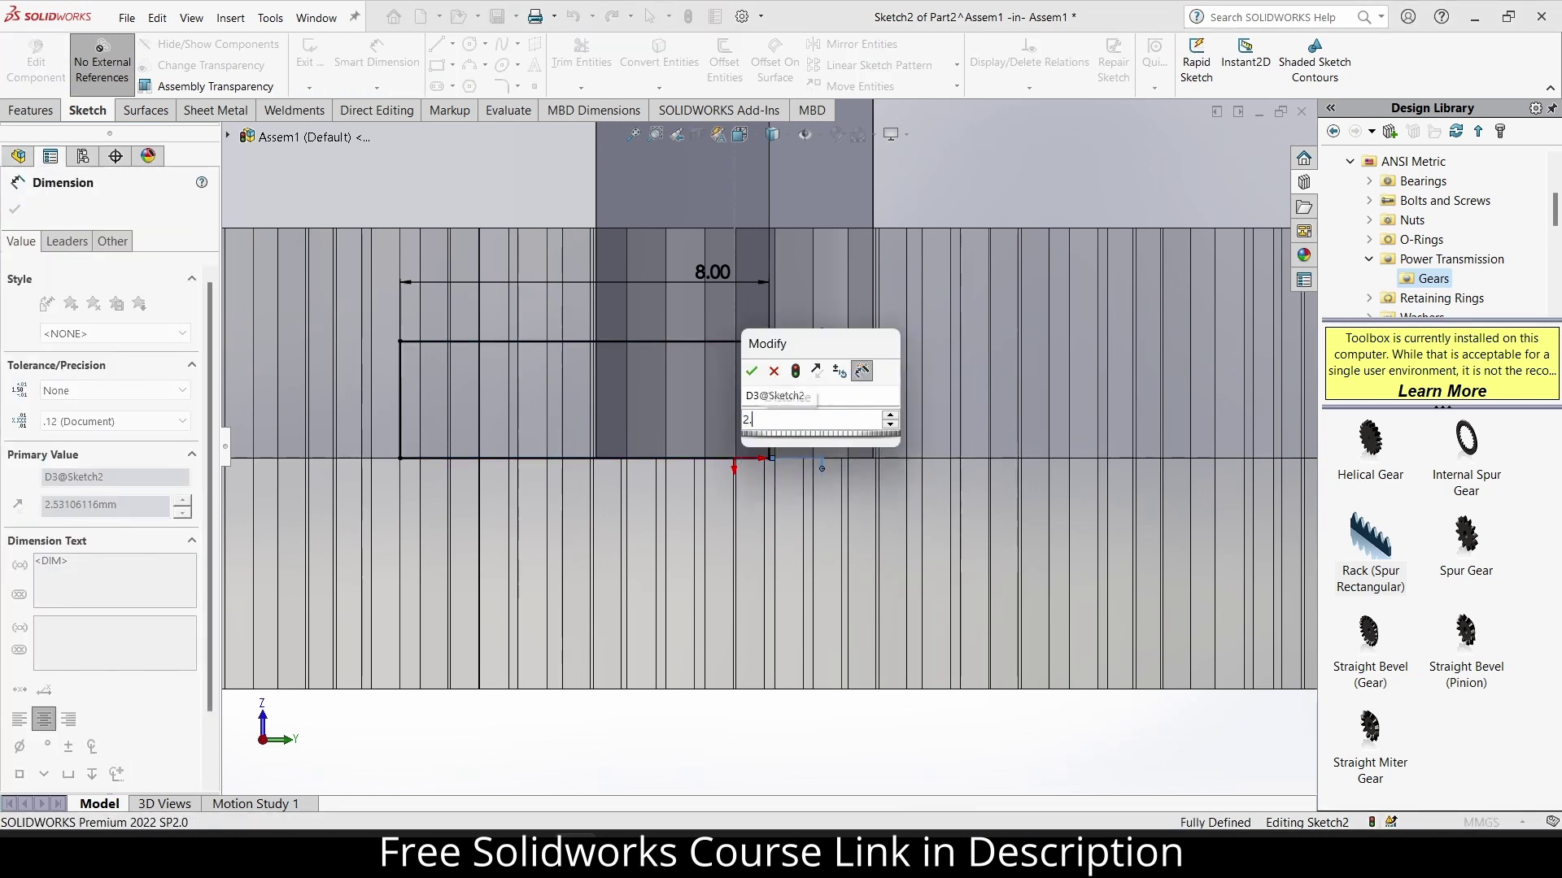
{"action": "key", "text": "Return"}
{"action": "scroll", "coordinate": [792, 398], "scroll_direction": "up", "scroll_amount": 5}
{"action": "key", "text": "ctrl+7"}
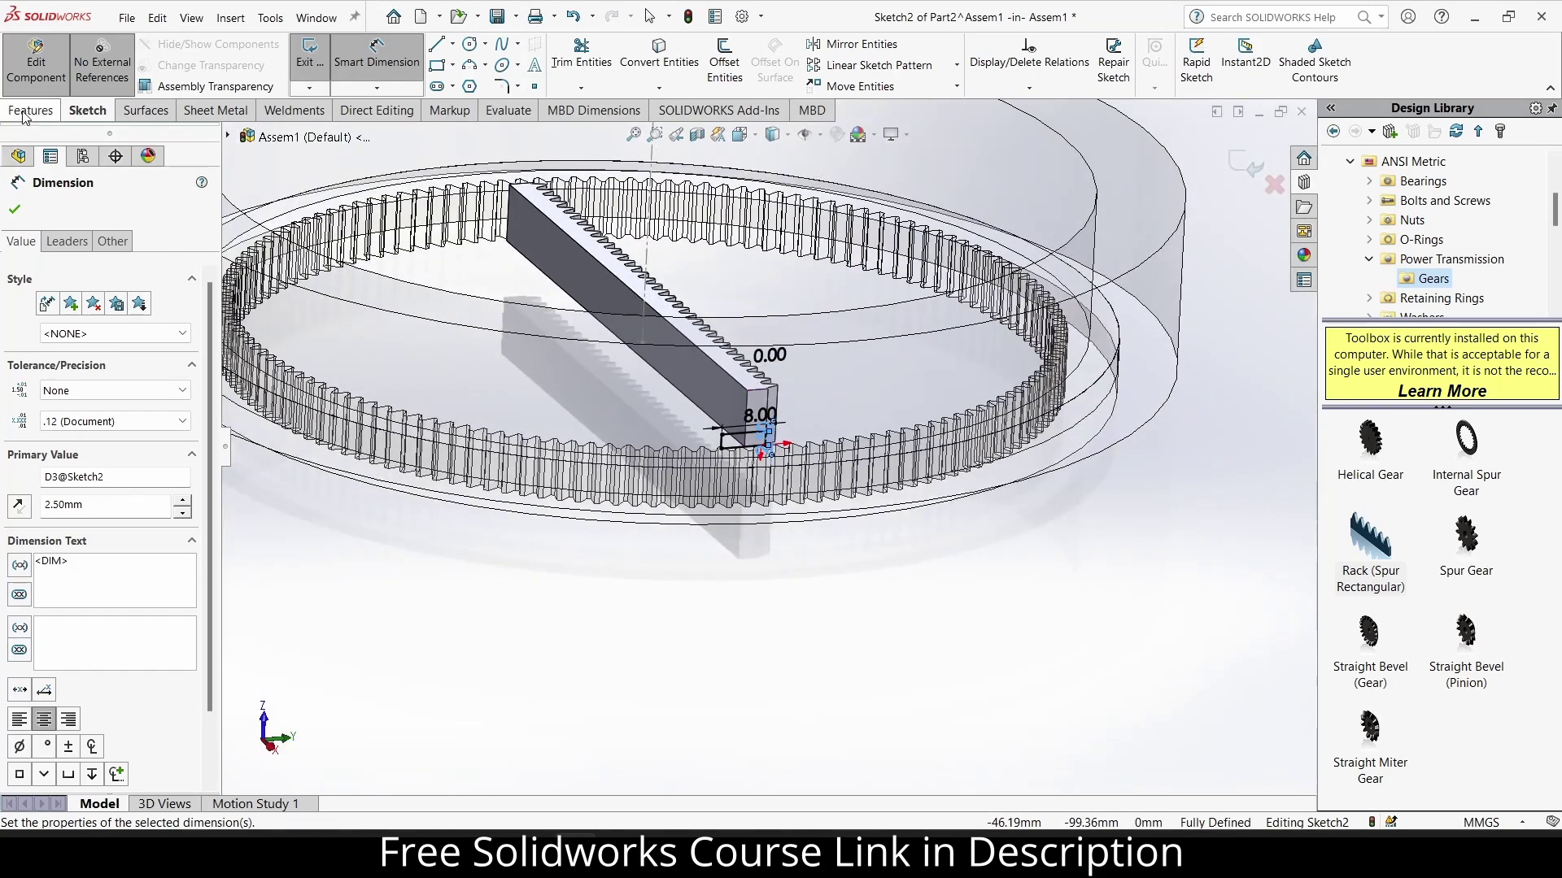
Extrude the rack rectangle Up To Surface, ending at the rack's opposite end face.
{"action": "left_click", "coordinate": [28, 111]}
{"action": "left_click", "coordinate": [318, 61]}
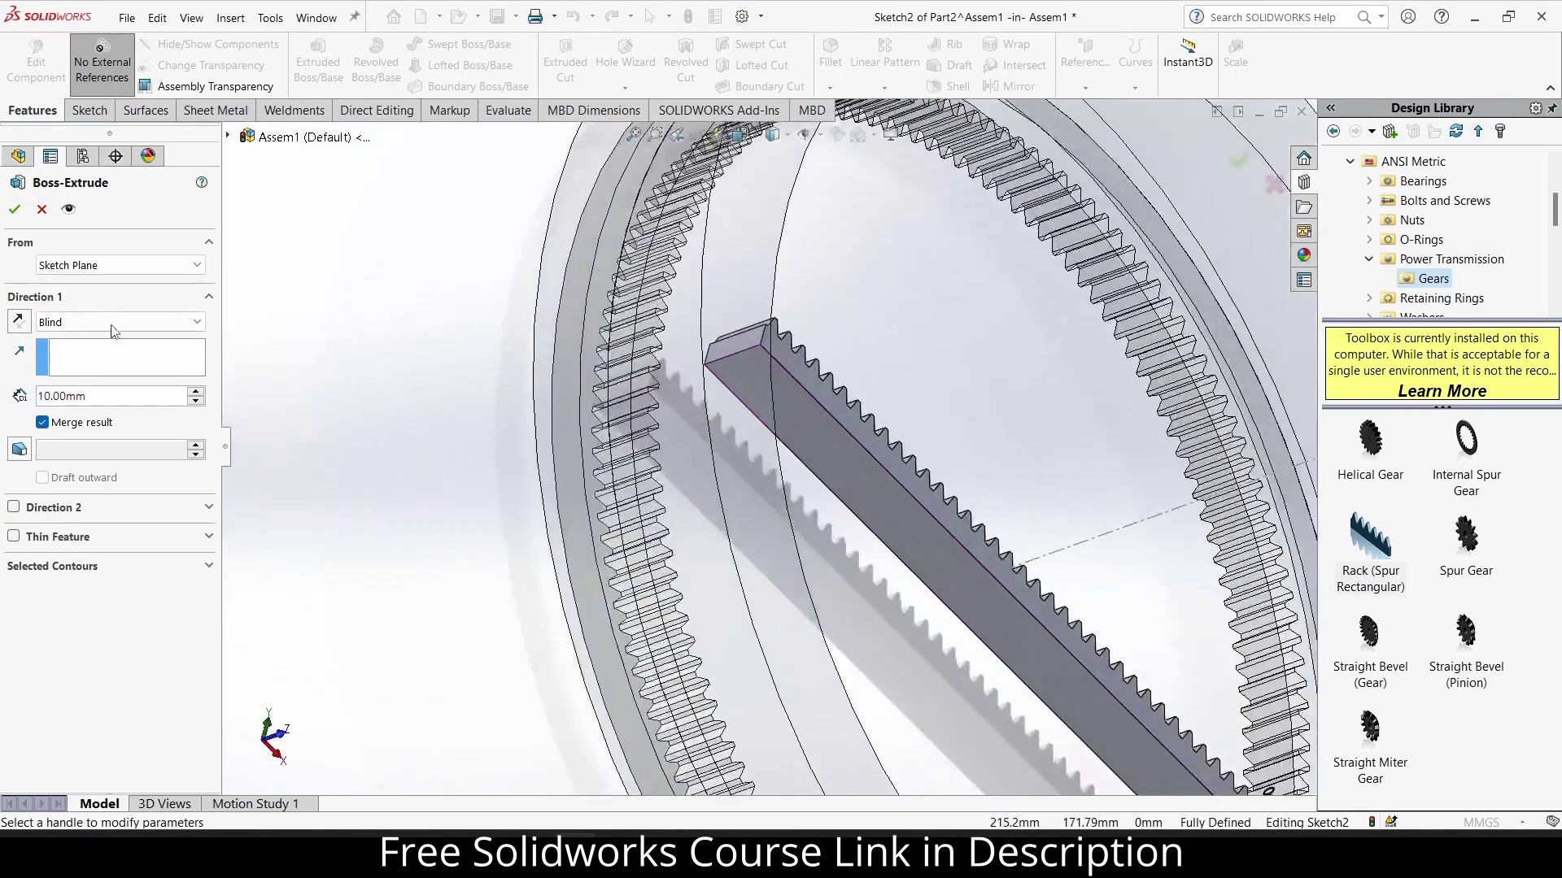
{"action": "left_click", "coordinate": [128, 322]}
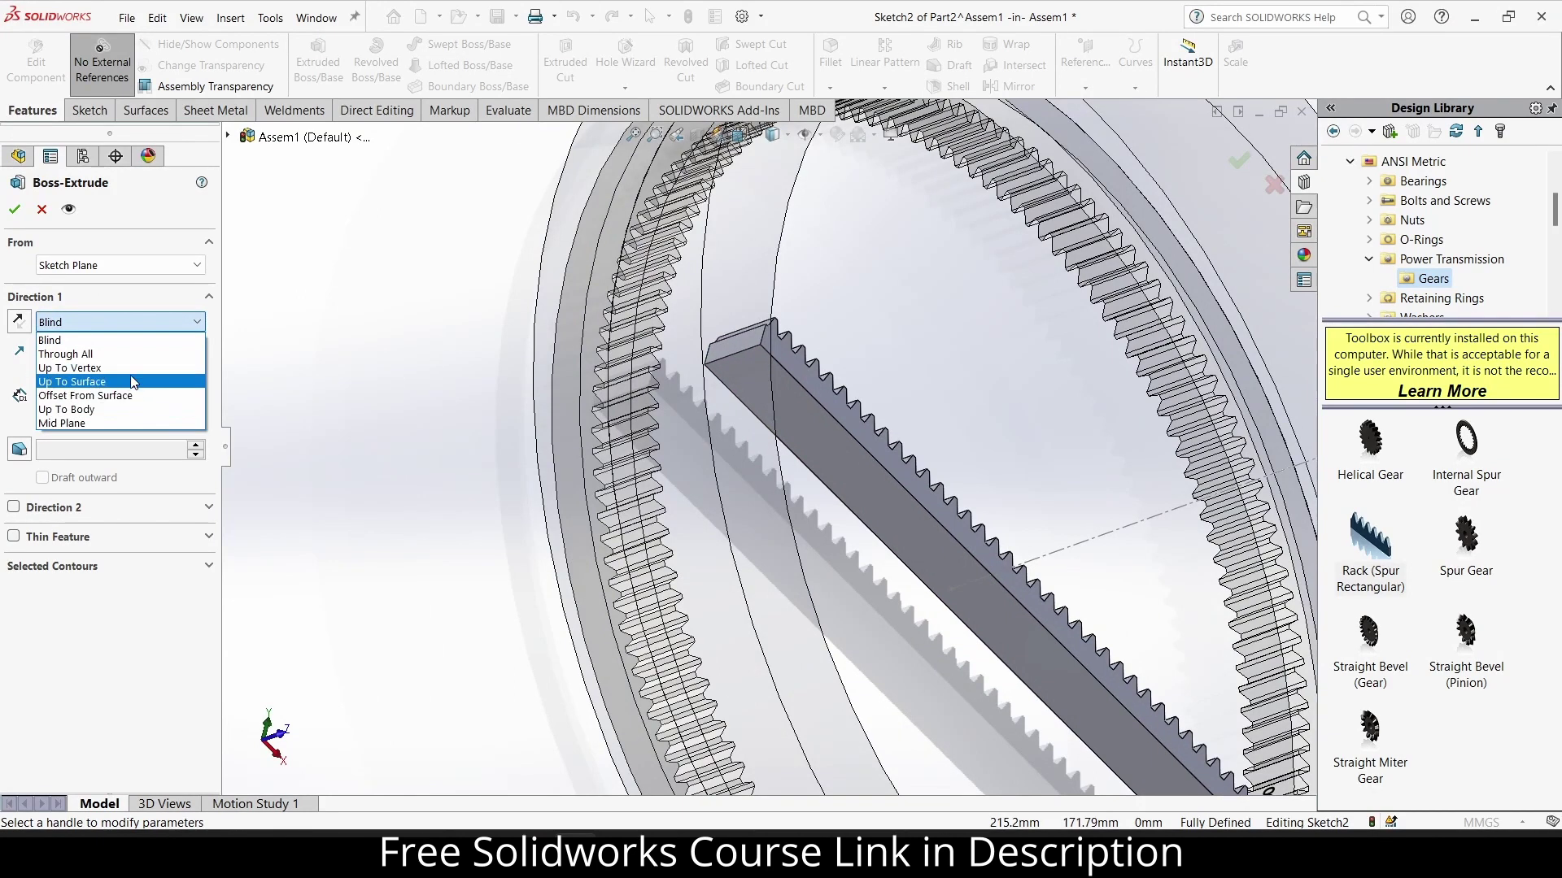
{"action": "left_click", "coordinate": [145, 380]}
{"action": "scroll", "coordinate": [810, 379], "scroll_direction": "down", "scroll_amount": 3}
{"action": "left_click", "coordinate": [623, 326]}
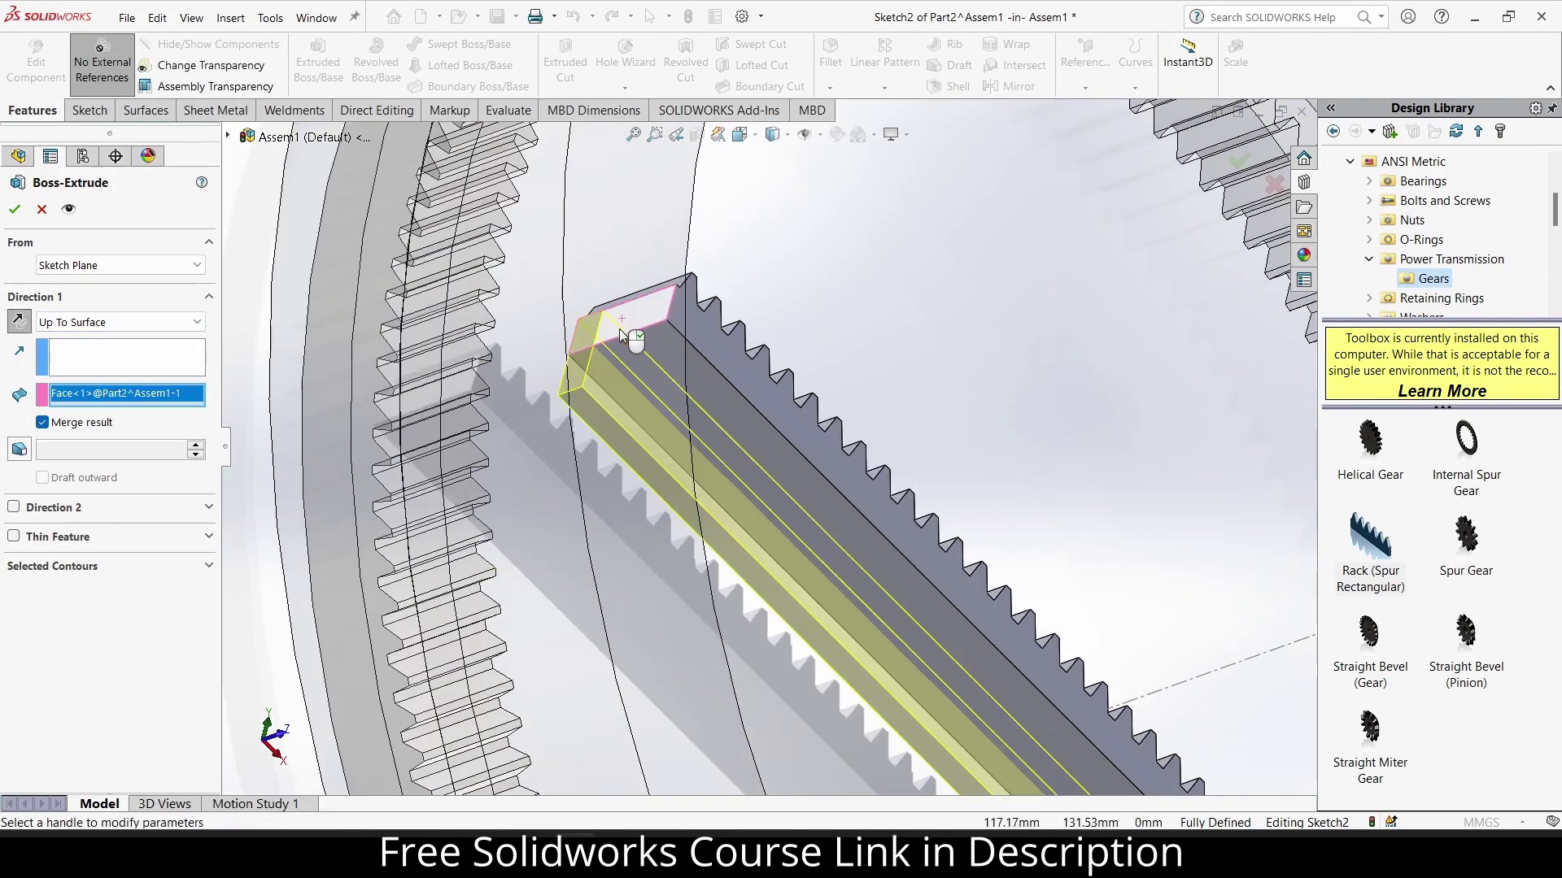
{"action": "left_click", "coordinate": [15, 209]}
Return to the assembly and drag the rack up out of the ring housing.
{"action": "scroll", "coordinate": [985, 362], "scroll_direction": "up", "scroll_amount": 5}
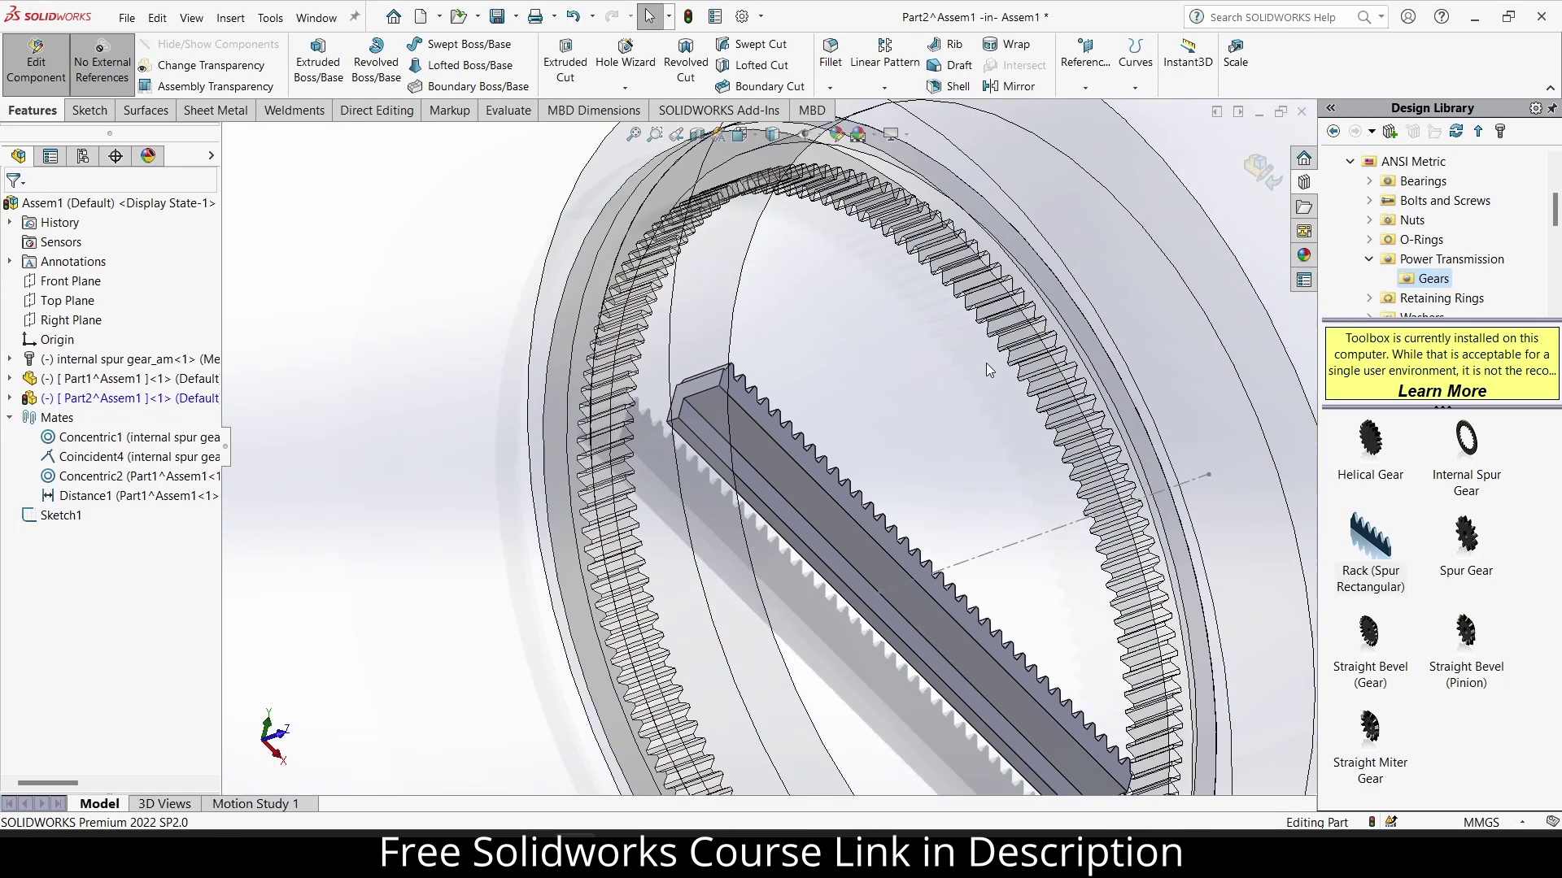
{"action": "mouse_move", "coordinate": [985, 363]}
{"action": "middle_mouse_down"}
{"action": "mouse_move", "coordinate": [881, 248]}
{"action": "mouse_move", "coordinate": [791, 256]}
{"action": "middle_mouse_up"}
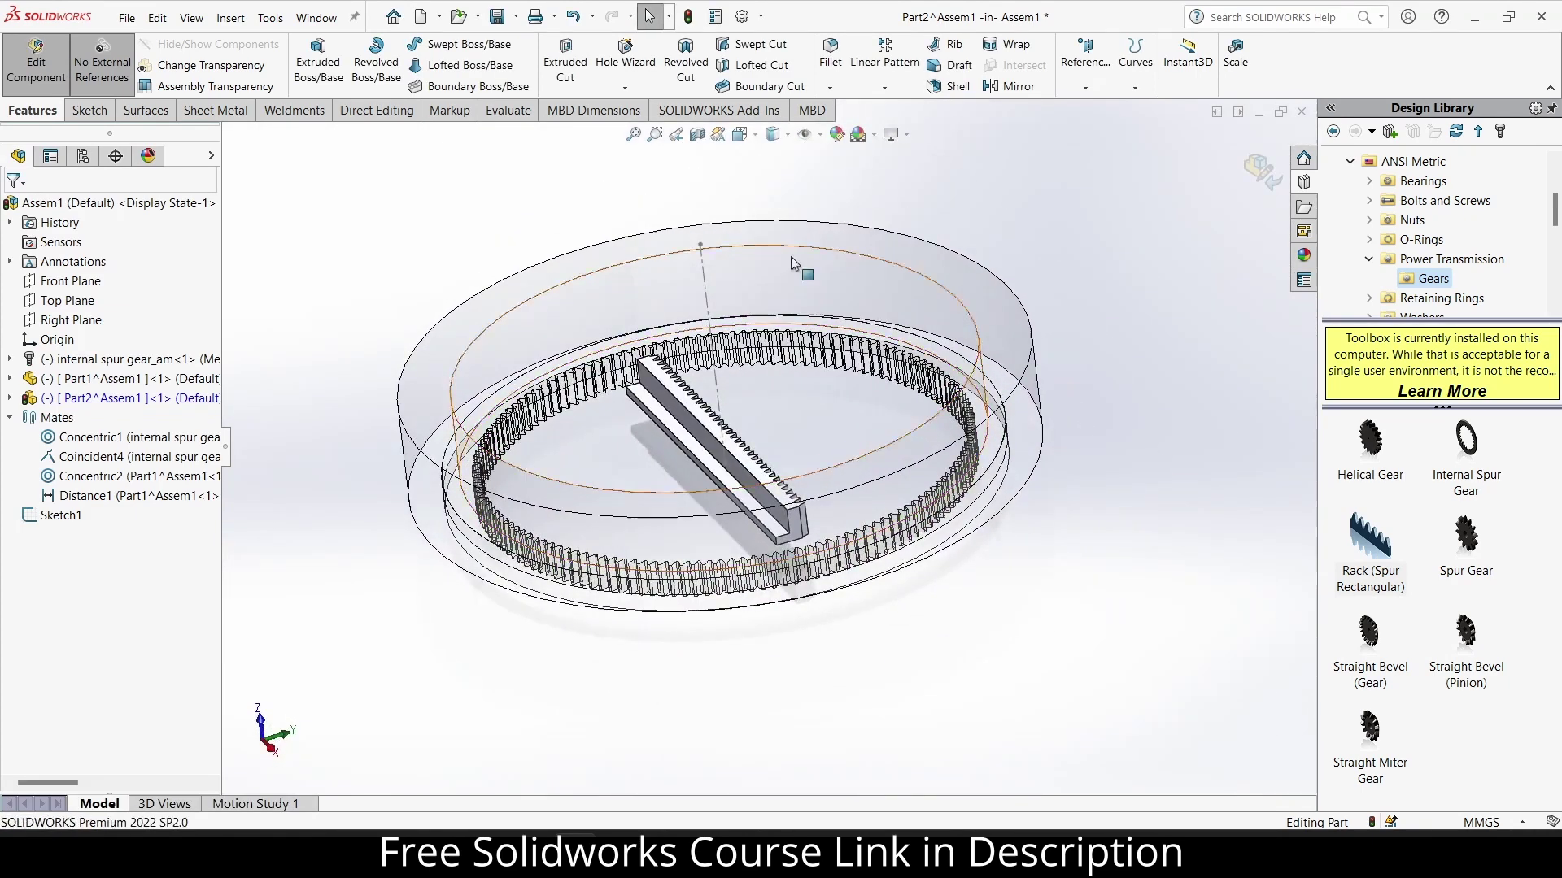
{"action": "left_click", "coordinate": [1258, 175]}
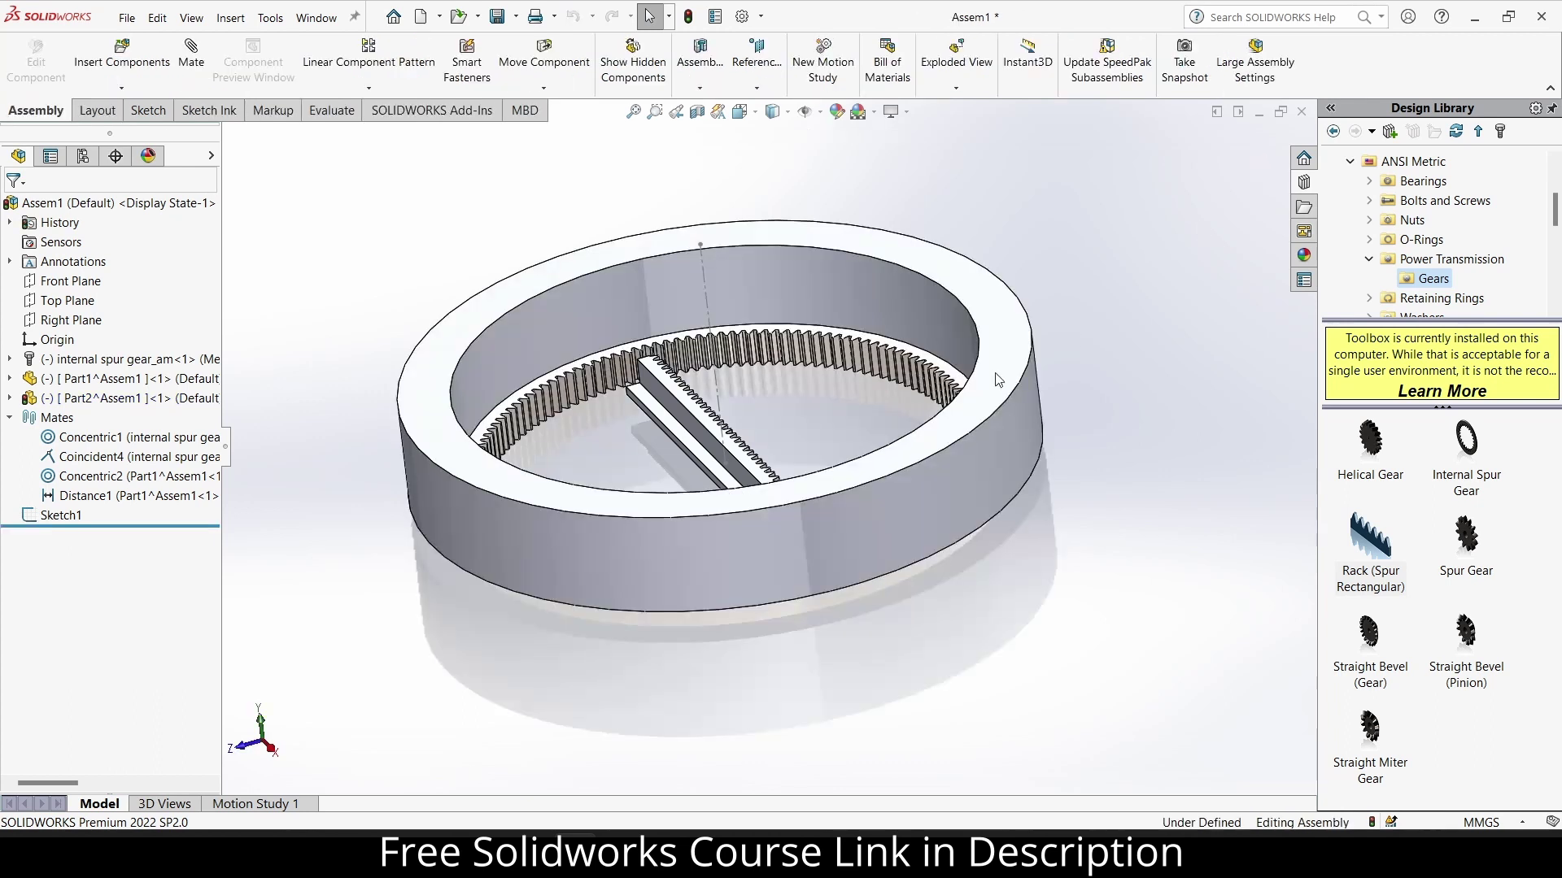
{"action": "left_click_drag", "start_coordinate": [711, 446], "coordinate": [569, 242]}
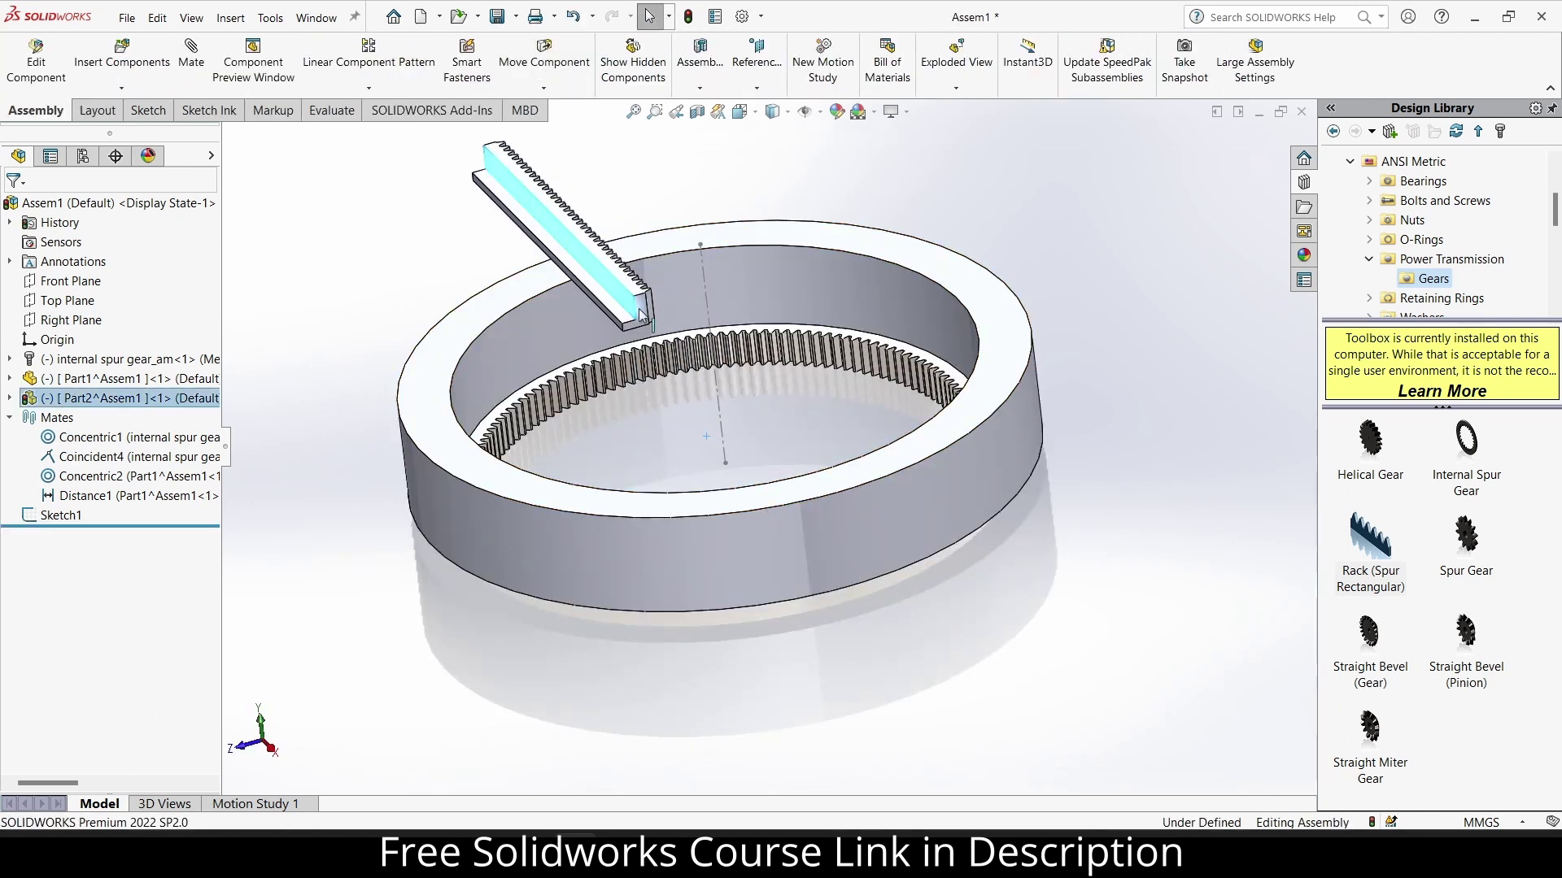
{"action": "scroll", "coordinate": [656, 340], "scroll_direction": "down", "scroll_amount": 3}
{"action": "key", "text": "Escape"}
Sketch on the rack's end face, tracing its L-shaped outline as six closed lines.
{"action": "left_click", "coordinate": [654, 329]}
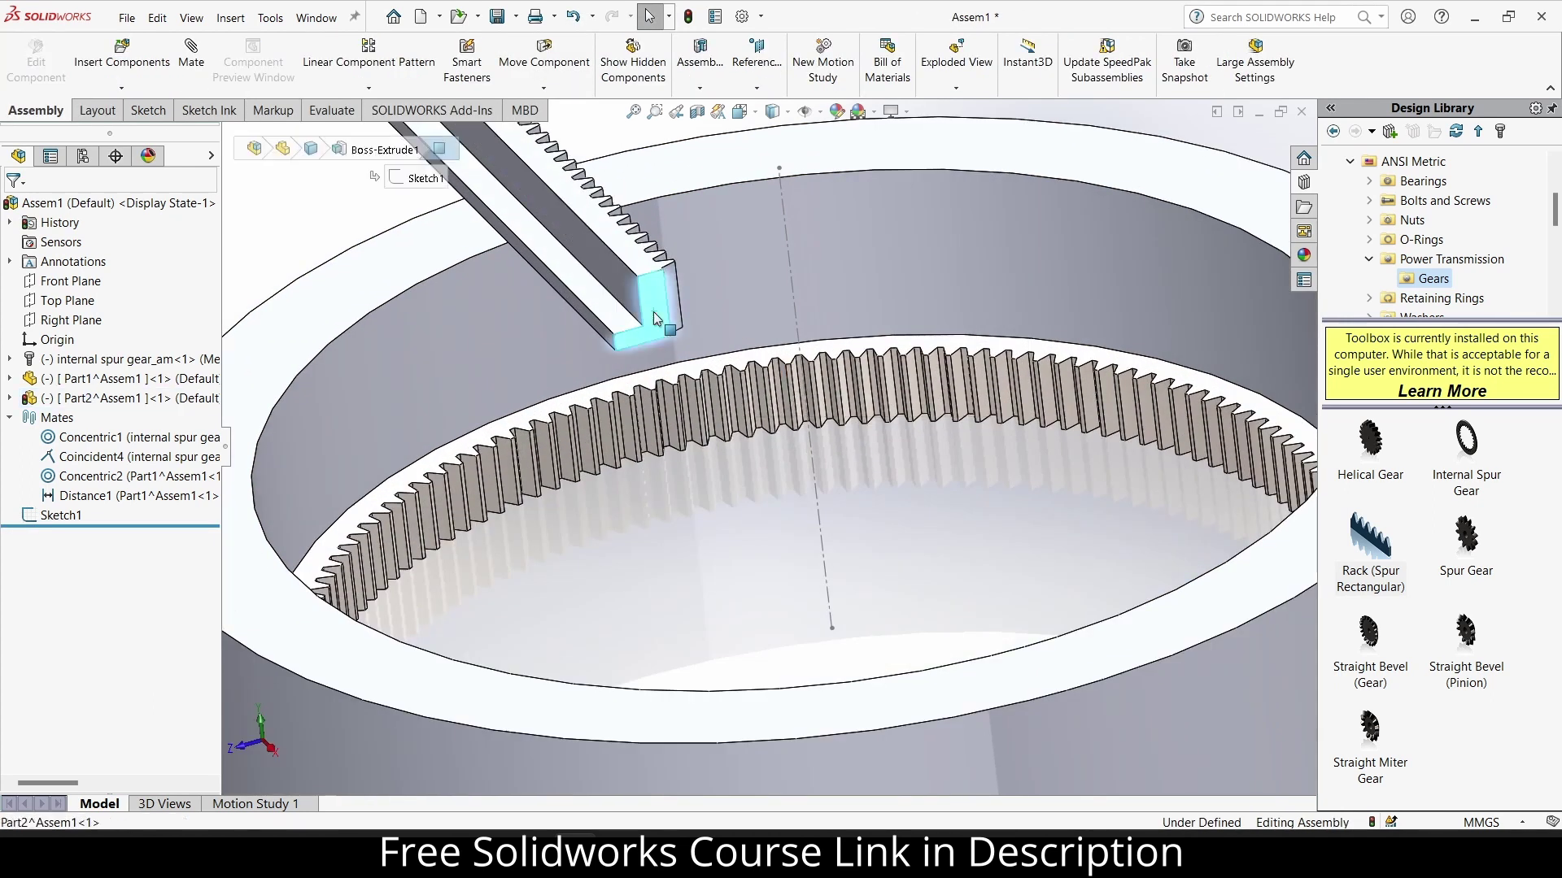
{"action": "left_click", "coordinate": [701, 287]}
{"action": "scroll", "coordinate": [692, 334], "scroll_direction": "down", "scroll_amount": 5}
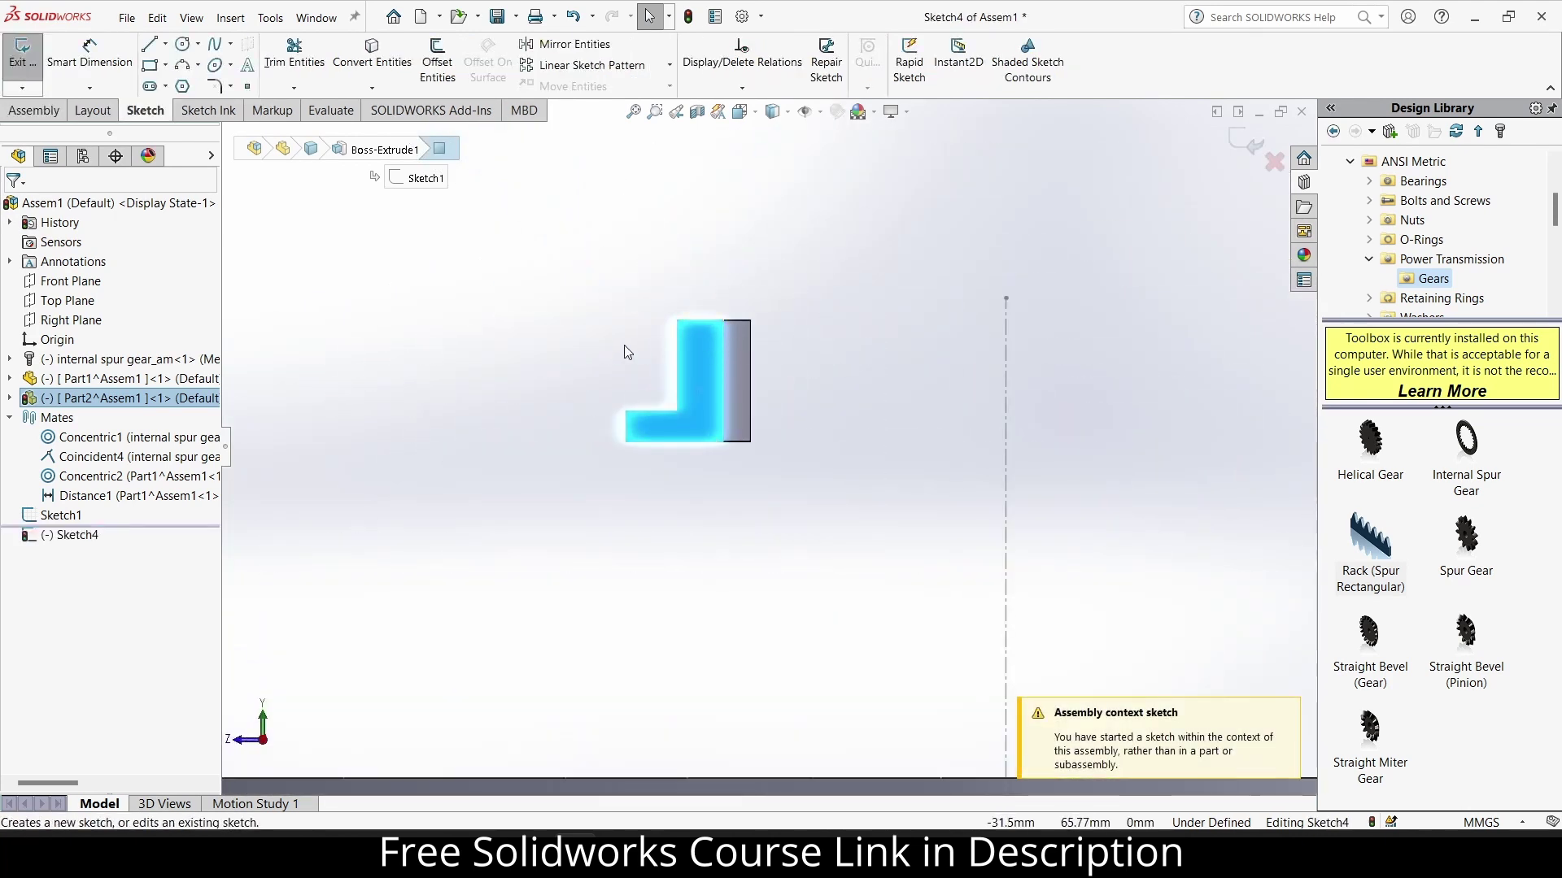
{"action": "scroll", "coordinate": [714, 411], "scroll_direction": "down", "scroll_amount": 2}
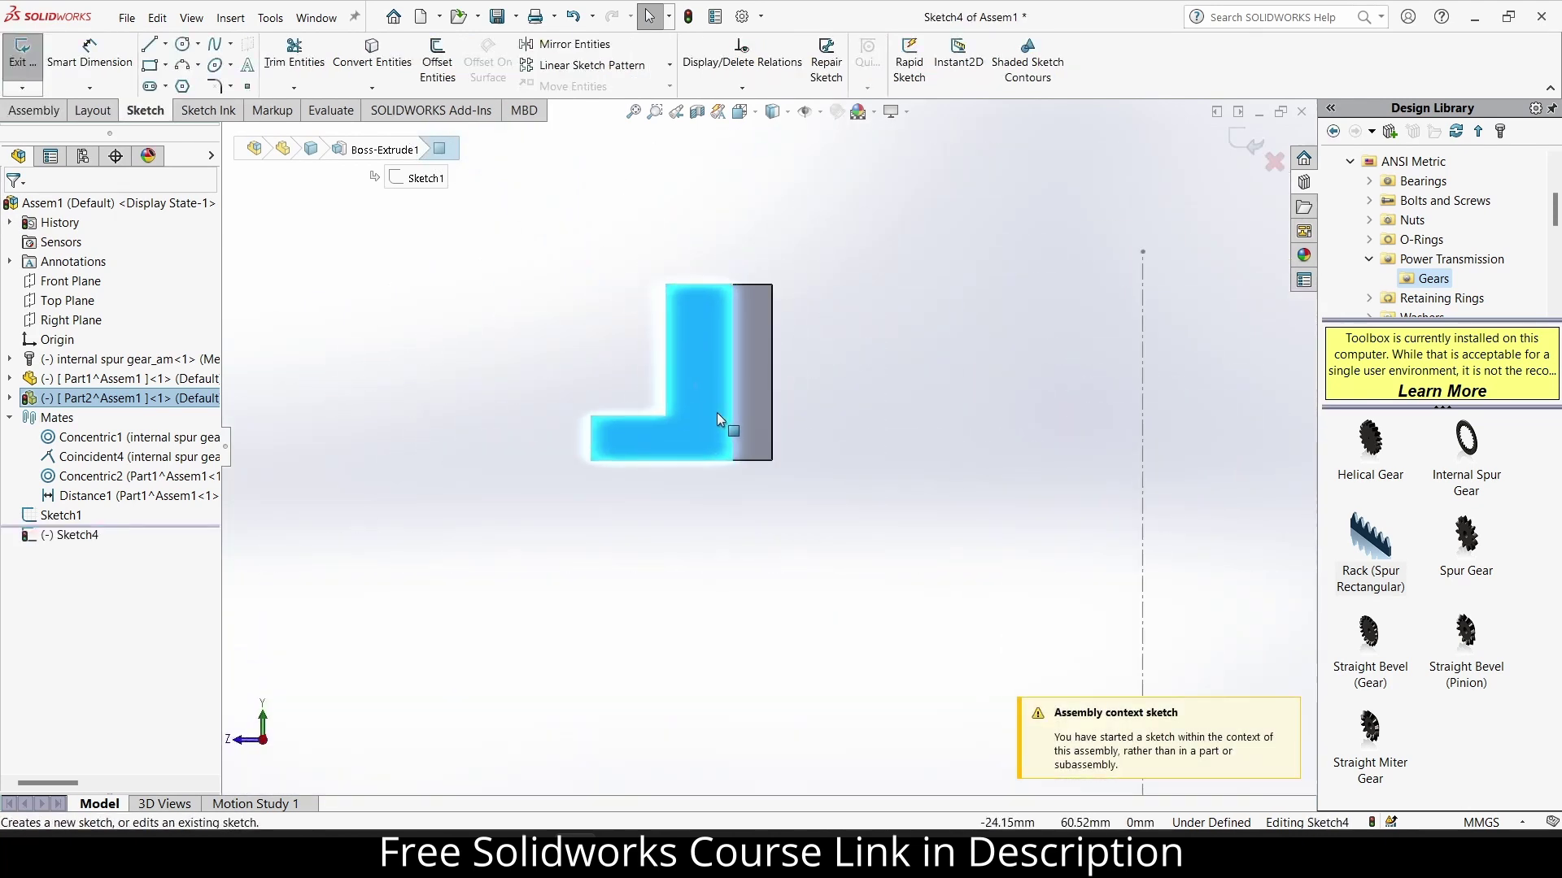
{"action": "left_click", "coordinate": [149, 45]}
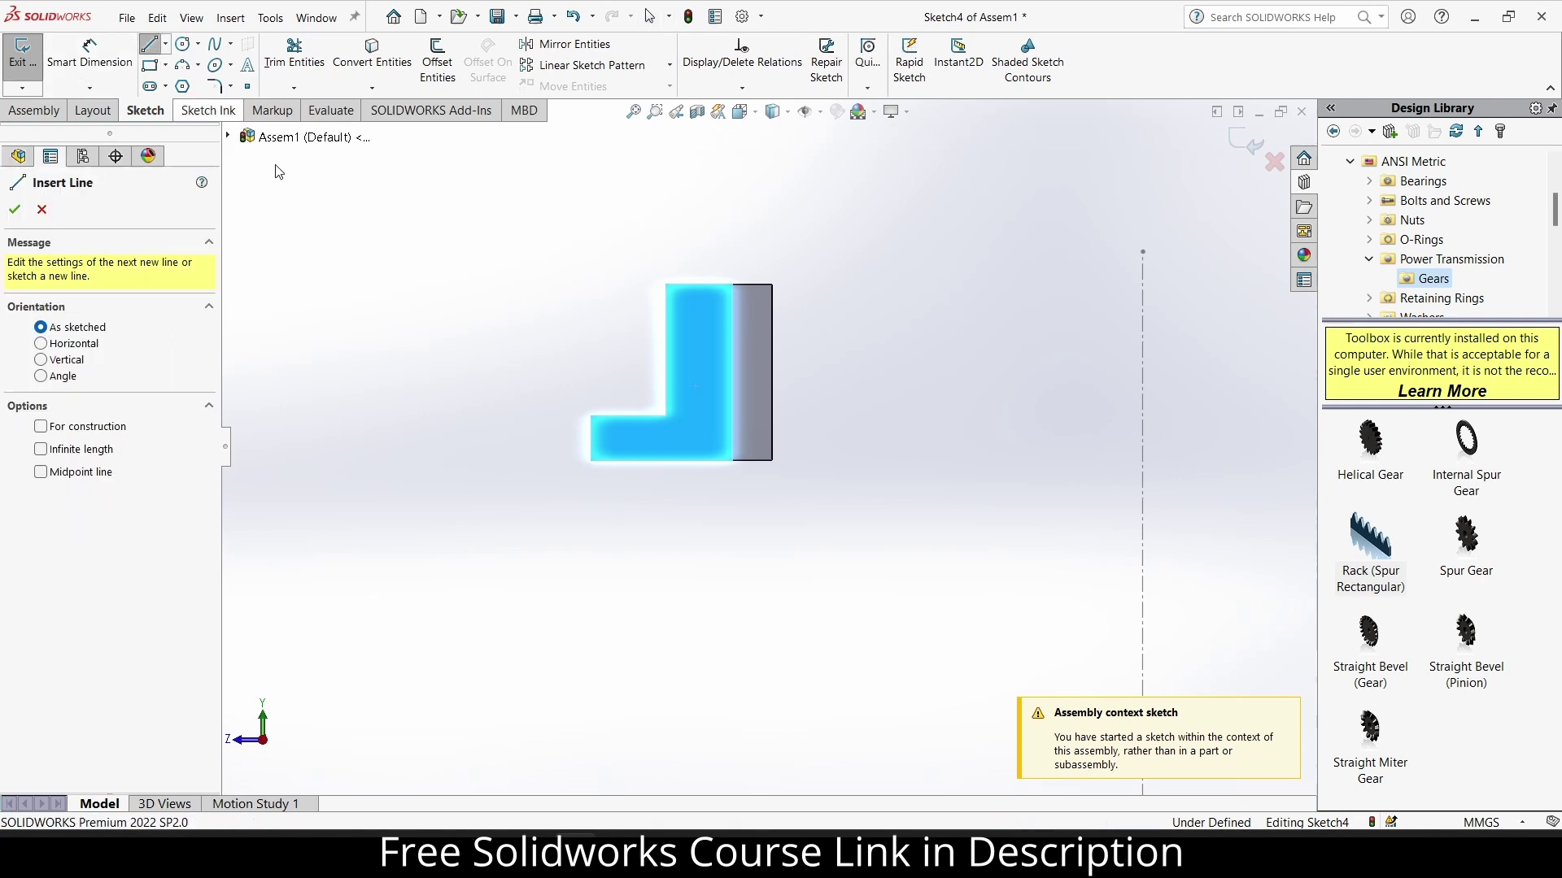
{"action": "left_click", "coordinate": [591, 461]}
{"action": "left_click", "coordinate": [772, 461]}
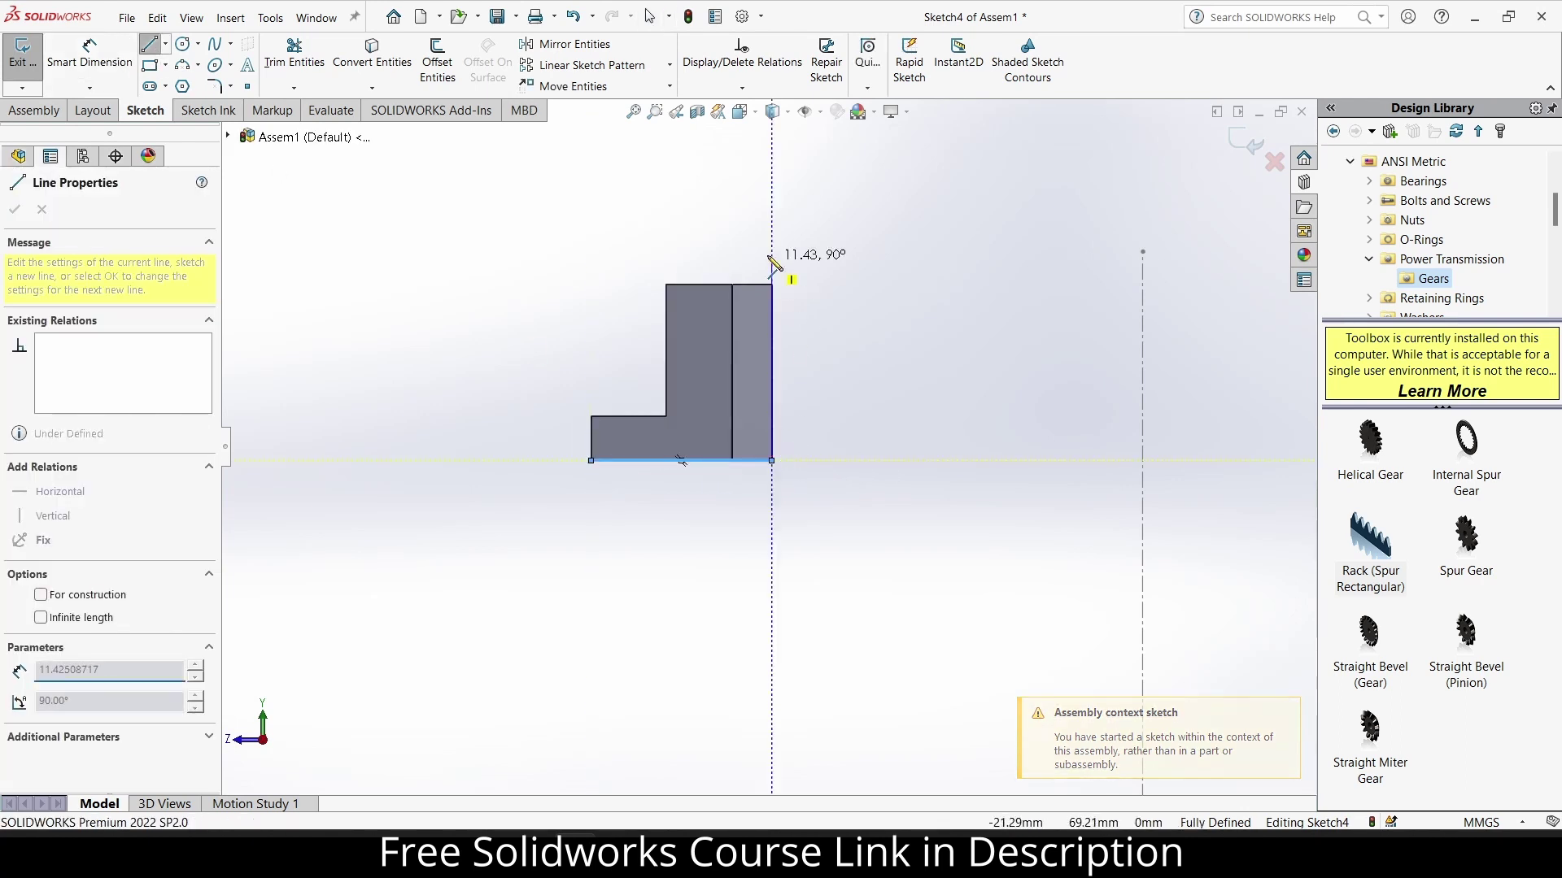
{"action": "left_click", "coordinate": [772, 284]}
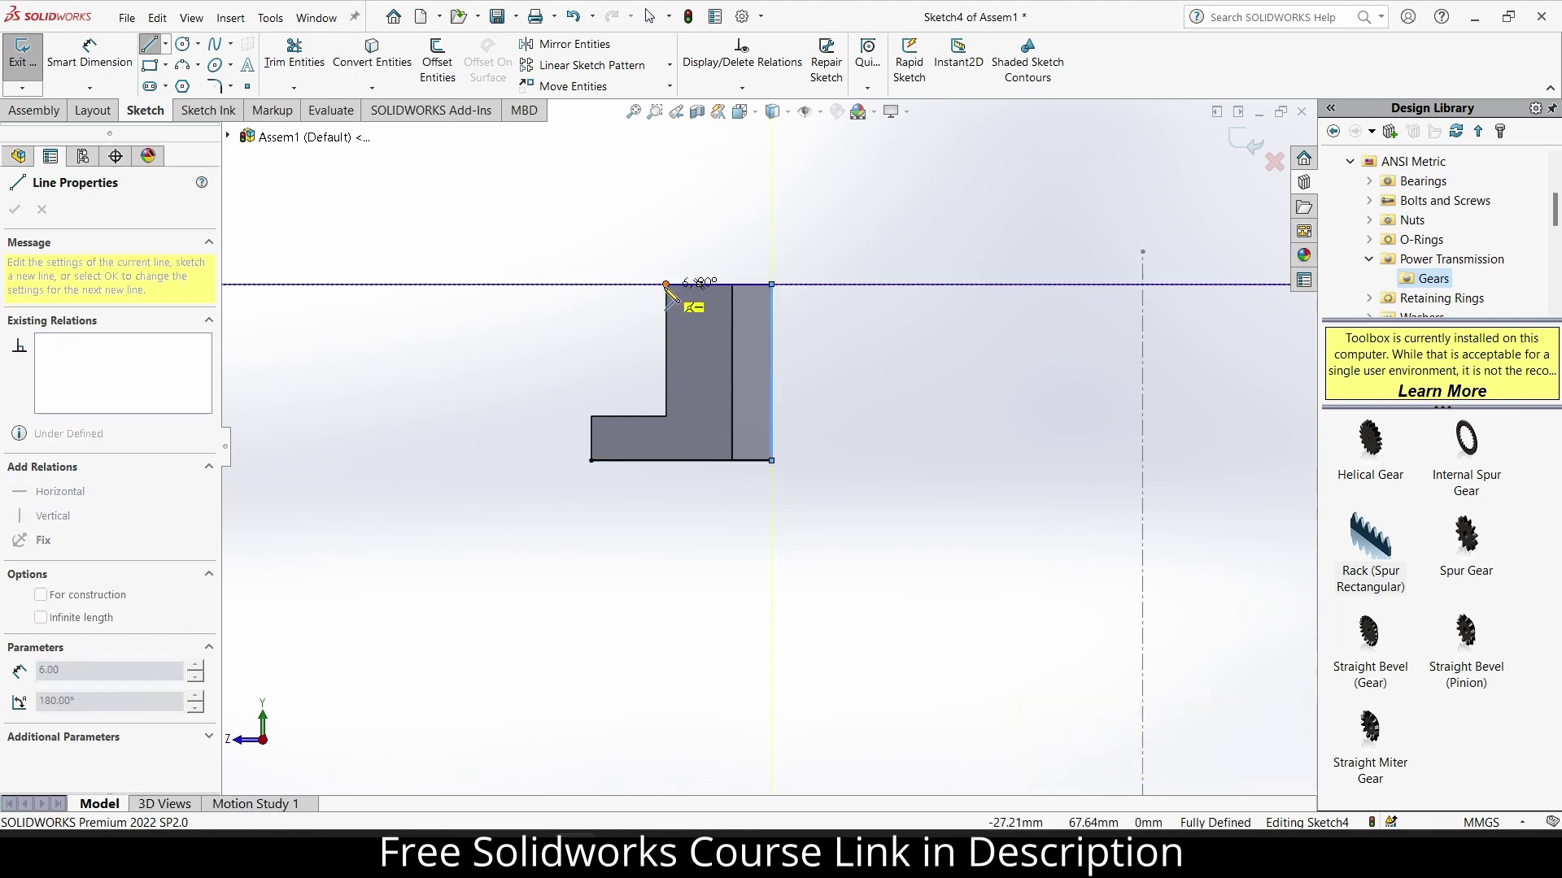
{"action": "left_click", "coordinate": [666, 284]}
{"action": "left_click", "coordinate": [665, 416]}
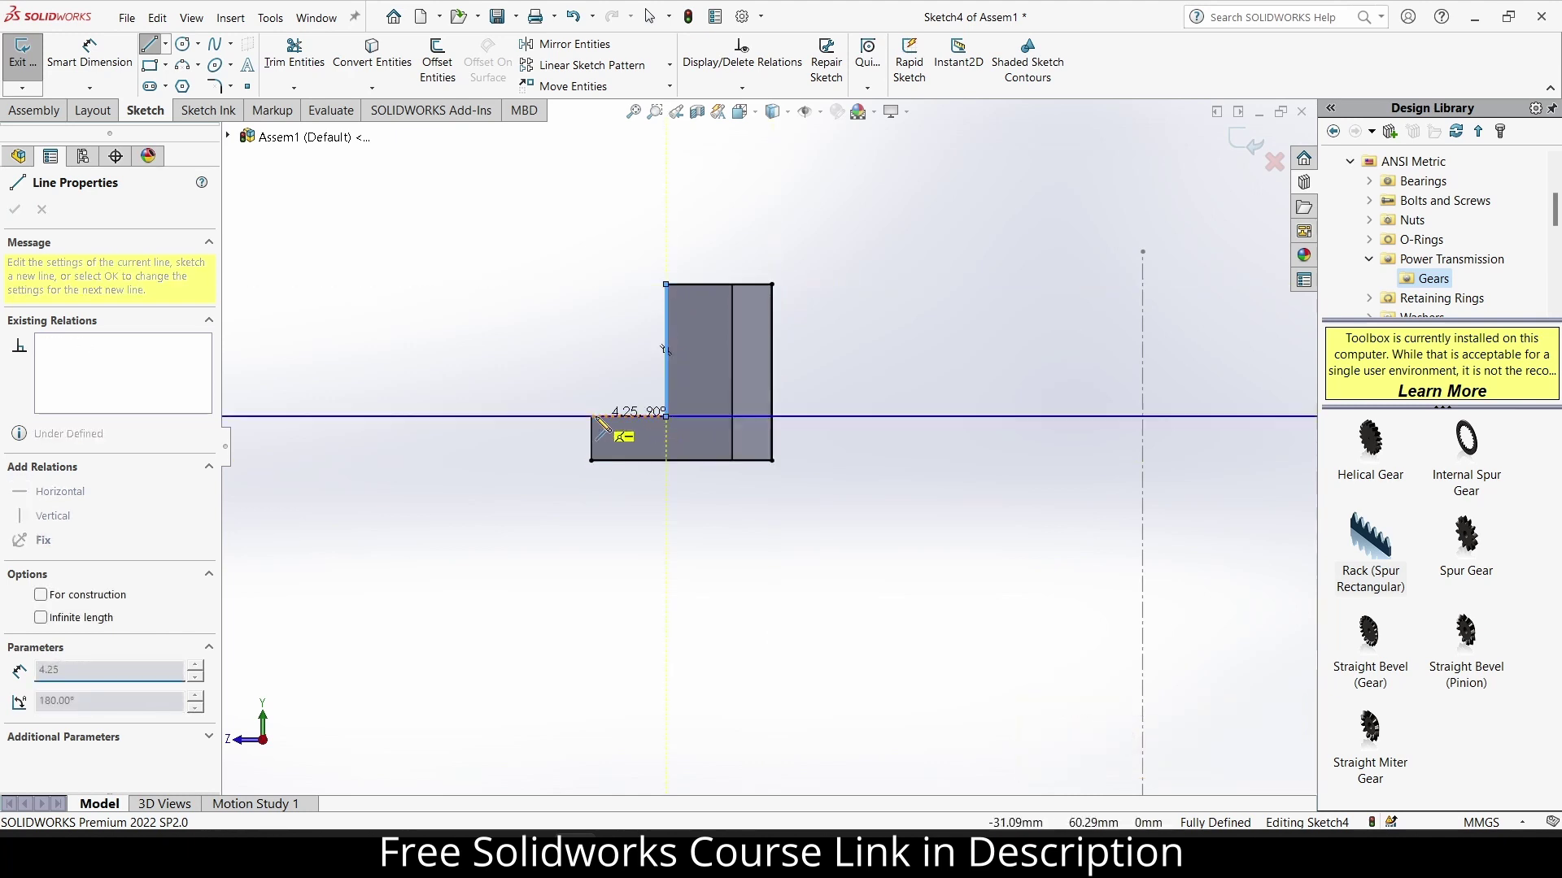
{"action": "left_click", "coordinate": [590, 417]}
{"action": "left_click", "coordinate": [588, 460]}
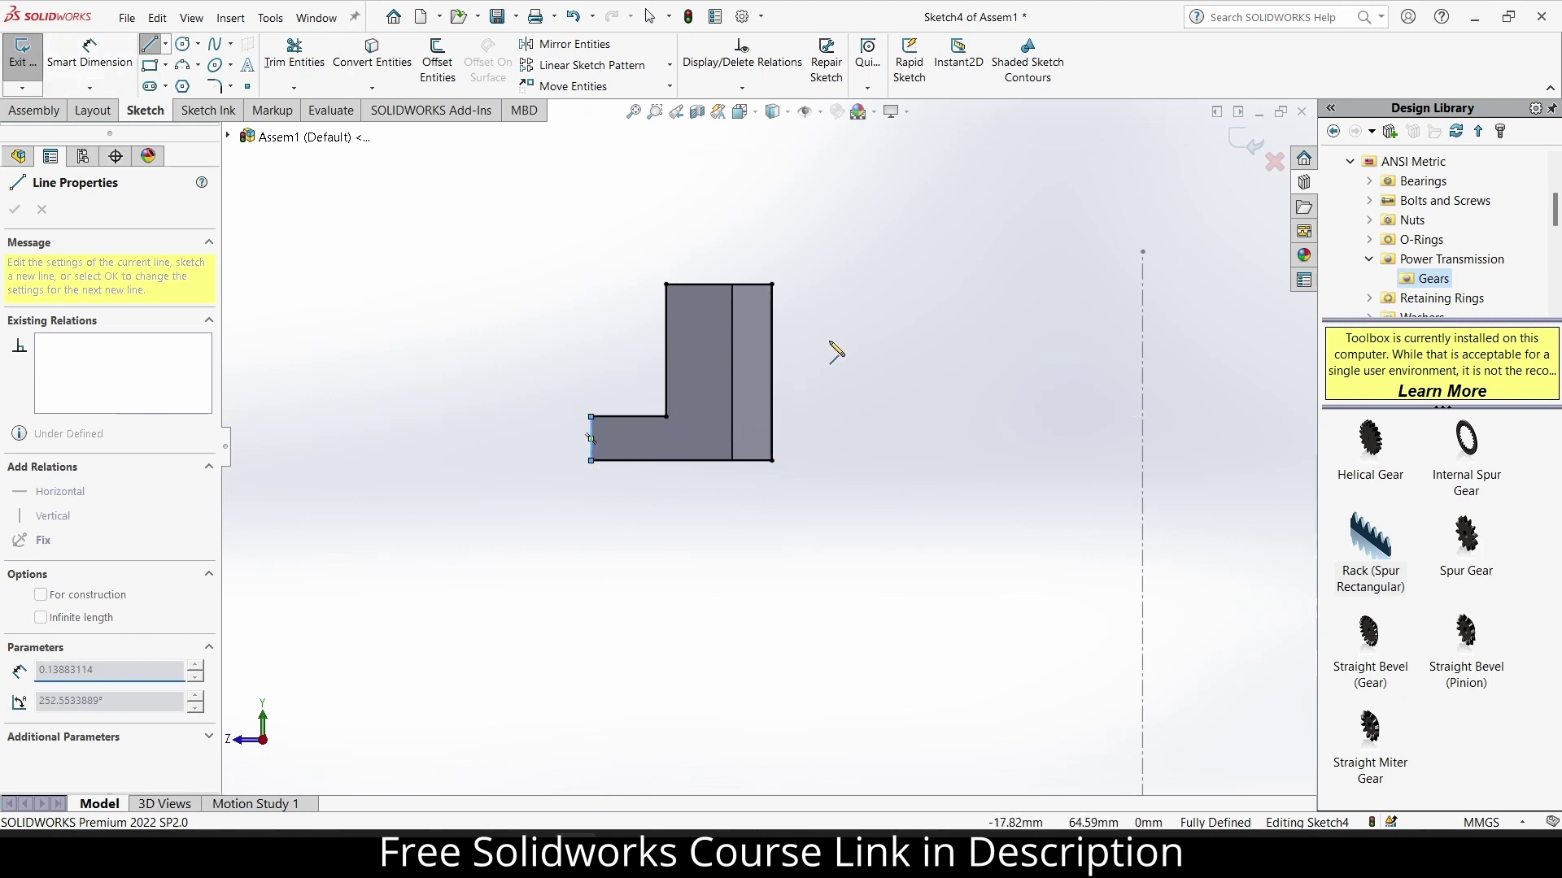
{"action": "key", "text": "Escape"}
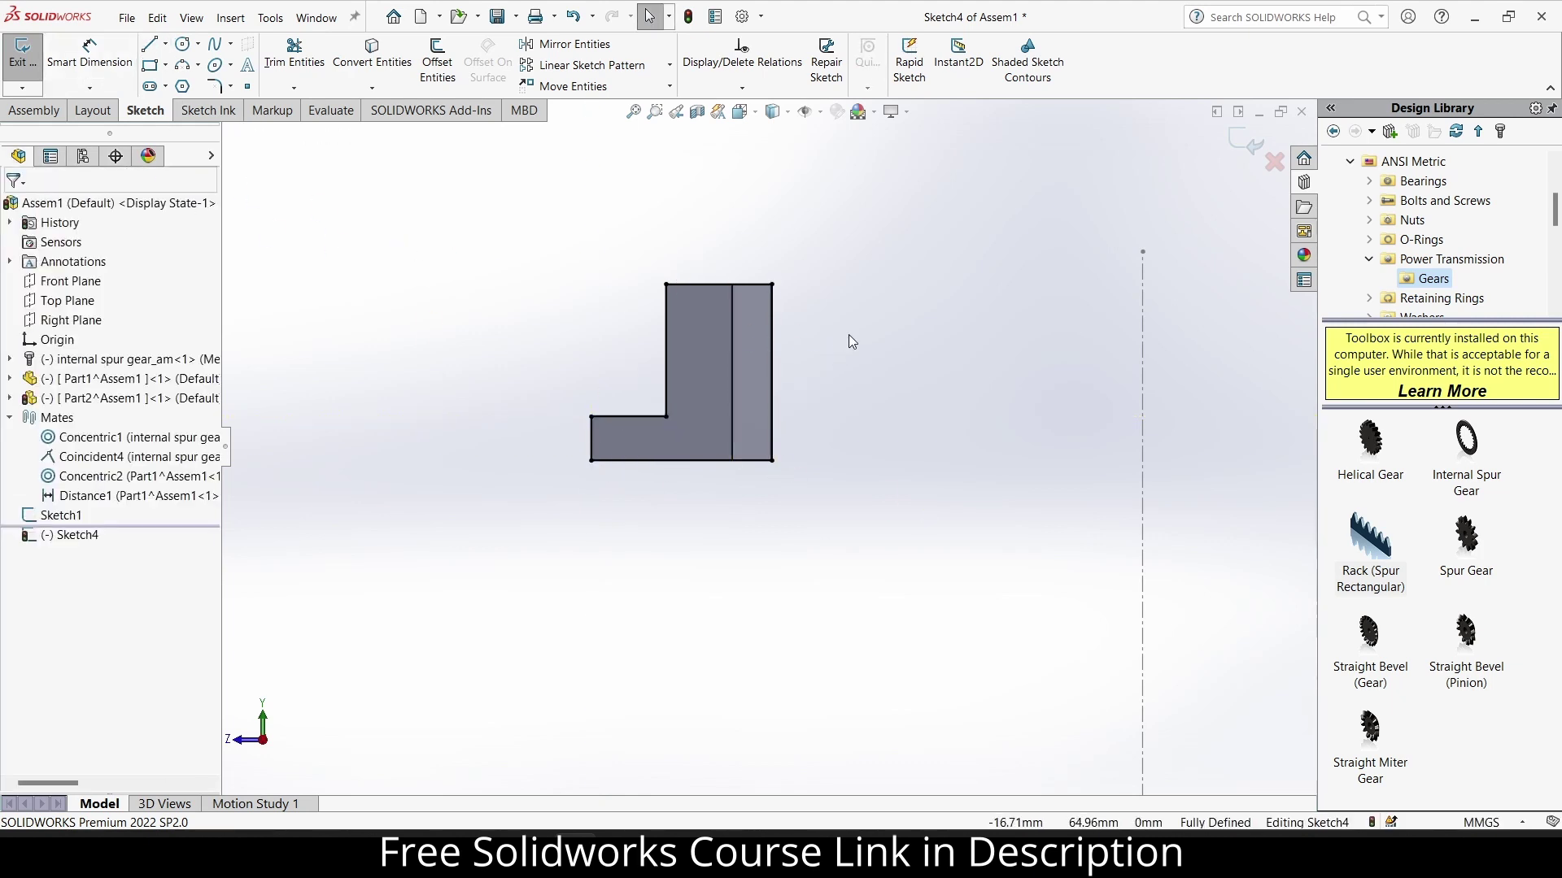
Select and copy all the L-profile lines, then exit the sketch.
{"action": "key", "text": "ctrl+a"}
{"action": "key", "text": "ctrl+c"}
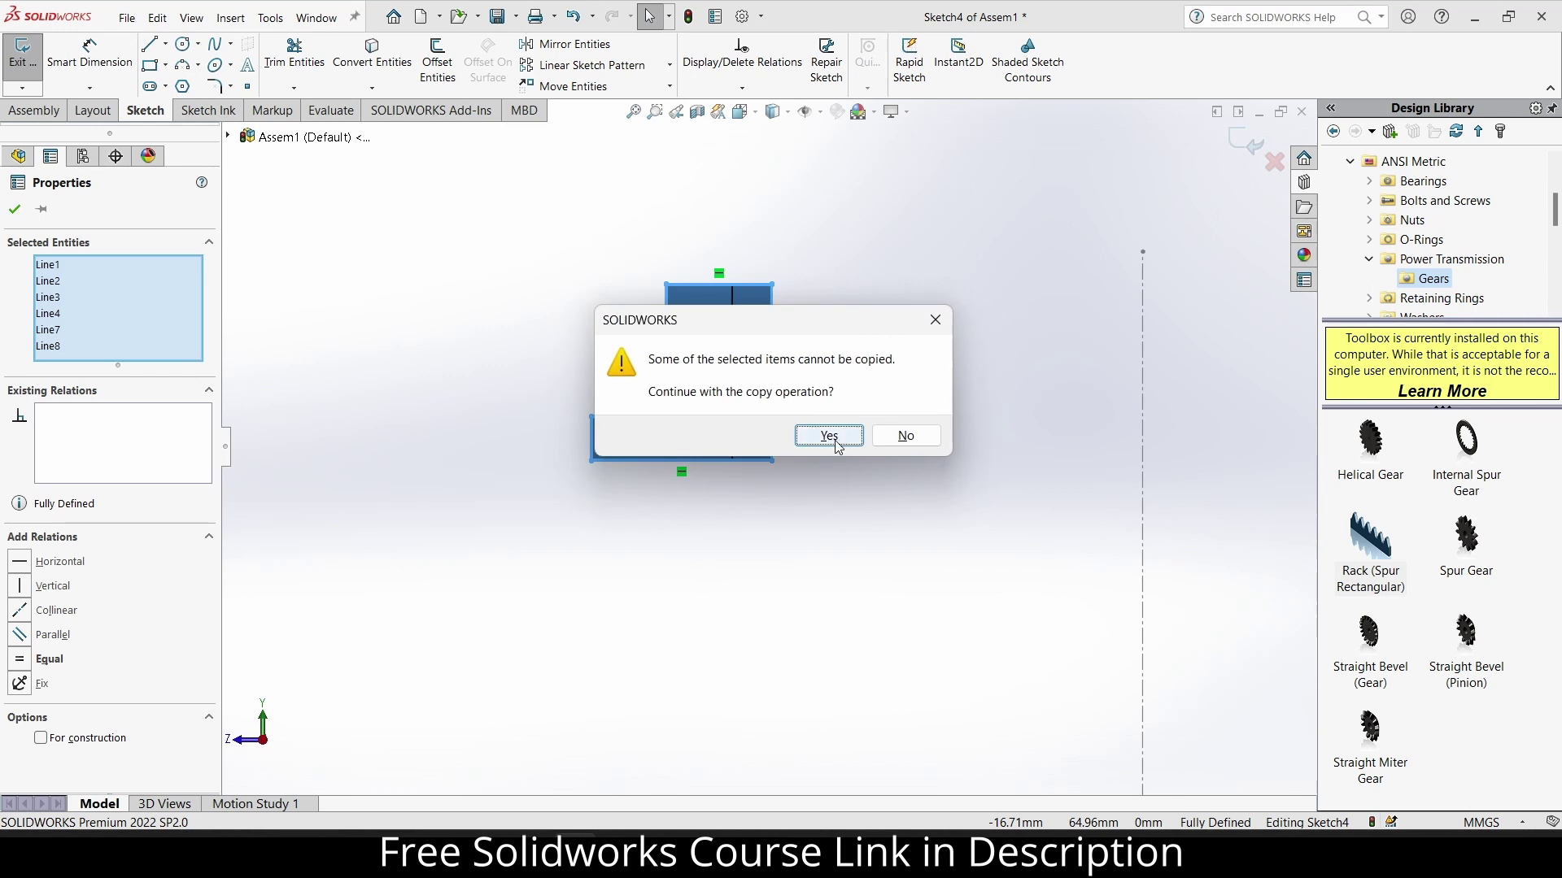
{"action": "left_click", "coordinate": [828, 435]}
{"action": "left_click", "coordinate": [1245, 143]}
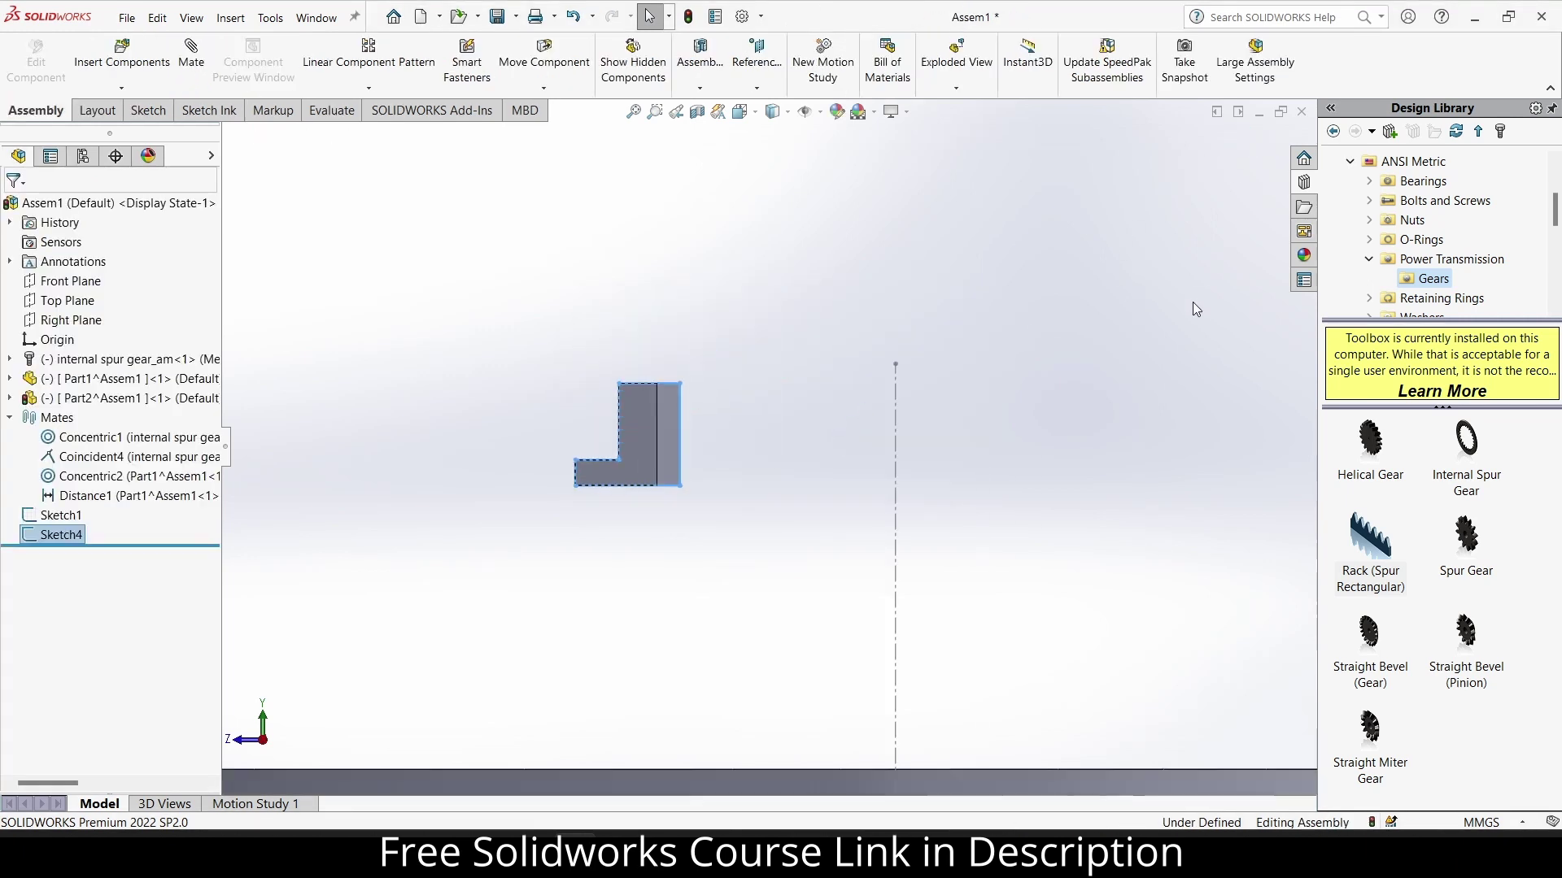
Edit the ring housing Part1 in context and open, then leave, an empty Right Plane sketch.
{"action": "left_click", "coordinate": [901, 610]}
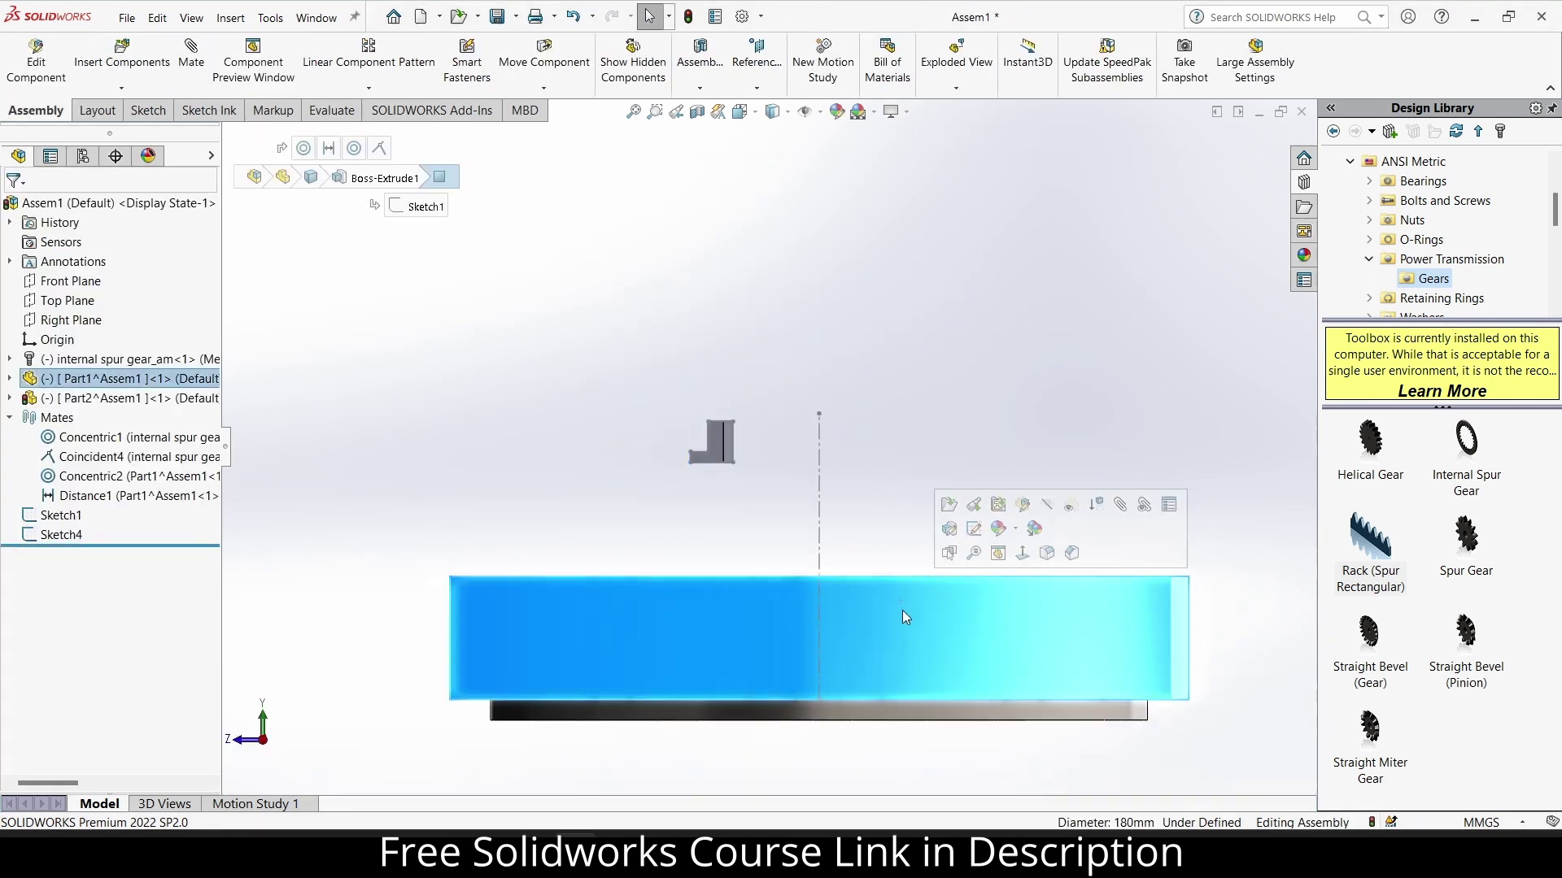
{"action": "left_click", "coordinate": [36, 61]}
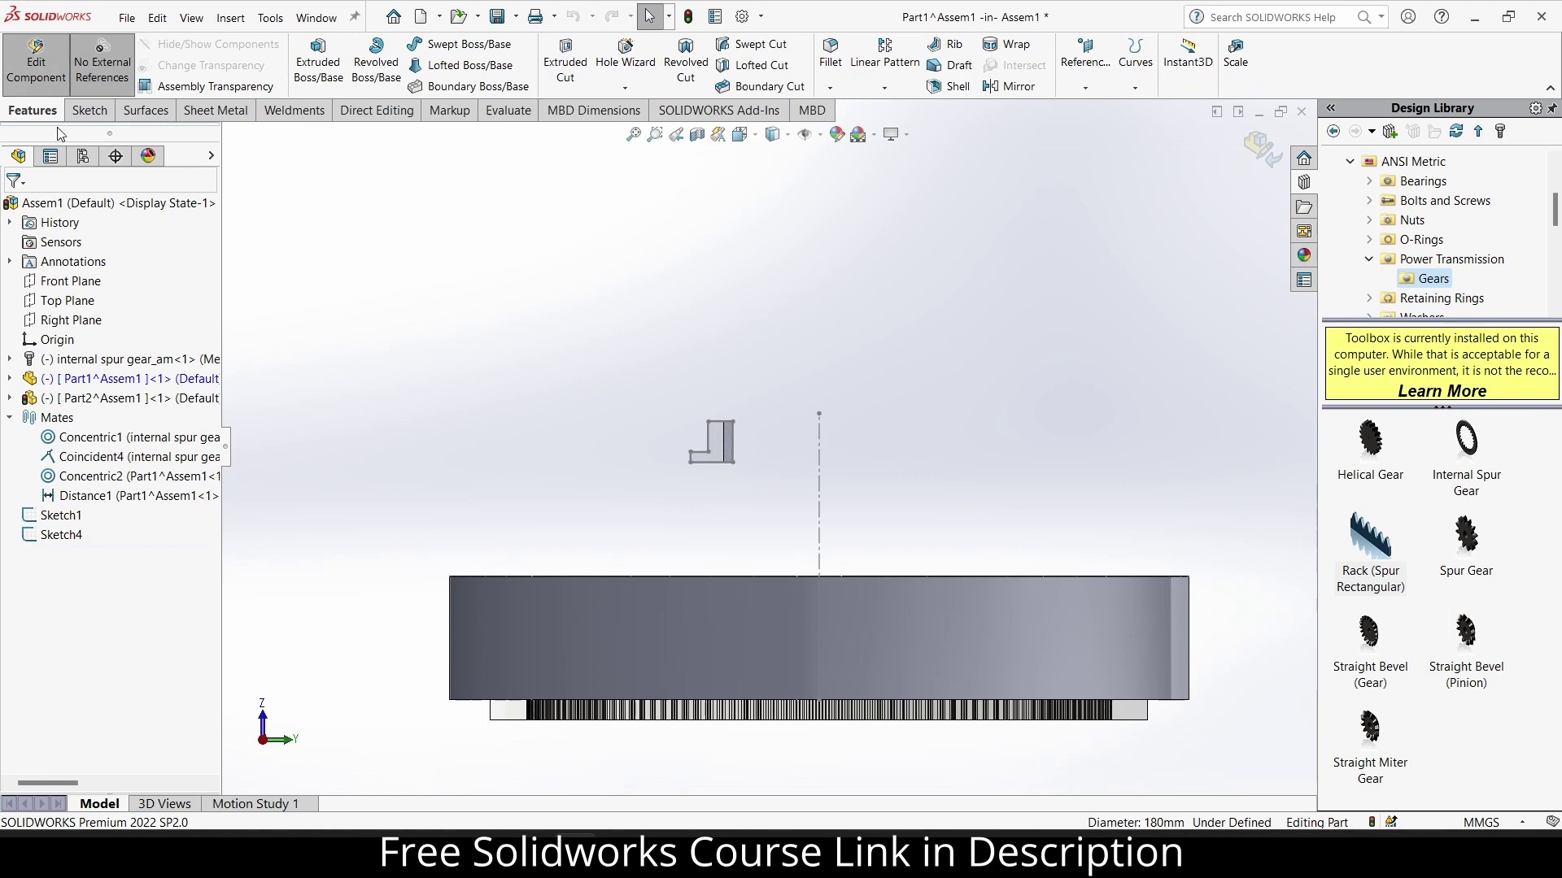
{"action": "left_click", "coordinate": [10, 378]}
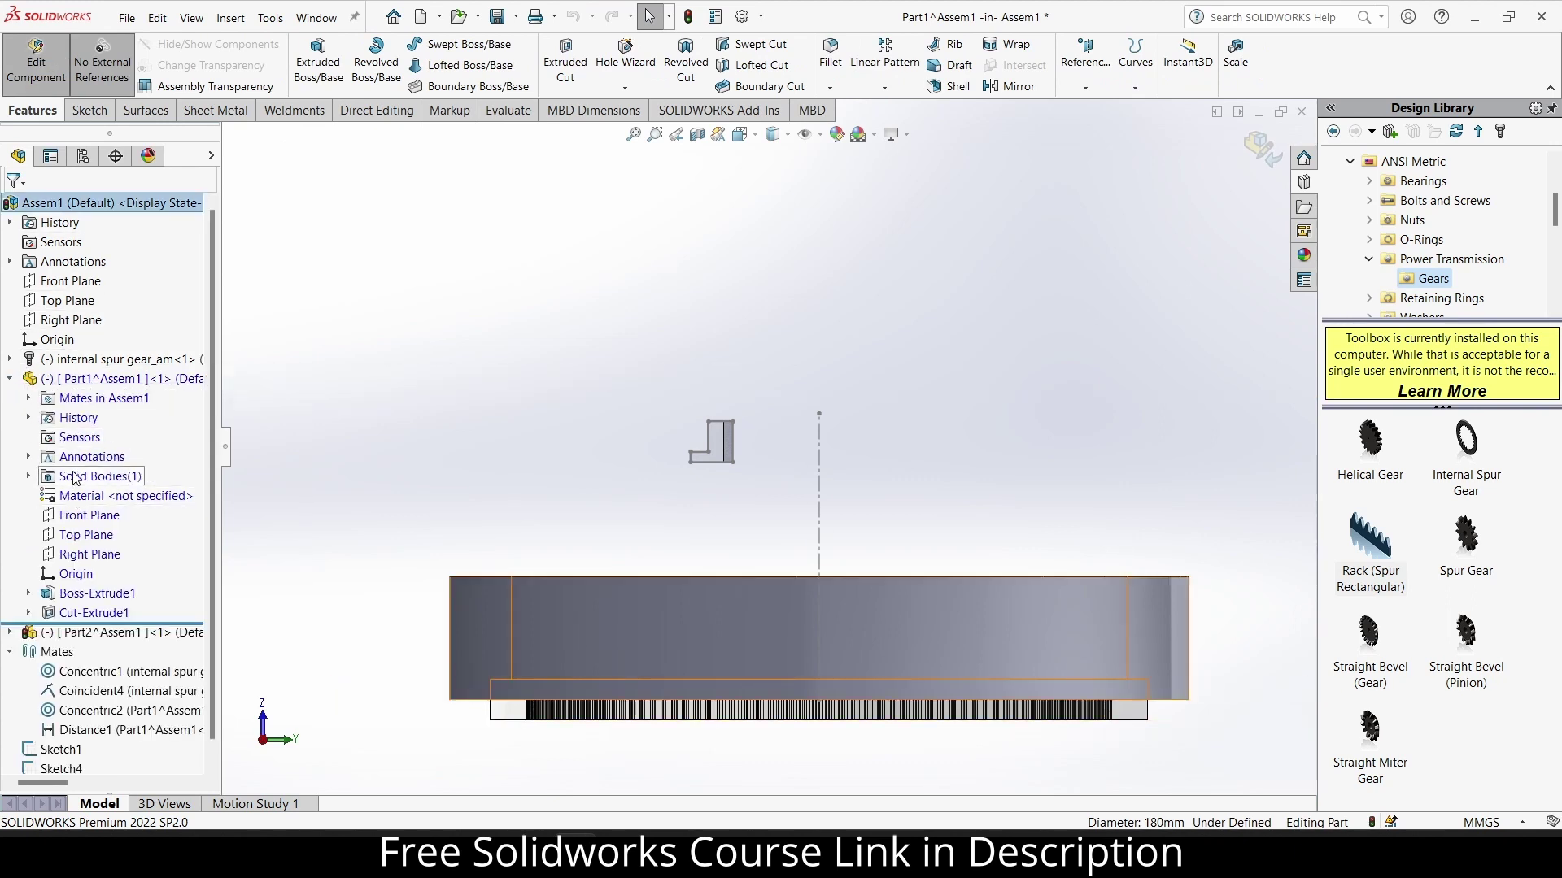
{"action": "left_click", "coordinate": [74, 555]}
{"action": "left_click", "coordinate": [90, 529]}
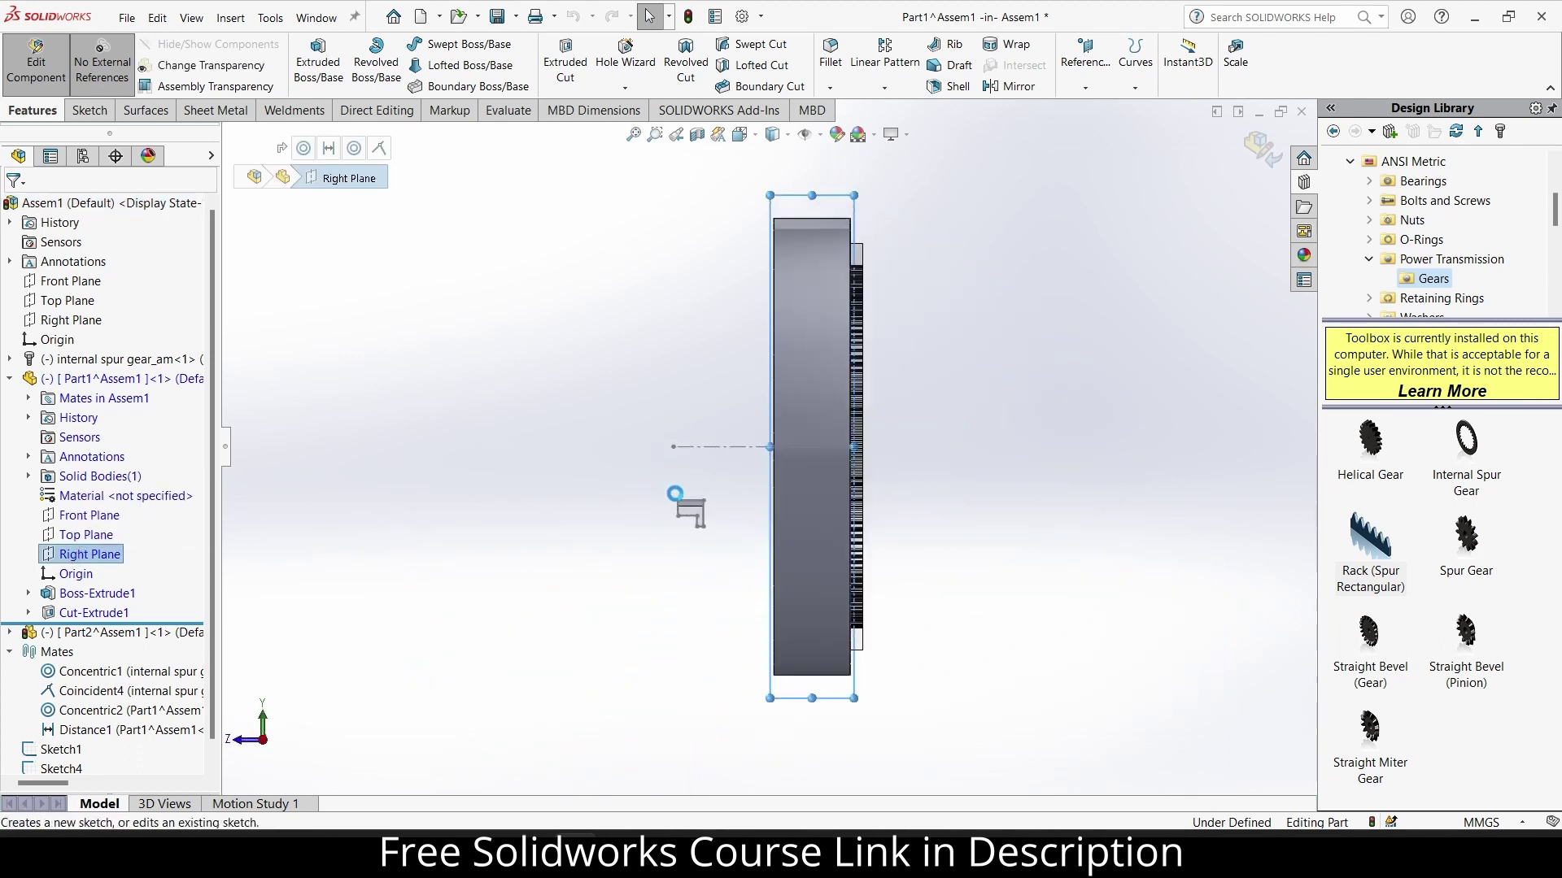
{"action": "left_click", "coordinate": [1246, 166]}
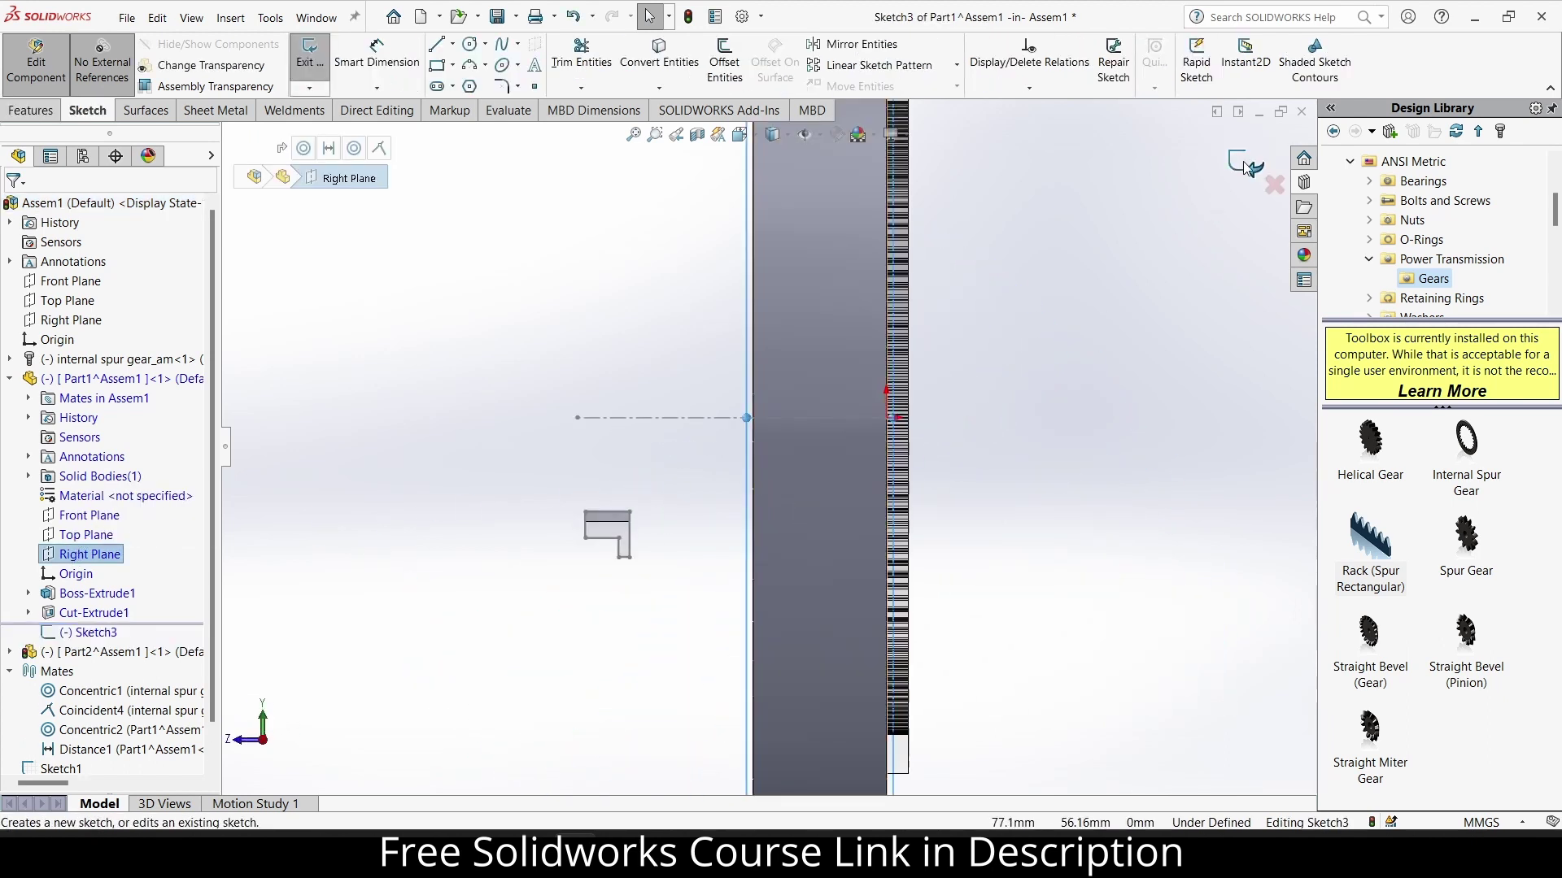
Start a sketch on the housing's Top Plane, then leave it and check the Front Plane options.
{"action": "left_click", "coordinate": [82, 537]}
{"action": "left_click", "coordinate": [92, 525]}
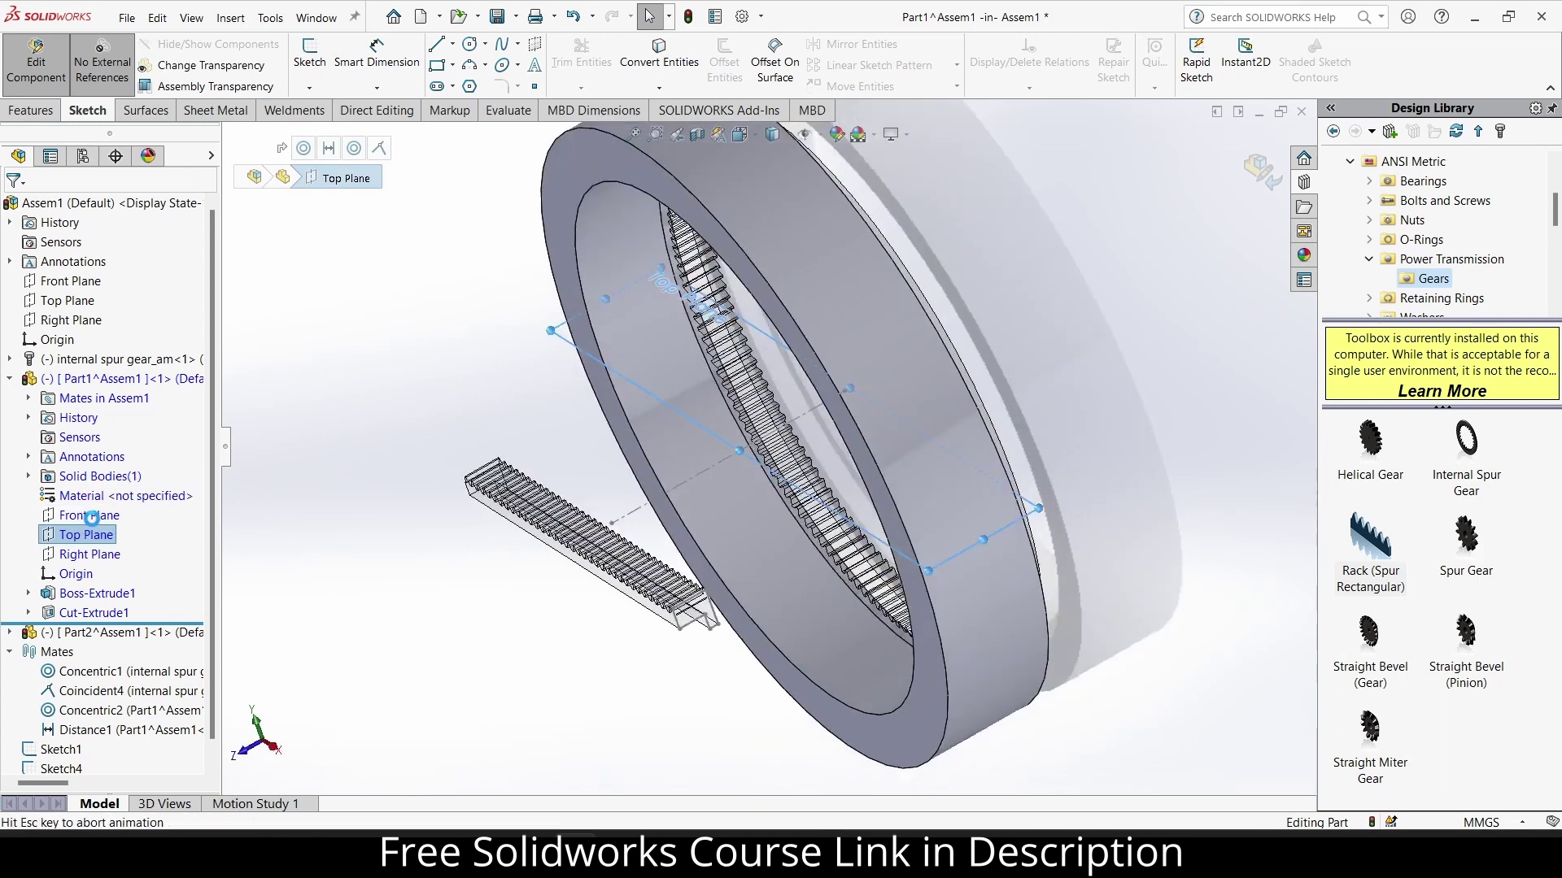
{"action": "right_click", "coordinate": [95, 524]}
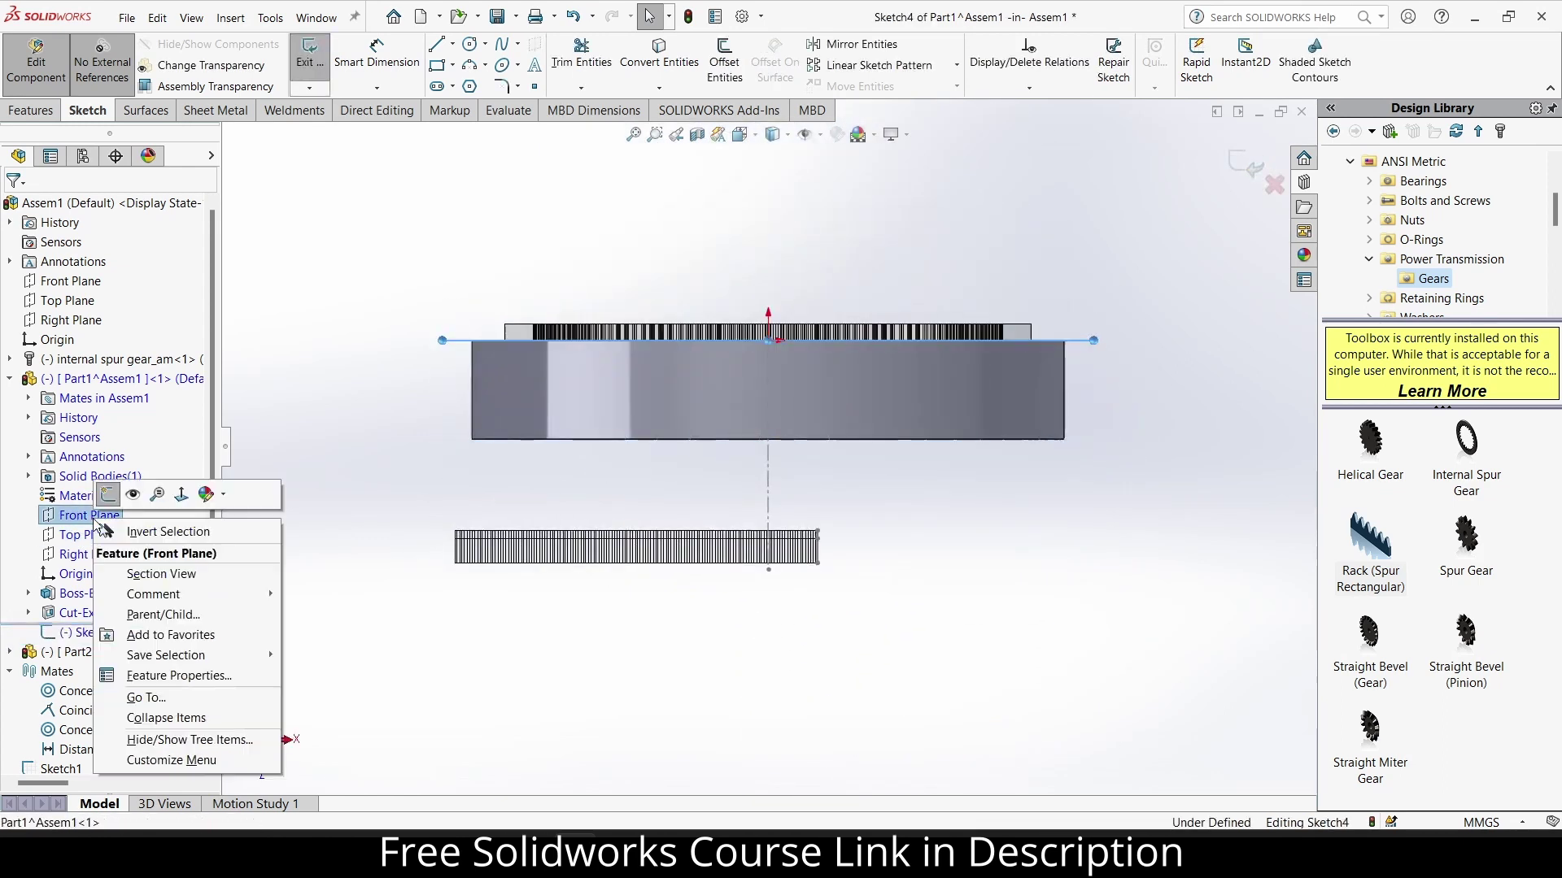
{"action": "left_click", "coordinate": [1235, 162]}
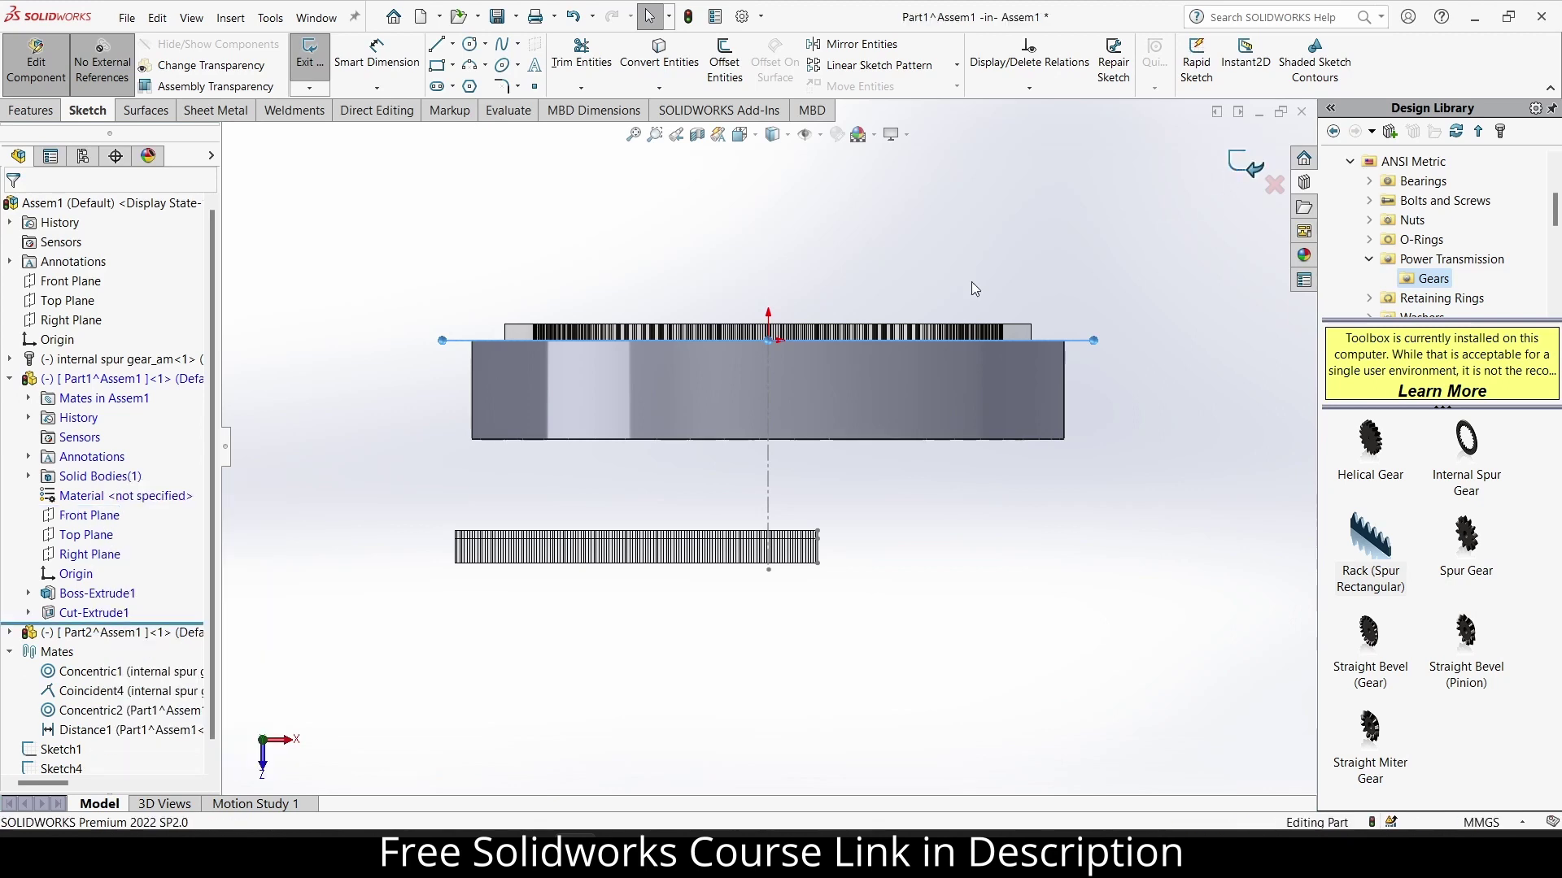
{"action": "right_click", "coordinate": [90, 516]}
{"action": "left_click", "coordinate": [120, 500]}
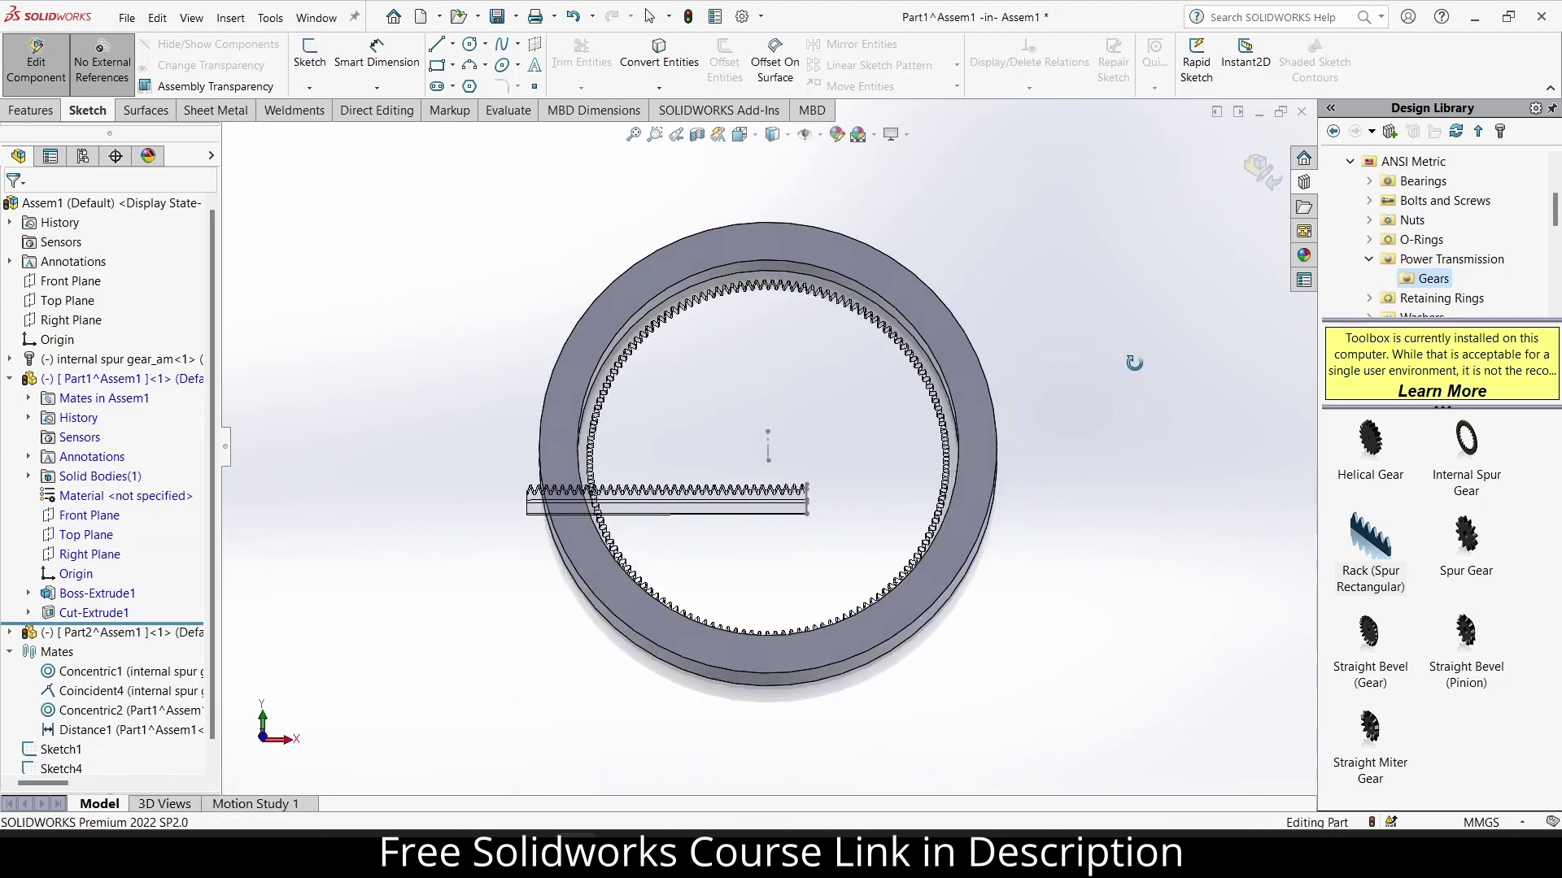
View normal to the Front Plane, then the Top Plane from both sides, and orbit to a tilted view.
{"action": "left_click", "coordinate": [77, 521]}
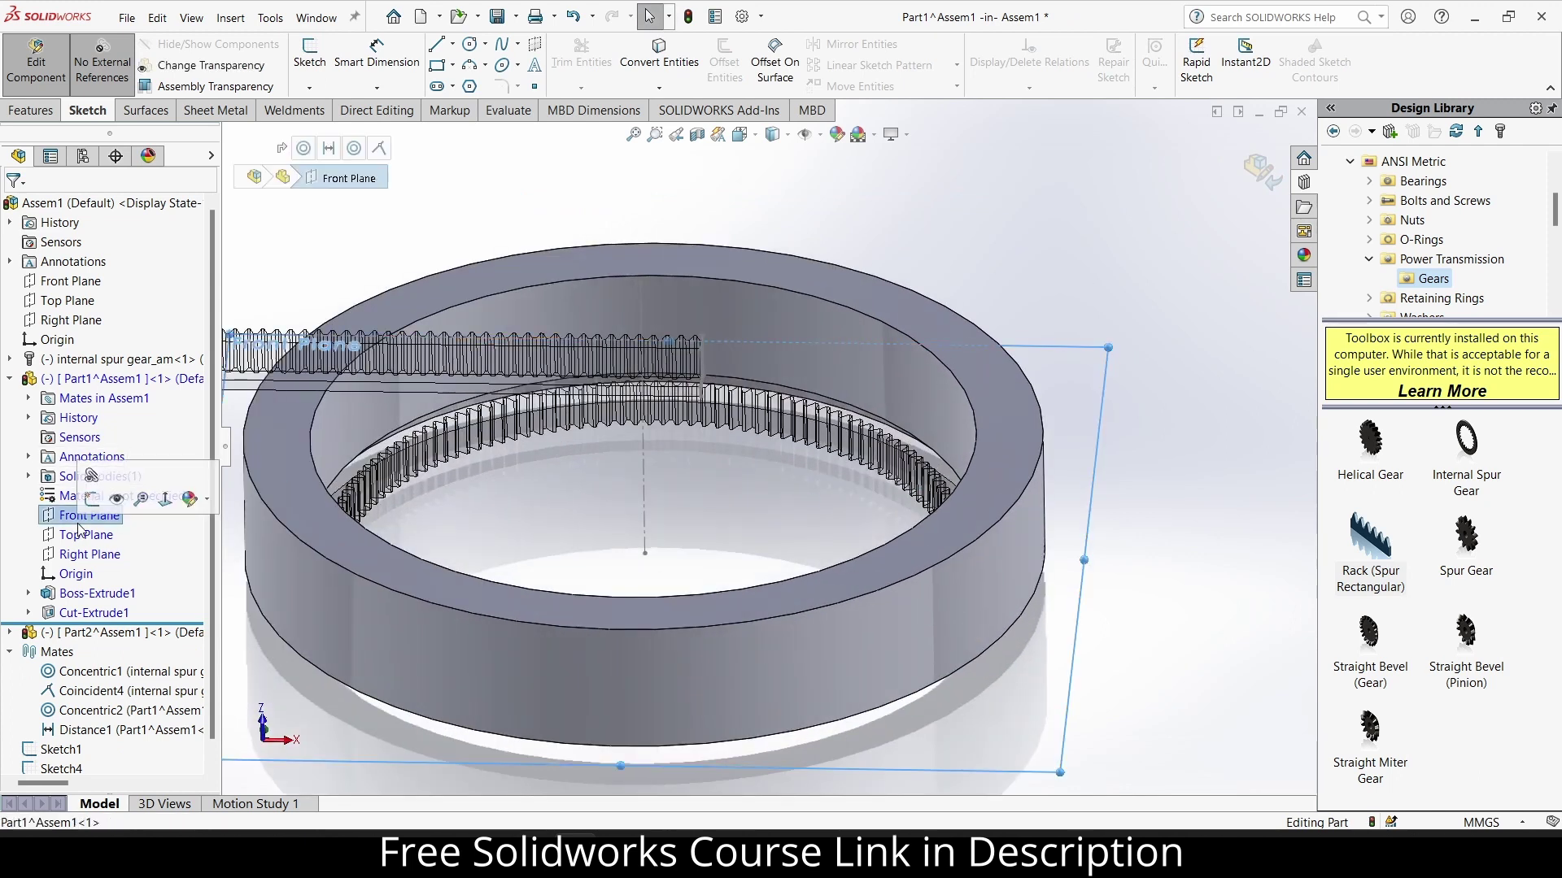
{"action": "key", "text": "ctrl+8"}
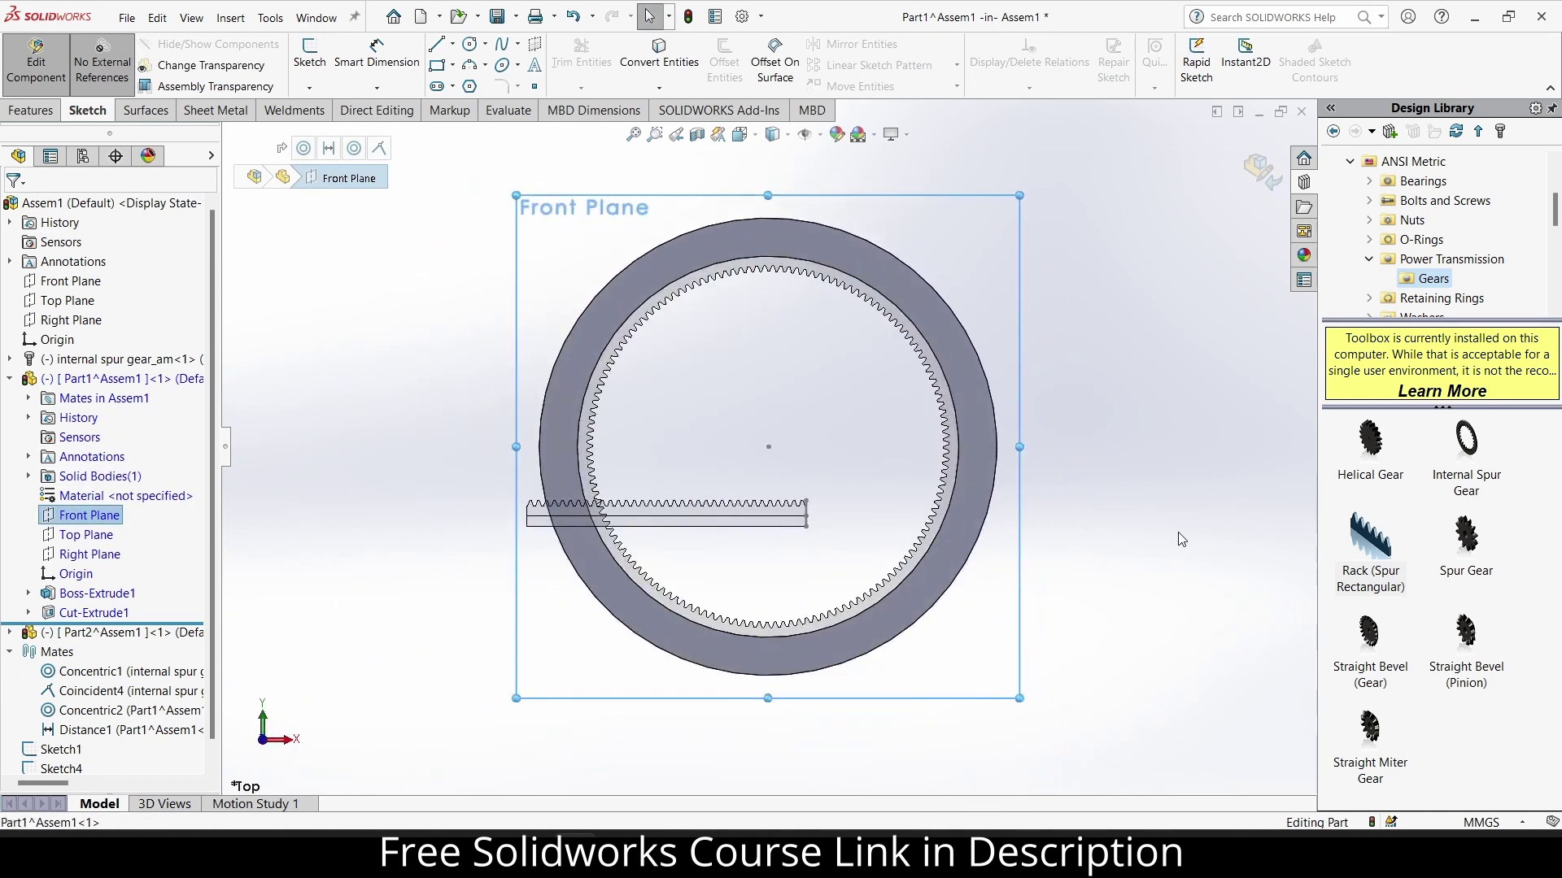
{"action": "left_click", "coordinate": [109, 535]}
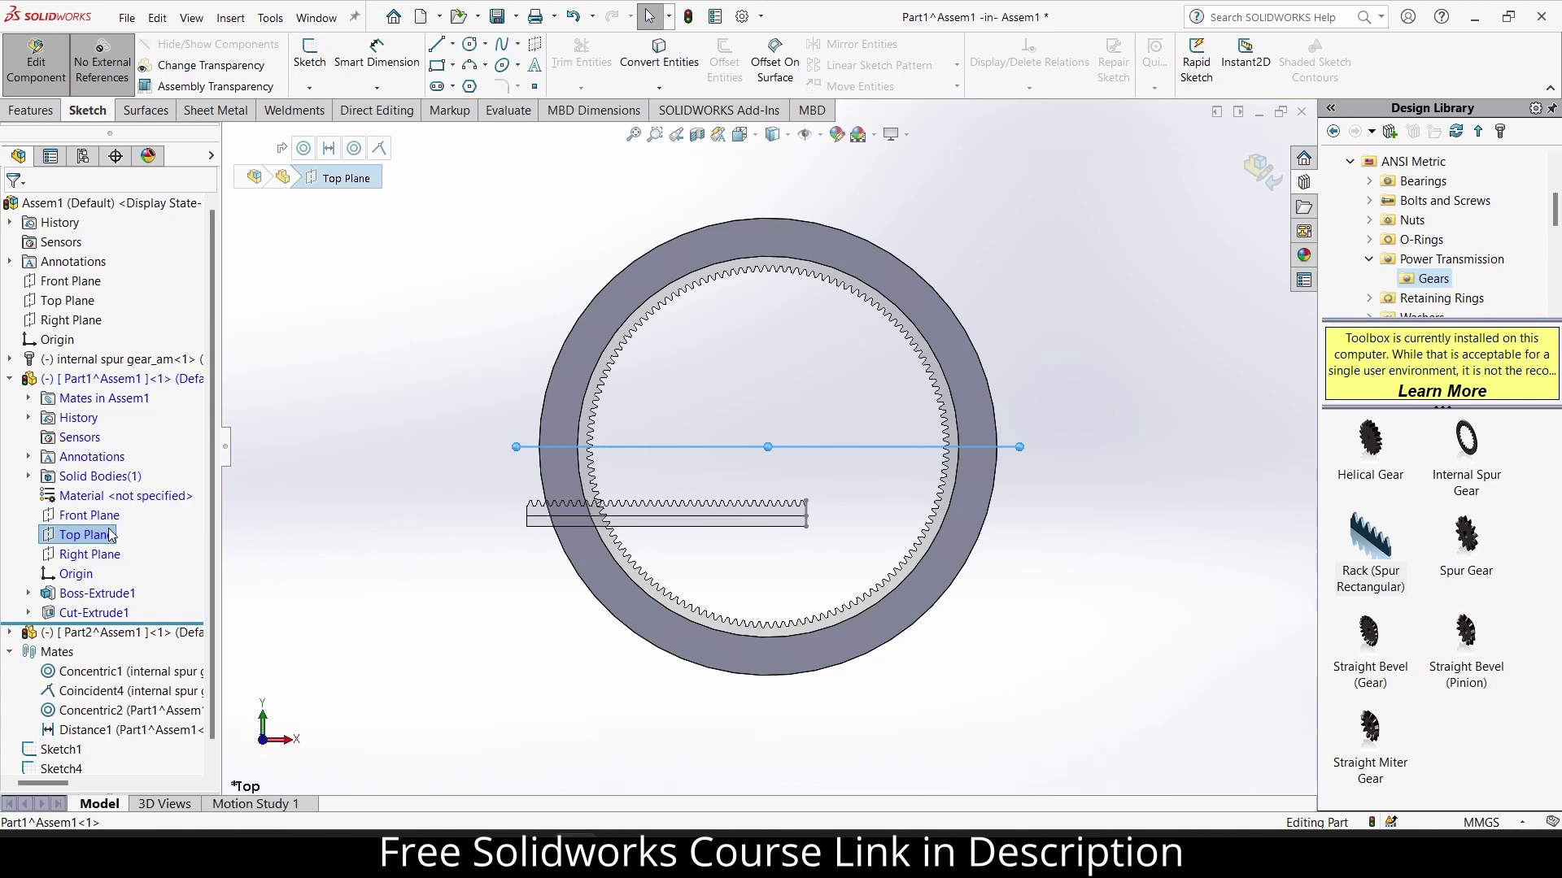
{"action": "key", "text": "ctrl+8"}
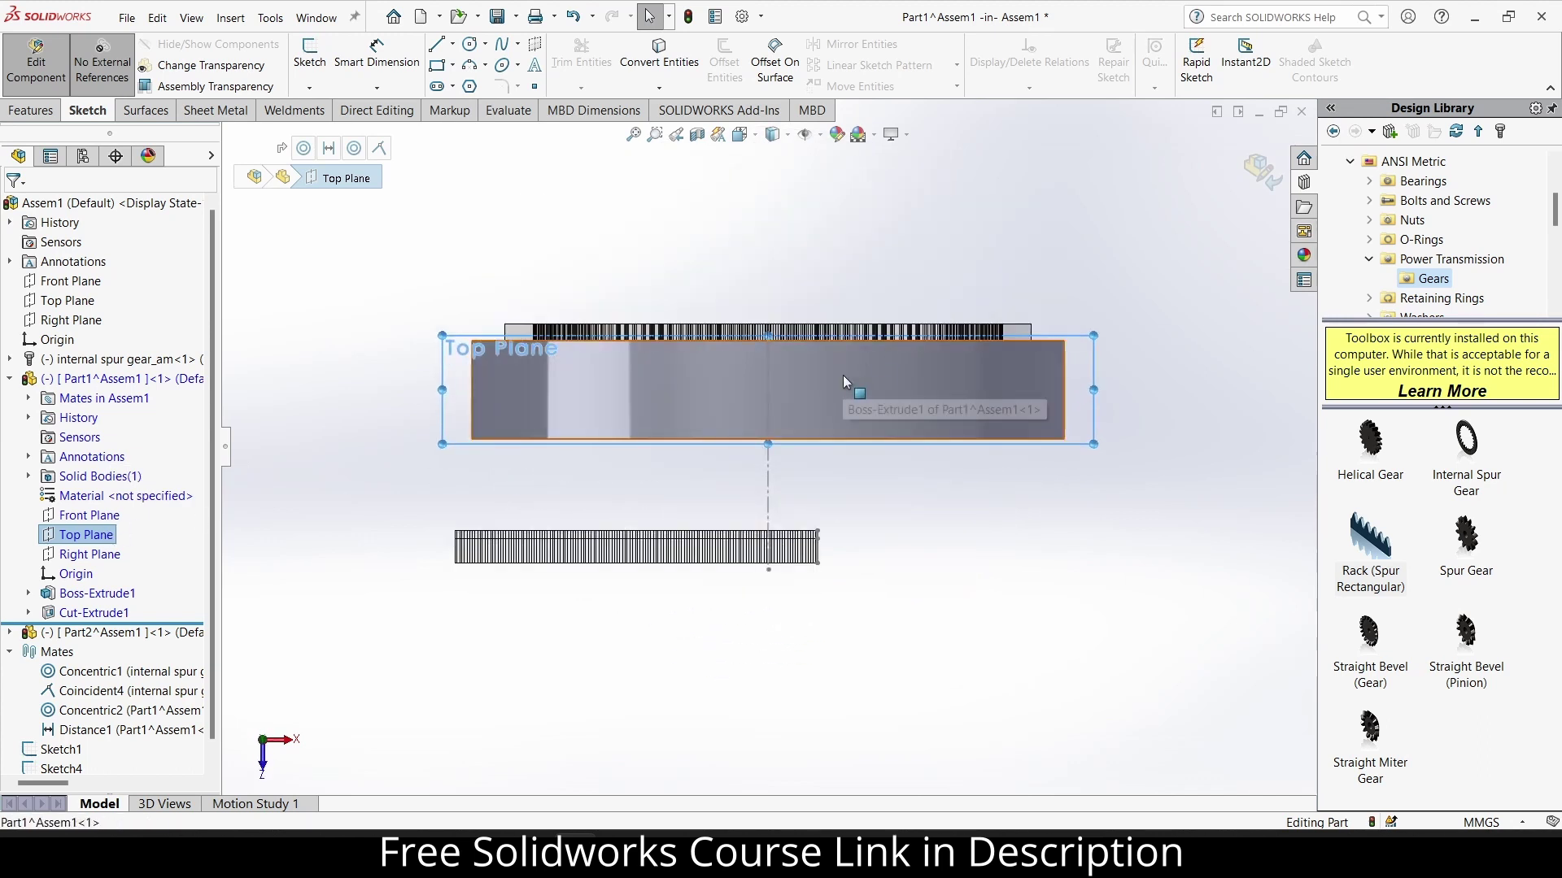
{"action": "key", "text": "ctrl+8"}
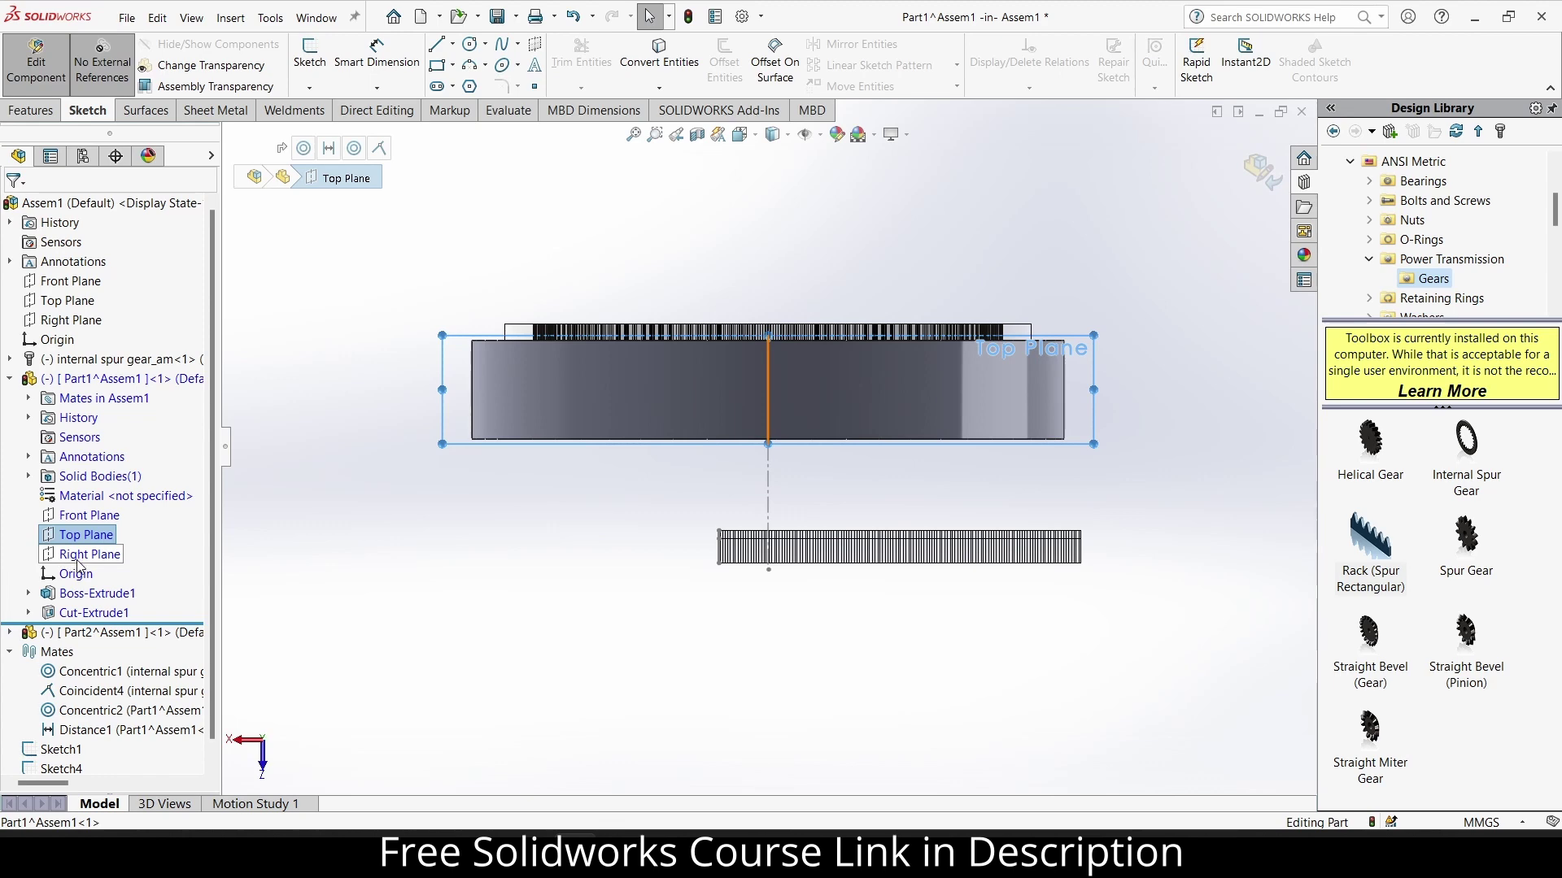
{"action": "middle_click_drag", "start_coordinate": [515, 558], "coordinate": [777, 497]}
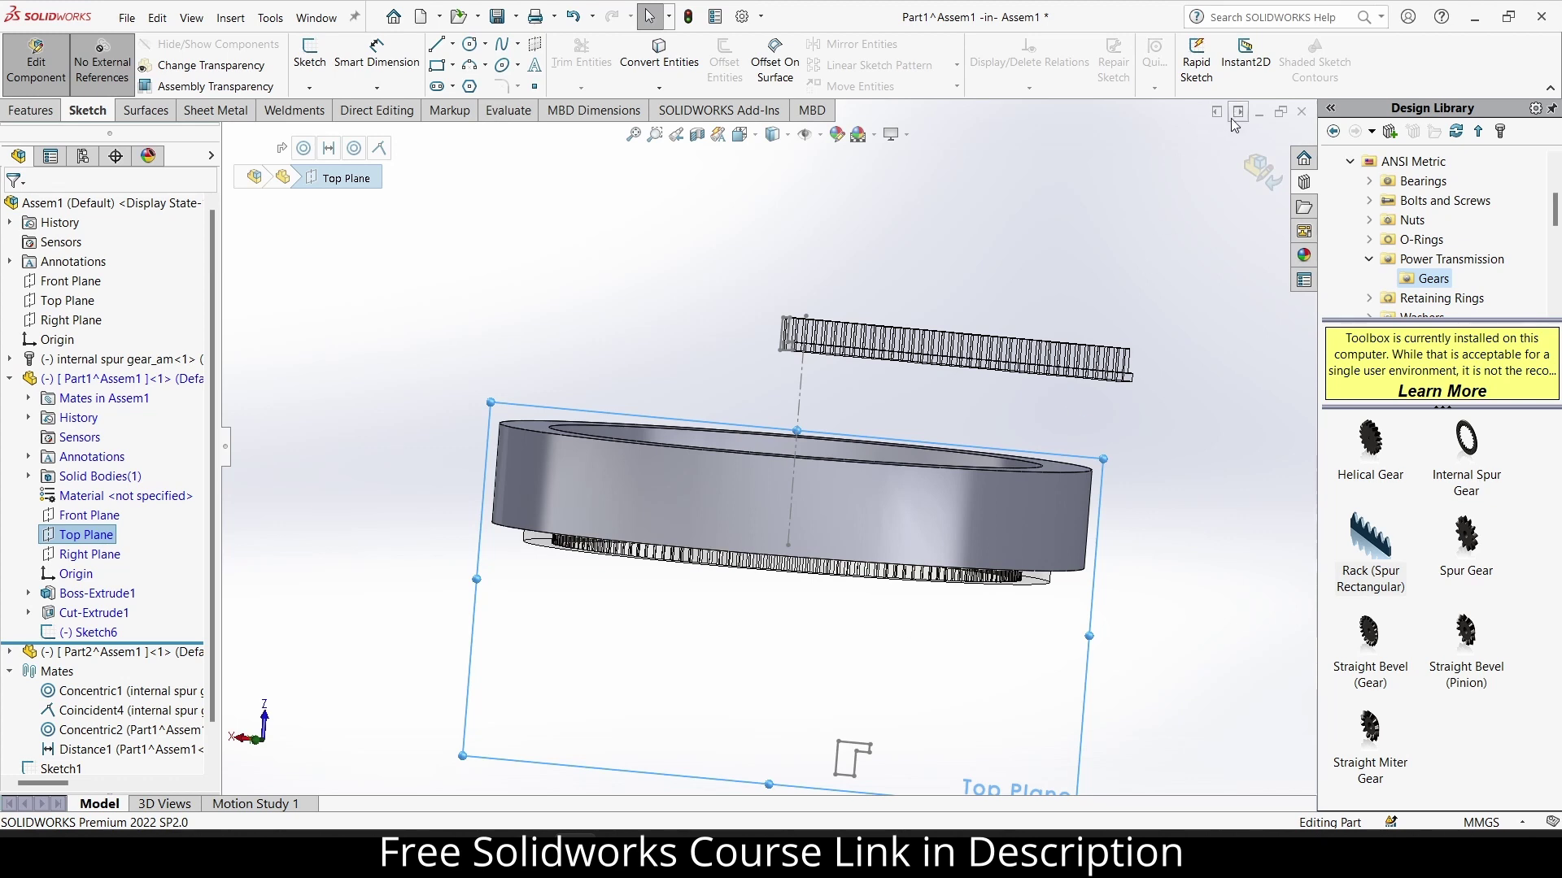
Exit in-context editing and move the ring component to the right.
{"action": "left_click", "coordinate": [1259, 172]}
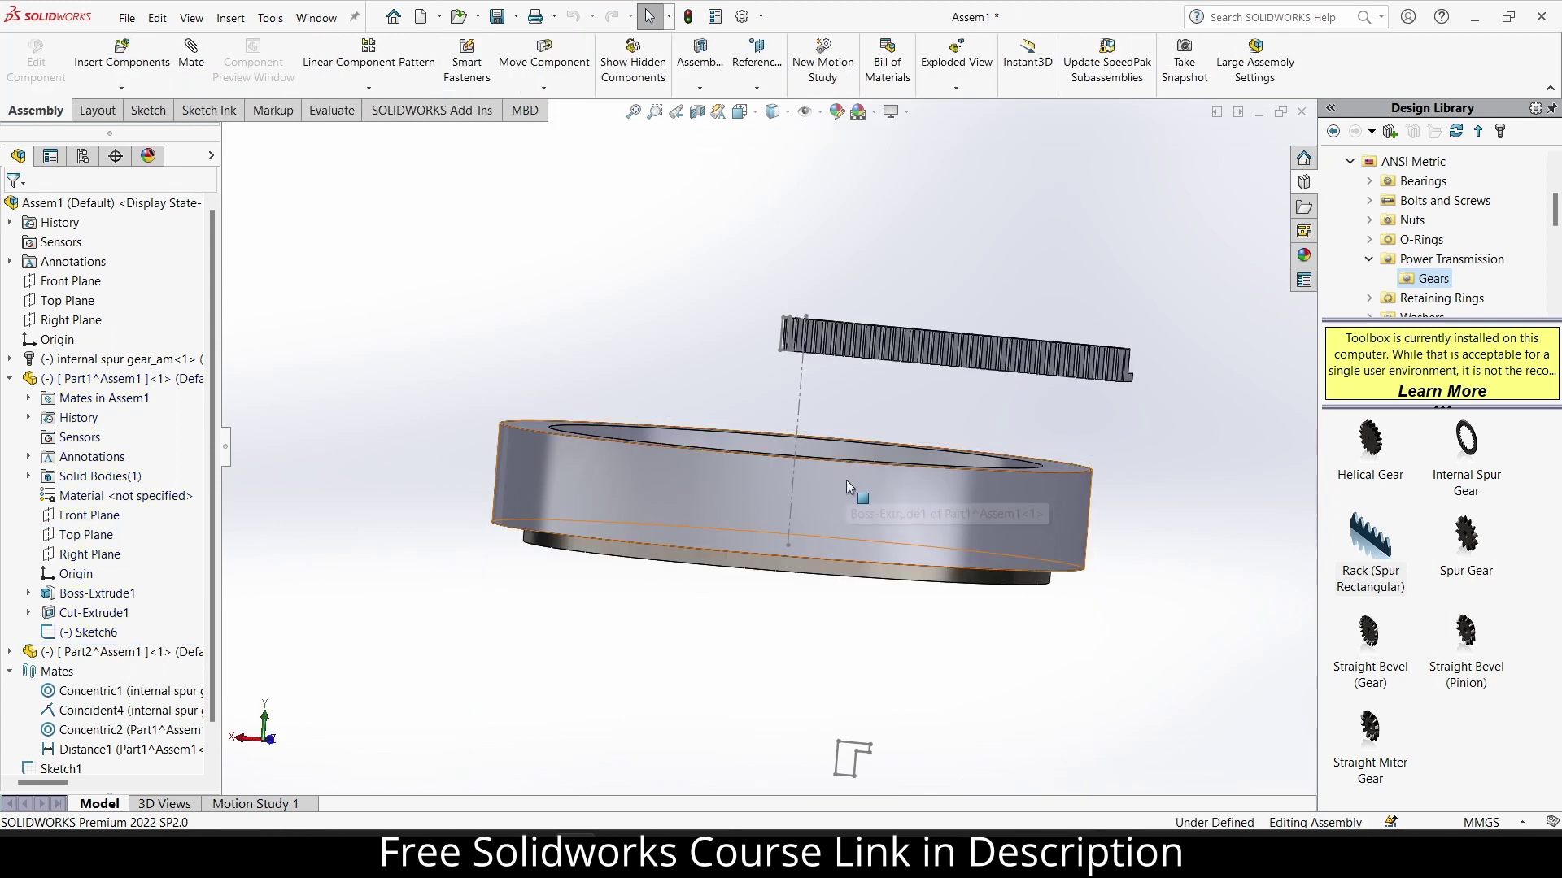
{"action": "left_click_drag", "start_coordinate": [846, 479], "coordinate": [880, 363]}
{"action": "left_click_drag", "start_coordinate": [817, 488], "coordinate": [1023, 495]}
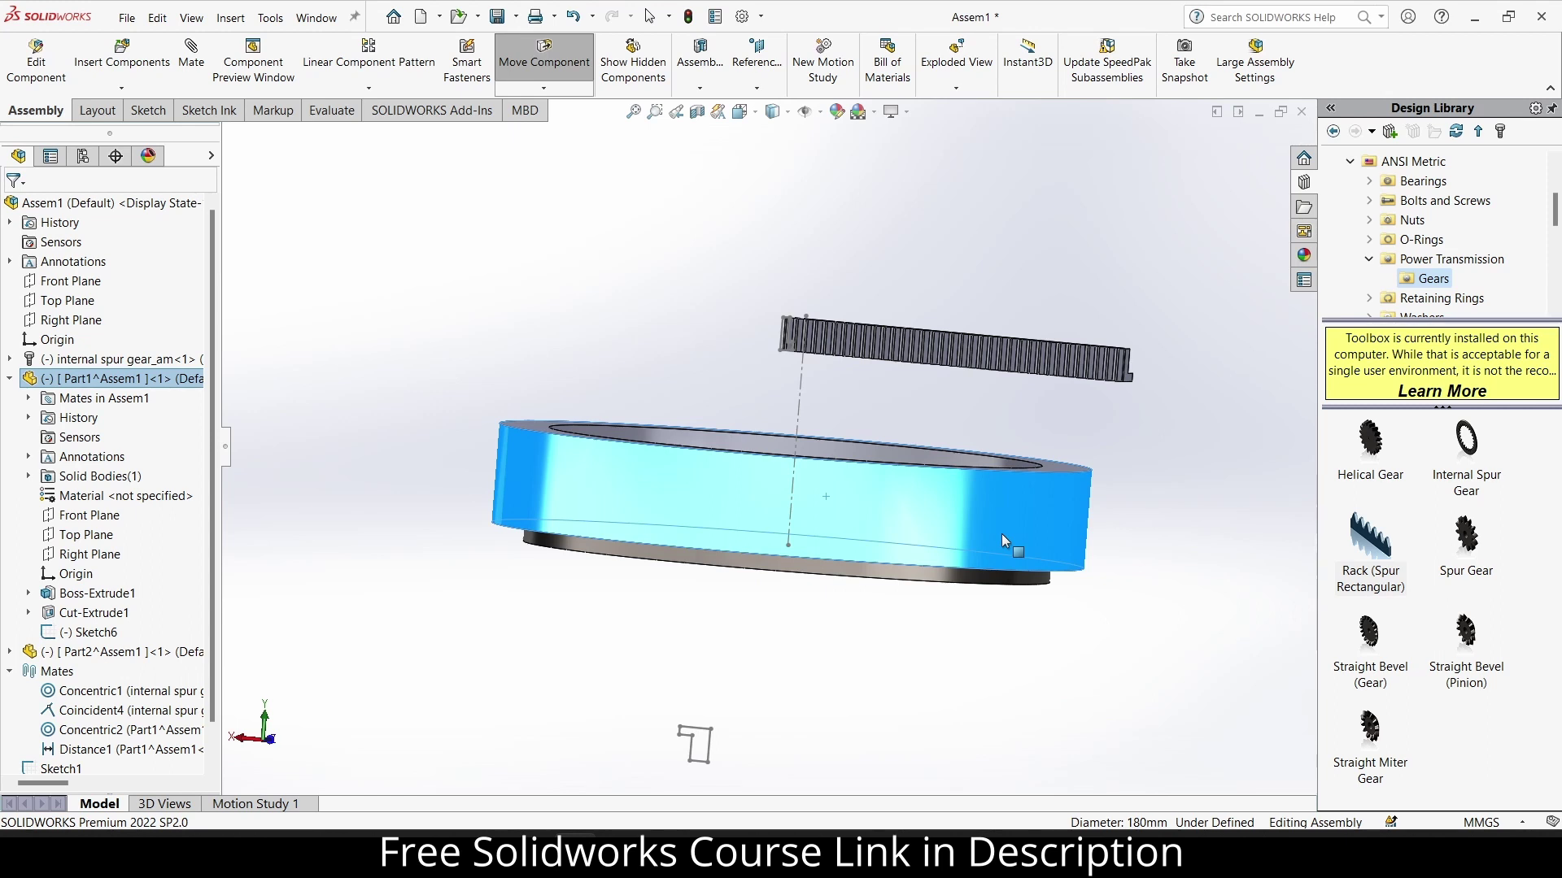
{"action": "key", "text": "Escape"}
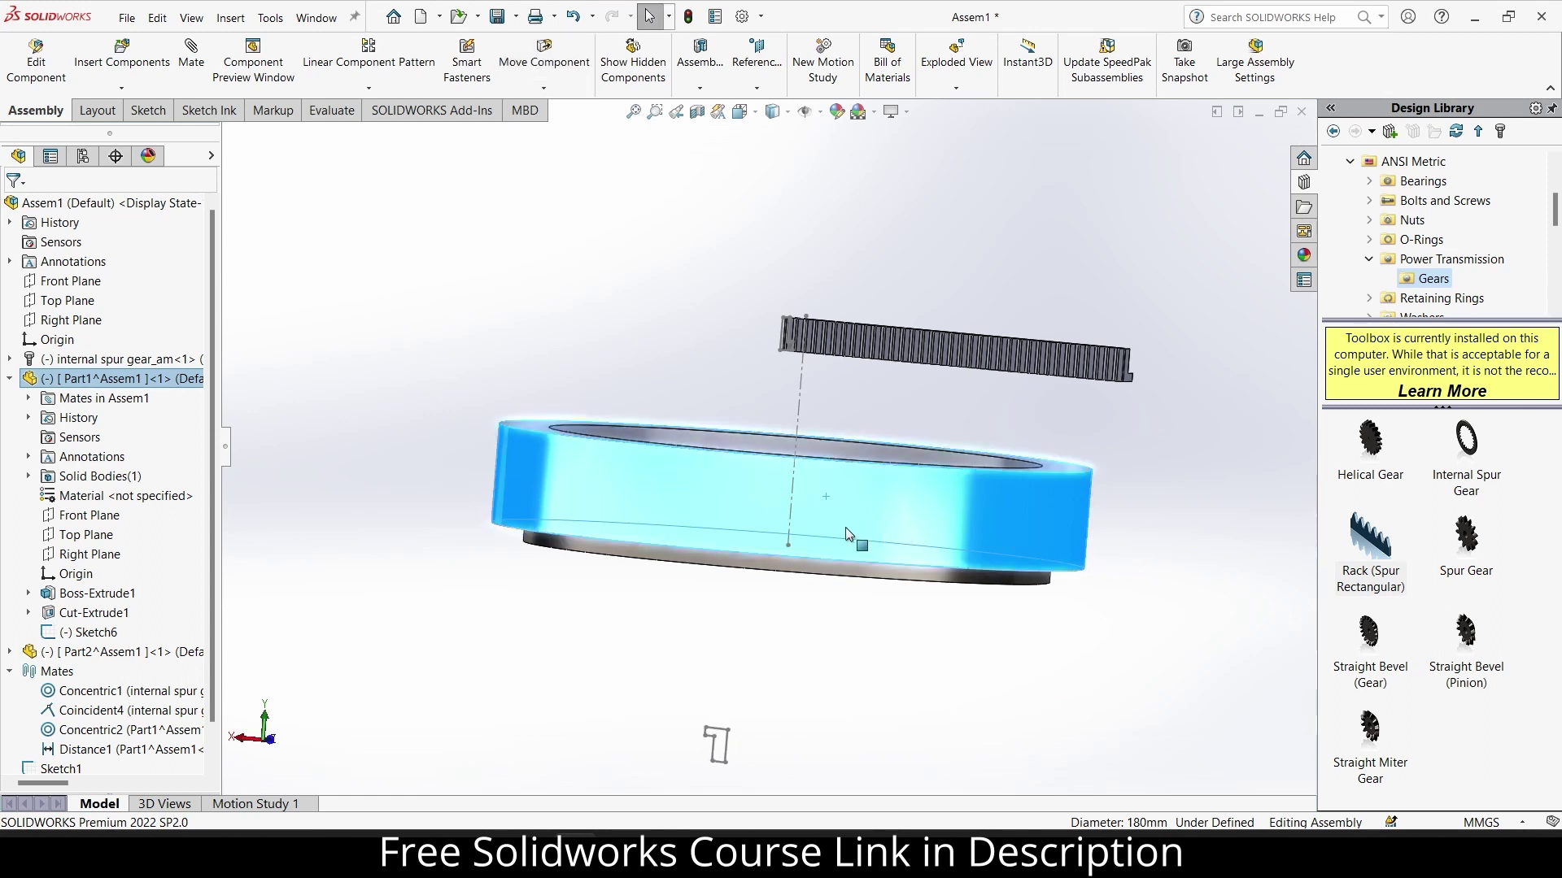
{"action": "middle_click_drag", "start_coordinate": [846, 527], "coordinate": [423, 468]}
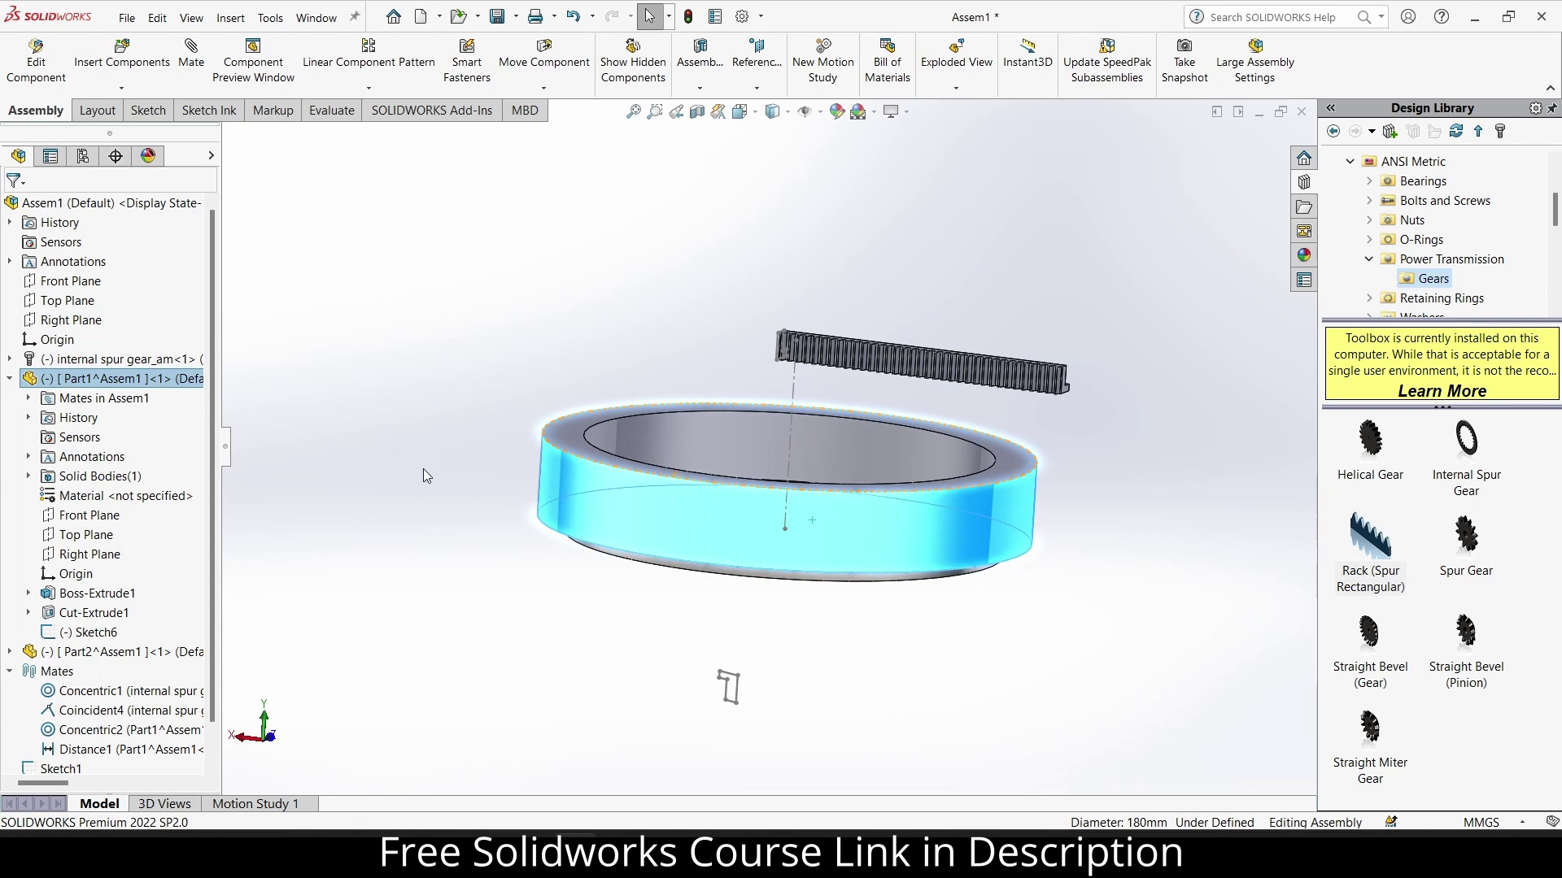
Look square to the ring's Top Plane from the opposite side and adjust the zoom.
{"action": "left_click", "coordinate": [86, 536]}
{"action": "key", "text": "ctrl+8"}
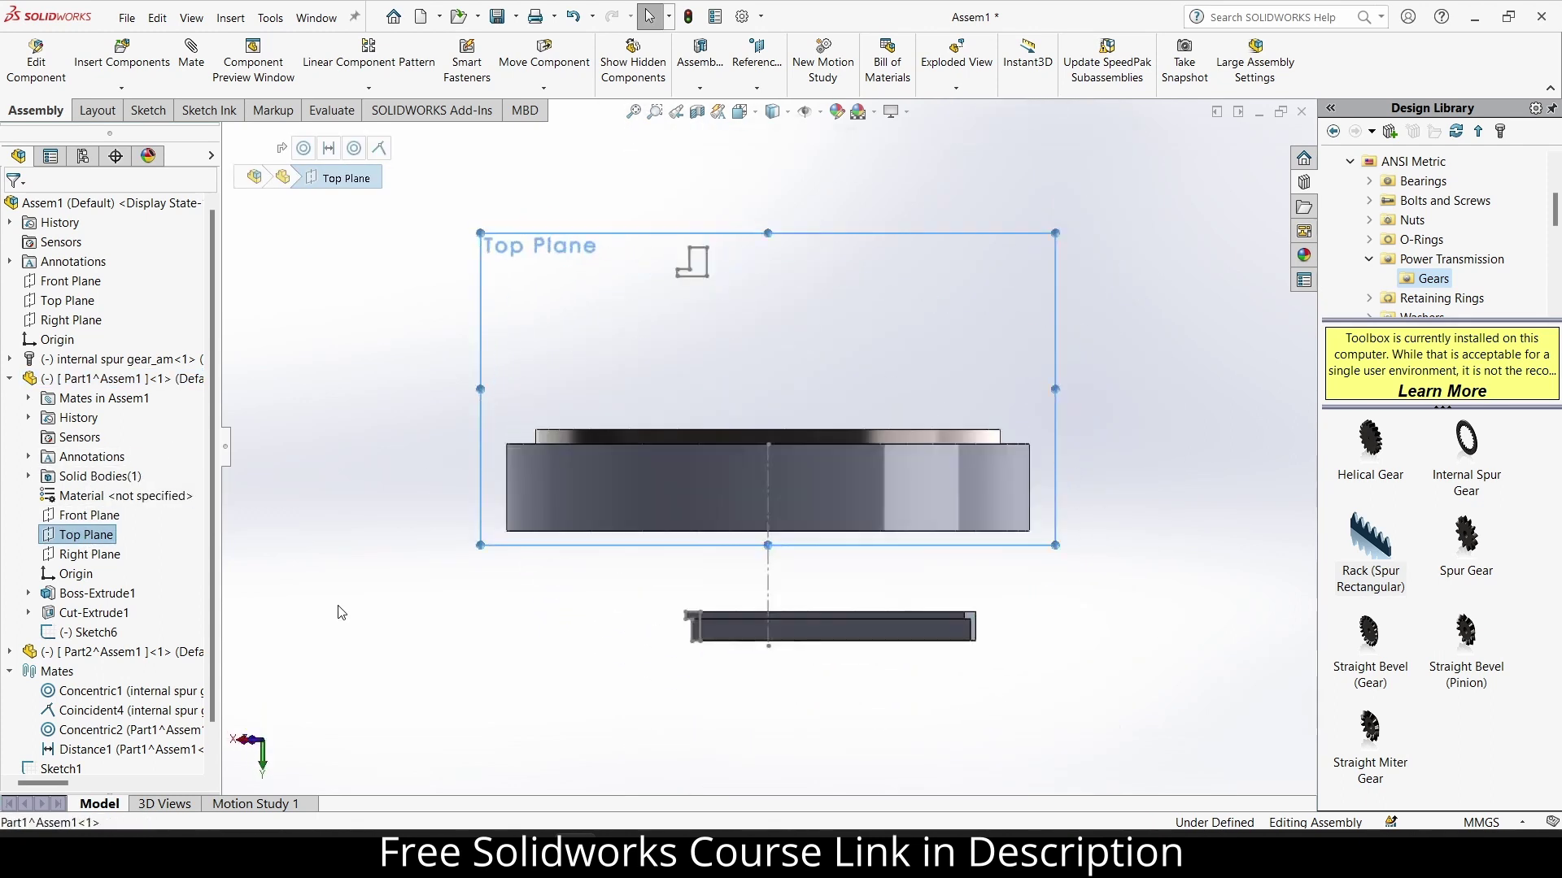
{"action": "key", "text": "ctrl+8"}
{"action": "scroll", "coordinate": [715, 551], "scroll_direction": "up", "scroll_amount": 2}
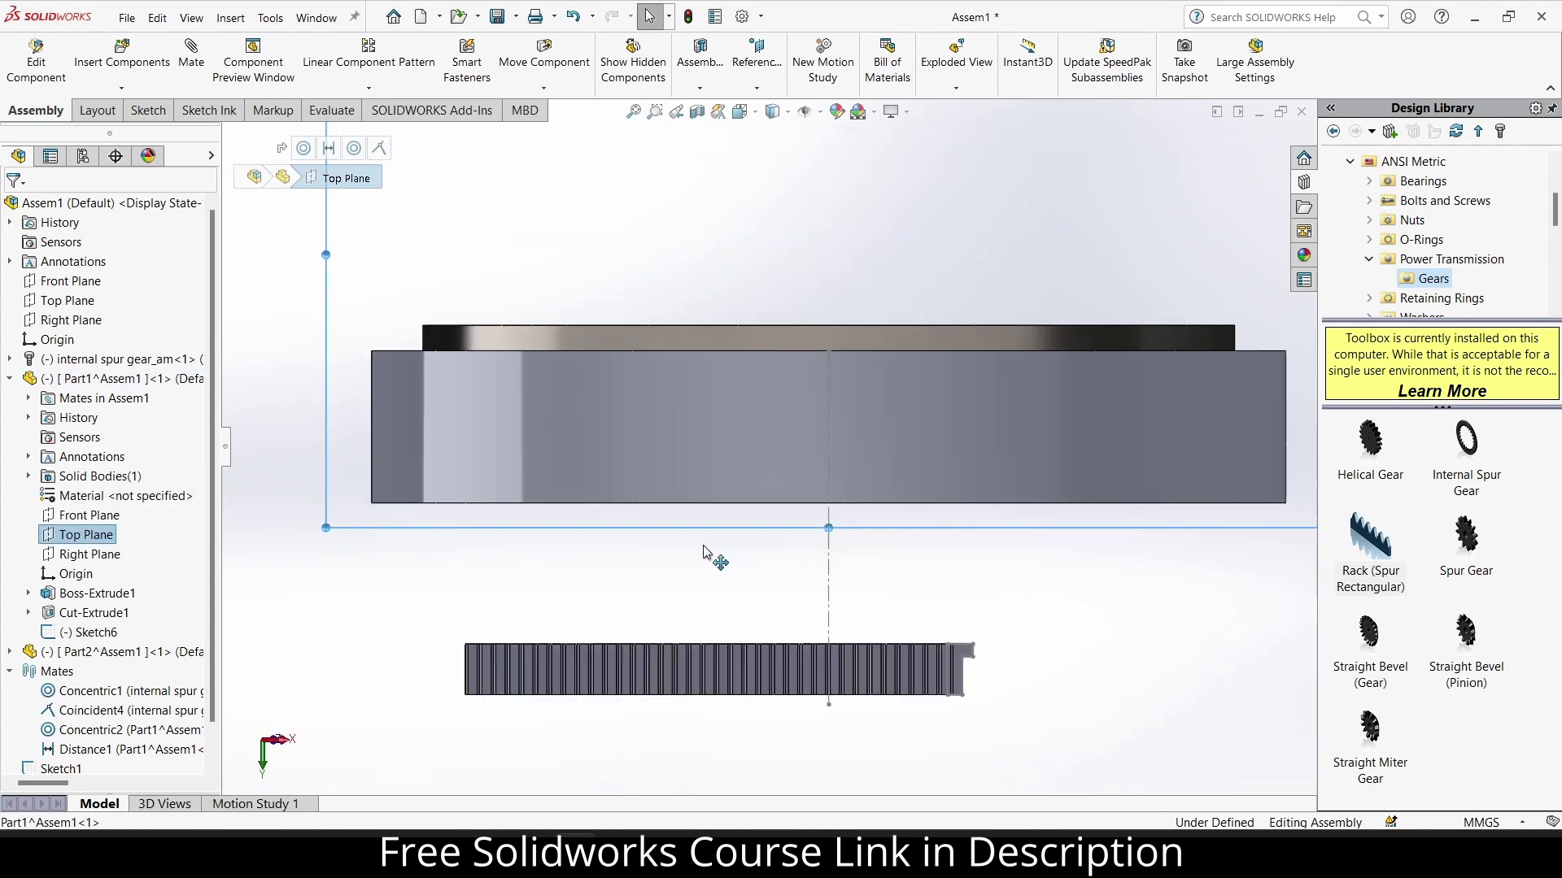
{"action": "scroll", "coordinate": [877, 519], "scroll_direction": "down", "scroll_amount": 2}
{"action": "scroll", "coordinate": [853, 317], "scroll_direction": "down", "scroll_amount": 3}
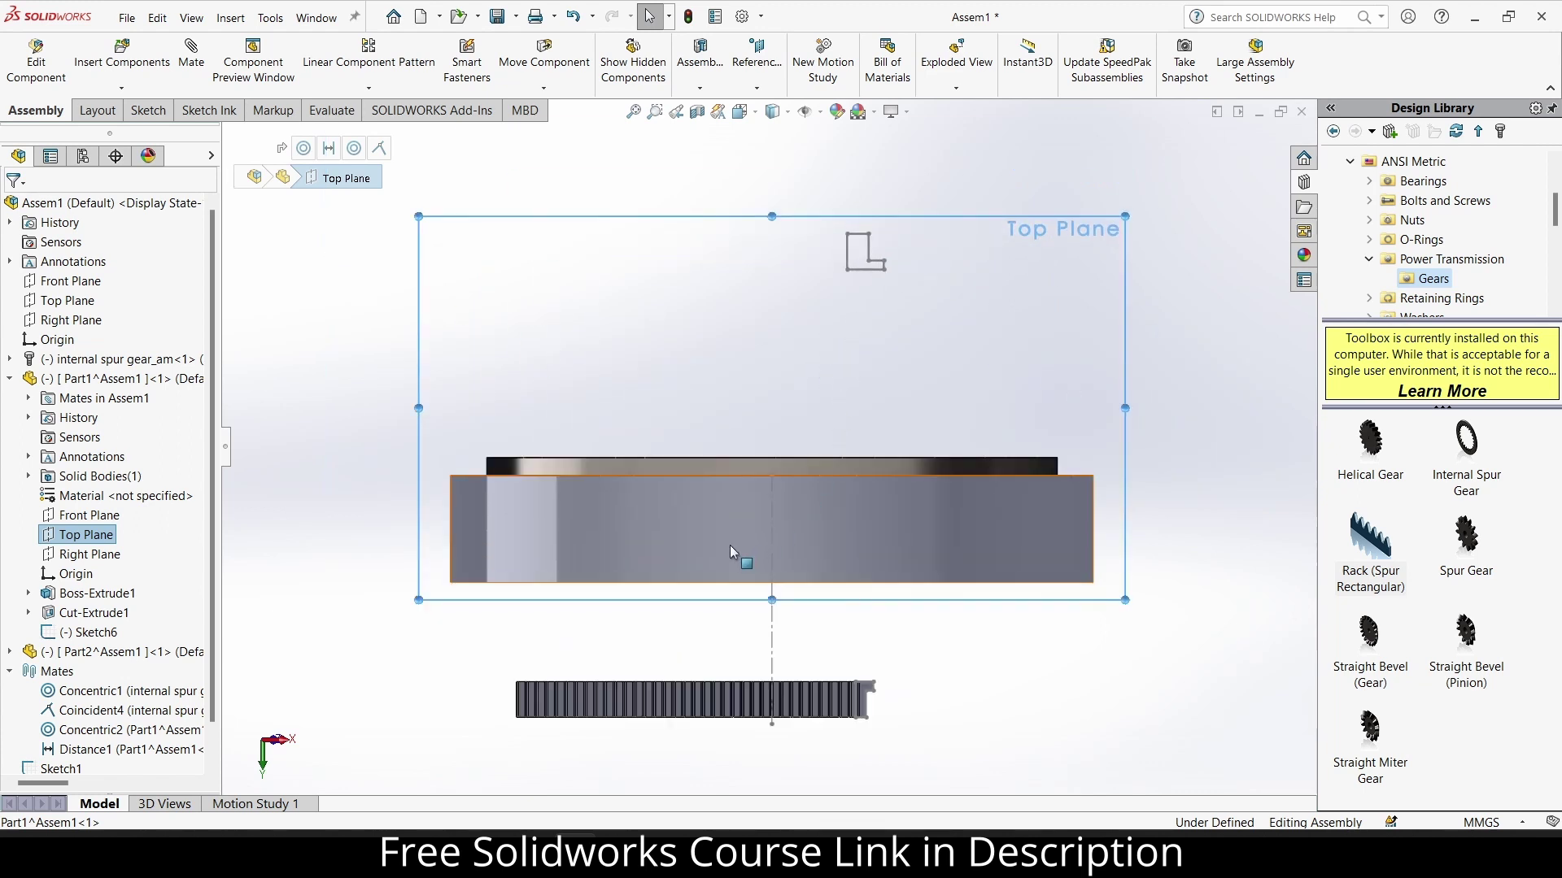
{"action": "scroll", "coordinate": [724, 561], "scroll_direction": "down", "scroll_amount": 1}
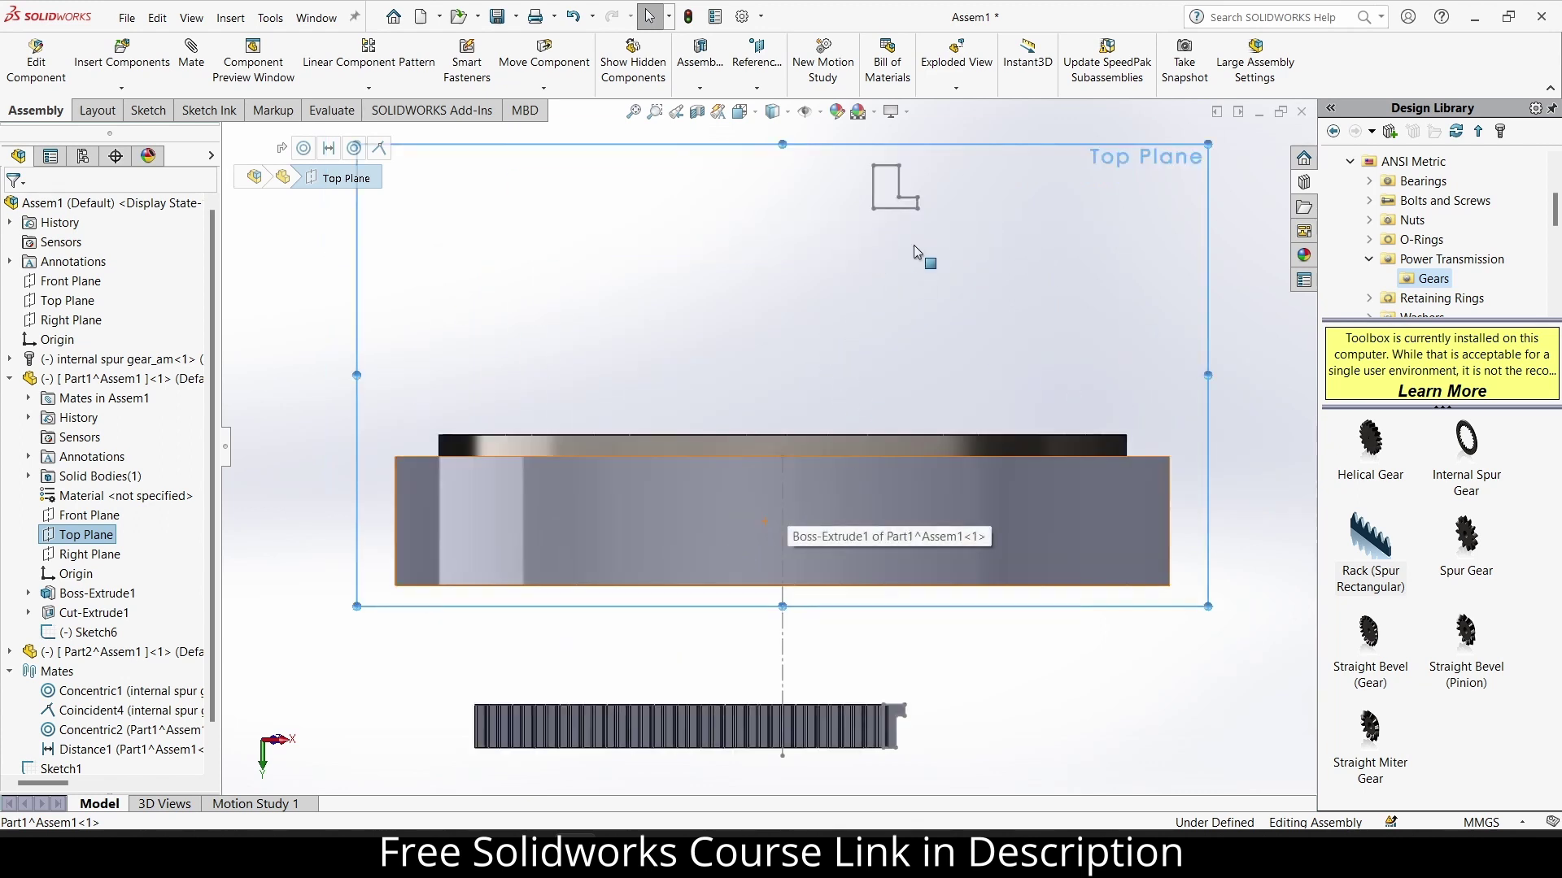
Try editing Sketch6 from the assembly, cancel the save prompt, and select Part1^Assem1.
{"action": "right_click", "coordinate": [85, 632]}
{"action": "left_click", "coordinate": [102, 585]}
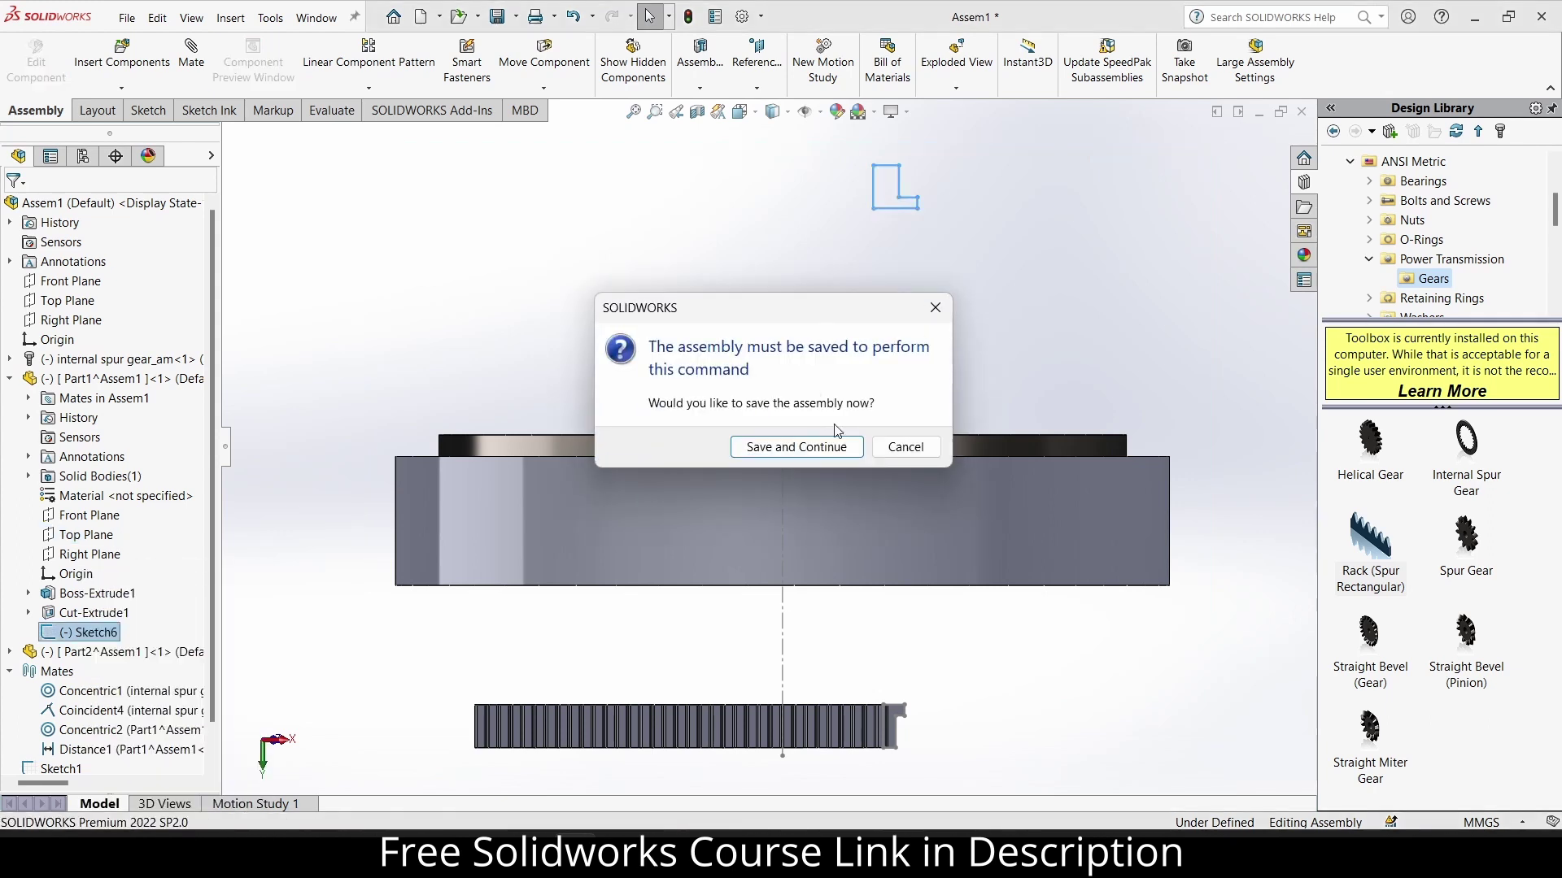
{"action": "left_click", "coordinate": [936, 307]}
{"action": "left_click", "coordinate": [122, 379]}
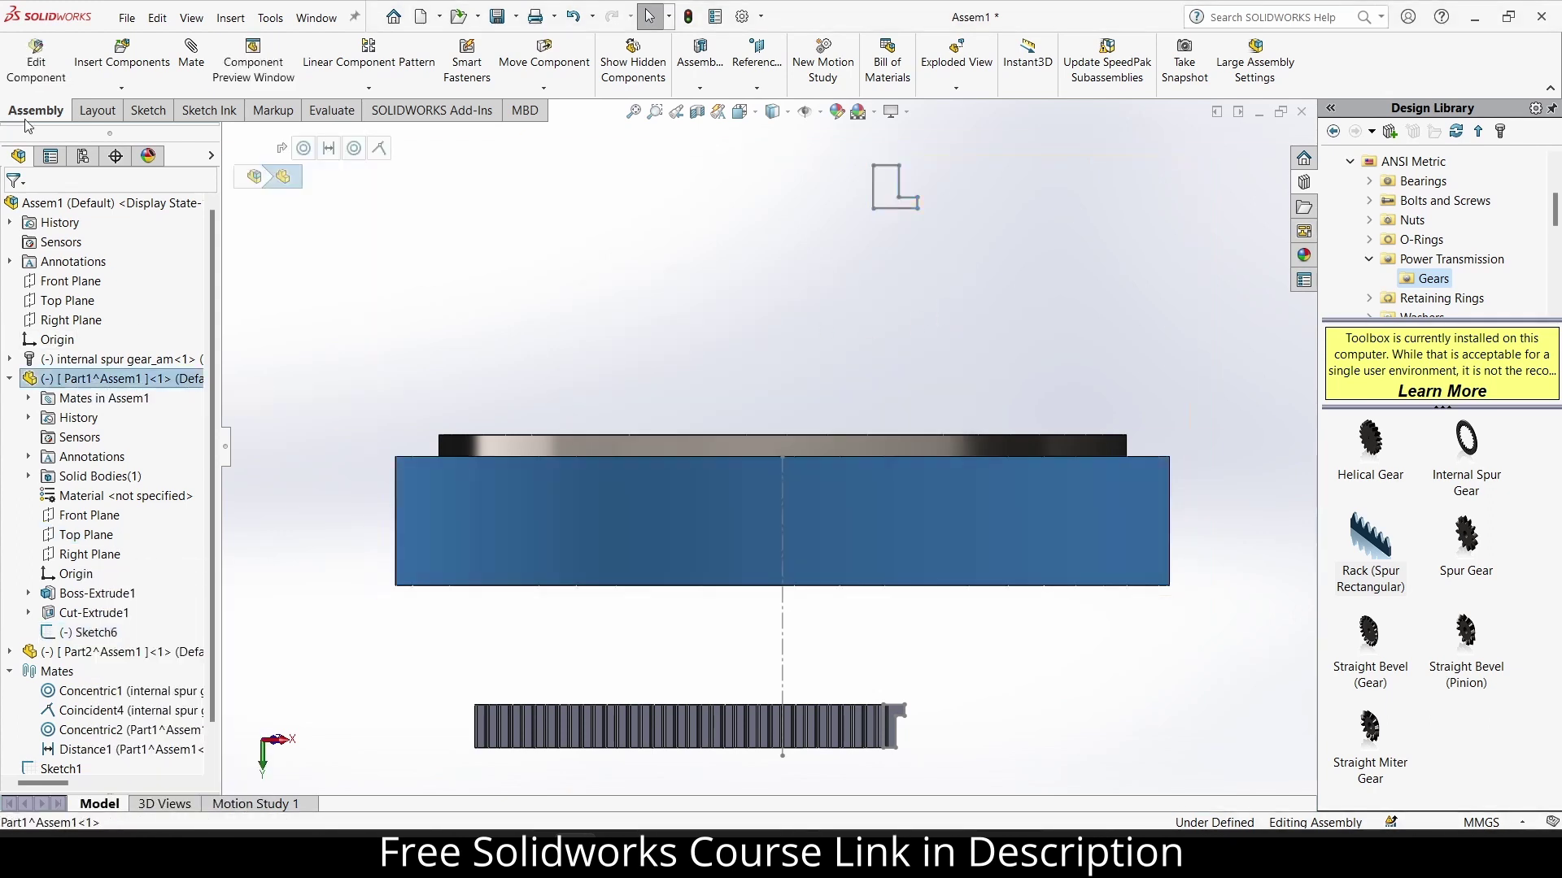
Edit Part1 in context and open Sketch6 for editing.
{"action": "left_click", "coordinate": [36, 65]}
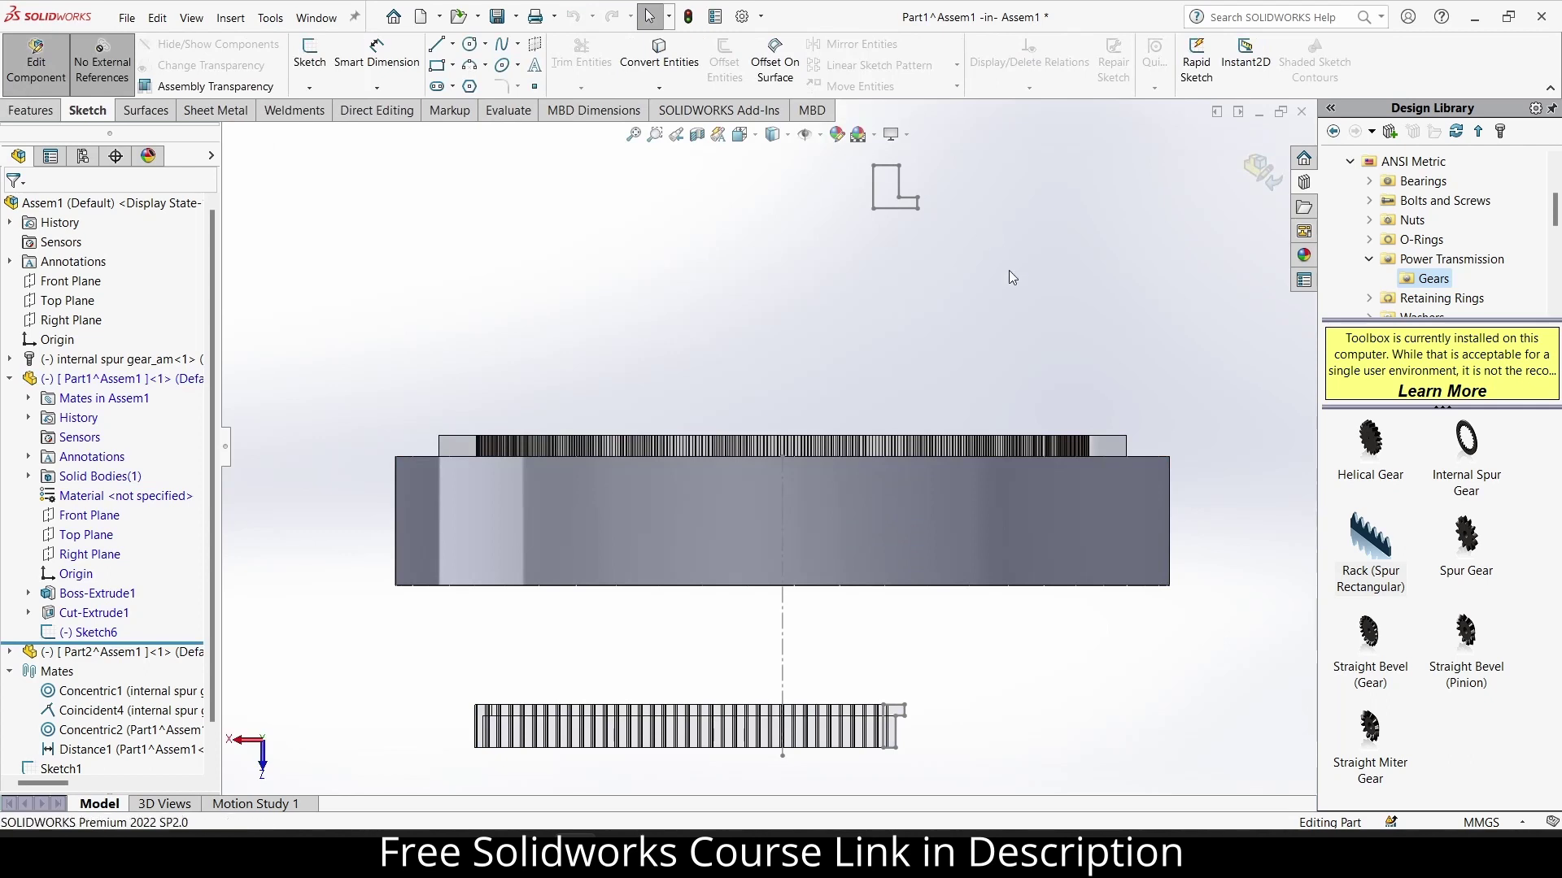
{"action": "left_click", "coordinate": [889, 167]}
{"action": "right_click", "coordinate": [79, 640]}
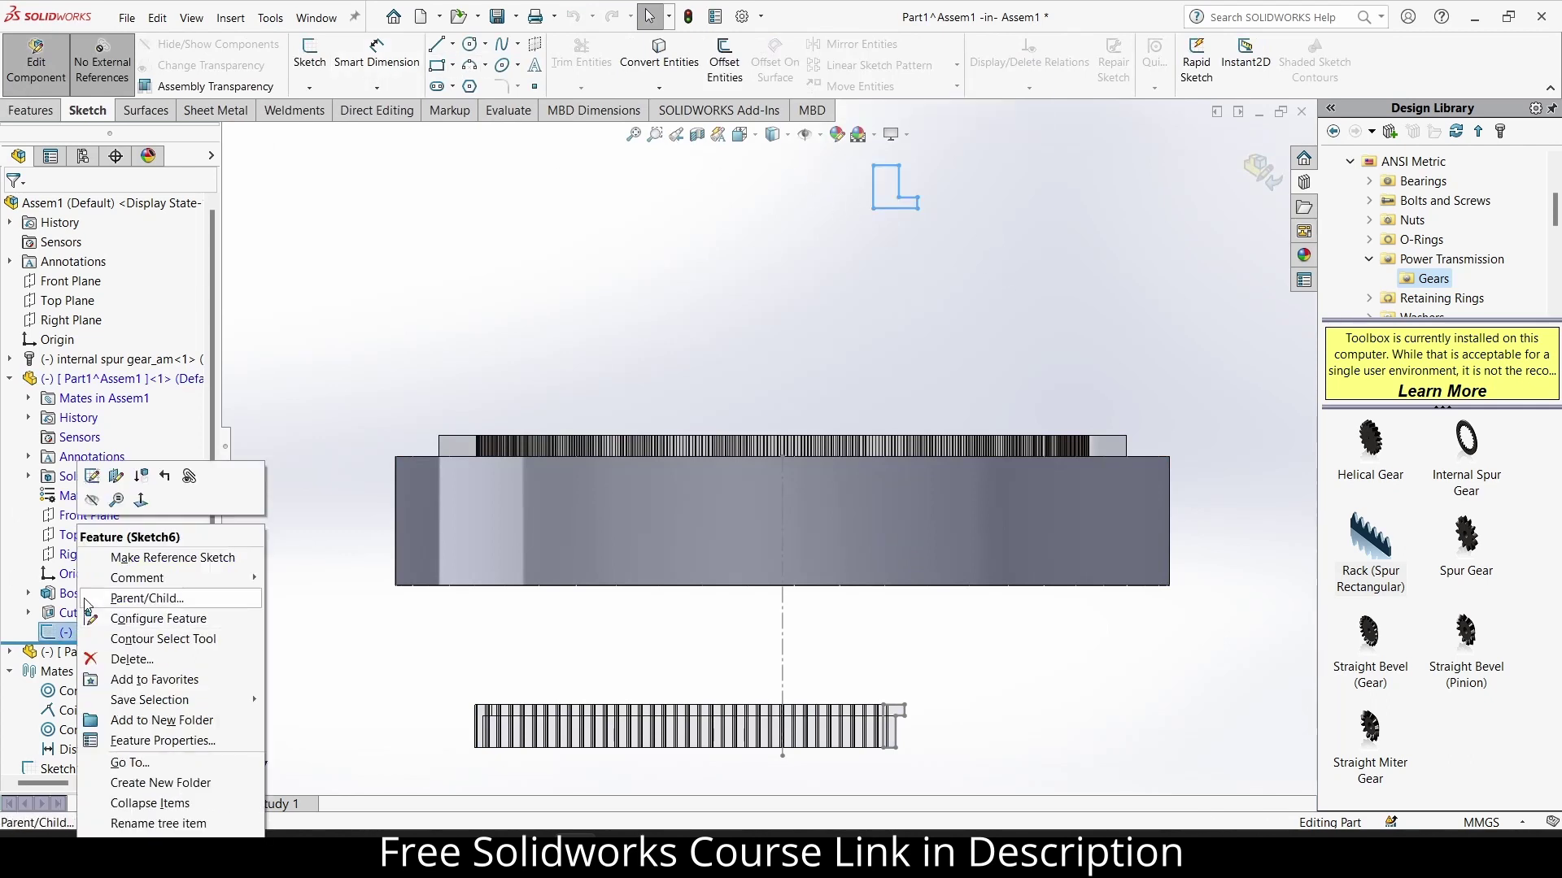
{"action": "left_click", "coordinate": [89, 491]}
Box-select the L-profile lines and move them down onto the ring housing.
{"action": "scroll", "coordinate": [691, 294], "scroll_direction": "down", "scroll_amount": 2}
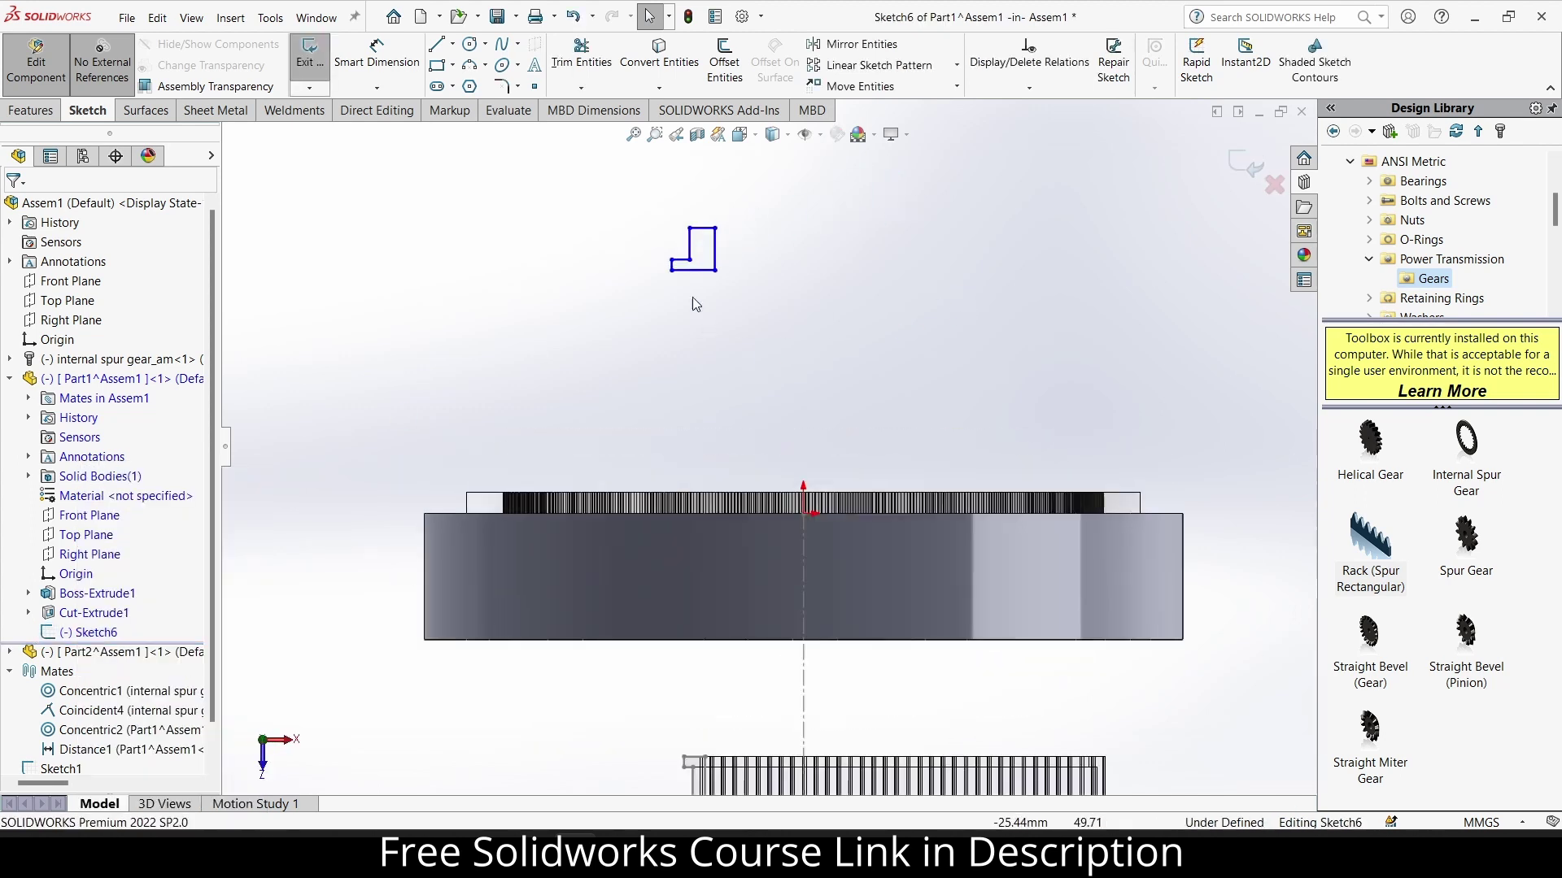
{"action": "left_click_drag", "start_coordinate": [622, 210], "coordinate": [763, 313]}
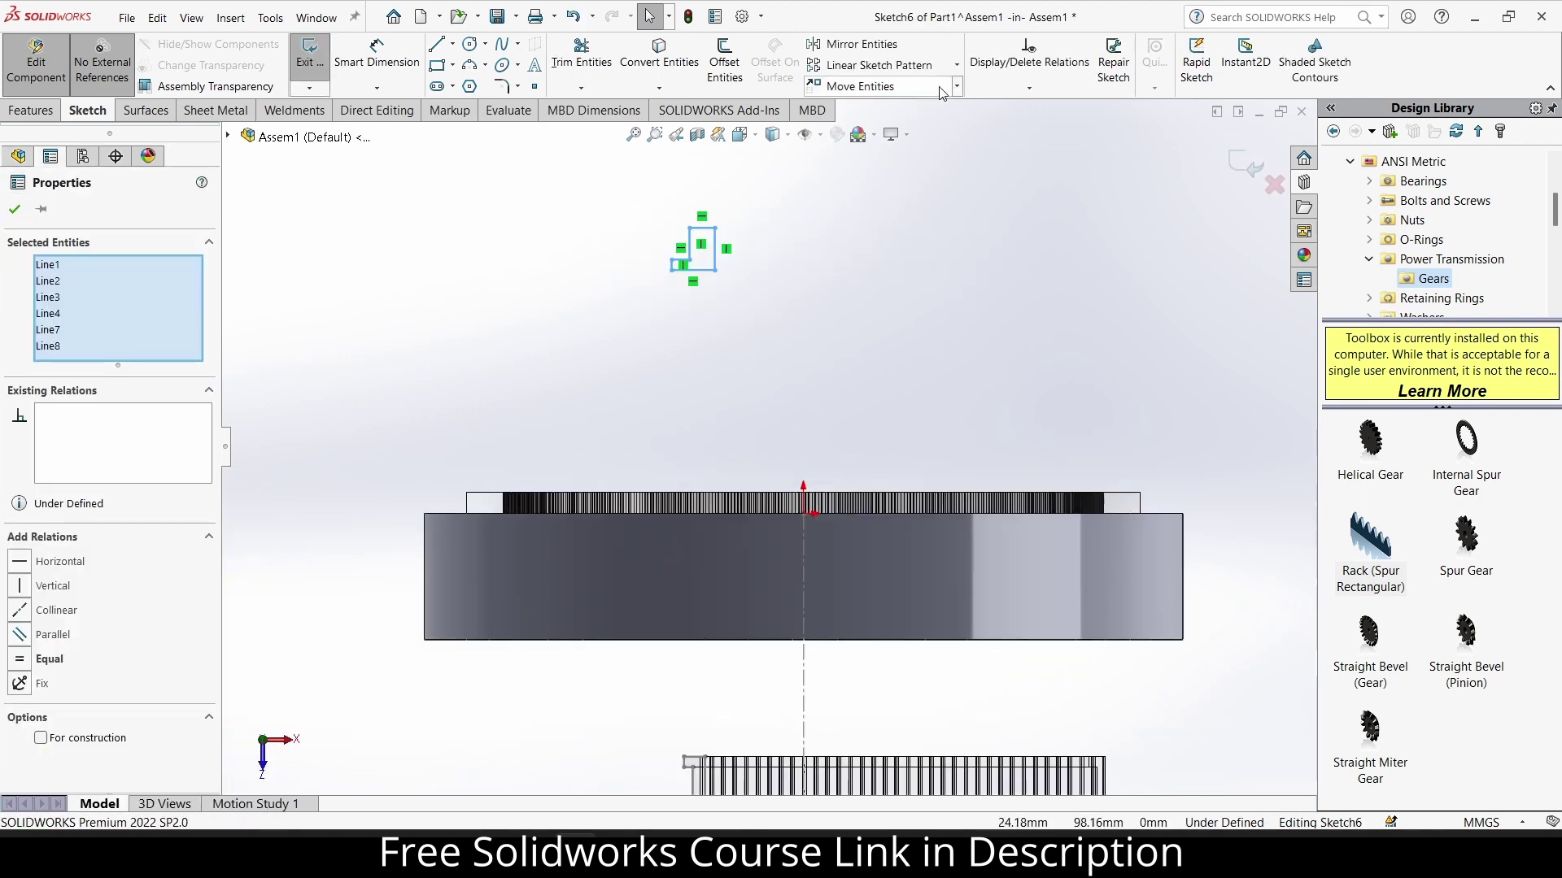
{"action": "left_click", "coordinate": [861, 87]}
{"action": "left_click", "coordinate": [716, 271]}
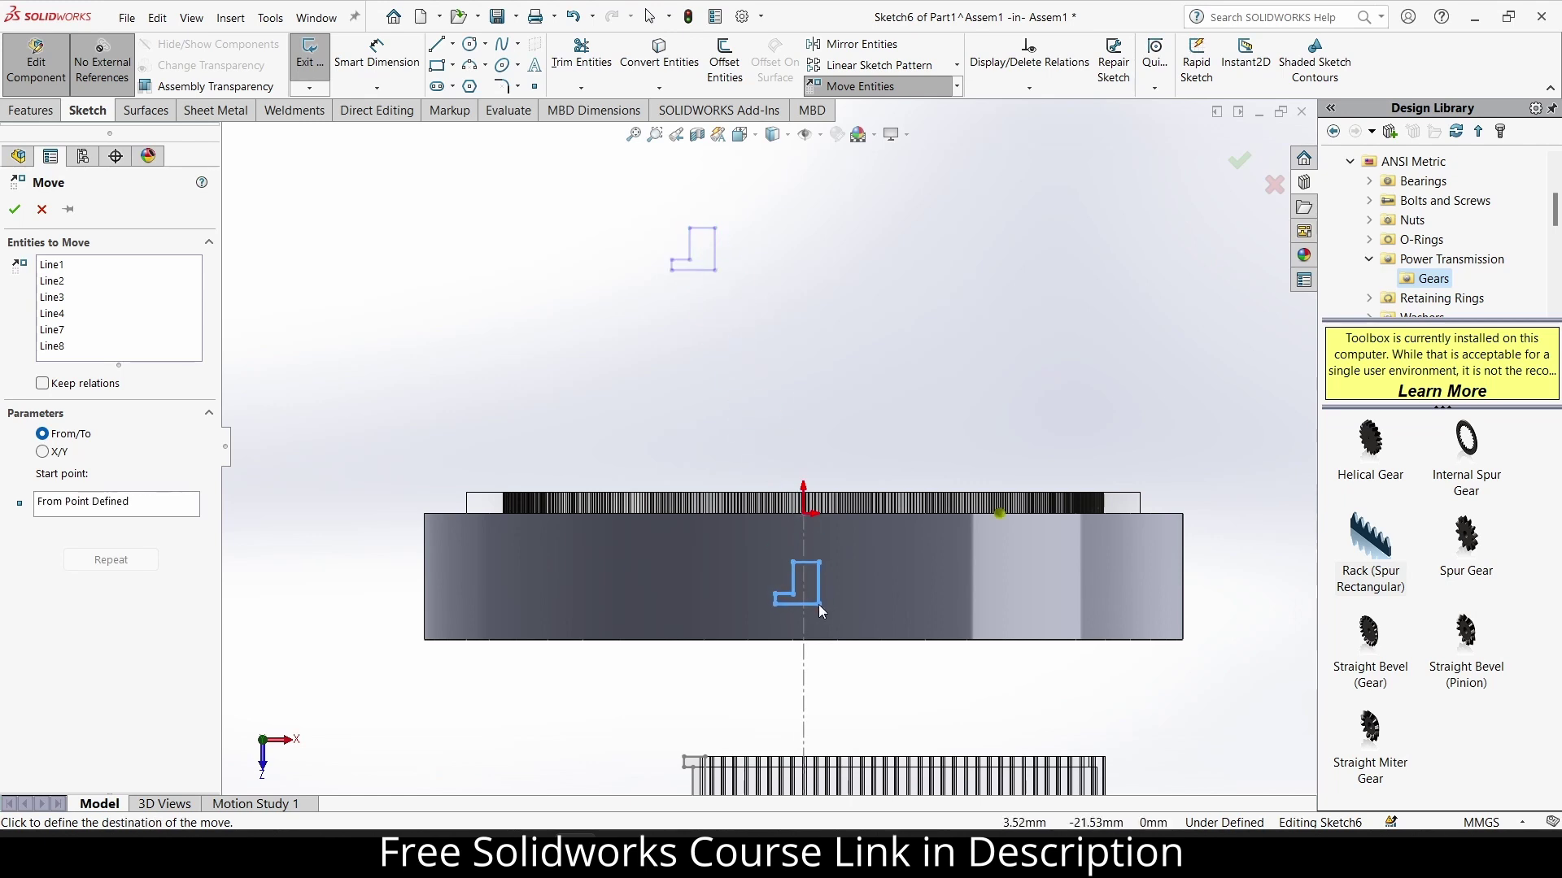
{"action": "left_click", "coordinate": [818, 602]}
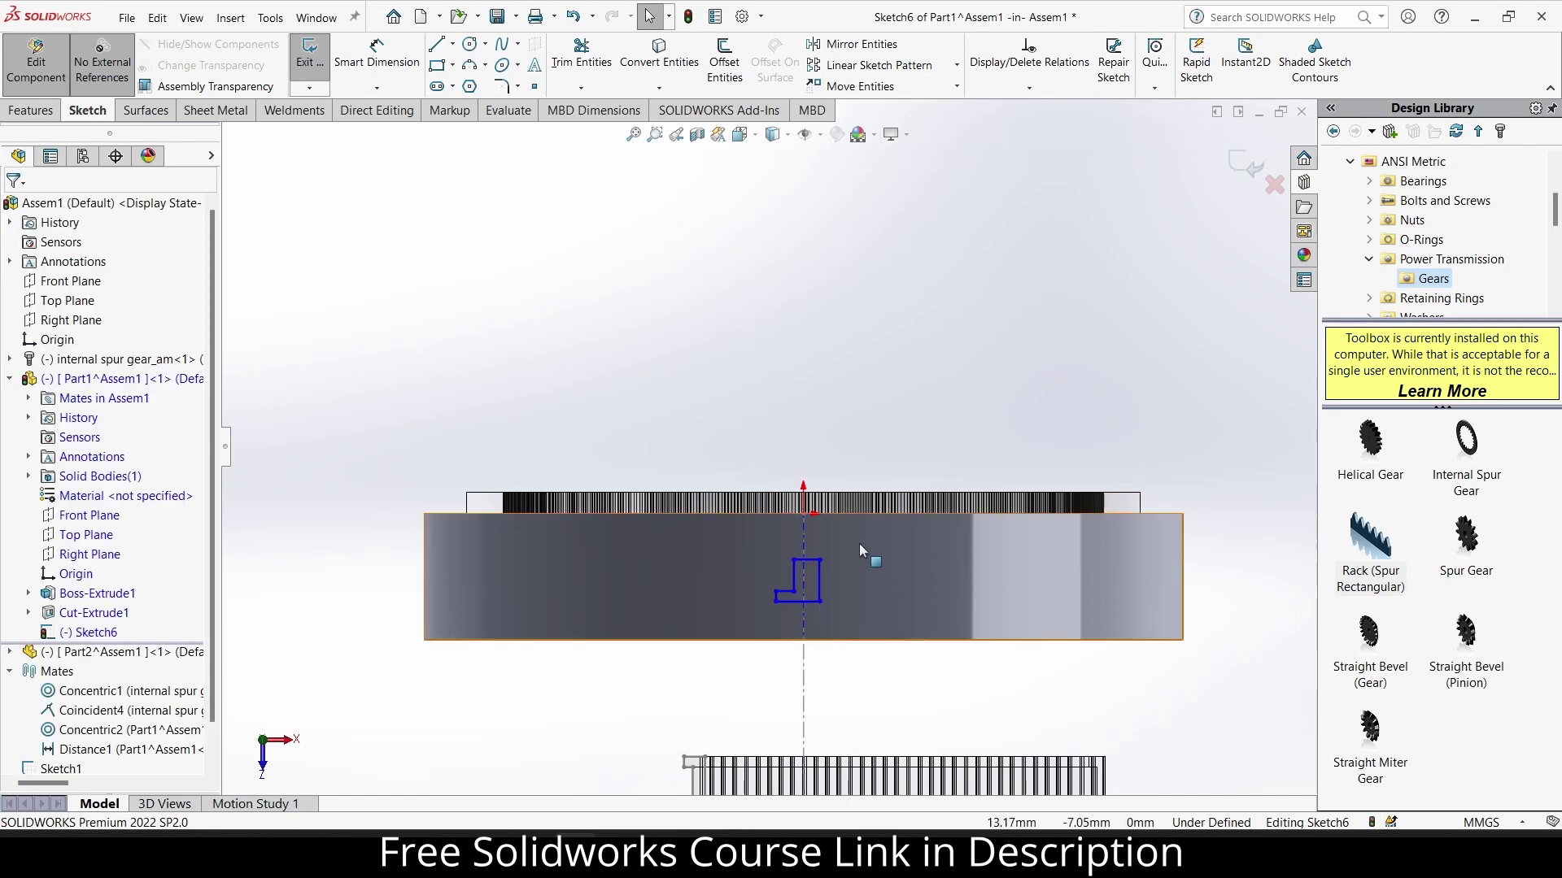
Select the moved L-profile and start Rotate Entities about a point on the ring centreline.
{"action": "left_click_drag", "start_coordinate": [859, 541], "coordinate": [709, 626]}
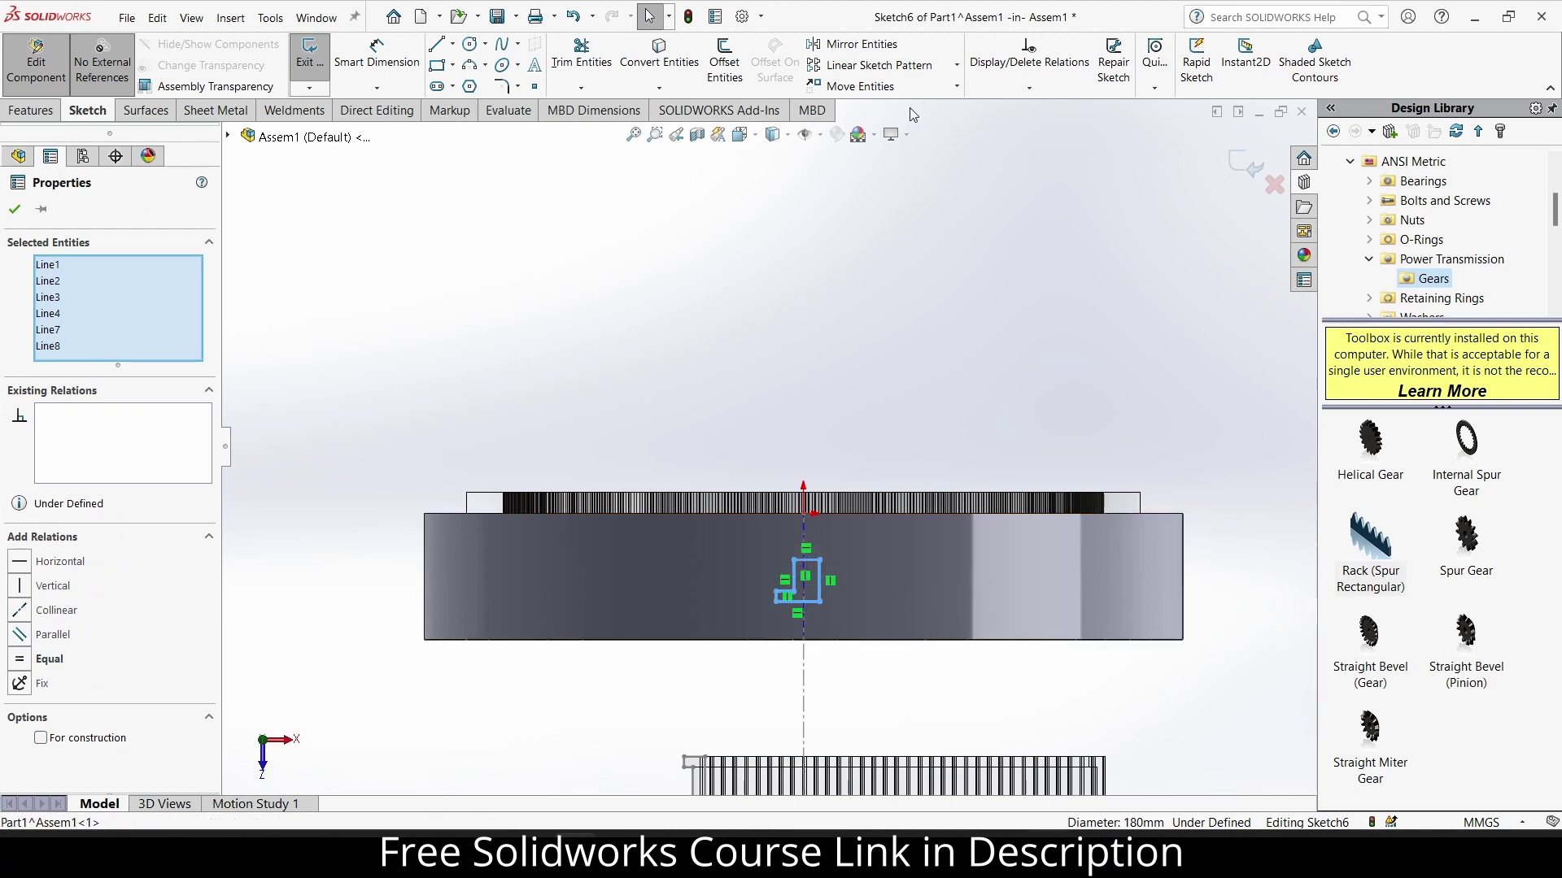
{"action": "left_click", "coordinate": [958, 85]}
{"action": "left_click", "coordinate": [921, 150]}
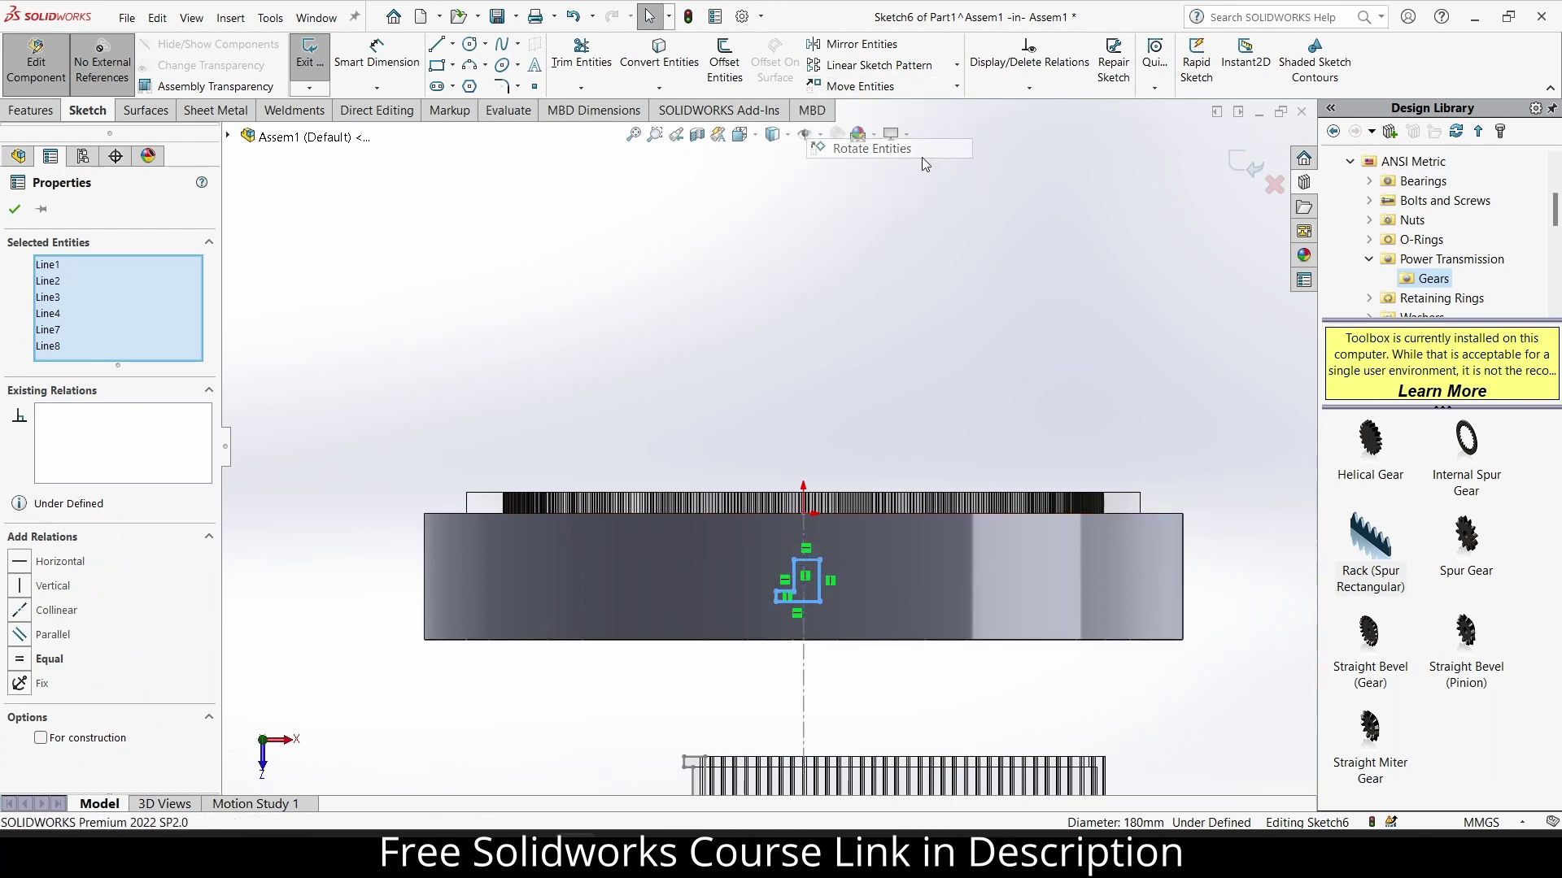
{"action": "left_click", "coordinate": [819, 601]}
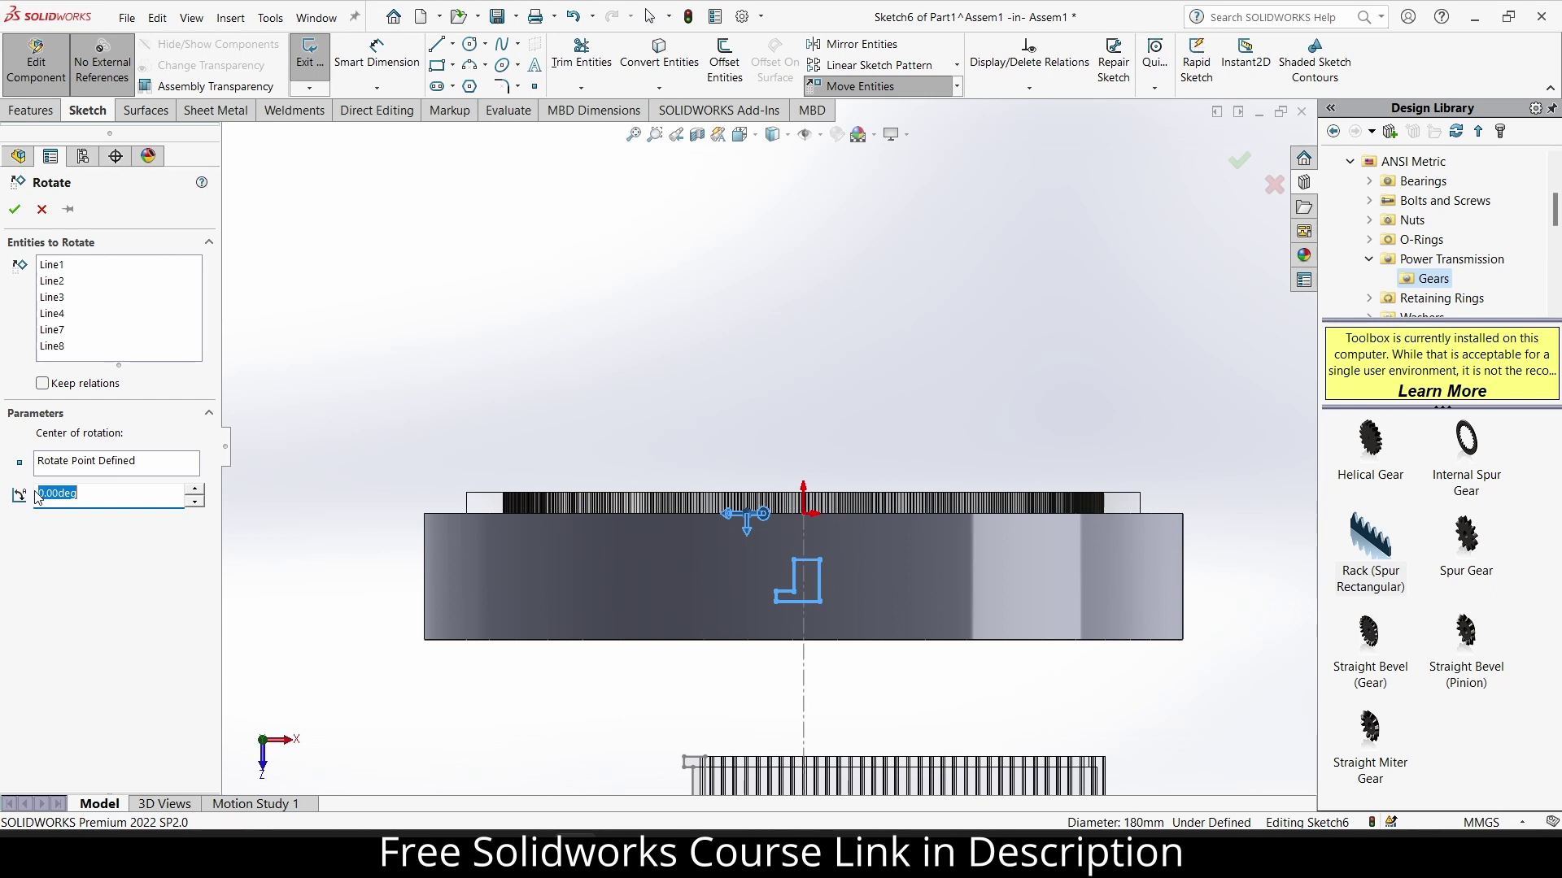
Rotate the L-shaped profile by 180° and accept the rotated sketch.
{"action": "key", "text": "Return"}
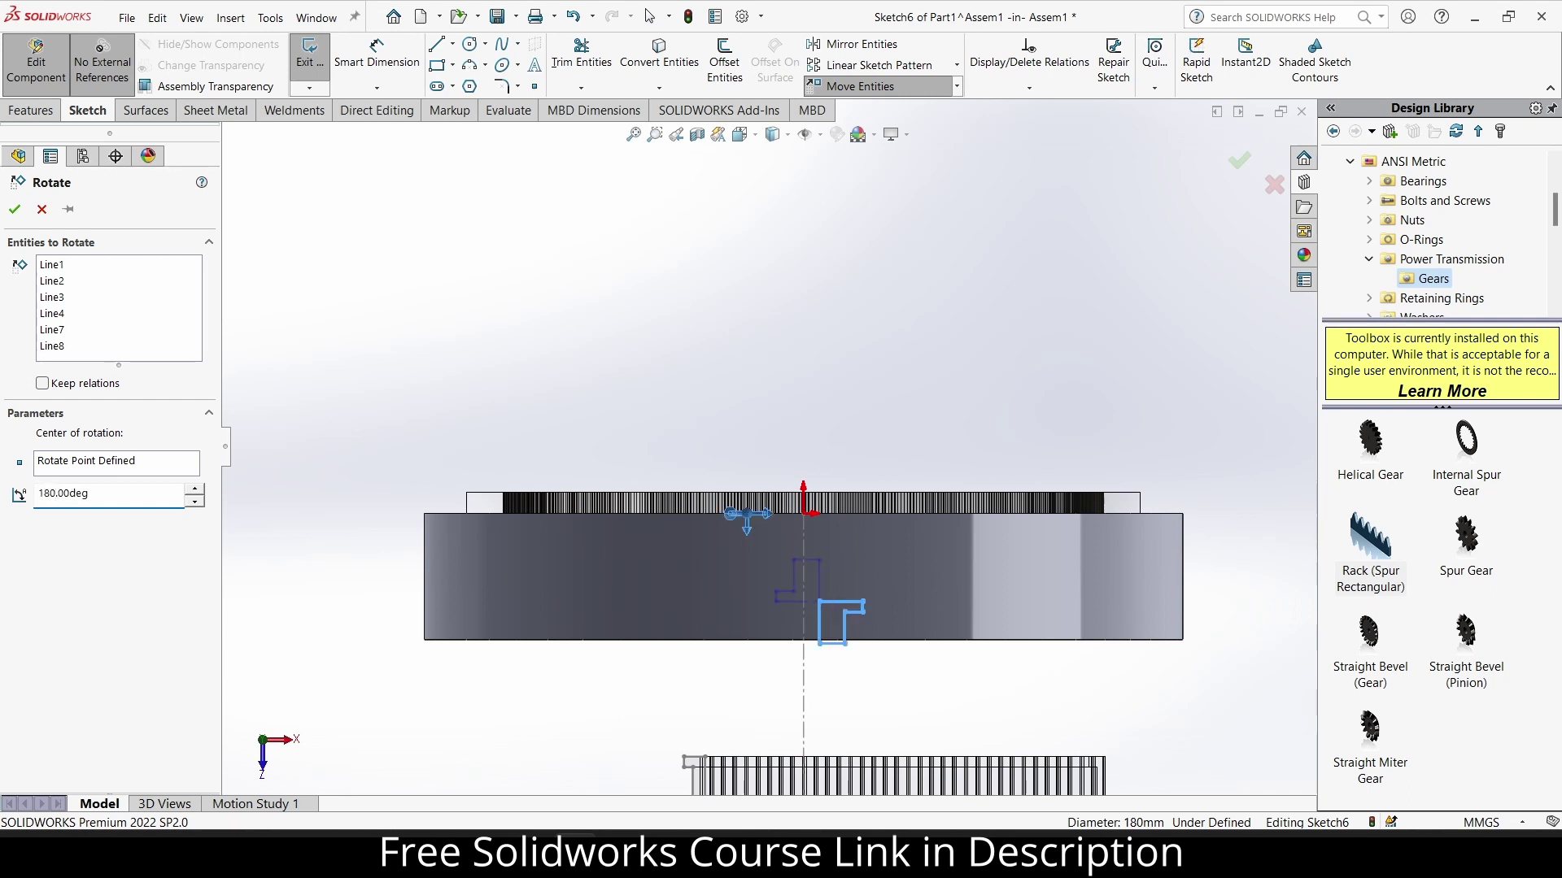
{"action": "left_click", "coordinate": [14, 211]}
{"action": "scroll", "coordinate": [877, 613], "scroll_direction": "down", "scroll_amount": 5}
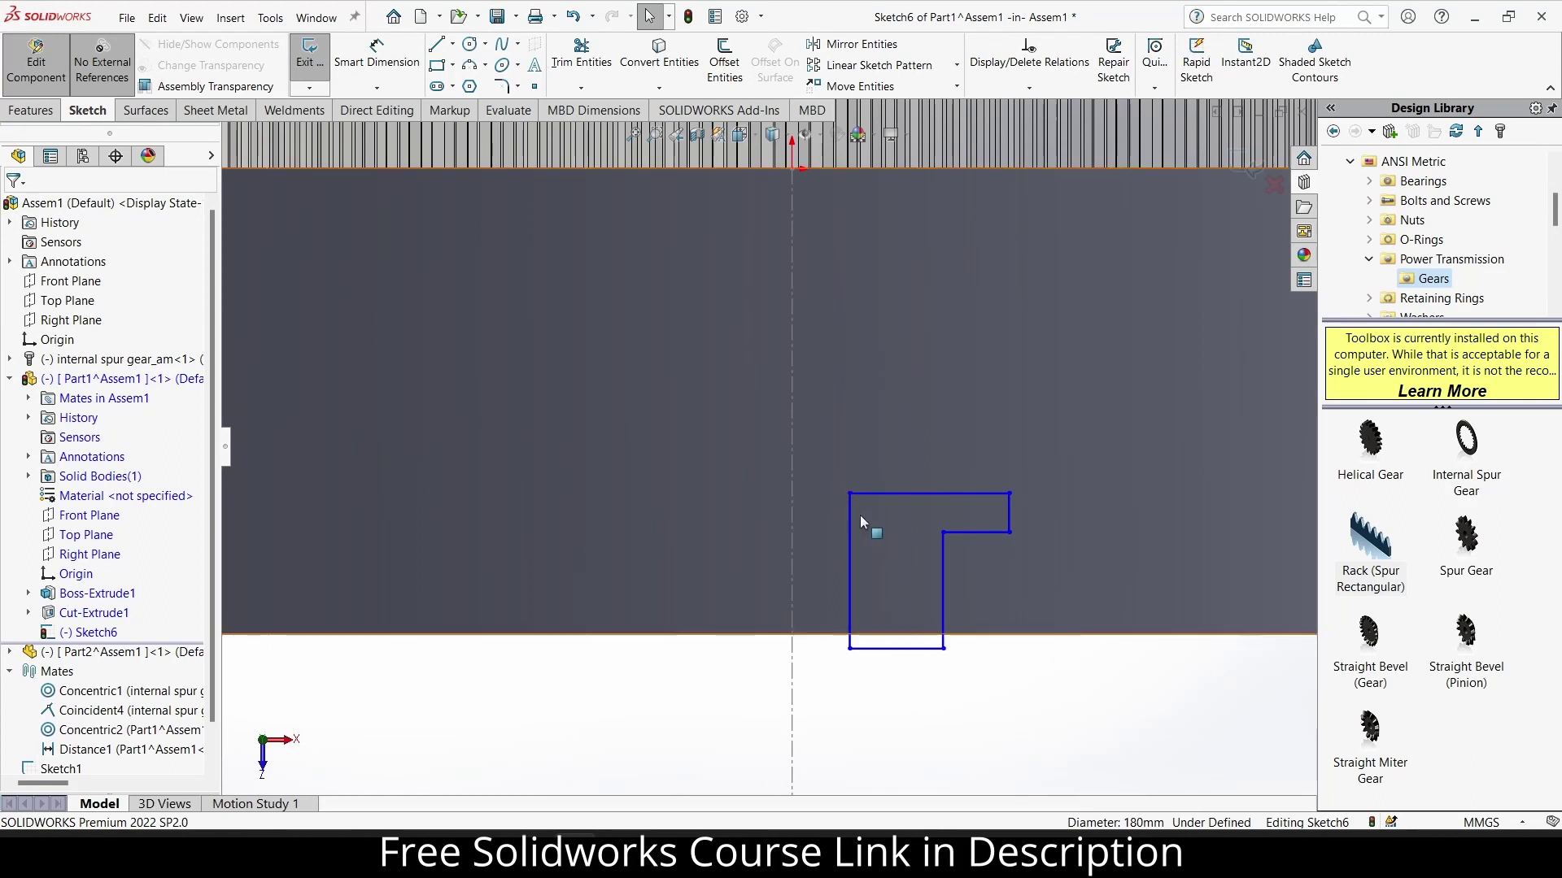
{"action": "left_click_drag", "start_coordinate": [808, 448], "coordinate": [1071, 719]}
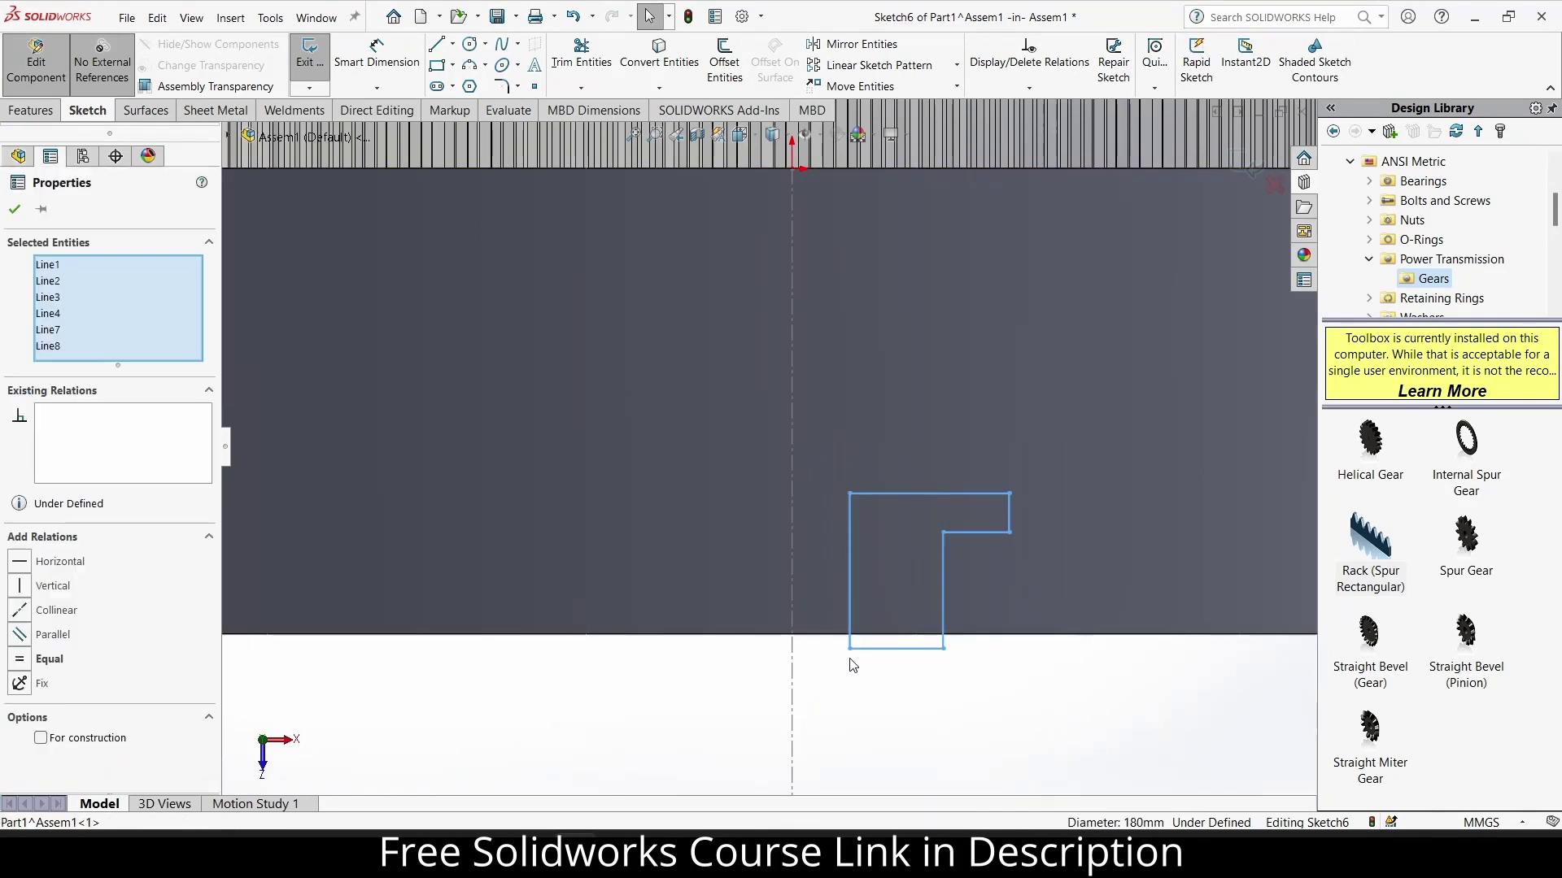
{"action": "left_click_drag", "start_coordinate": [850, 655], "coordinate": [810, 655]}
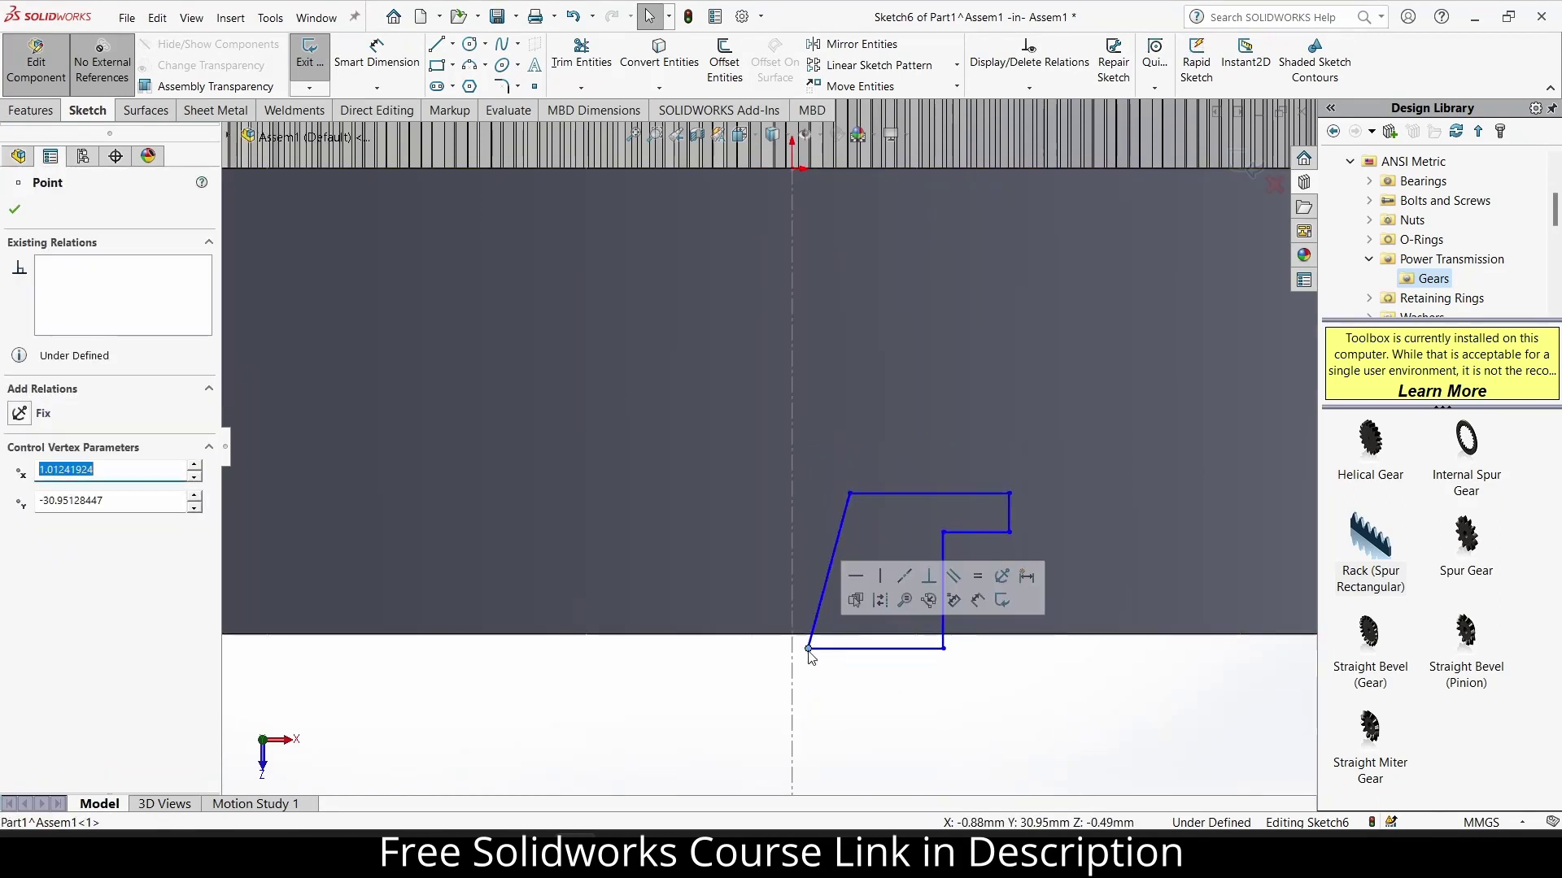
{"action": "key", "text": "ctrl+z"}
{"action": "left_click", "coordinate": [850, 648]}
Dimension the bottom, left and top lines as 6, 10 and 10.25 mm.
{"action": "left_click", "coordinate": [376, 54]}
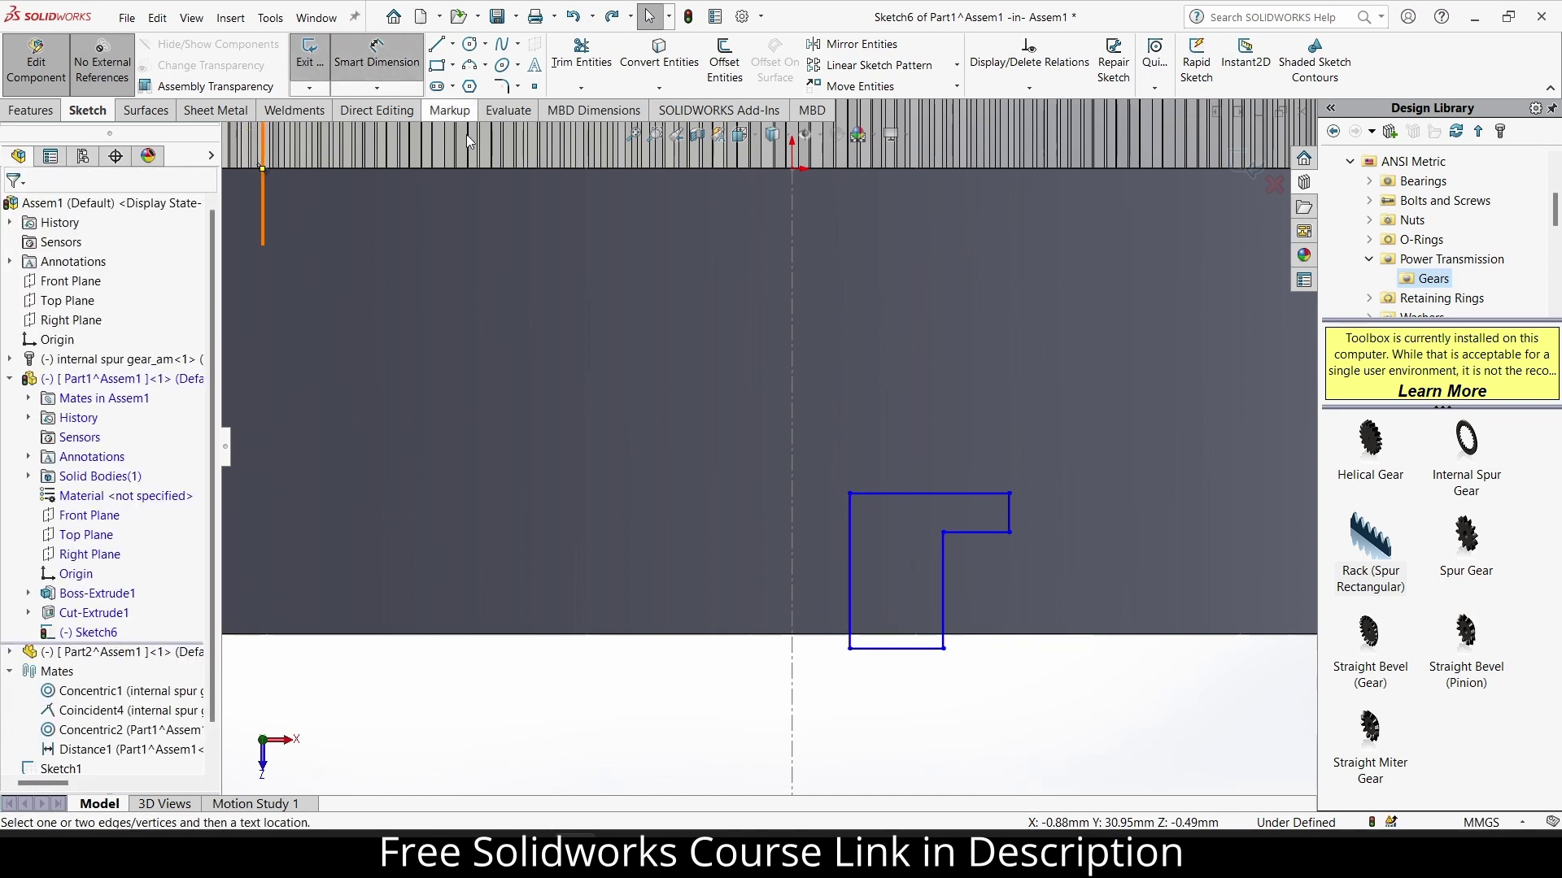
{"action": "left_click", "coordinate": [907, 648]}
{"action": "left_click", "coordinate": [897, 675]}
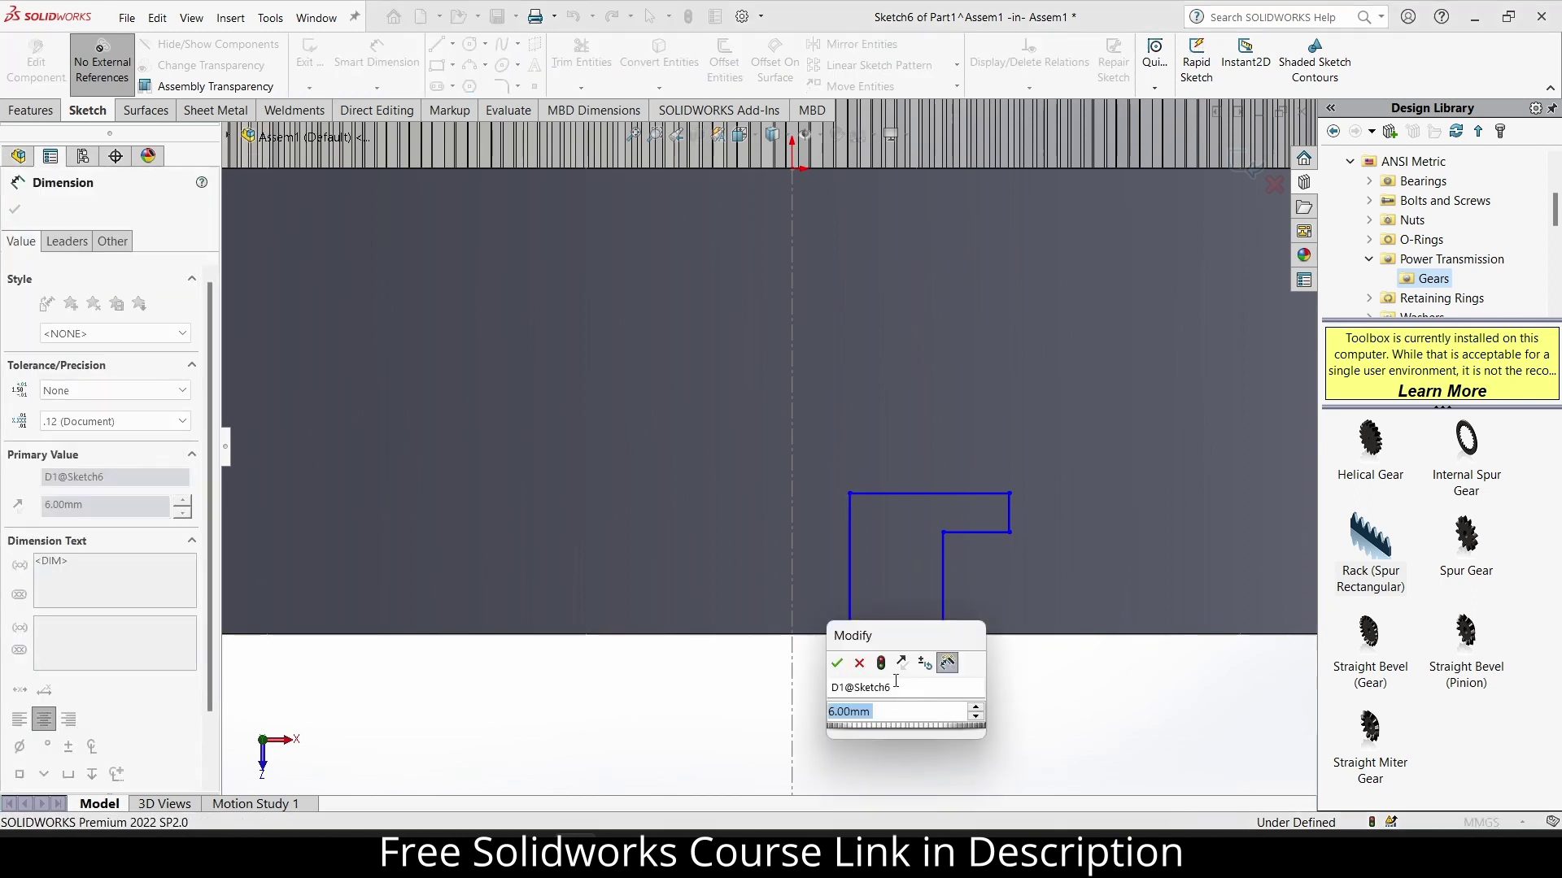
{"action": "left_click", "coordinate": [837, 663]}
{"action": "left_click", "coordinate": [849, 561]}
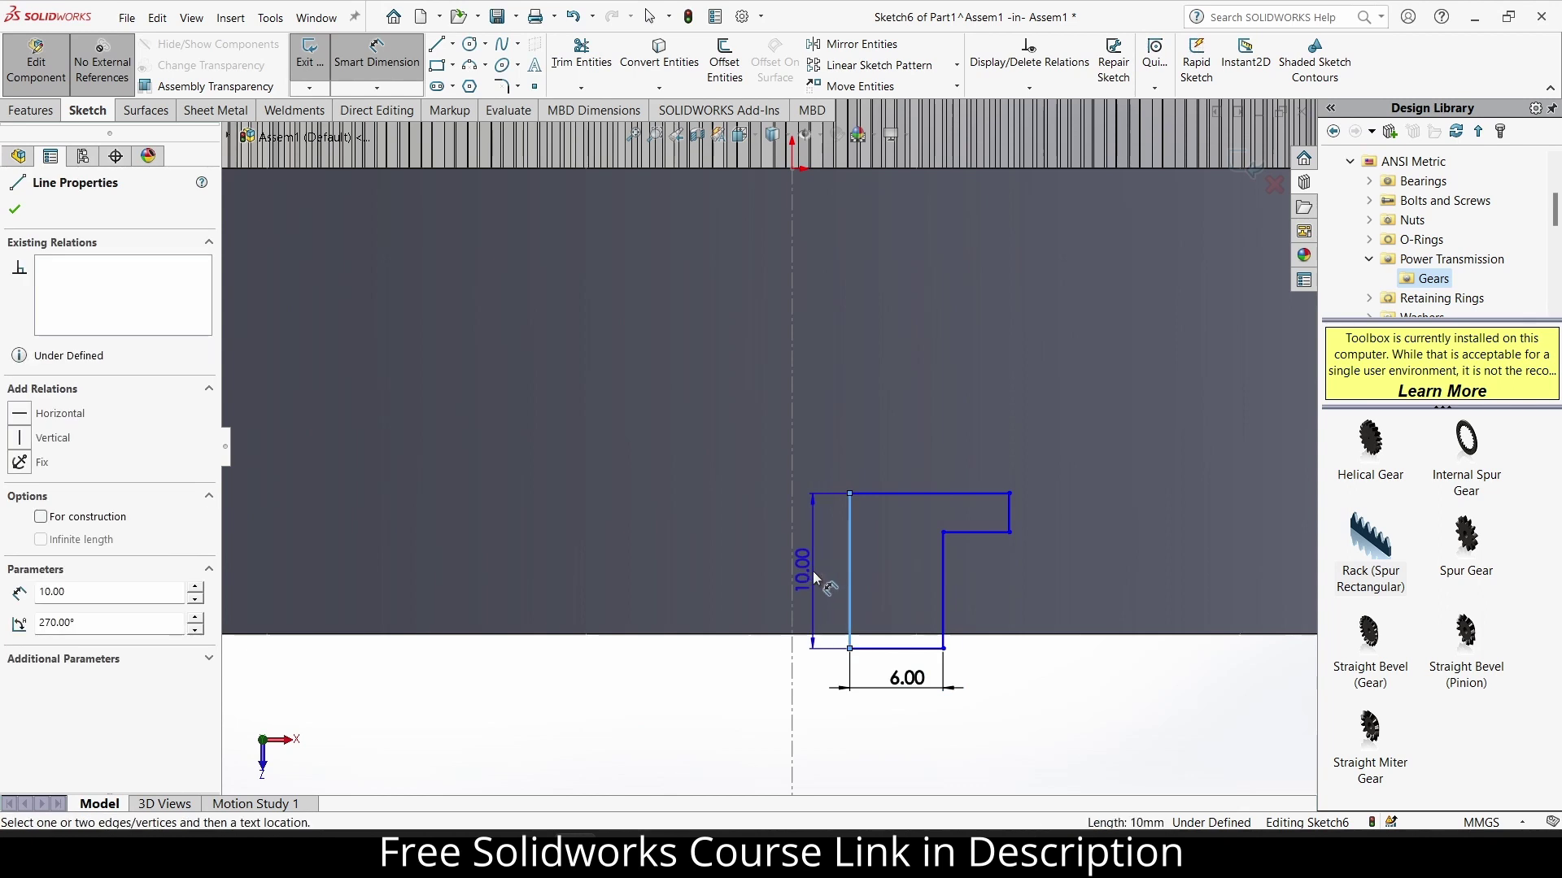
{"action": "left_click", "coordinate": [805, 569]}
{"action": "left_click", "coordinate": [741, 546]}
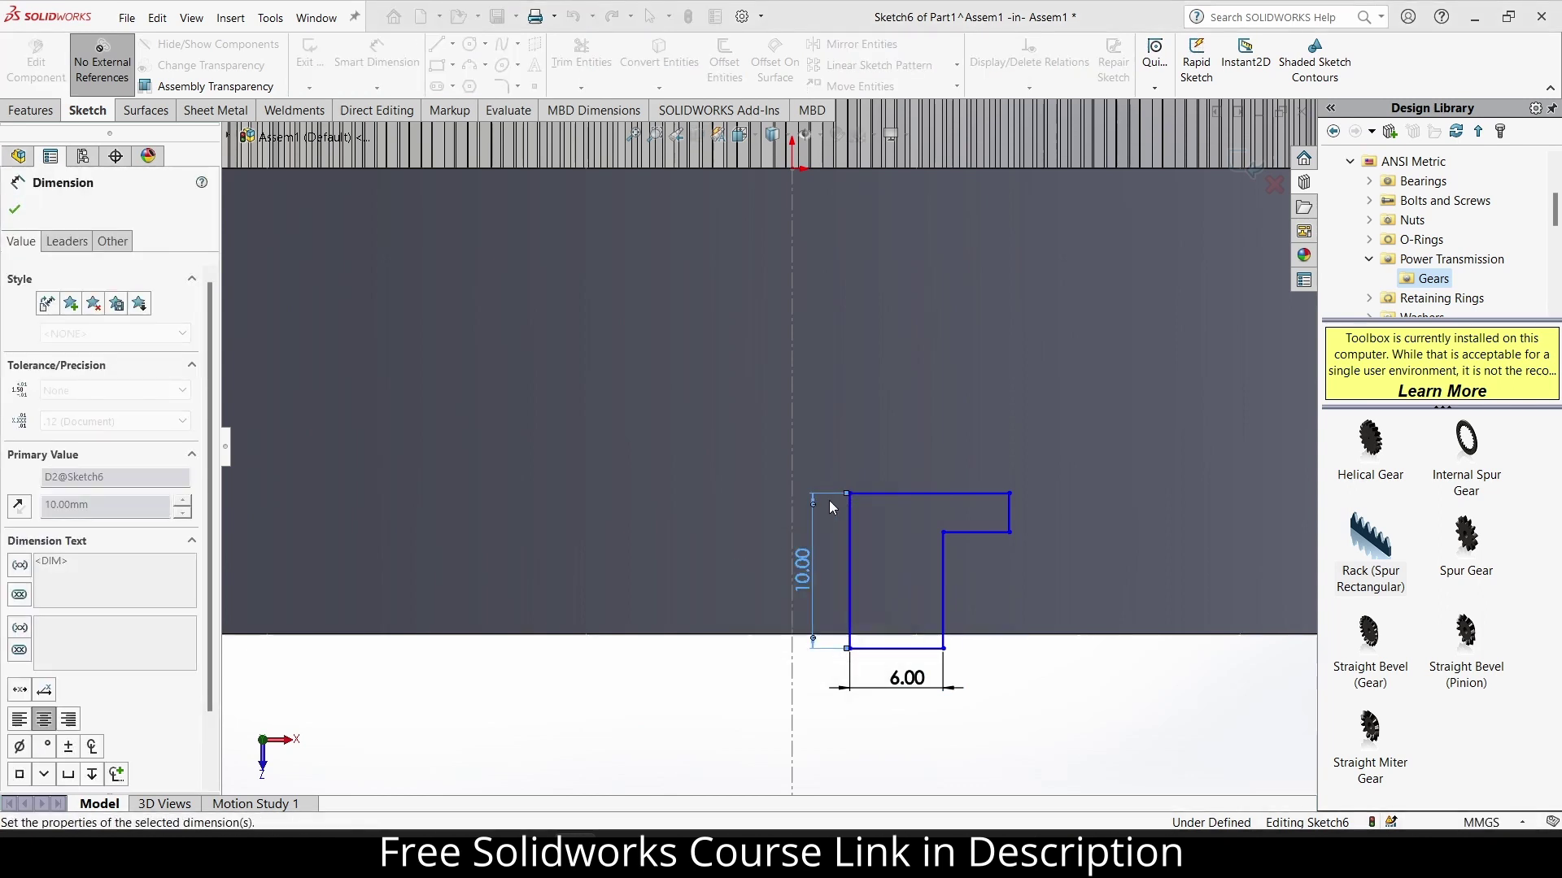
{"action": "left_click", "coordinate": [887, 494]}
{"action": "left_click", "coordinate": [886, 451]}
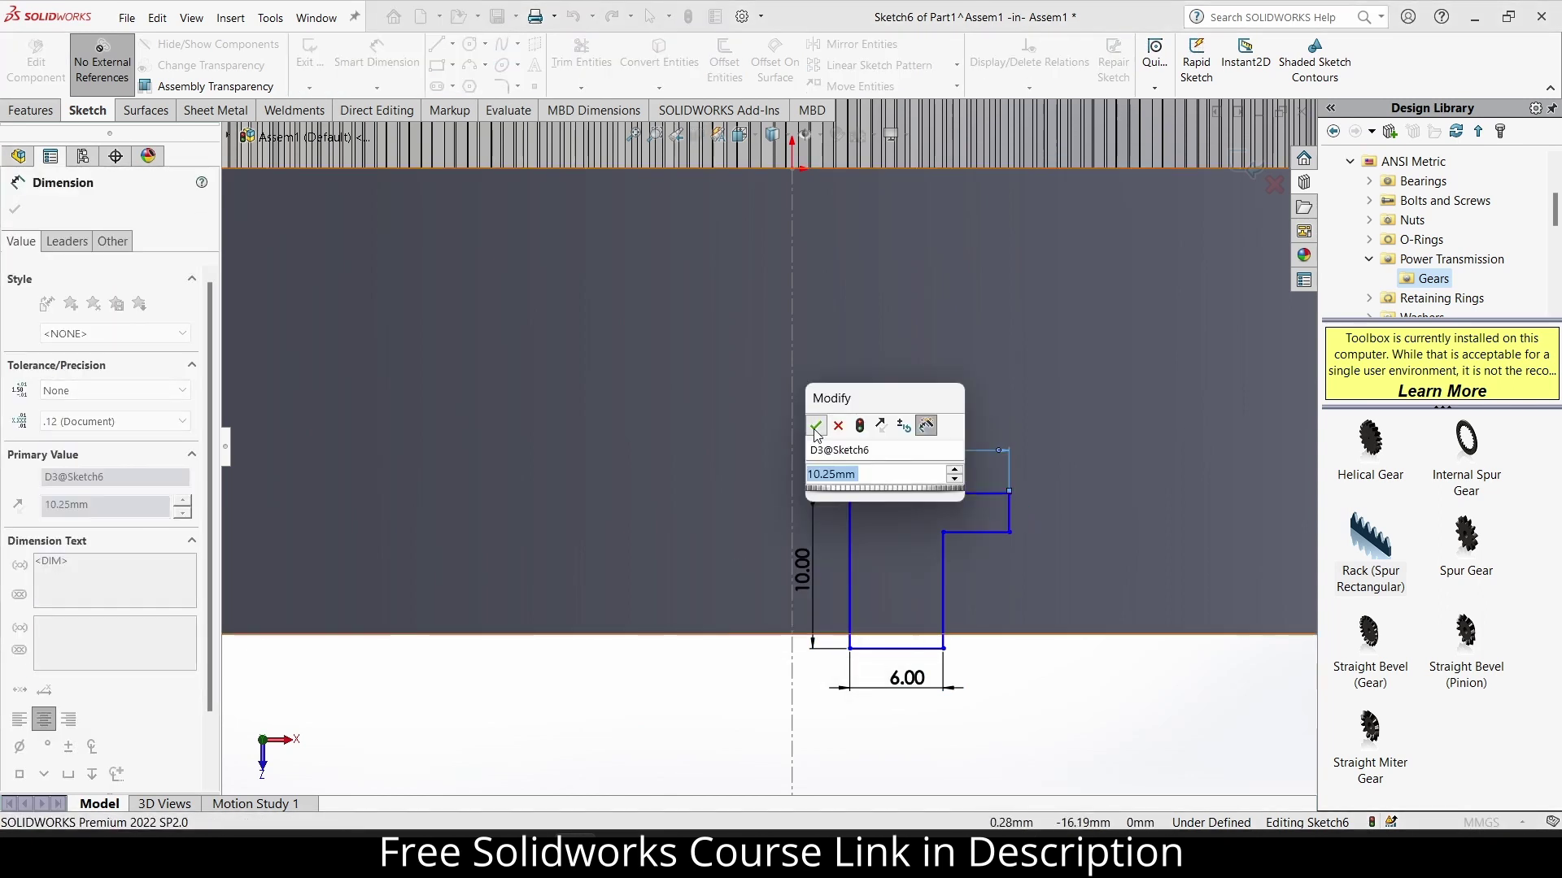
{"action": "left_click", "coordinate": [815, 421]}
Dimension the short right, inner vertical and step lines as 2.5, 7.5 and 4.25 mm.
{"action": "left_click", "coordinate": [1011, 517]}
{"action": "left_click", "coordinate": [1039, 510]}
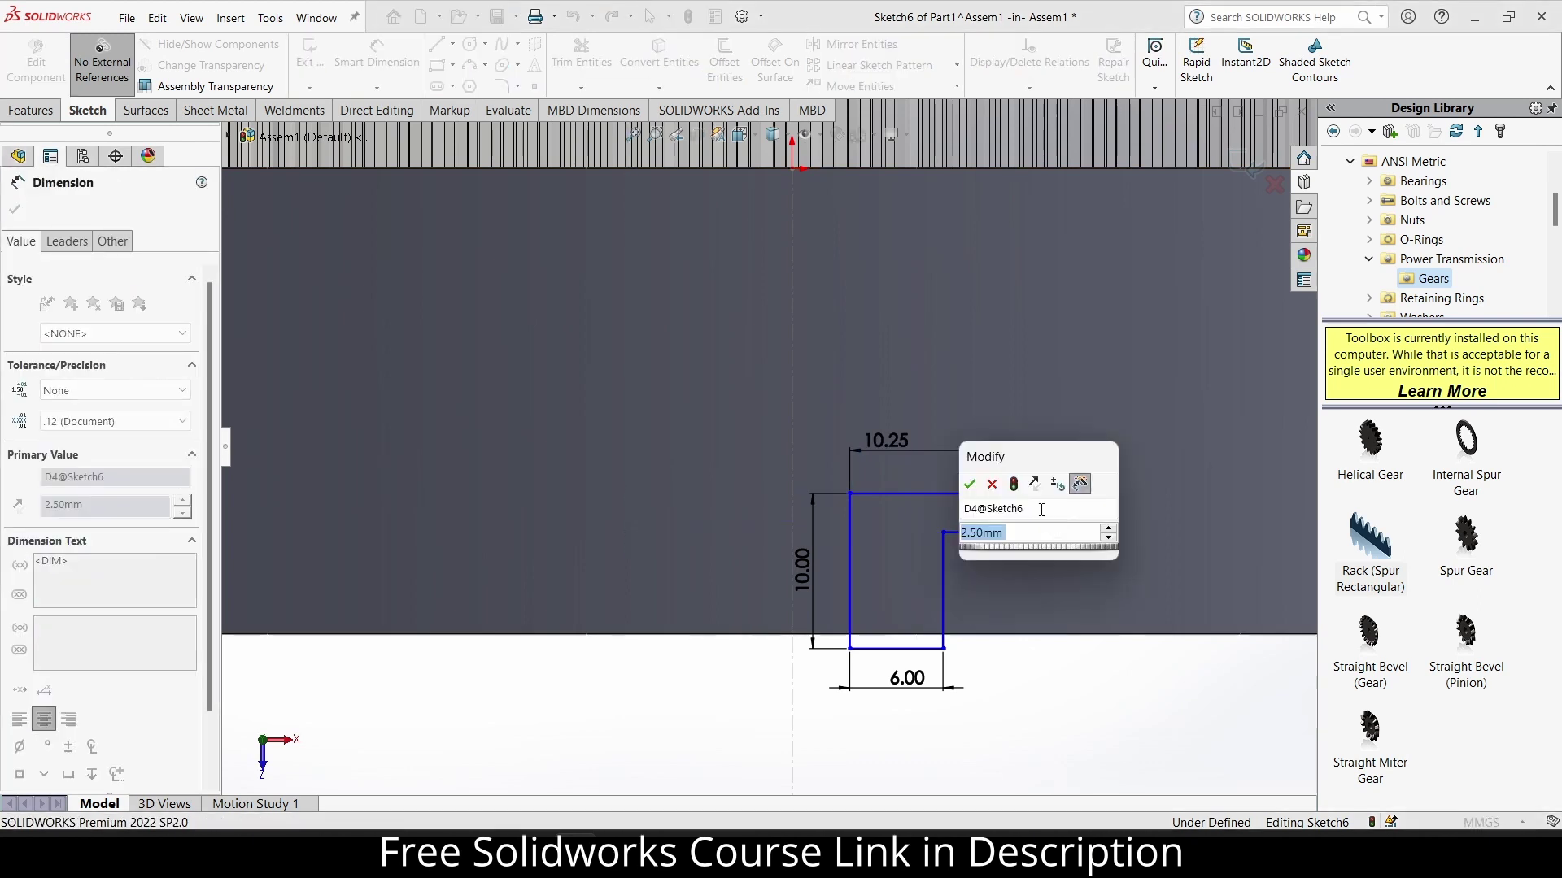
{"action": "key", "text": "Return"}
{"action": "left_click", "coordinate": [944, 569]}
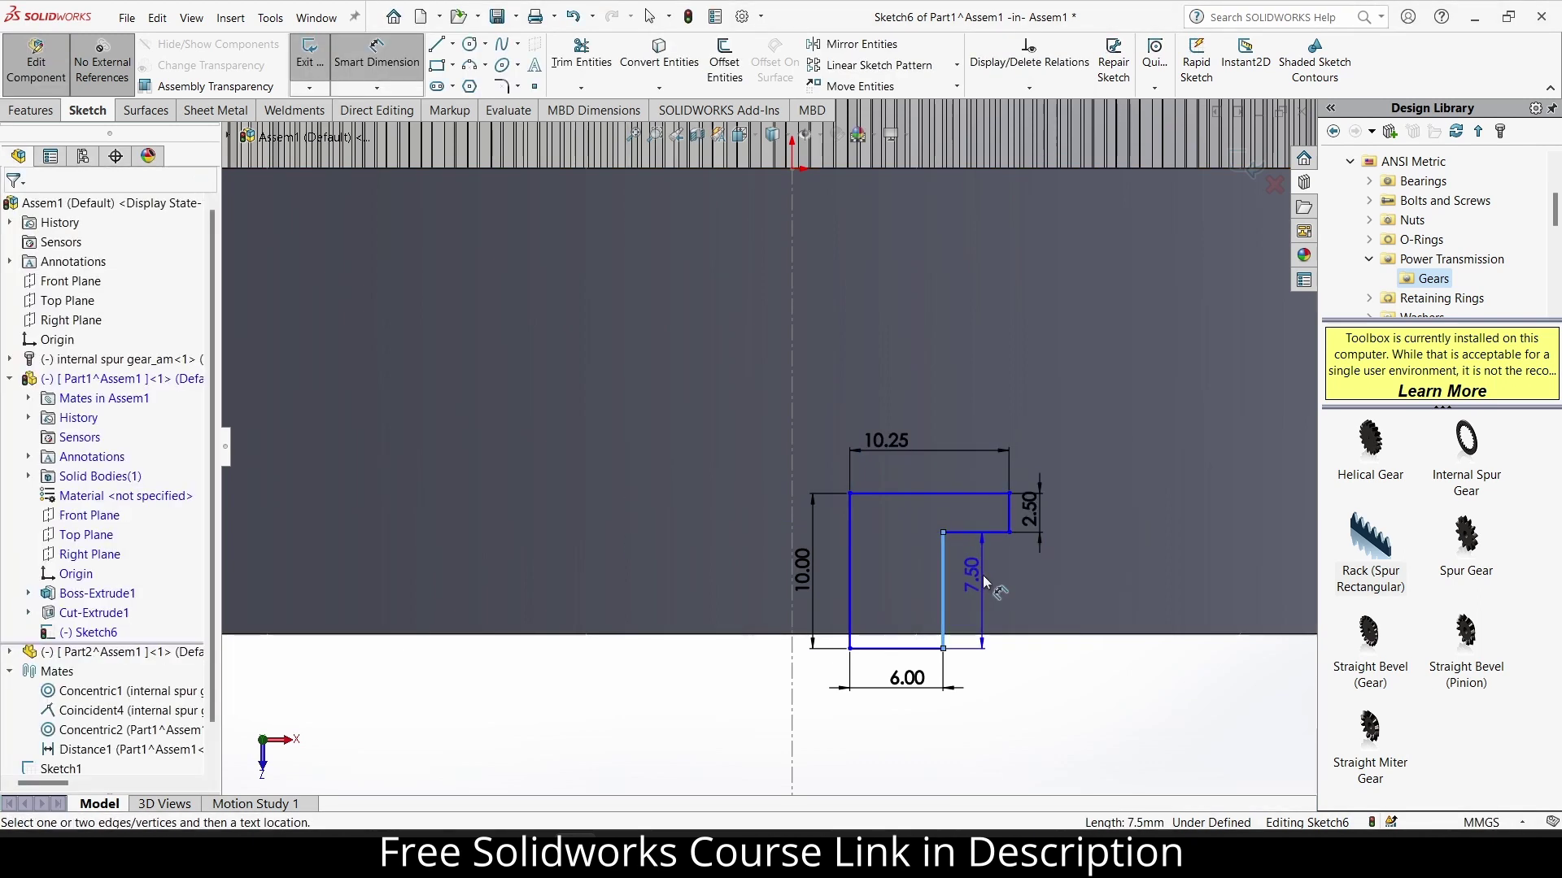
{"action": "left_click", "coordinate": [965, 563]}
{"action": "left_click", "coordinate": [911, 553]}
{"action": "left_click", "coordinate": [980, 532]}
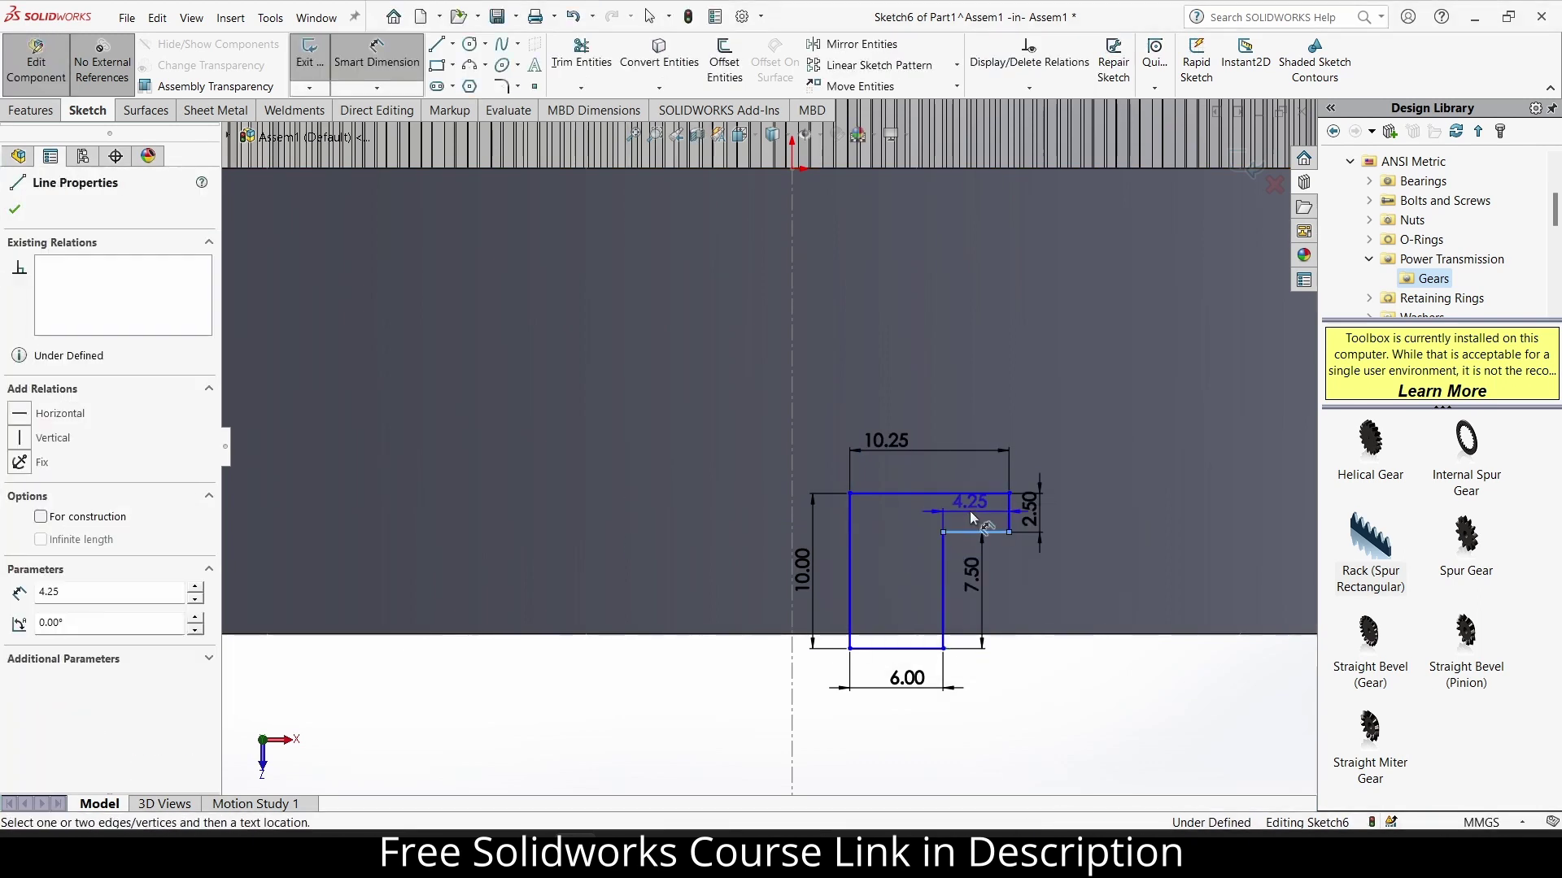
{"action": "left_click", "coordinate": [972, 518]}
Confirm the 4.25 mm step and dimension the inner line 3 mm from the origin.
{"action": "left_click", "coordinate": [898, 486]}
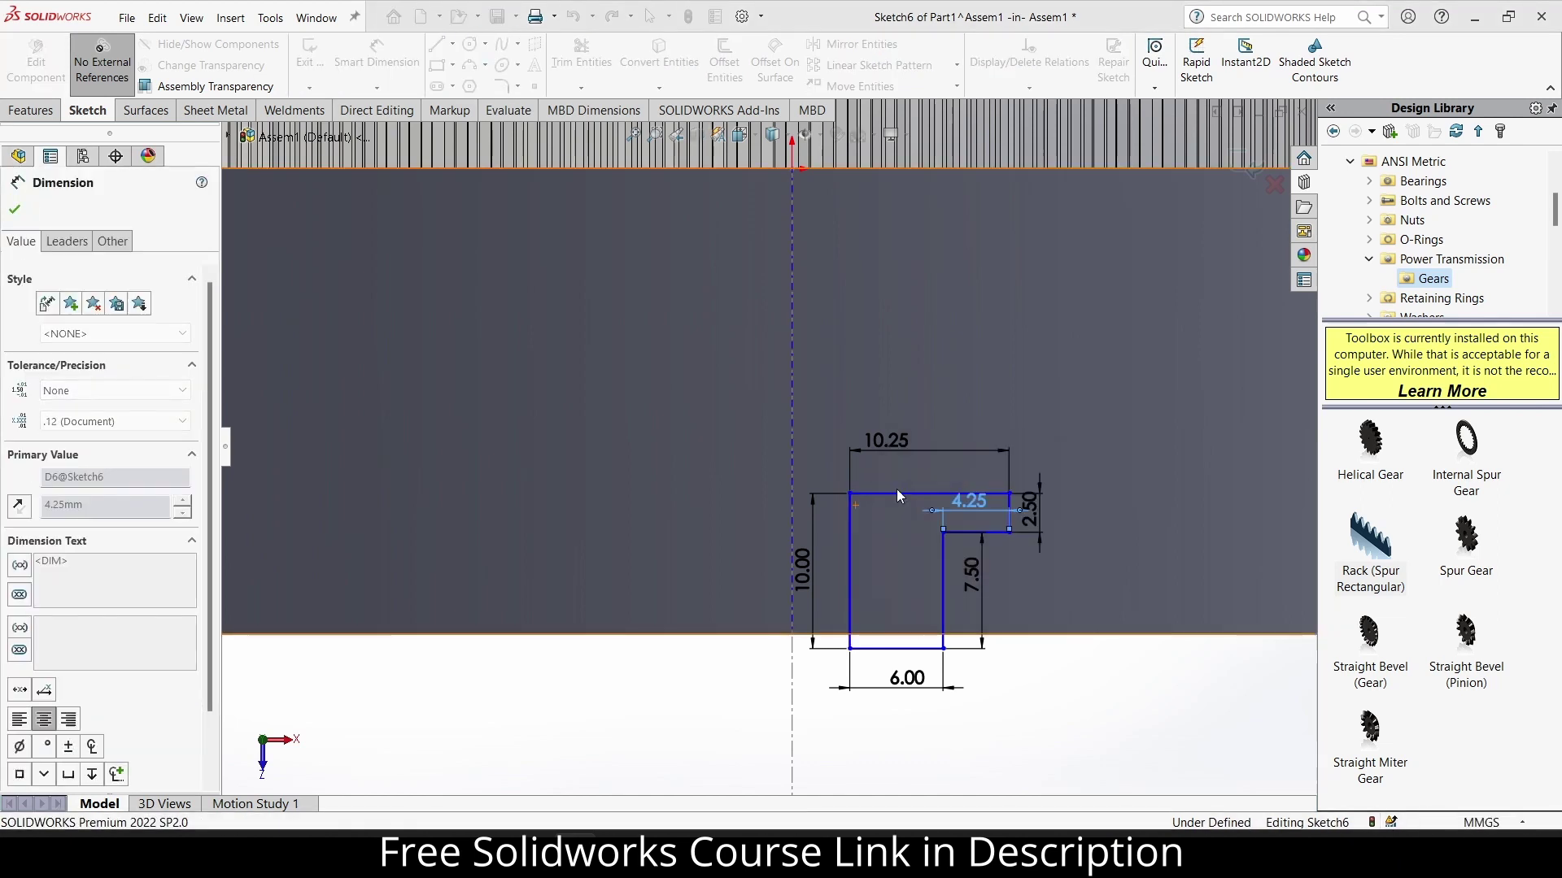
{"action": "left_click", "coordinate": [944, 633]}
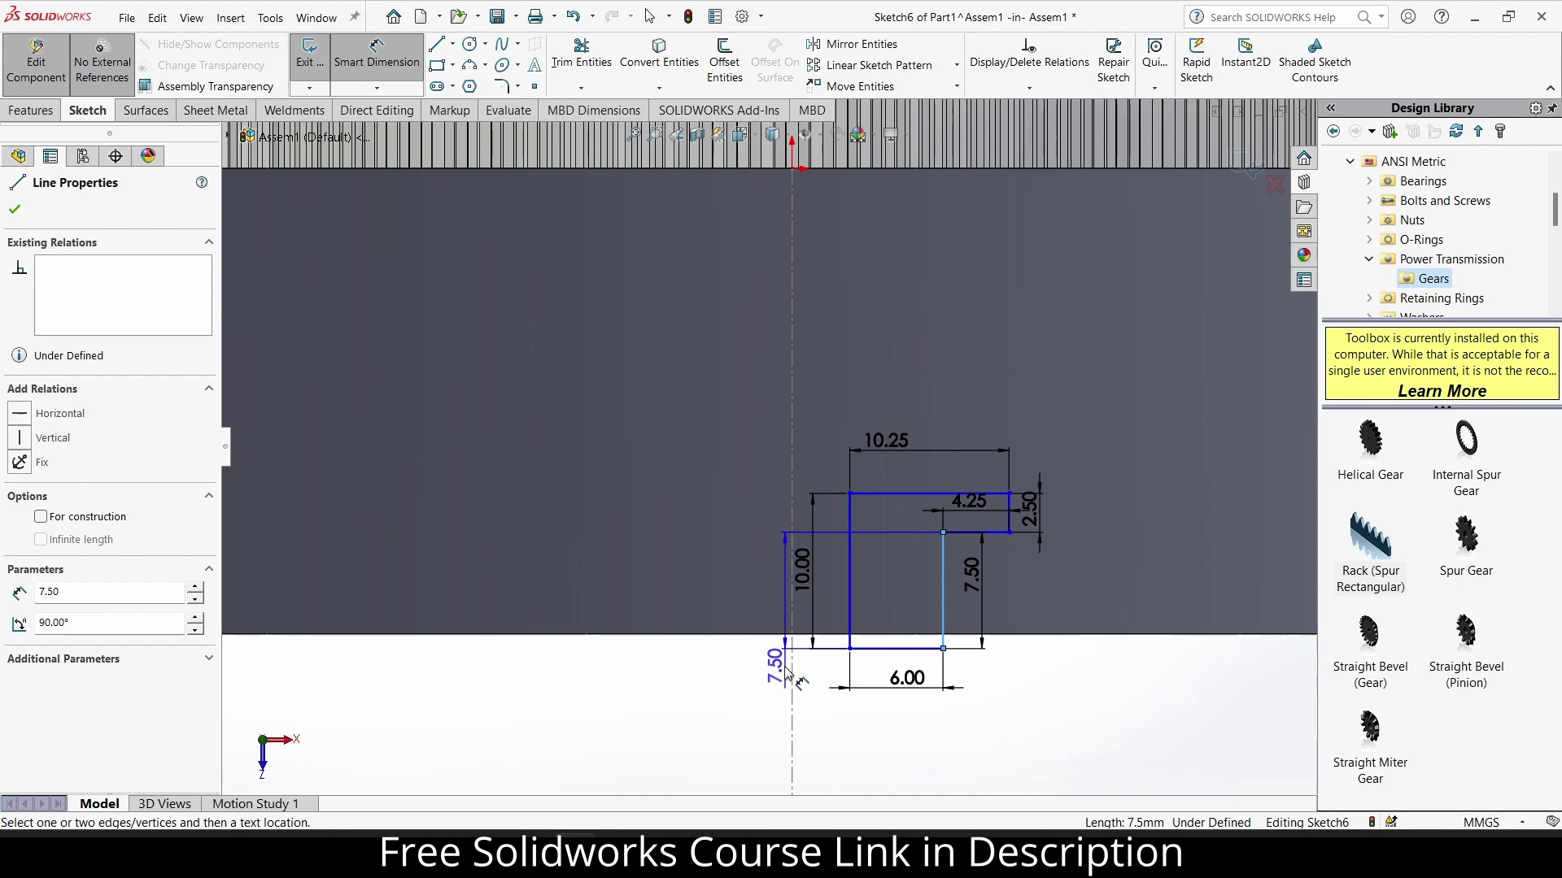
{"action": "left_click", "coordinate": [793, 170]}
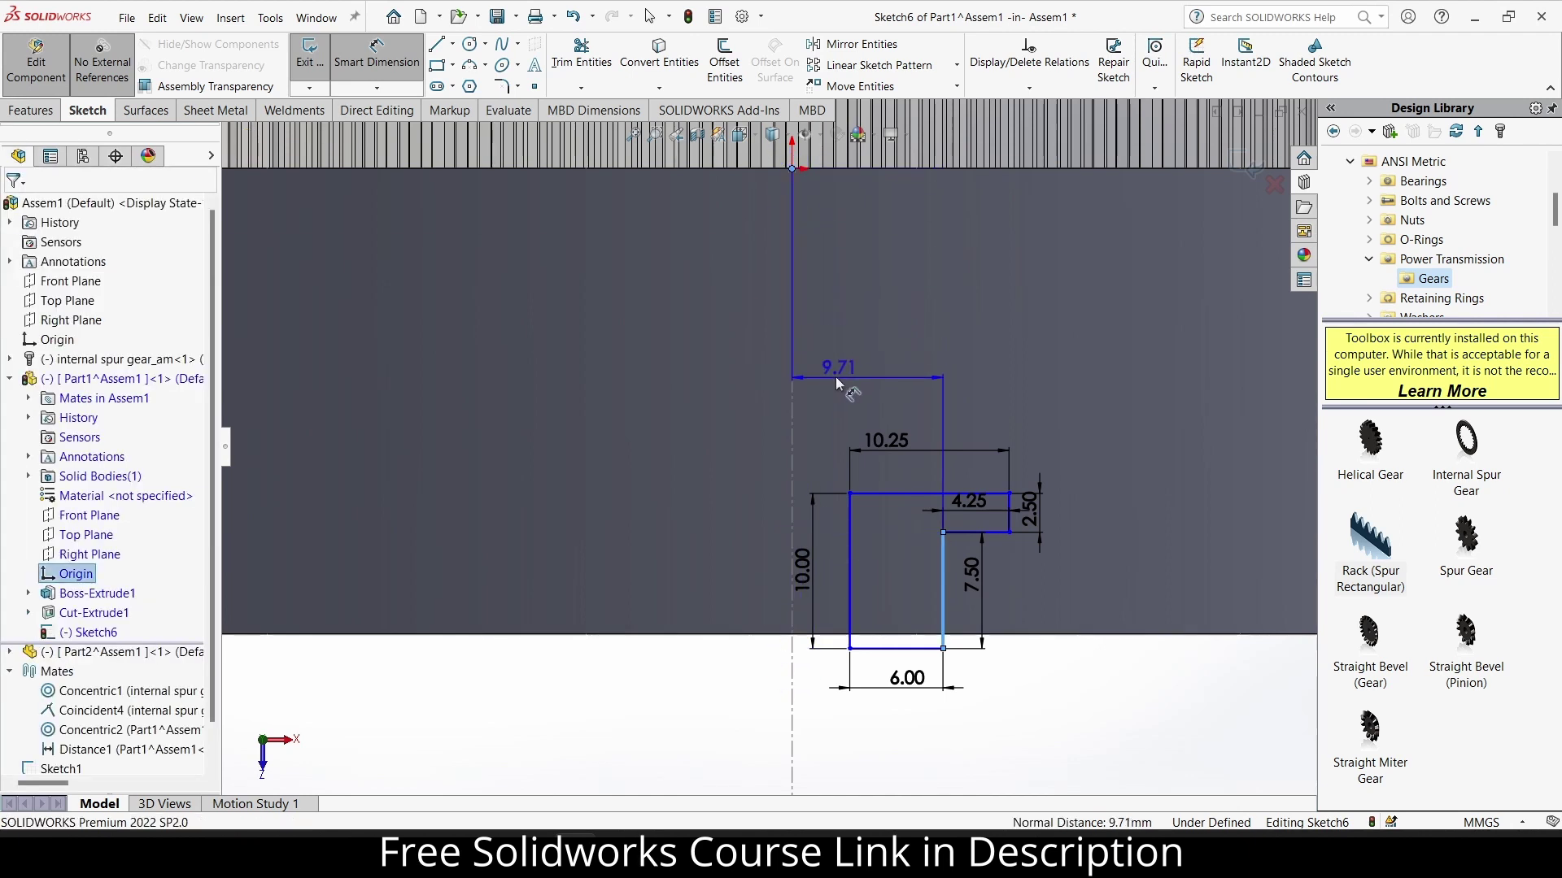
{"action": "left_click", "coordinate": [836, 377]}
{"action": "type", "text": "3"}
{"action": "key", "text": "Return"}
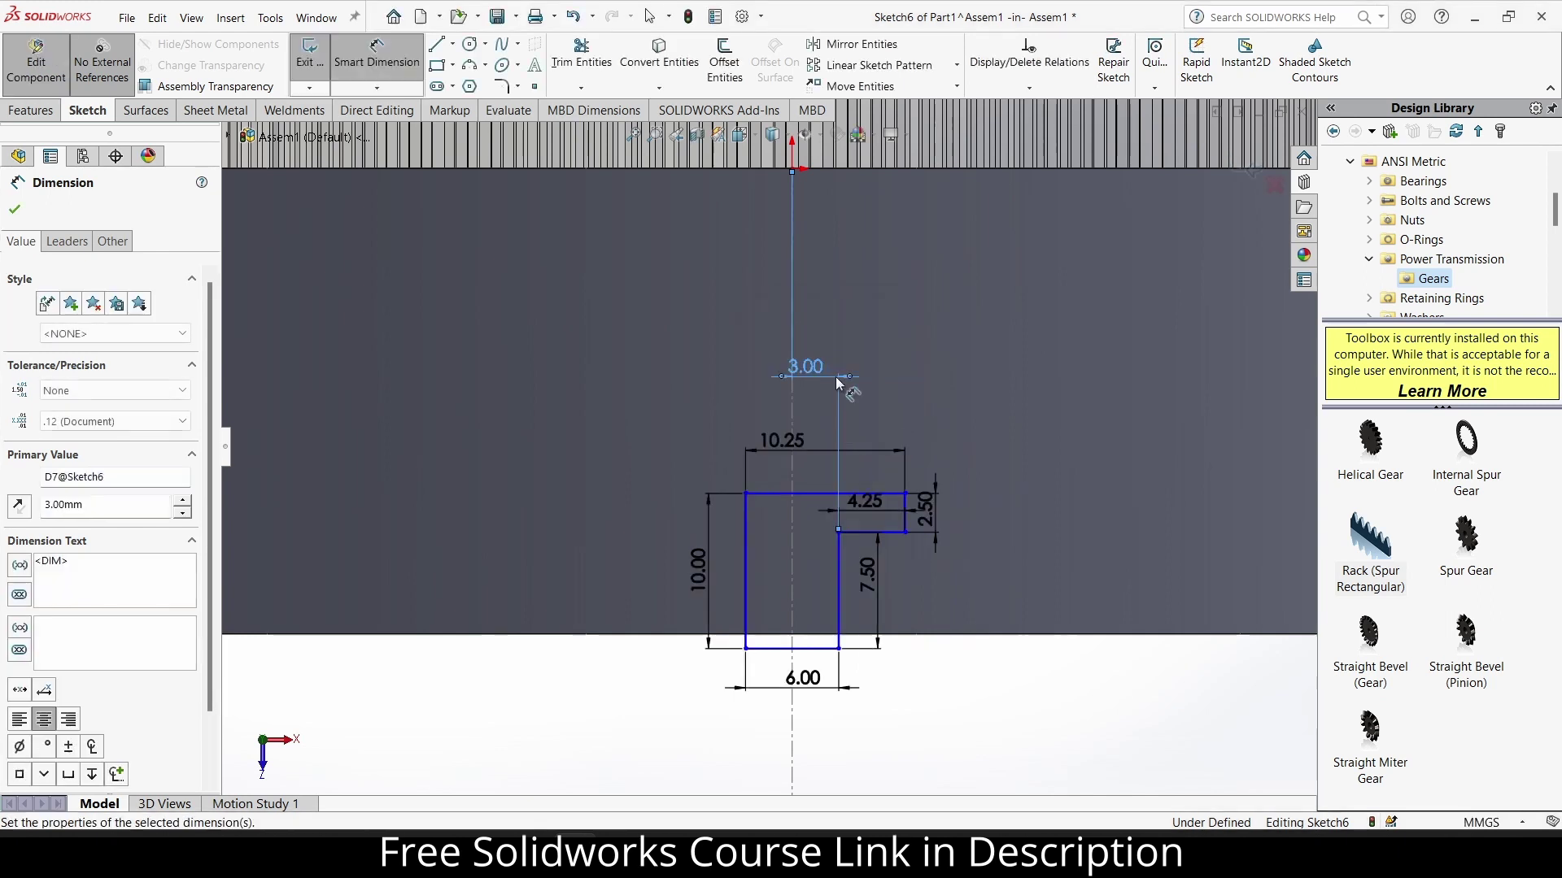
Discard the redundant 6 mm dimension on the profile's bottom line.
{"action": "scroll", "coordinate": [818, 700], "scroll_direction": "down", "scroll_amount": 3}
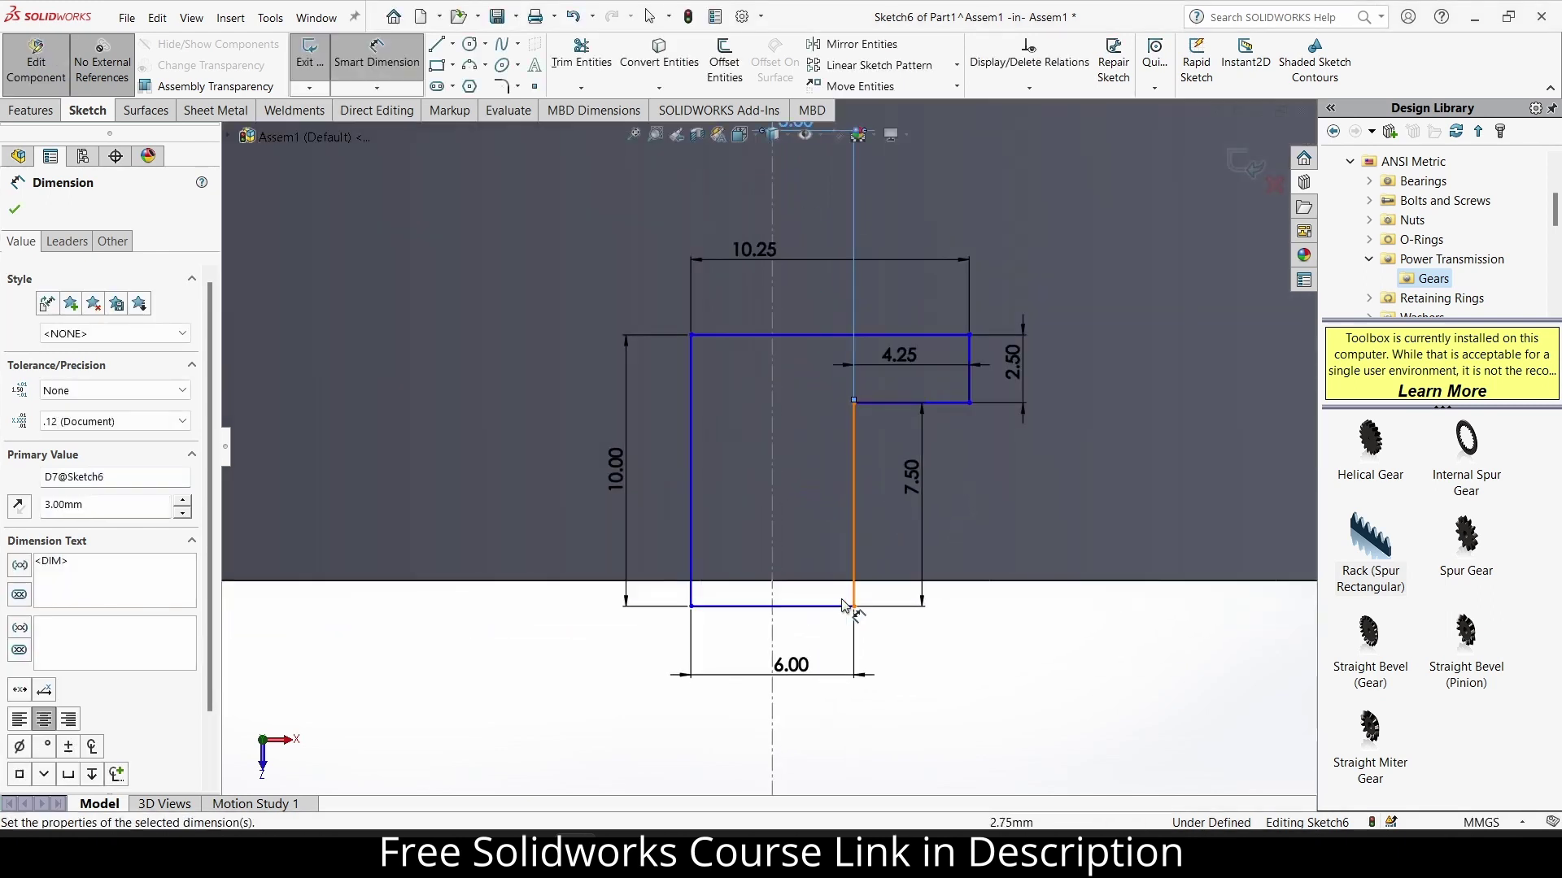
{"action": "left_click", "coordinate": [824, 602]}
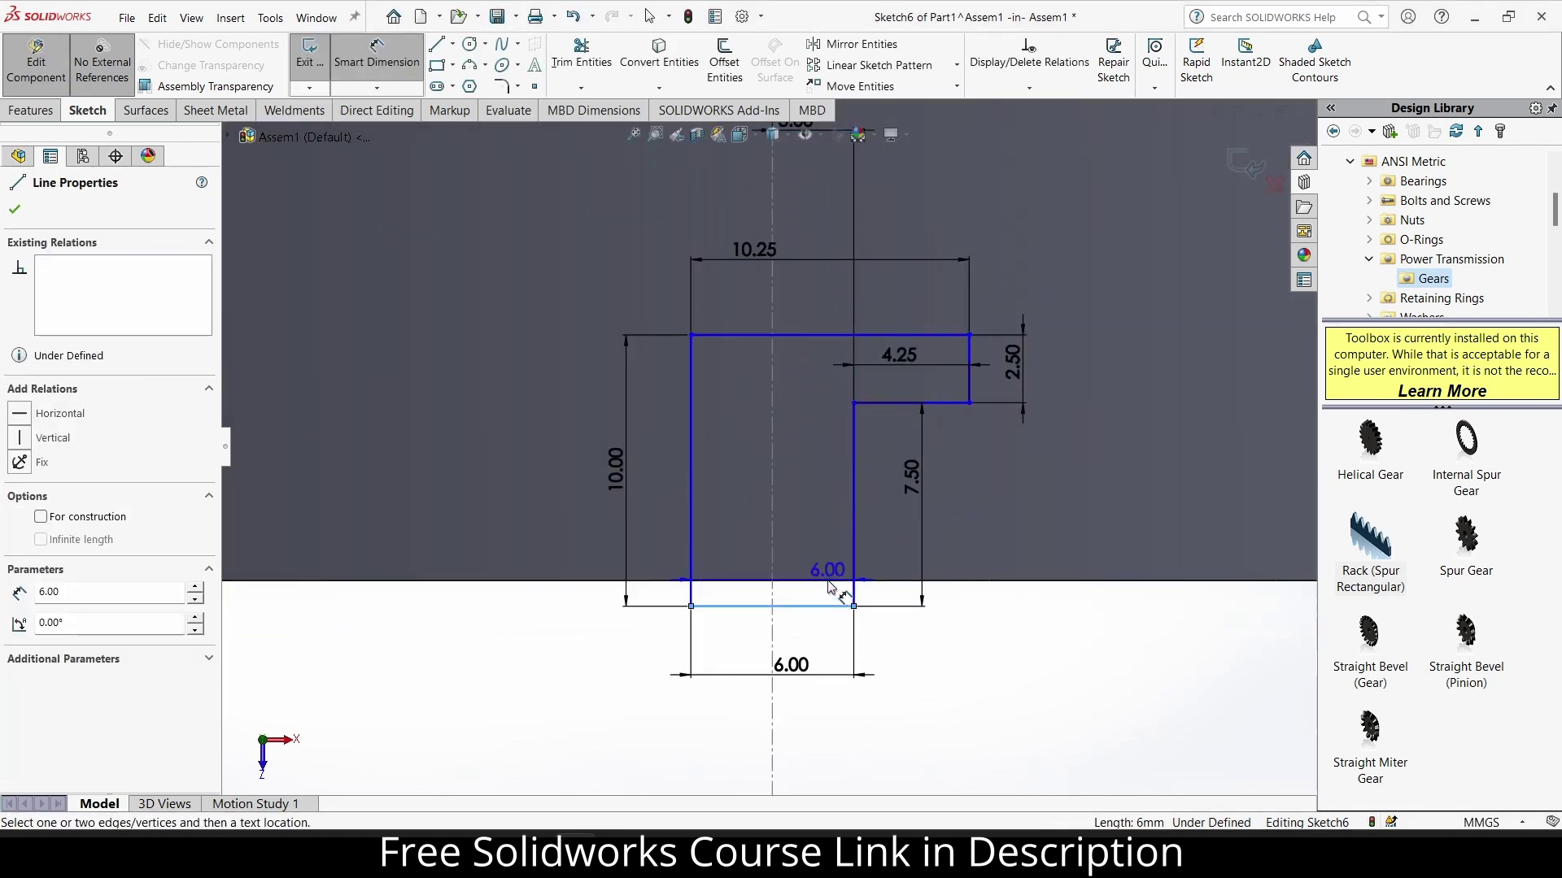
{"action": "left_click", "coordinate": [829, 586]}
{"action": "left_click", "coordinate": [893, 451]}
{"action": "scroll", "coordinate": [840, 611], "scroll_direction": "down", "scroll_amount": 4}
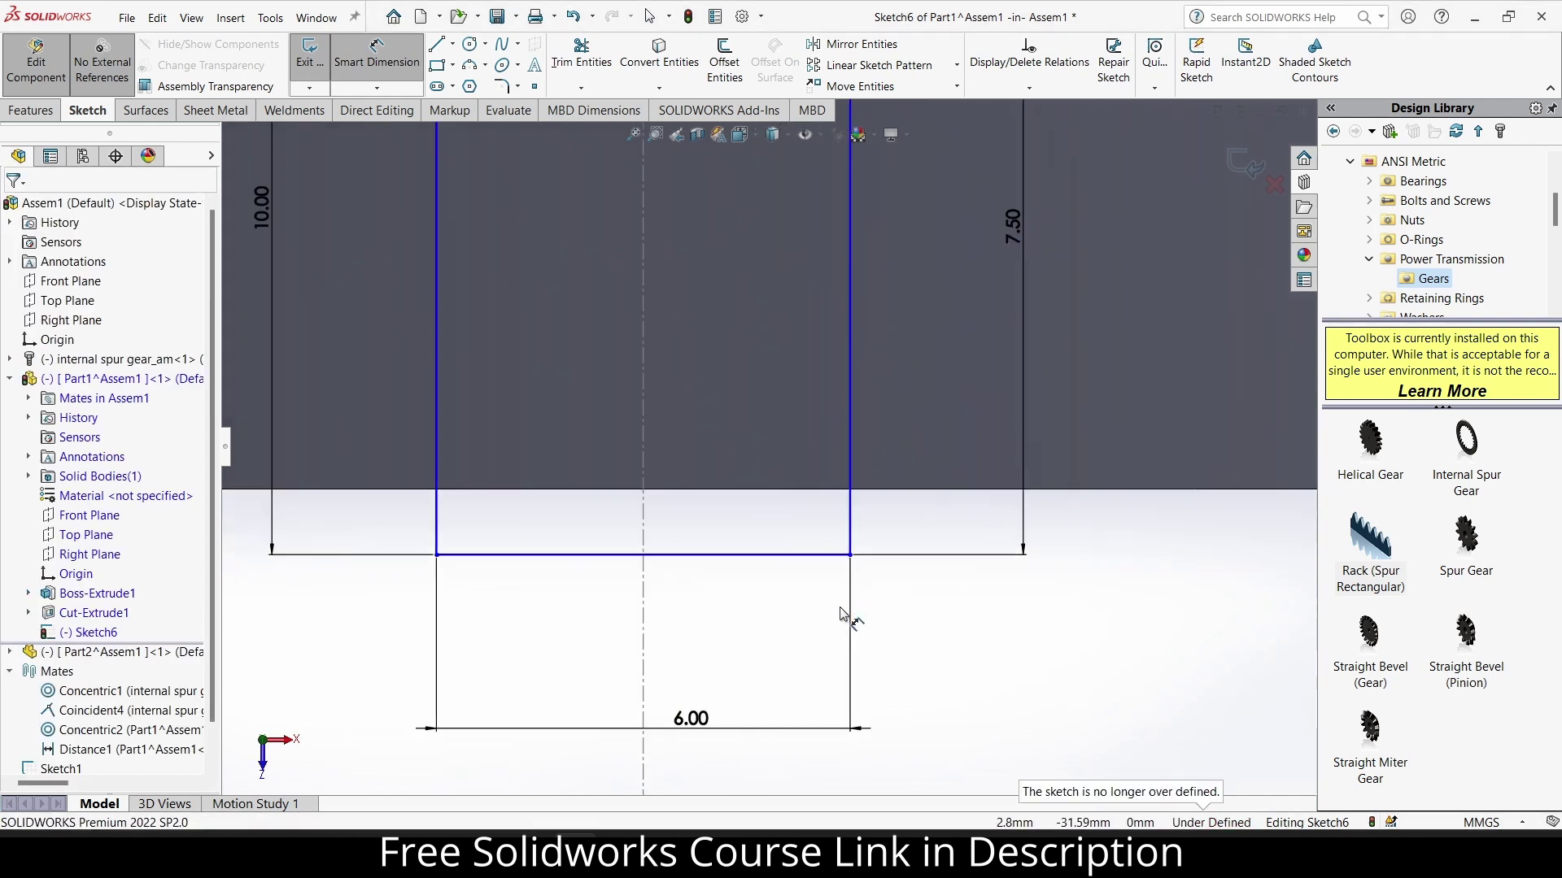
{"action": "left_click", "coordinate": [766, 556]}
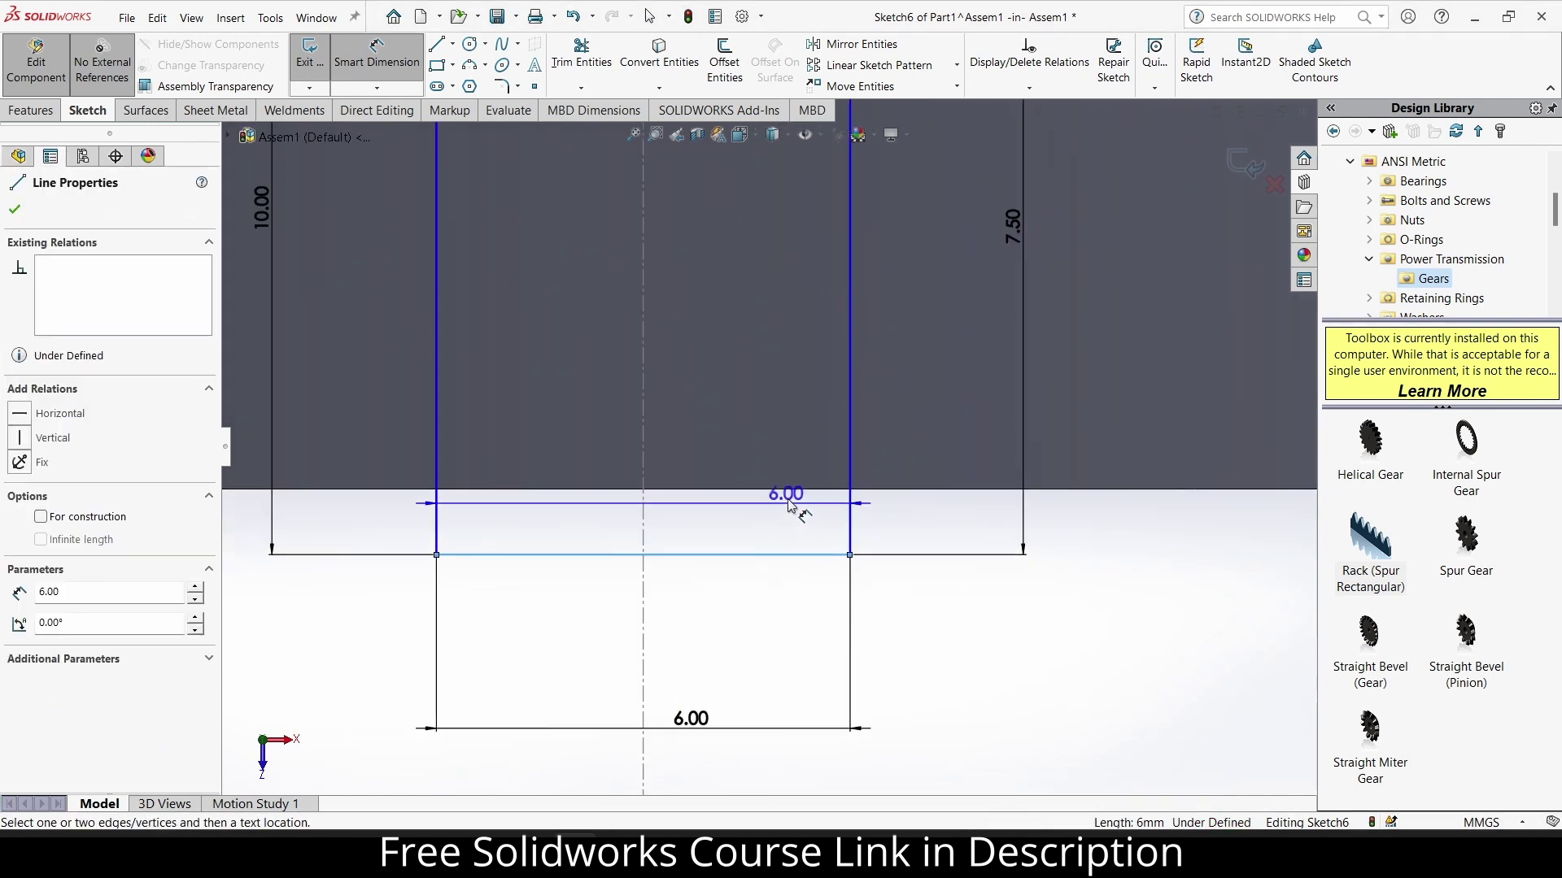
{"action": "key", "text": "Escape"}
{"action": "key", "text": "Escape"}
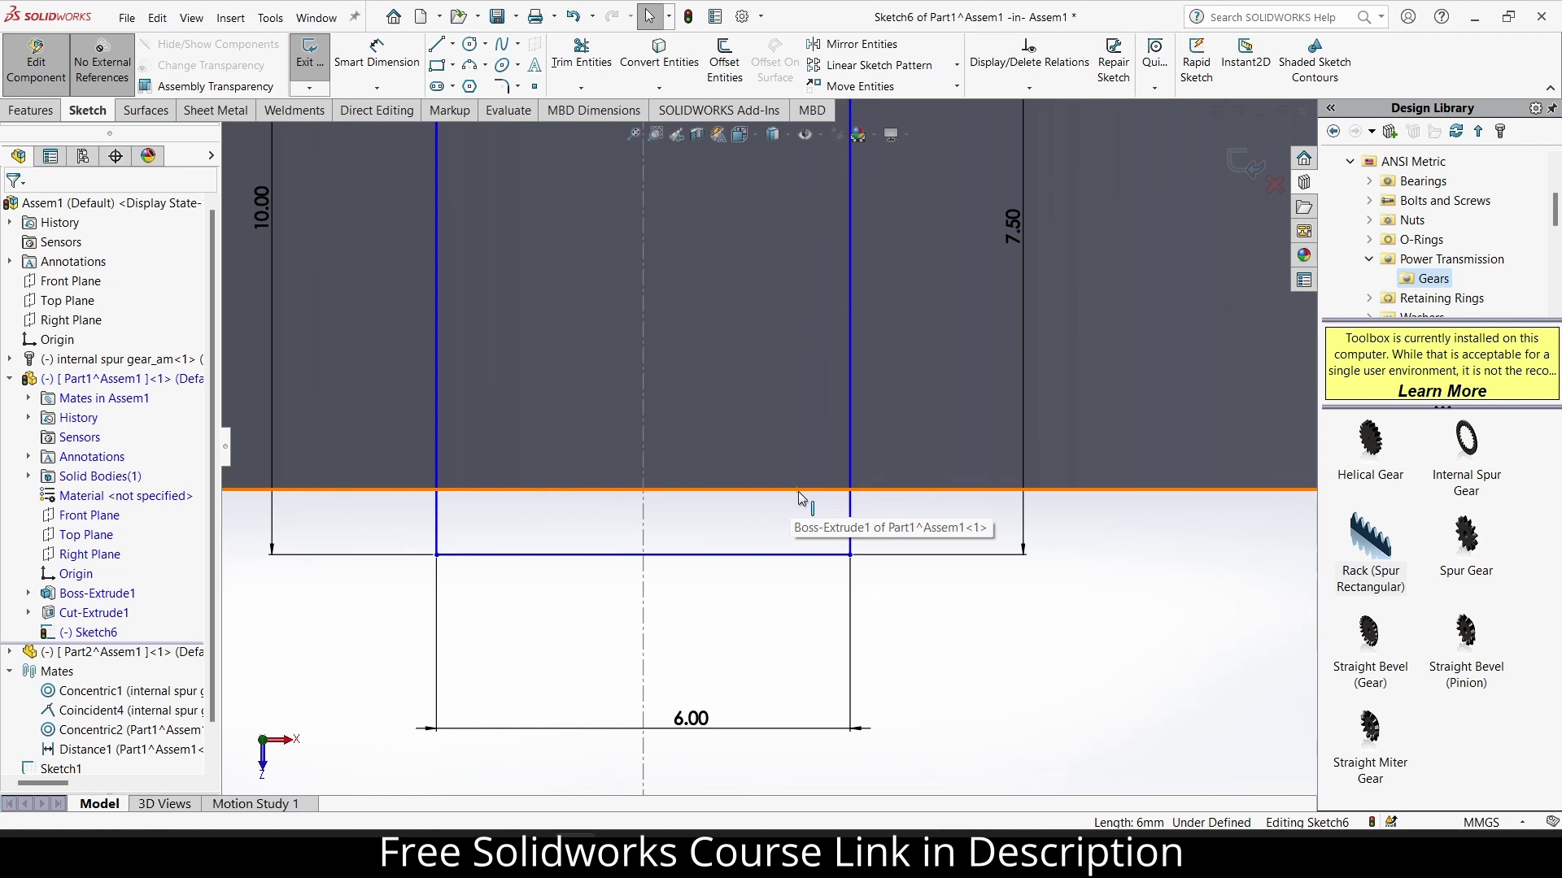
Make the profile's bottom line collinear with the ring's bottom edge.
{"action": "left_click", "coordinate": [795, 489]}
{"action": "left_click", "coordinate": [799, 556], "text": "ctrl"}
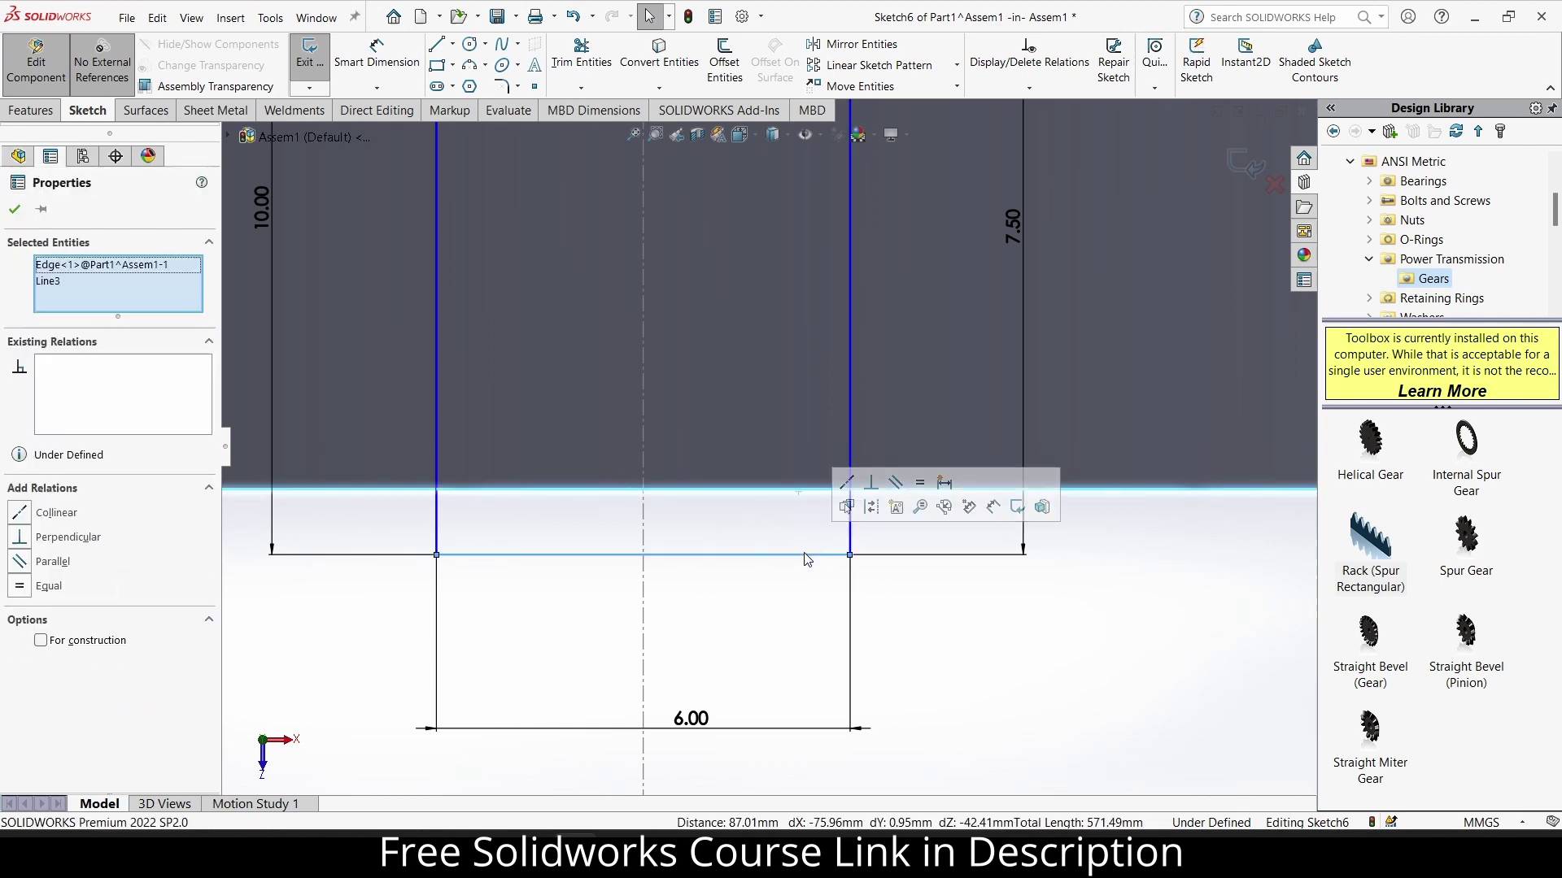
{"action": "left_click", "coordinate": [839, 496]}
{"action": "scroll", "coordinate": [768, 445], "scroll_direction": "up", "scroll_amount": 2}
{"action": "scroll", "coordinate": [974, 634], "scroll_direction": "up", "scroll_amount": 2}
{"action": "key", "text": "ctrl+1"}
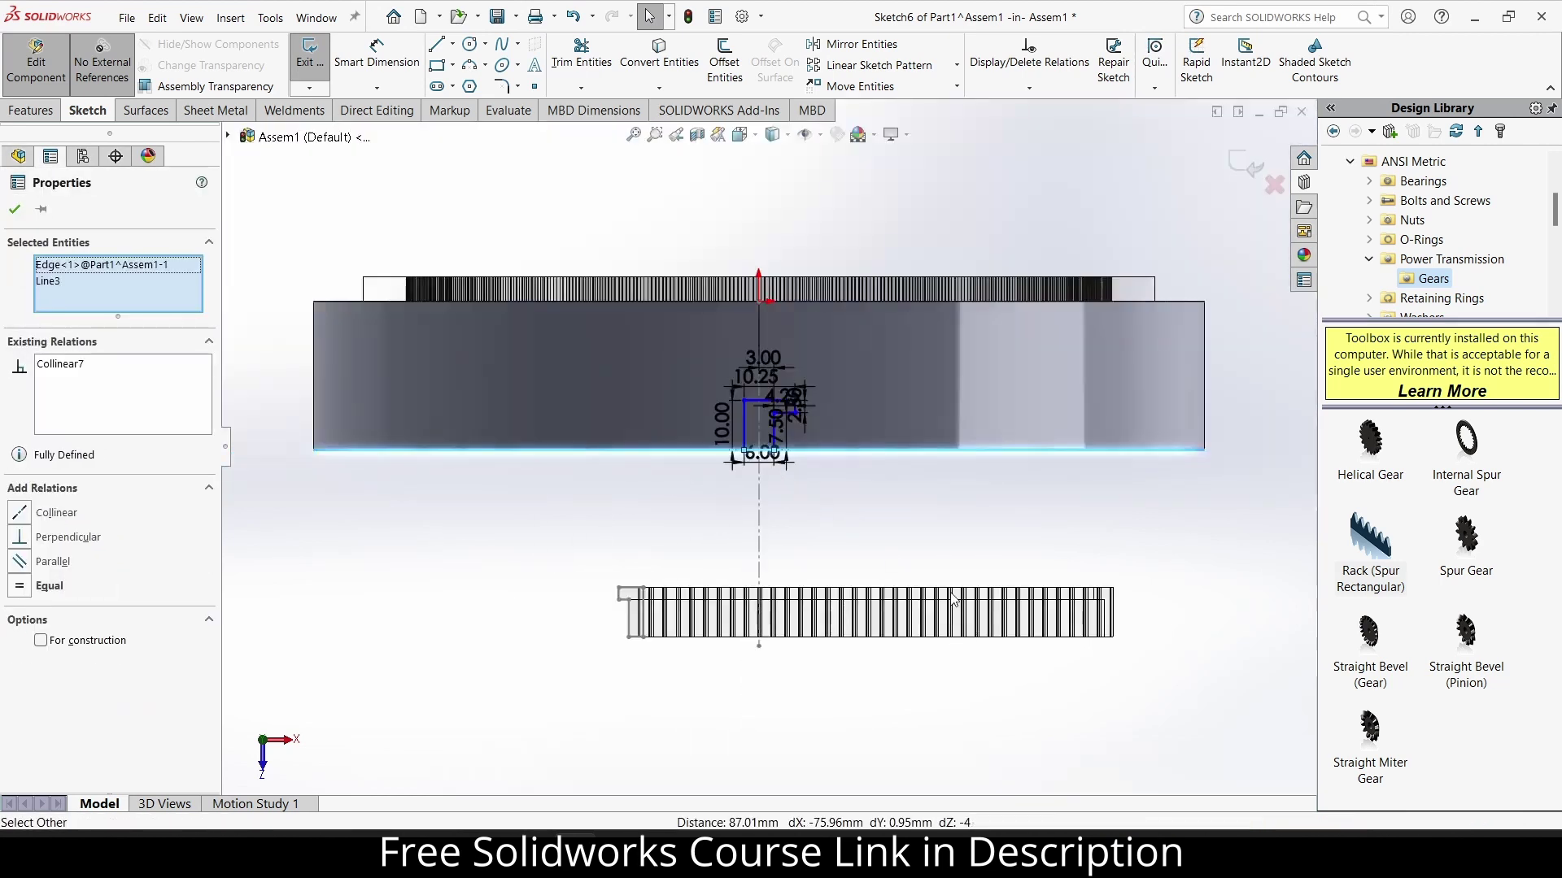
Create an extruded cut from the L profile with a Through All end condition.
{"action": "key", "text": "ctrl+7"}
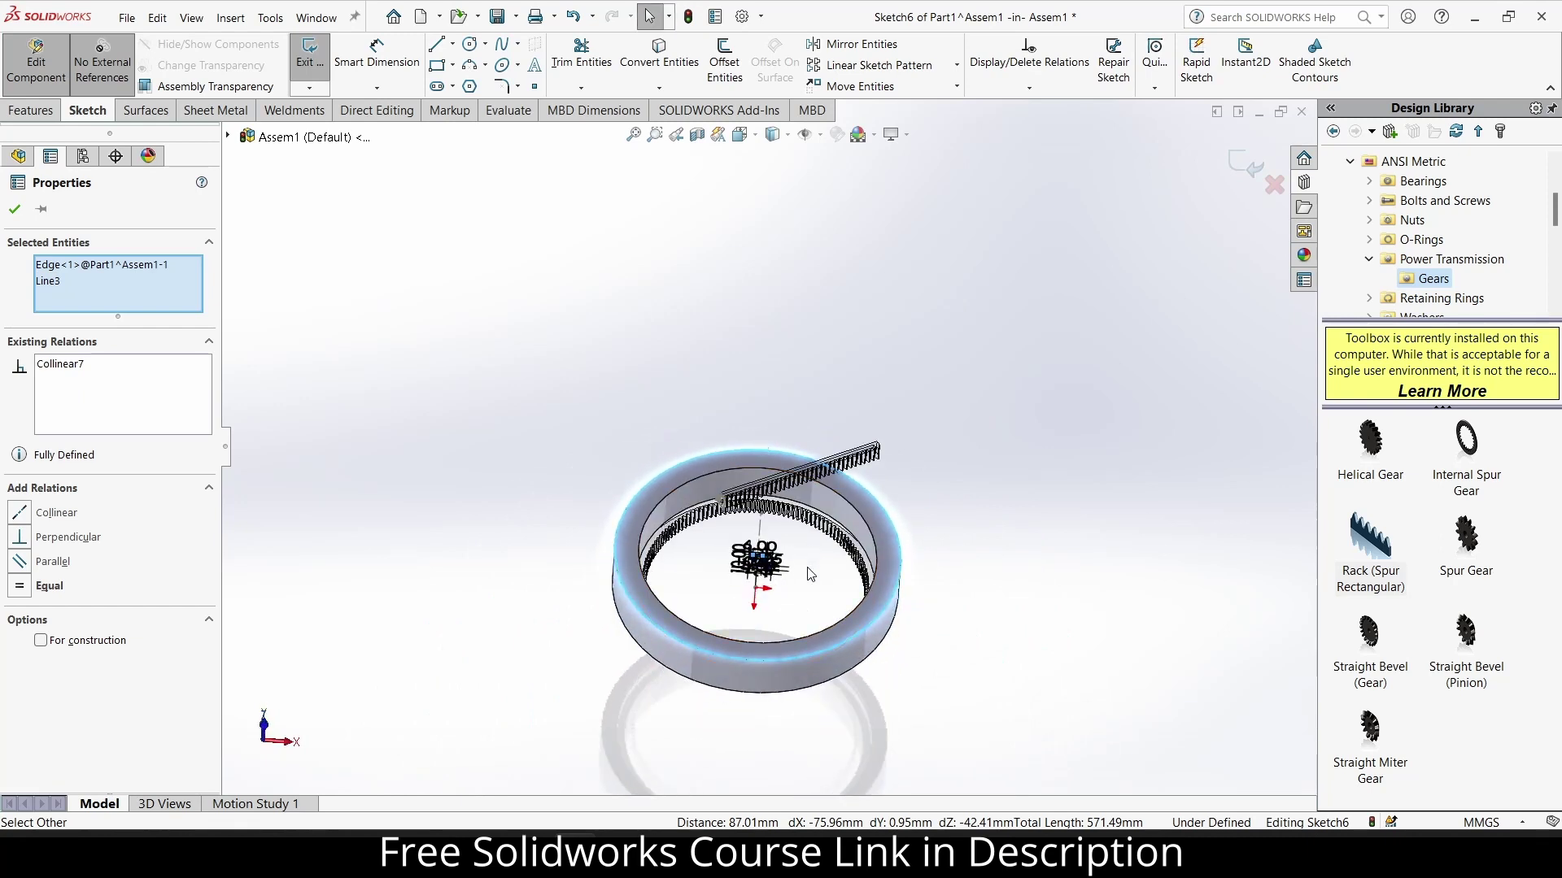
{"action": "scroll", "coordinate": [811, 575], "scroll_direction": "down", "scroll_amount": 3}
{"action": "left_click", "coordinate": [31, 110]}
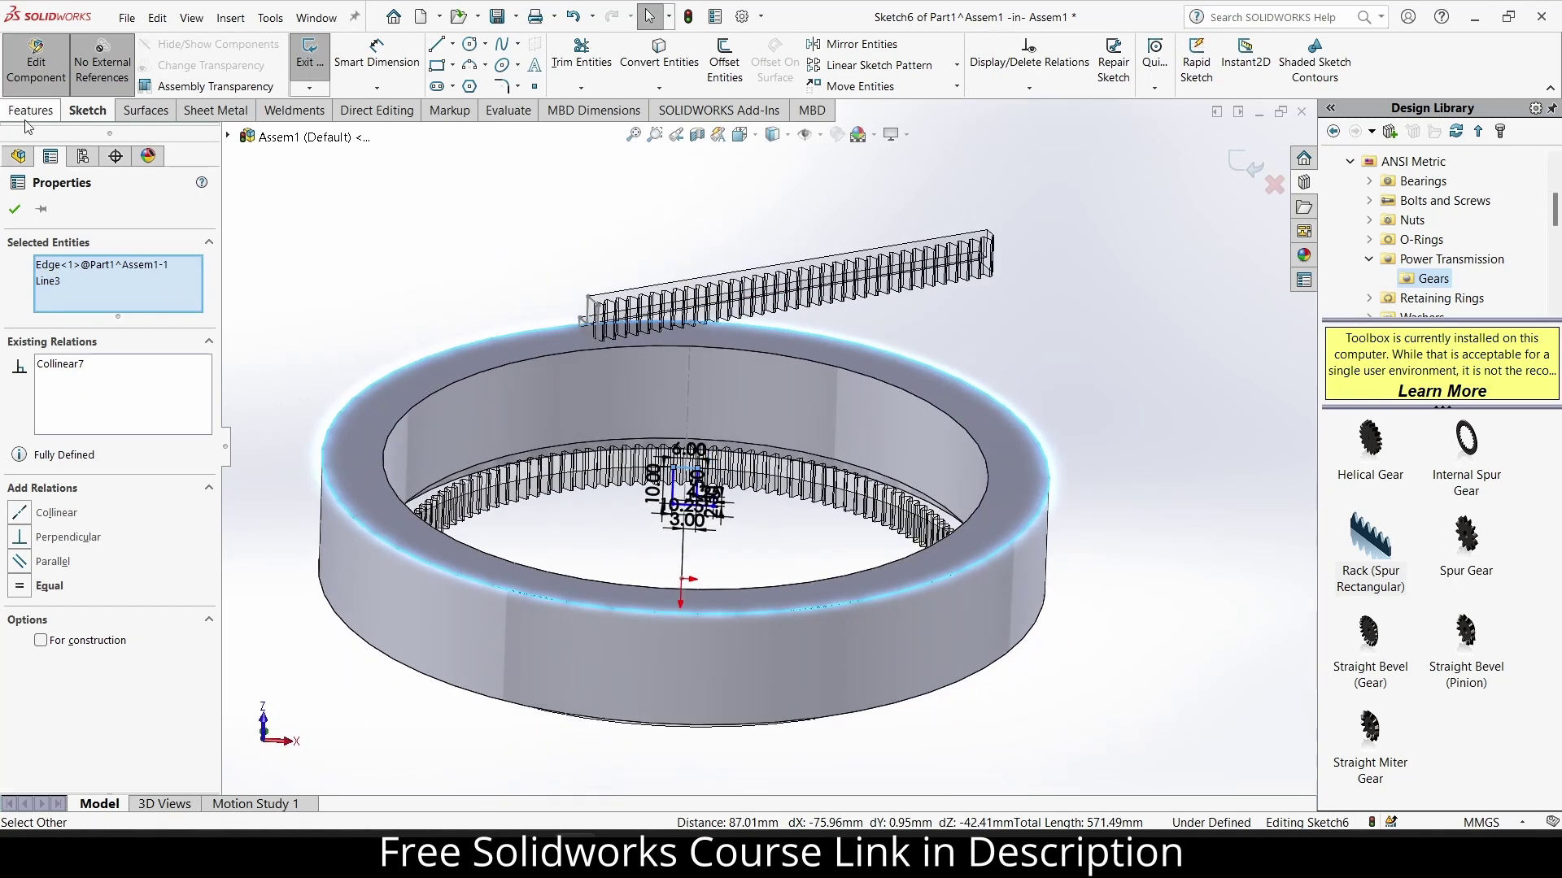
{"action": "left_click", "coordinate": [588, 64]}
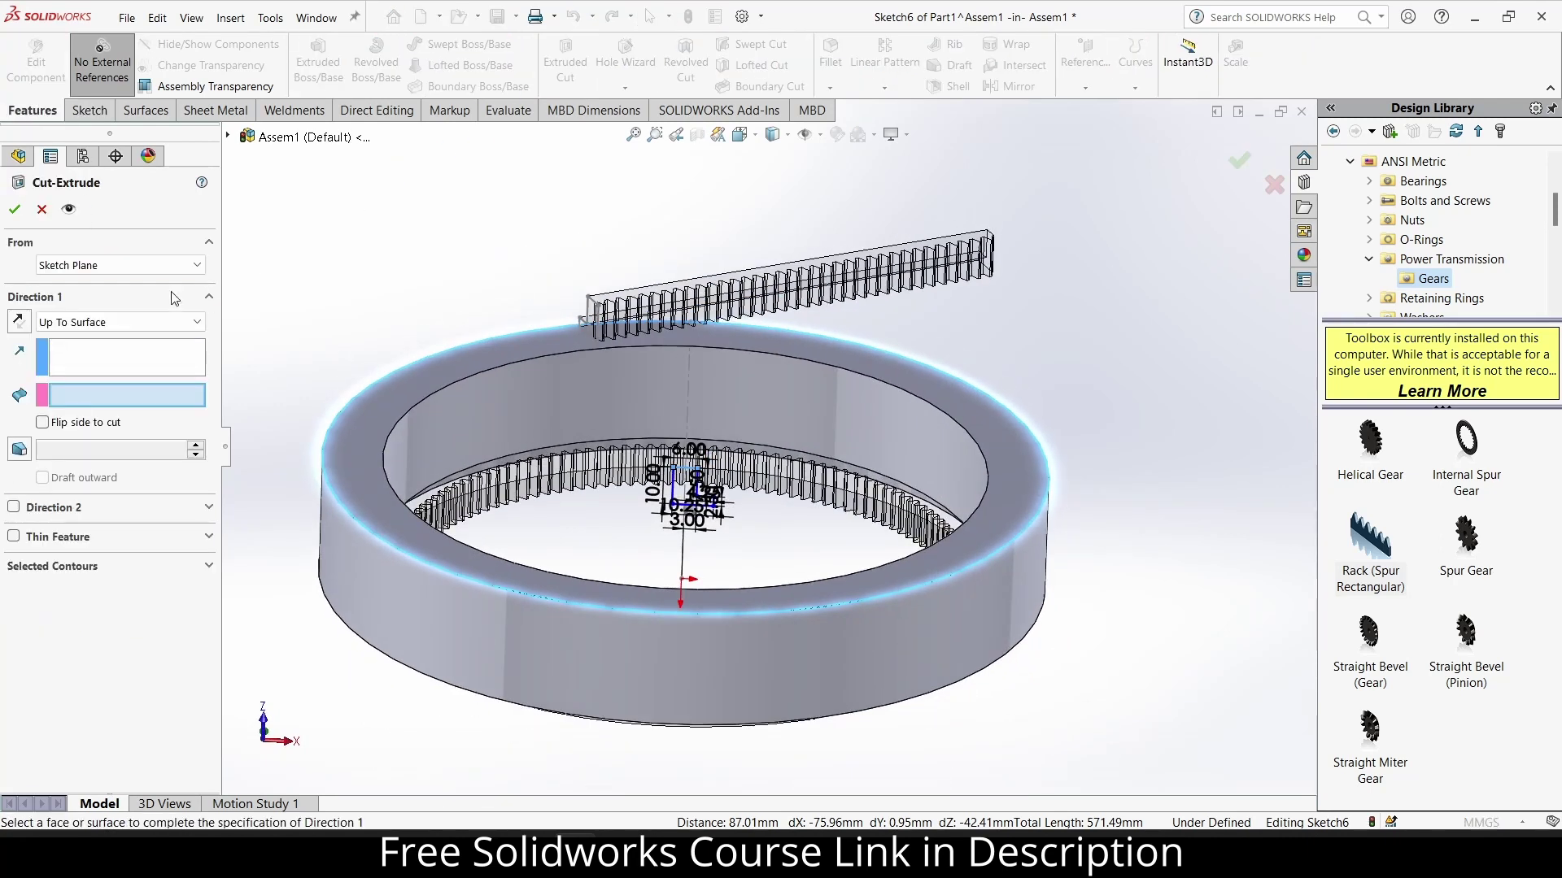
{"action": "left_click", "coordinate": [146, 322]}
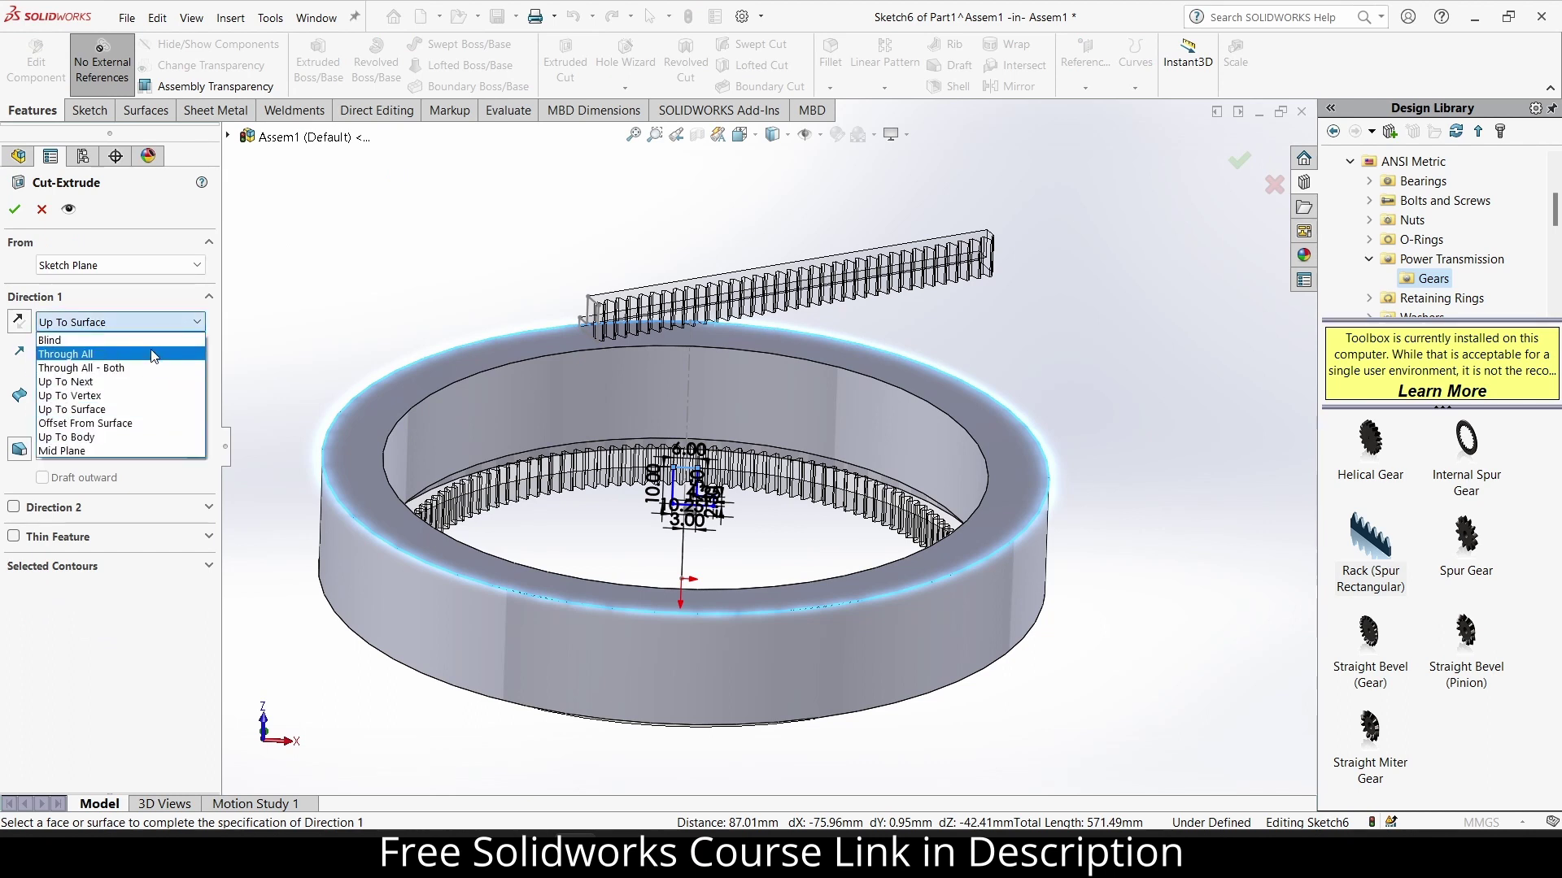
{"action": "left_click", "coordinate": [147, 354]}
{"action": "middle_click_drag", "start_coordinate": [523, 570], "coordinate": [257, 483]}
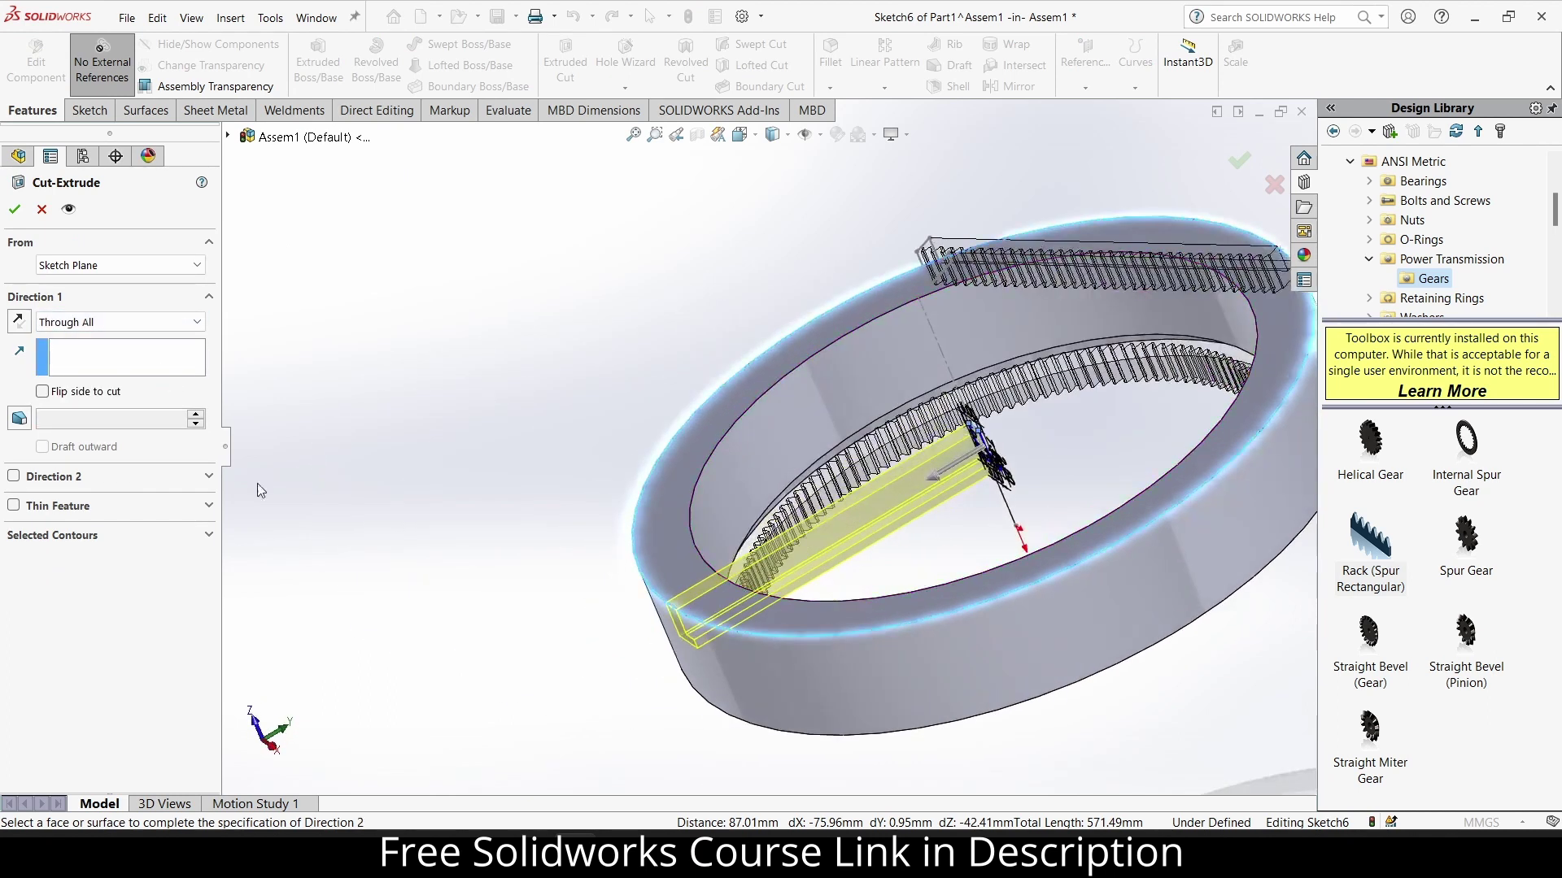
{"action": "left_click", "coordinate": [14, 209]}
{"action": "middle_click_drag", "start_coordinate": [341, 383], "coordinate": [483, 547]}
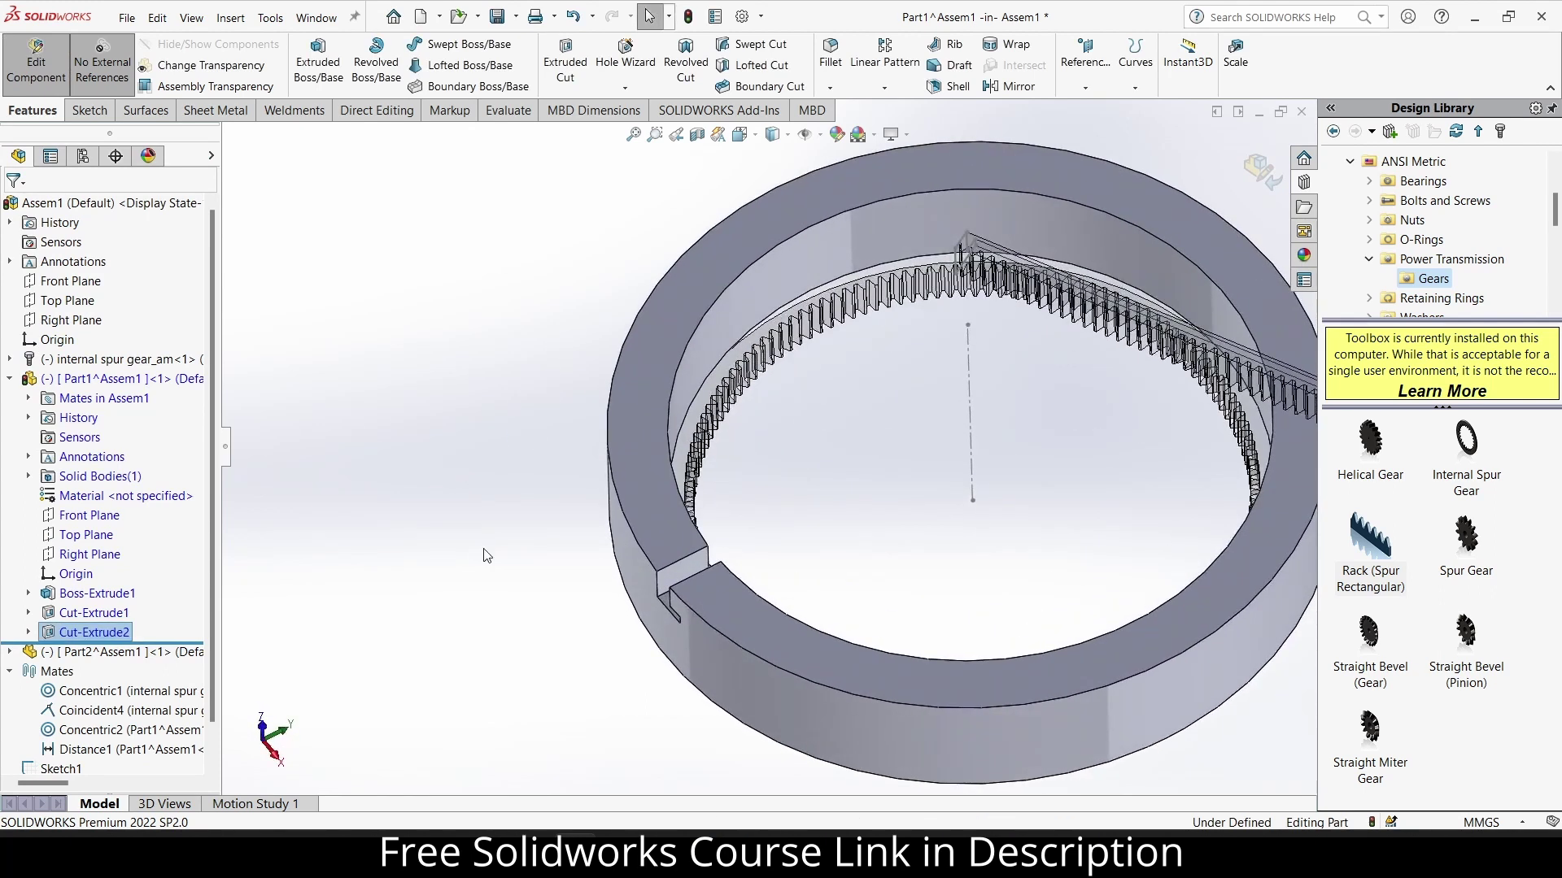
Start a circular pattern and empty its list of features to pattern.
{"action": "left_click", "coordinate": [884, 88]}
{"action": "left_click", "coordinate": [894, 216]}
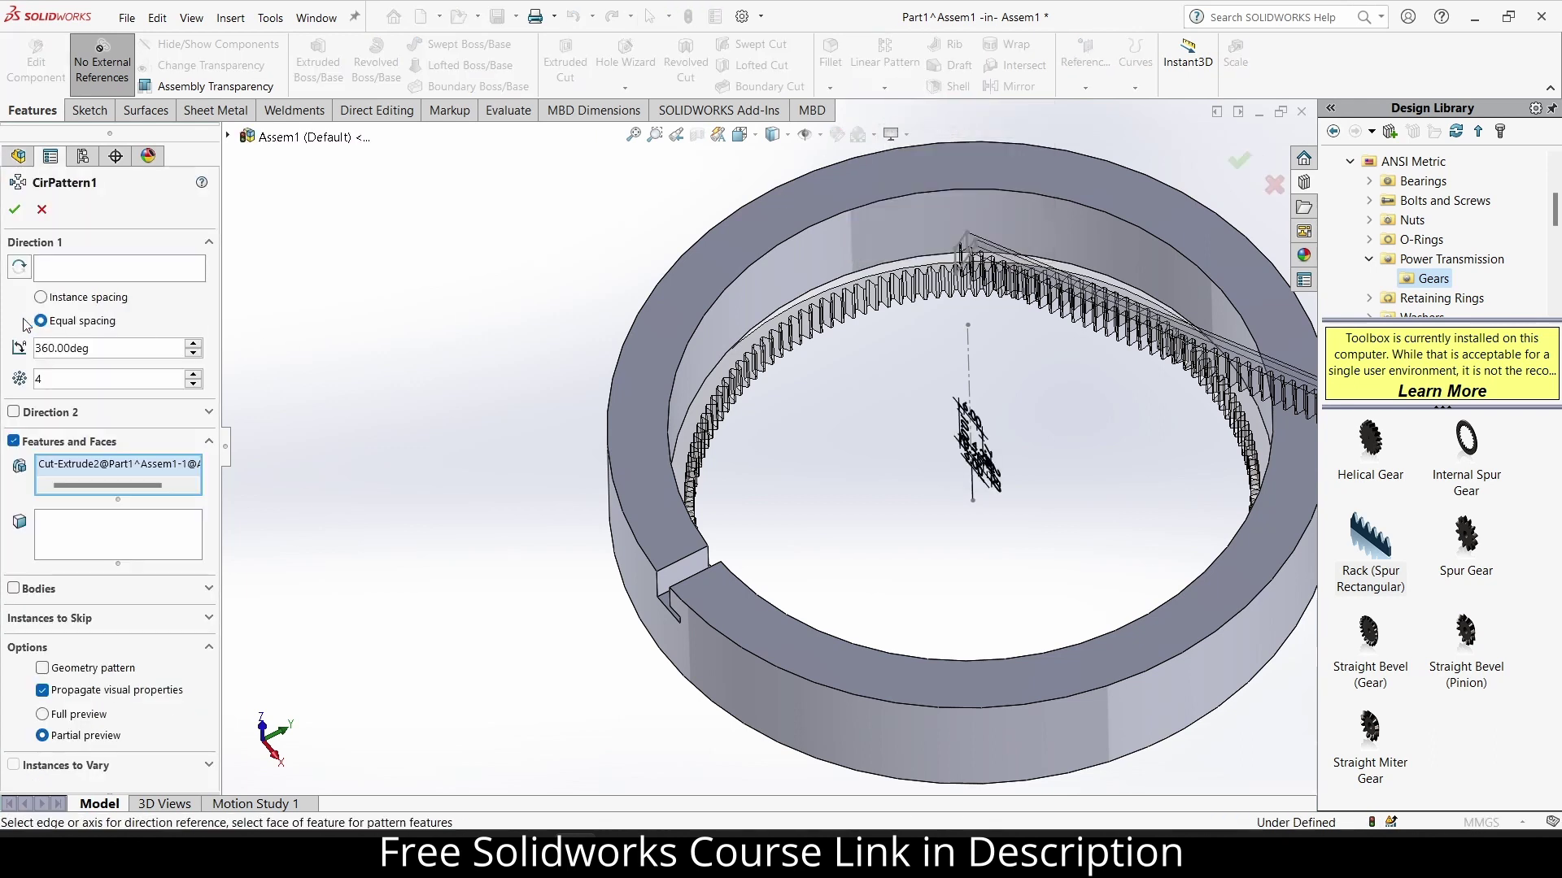
{"action": "left_click", "coordinate": [79, 246]}
{"action": "left_click", "coordinate": [984, 742]}
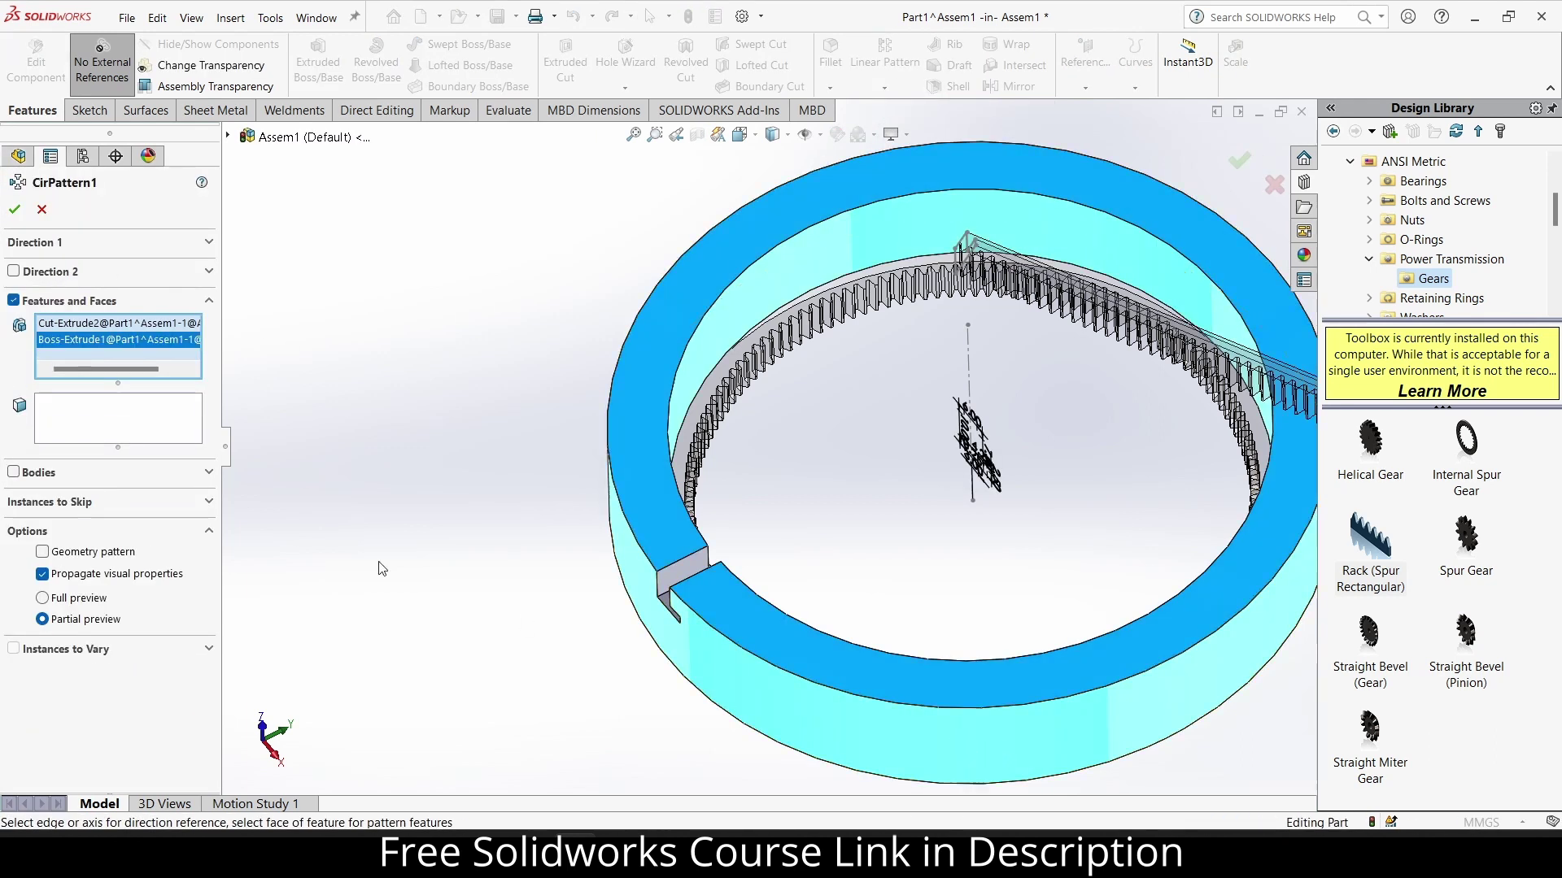
{"action": "right_click", "coordinate": [135, 339]}
{"action": "left_click", "coordinate": [187, 342]}
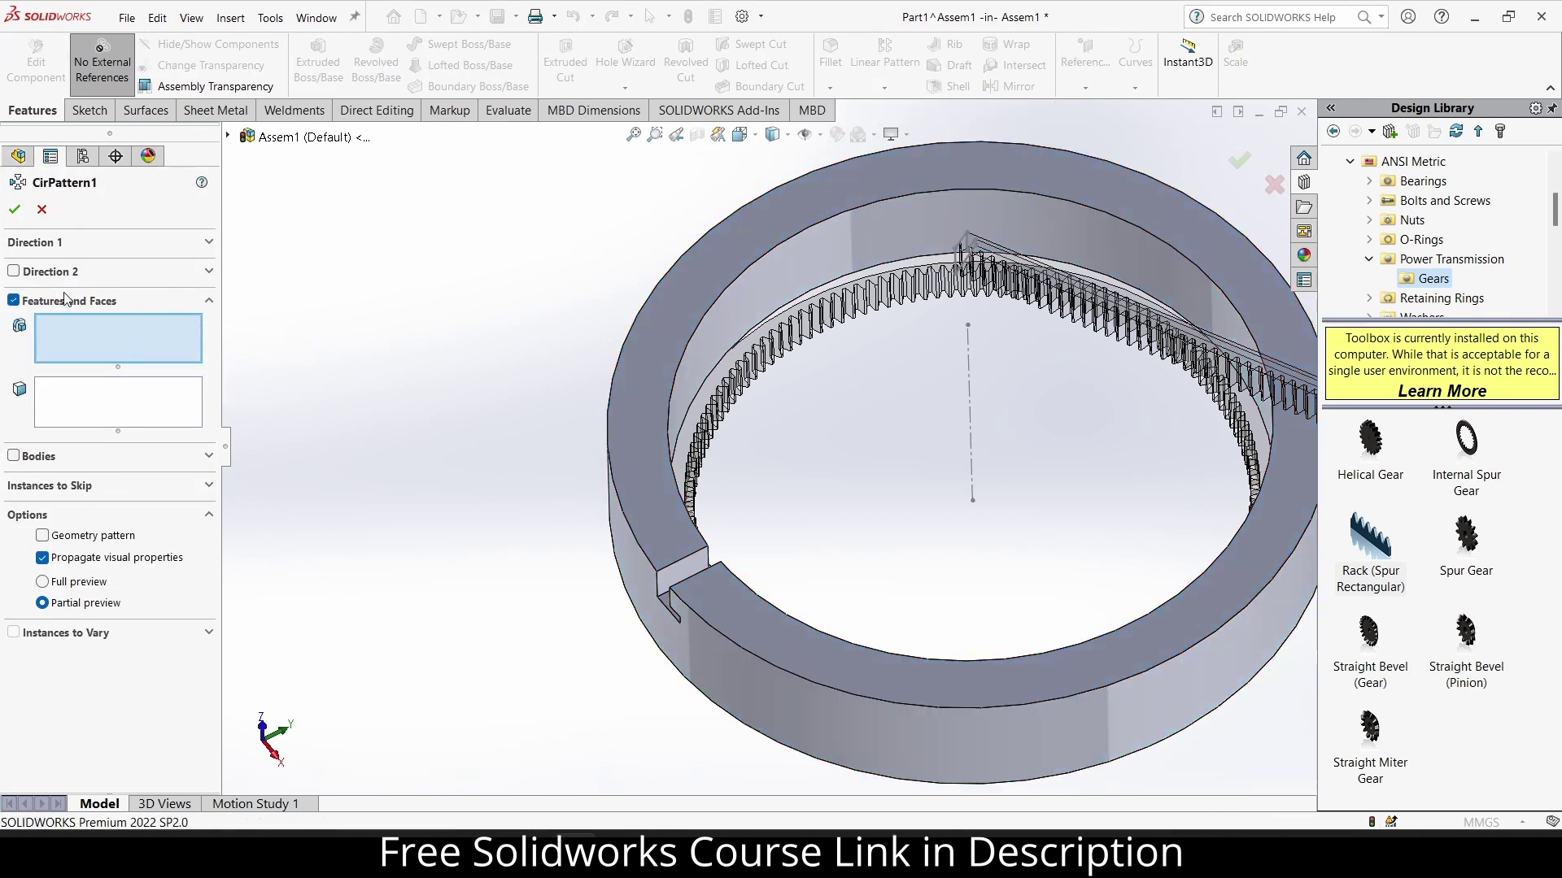
Pattern Cut-Extrude2 six times about the ring's bottom edge as axis.
{"action": "left_click", "coordinate": [84, 248]}
{"action": "left_click", "coordinate": [98, 270]}
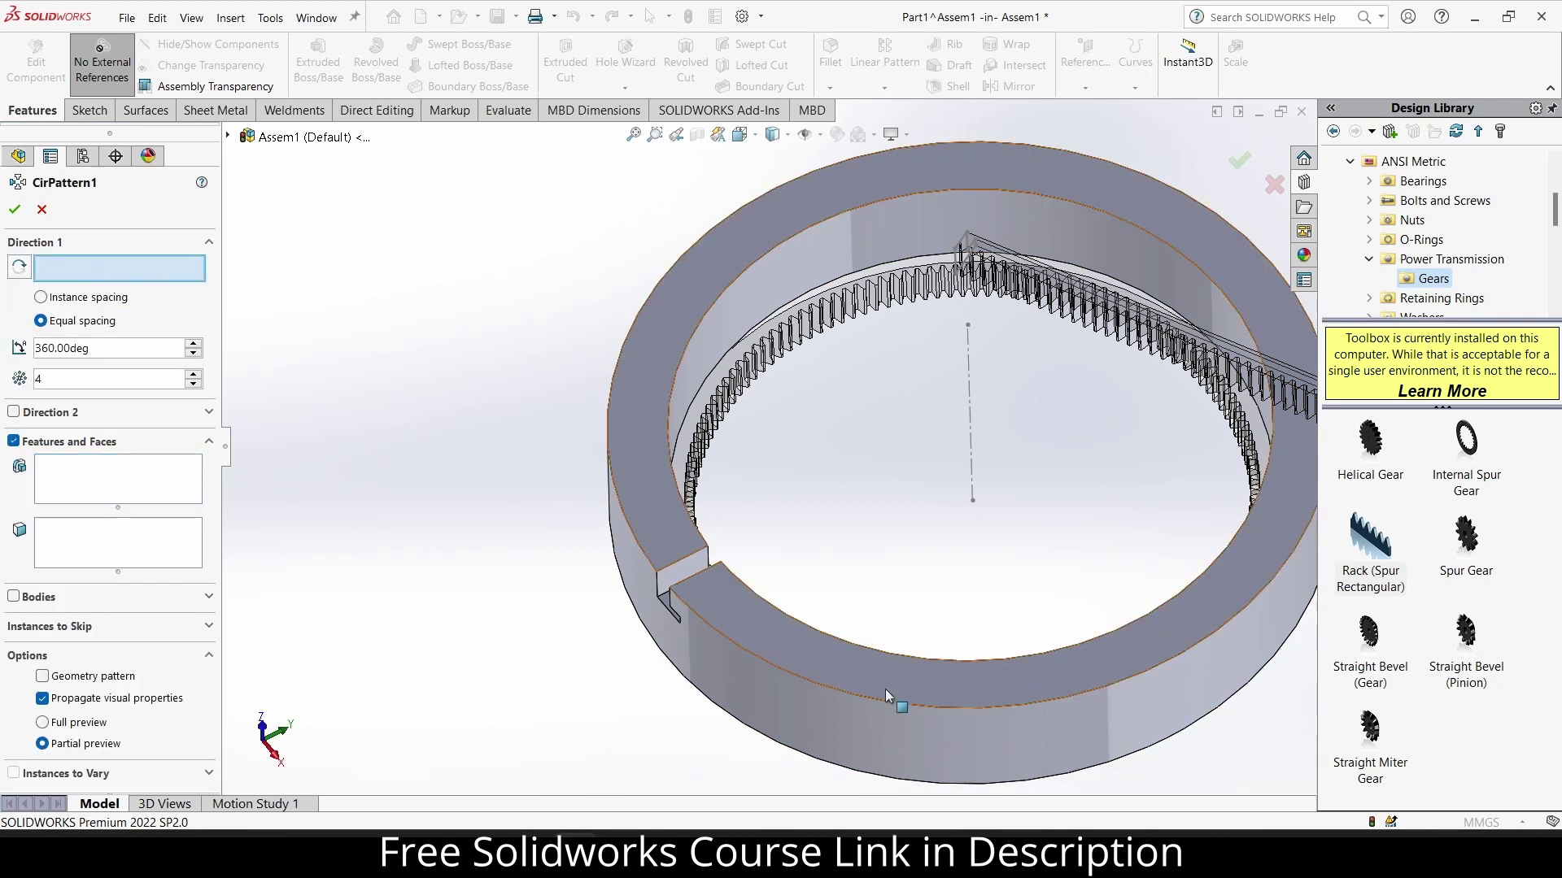
{"action": "left_click", "coordinate": [888, 776]}
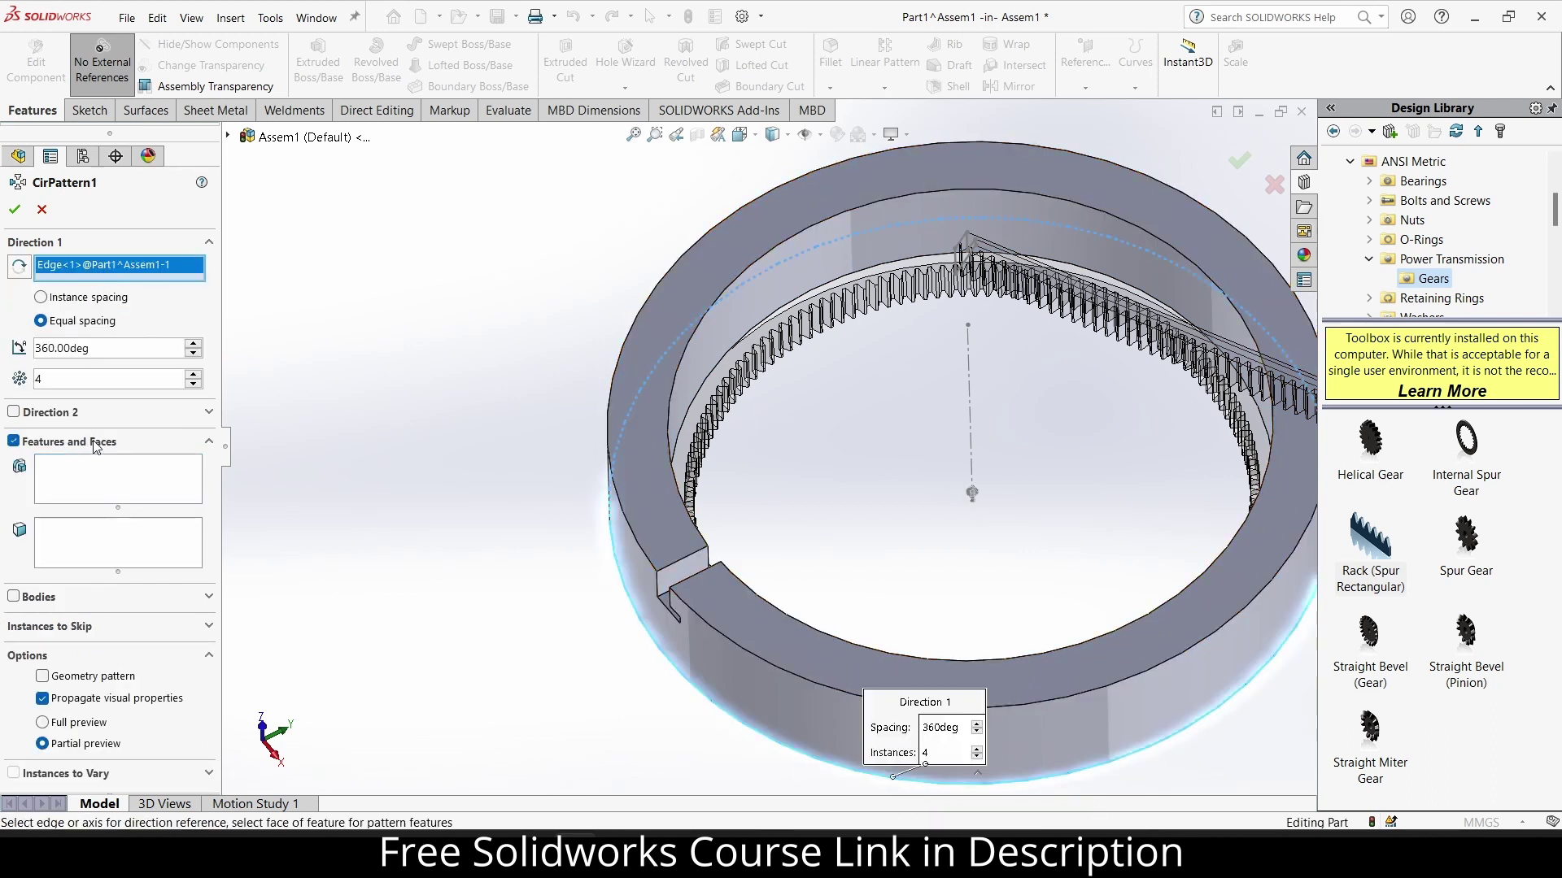
{"action": "left_click", "coordinate": [105, 476]}
{"action": "scroll", "coordinate": [634, 525], "scroll_direction": "down", "scroll_amount": 3}
{"action": "left_click", "coordinate": [599, 496]}
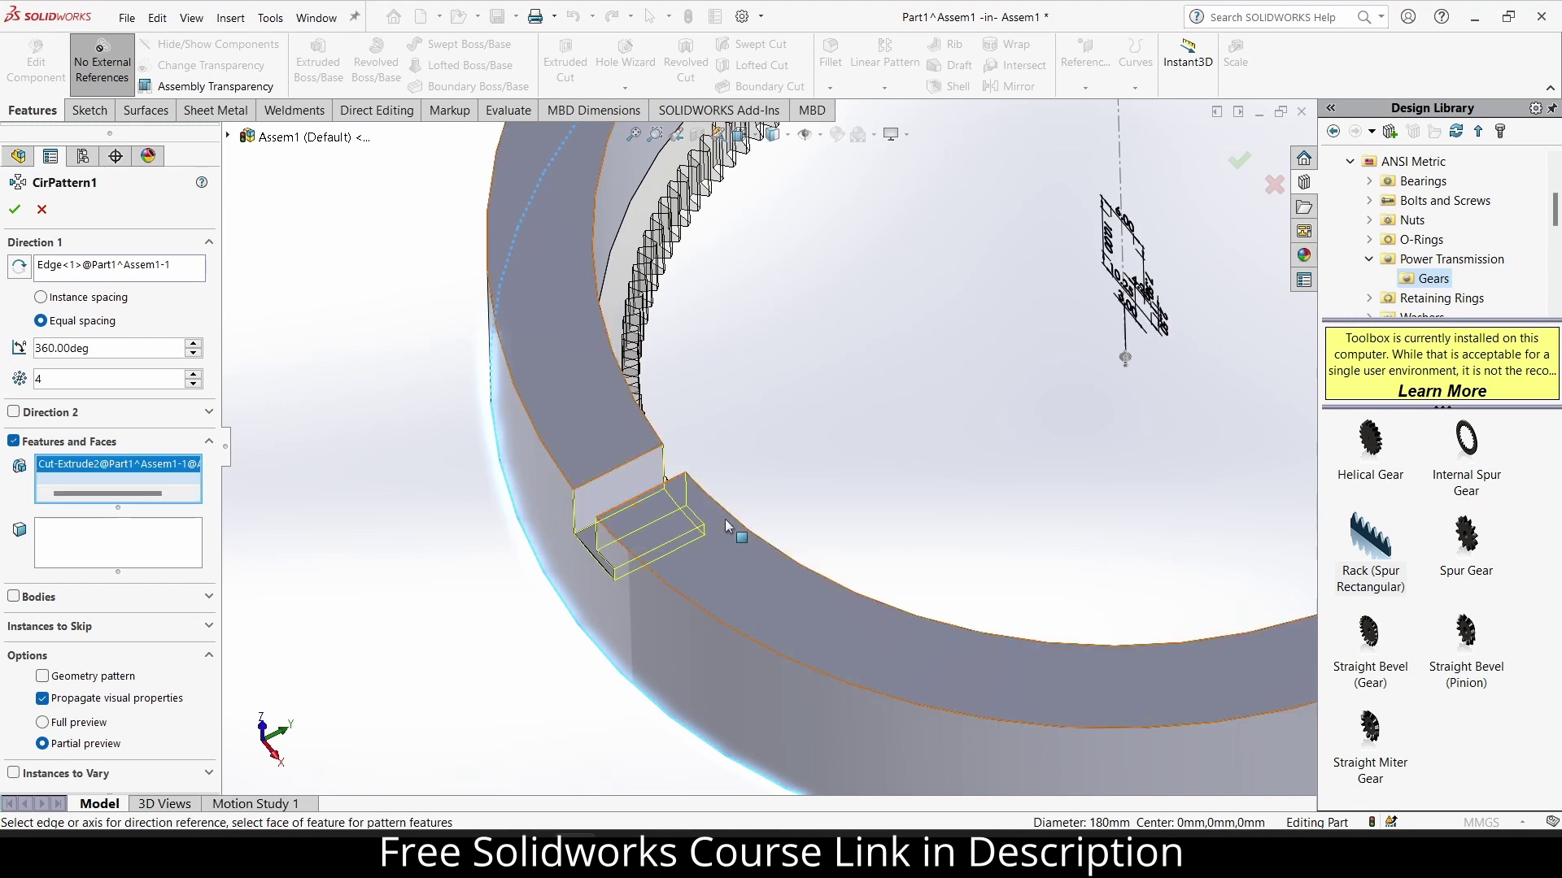
{"action": "scroll", "coordinate": [732, 517], "scroll_direction": "up", "scroll_amount": 5}
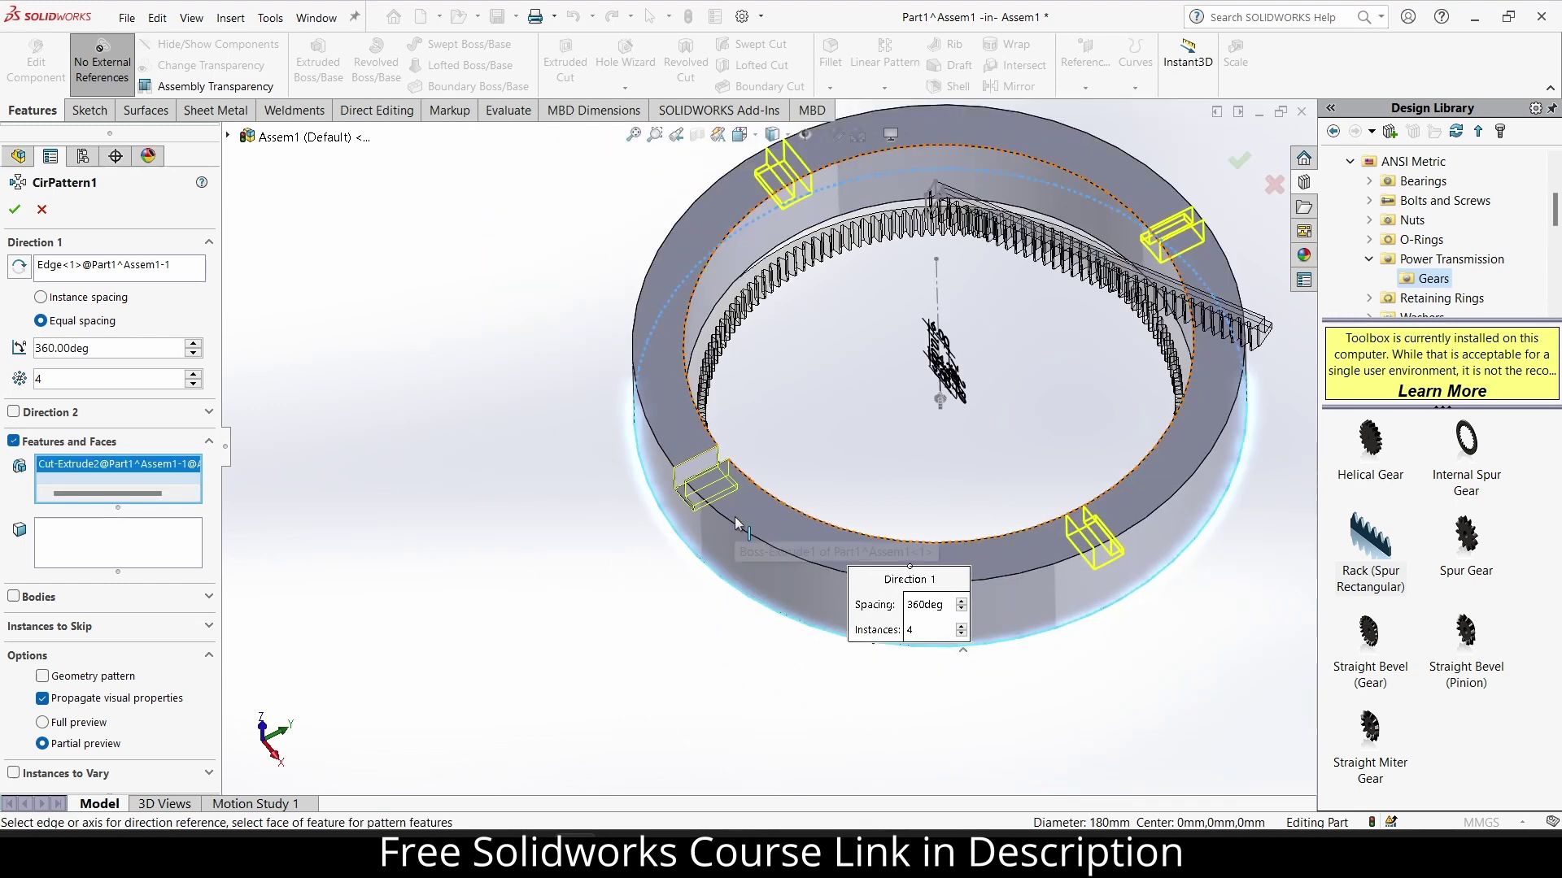
{"action": "left_click", "coordinate": [196, 374]}
{"action": "left_click", "coordinate": [195, 375]}
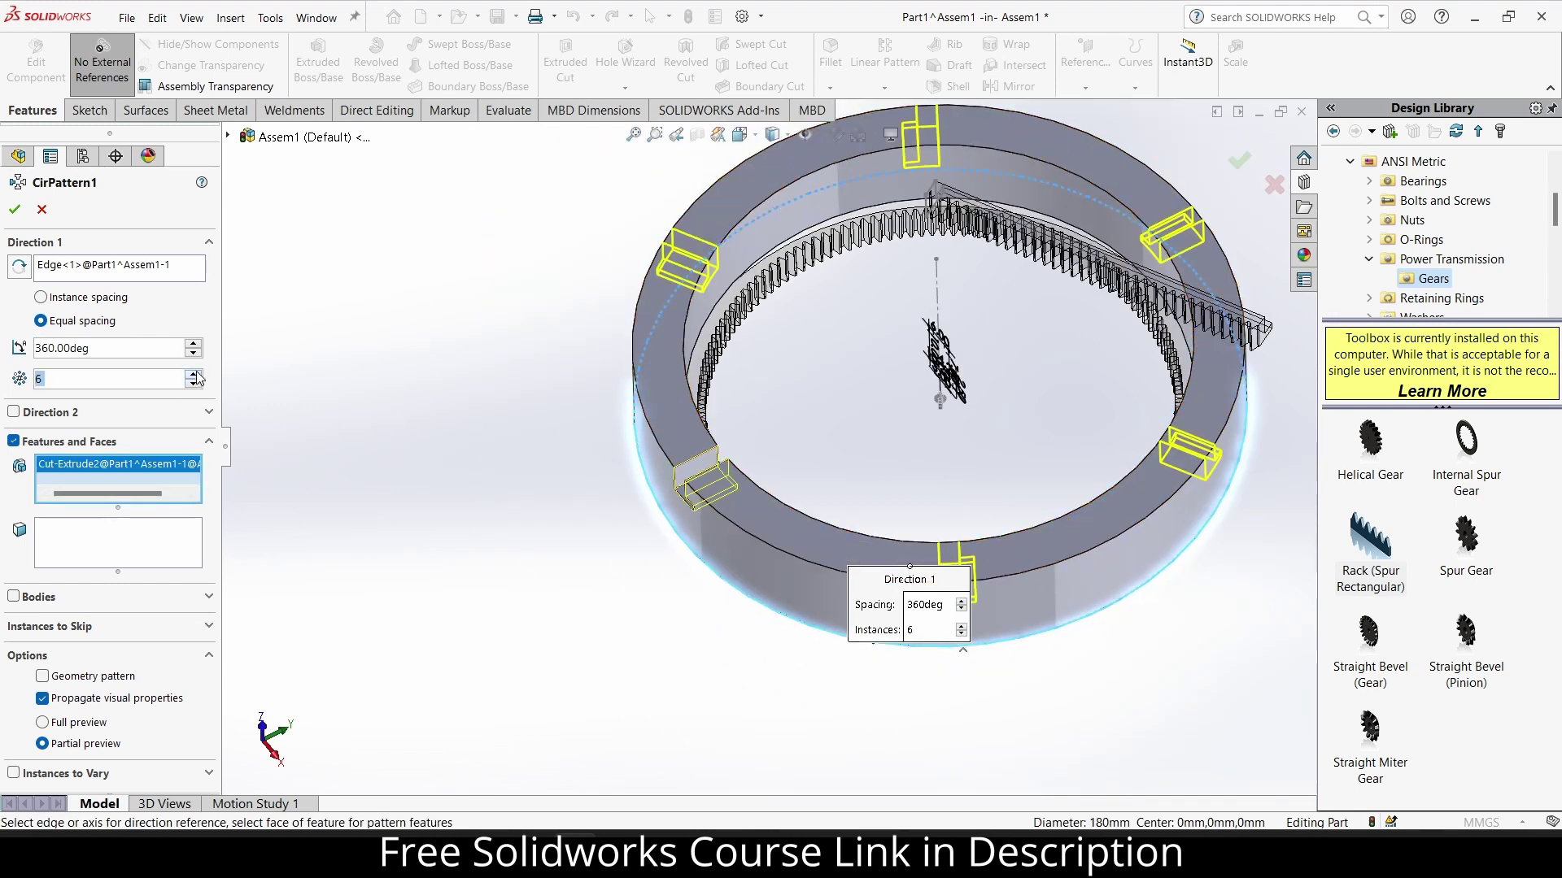
{"action": "left_click", "coordinate": [15, 211]}
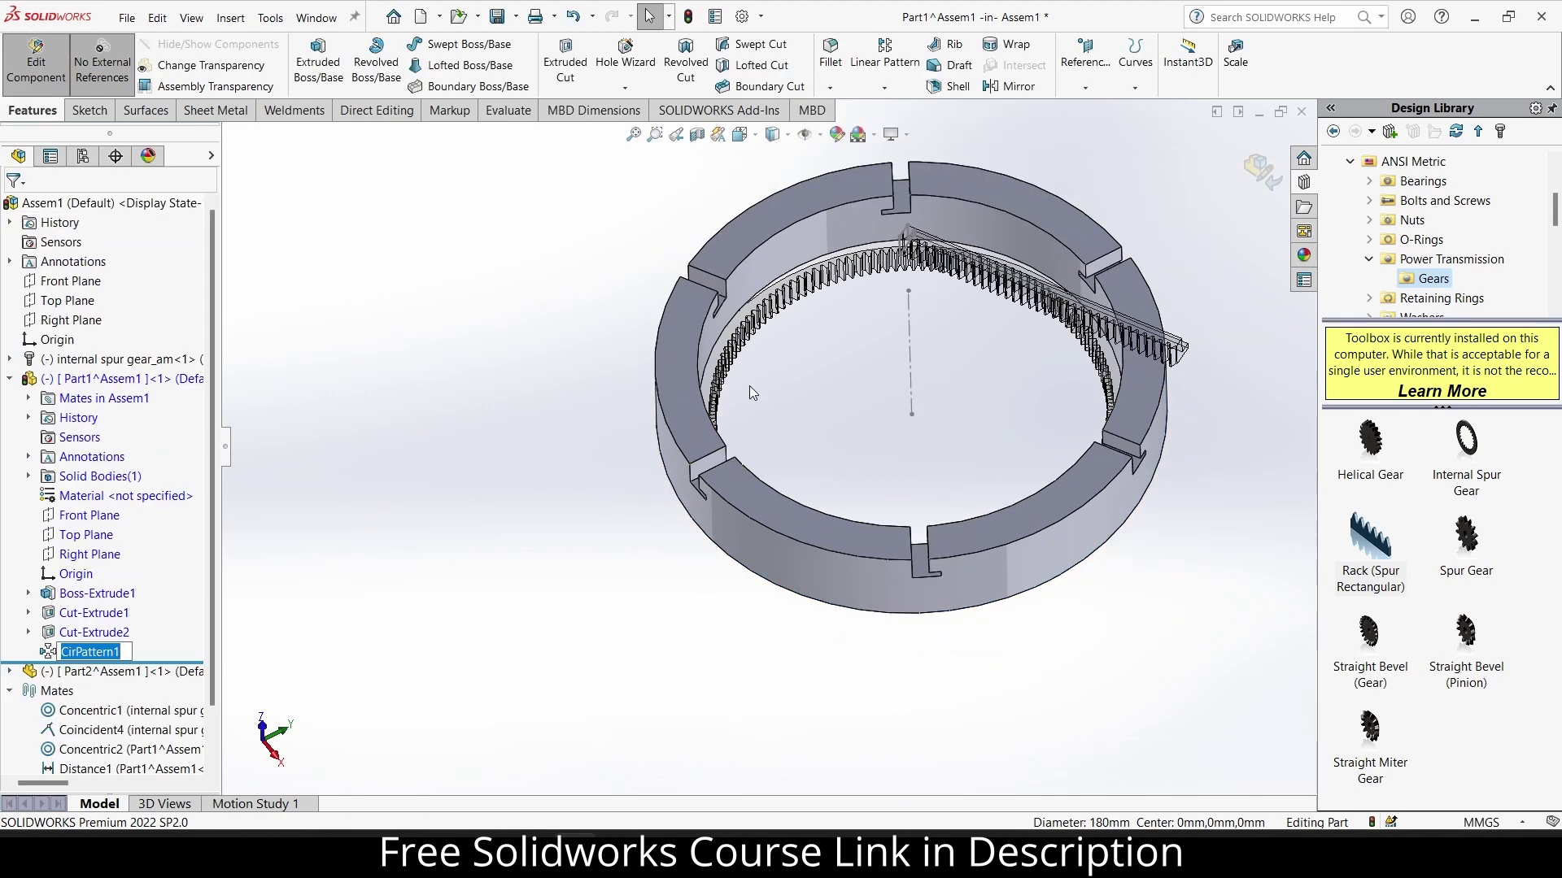
Return to the assembly and drag the rack toward the ring's centre.
{"action": "left_click", "coordinate": [1262, 173]}
{"action": "scroll", "coordinate": [1132, 290], "scroll_direction": "up", "scroll_amount": 3}
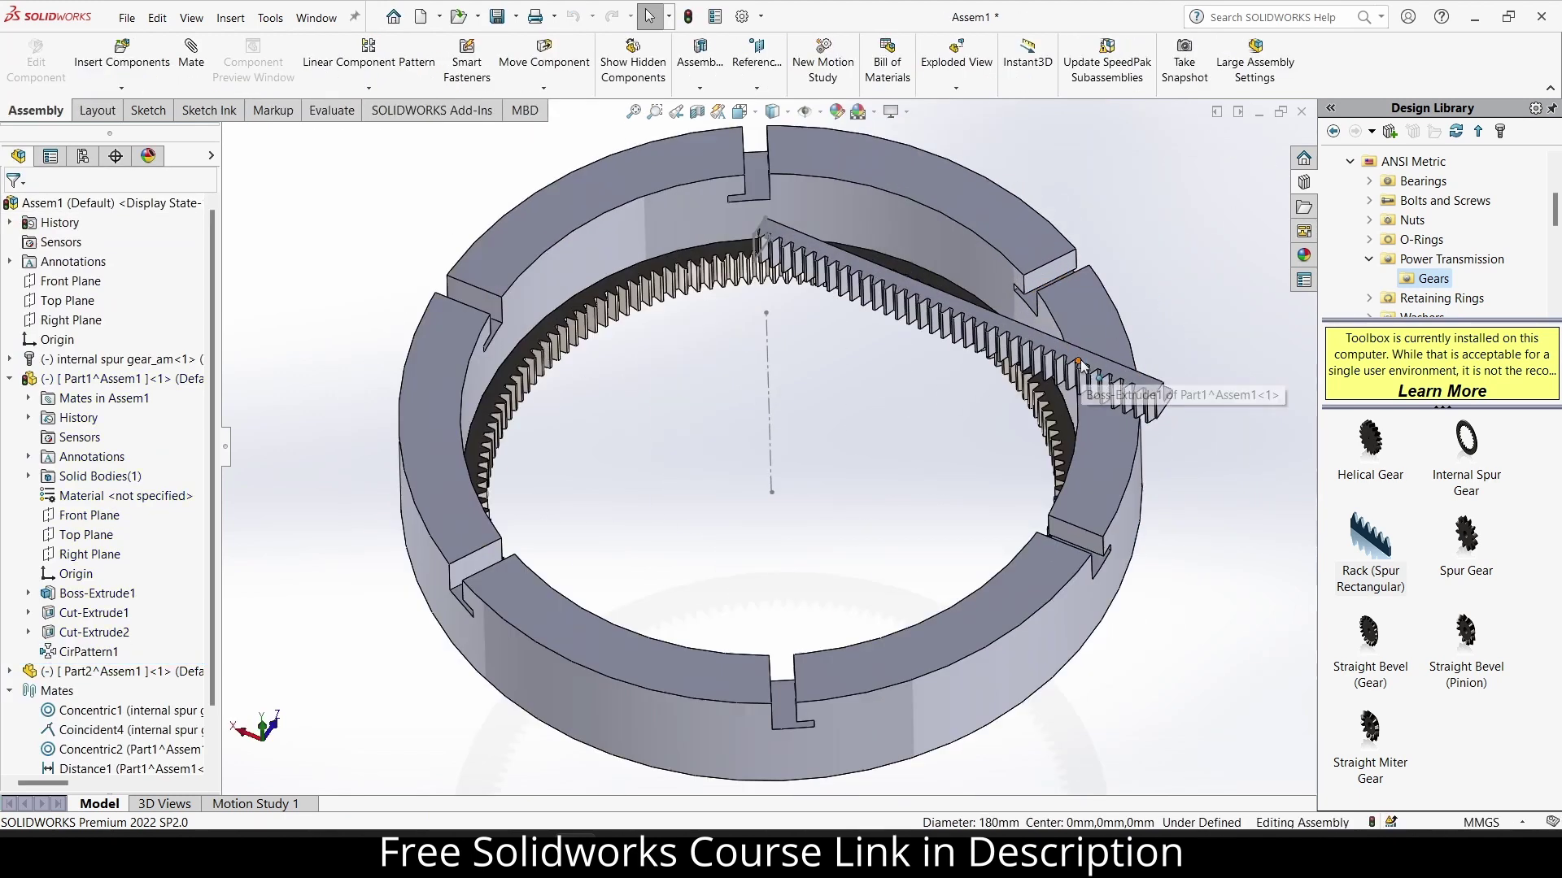
{"action": "left_click_drag", "start_coordinate": [1081, 374], "coordinate": [754, 506]}
{"action": "left_click", "coordinate": [187, 58]}
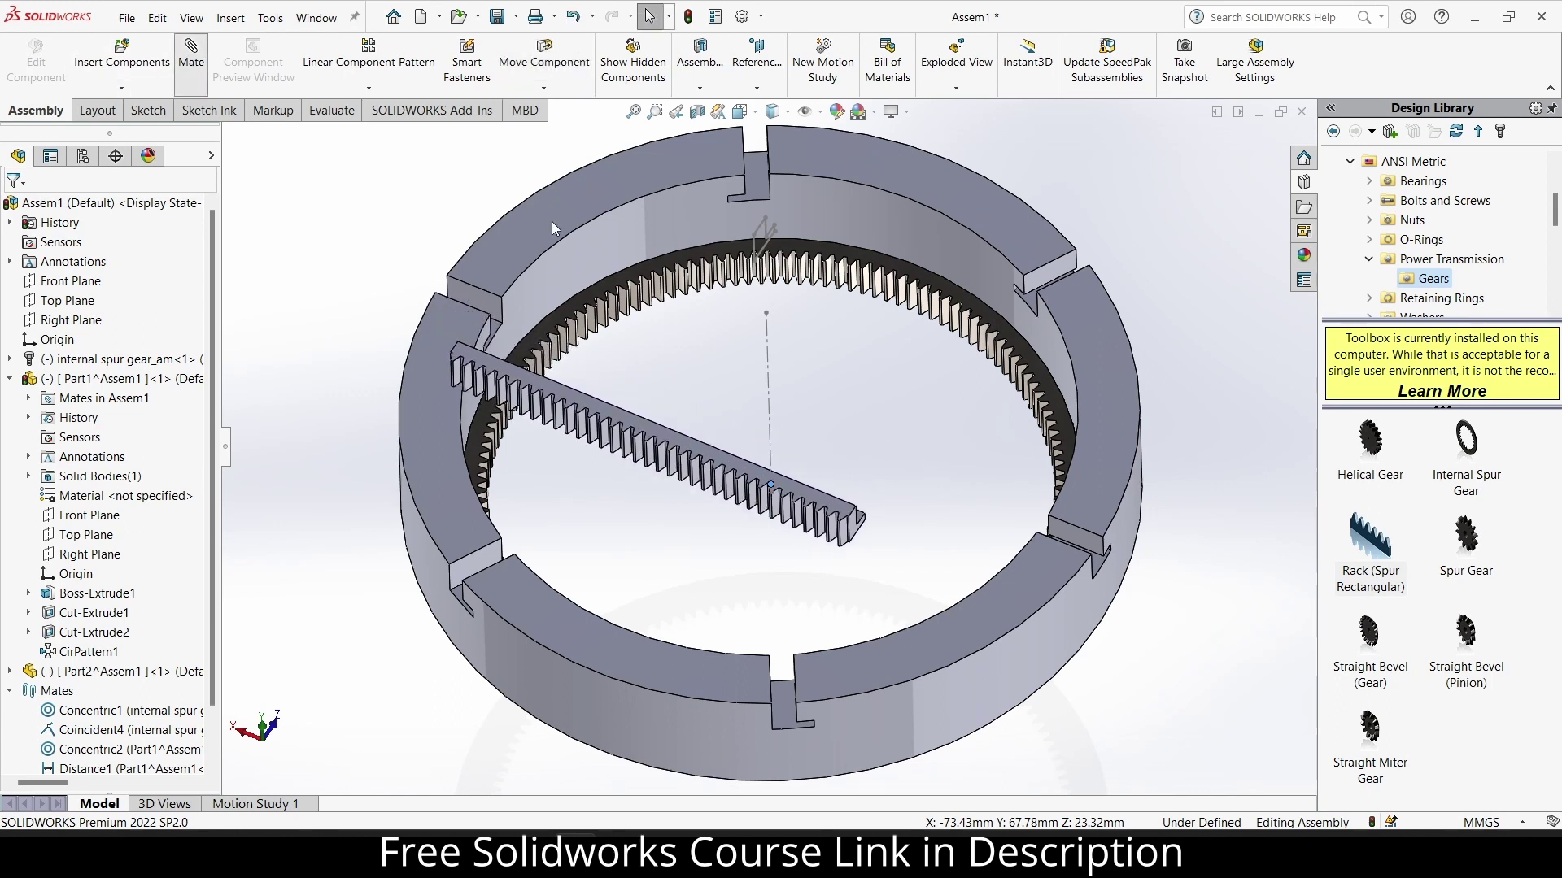
{"action": "middle_click_drag", "start_coordinate": [810, 384], "coordinate": [732, 440]}
{"action": "scroll", "coordinate": [676, 475], "scroll_direction": "up", "scroll_amount": 5}
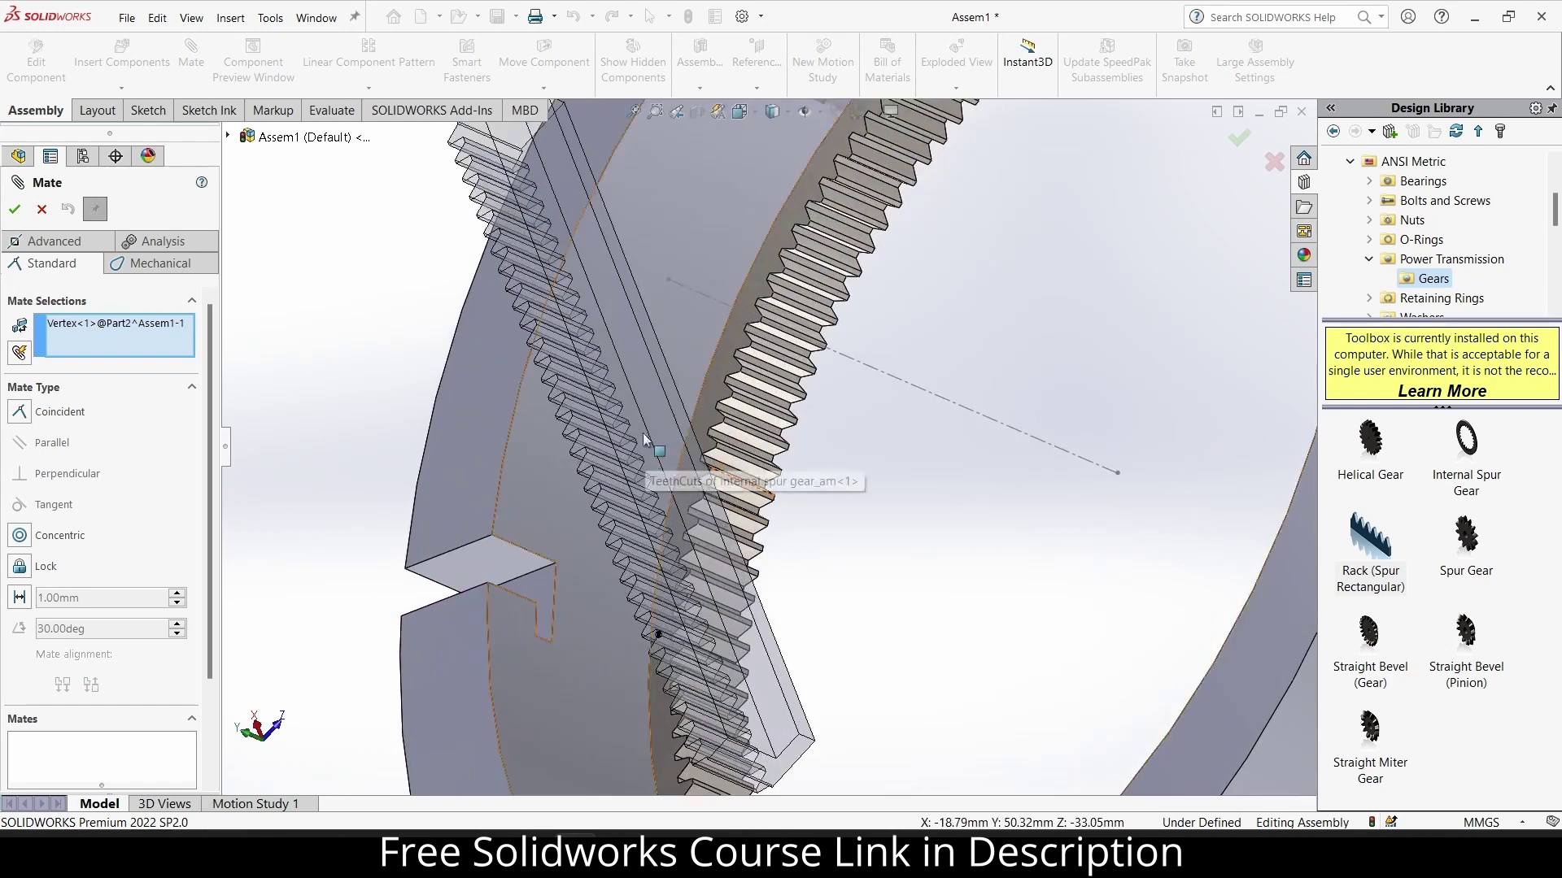
{"action": "left_click", "coordinate": [40, 211]}
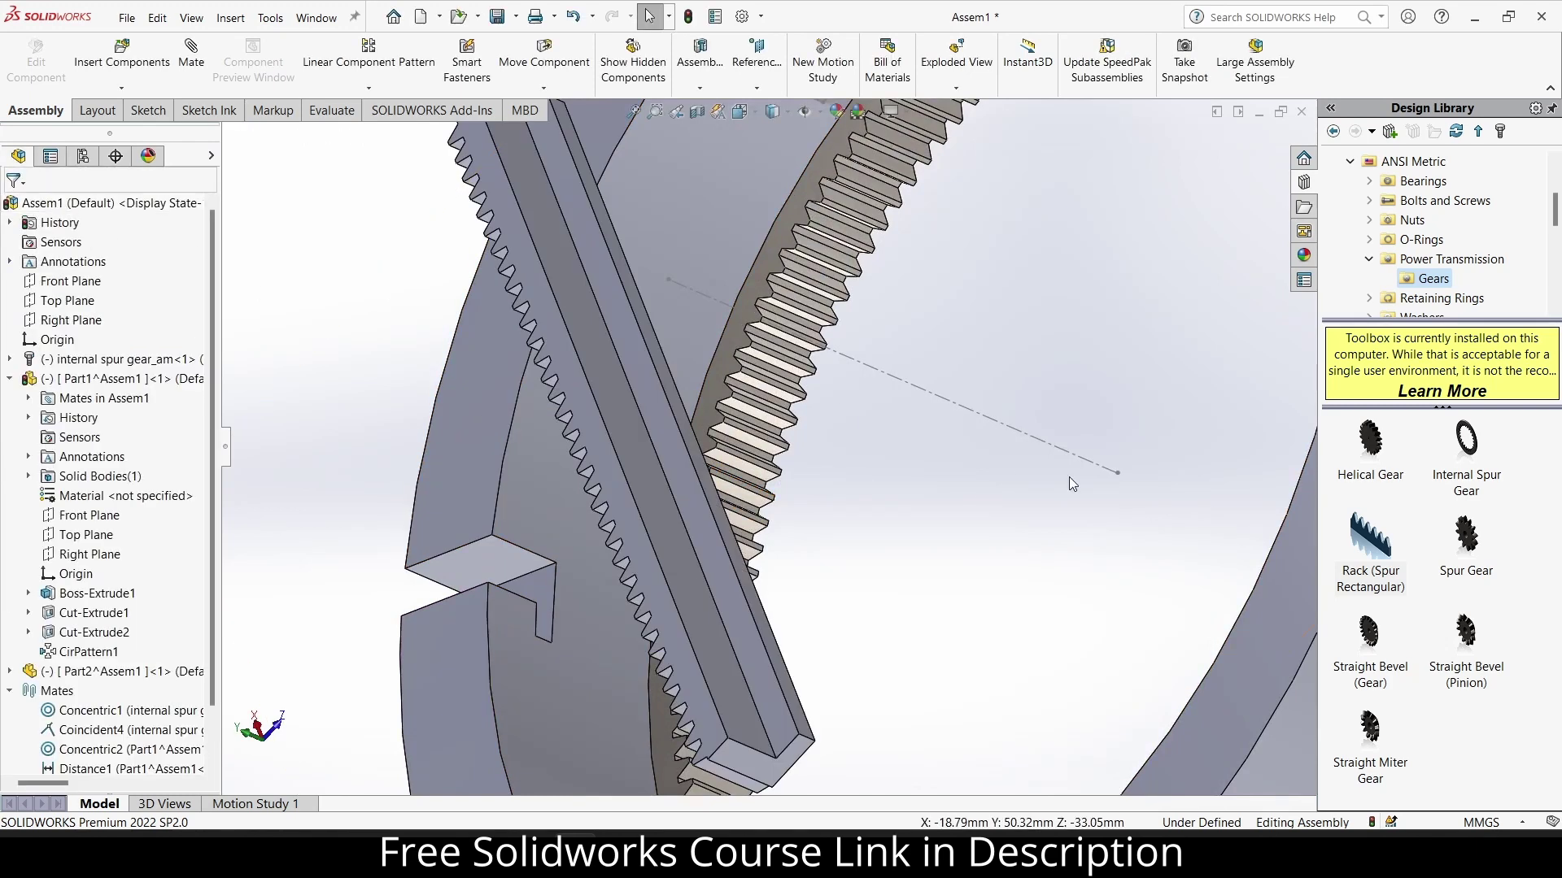
{"action": "key", "text": "z"}
Mate a rack face coincident to the ring notch face, flipping the alignment.
{"action": "left_click", "coordinate": [187, 53]}
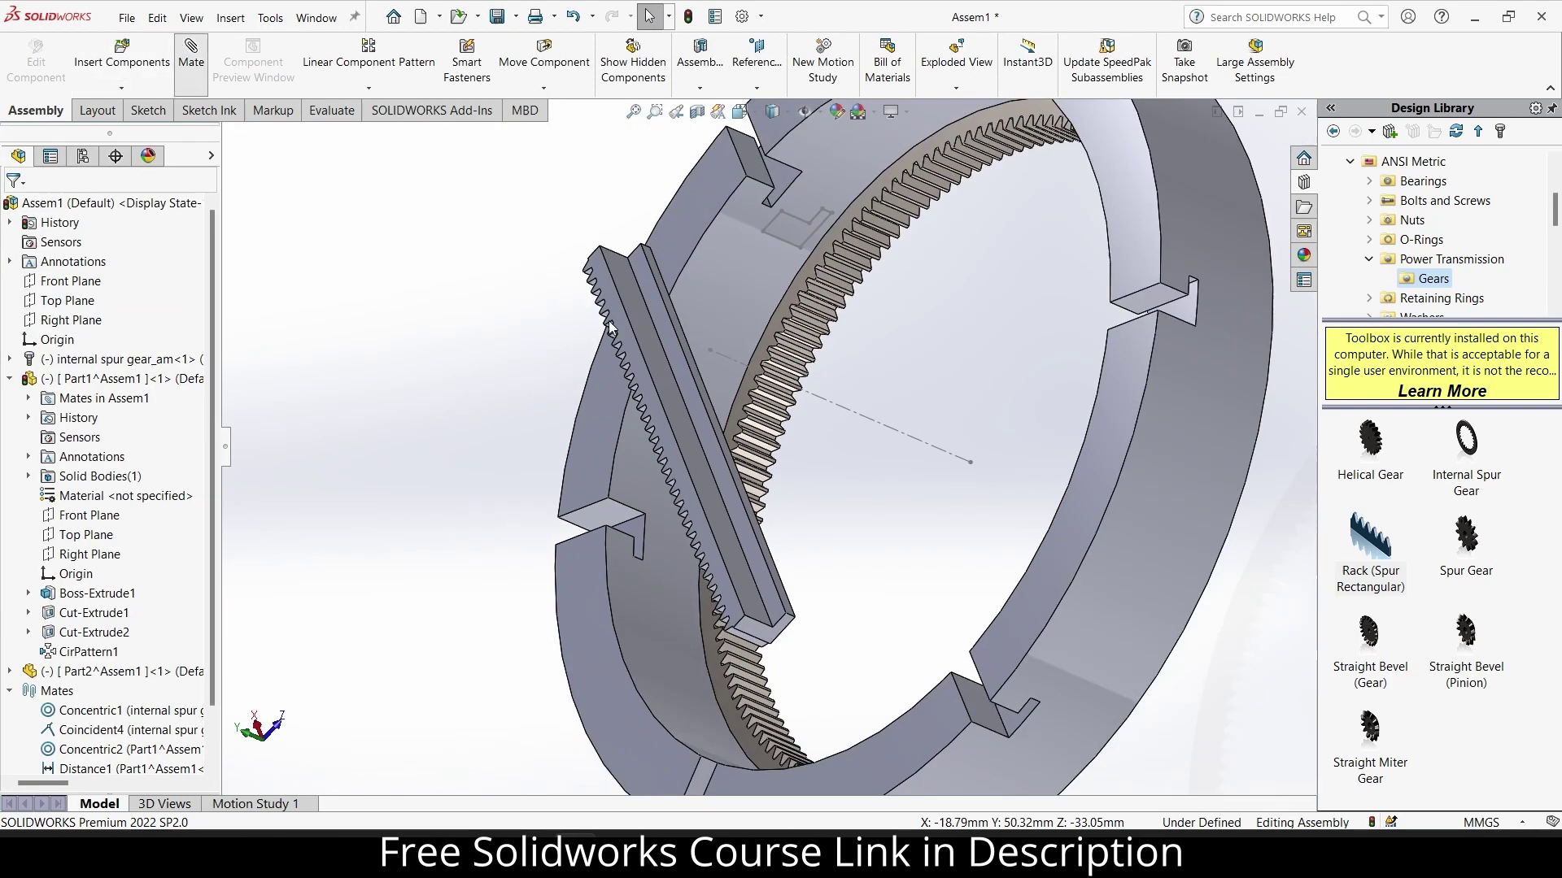
{"action": "left_click", "coordinate": [667, 387]}
{"action": "scroll", "coordinate": [667, 387], "scroll_direction": "up", "scroll_amount": 3}
{"action": "middle_click_drag", "start_coordinate": [732, 423], "coordinate": [916, 528]}
{"action": "scroll", "coordinate": [781, 561], "scroll_direction": "up", "scroll_amount": 3}
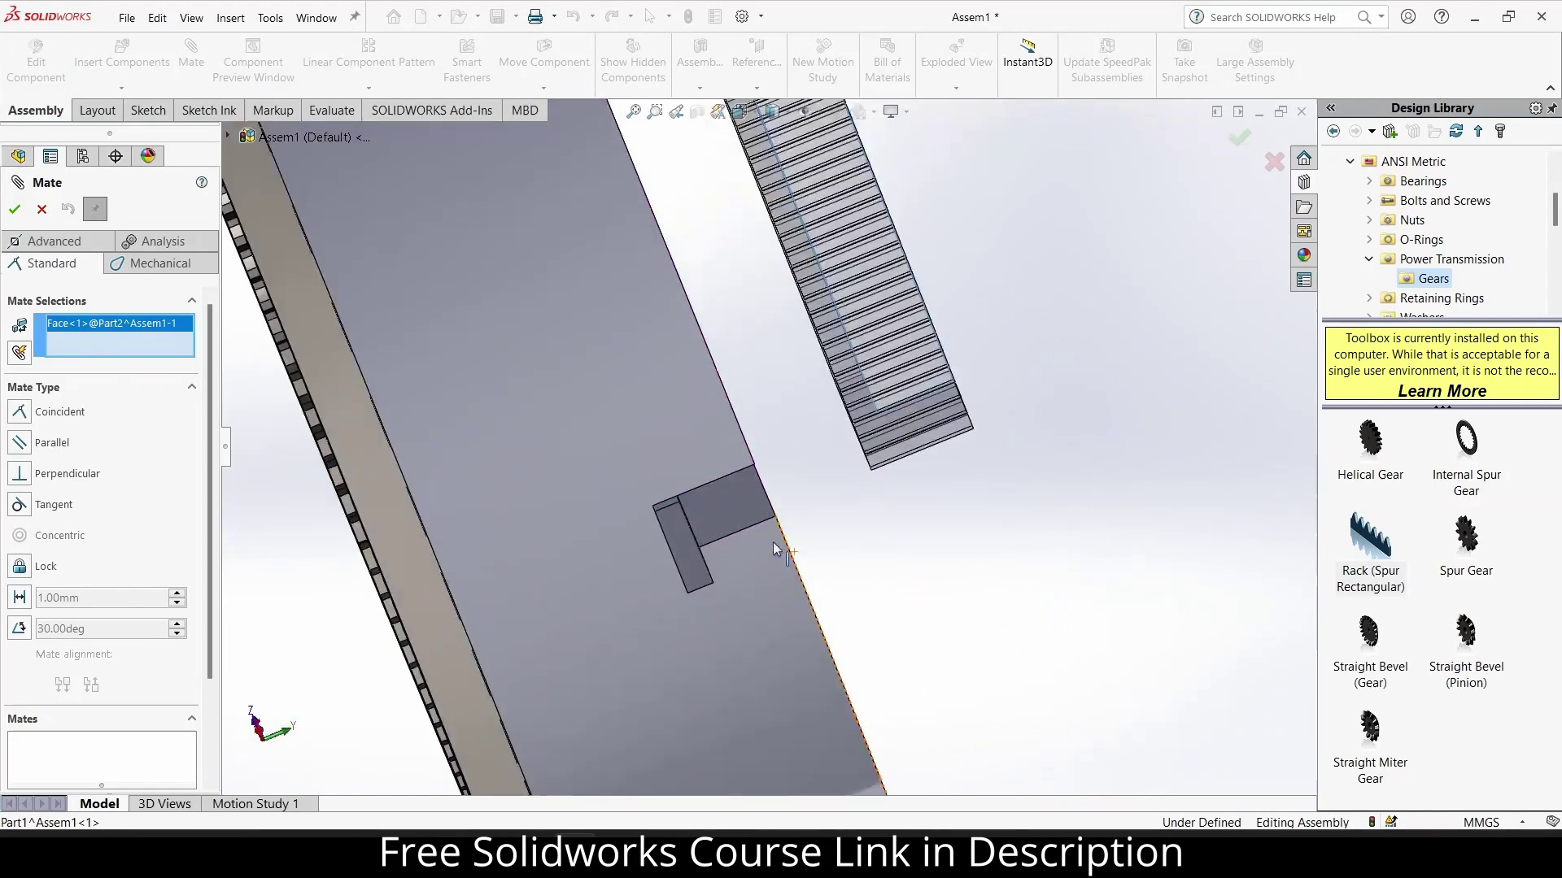
{"action": "left_click", "coordinate": [738, 510]}
{"action": "scroll", "coordinate": [1120, 466], "scroll_direction": "down", "scroll_amount": 3}
{"action": "middle_click_drag", "start_coordinate": [1120, 465], "coordinate": [962, 450]}
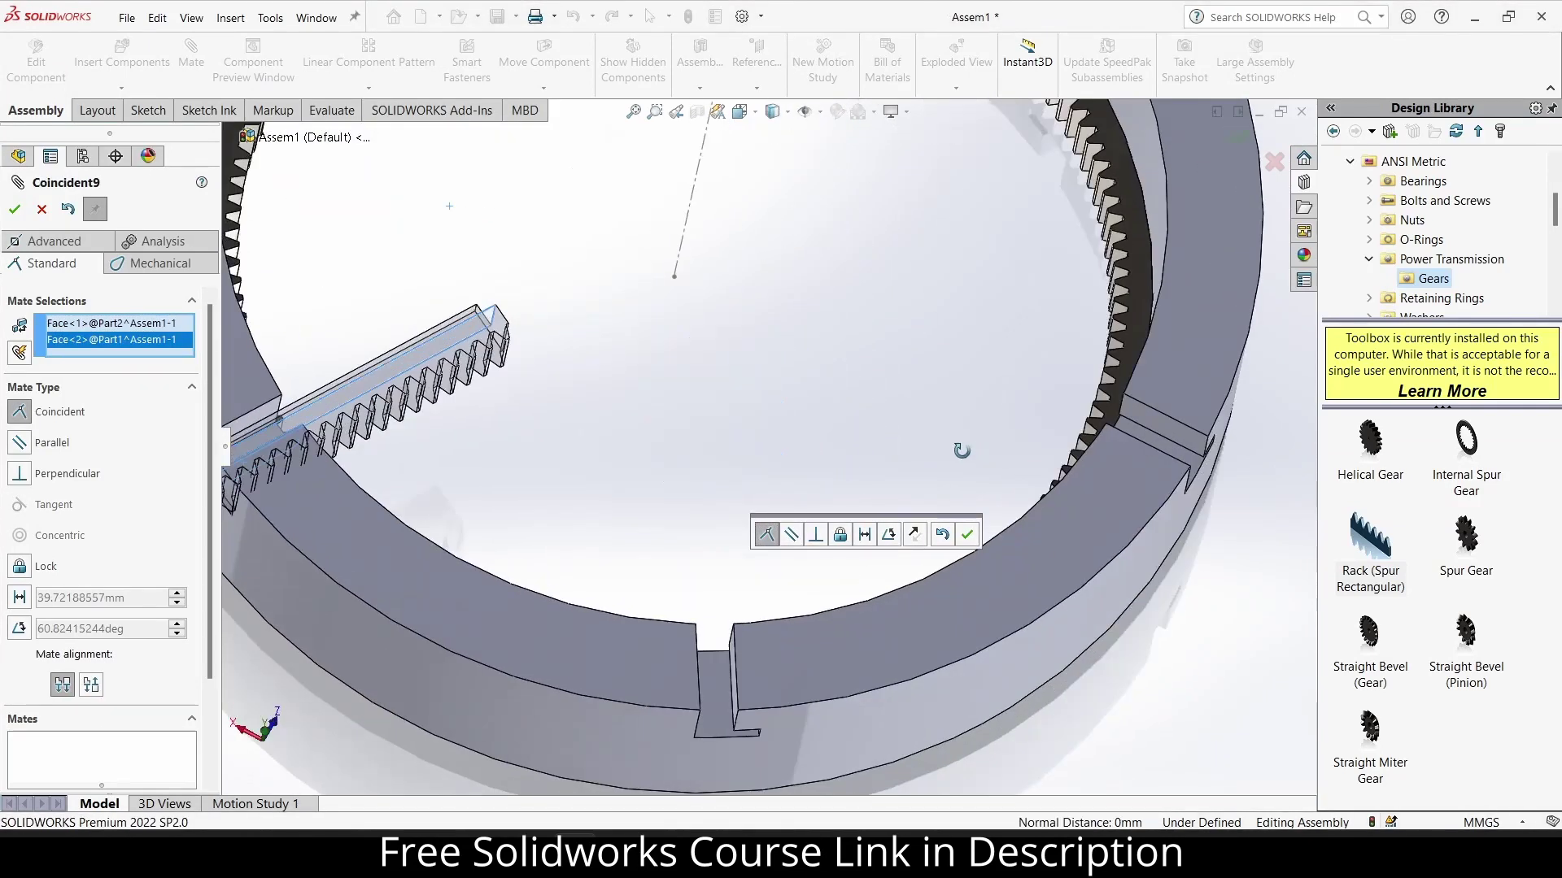
{"action": "scroll", "coordinate": [895, 466], "scroll_direction": "down", "scroll_amount": 3}
{"action": "scroll", "coordinate": [898, 520], "scroll_direction": "up", "scroll_amount": 3}
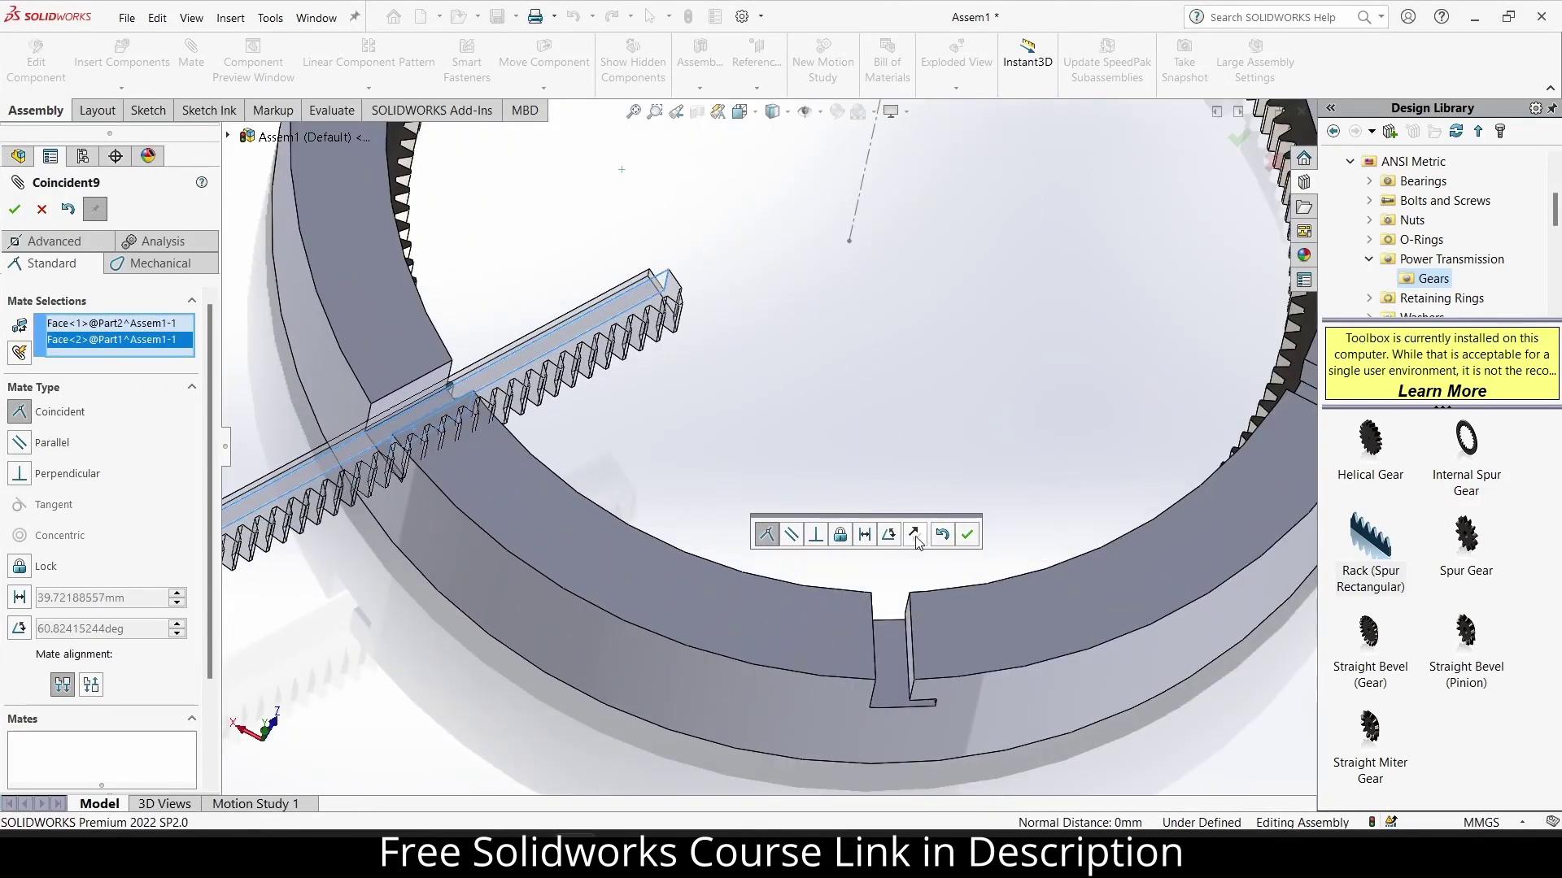
{"action": "left_click", "coordinate": [914, 535]}
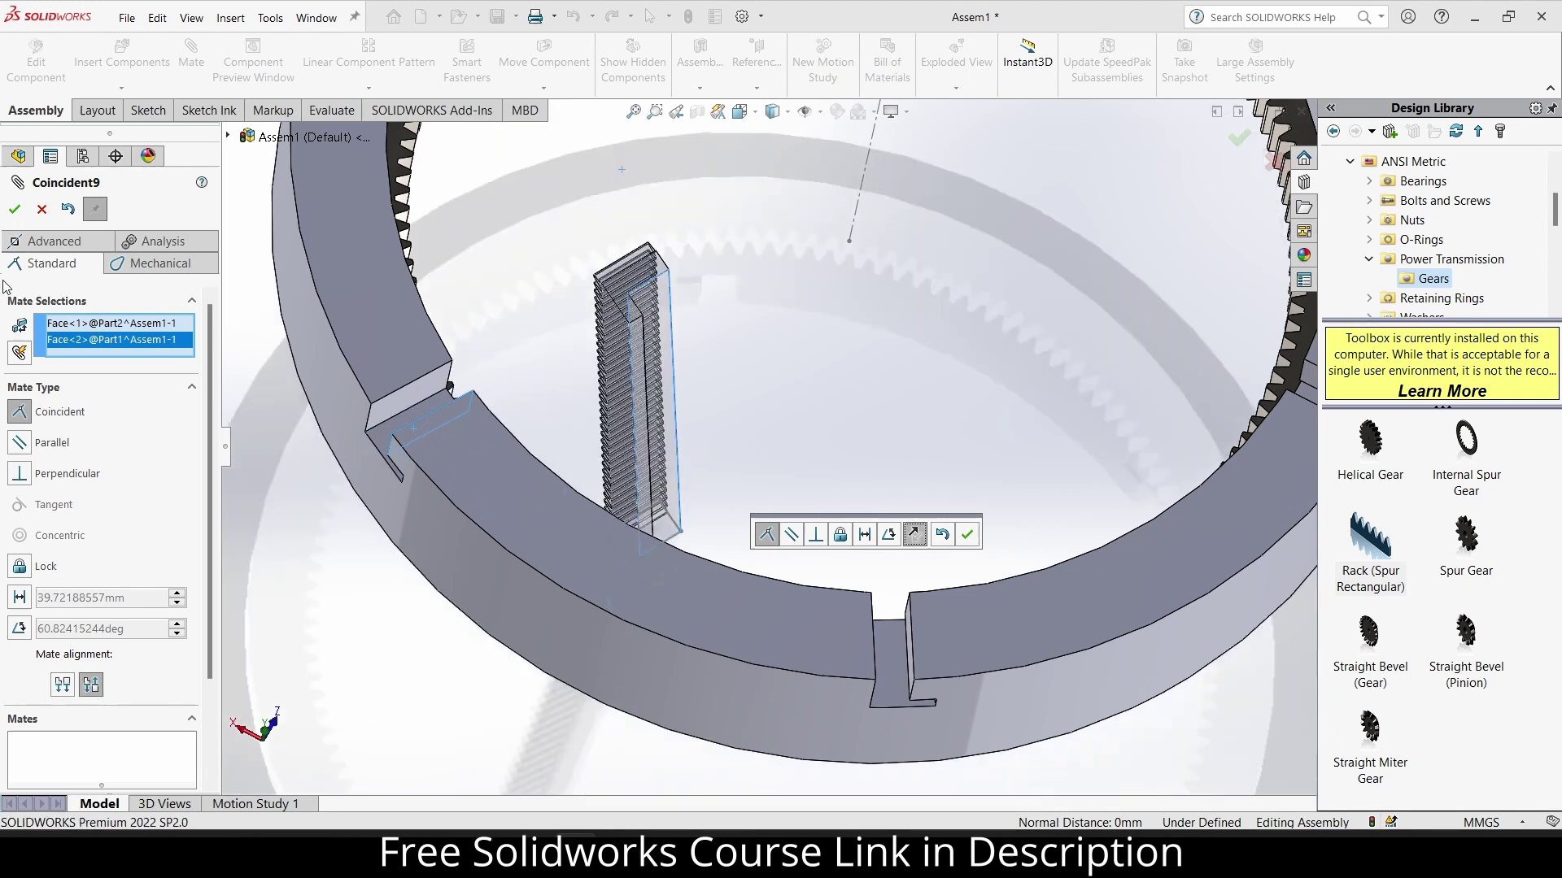
{"action": "left_click", "coordinate": [15, 209]}
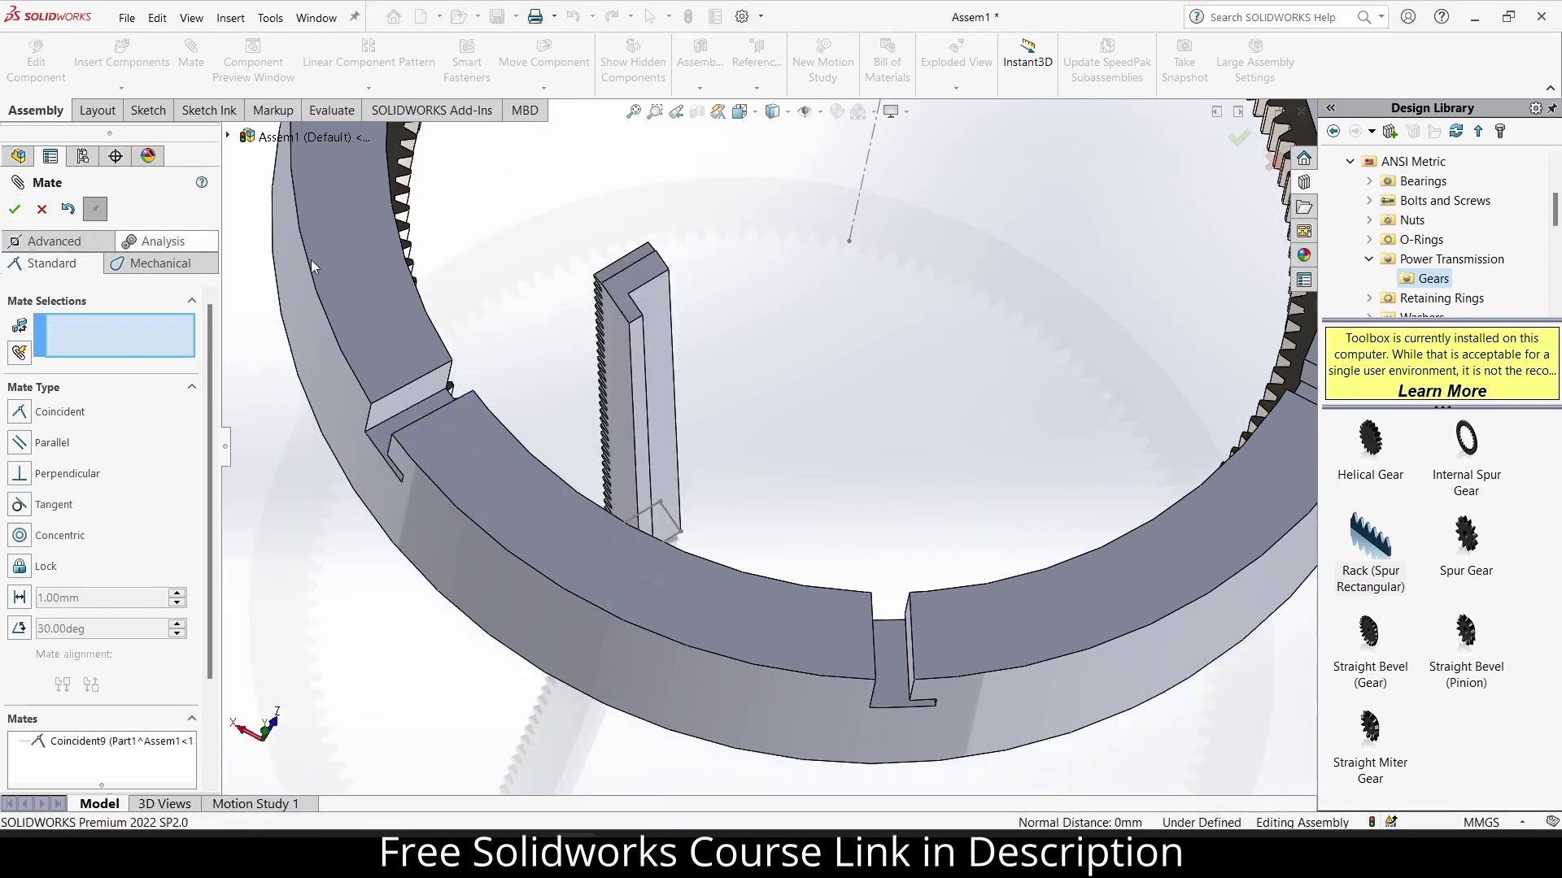
Add two more coincident mates between rack faces and the ring slot faces.
{"action": "left_click", "coordinate": [612, 339]}
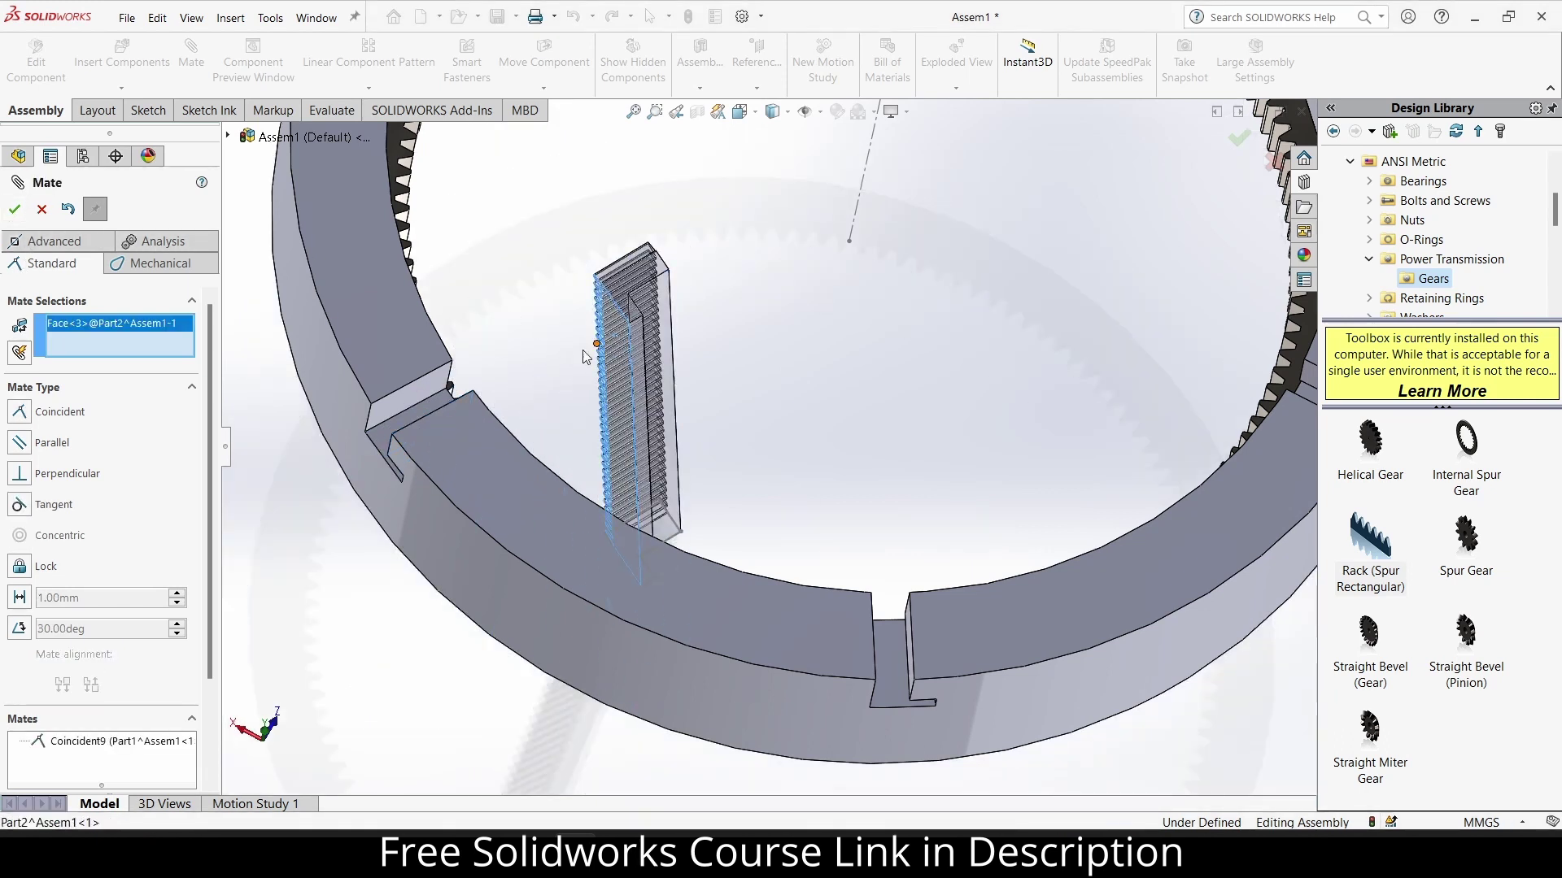
{"action": "left_click", "coordinate": [396, 429]}
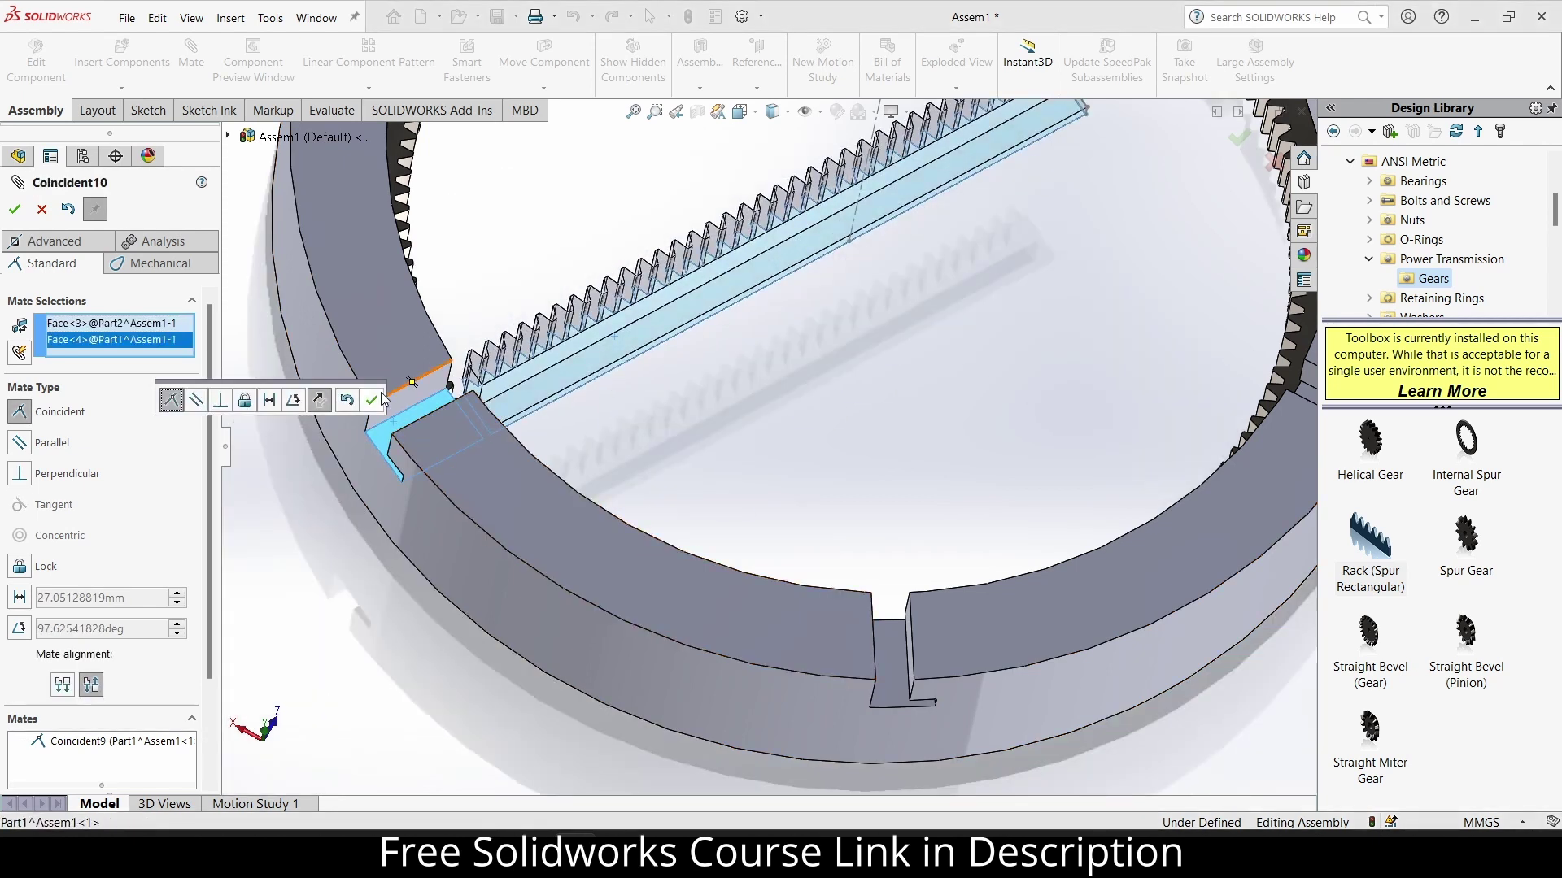
{"action": "left_click", "coordinate": [372, 399]}
{"action": "left_click", "coordinate": [619, 342]}
{"action": "middle_click_drag", "start_coordinate": [618, 341], "coordinate": [686, 460]}
{"action": "left_click", "coordinate": [687, 458]}
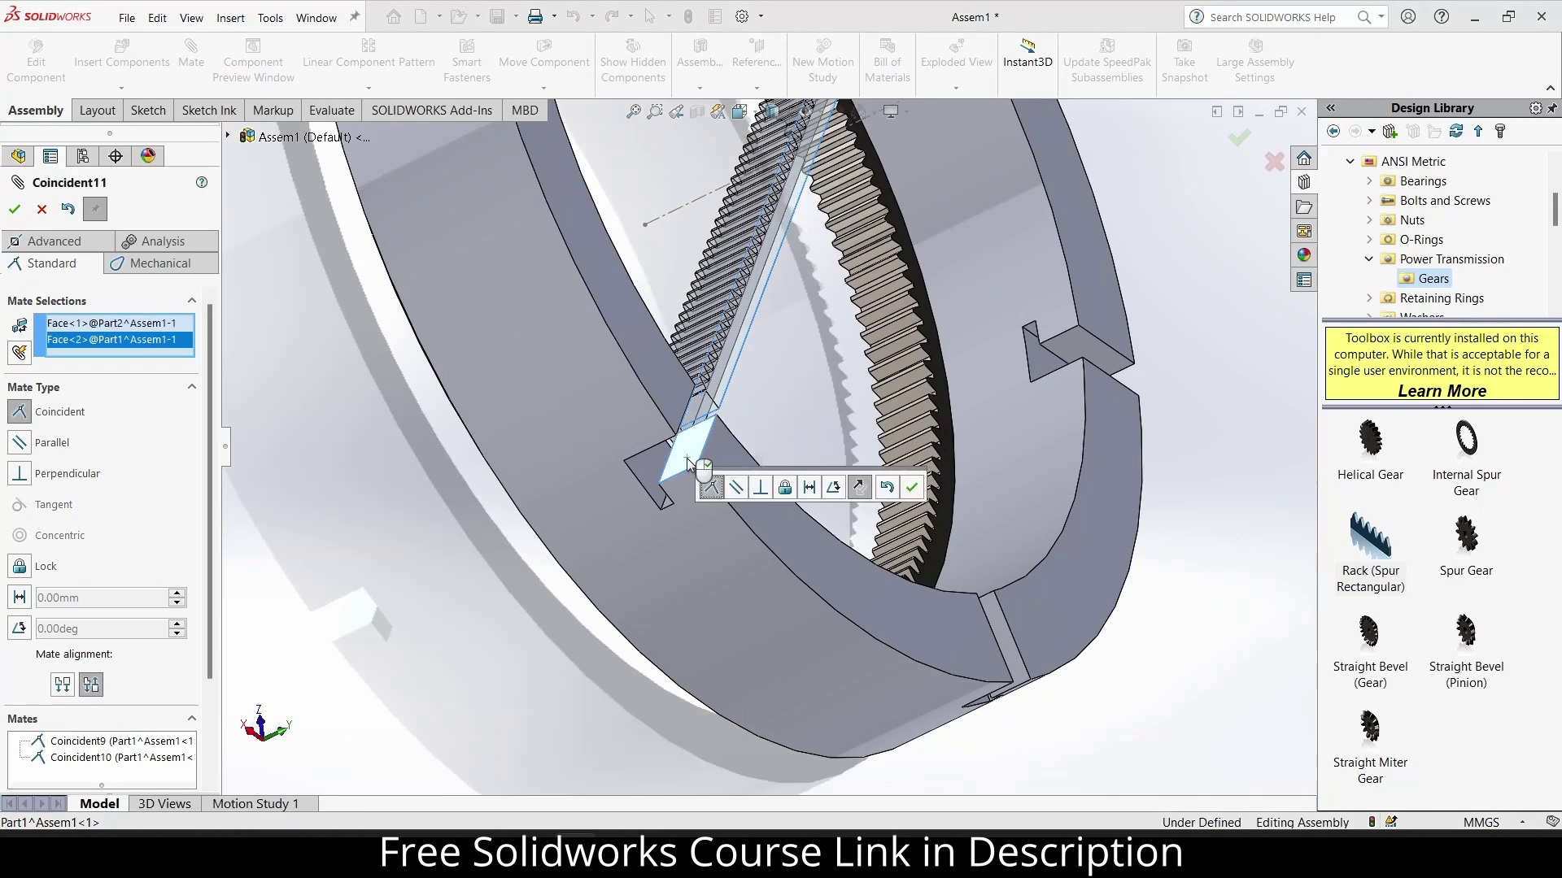
{"action": "left_click", "coordinate": [913, 487]}
Drag the rack to check that it slides along the ring slot.
{"action": "middle_click_drag", "start_coordinate": [913, 488], "coordinate": [430, 374]}
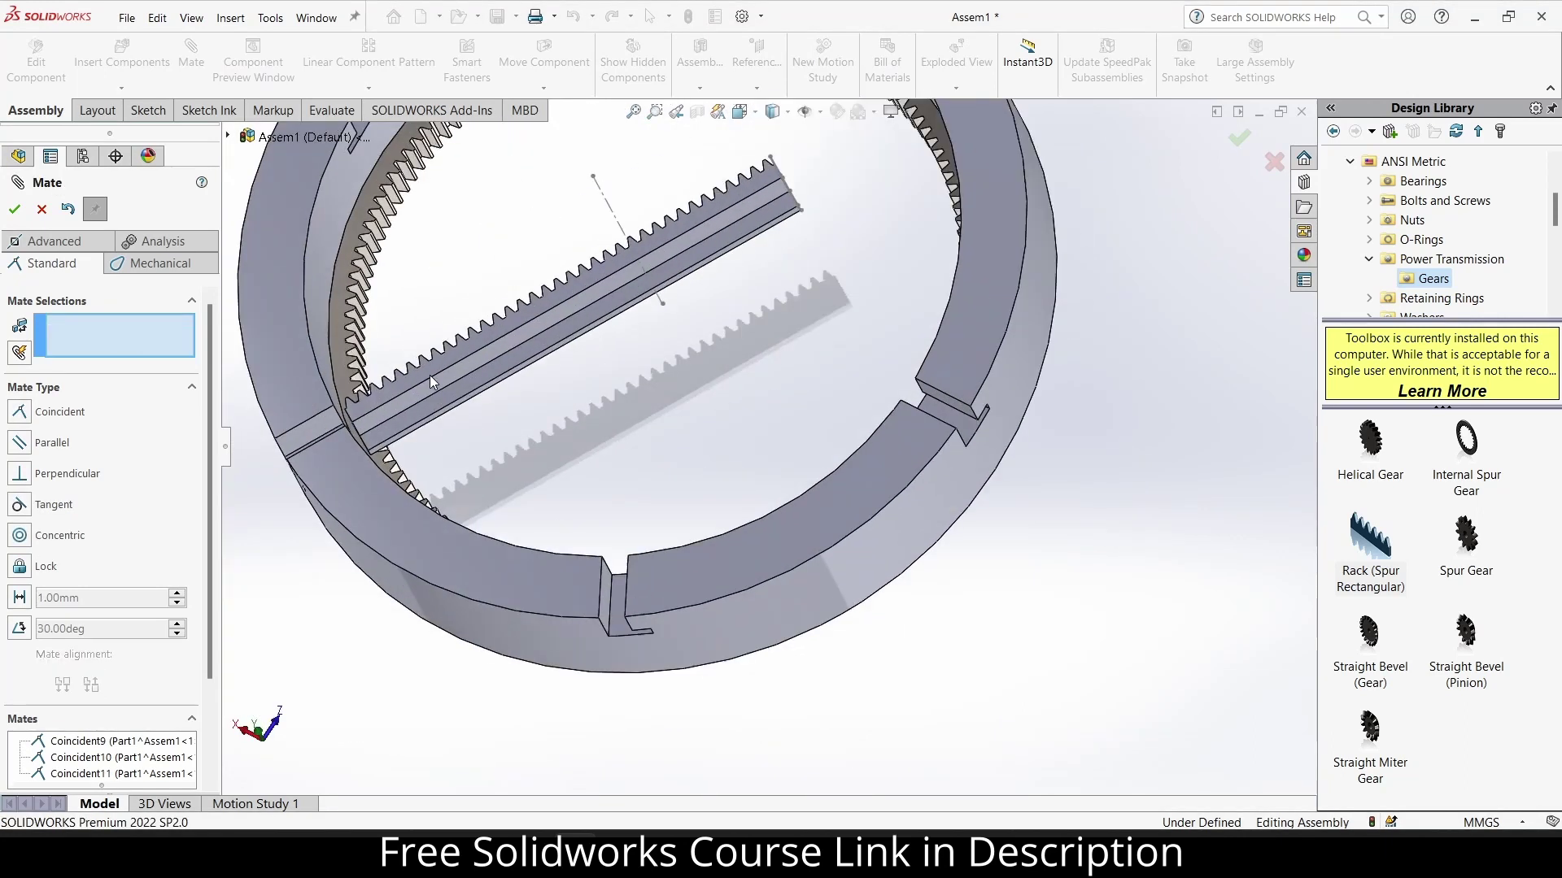
{"action": "left_click_drag", "start_coordinate": [431, 379], "coordinate": [134, 546]}
{"action": "scroll", "coordinate": [681, 510], "scroll_direction": "up", "scroll_amount": 2}
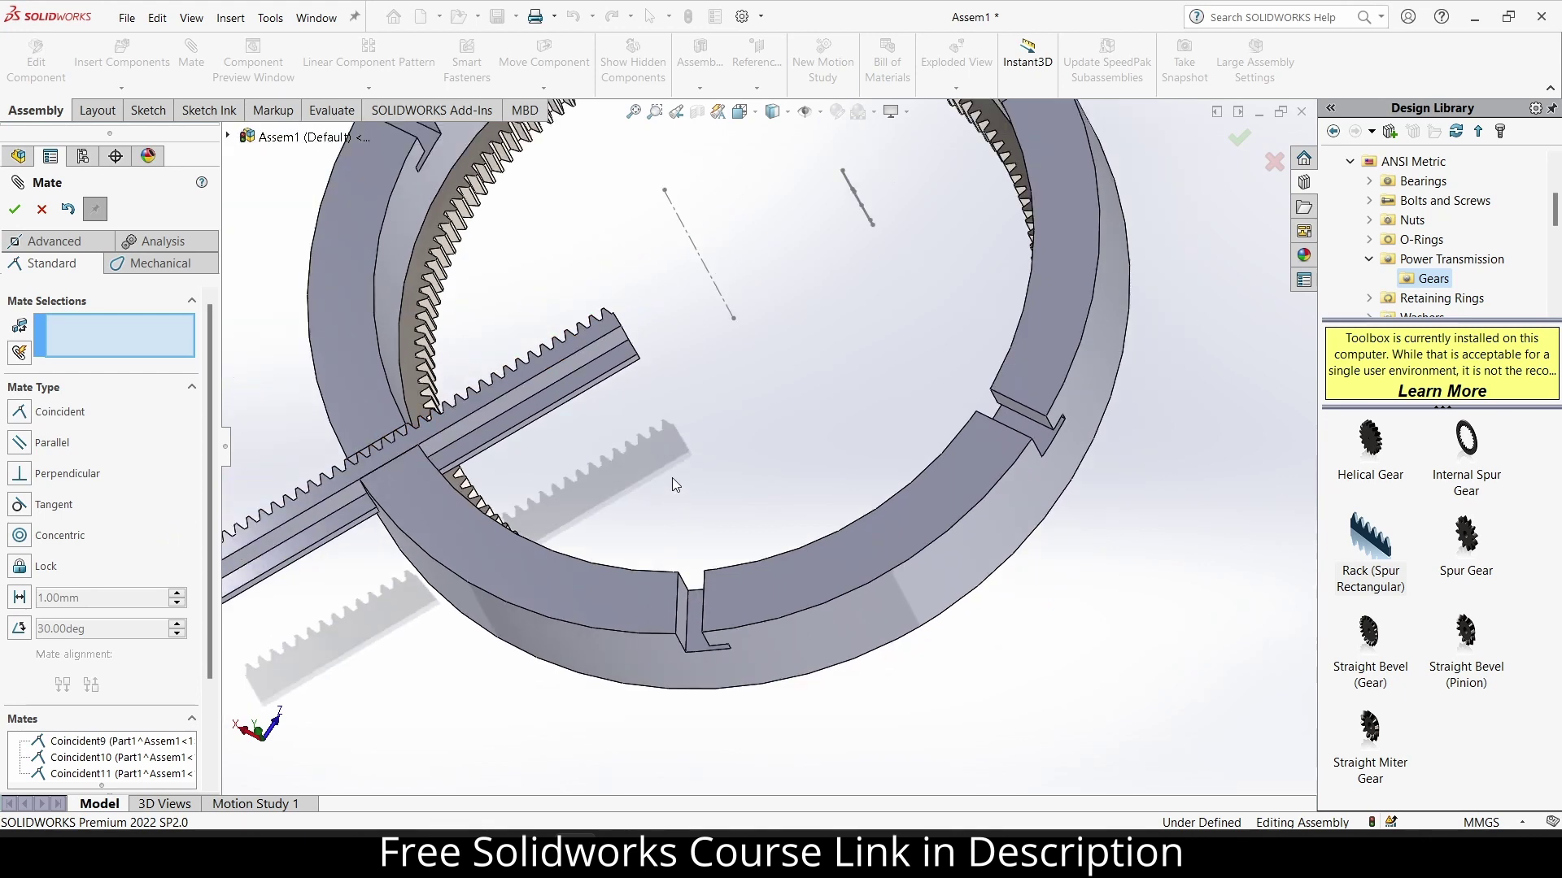
{"action": "scroll", "coordinate": [672, 472], "scroll_direction": "up", "scroll_amount": 3}
{"action": "scroll", "coordinate": [642, 436], "scroll_direction": "down", "scroll_amount": 5}
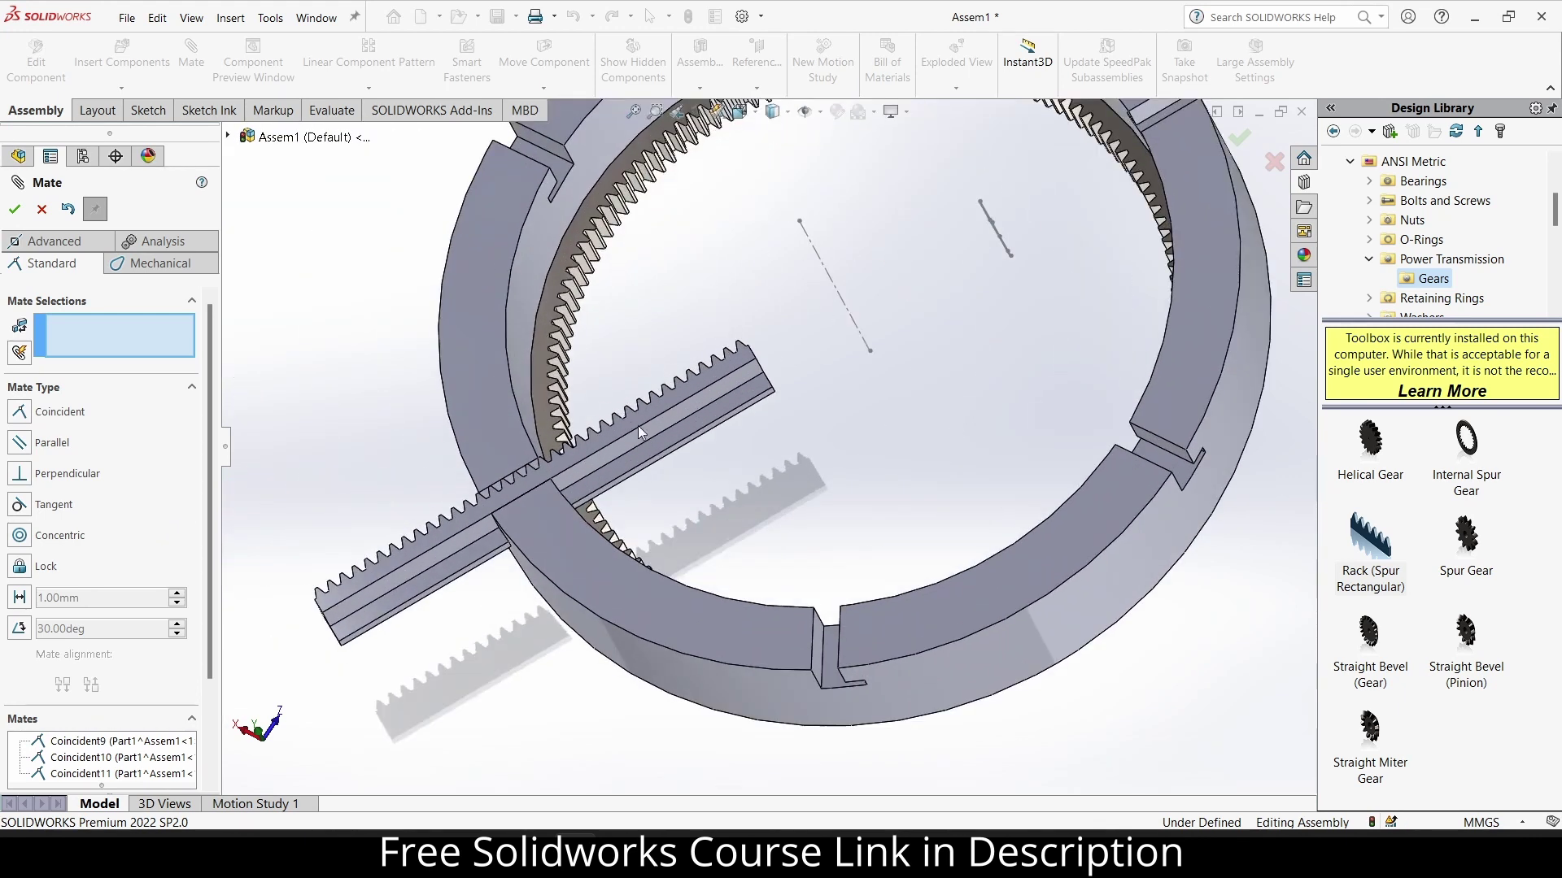
{"action": "left_click_drag", "start_coordinate": [653, 425], "coordinate": [629, 465]}
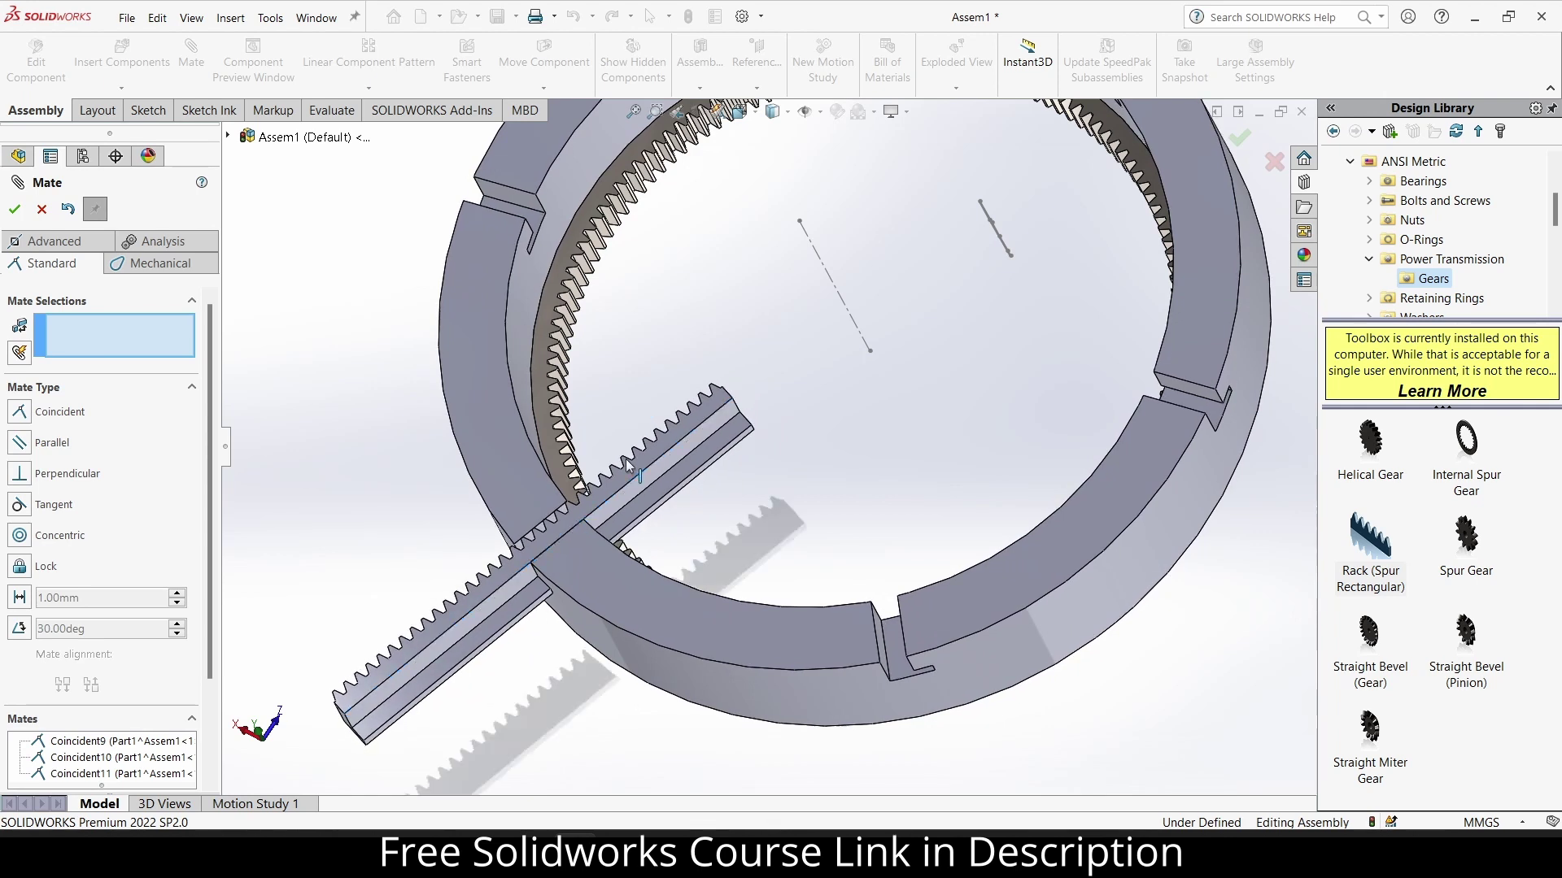
{"action": "key", "text": "ctrl+7"}
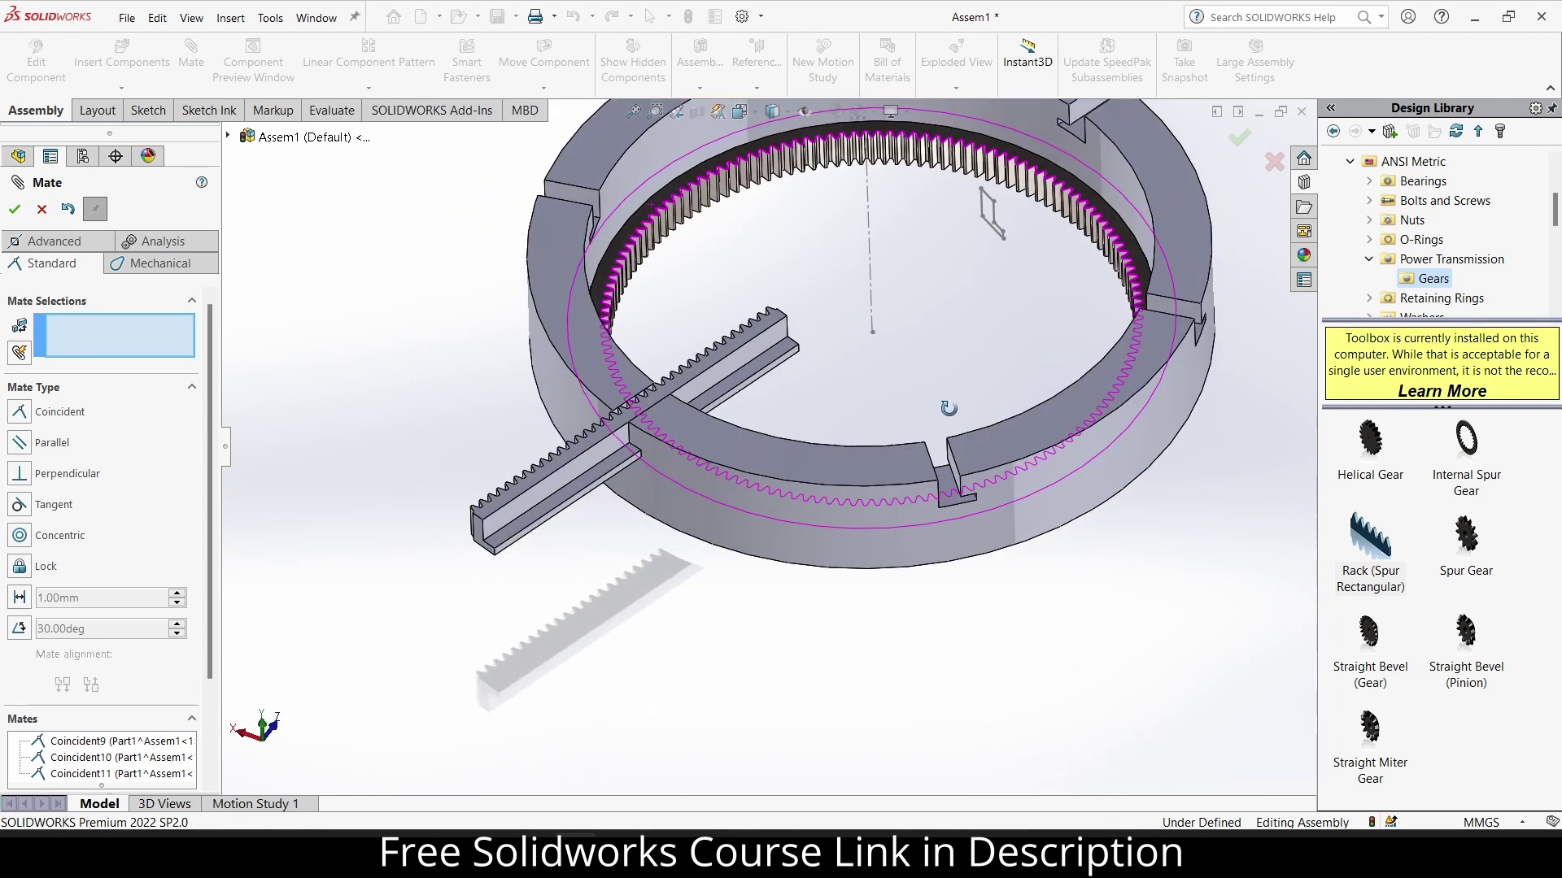
Fix the ring housing (Part1) in place.
{"action": "key", "text": "Escape"}
{"action": "scroll", "coordinate": [514, 336], "scroll_direction": "down", "scroll_amount": 2}
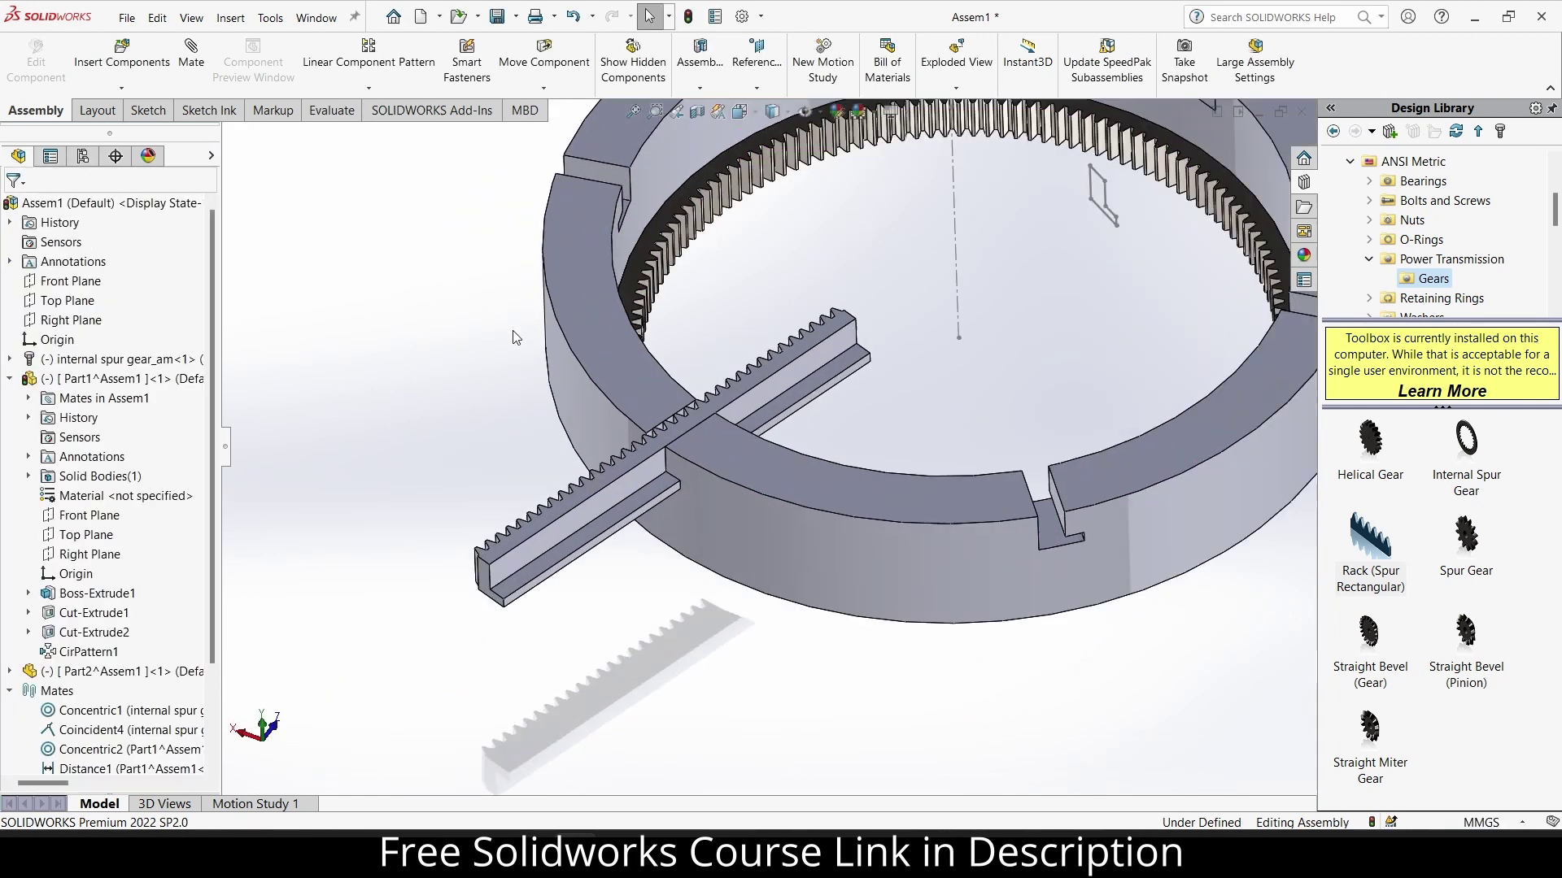
{"action": "right_click", "coordinate": [612, 325]}
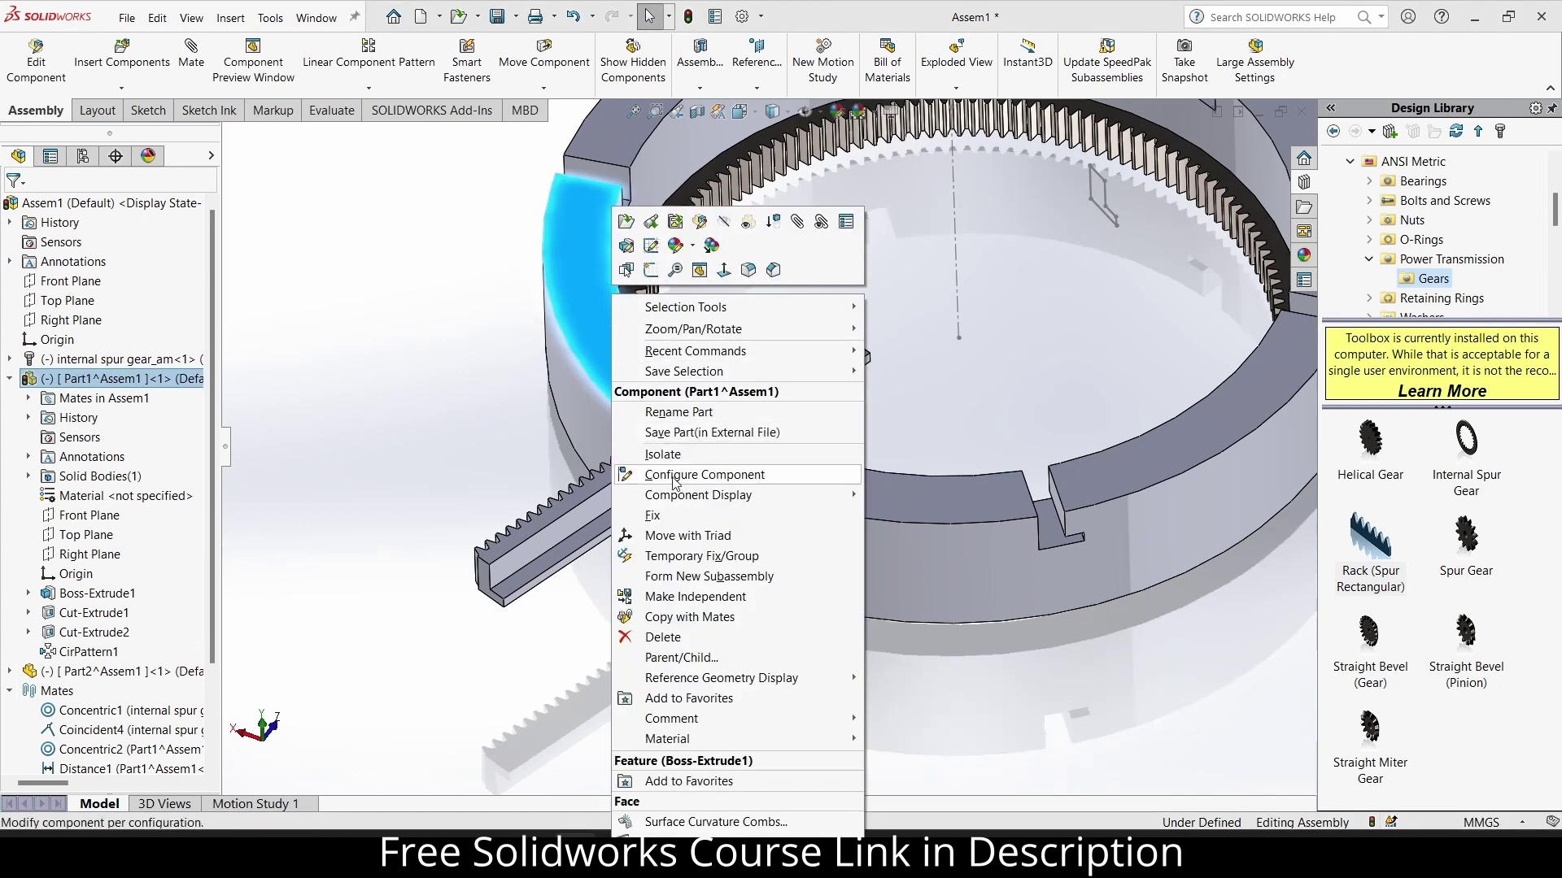
{"action": "left_click", "coordinate": [680, 523]}
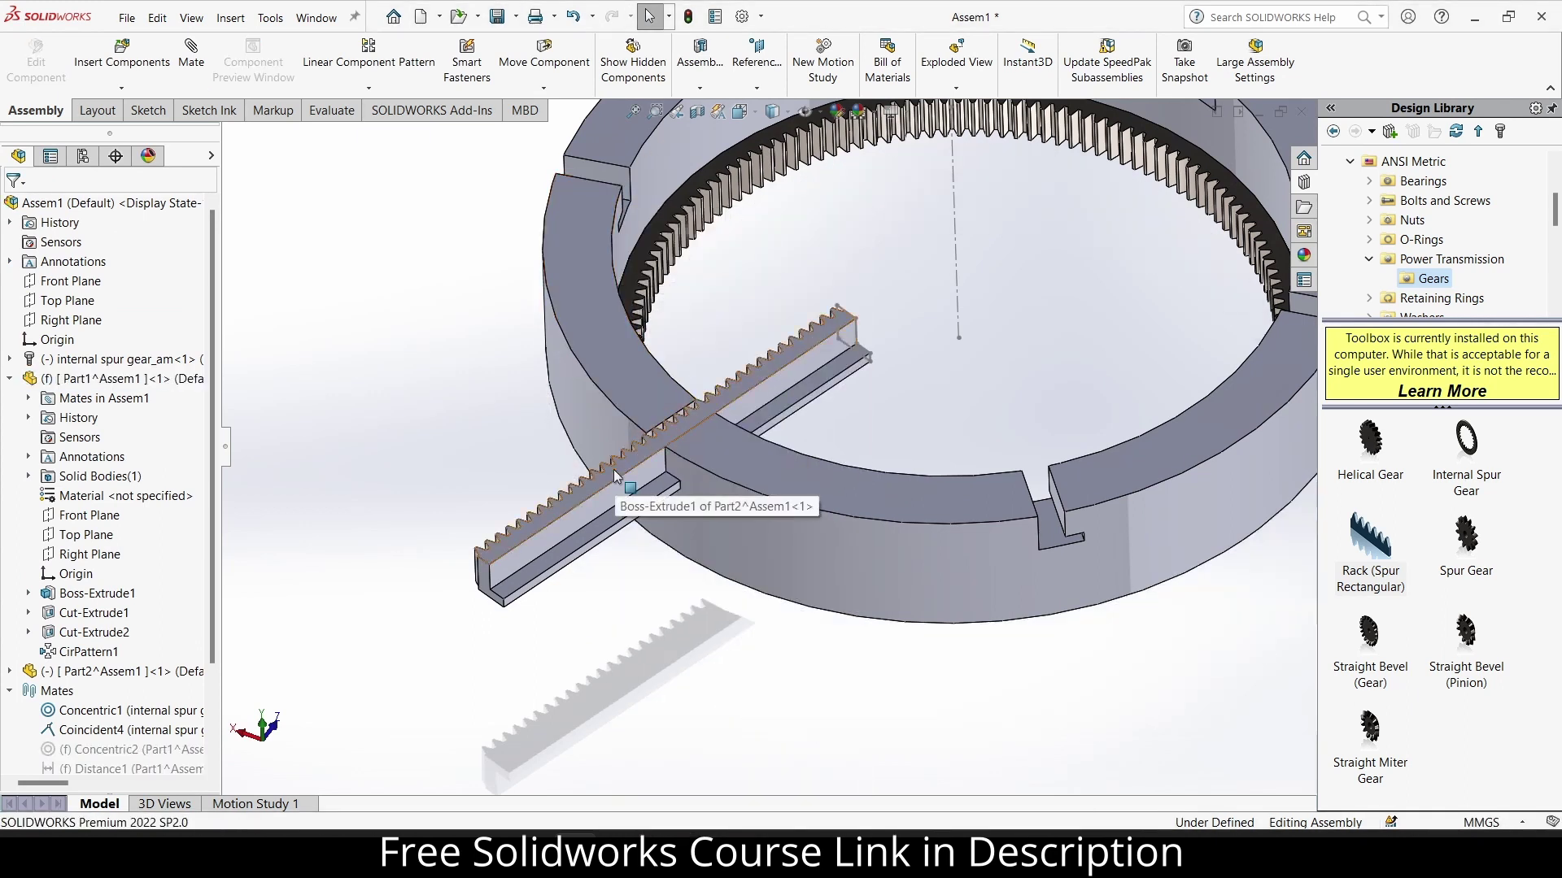
Slide the rack along its slot and select the Toolbox Spur Gear.
{"action": "left_click_drag", "start_coordinate": [618, 478], "coordinate": [715, 374]}
{"action": "middle_click_drag", "start_coordinate": [715, 374], "coordinate": [500, 600]}
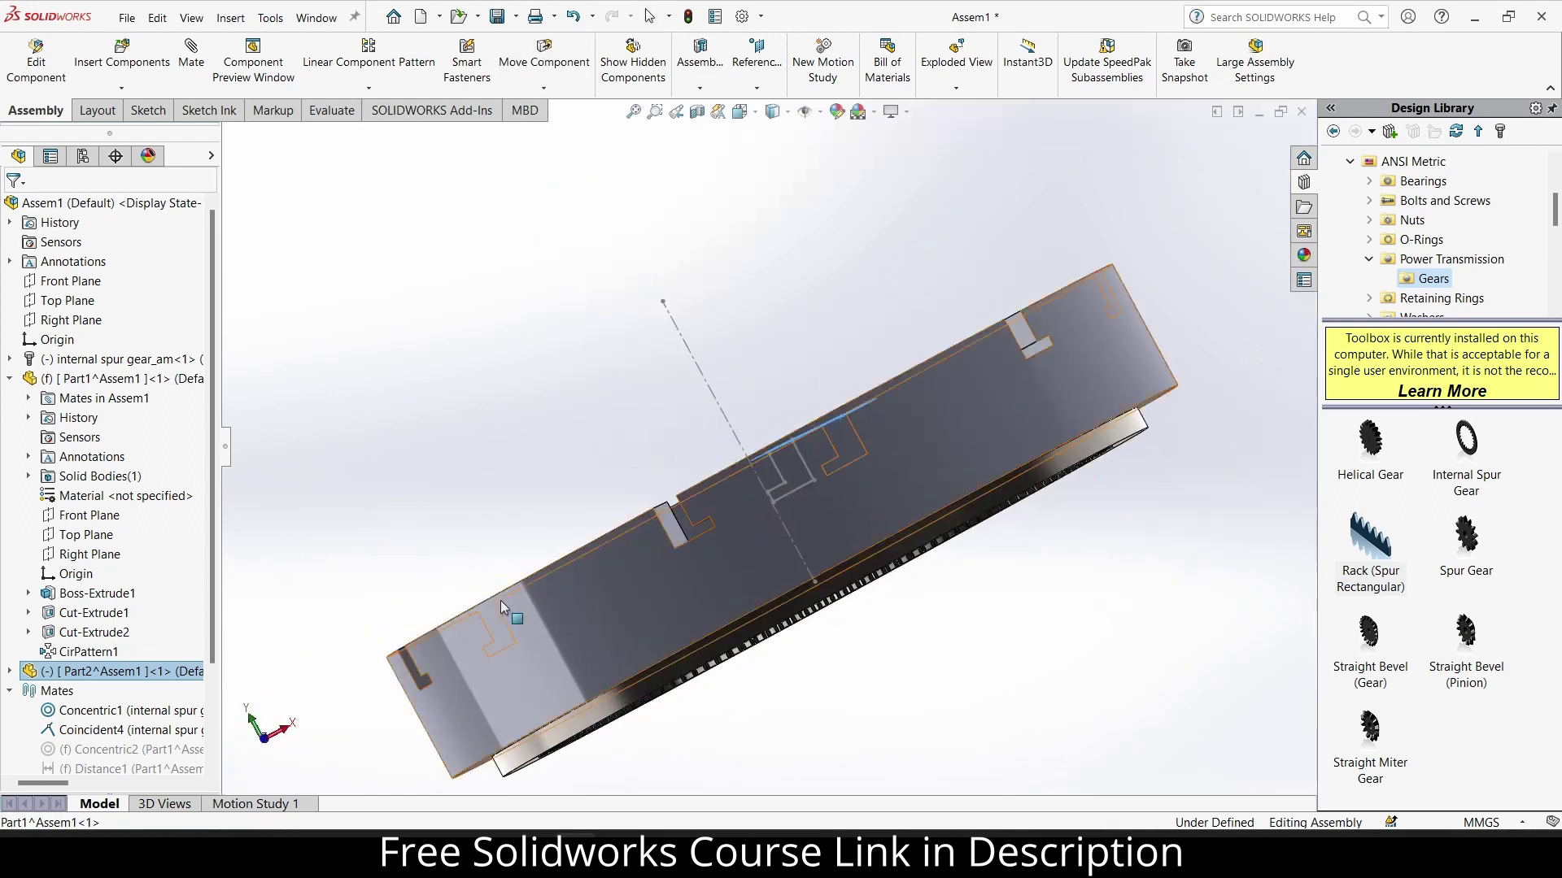
{"action": "middle_click_drag", "start_coordinate": [763, 552], "coordinate": [773, 428]}
{"action": "left_click", "coordinate": [1057, 531]}
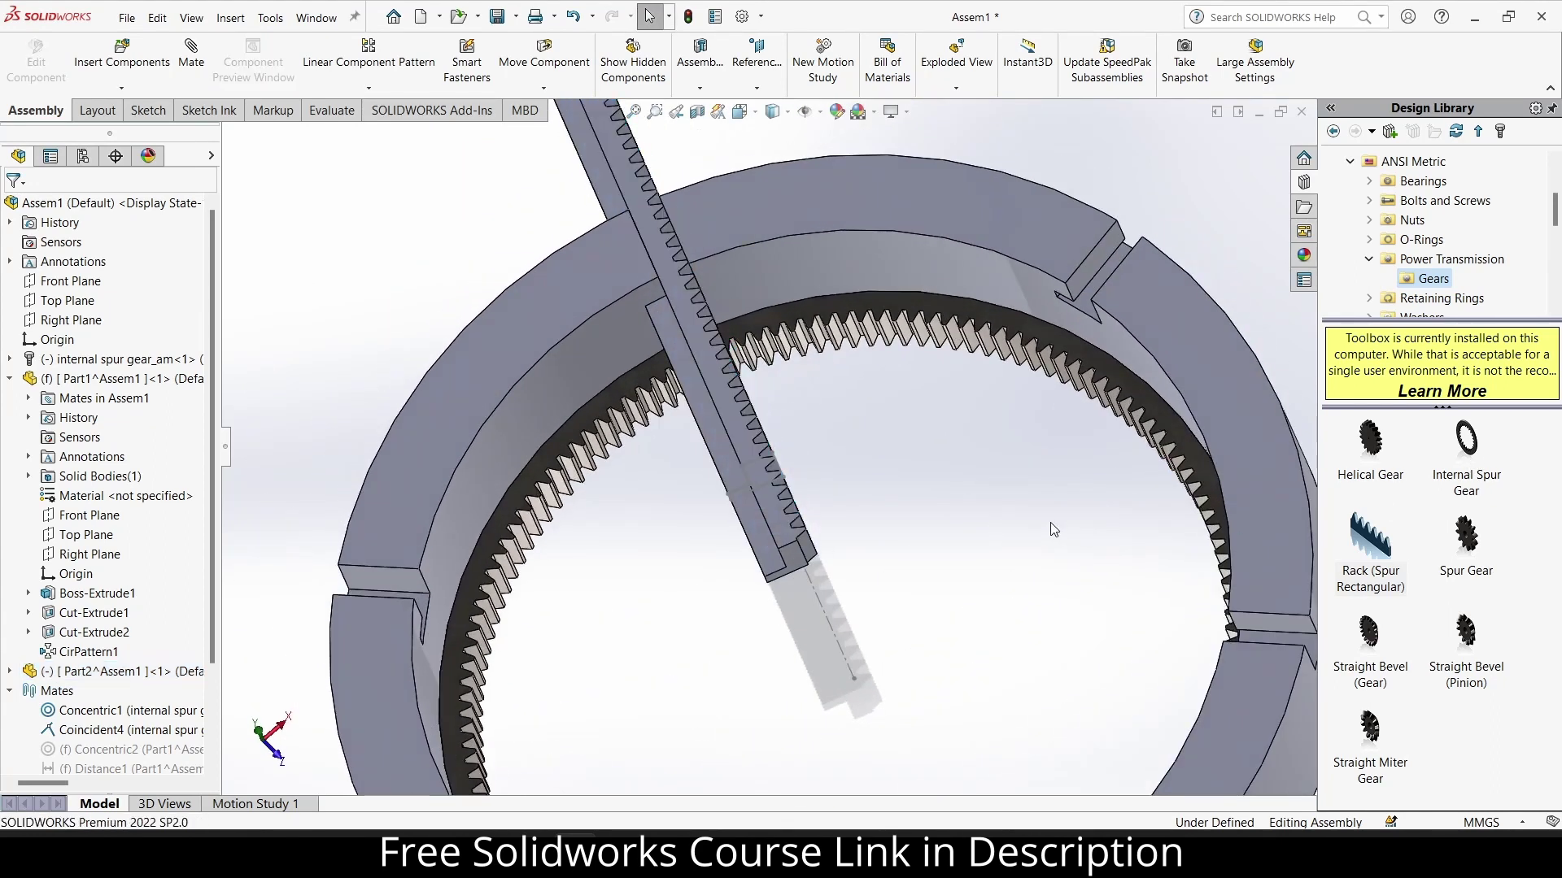
Drop a spur gear into the assembly and set its module to 1.
{"action": "left_click_drag", "start_coordinate": [1466, 535], "coordinate": [1176, 513]}
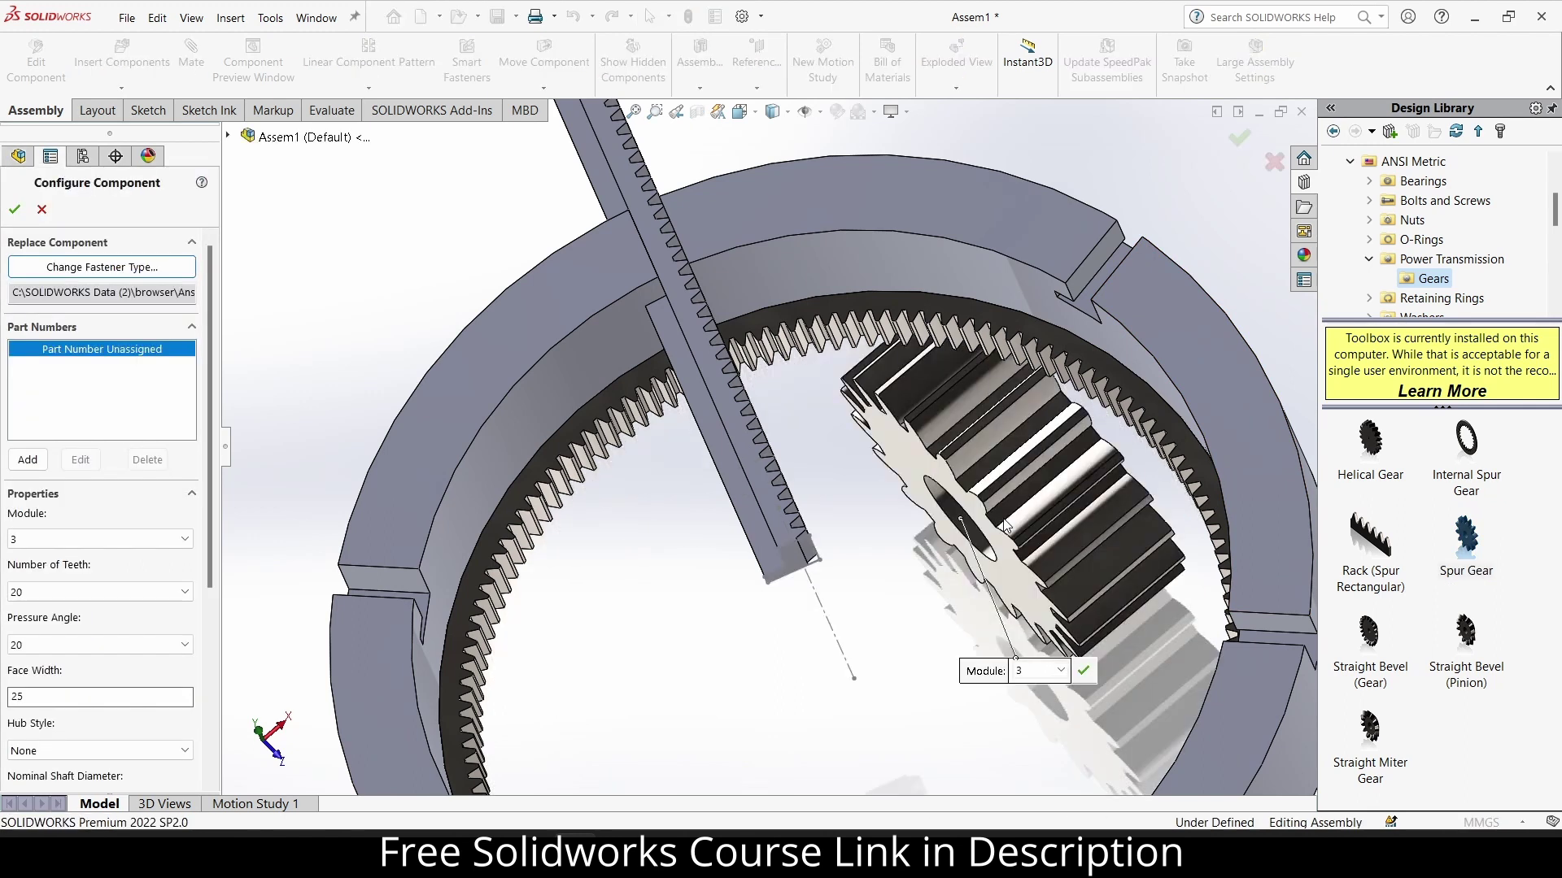
{"action": "left_click", "coordinate": [999, 607]}
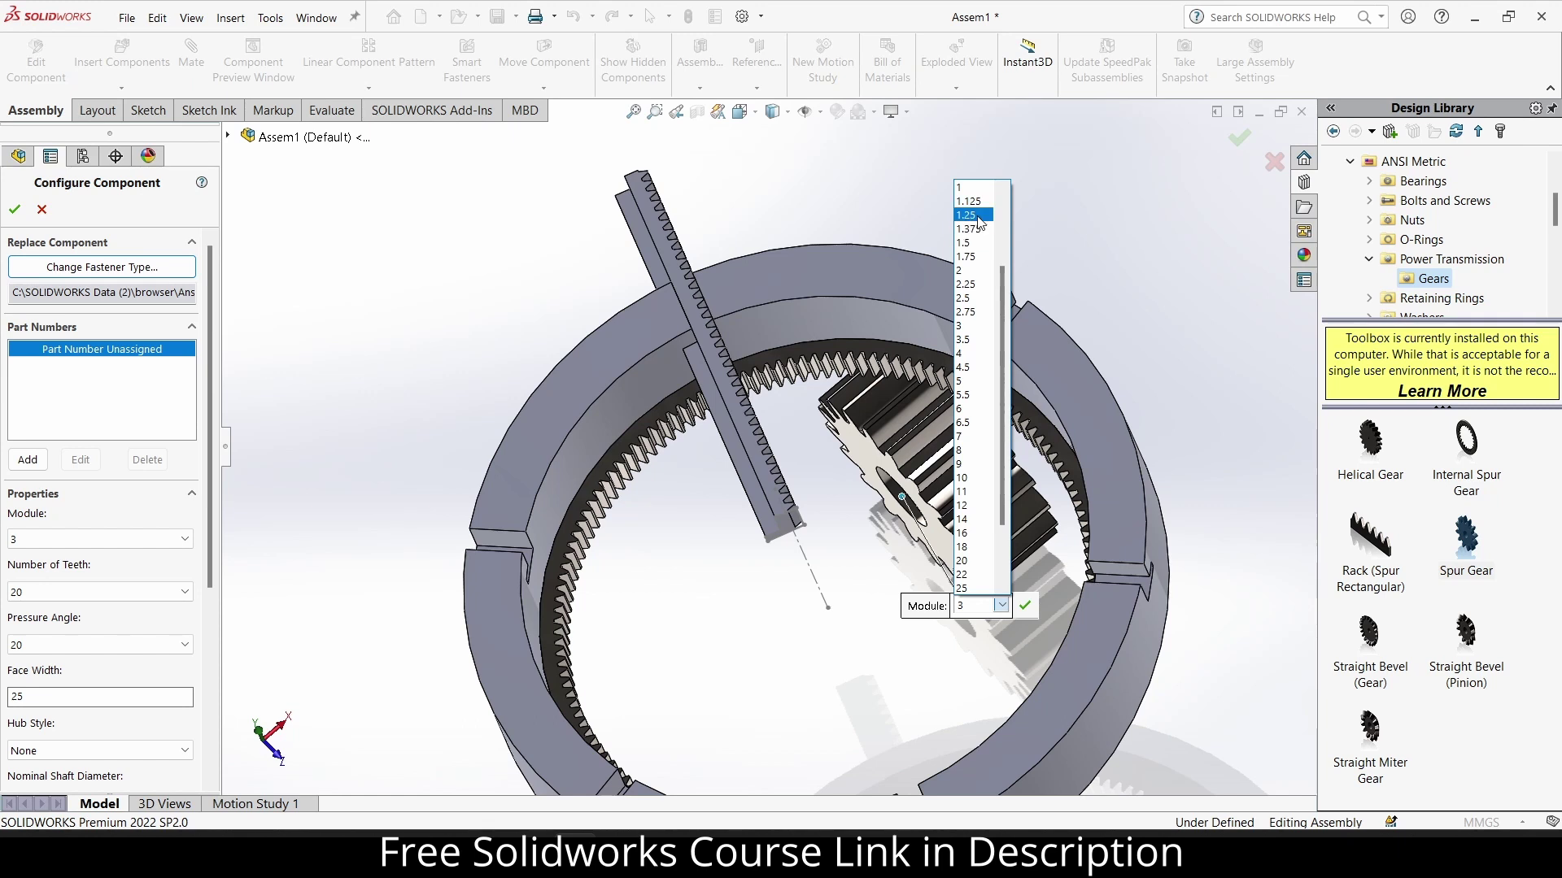
{"action": "left_click", "coordinate": [974, 189]}
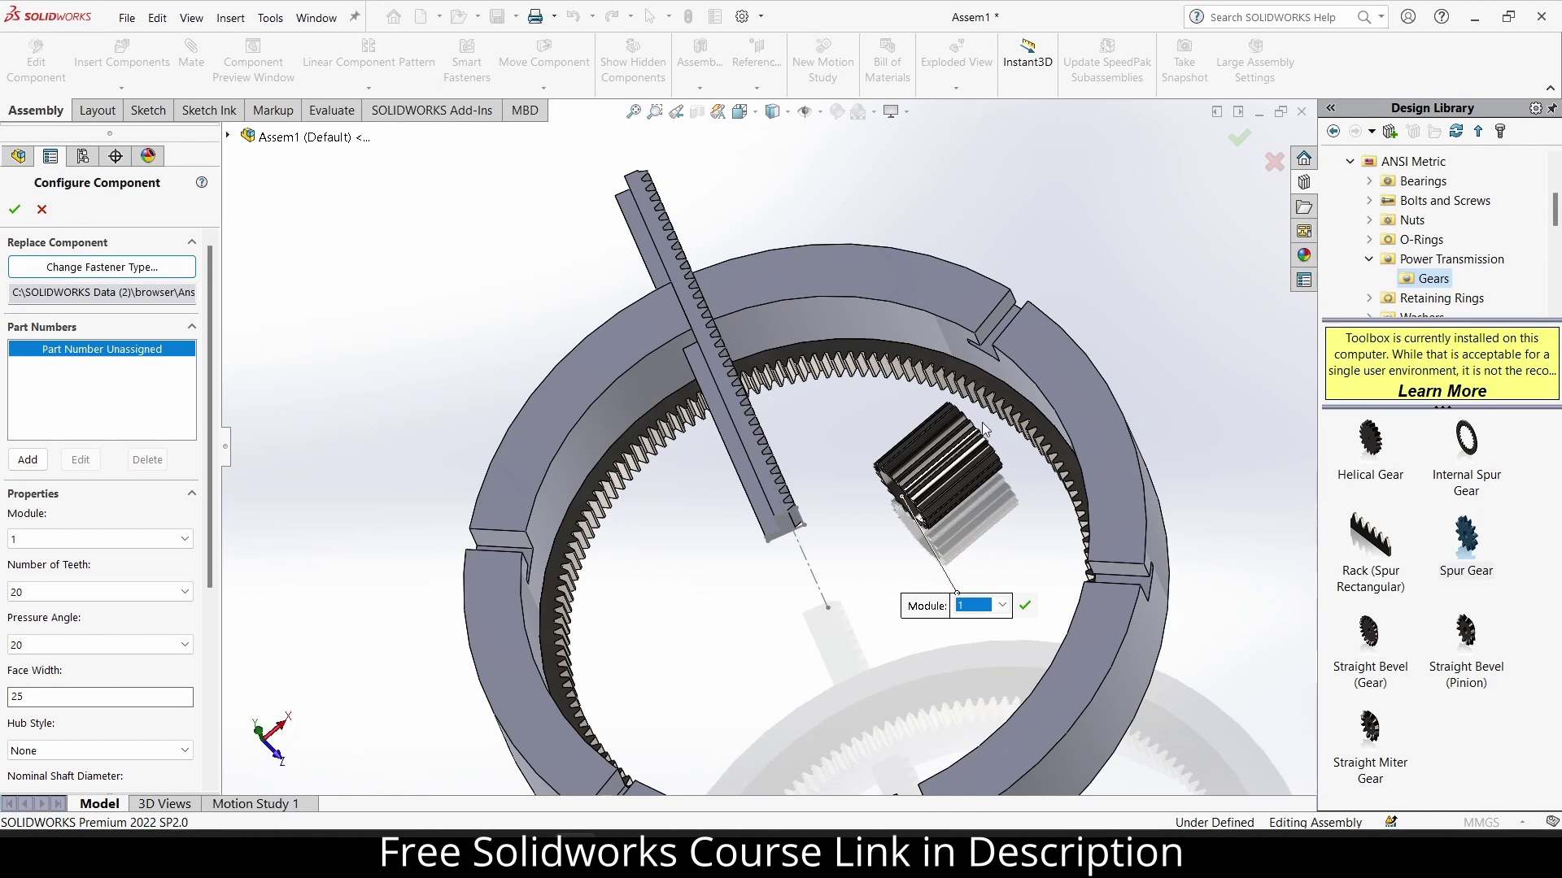
{"action": "middle_click_drag", "start_coordinate": [986, 429], "coordinate": [944, 420]}
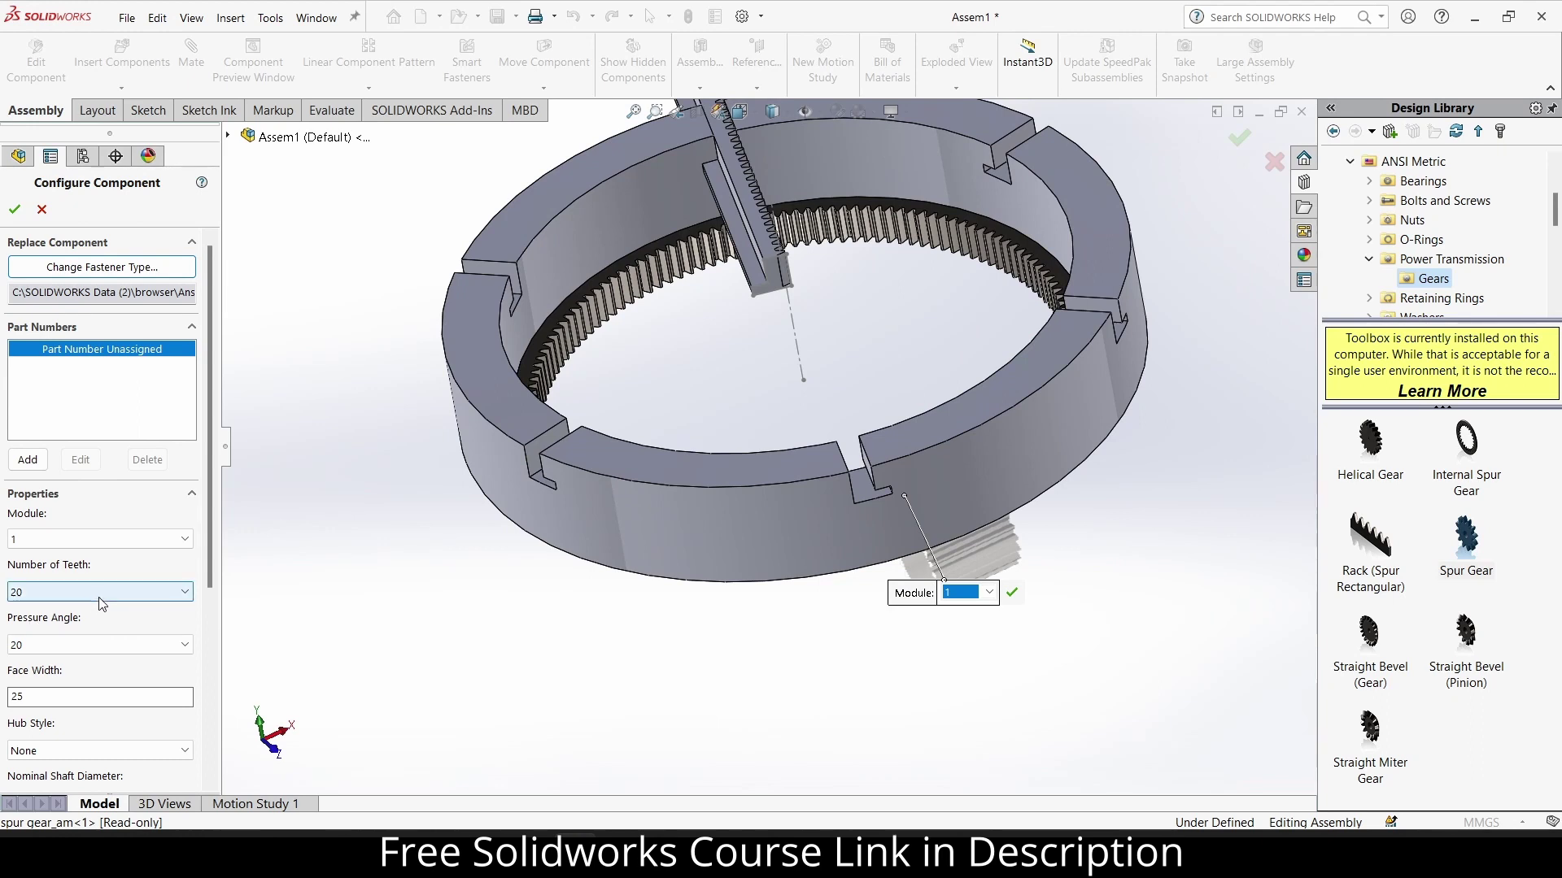
Set the gear's nominal shaft diameter to 5 and its number of teeth to 15.
{"action": "left_click_drag", "start_coordinate": [211, 539], "coordinate": [208, 646]}
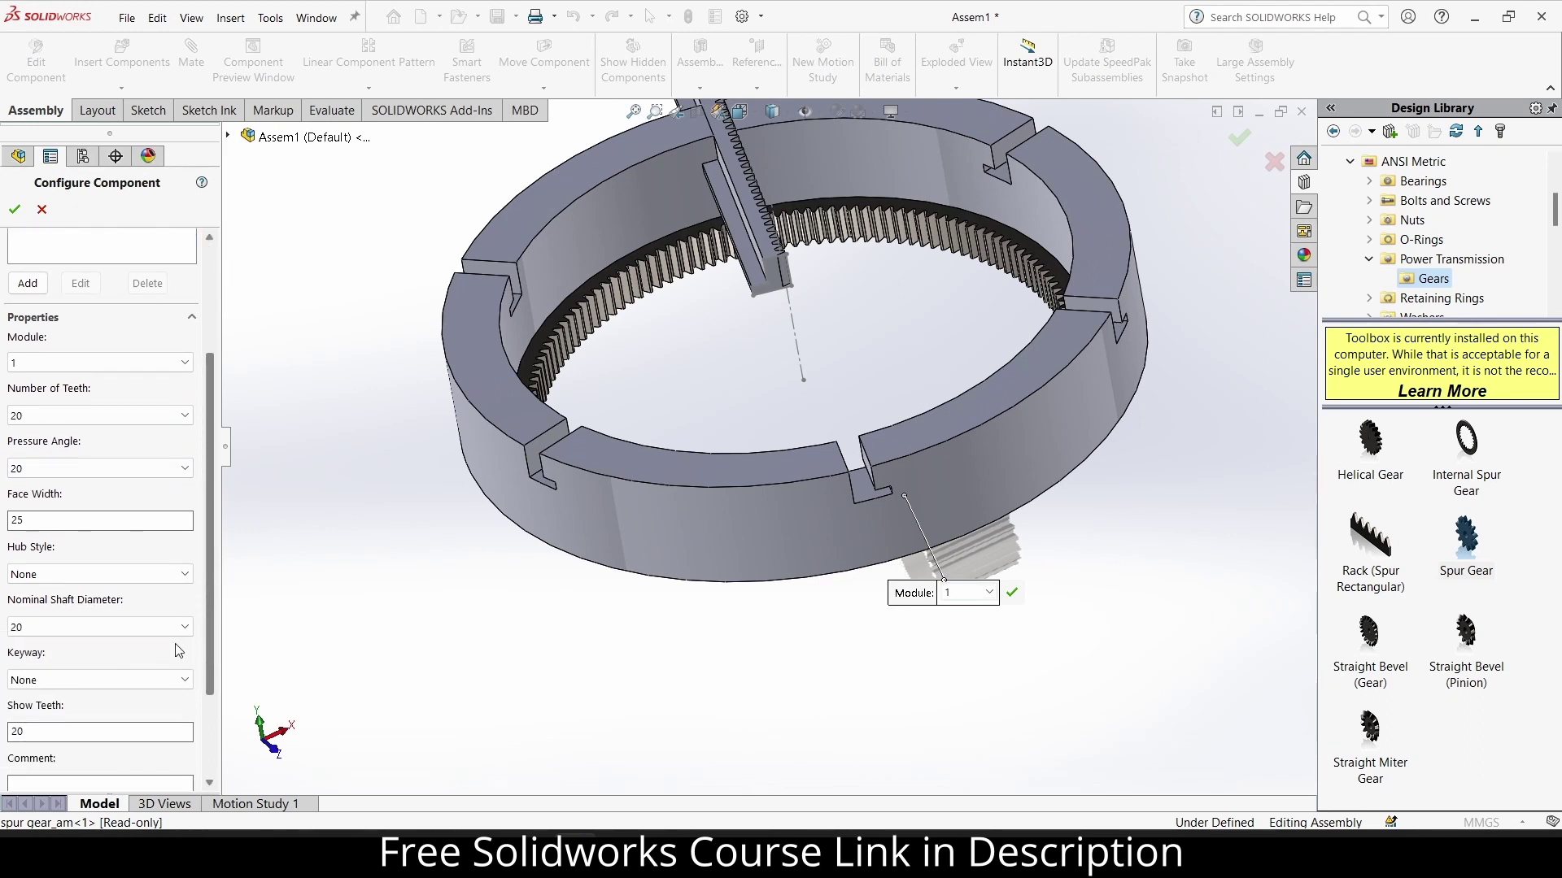
{"action": "left_click", "coordinate": [91, 629]}
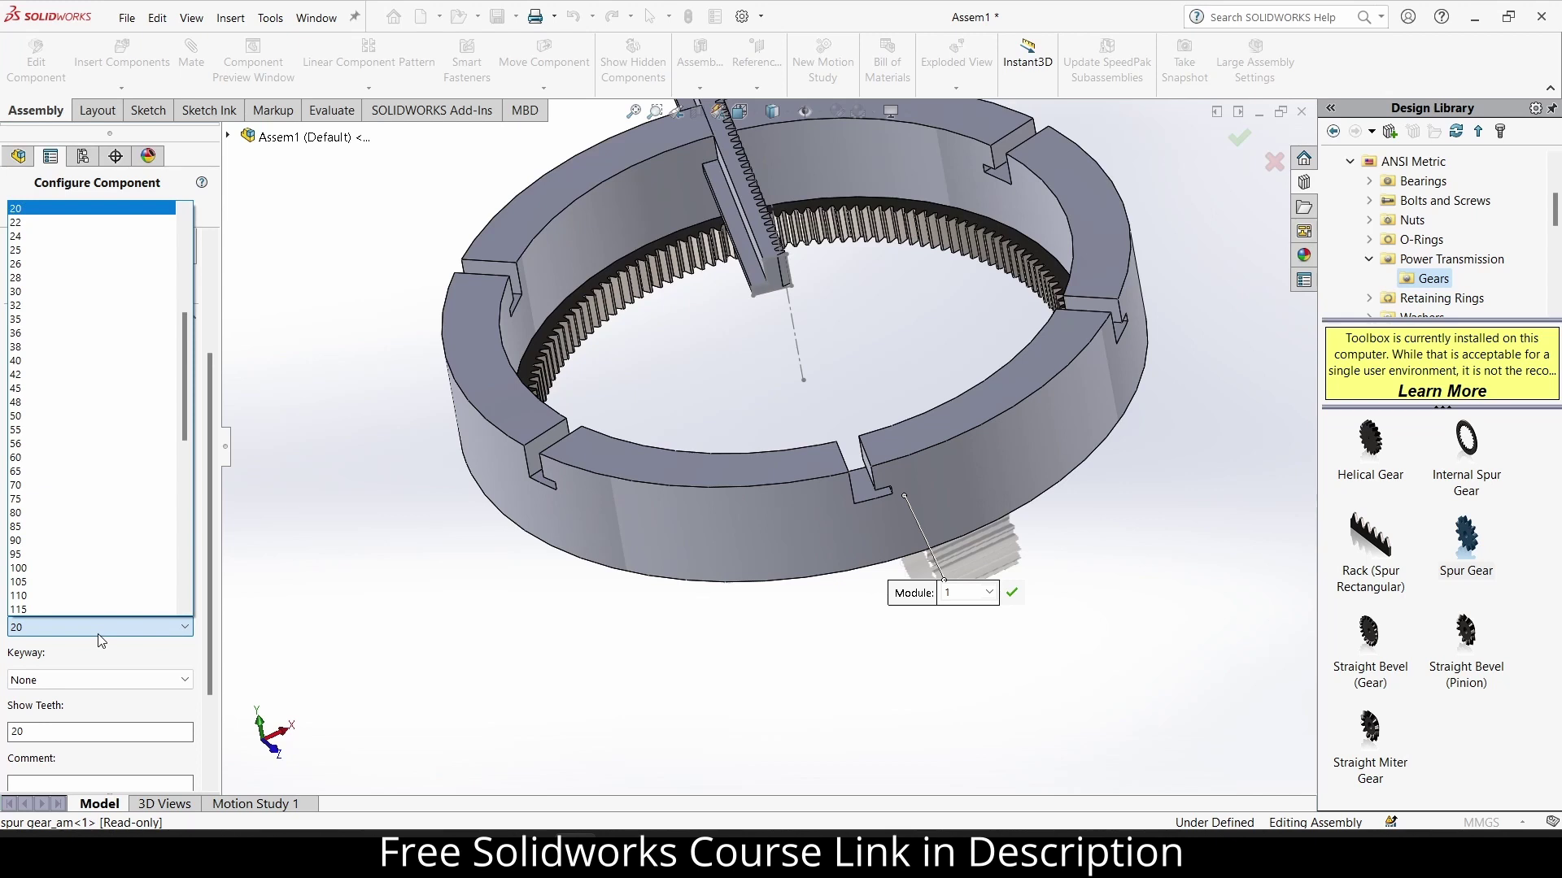
{"action": "left_click", "coordinate": [96, 633]}
{"action": "left_click", "coordinate": [96, 630]}
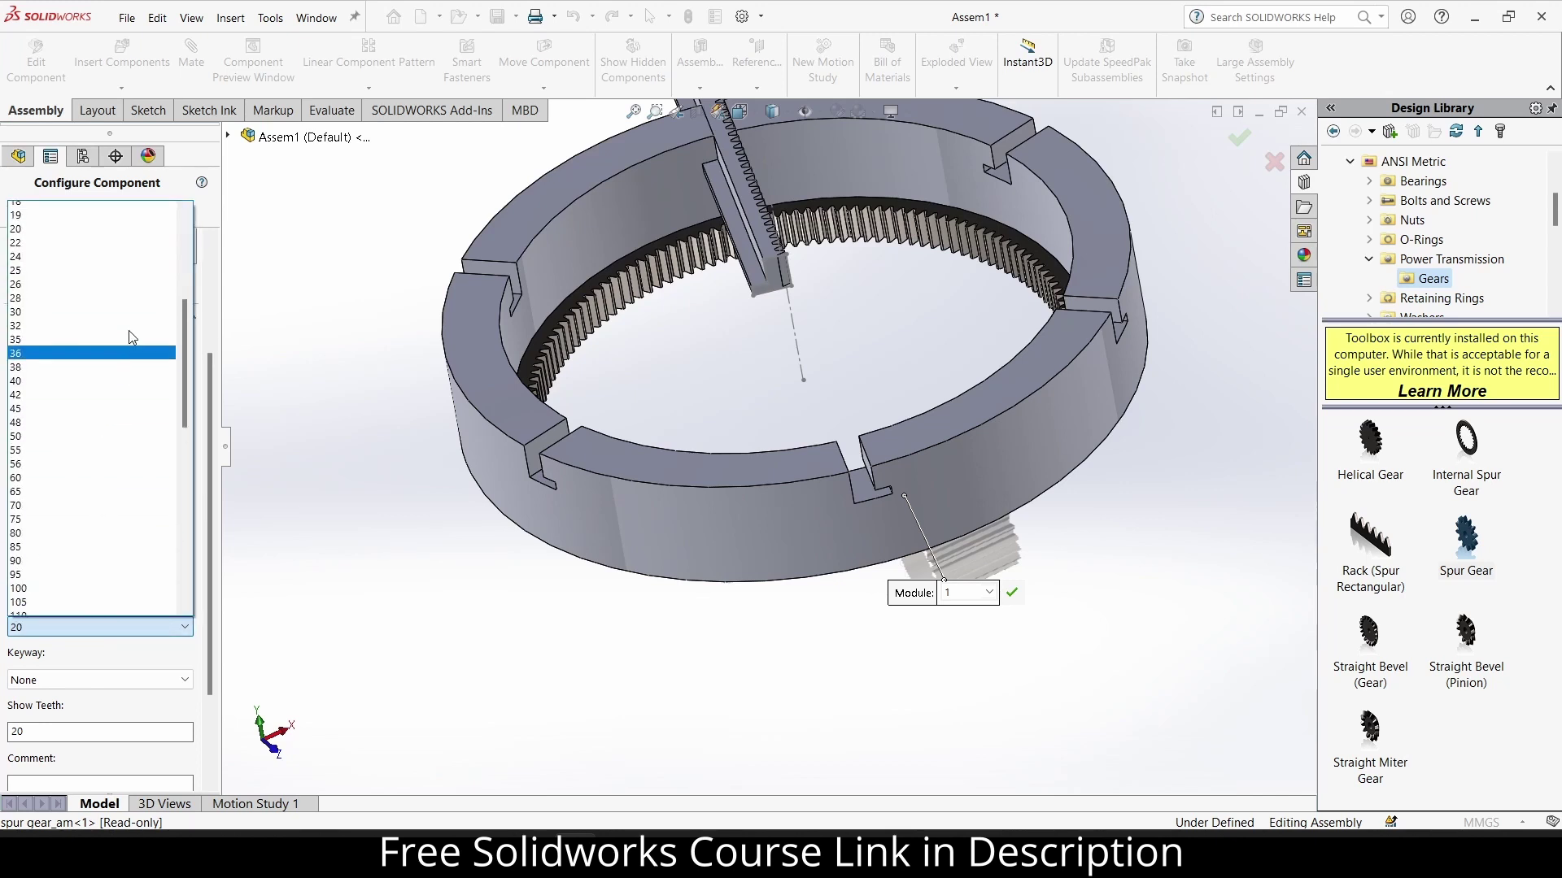
{"action": "scroll", "coordinate": [133, 338], "scroll_direction": "up", "scroll_amount": 4}
{"action": "scroll", "coordinate": [130, 326], "scroll_direction": "up", "scroll_amount": 3}
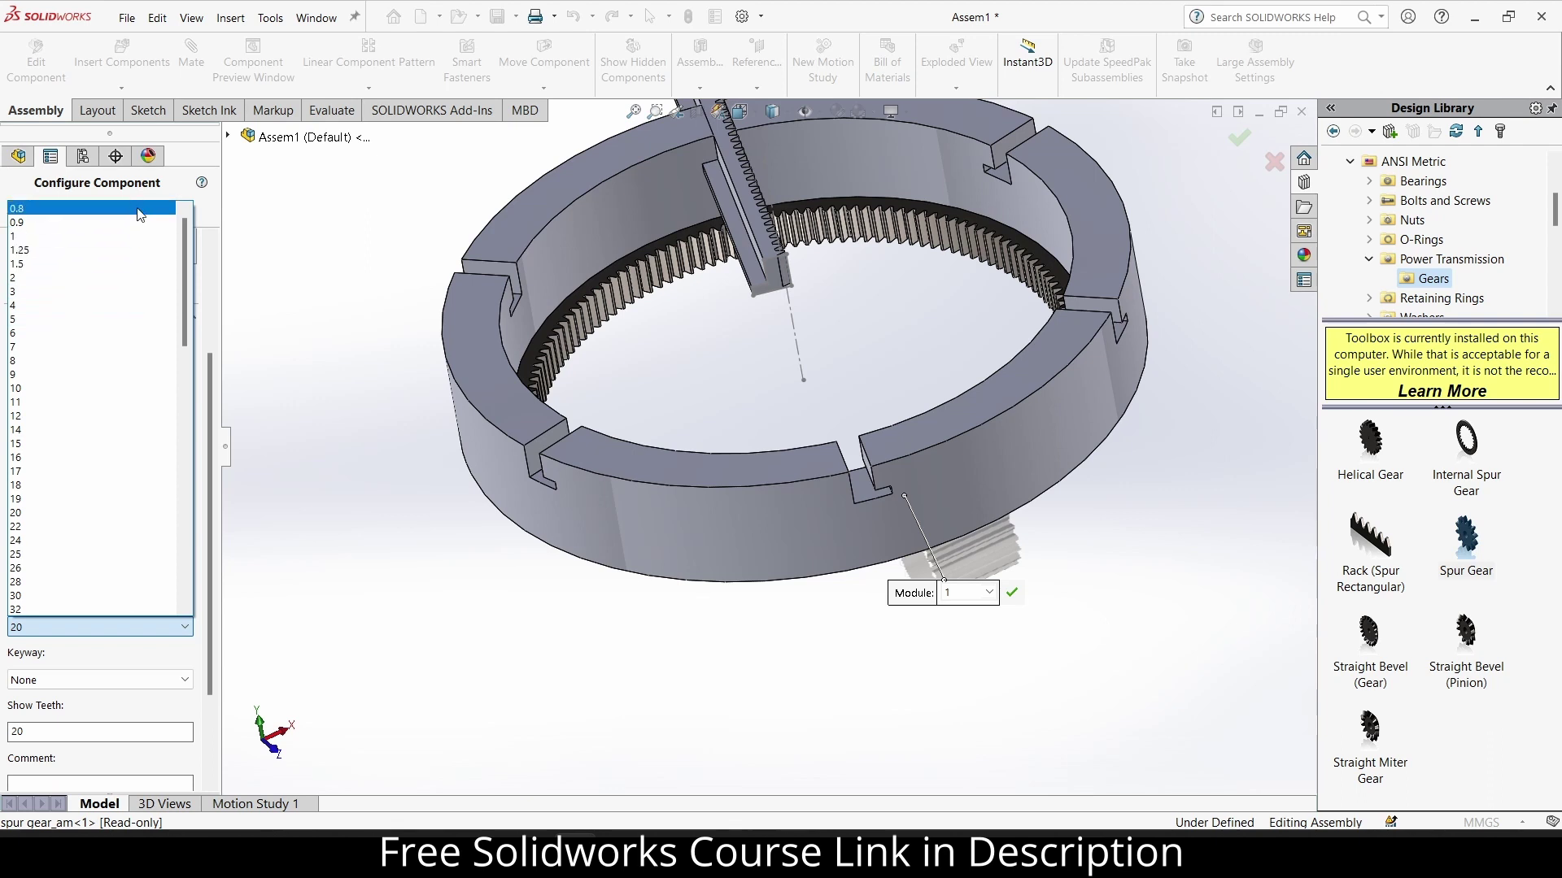
{"action": "left_click", "coordinate": [104, 319]}
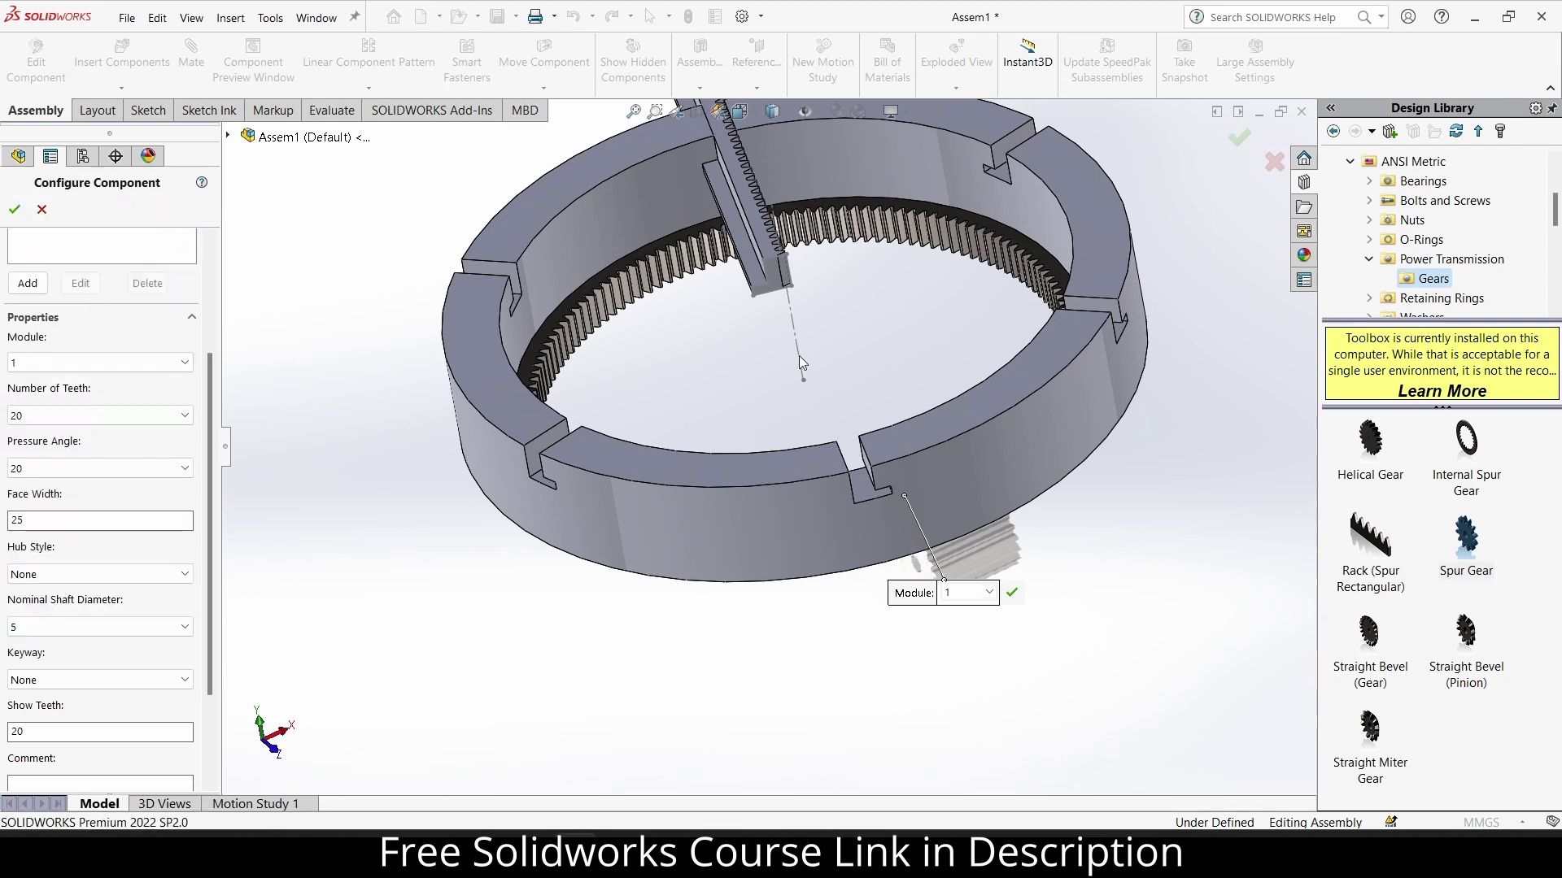
{"action": "scroll", "coordinate": [766, 284], "scroll_direction": "down", "scroll_amount": 5}
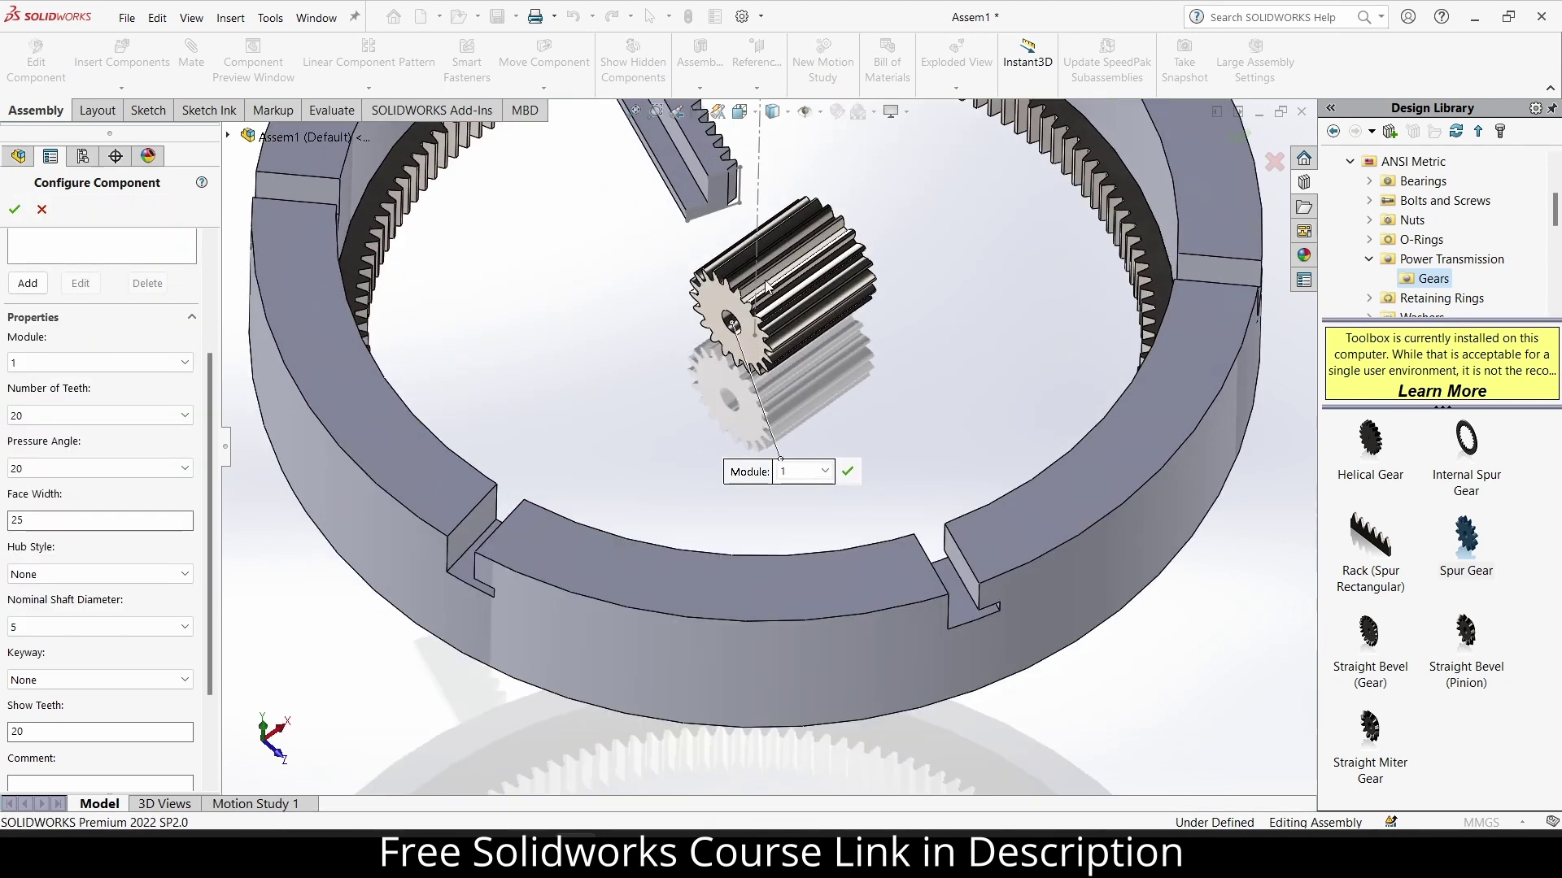
{"action": "left_click", "coordinate": [144, 414]}
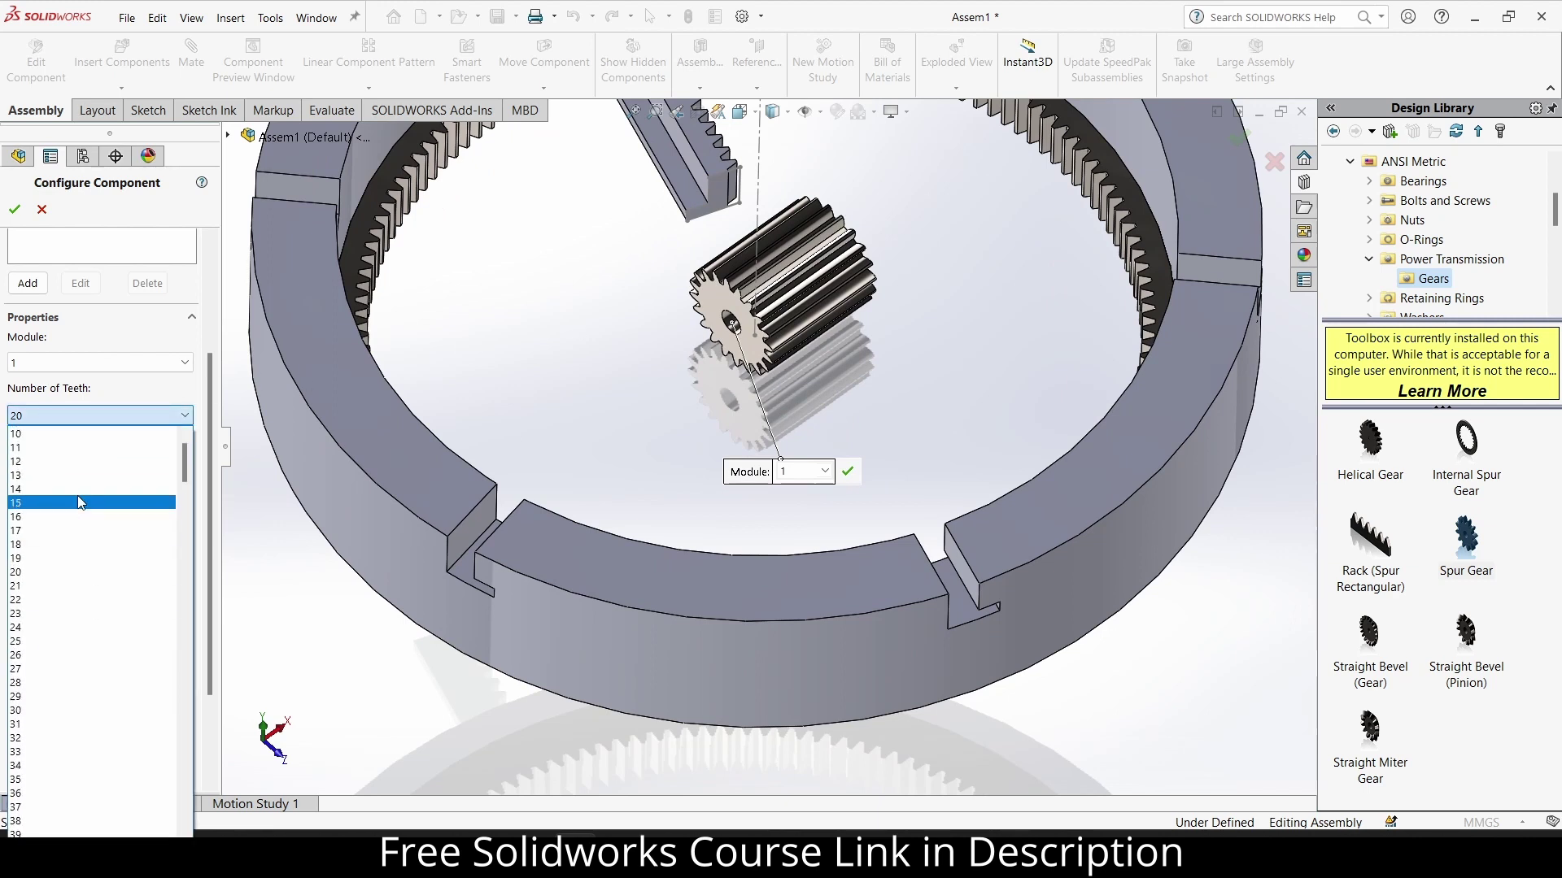
{"action": "left_click", "coordinate": [81, 502]}
{"action": "scroll", "coordinate": [704, 400], "scroll_direction": "up", "scroll_amount": 5}
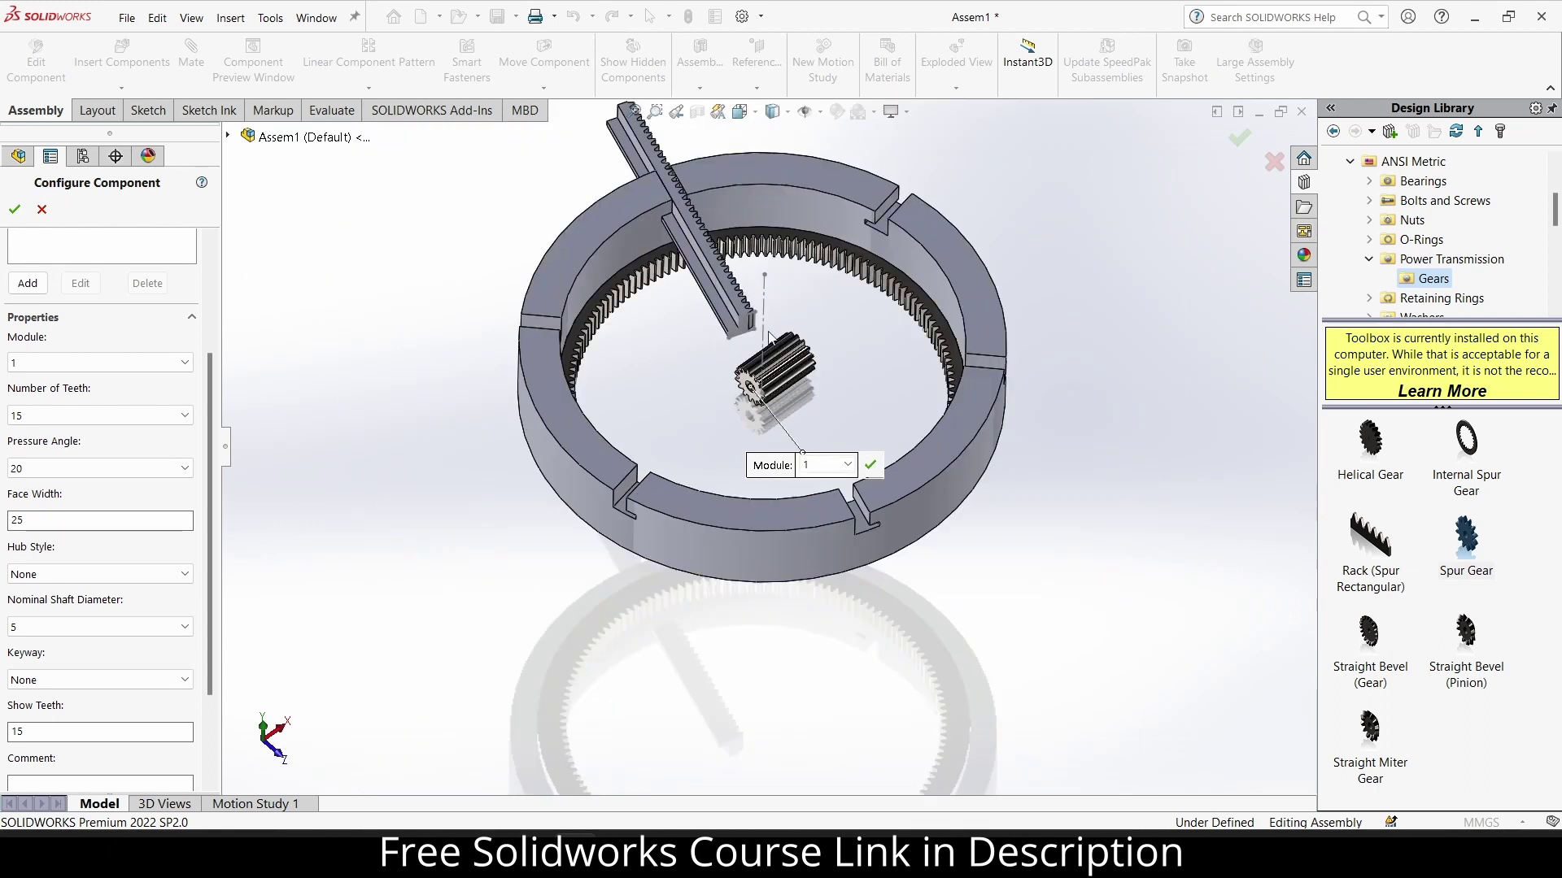
{"action": "middle_click_drag", "start_coordinate": [704, 401], "coordinate": [651, 334]}
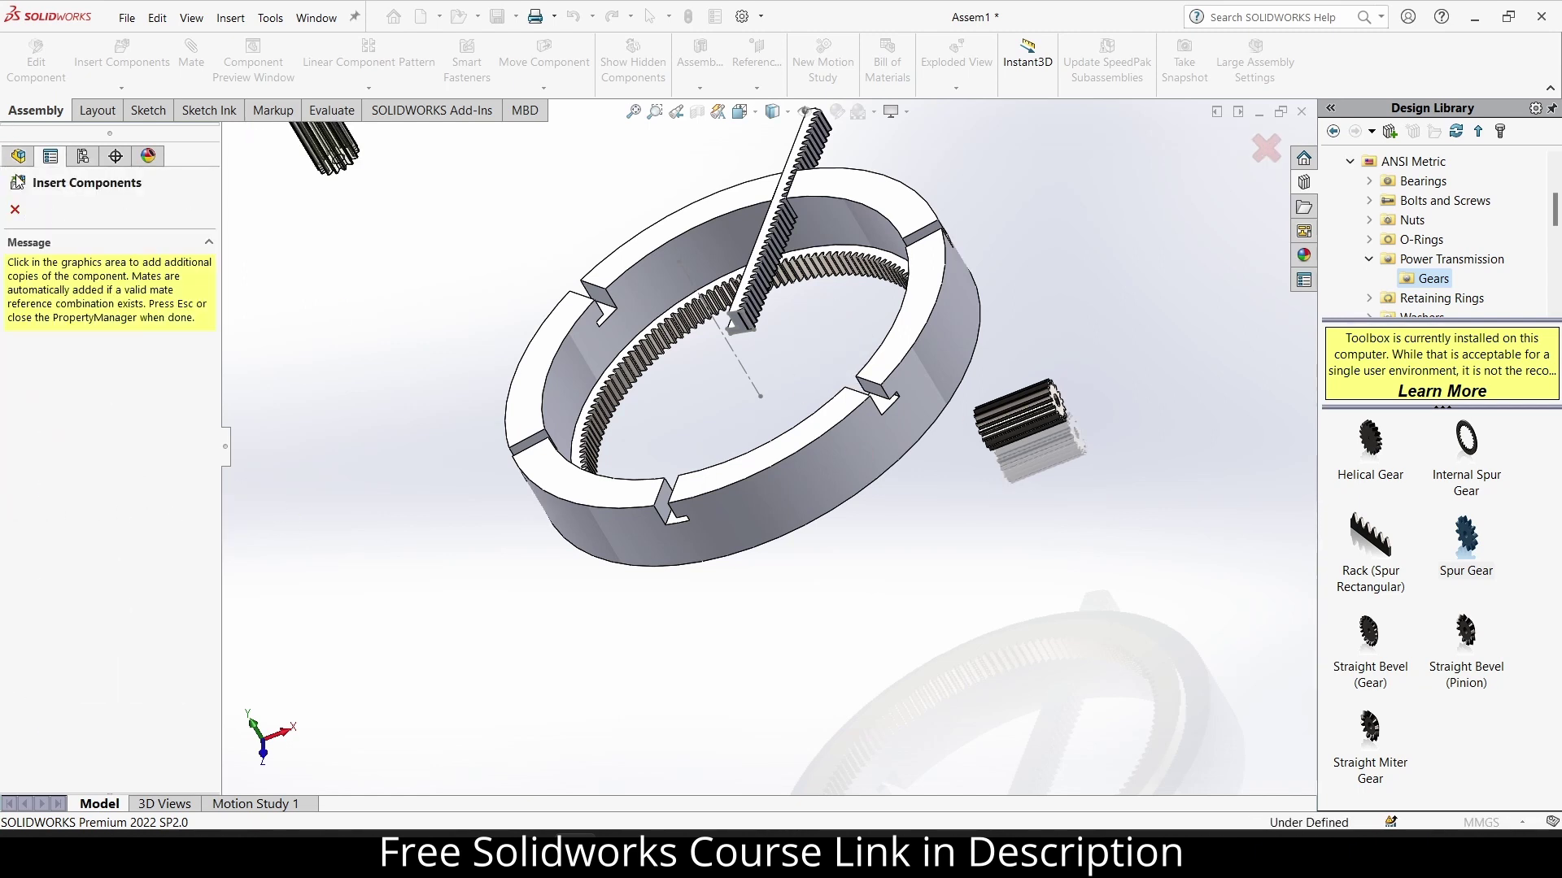
Close Insert Components and drag the 15-tooth spur gear to a new position.
{"action": "left_click", "coordinate": [15, 213]}
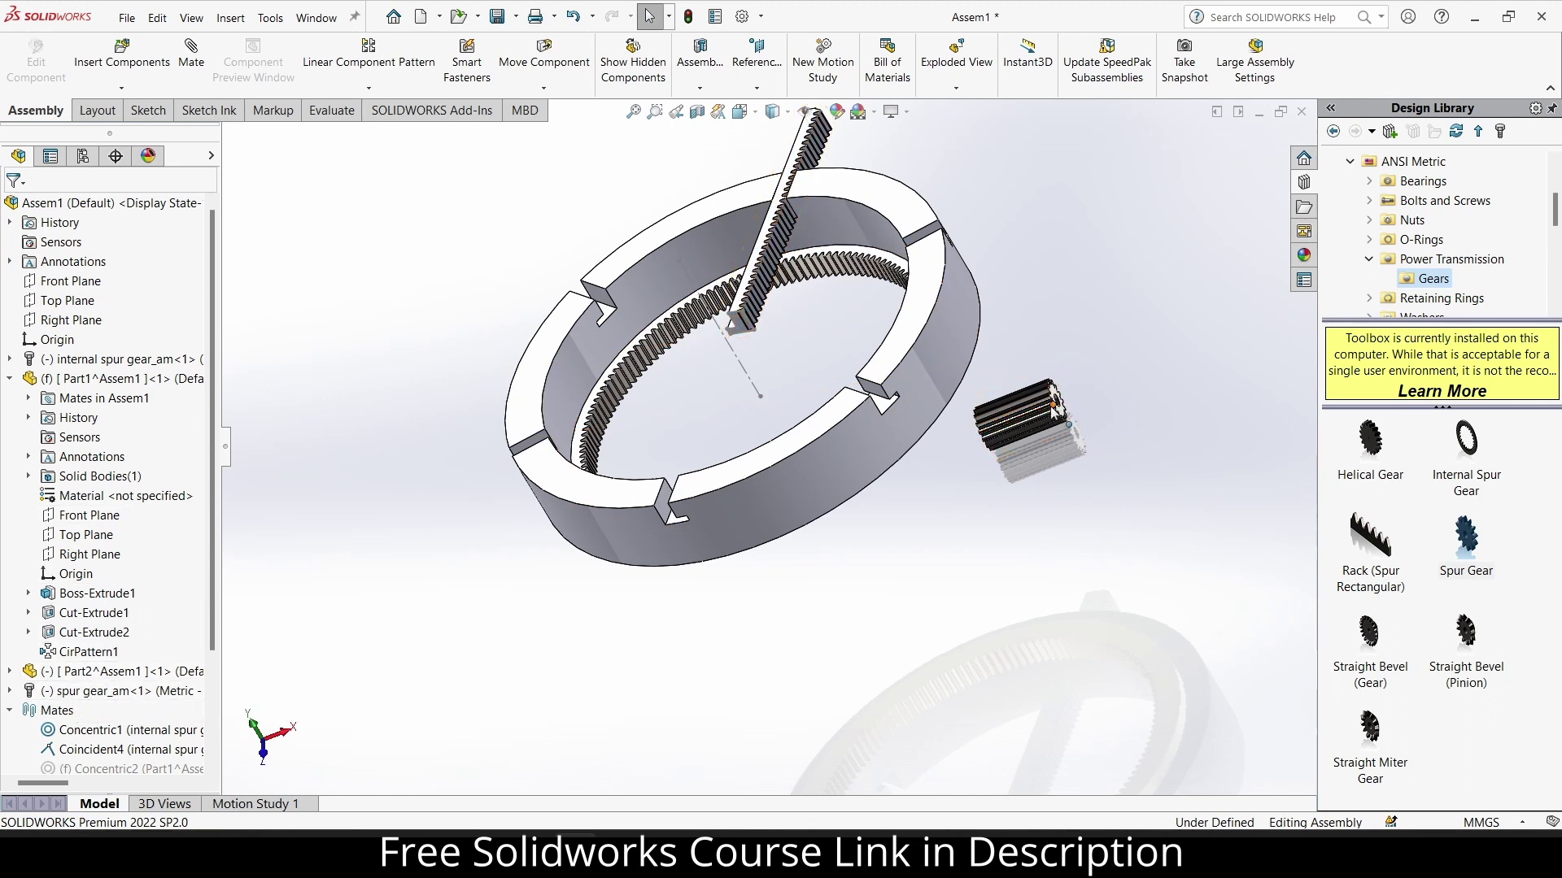
{"action": "scroll", "coordinate": [1054, 411], "scroll_direction": "down", "scroll_amount": 5}
{"action": "left_click_drag", "start_coordinate": [1138, 382], "coordinate": [627, 183]}
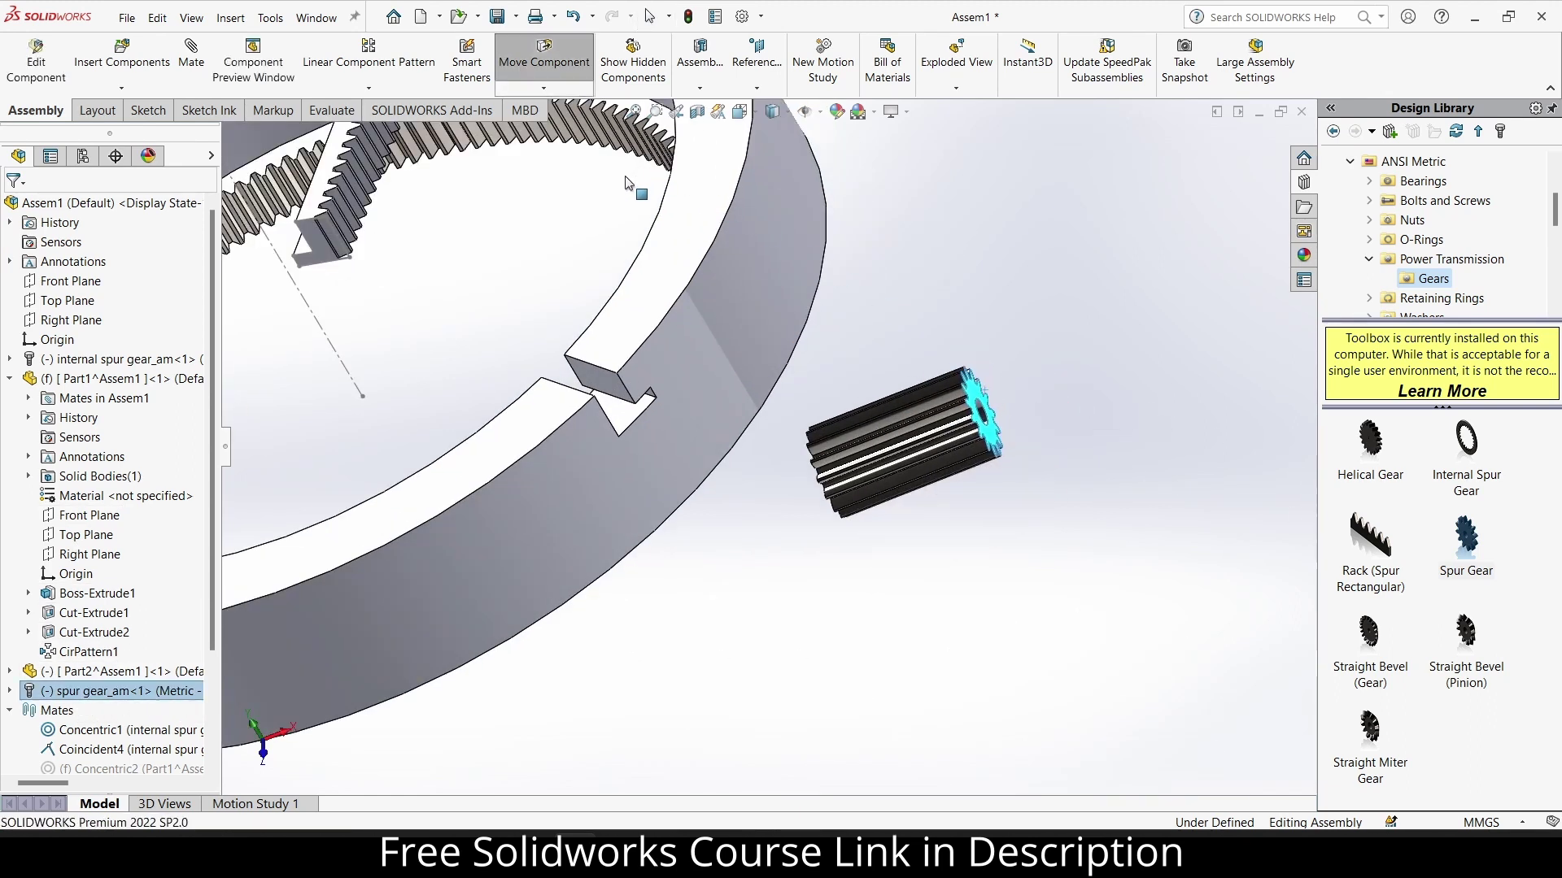
{"action": "left_click", "coordinate": [1107, 375]}
{"action": "scroll", "coordinate": [1069, 374], "scroll_direction": "up", "scroll_amount": 3}
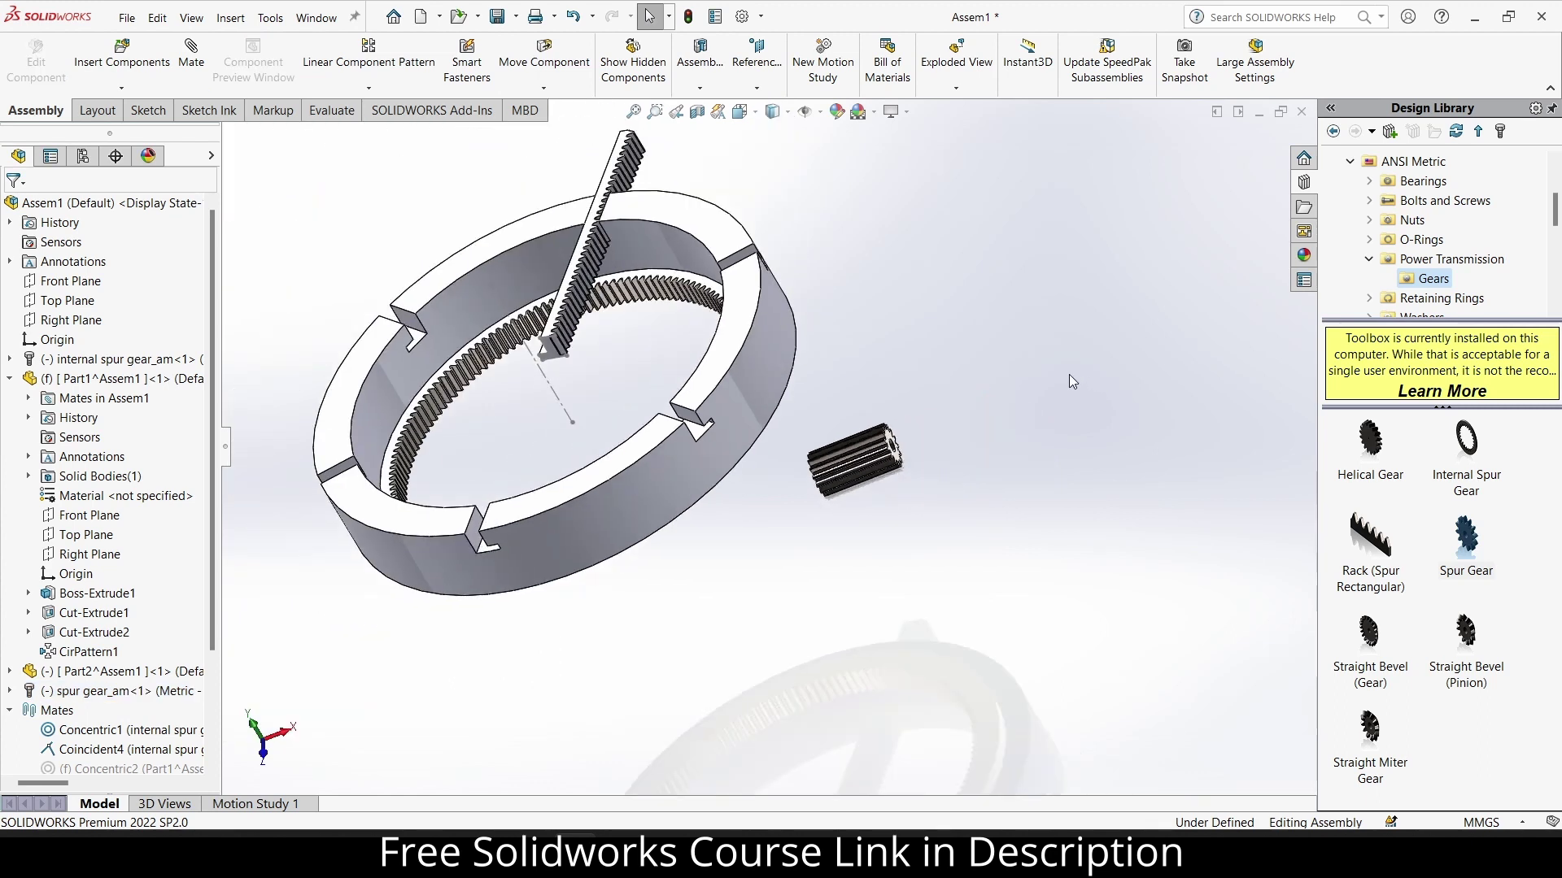
{"action": "scroll", "coordinate": [1020, 373], "scroll_direction": "down", "scroll_amount": 2}
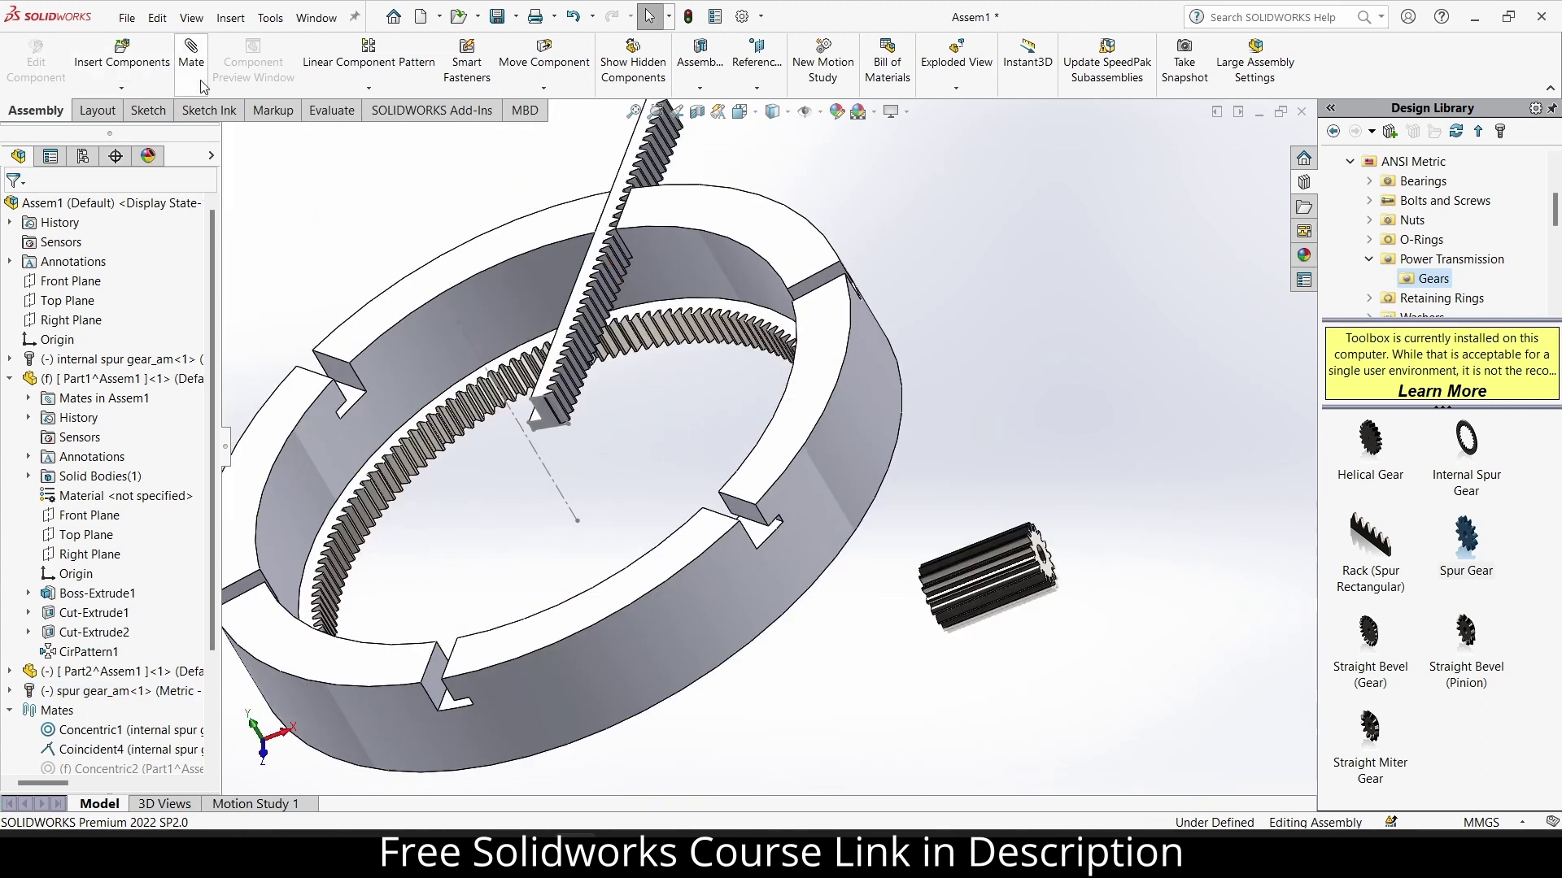
{"action": "scroll", "coordinate": [1048, 514], "scroll_direction": "down", "scroll_amount": 4}
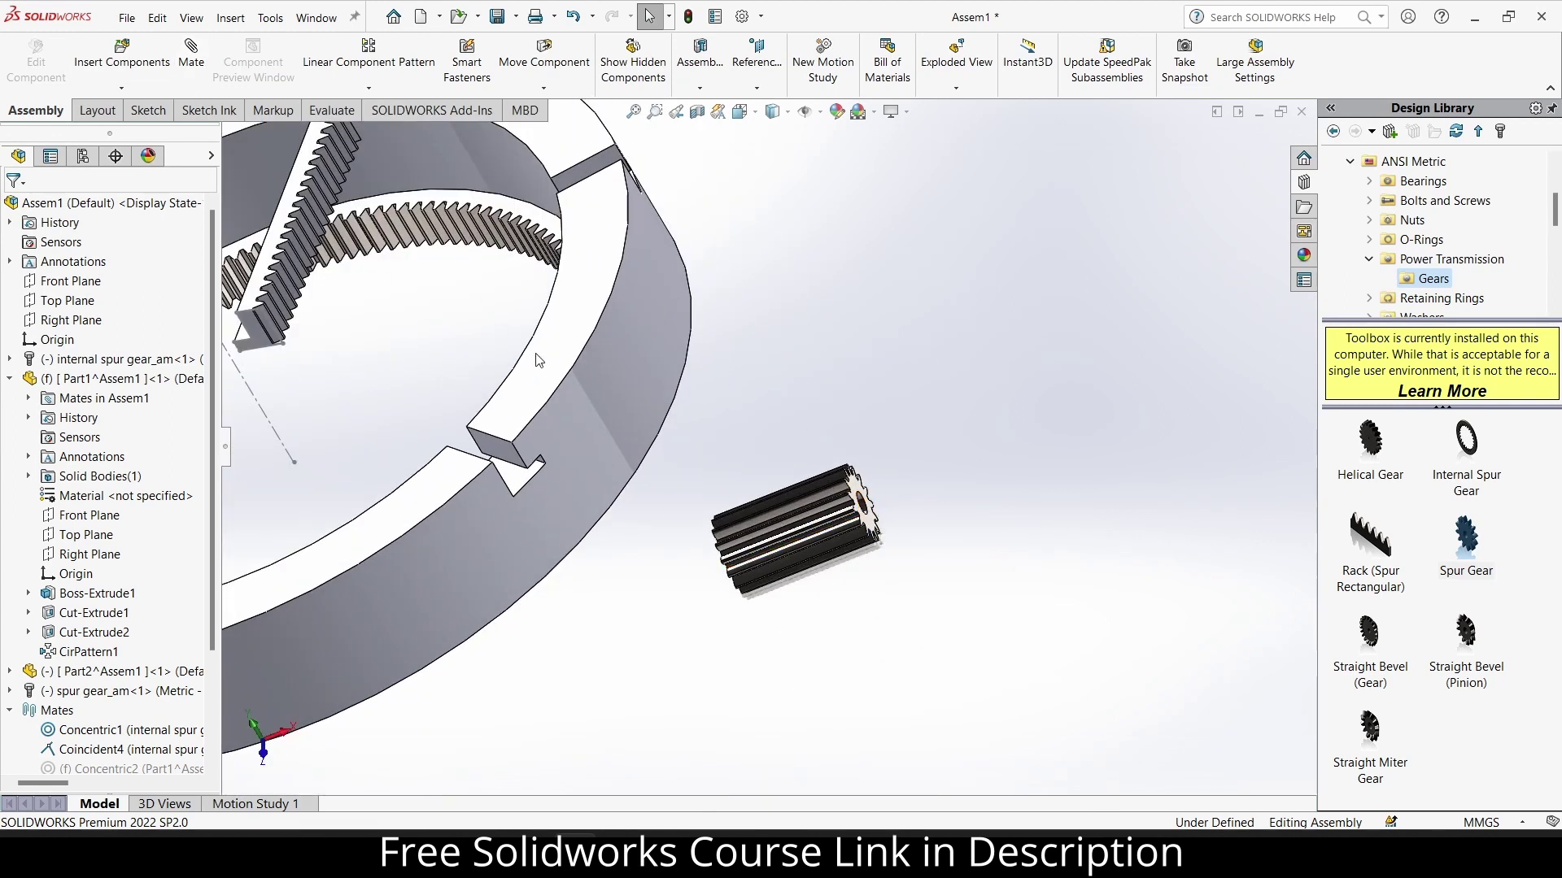
{"action": "scroll", "coordinate": [453, 284], "scroll_direction": "up", "scroll_amount": 2}
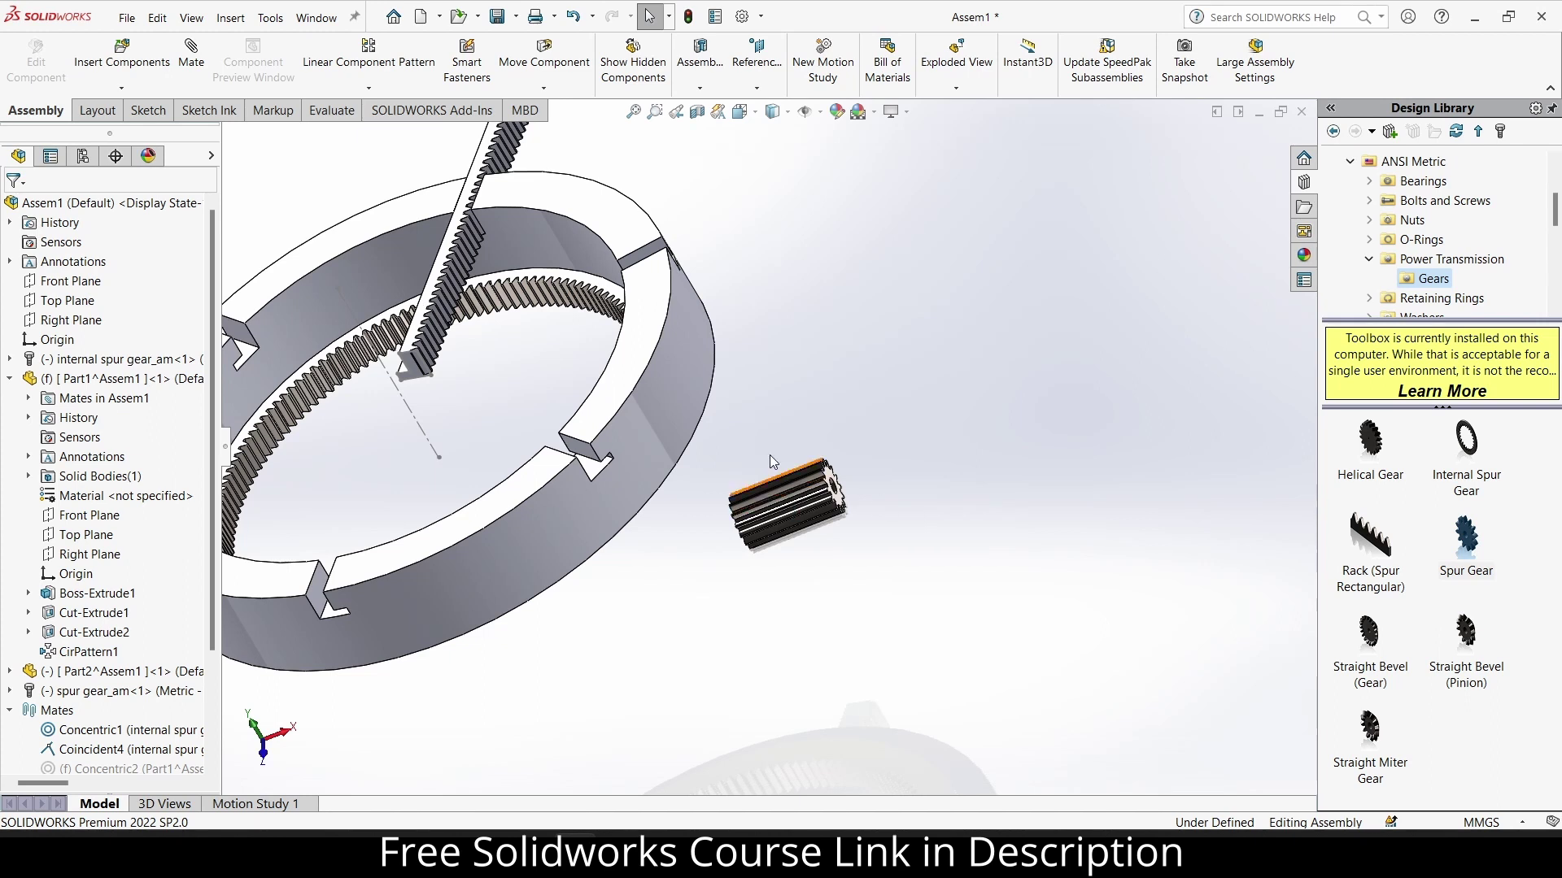
{"action": "scroll", "coordinate": [534, 393], "scroll_direction": "up", "scroll_amount": 2}
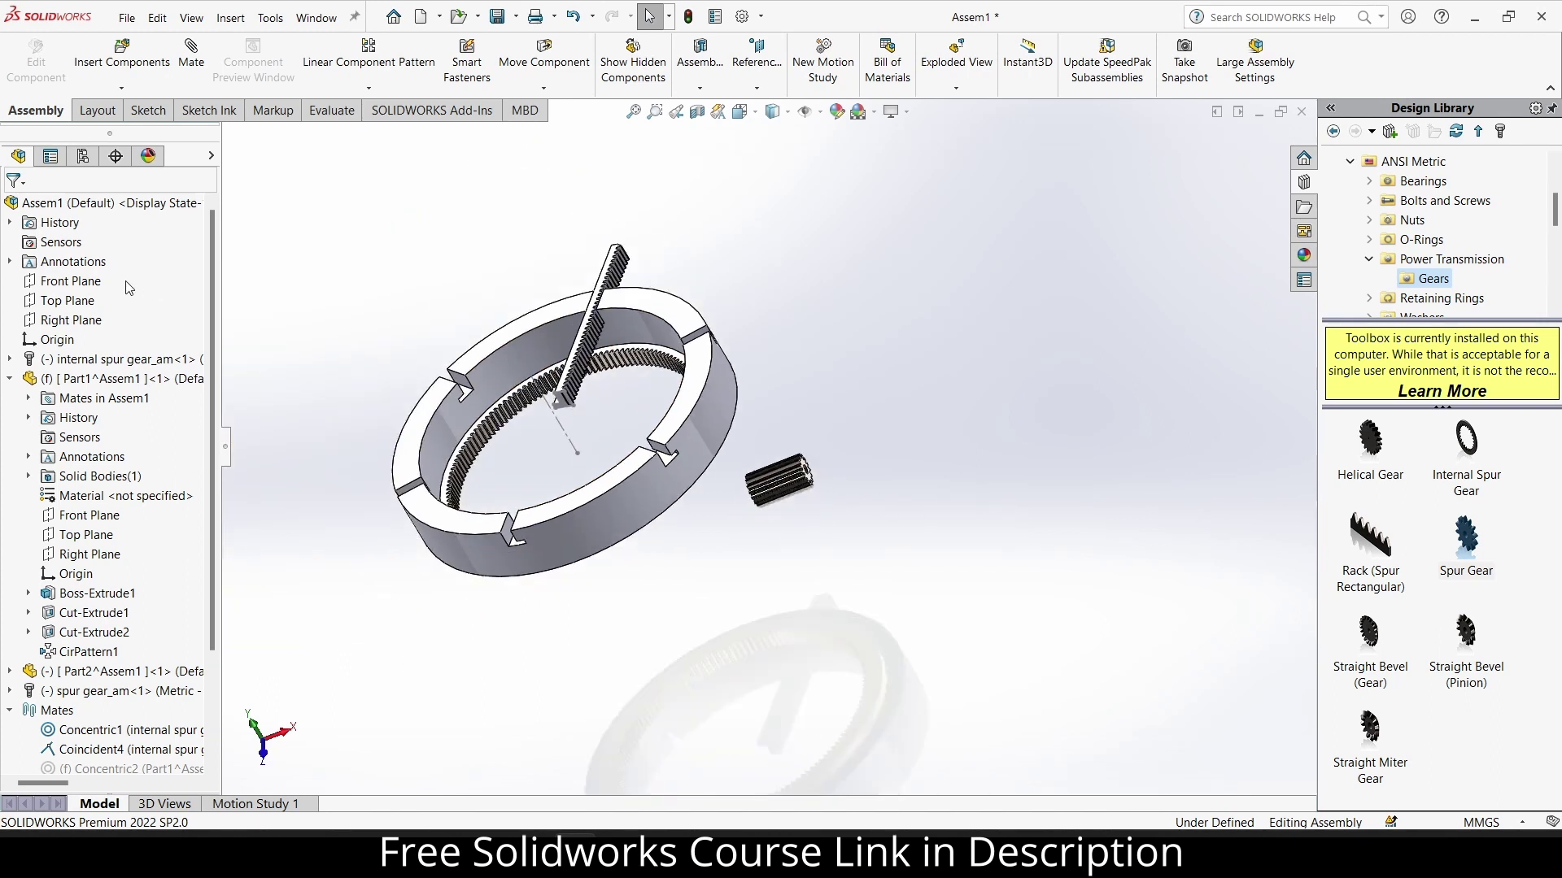
Start a Top Plane sketch and draw a circle of about 64.83 mm radius centred on the origin.
{"action": "left_click", "coordinate": [75, 290]}
{"action": "left_click", "coordinate": [75, 301]}
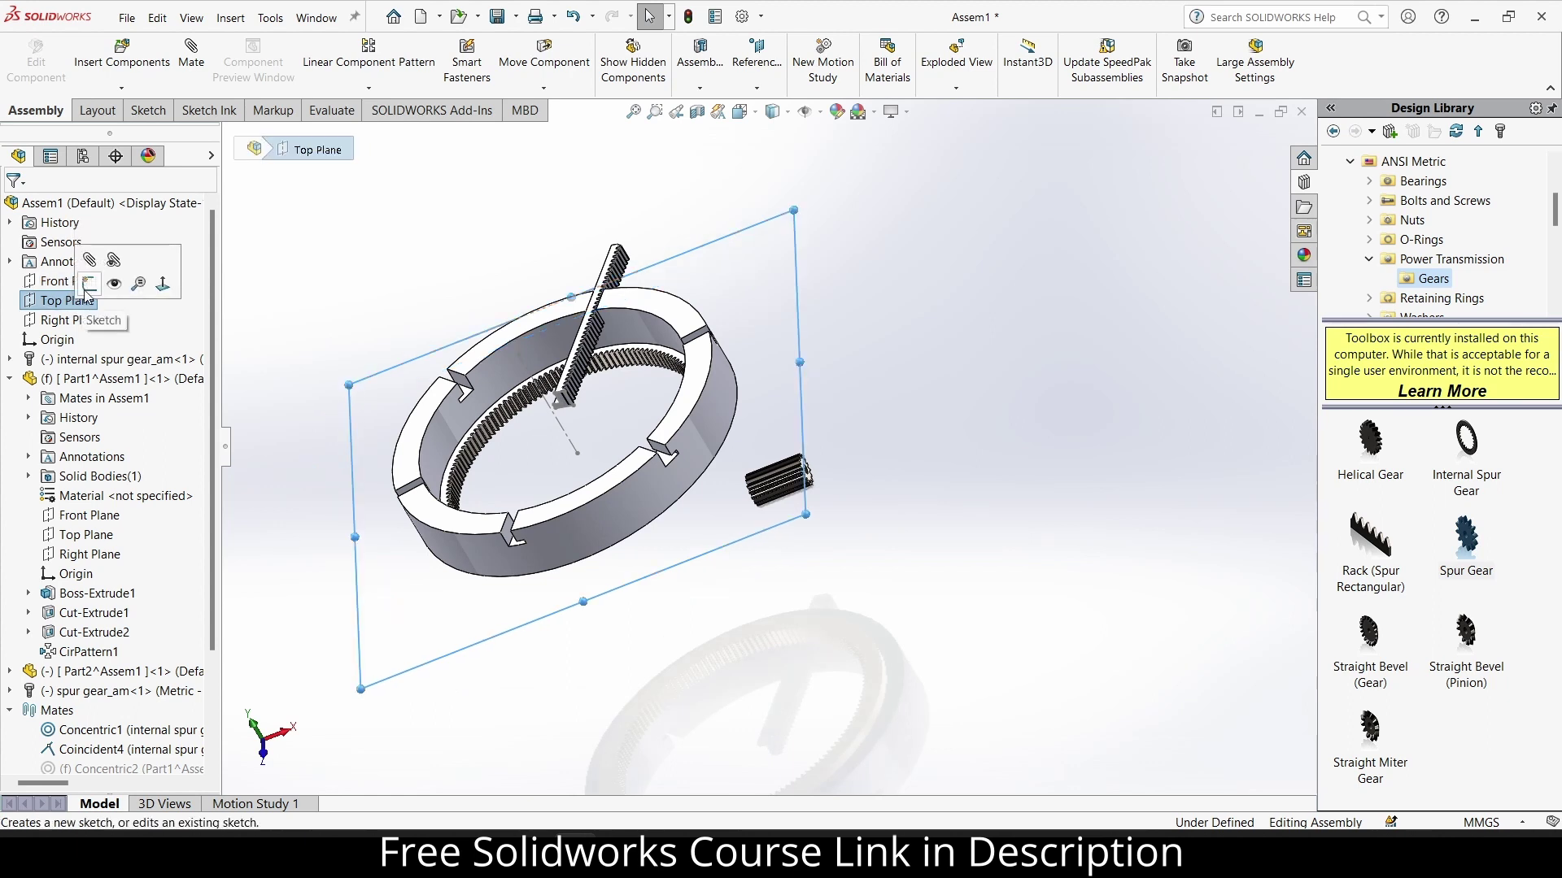
{"action": "left_click", "coordinate": [88, 285]}
{"action": "scroll", "coordinate": [834, 325], "scroll_direction": "down", "scroll_amount": 2}
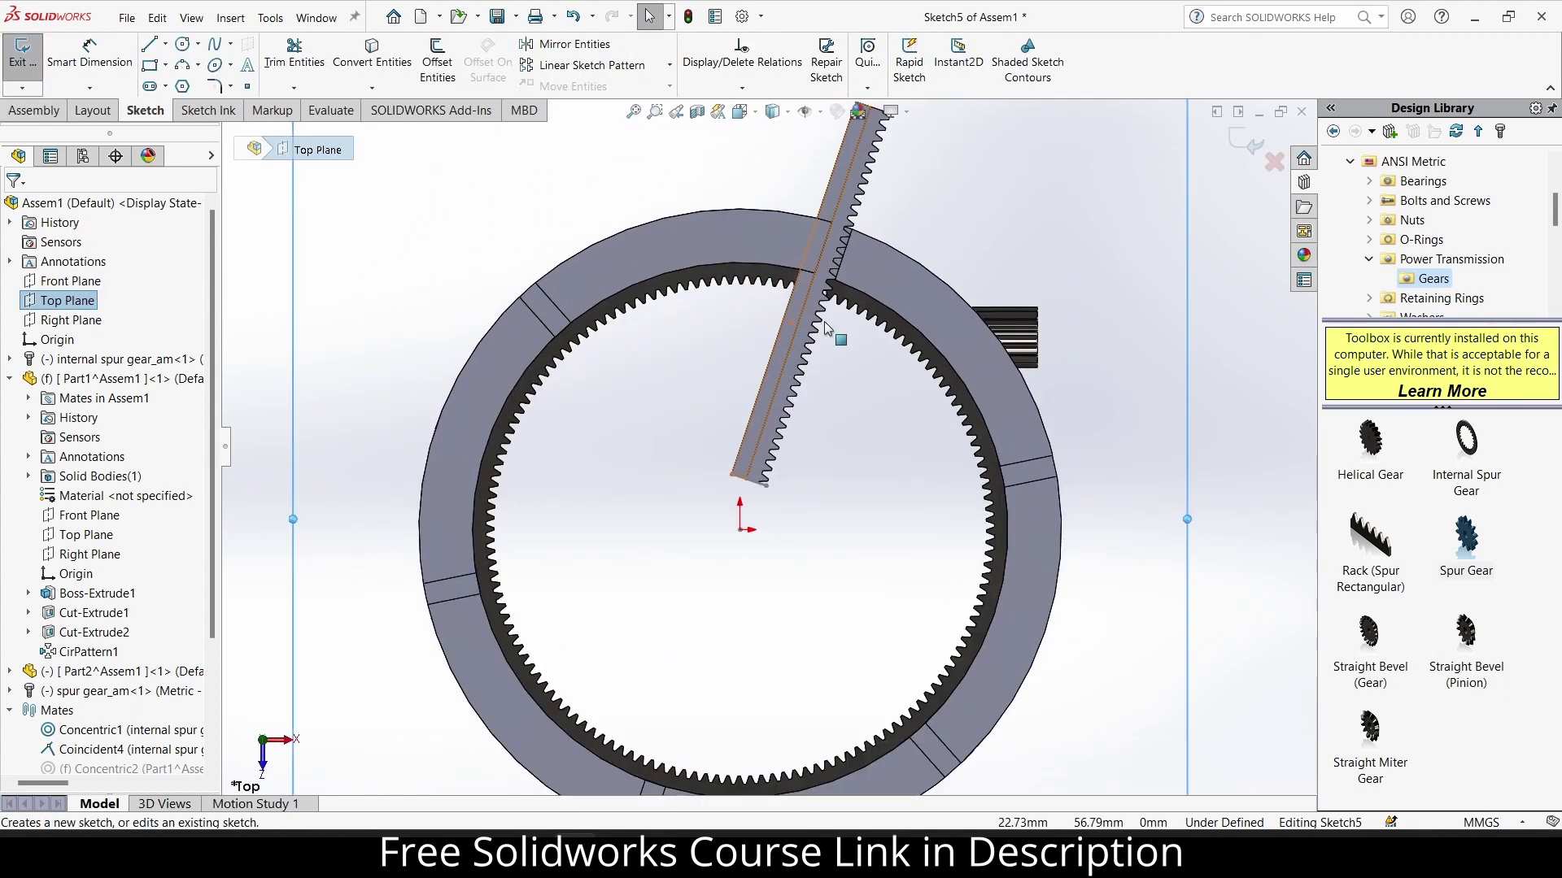
{"action": "left_click", "coordinate": [182, 44]}
{"action": "left_click", "coordinate": [721, 578]}
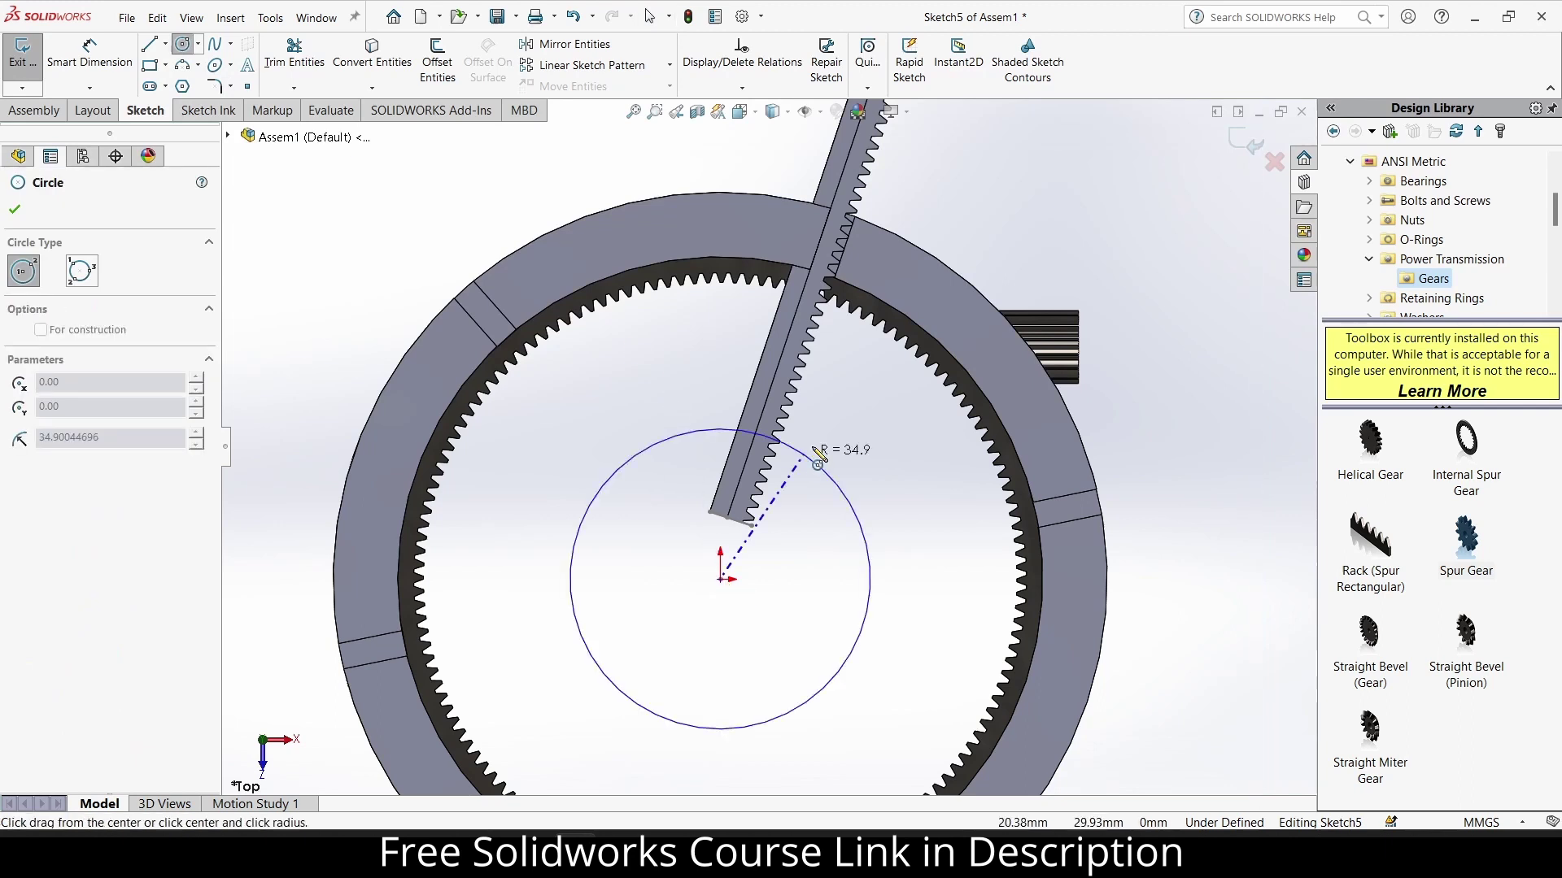
{"action": "left_click", "coordinate": [906, 371]}
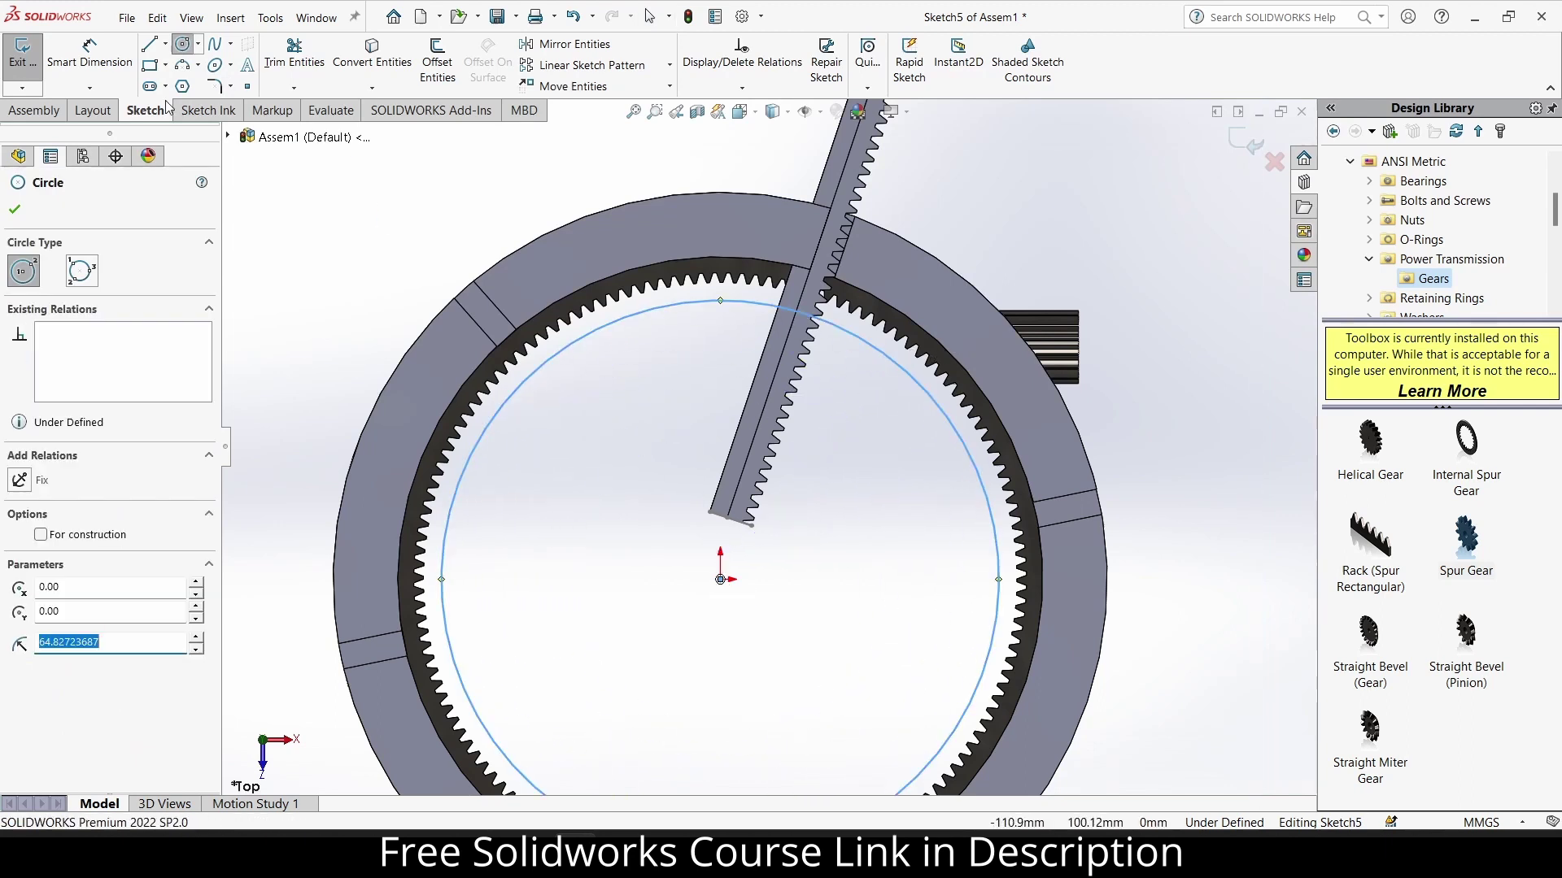
Activate Smart Dimension, then exit the sketch back to the assembly.
{"action": "left_click", "coordinate": [88, 64]}
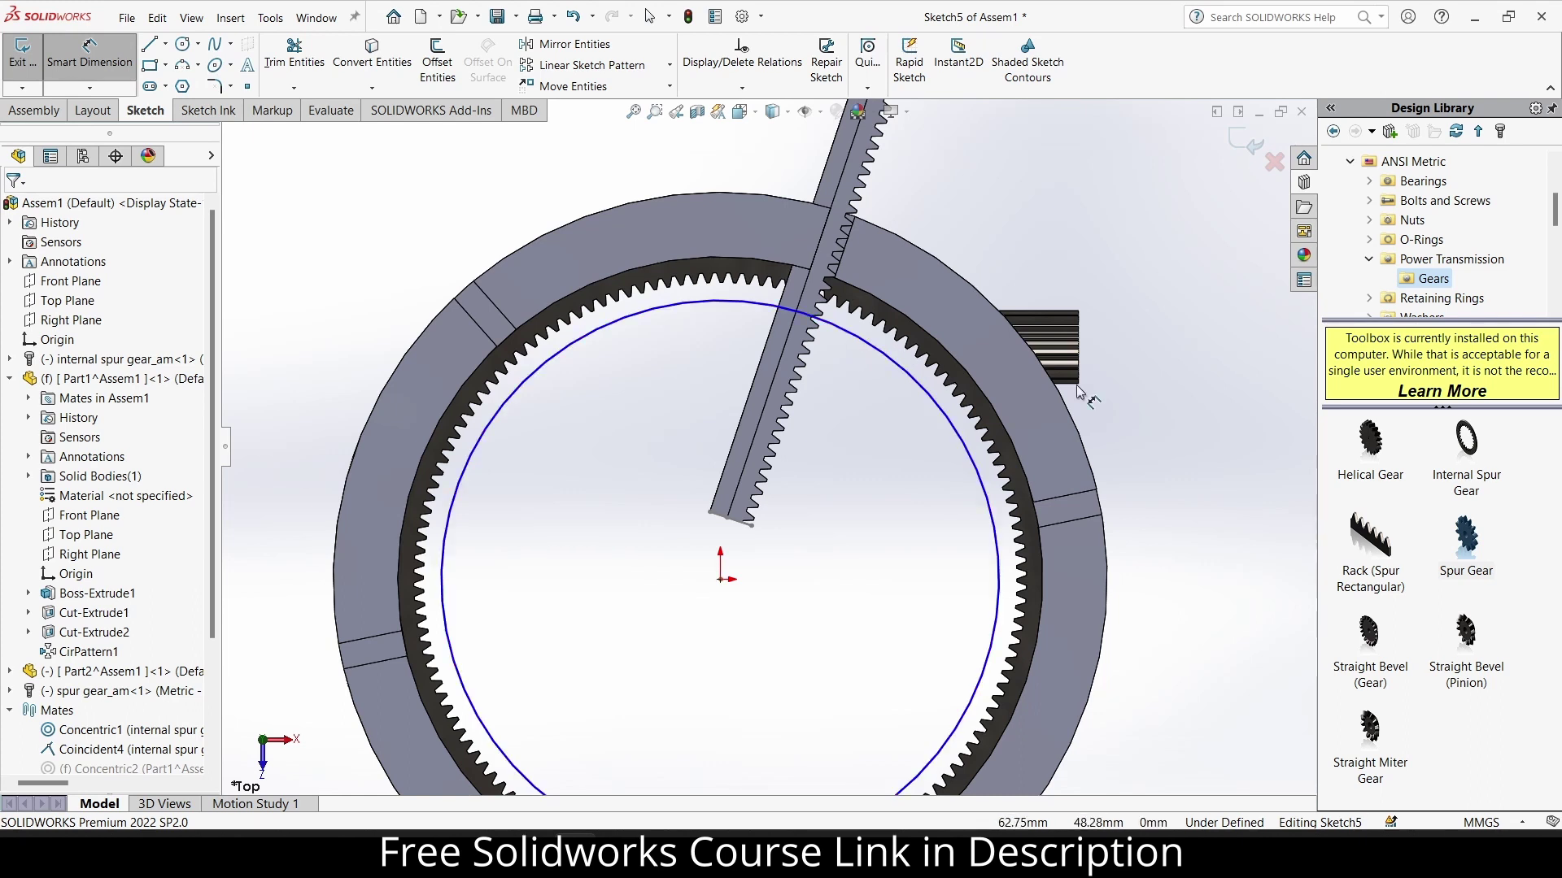
{"action": "scroll", "coordinate": [886, 357], "scroll_direction": "down", "scroll_amount": 4}
{"action": "scroll", "coordinate": [122, 487], "scroll_direction": "down", "scroll_amount": 3}
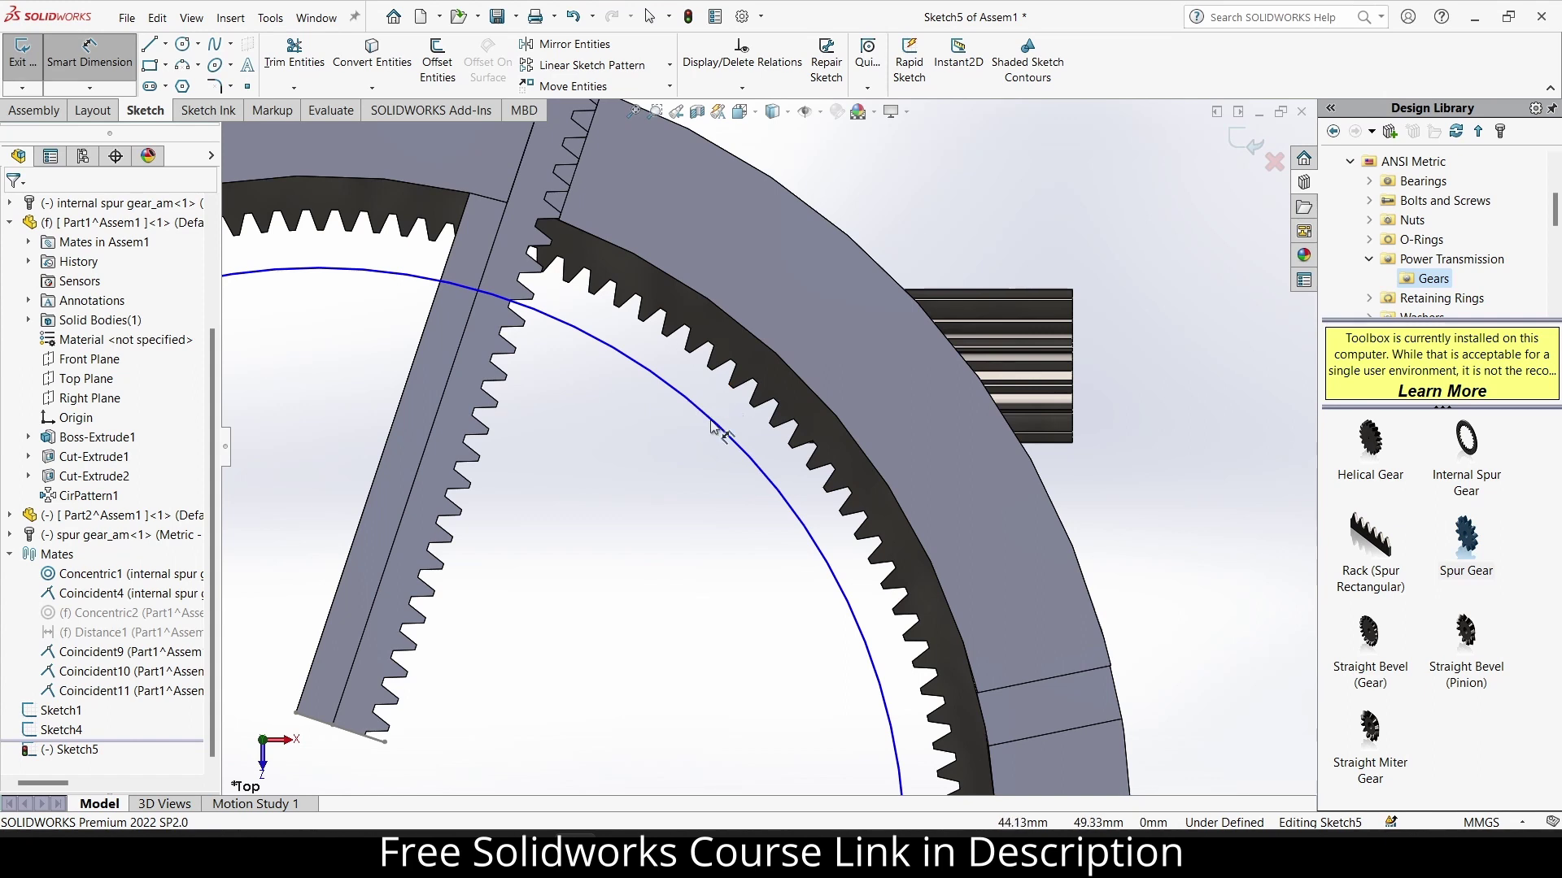
{"action": "scroll", "coordinate": [728, 423], "scroll_direction": "up", "scroll_amount": 3}
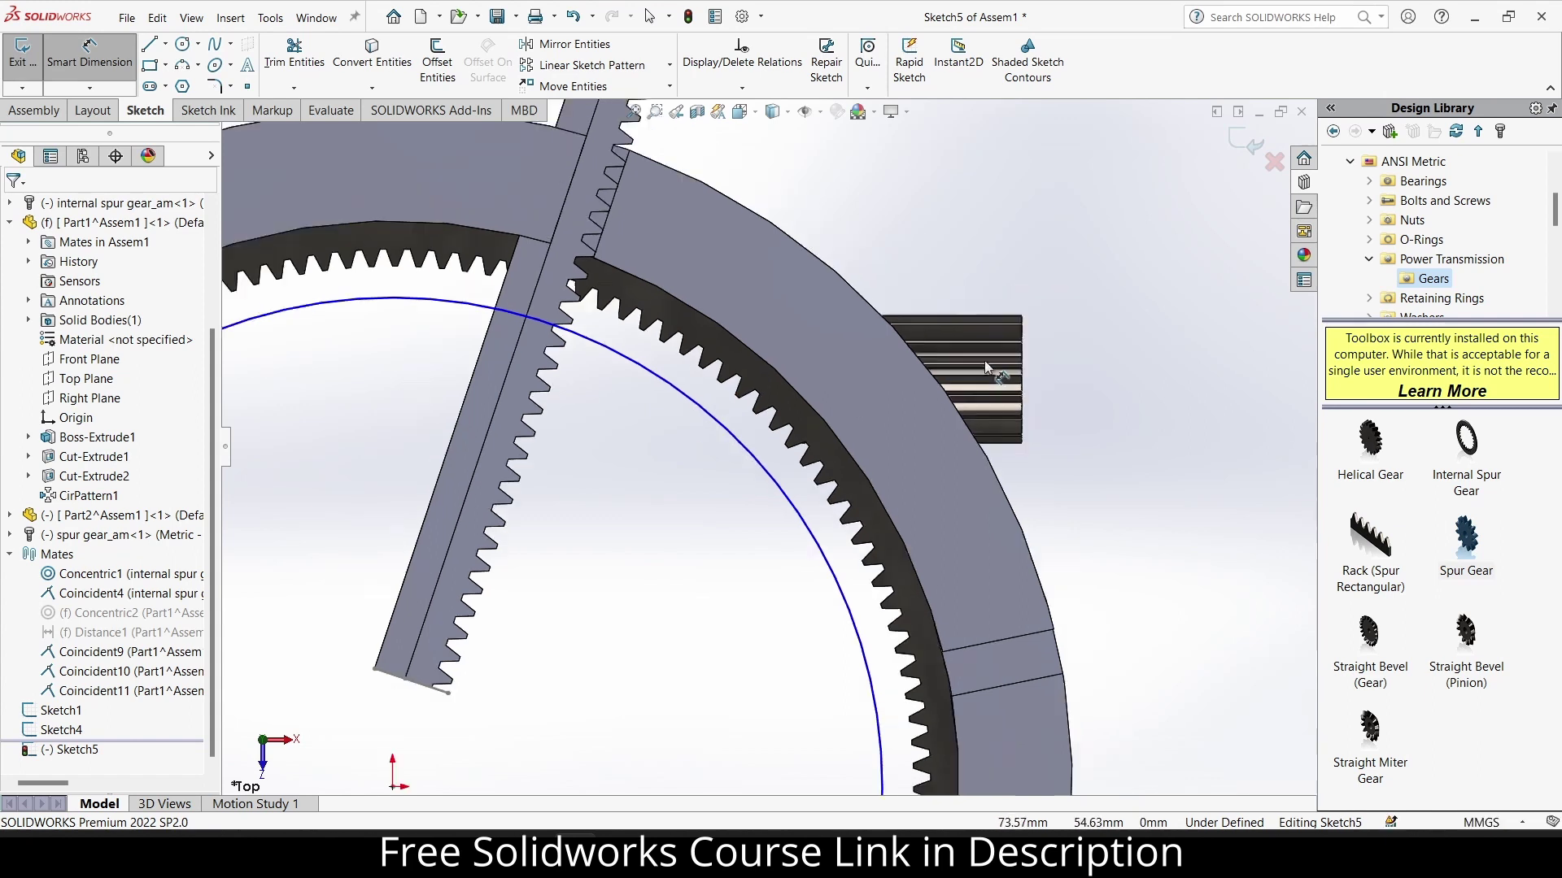
{"action": "left_click", "coordinate": [1246, 143]}
Rotate the spur gear with Rotate Component so it faces the rack.
{"action": "scroll", "coordinate": [648, 192], "scroll_direction": "up", "scroll_amount": 3}
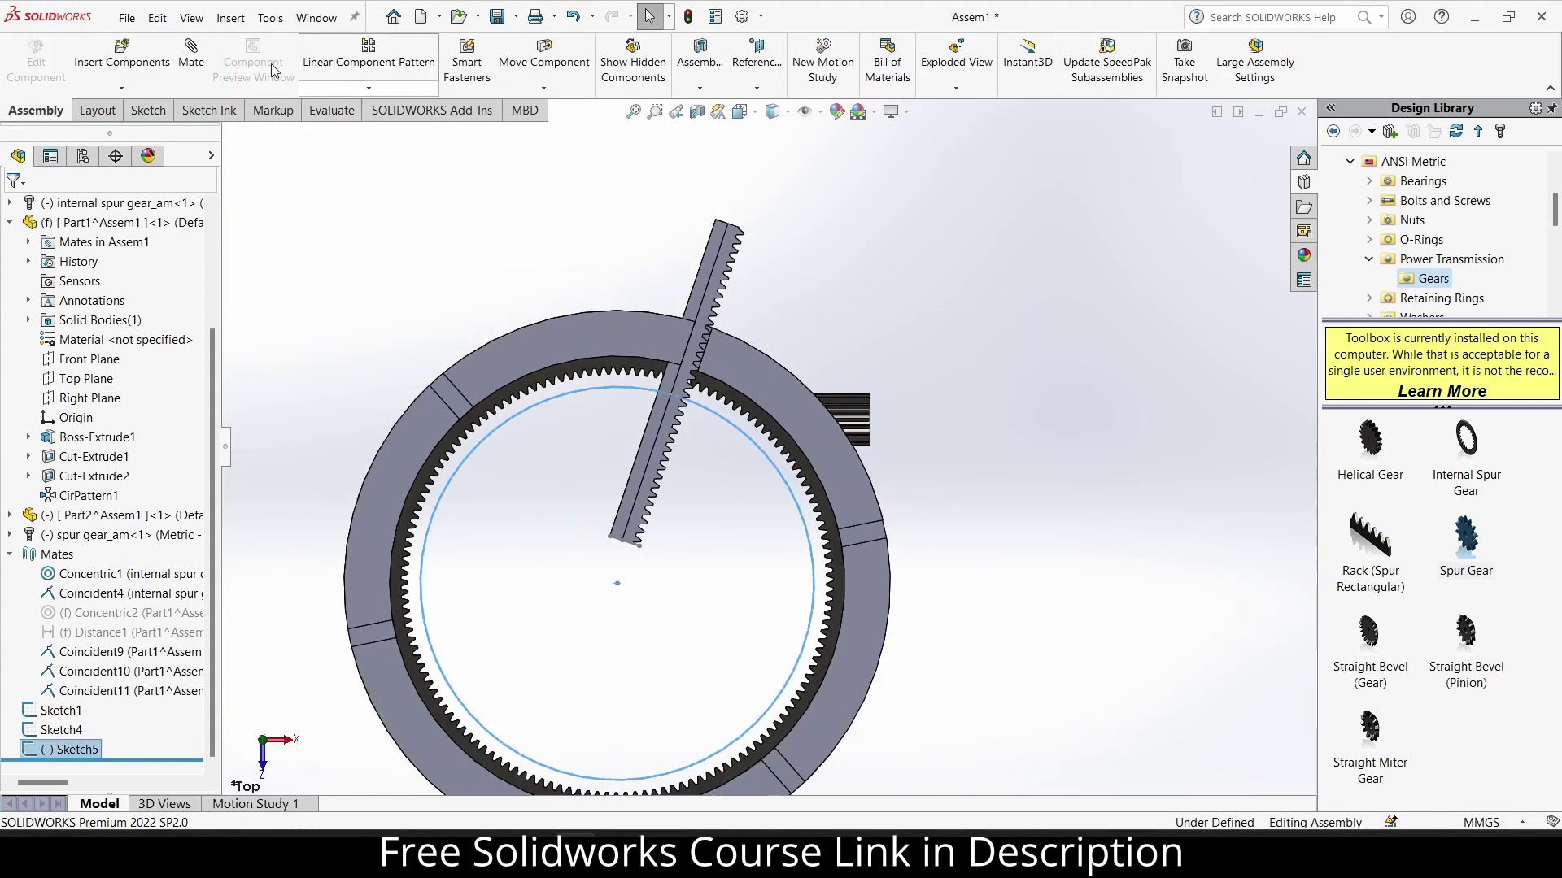
{"action": "left_click", "coordinate": [543, 87]}
{"action": "left_click", "coordinate": [537, 130]}
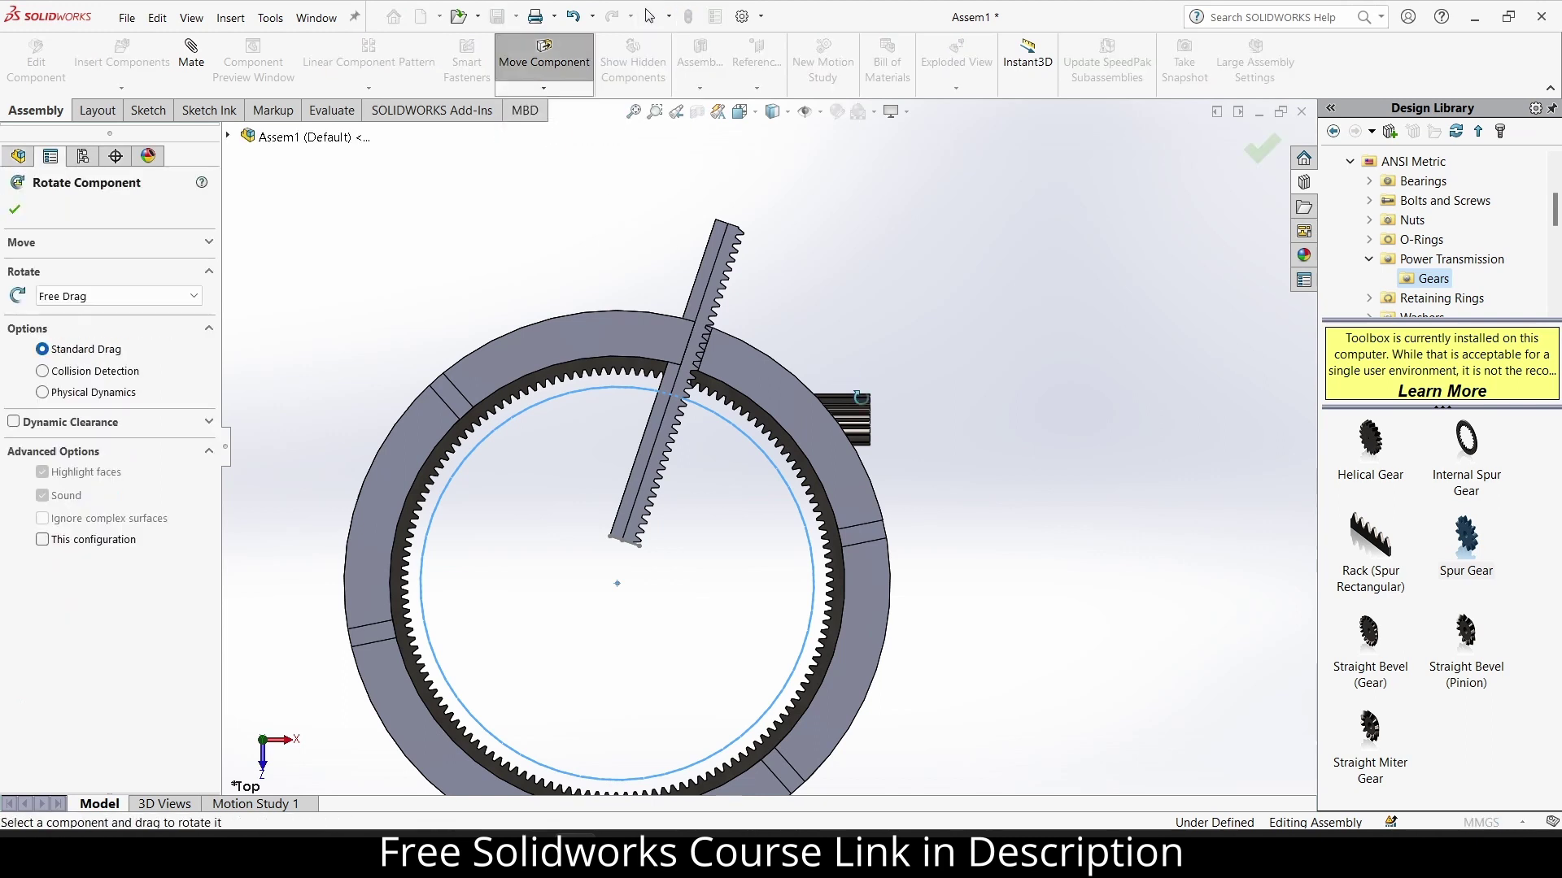
{"action": "left_click_drag", "start_coordinate": [837, 407], "coordinate": [690, 346]}
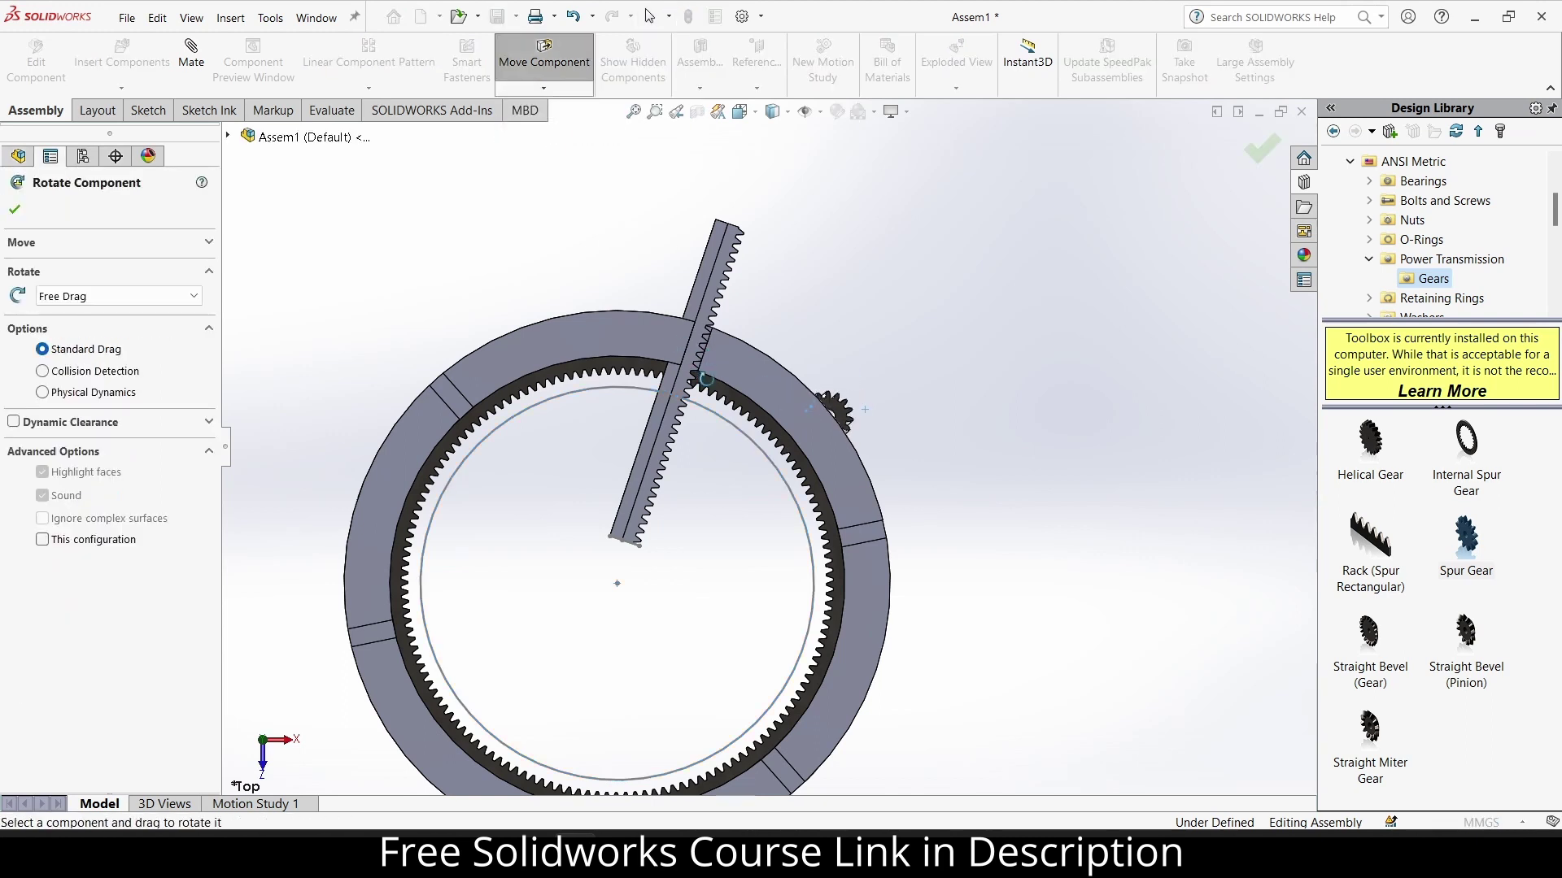
{"action": "left_click", "coordinate": [15, 209]}
Drag the spur gear into the ring beside the rack's teeth.
{"action": "scroll", "coordinate": [773, 447], "scroll_direction": "up", "scroll_amount": 2}
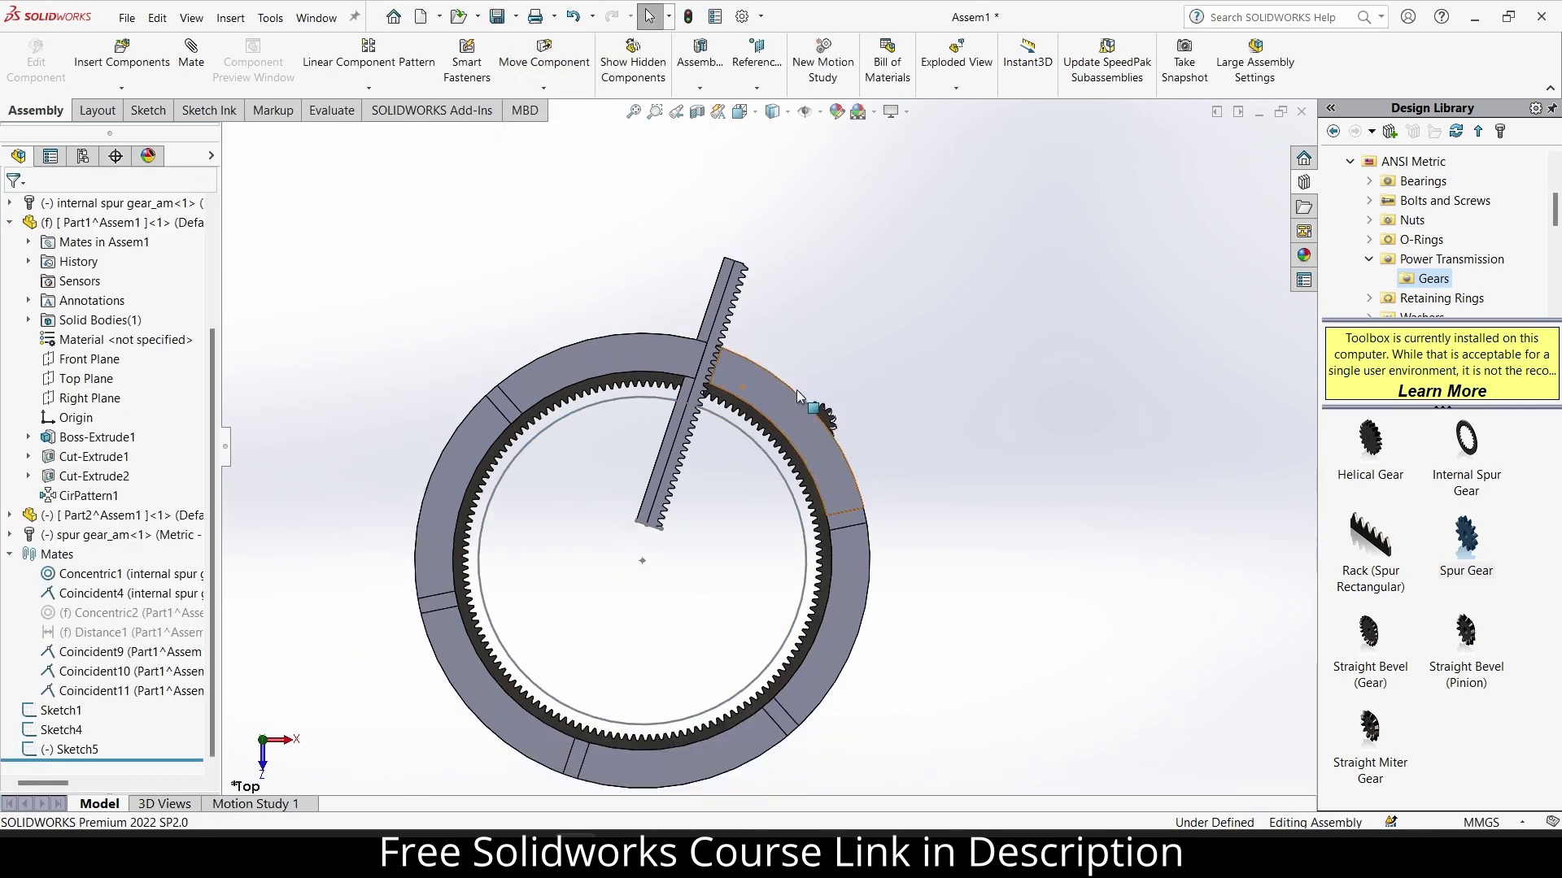
{"action": "left_click_drag", "start_coordinate": [827, 419], "coordinate": [728, 420]}
{"action": "scroll", "coordinate": [724, 416], "scroll_direction": "down", "scroll_amount": 6}
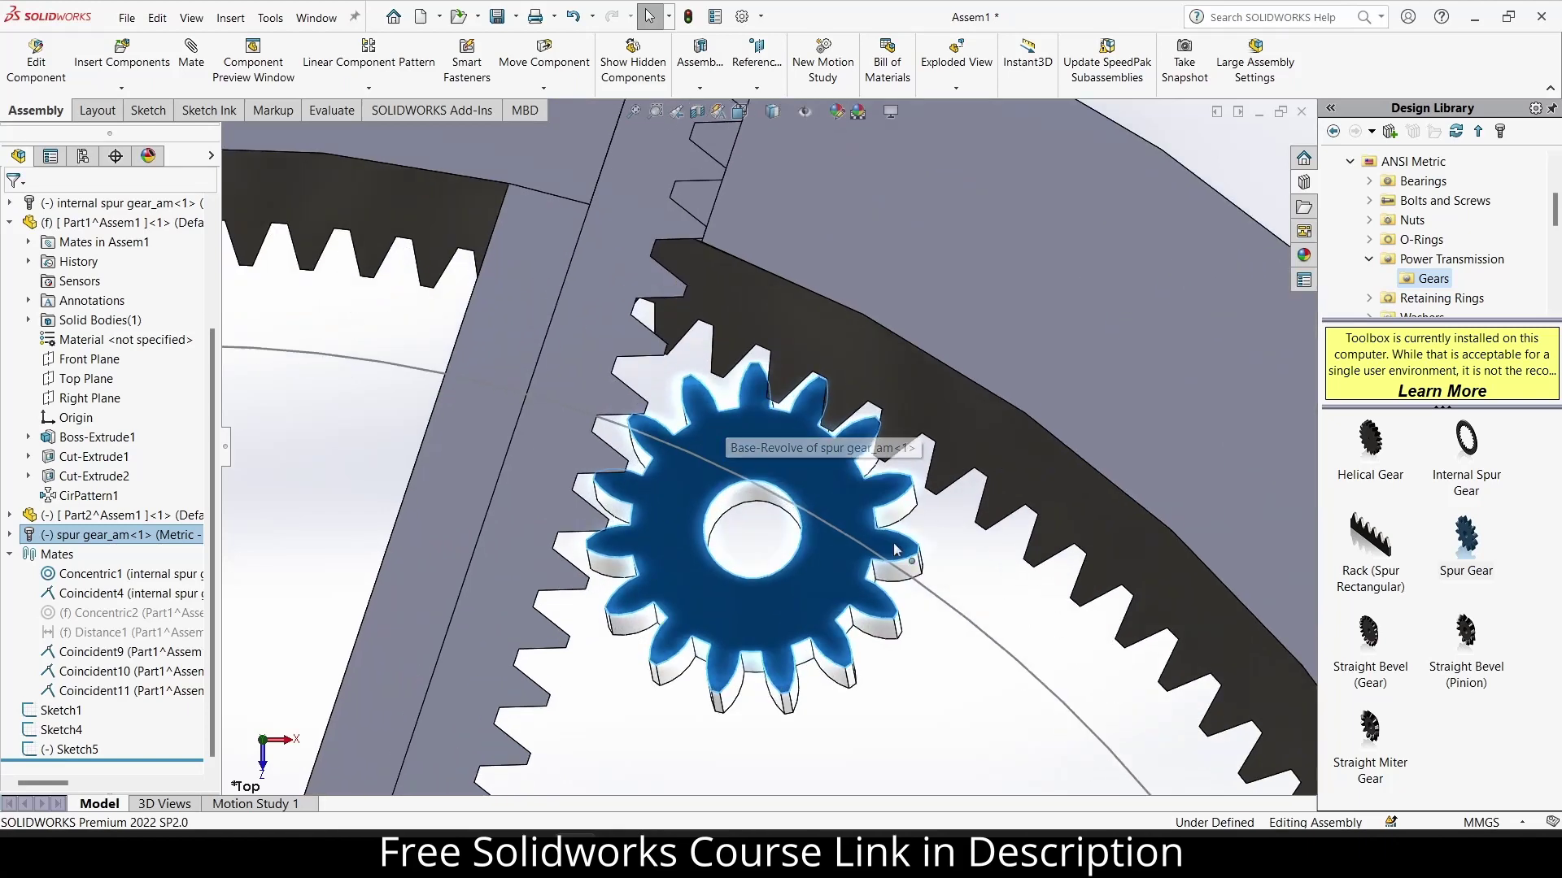
{"action": "scroll", "coordinate": [902, 689], "scroll_direction": "up", "scroll_amount": 5}
Add a Coincident mate between the ring gear's face and the spur gear's face.
{"action": "middle_click_drag", "start_coordinate": [902, 688], "coordinate": [929, 338]}
{"action": "key", "text": "f"}
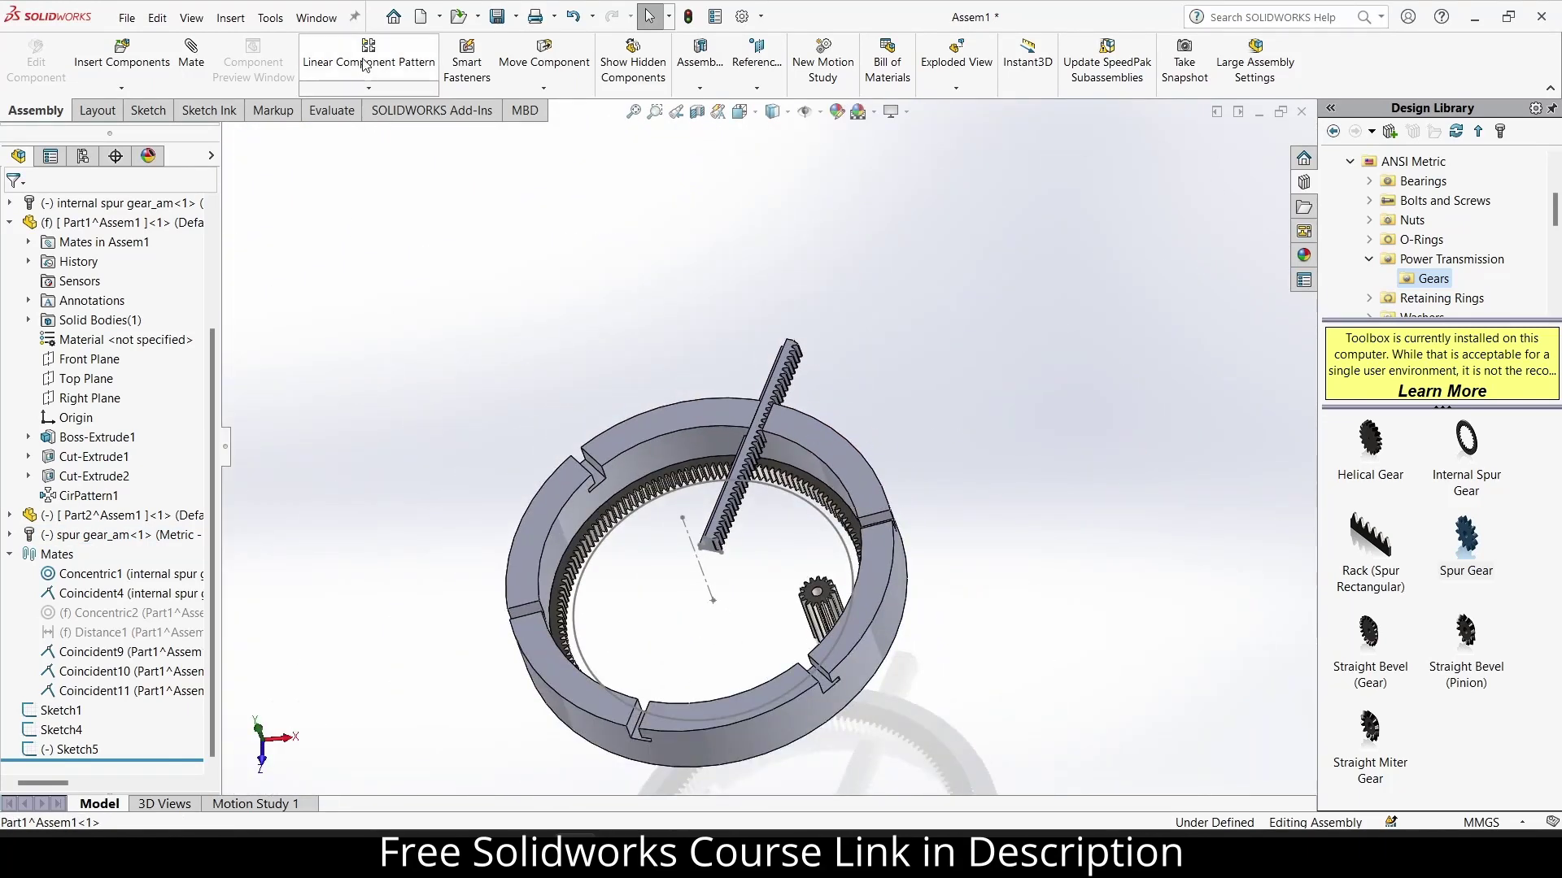
{"action": "left_click", "coordinate": [192, 61]}
{"action": "scroll", "coordinate": [846, 545], "scroll_direction": "down", "scroll_amount": 5}
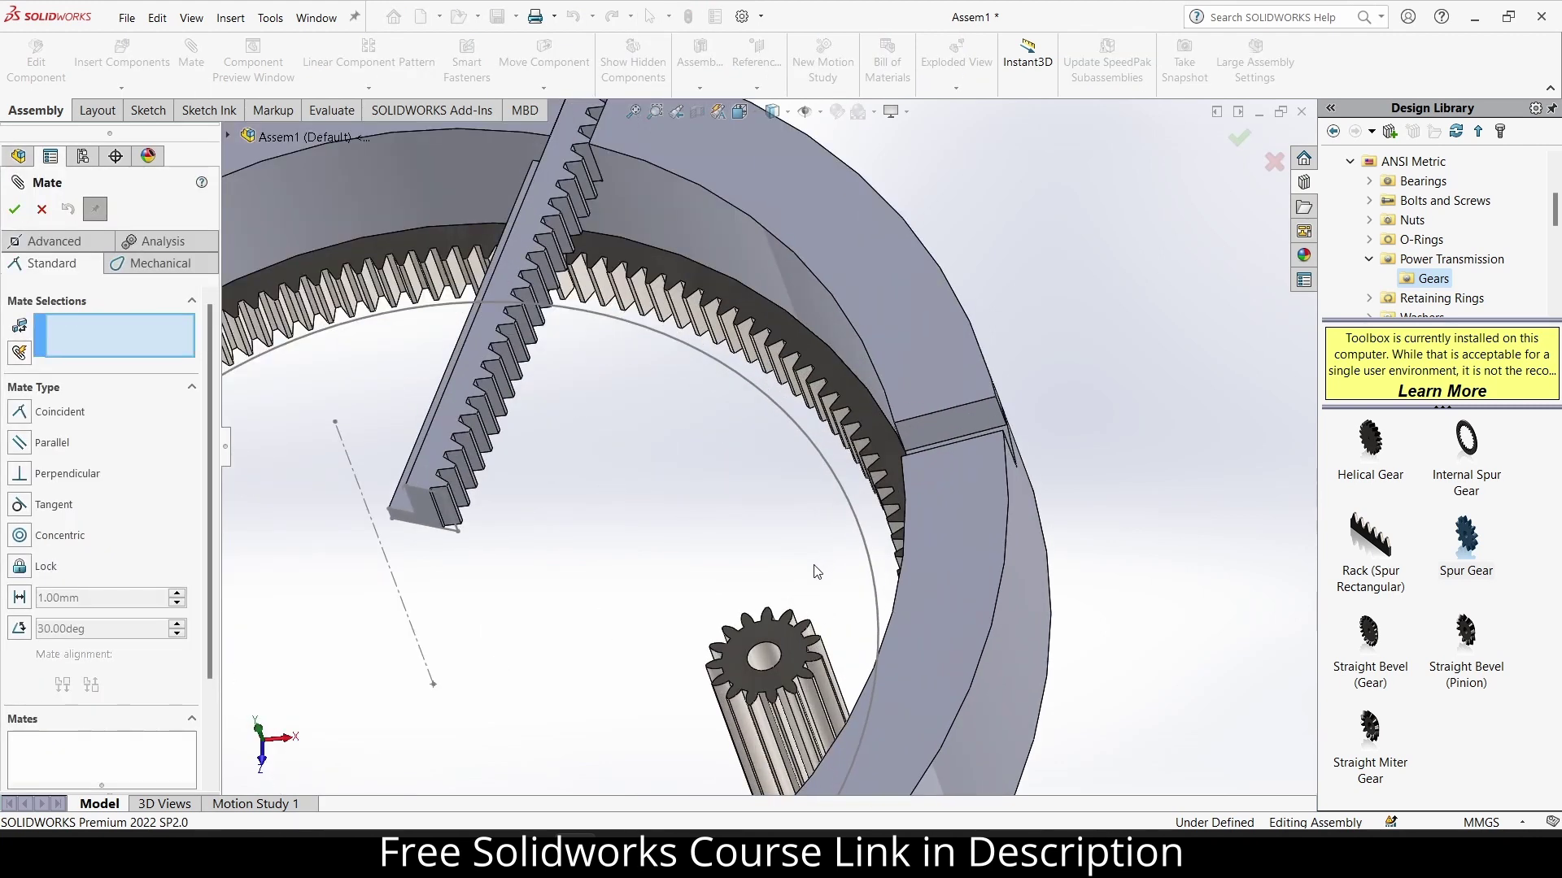
{"action": "left_click", "coordinate": [747, 175]}
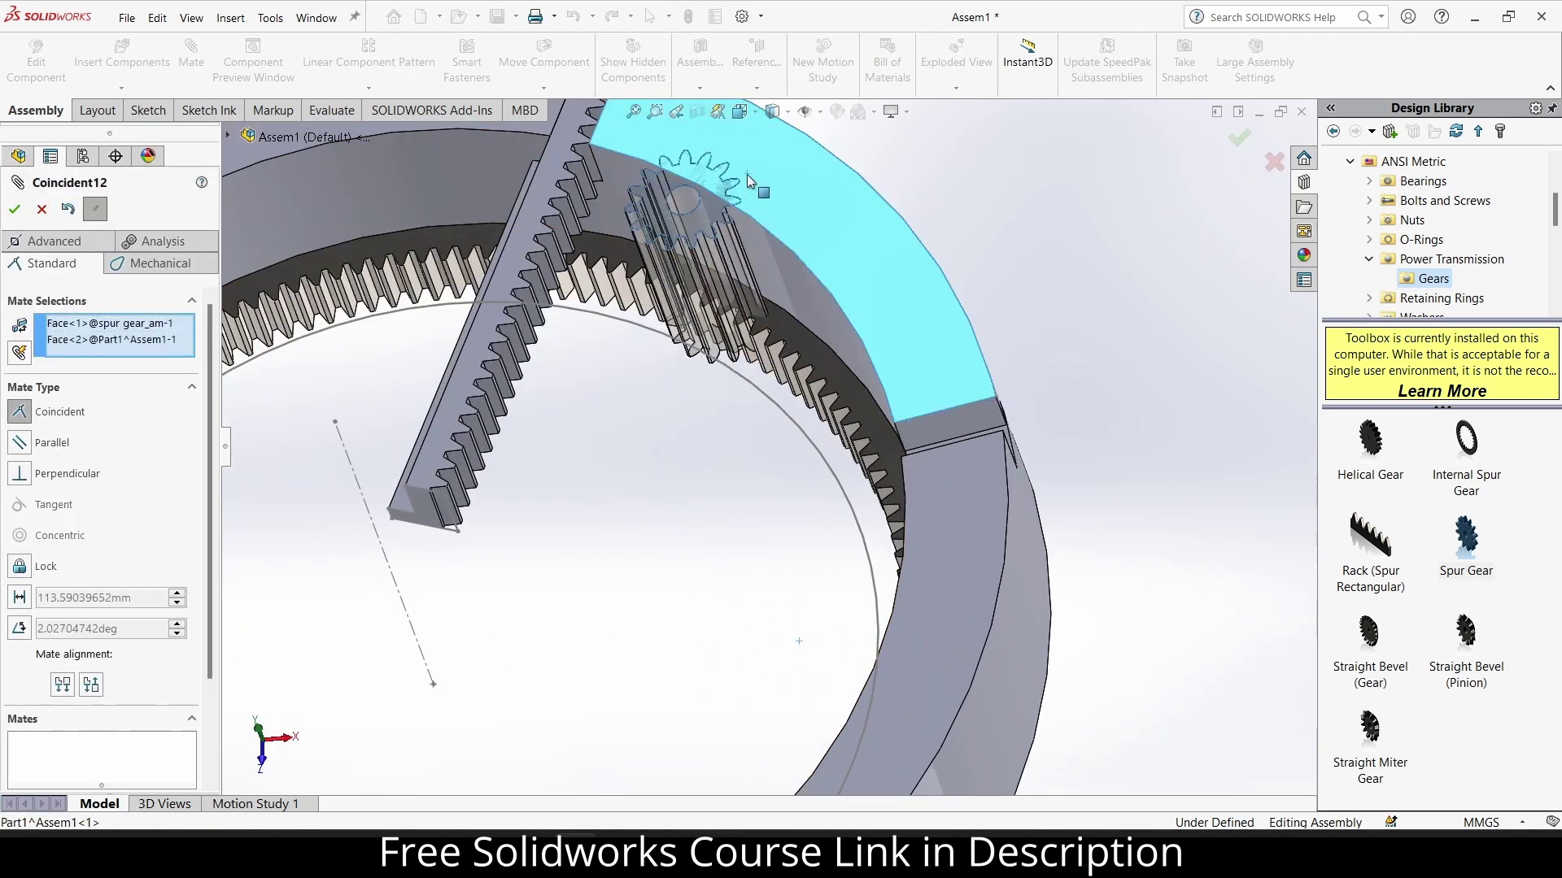
{"action": "left_click", "coordinate": [972, 153]}
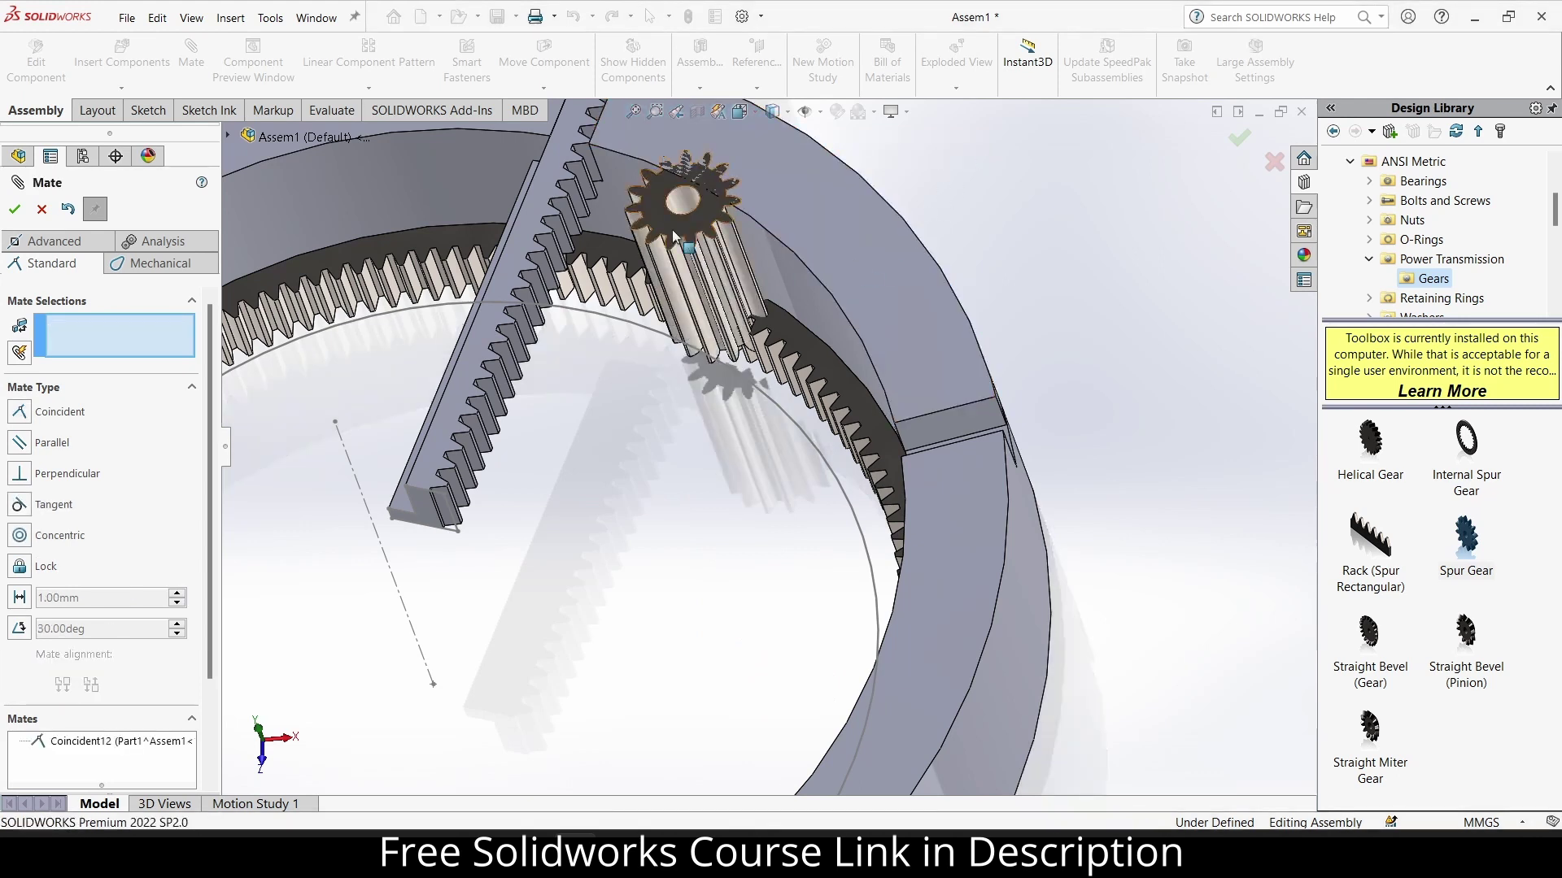
Finish mating, switch to Top view, and drag the spur gear along the rack.
{"action": "left_click", "coordinate": [696, 231]}
{"action": "key", "text": "ctrl+5"}
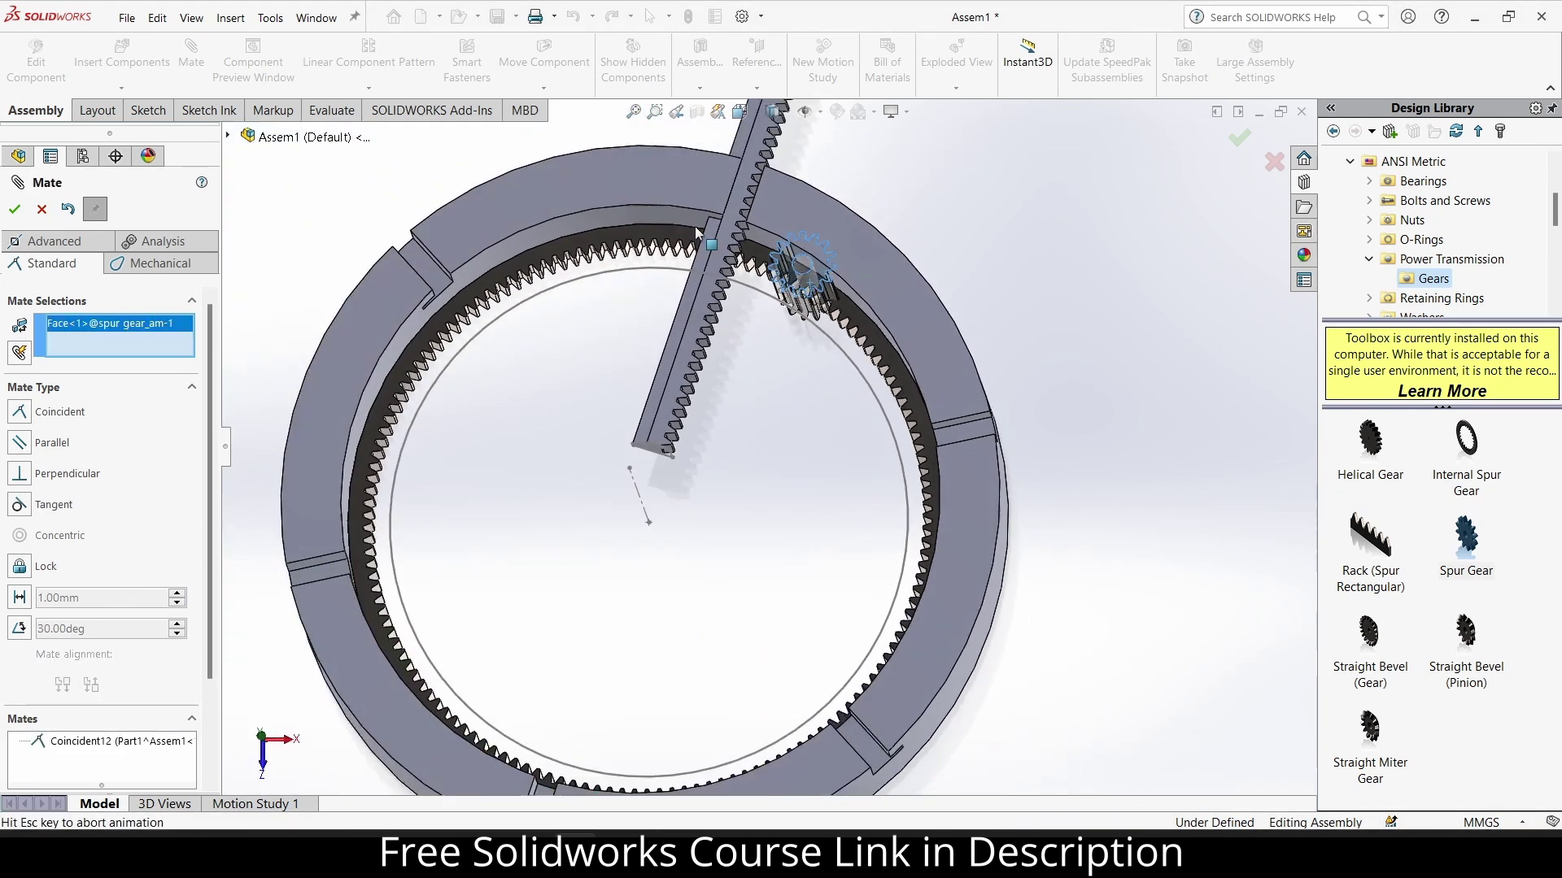
{"action": "key", "text": "Escape"}
{"action": "scroll", "coordinate": [934, 374], "scroll_direction": "down", "scroll_amount": 10}
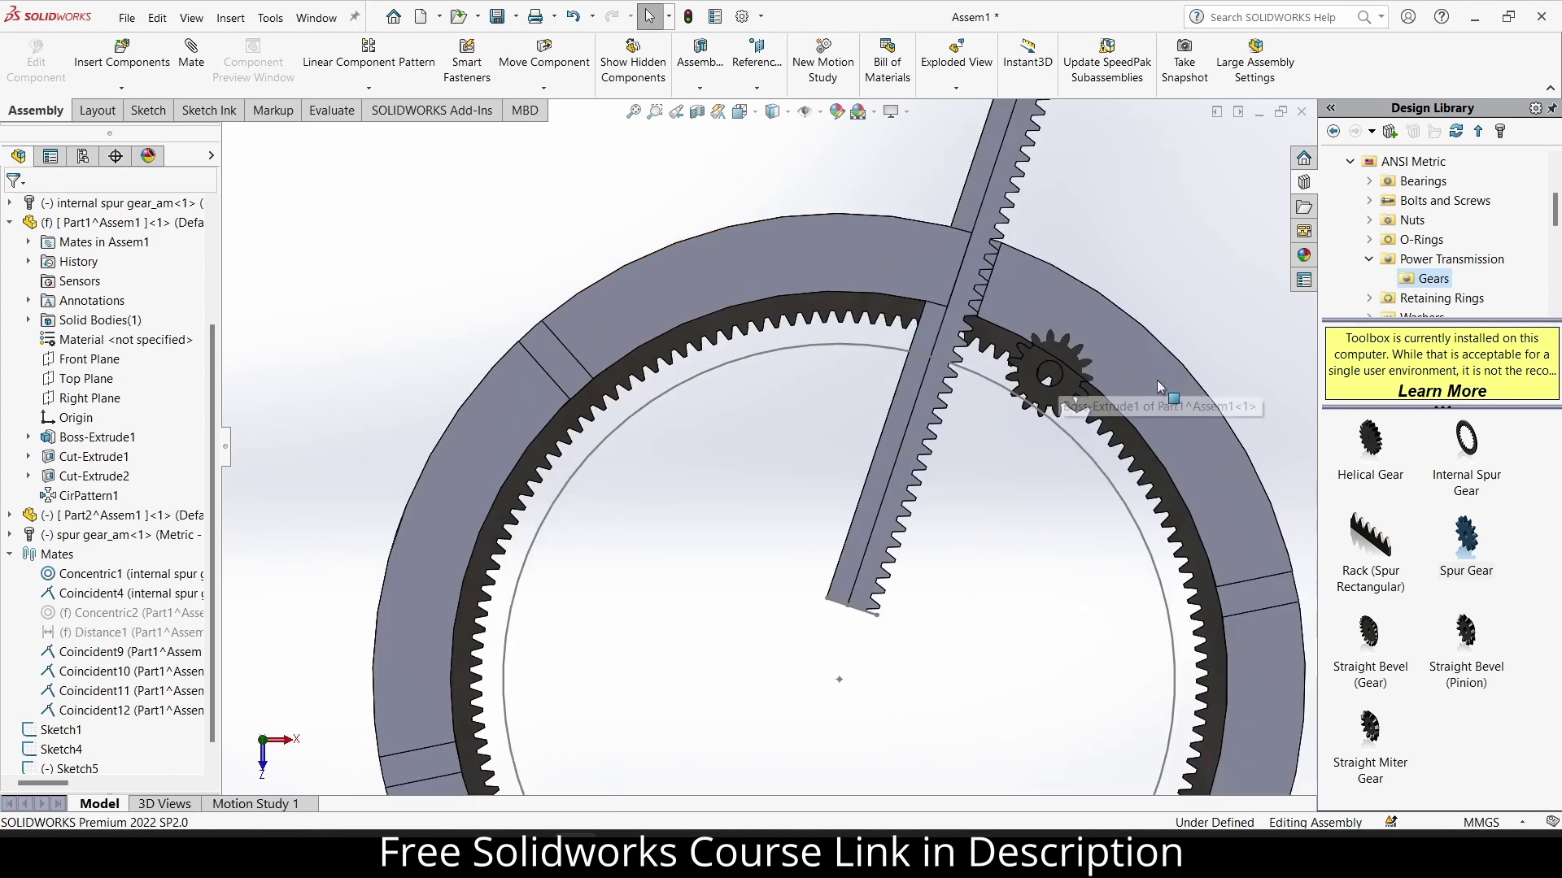
{"action": "left_click_drag", "start_coordinate": [811, 440], "coordinate": [543, 499]}
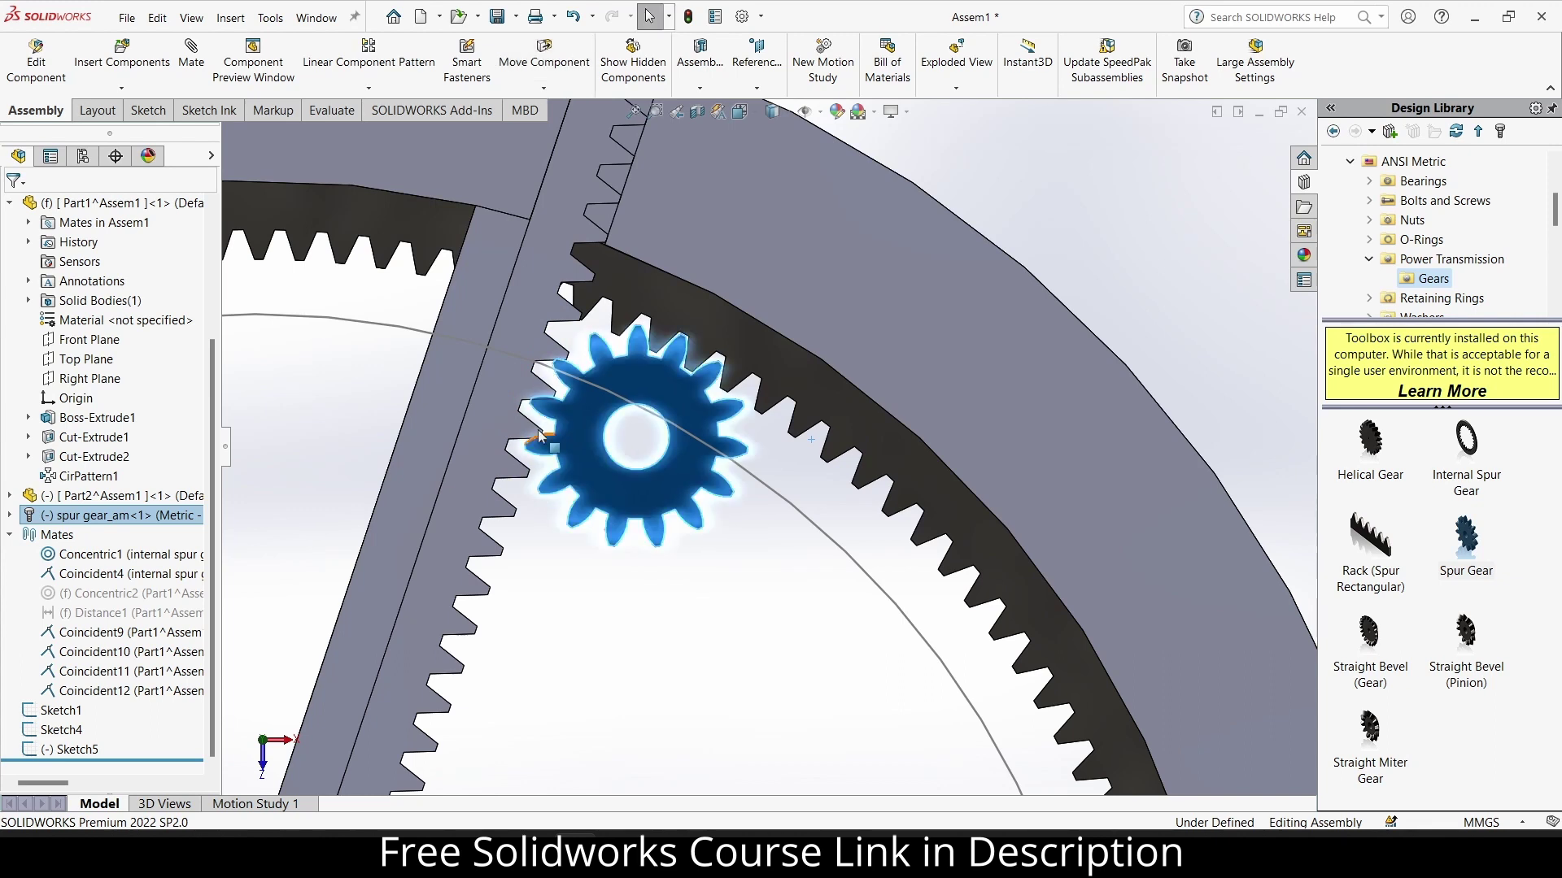
Slide the rack upward past the pinion, then orbit to inspect the pinion against the ring.
{"action": "left_click", "coordinate": [513, 377]}
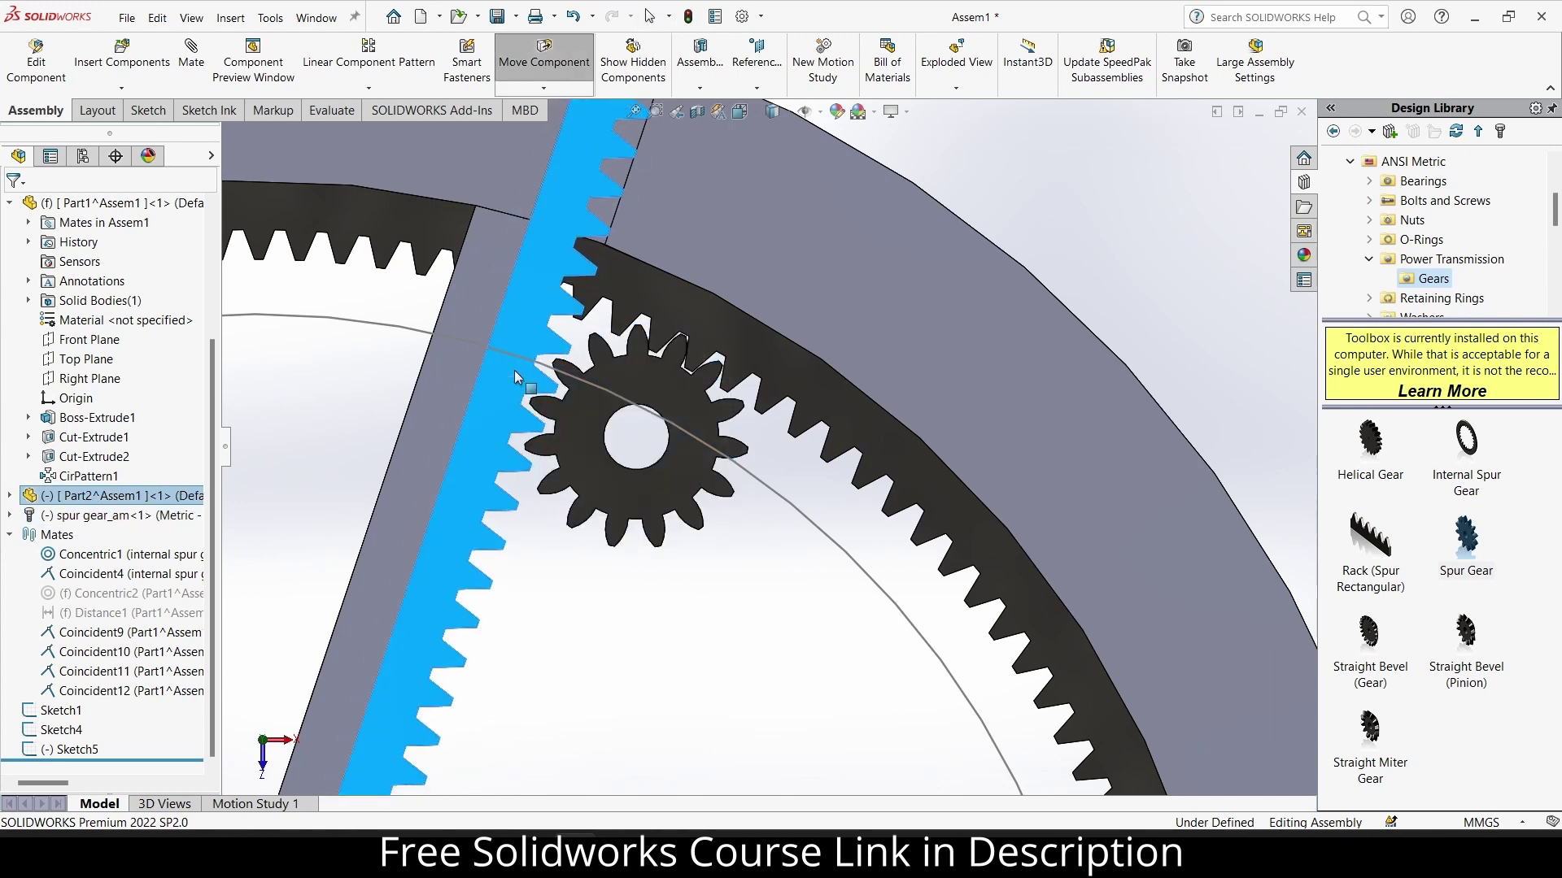
{"action": "key", "text": "Escape"}
{"action": "scroll", "coordinate": [515, 377], "scroll_direction": "up", "scroll_amount": 10}
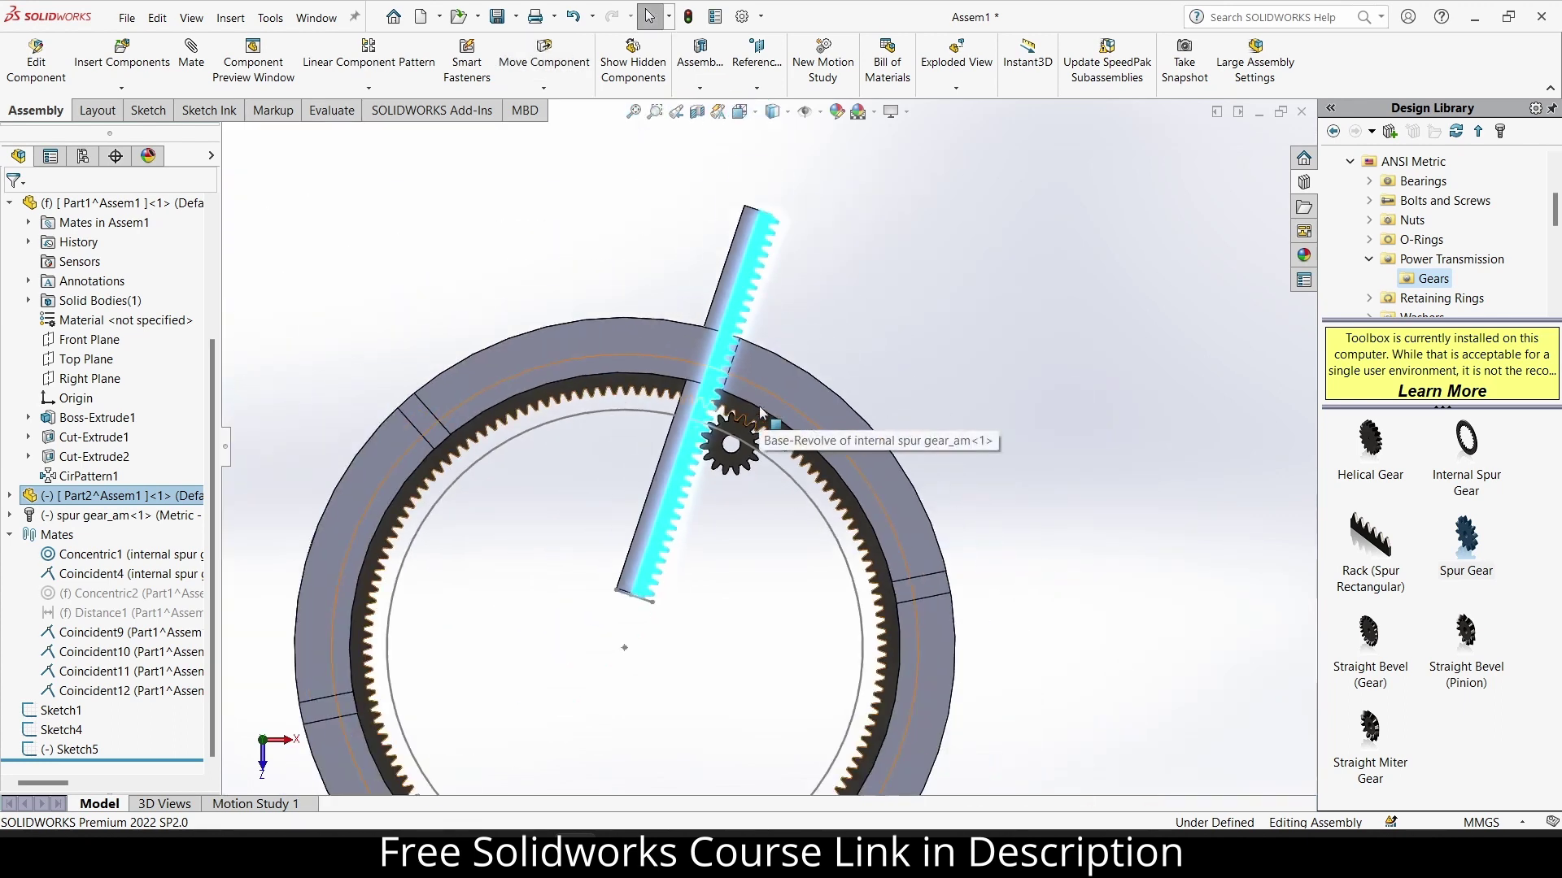
{"action": "scroll", "coordinate": [680, 501], "scroll_direction": "down", "scroll_amount": 5}
{"action": "left_click_drag", "start_coordinate": [675, 537], "coordinate": [774, 274]}
{"action": "scroll", "coordinate": [861, 357], "scroll_direction": "down", "scroll_amount": 5}
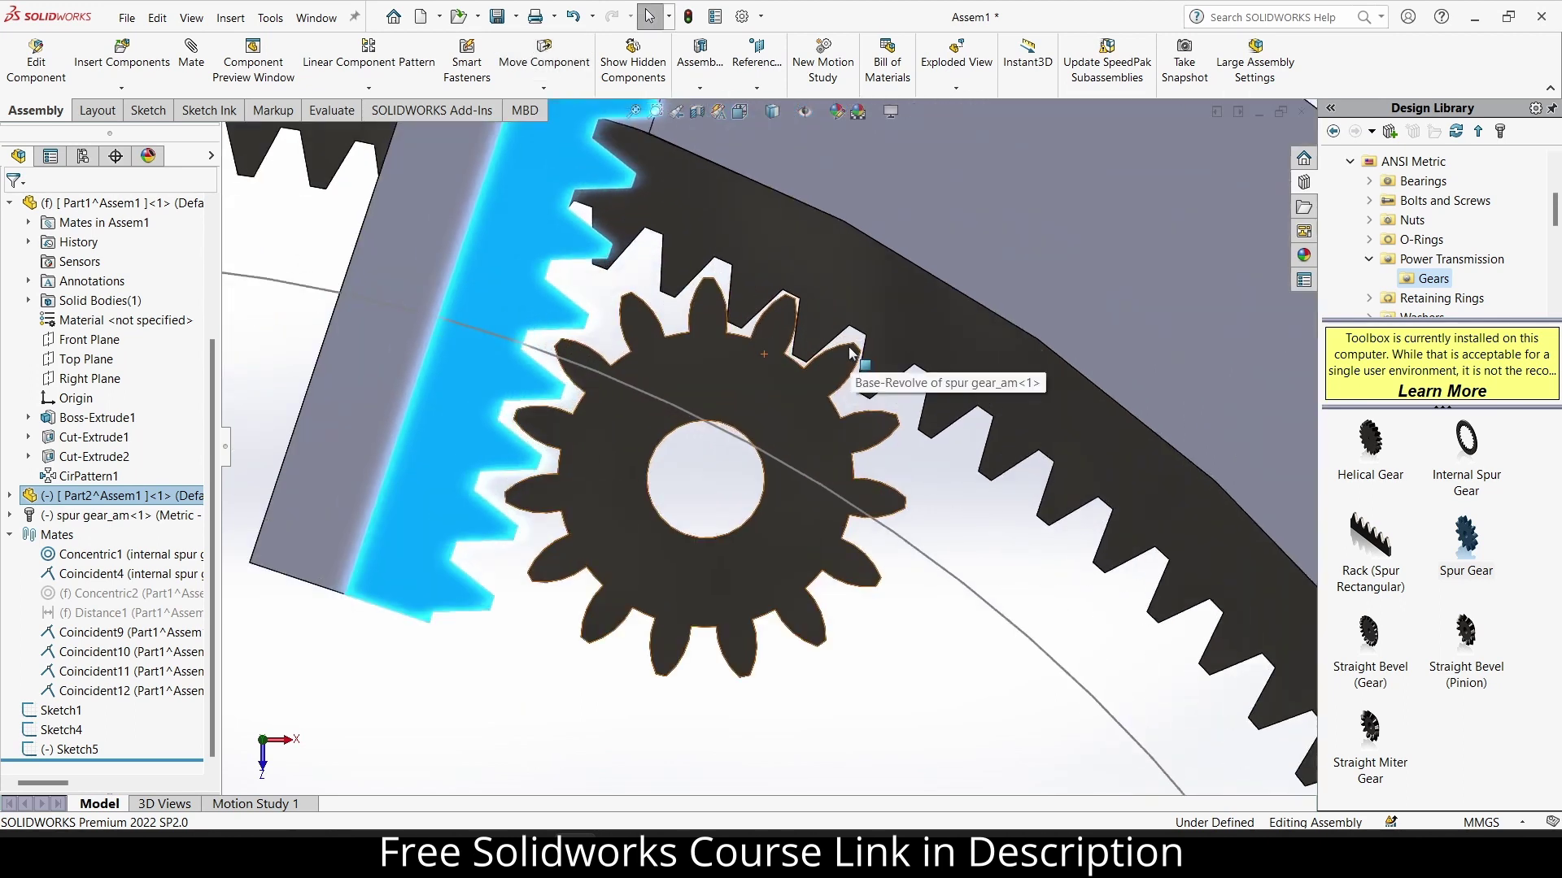
{"action": "scroll", "coordinate": [867, 419], "scroll_direction": "up", "scroll_amount": 3}
{"action": "middle_click_drag", "start_coordinate": [862, 455], "coordinate": [827, 278]}
{"action": "scroll", "coordinate": [823, 316], "scroll_direction": "up", "scroll_amount": 4}
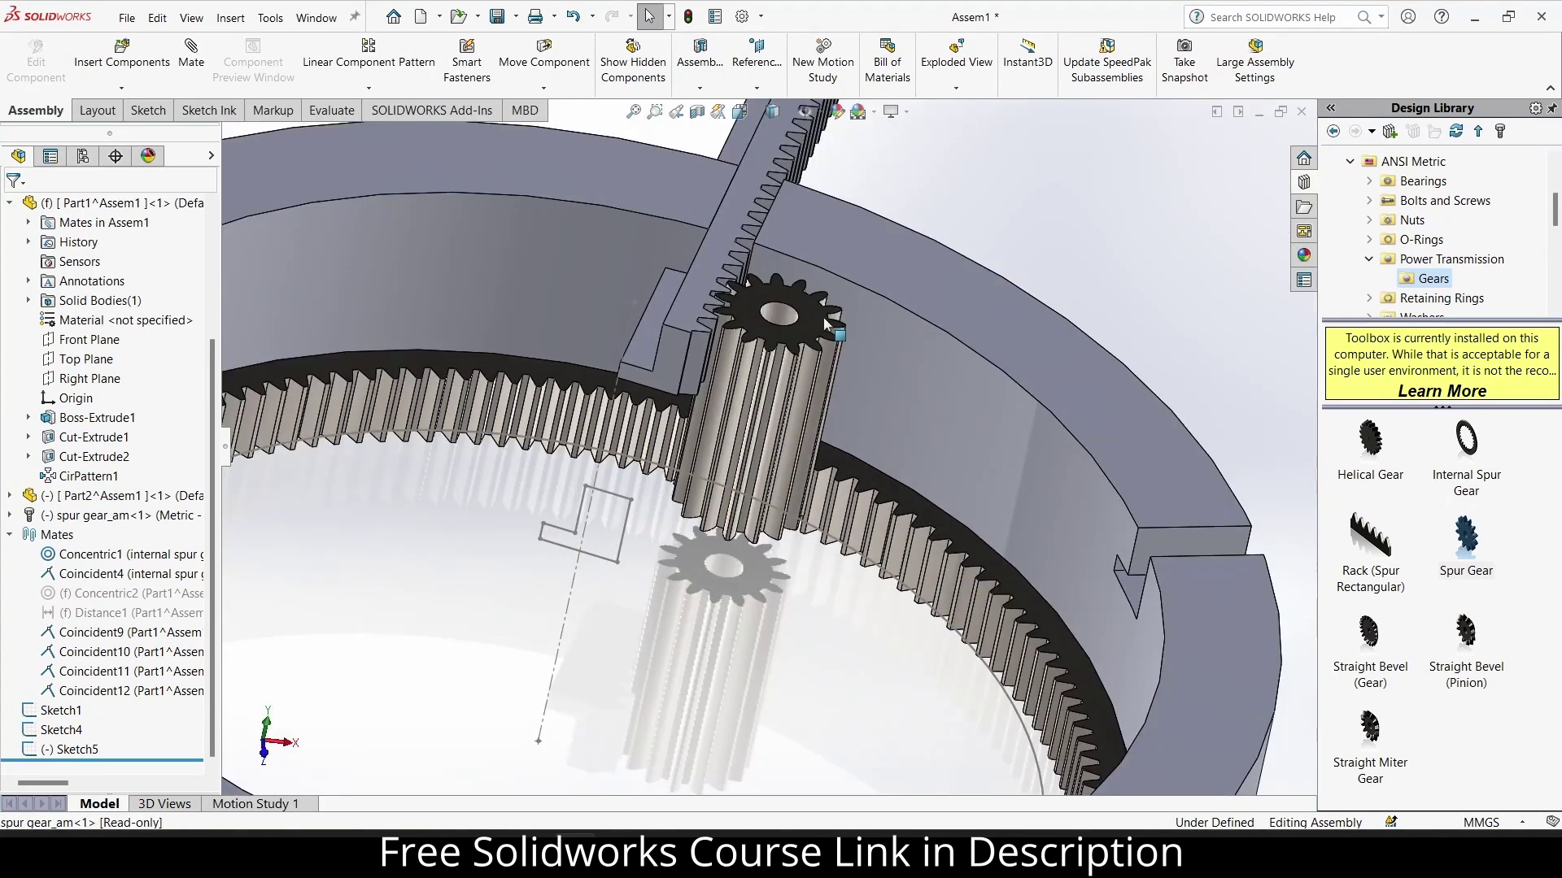
Start a Gear mechanical mate between the spur gear's bore edge and the ring gear's edge.
{"action": "left_click", "coordinate": [191, 55]}
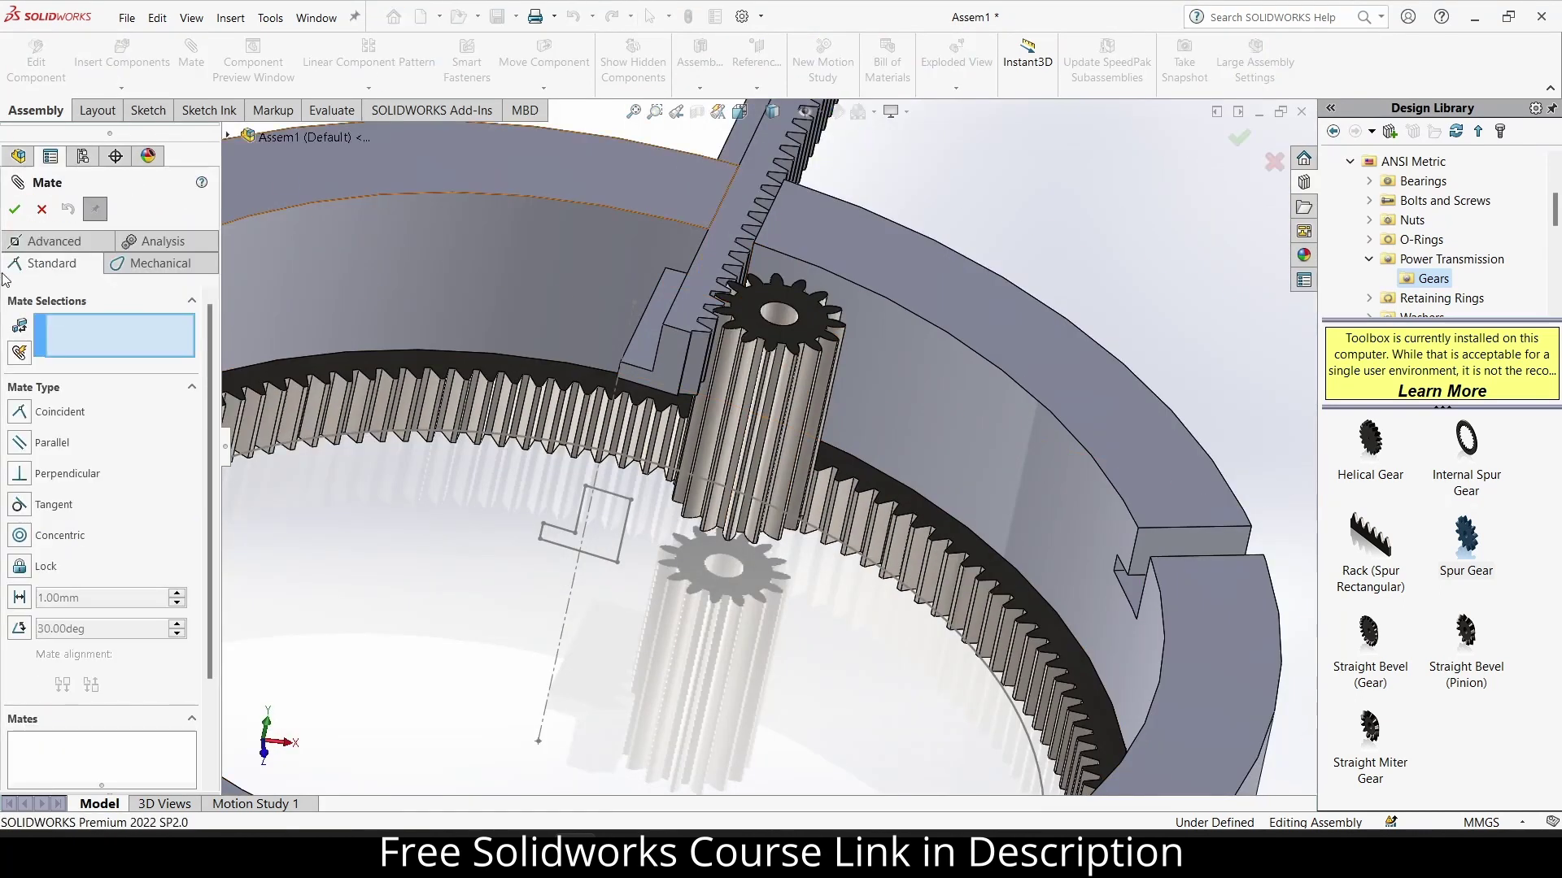
{"action": "left_click", "coordinate": [156, 266]}
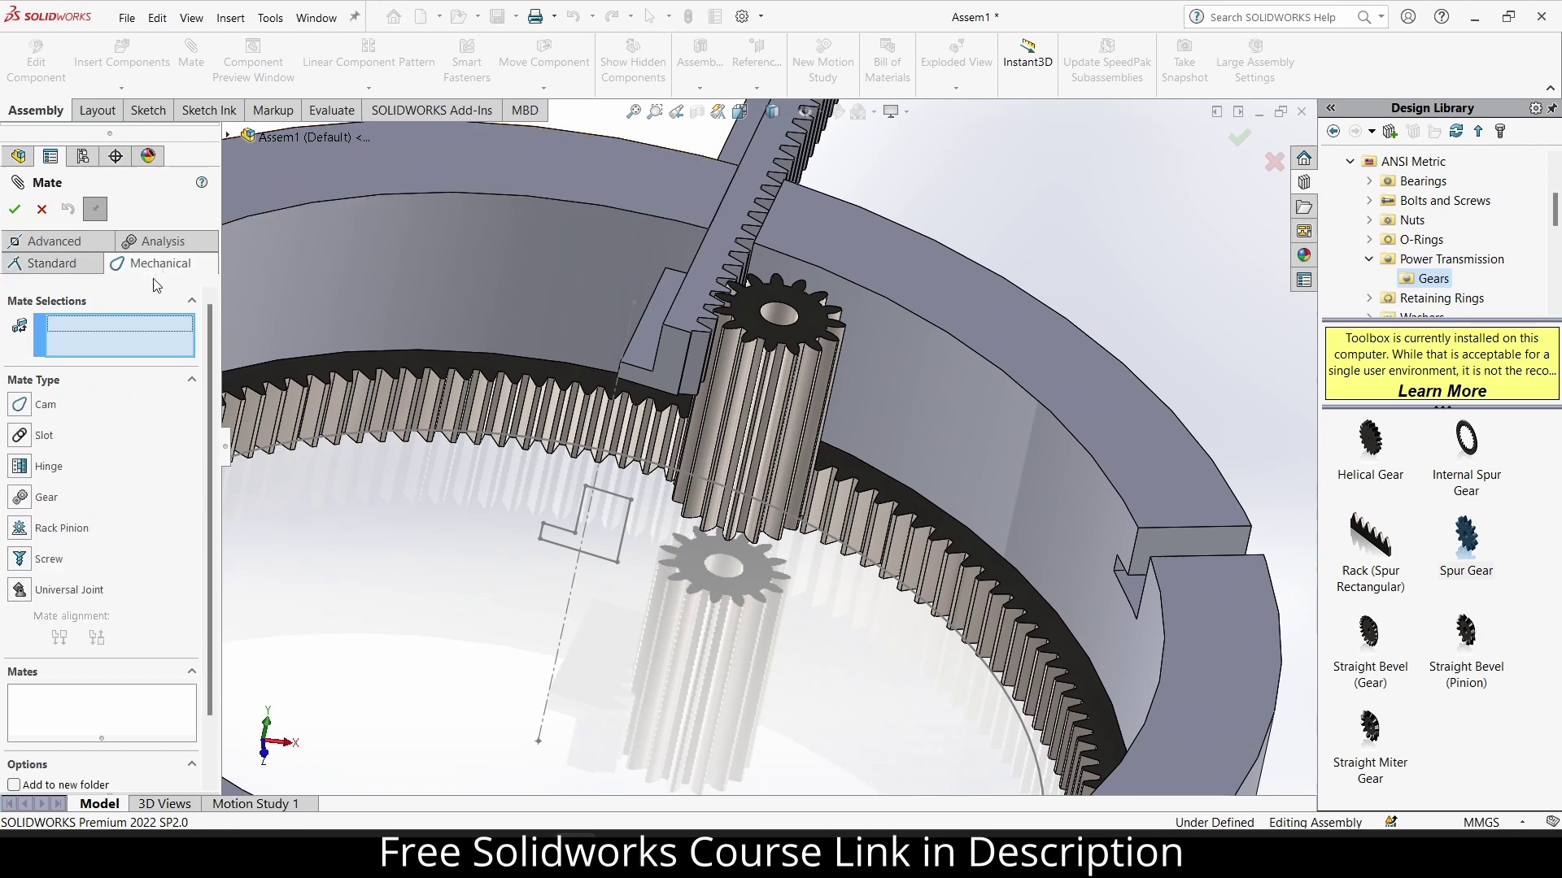
{"action": "left_click", "coordinate": [21, 497]}
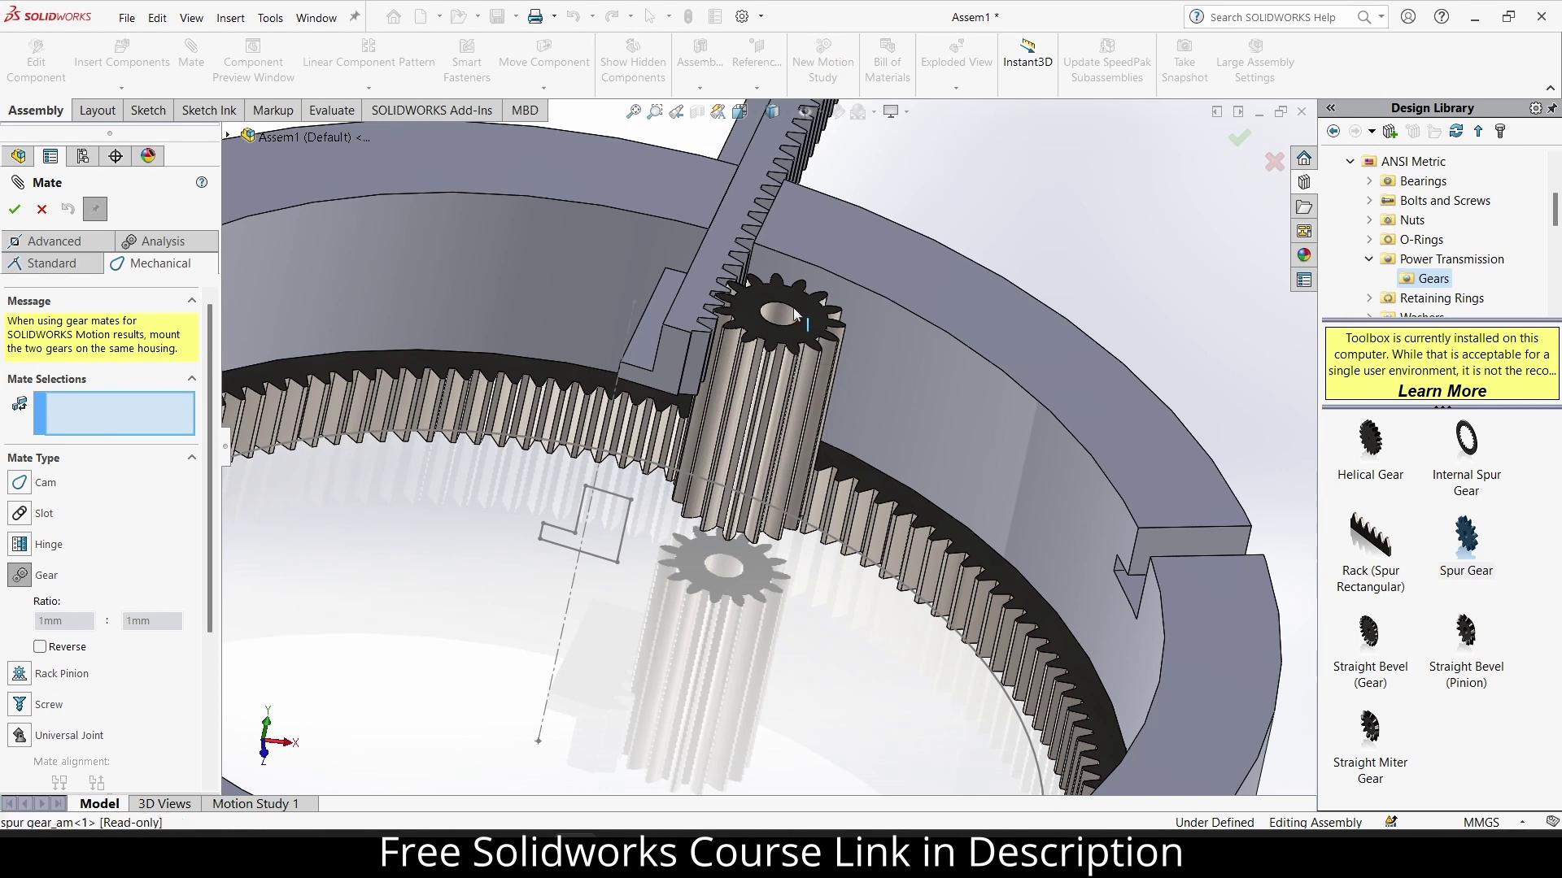
{"action": "left_click", "coordinate": [793, 308]}
{"action": "middle_click_drag", "start_coordinate": [953, 540], "coordinate": [939, 657]}
{"action": "left_click", "coordinate": [886, 612]}
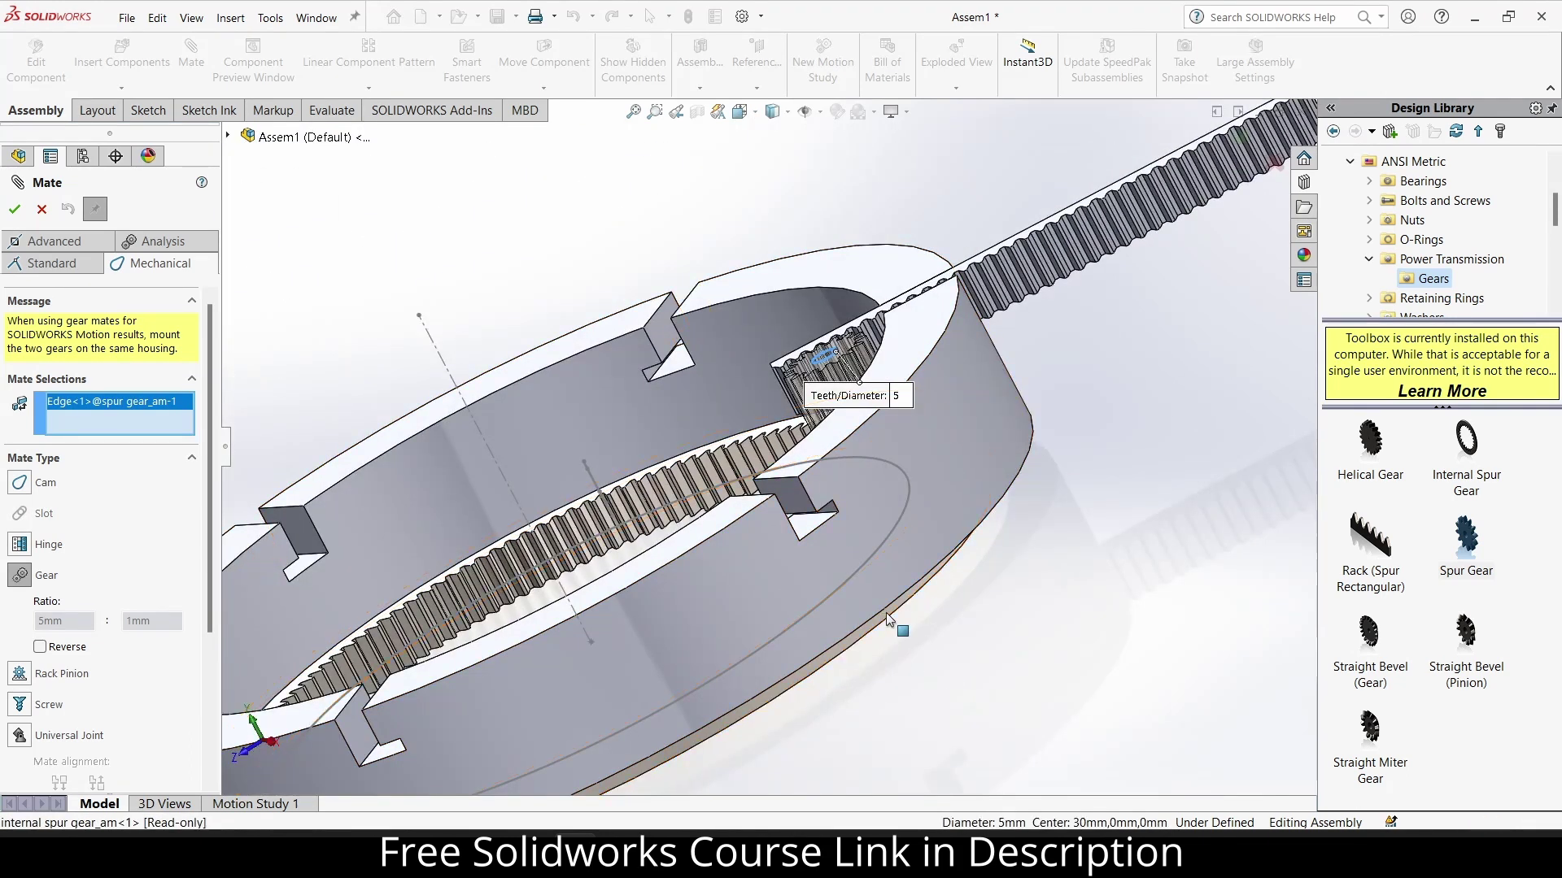
{"action": "left_click", "coordinate": [892, 613]}
{"action": "middle_click_drag", "start_coordinate": [892, 613], "coordinate": [765, 393]}
{"action": "key", "text": "f"}
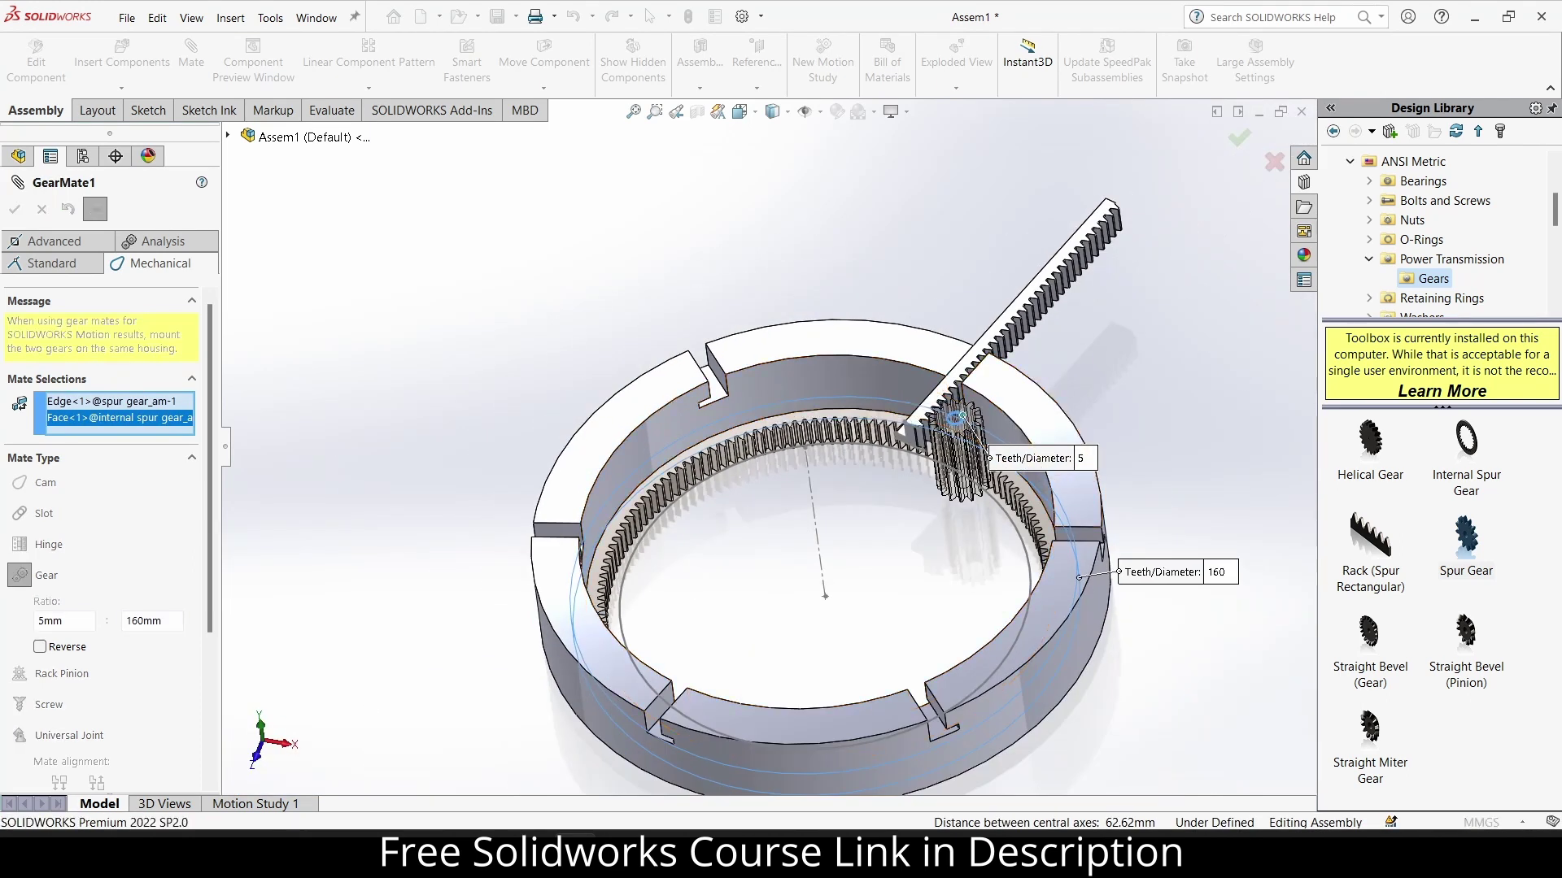
Set the gear ratio to 15 mm : 140 mm, test by turning the ring, and confirm.
{"action": "left_click", "coordinate": [1081, 459]}
{"action": "type", "text": "15"}
{"action": "key", "text": "Return"}
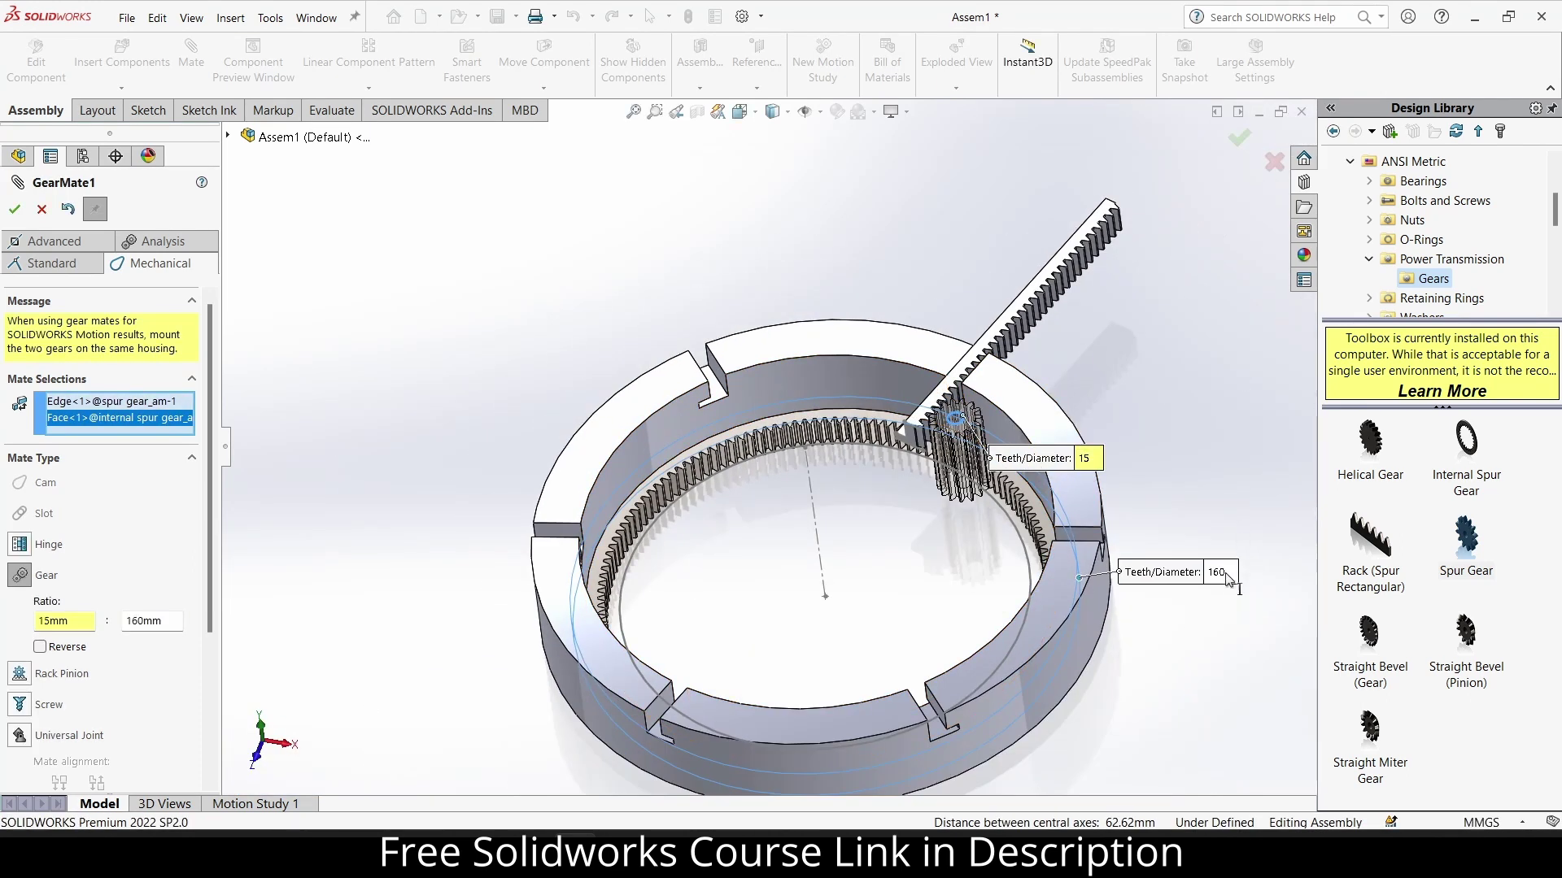
{"action": "left_click", "coordinate": [1220, 572]}
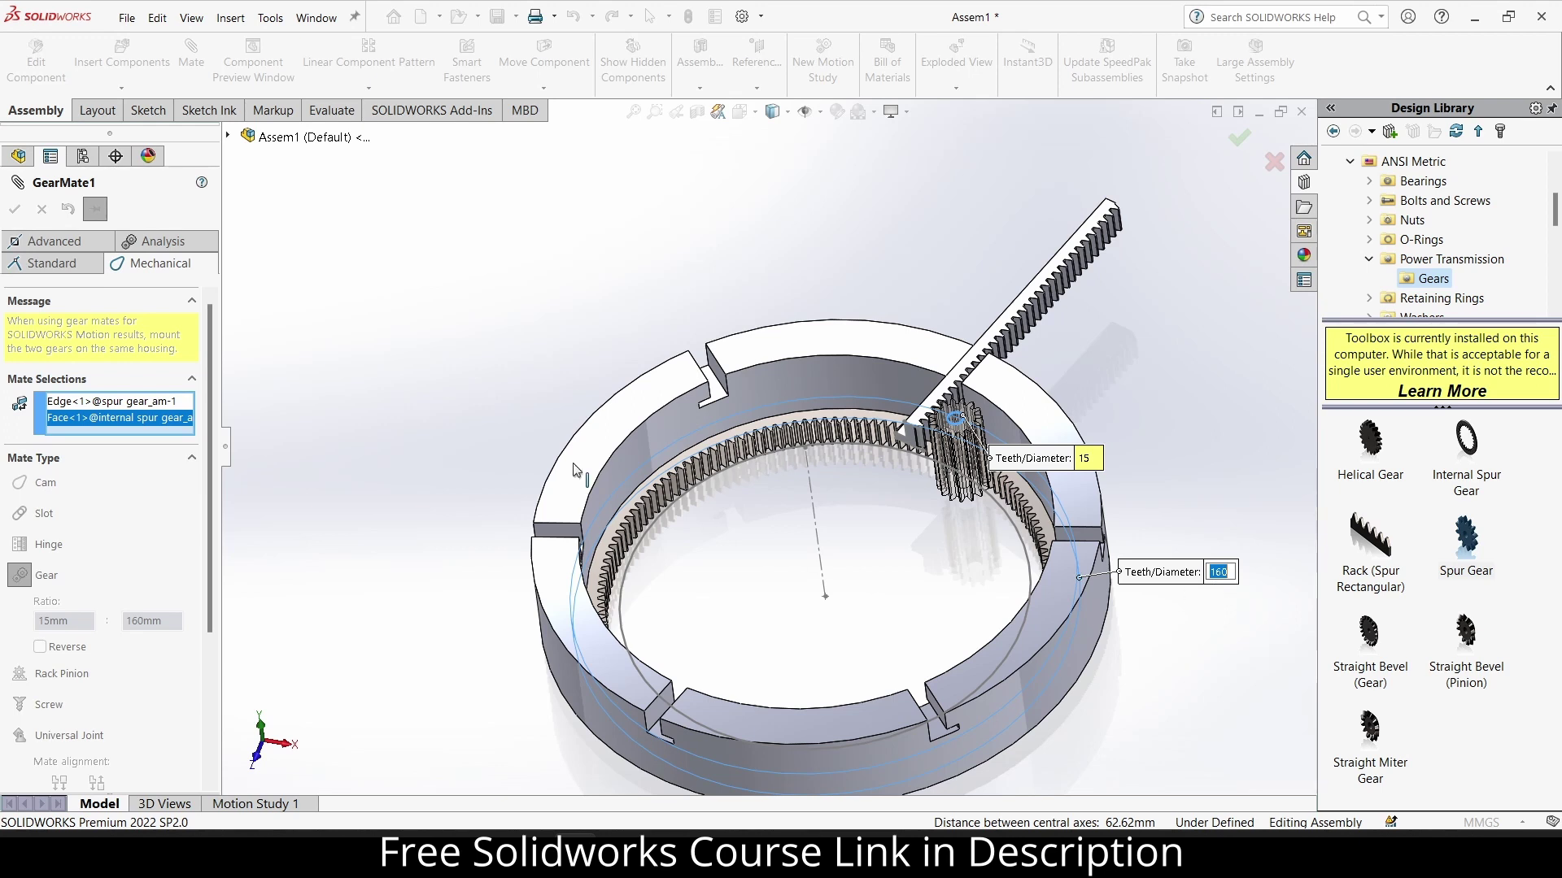
{"action": "left_click", "coordinate": [227, 138]}
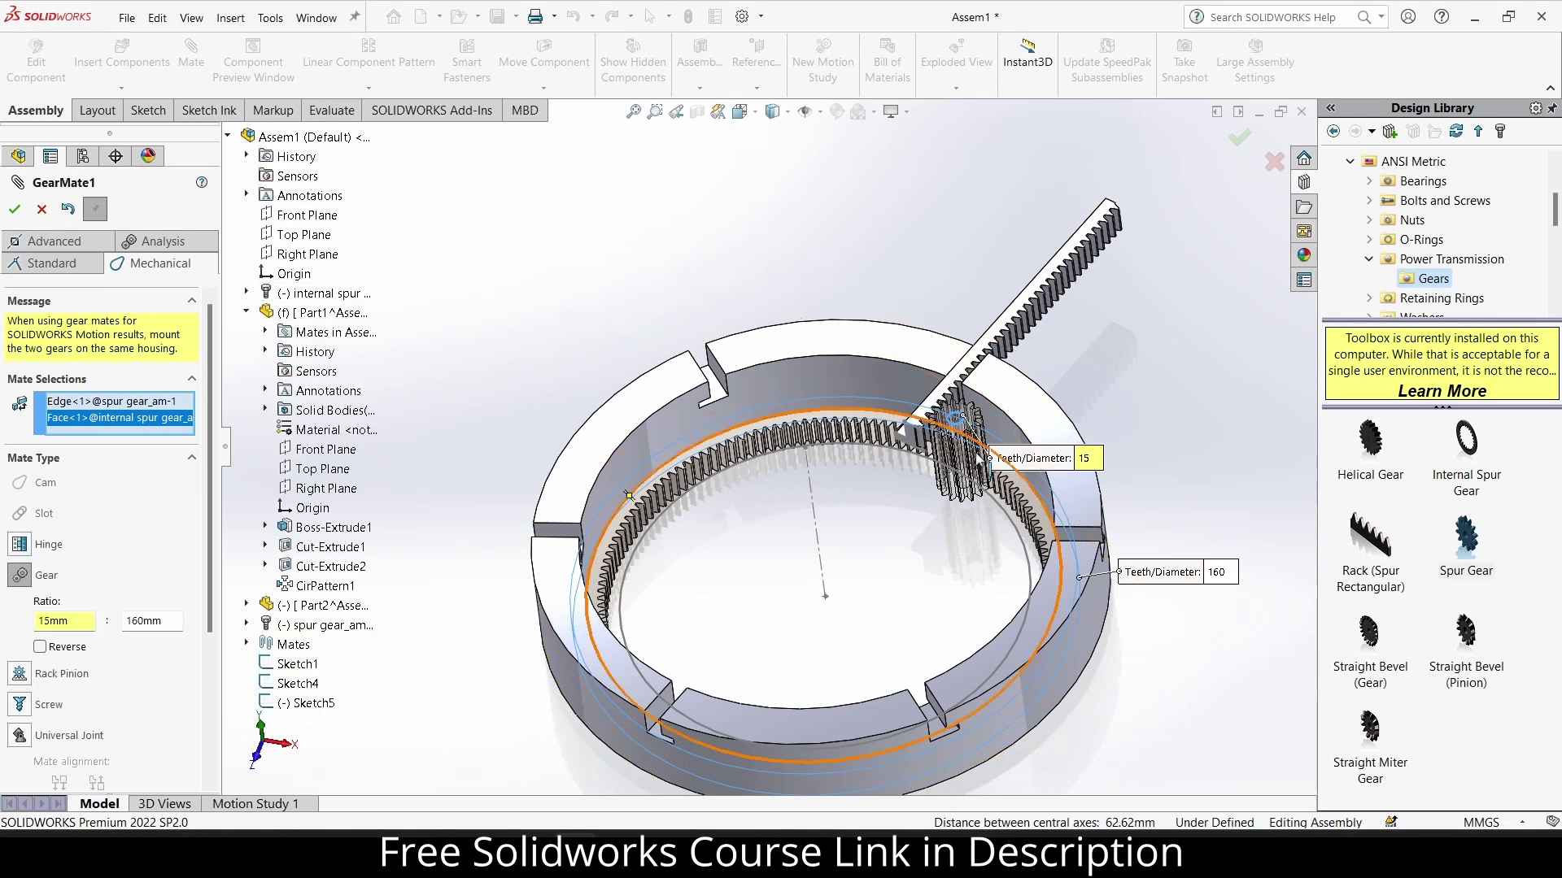
{"action": "left_click", "coordinate": [1224, 574]}
{"action": "type", "text": "15"}
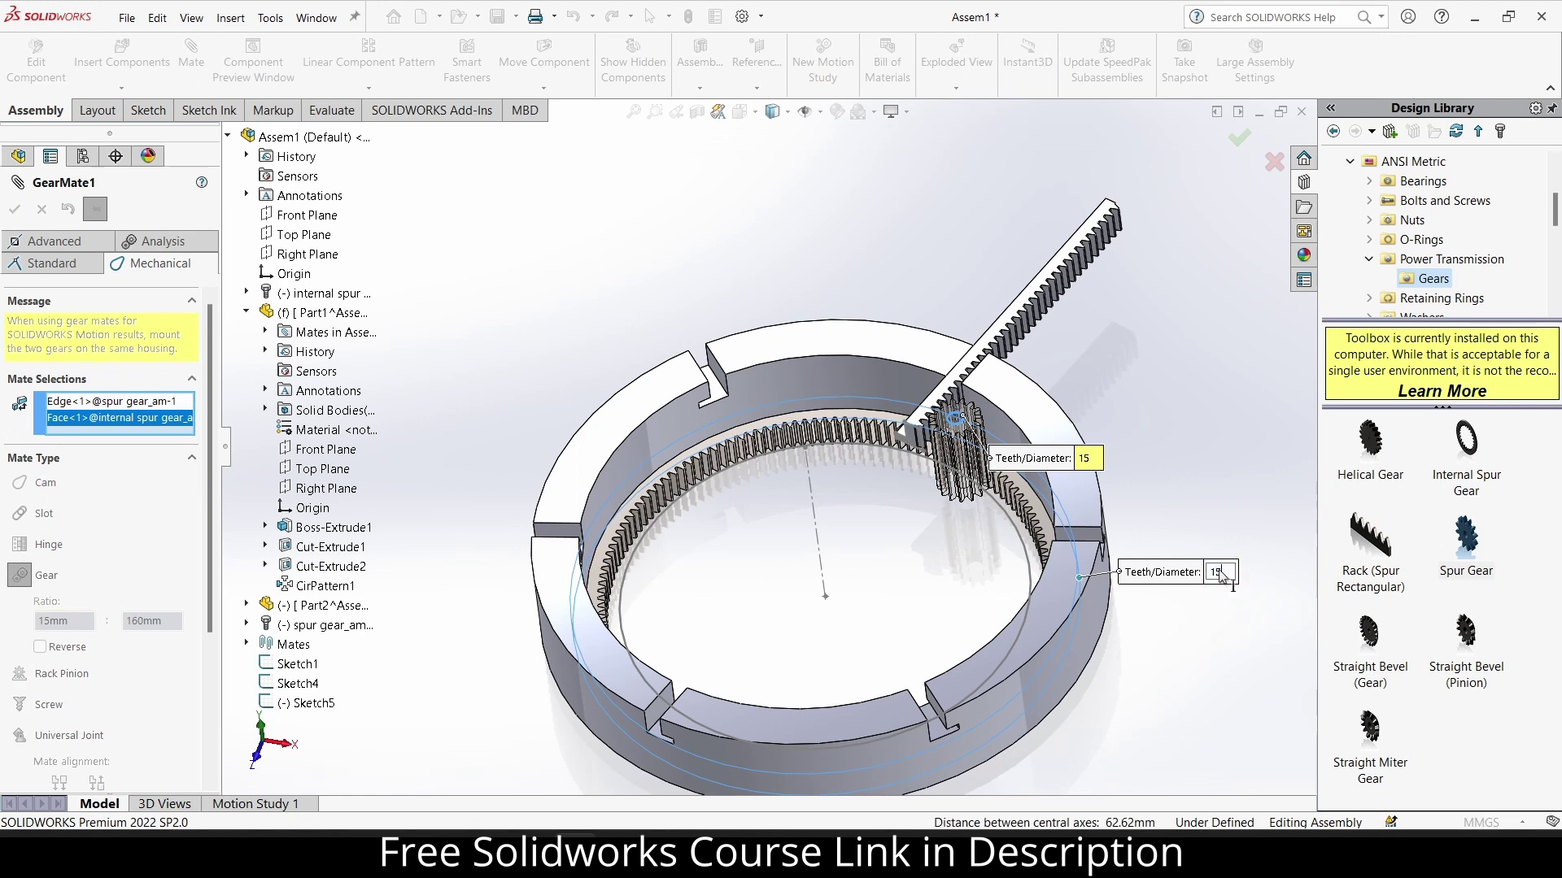
{"action": "type", "text": "40"}
{"action": "key", "text": "Return"}
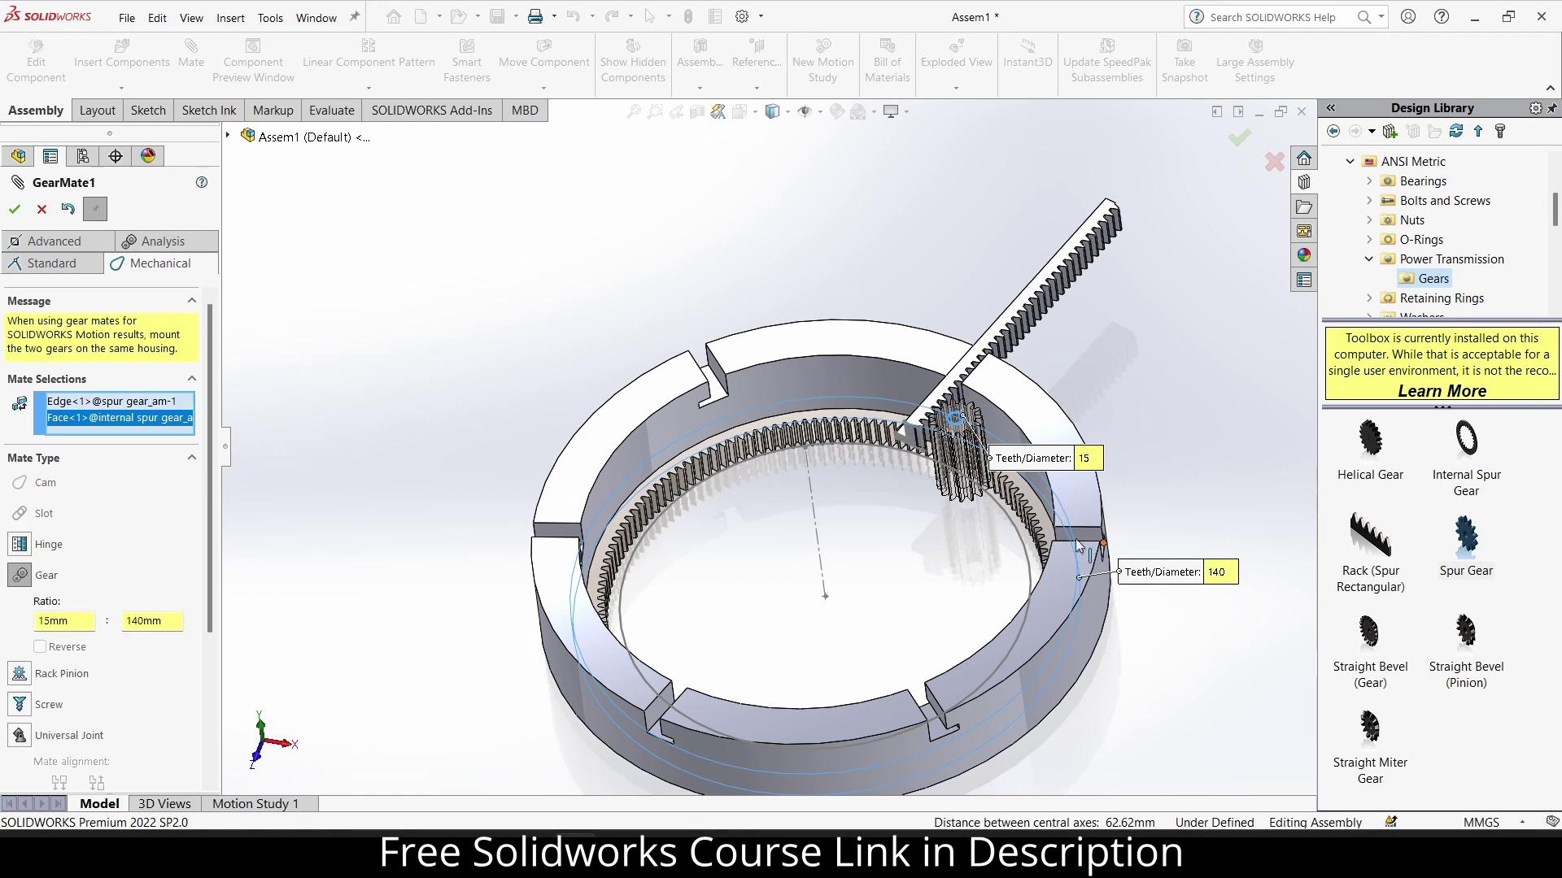
{"action": "scroll", "coordinate": [998, 505], "scroll_direction": "down", "scroll_amount": 3}
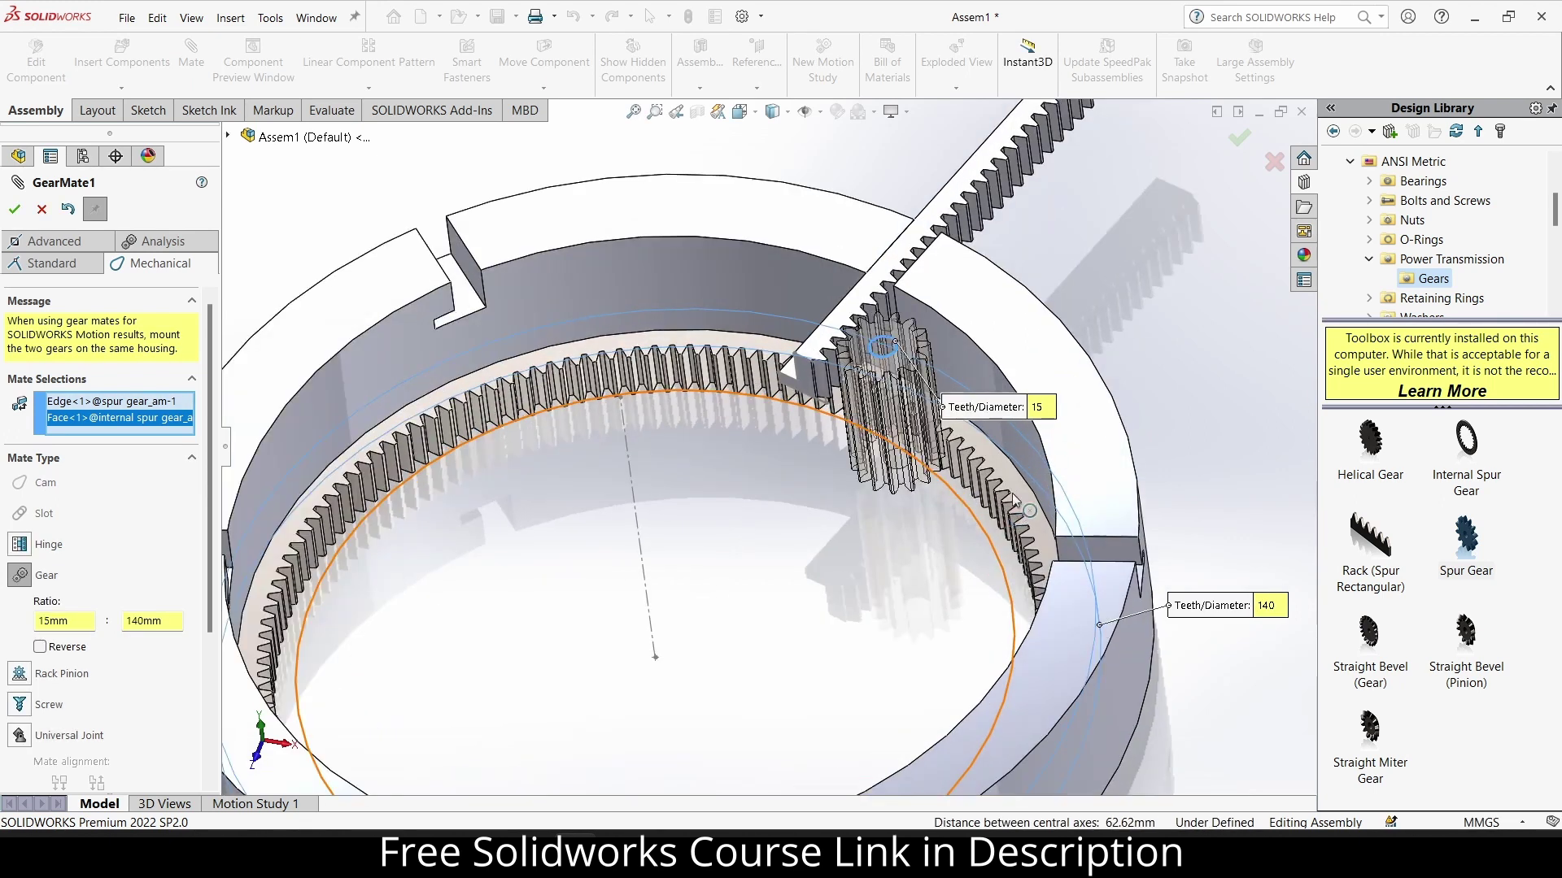
{"action": "left_click_drag", "start_coordinate": [1007, 482], "coordinate": [1022, 502]}
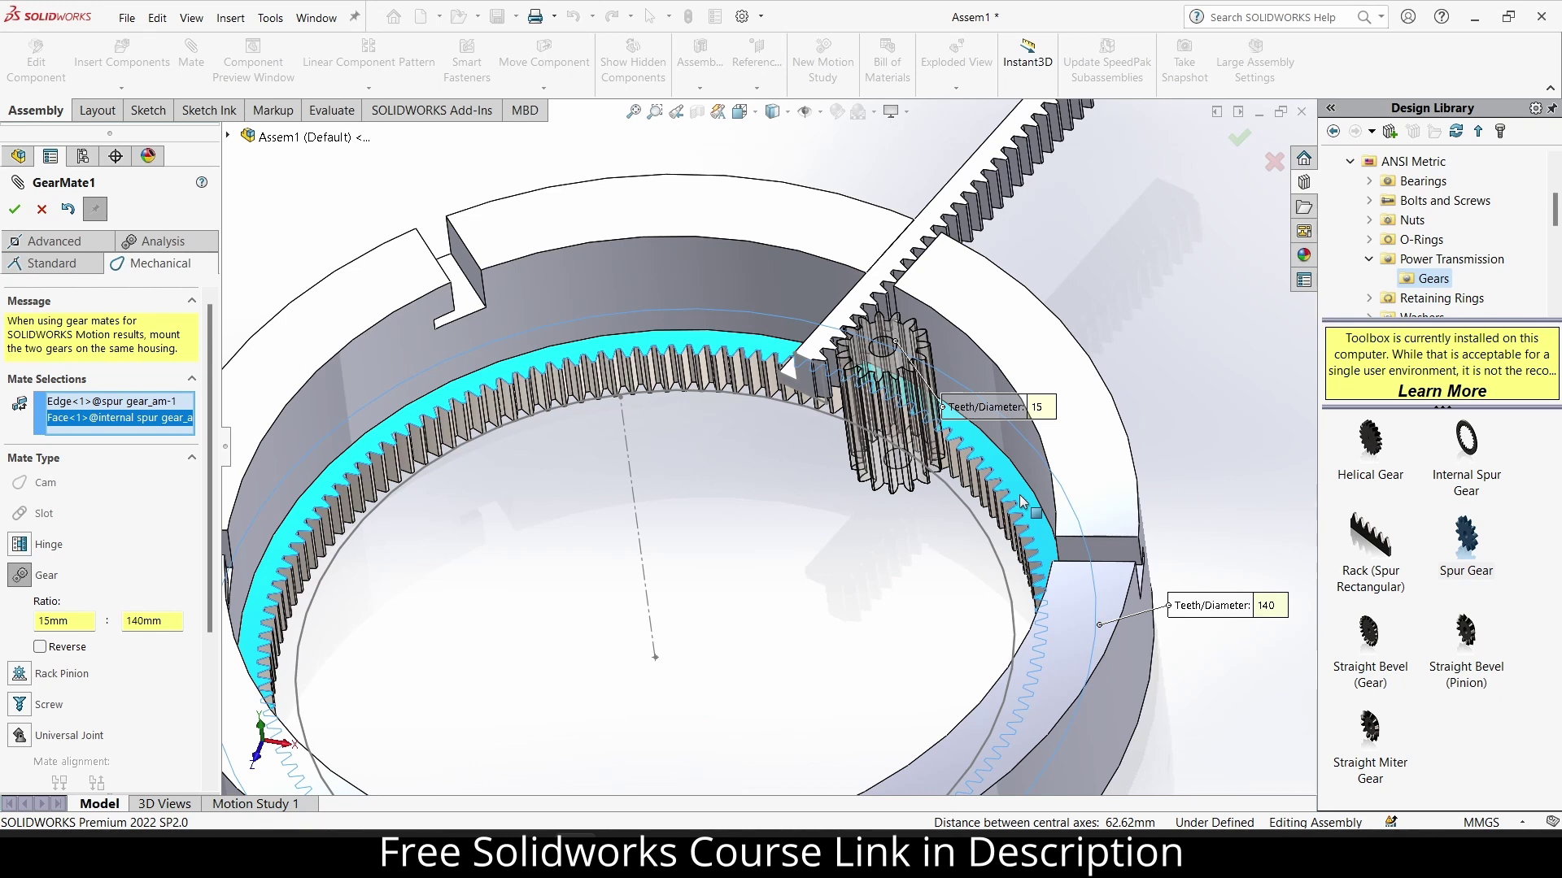
{"action": "scroll", "coordinate": [878, 325], "scroll_direction": "down", "scroll_amount": 5}
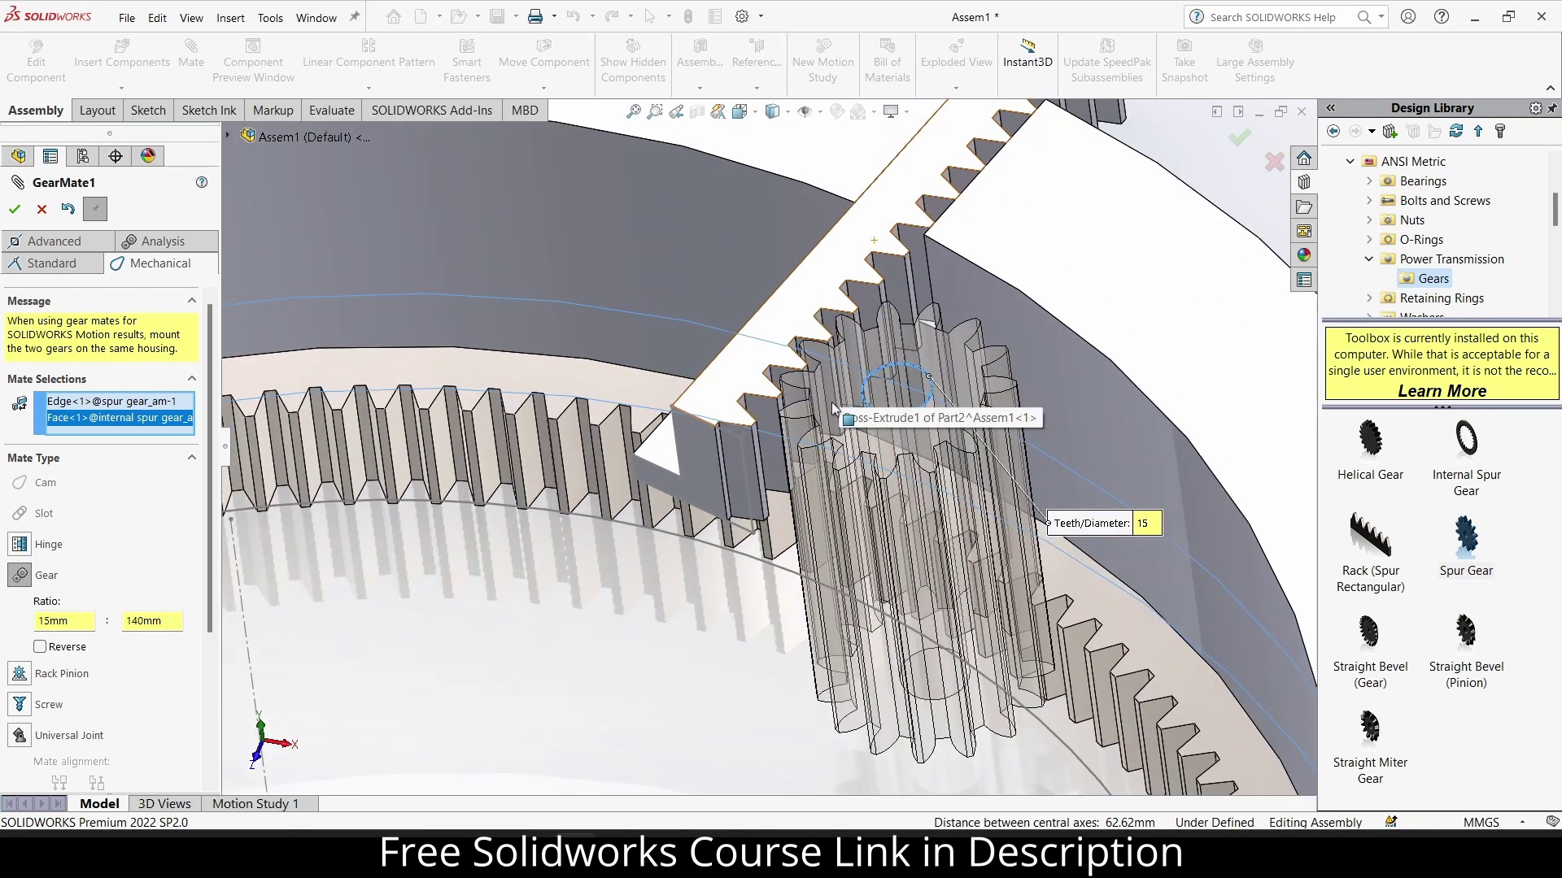
{"action": "left_click", "coordinate": [15, 209]}
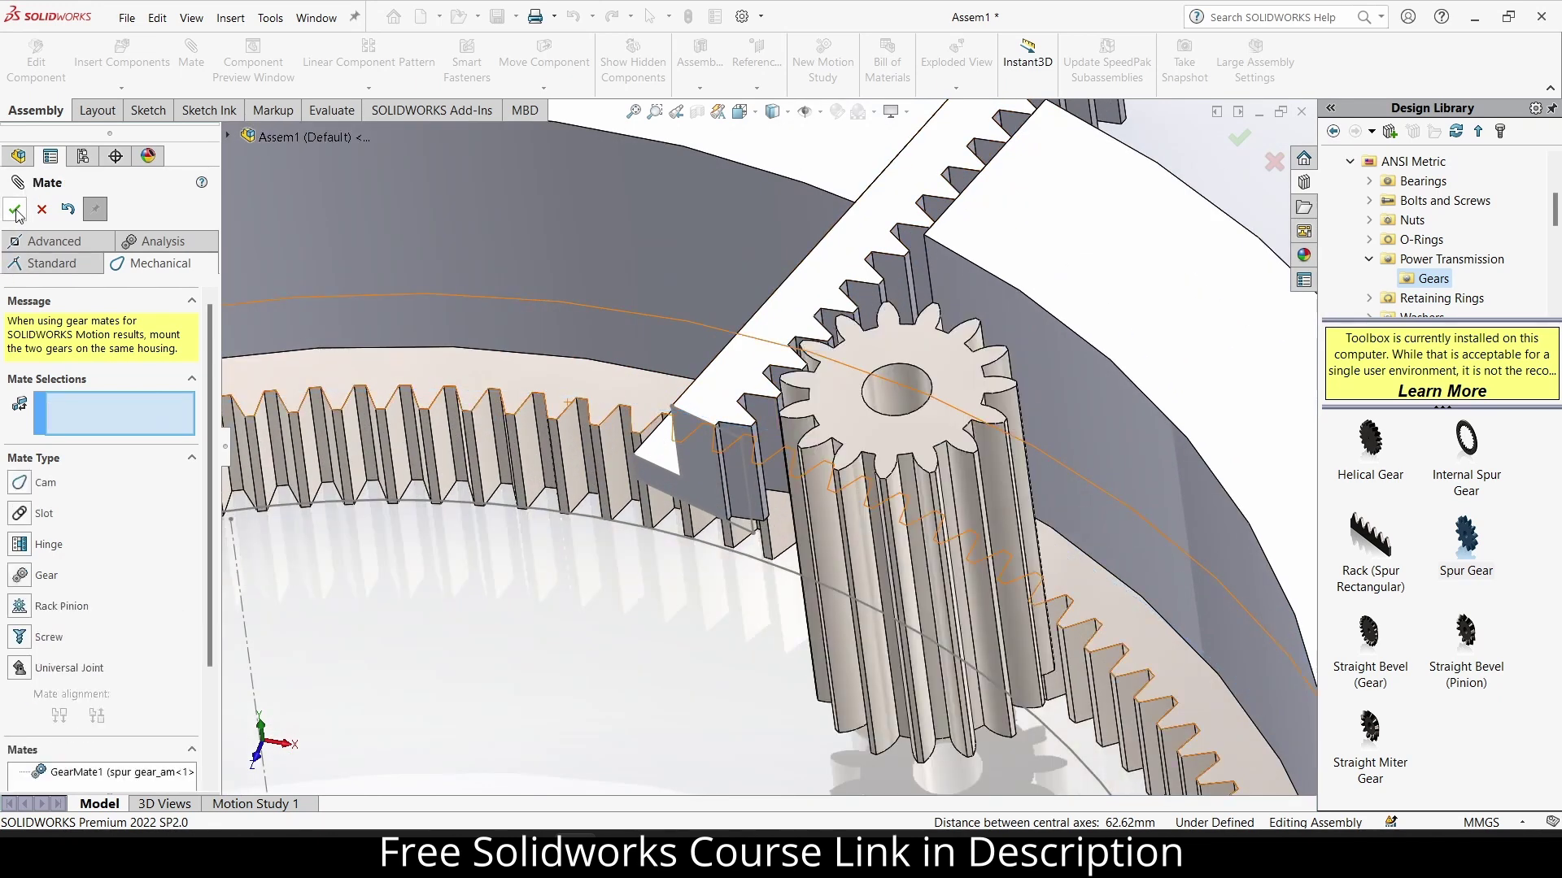
{"action": "scroll", "coordinate": [982, 377], "scroll_direction": "up", "scroll_amount": 4}
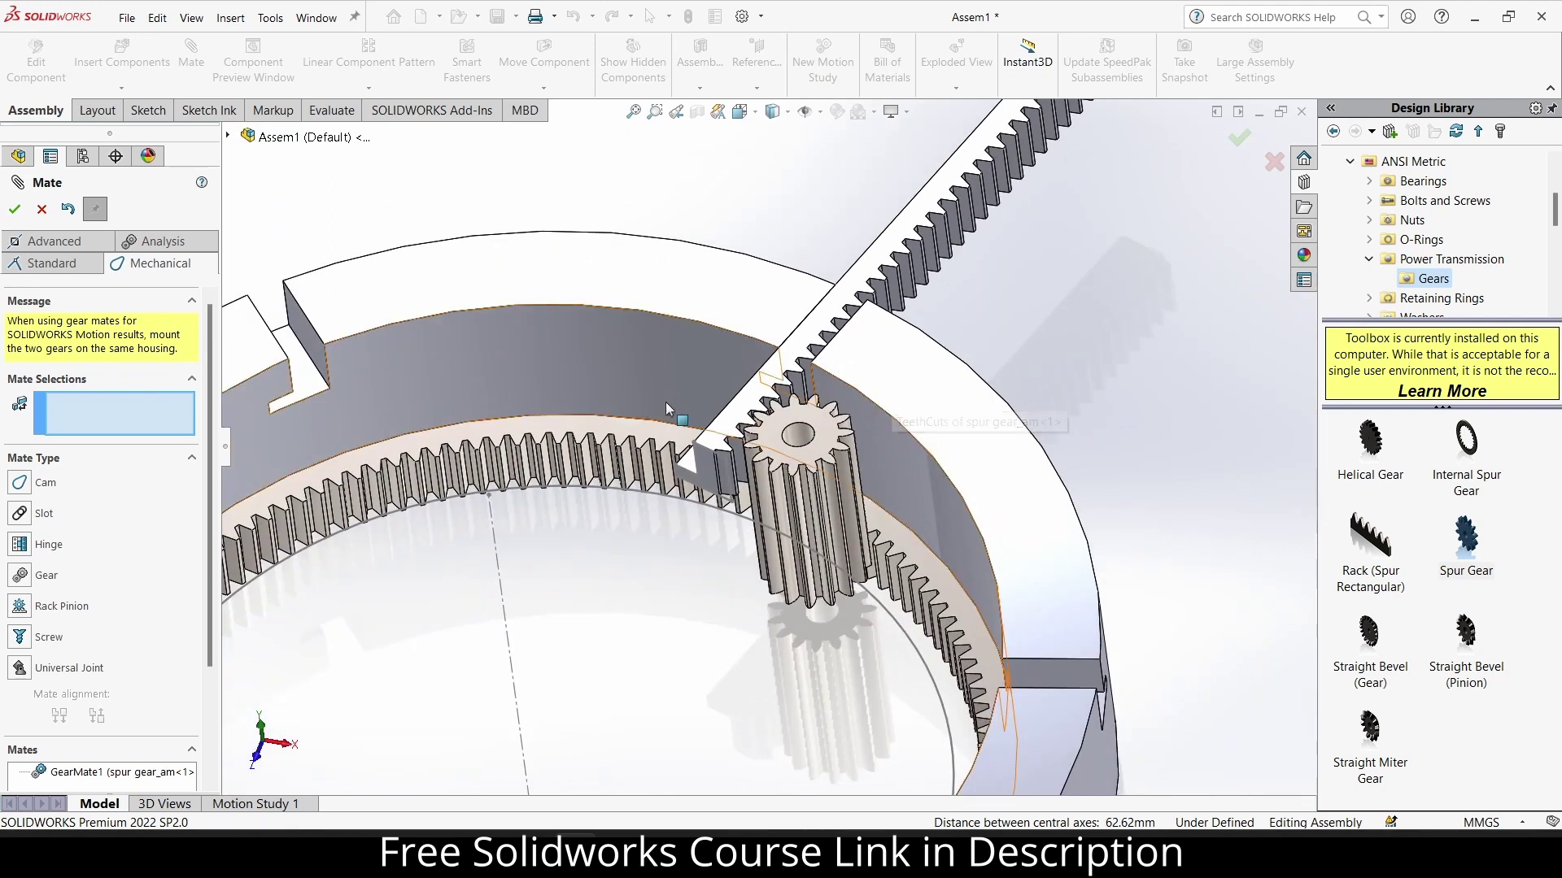
Define a Rack Pinion mate with the rack edge and pinion bore, using 15.71 mm rack travel per revolution.
{"action": "left_click", "coordinate": [19, 606]}
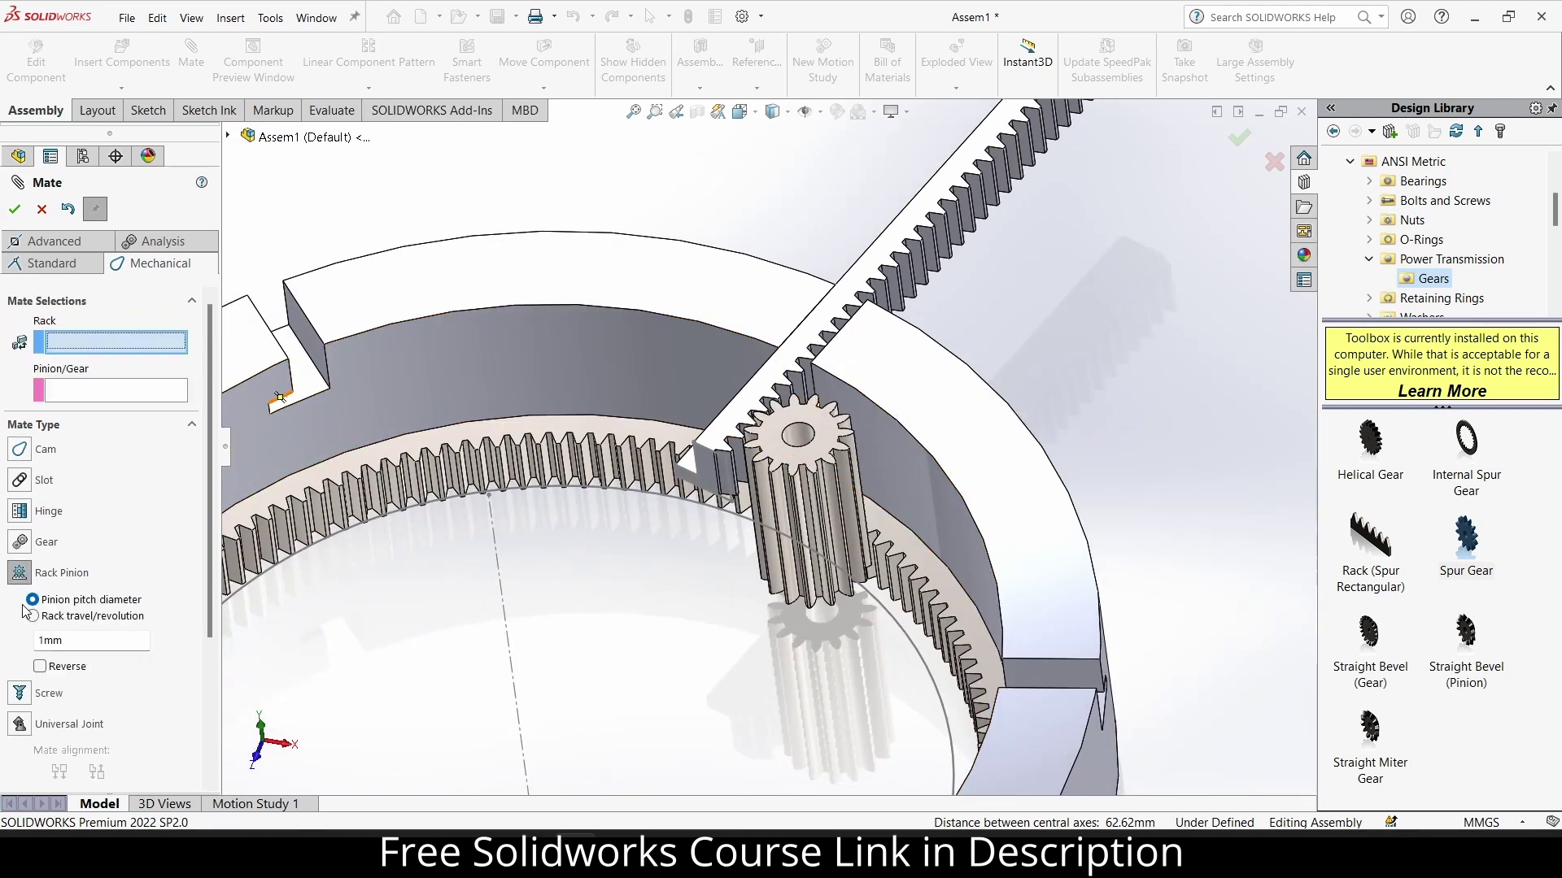
{"action": "left_click", "coordinate": [731, 405]}
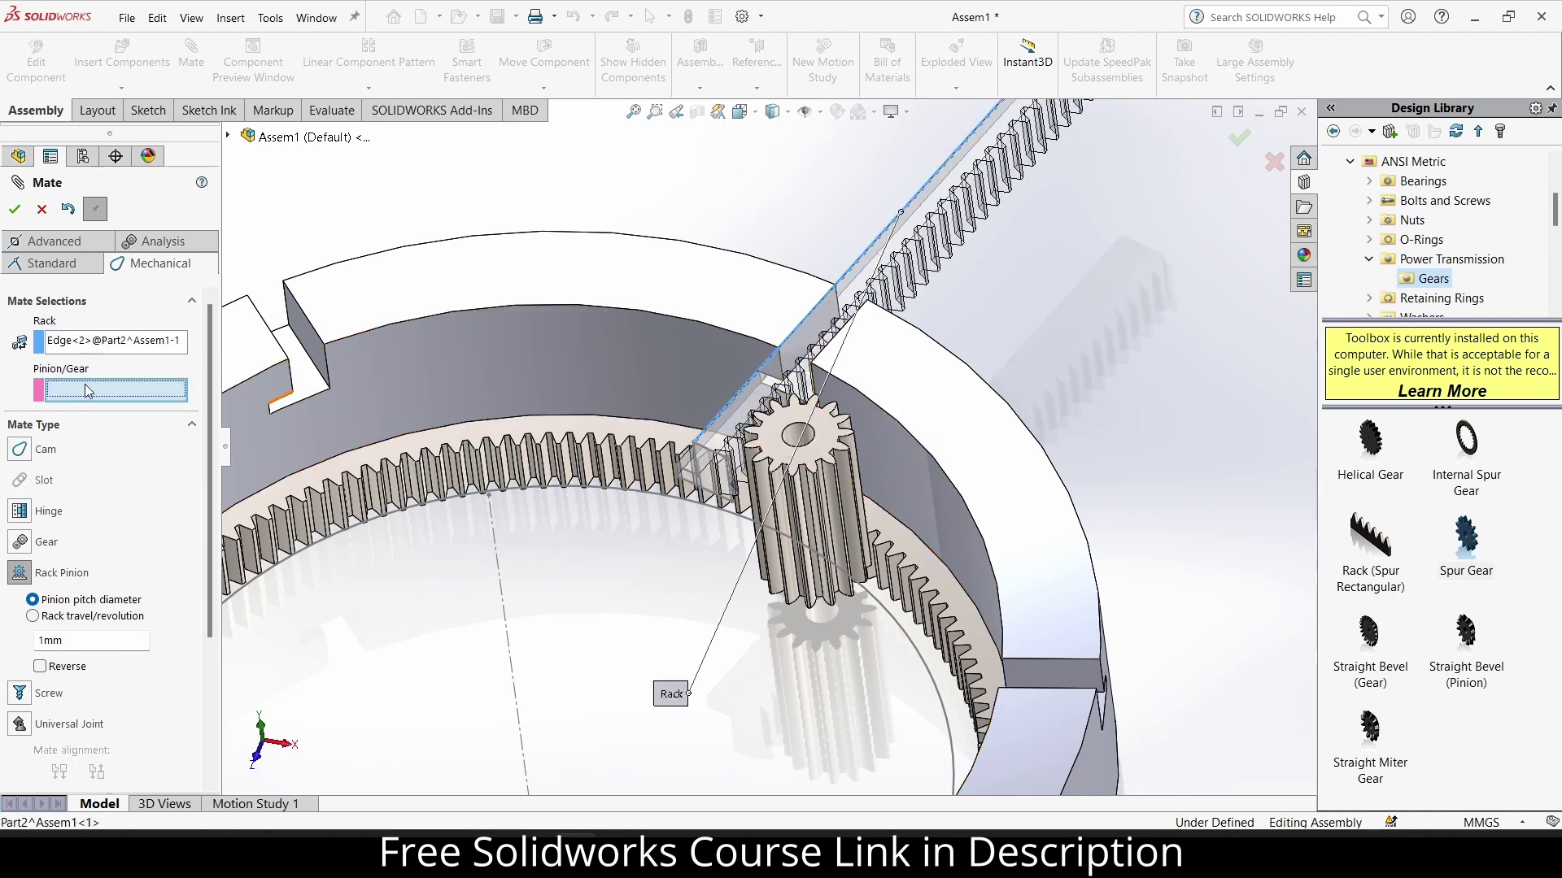
{"action": "left_click", "coordinate": [805, 425]}
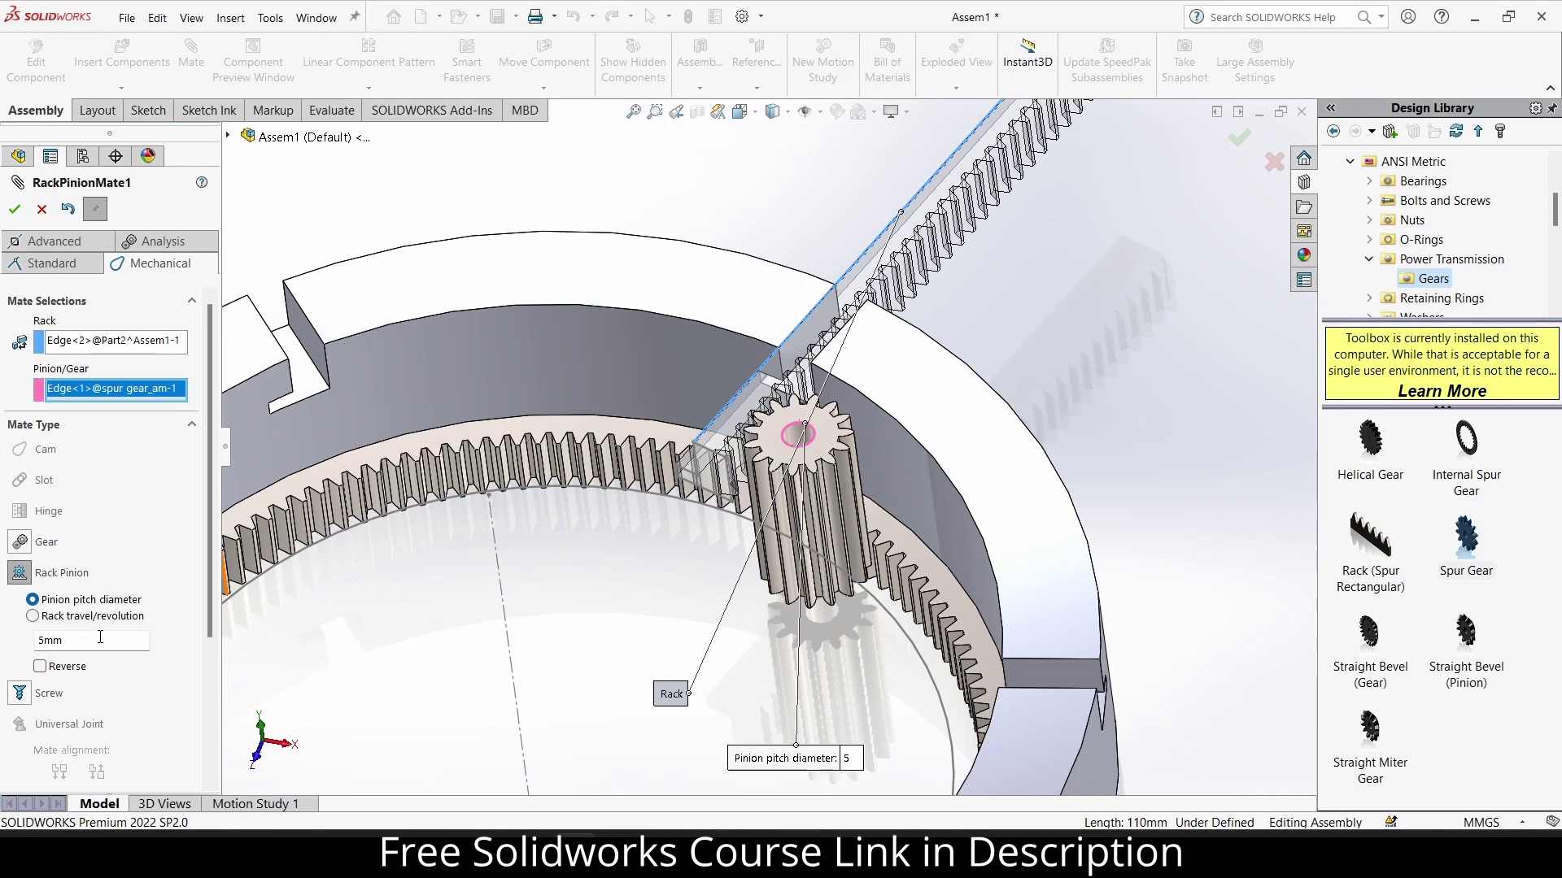
{"action": "left_click", "coordinate": [32, 616]}
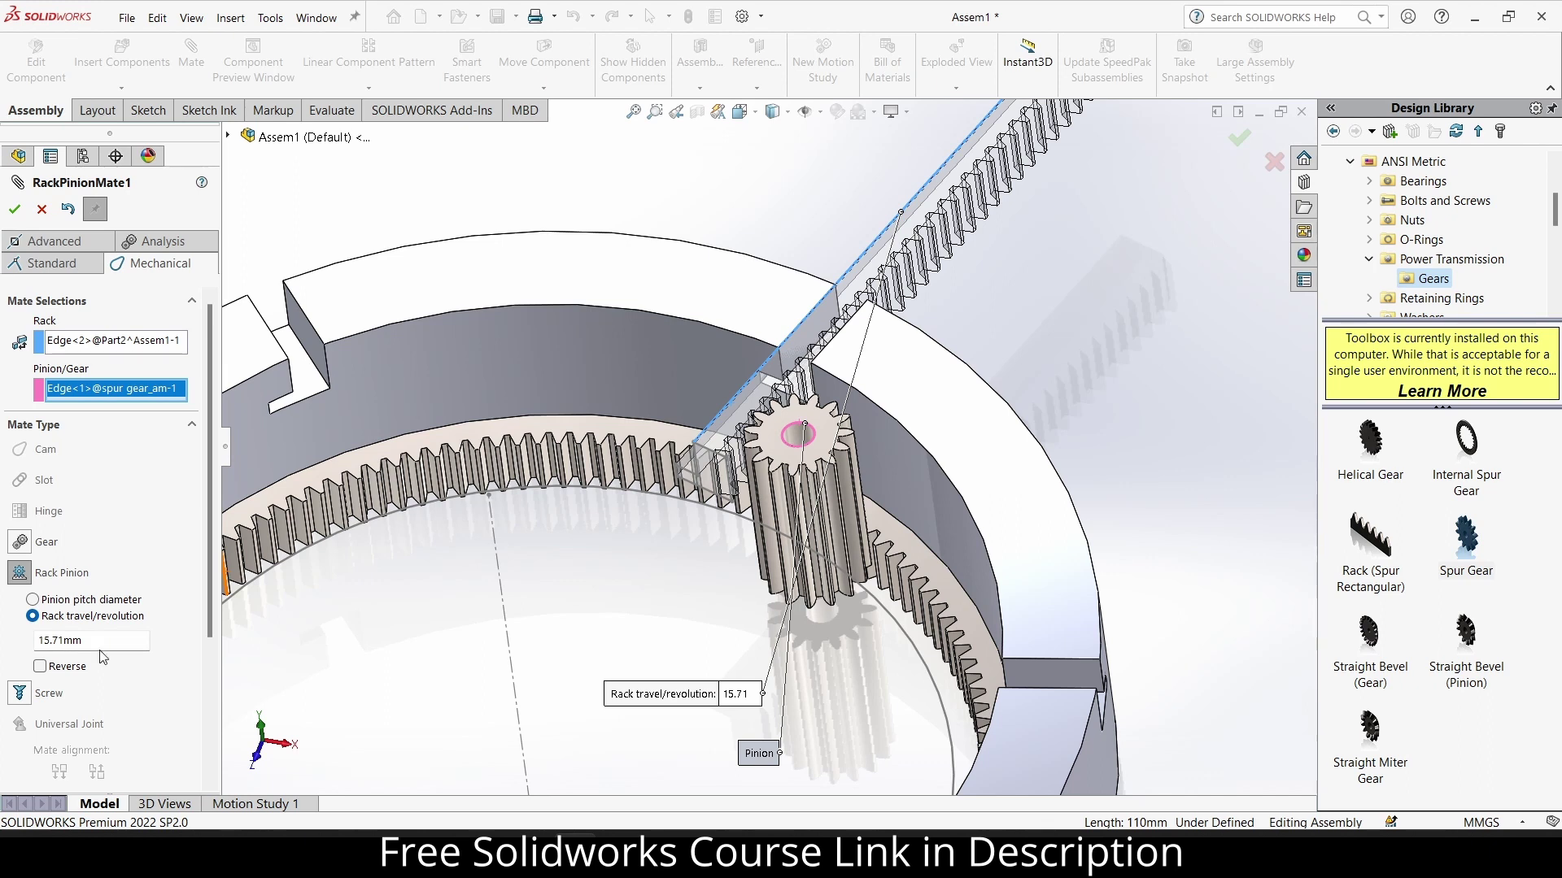
Launch Windows Calculator, compute 15 × 1 × 2 × π ≈ 94.2478, then clear the display.
{"action": "key", "text": "super"}
{"action": "type", "text": "ca"}
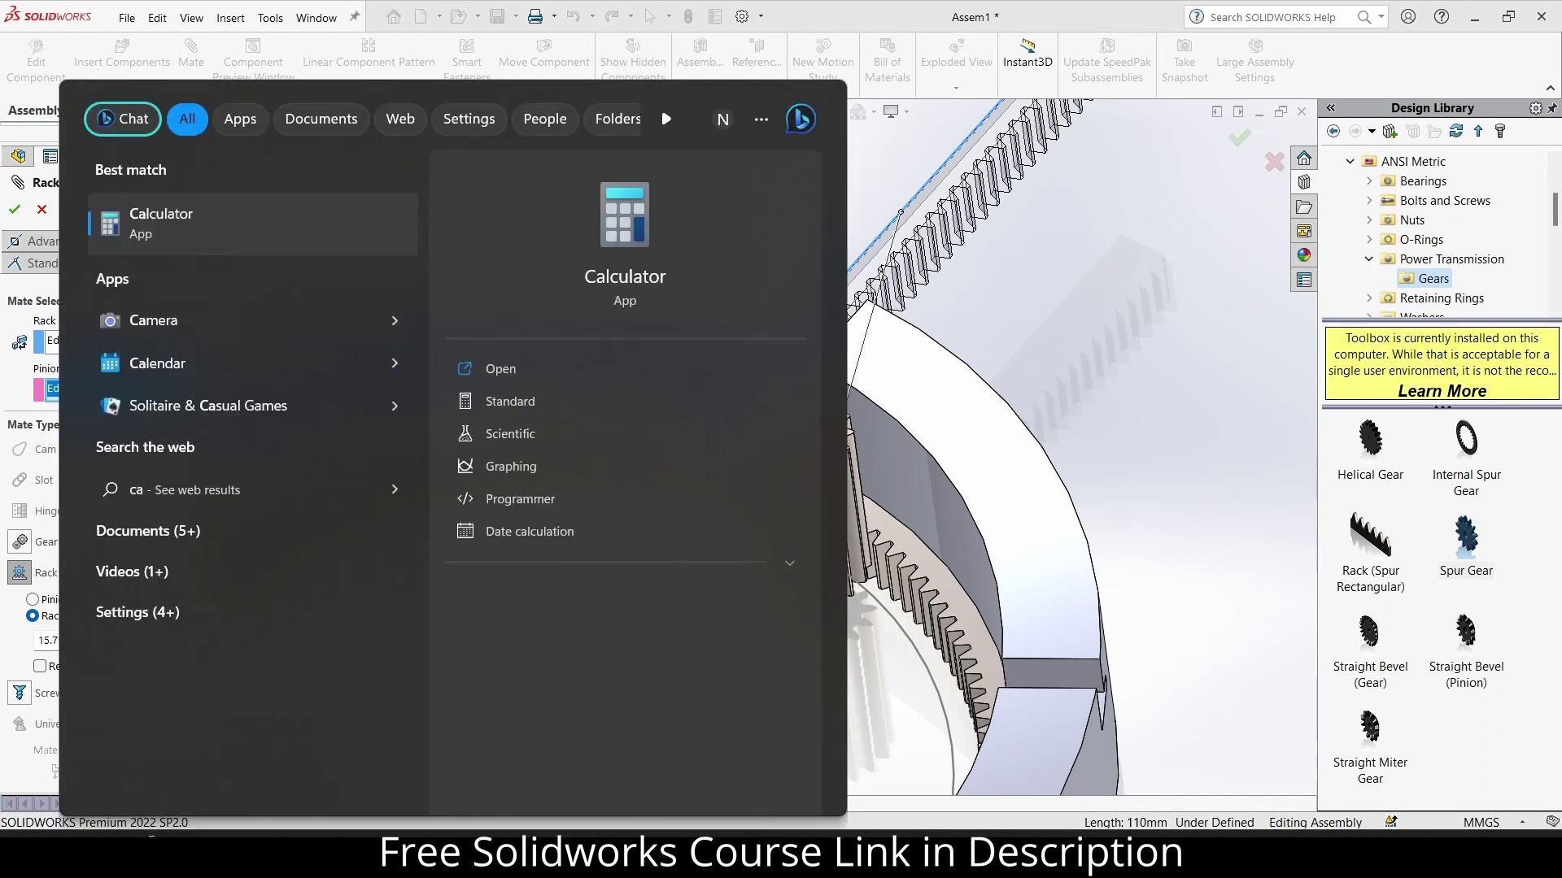
{"action": "key", "text": "Return"}
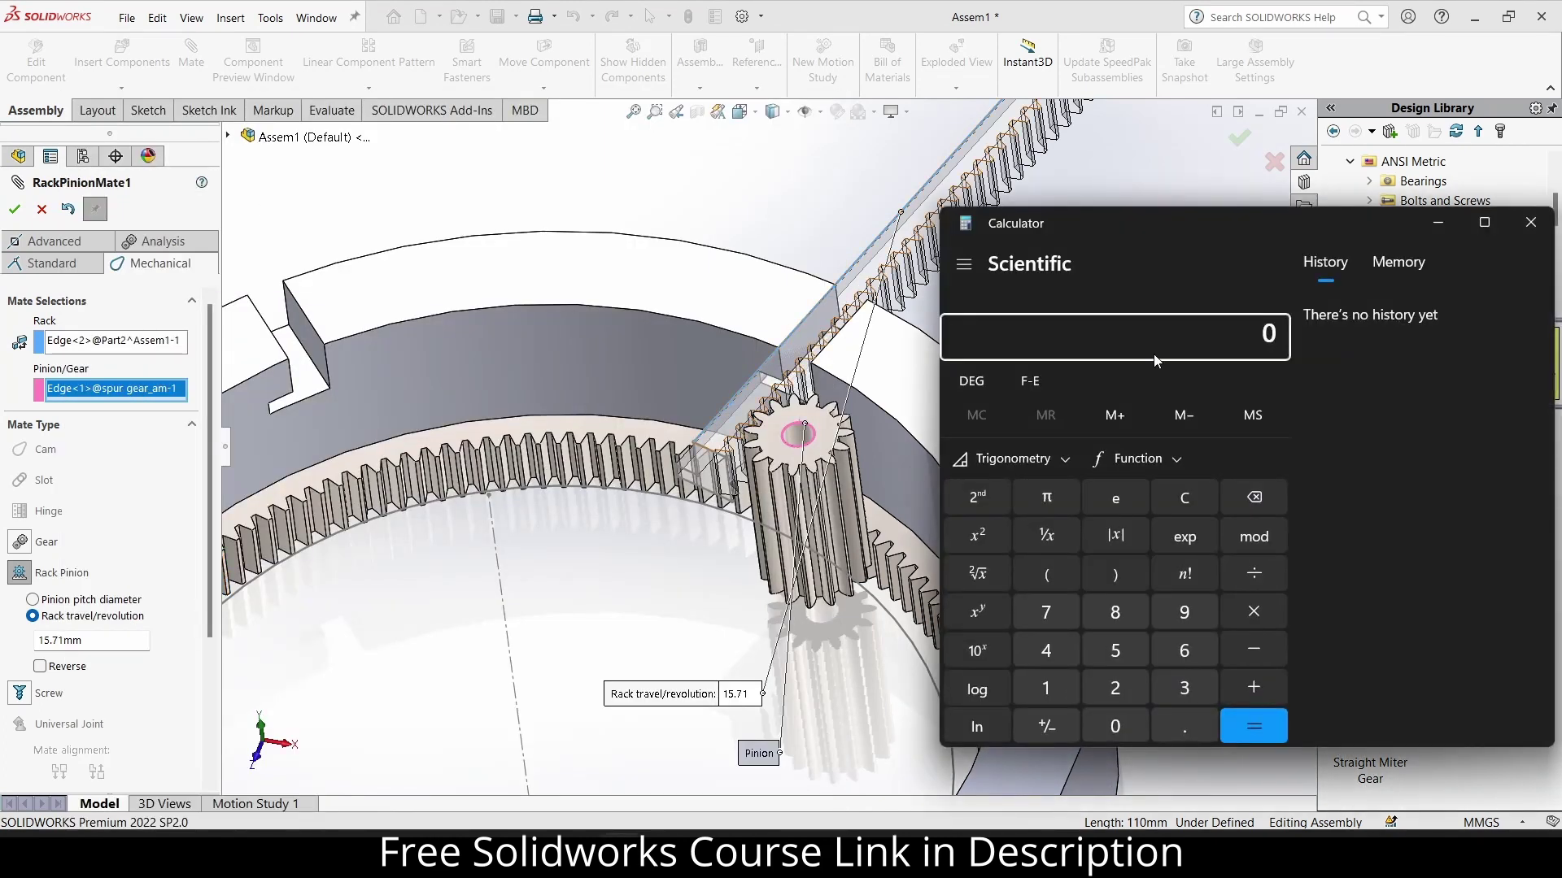
{"action": "type", "text": "15"}
{"action": "type", "text": "*1"}
{"action": "type", "text": "*2*"}
{"action": "left_click", "coordinate": [1041, 498]}
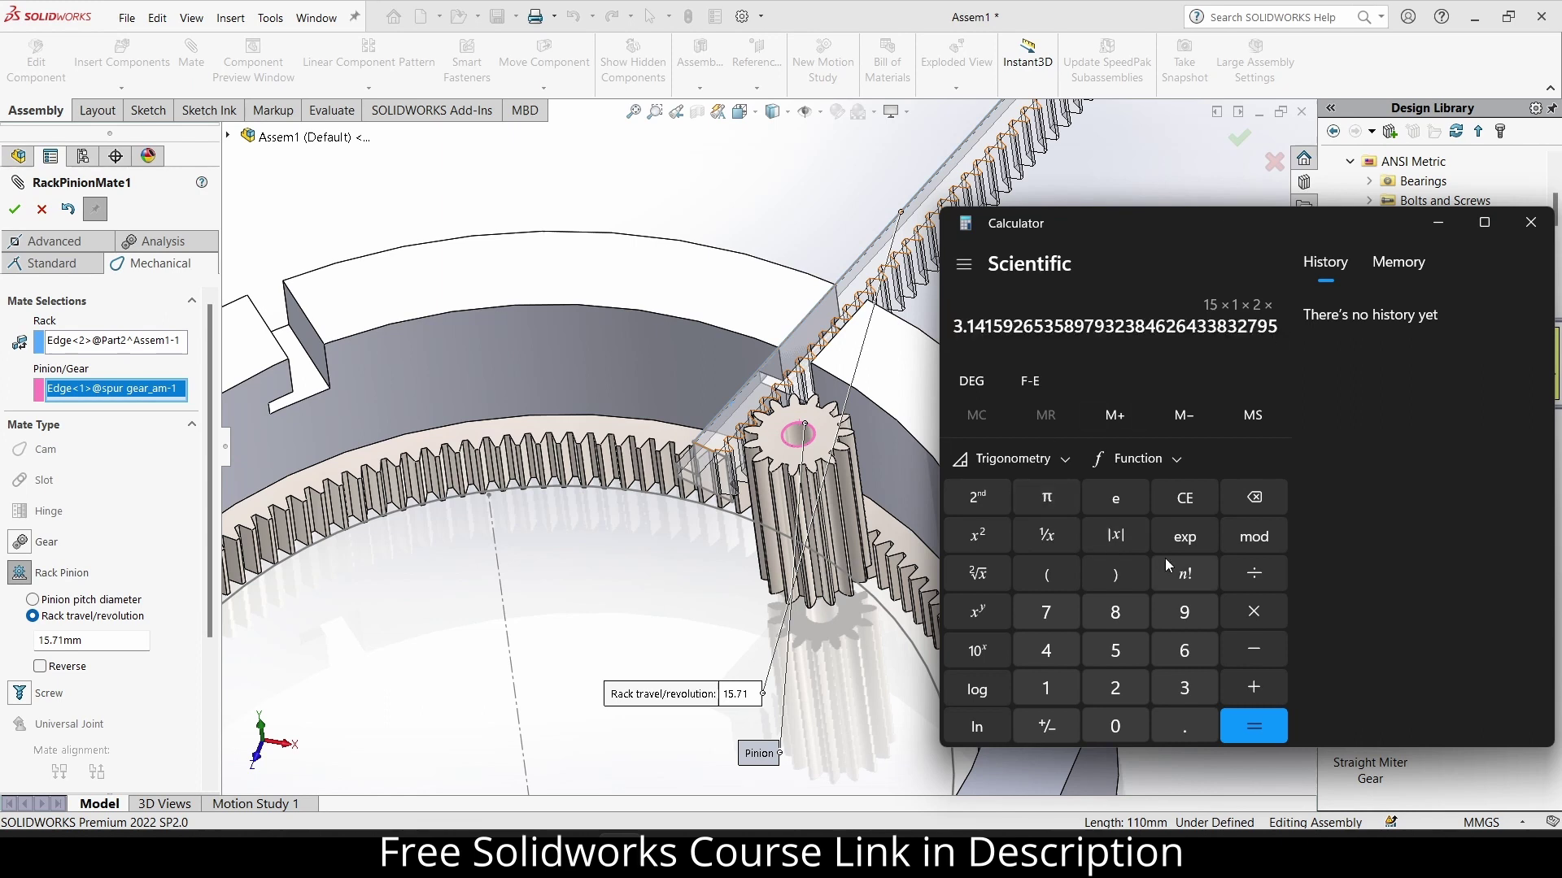
{"action": "left_click", "coordinate": [1253, 717]}
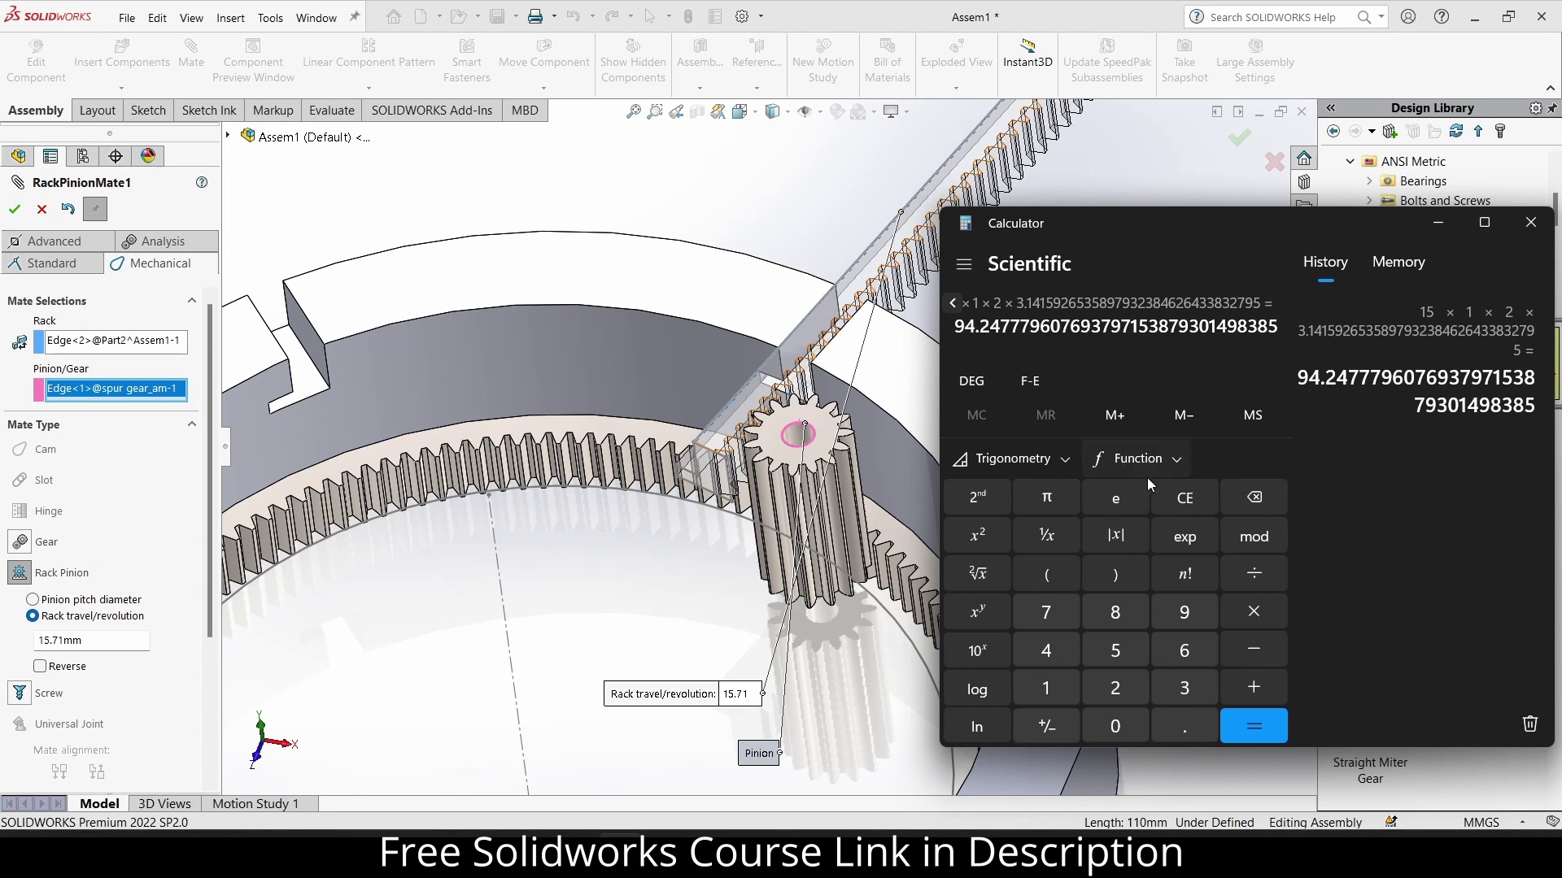
{"action": "left_click", "coordinate": [1184, 501]}
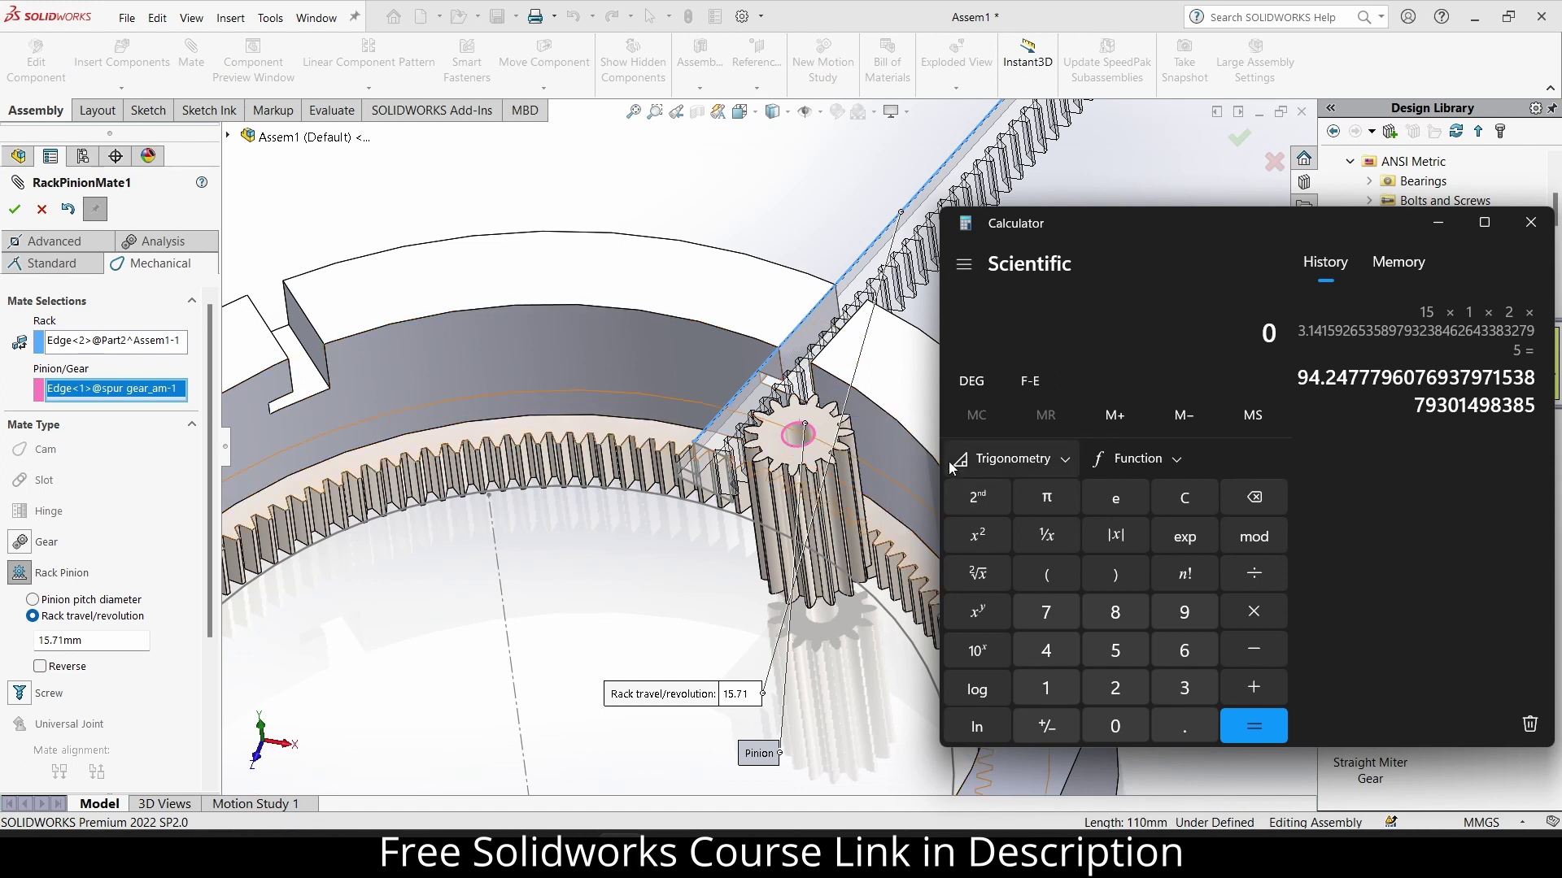
{"action": "left_click", "coordinate": [229, 136]}
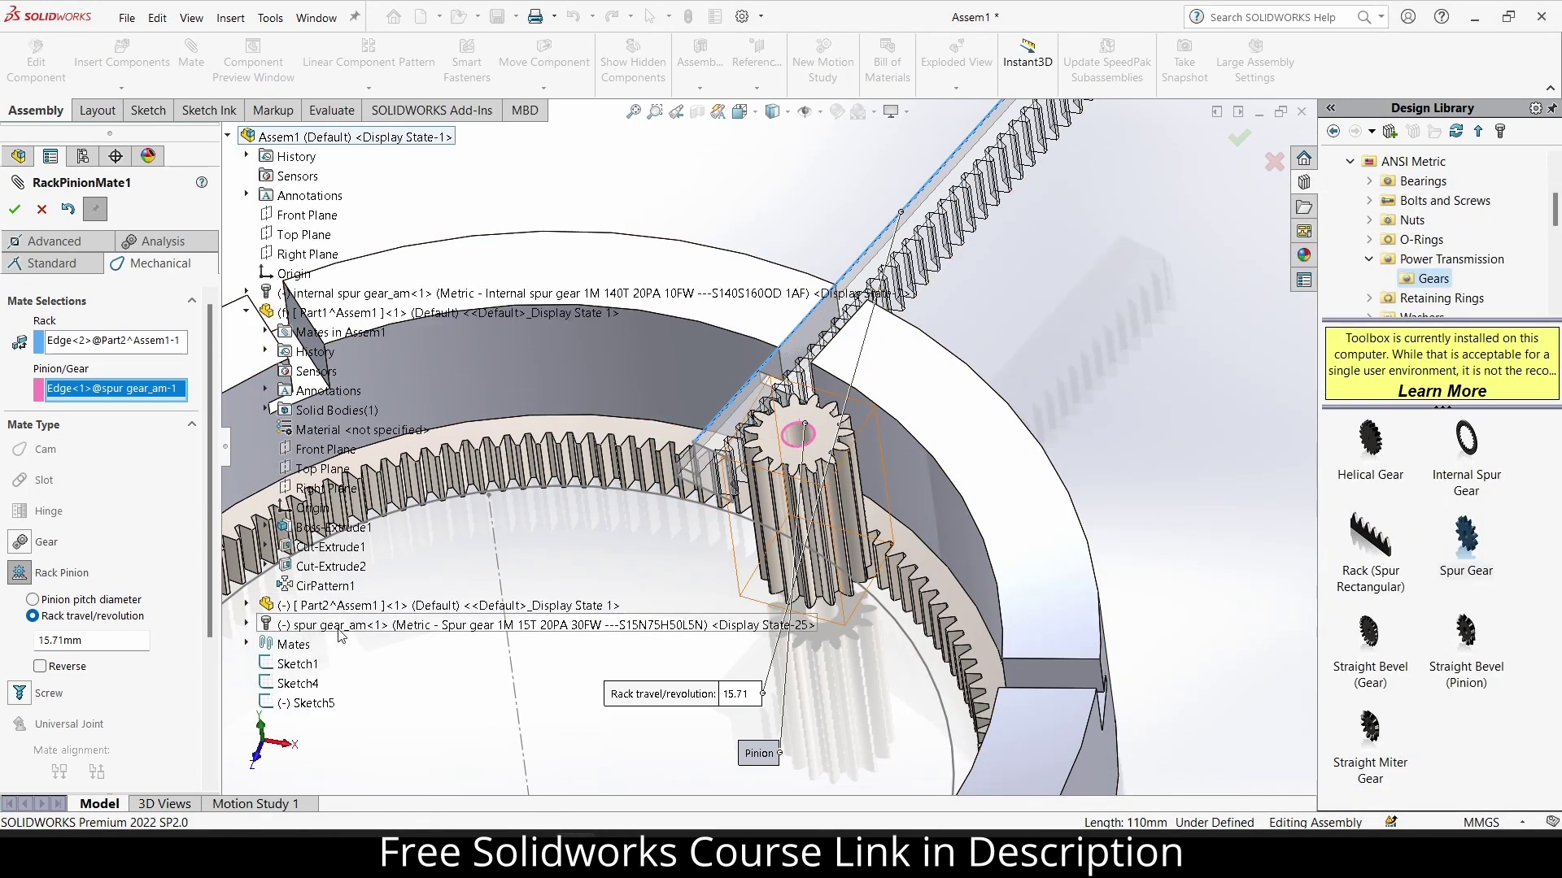
{"action": "left_click", "coordinate": [229, 137]}
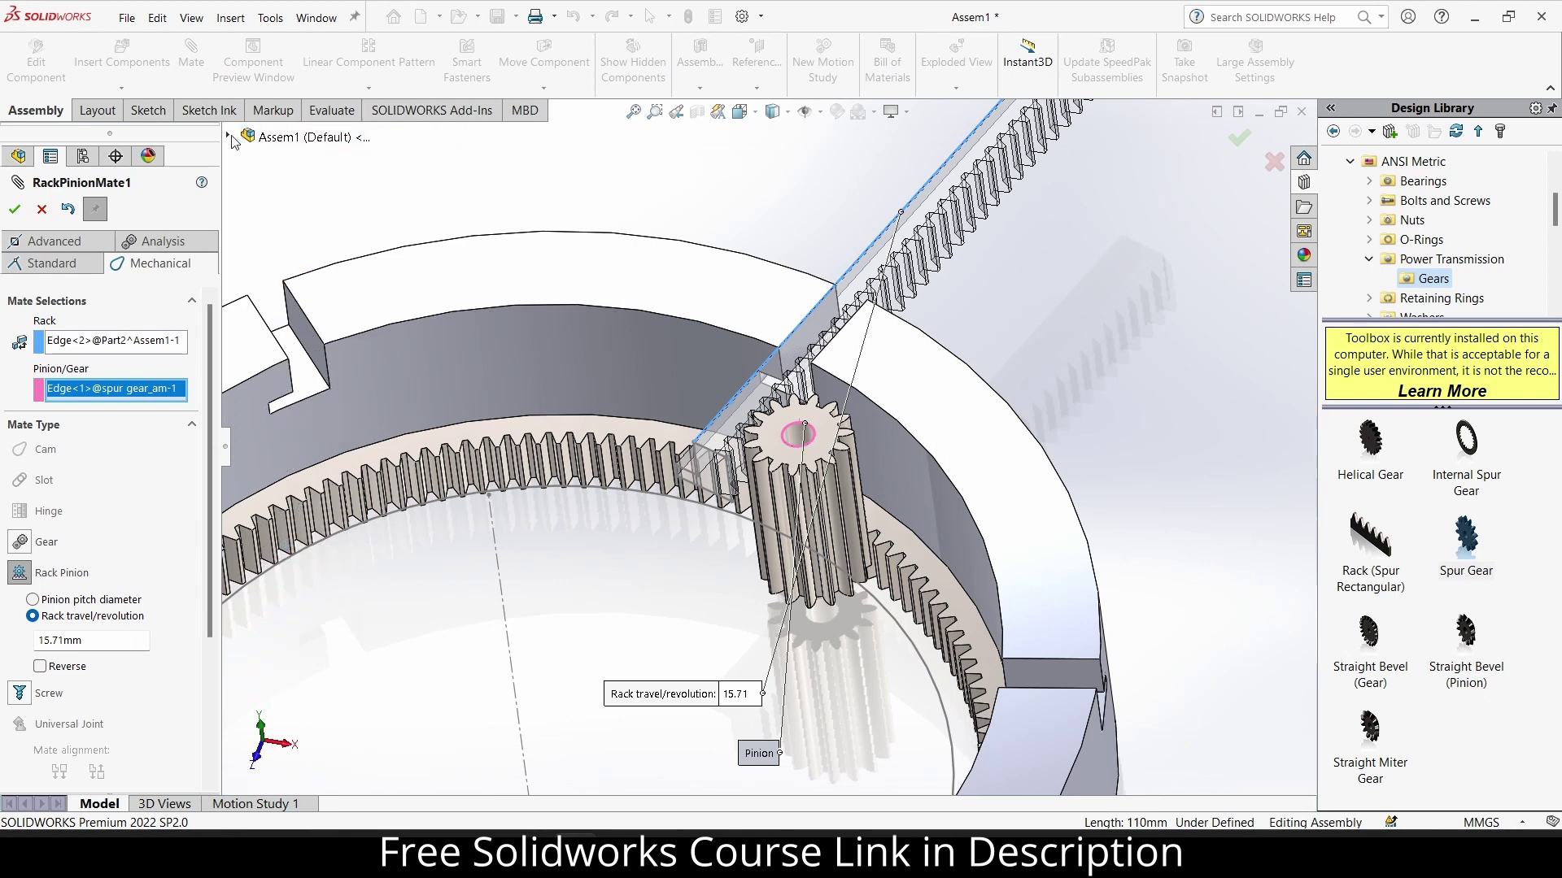
{"action": "key", "text": "alt+Tab"}
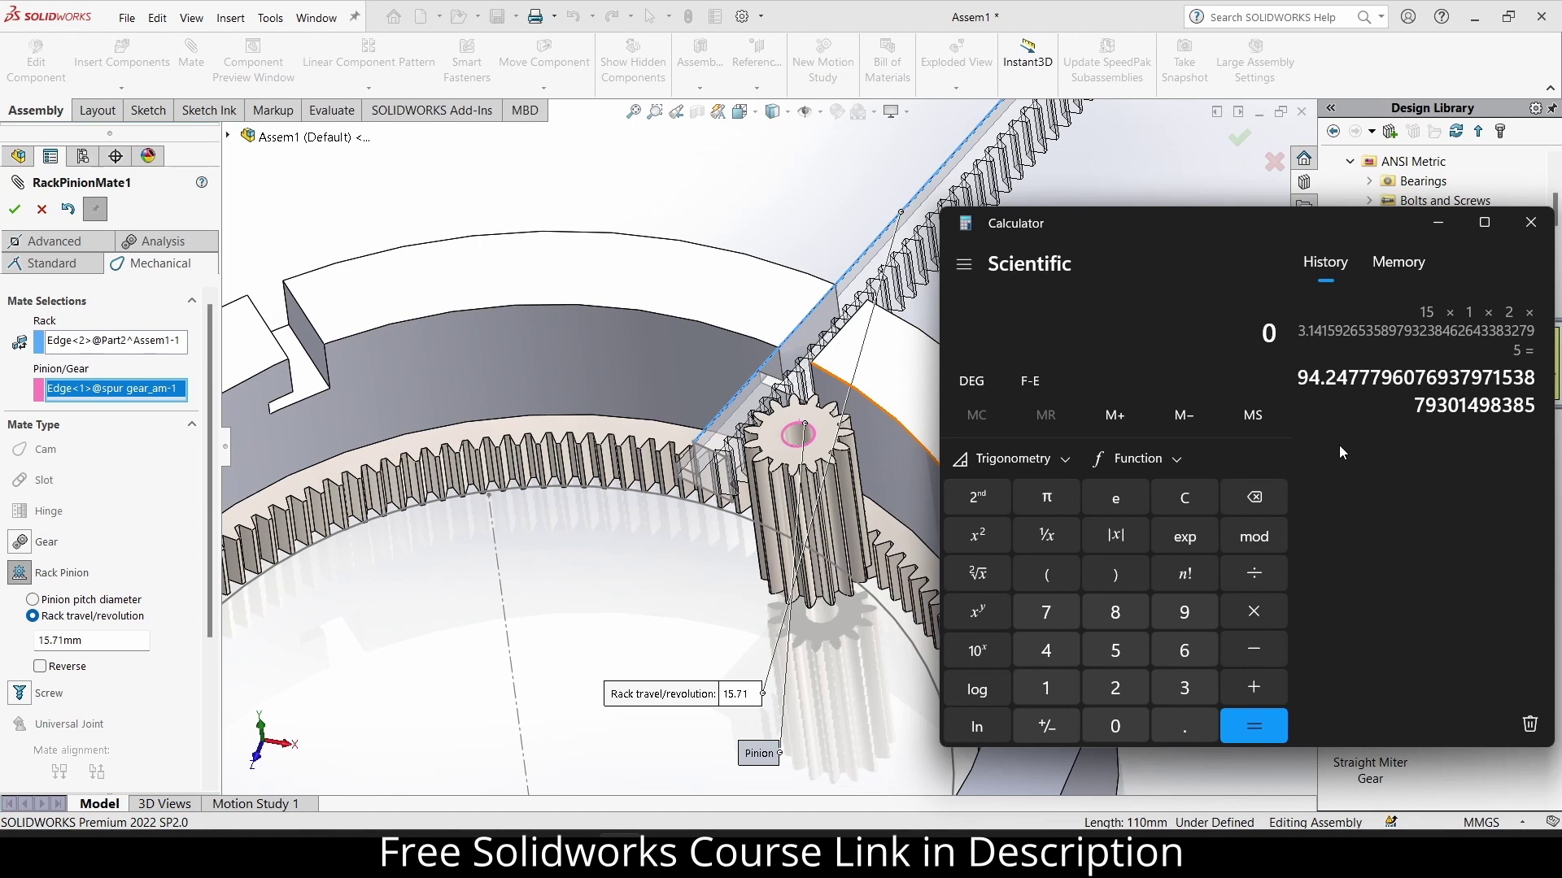
Compute π × 15 = 47.1239 in Calculator, then select SOLIDWORKS' rack travel per revolution value.
{"action": "left_click", "coordinate": [1054, 500]}
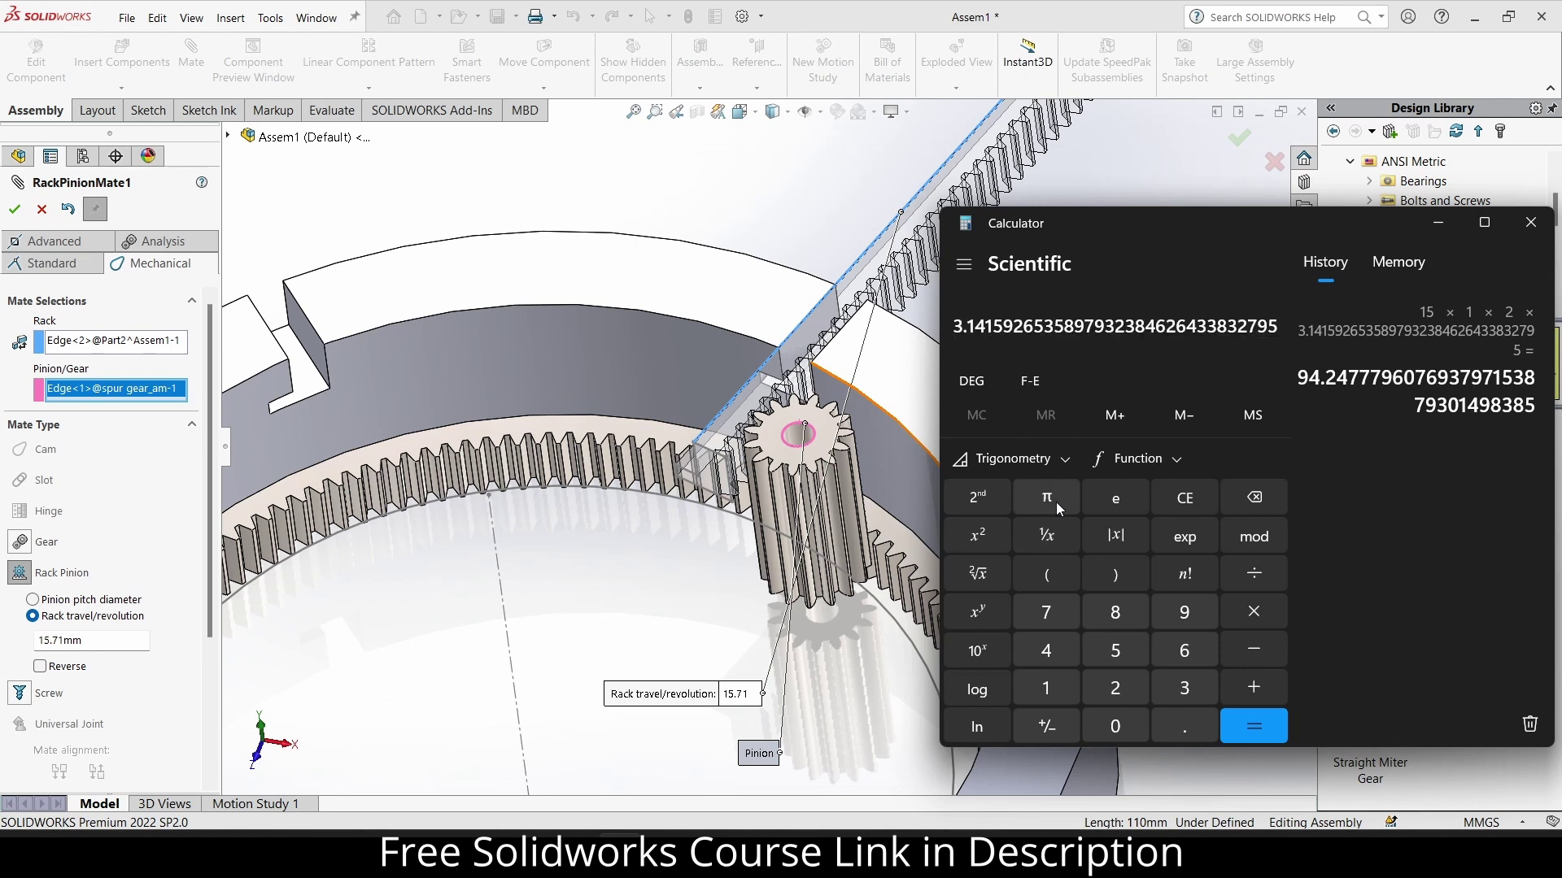
{"action": "left_click", "coordinate": [1269, 612]}
{"action": "left_click", "coordinate": [1061, 692]}
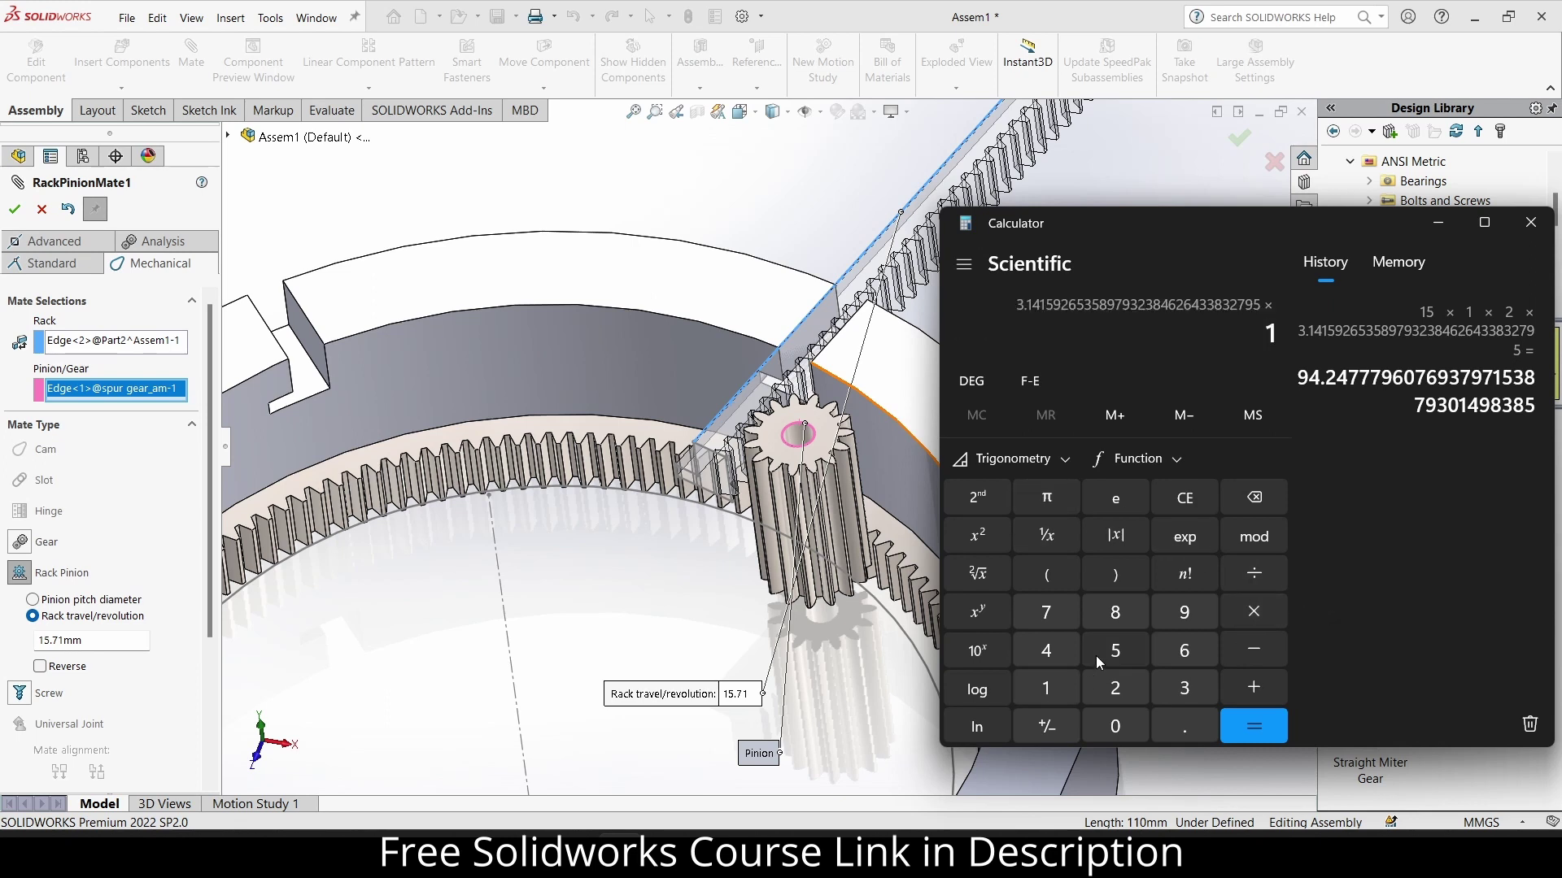
{"action": "left_click", "coordinate": [1115, 651]}
{"action": "left_click", "coordinate": [1241, 717]}
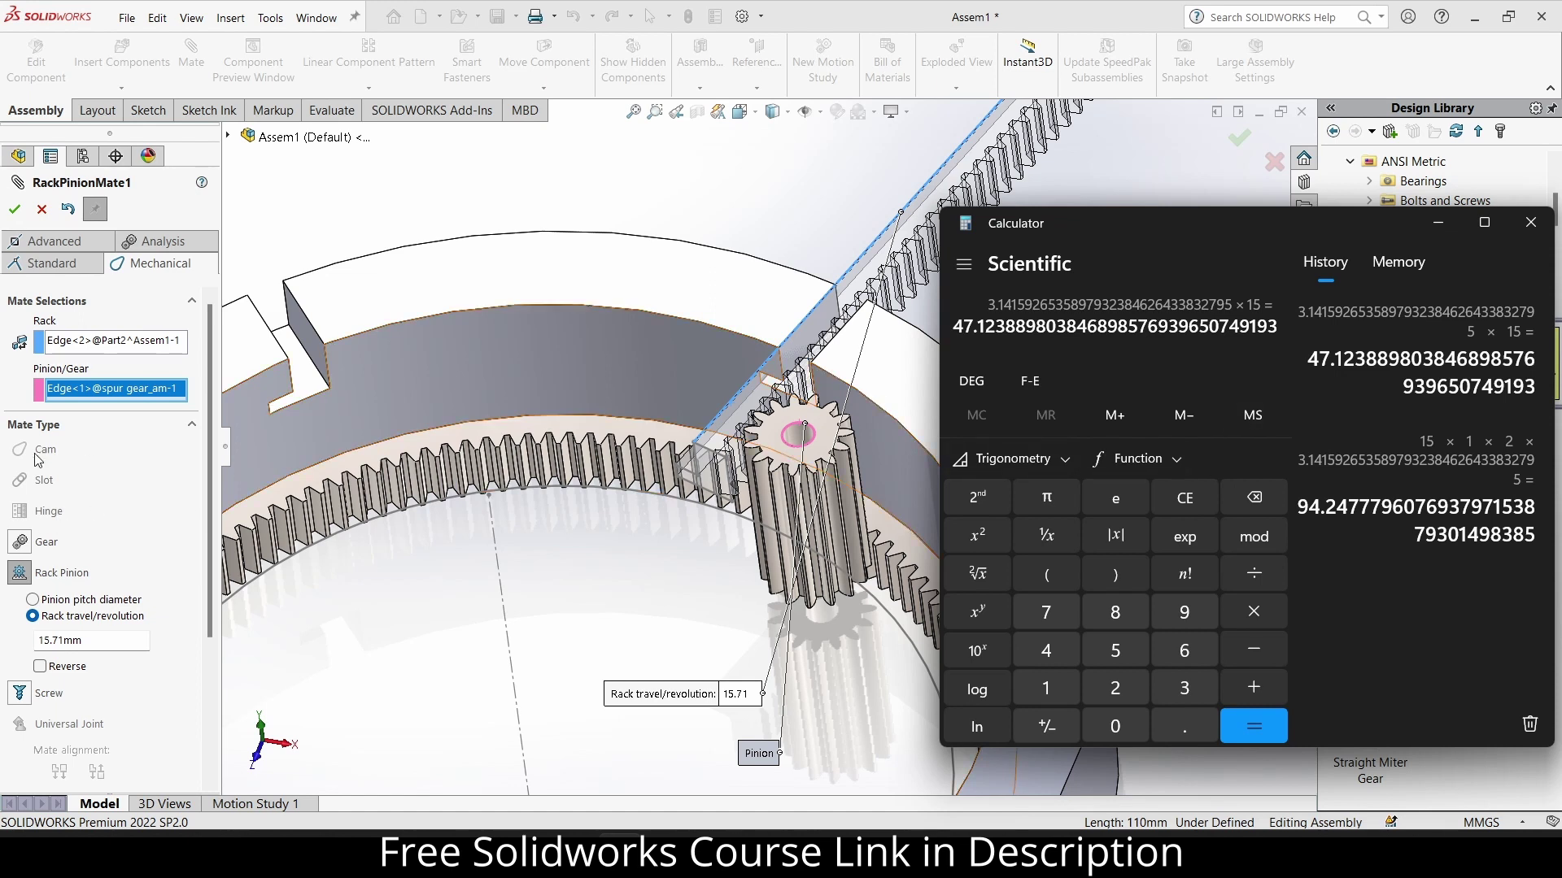
{"action": "left_click", "coordinate": [65, 641]}
{"action": "double_click", "coordinate": [65, 641]}
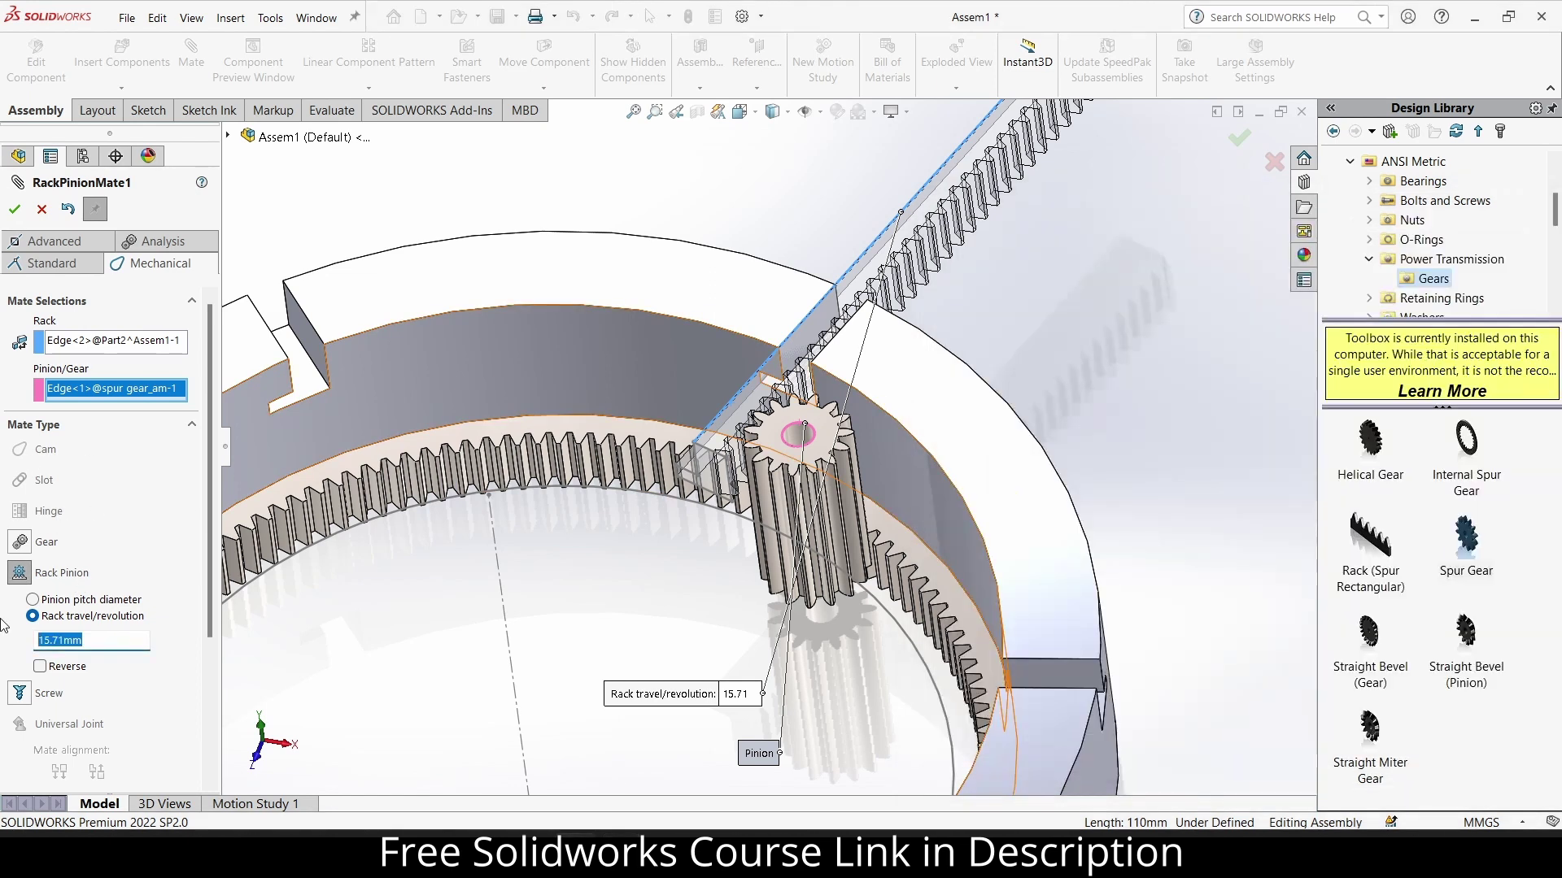
Set rack travel per revolution to 47.1238 mm, accept the mate, and test by rotating the ring.
{"action": "type", "text": "47.1238"}
{"action": "key", "text": "Return"}
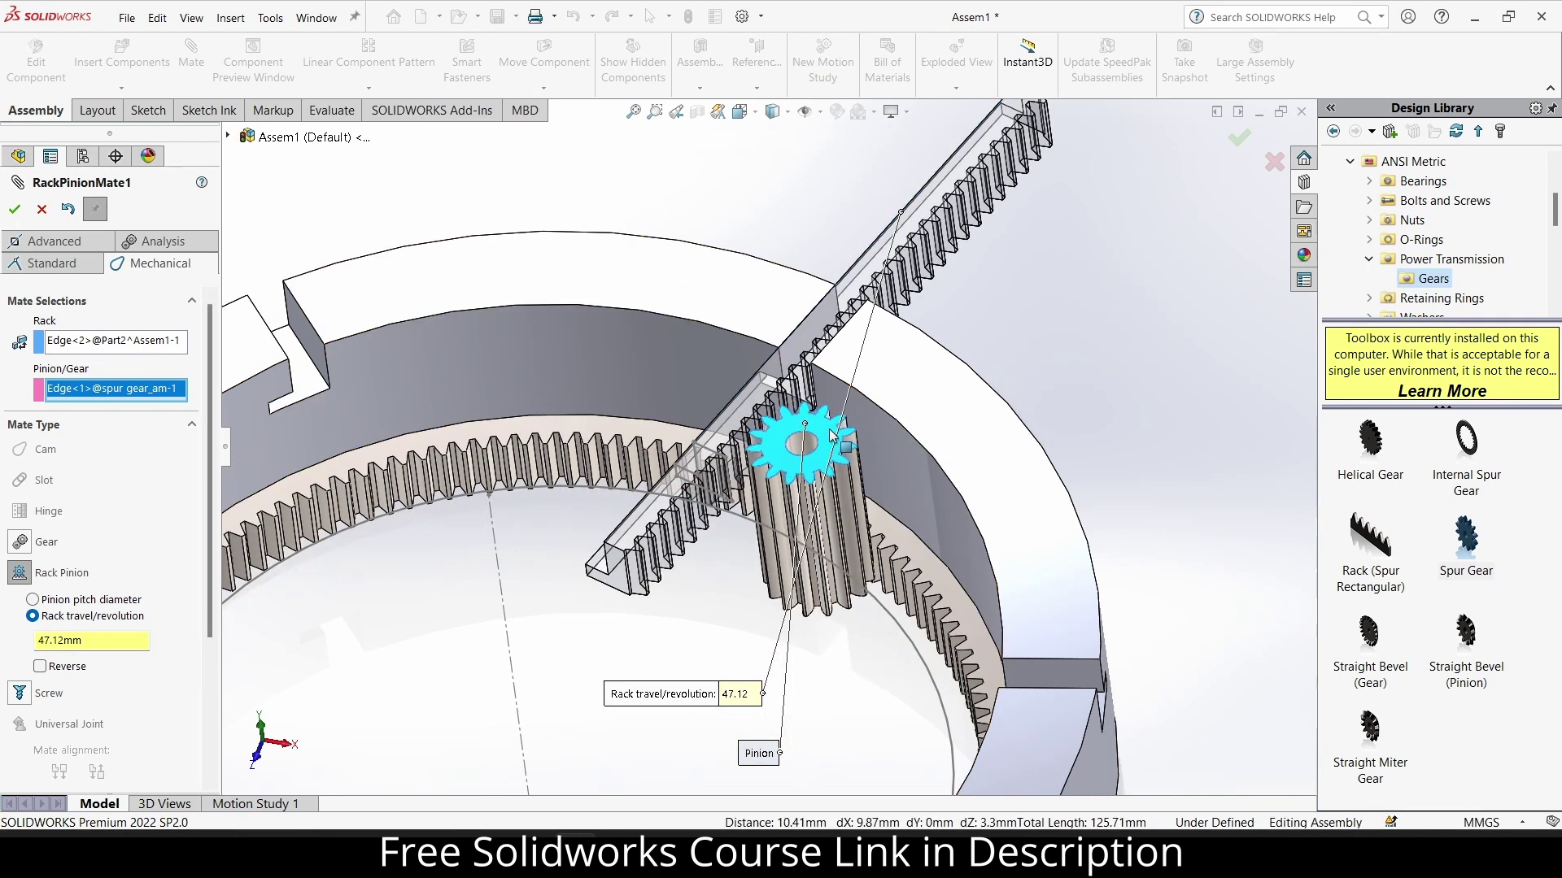
{"action": "left_click_drag", "start_coordinate": [832, 435], "coordinate": [828, 428]}
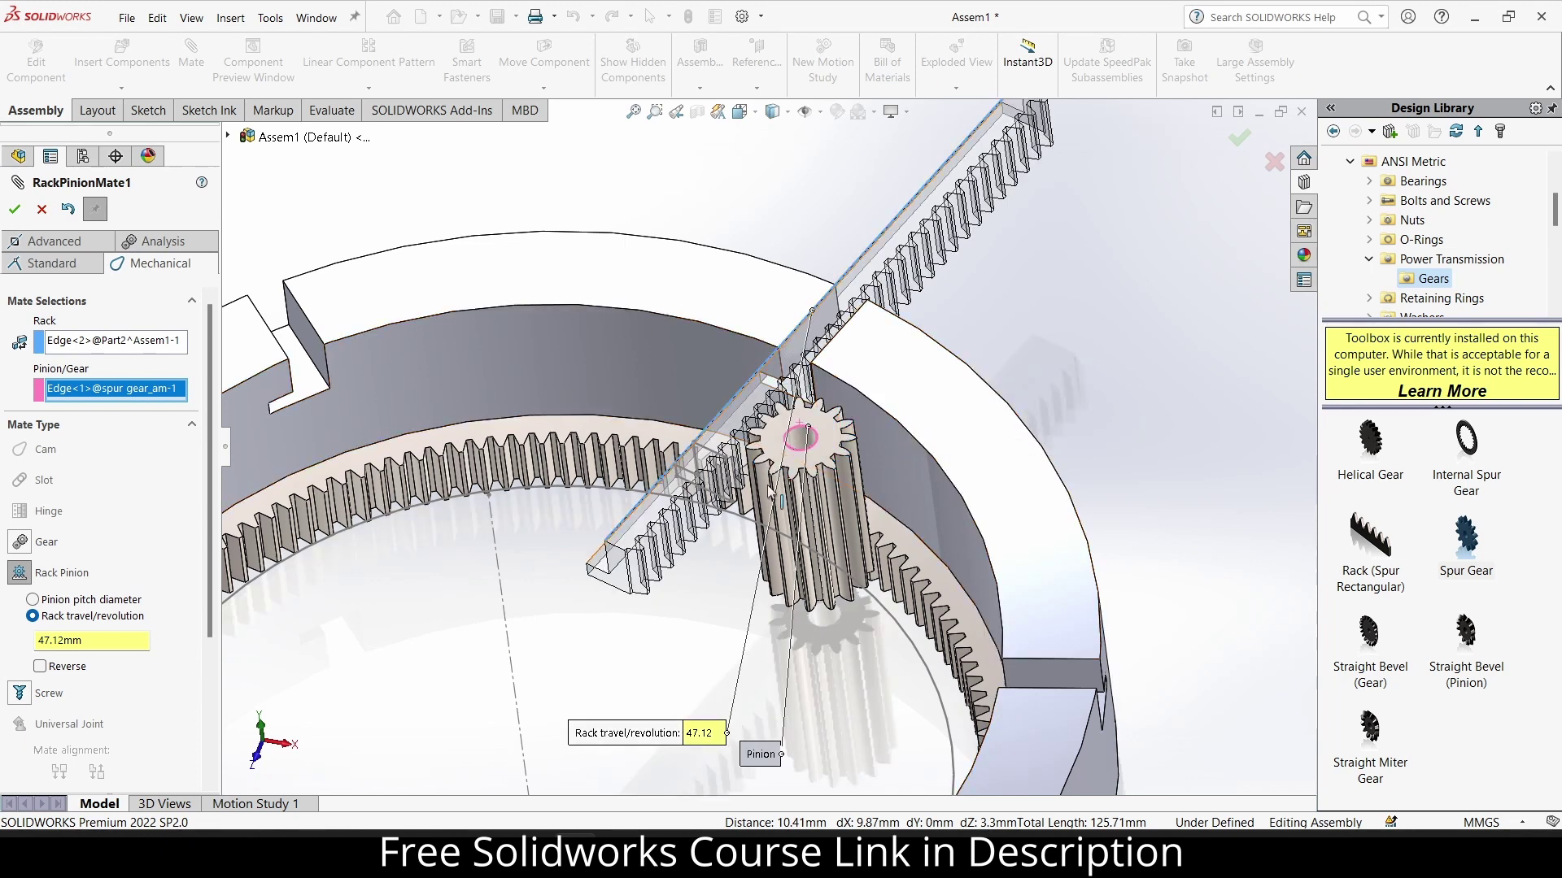
{"action": "key", "text": "Return"}
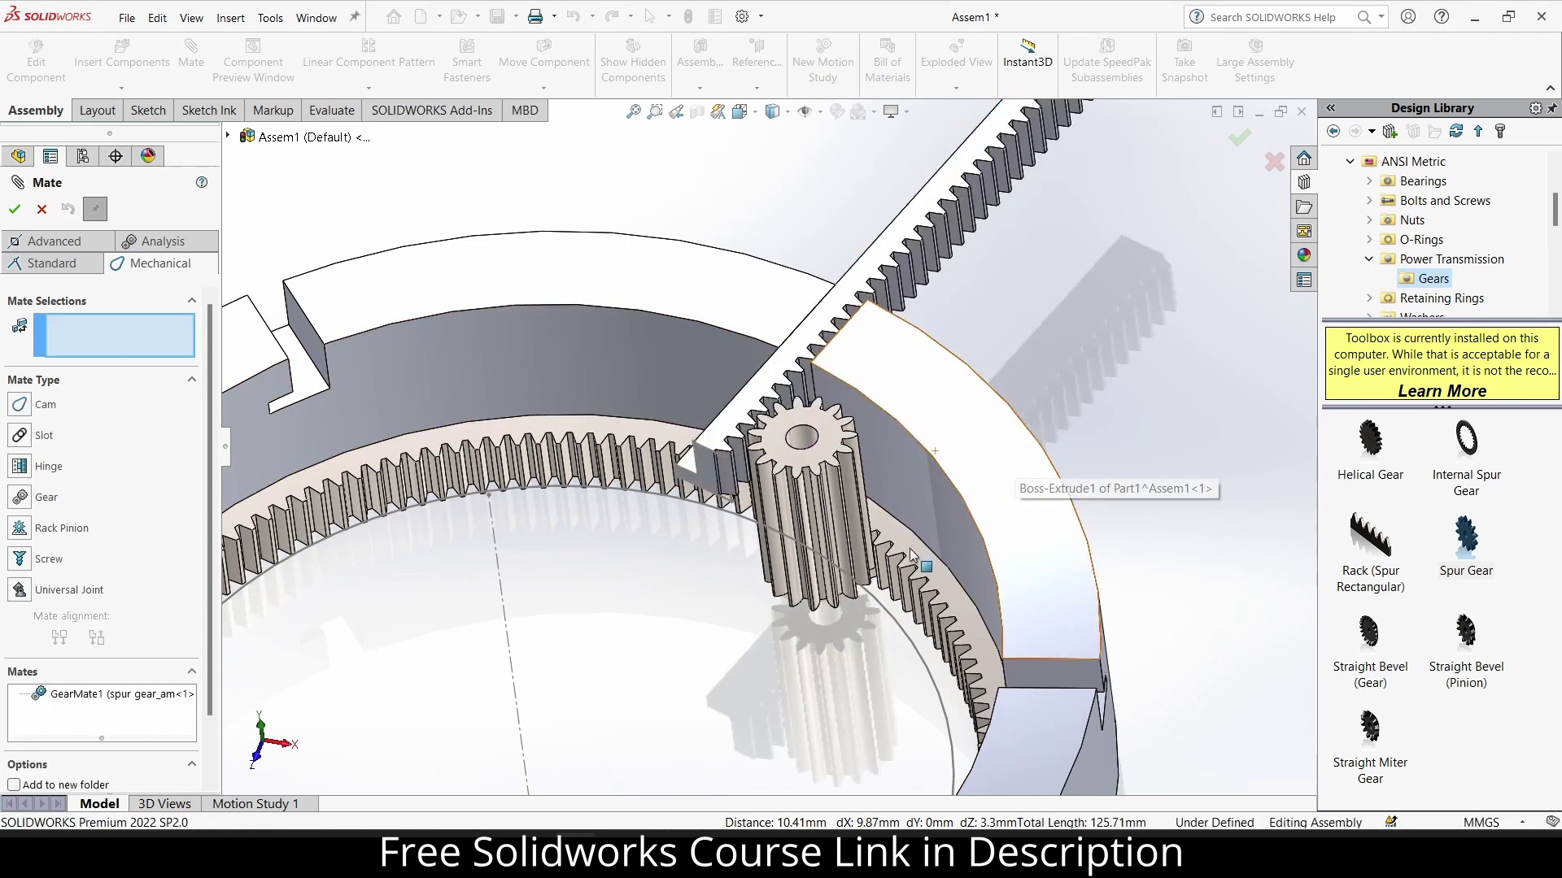
{"action": "left_click_drag", "start_coordinate": [911, 555], "coordinate": [906, 537]}
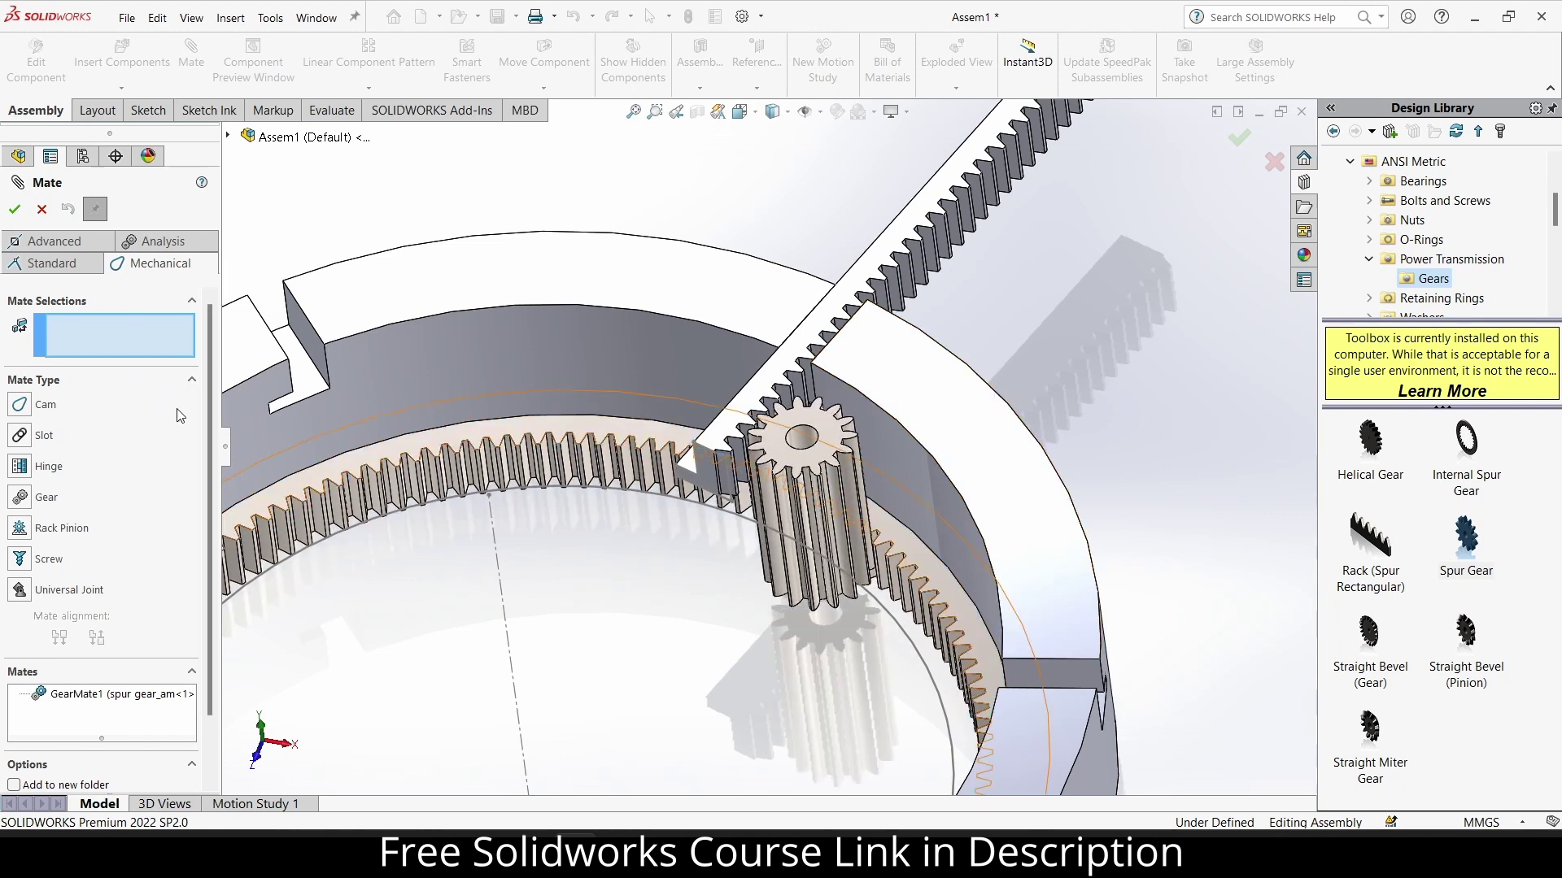
Add a second Rack Pinion mate between rack edge and pinion bore at 47.12 mm per revolution.
{"action": "left_click", "coordinate": [46, 533]}
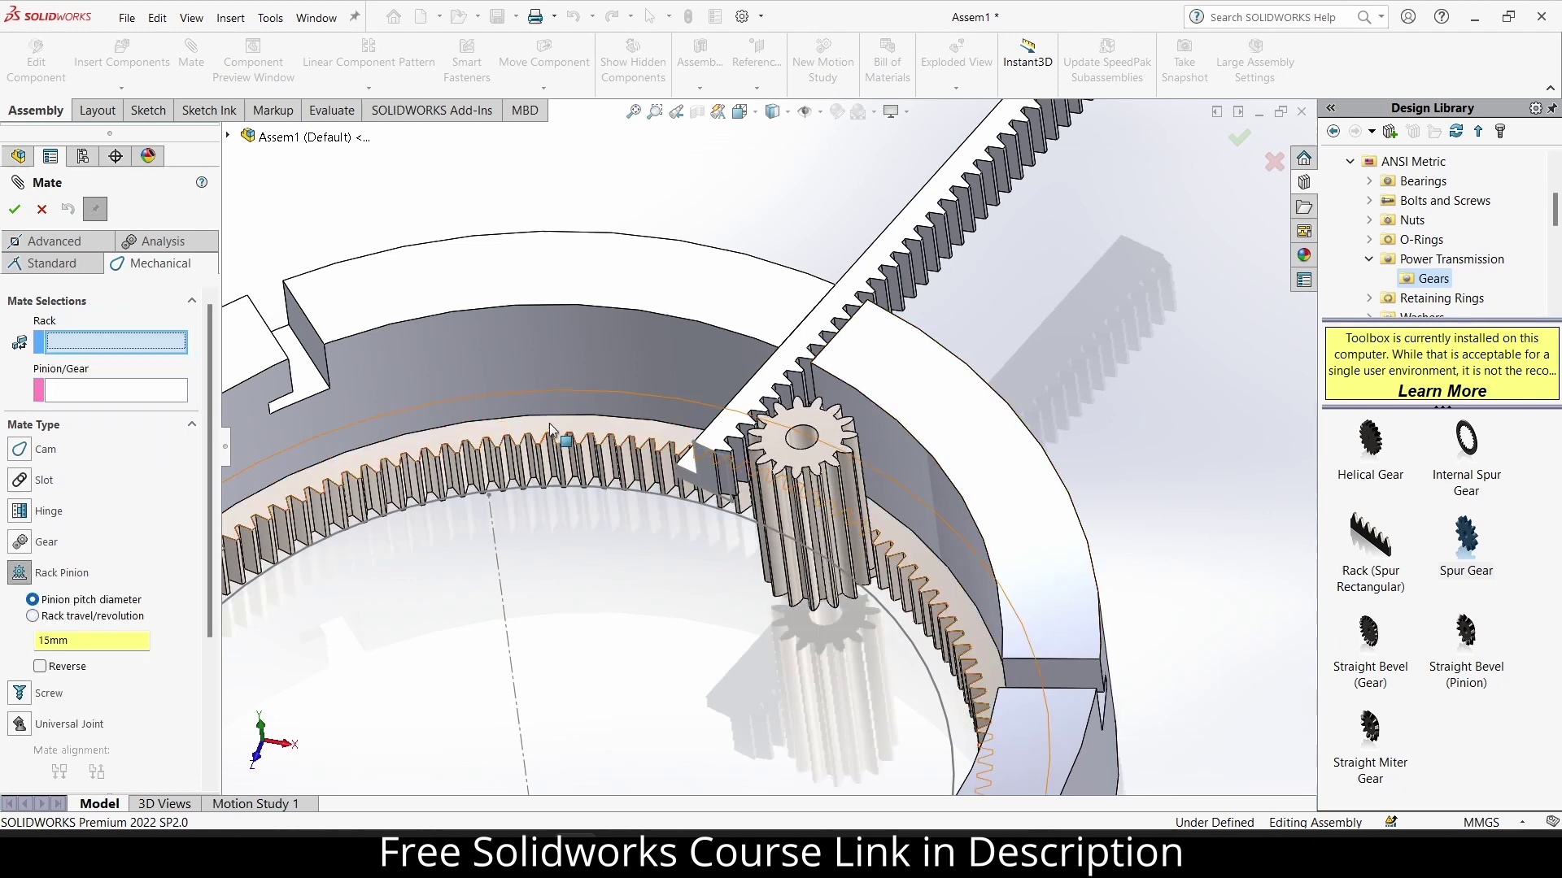
{"action": "left_click", "coordinate": [729, 418]}
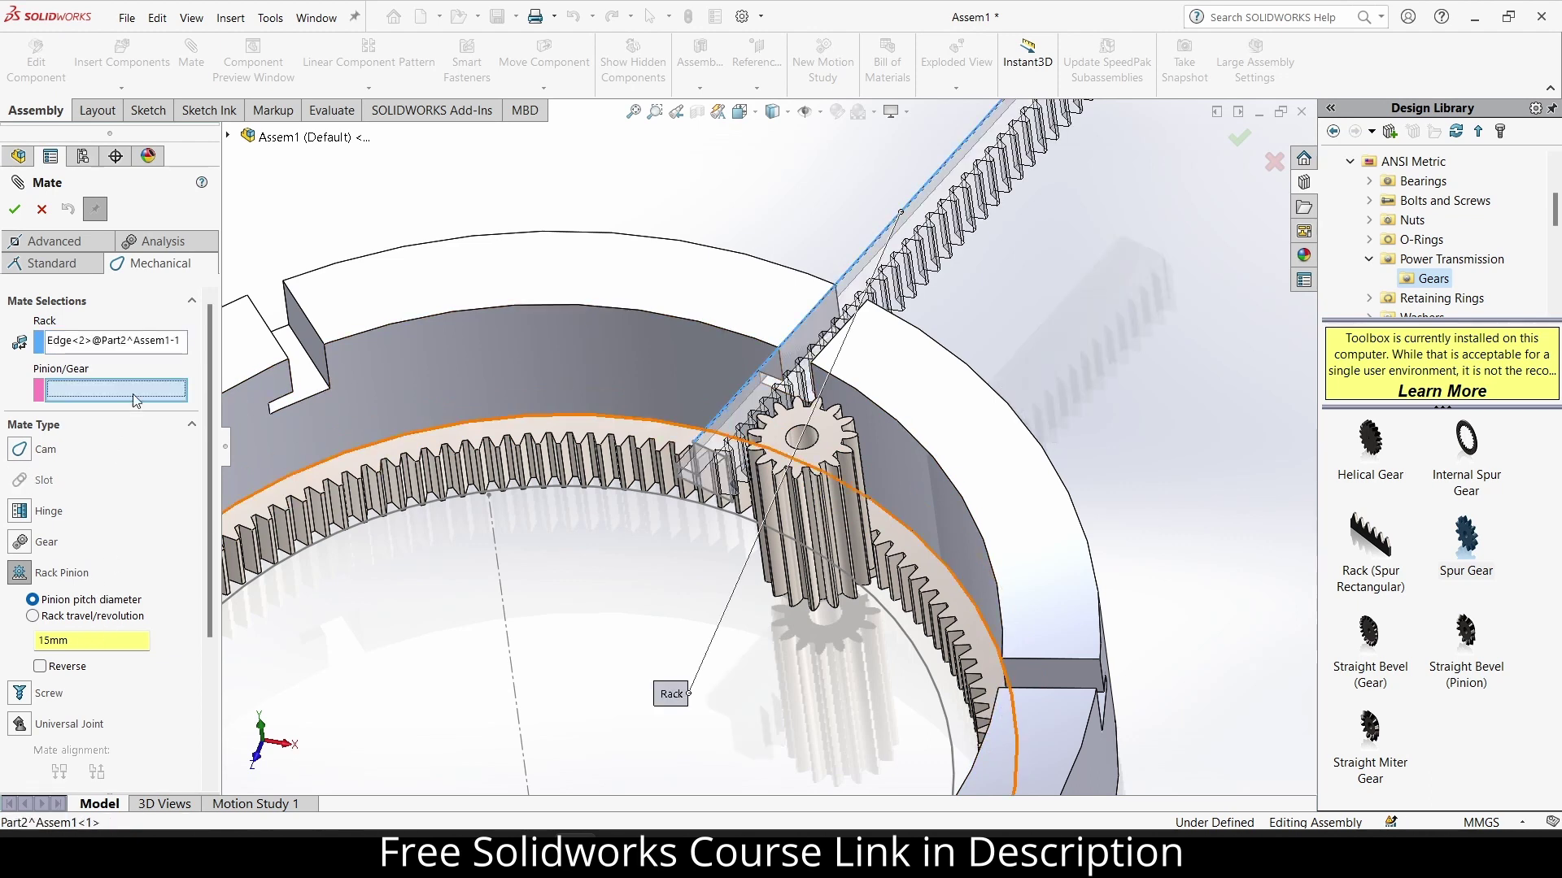
{"action": "left_click", "coordinate": [812, 430]}
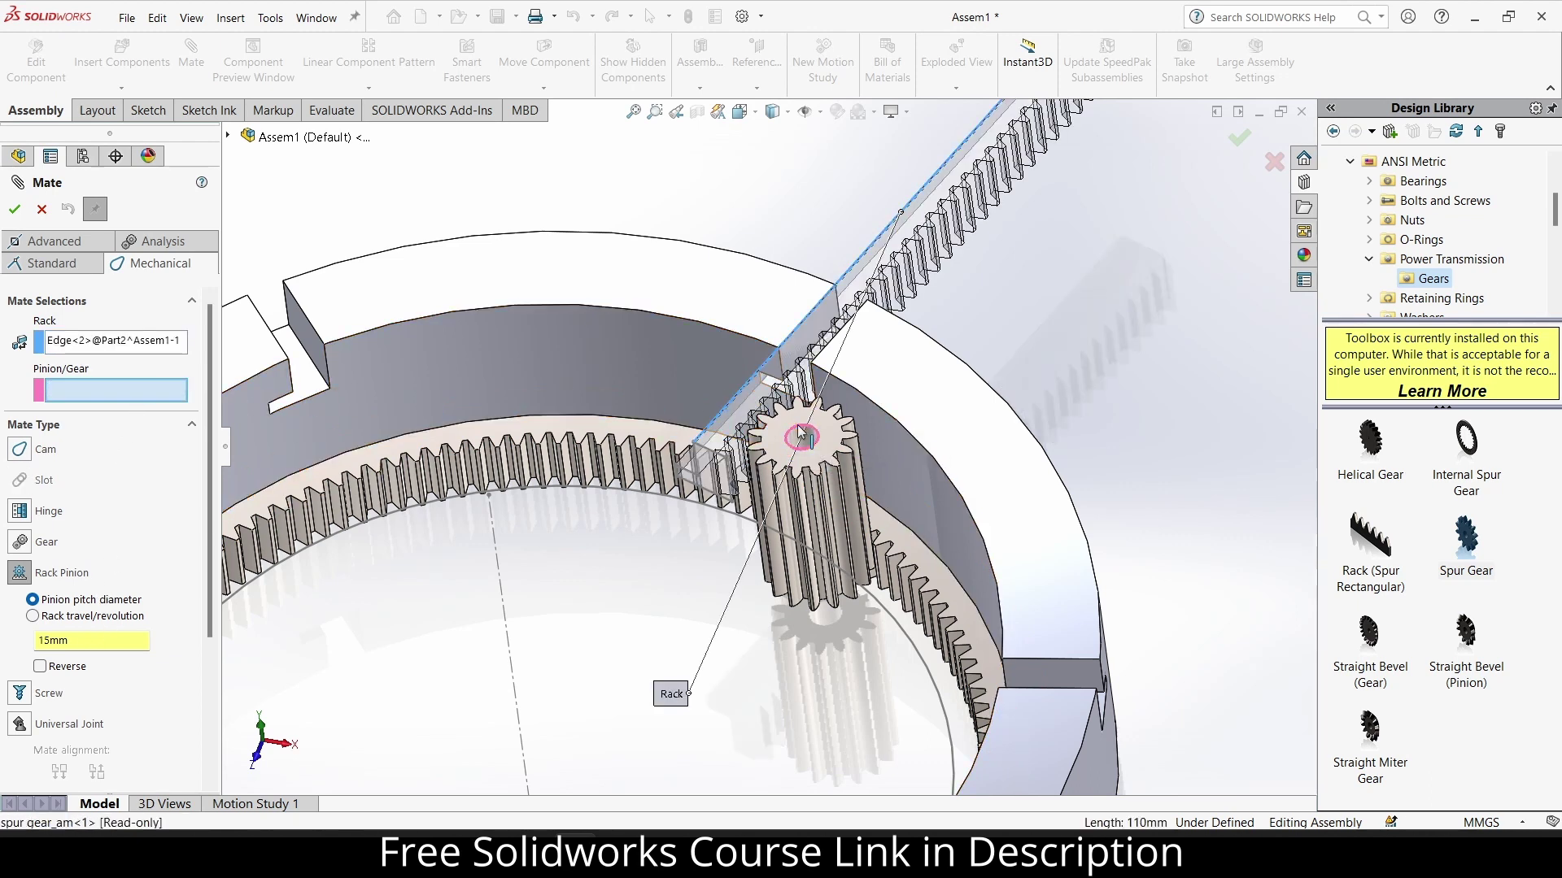
{"action": "left_click", "coordinate": [943, 584]}
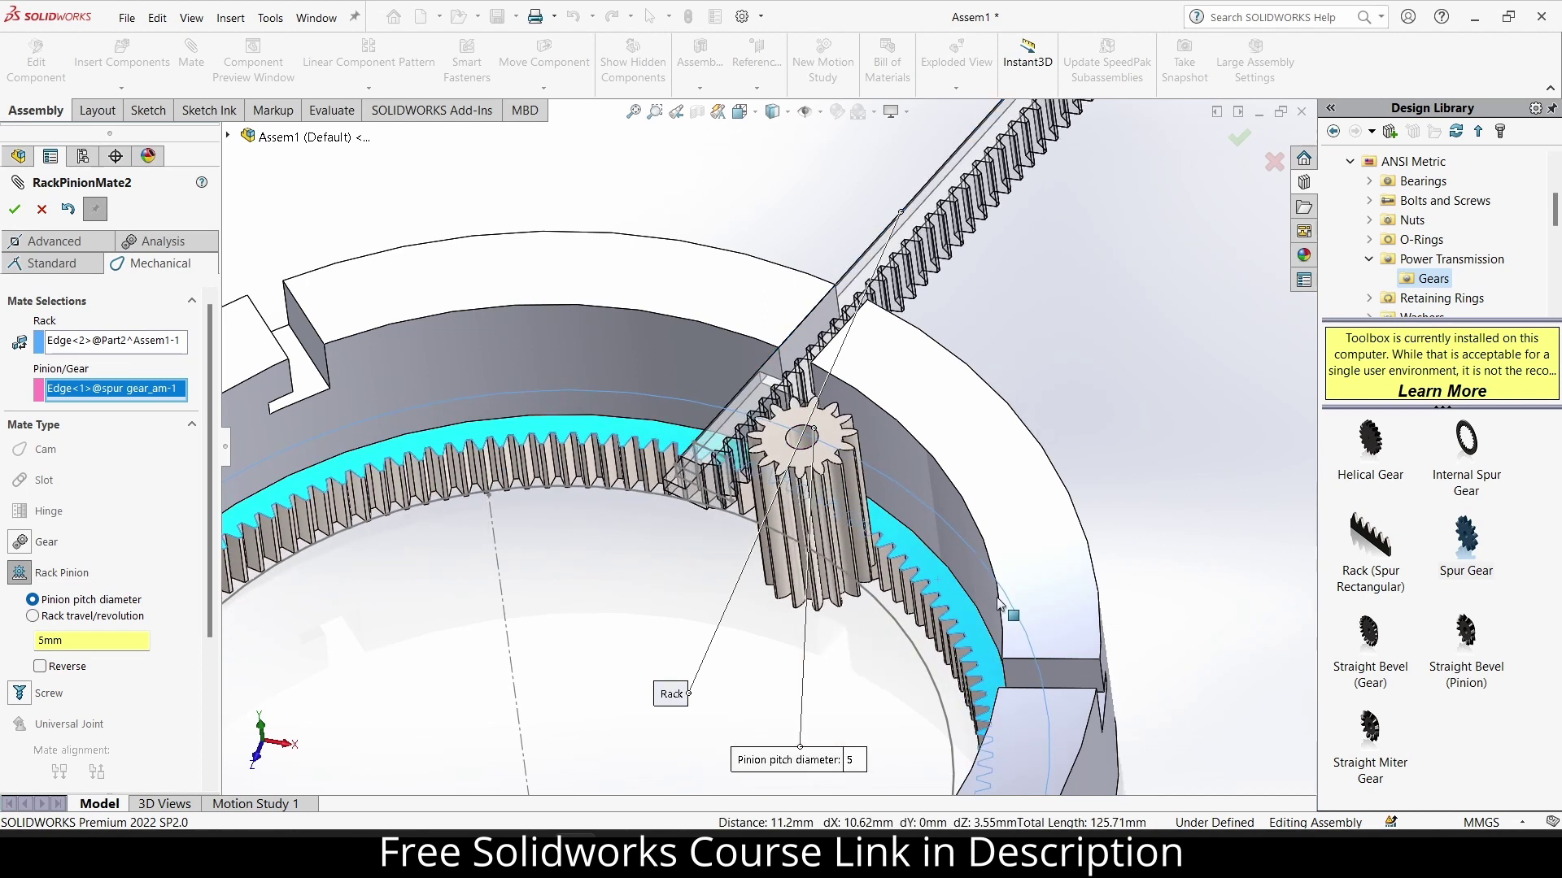
{"action": "left_click", "coordinate": [34, 616]}
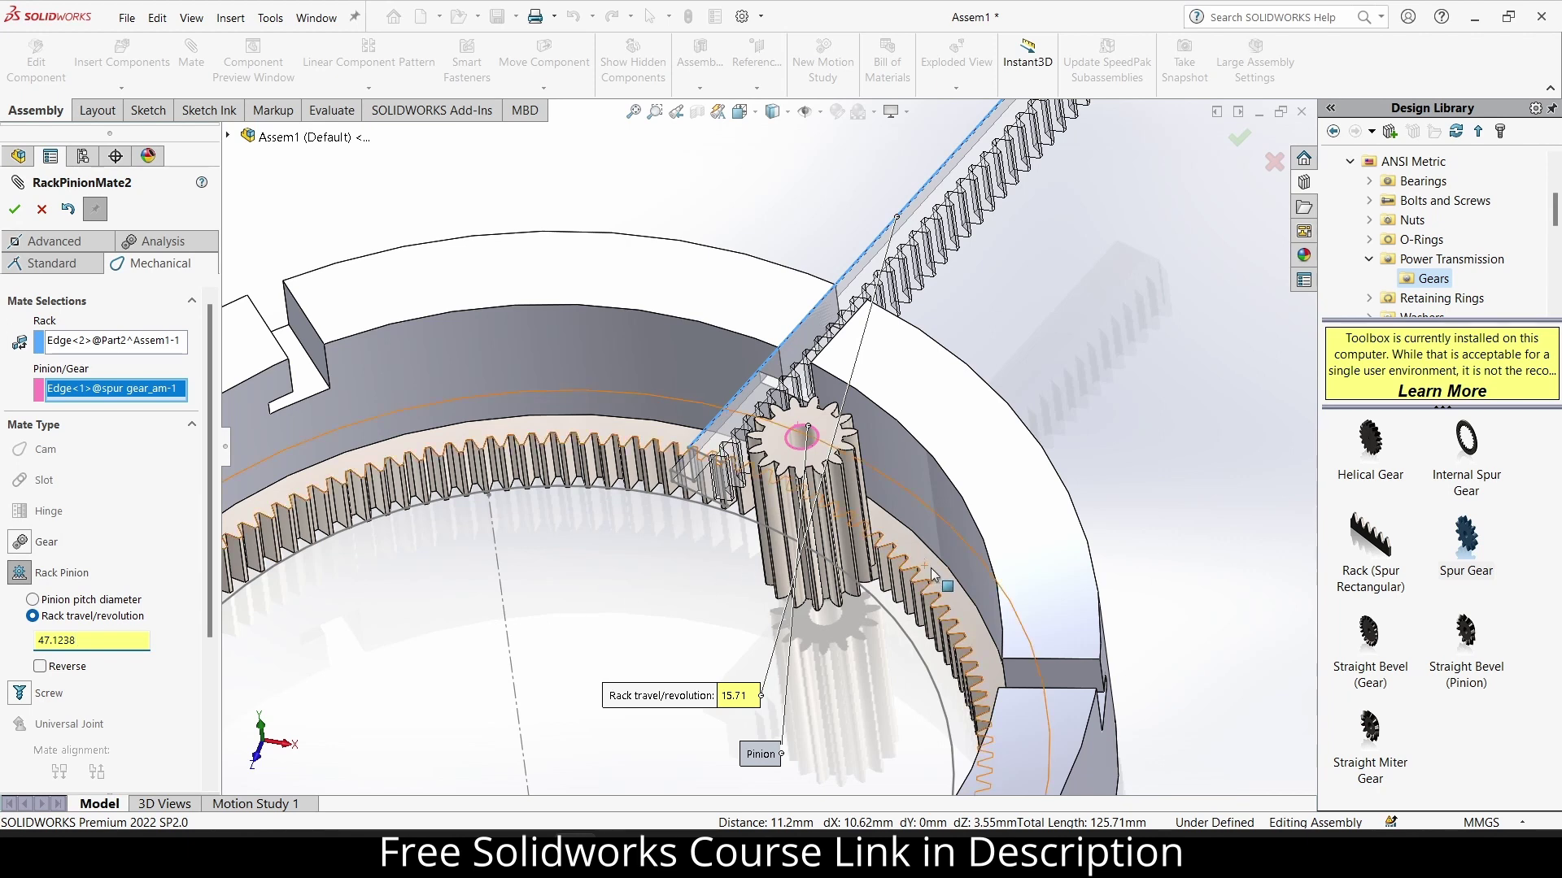
{"action": "key", "text": "Return"}
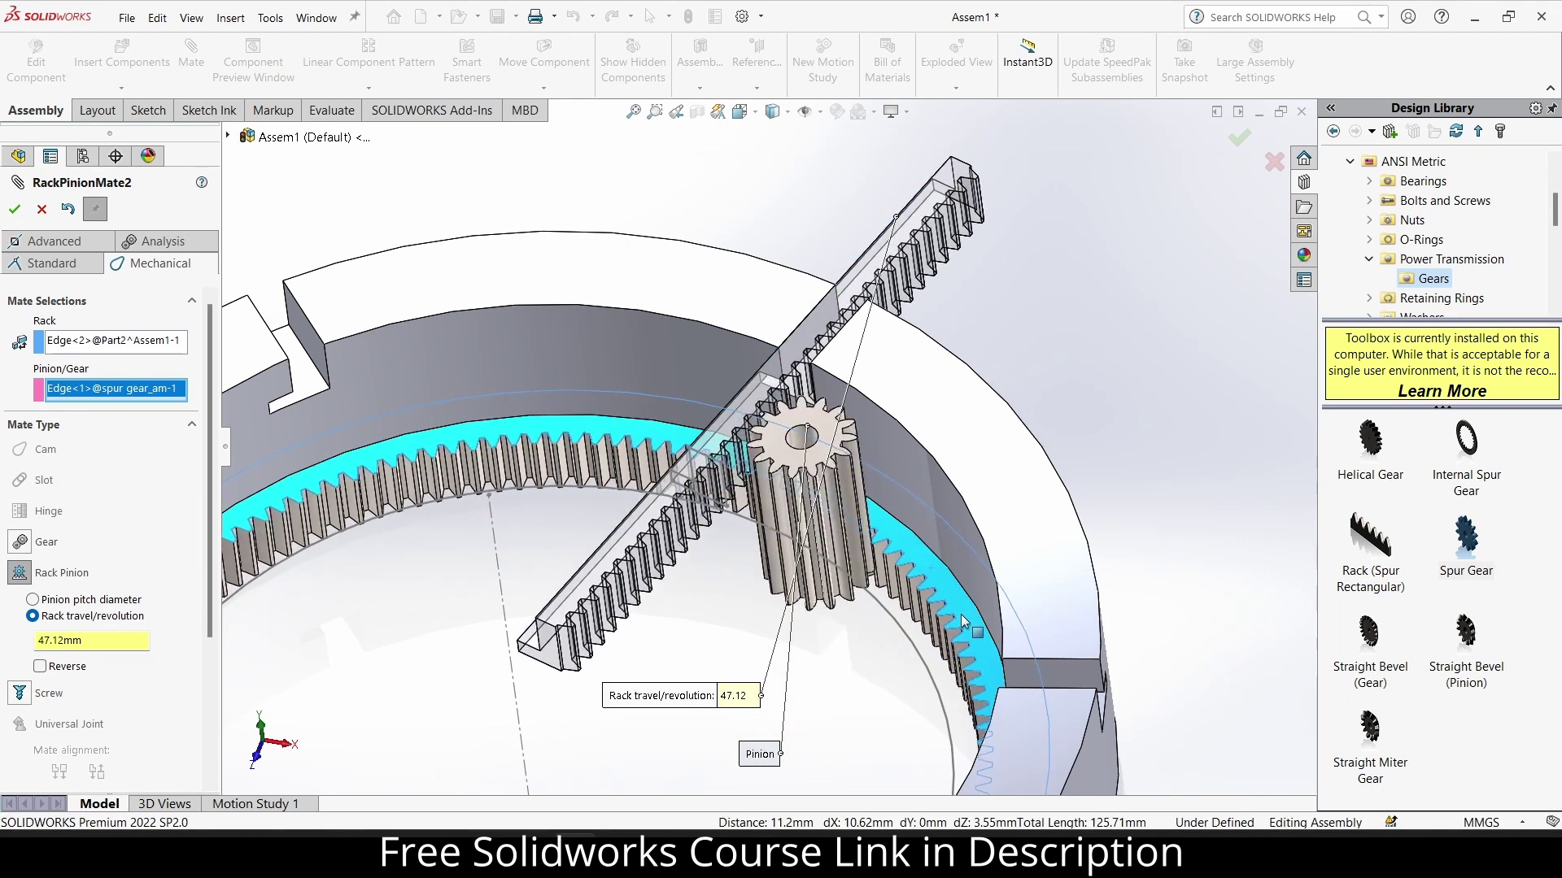
{"action": "mouse_move", "coordinate": [964, 622]}
{"action": "left_mouse_down"}
{"action": "mouse_move", "coordinate": [945, 653]}
{"action": "mouse_move", "coordinate": [966, 621]}
{"action": "left_mouse_up"}
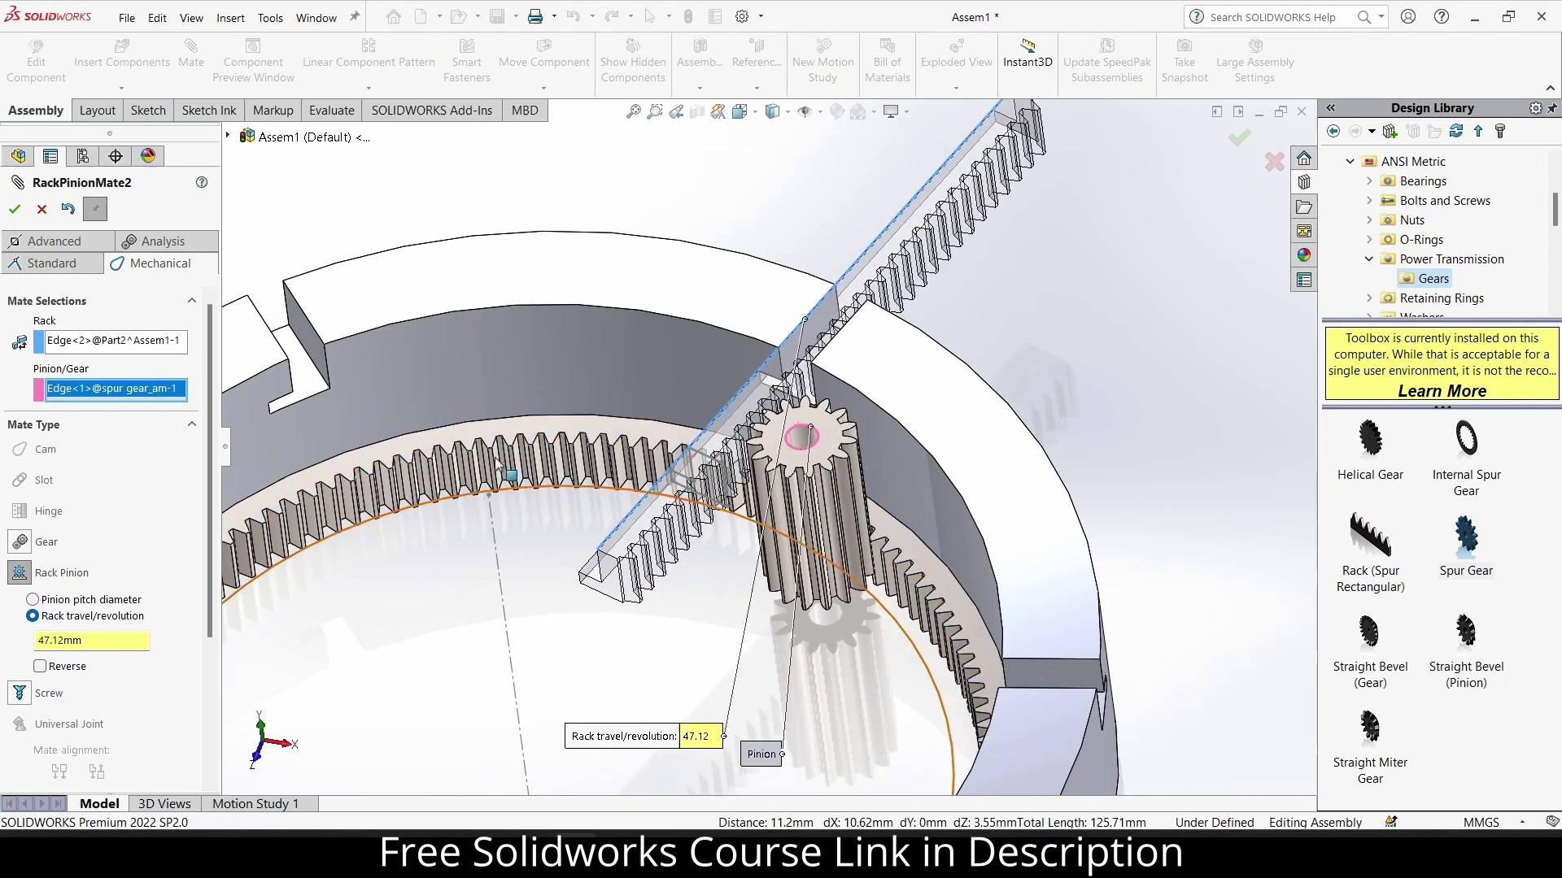
{"action": "left_click", "coordinate": [16, 211]}
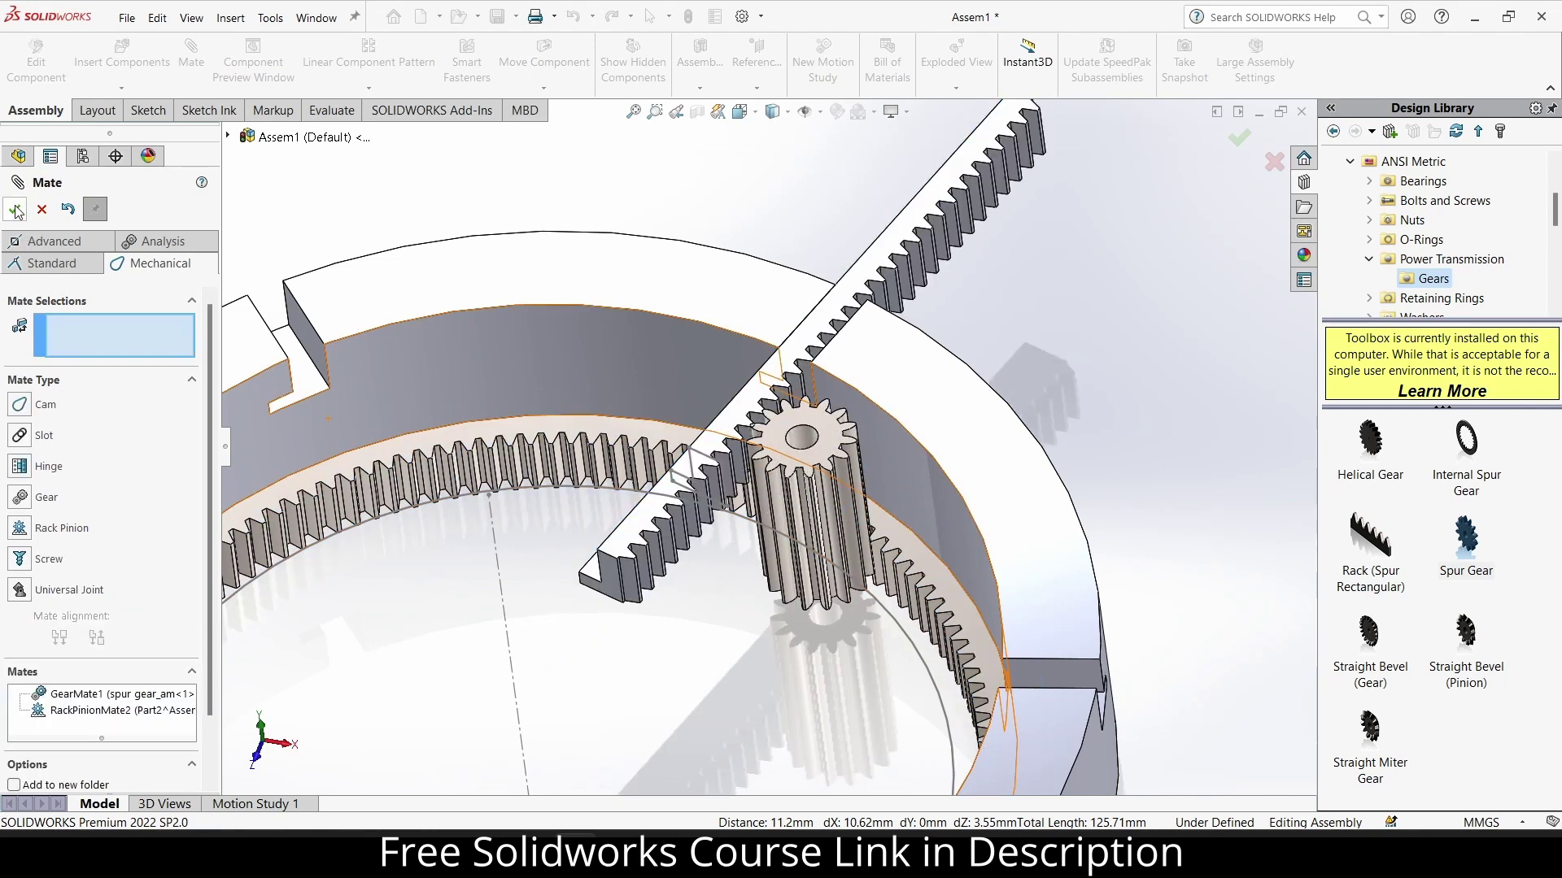
Close the mate setup, view Normal To the ring face, and turn the pinion to test the gear train.
{"action": "left_click", "coordinate": [43, 211]}
{"action": "key", "text": "f"}
{"action": "scroll", "coordinate": [842, 462], "scroll_direction": "down", "scroll_amount": 5}
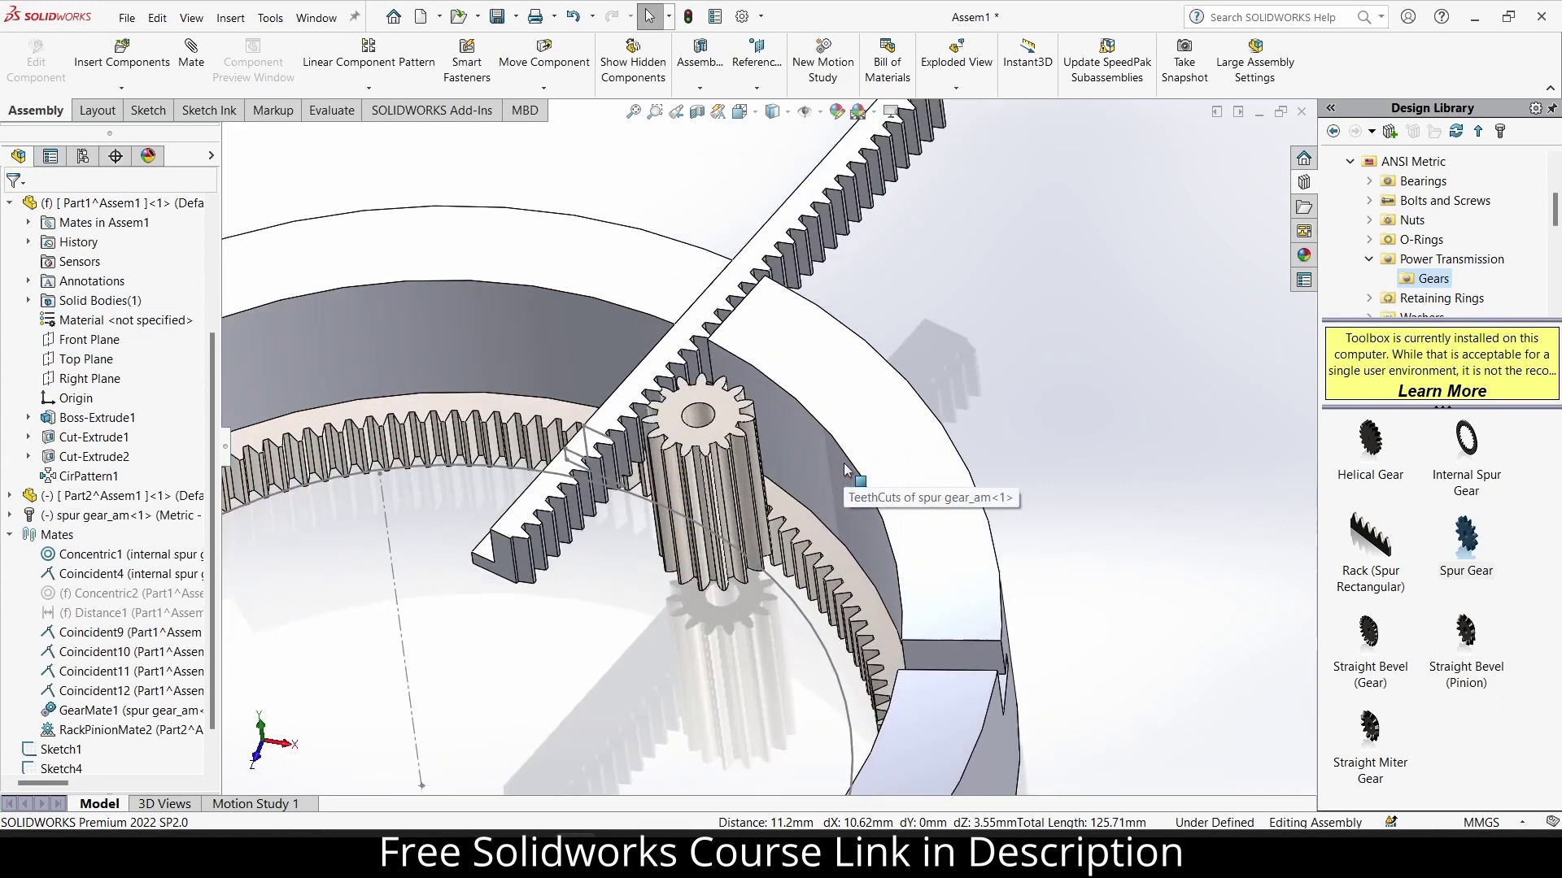
{"action": "left_click", "coordinate": [882, 446]}
{"action": "key", "text": "ctrl+8"}
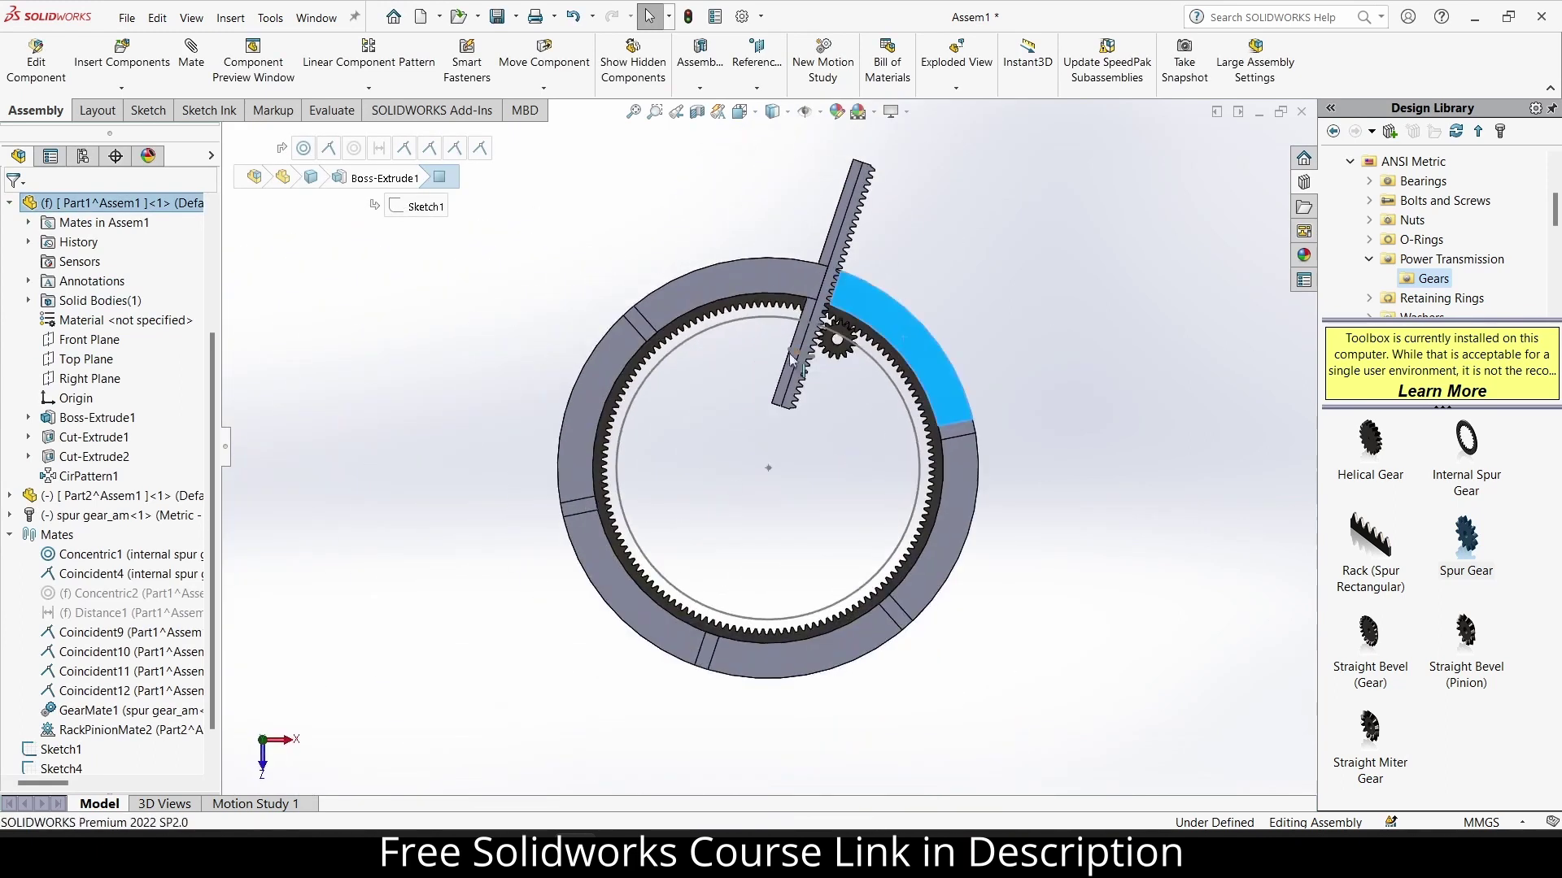
{"action": "scroll", "coordinate": [569, 391], "scroll_direction": "down", "scroll_amount": 5}
{"action": "scroll", "coordinate": [567, 381], "scroll_direction": "down", "scroll_amount": 3}
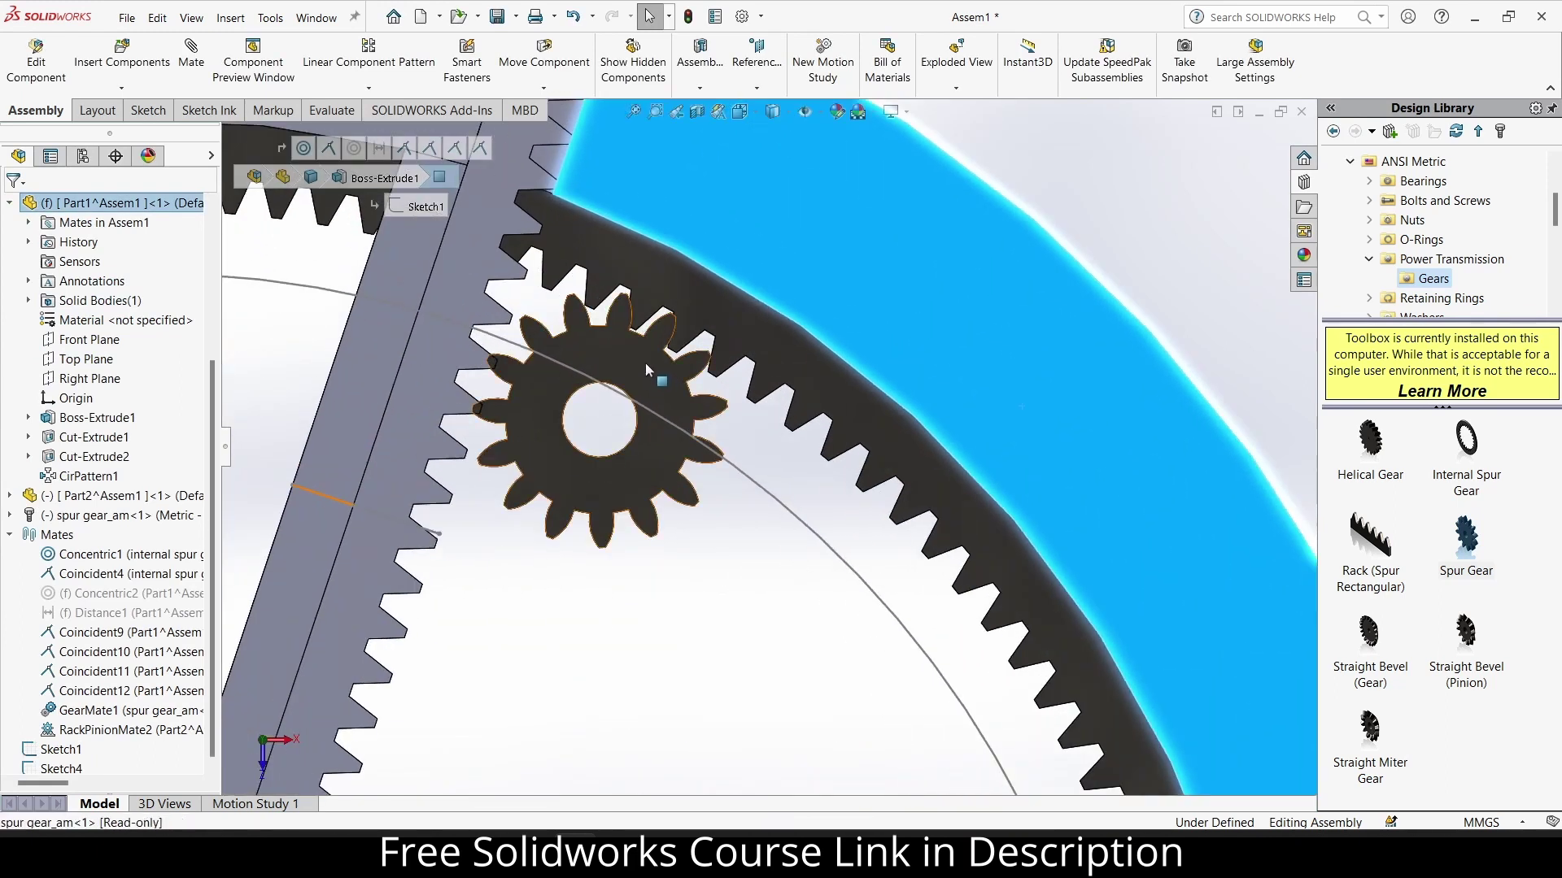
{"action": "mouse_move", "coordinate": [636, 357]}
{"action": "left_mouse_down"}
{"action": "mouse_move", "coordinate": [627, 347]}
{"action": "mouse_move", "coordinate": [652, 363]}
{"action": "mouse_move", "coordinate": [625, 325]}
{"action": "mouse_move", "coordinate": [658, 387]}
{"action": "mouse_move", "coordinate": [638, 346]}
{"action": "mouse_move", "coordinate": [657, 366]}
{"action": "left_mouse_up"}
{"action": "key", "text": "Escape"}
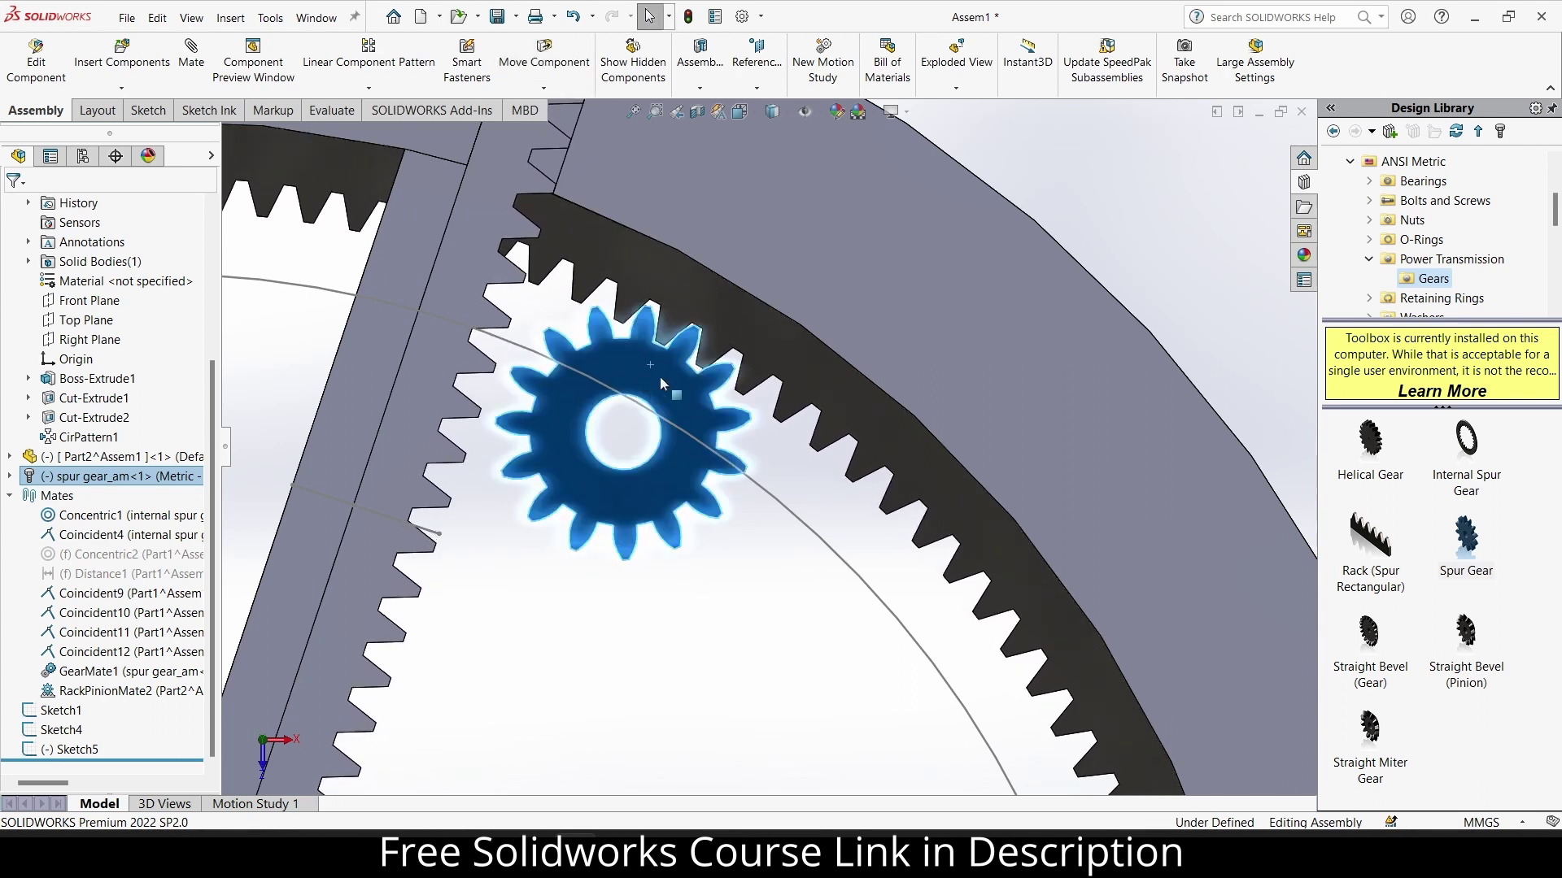
{"action": "left_click_drag", "start_coordinate": [686, 463], "coordinate": [691, 462]}
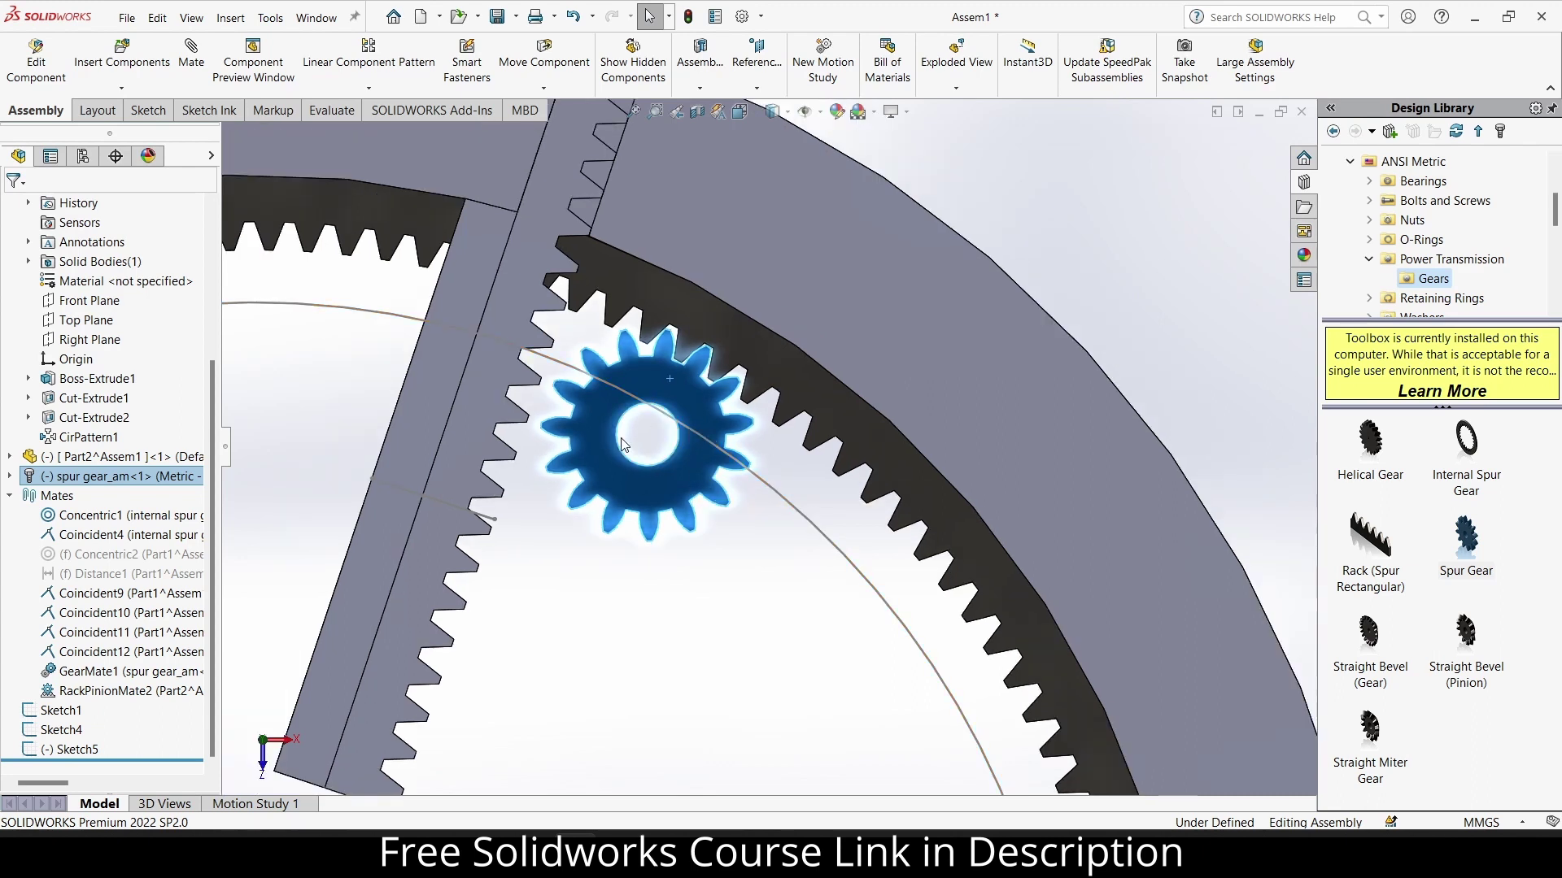
{"action": "left_click_drag", "start_coordinate": [632, 446], "coordinate": [751, 455]}
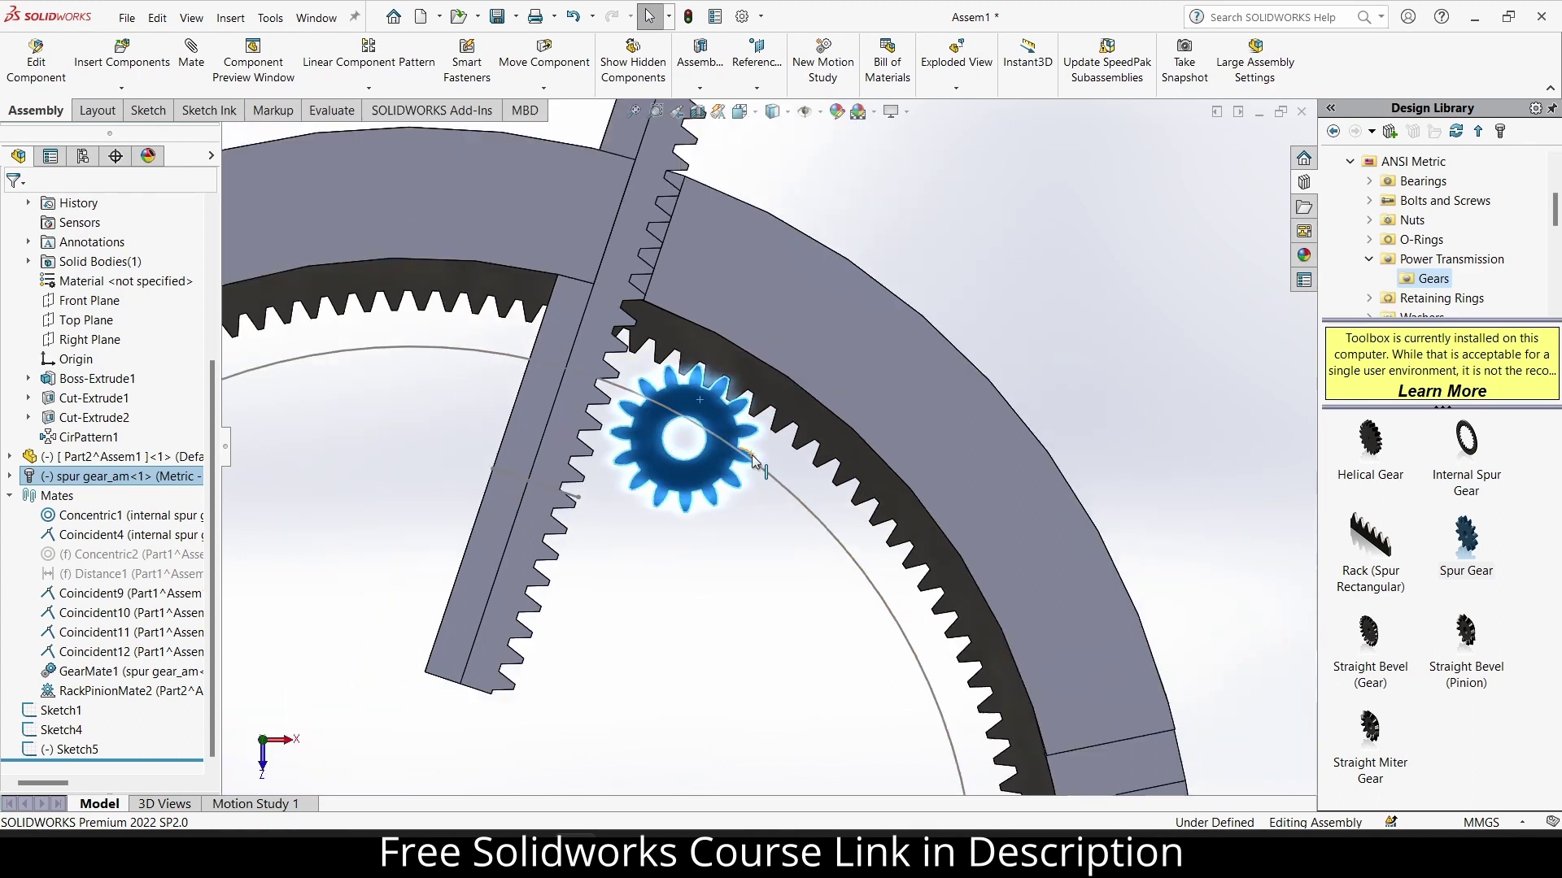
Reopen Sketch5 for editing with Edit Sketch.
{"action": "left_click", "coordinate": [784, 487]}
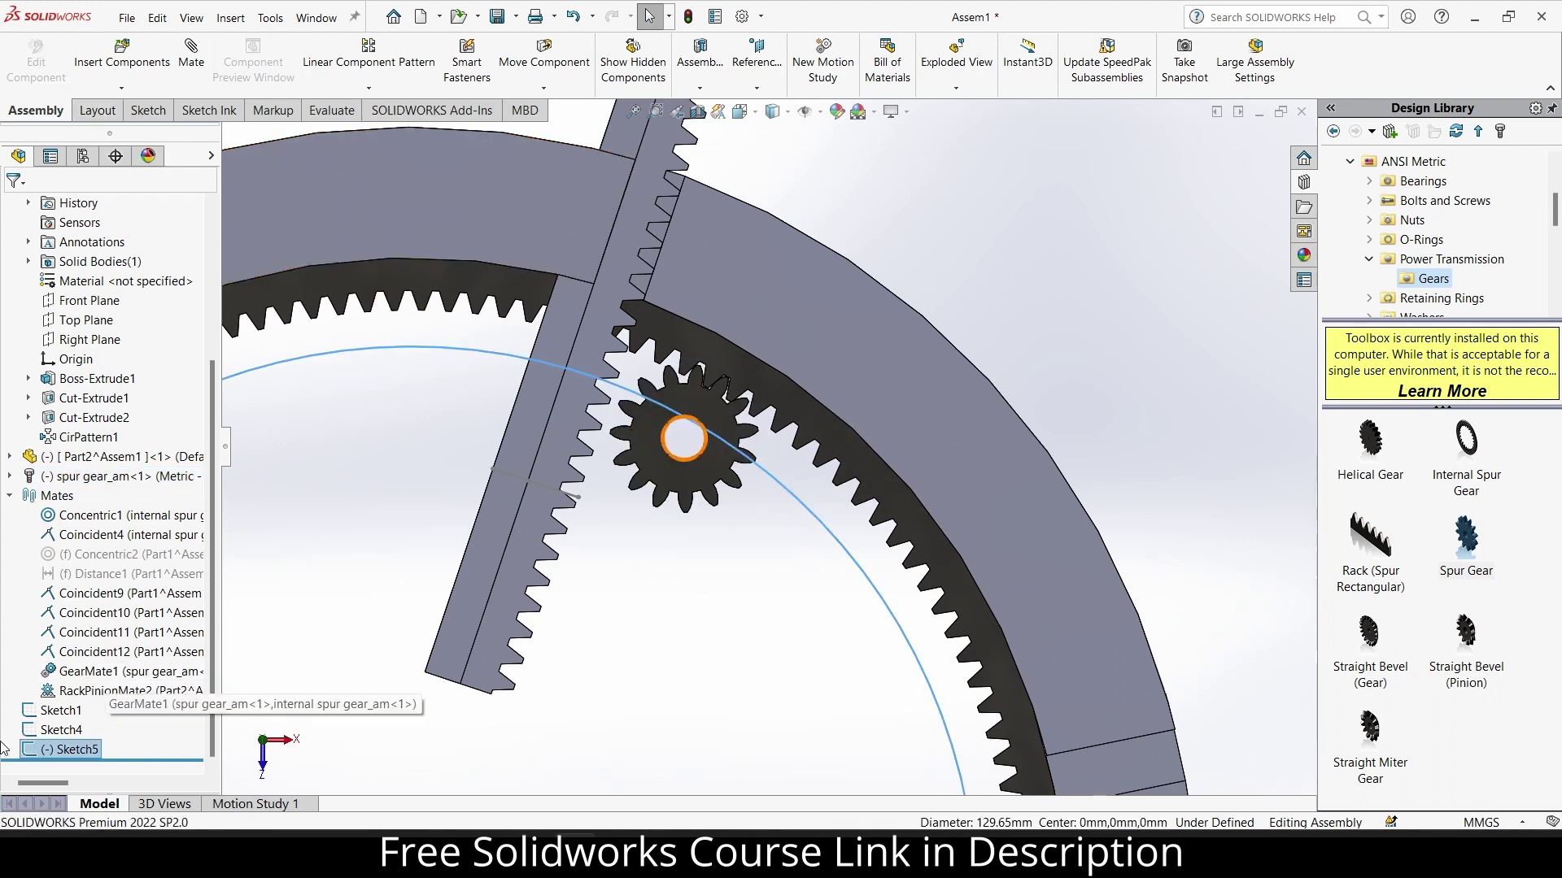
{"action": "right_click", "coordinate": [49, 752]}
{"action": "left_click", "coordinate": [65, 486]}
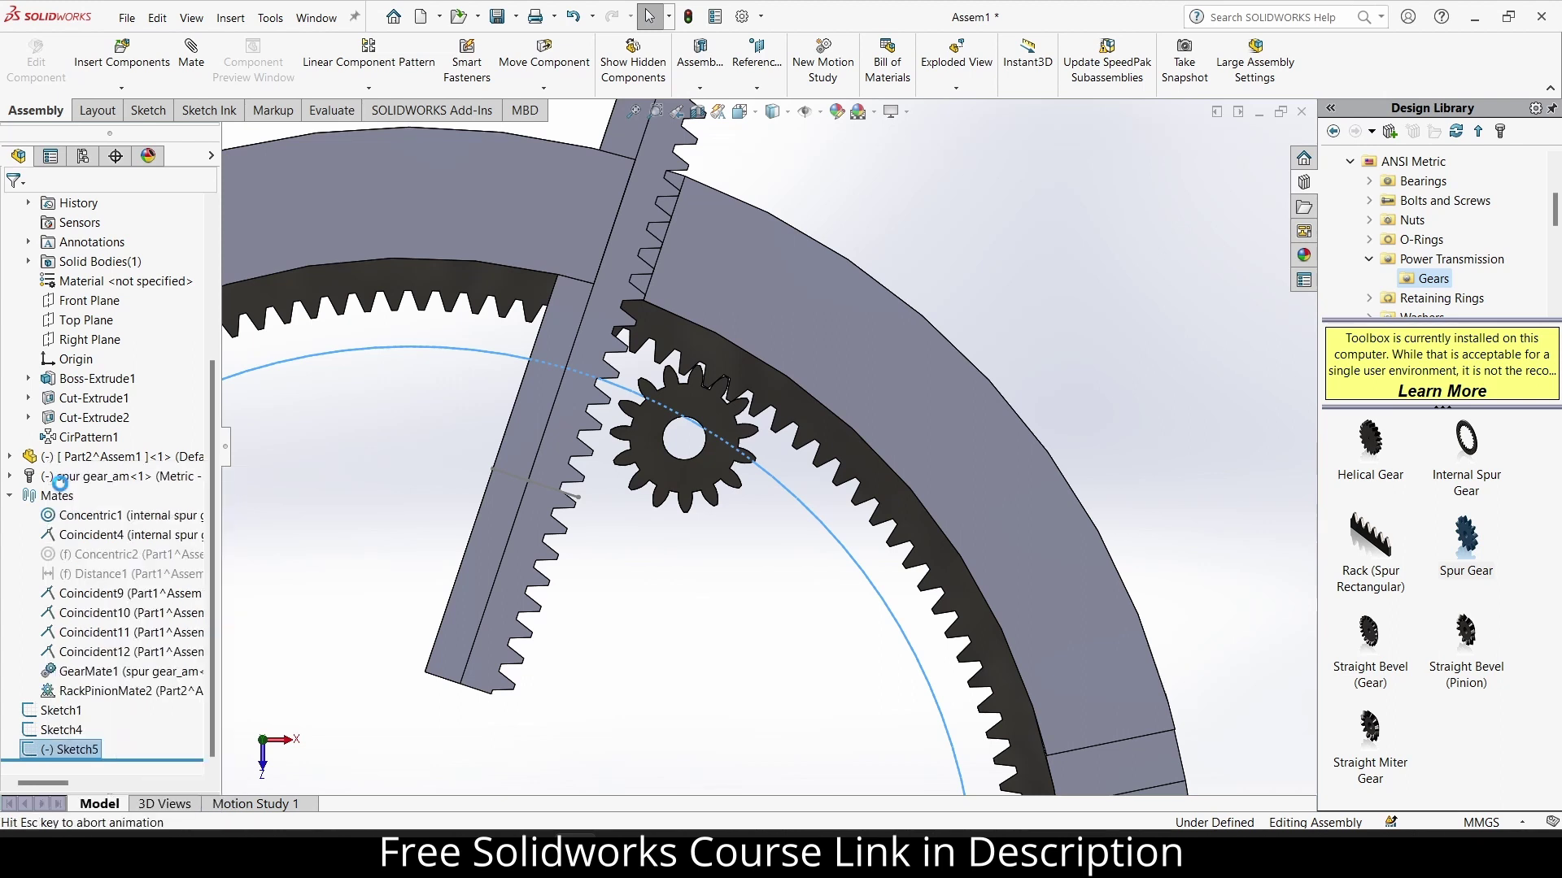
{"action": "scroll", "coordinate": [931, 355], "scroll_direction": "down", "scroll_amount": 4}
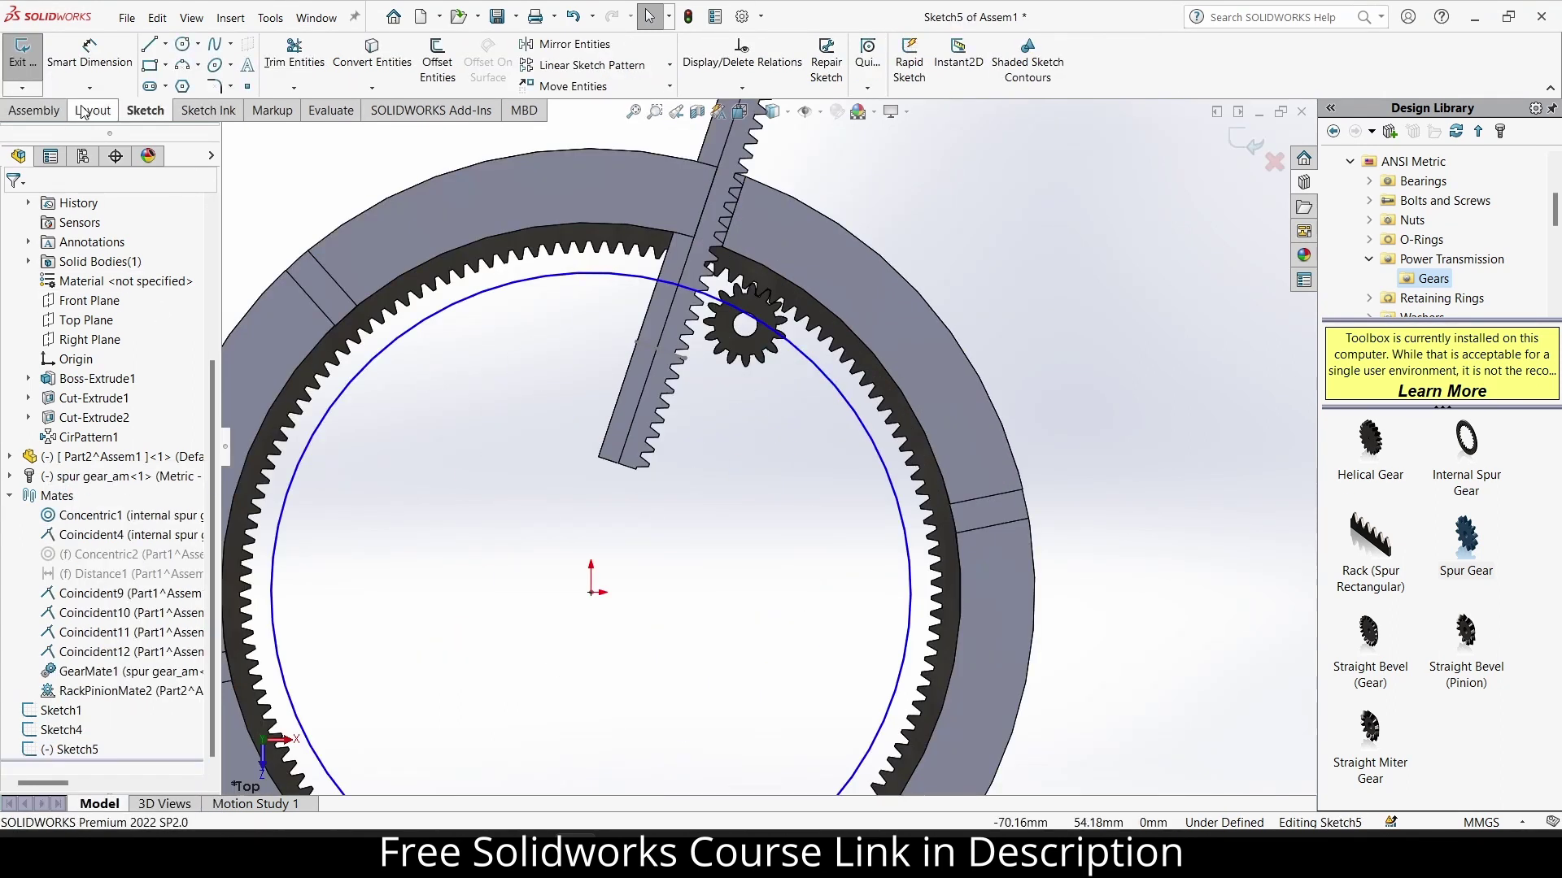
Dimension the sketch circle's diameter as 140-7.5 (132.50 mm).
{"action": "left_click", "coordinate": [89, 55]}
{"action": "left_click", "coordinate": [851, 402]}
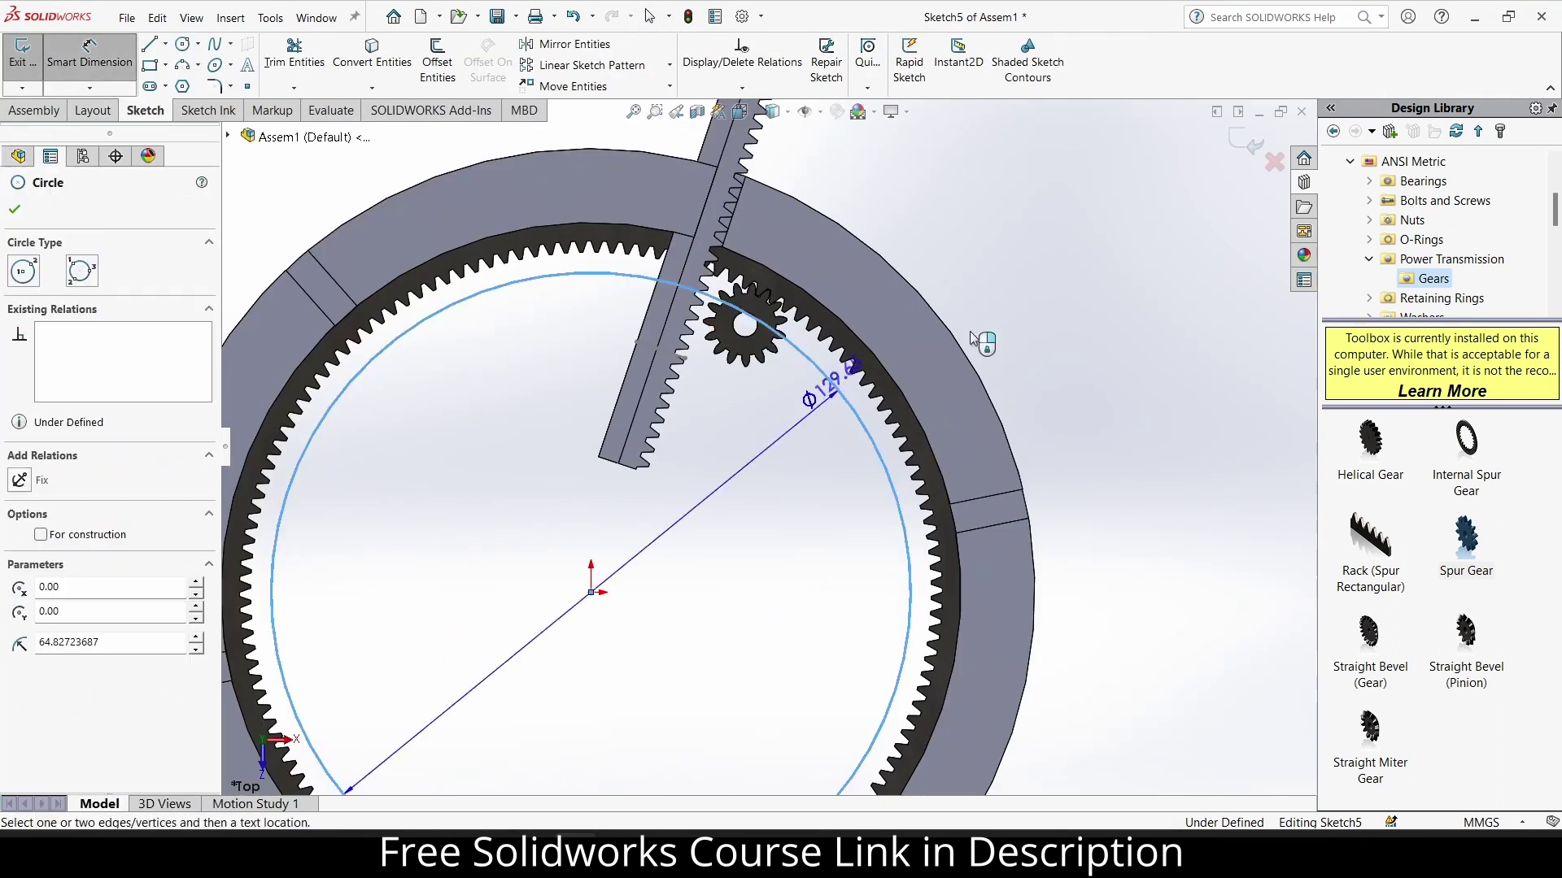
{"action": "left_click", "coordinate": [1015, 326]}
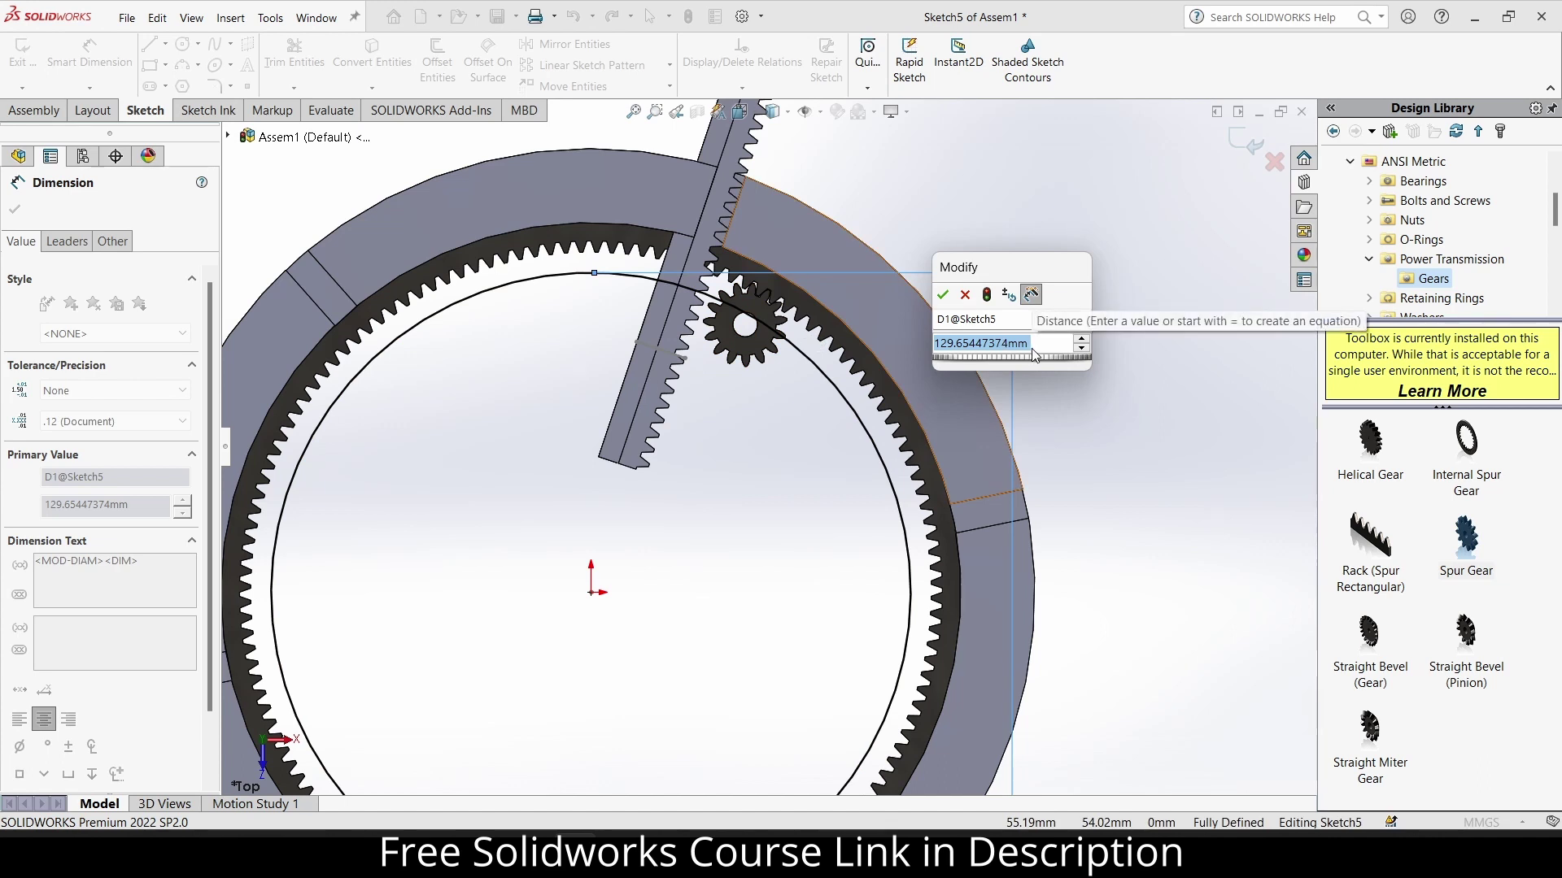
{"action": "type", "text": "140"}
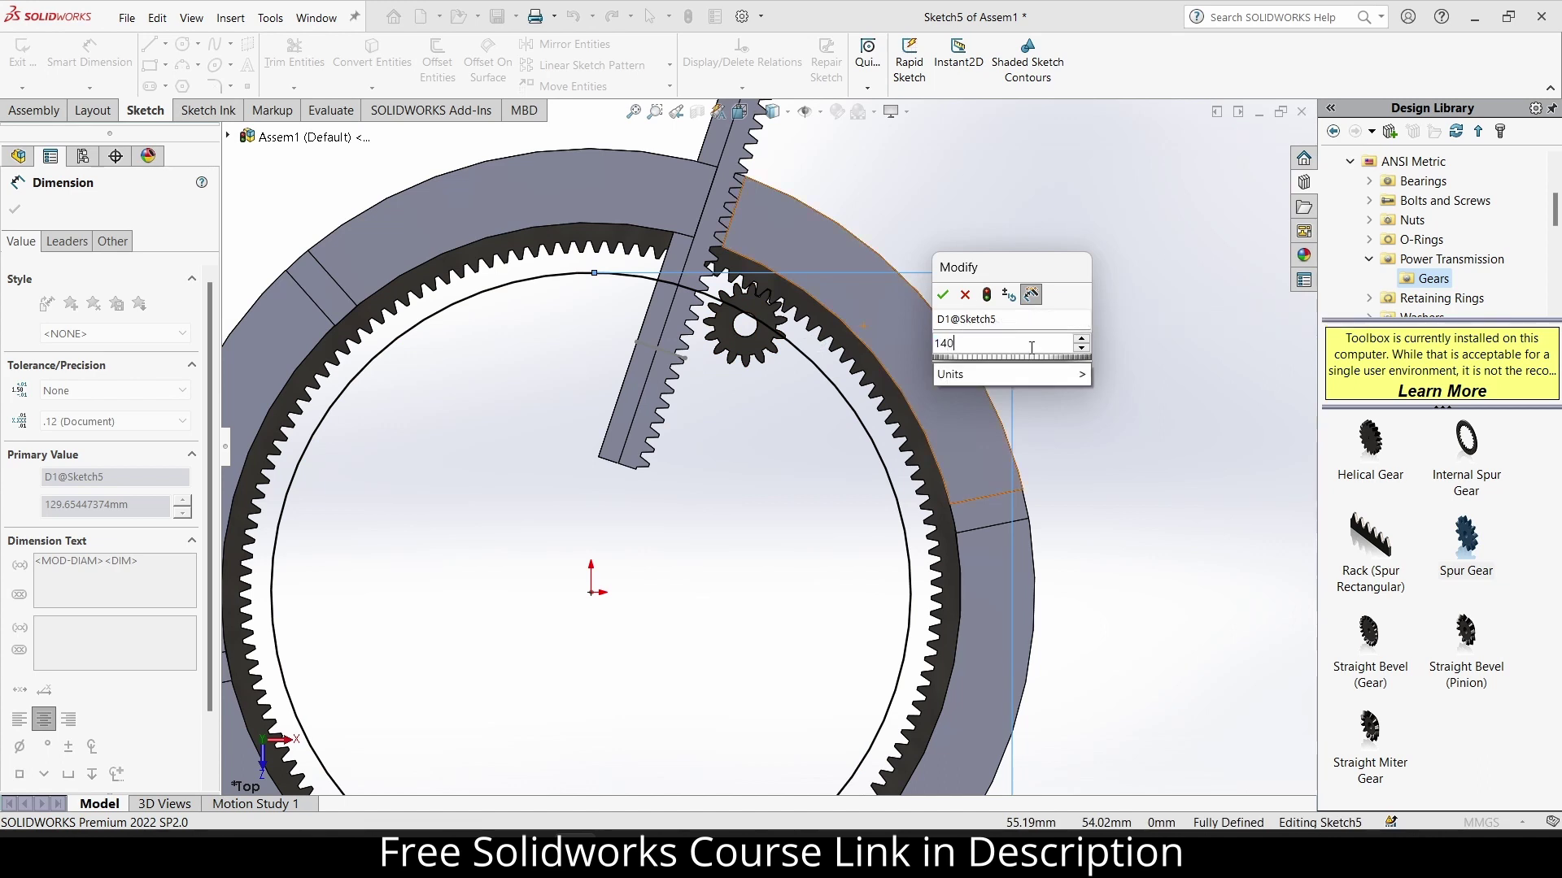
{"action": "type", "text": "-7.5"}
{"action": "key", "text": "Return"}
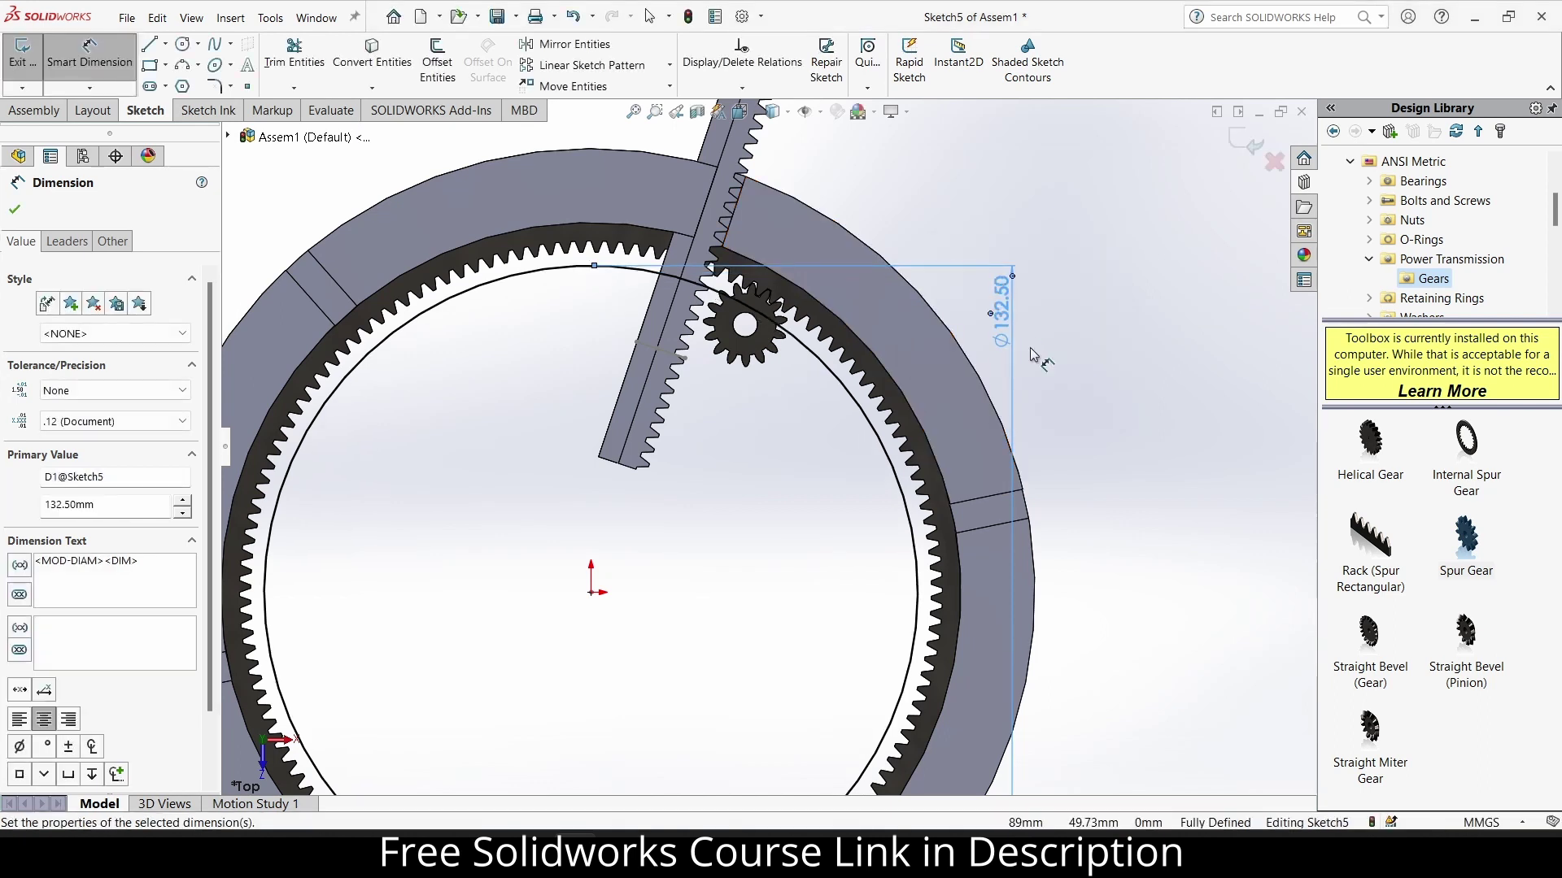
{"action": "scroll", "coordinate": [818, 308], "scroll_direction": "down", "scroll_amount": 3}
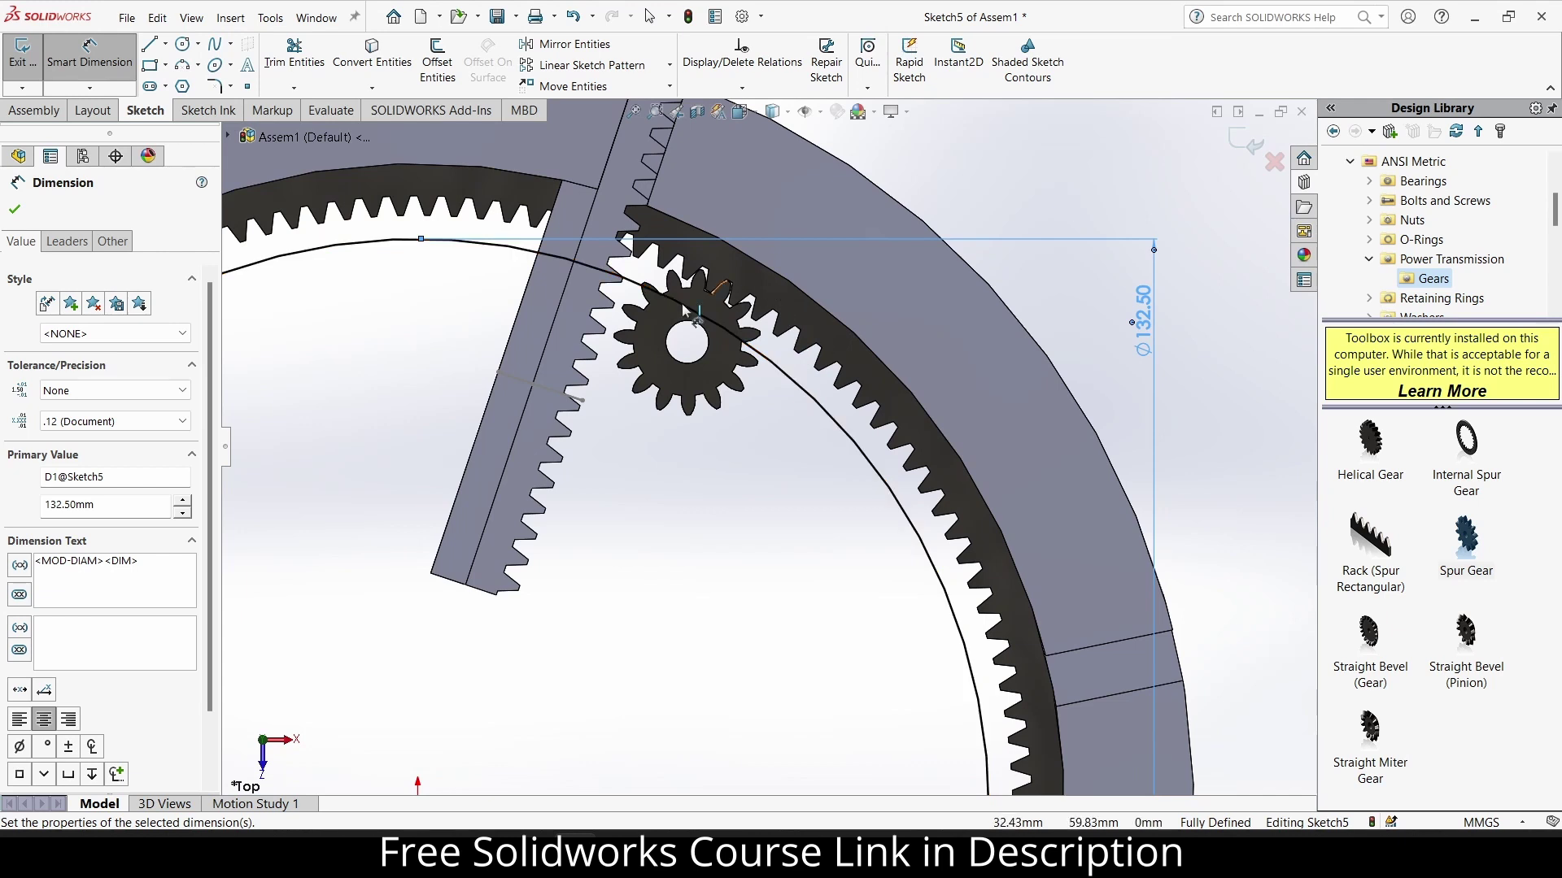
Change the circle's diameter dimension to 125 mm.
{"action": "double_click", "coordinate": [1145, 325]}
{"action": "type", "text": "14"}
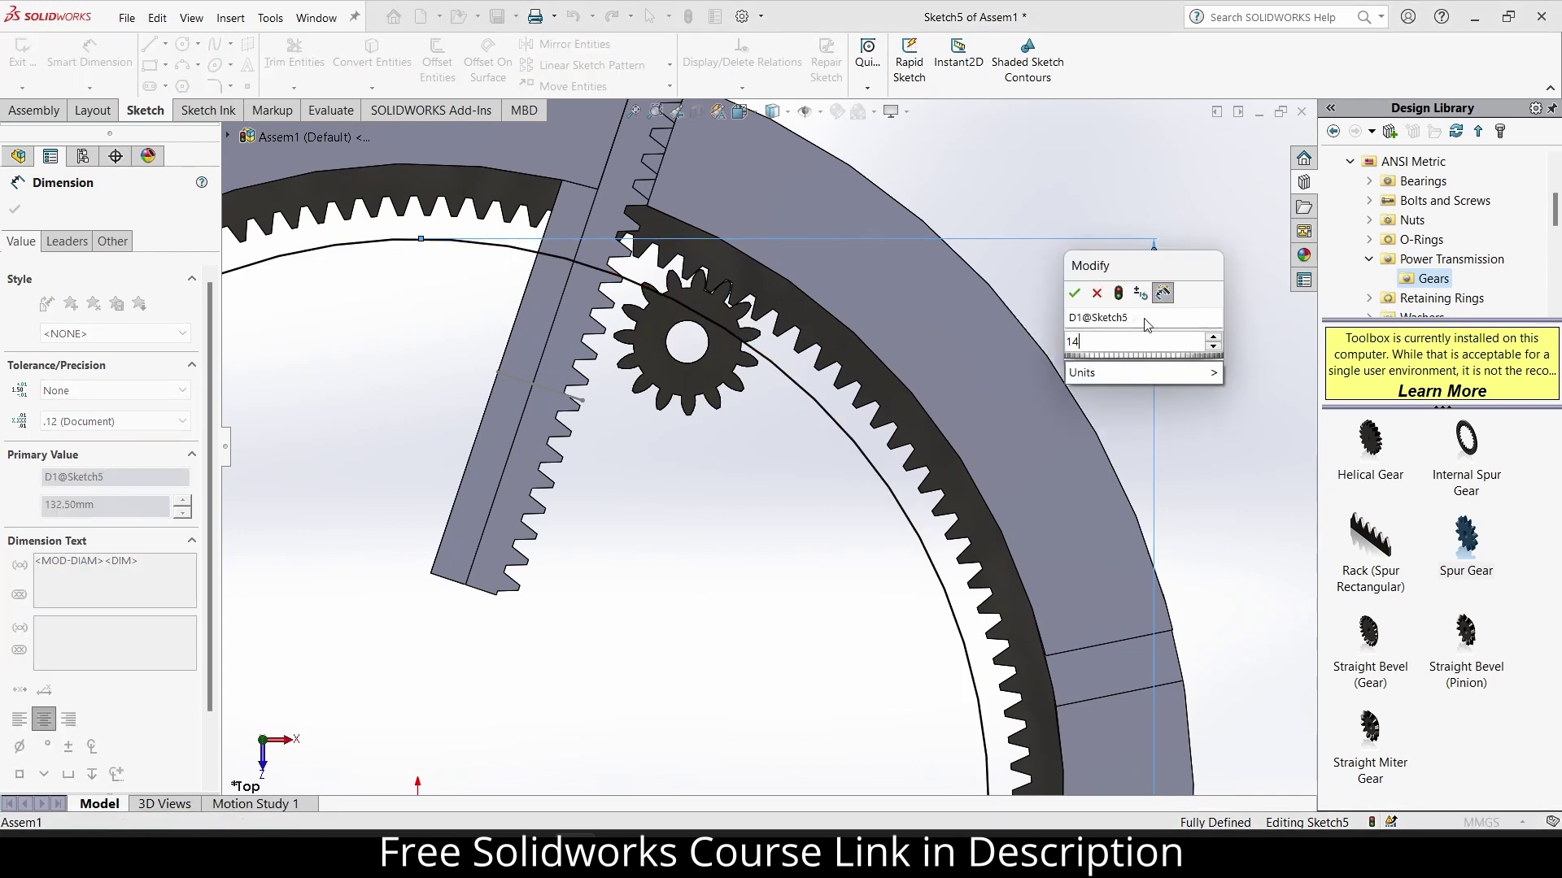
{"action": "type", "text": "0"}
{"action": "key", "text": "BackSpace"}
{"action": "key", "text": "BackSpace"}
{"action": "type", "text": "25"}
{"action": "key", "text": "Return"}
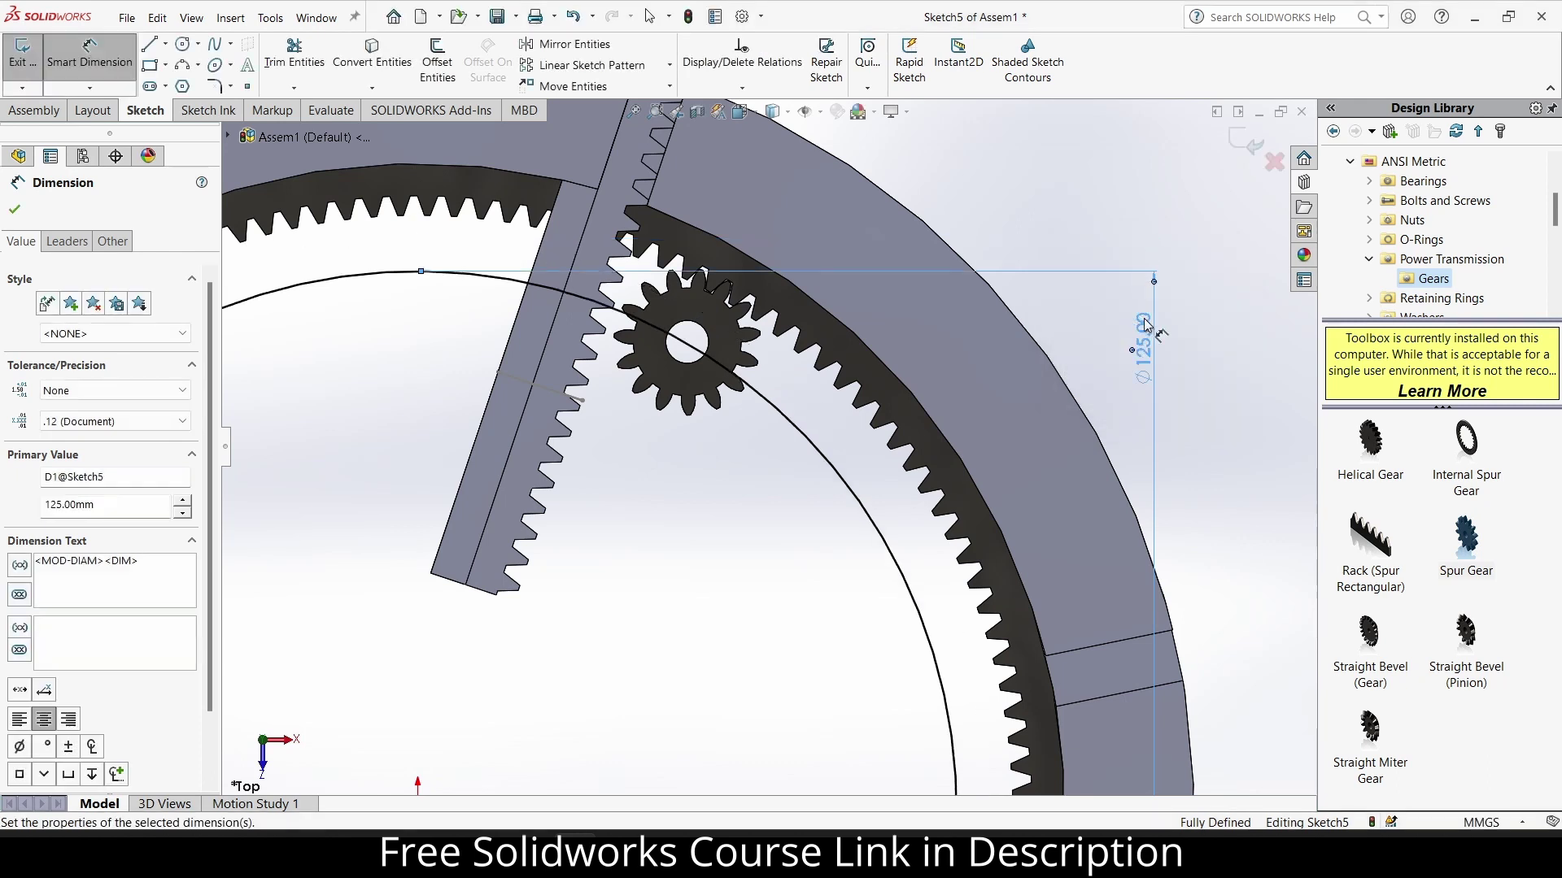
{"action": "scroll", "coordinate": [617, 322], "scroll_direction": "down", "scroll_amount": 8}
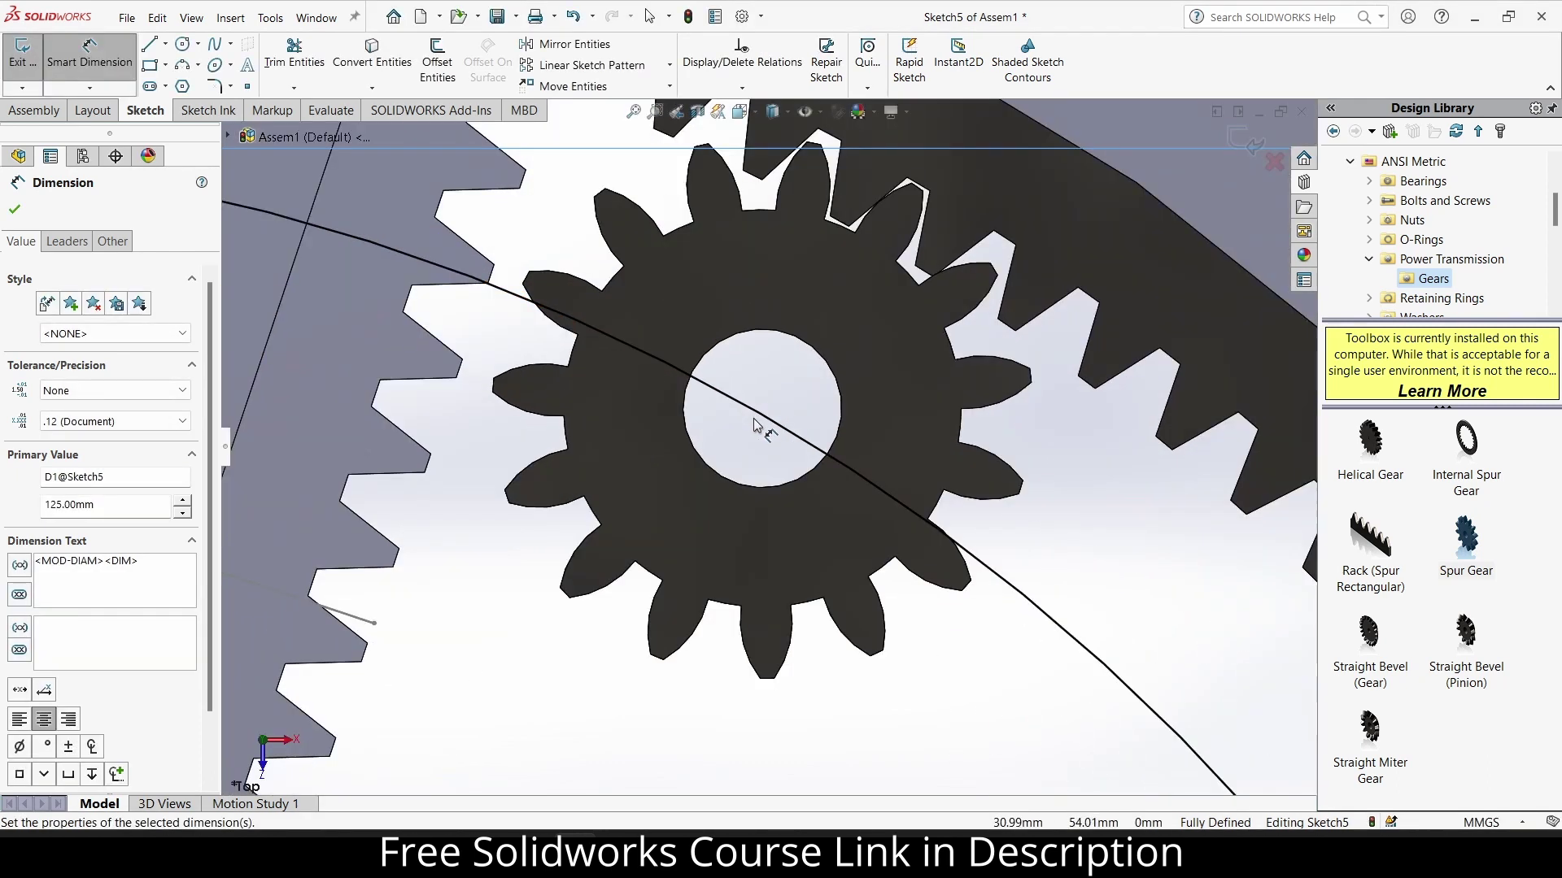
{"action": "scroll", "coordinate": [862, 490], "scroll_direction": "up", "scroll_amount": 10}
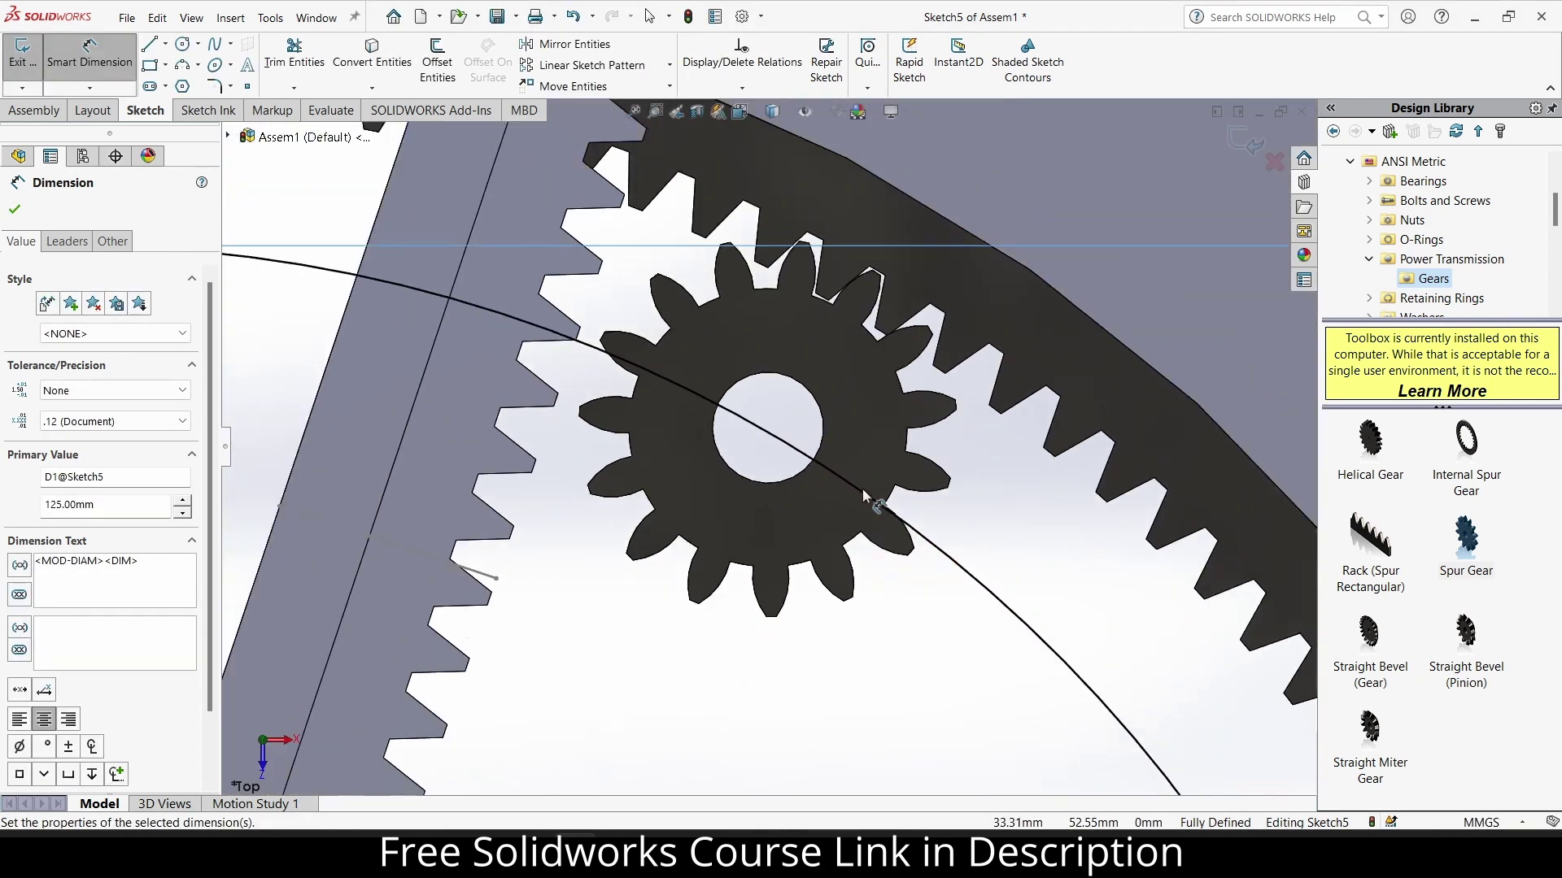
{"action": "left_click", "coordinate": [14, 209]}
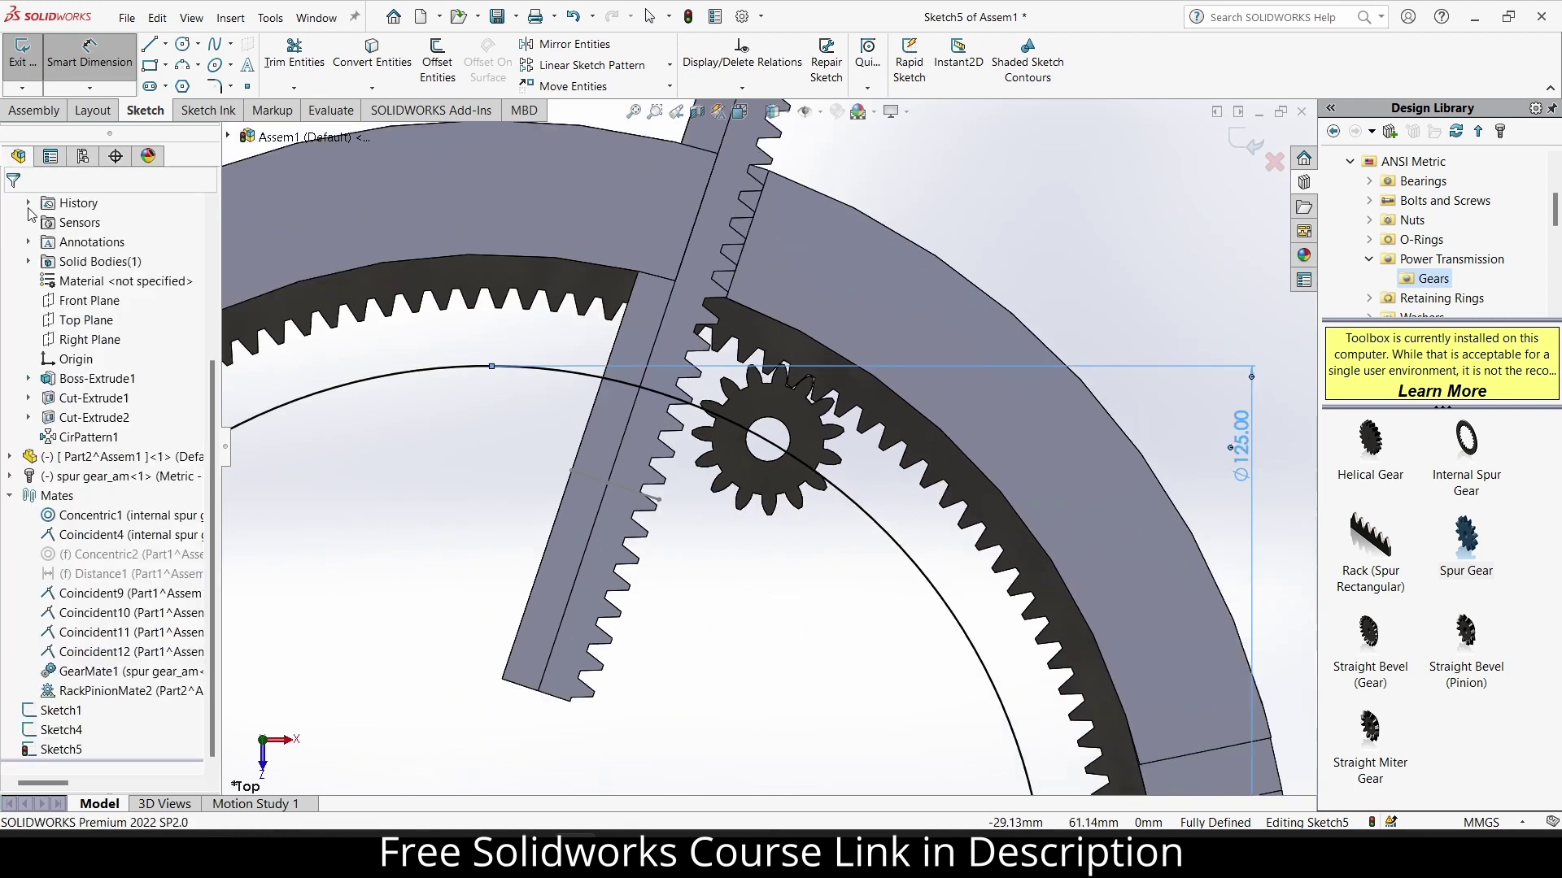
Add a sketch point at the small gear's centre and exit Sketch5.
{"action": "scroll", "coordinate": [767, 447], "scroll_direction": "up", "scroll_amount": 5}
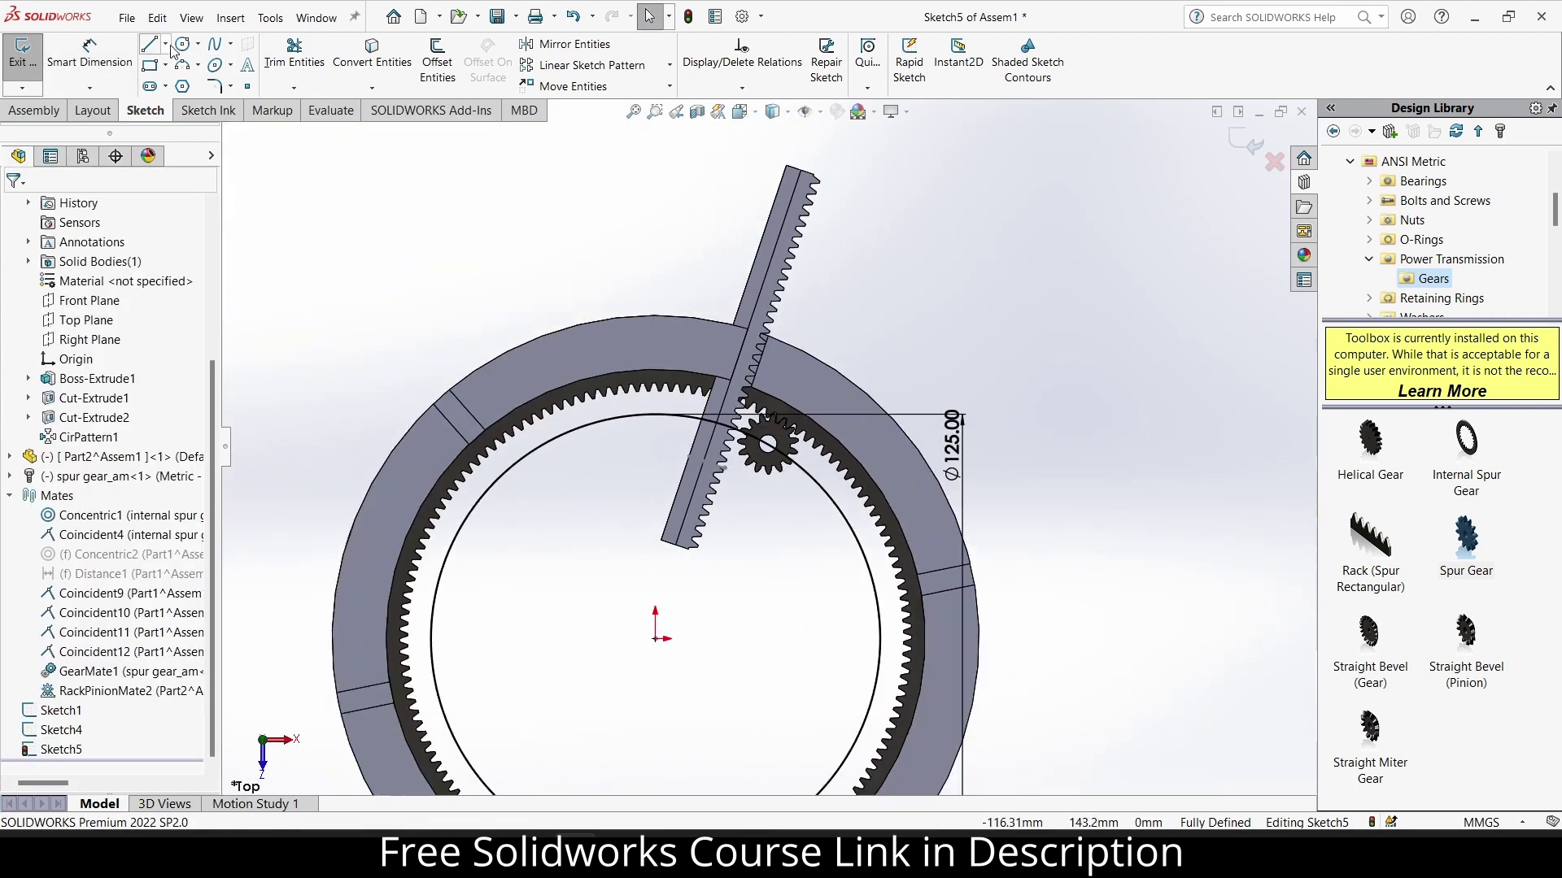
{"action": "left_click", "coordinate": [248, 86]}
{"action": "scroll", "coordinate": [847, 466], "scroll_direction": "down", "scroll_amount": 6}
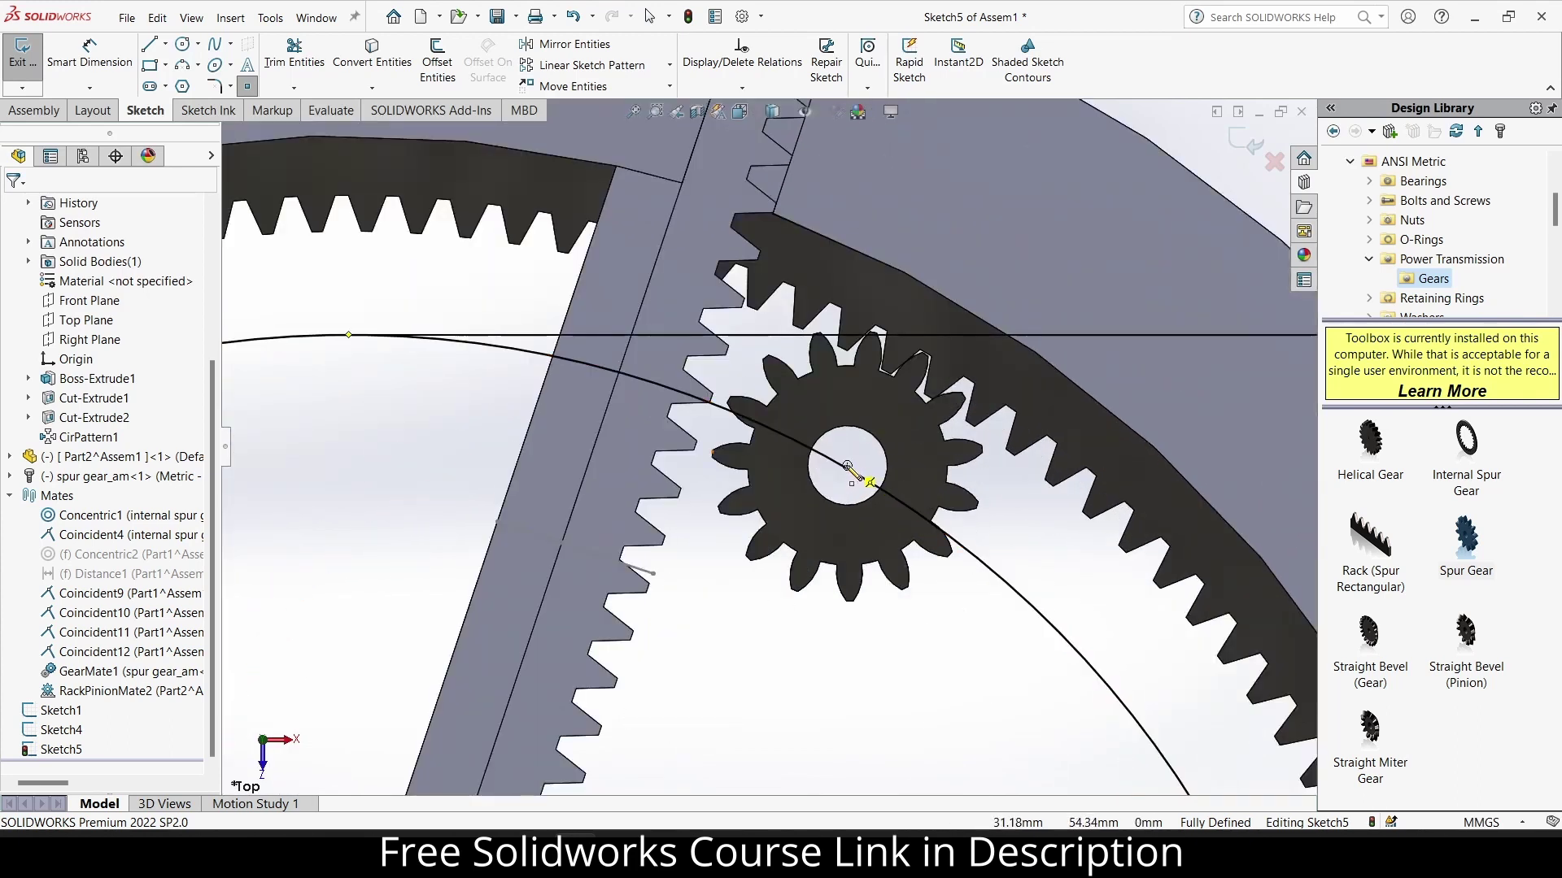
{"action": "left_click", "coordinate": [848, 466]}
{"action": "key", "text": "Escape"}
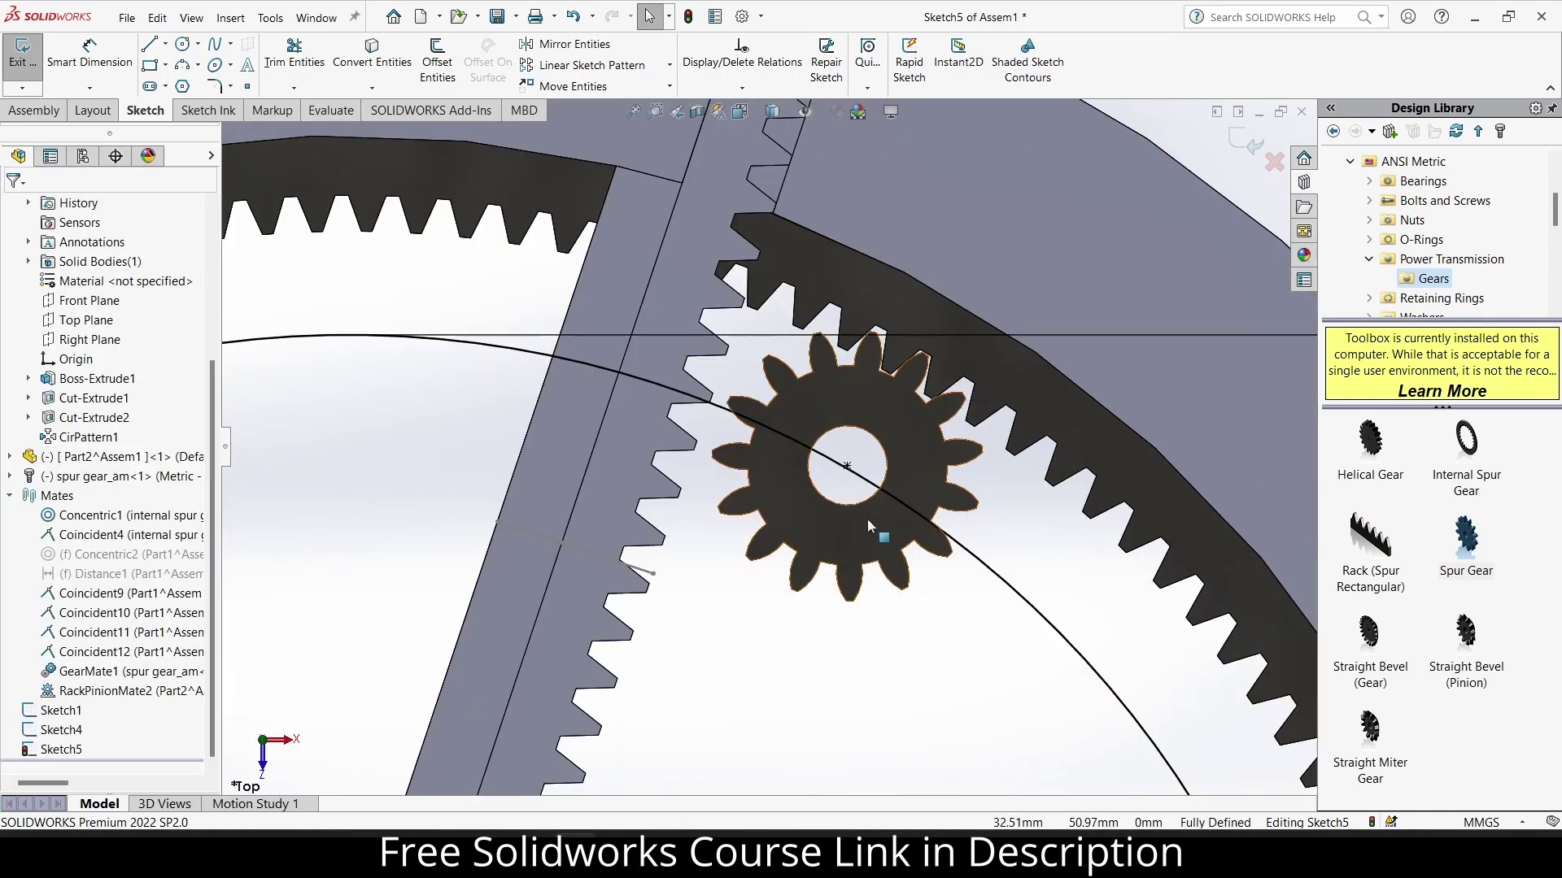
{"action": "scroll", "coordinate": [867, 519], "scroll_direction": "up", "scroll_amount": 3}
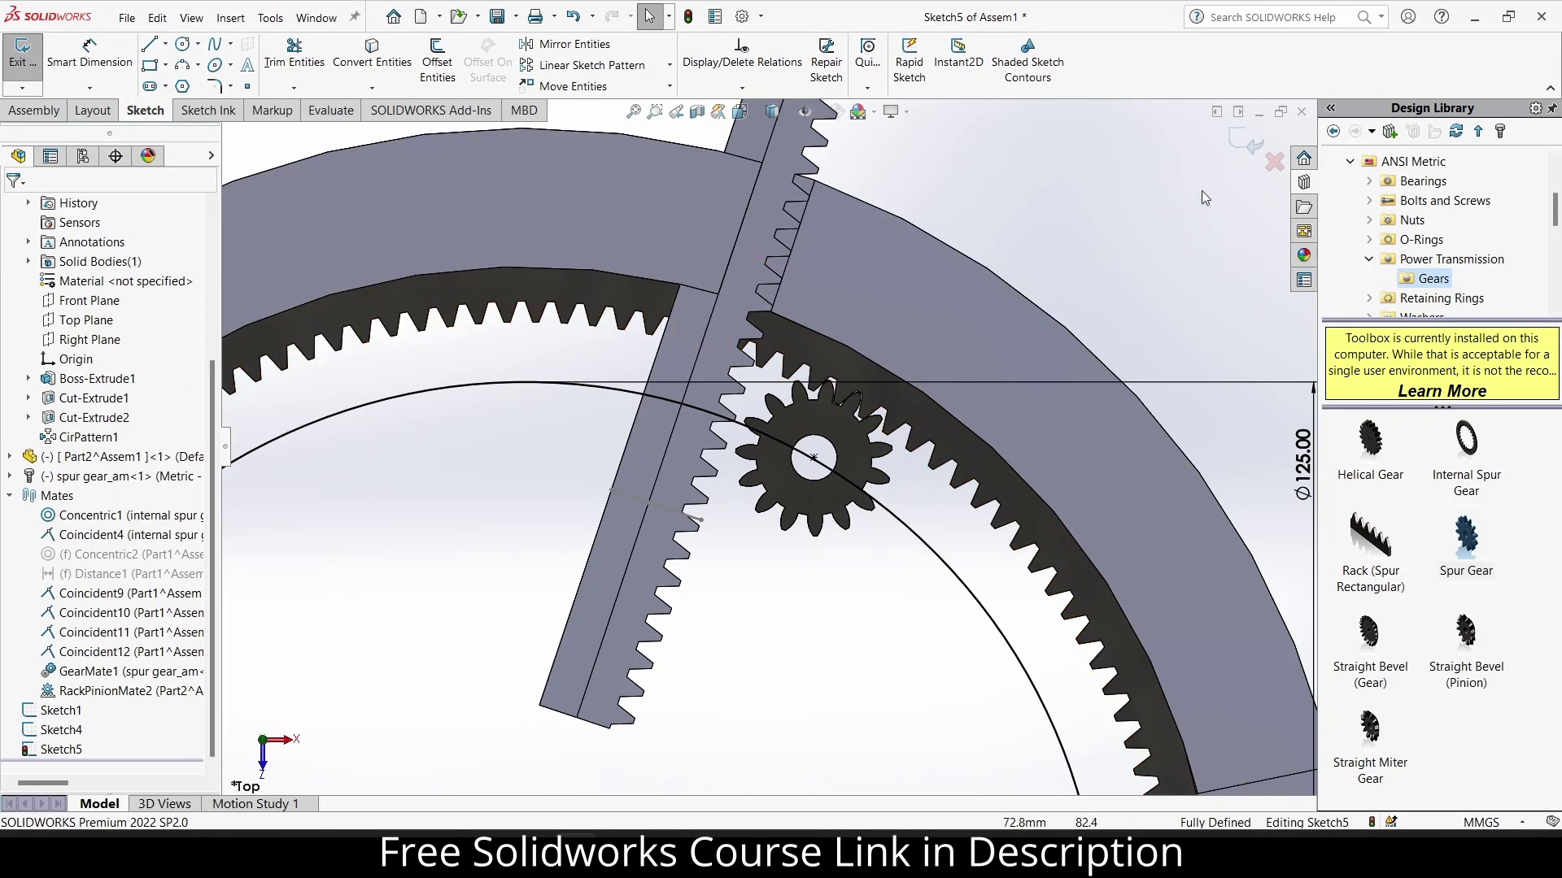
{"action": "left_click", "coordinate": [1248, 150]}
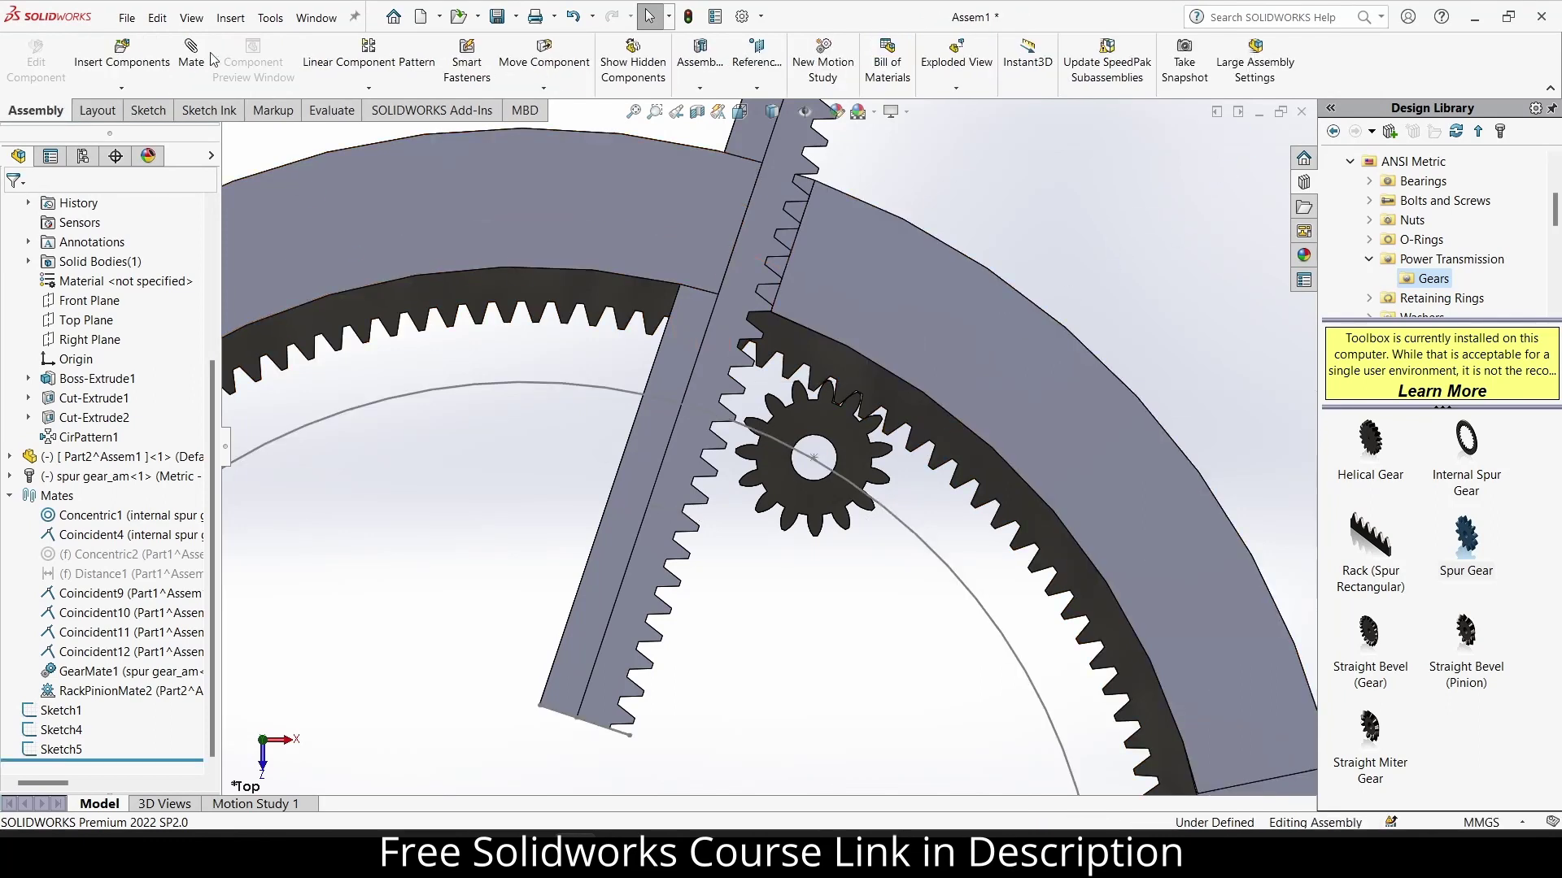
Mate the gear-centre sketch point concentric with the small spur gear's bore.
{"action": "scroll", "coordinate": [813, 459], "scroll_direction": "down", "scroll_amount": 5}
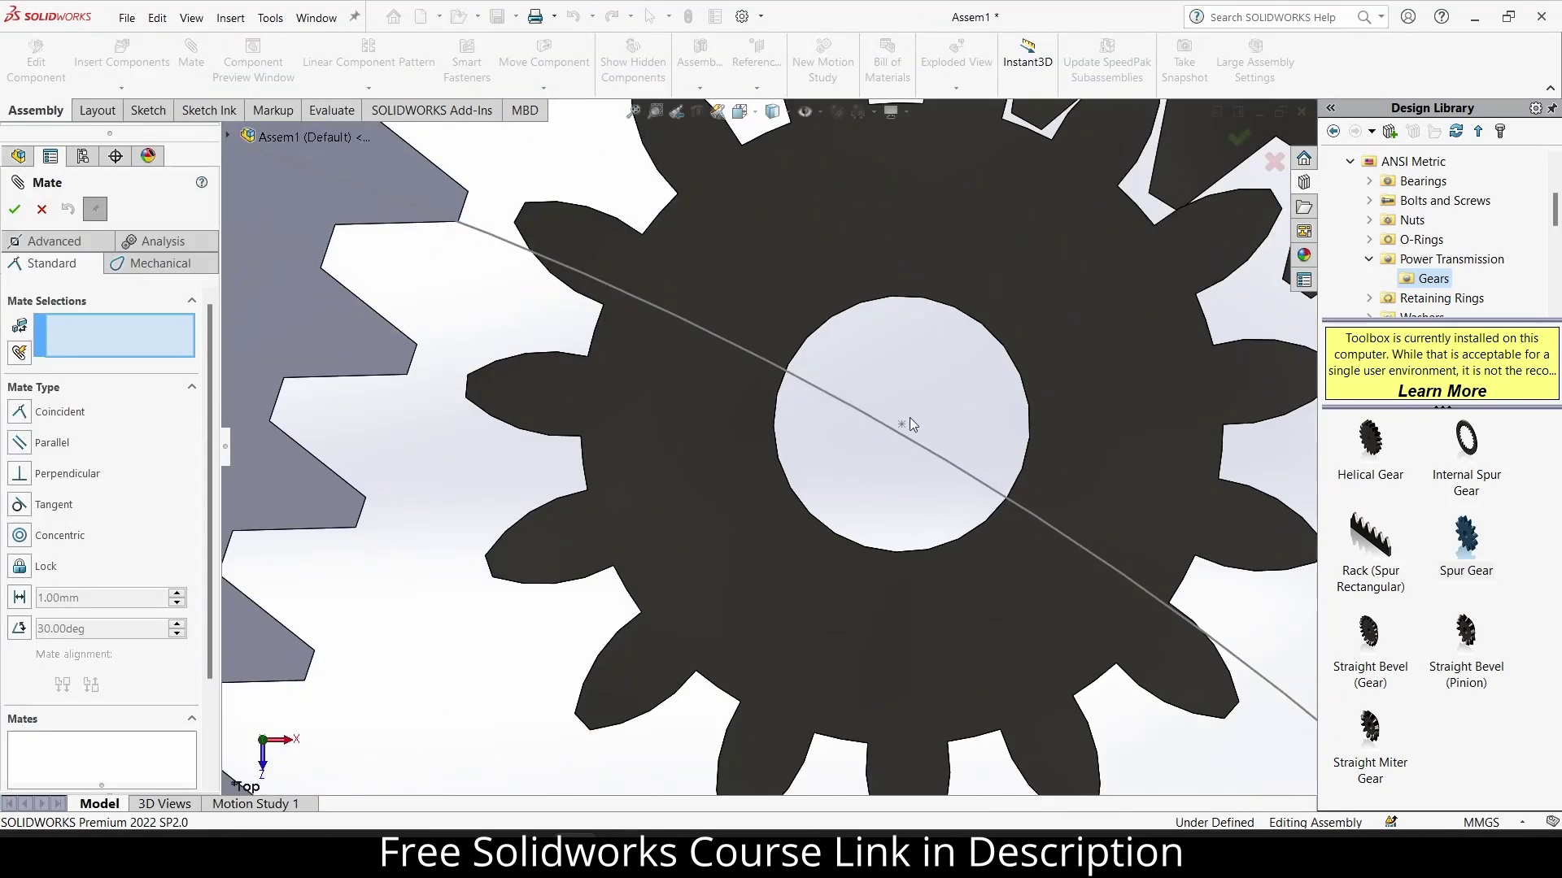
{"action": "left_click", "coordinate": [900, 422]}
{"action": "left_click", "coordinate": [976, 370]}
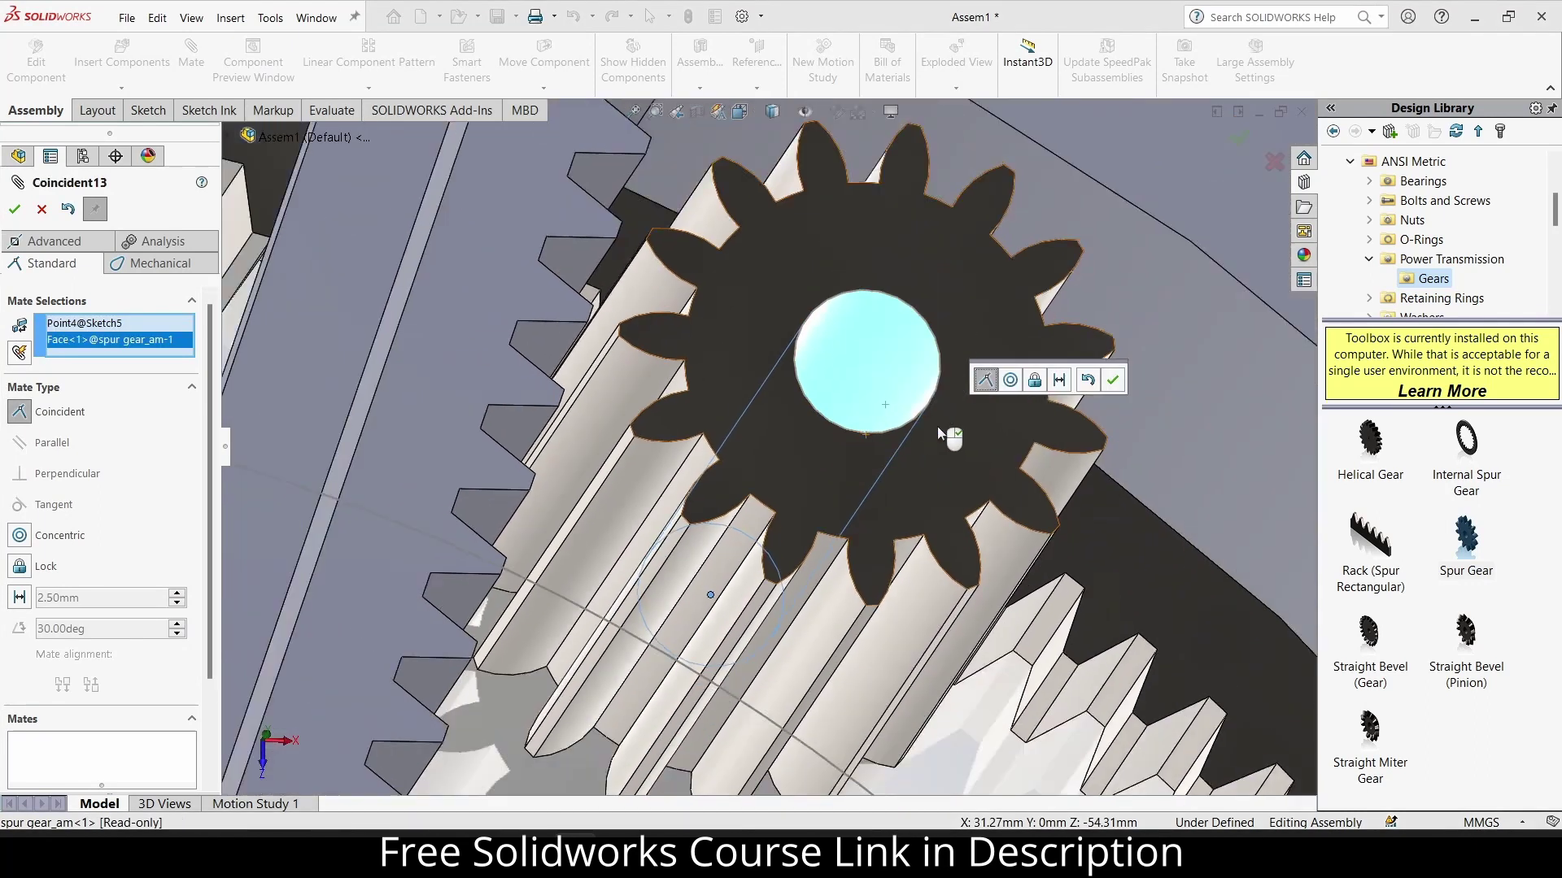
{"action": "left_click", "coordinate": [1011, 380]}
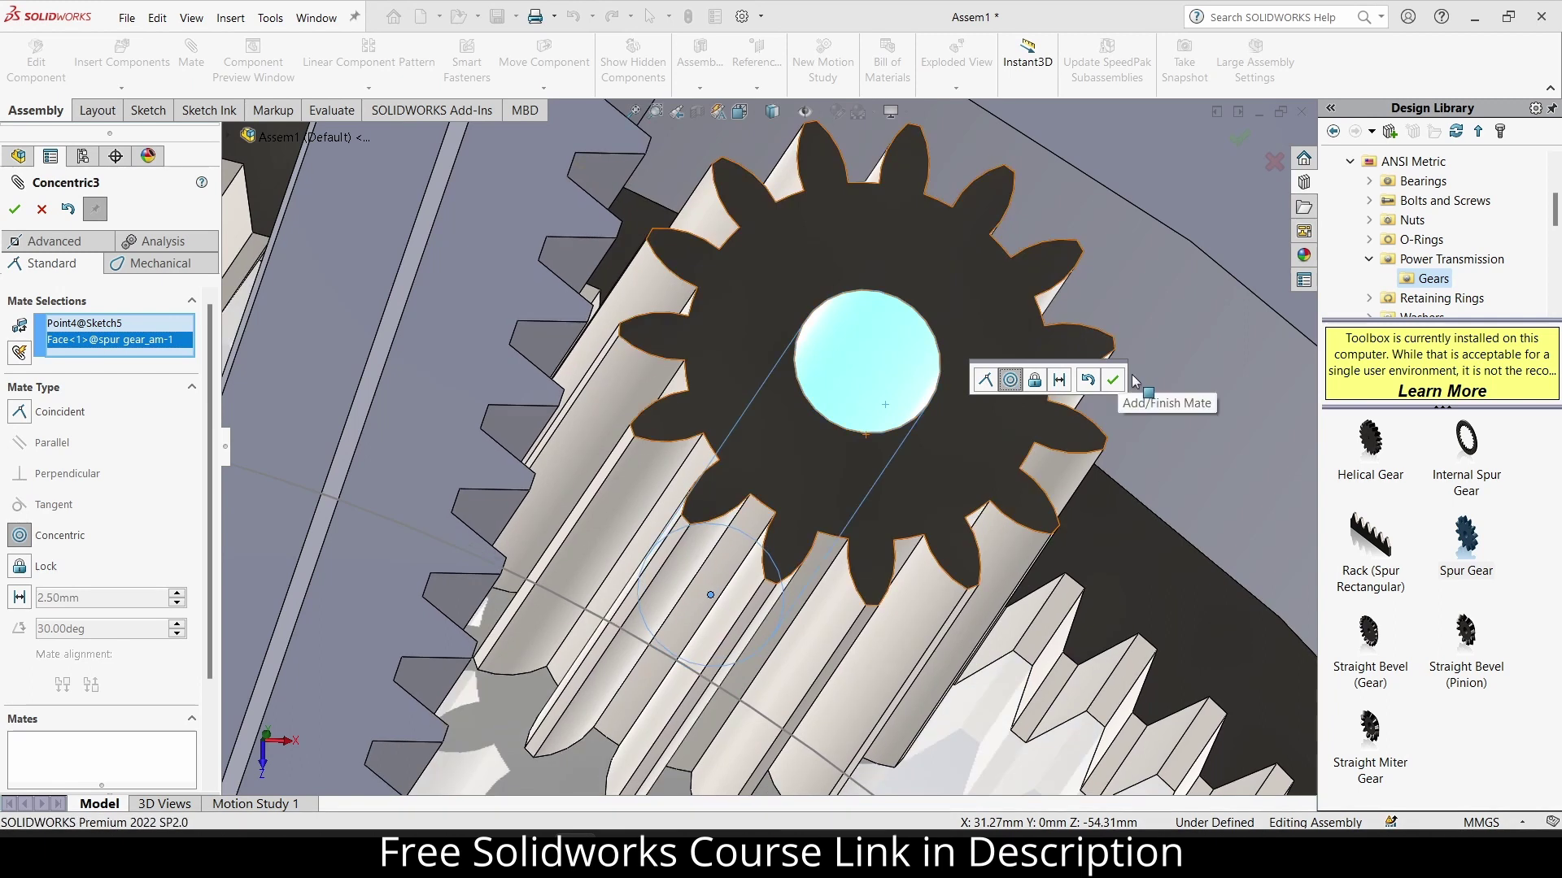
{"action": "left_click", "coordinate": [1110, 380]}
{"action": "scroll", "coordinate": [1111, 389], "scroll_direction": "up", "scroll_amount": 8}
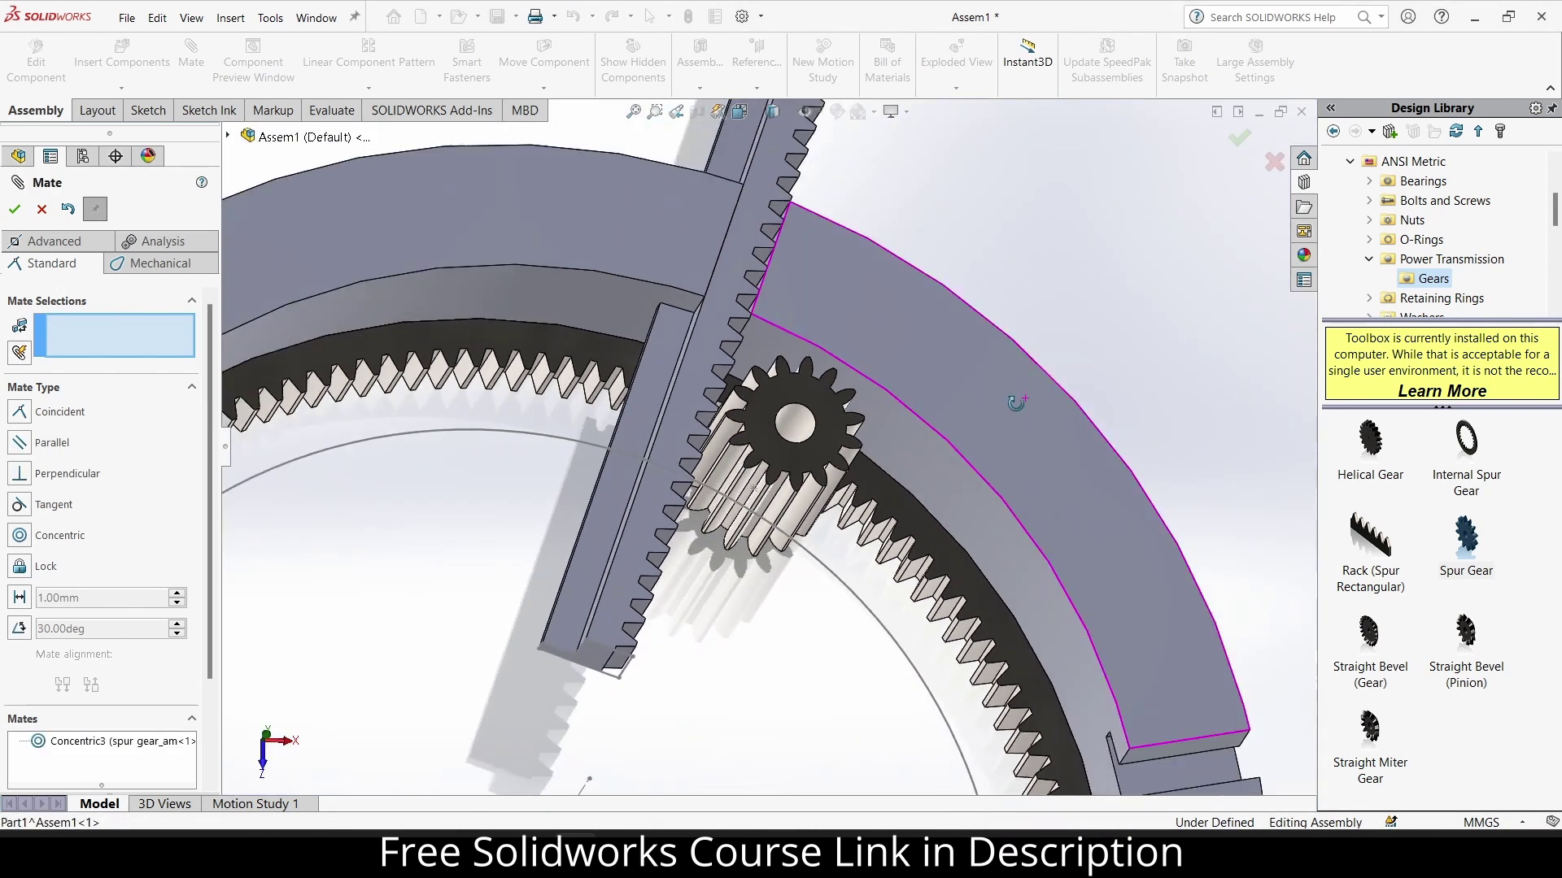
{"action": "scroll", "coordinate": [789, 400], "scroll_direction": "down", "scroll_amount": 3}
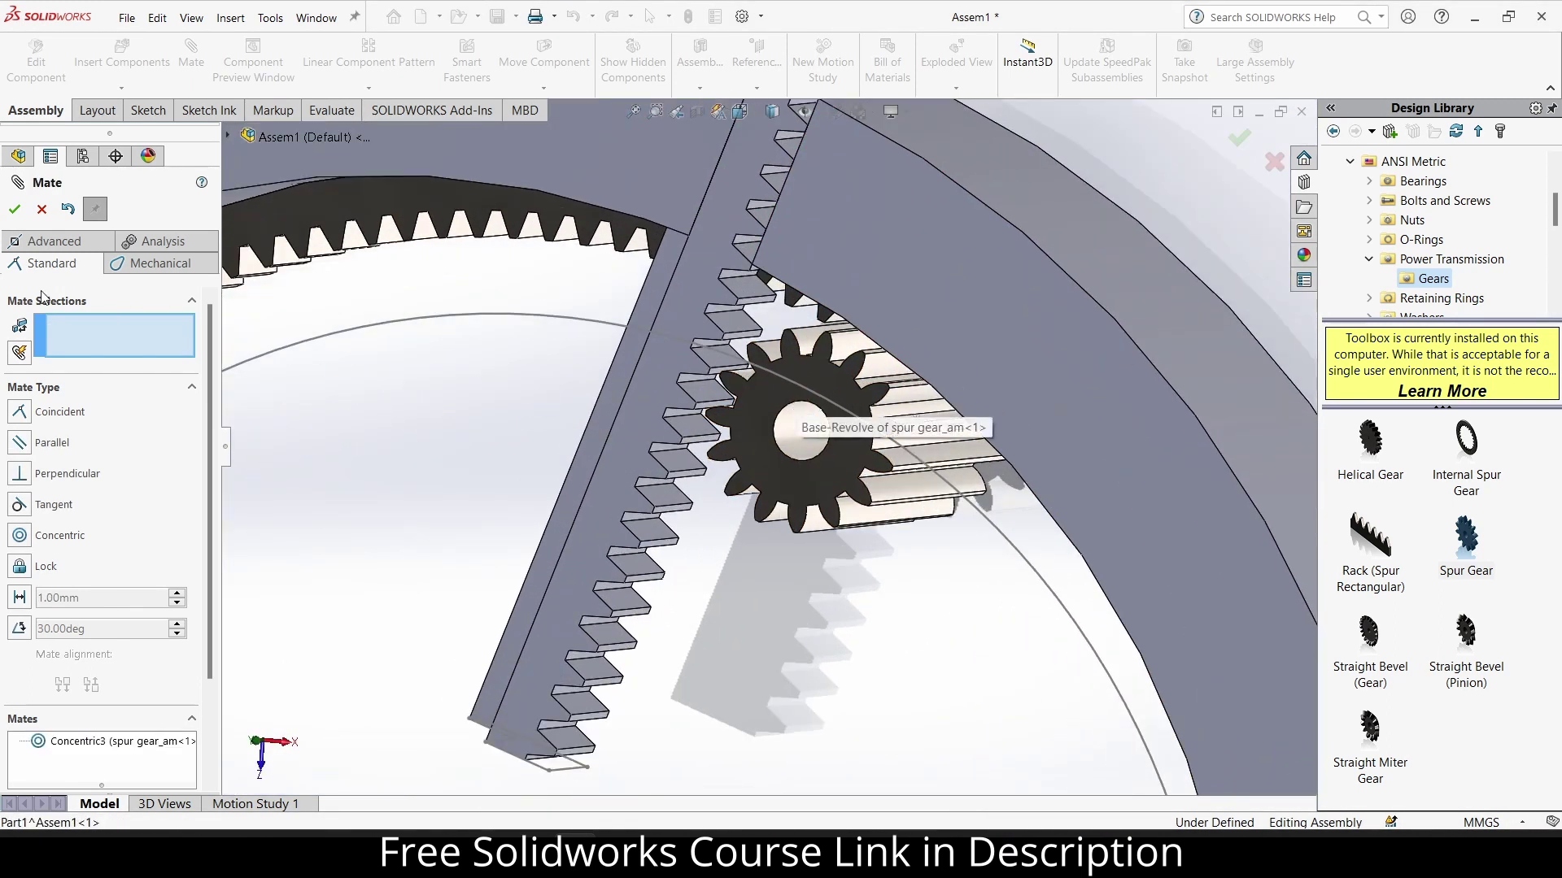
{"action": "left_click", "coordinate": [13, 209]}
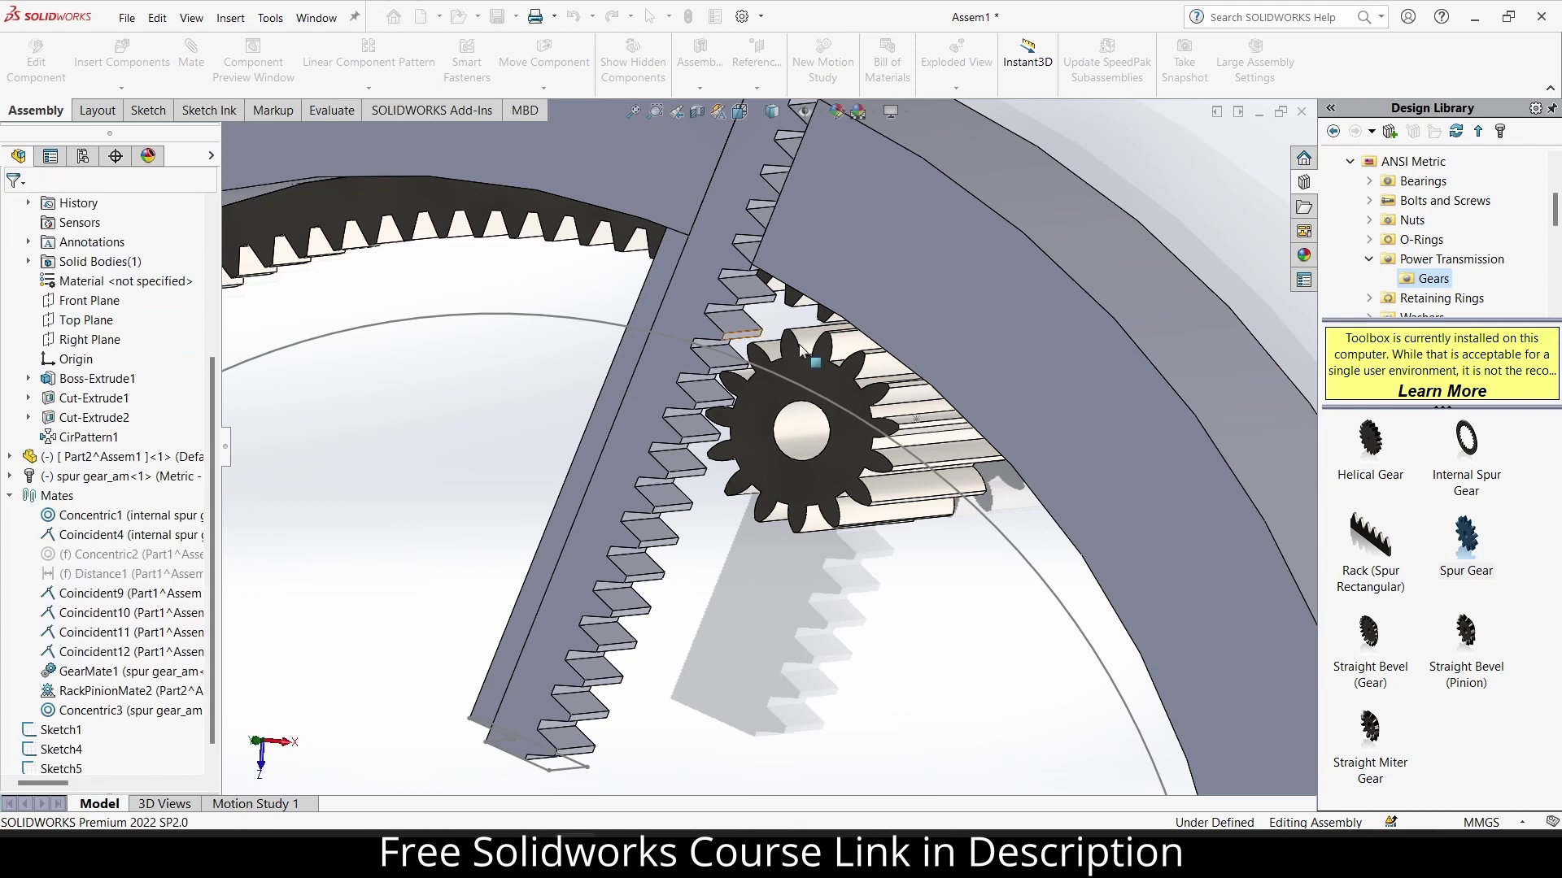
Drag the spur gear and ring gear to check how the gear set turns.
{"action": "left_click", "coordinate": [831, 394]}
{"action": "scroll", "coordinate": [846, 375], "scroll_direction": "up", "scroll_amount": 6}
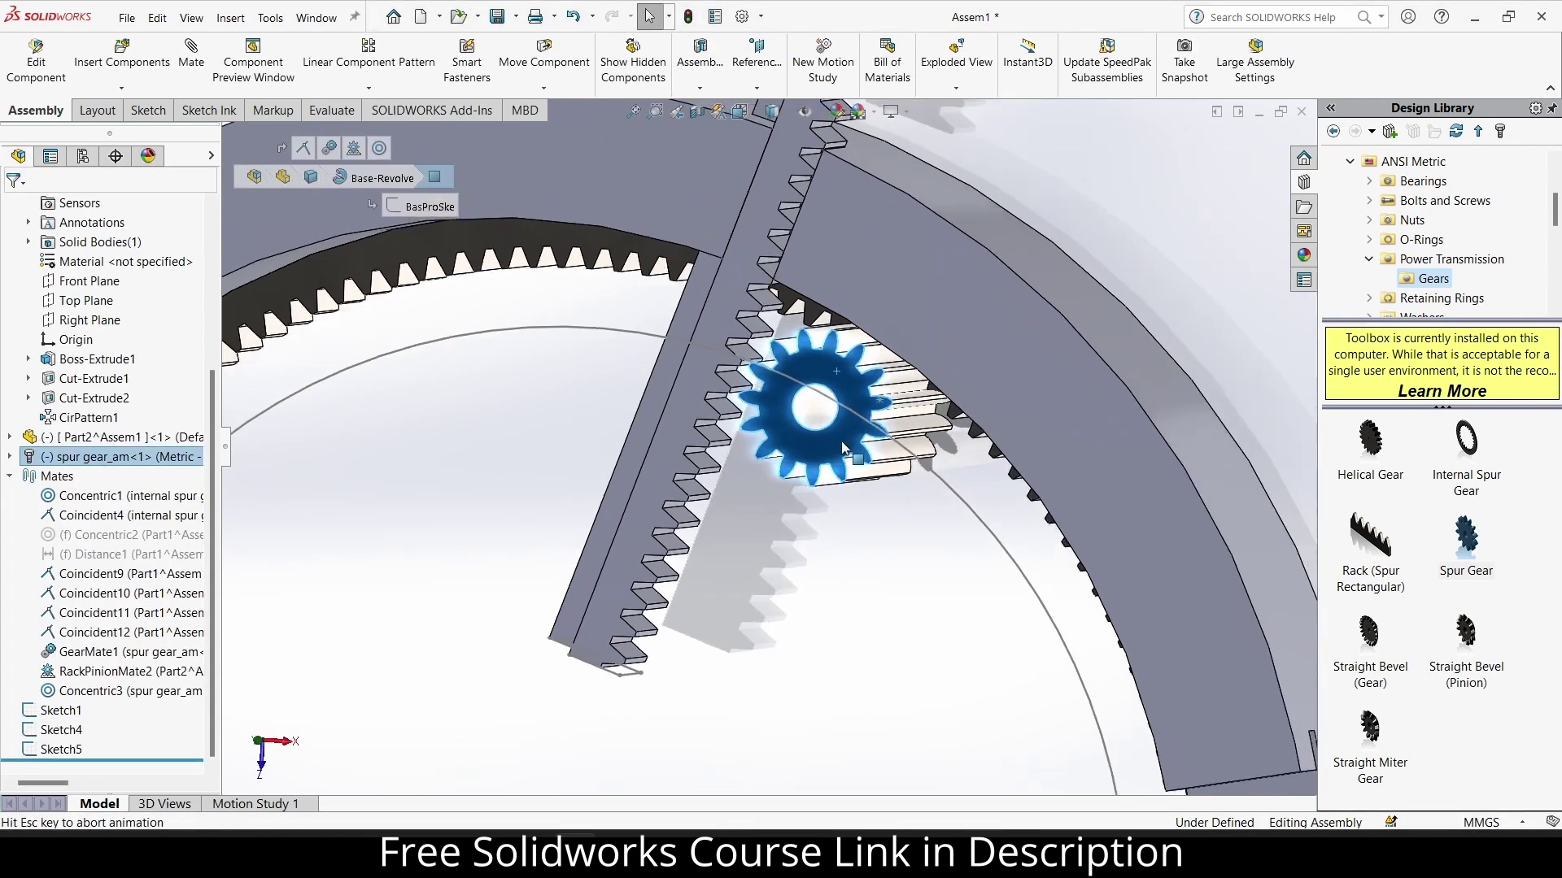
{"action": "scroll", "coordinate": [838, 342], "scroll_direction": "down", "scroll_amount": 10}
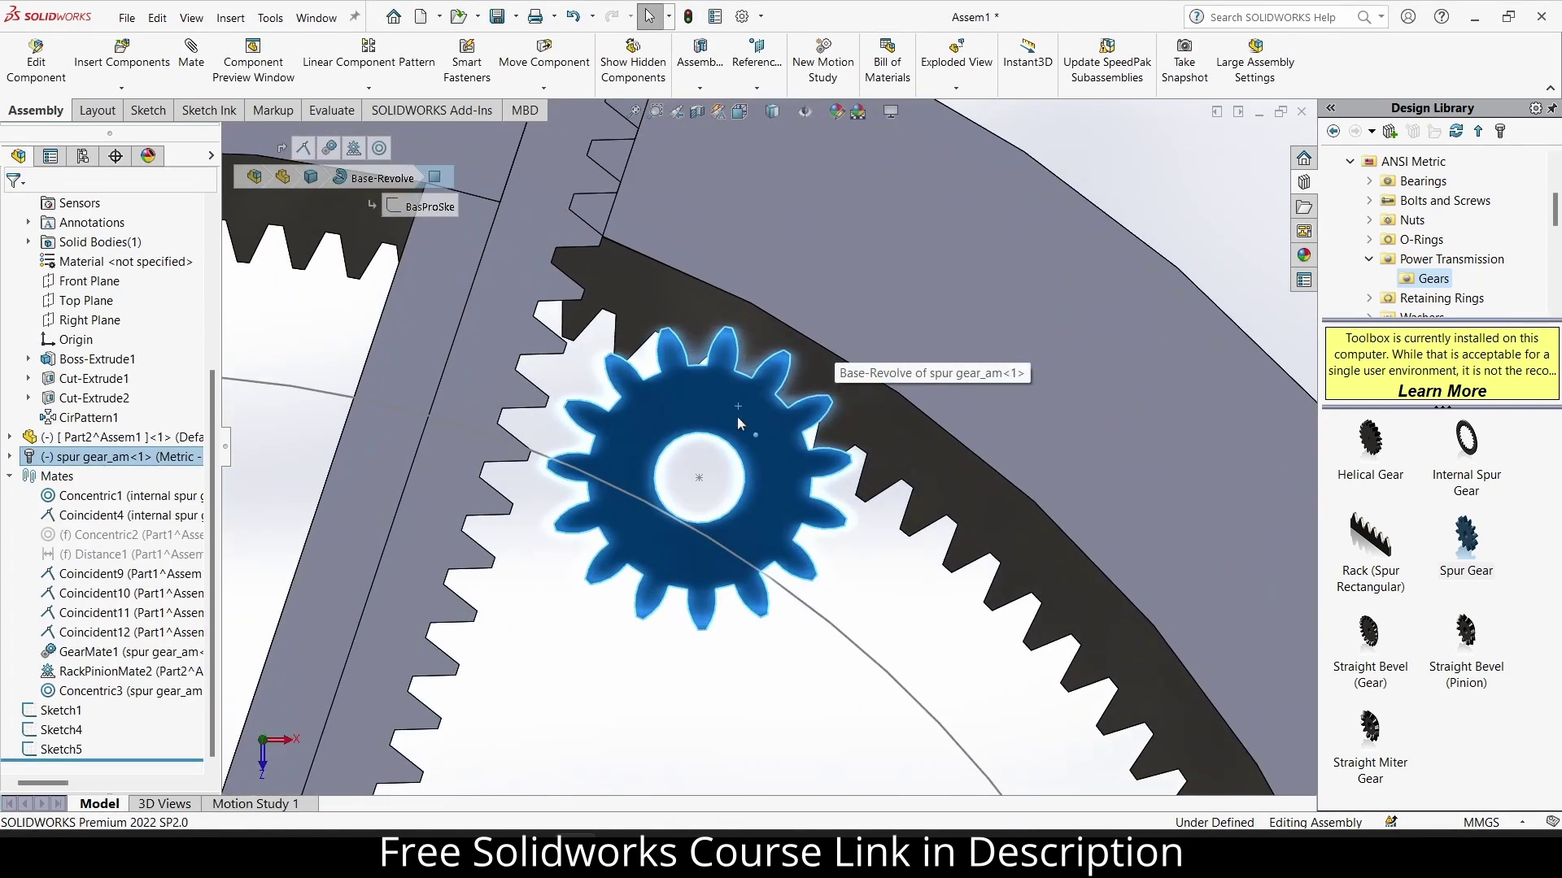
{"action": "left_click_drag", "start_coordinate": [742, 418], "coordinate": [724, 472]}
{"action": "scroll", "coordinate": [724, 472], "scroll_direction": "up", "scroll_amount": 5}
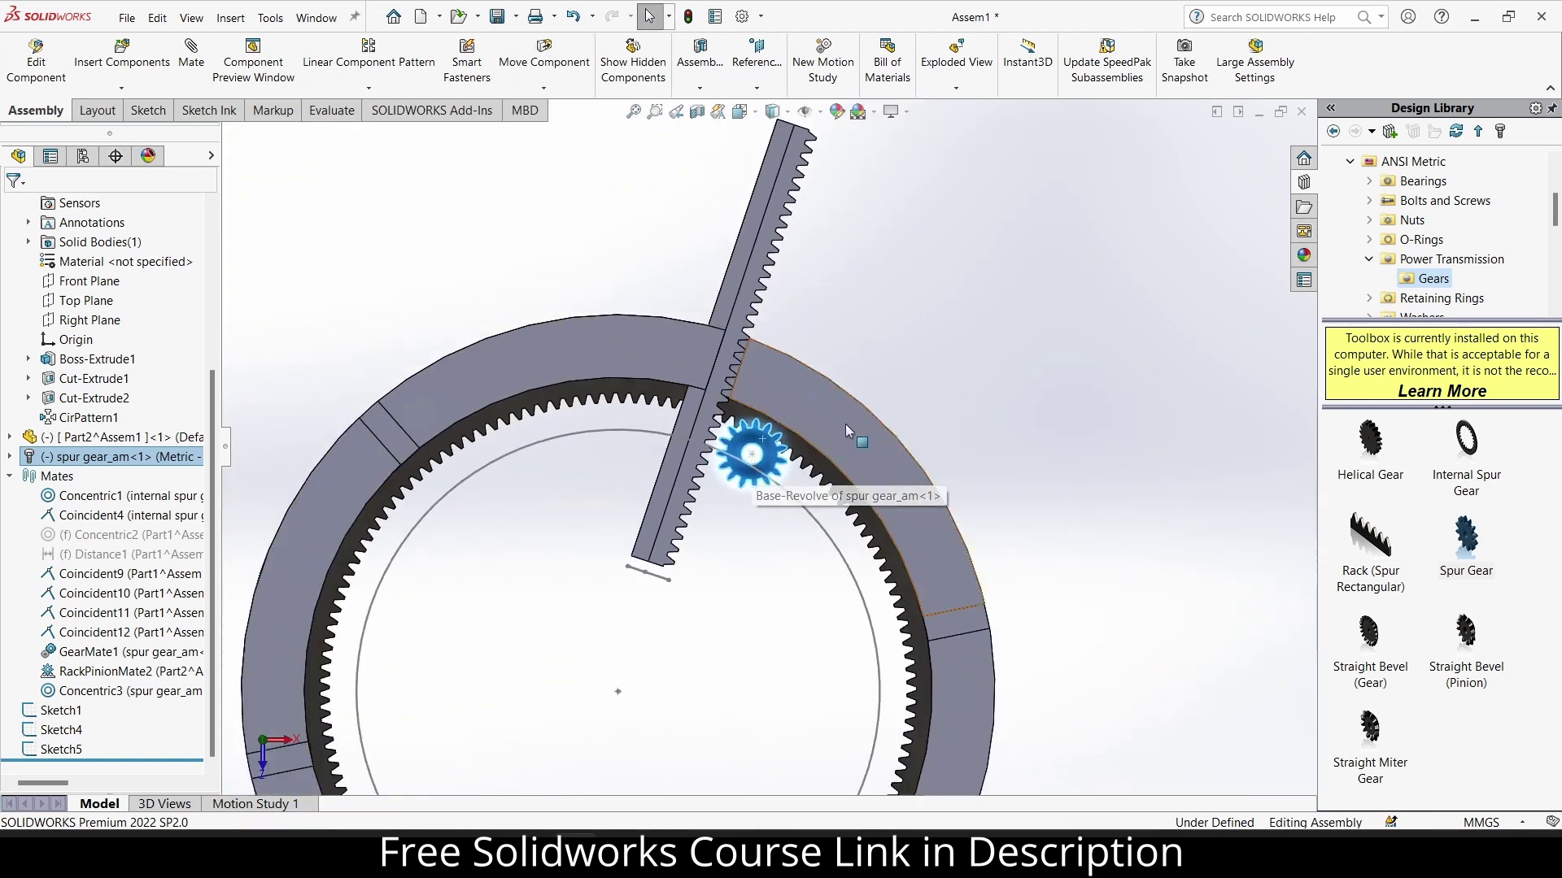
{"action": "left_click_drag", "start_coordinate": [847, 422], "coordinate": [909, 499]}
{"action": "scroll", "coordinate": [695, 453], "scroll_direction": "down", "scroll_amount": 8}
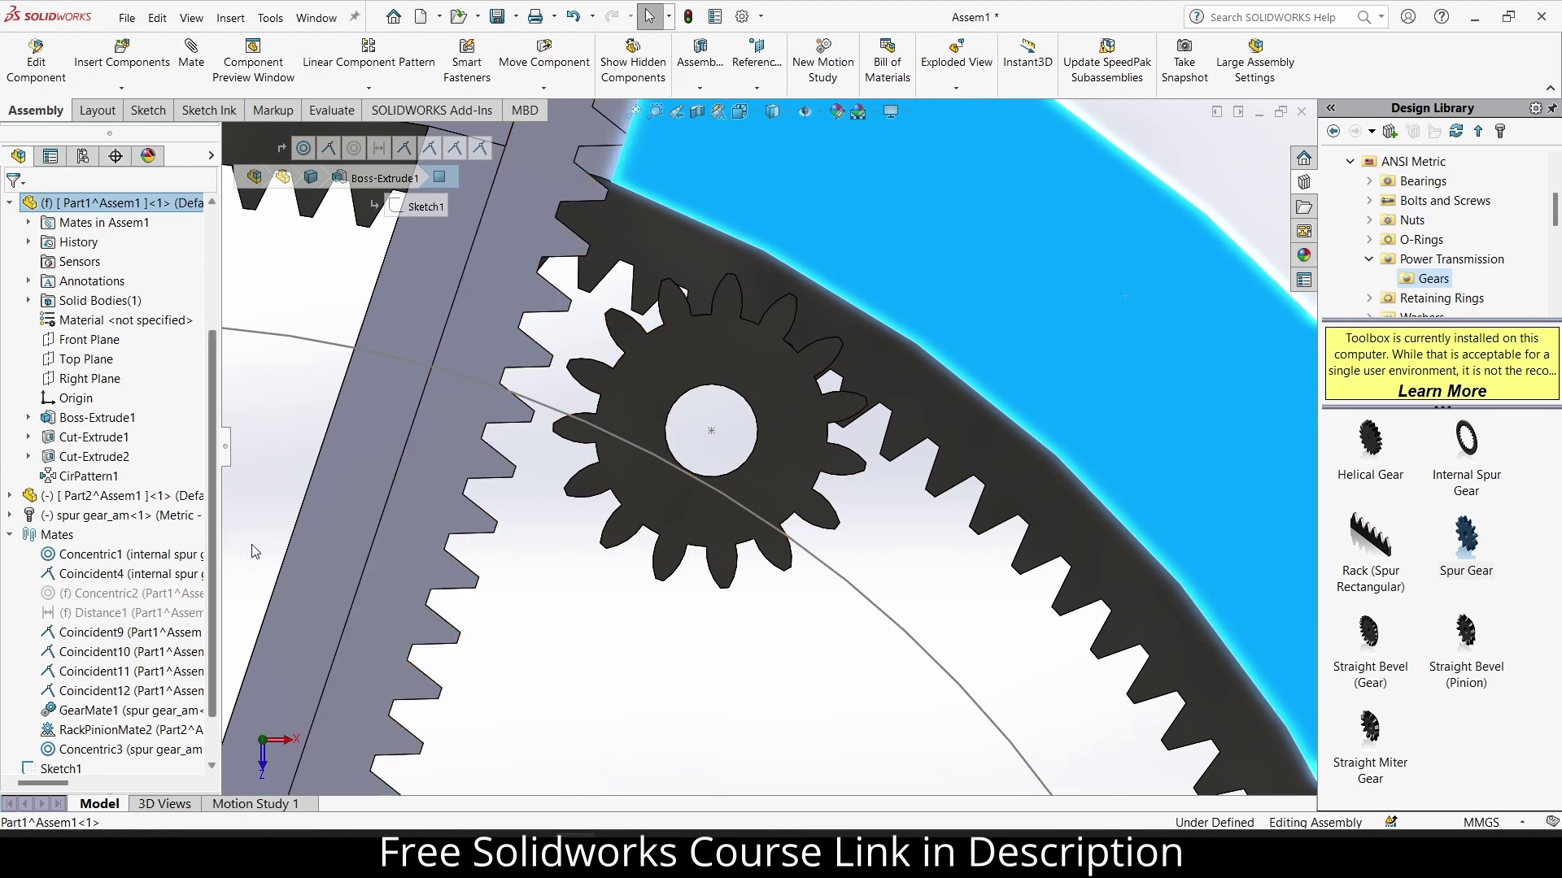
Reopen Sketch5 for editing.
{"action": "scroll", "coordinate": [62, 758], "scroll_direction": "down", "scroll_amount": 2}
{"action": "right_click", "coordinate": [62, 752]}
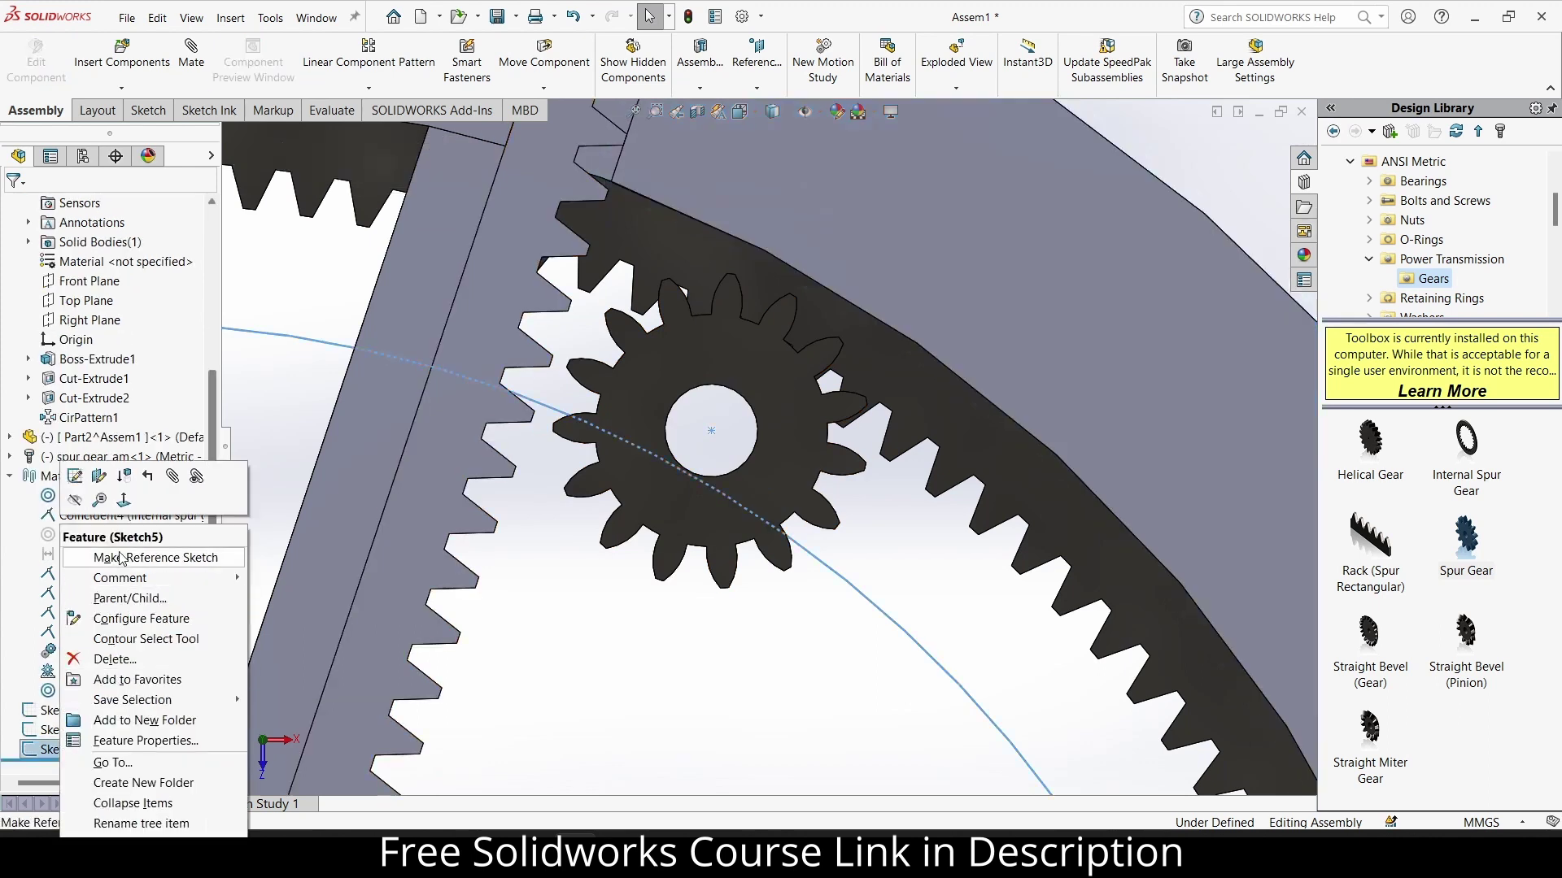
{"action": "left_click", "coordinate": [73, 471]}
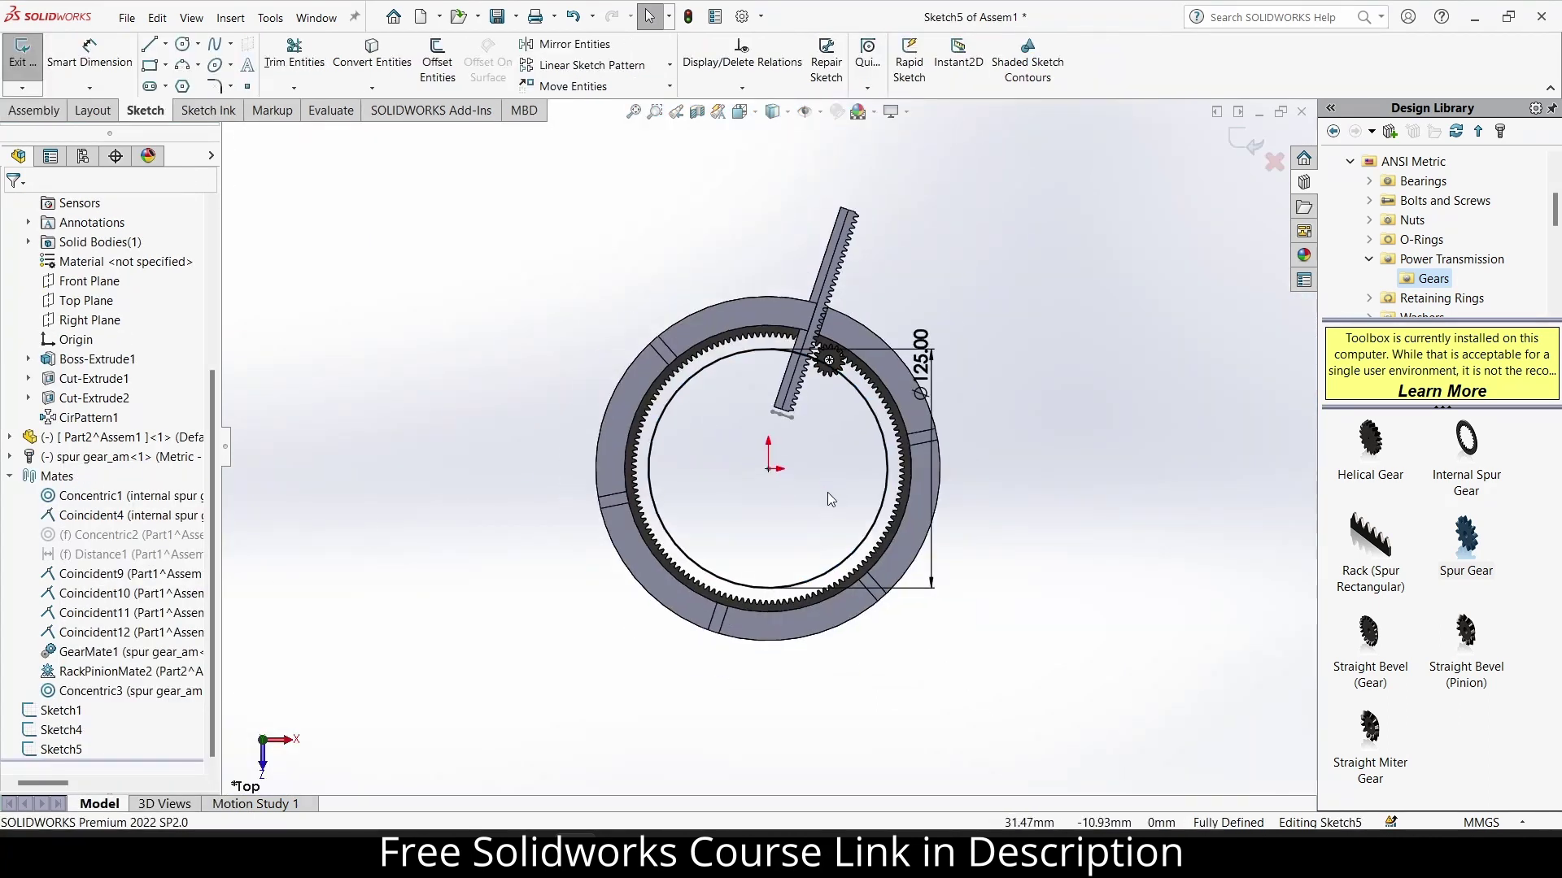
{"action": "scroll", "coordinate": [787, 537], "scroll_direction": "down", "scroll_amount": 2}
Try a 65.11 gear-centre-to-origin dimension and discard it as over-defining.
{"action": "left_click", "coordinate": [111, 65]}
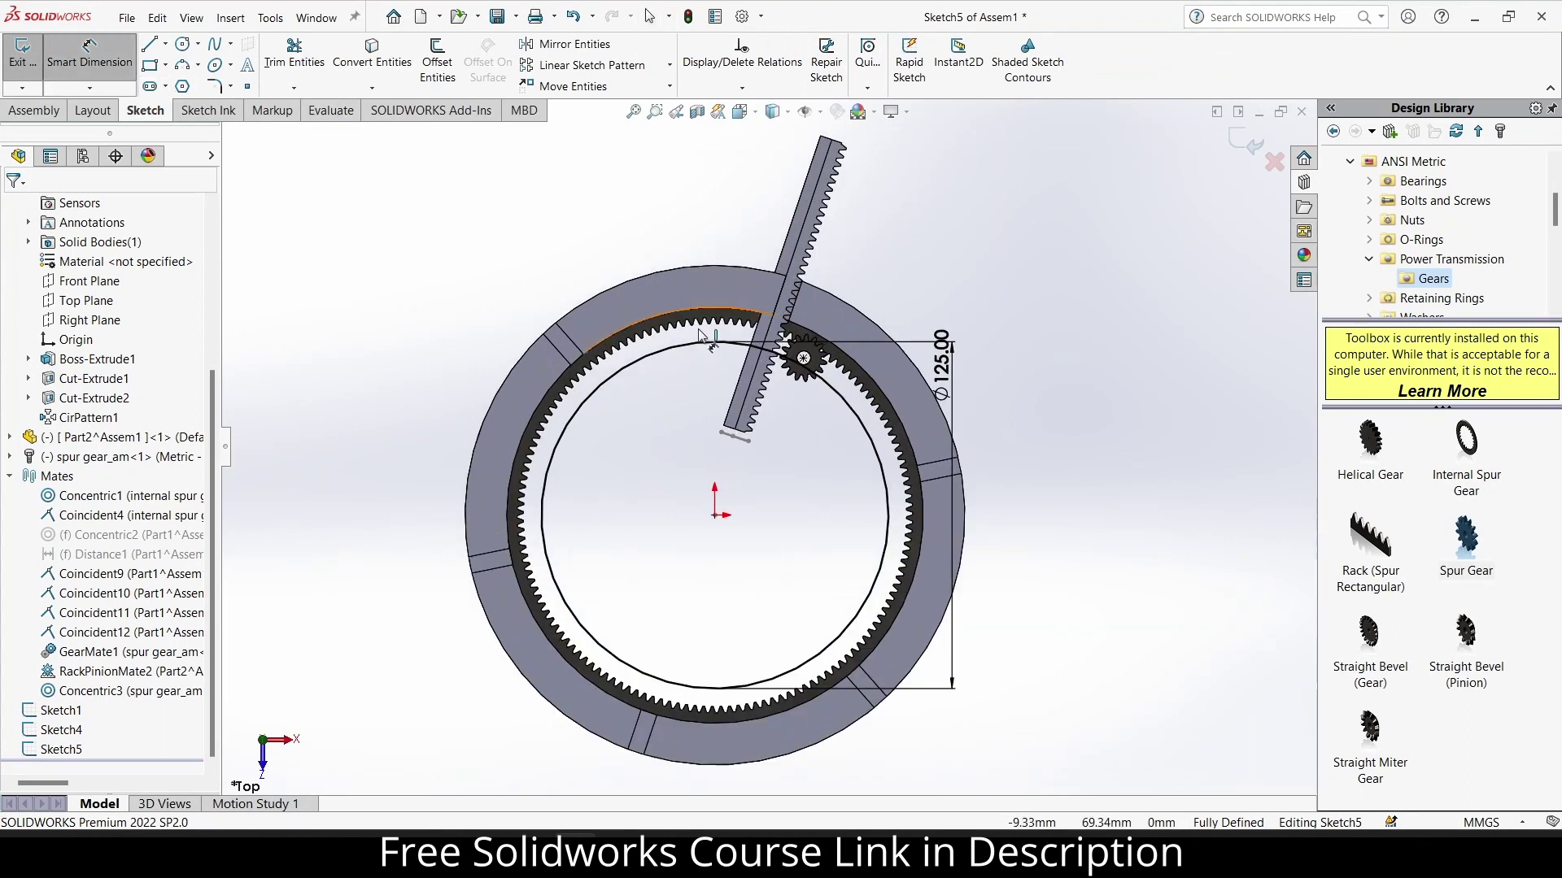
{"action": "left_click", "coordinate": [803, 358]}
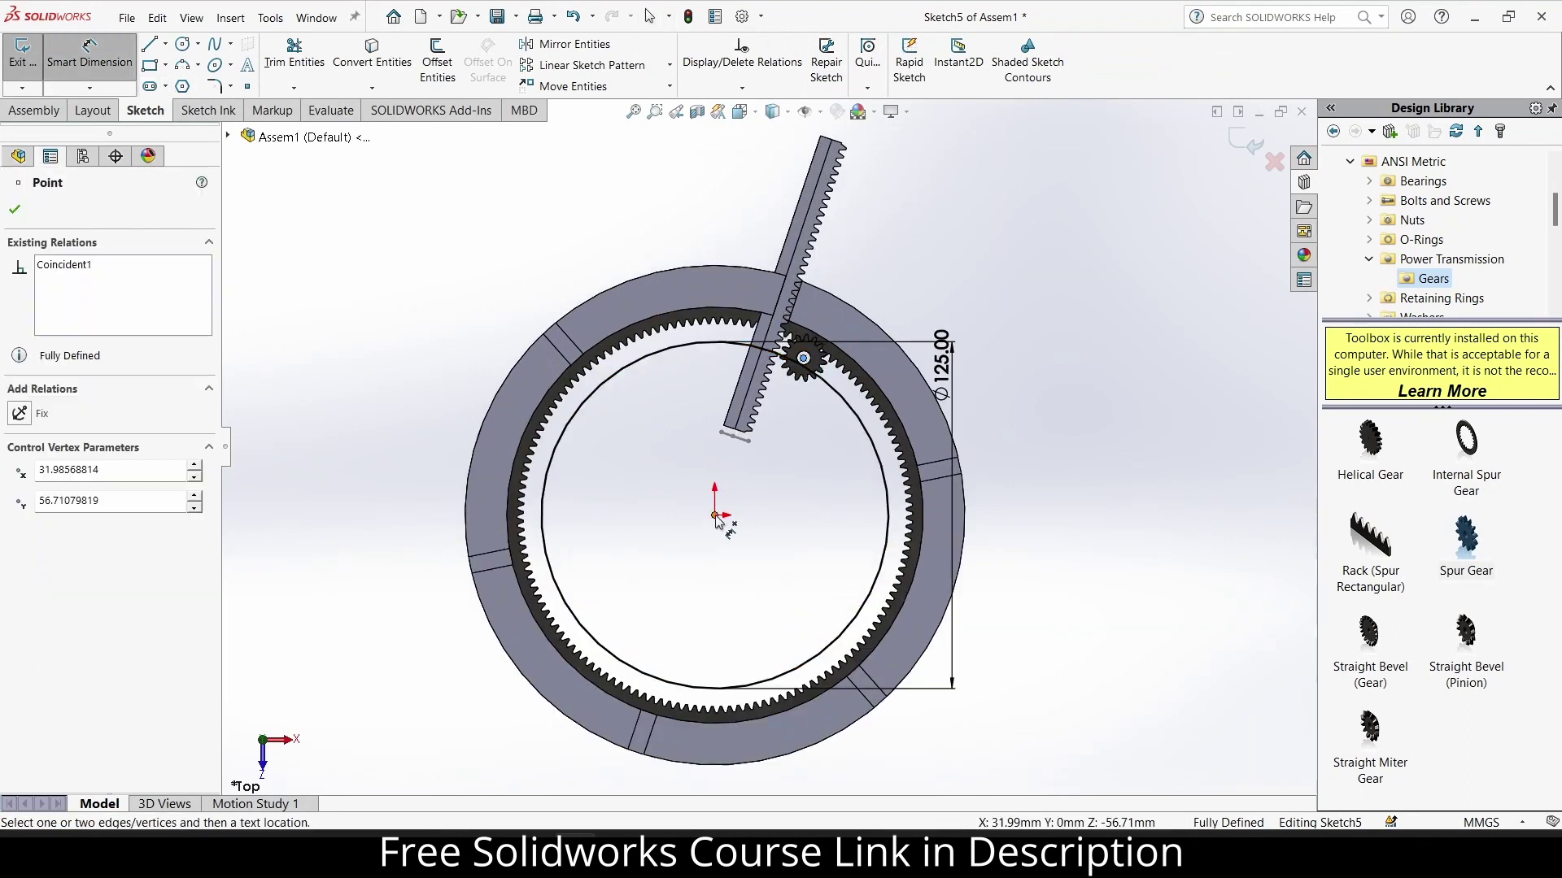
{"action": "left_click", "coordinate": [715, 516]}
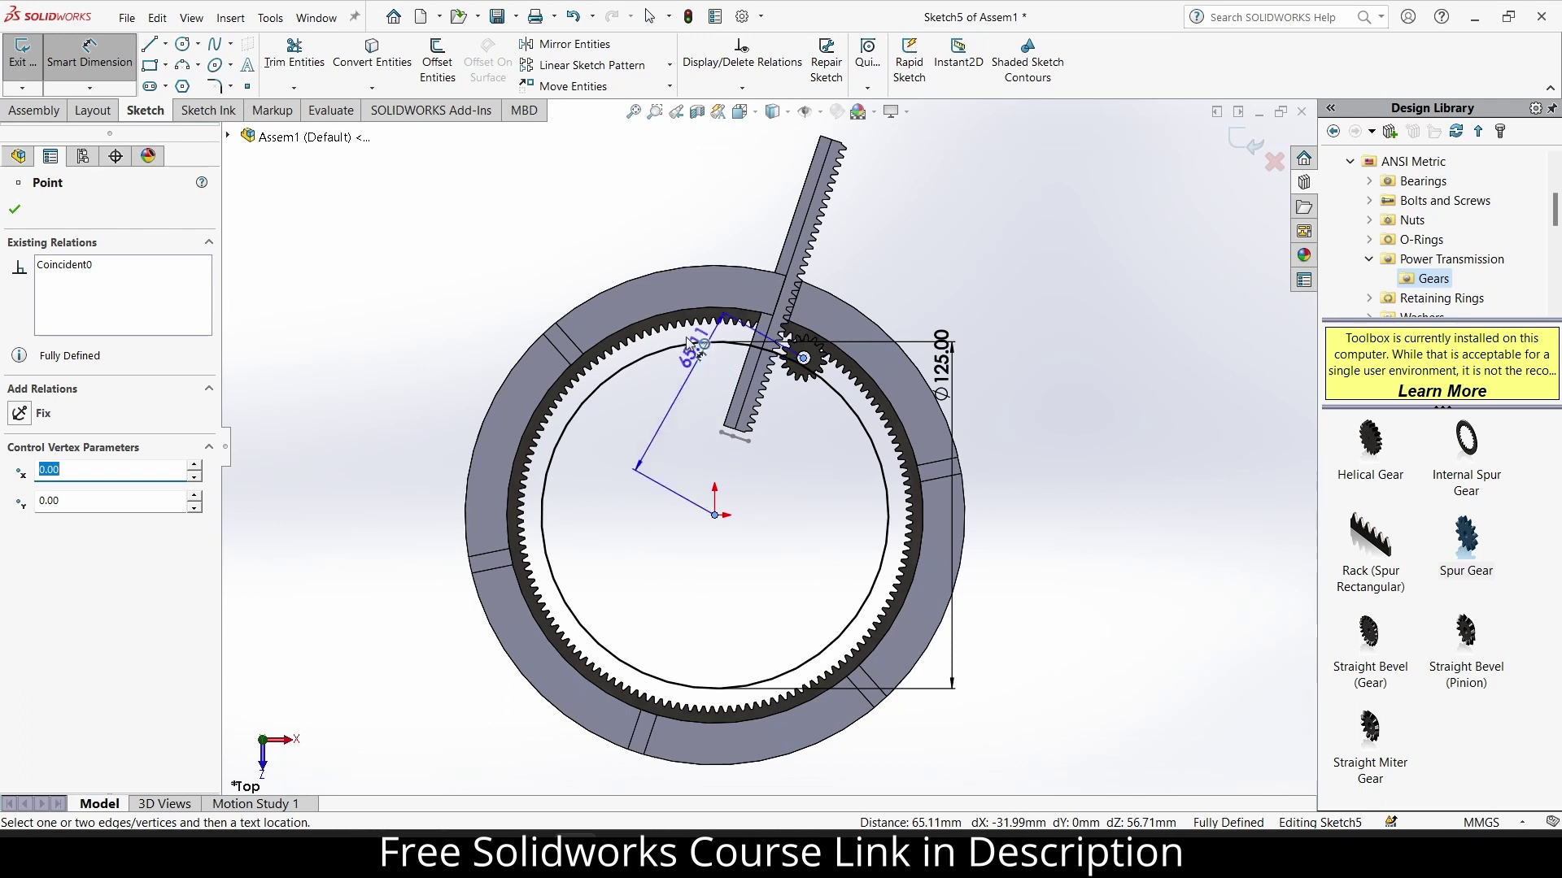
{"action": "left_click", "coordinate": [543, 260]}
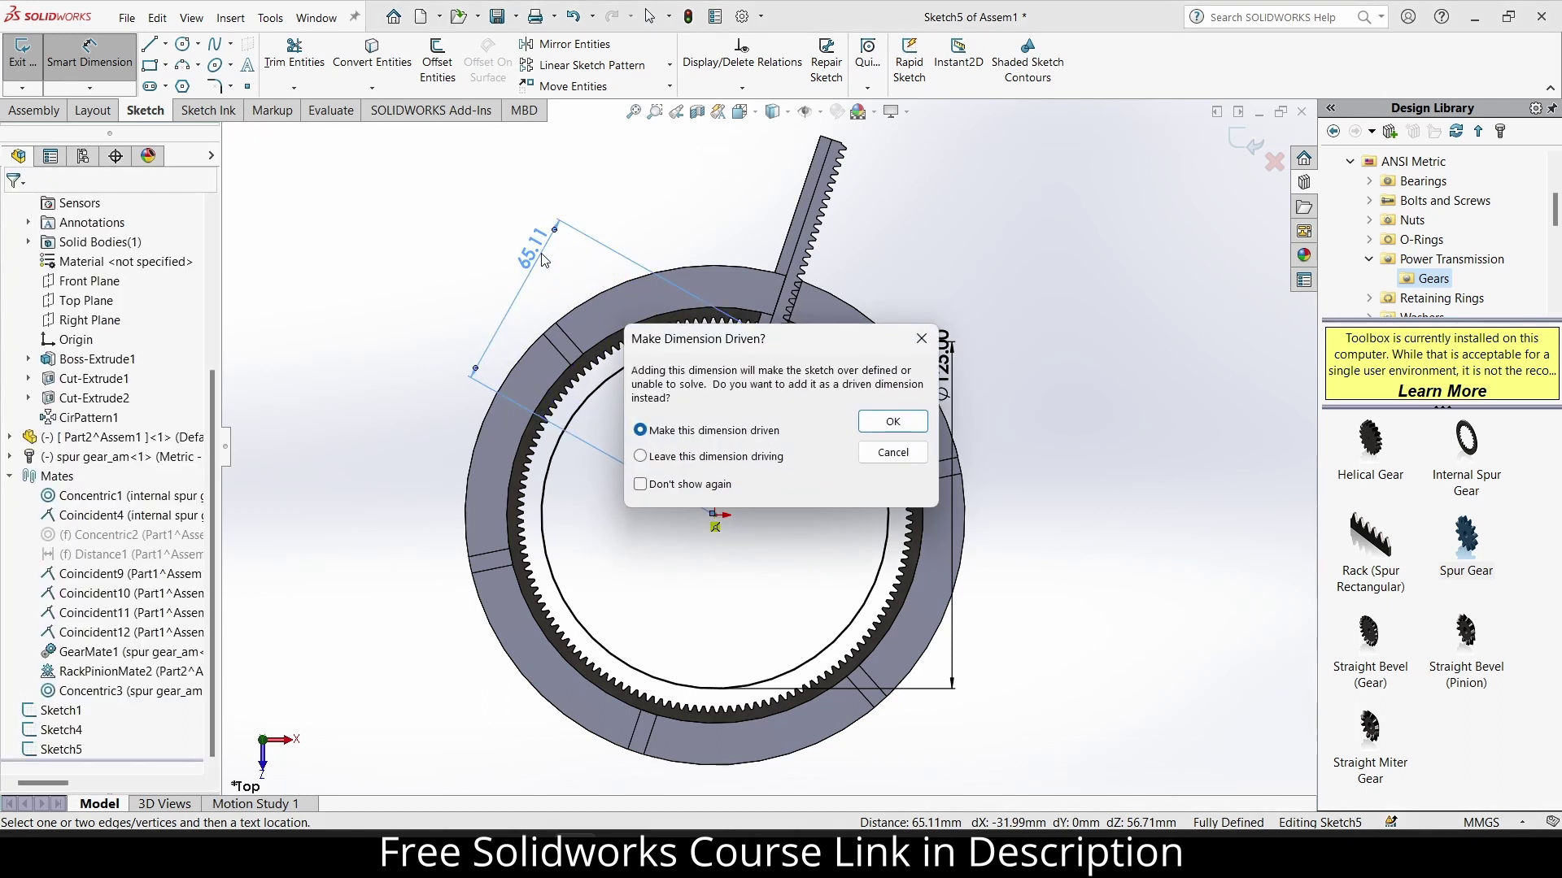
{"action": "left_click", "coordinate": [932, 342]}
{"action": "scroll", "coordinate": [796, 401], "scroll_direction": "down", "scroll_amount": 6}
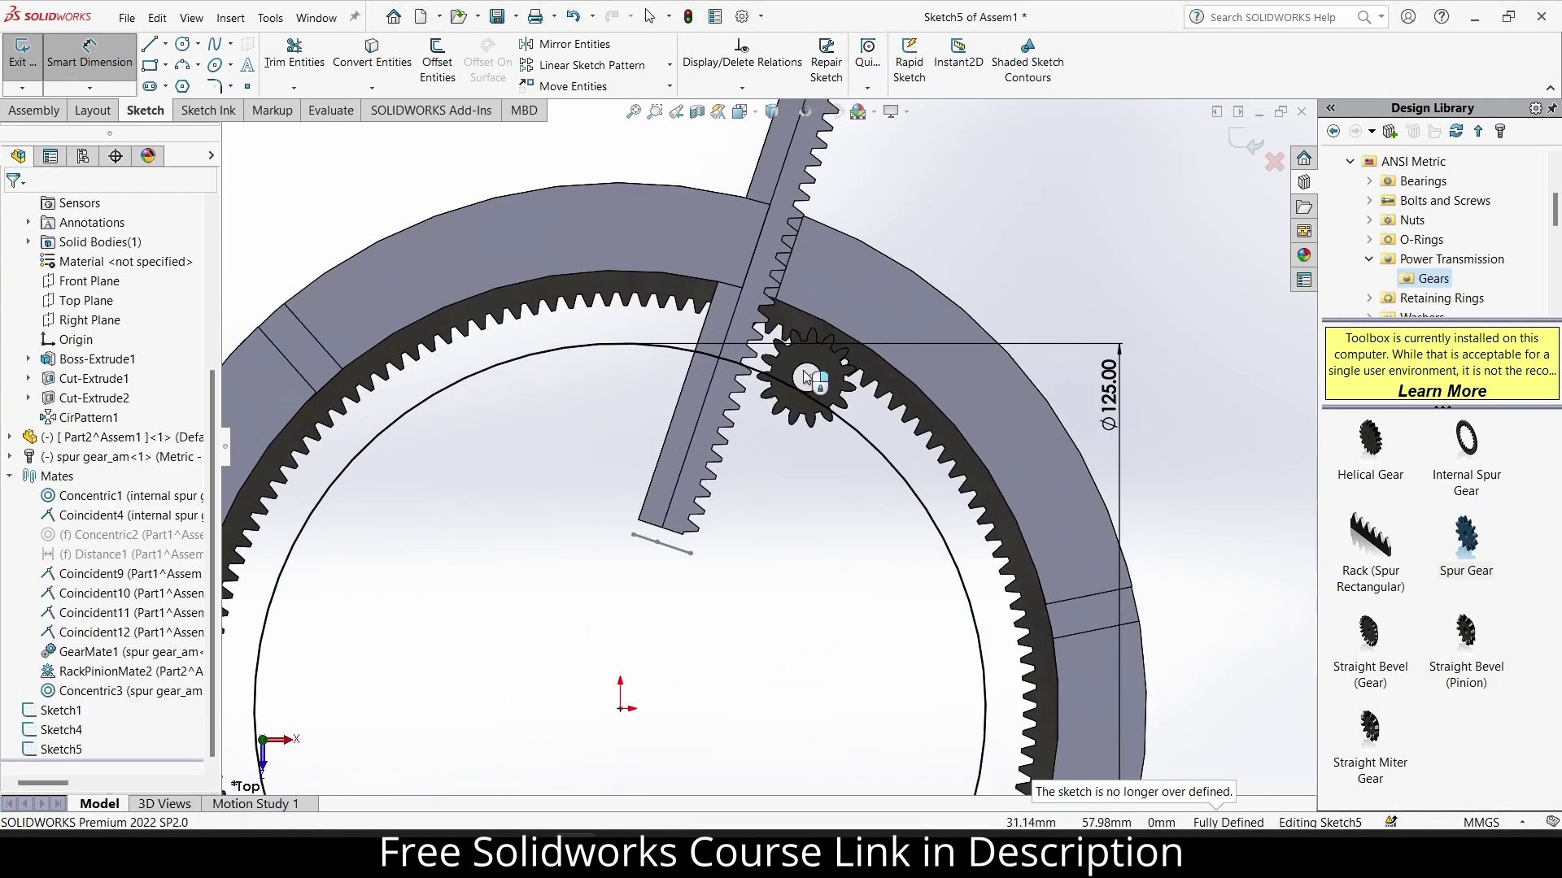
{"action": "left_click", "coordinate": [794, 399]}
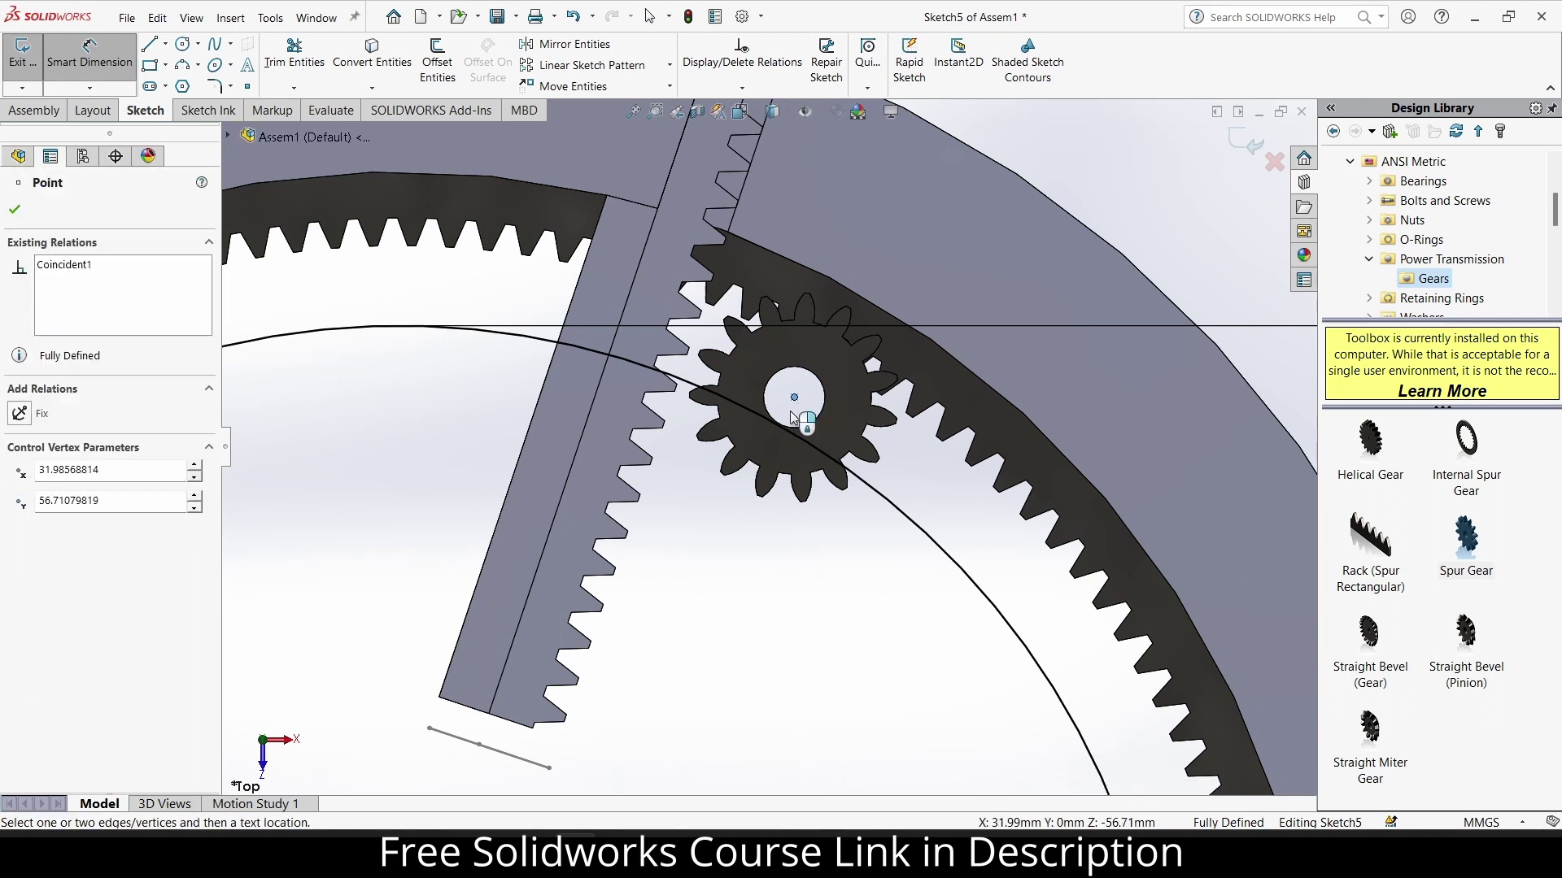
{"action": "key", "text": "Escape"}
{"action": "scroll", "coordinate": [781, 442], "scroll_direction": "up", "scroll_amount": 3}
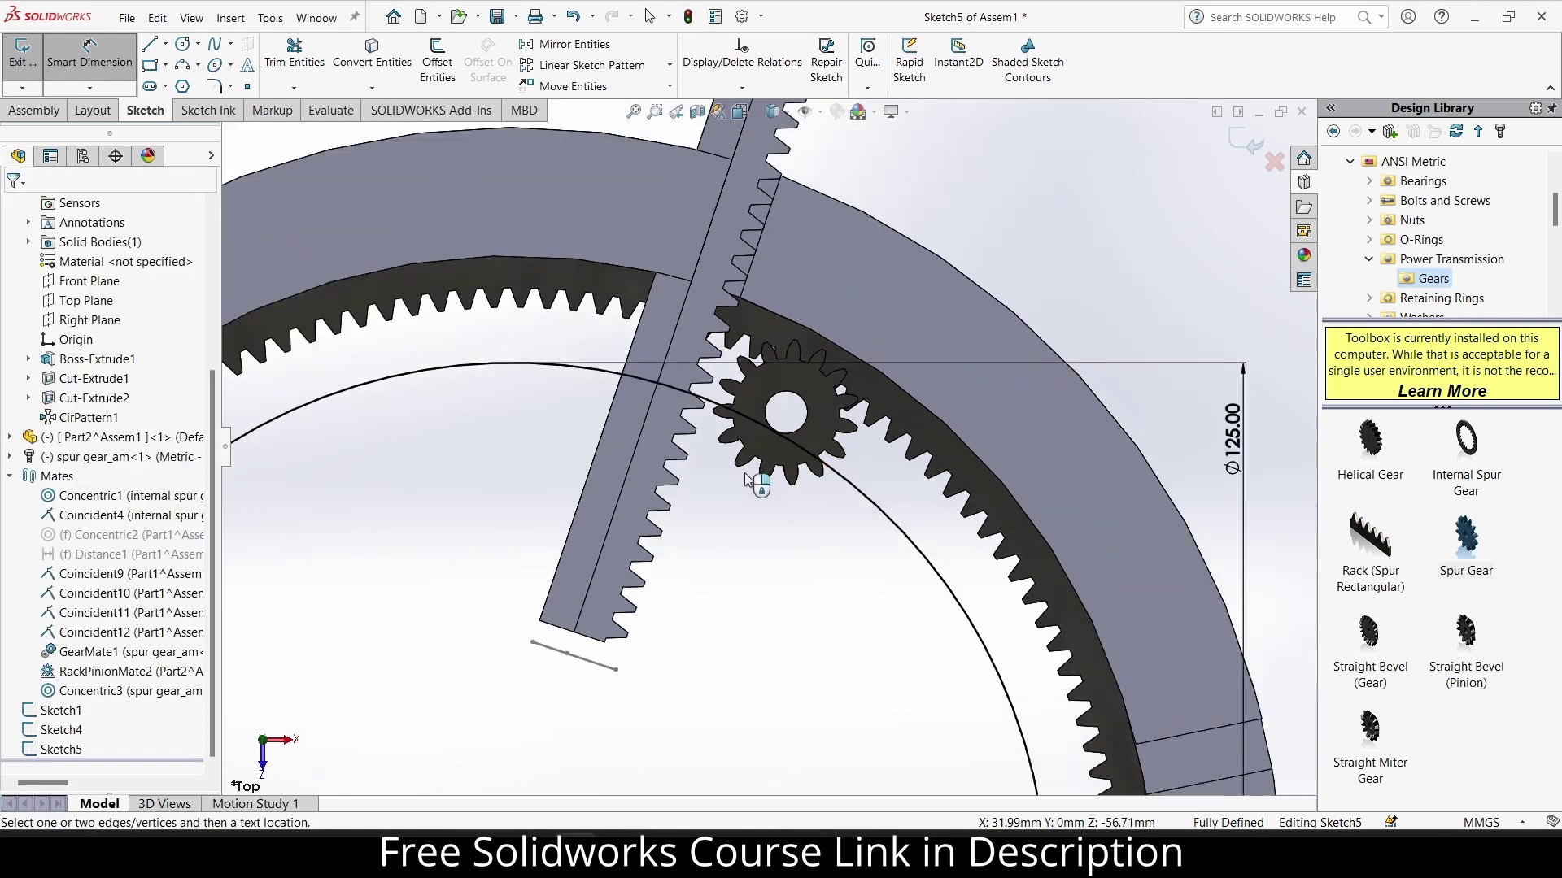
{"action": "left_click", "coordinate": [247, 87]}
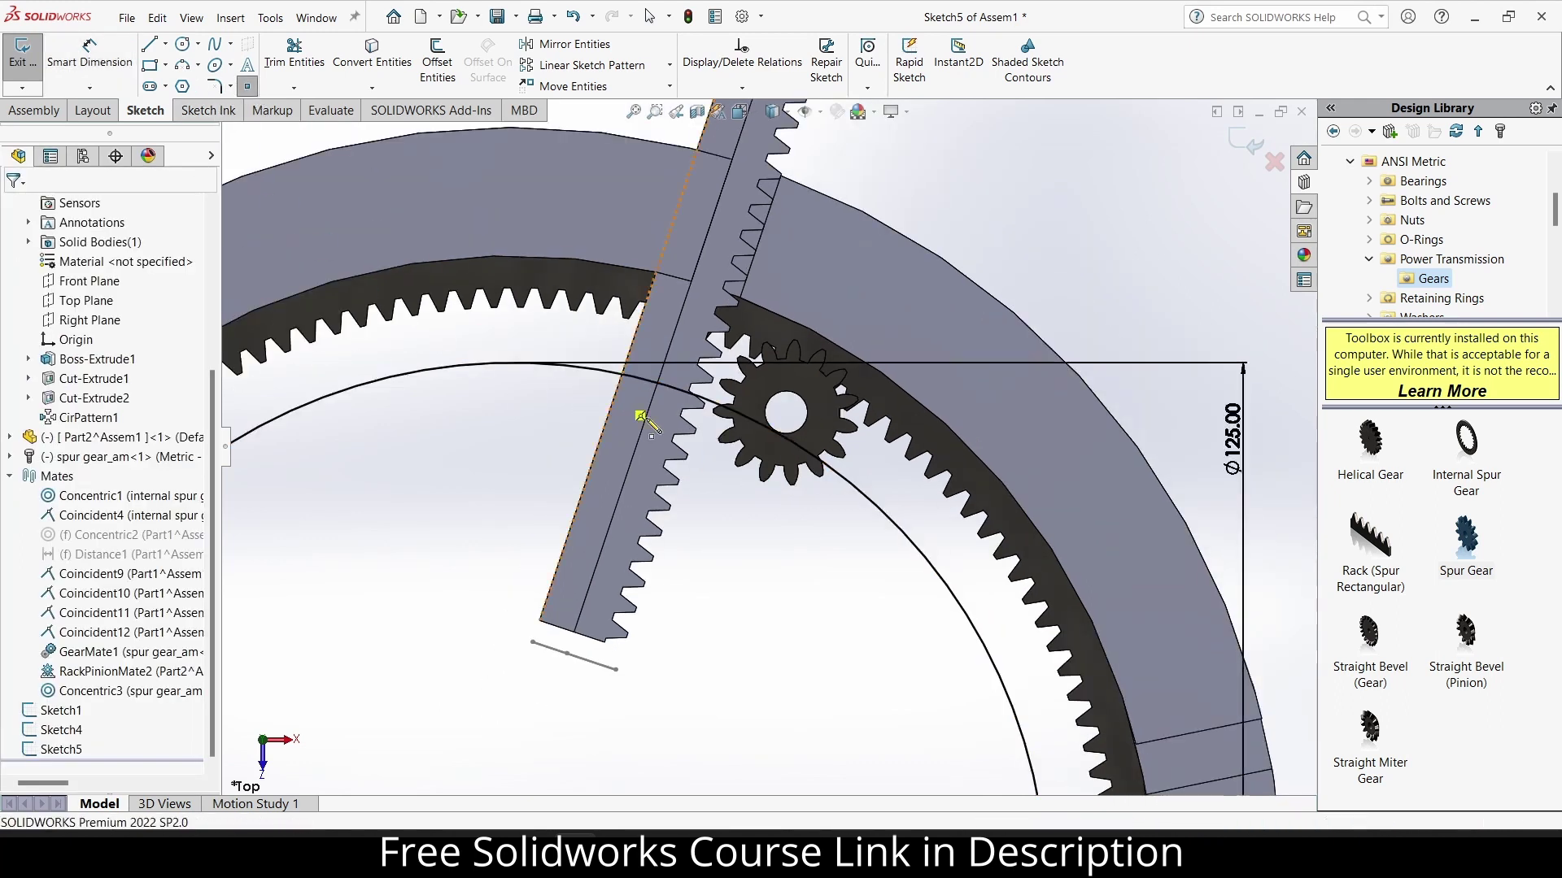
{"action": "left_click", "coordinate": [165, 43]}
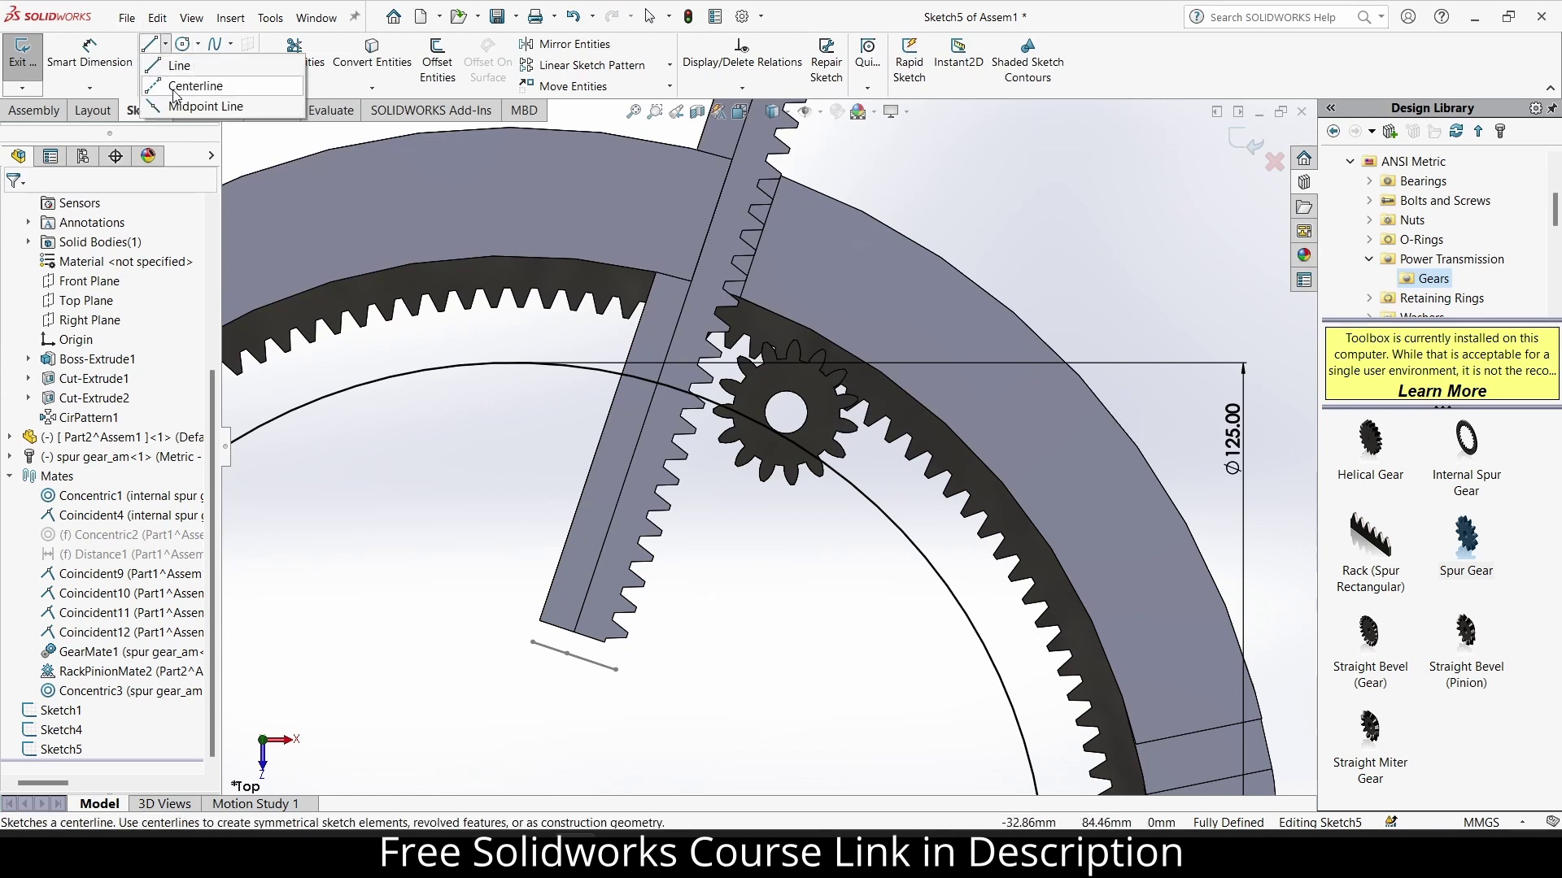
Draw a centerline from the sketch origin to the small gear's centre.
{"action": "left_click", "coordinate": [202, 80]}
{"action": "scroll", "coordinate": [770, 447], "scroll_direction": "up", "scroll_amount": 2}
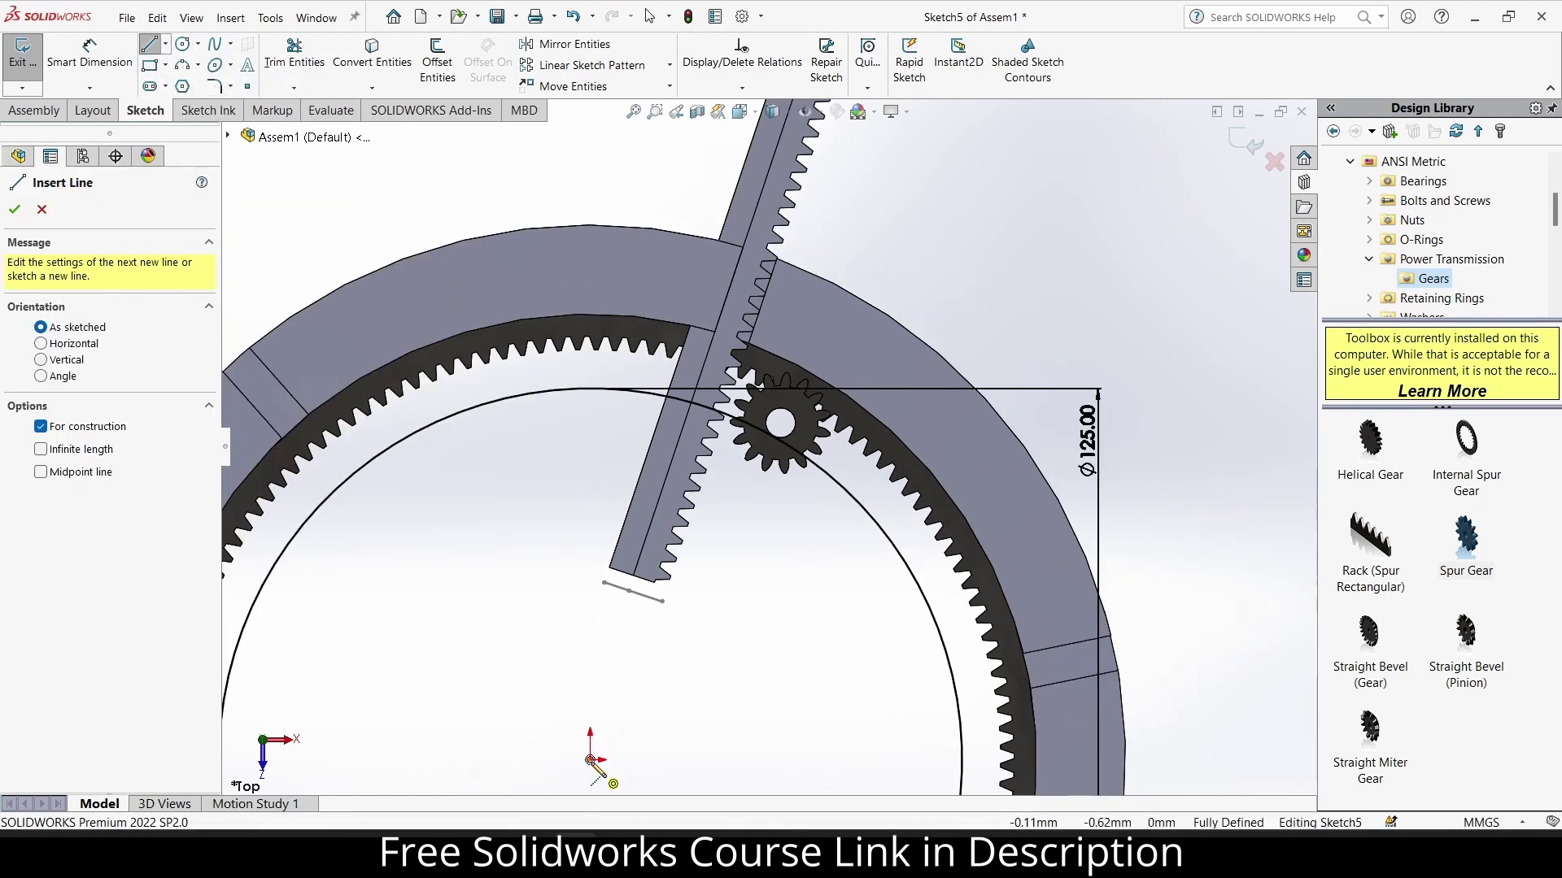
{"action": "left_click", "coordinate": [591, 760]}
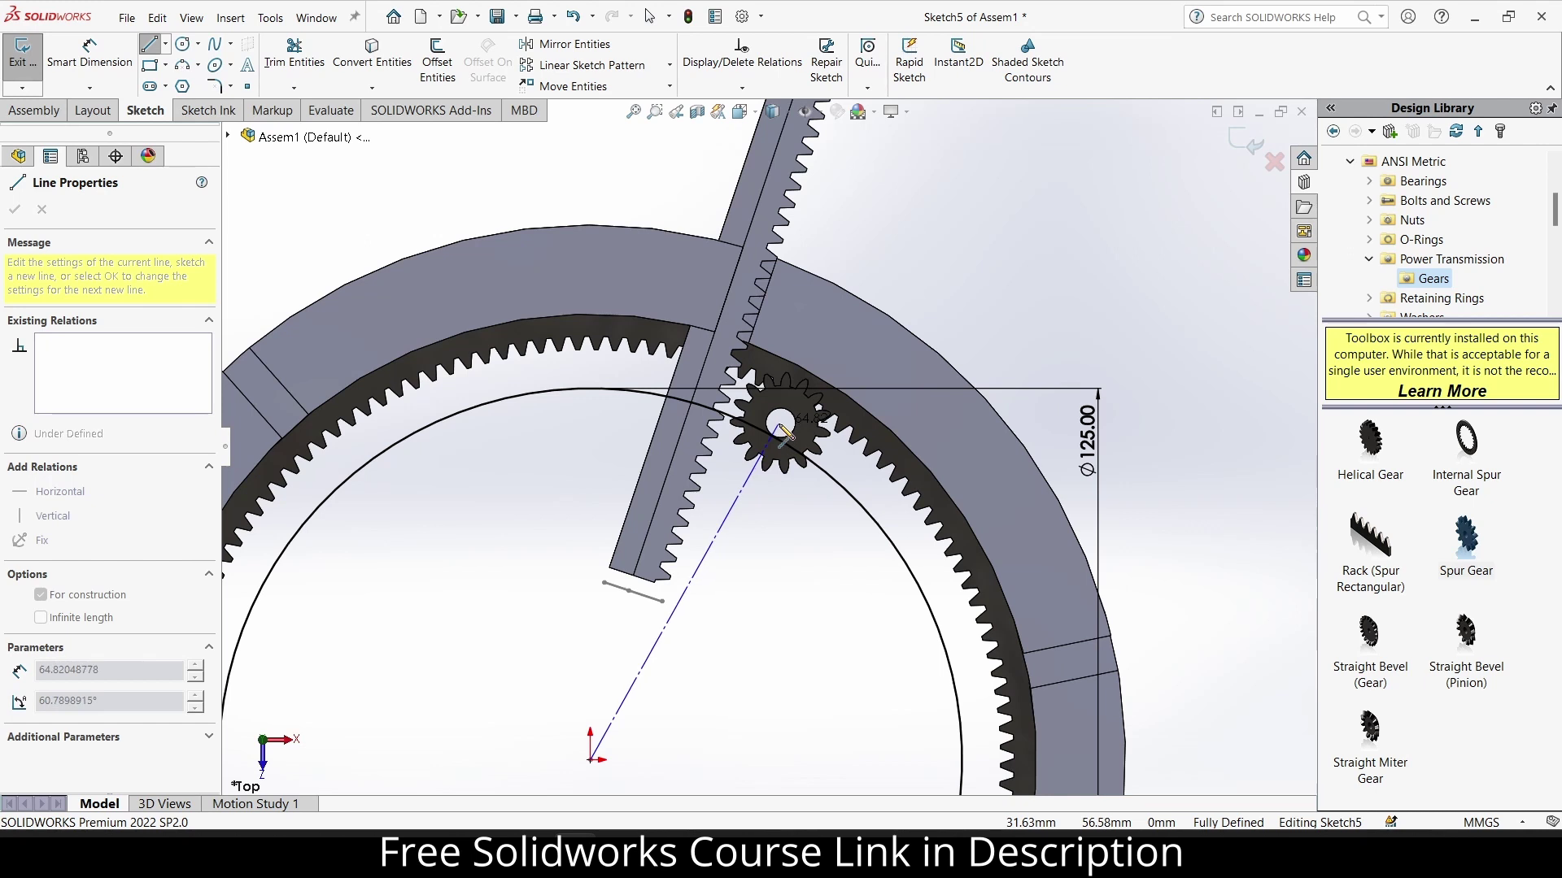
{"action": "left_click", "coordinate": [780, 424]}
{"action": "key", "text": "Escape"}
Dimension the centerline length as 125/2 (62.50 mm).
{"action": "left_click", "coordinate": [120, 57]}
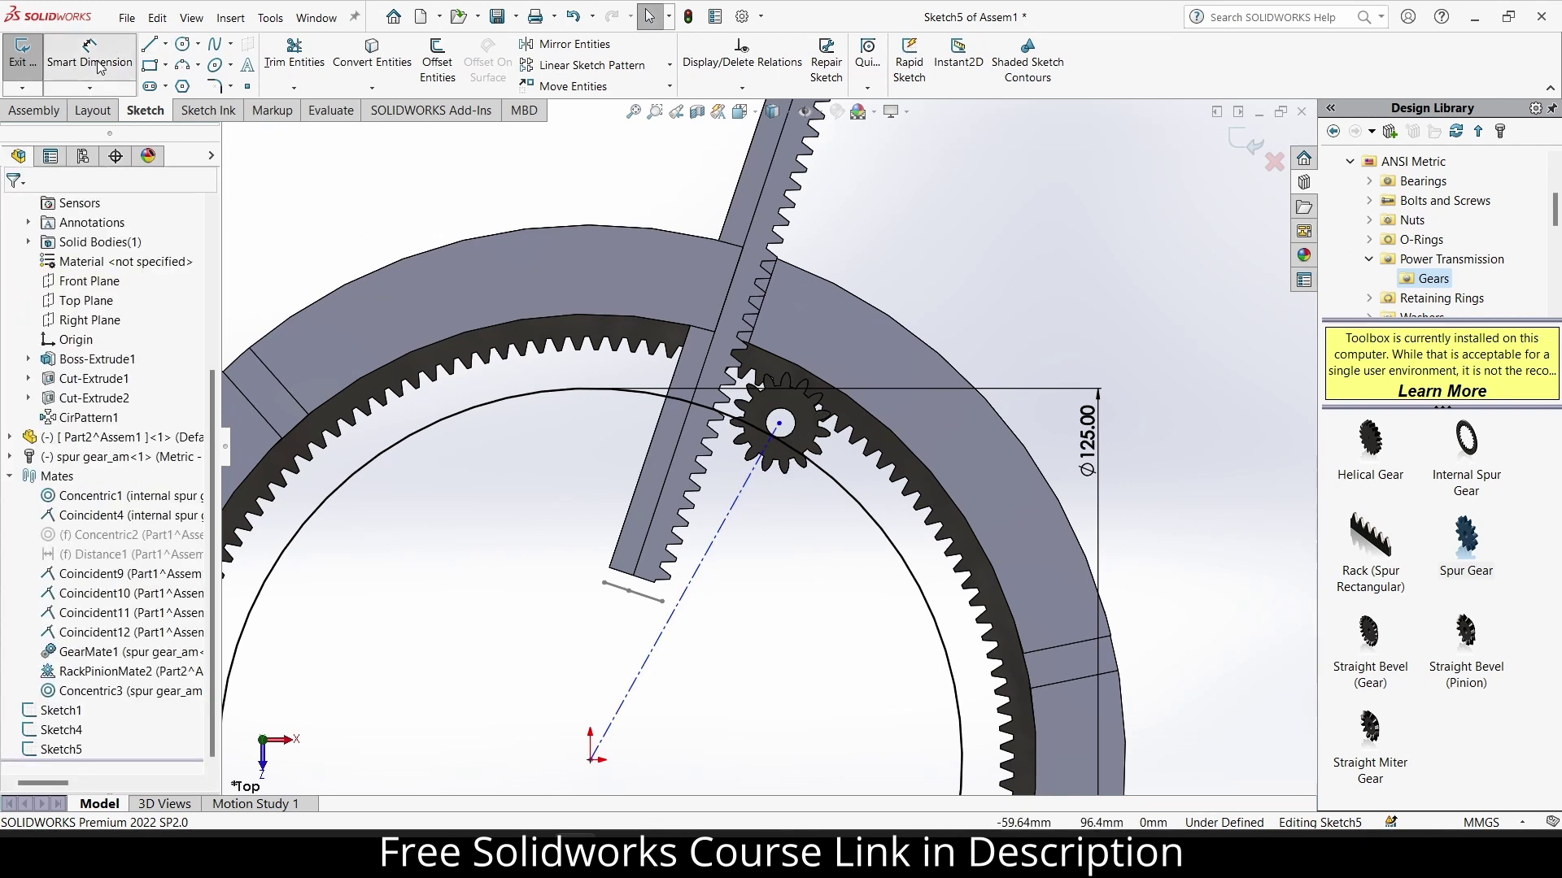
{"action": "left_click", "coordinate": [709, 549]}
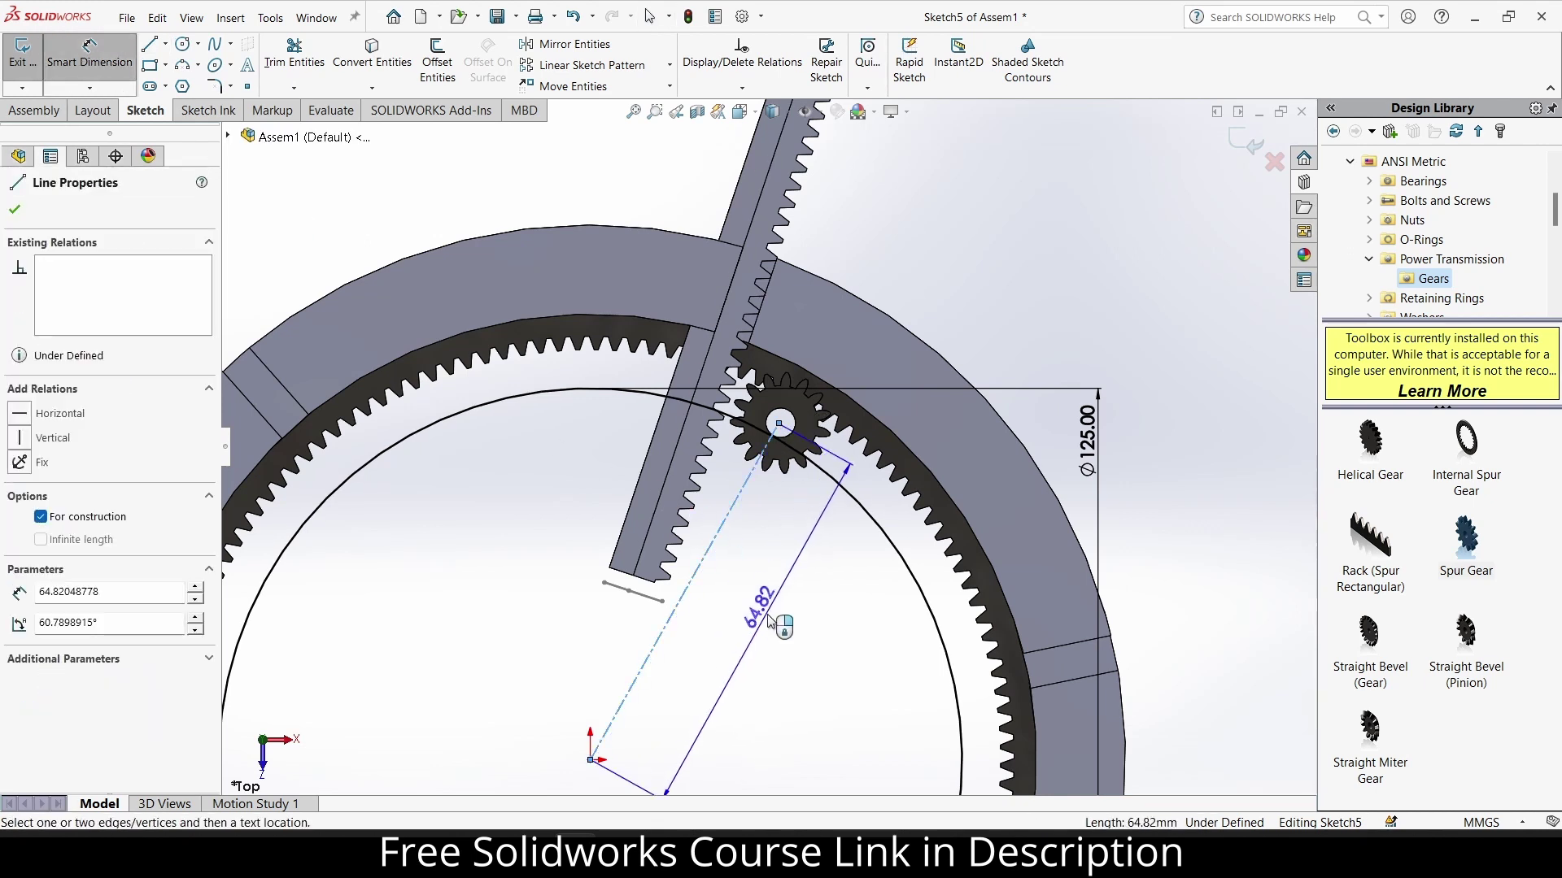
{"action": "left_click", "coordinate": [770, 620]}
{"action": "type", "text": "125/2"}
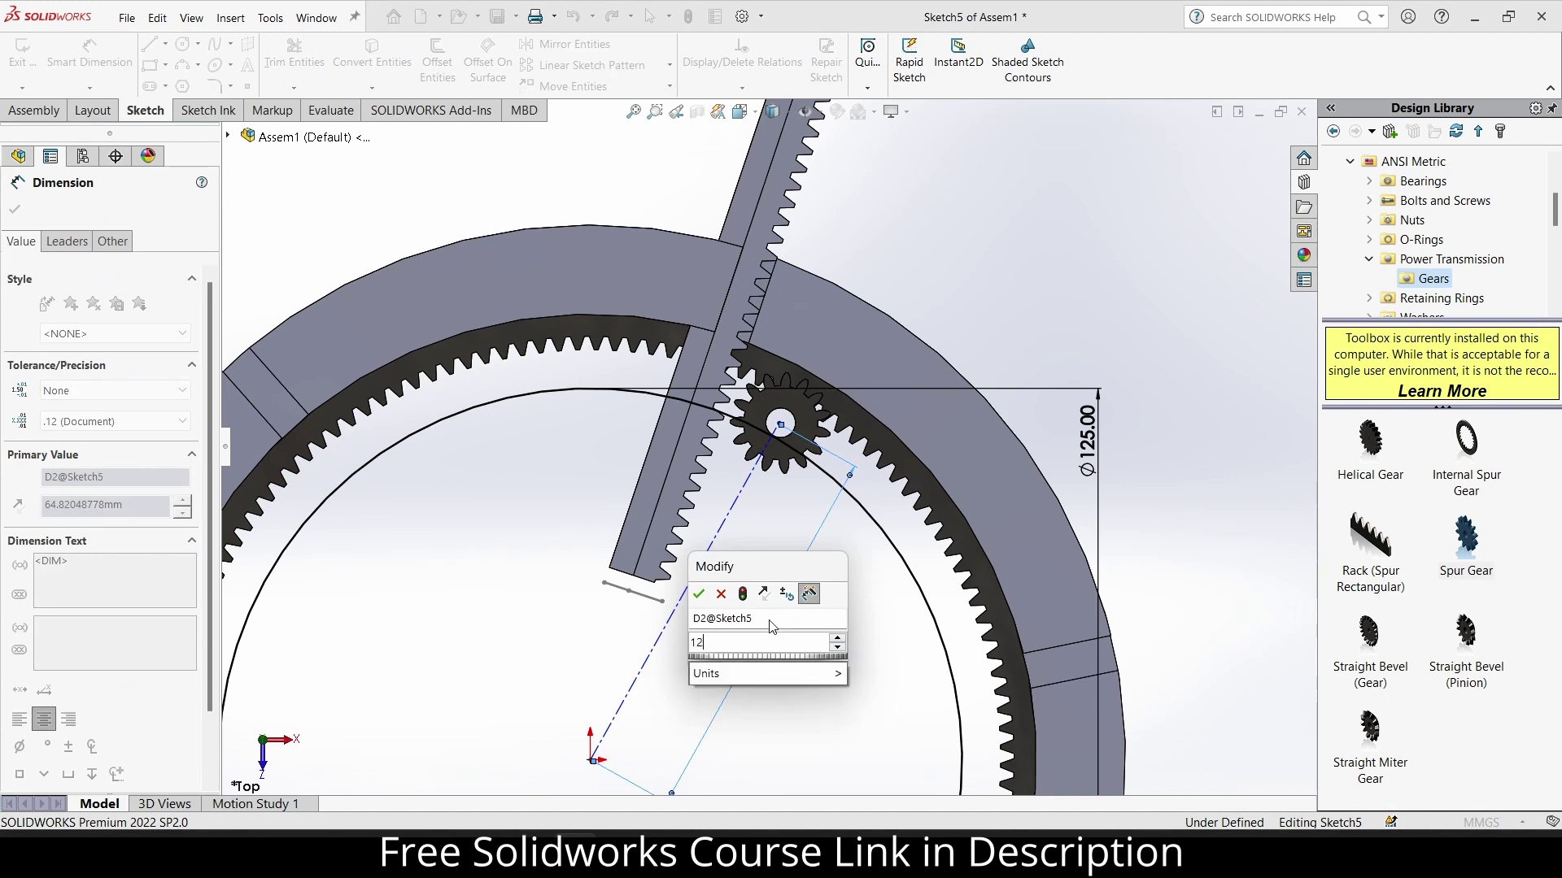
{"action": "key", "text": "Return"}
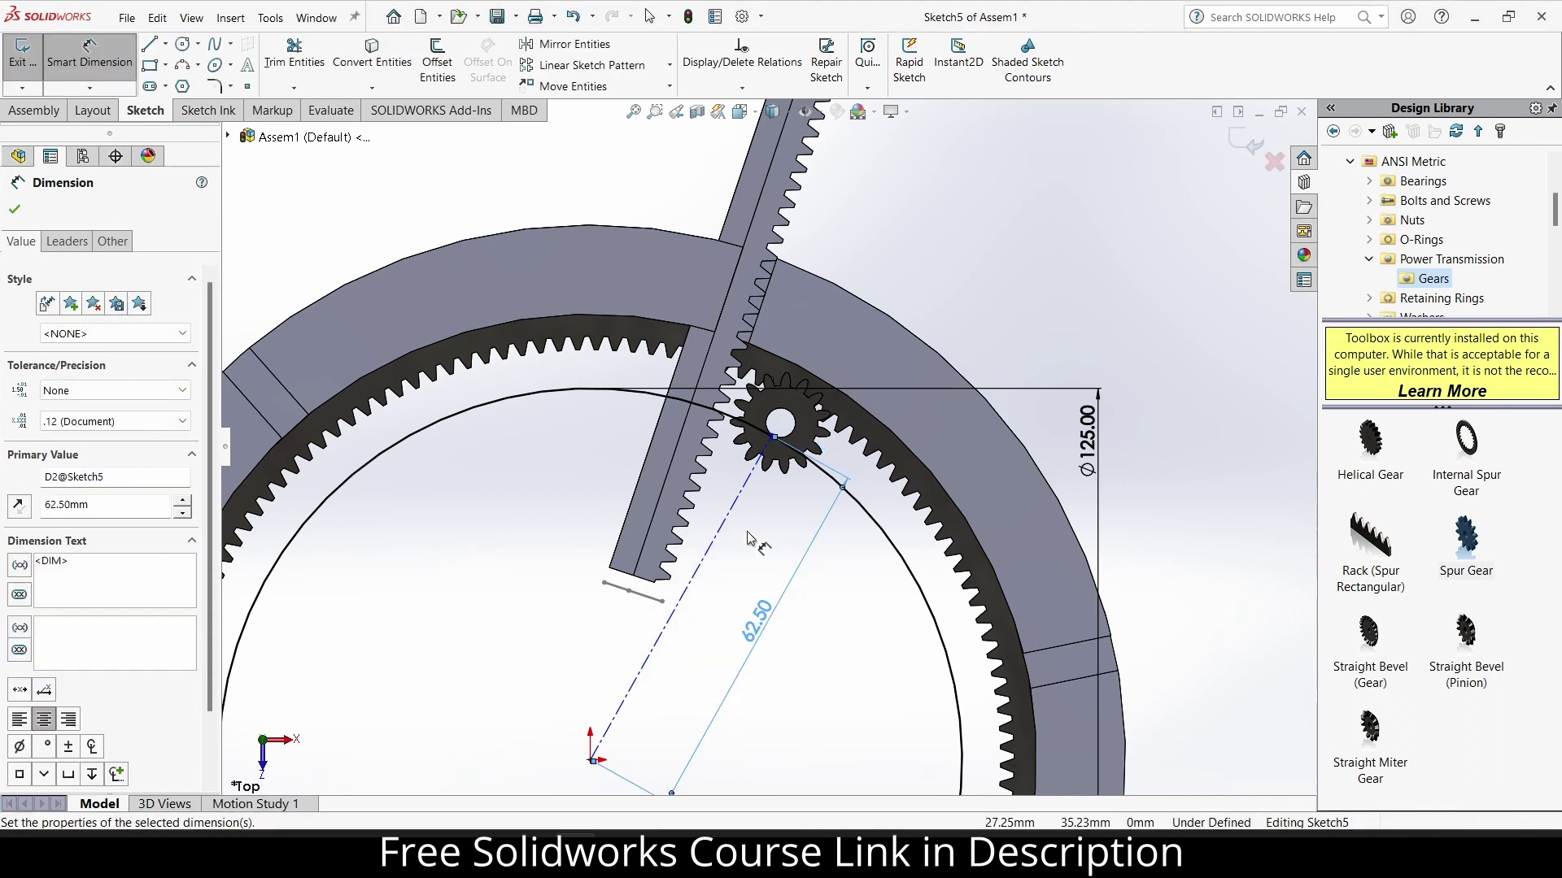
{"action": "scroll", "coordinate": [804, 442], "scroll_direction": "down", "scroll_amount": 5}
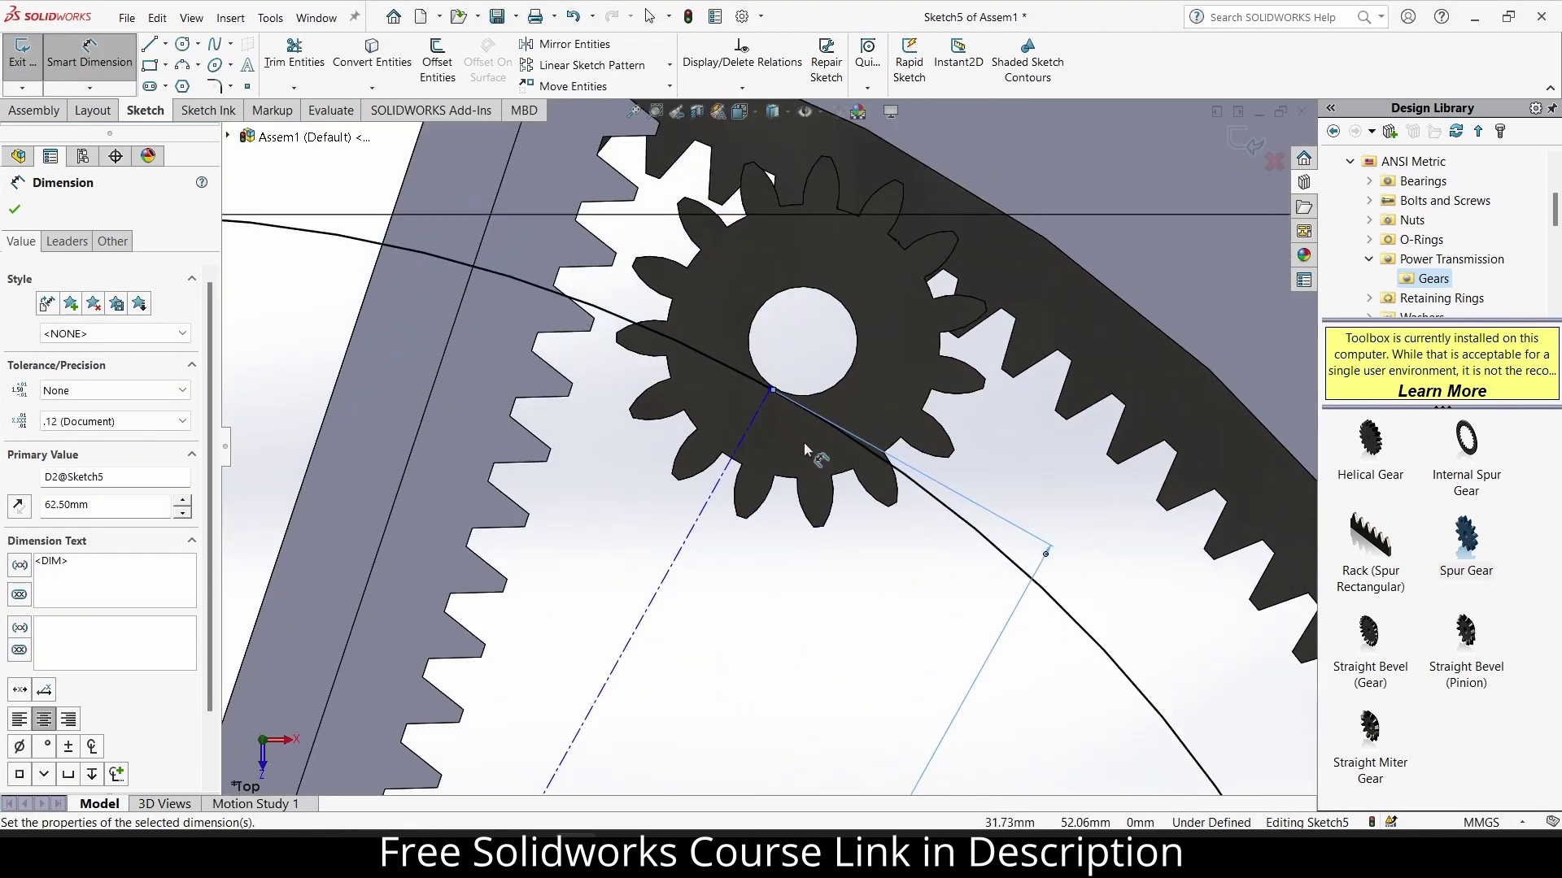
{"action": "scroll", "coordinate": [804, 443], "scroll_direction": "up", "scroll_amount": 5}
Set the large circle's diameter to 126 mm.
{"action": "left_click", "coordinate": [803, 442]}
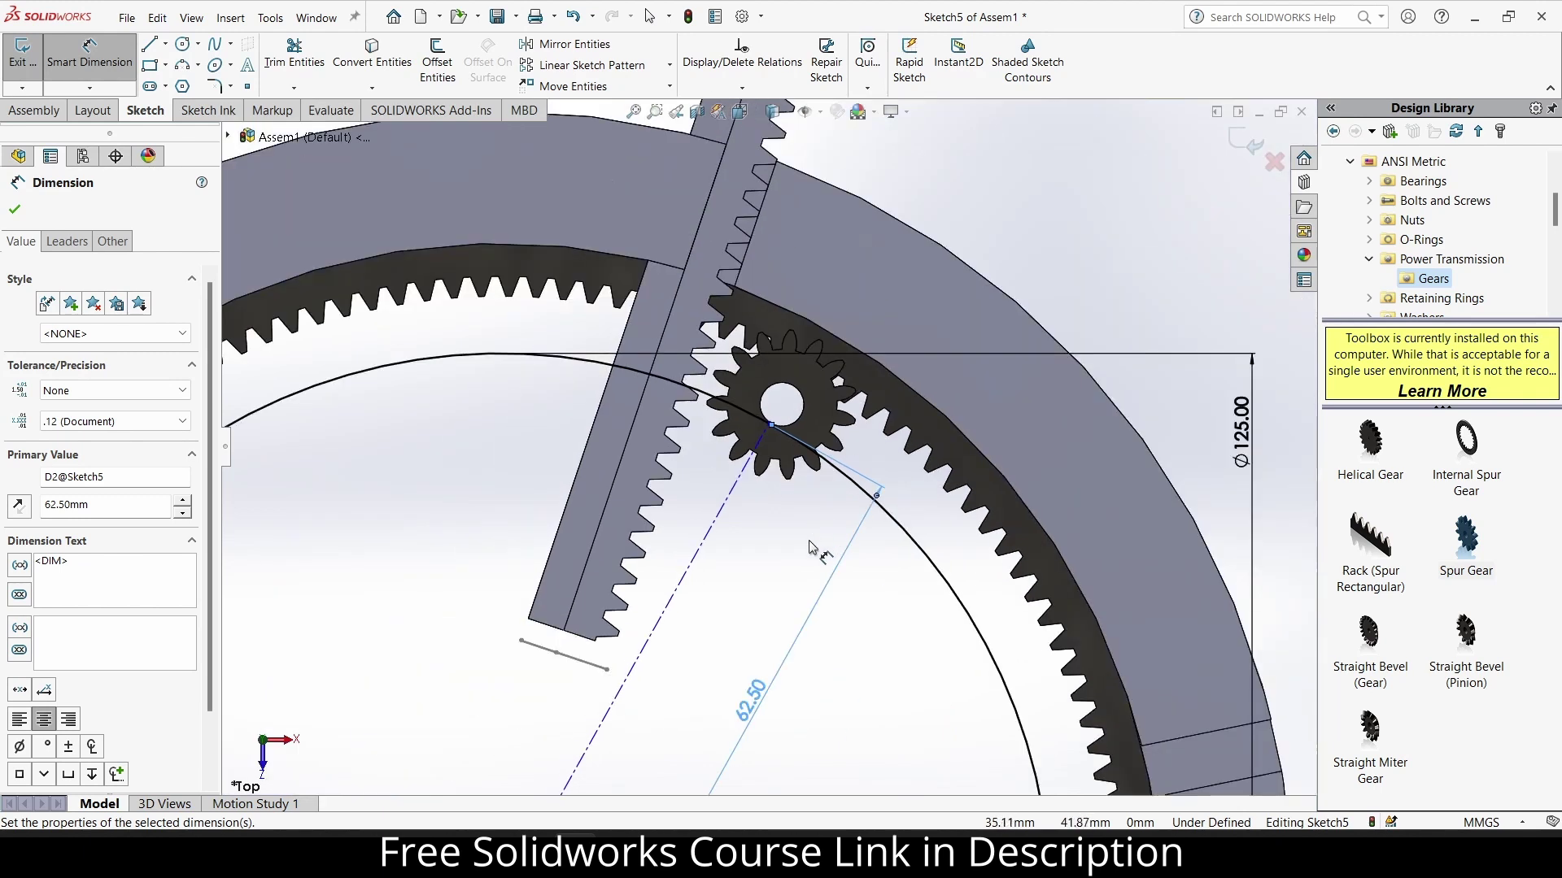
{"action": "left_click", "coordinate": [1241, 434]}
{"action": "type", "text": "126"}
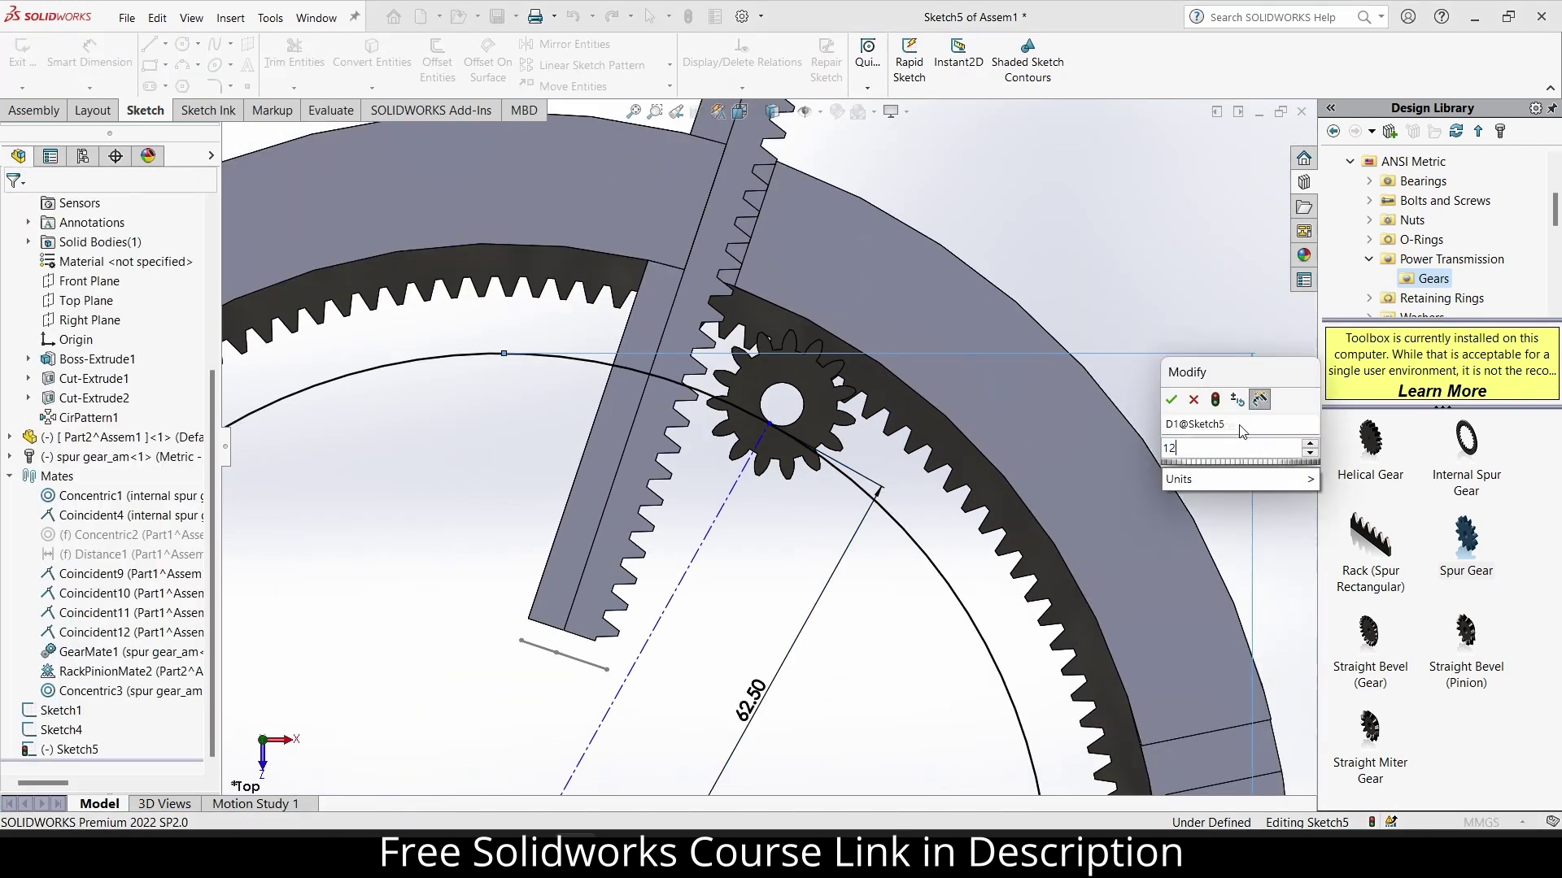
{"action": "key", "text": "Return"}
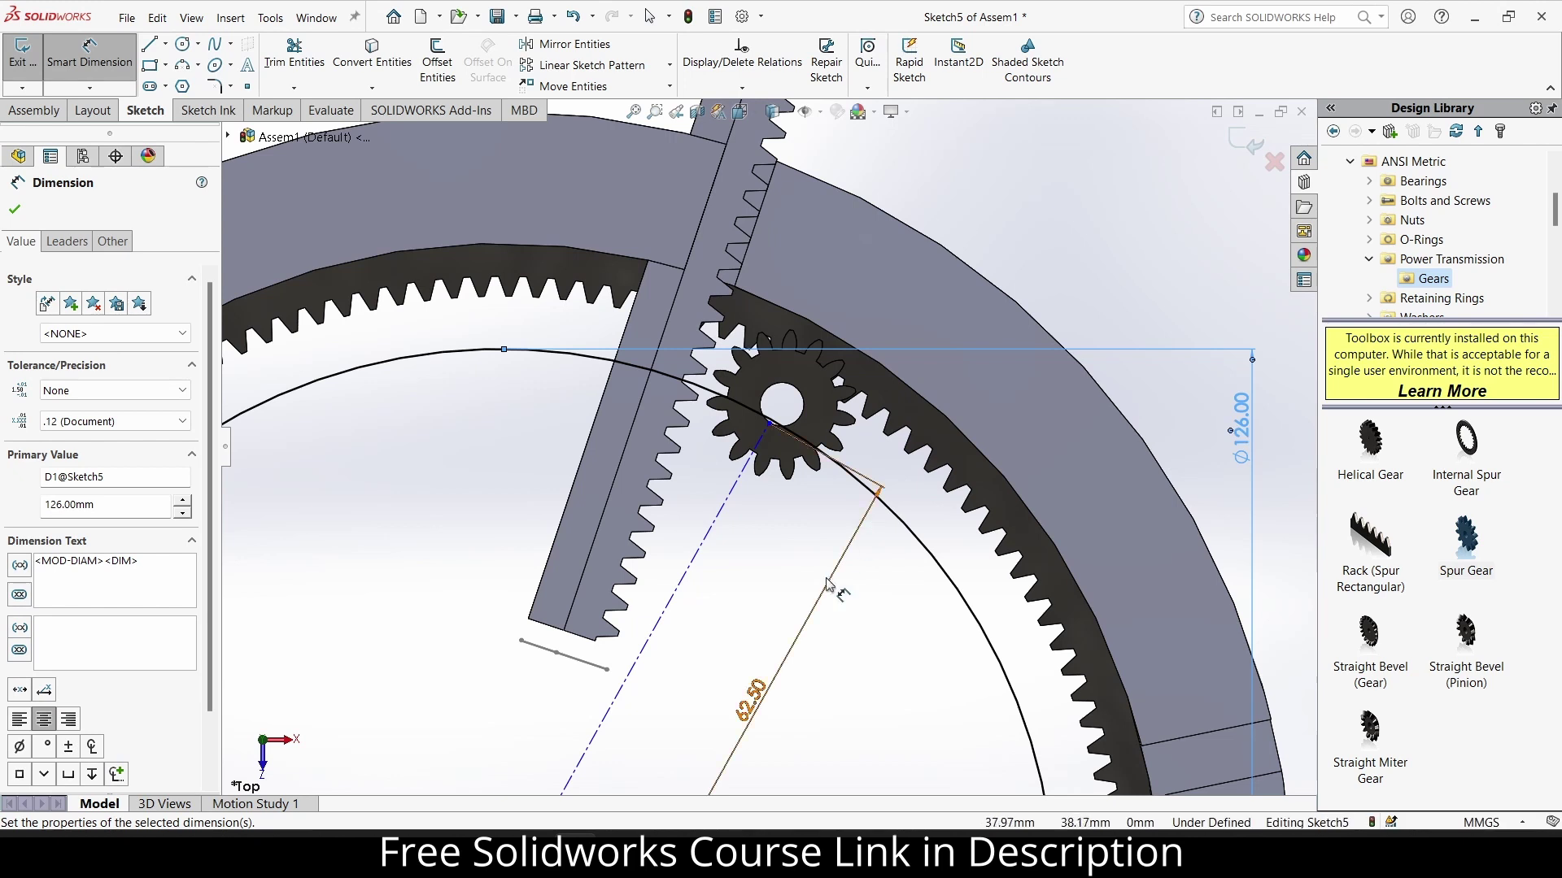
Change the centerline length to 63 mm and exit the sketch.
{"action": "double_click", "coordinate": [752, 700]}
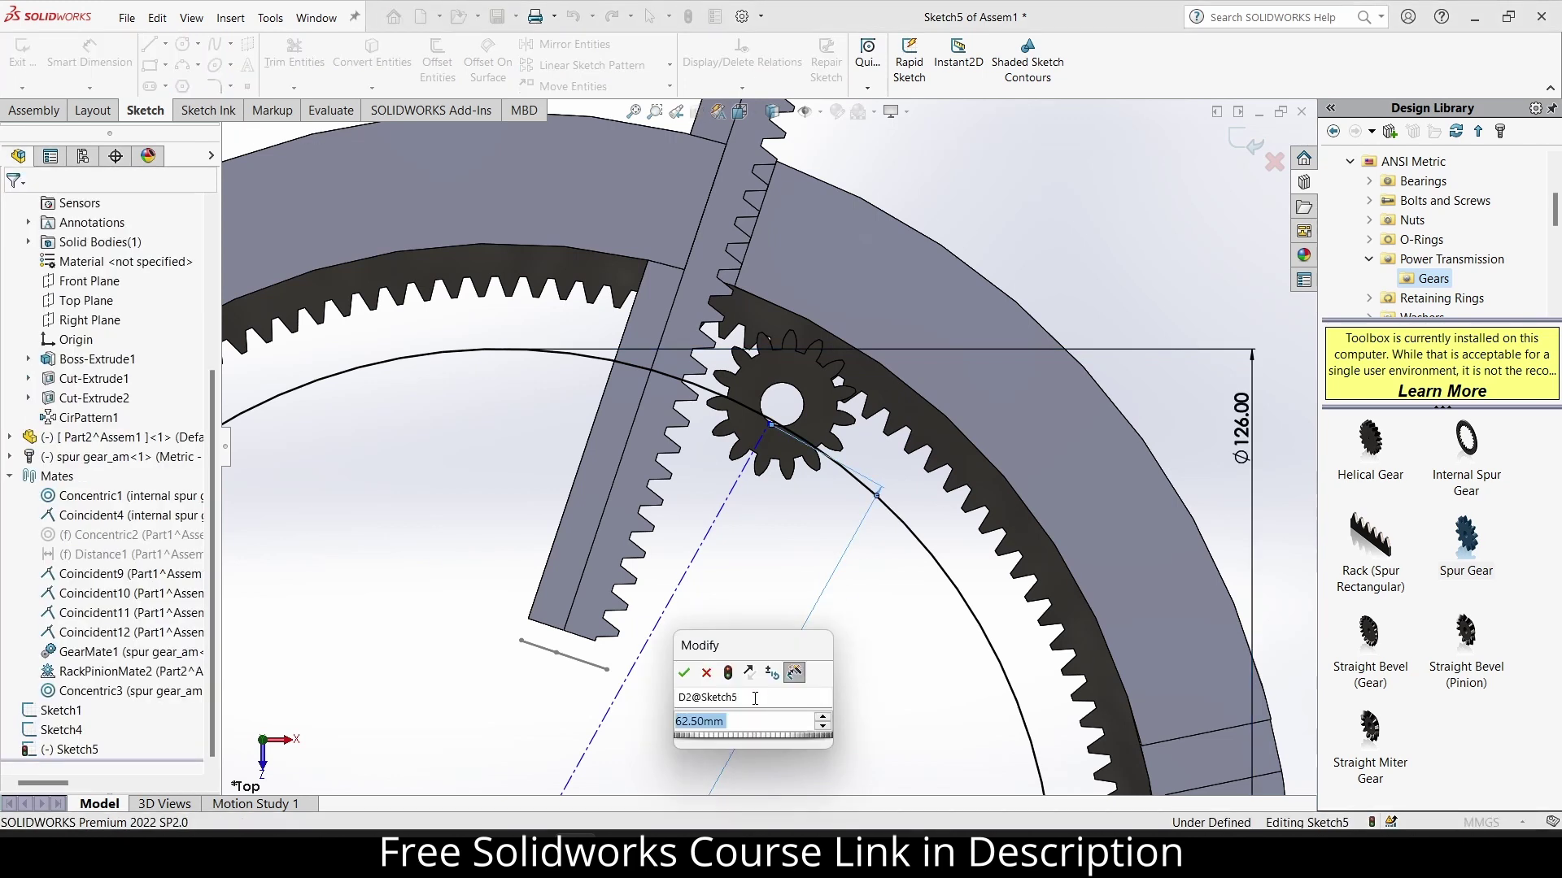
{"action": "type", "text": "126"}
{"action": "key", "text": "BackSpace"}
{"action": "key", "text": "BackSpace"}
{"action": "key", "text": "BackSpace"}
{"action": "type", "text": "42"}
{"action": "key", "text": "Return"}
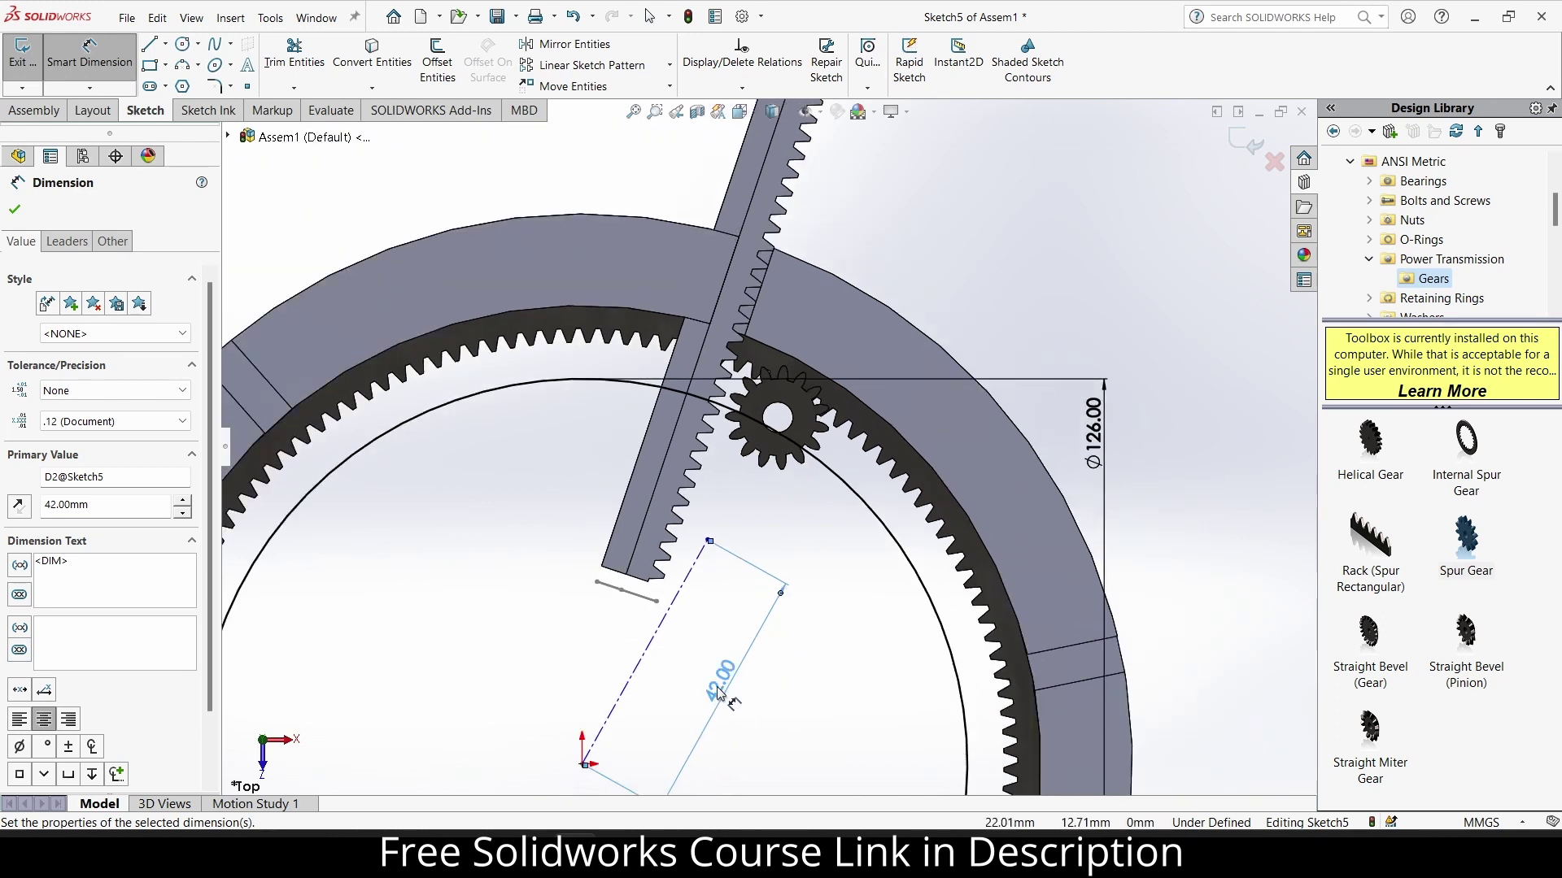
{"action": "double_click", "coordinate": [716, 684]}
{"action": "type", "text": "63"}
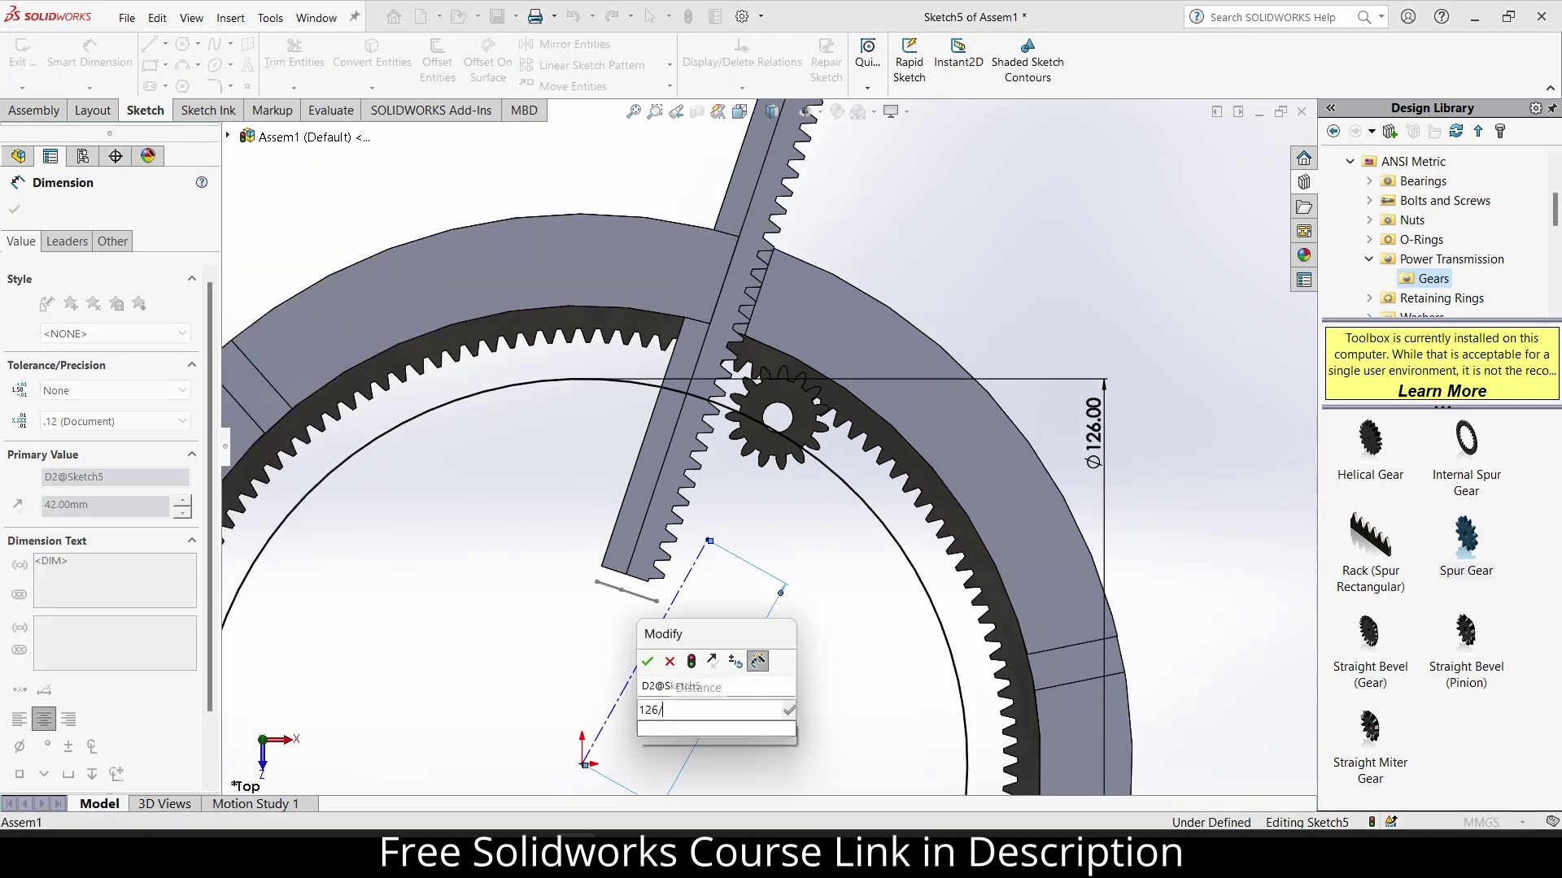
{"action": "key", "text": "Return"}
{"action": "scroll", "coordinate": [729, 371], "scroll_direction": "down", "scroll_amount": 4}
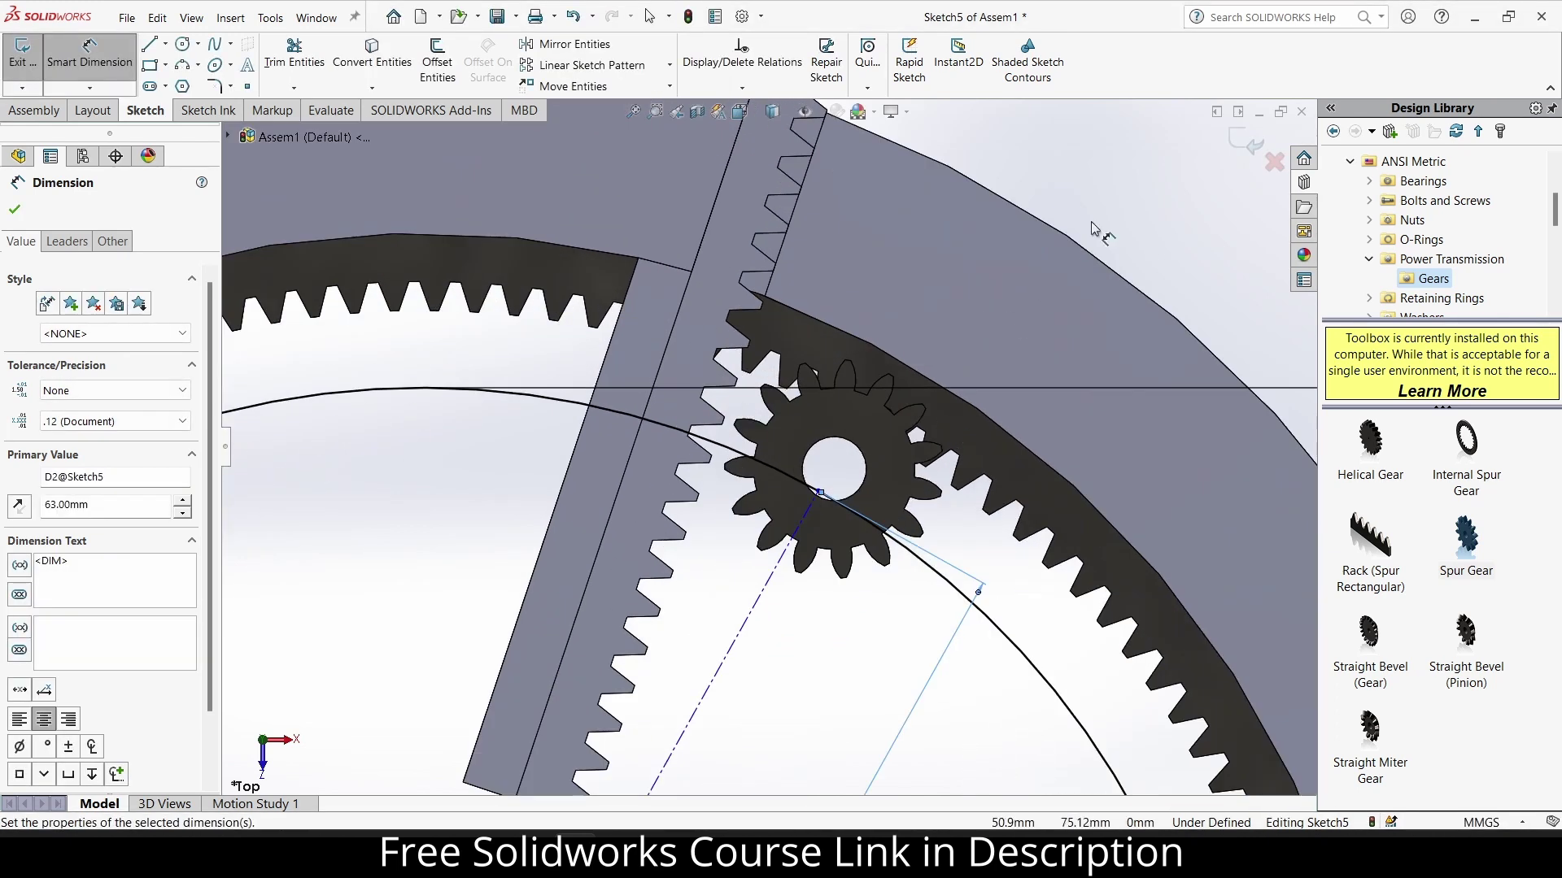
{"action": "left_click", "coordinate": [1008, 393]}
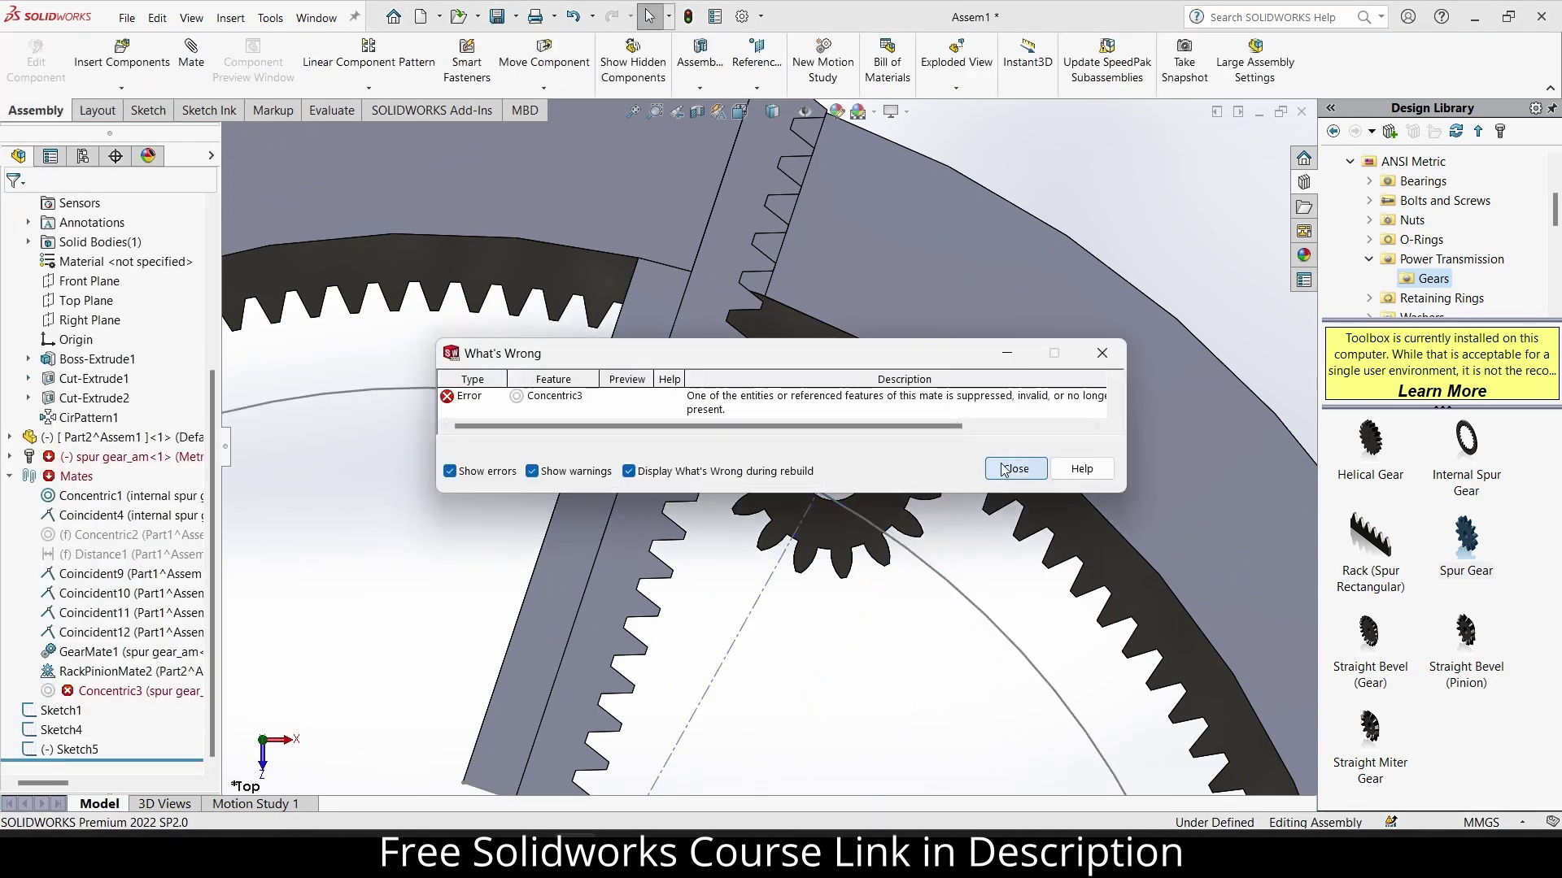
Dismiss the rebuild error report and delete the failing Concentric3 mate.
{"action": "left_click", "coordinate": [1016, 466]}
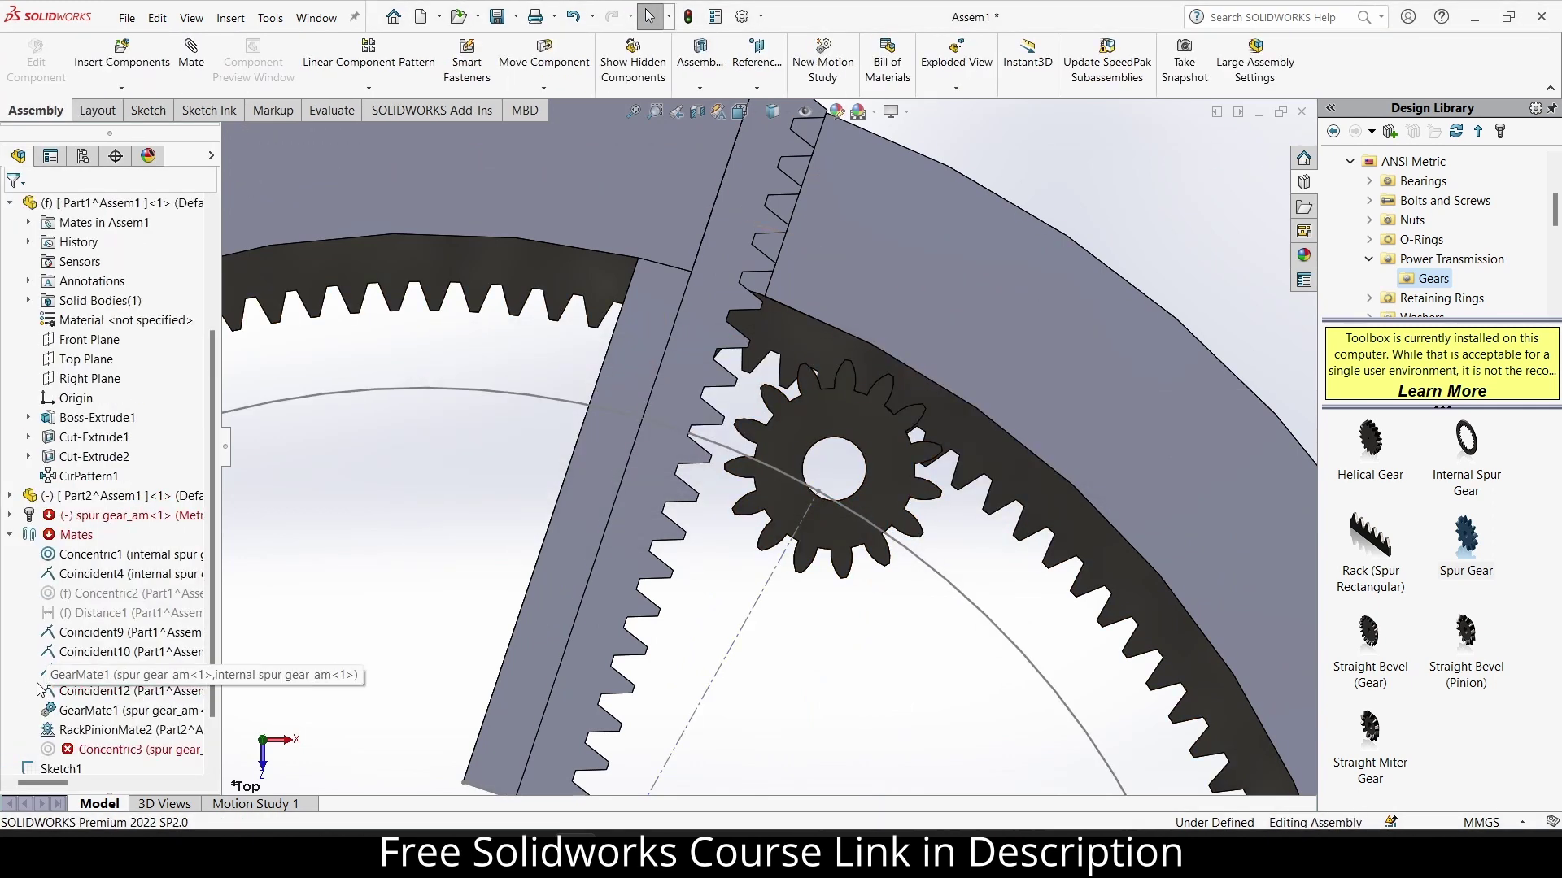
{"action": "right_click", "coordinate": [106, 750]}
{"action": "left_click", "coordinate": [153, 576]}
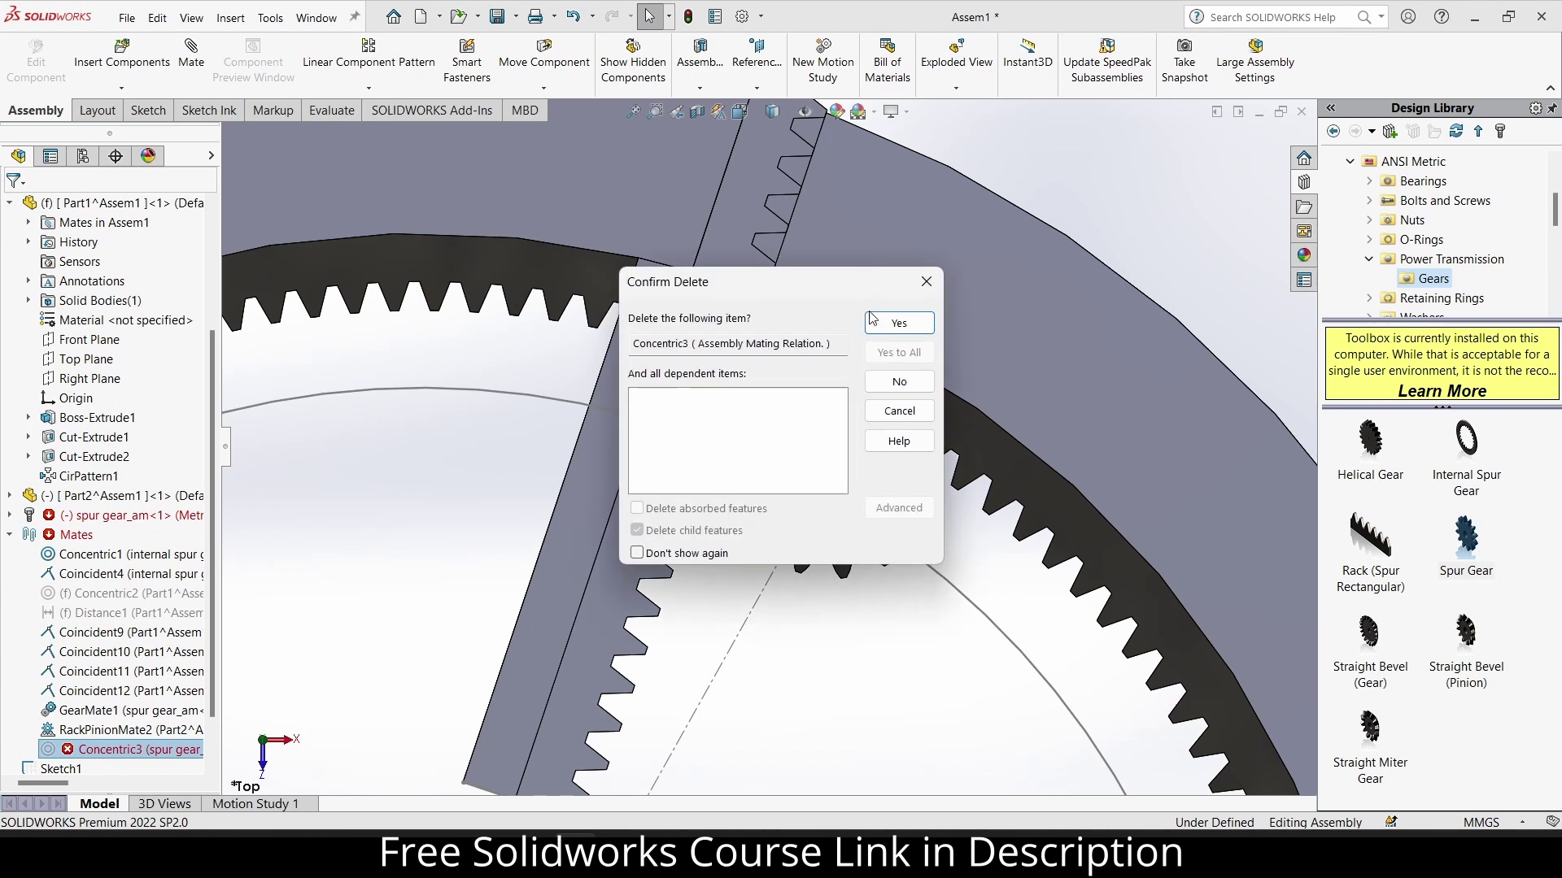
{"action": "left_click", "coordinate": [899, 211]}
{"action": "left_click", "coordinate": [838, 529]}
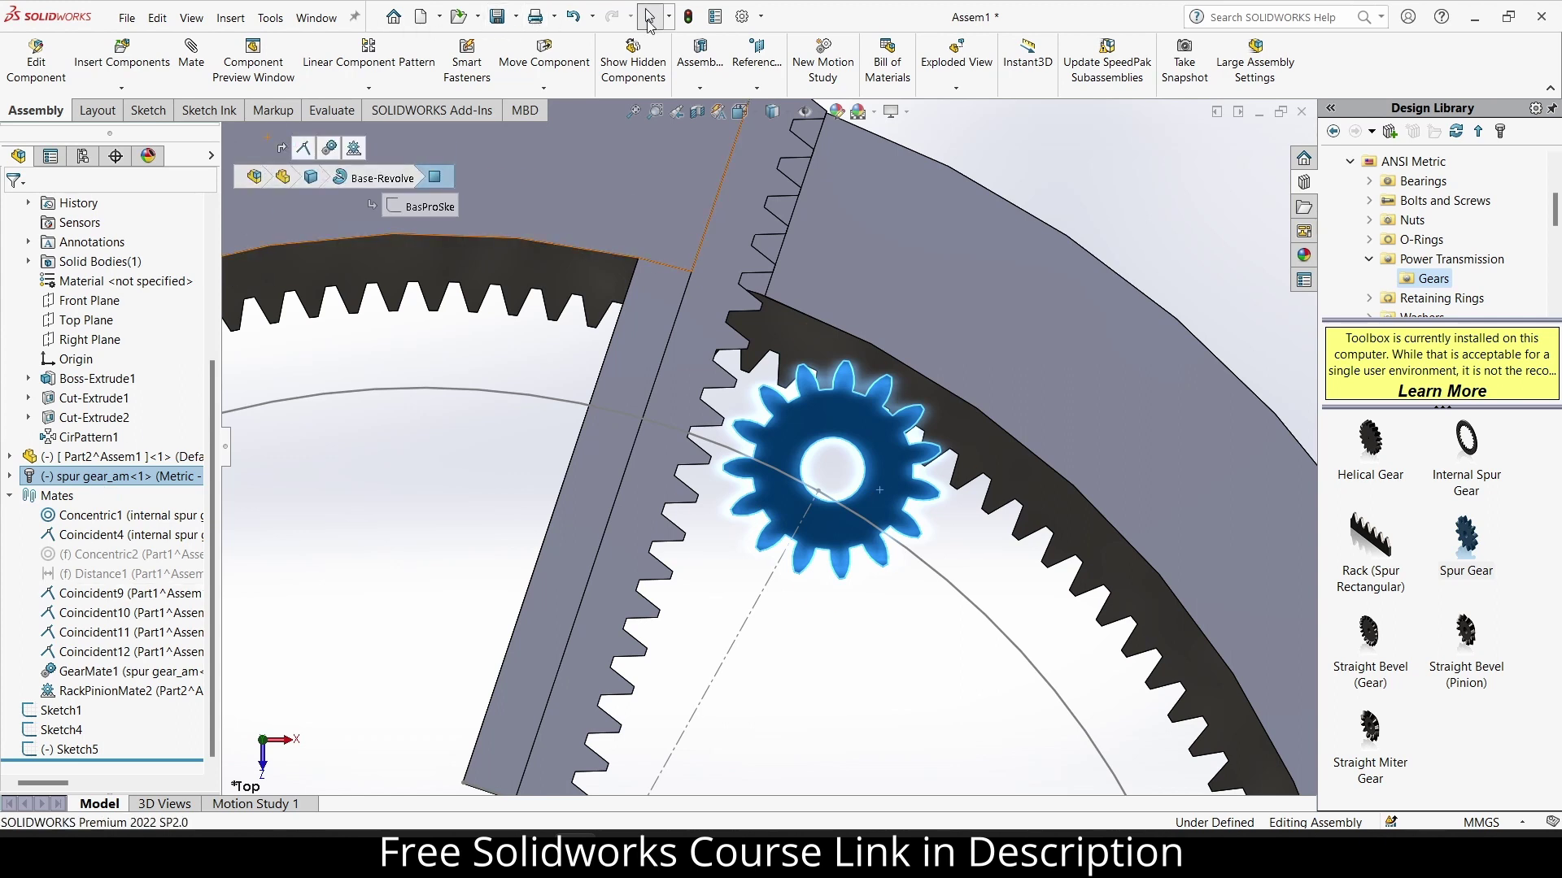
Rebuild the assembly and cancel an unwanted Insert Component attempt.
{"action": "left_click", "coordinate": [688, 18]}
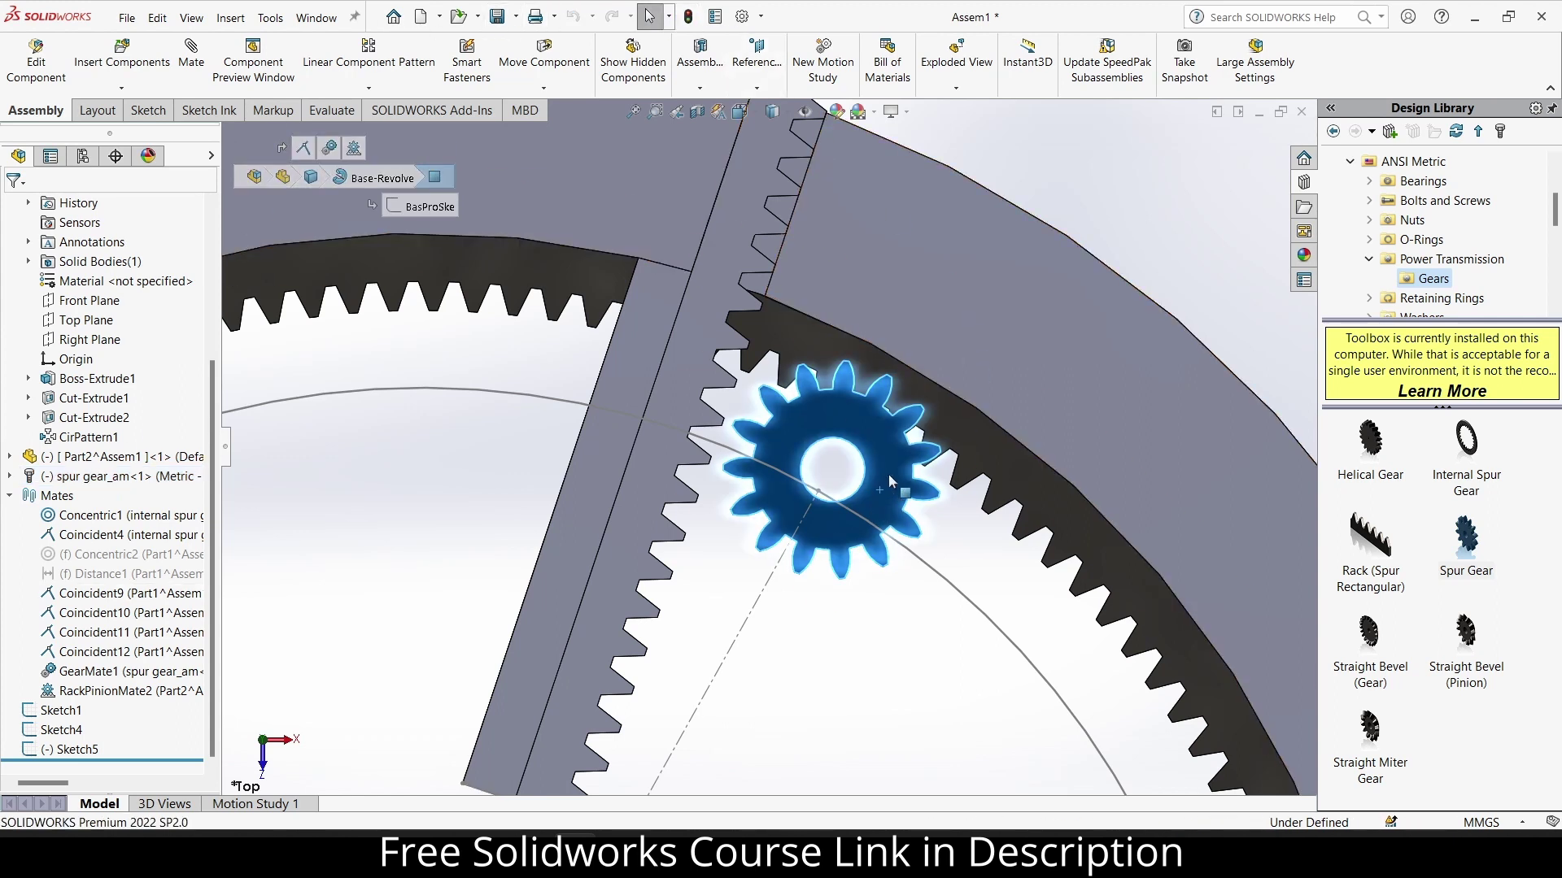
{"action": "left_click", "coordinate": [871, 509]}
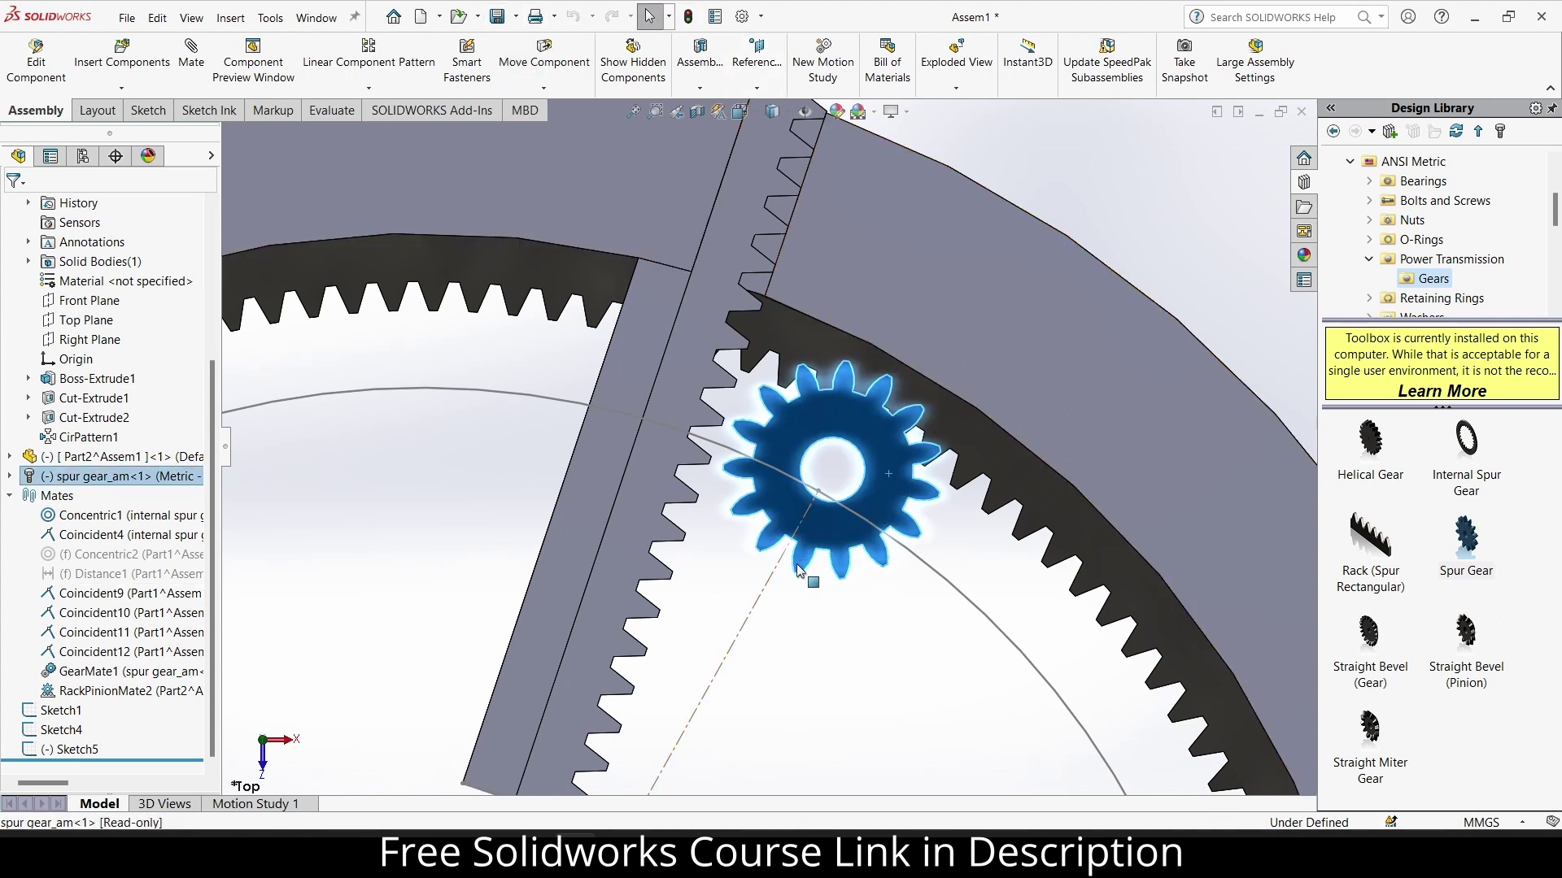
{"action": "left_click", "coordinate": [821, 683]}
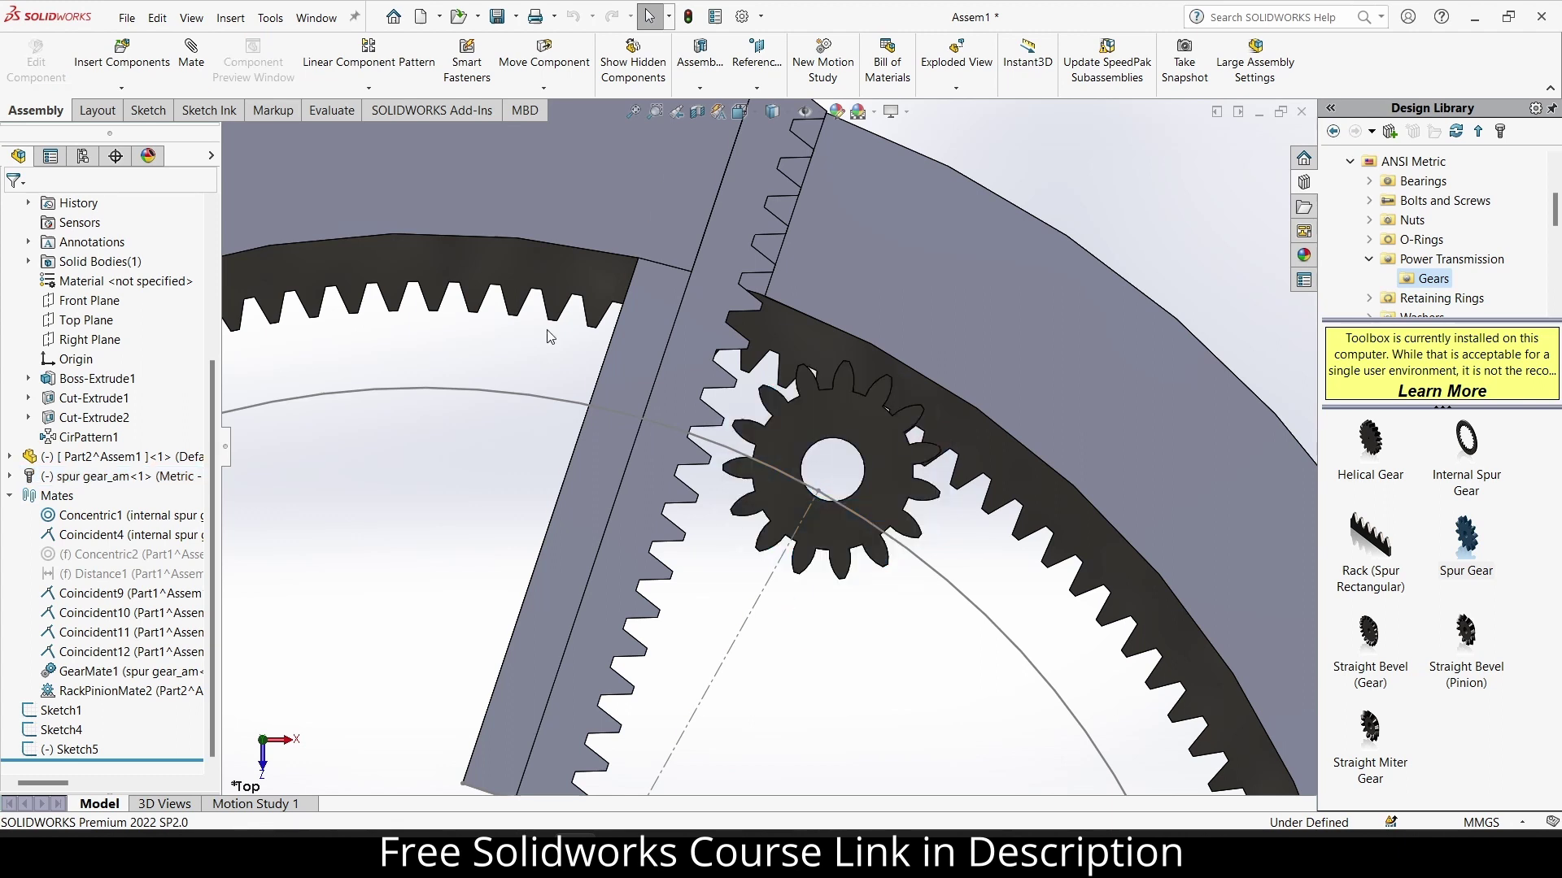
{"action": "left_click", "coordinate": [159, 54]}
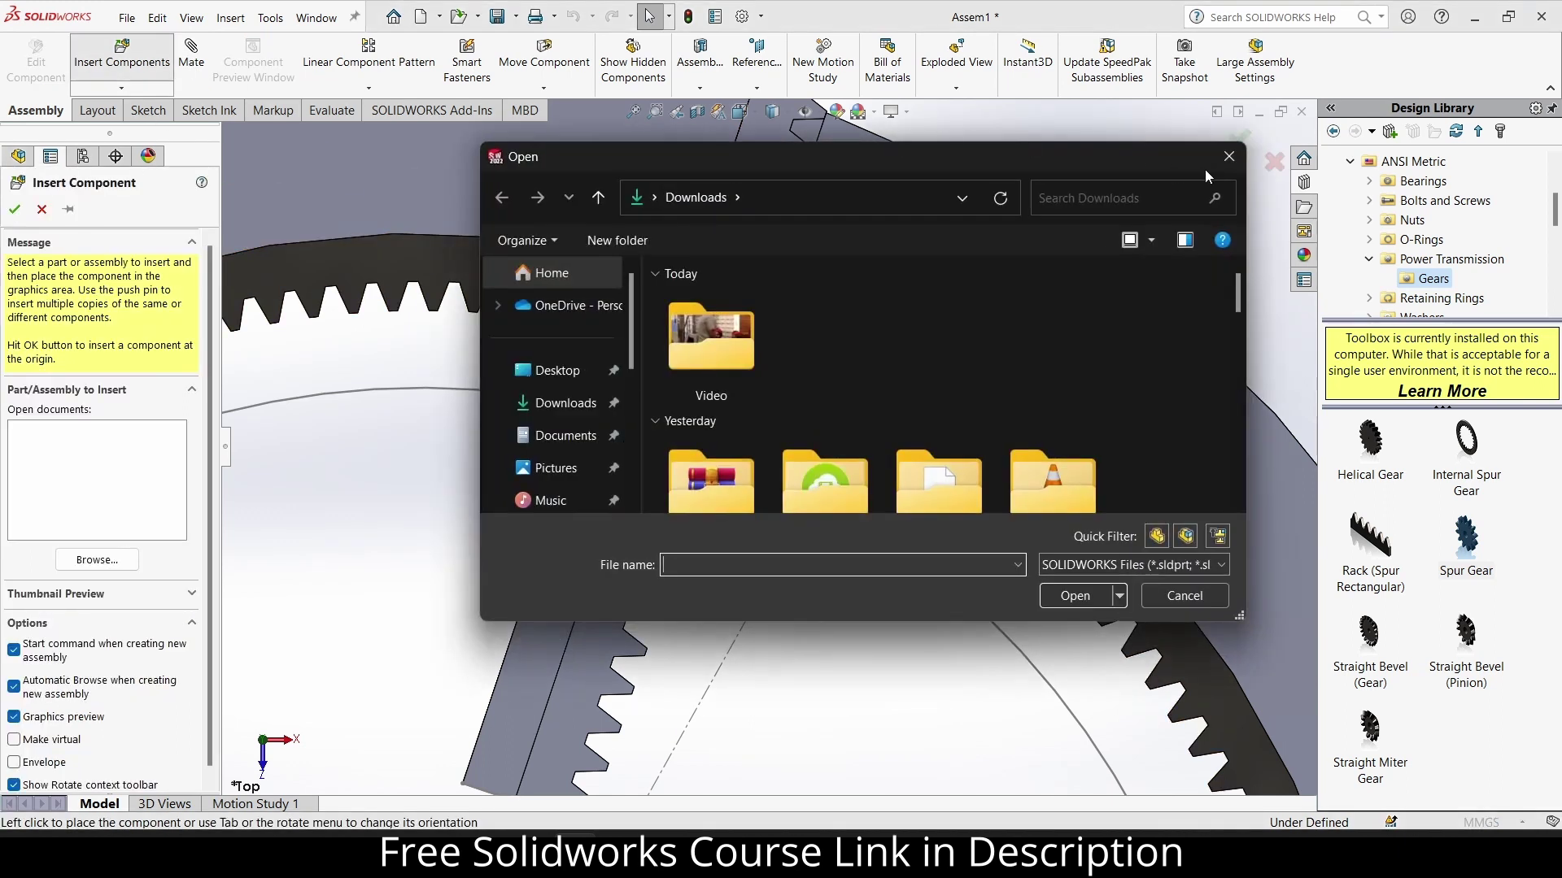
{"action": "left_click", "coordinate": [1221, 164]}
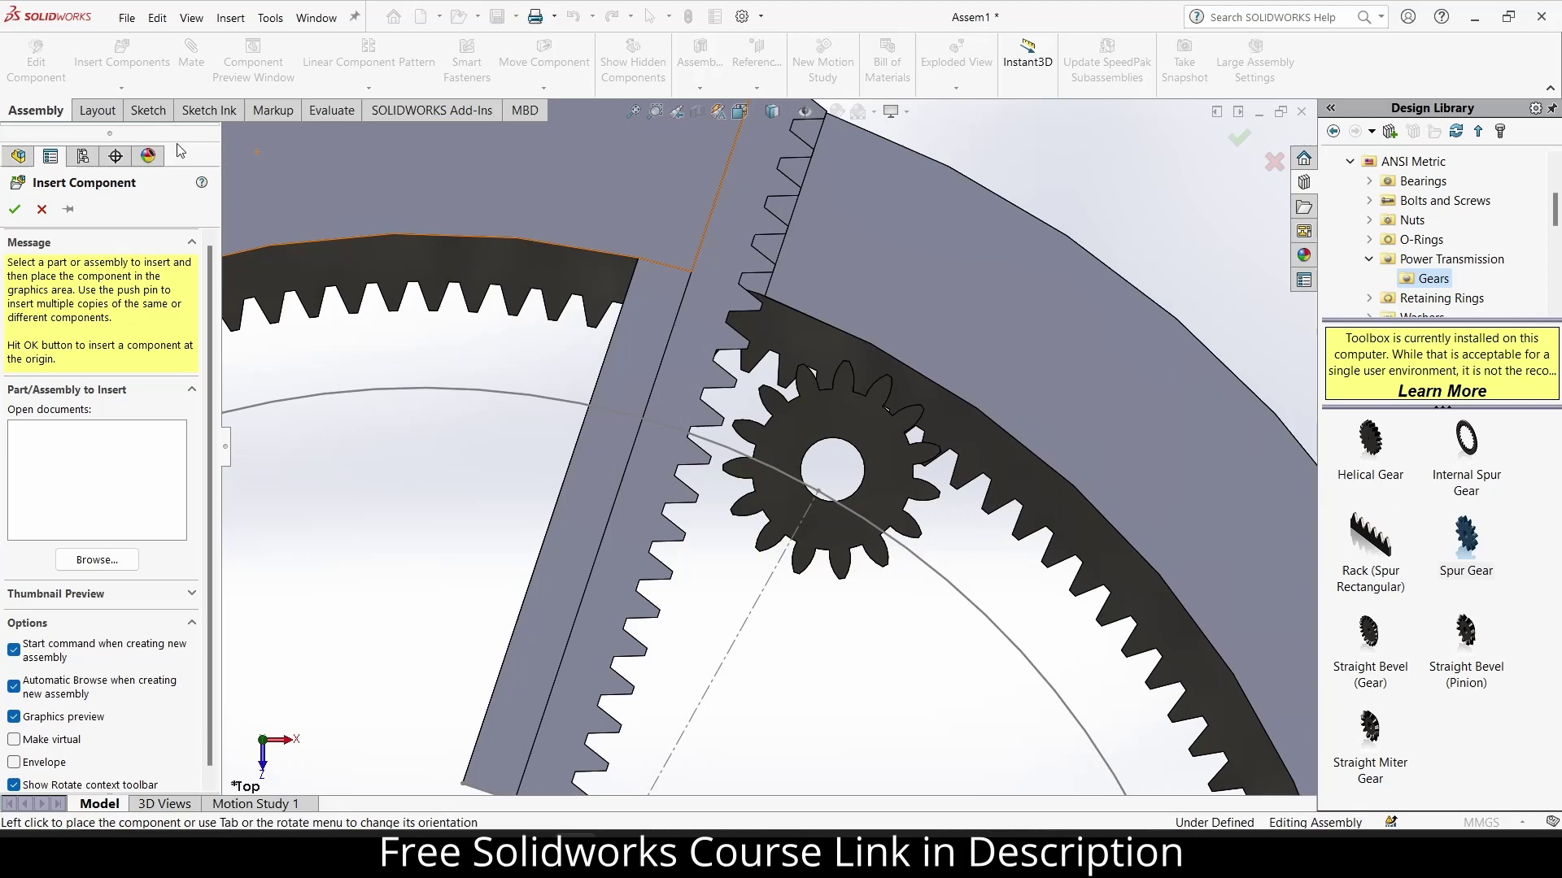
{"action": "left_click", "coordinate": [42, 210]}
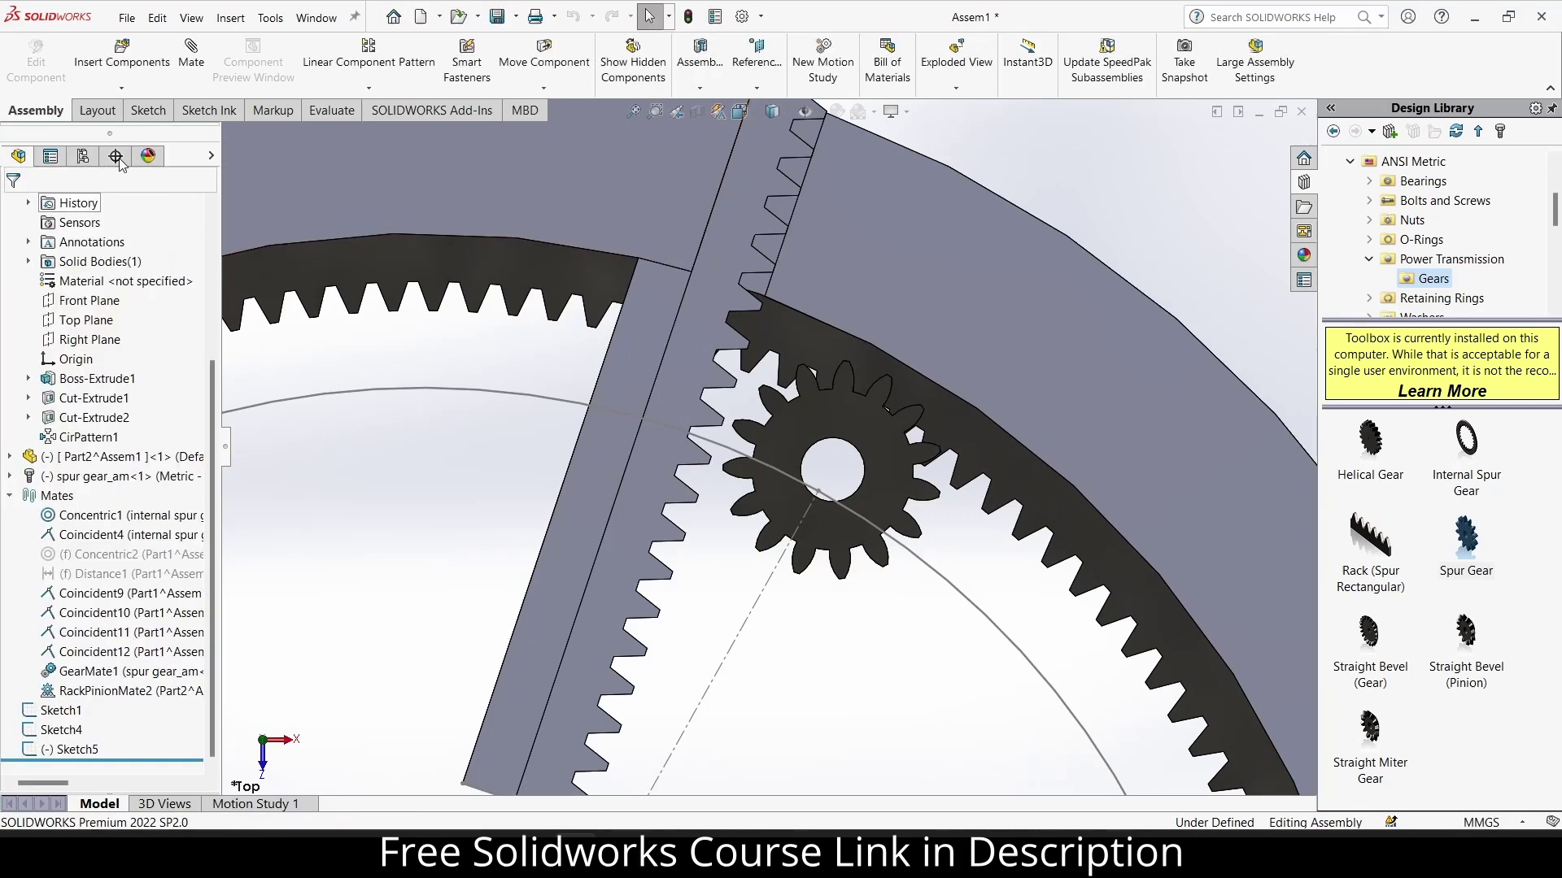
Mate the centerline's gear-centre end point concentric with the spur gear's bore.
{"action": "left_click", "coordinate": [818, 492]}
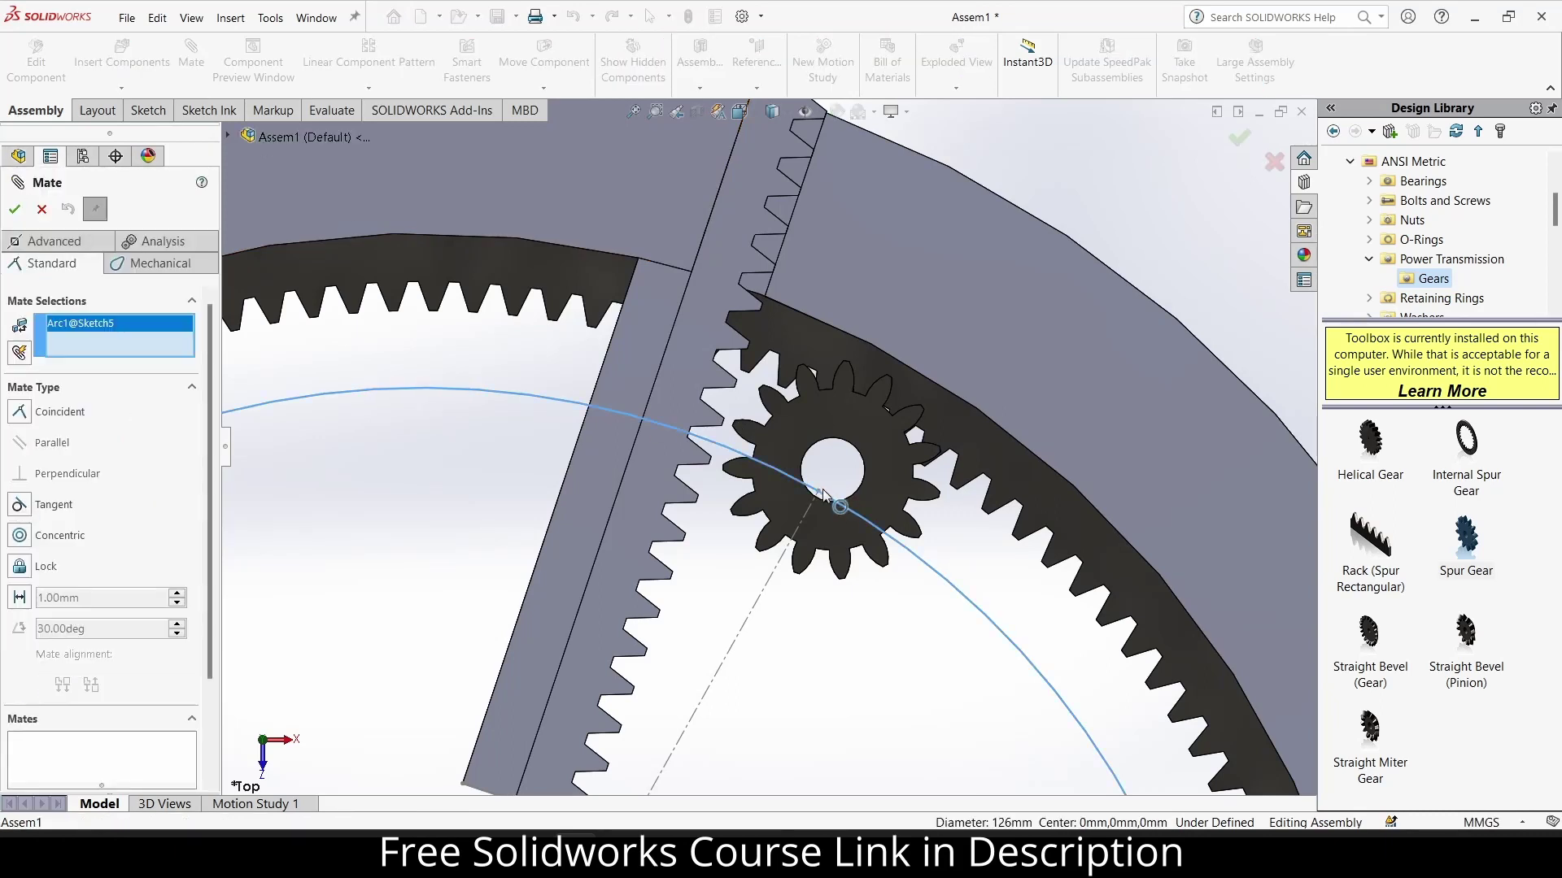
{"action": "right_click", "coordinate": [120, 332]}
{"action": "left_click", "coordinate": [163, 340]}
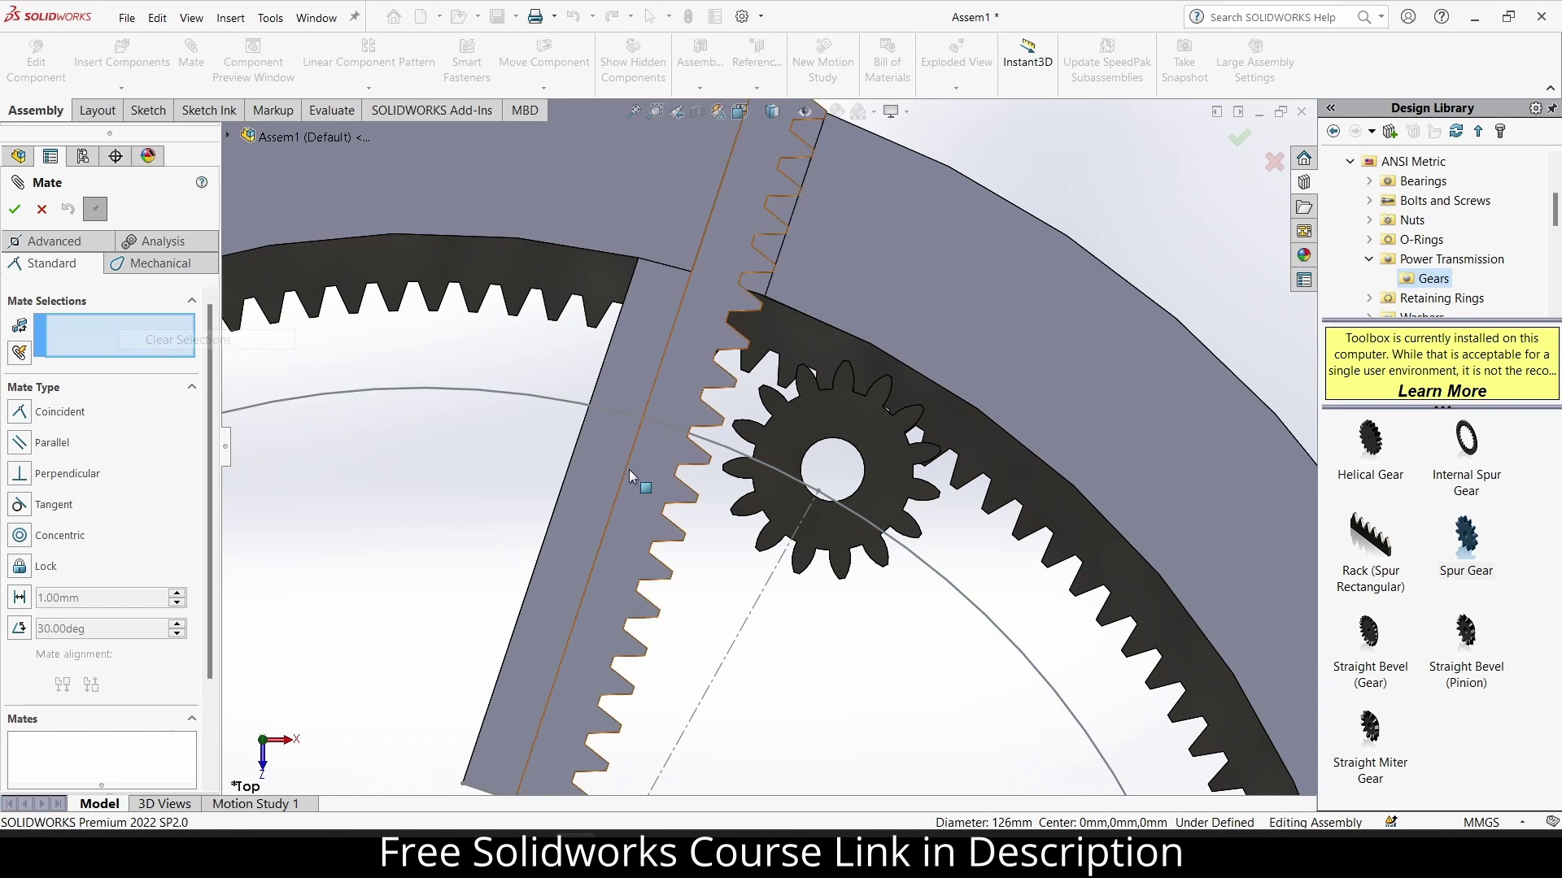
{"action": "left_click", "coordinate": [818, 492]}
{"action": "middle_click_drag", "start_coordinate": [818, 492], "coordinate": [849, 467]}
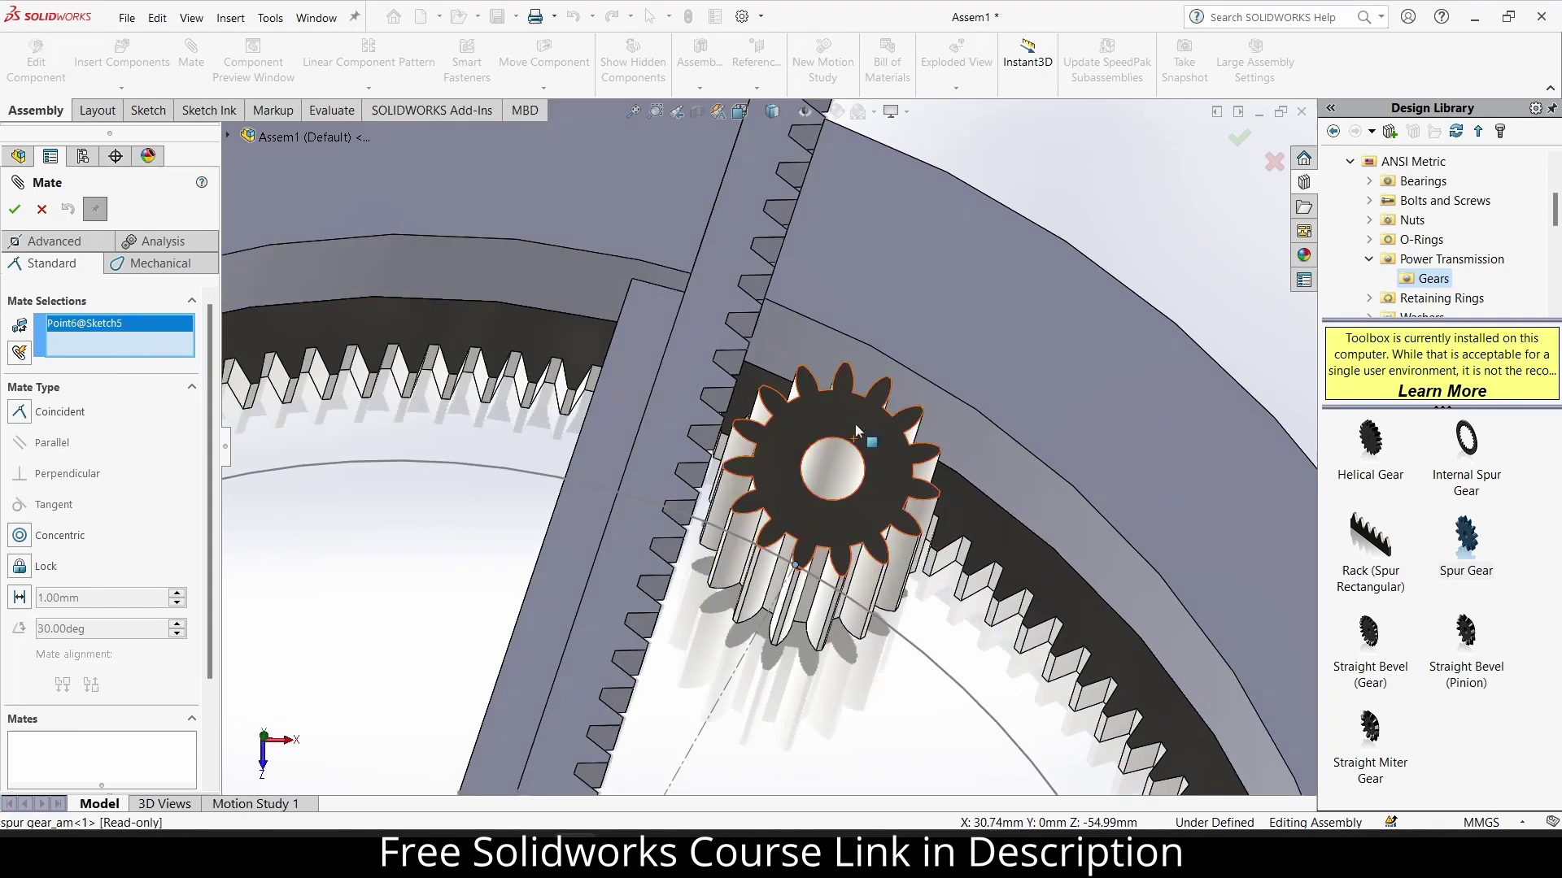
{"action": "left_click", "coordinate": [848, 469]}
{"action": "left_click", "coordinate": [898, 492]}
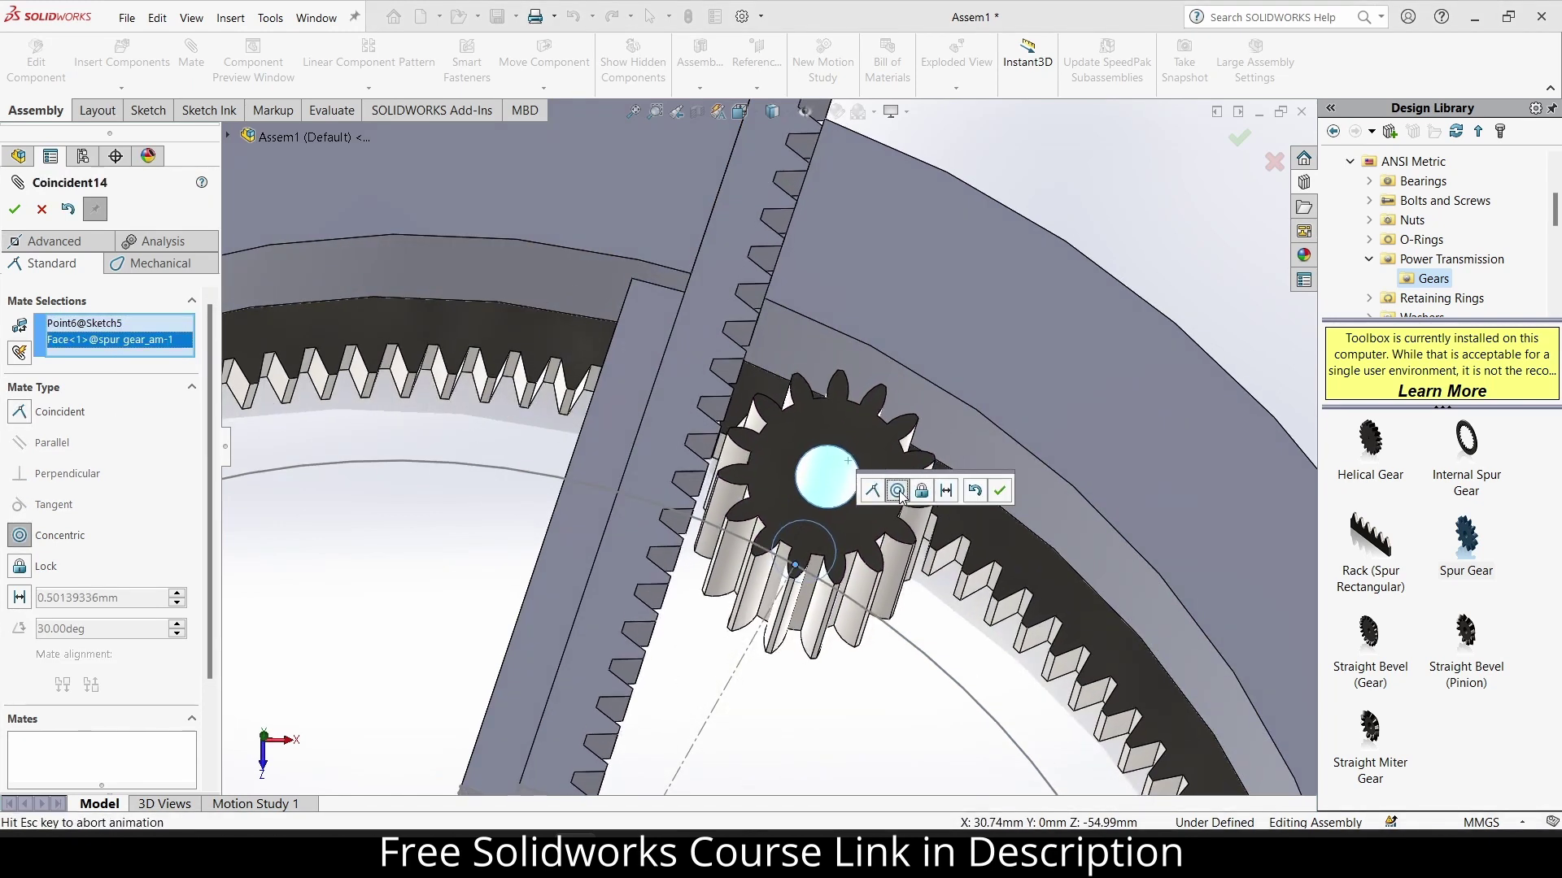
{"action": "left_click", "coordinate": [1000, 490]}
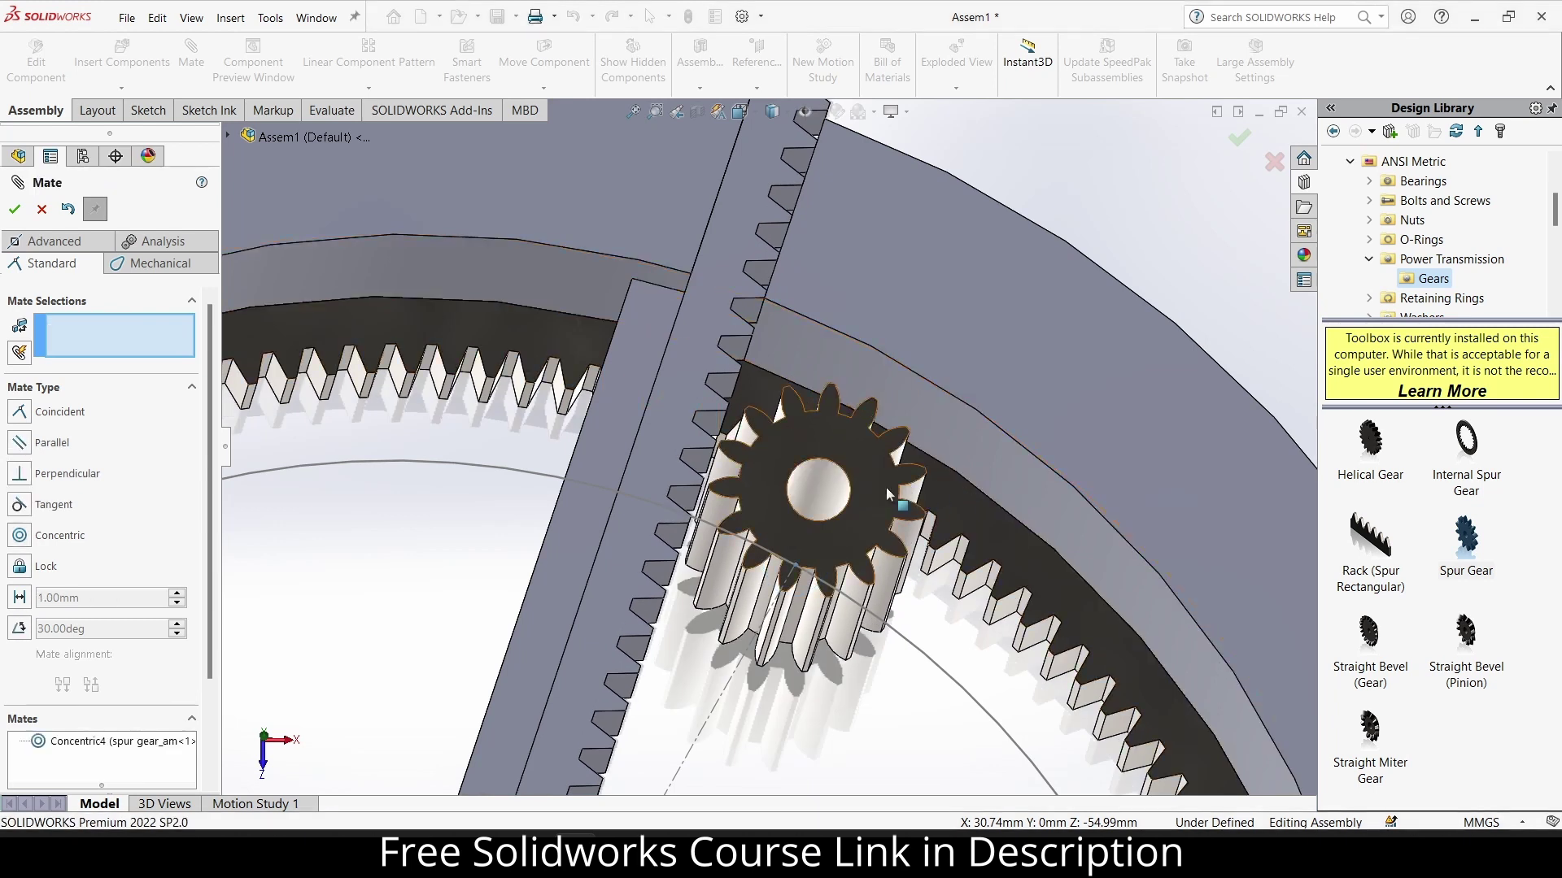
View the gear's flat face head-on, then close the Mate settings.
{"action": "left_click", "coordinate": [874, 487]}
{"action": "key", "text": "ctrl+8"}
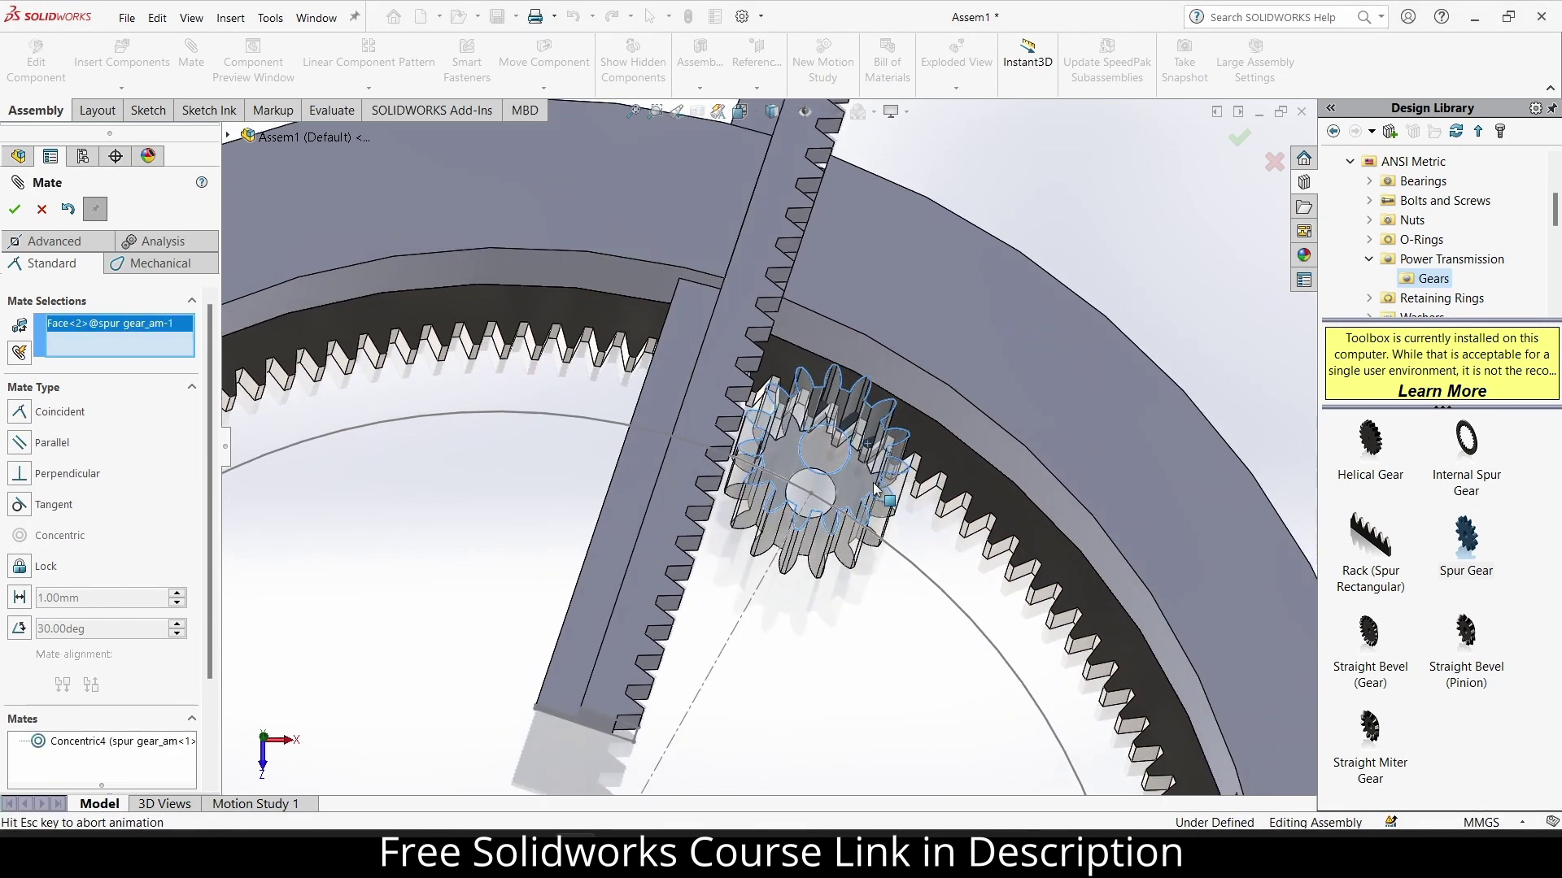
{"action": "scroll", "coordinate": [803, 369], "scroll_direction": "down", "scroll_amount": 10}
{"action": "scroll", "coordinate": [804, 368], "scroll_direction": "down", "scroll_amount": 2}
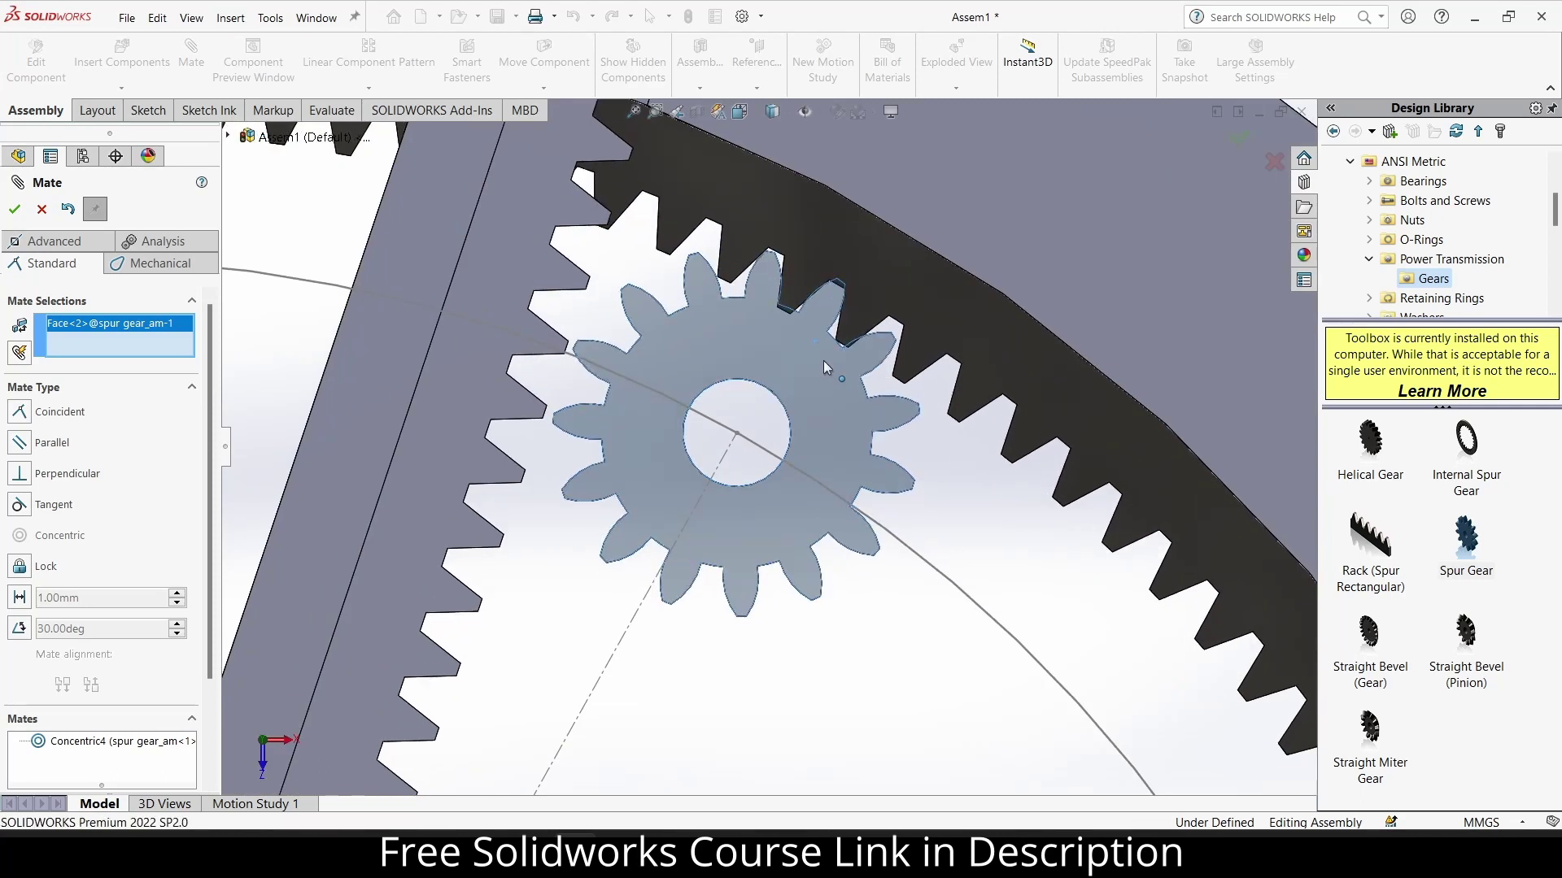
{"action": "scroll", "coordinate": [732, 504], "scroll_direction": "up", "scroll_amount": 3}
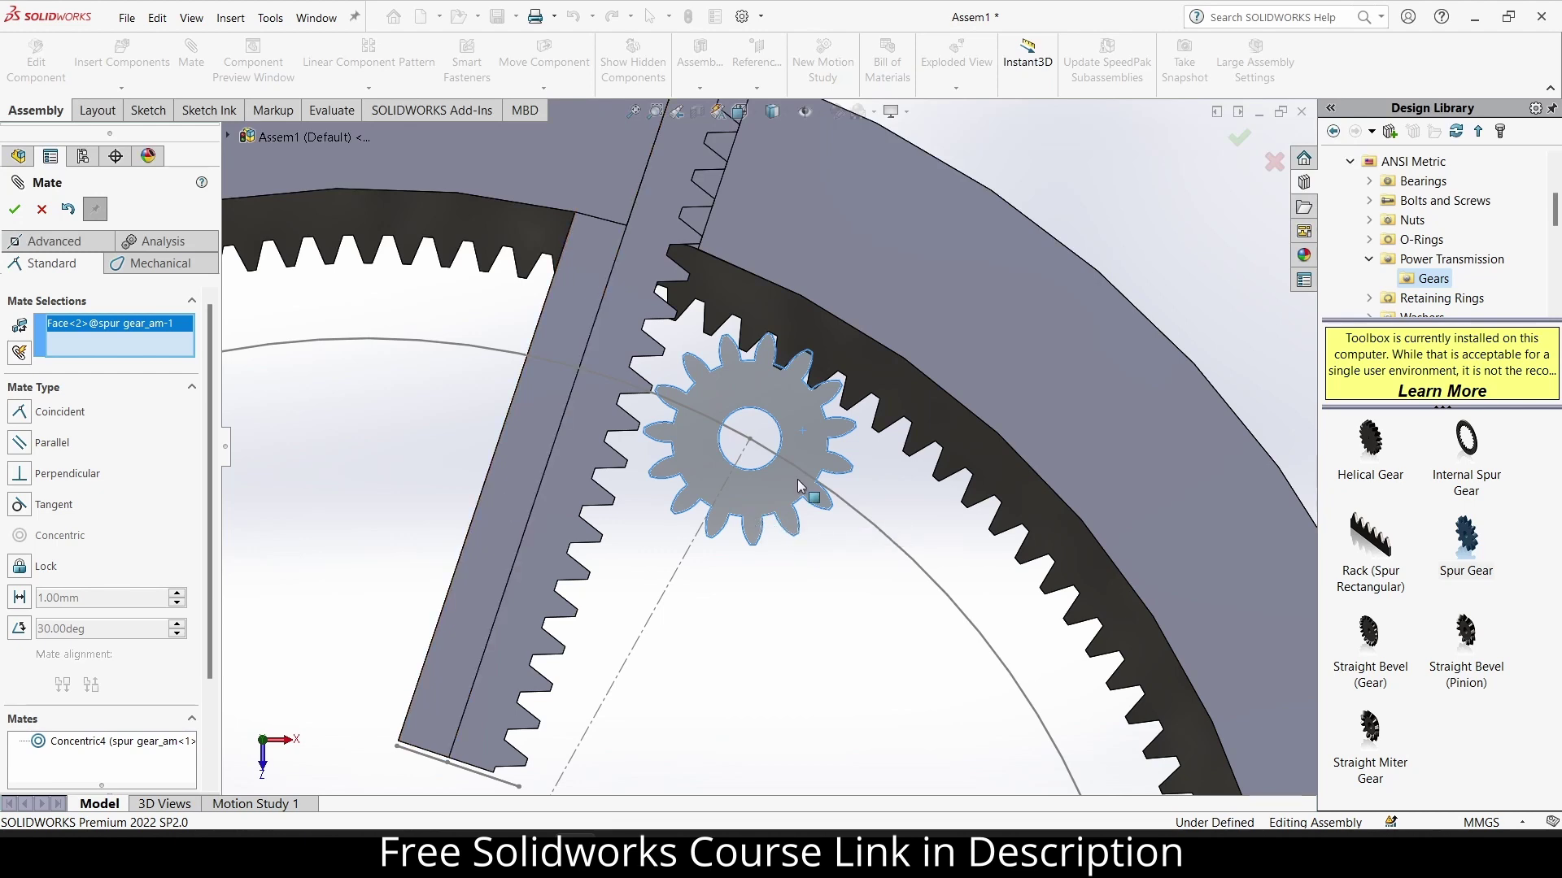
{"action": "scroll", "coordinate": [803, 488], "scroll_direction": "down", "scroll_amount": 2}
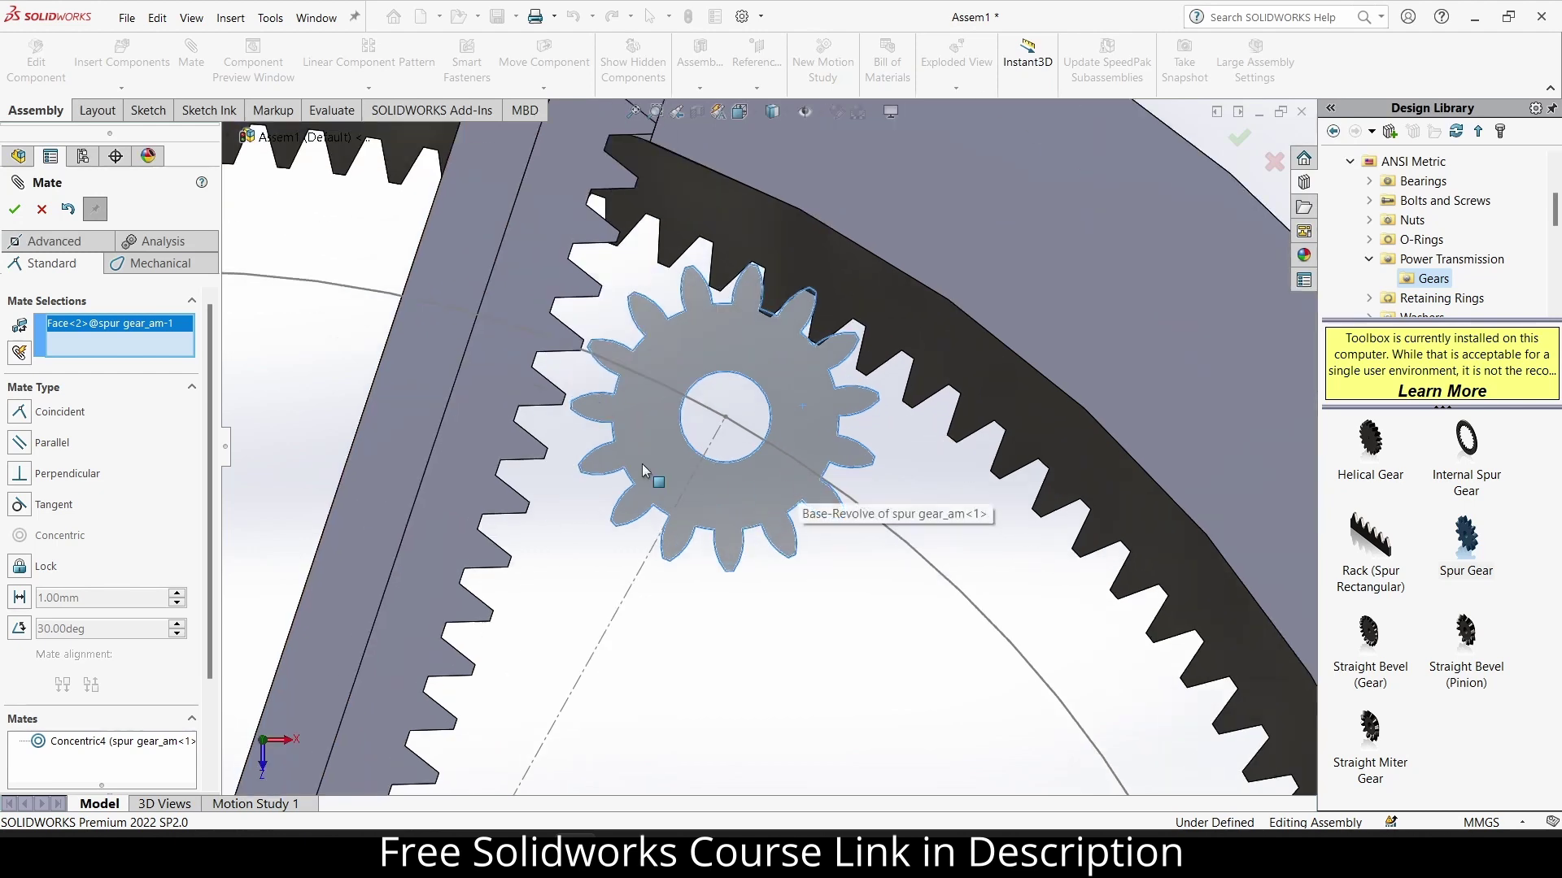
{"action": "left_click", "coordinate": [17, 209]}
{"action": "scroll", "coordinate": [882, 447], "scroll_direction": "down", "scroll_amount": 2}
{"action": "scroll", "coordinate": [815, 505], "scroll_direction": "up", "scroll_amount": 3}
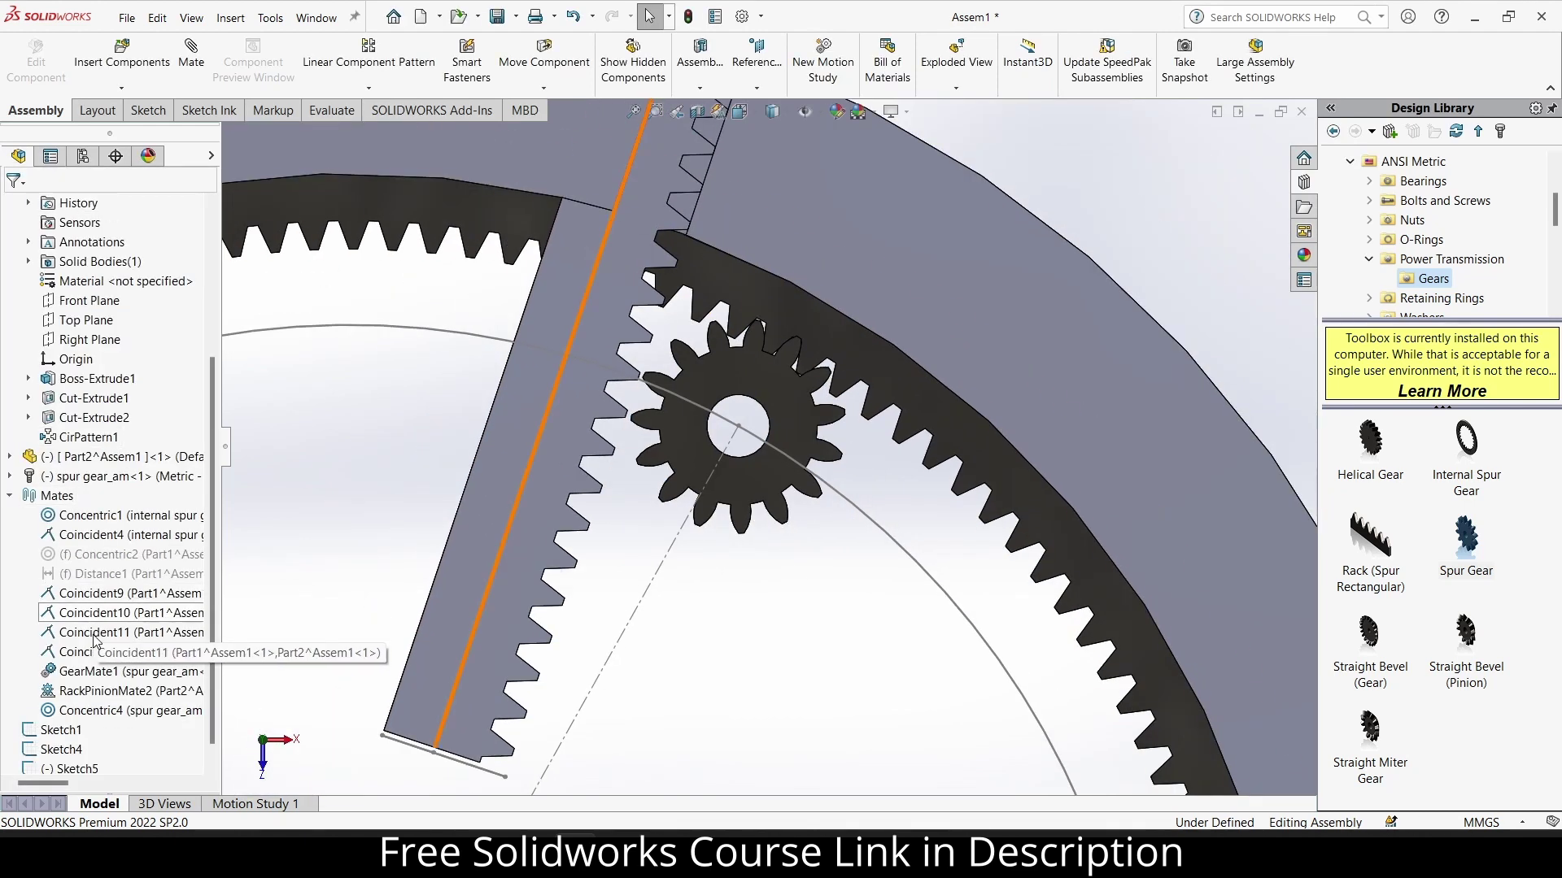
Reopen Sketch5 and change the circle diameter from 126 to 125.5 mm.
{"action": "right_click", "coordinate": [66, 770]}
{"action": "left_click", "coordinate": [80, 476]}
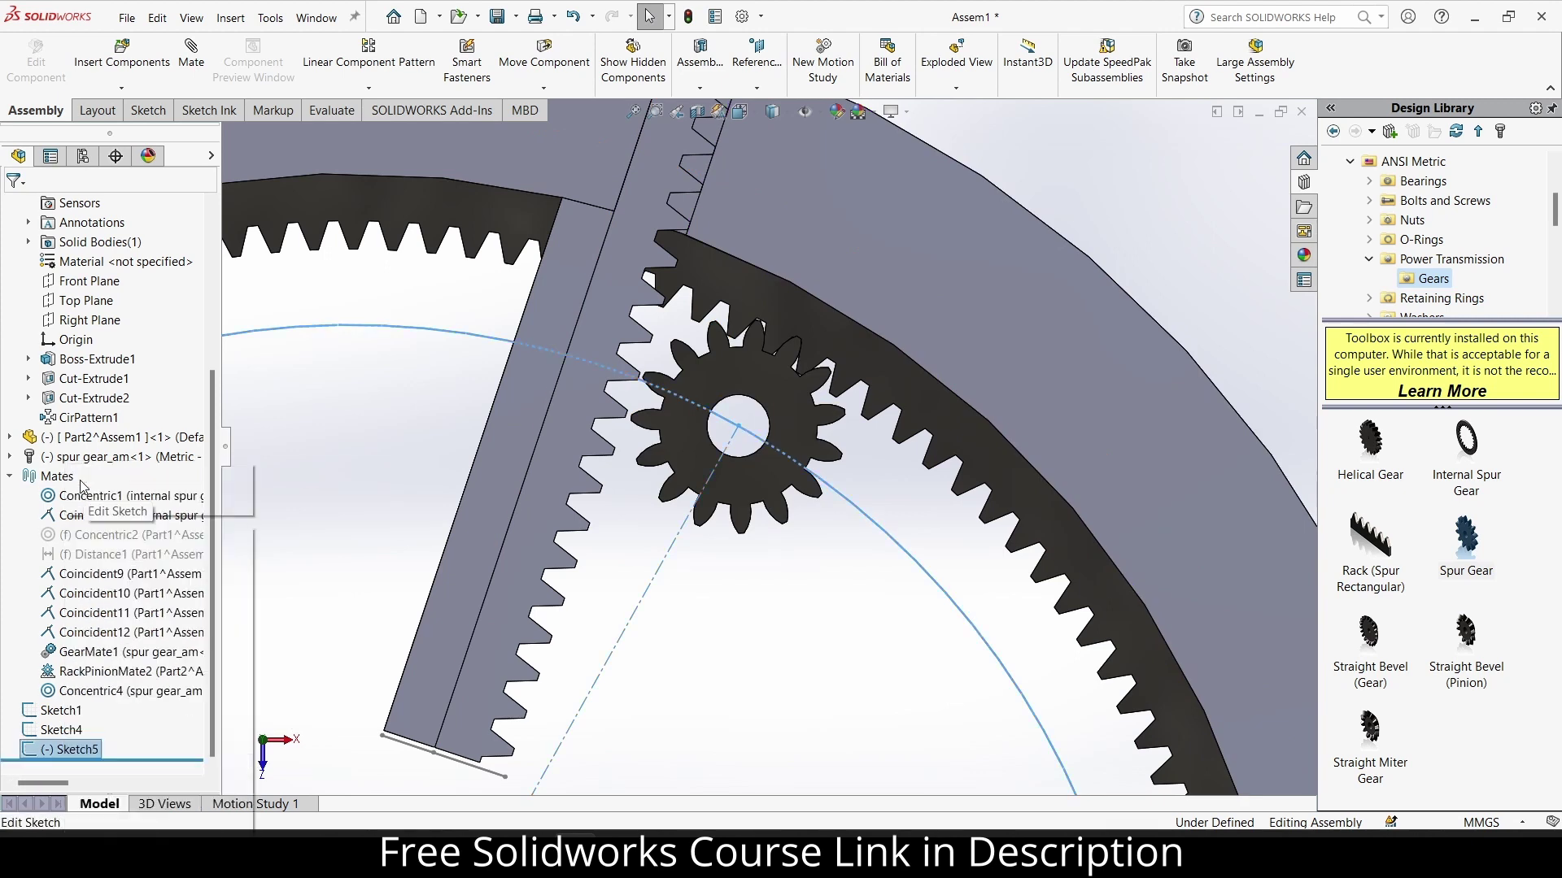
{"action": "scroll", "coordinate": [891, 411], "scroll_direction": "down", "scroll_amount": 2}
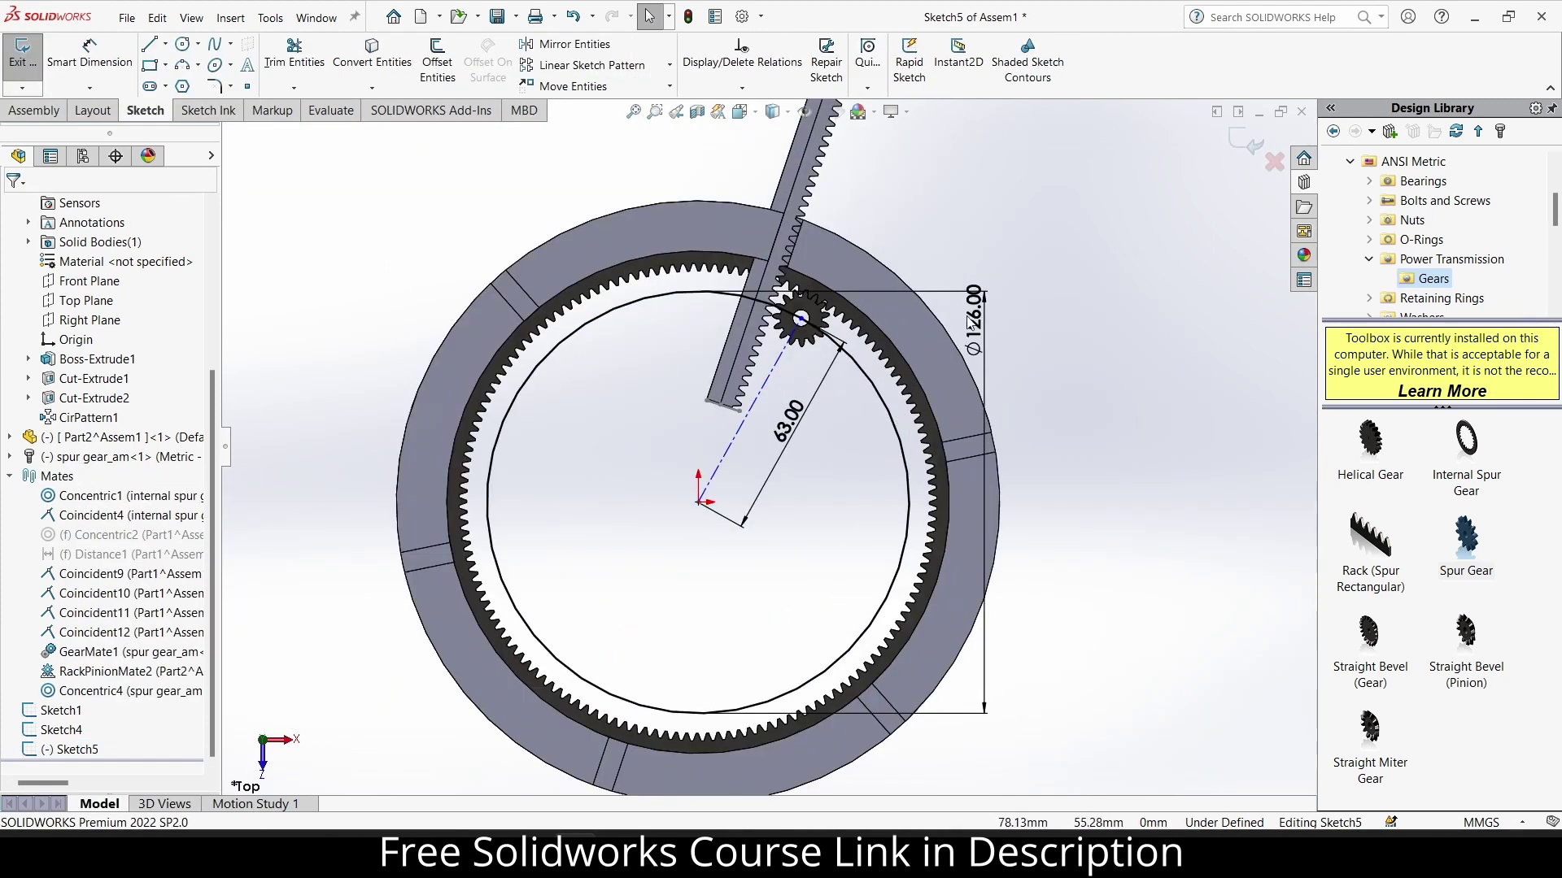
{"action": "double_click", "coordinate": [978, 317]}
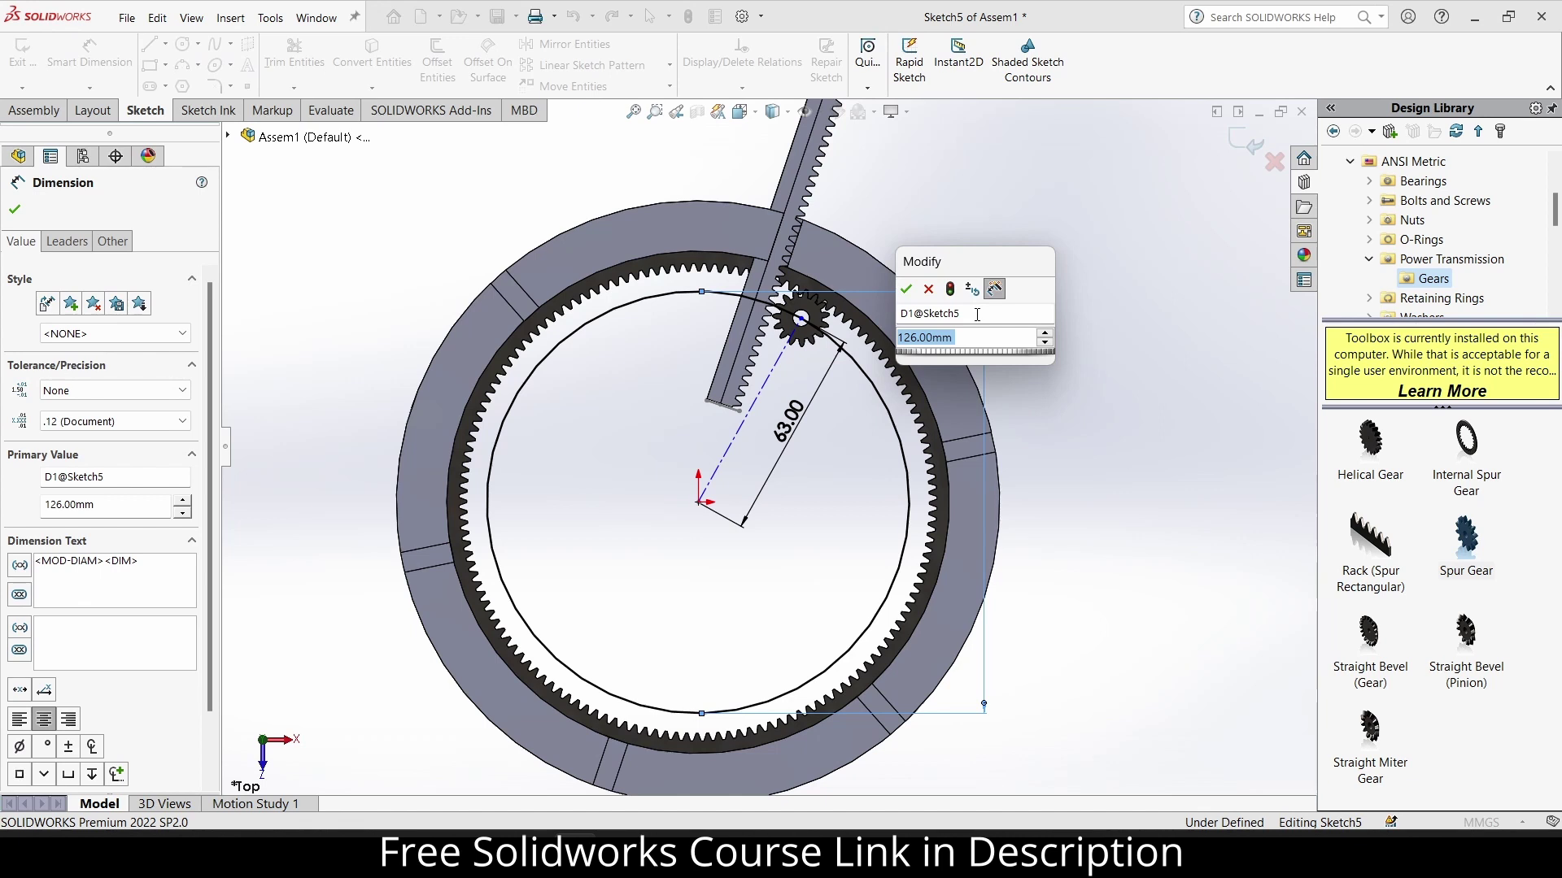
{"action": "type", "text": "125.5"}
{"action": "key", "text": "Return"}
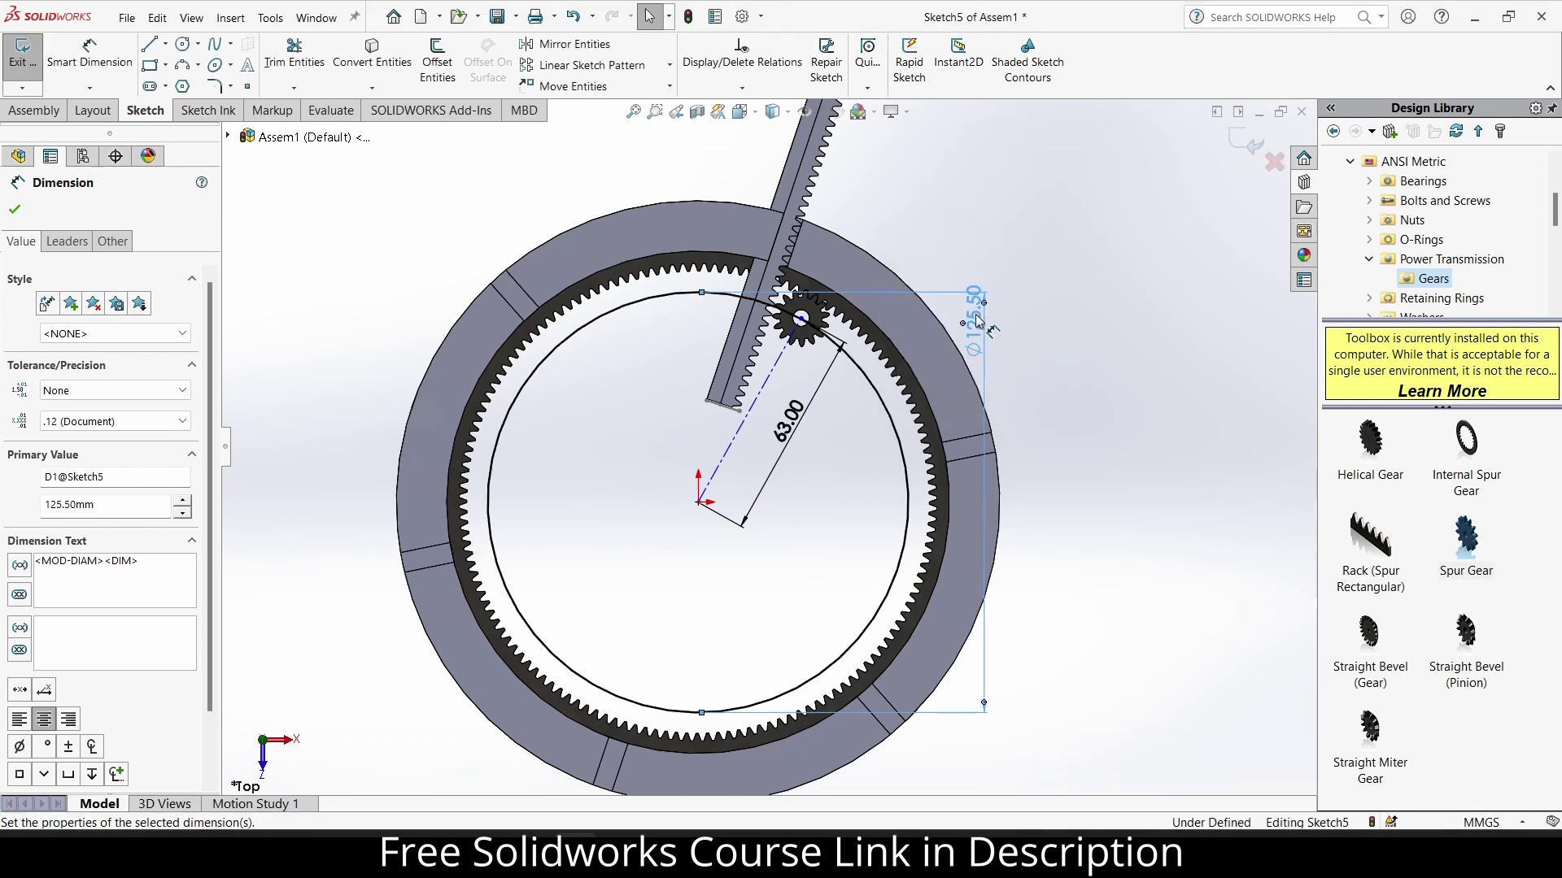
Set the centreline distance to half the diameter (62.75 mm) and exit to Assem1.
{"action": "scroll", "coordinate": [877, 328], "scroll_direction": "down", "scroll_amount": 4}
{"action": "scroll", "coordinate": [728, 352], "scroll_direction": "down", "scroll_amount": 3}
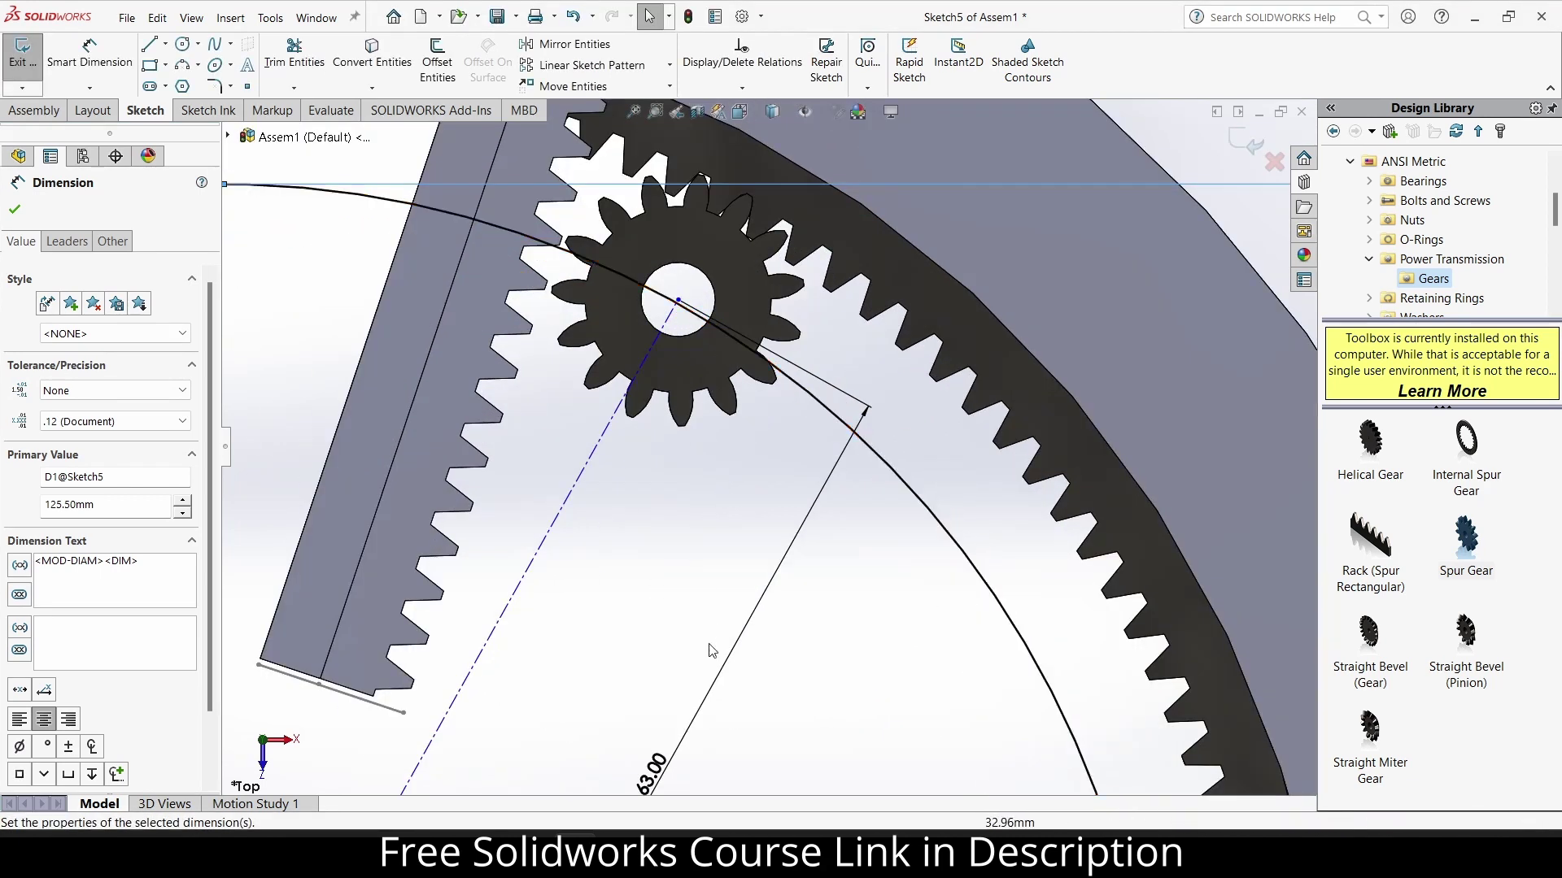
{"action": "double_click", "coordinate": [665, 769]}
{"action": "type", "text": "12"}
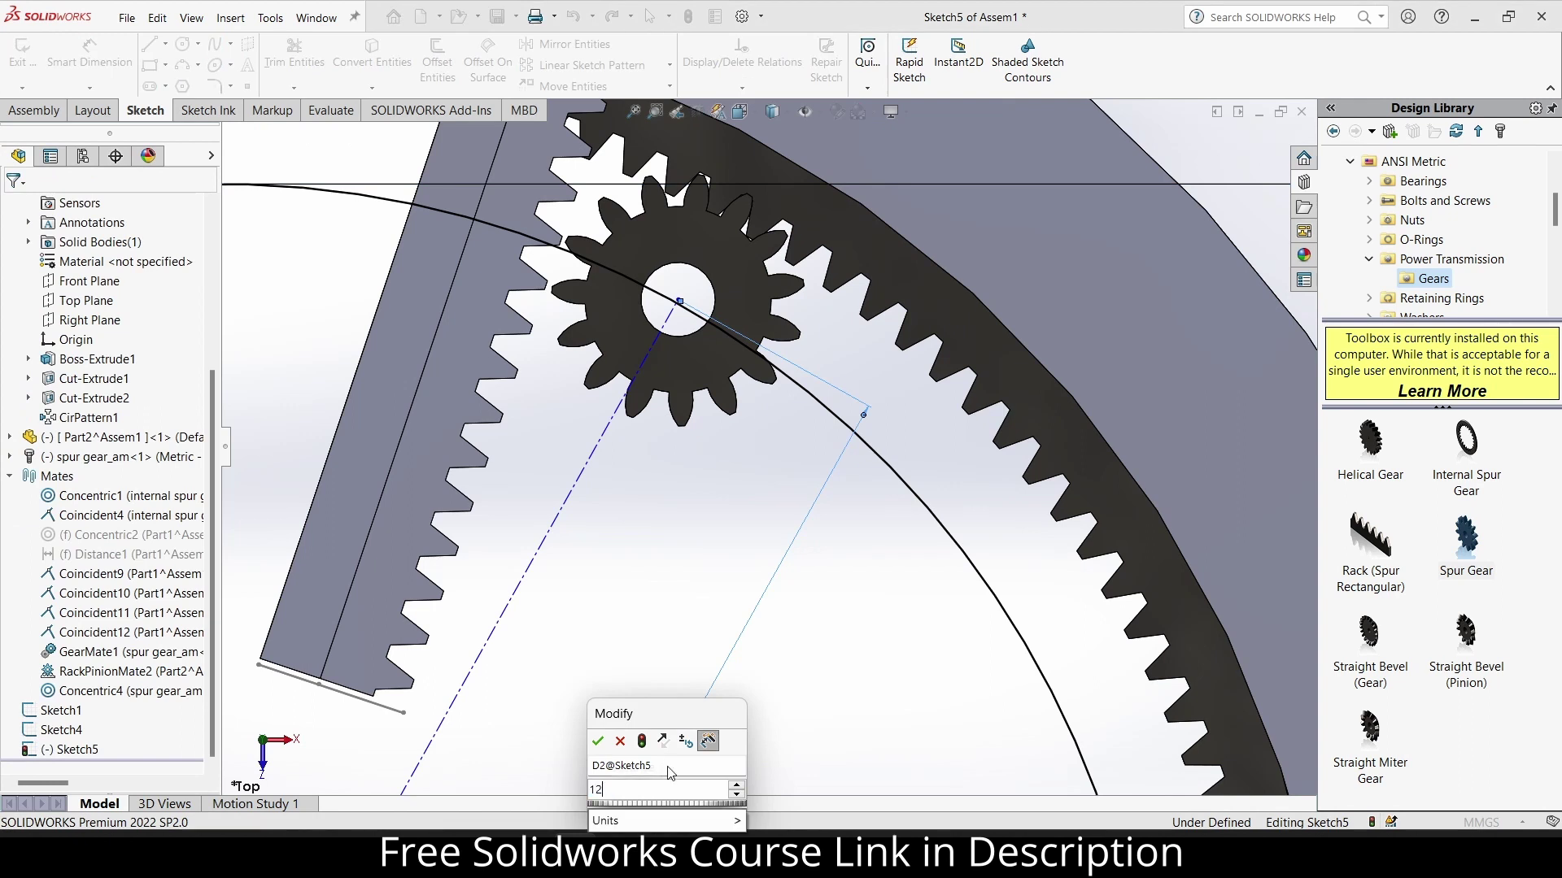
{"action": "type", "text": "5.5/2"}
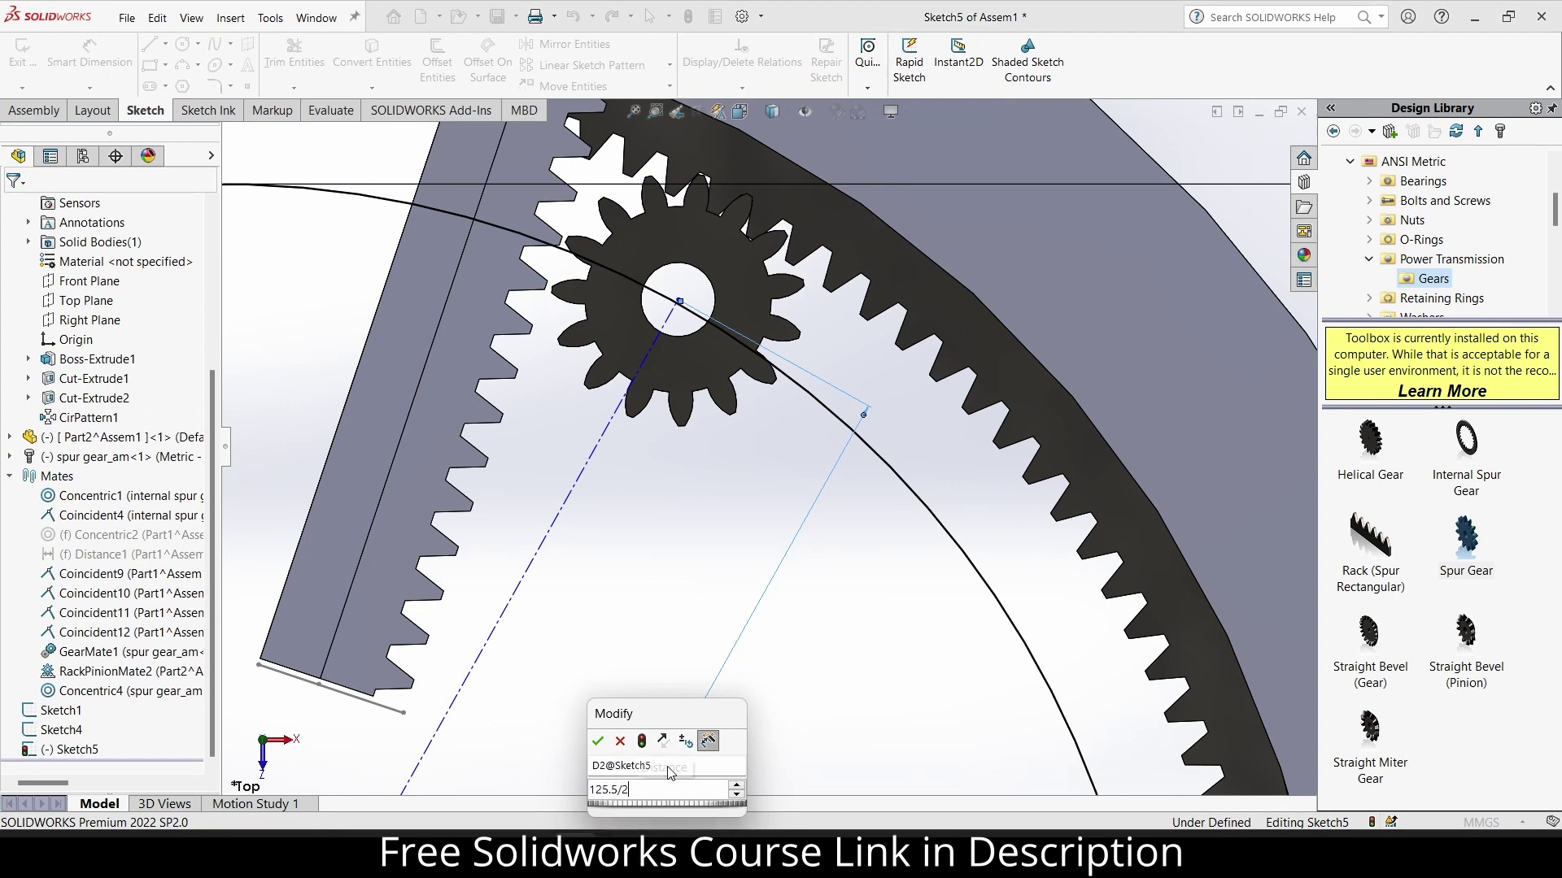
{"action": "key", "text": "Escape"}
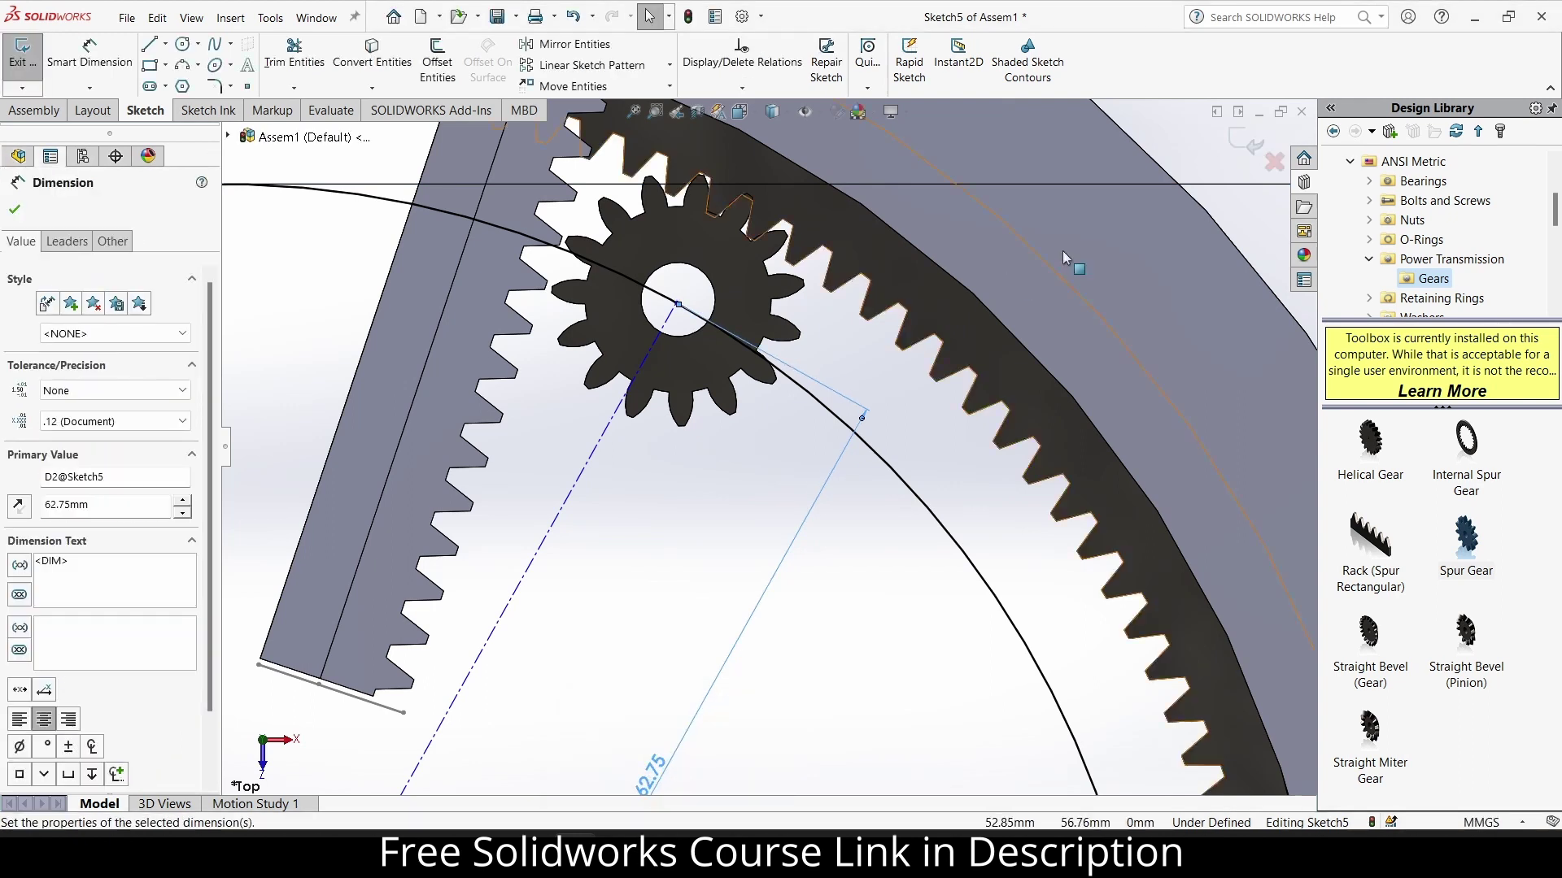
{"action": "left_click", "coordinate": [1239, 147]}
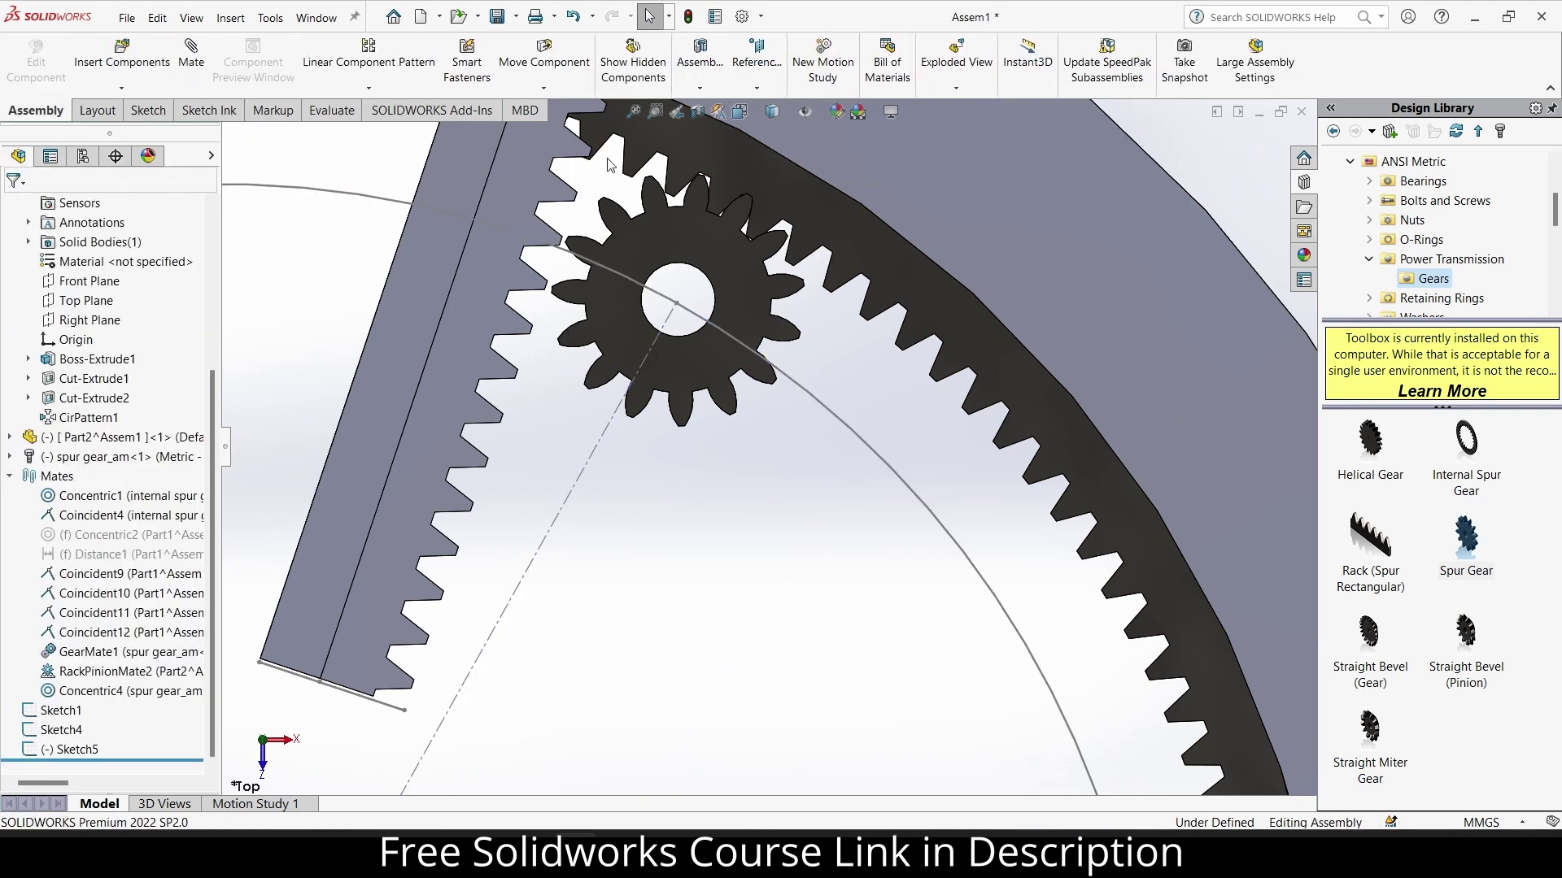
Rebuild the assembly and drag the spur gear to check the meshing.
{"action": "left_click", "coordinate": [688, 16]}
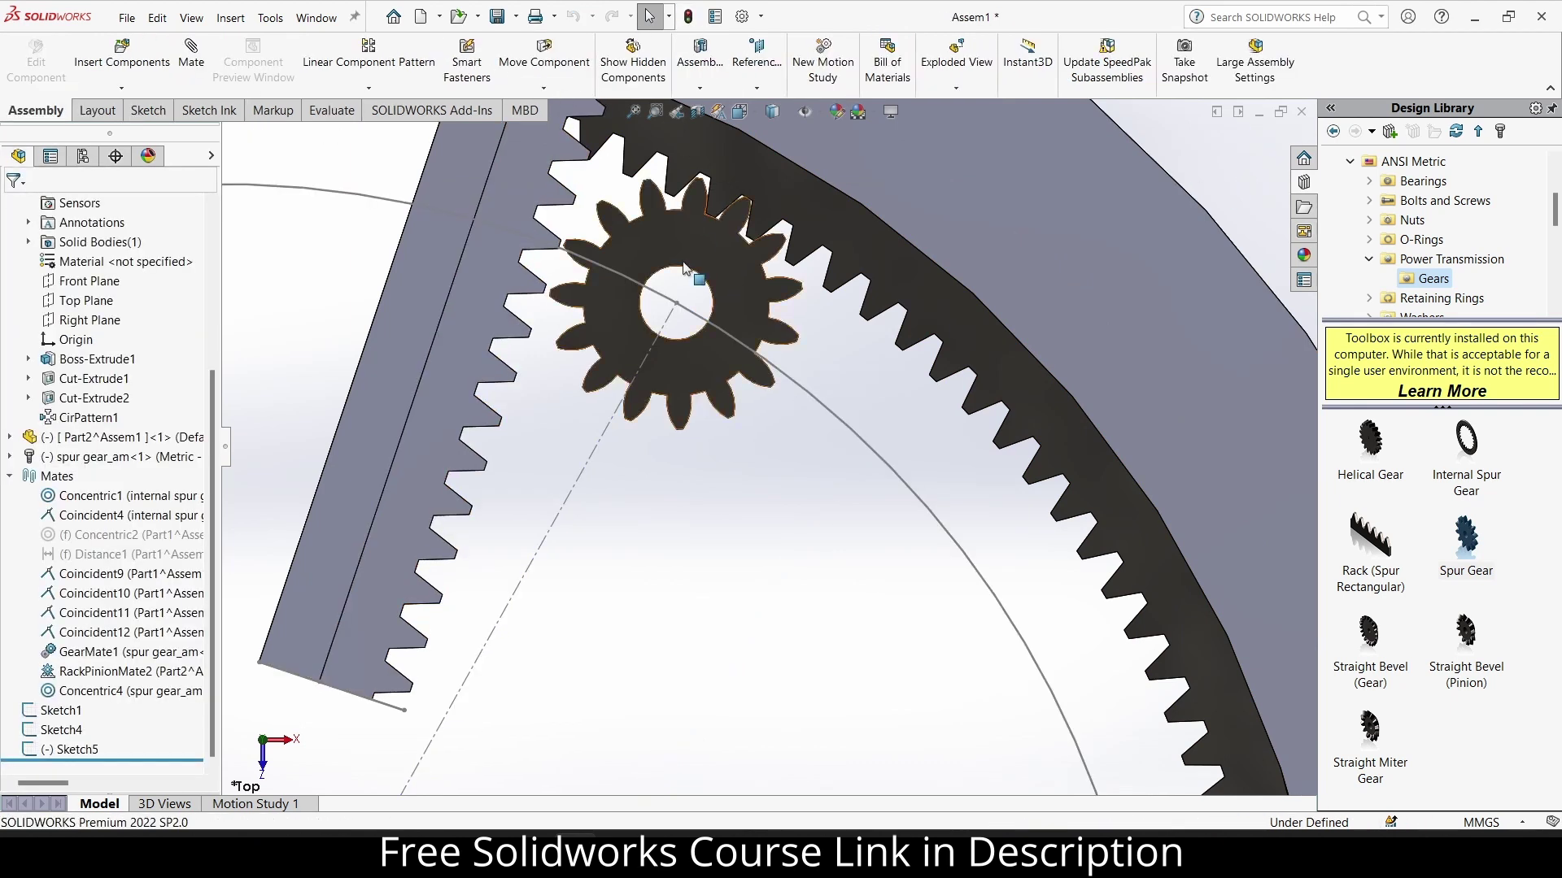
{"action": "scroll", "coordinate": [682, 262], "scroll_direction": "down", "scroll_amount": 5}
{"action": "scroll", "coordinate": [697, 324], "scroll_direction": "up", "scroll_amount": 4}
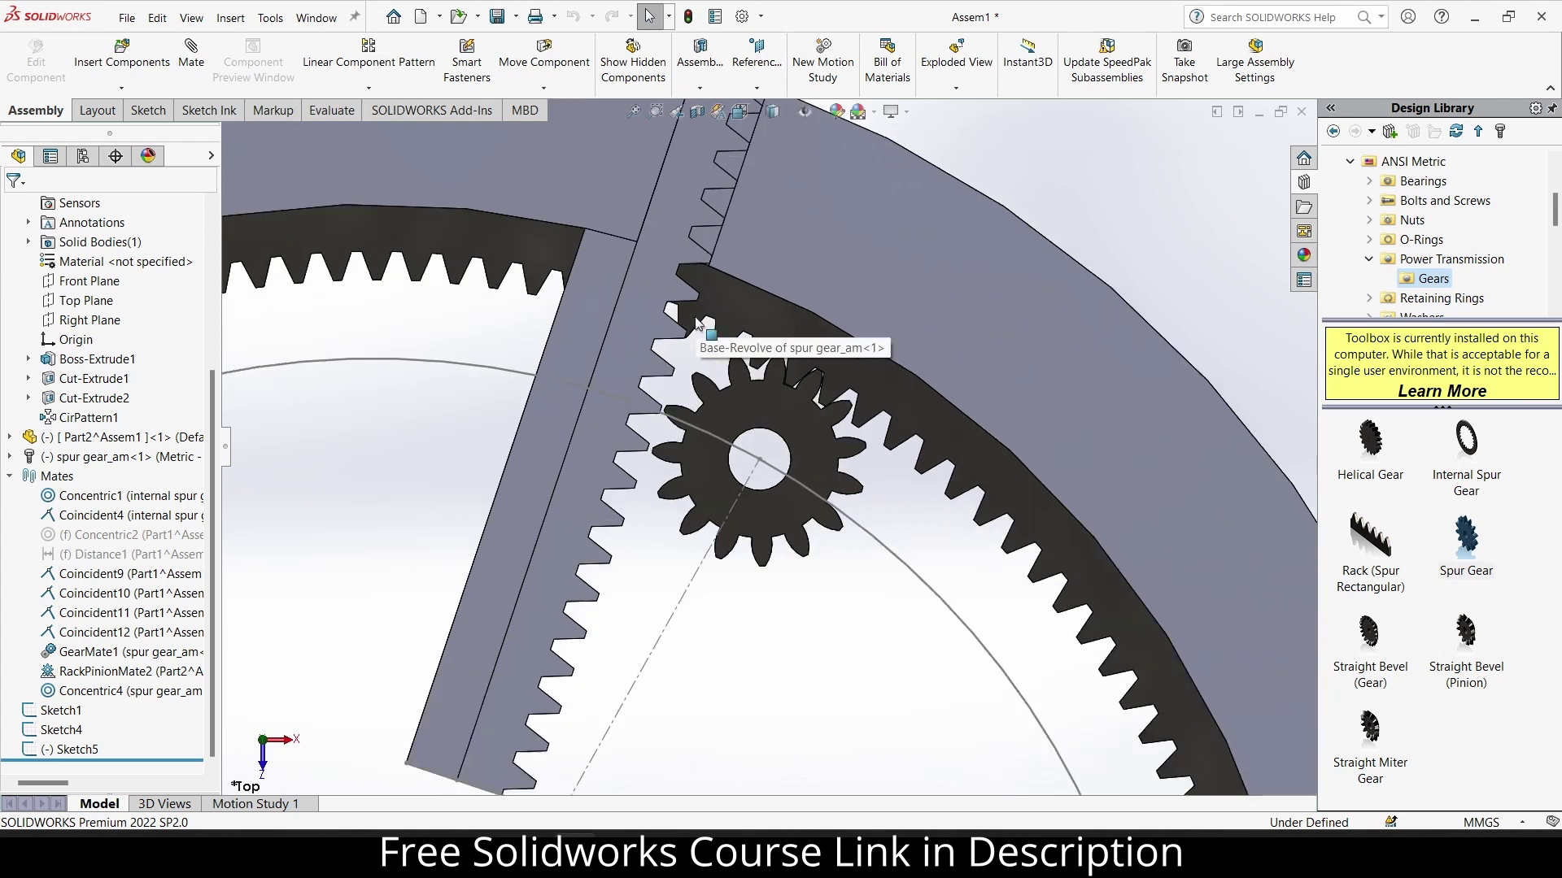
{"action": "left_click_drag", "start_coordinate": [697, 324], "coordinate": [812, 447]}
{"action": "left_click", "coordinate": [795, 431]}
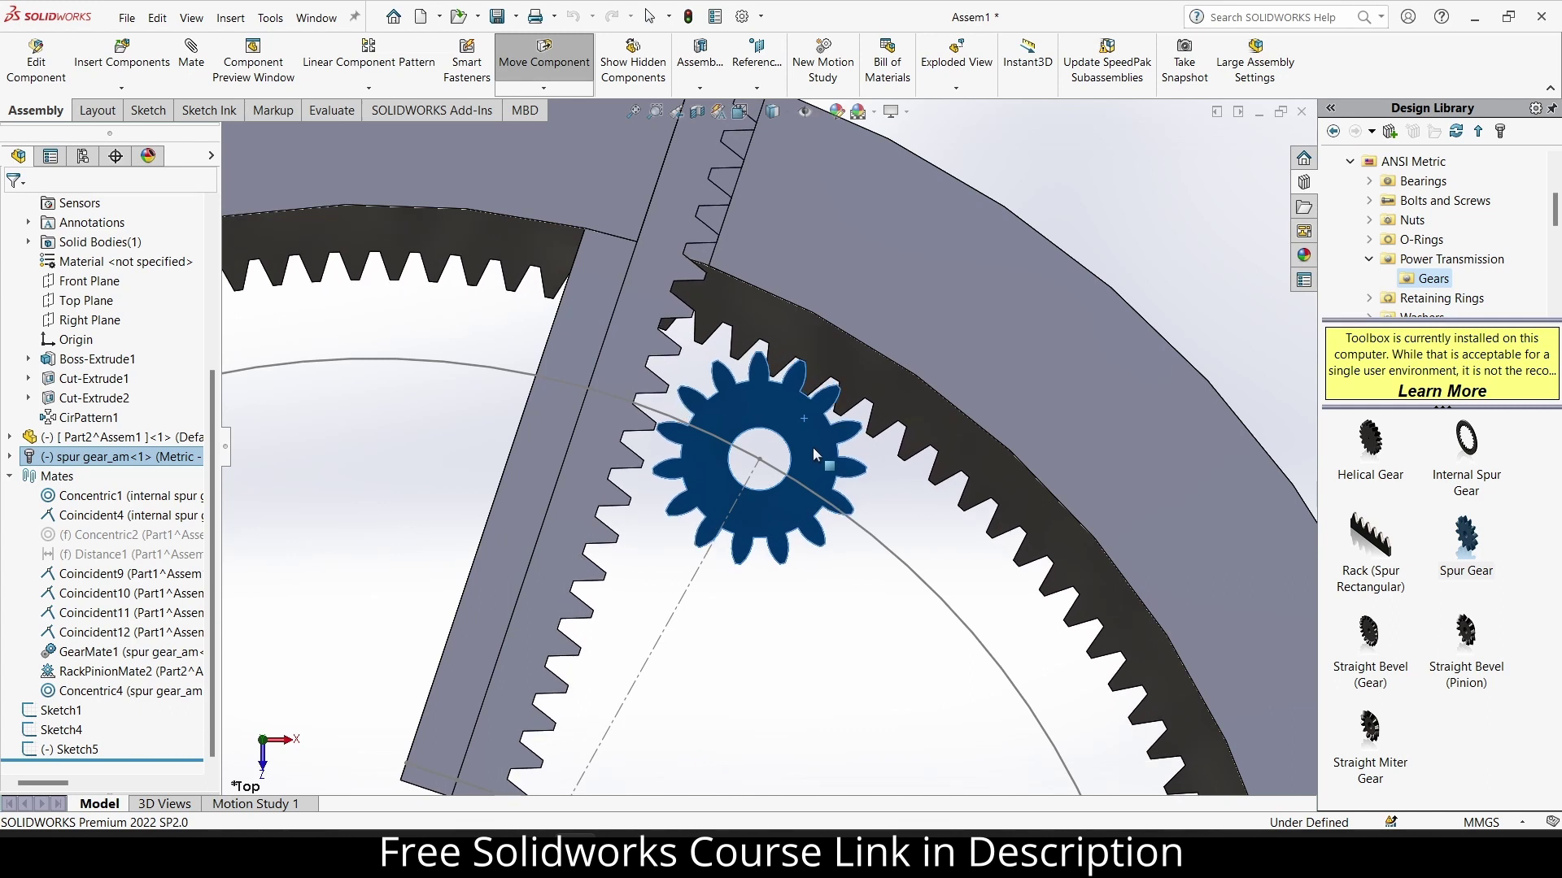
{"action": "key", "text": "Escape"}
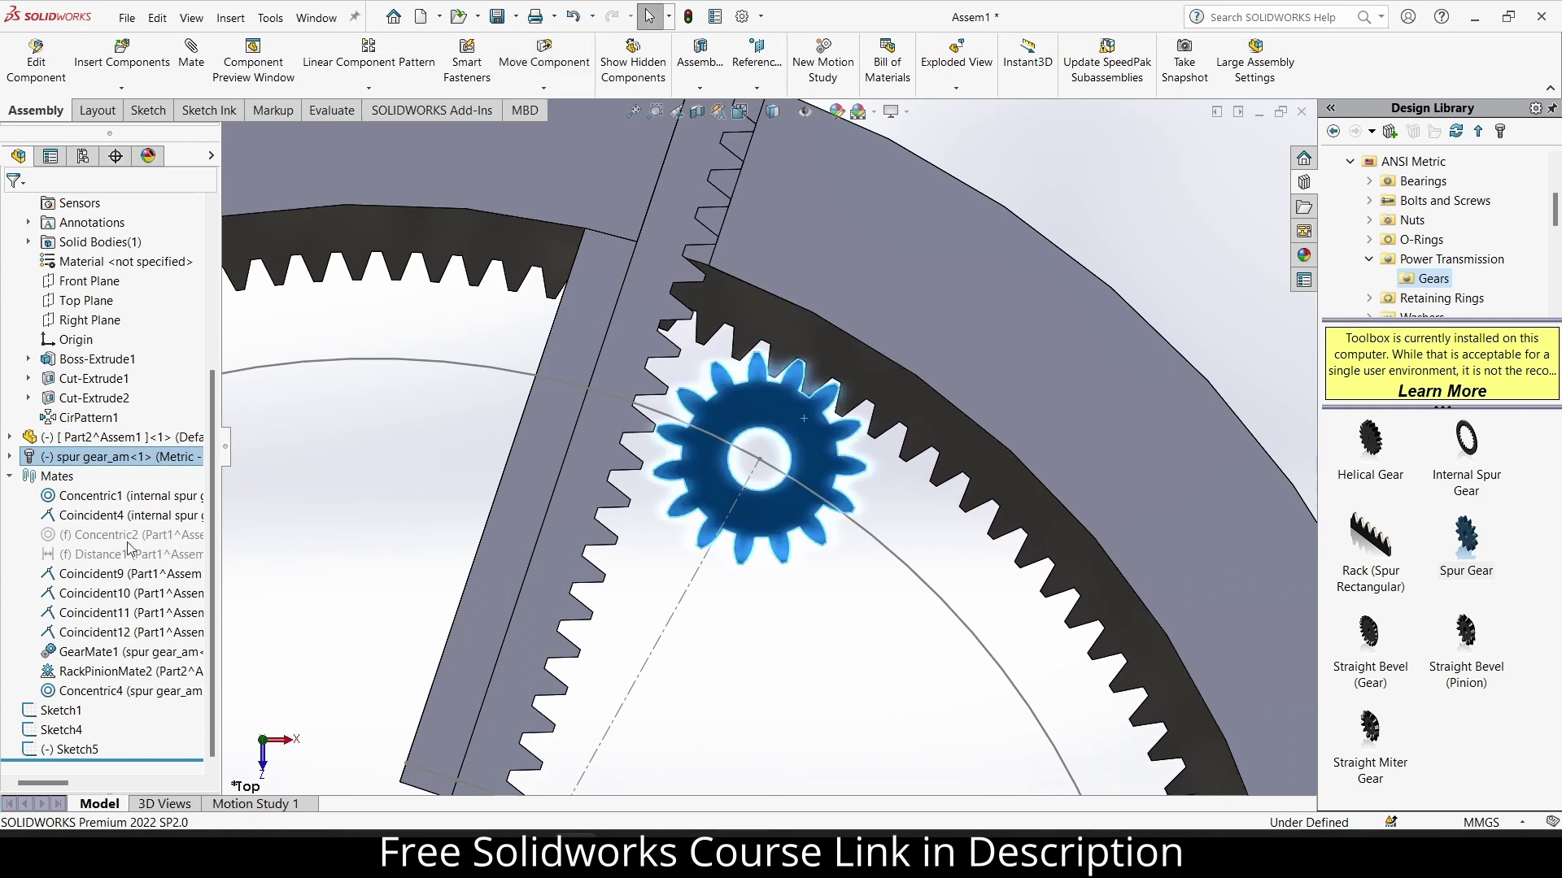
Enable the Reverse option on GearMate1.
{"action": "right_click", "coordinate": [116, 654]}
{"action": "left_click", "coordinate": [140, 502]}
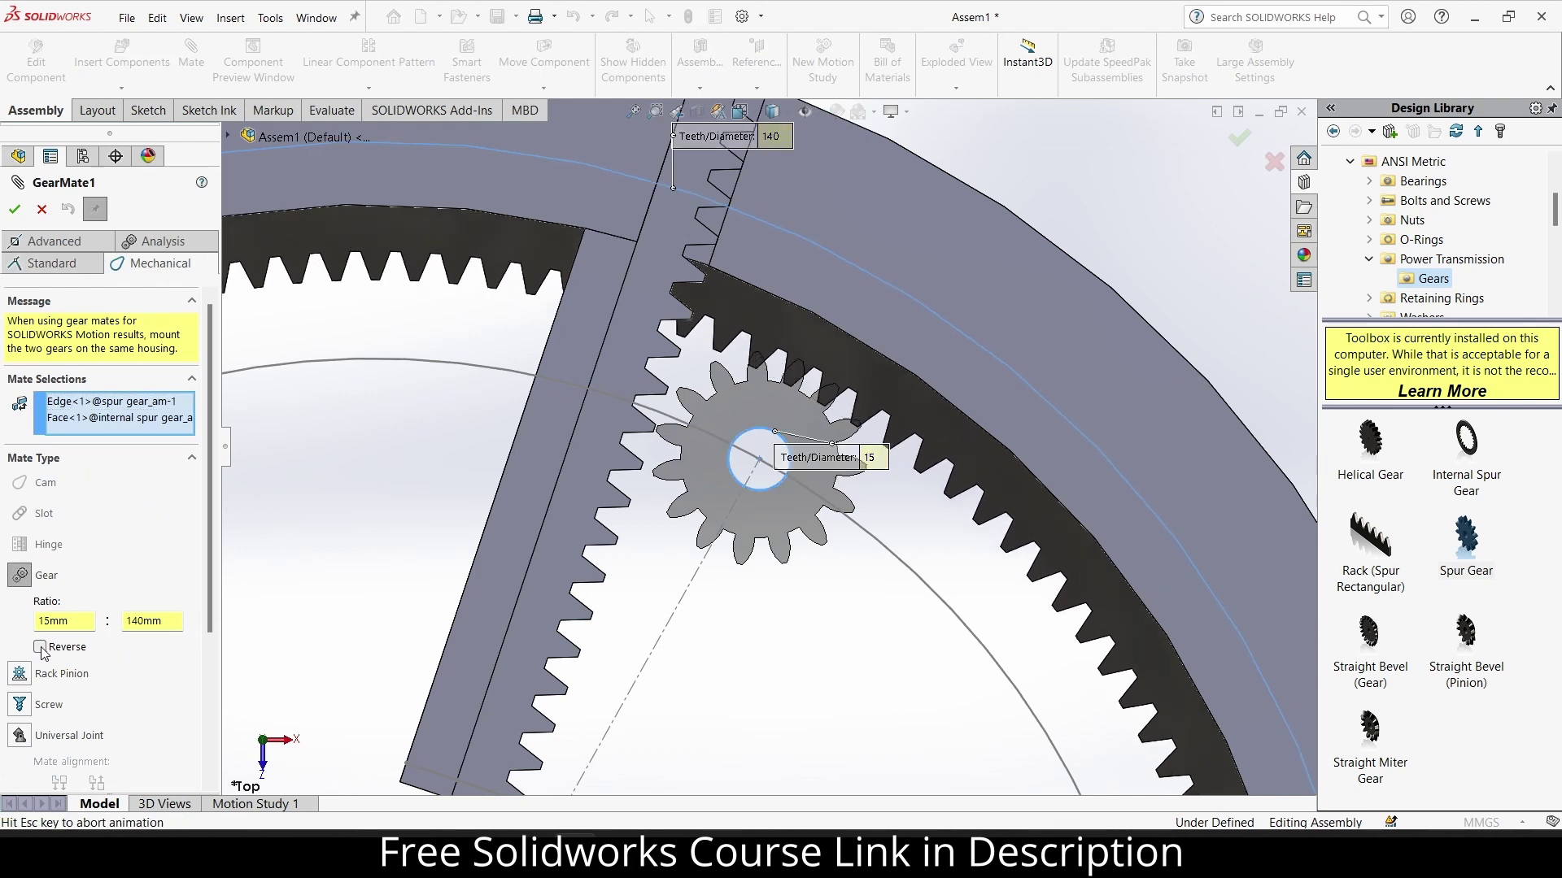
{"action": "left_click", "coordinate": [40, 648]}
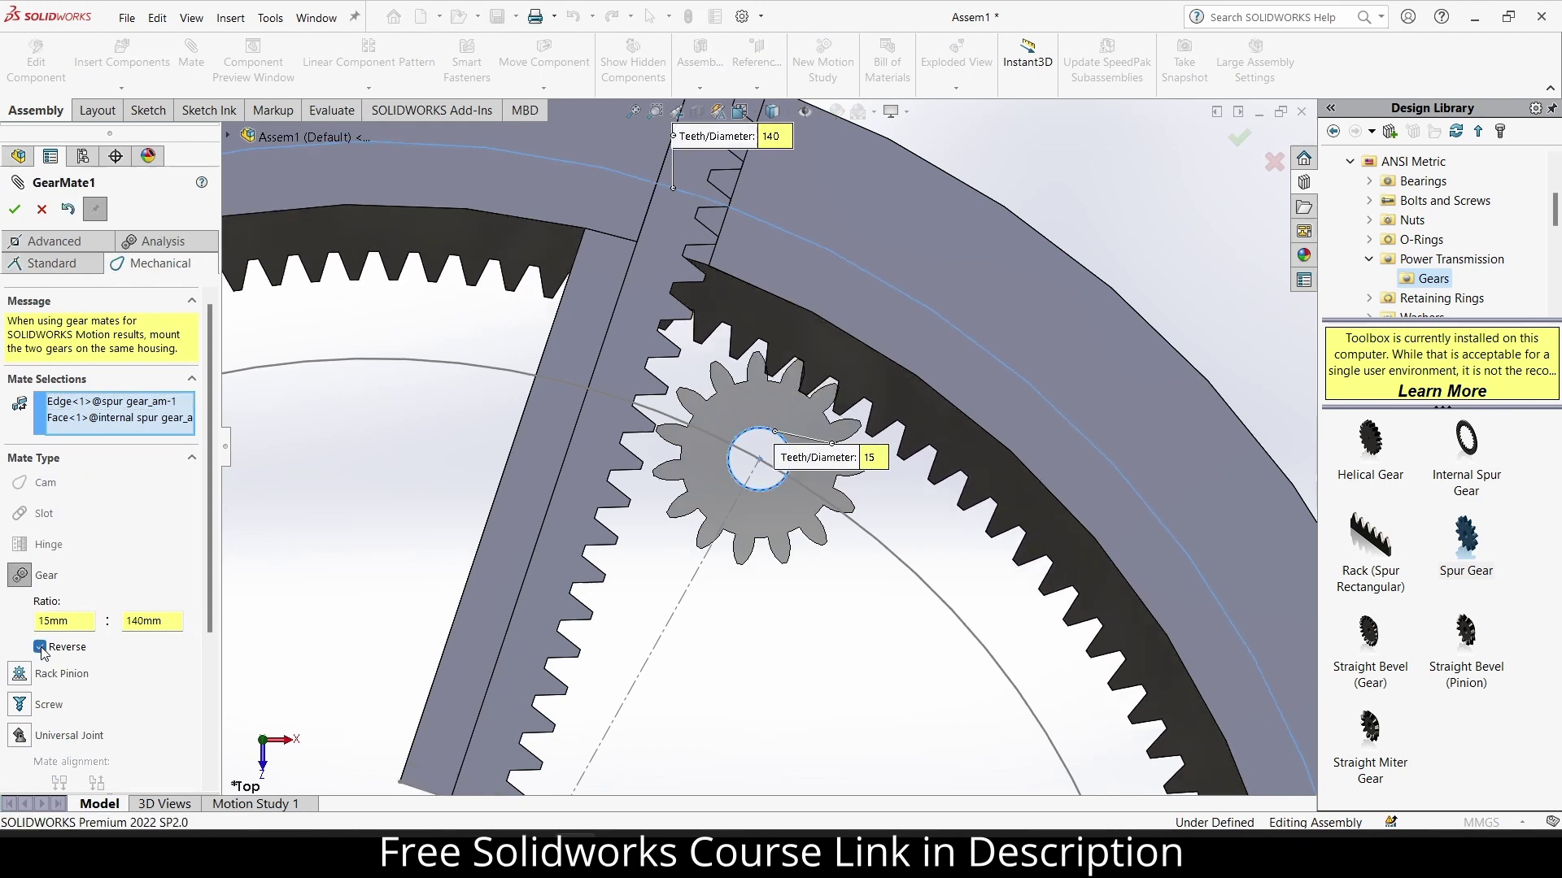
{"action": "left_click", "coordinate": [15, 210]}
{"action": "key", "text": "Escape"}
Rotate the spur gear to test the reversed meshing with ring and rack.
{"action": "scroll", "coordinate": [789, 422], "scroll_direction": "down", "scroll_amount": 3}
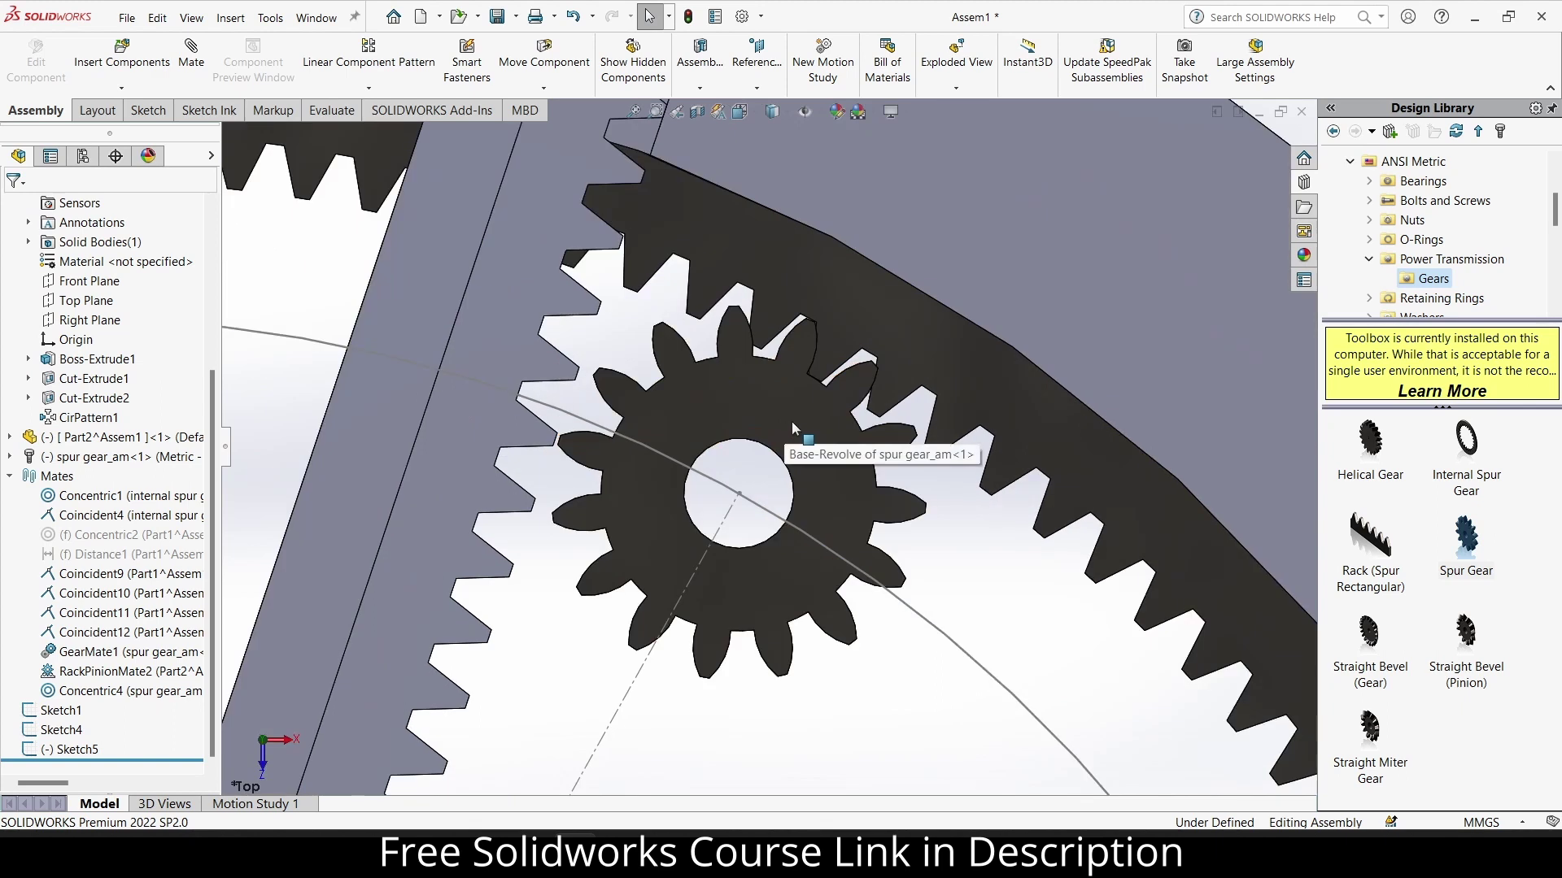
{"action": "left_click", "coordinate": [709, 387]}
{"action": "mouse_move", "coordinate": [709, 387]}
{"action": "left_mouse_down"}
{"action": "mouse_move", "coordinate": [760, 446]}
{"action": "mouse_move", "coordinate": [704, 370]}
{"action": "mouse_move", "coordinate": [745, 446]}
{"action": "mouse_move", "coordinate": [713, 398]}
{"action": "left_mouse_up"}
{"action": "scroll", "coordinate": [745, 446], "scroll_direction": "up", "scroll_amount": 5}
{"action": "scroll", "coordinate": [745, 446], "scroll_direction": "up", "scroll_amount": 5}
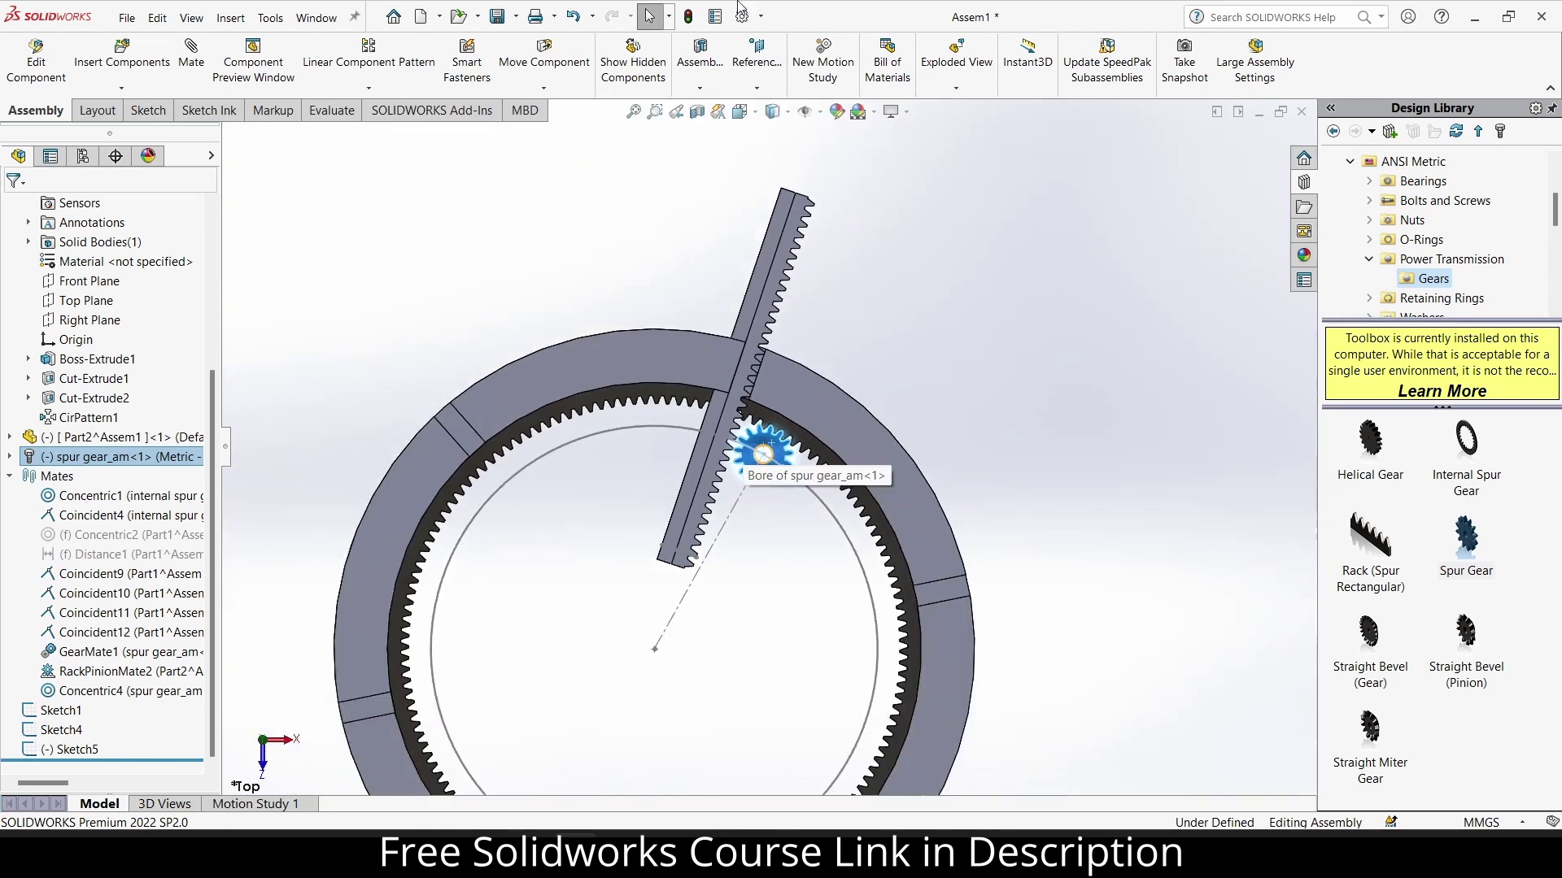
Reopen Sketch5 and draw a vertical centerline upward from the sketch origin.
{"action": "right_click", "coordinate": [69, 749]}
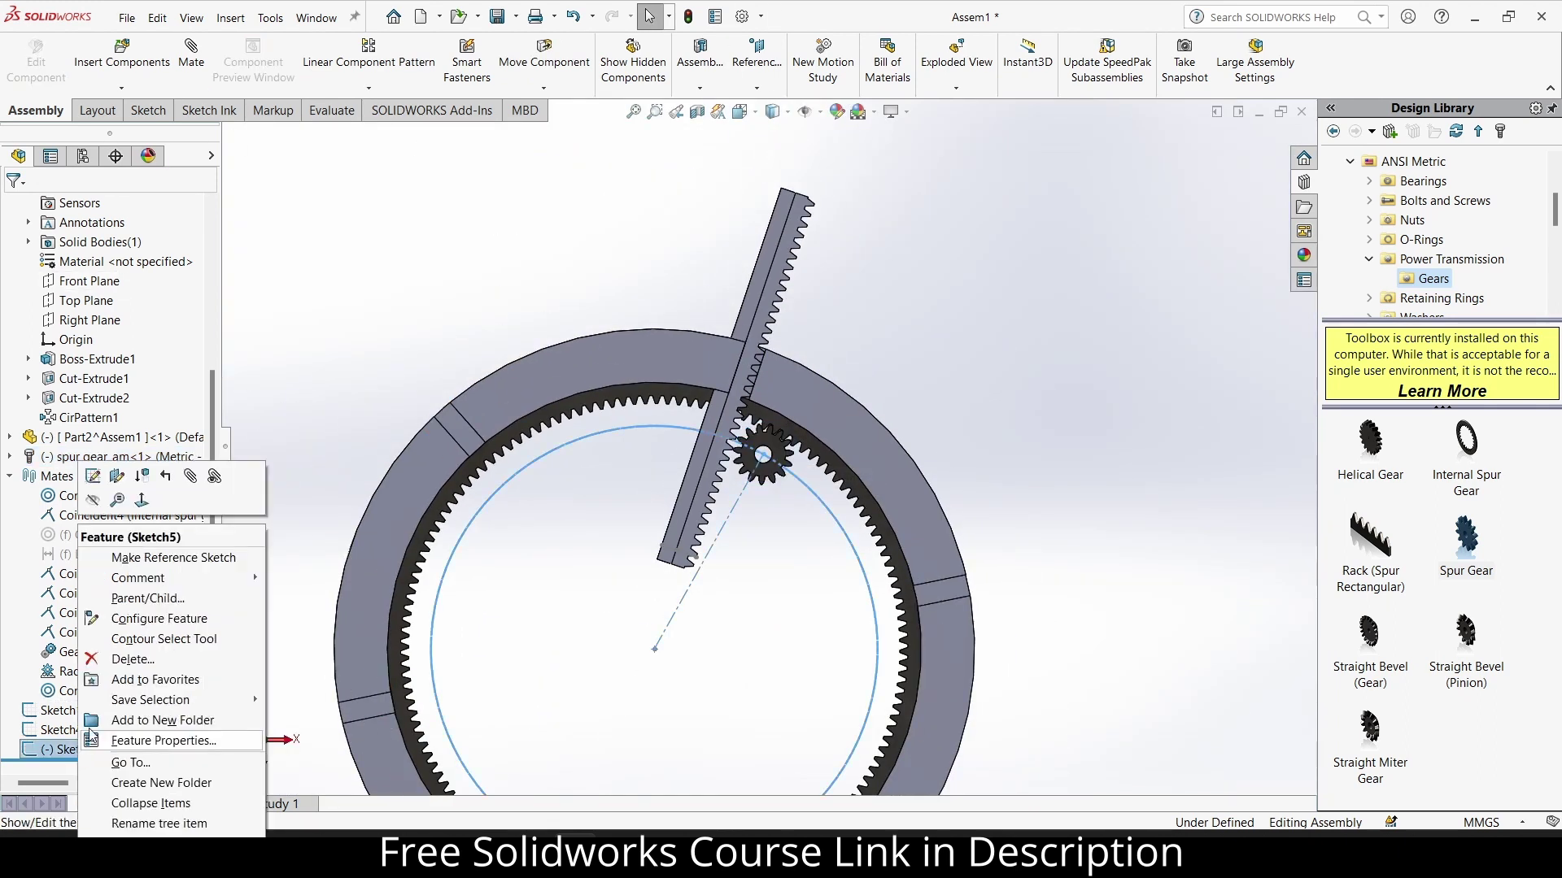
{"action": "left_click", "coordinate": [97, 472]}
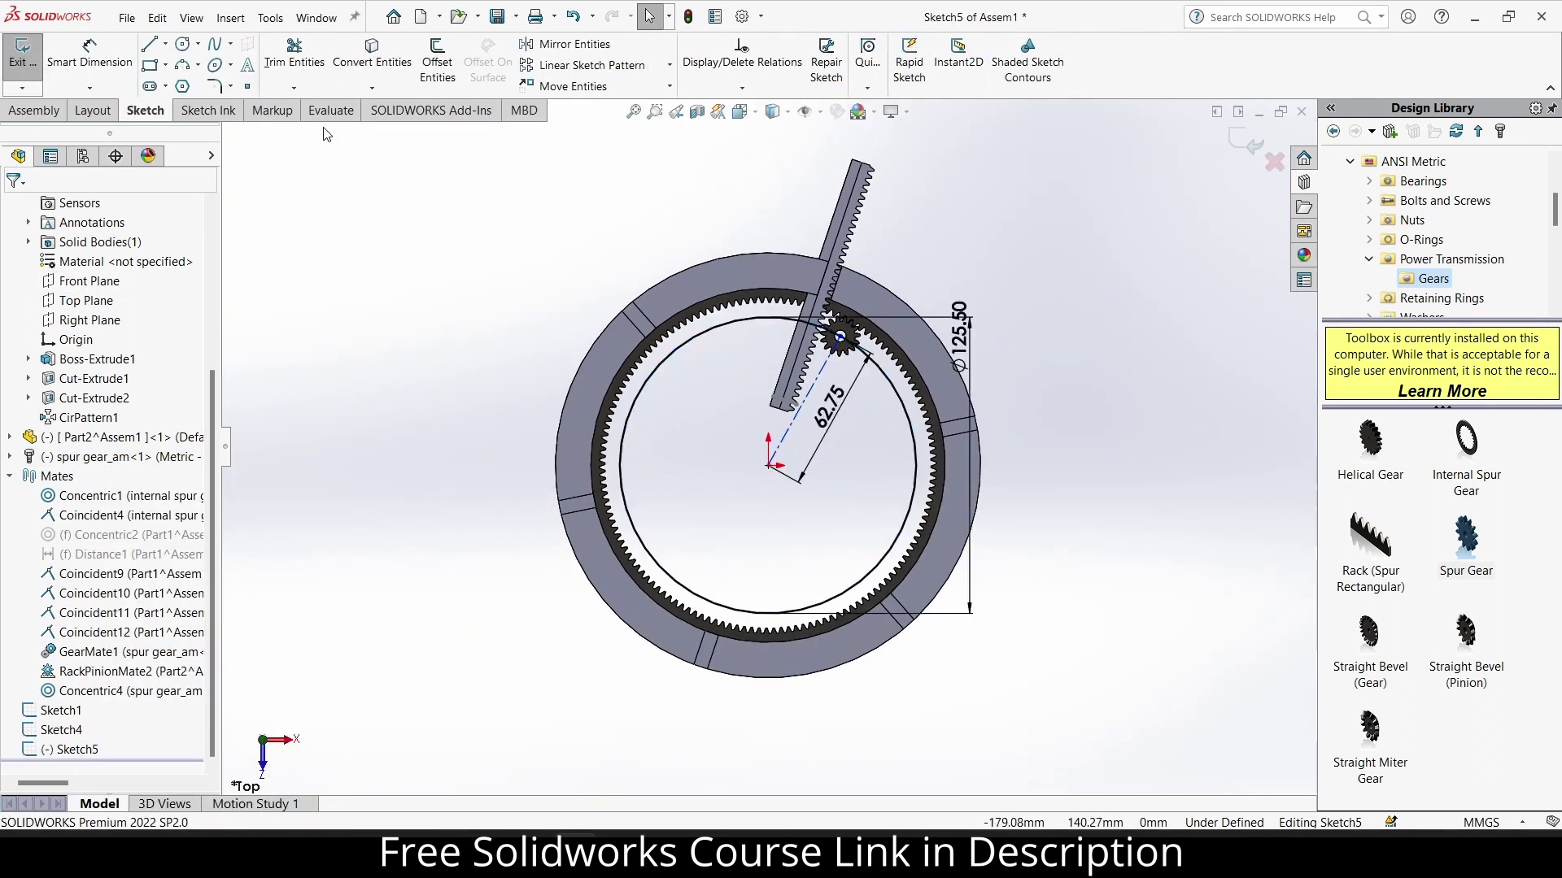
{"action": "left_click", "coordinate": [165, 44]}
{"action": "left_click", "coordinate": [195, 73]}
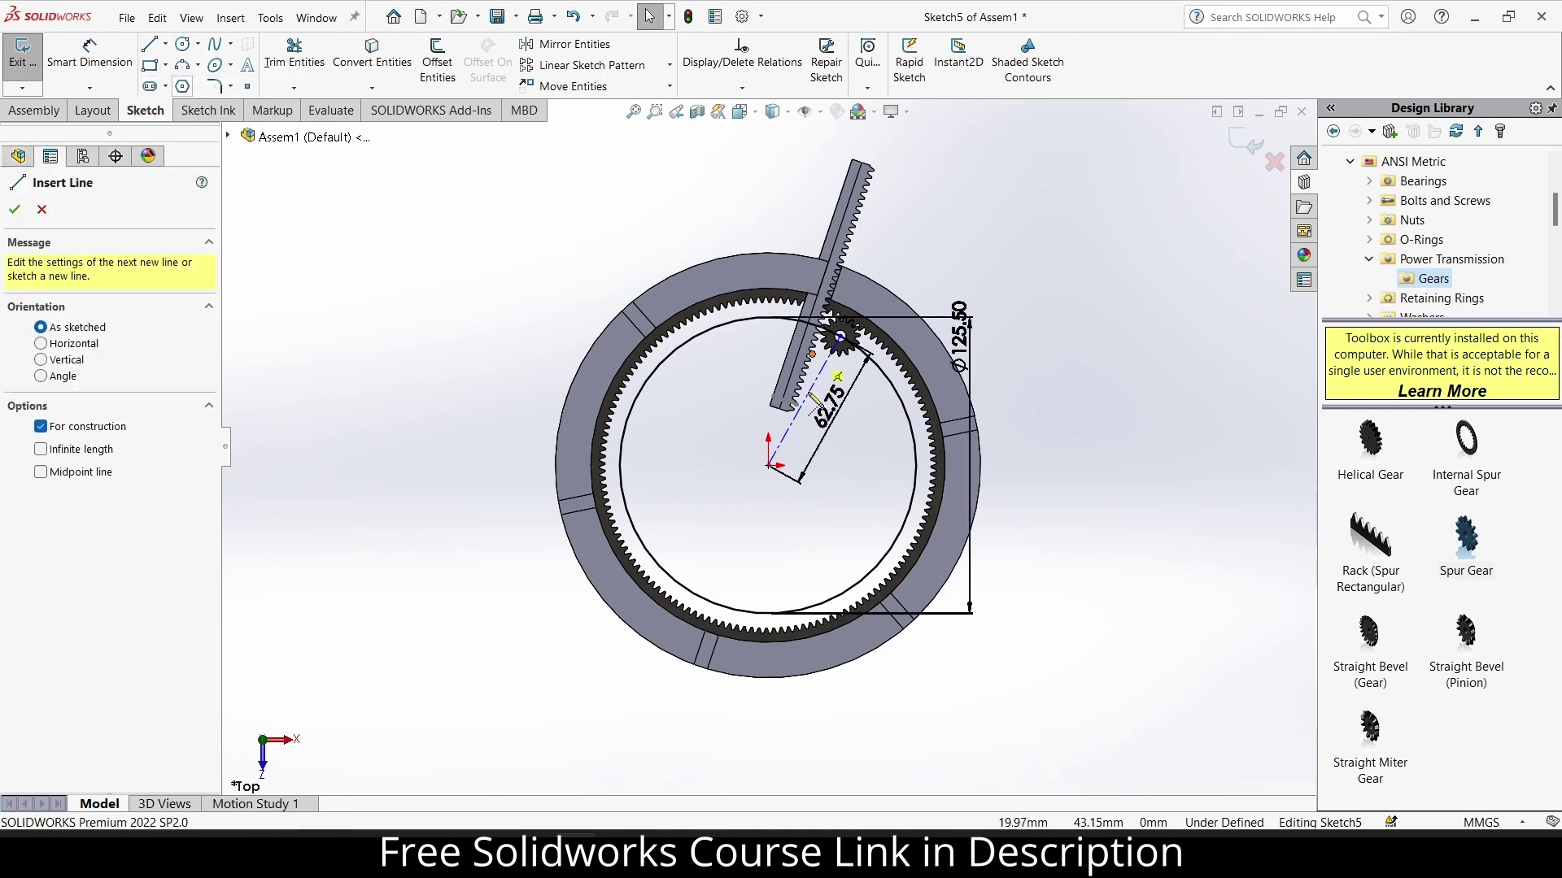
{"action": "left_click", "coordinate": [768, 466]}
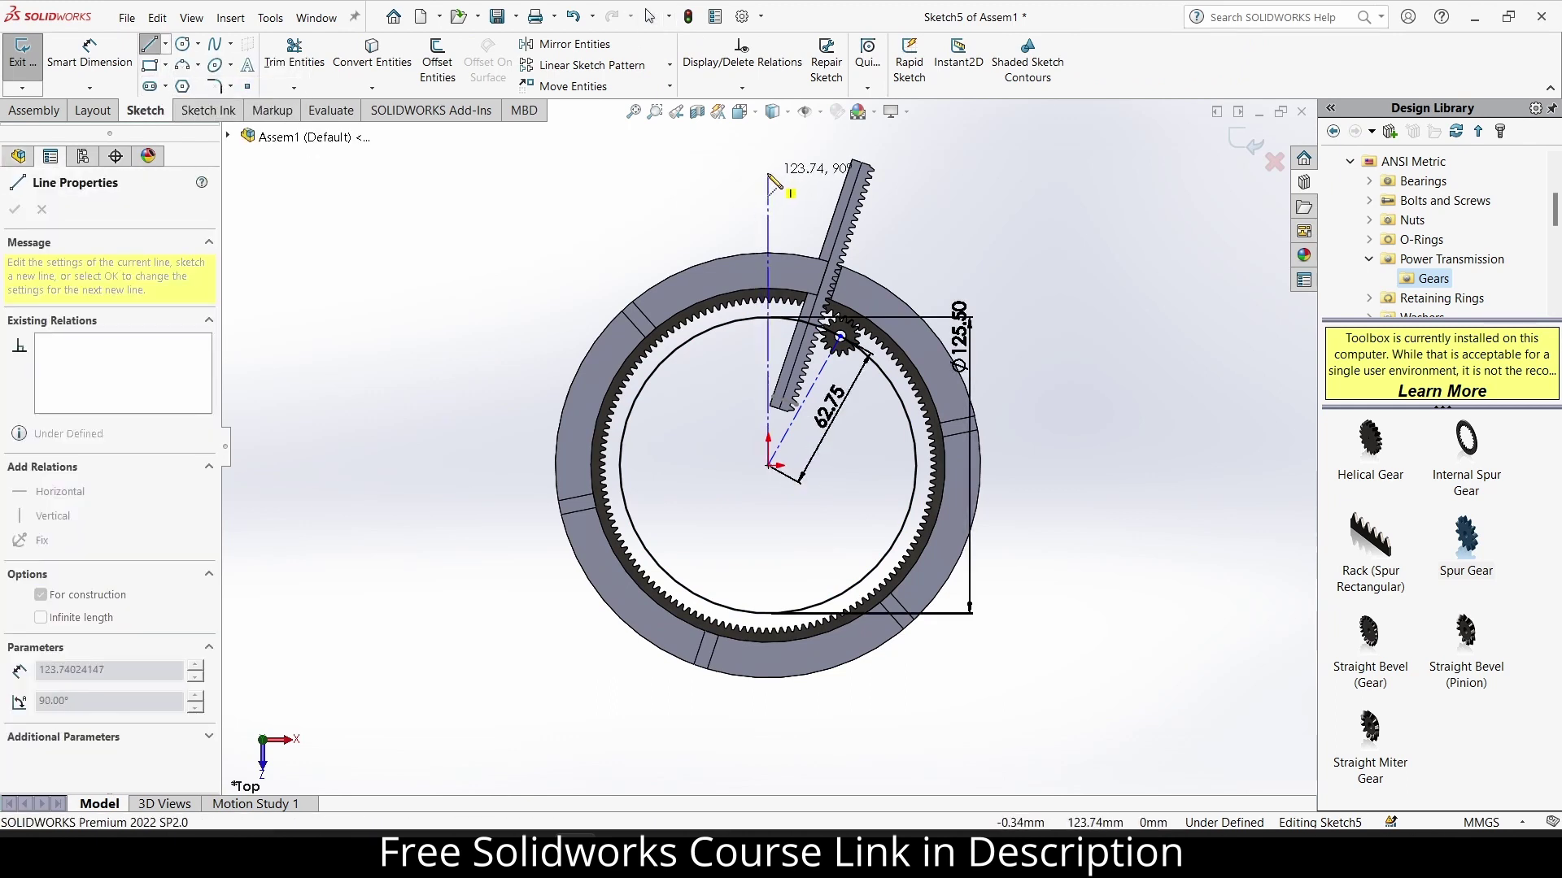
{"action": "left_click", "coordinate": [767, 173]}
{"action": "key", "text": "Escape"}
{"action": "scroll", "coordinate": [846, 358], "scroll_direction": "down", "scroll_amount": 5}
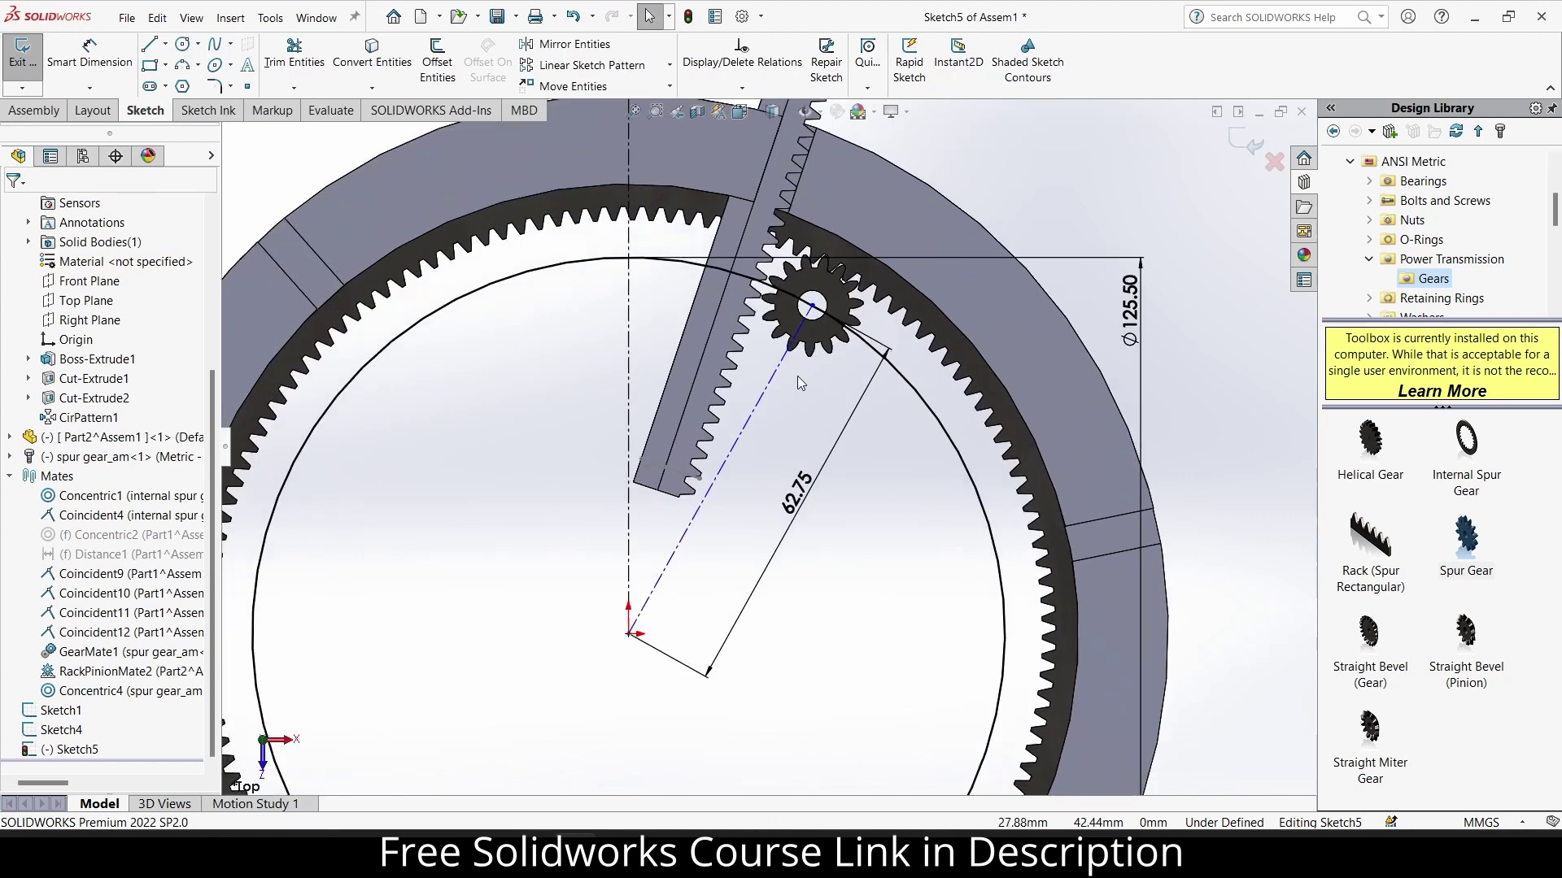
Dimension the angle between the vertical centerline and the diagonal centre-distance line as 27°.
{"action": "left_click", "coordinate": [109, 63]}
{"action": "left_click", "coordinate": [553, 570]}
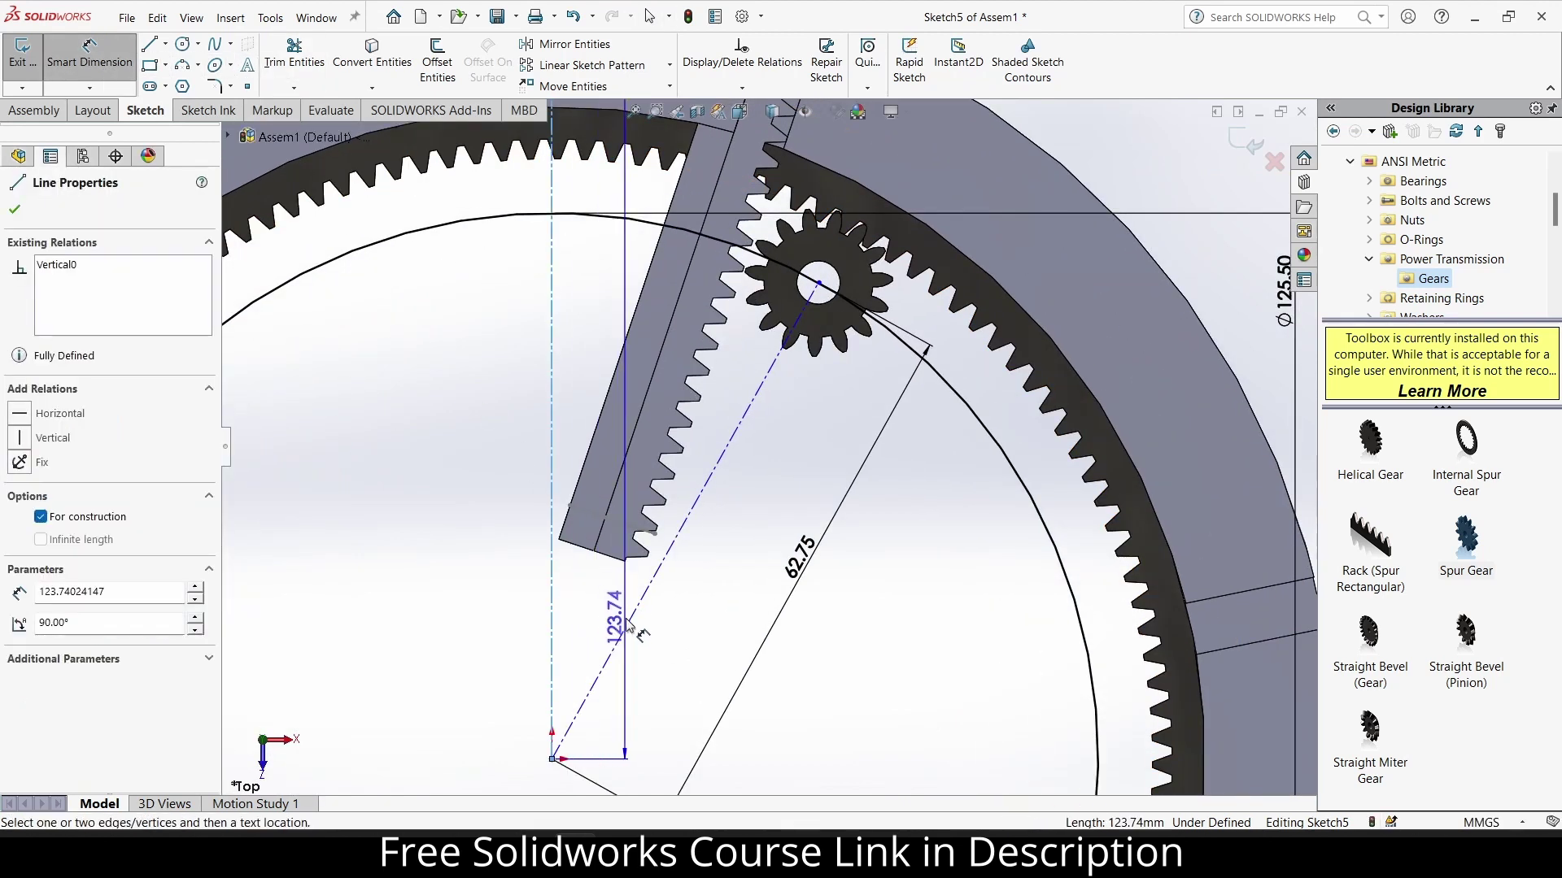
{"action": "left_click", "coordinate": [636, 608]}
{"action": "left_click", "coordinate": [612, 601]}
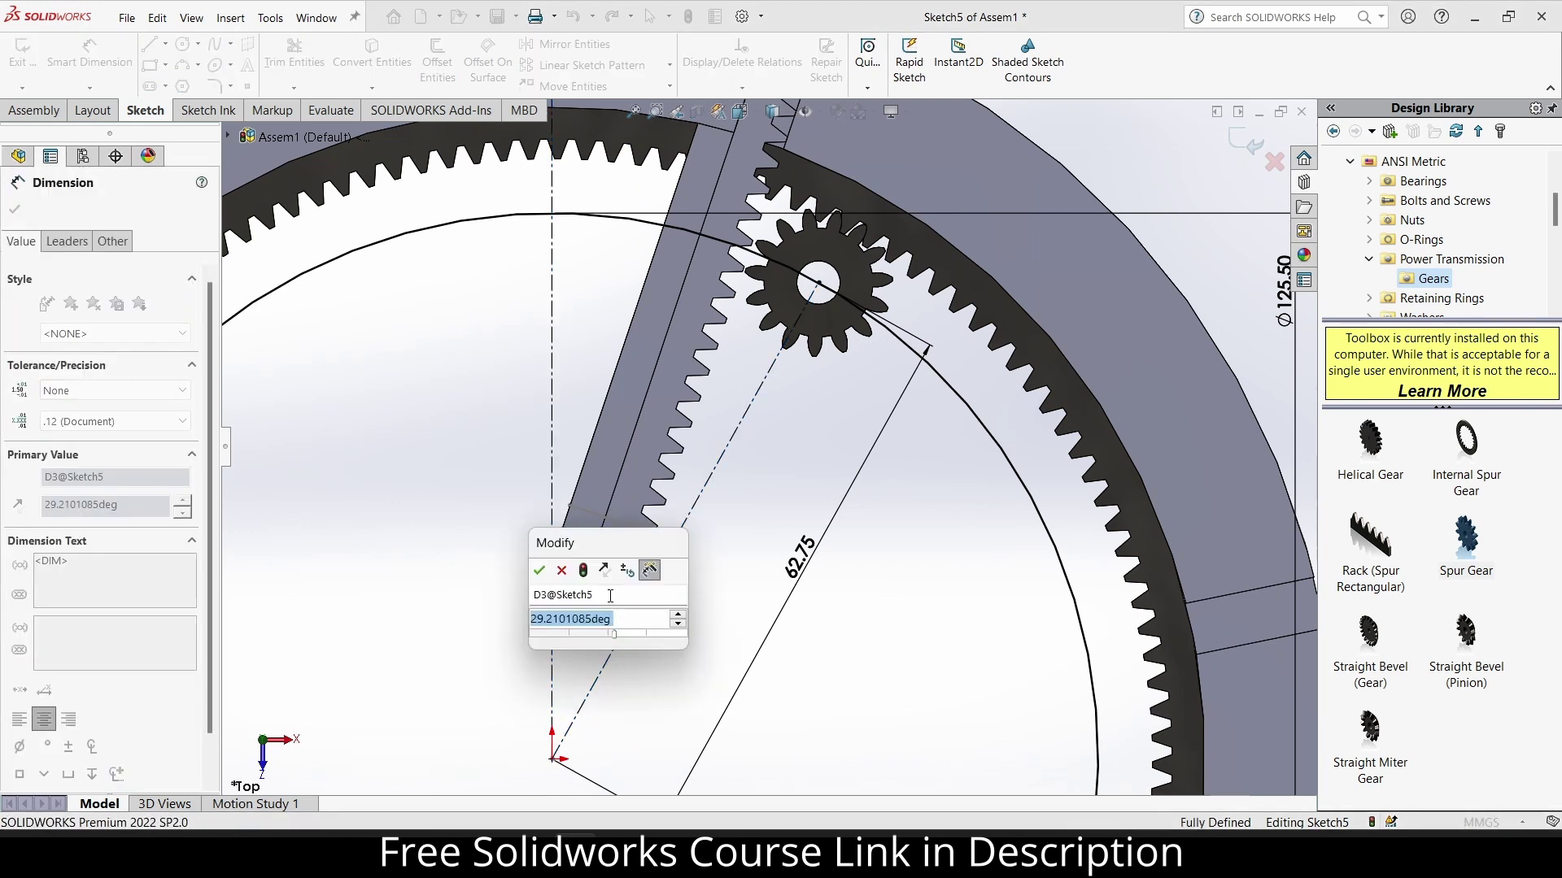
{"action": "type", "text": "25"}
{"action": "key", "text": "Return"}
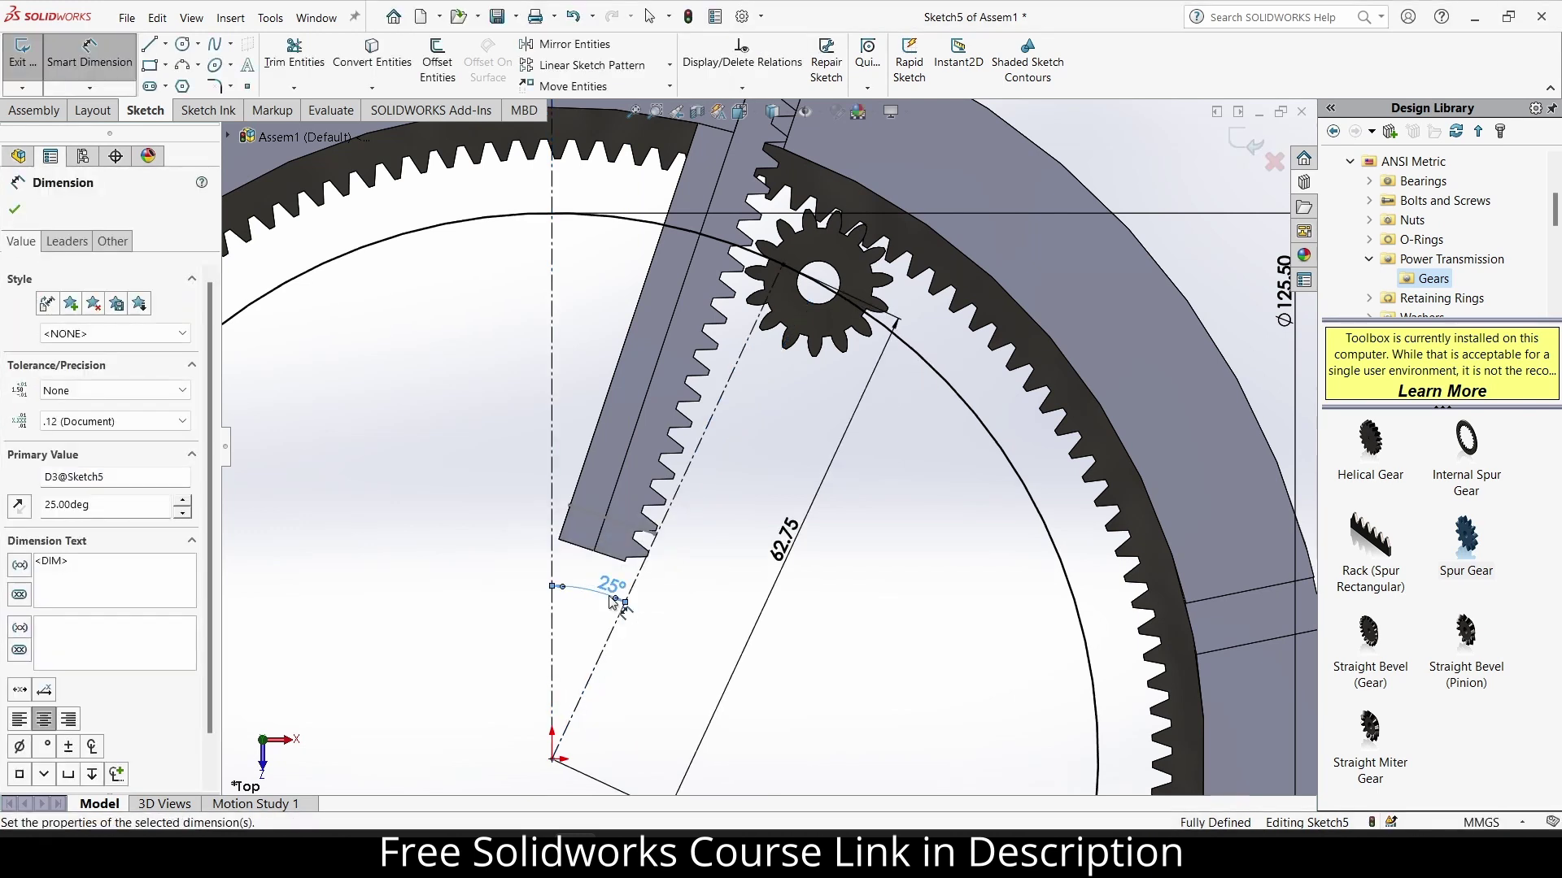
{"action": "double_click", "coordinate": [616, 594]}
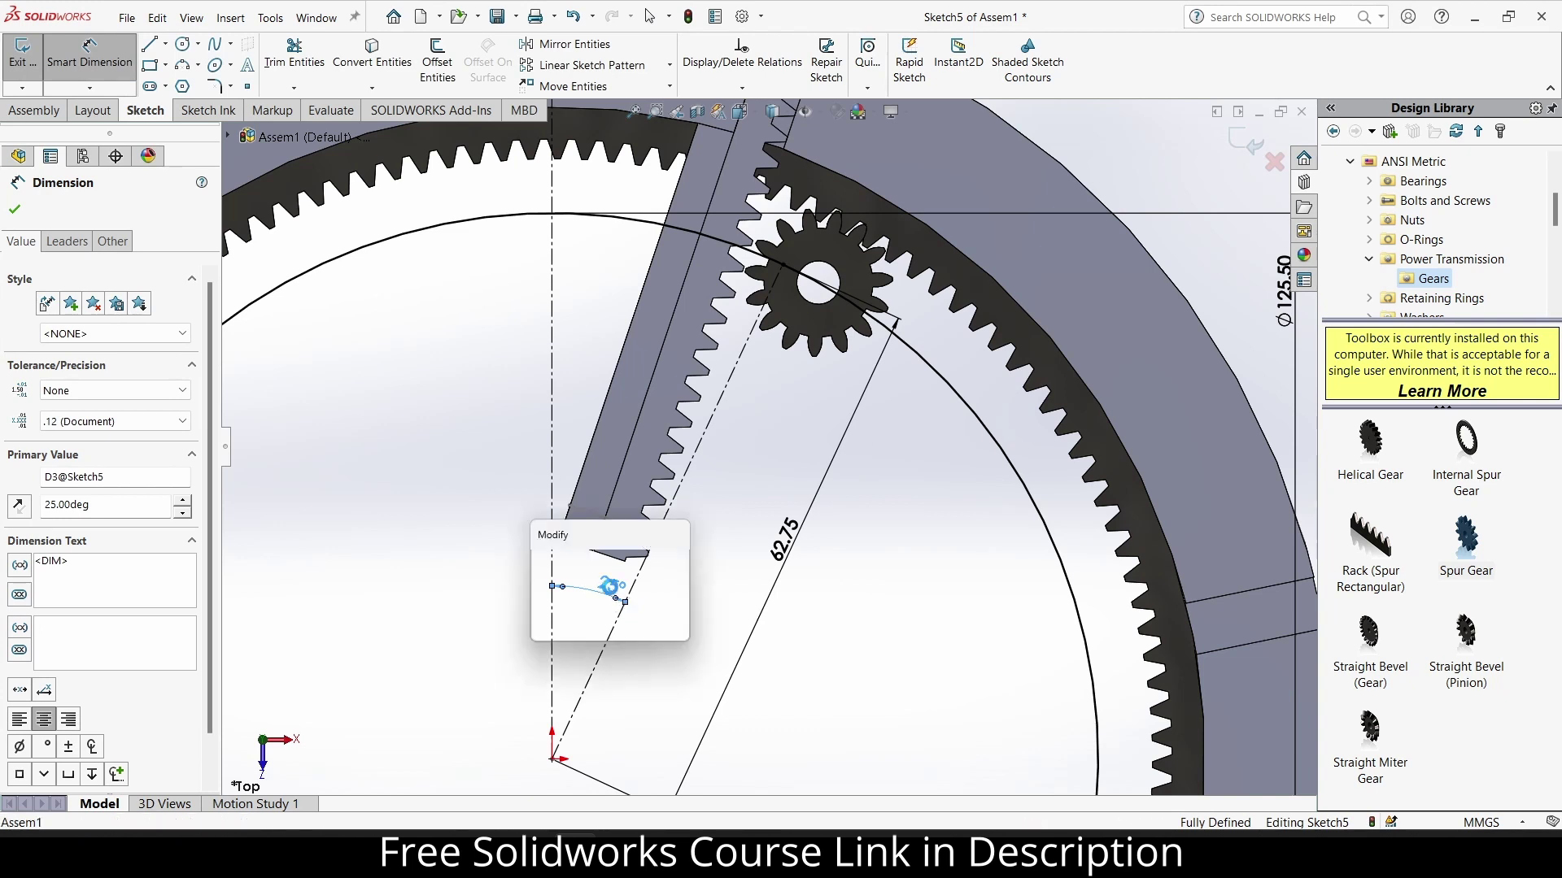
{"action": "type", "text": "2"}
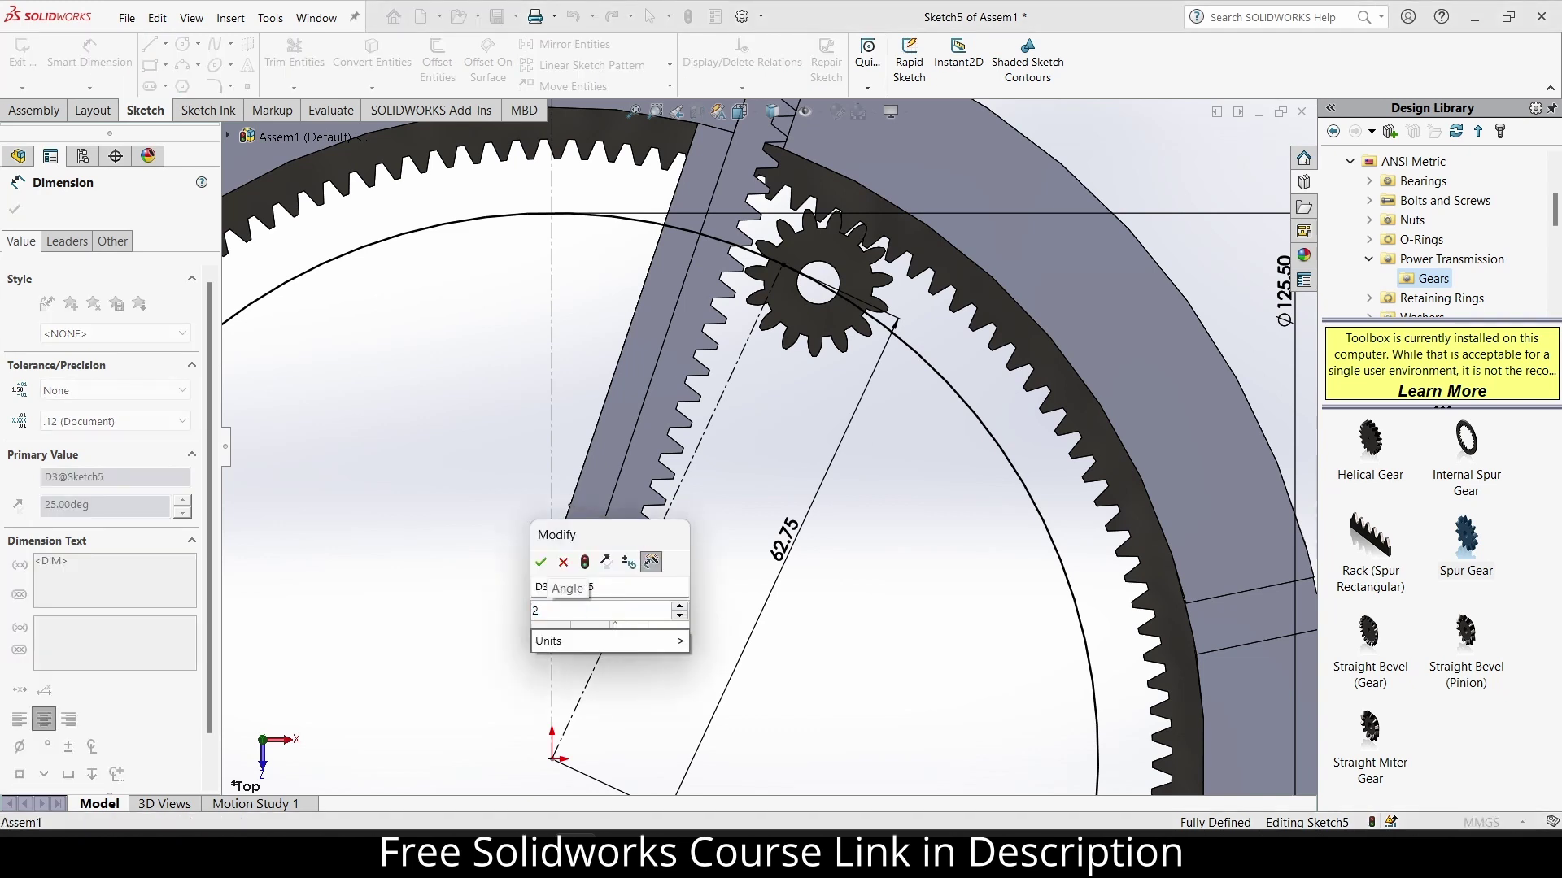
{"action": "type", "text": "7"}
{"action": "key", "text": "Return"}
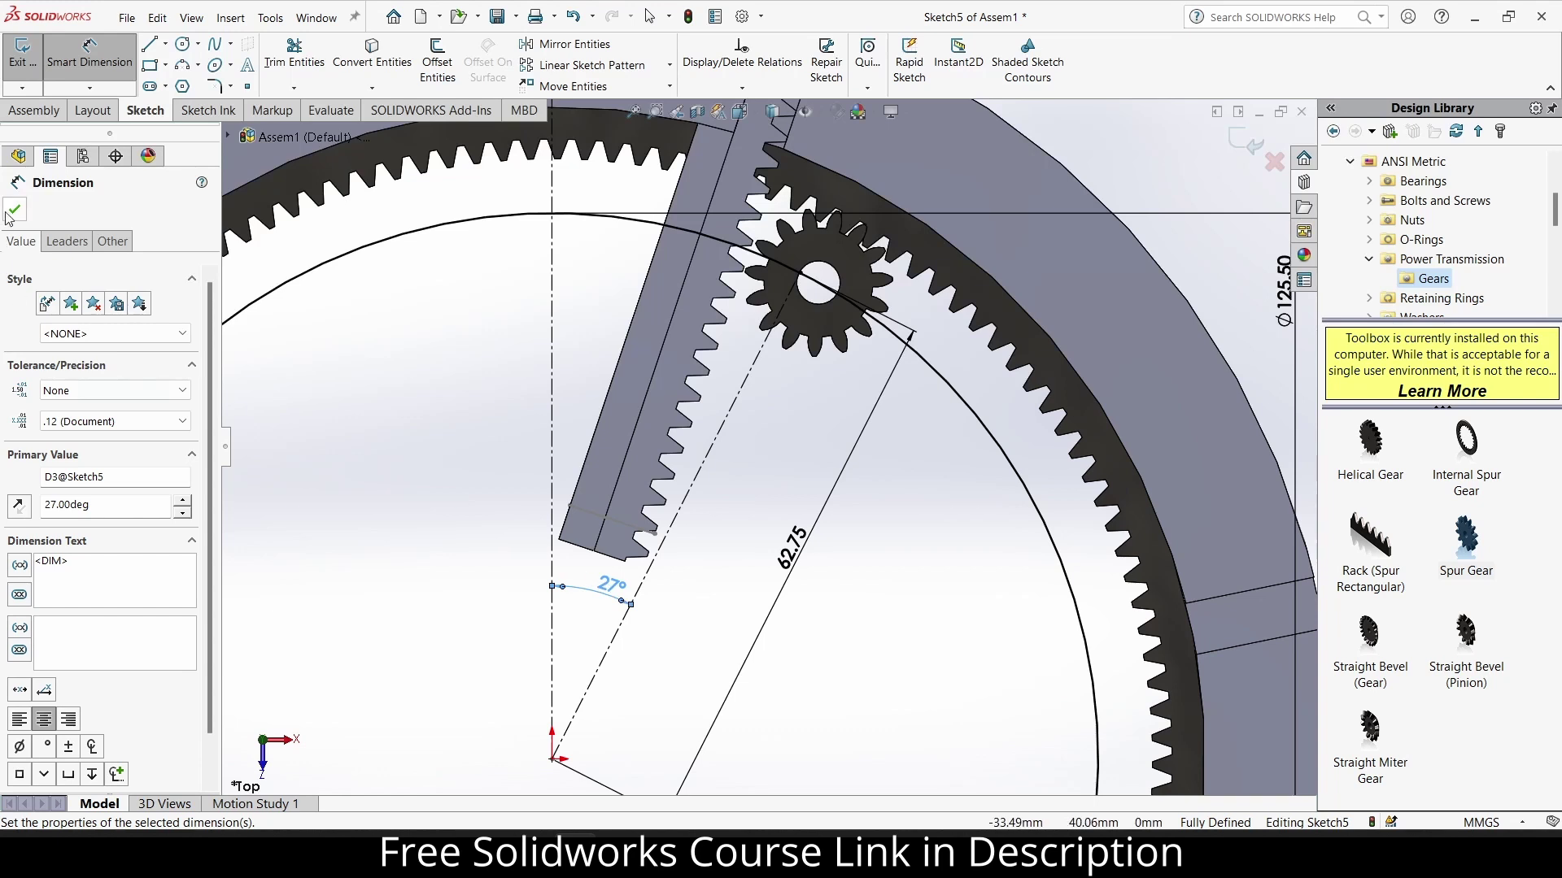
{"action": "left_click", "coordinate": [13, 210]}
Rebuild, then suppress RackPinionMate2, drag the rack freely, and unsuppress the mate.
{"action": "left_click", "coordinate": [689, 16]}
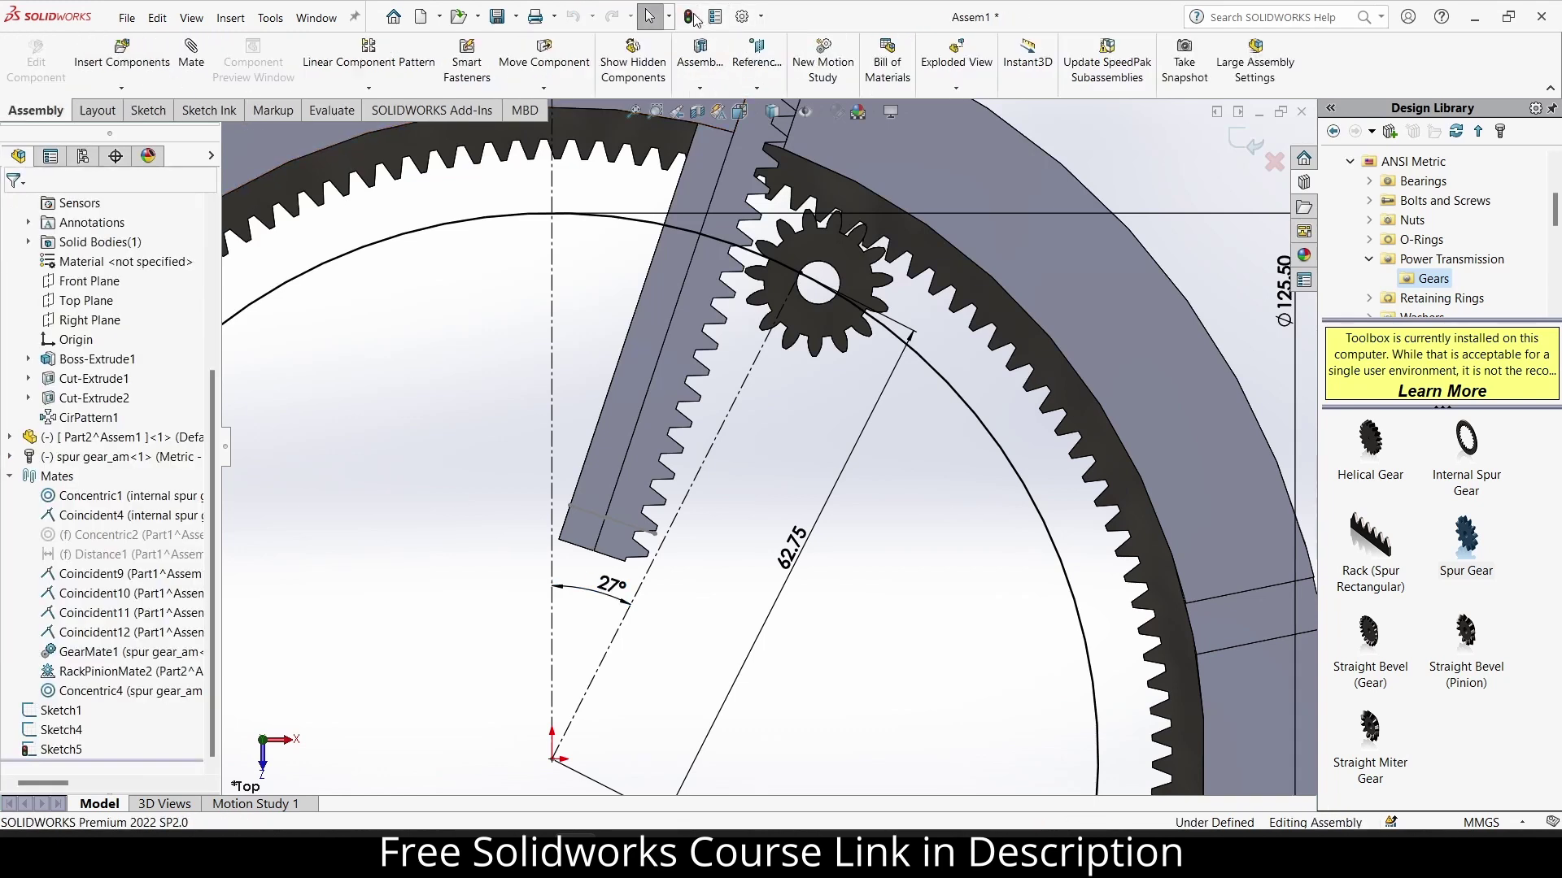
{"action": "scroll", "coordinate": [738, 282], "scroll_direction": "down", "scroll_amount": 3}
{"action": "scroll", "coordinate": [681, 339], "scroll_direction": "down", "scroll_amount": 2}
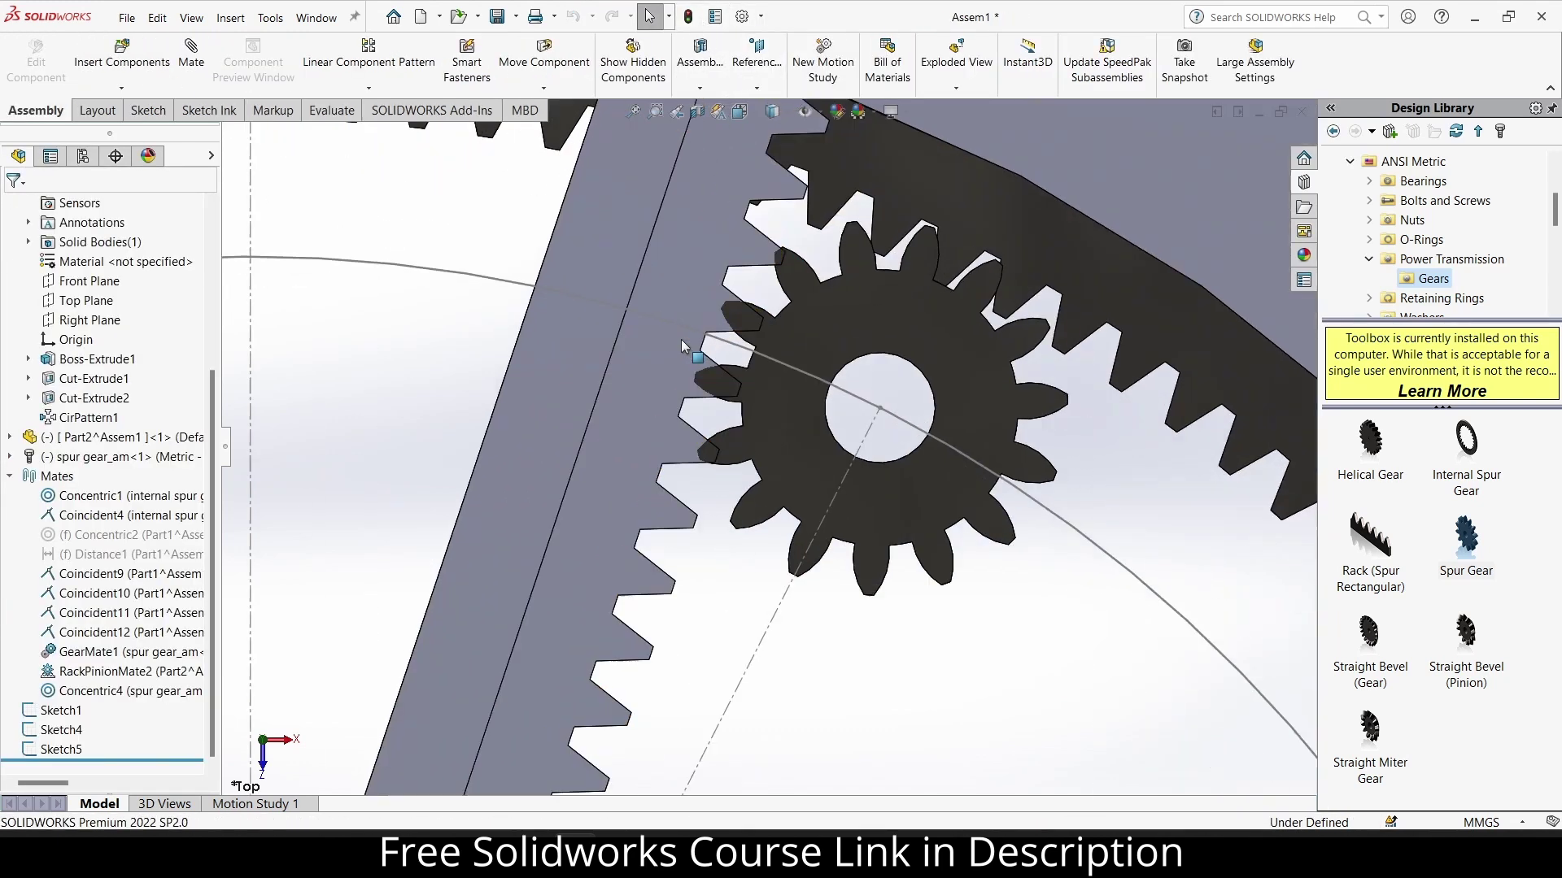
{"action": "left_click_drag", "start_coordinate": [614, 366], "coordinate": [648, 295]}
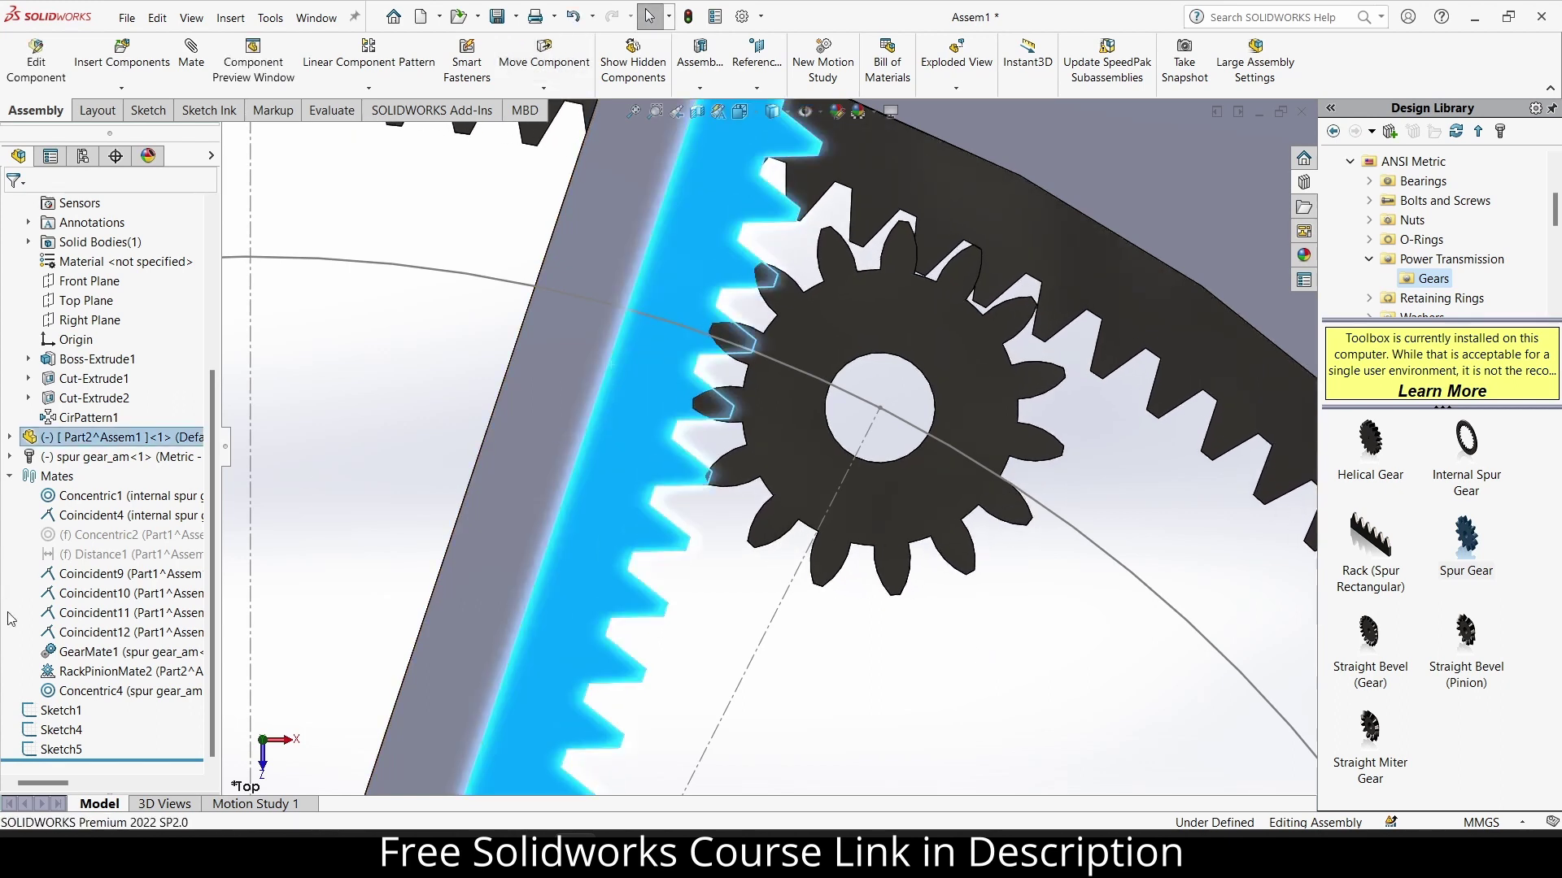
{"action": "right_click", "coordinate": [114, 671]}
{"action": "left_click", "coordinate": [159, 487]}
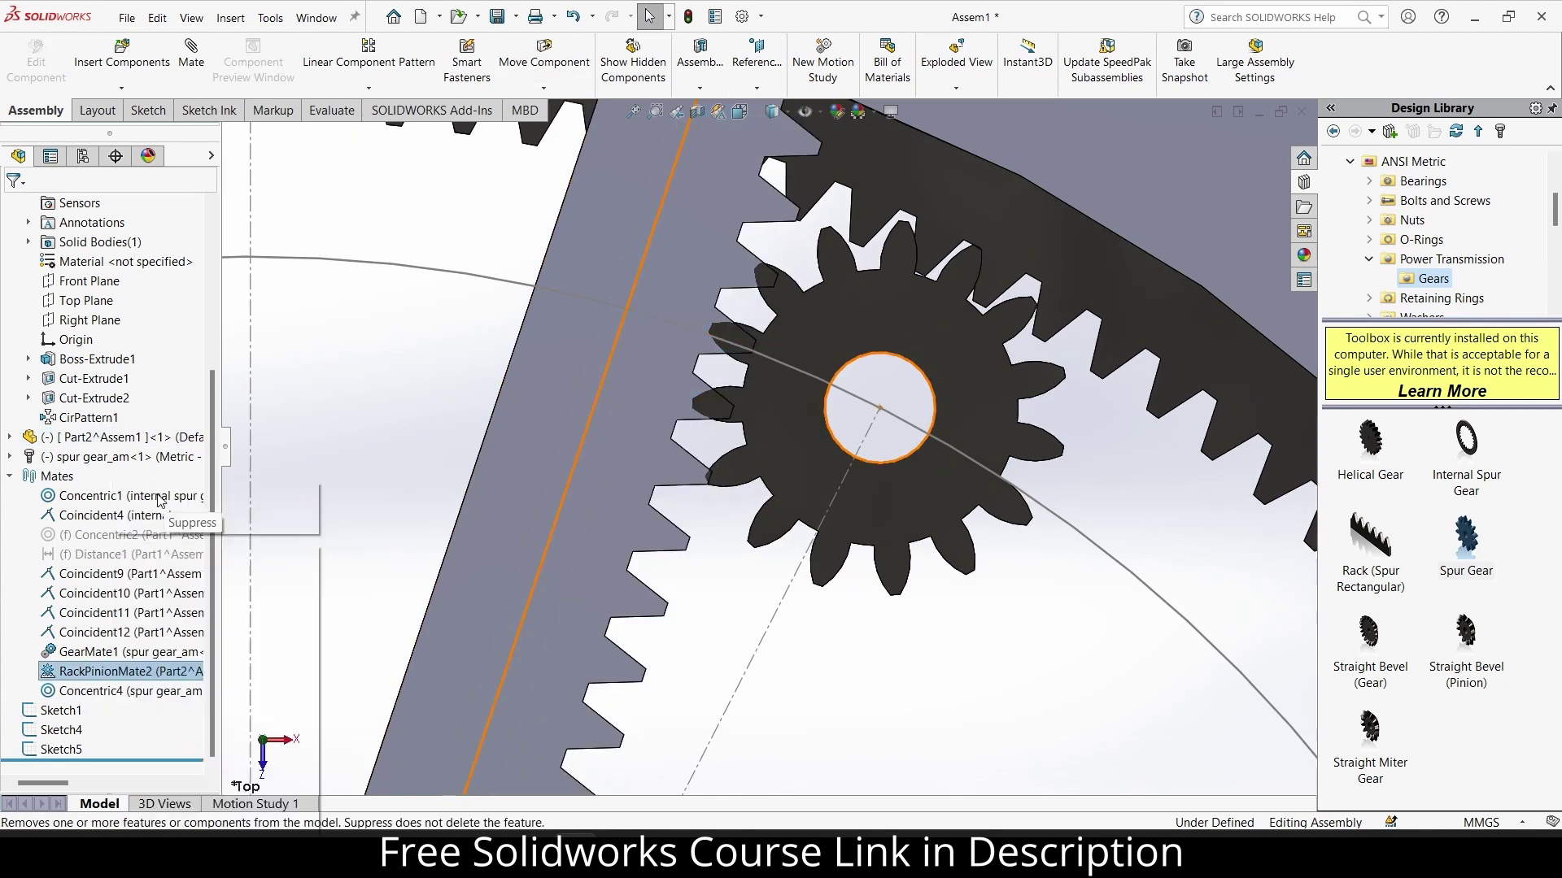
{"action": "left_click_drag", "start_coordinate": [586, 417], "coordinate": [605, 385]}
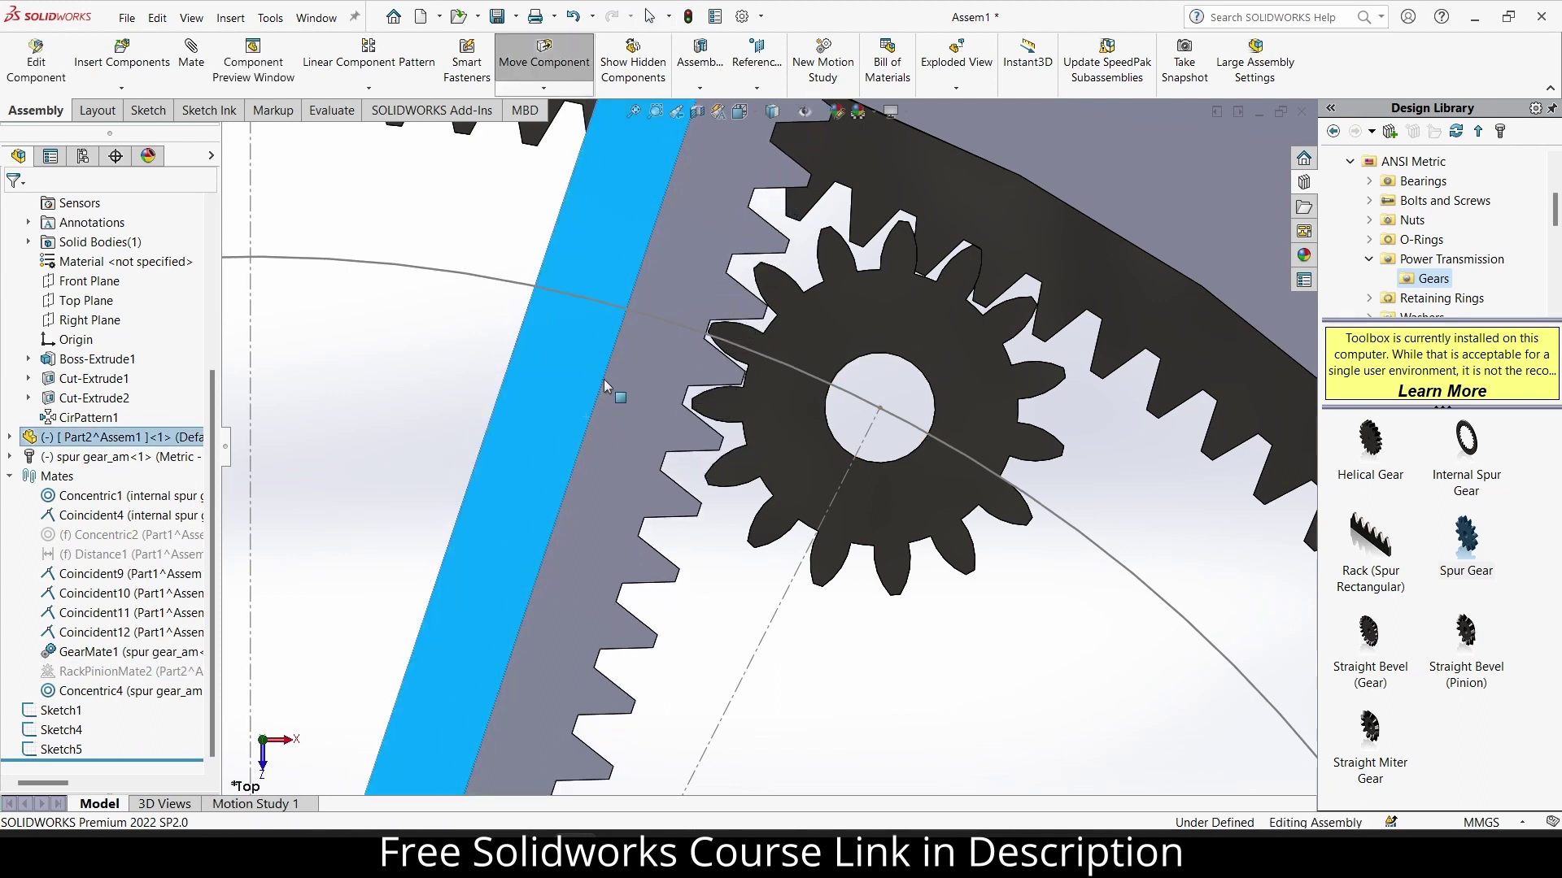
{"action": "right_click", "coordinate": [114, 671]}
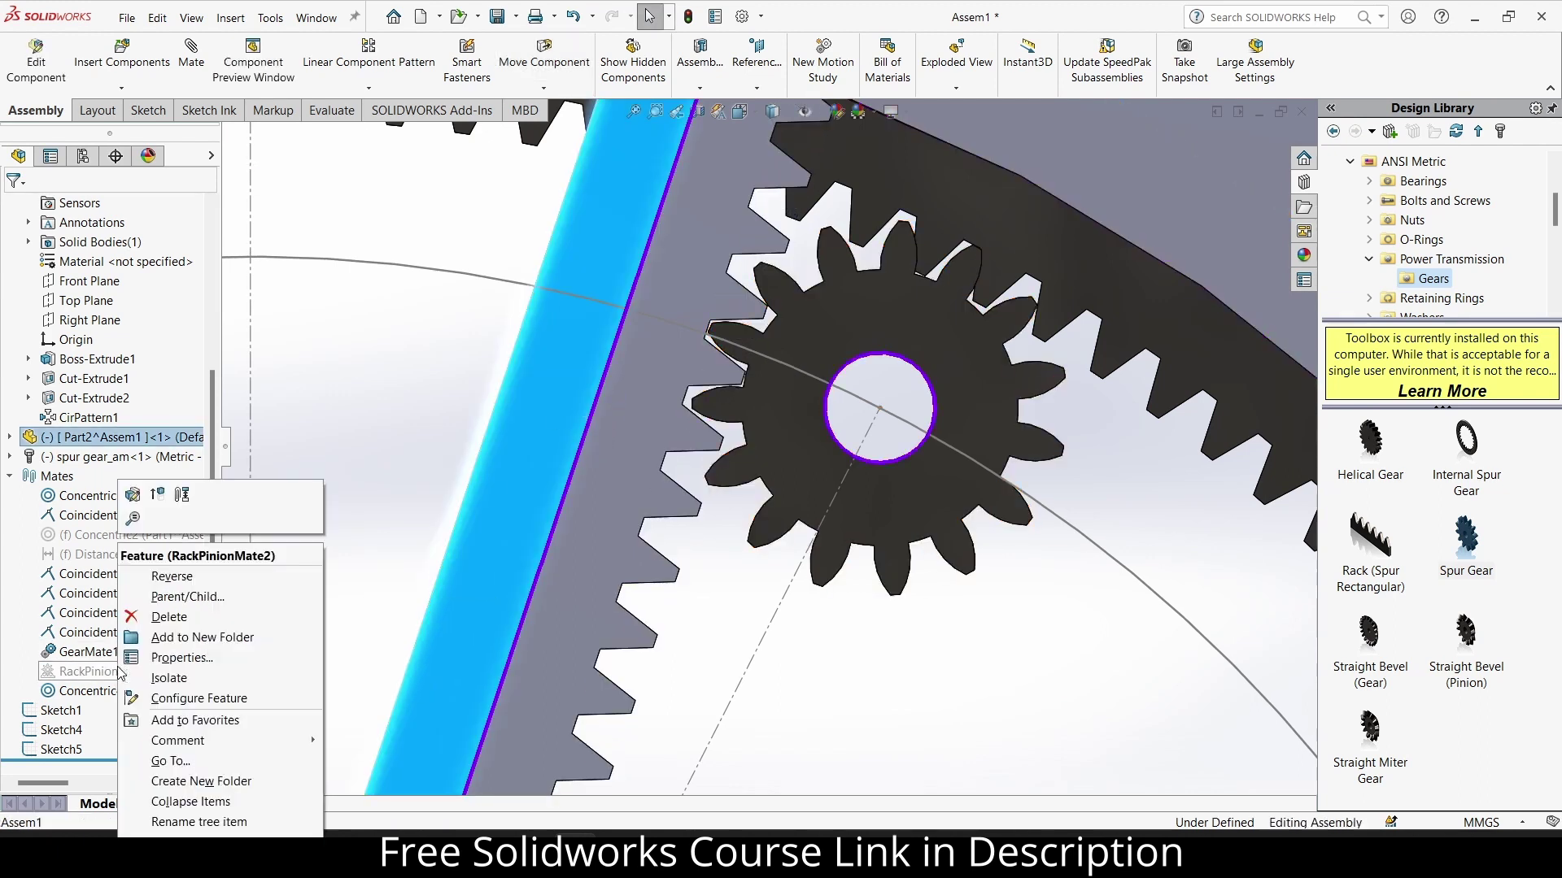
{"action": "left_click", "coordinate": [145, 515]}
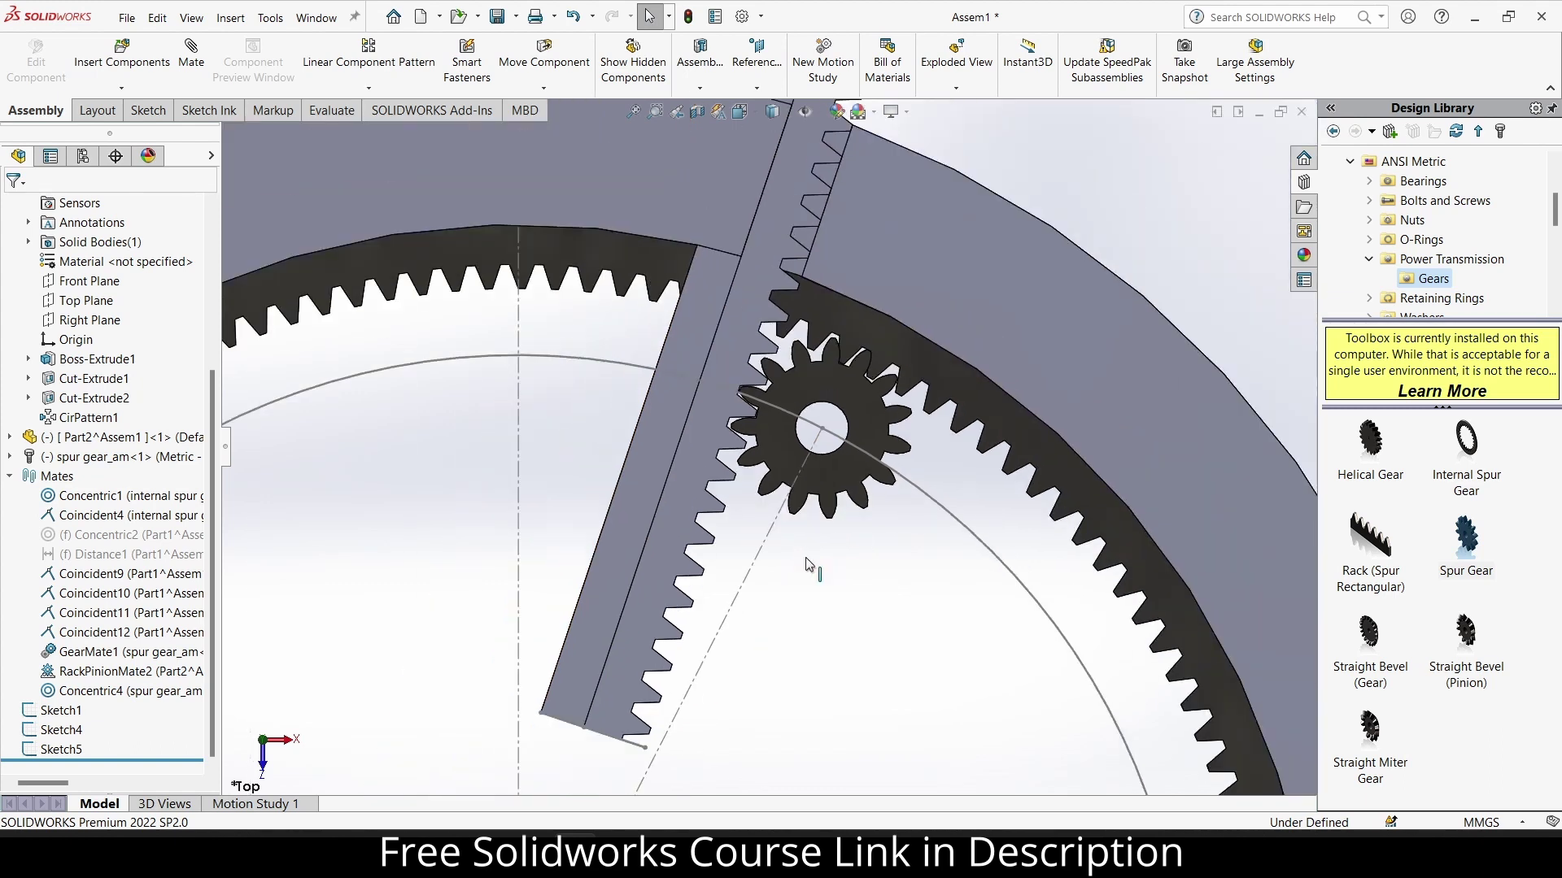
In top view, slide the rack along its pinion until its lower end sits just above the ring's centre.
{"action": "middle_click_drag", "start_coordinate": [816, 499], "coordinate": [828, 514]}
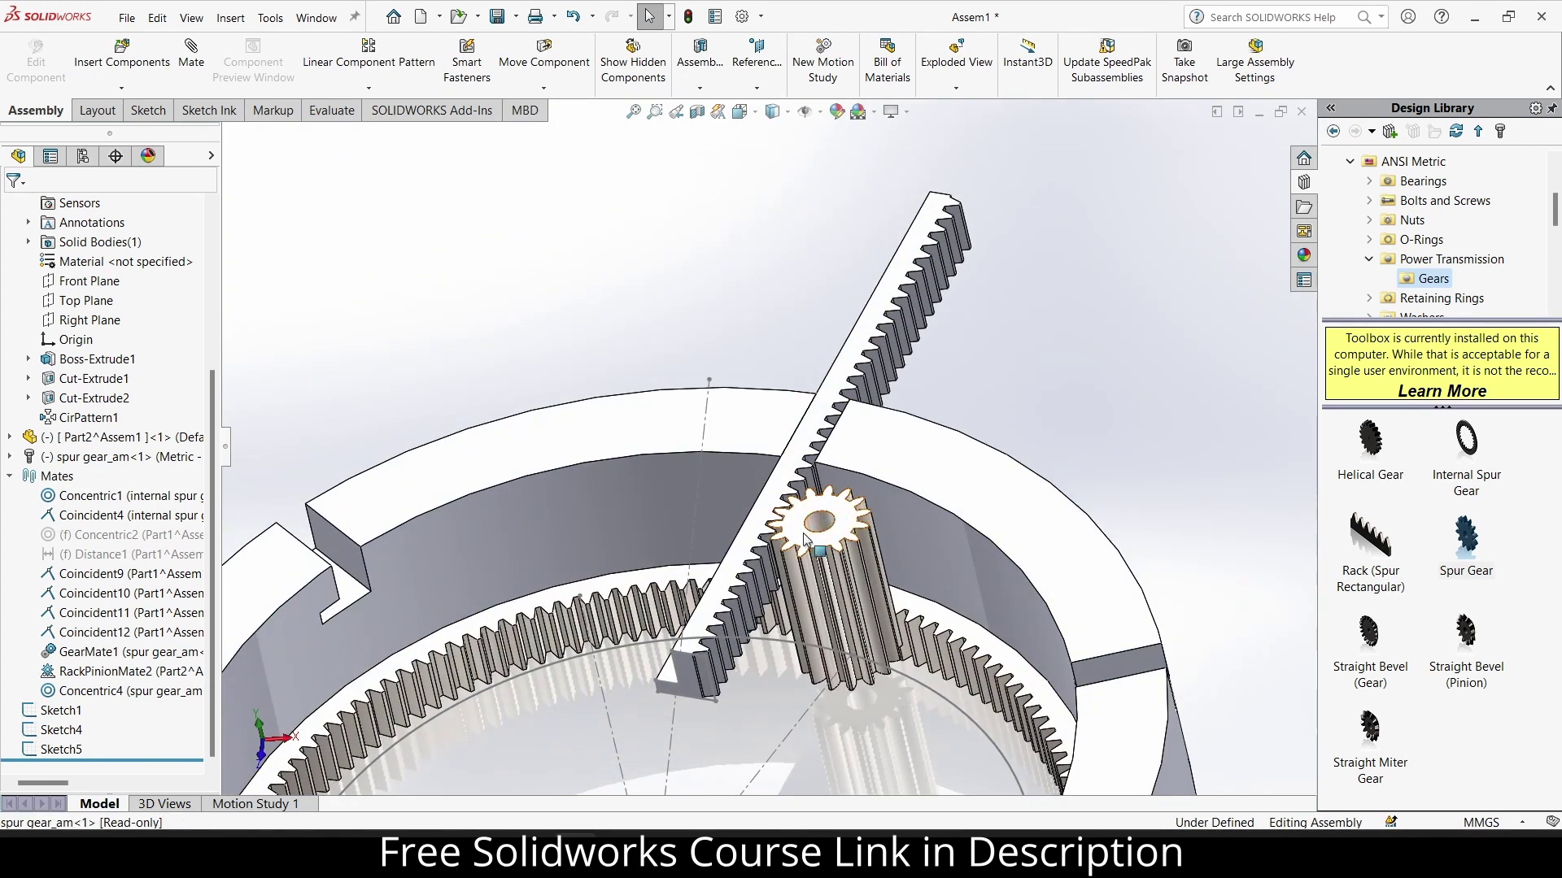
{"action": "left_click_drag", "start_coordinate": [806, 539], "coordinate": [983, 480]}
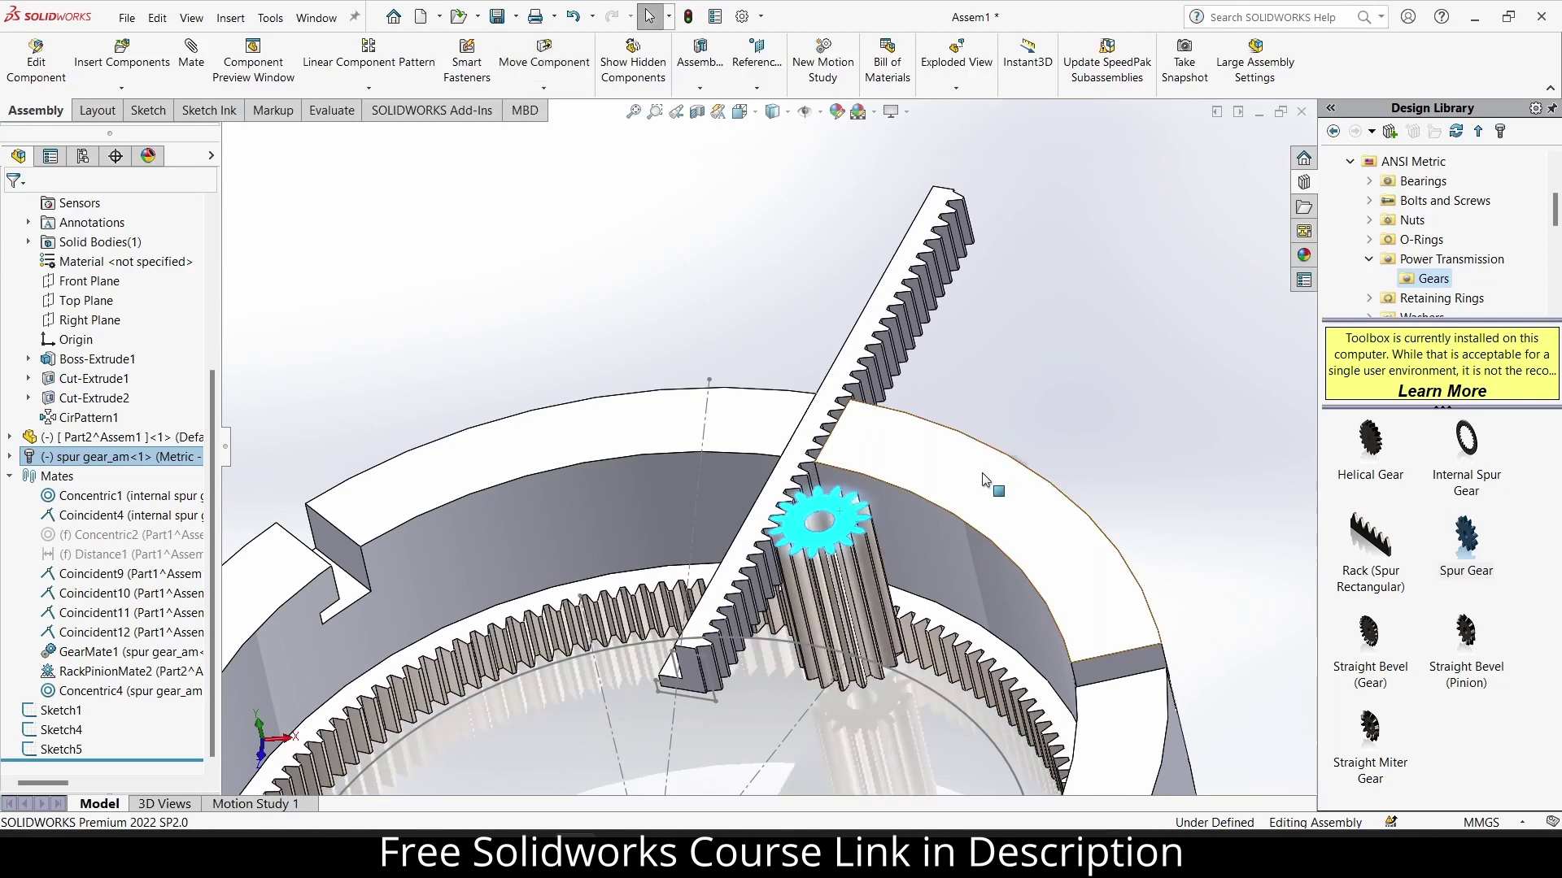
{"action": "scroll", "coordinate": [982, 480], "scroll_direction": "up", "scroll_amount": 5}
{"action": "left_click", "coordinate": [919, 508]}
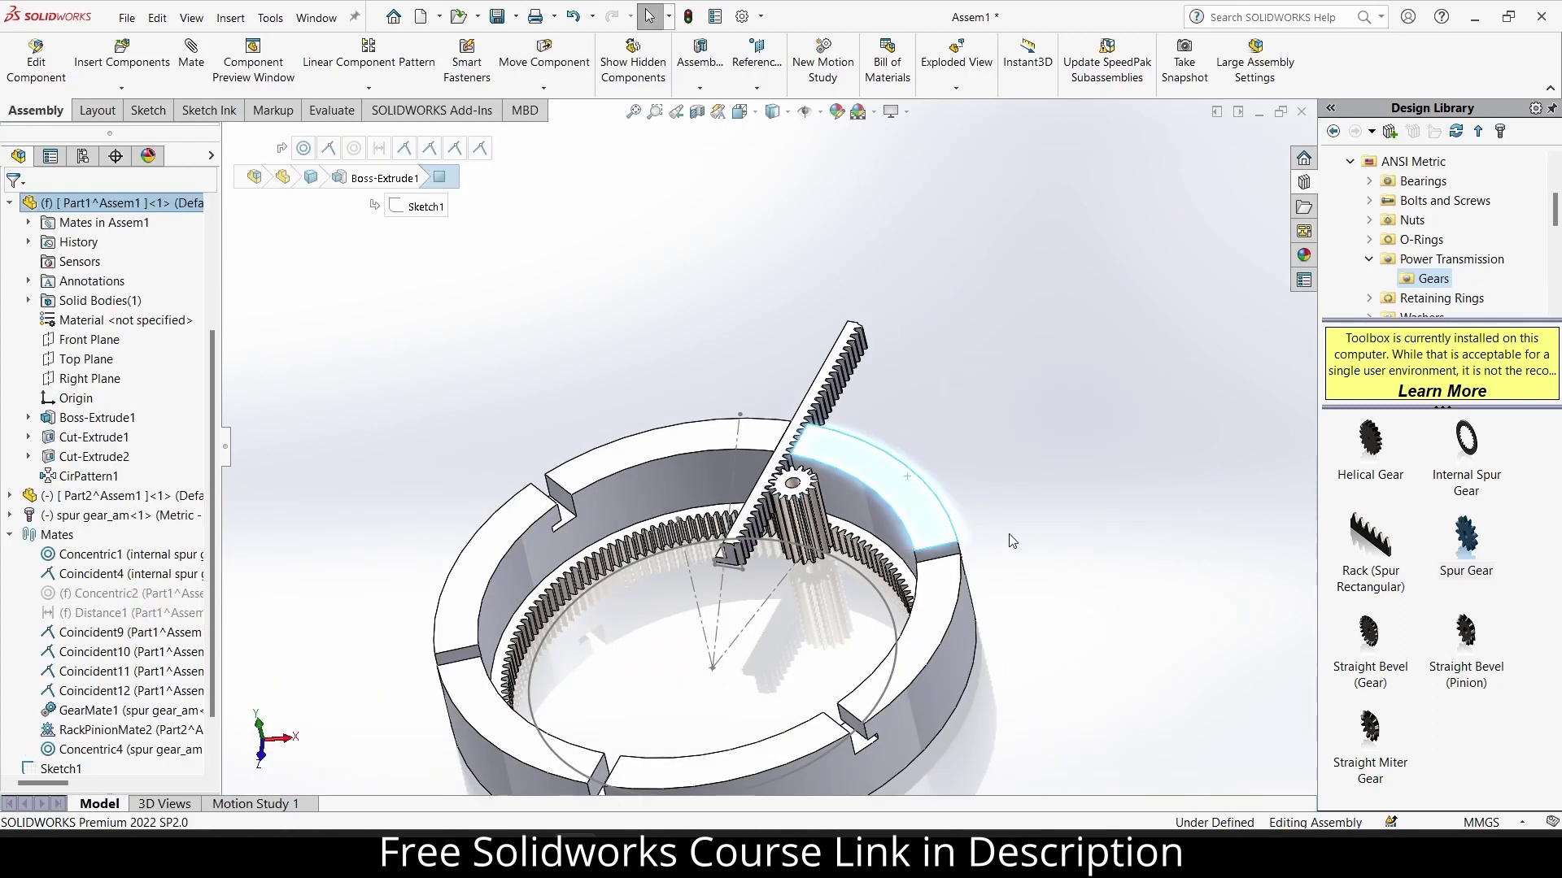
{"action": "key", "text": "ctrl+8"}
{"action": "scroll", "coordinate": [828, 271], "scroll_direction": "down", "scroll_amount": 3}
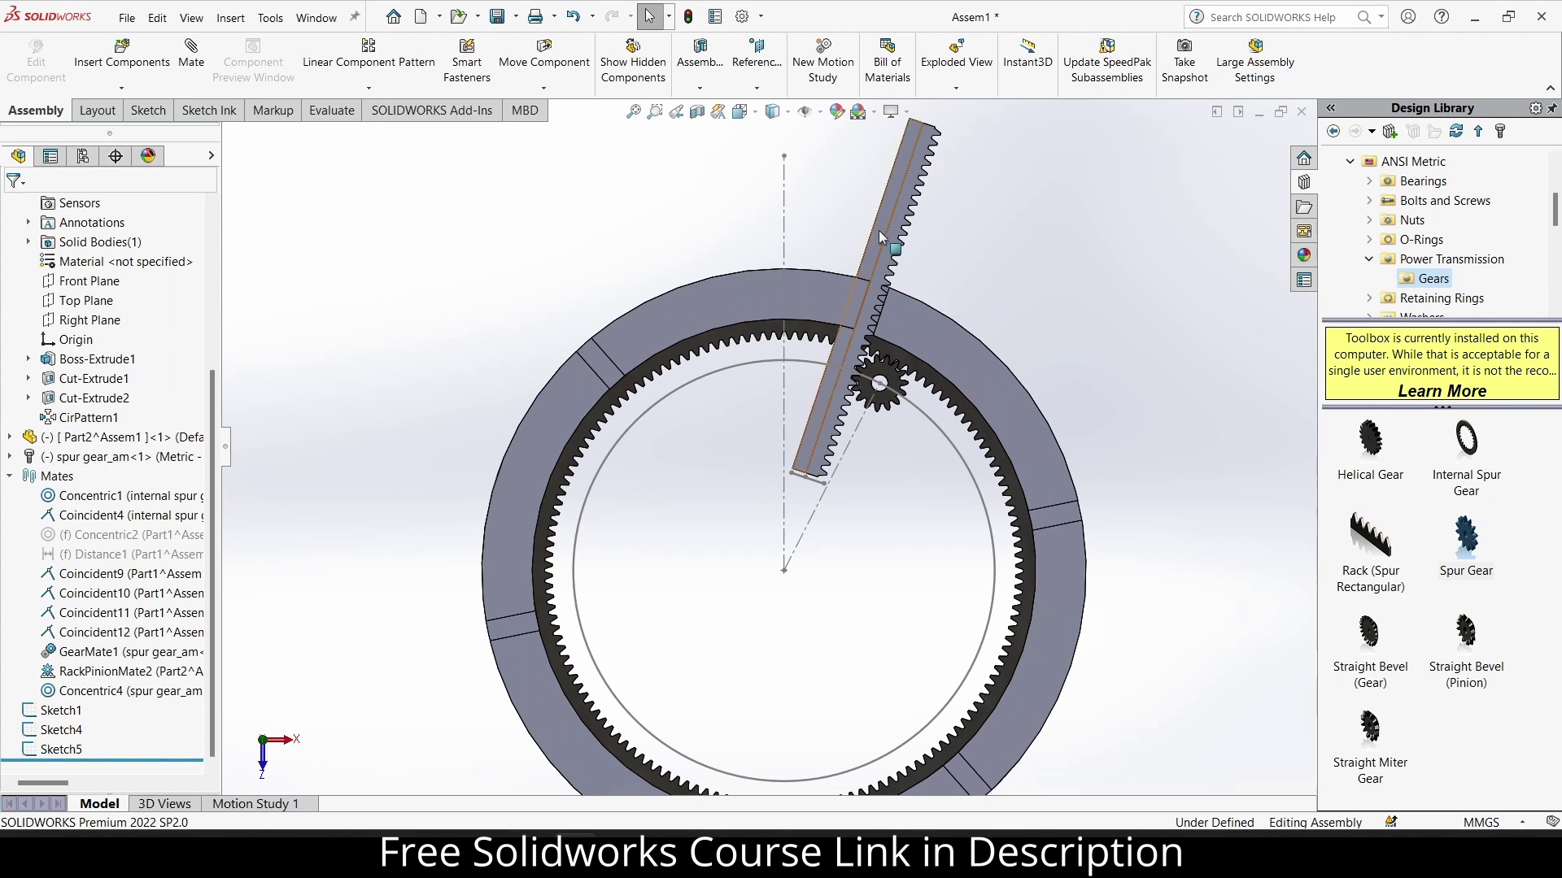
{"action": "left_click_drag", "start_coordinate": [893, 249], "coordinate": [866, 317]}
{"action": "key", "text": "Escape"}
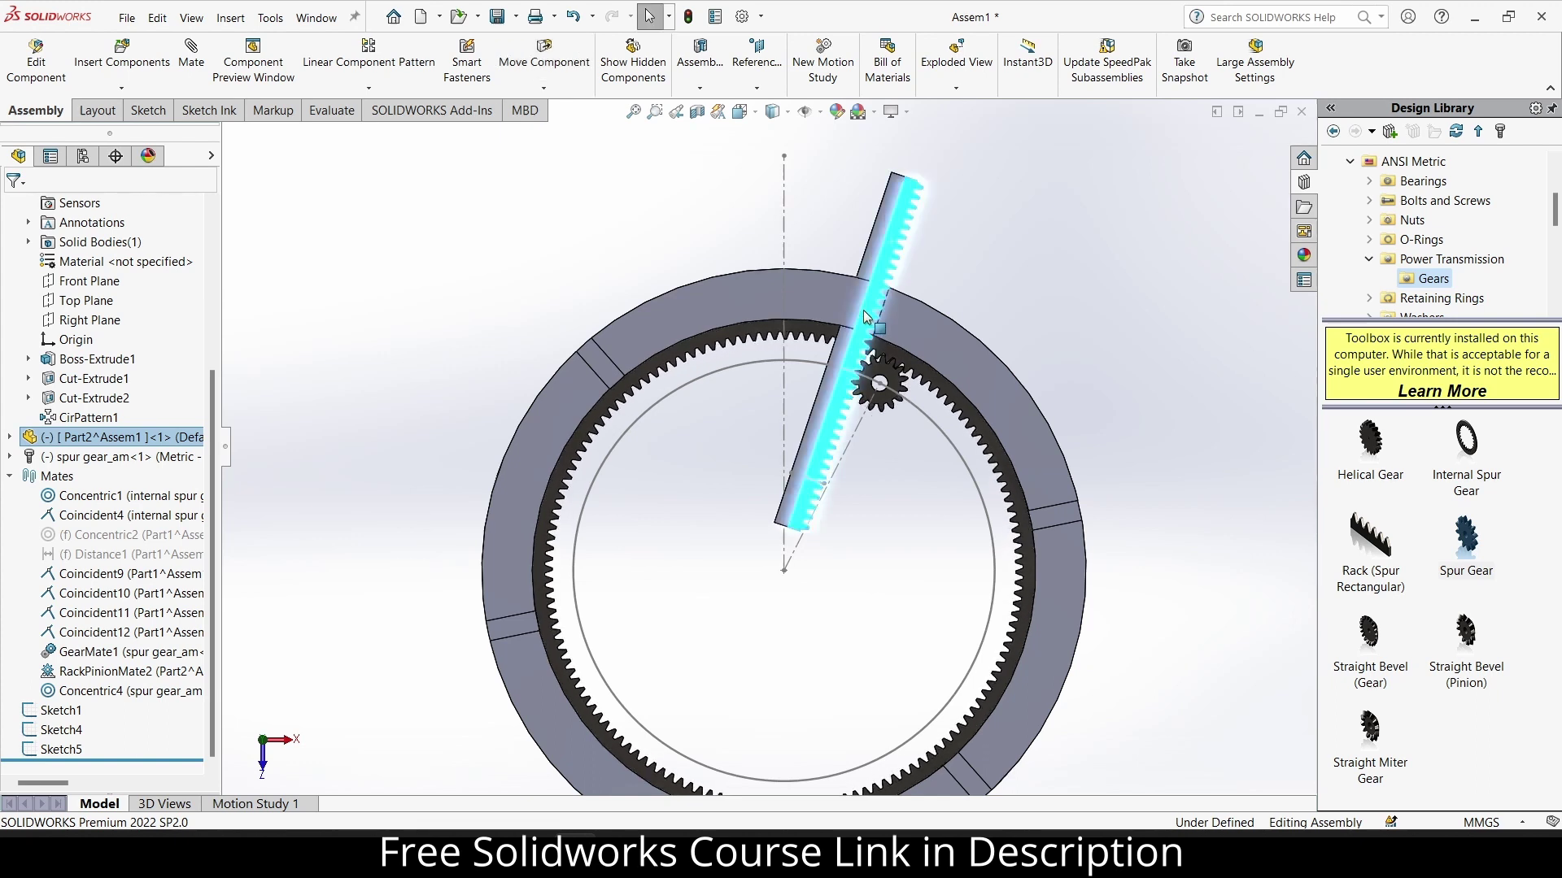
{"action": "left_click", "coordinate": [1026, 316]}
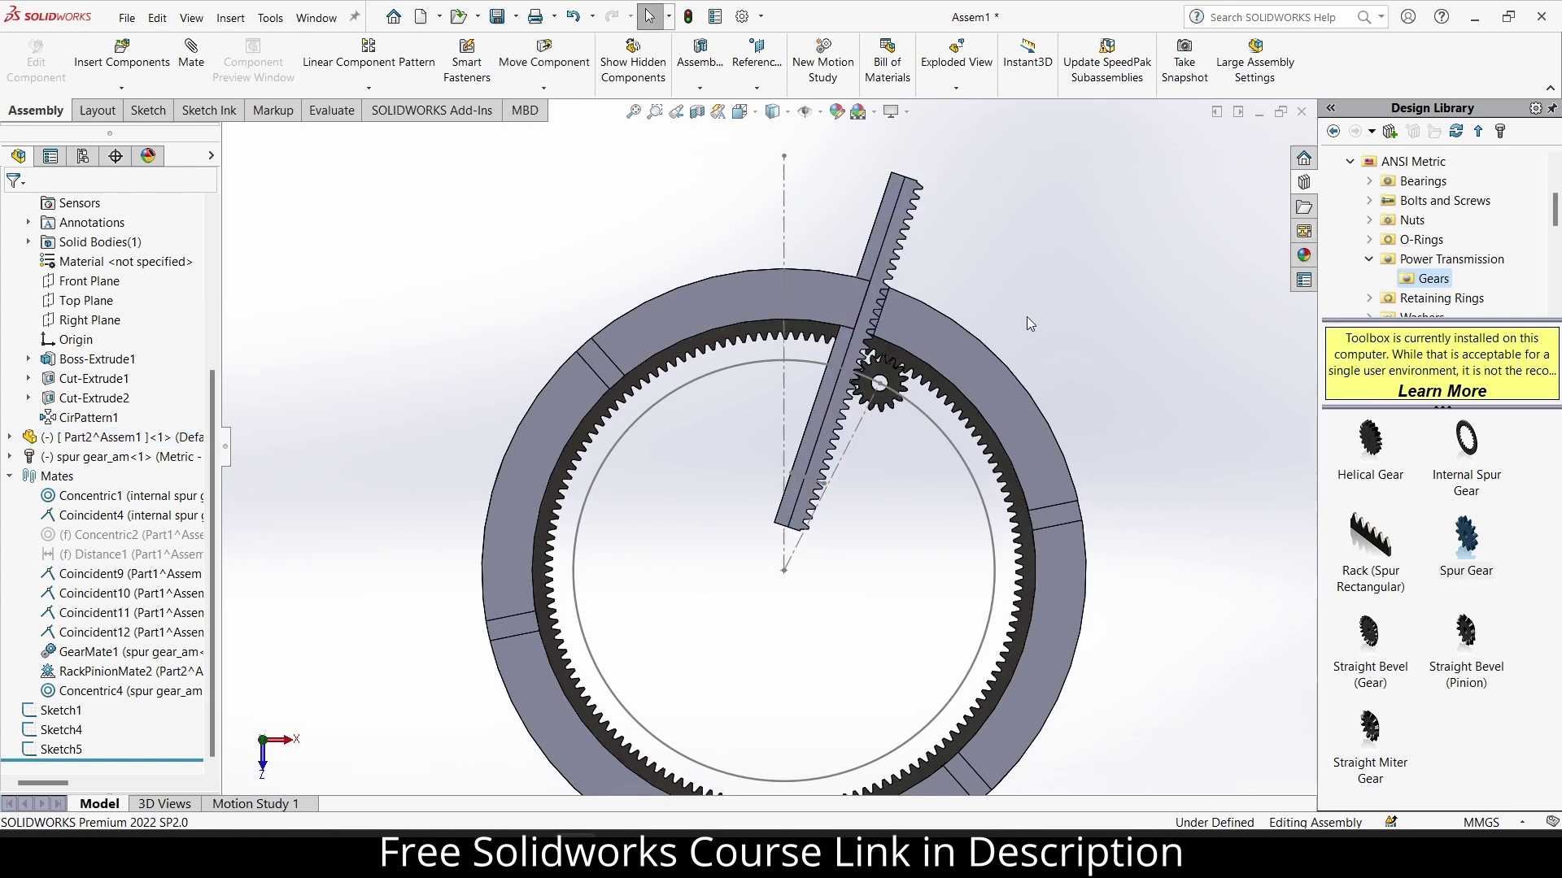
Start a Circular Component Pattern about the ring's cylindrical face, selecting the spur gear and rack.
{"action": "left_click", "coordinate": [368, 88]}
{"action": "left_click", "coordinate": [370, 146]}
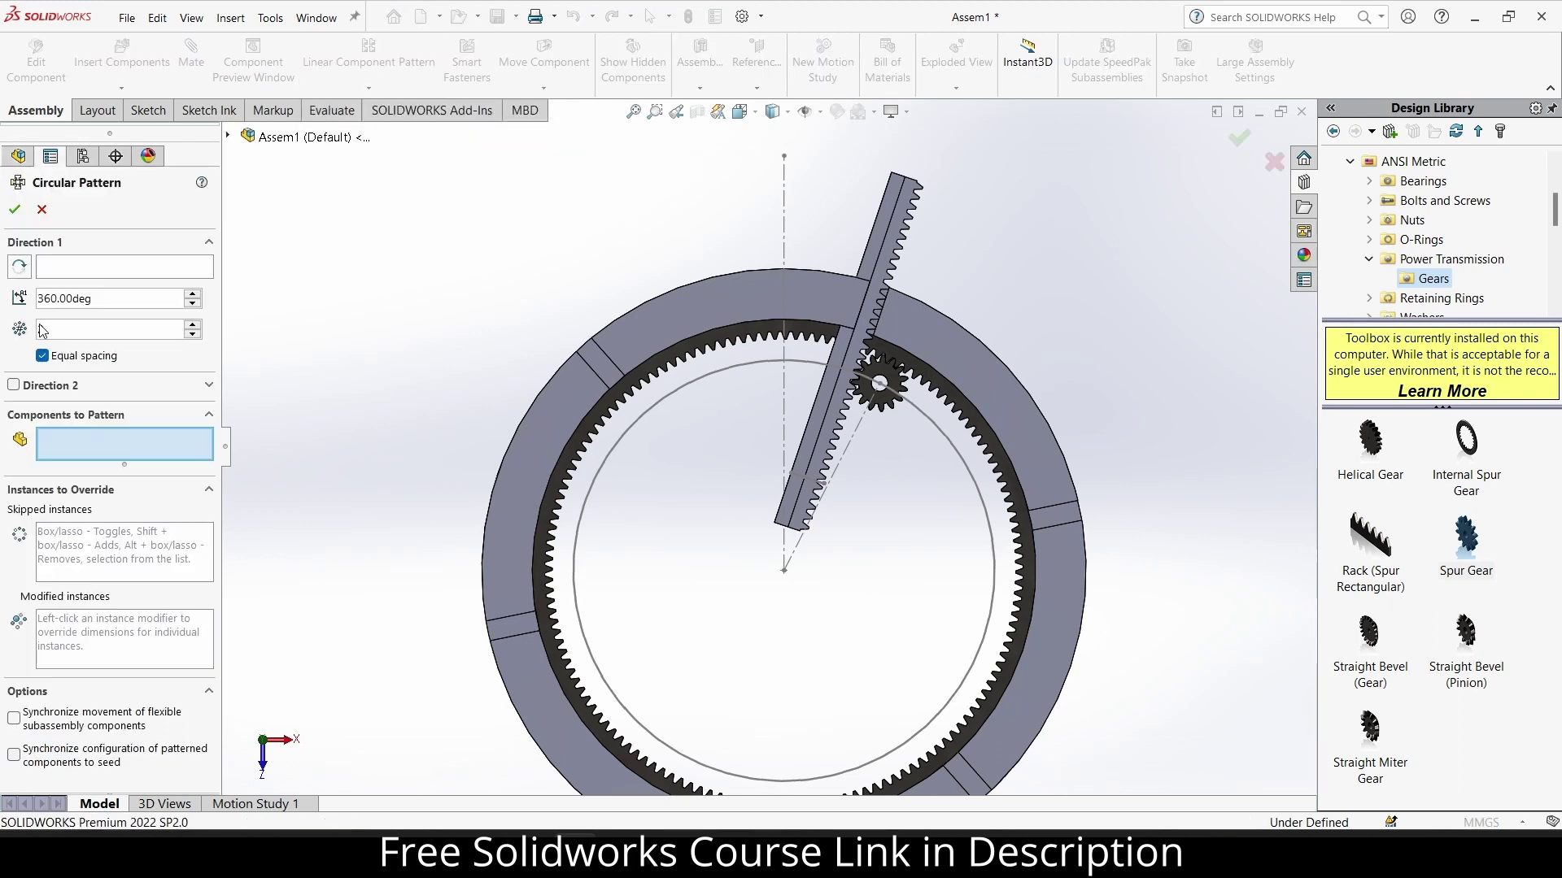
{"action": "left_click", "coordinate": [120, 271]}
{"action": "middle_click_drag", "start_coordinate": [930, 465], "coordinate": [880, 394]}
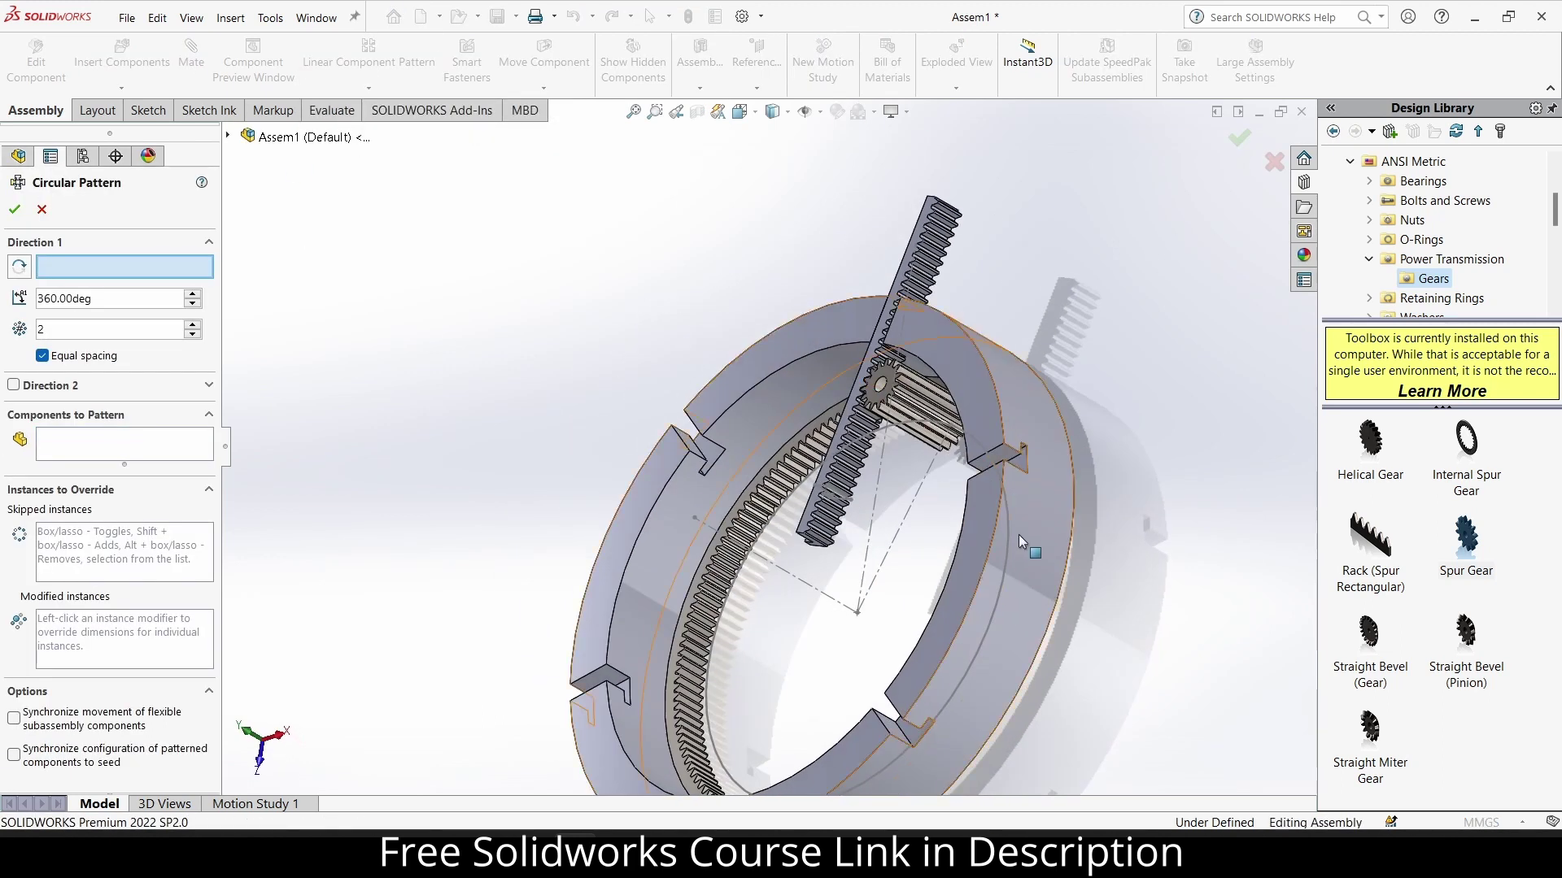
{"action": "left_click", "coordinate": [979, 543]}
{"action": "left_click", "coordinate": [125, 444]}
{"action": "scroll", "coordinate": [992, 388], "scroll_direction": "down", "scroll_amount": 5}
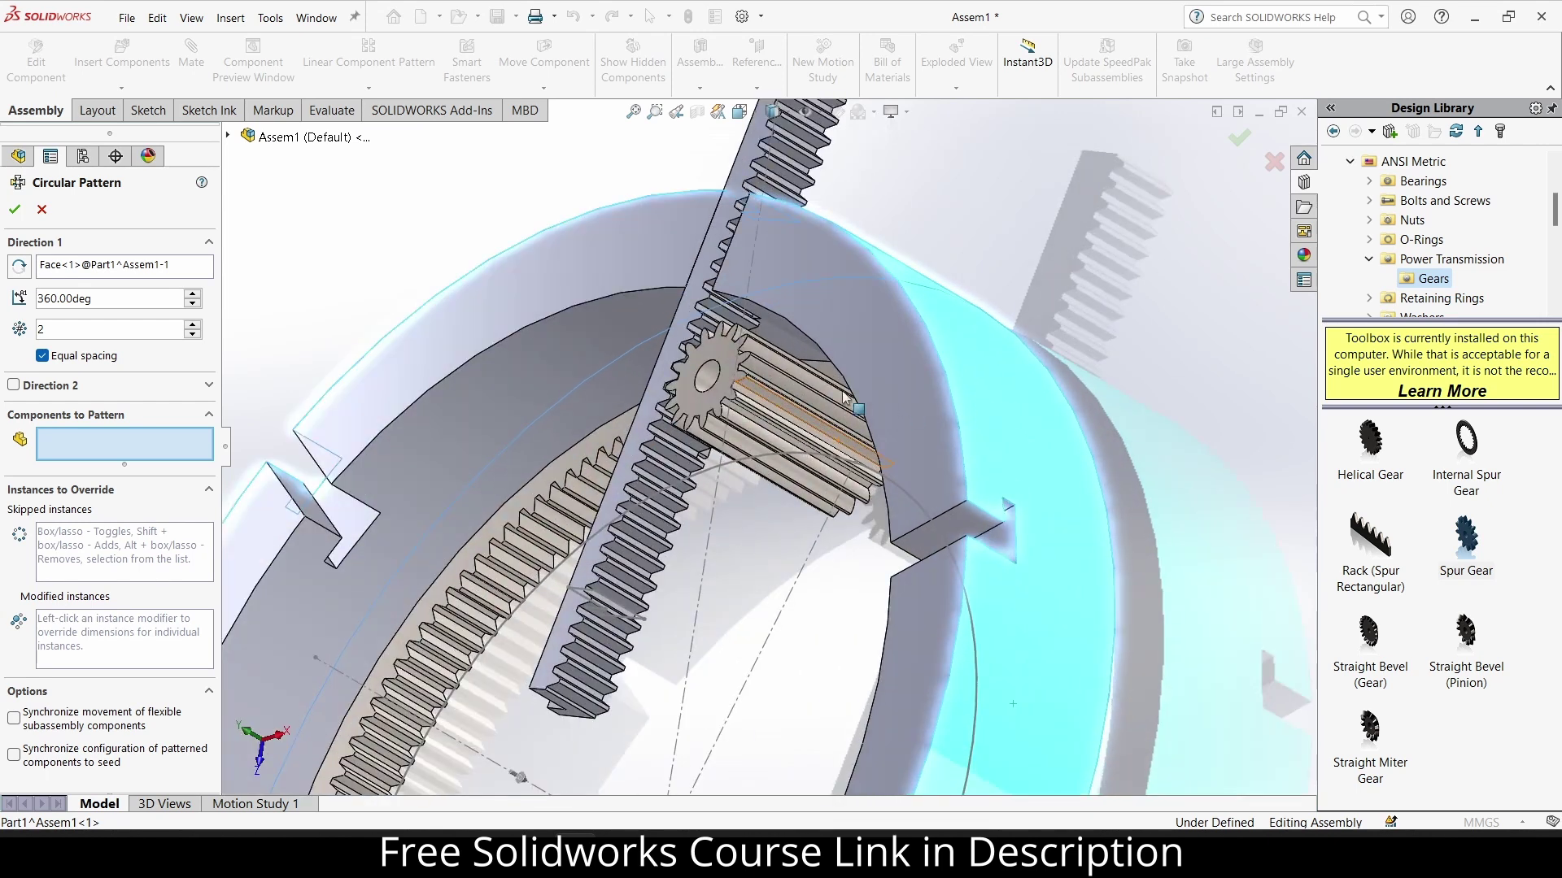
{"action": "left_click", "coordinate": [760, 369]}
{"action": "left_click", "coordinate": [675, 399]}
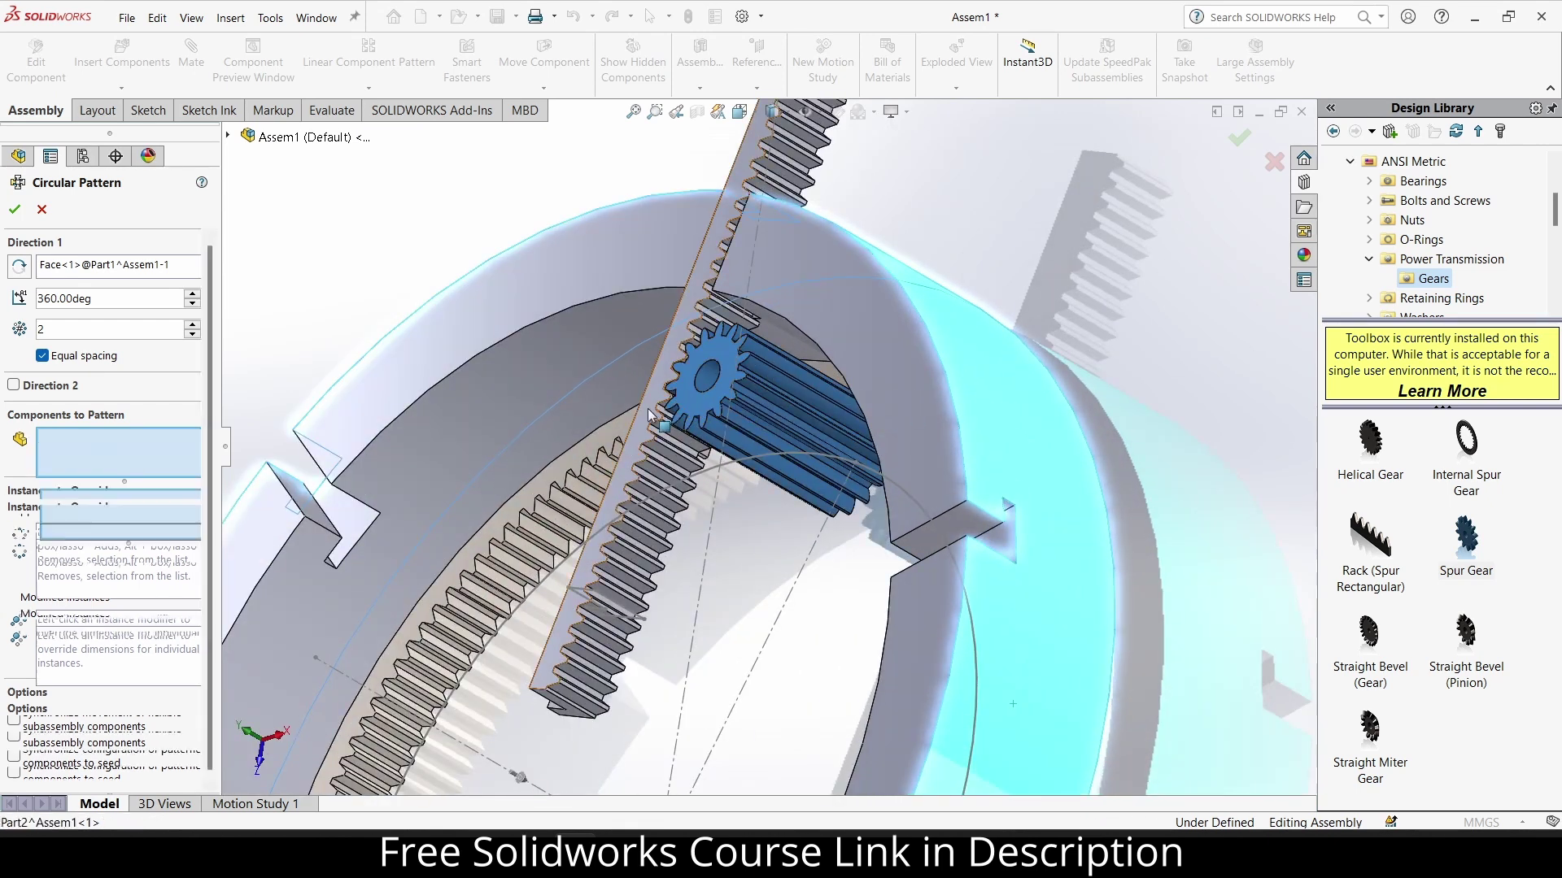
{"action": "scroll", "coordinate": [776, 446], "scroll_direction": "up", "scroll_amount": 5}
Set the pattern to 6 equally spaced instances and confirm it.
{"action": "middle_click_drag", "start_coordinate": [776, 498], "coordinate": [845, 502]}
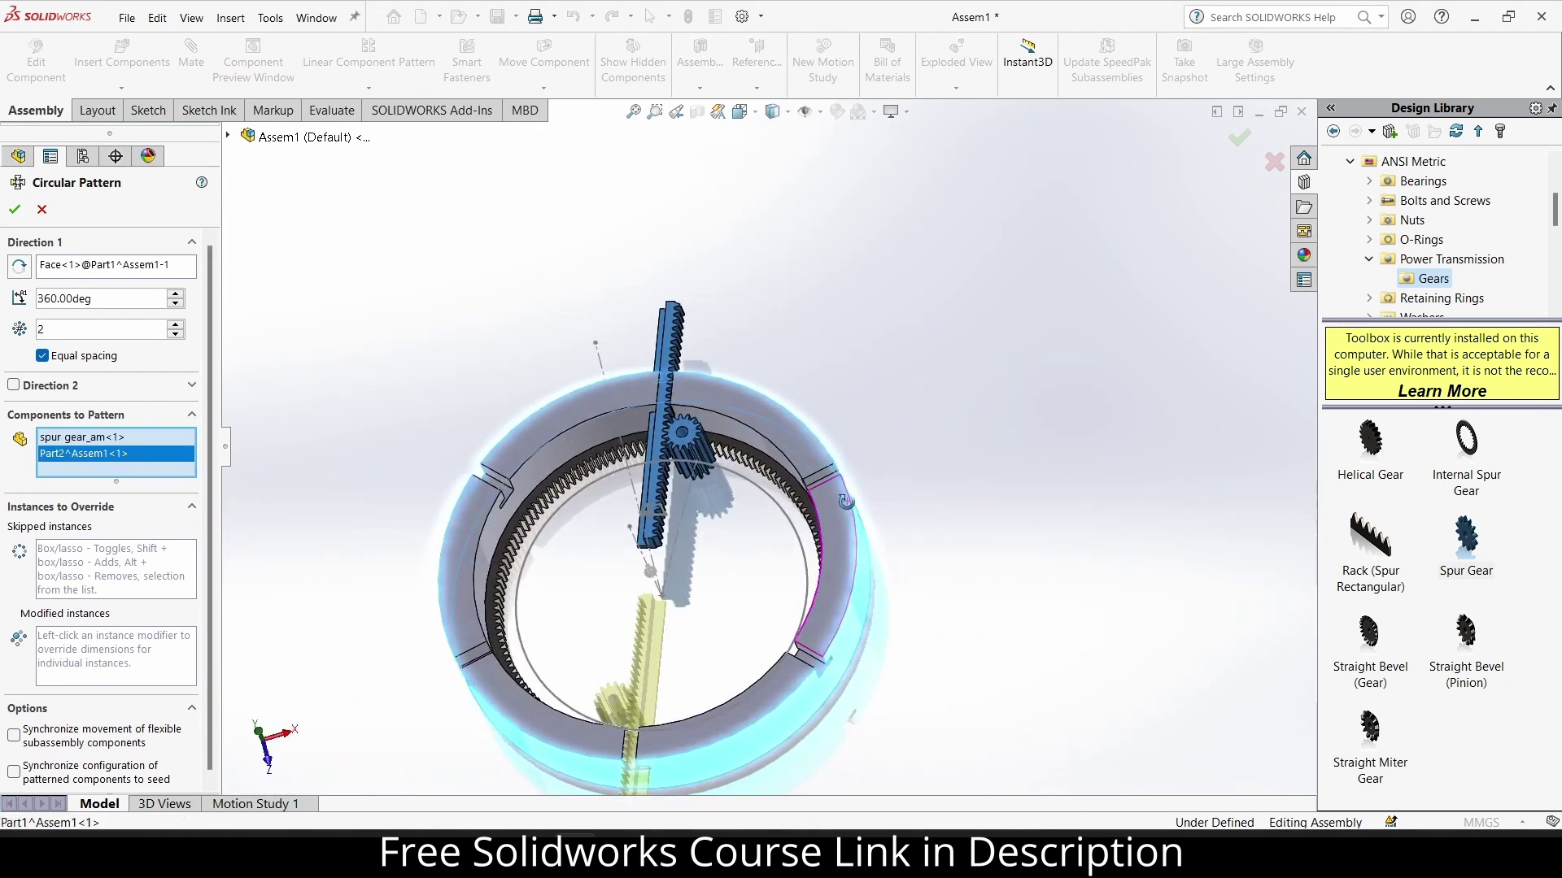
{"action": "left_click", "coordinate": [176, 325]}
{"action": "left_click", "coordinate": [176, 325]}
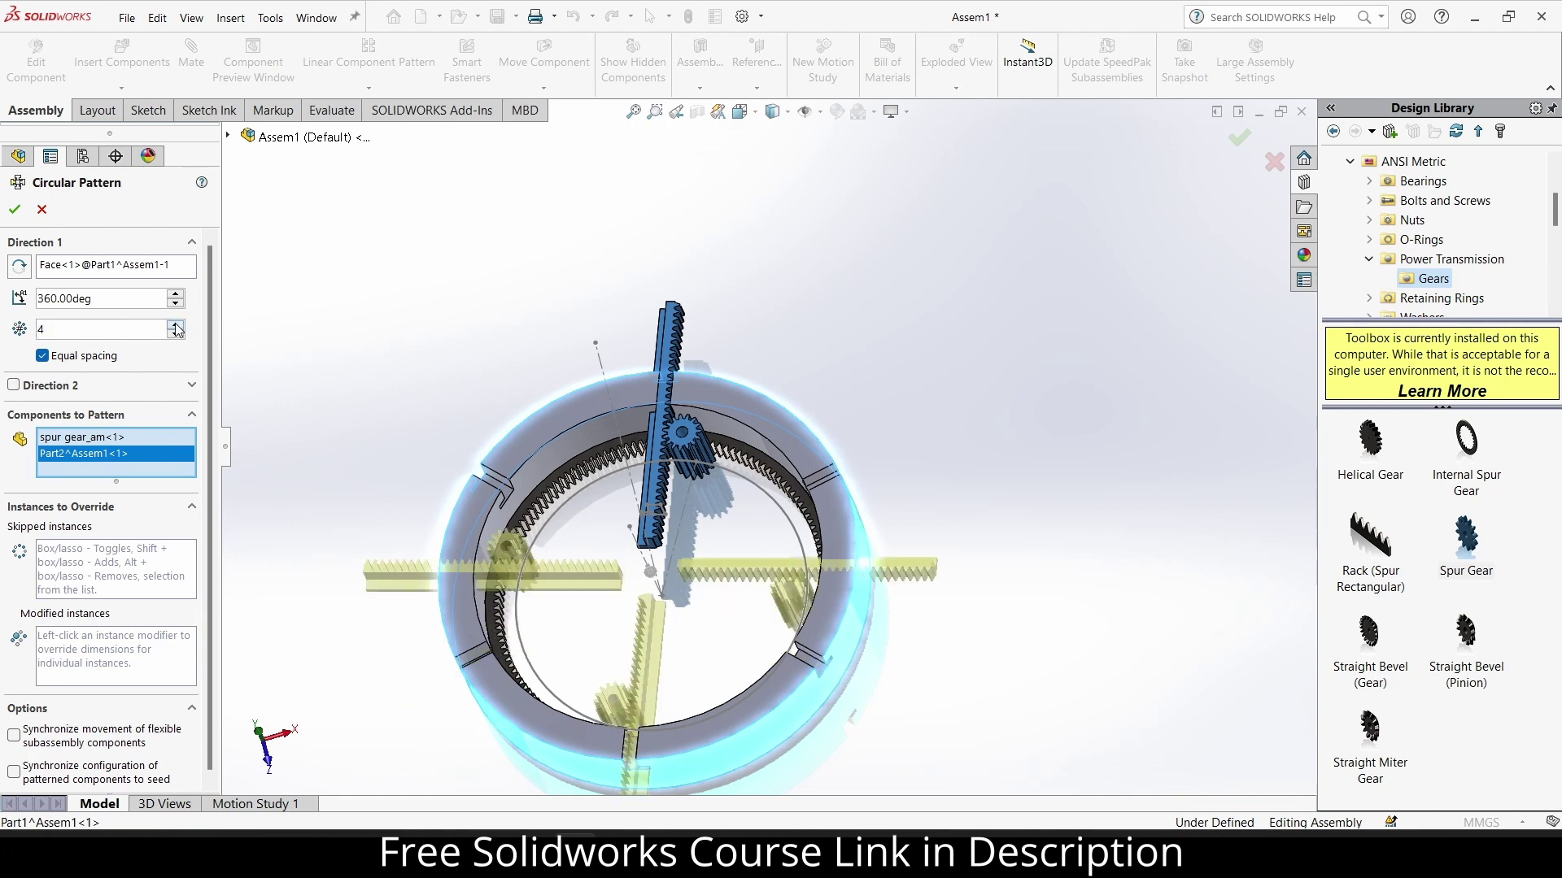
{"action": "left_click", "coordinate": [175, 325]}
{"action": "middle_click_drag", "start_coordinate": [388, 408], "coordinate": [423, 482]}
{"action": "left_click", "coordinate": [175, 324]}
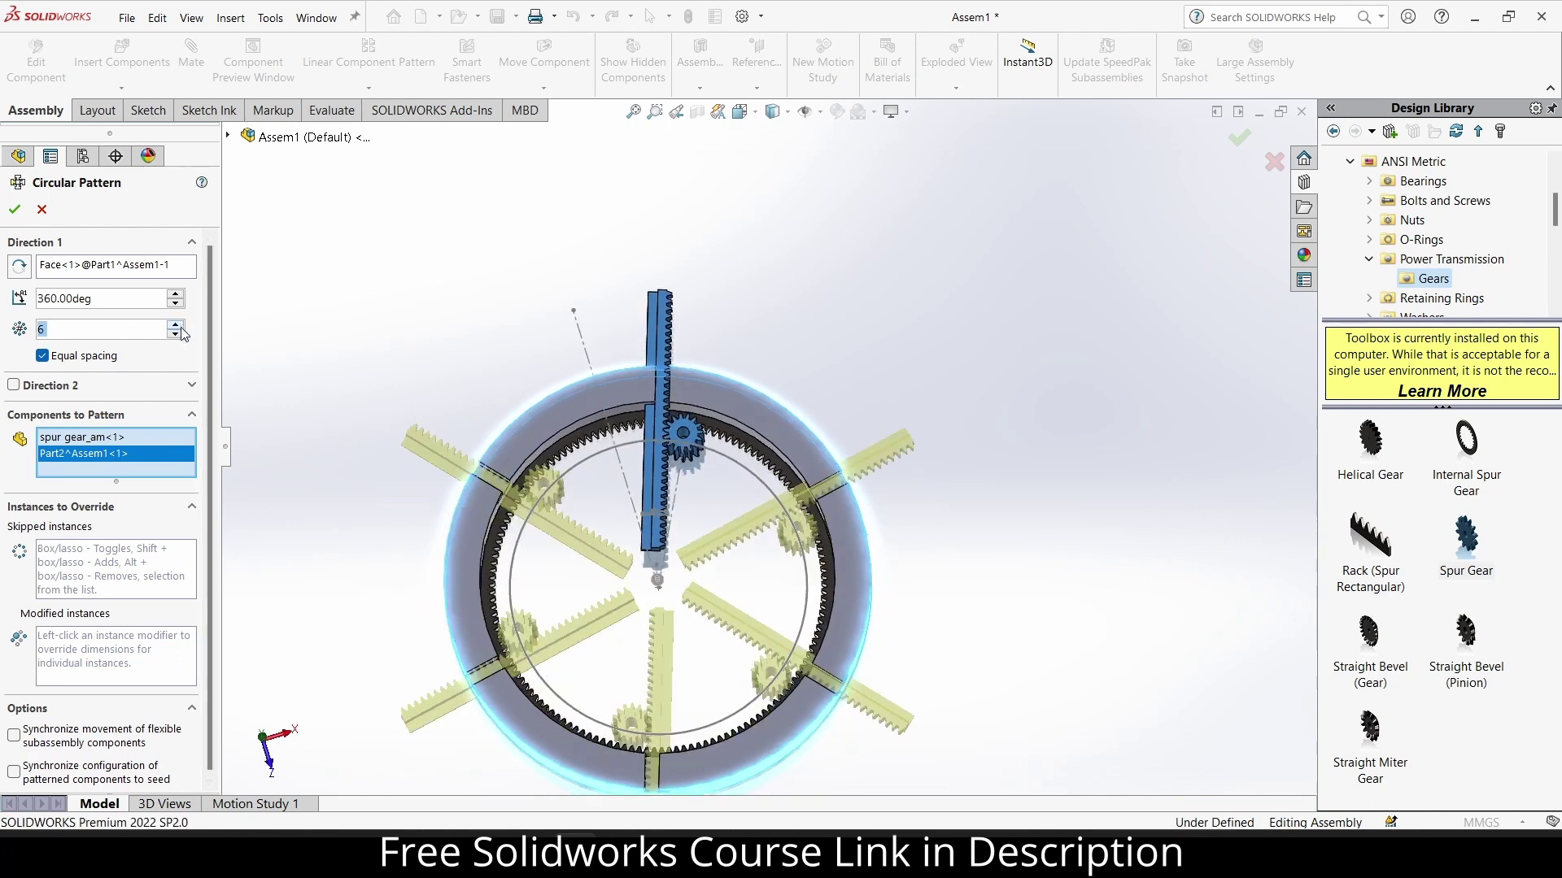
{"action": "left_click", "coordinate": [11, 209]}
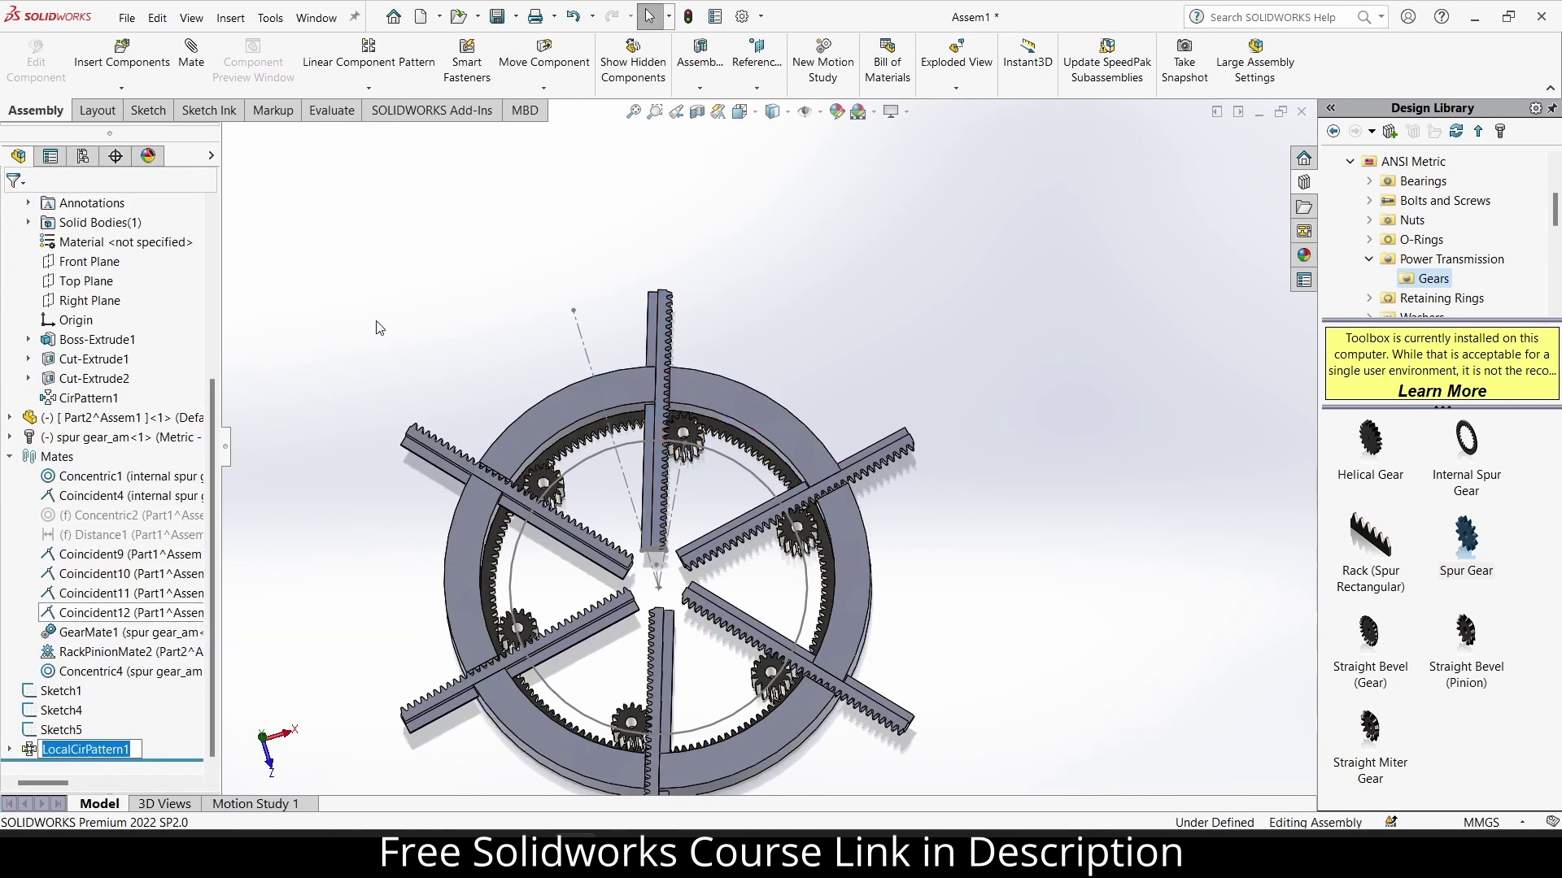
Insert a new part, Part3, into Assem1 and open its first sketch on Top Plane.
{"action": "middle_click_drag", "start_coordinate": [377, 328], "coordinate": [688, 465]}
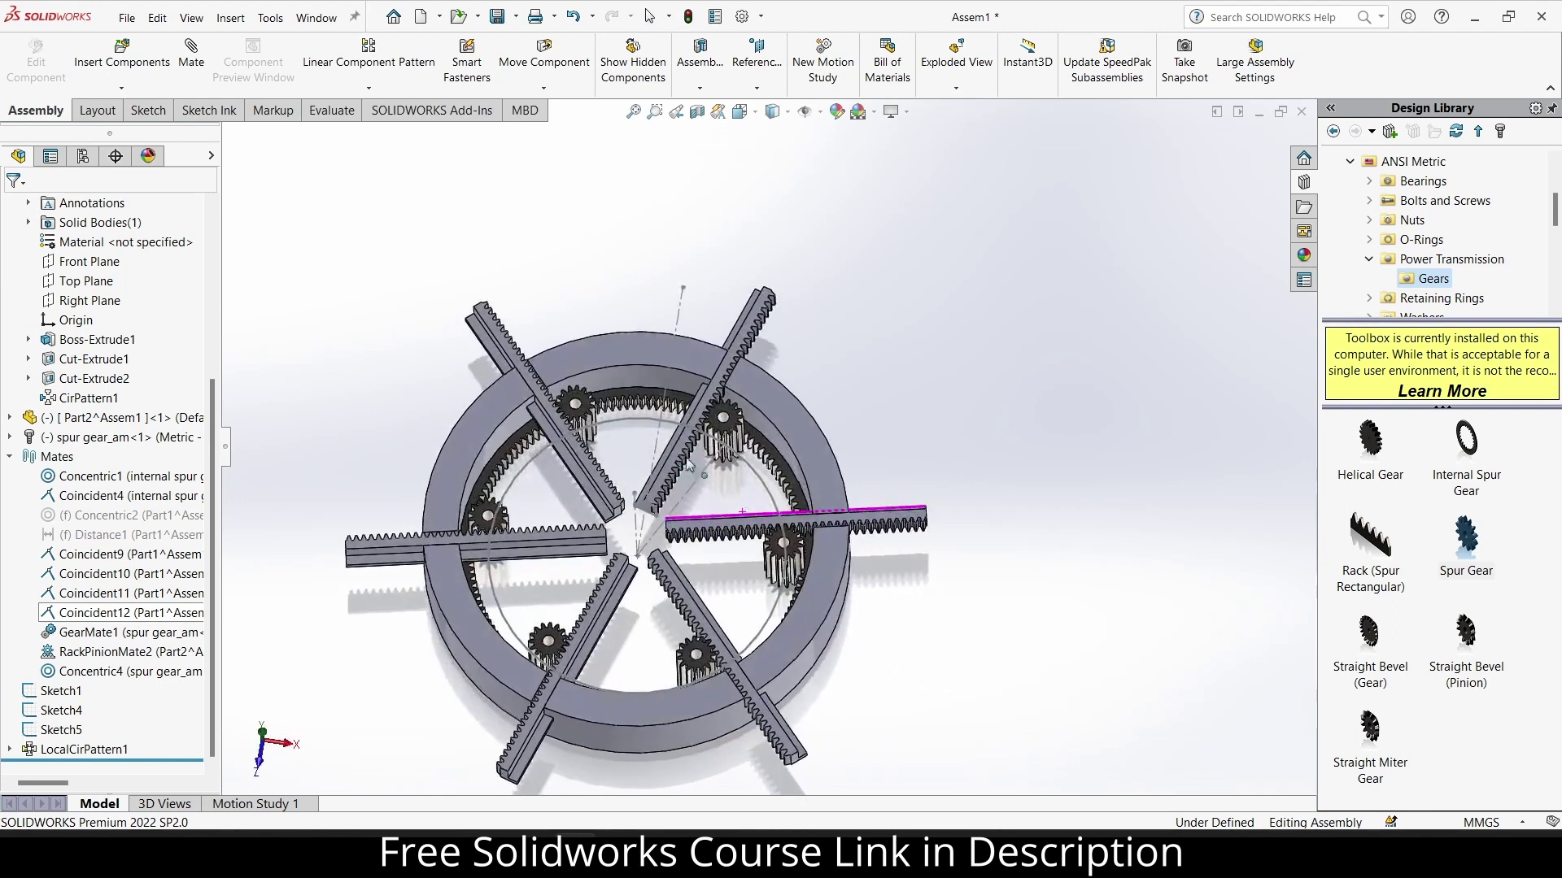
{"action": "scroll", "coordinate": [688, 465], "scroll_direction": "down", "scroll_amount": 2}
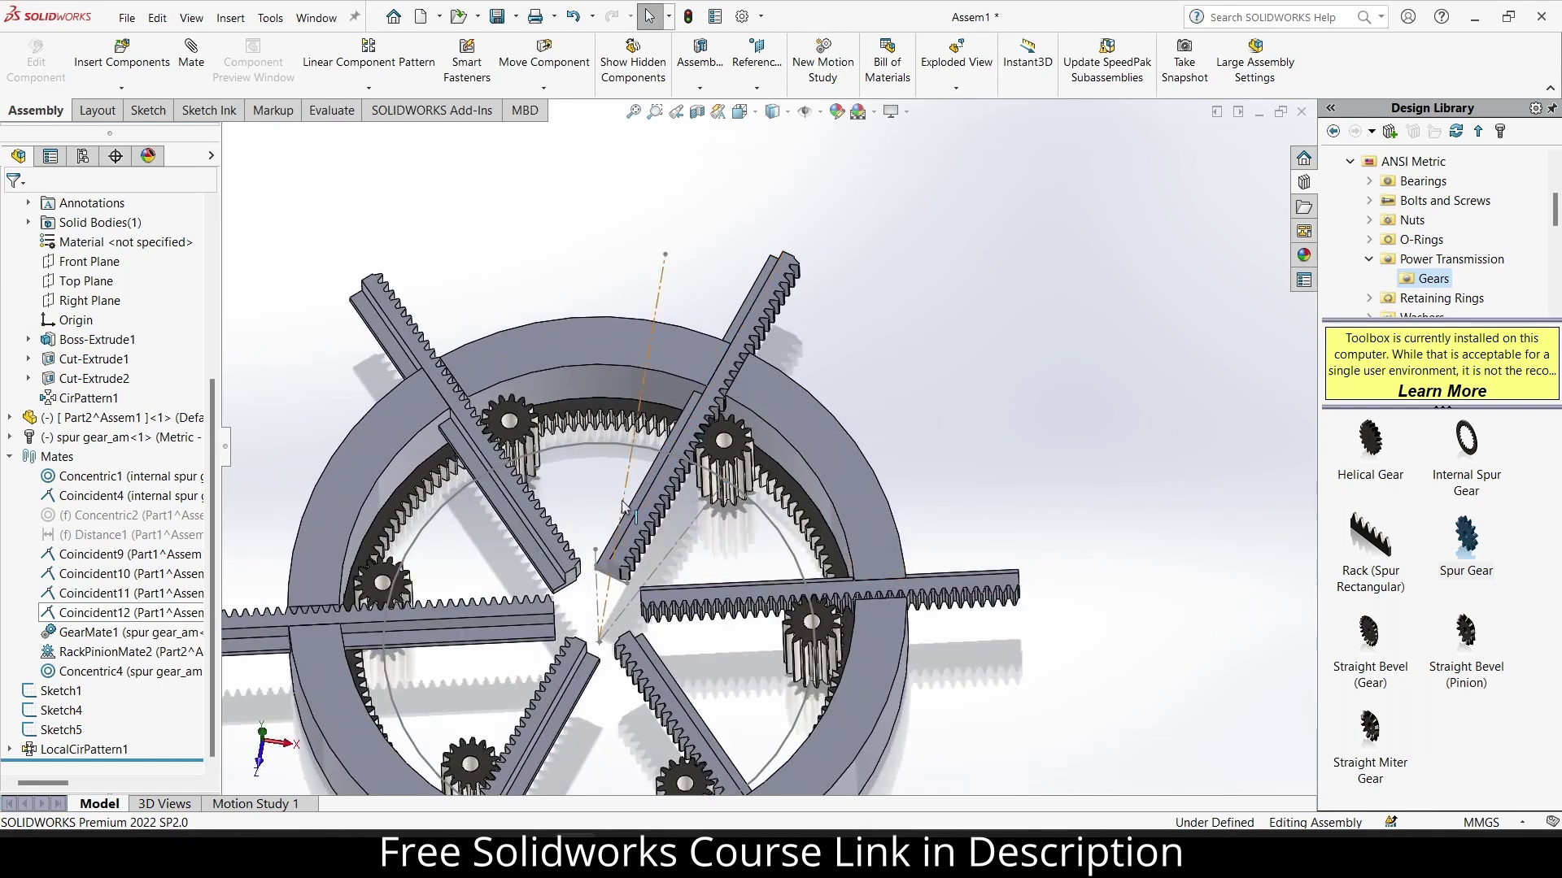
{"action": "scroll", "coordinate": [11, 328], "scroll_direction": "up", "scroll_amount": 4}
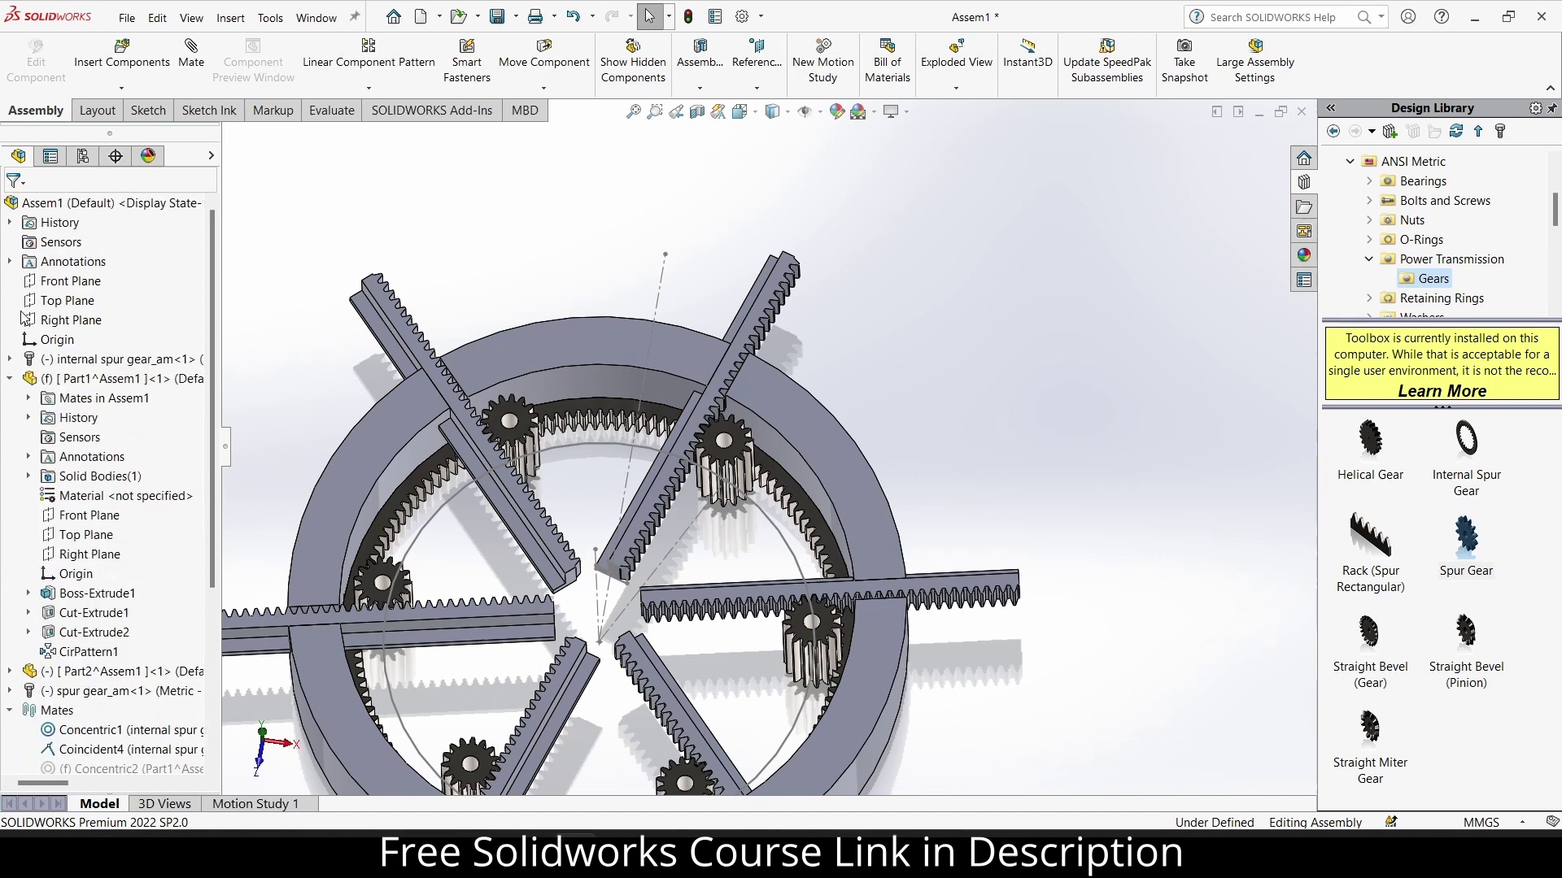
{"action": "left_click", "coordinate": [68, 300]}
{"action": "left_click", "coordinate": [71, 281], "text": "ctrl"}
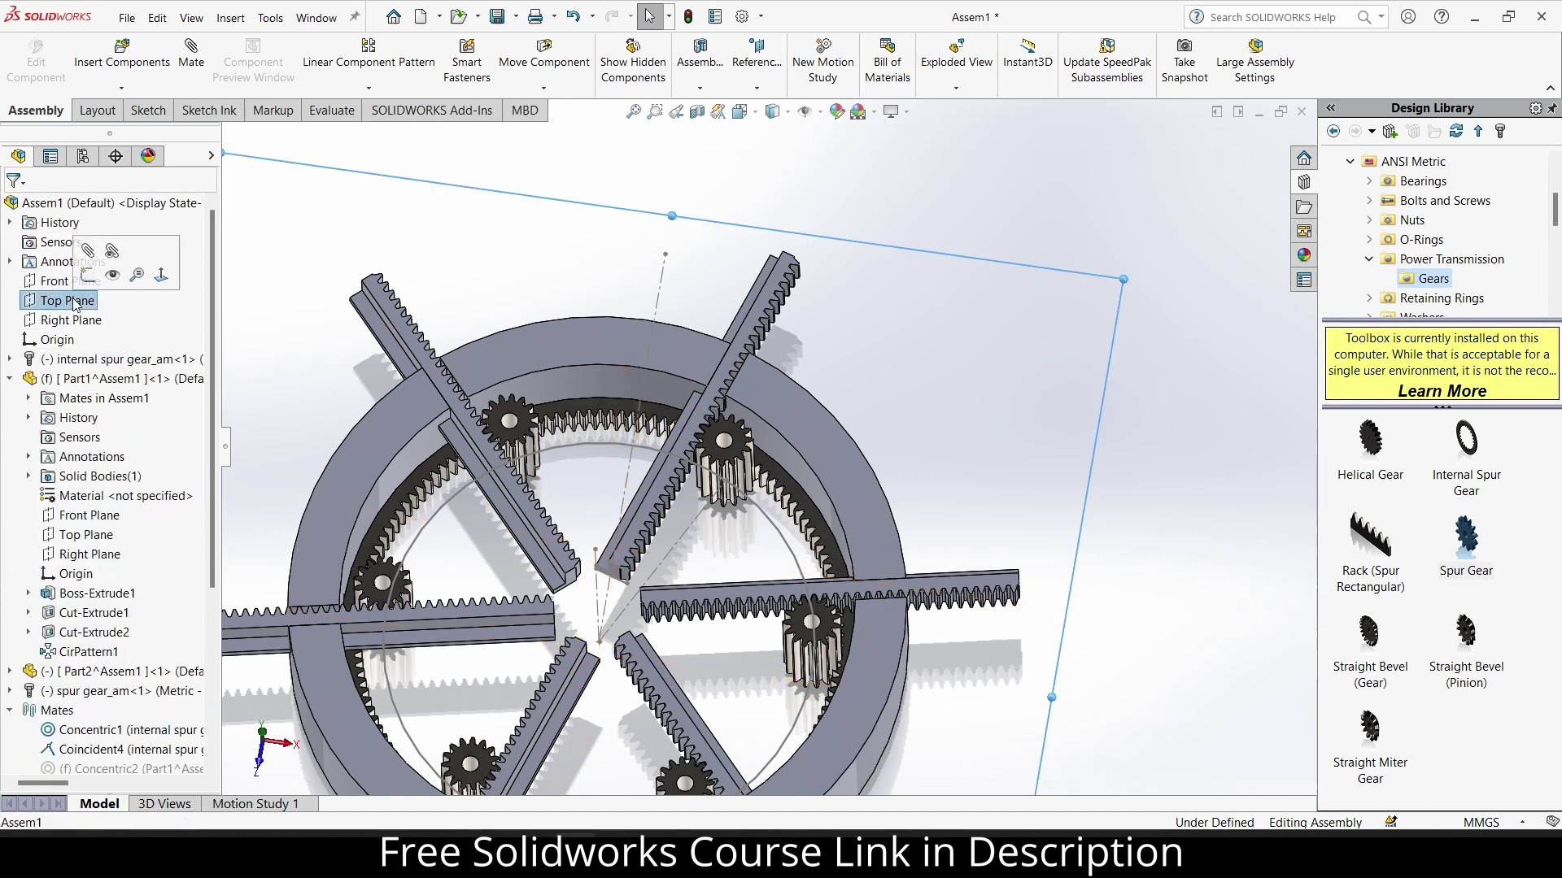
{"action": "left_click", "coordinate": [121, 88]}
{"action": "left_click", "coordinate": [122, 122]}
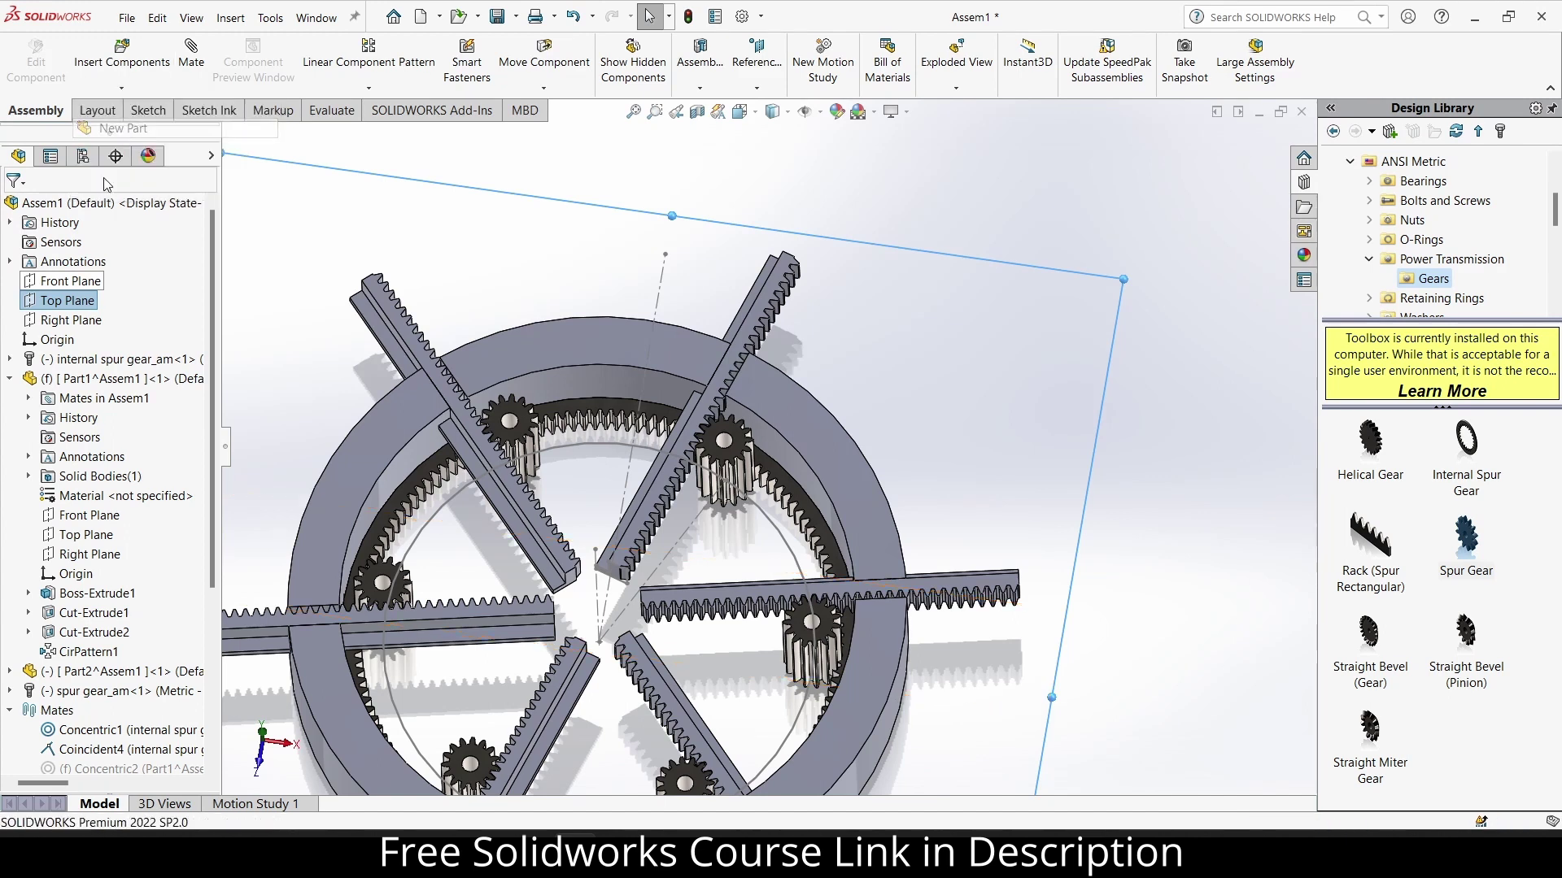
{"action": "left_click", "coordinate": [68, 301]}
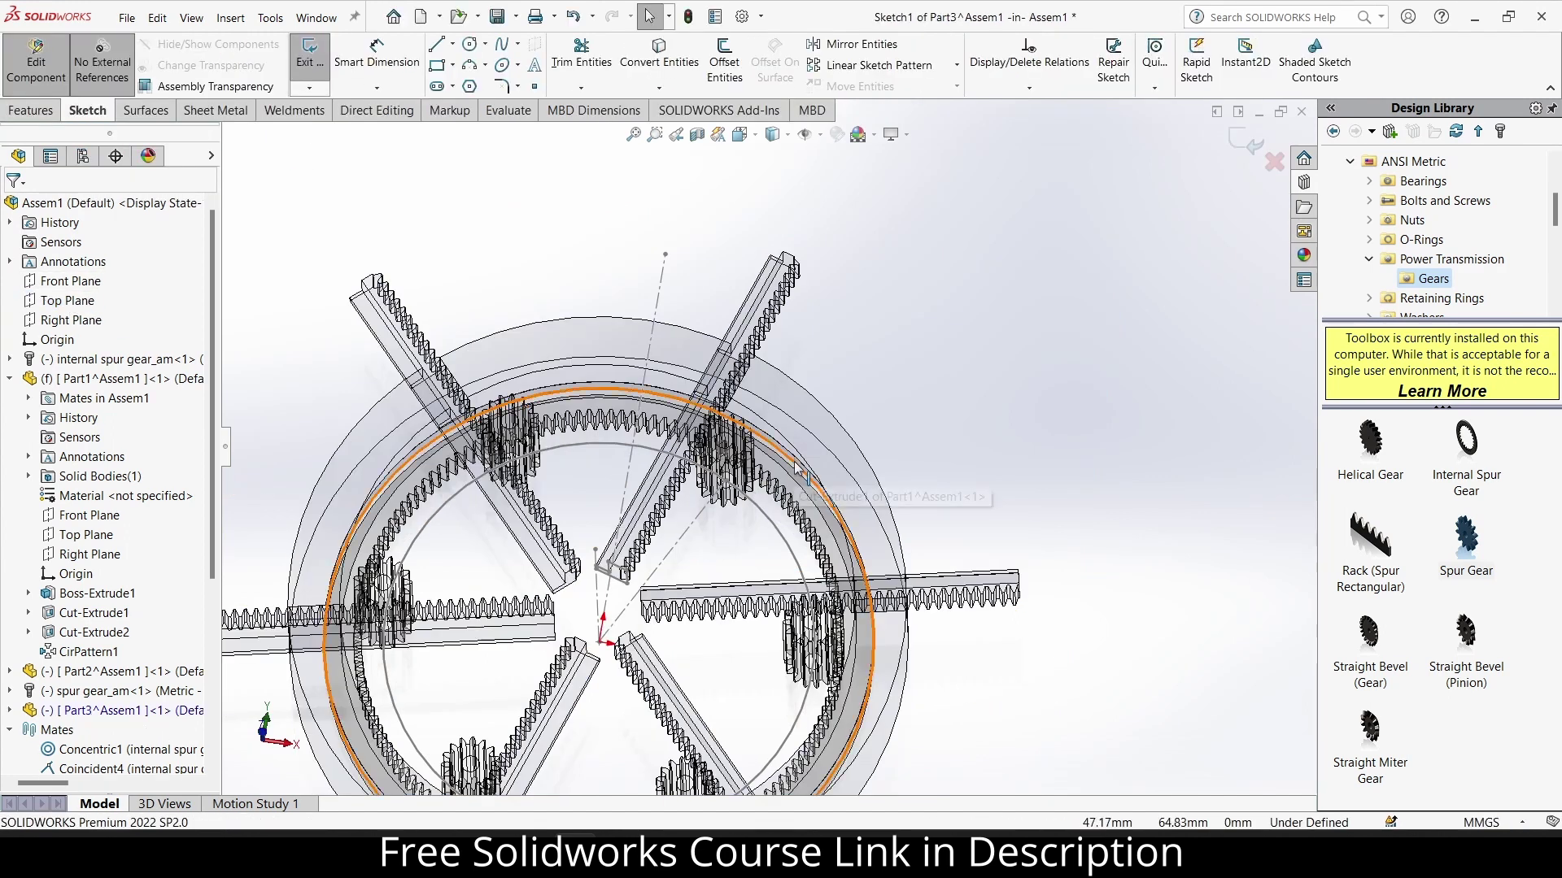
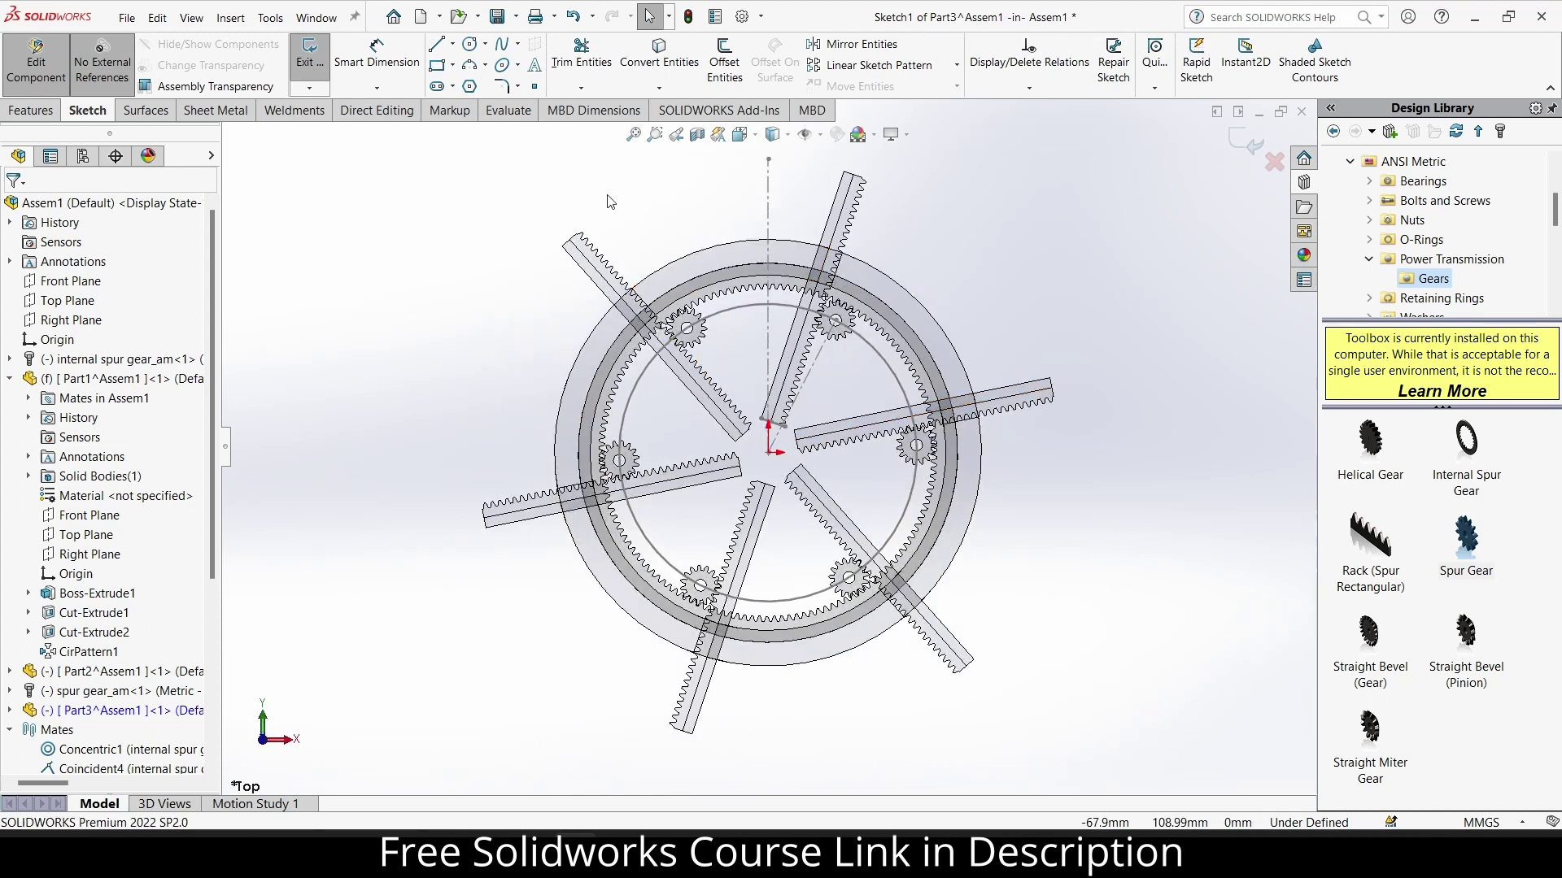
Draw a vertical construction centerline upward from the origin.
{"action": "left_click", "coordinate": [453, 45]}
{"action": "left_click", "coordinate": [473, 66]}
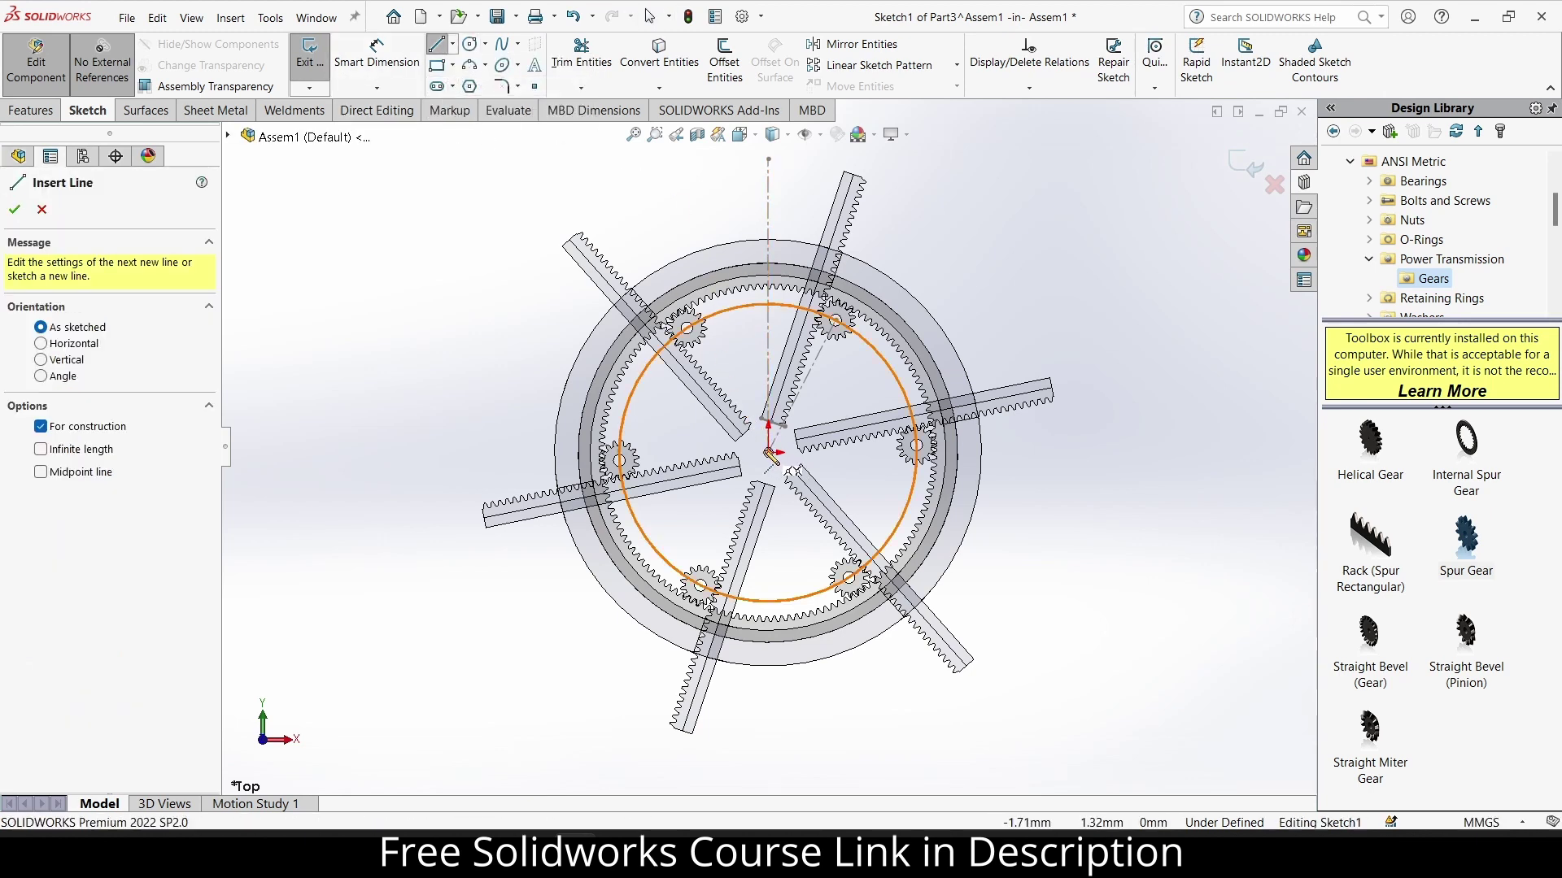
{"action": "left_click", "coordinate": [767, 452]}
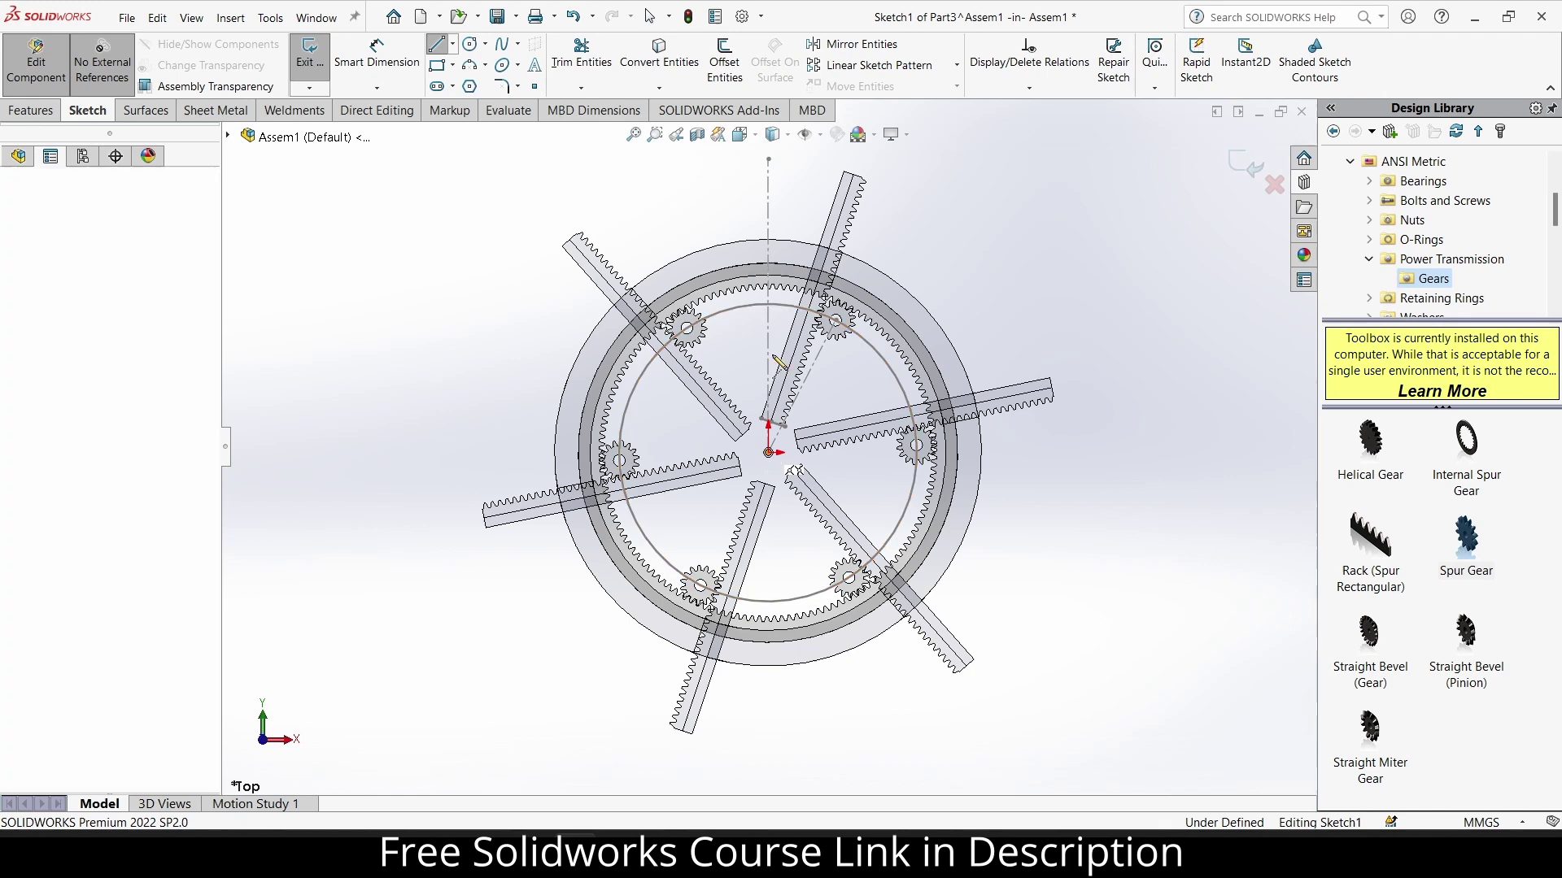
{"action": "left_click", "coordinate": [768, 161]}
{"action": "key", "text": "Escape"}
Draw a large circle at the origin around the gears and two radial lines from its upper edge to the centre.
{"action": "left_click", "coordinate": [470, 45]}
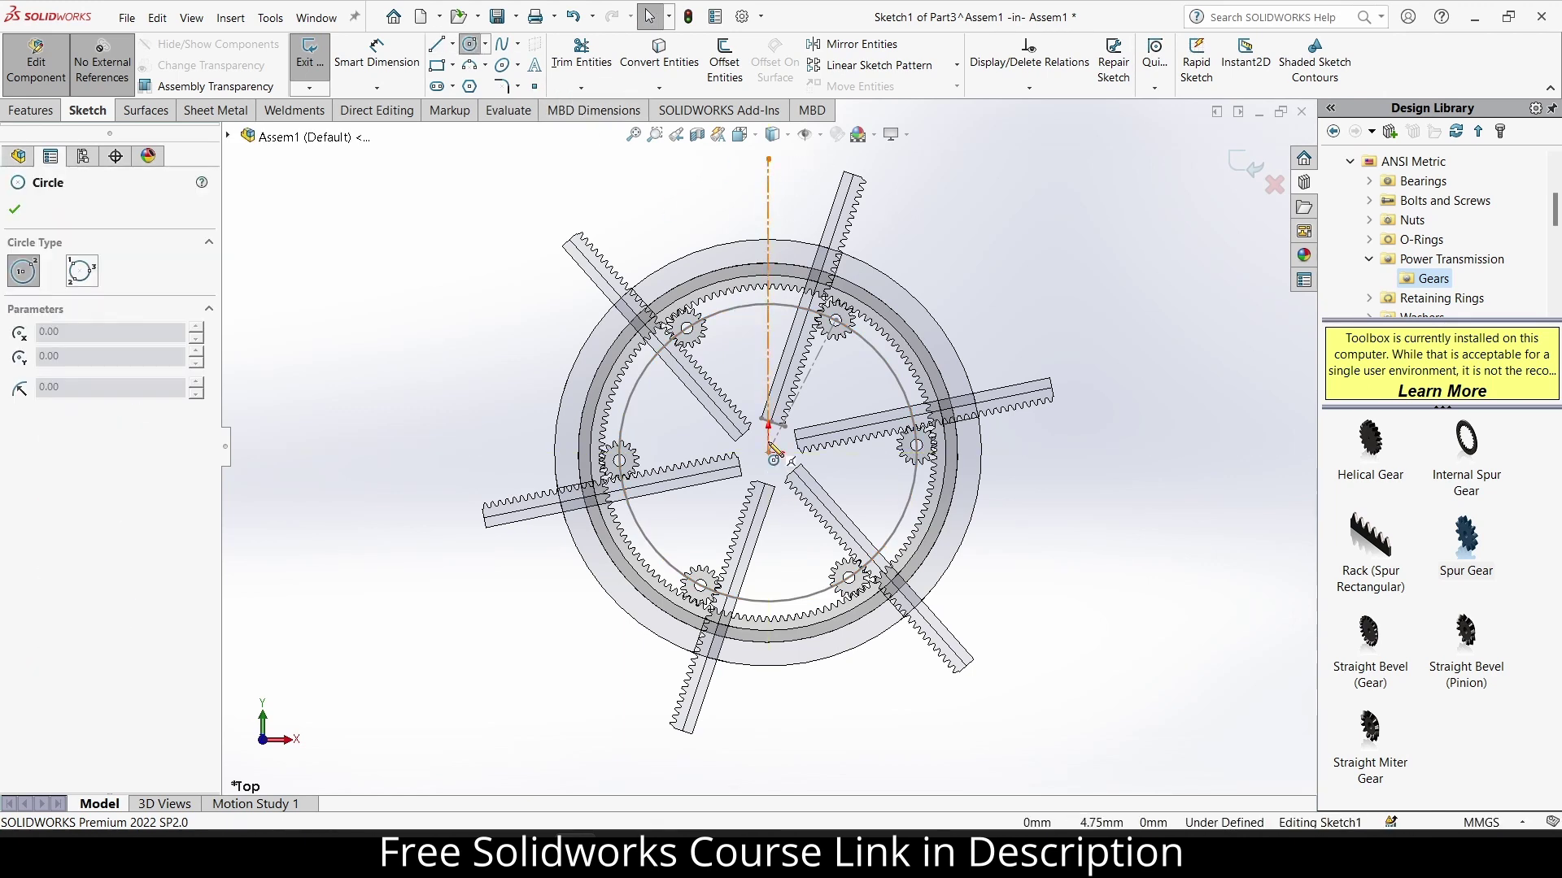
{"action": "left_click", "coordinate": [768, 452]}
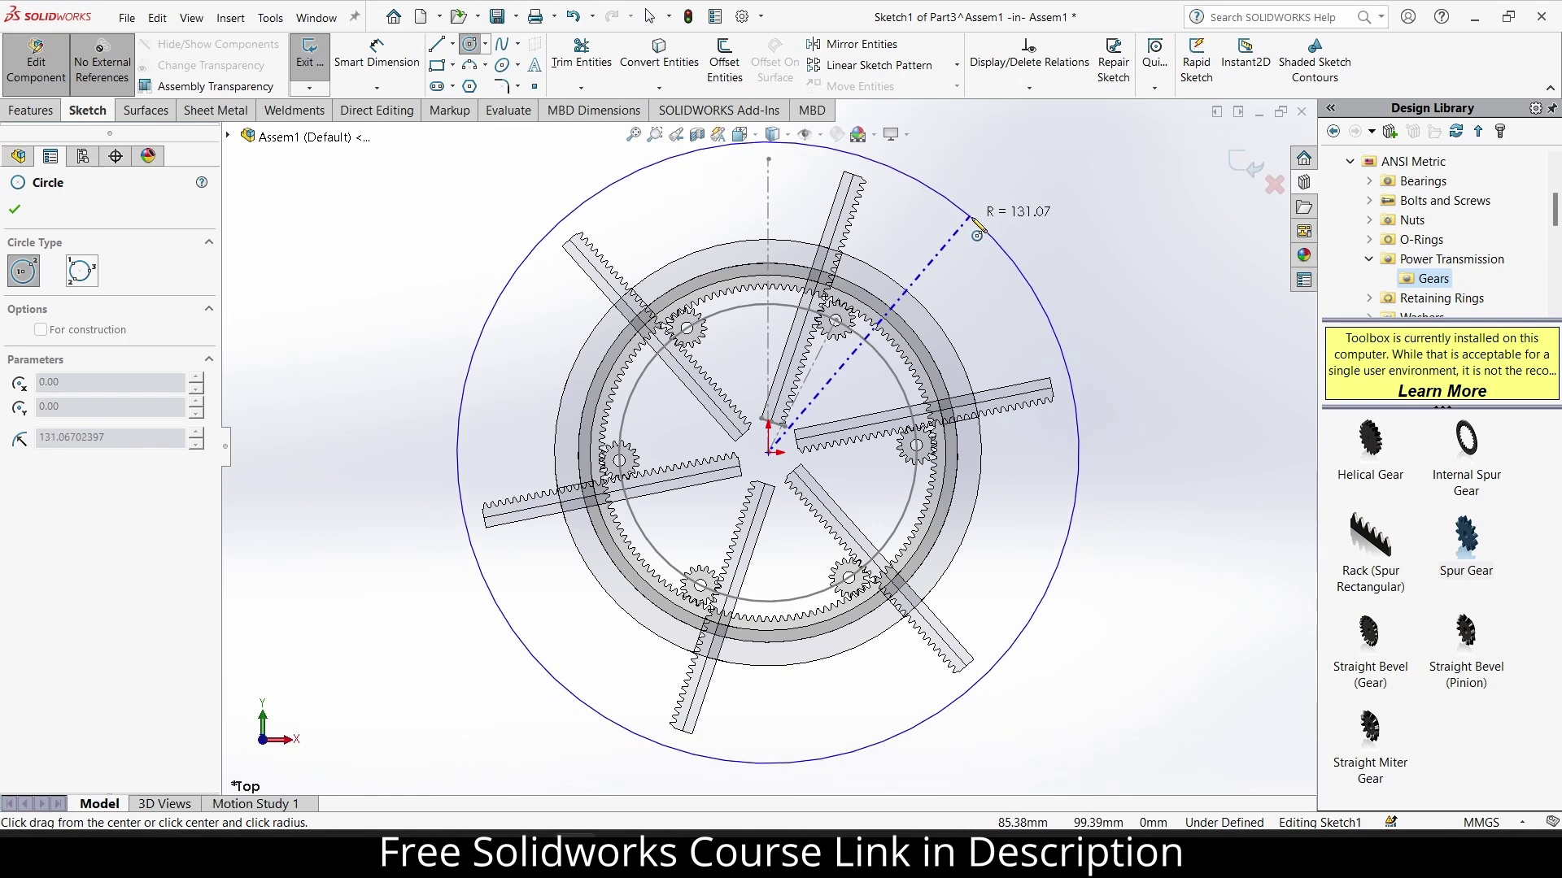
{"action": "left_click", "coordinate": [969, 219]}
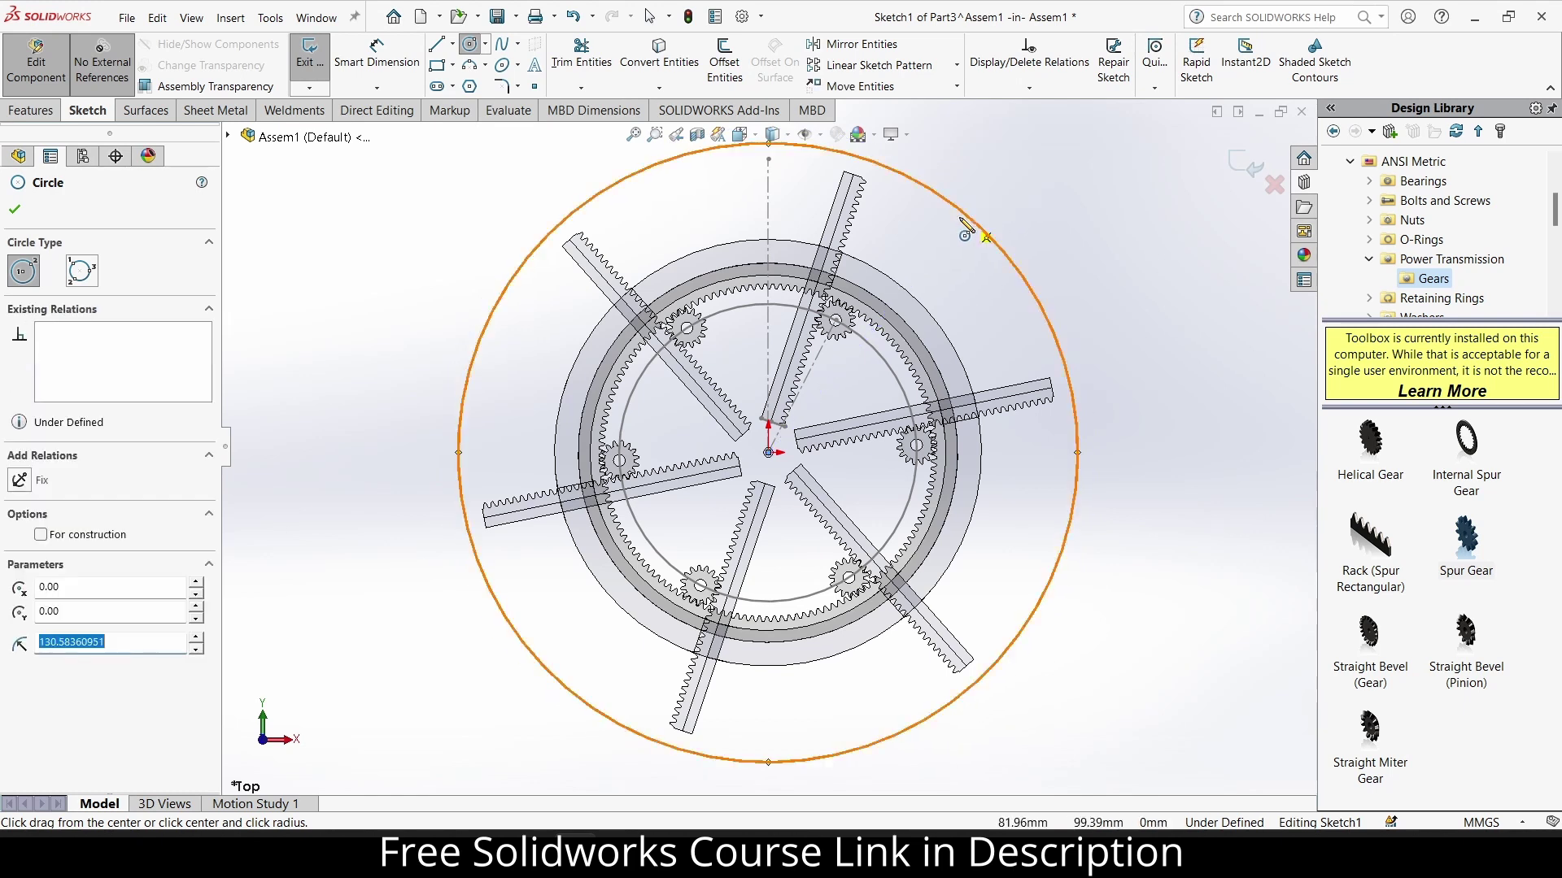
{"action": "left_click", "coordinate": [440, 47]}
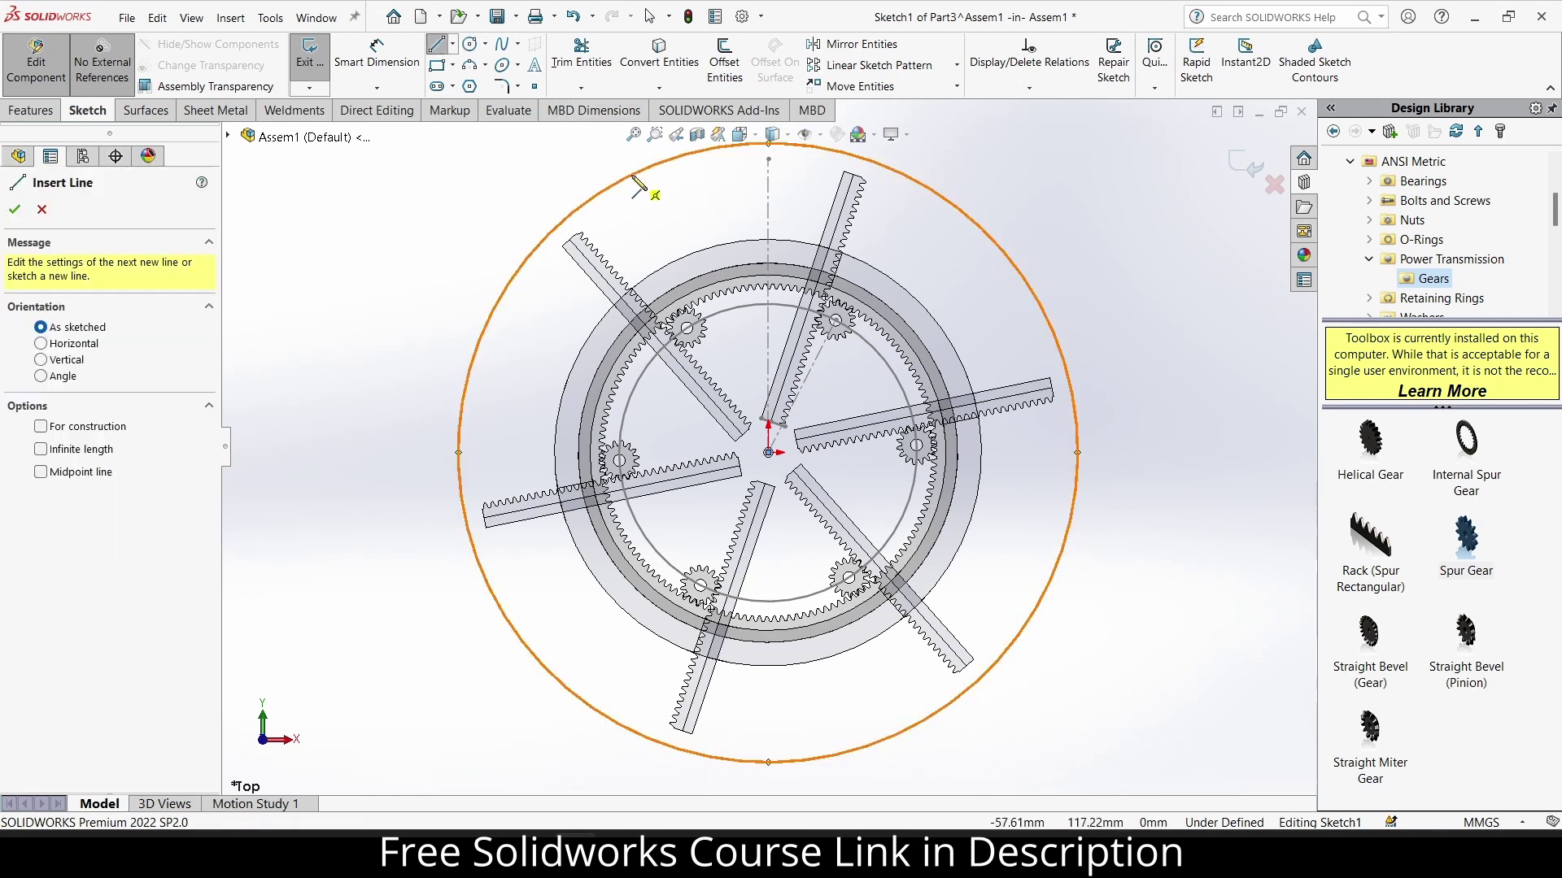
{"action": "left_click", "coordinate": [613, 188]}
{"action": "left_click", "coordinate": [769, 453]}
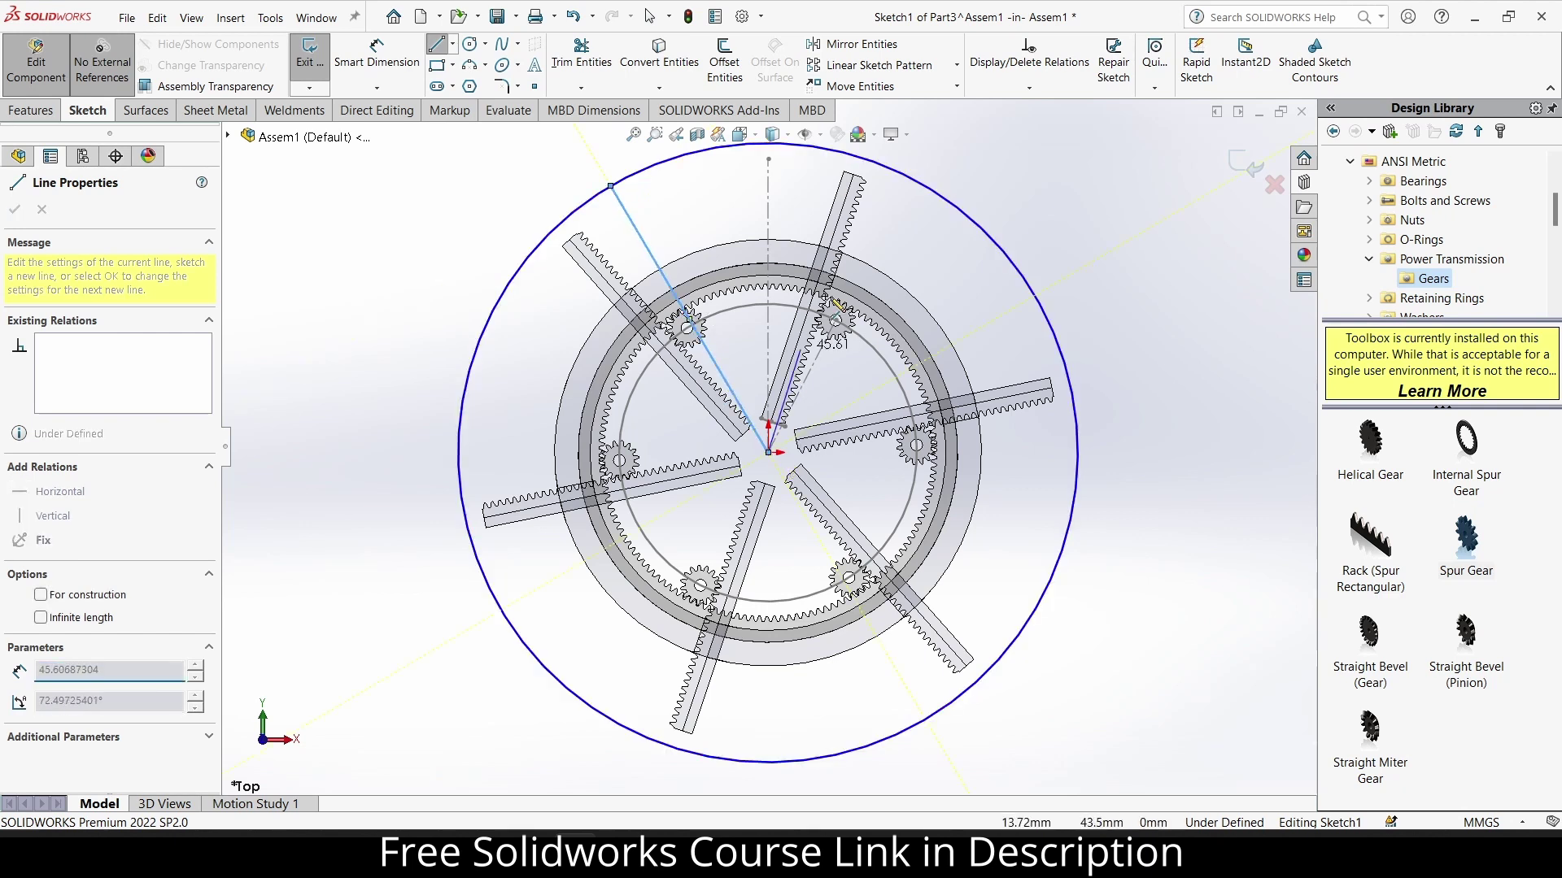
{"action": "left_click", "coordinate": [920, 184]}
{"action": "key", "text": "Escape"}
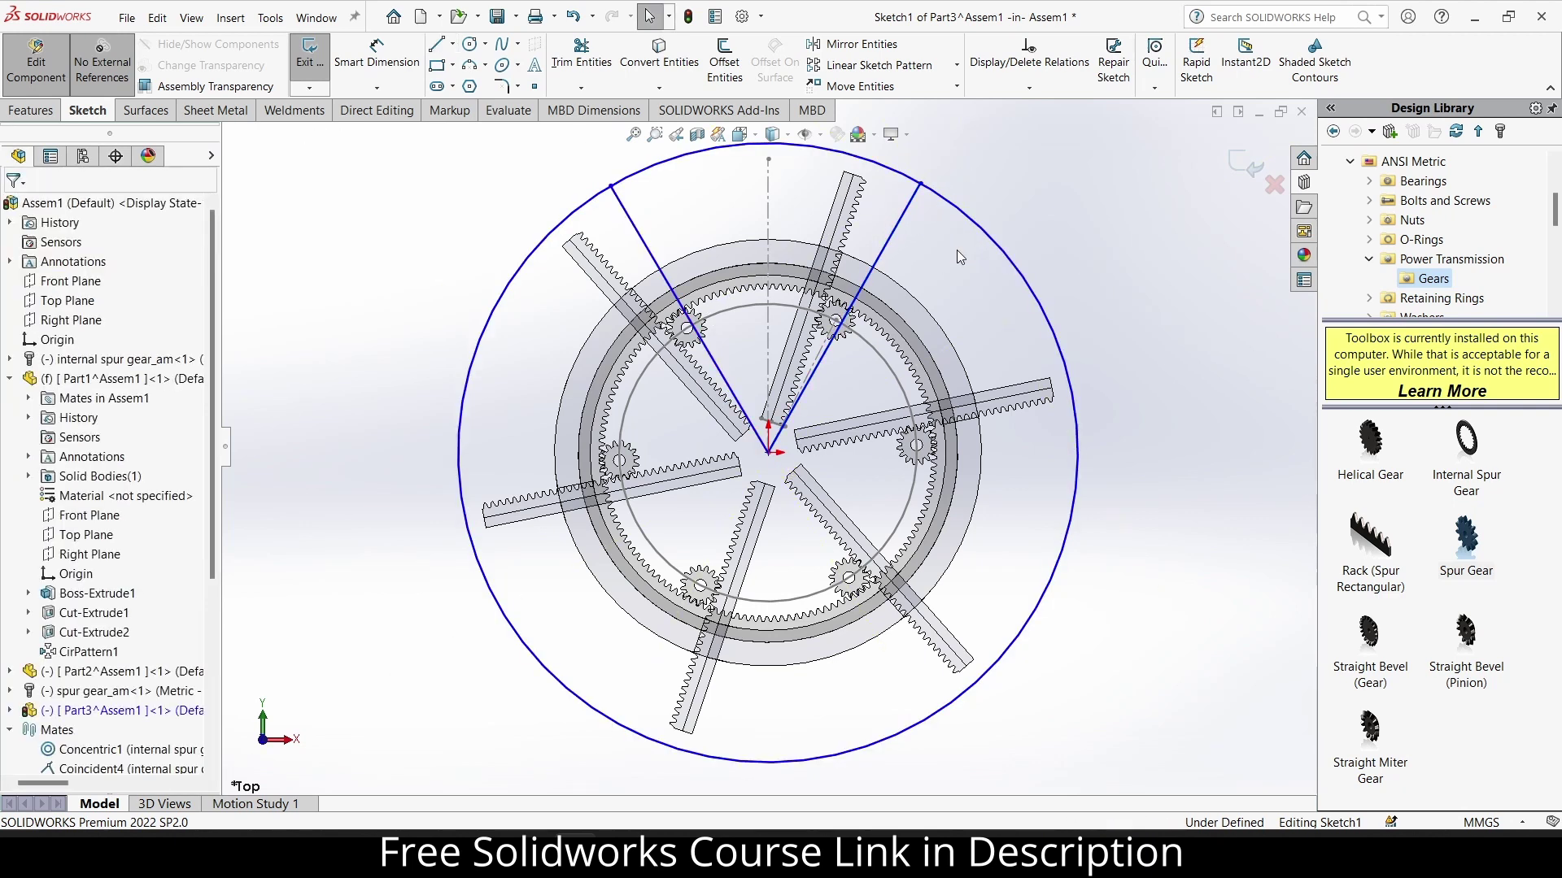
Add a construction centerline from the circle centre to the top of the circle.
{"action": "left_click", "coordinate": [453, 45]}
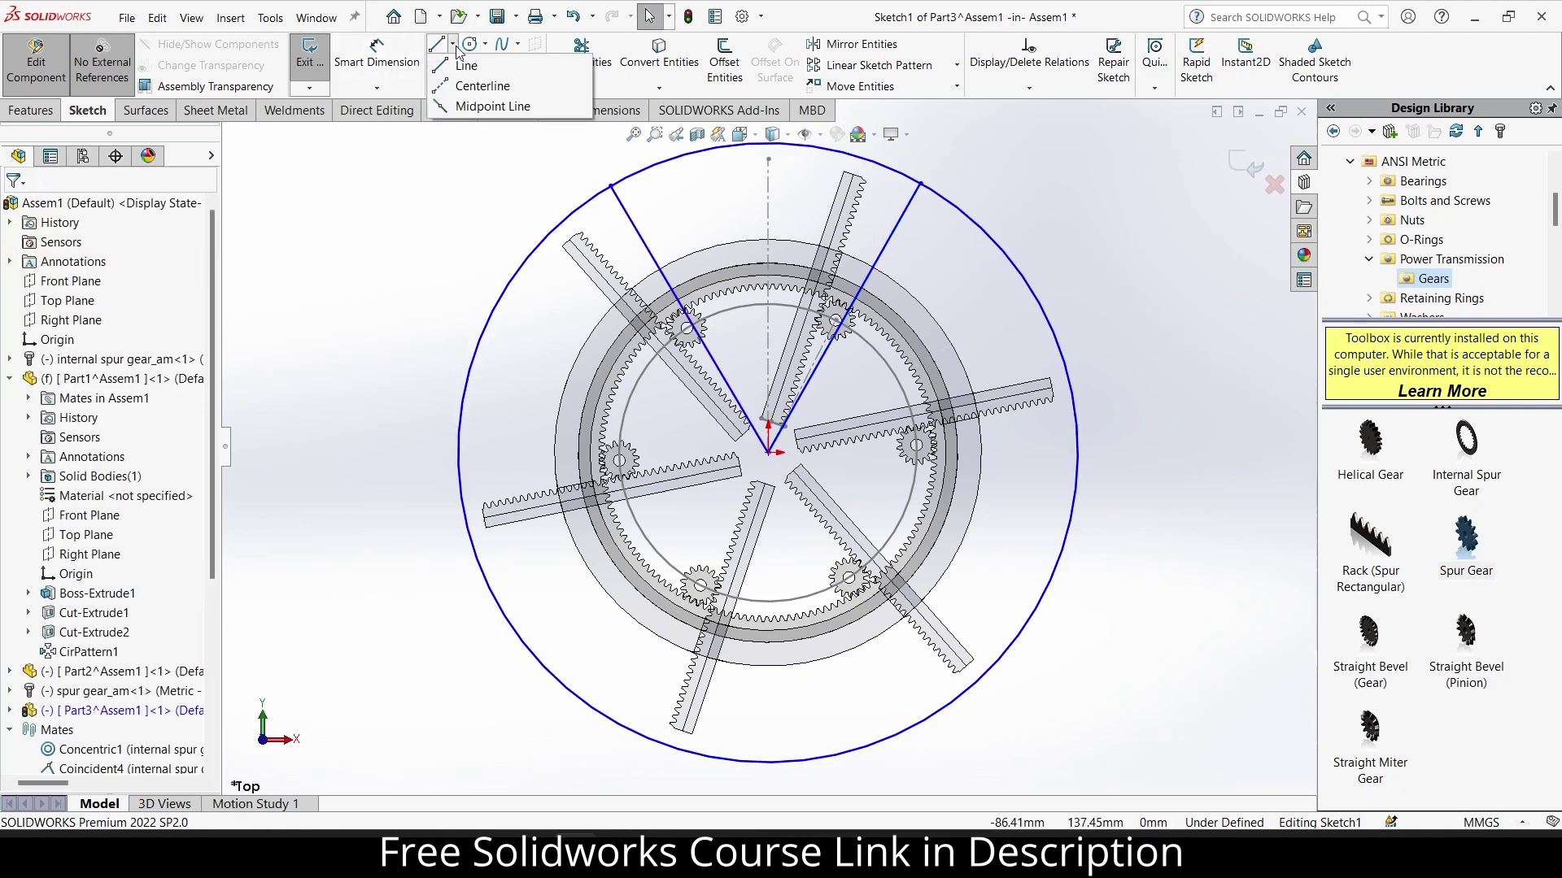
{"action": "left_click", "coordinate": [470, 84]}
{"action": "left_click", "coordinate": [770, 453]}
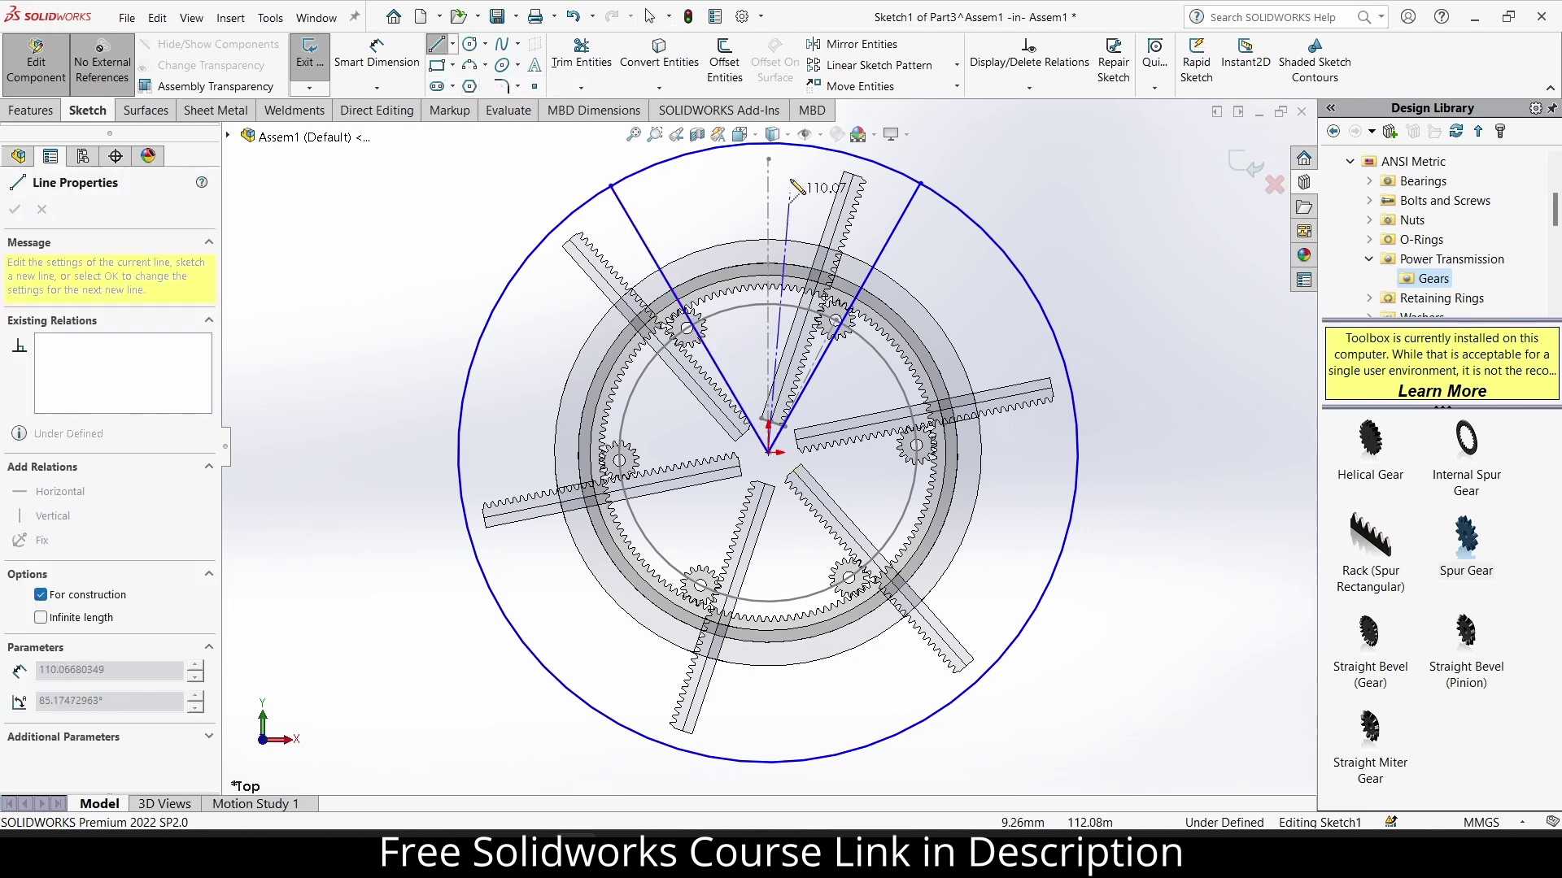
{"action": "scroll", "coordinate": [769, 453], "scroll_direction": "up", "scroll_amount": 2}
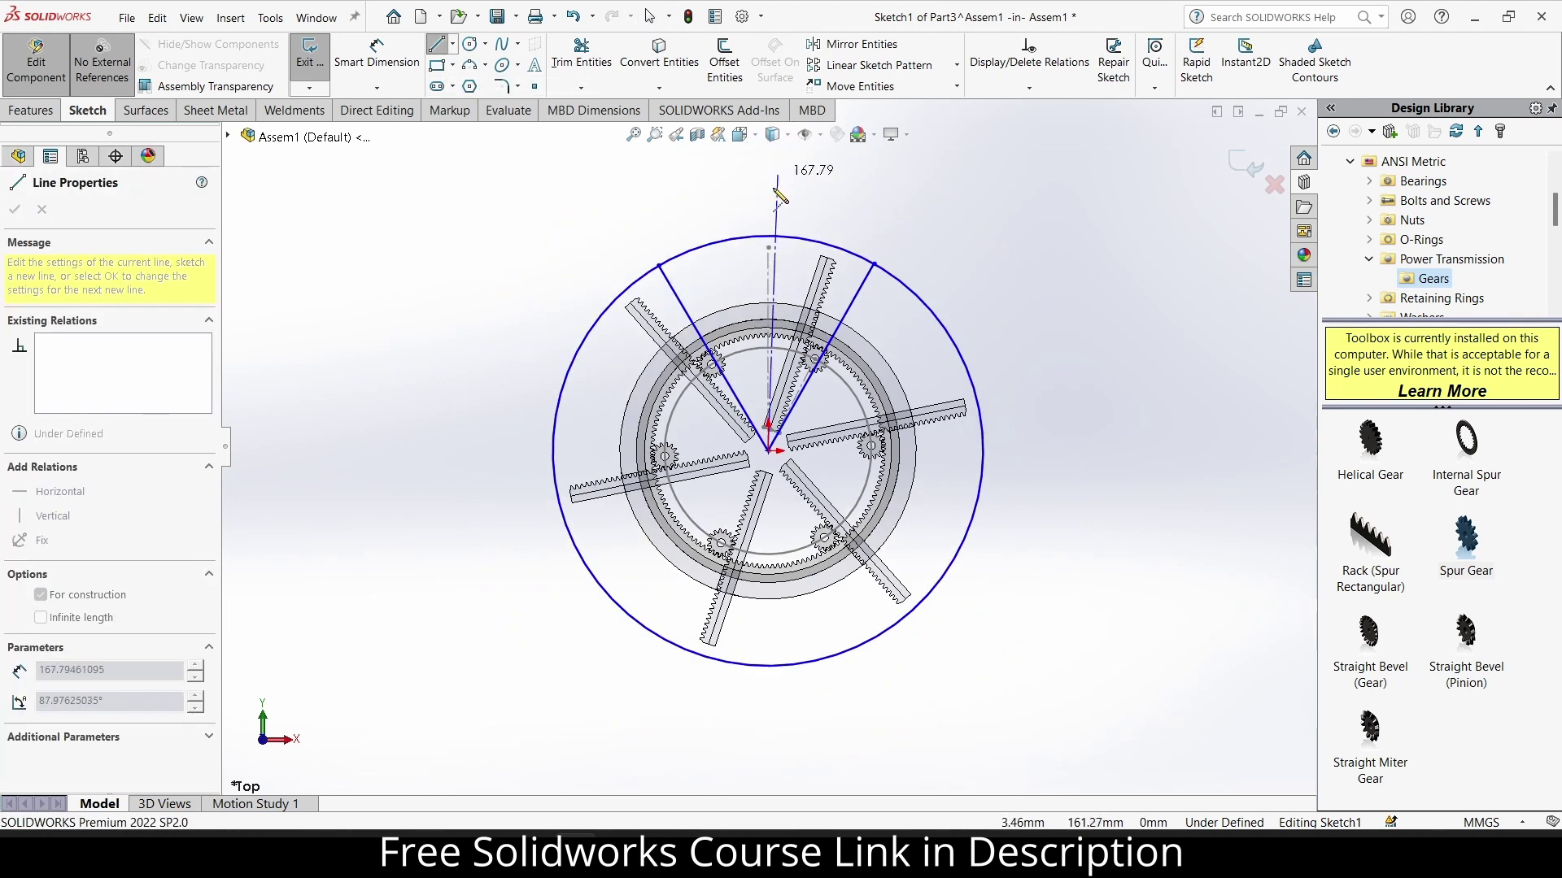
{"action": "left_click", "coordinate": [768, 238]}
{"action": "key", "text": "Escape"}
{"action": "scroll", "coordinate": [787, 253], "scroll_direction": "down", "scroll_amount": 2}
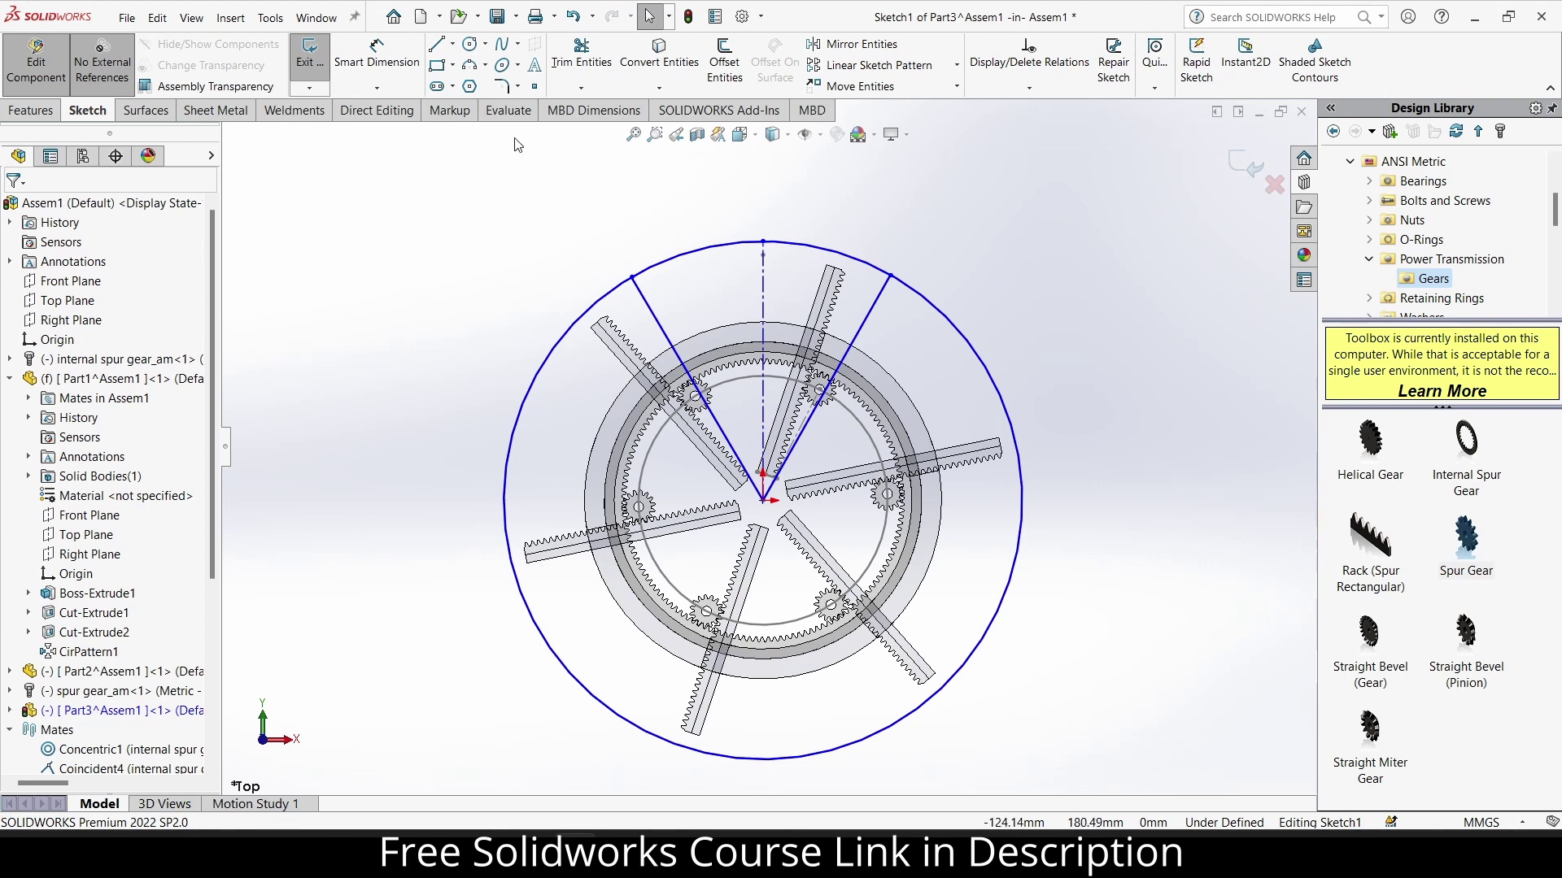
Dimension the wedge angle to 360/6 (60°) and the left line to the centerline at 30°.
{"action": "left_click", "coordinate": [369, 51]}
{"action": "left_click", "coordinate": [661, 342]}
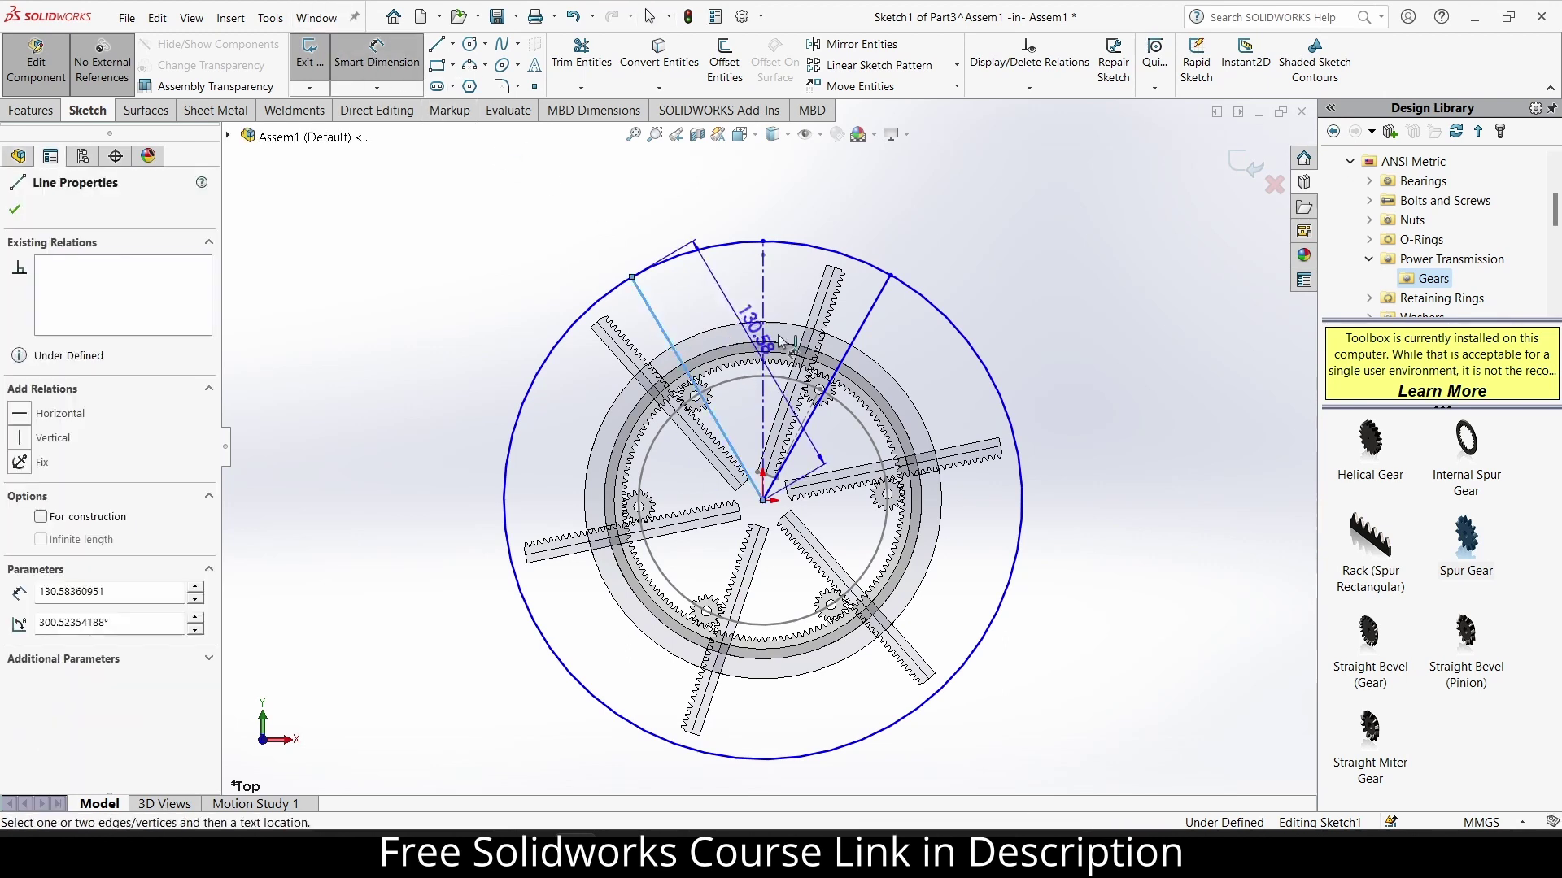
{"action": "left_click", "coordinate": [854, 339]}
{"action": "left_click", "coordinate": [727, 302]}
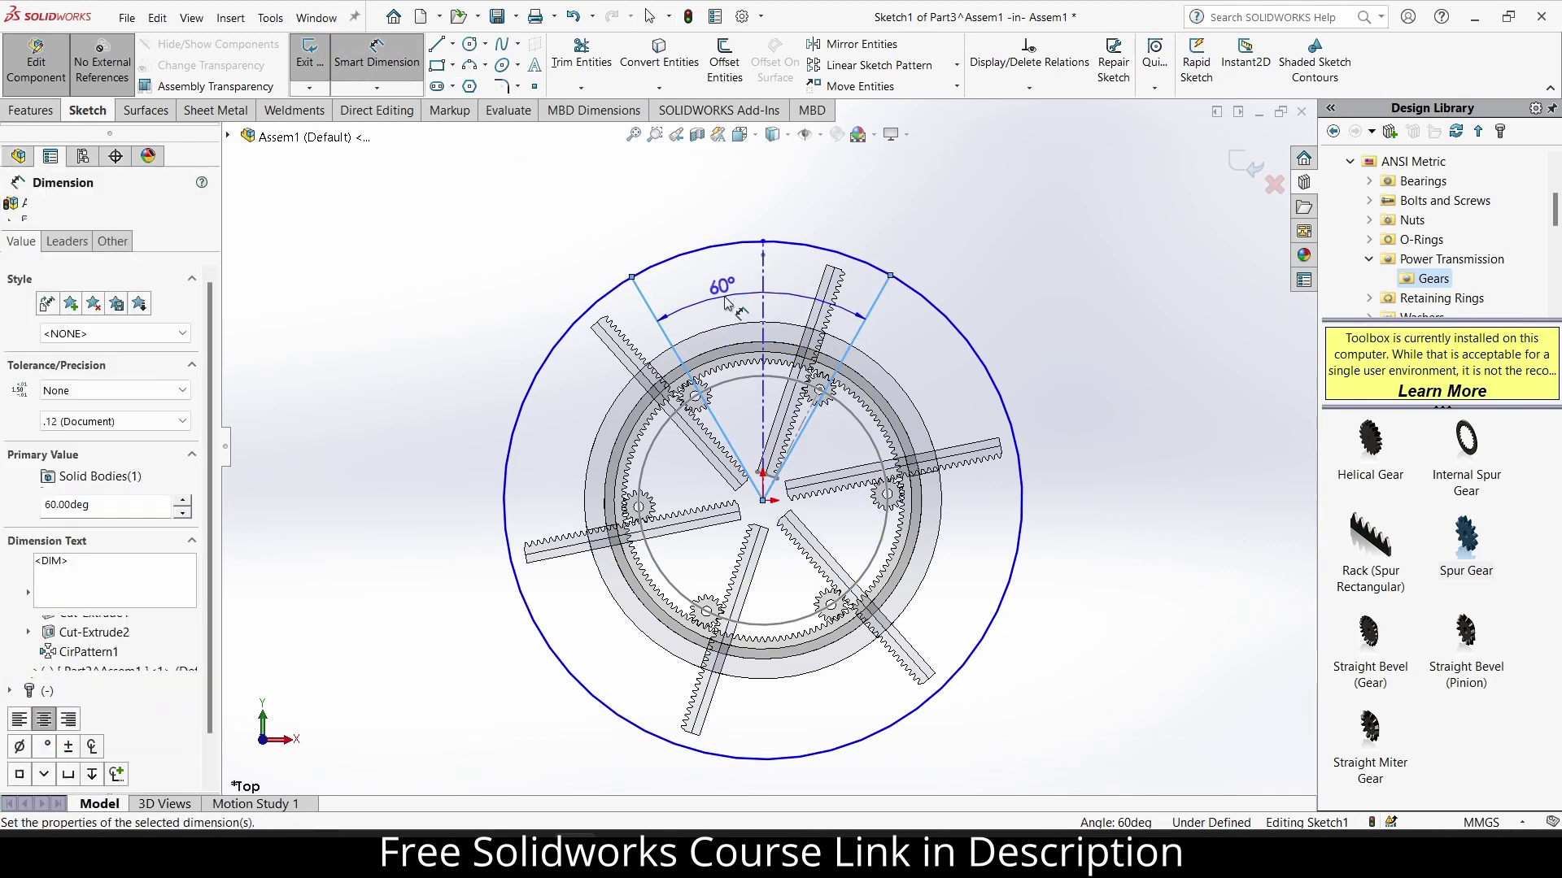
{"action": "type", "text": "360/6"}
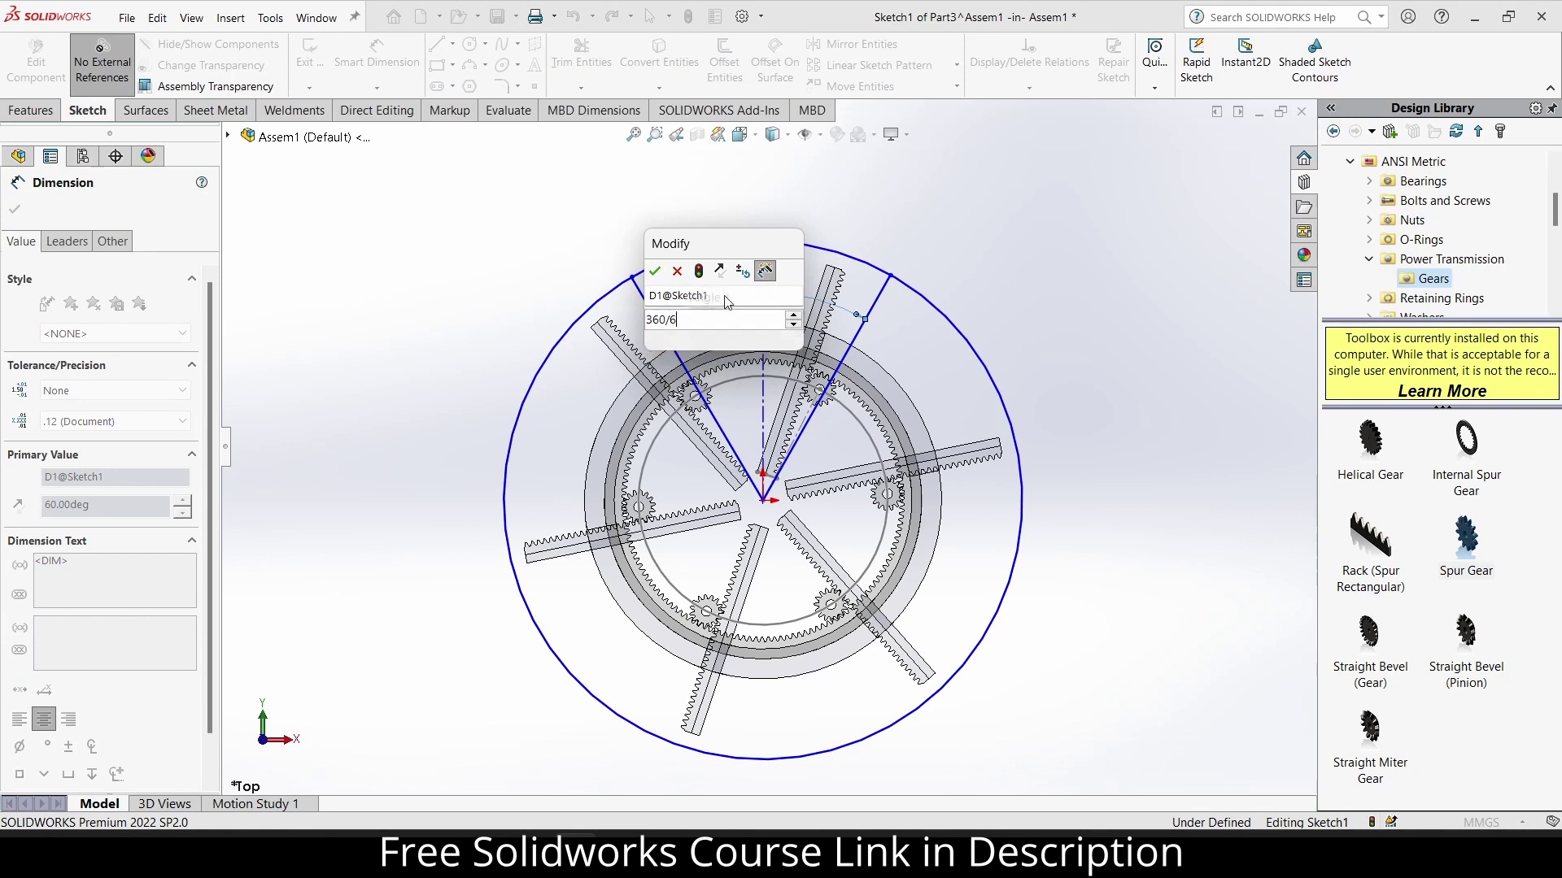
{"action": "key", "text": "Return"}
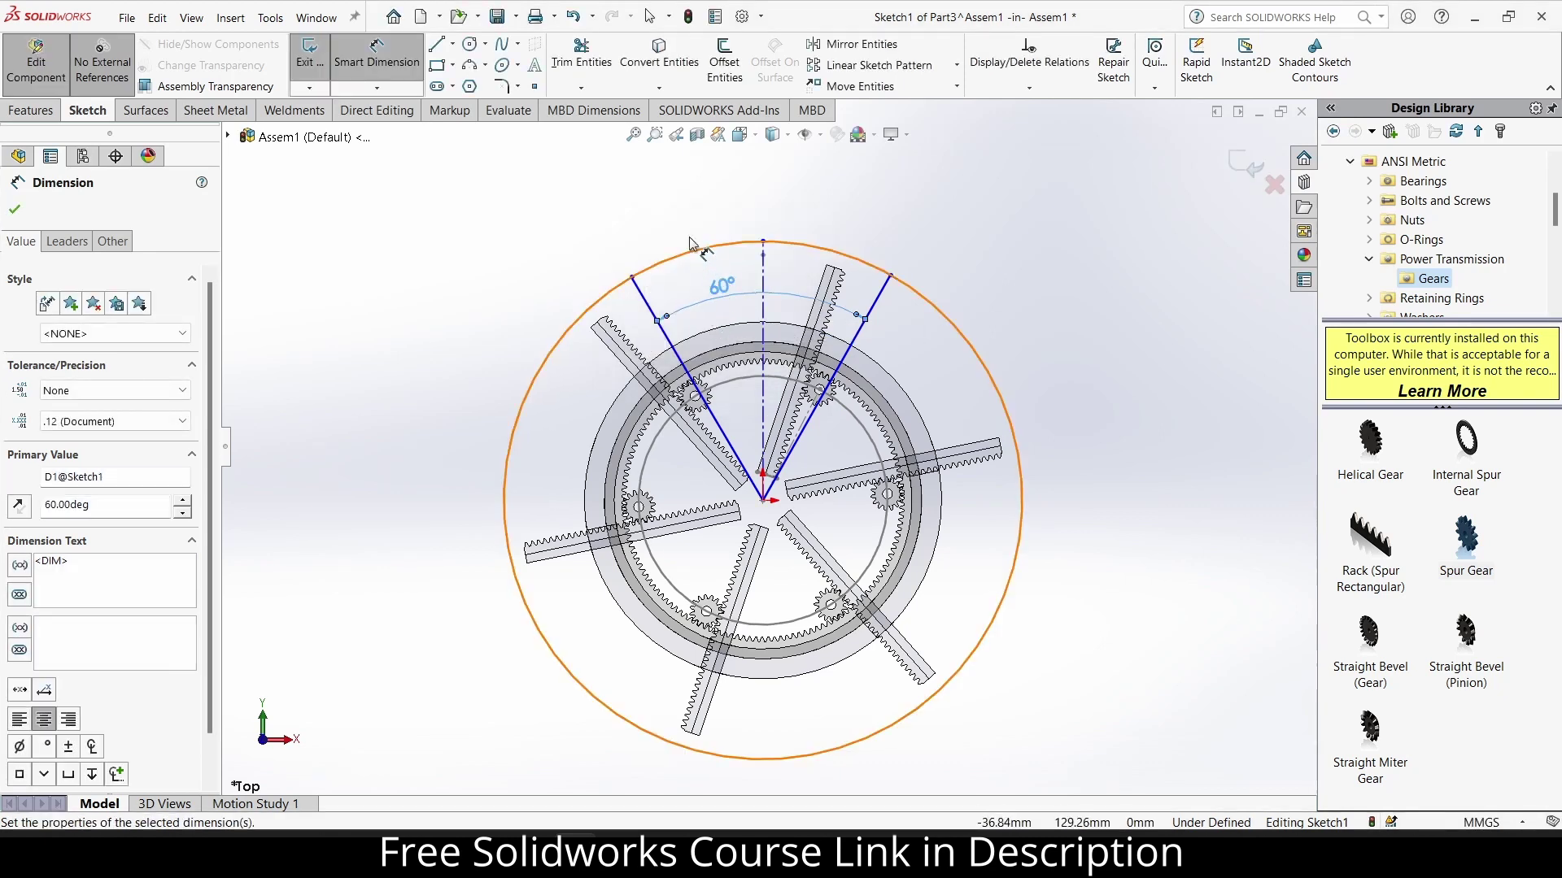
{"action": "key", "text": "Escape"}
{"action": "left_click", "coordinate": [697, 373]}
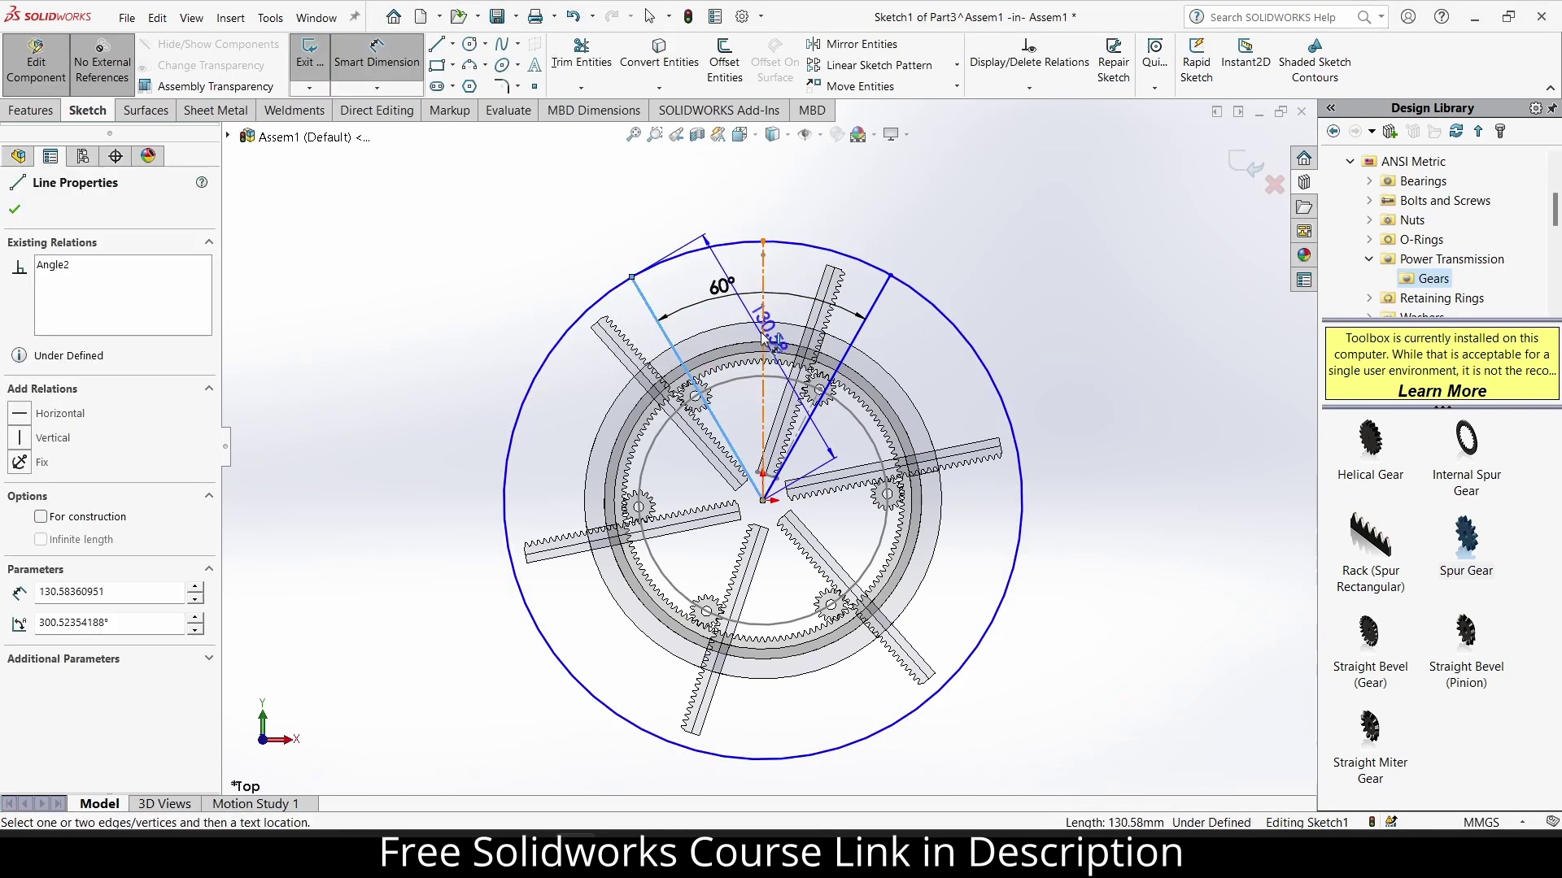
{"action": "left_click", "coordinate": [762, 334]}
{"action": "left_click", "coordinate": [736, 325]}
{"action": "type", "text": "30"}
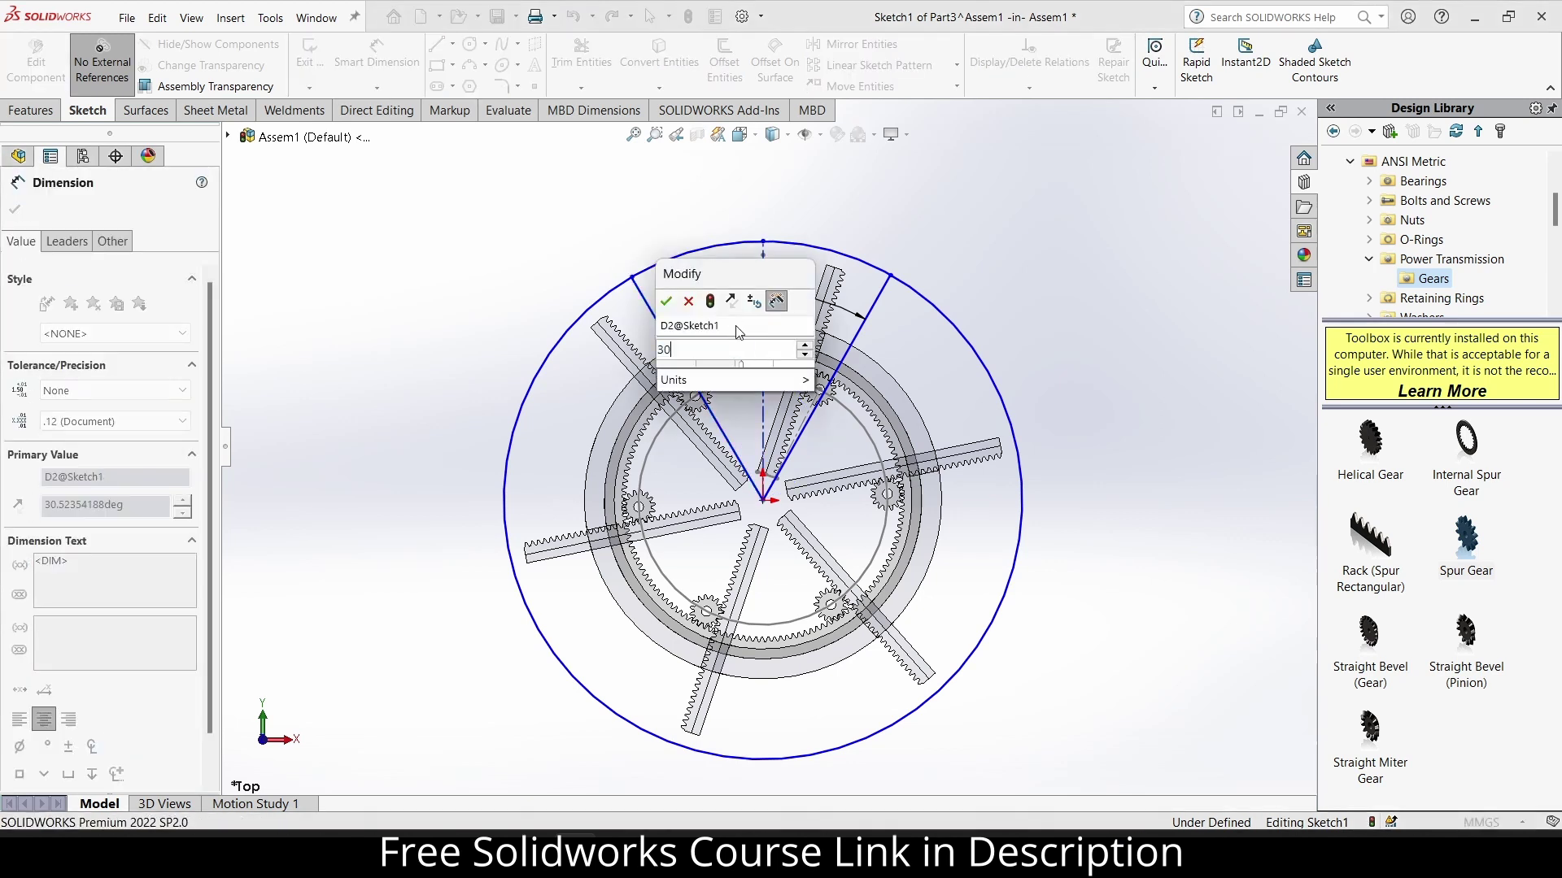
{"action": "key", "text": "Return"}
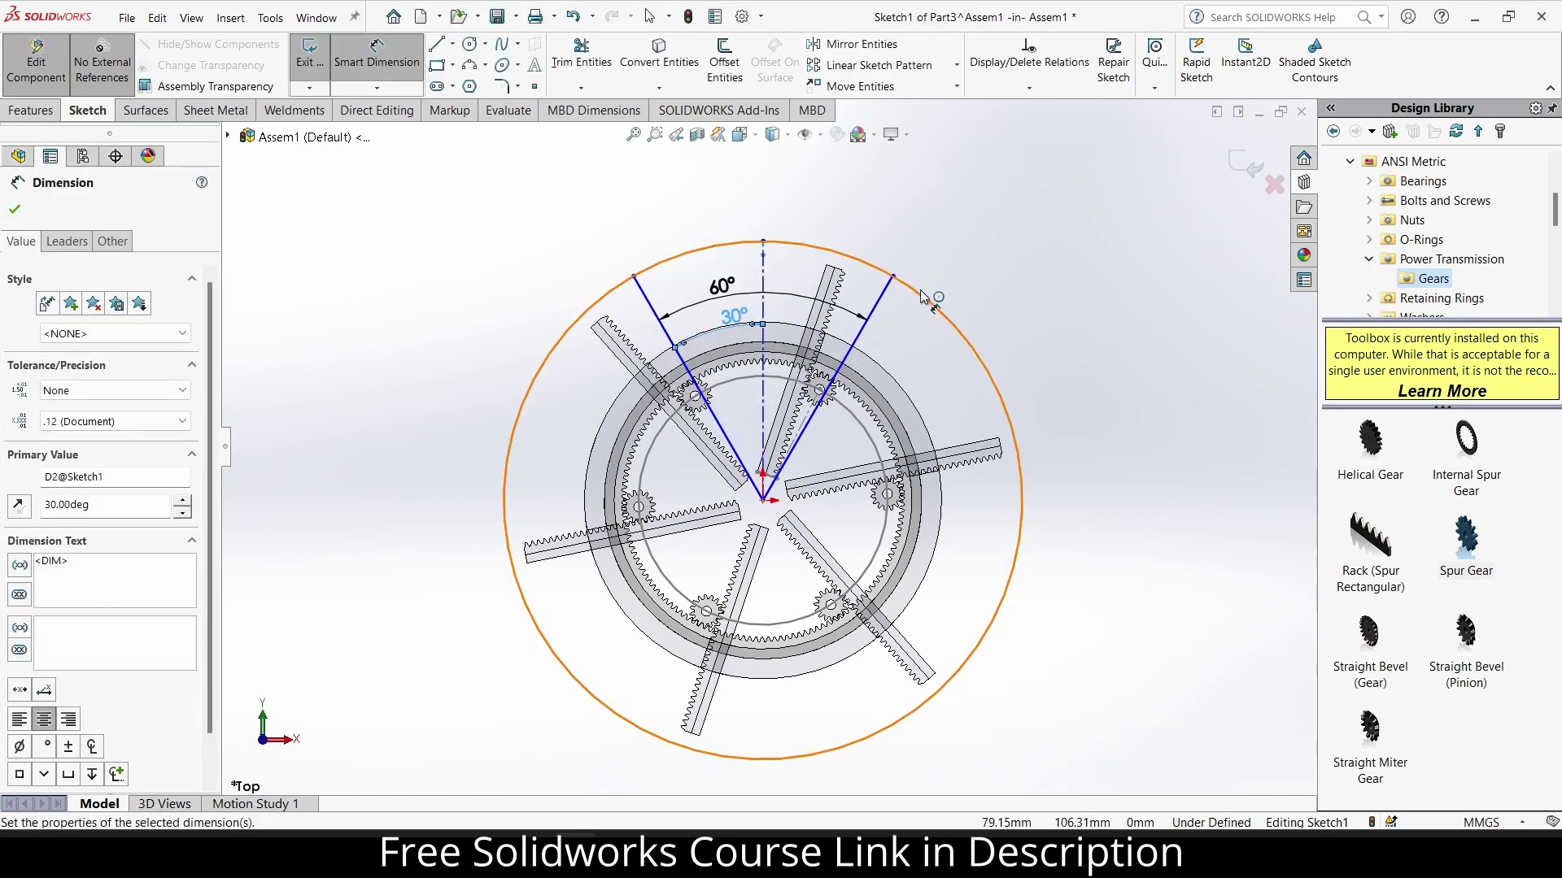
Set the circle diameter to 260 and trim away the circle outside the wedge.
{"action": "left_click", "coordinate": [882, 262]}
{"action": "left_click", "coordinate": [927, 276]}
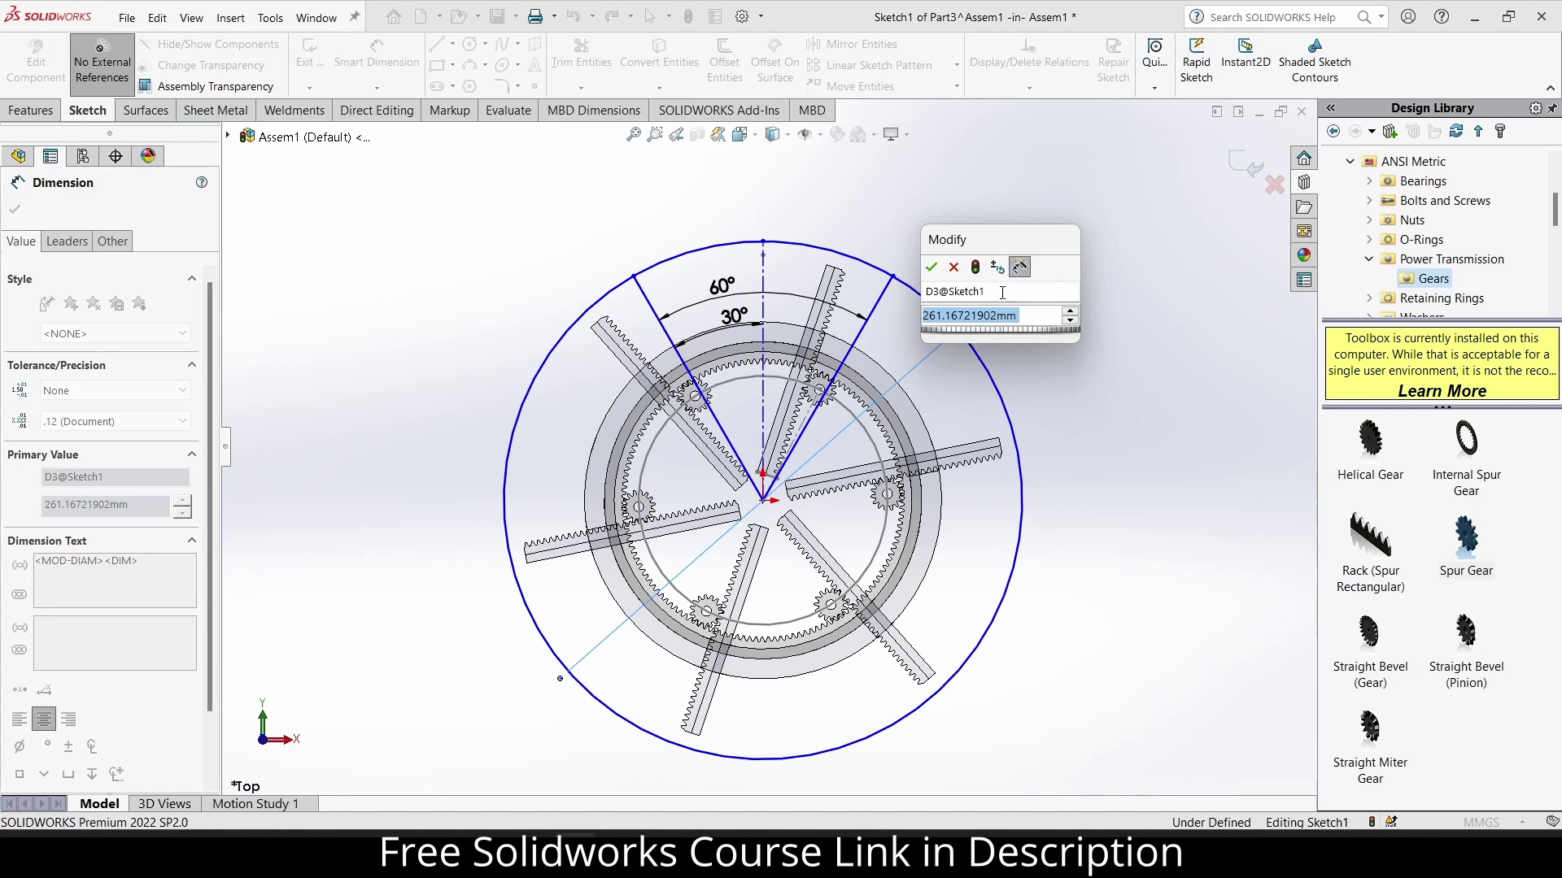
{"action": "type", "text": "260"}
{"action": "key", "text": "Return"}
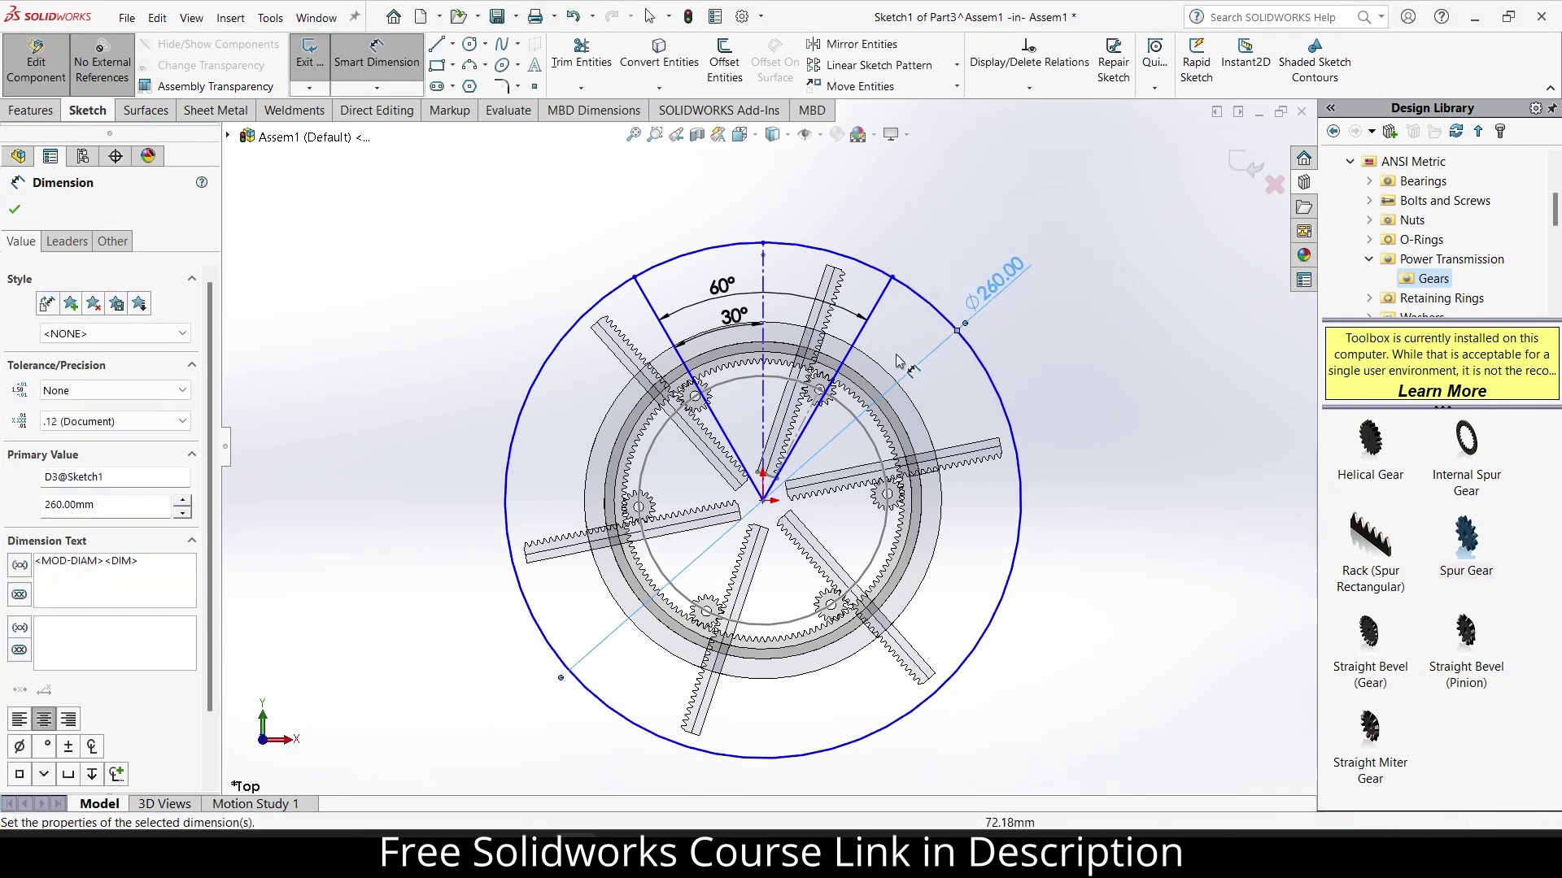
{"action": "scroll", "coordinate": [805, 453], "scroll_direction": "down", "scroll_amount": 2}
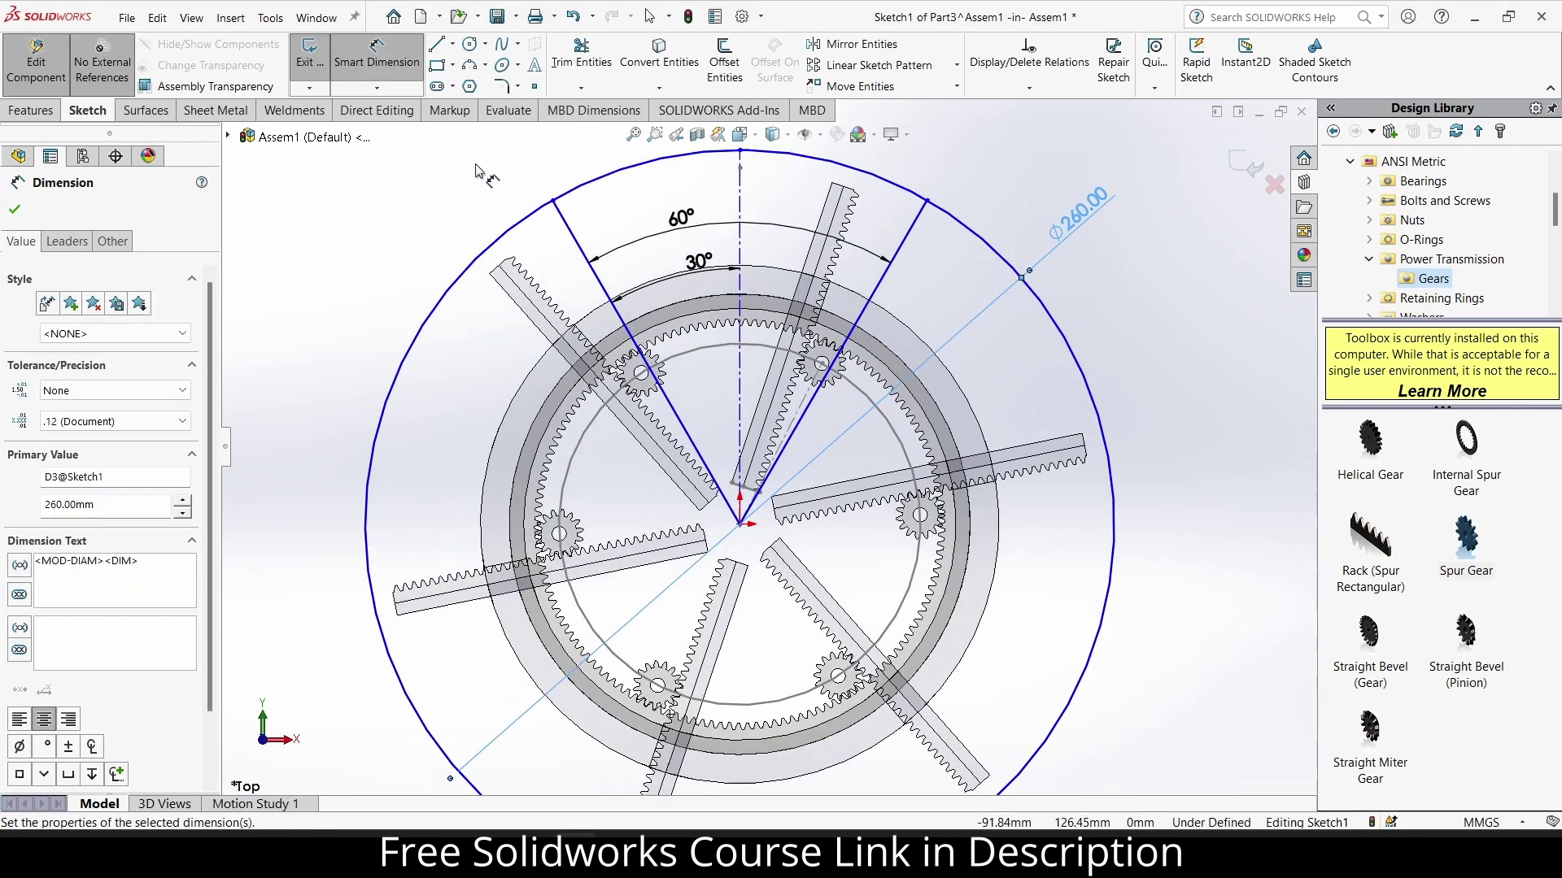
{"action": "left_click", "coordinate": [579, 53]}
{"action": "left_click_drag", "start_coordinate": [382, 244], "coordinate": [438, 359]}
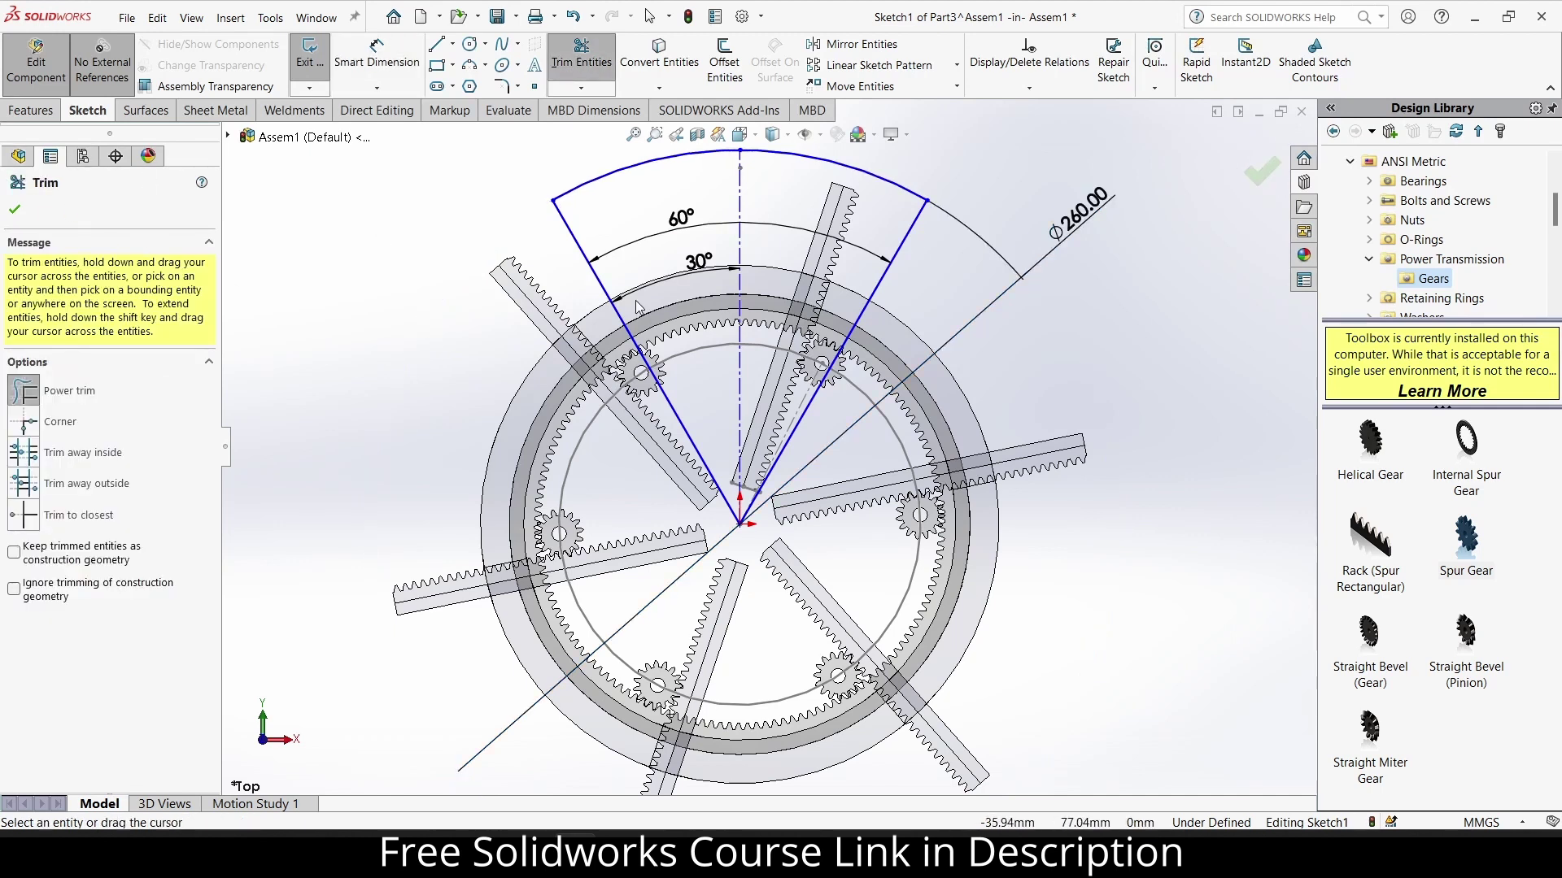
Draw small circles on the centerline, one near the outer arc and one lower down.
{"action": "left_click", "coordinate": [469, 44]}
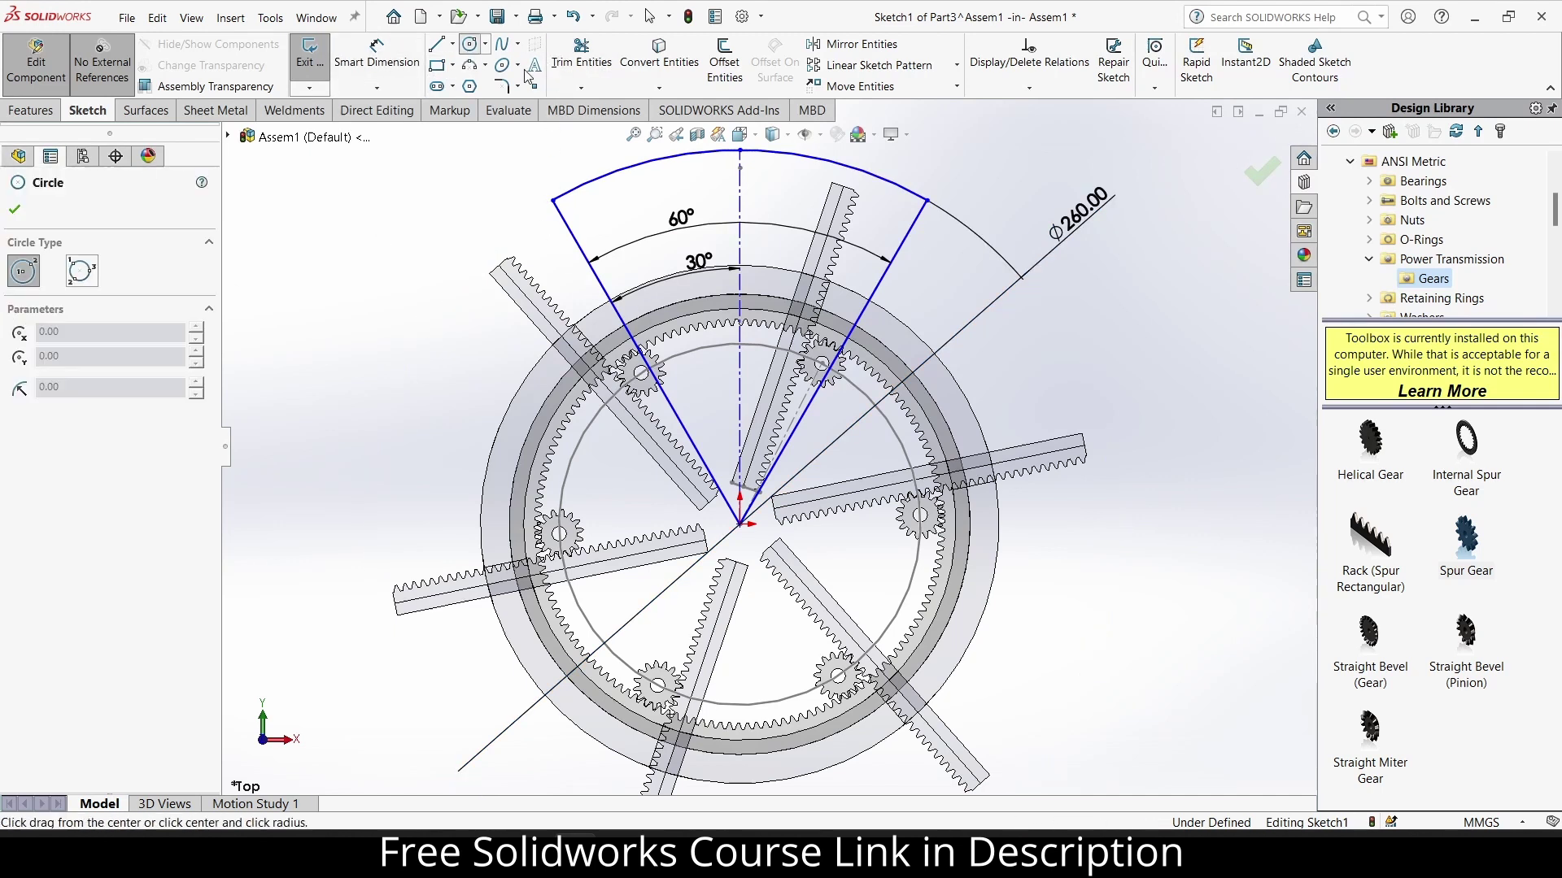
{"action": "left_click", "coordinate": [739, 200]}
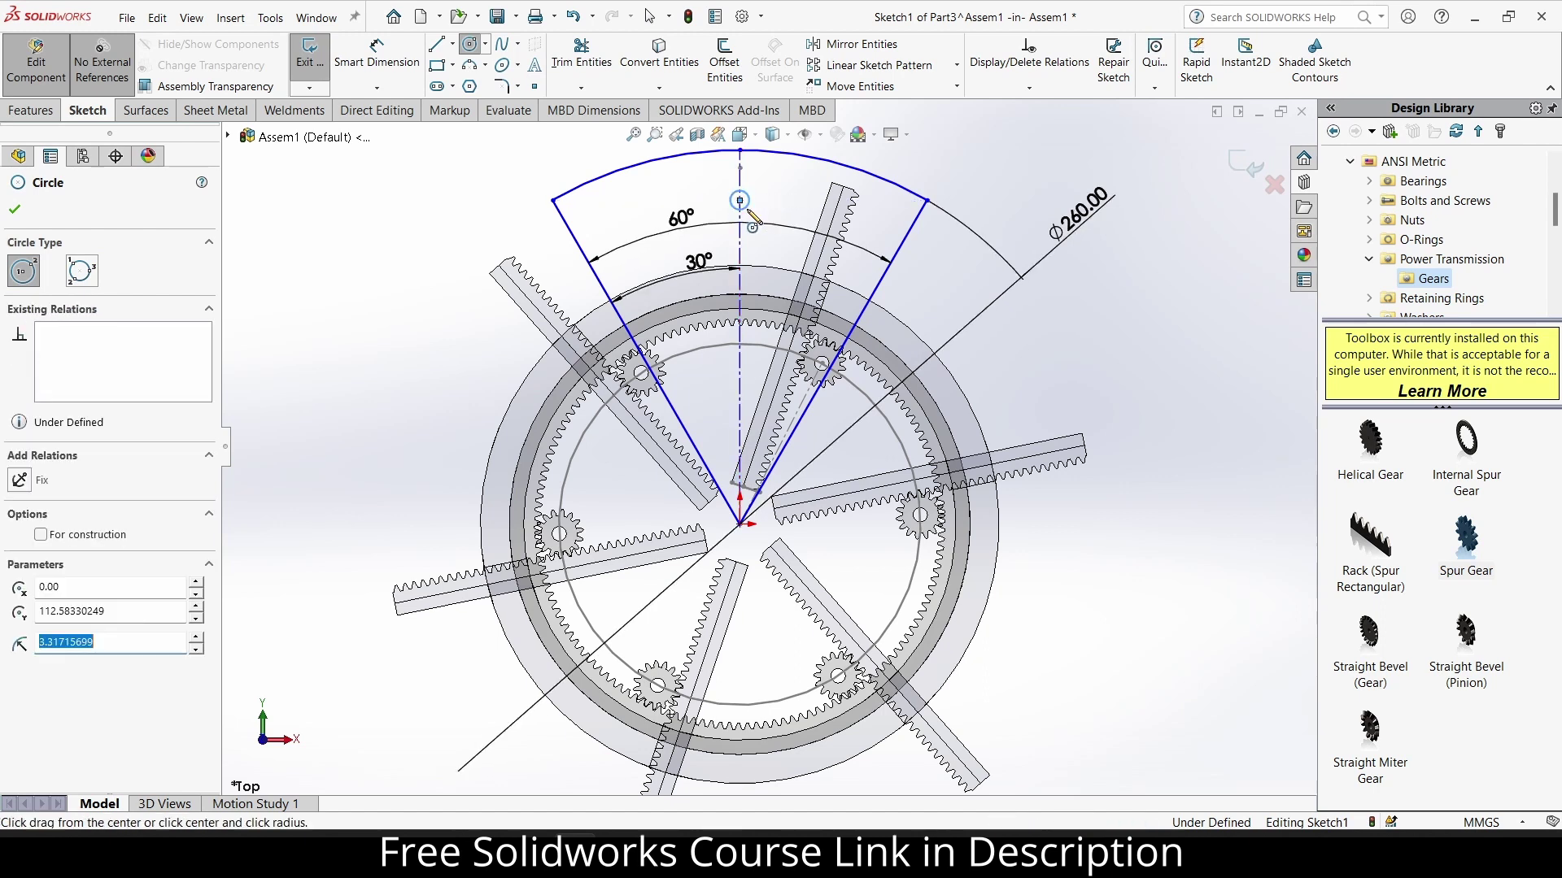
{"action": "left_click", "coordinate": [740, 345]}
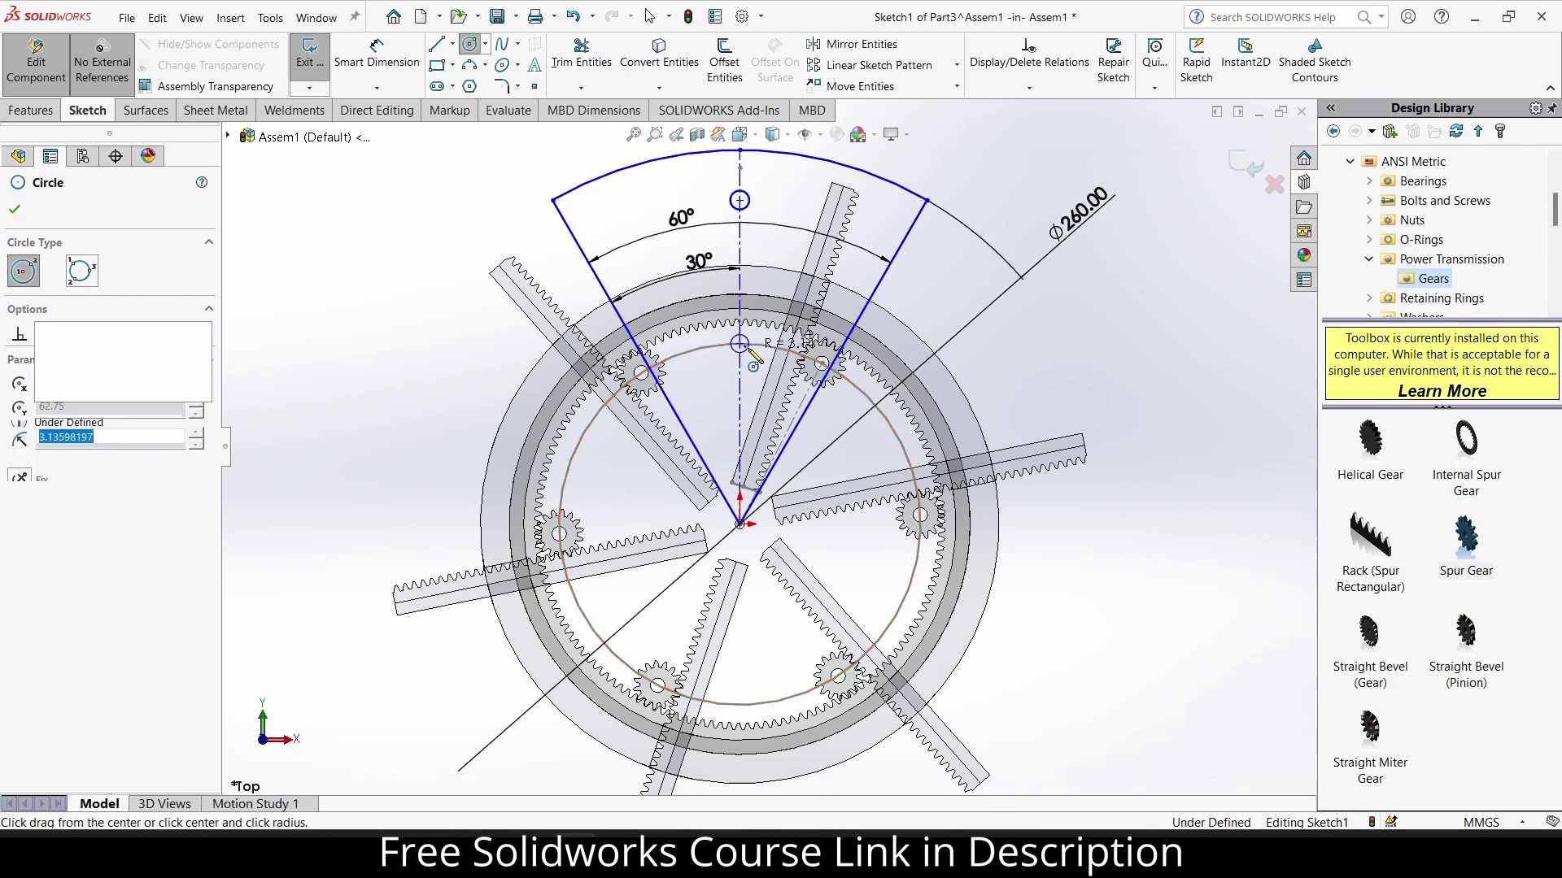
{"action": "key", "text": "Escape"}
Dimension both small circles to a 5 mm diameter.
{"action": "left_click", "coordinate": [375, 57]}
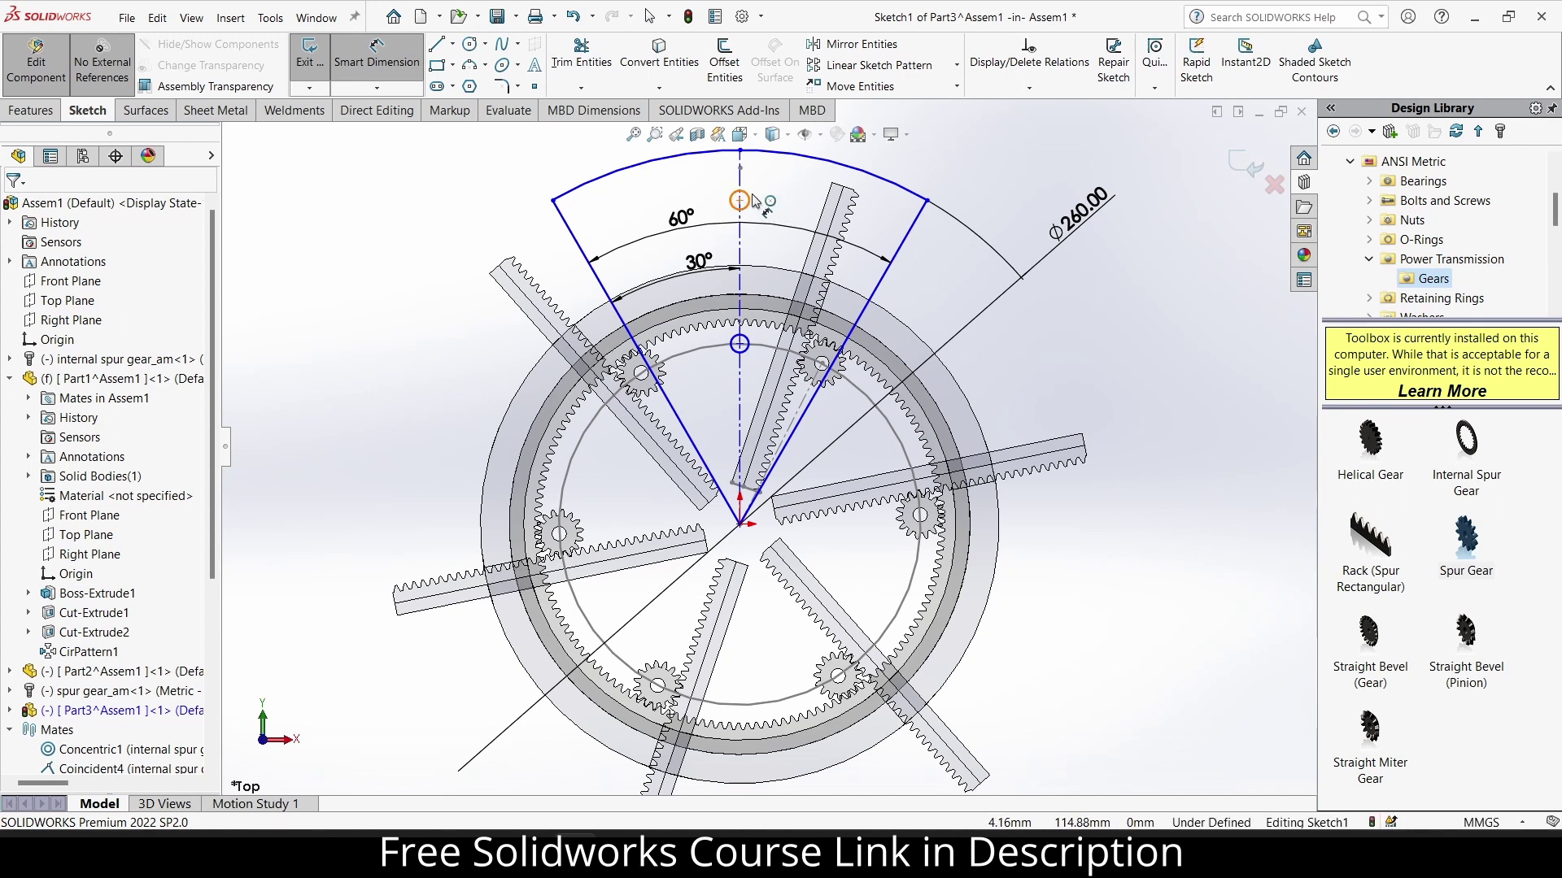
{"action": "left_click", "coordinate": [739, 200]}
{"action": "left_click", "coordinate": [1130, 323]}
{"action": "type", "text": "5"}
{"action": "key", "text": "Return"}
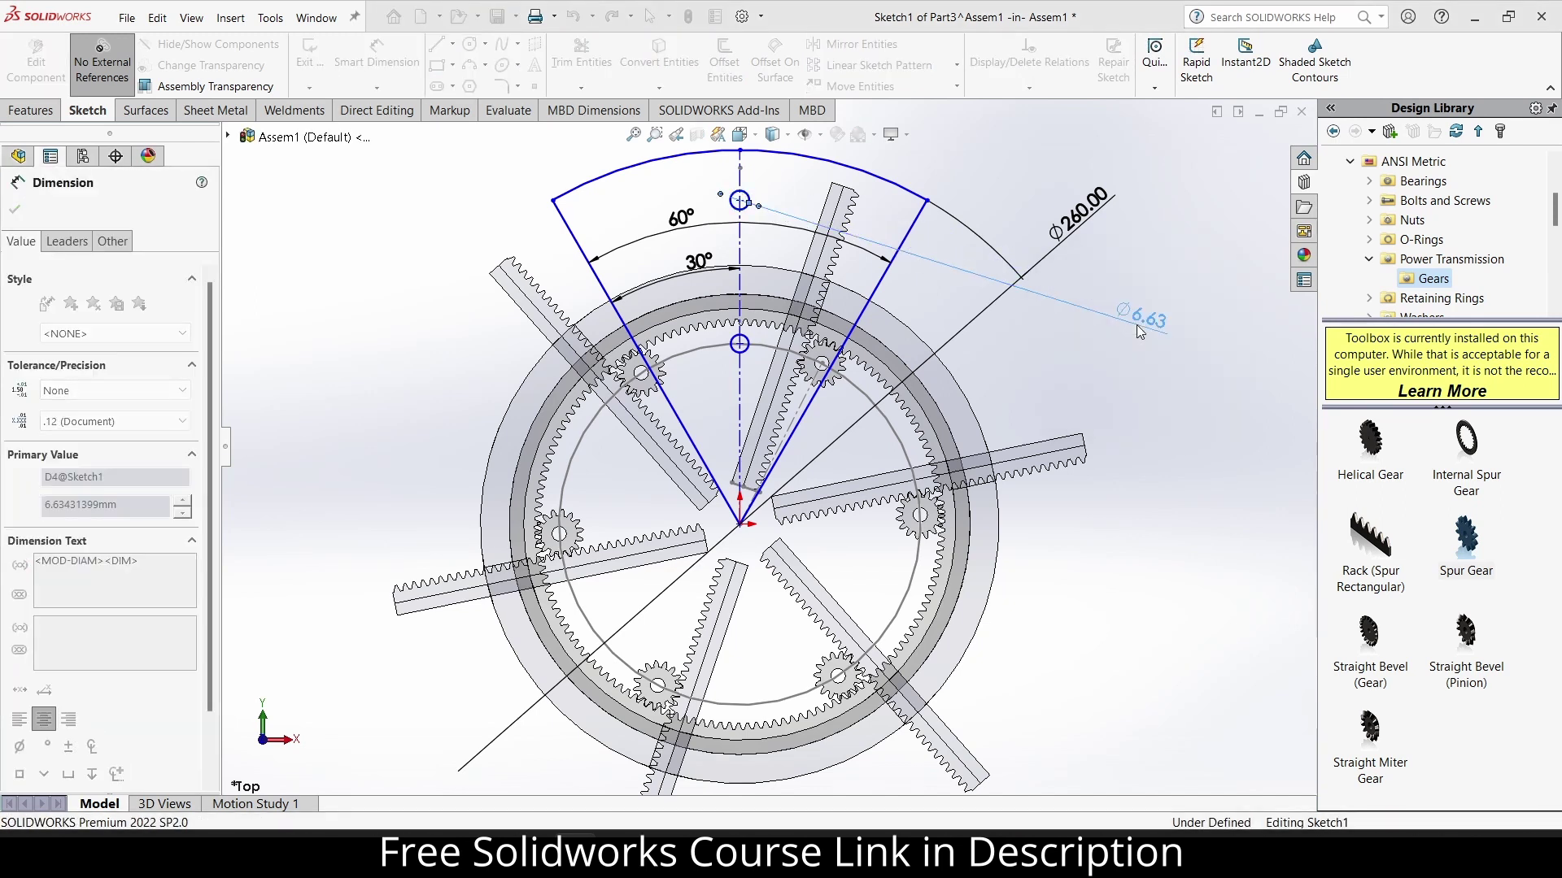
{"action": "left_click", "coordinate": [749, 346]}
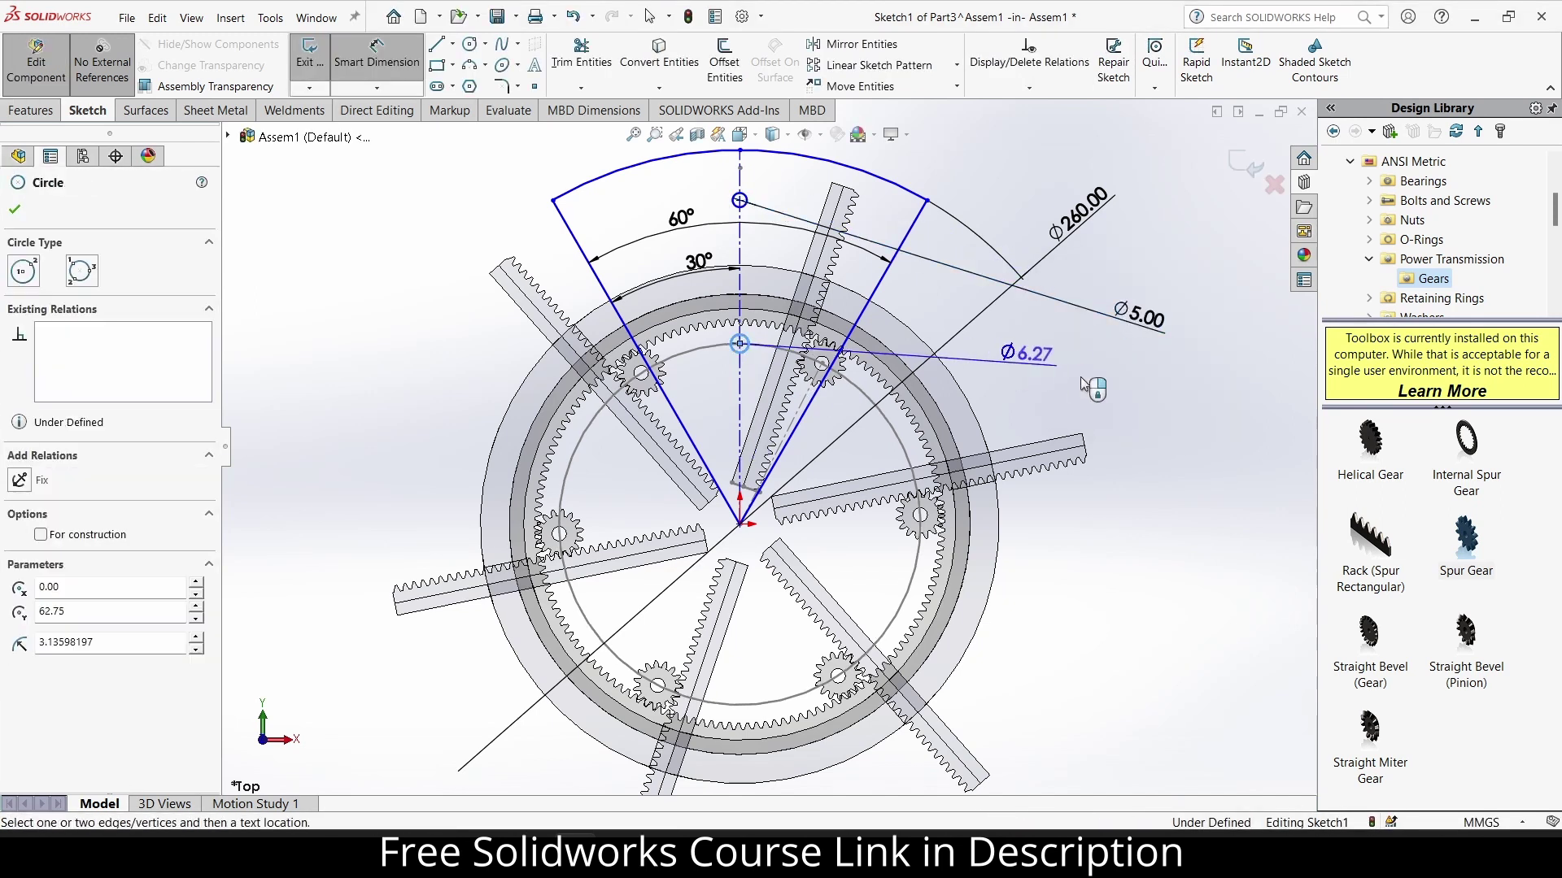
{"action": "left_click", "coordinate": [1121, 387]}
{"action": "type", "text": "5"}
{"action": "key", "text": "Return"}
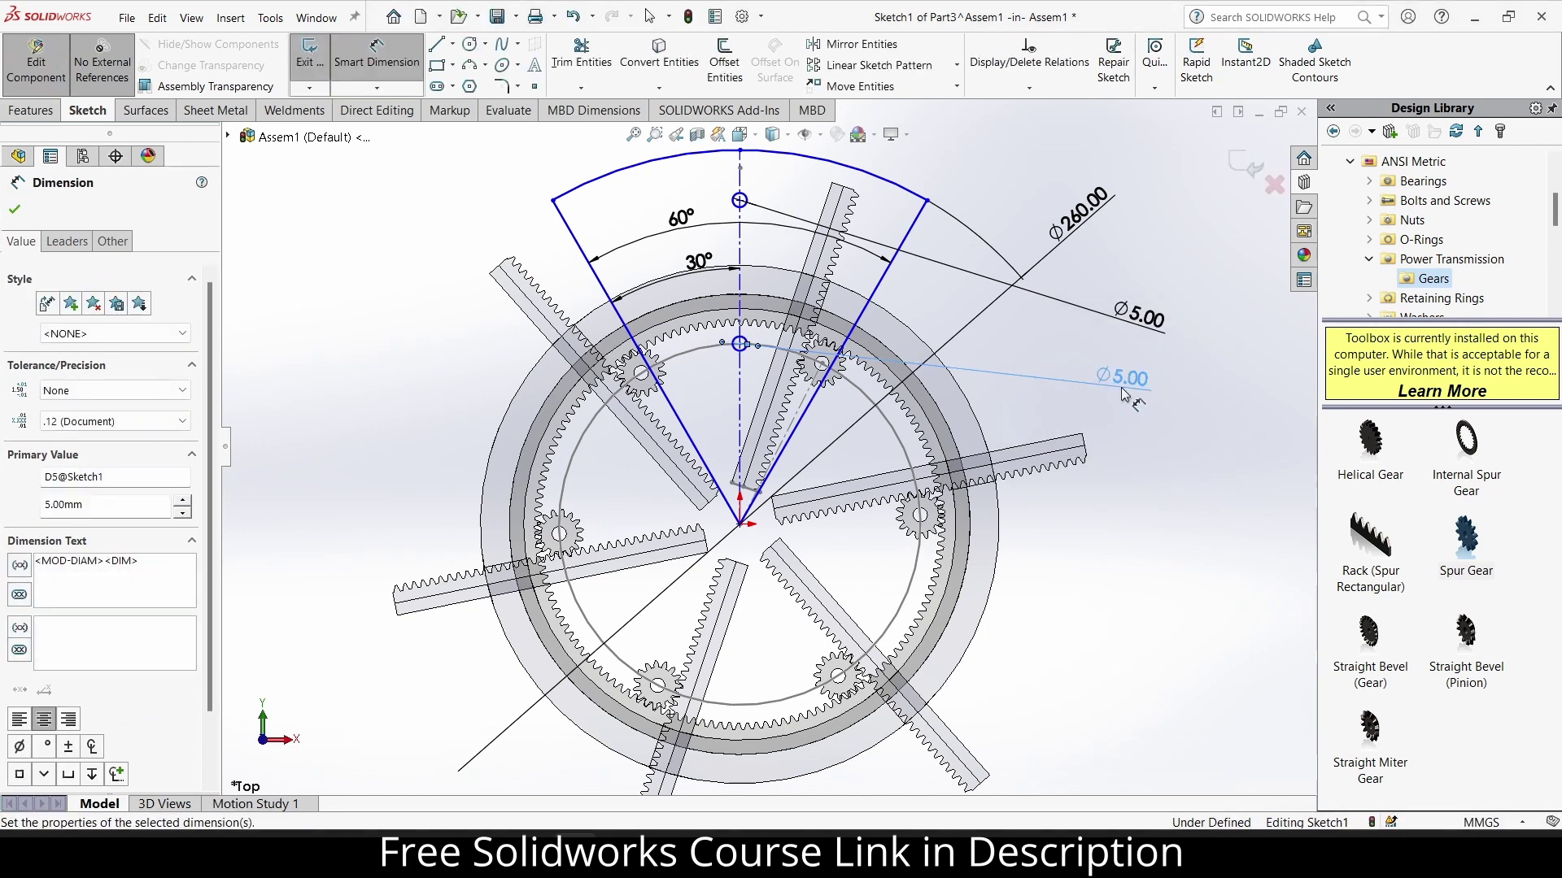
Extrude the sector sketch 10 mm into a solid plate and exit the part edit.
{"action": "left_click", "coordinate": [30, 112]}
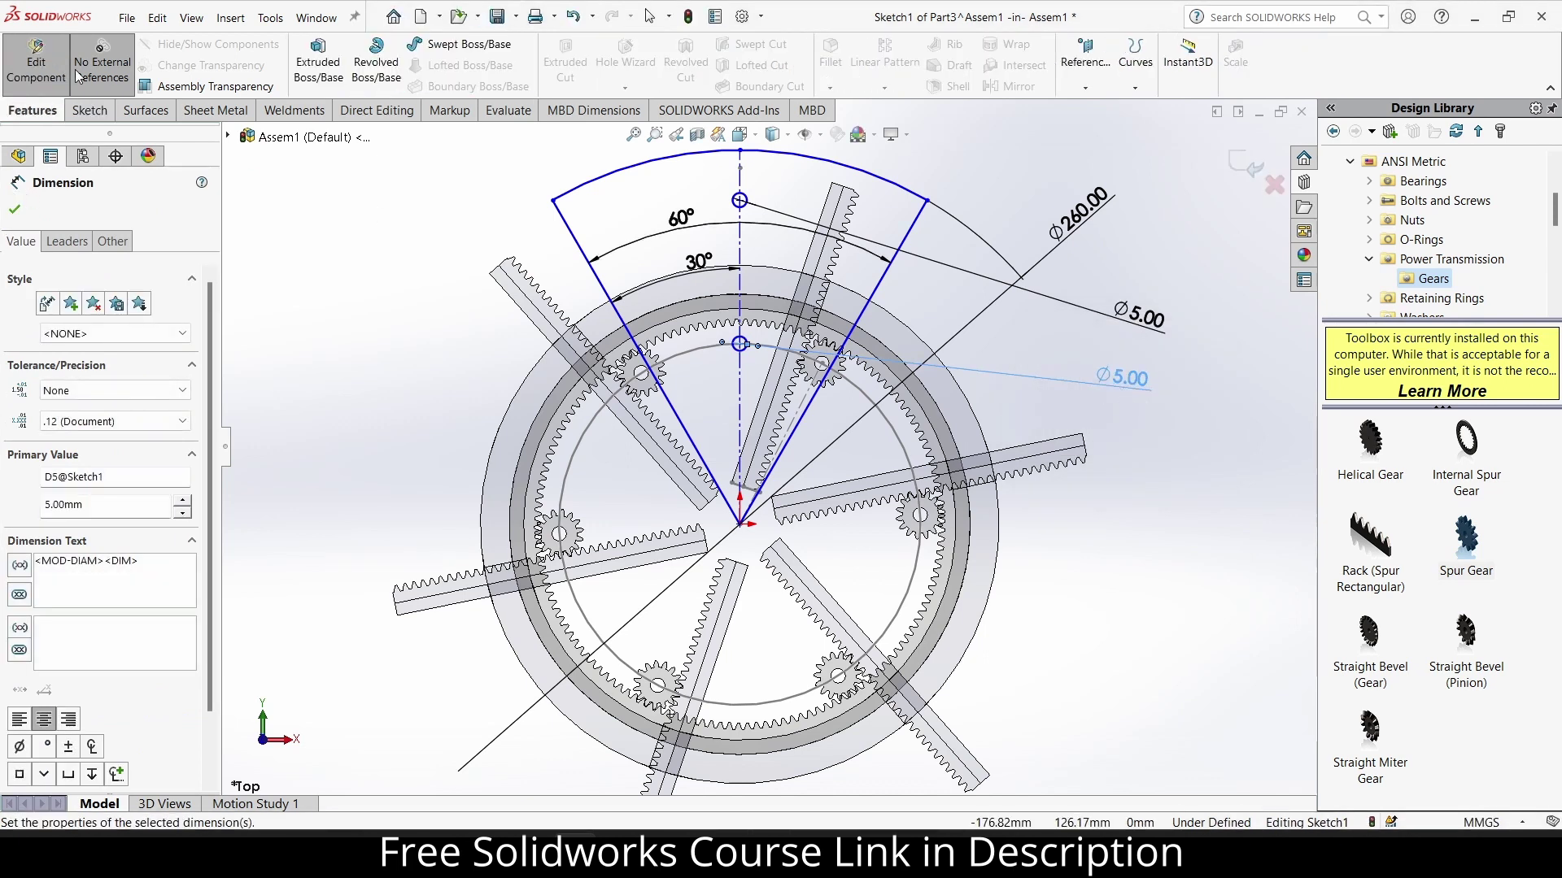
{"action": "left_click", "coordinate": [308, 73]}
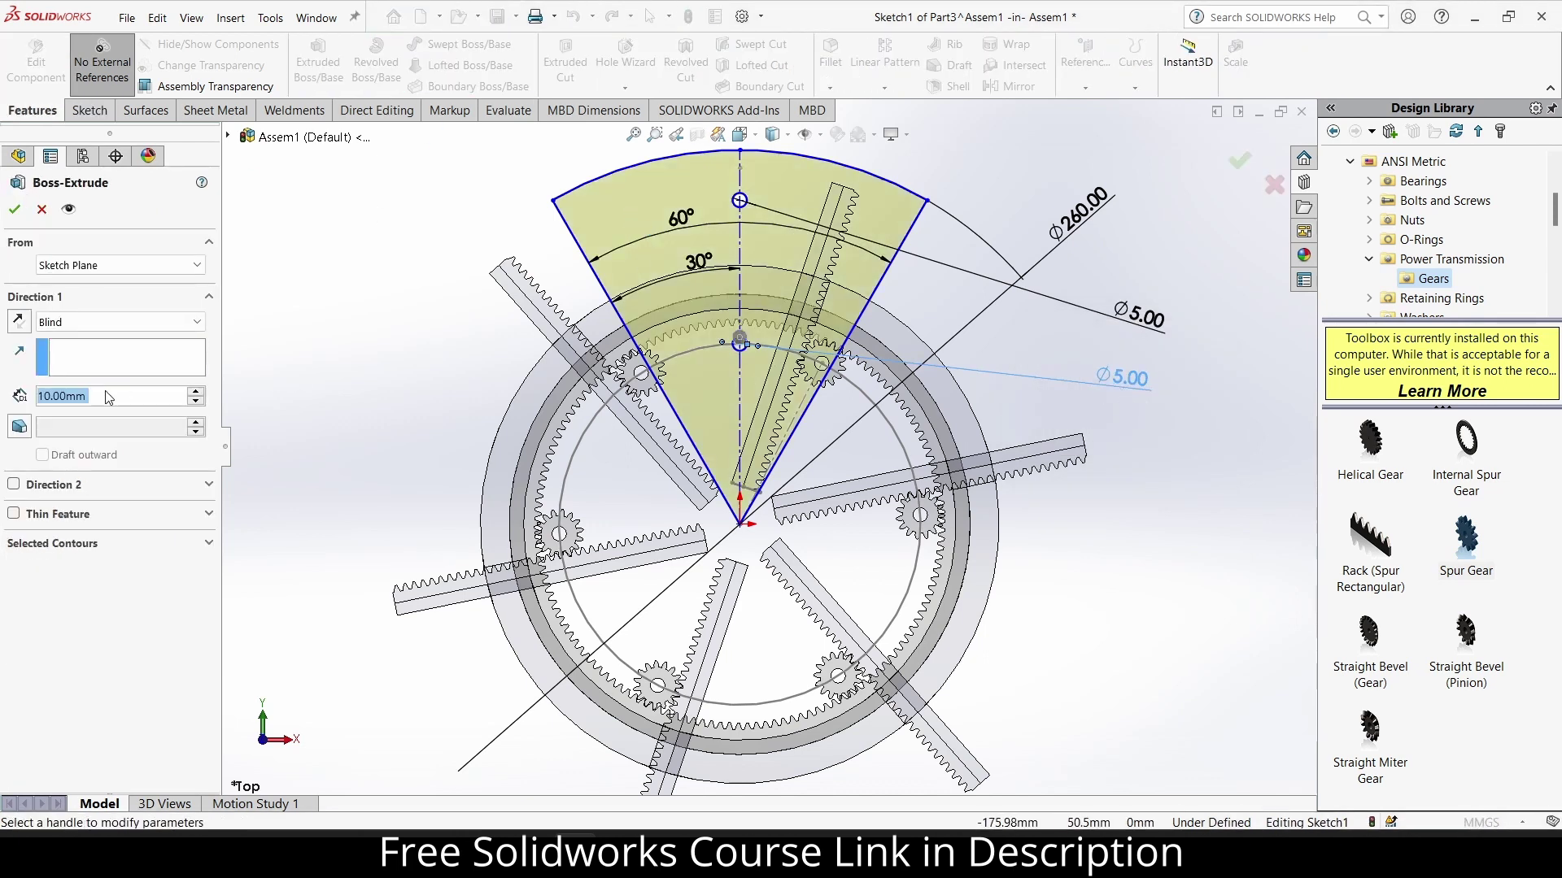
{"action": "key", "text": "Return"}
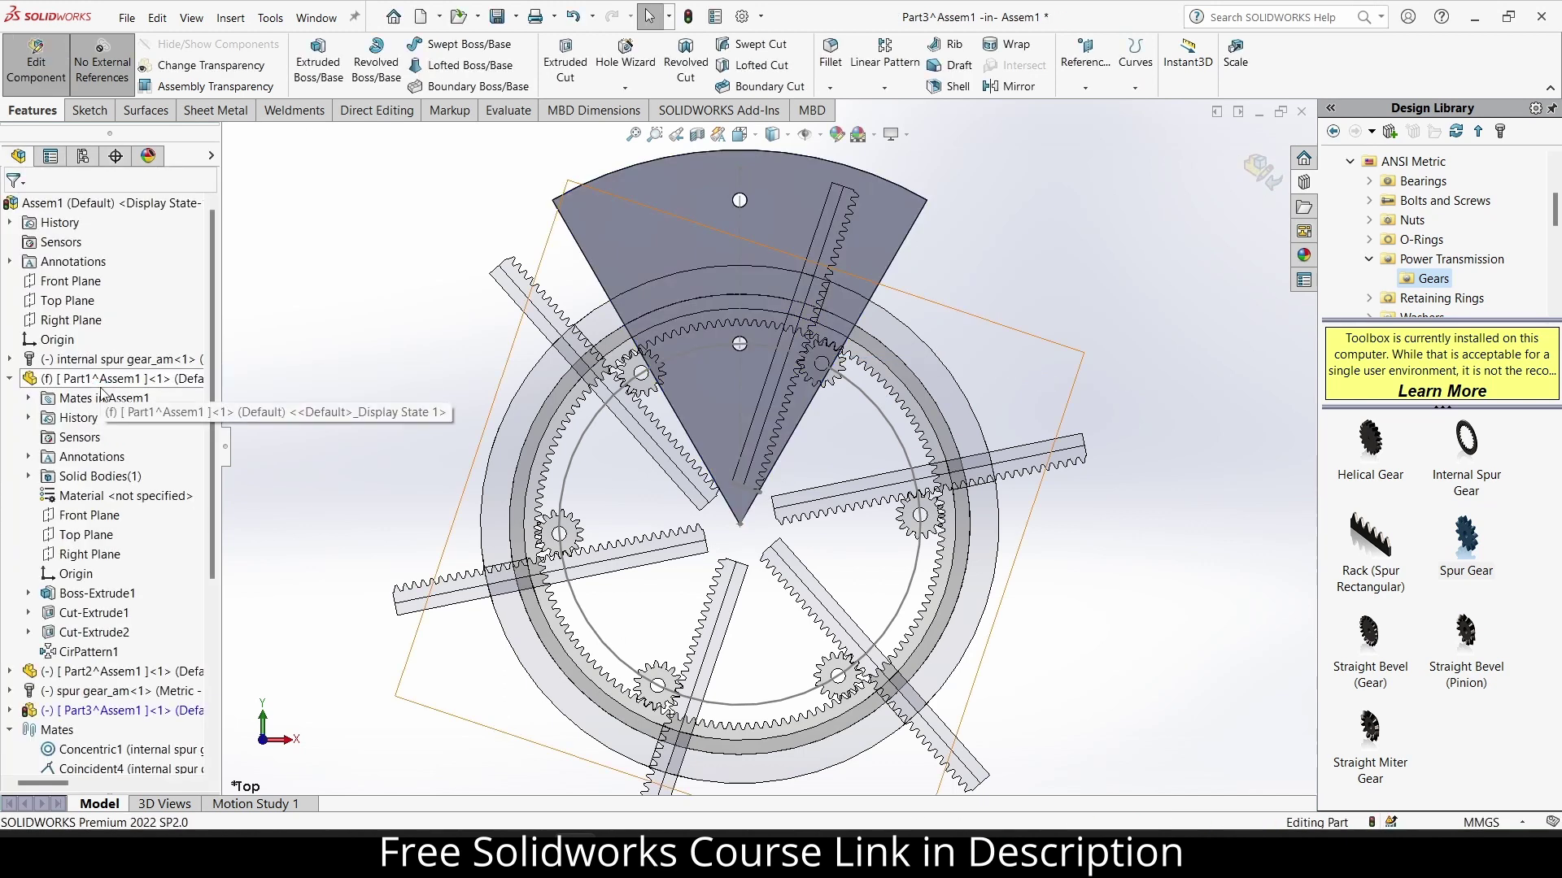
{"action": "left_click", "coordinate": [1260, 169]}
Select one of the racks, Part2, and edit it in place within the assembly.
{"action": "middle_click_drag", "start_coordinate": [1055, 266], "coordinate": [1032, 293]}
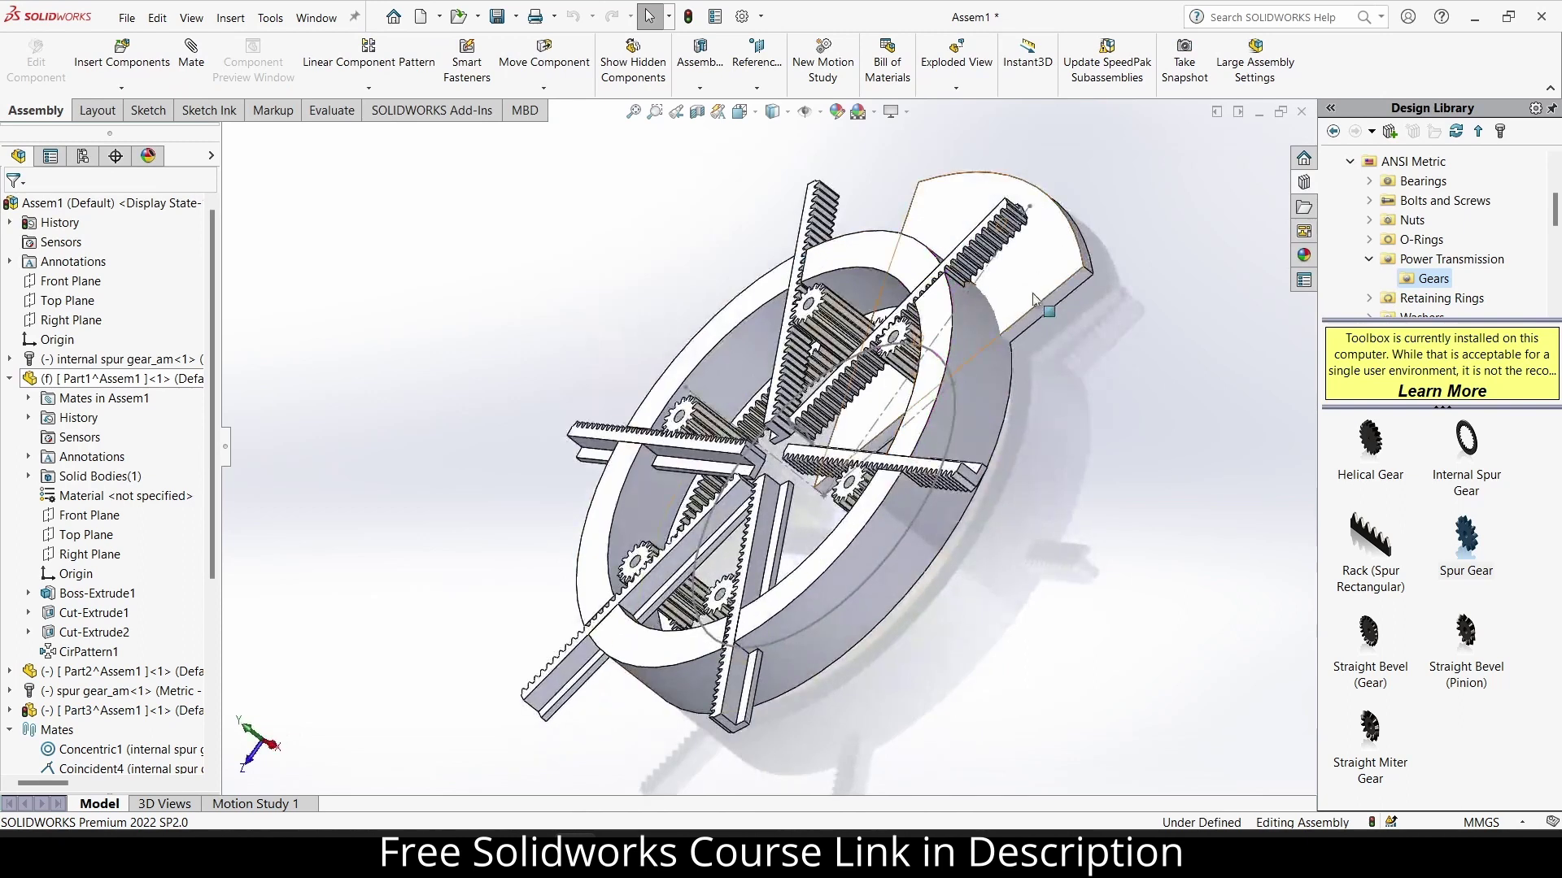
{"action": "left_click_drag", "start_coordinate": [1032, 293], "coordinate": [1094, 226]}
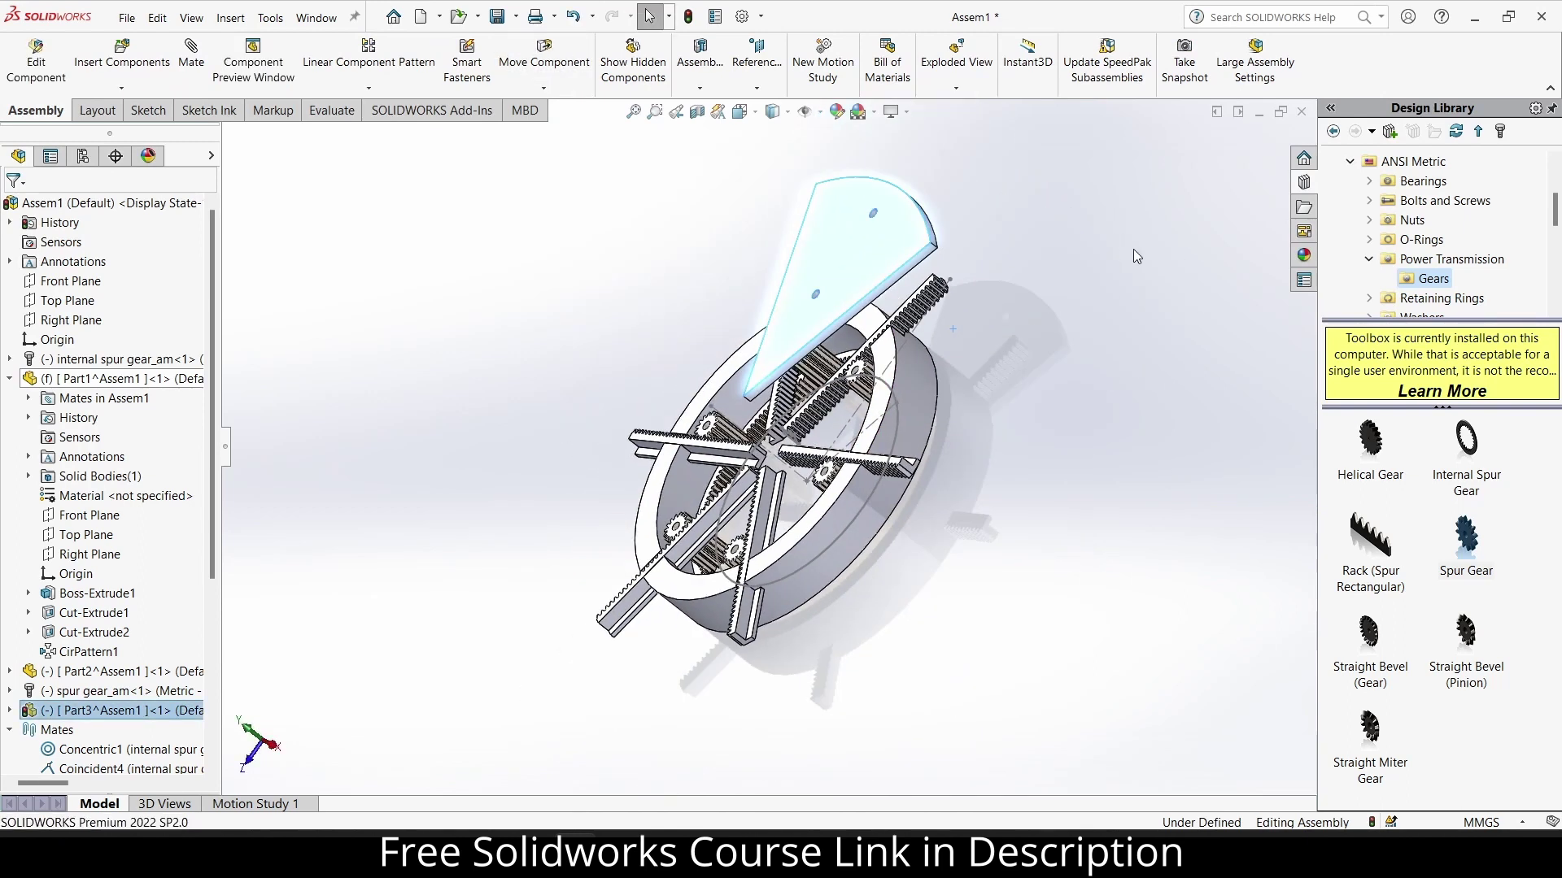
{"action": "key", "text": "ctrl+1"}
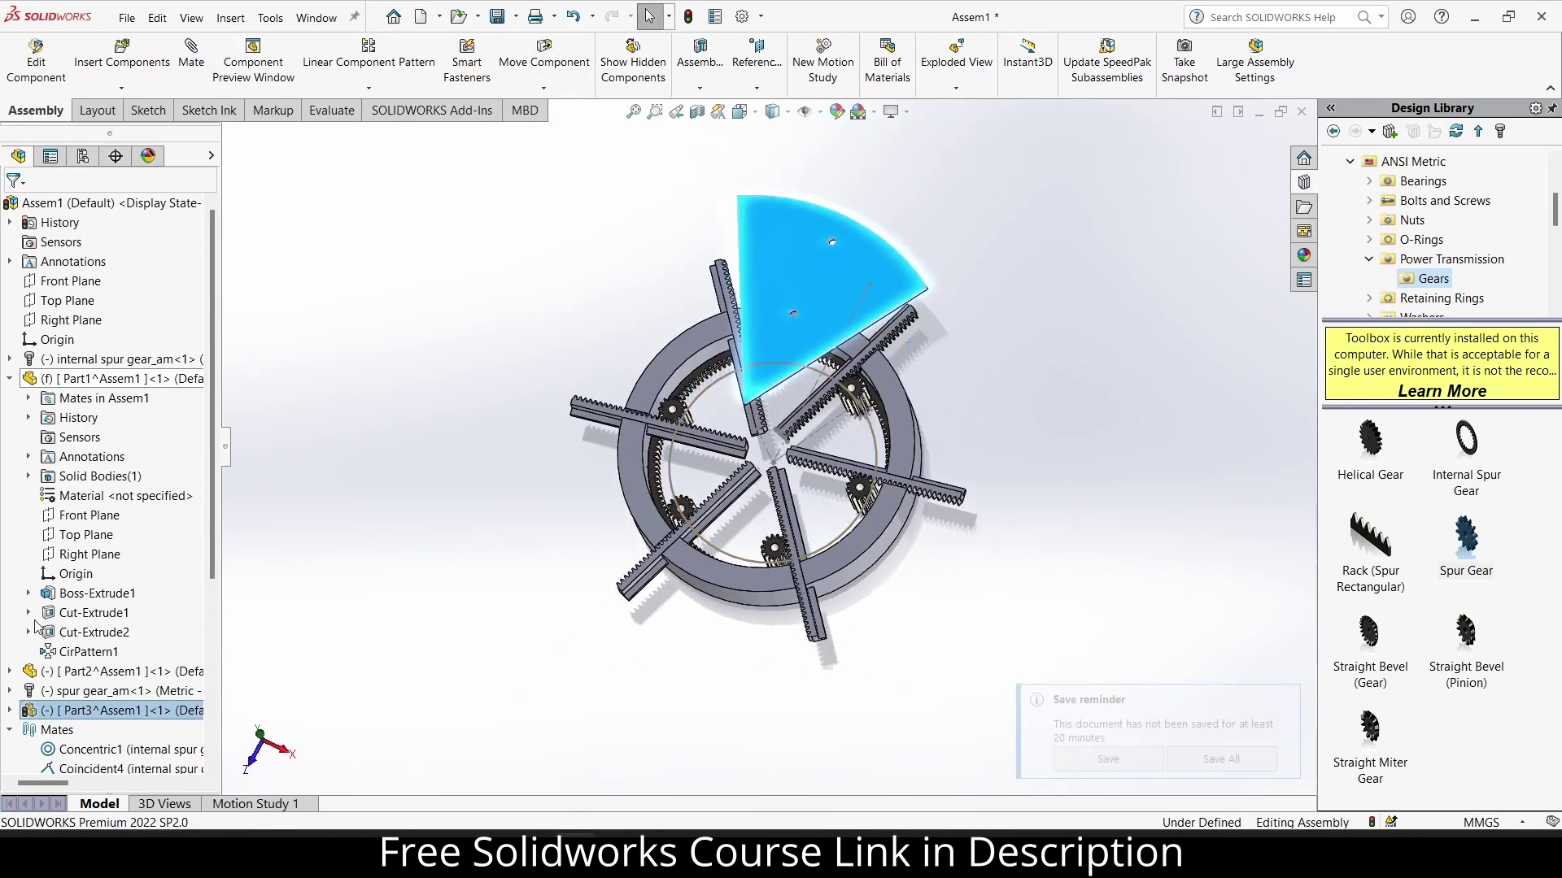
{"action": "scroll", "coordinate": [843, 412], "scroll_direction": "down", "scroll_amount": 5}
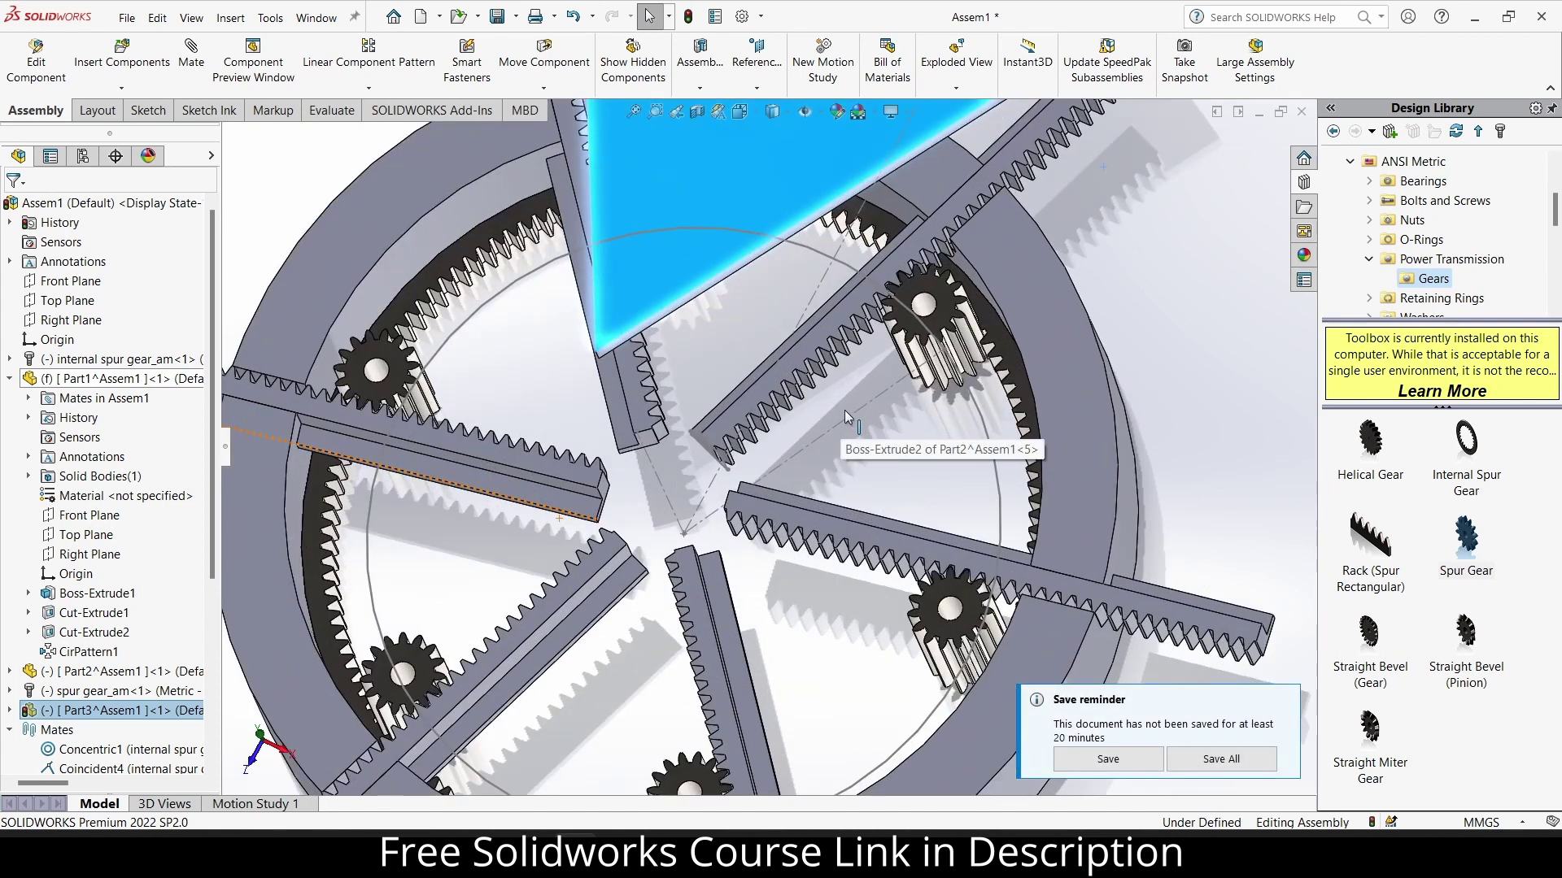
{"action": "key", "text": "f"}
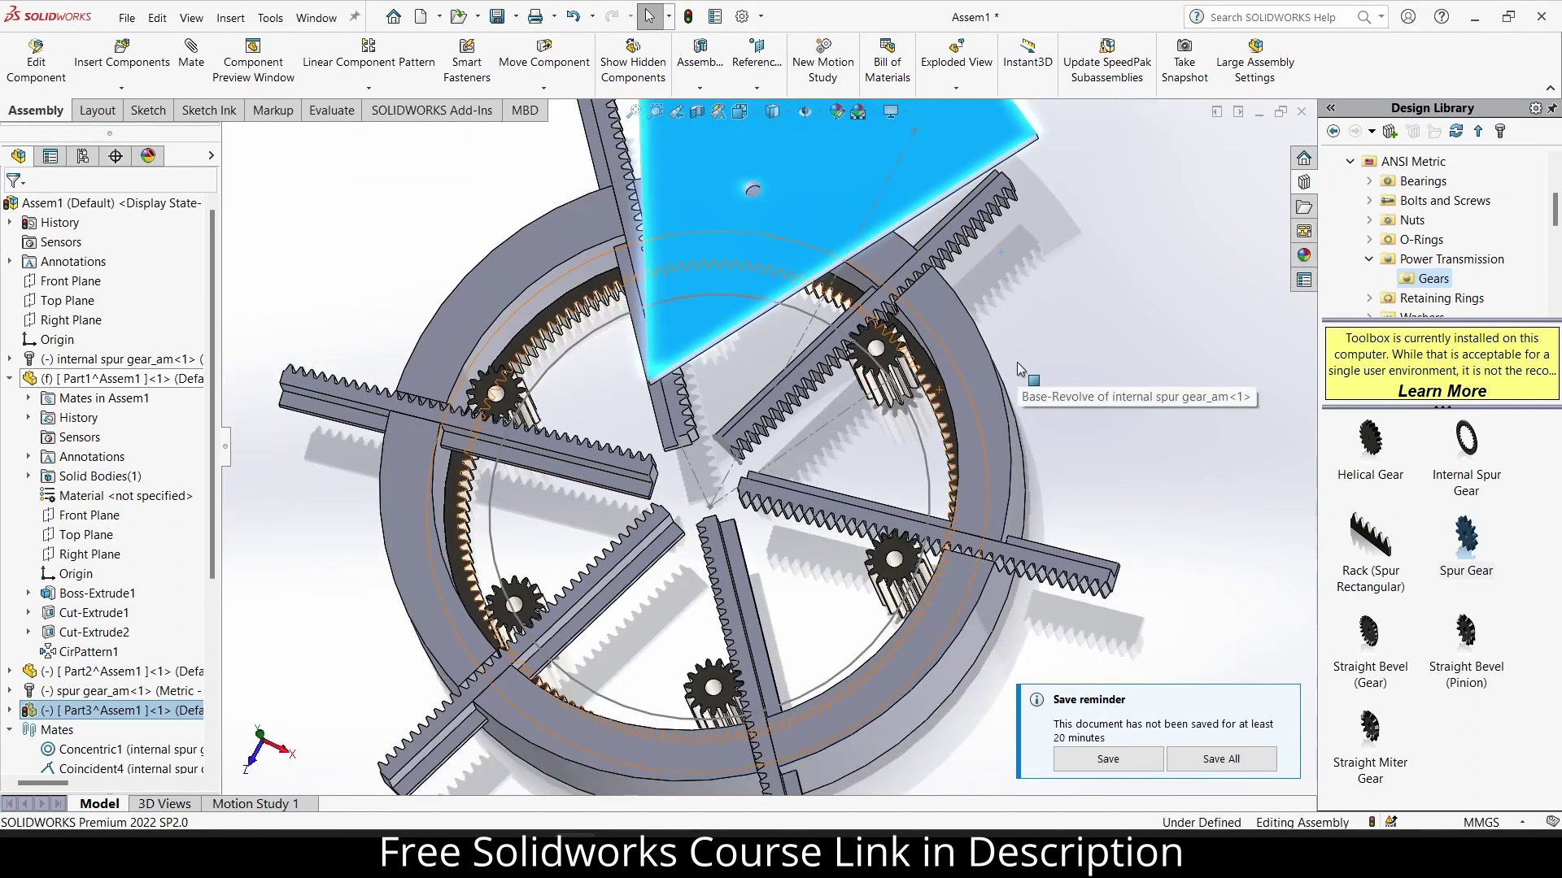
{"action": "middle_click_drag", "start_coordinate": [1017, 363], "coordinate": [973, 358]}
{"action": "scroll", "coordinate": [973, 358], "scroll_direction": "down", "scroll_amount": 3}
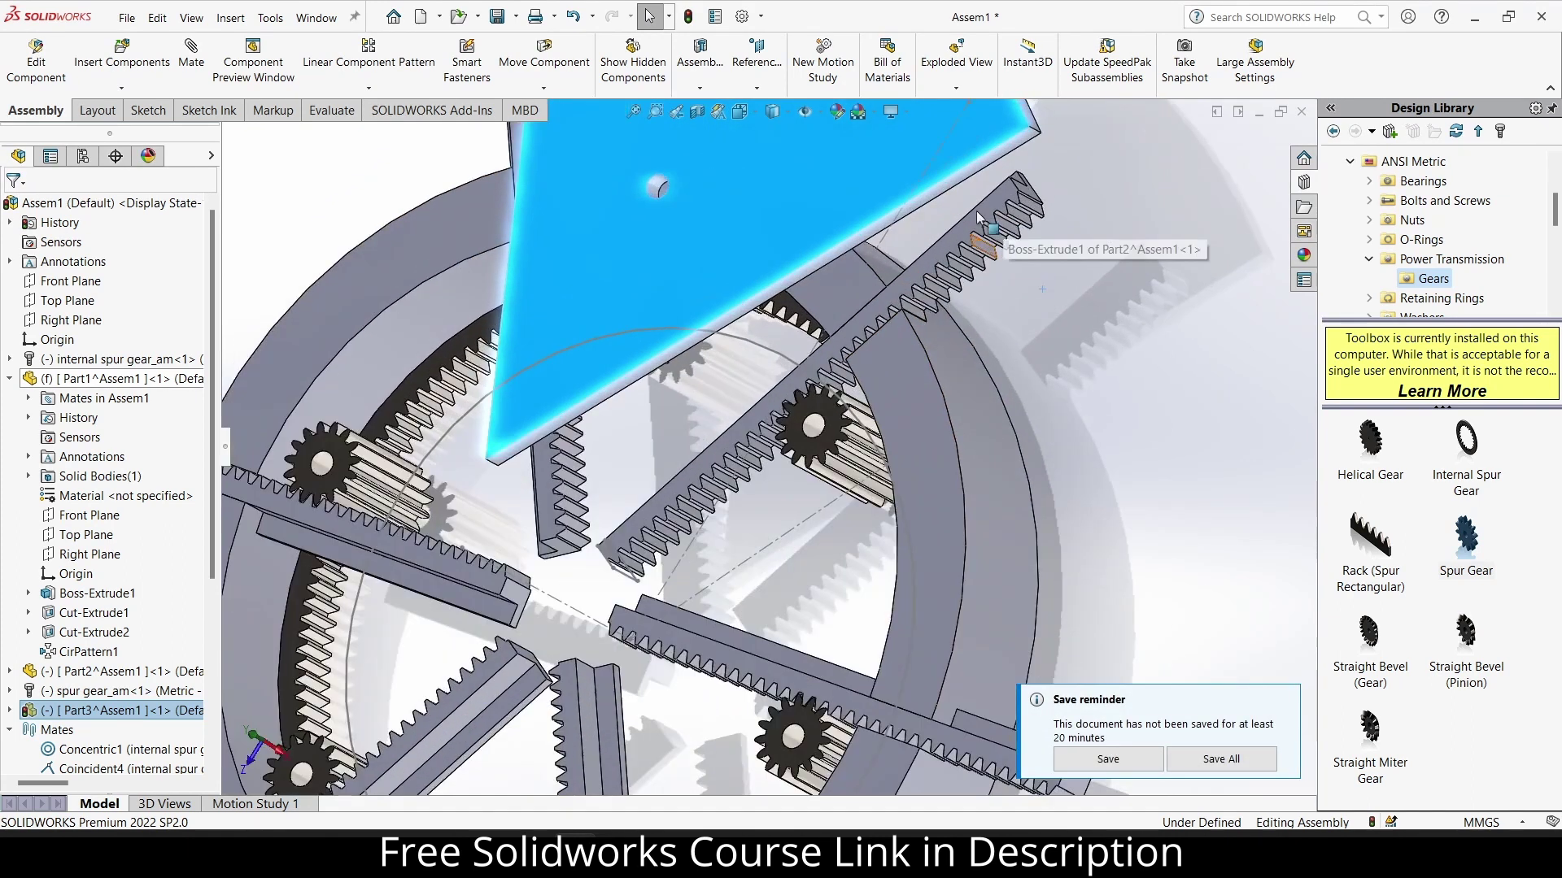
{"action": "left_click", "coordinate": [864, 279]}
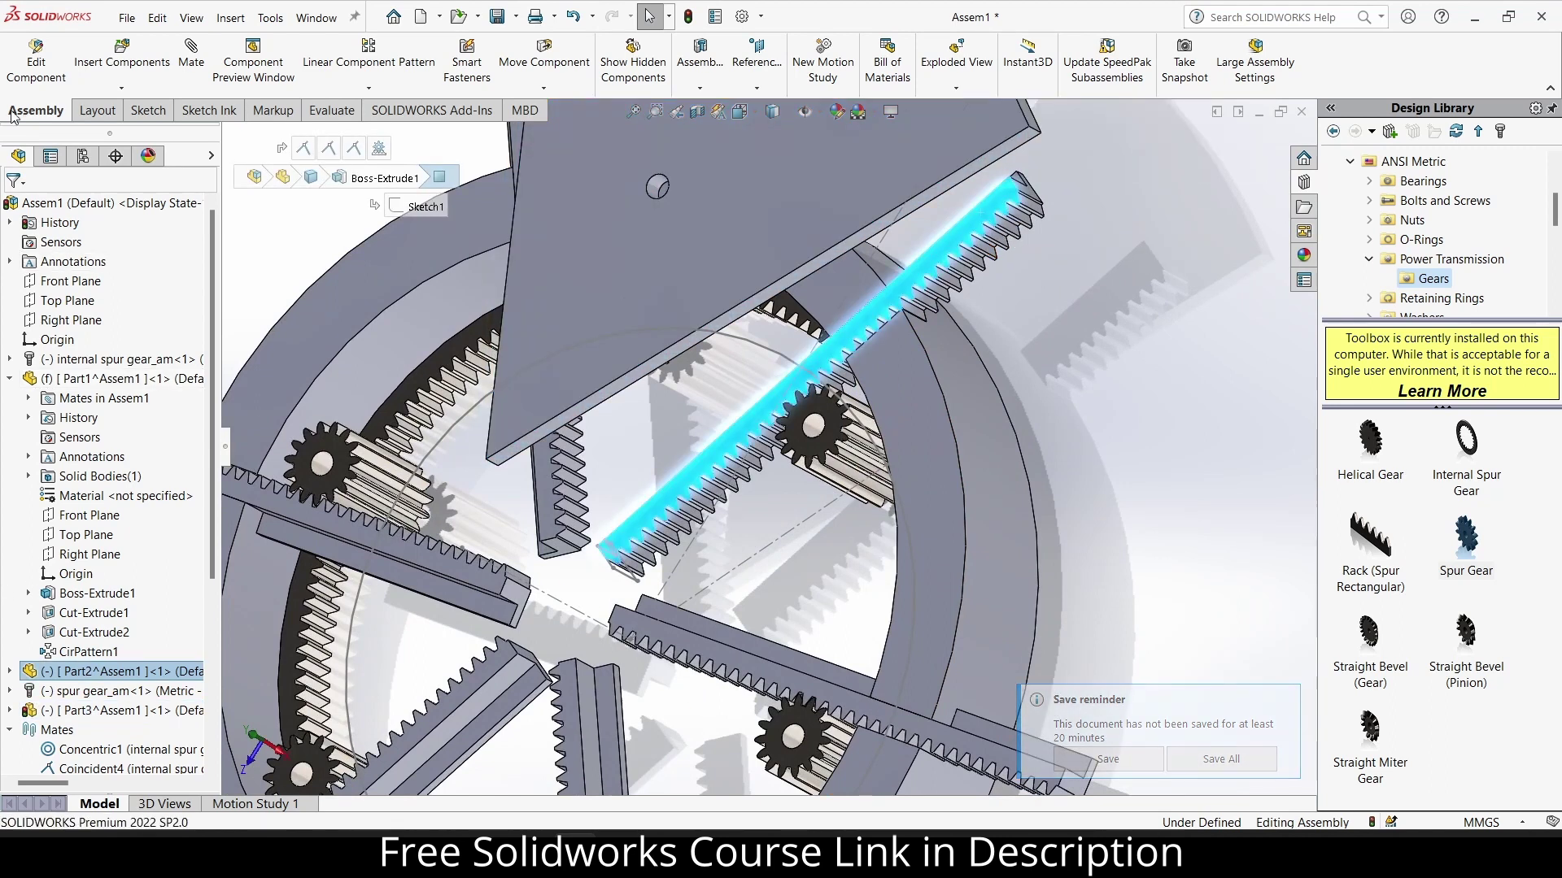
{"action": "left_click", "coordinate": [35, 57]}
Create Plane1 in rack Part2 between two opposite rack faces, then return to the assembly.
{"action": "left_click", "coordinate": [1079, 94]}
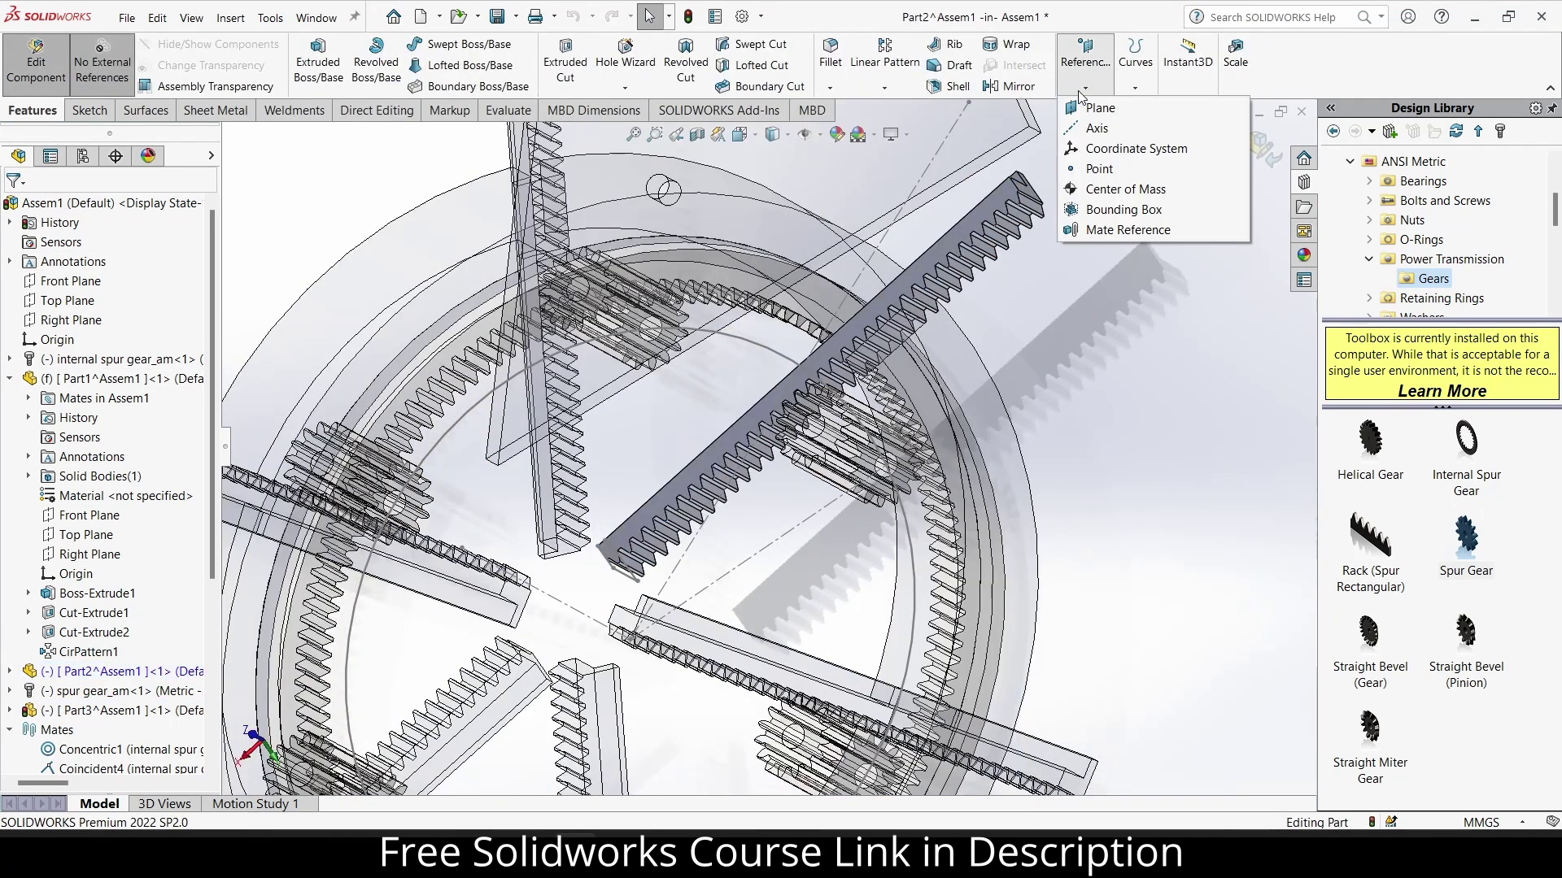
{"action": "left_click", "coordinate": [1095, 114]}
{"action": "scroll", "coordinate": [1003, 238], "scroll_direction": "down", "scroll_amount": 5}
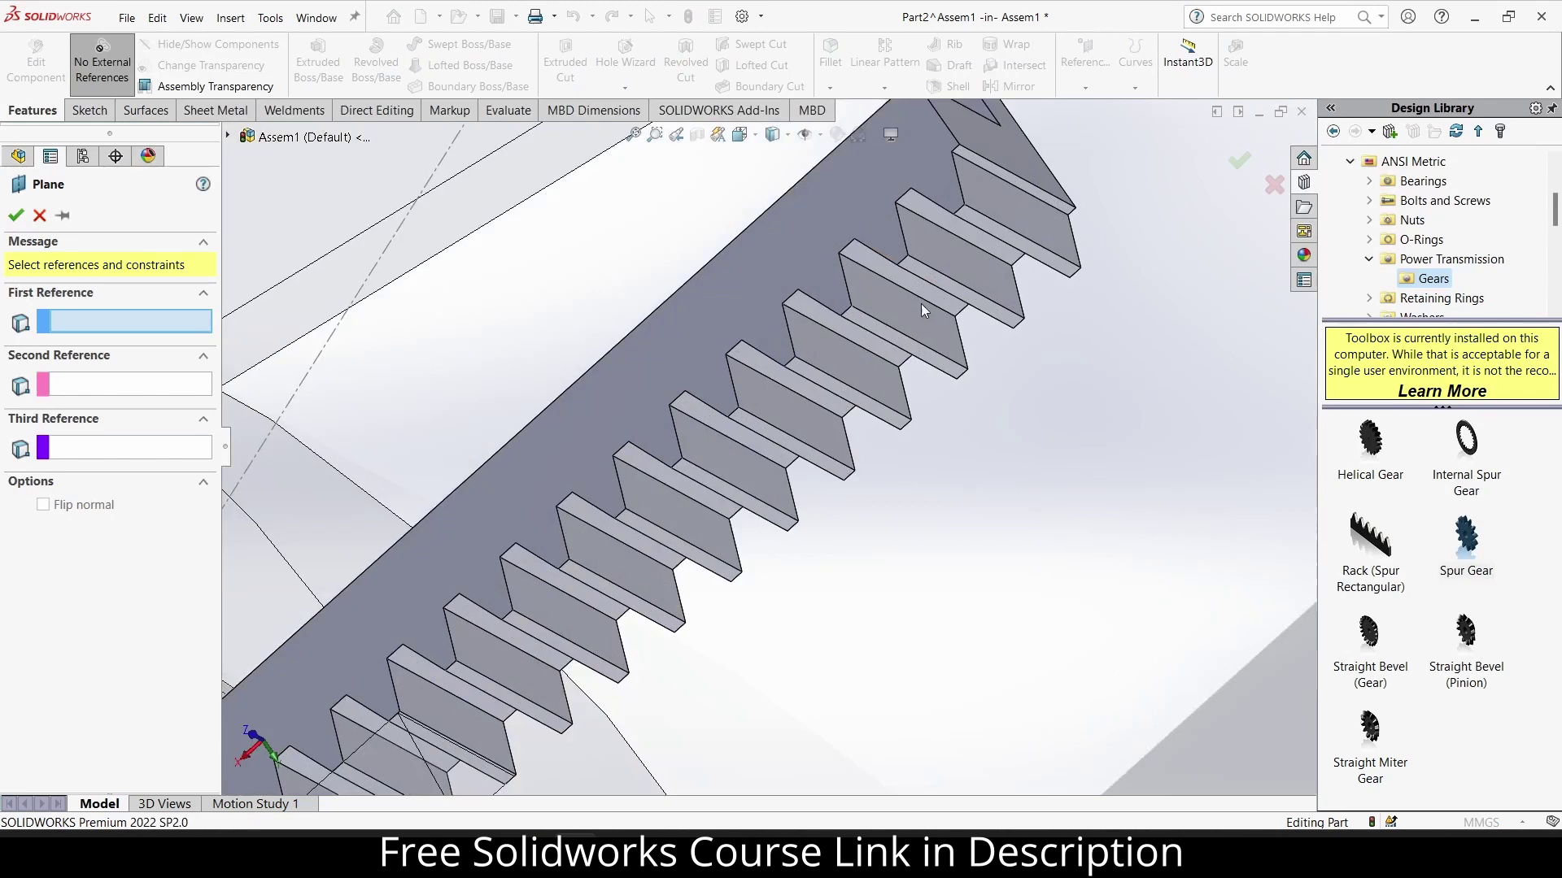
{"action": "left_click", "coordinate": [925, 276]}
{"action": "middle_click_drag", "start_coordinate": [925, 277], "coordinate": [960, 227]}
{"action": "left_click", "coordinate": [960, 227]}
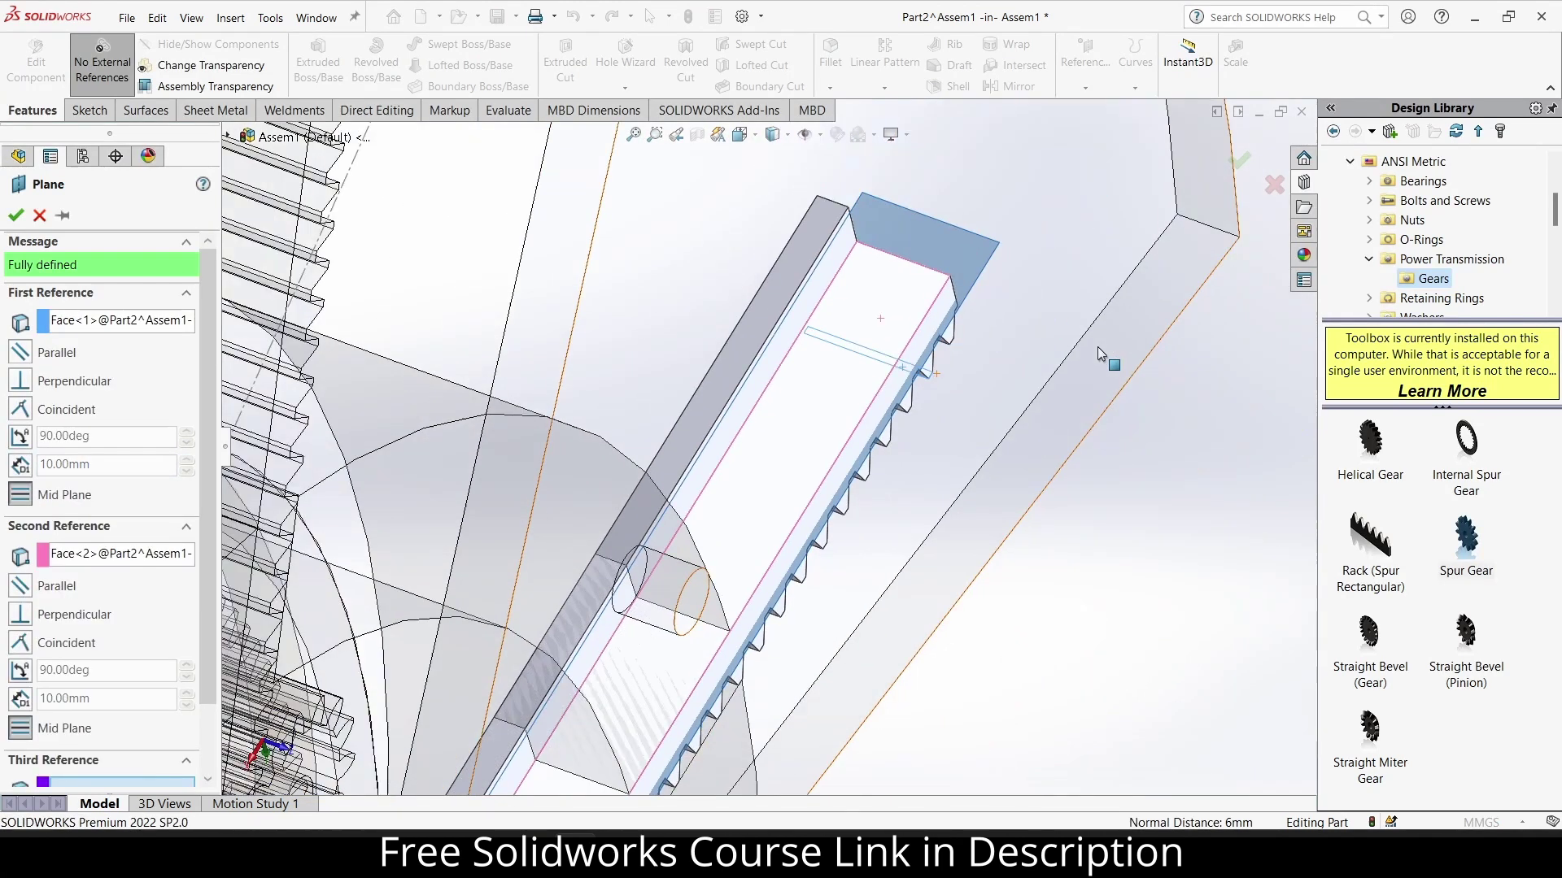
{"action": "middle_click_drag", "start_coordinate": [1096, 347], "coordinate": [809, 301]}
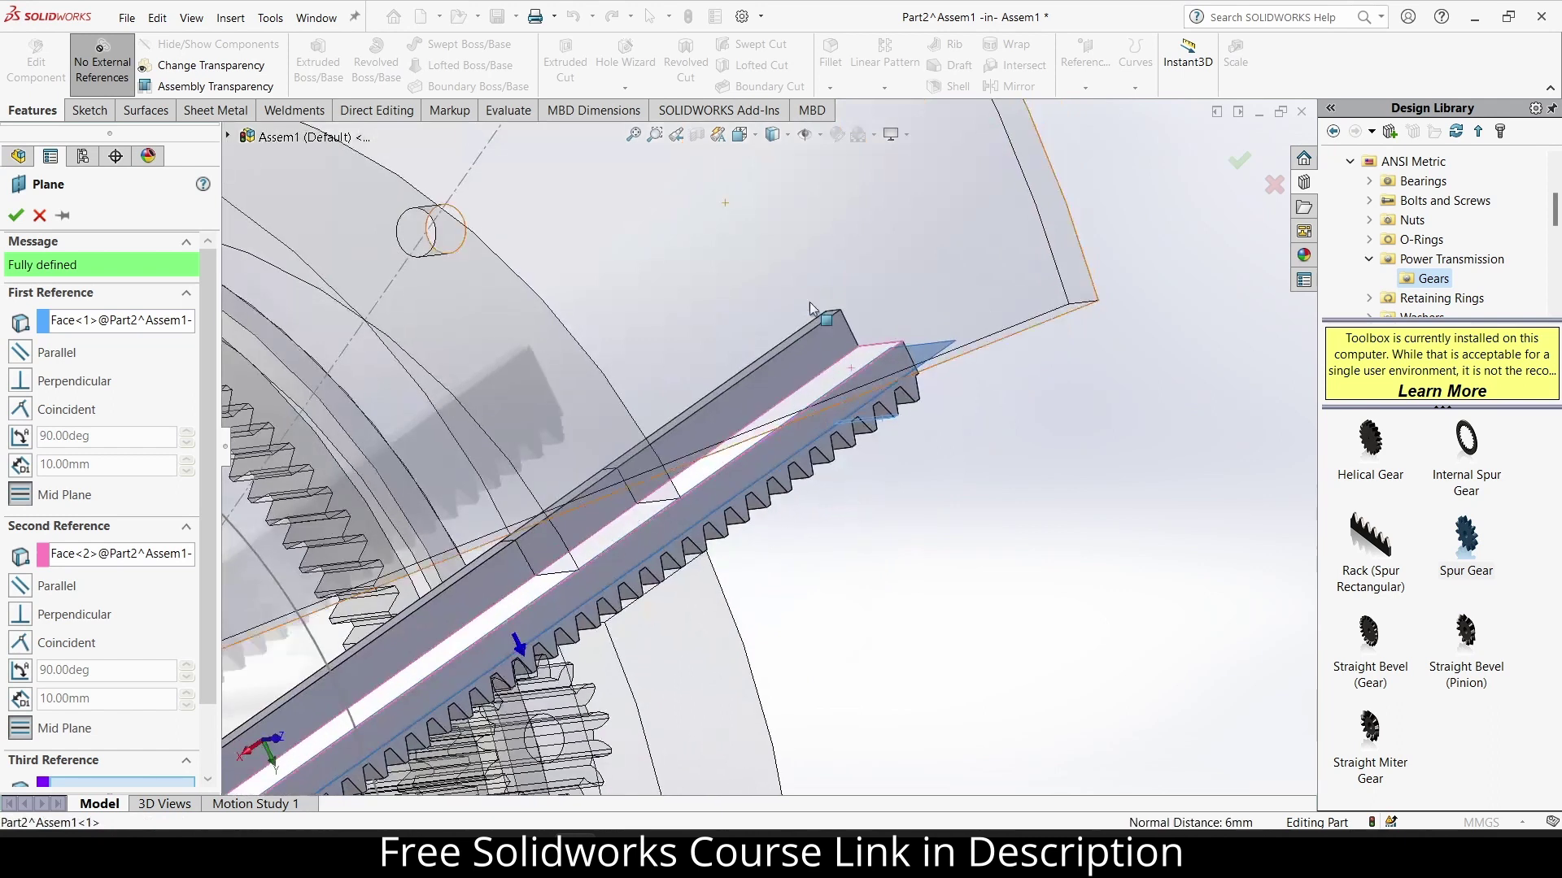
{"action": "left_click", "coordinate": [15, 215]}
{"action": "scroll", "coordinate": [914, 468], "scroll_direction": "up", "scroll_amount": 5}
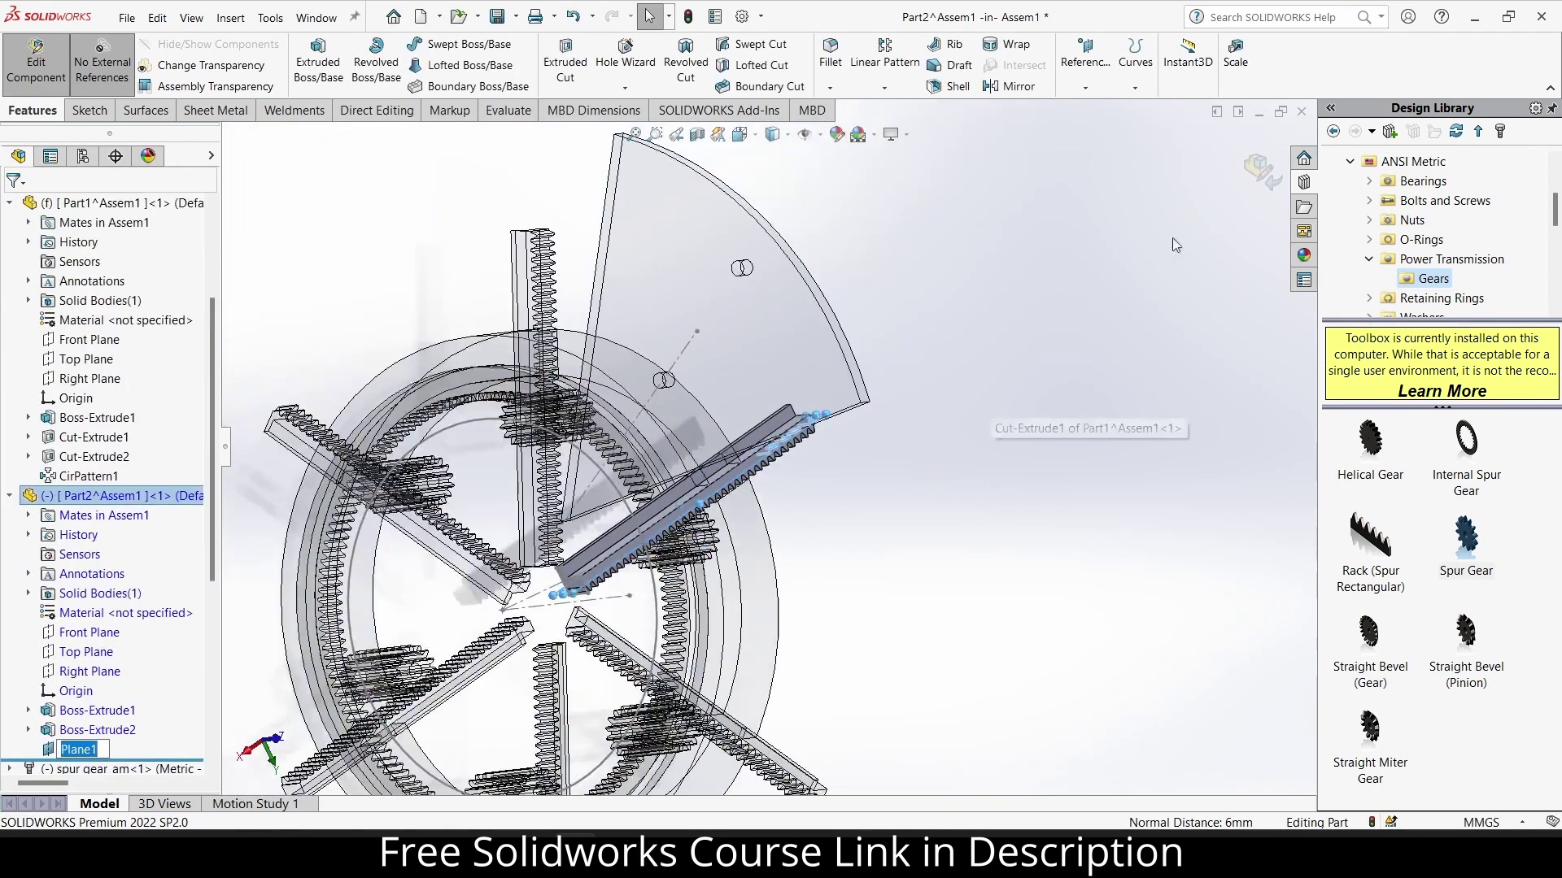
{"action": "left_click", "coordinate": [36, 61]}
Mate the sector plate's Right Plane coincident with the rack's Plane1.
{"action": "left_click", "coordinate": [857, 336]}
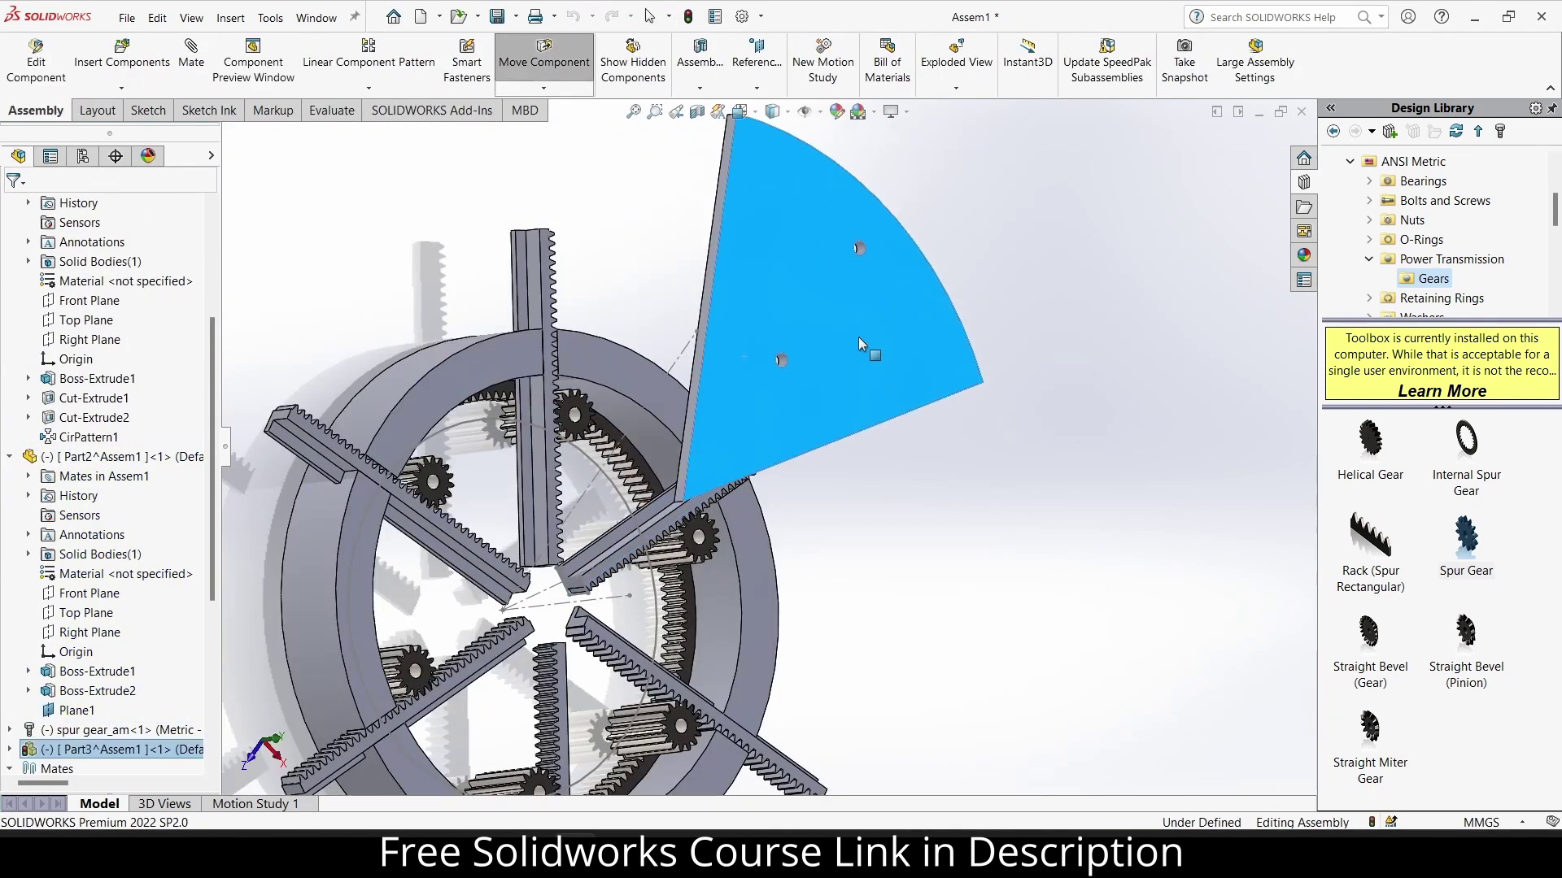
{"action": "scroll", "coordinate": [15, 672], "scroll_direction": "down", "scroll_amount": 2}
{"action": "left_click", "coordinate": [10, 633]}
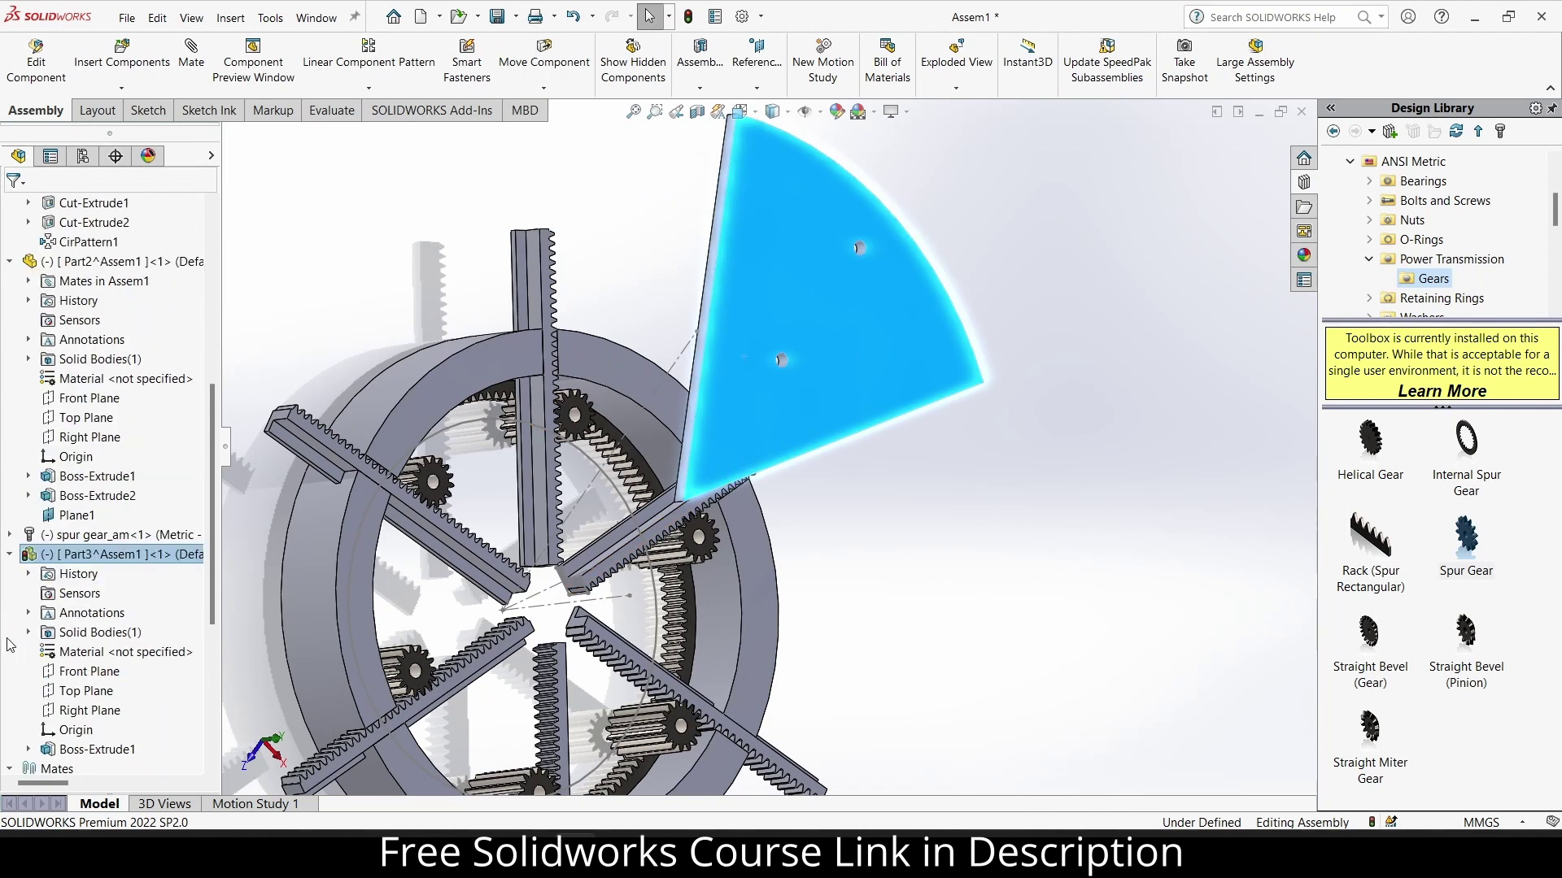
{"action": "left_click", "coordinate": [81, 711]}
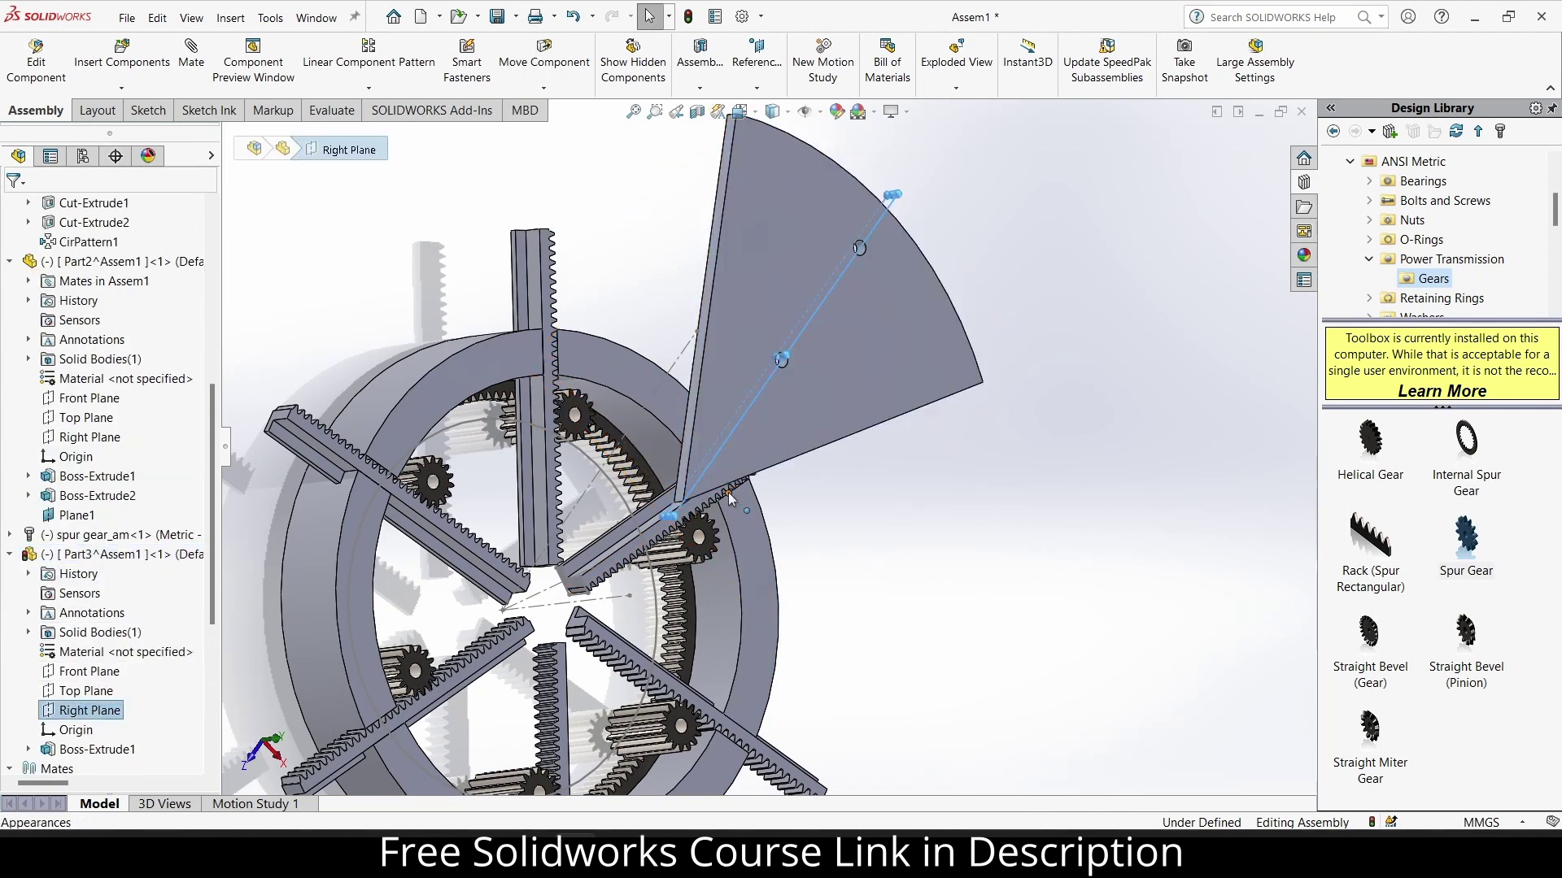
{"action": "key", "text": "ctrl+8"}
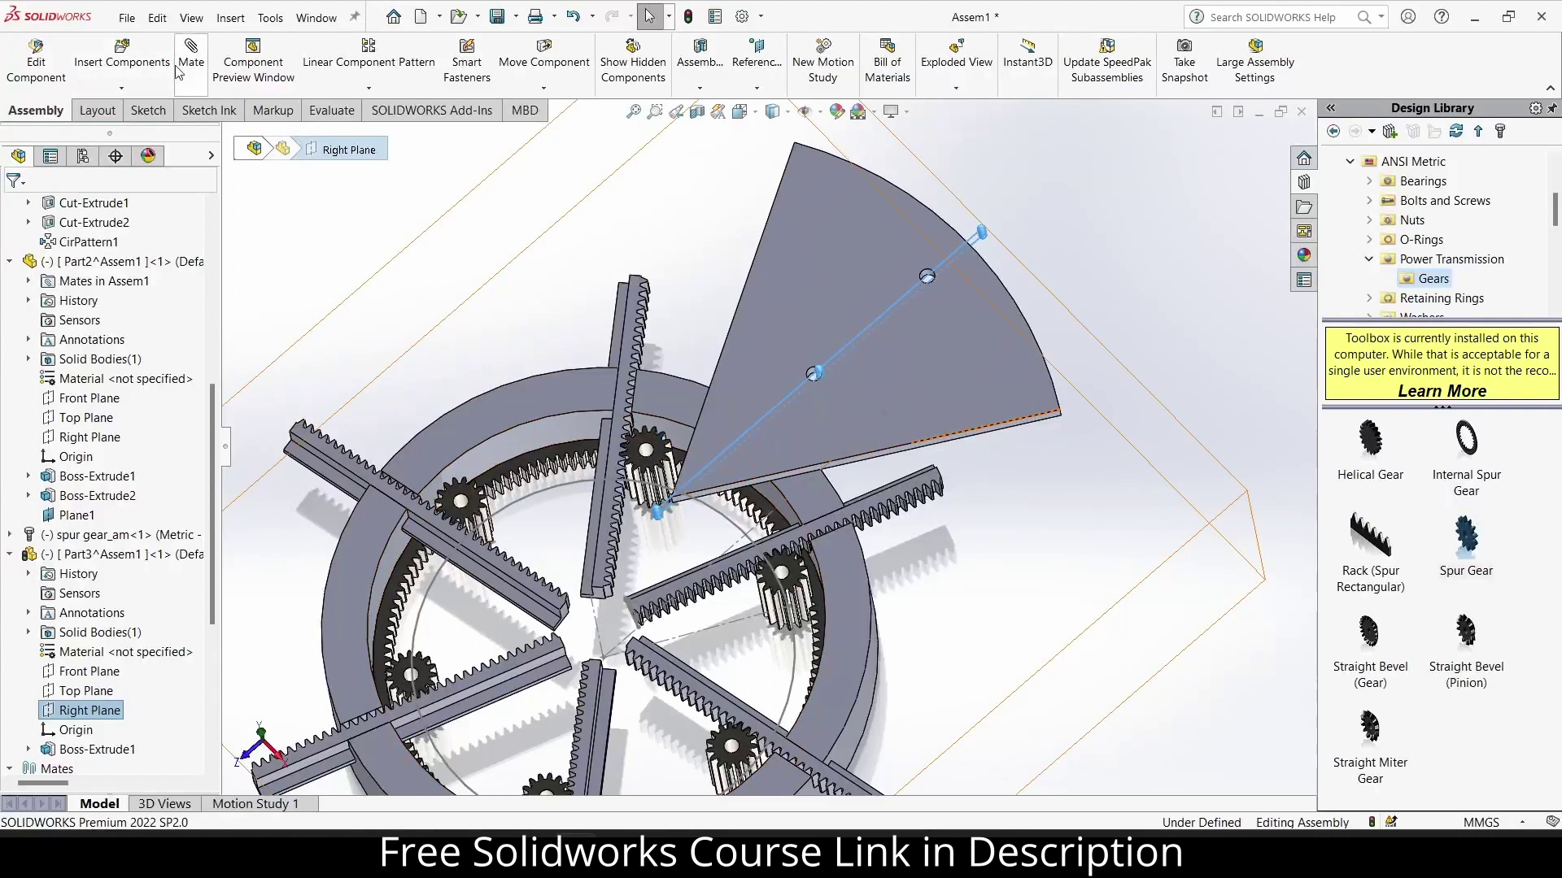
{"action": "left_click", "coordinate": [195, 82]}
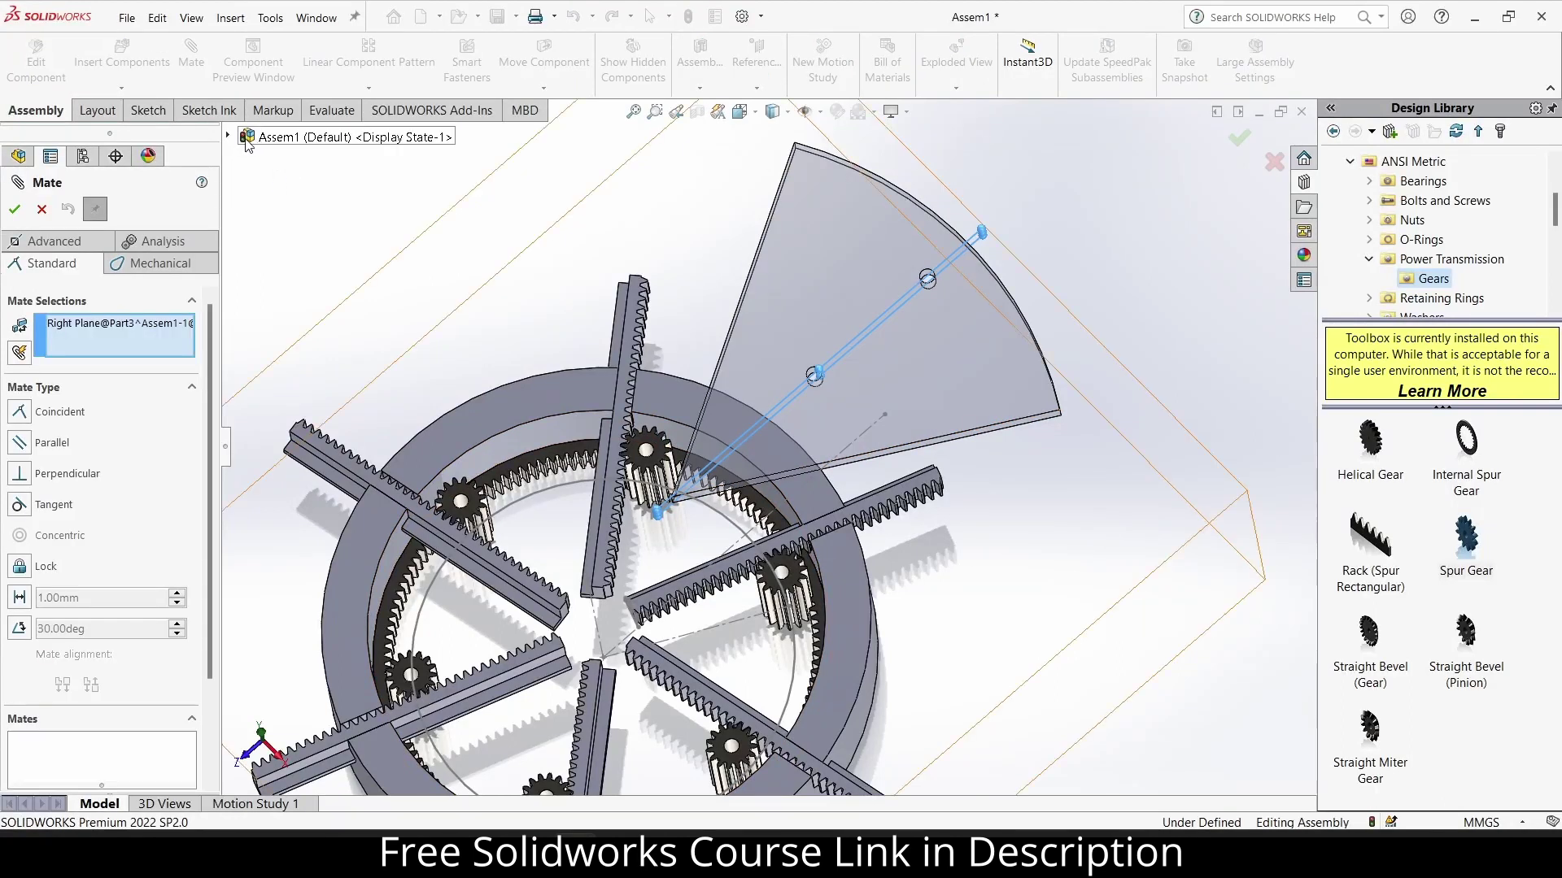
{"action": "left_click", "coordinate": [229, 136]}
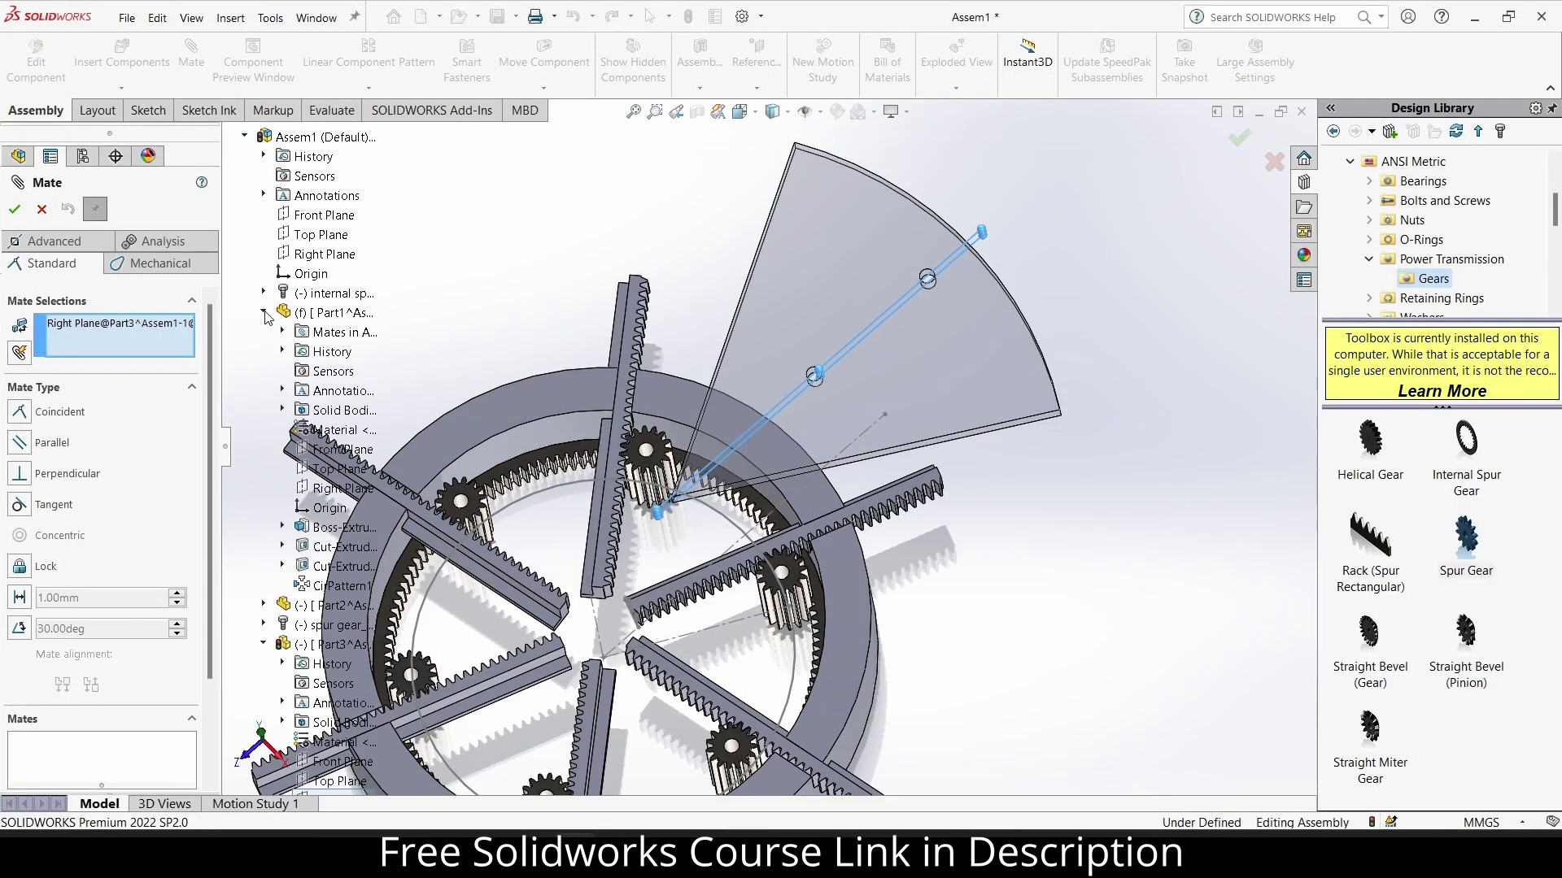
{"action": "left_click", "coordinate": [263, 313]}
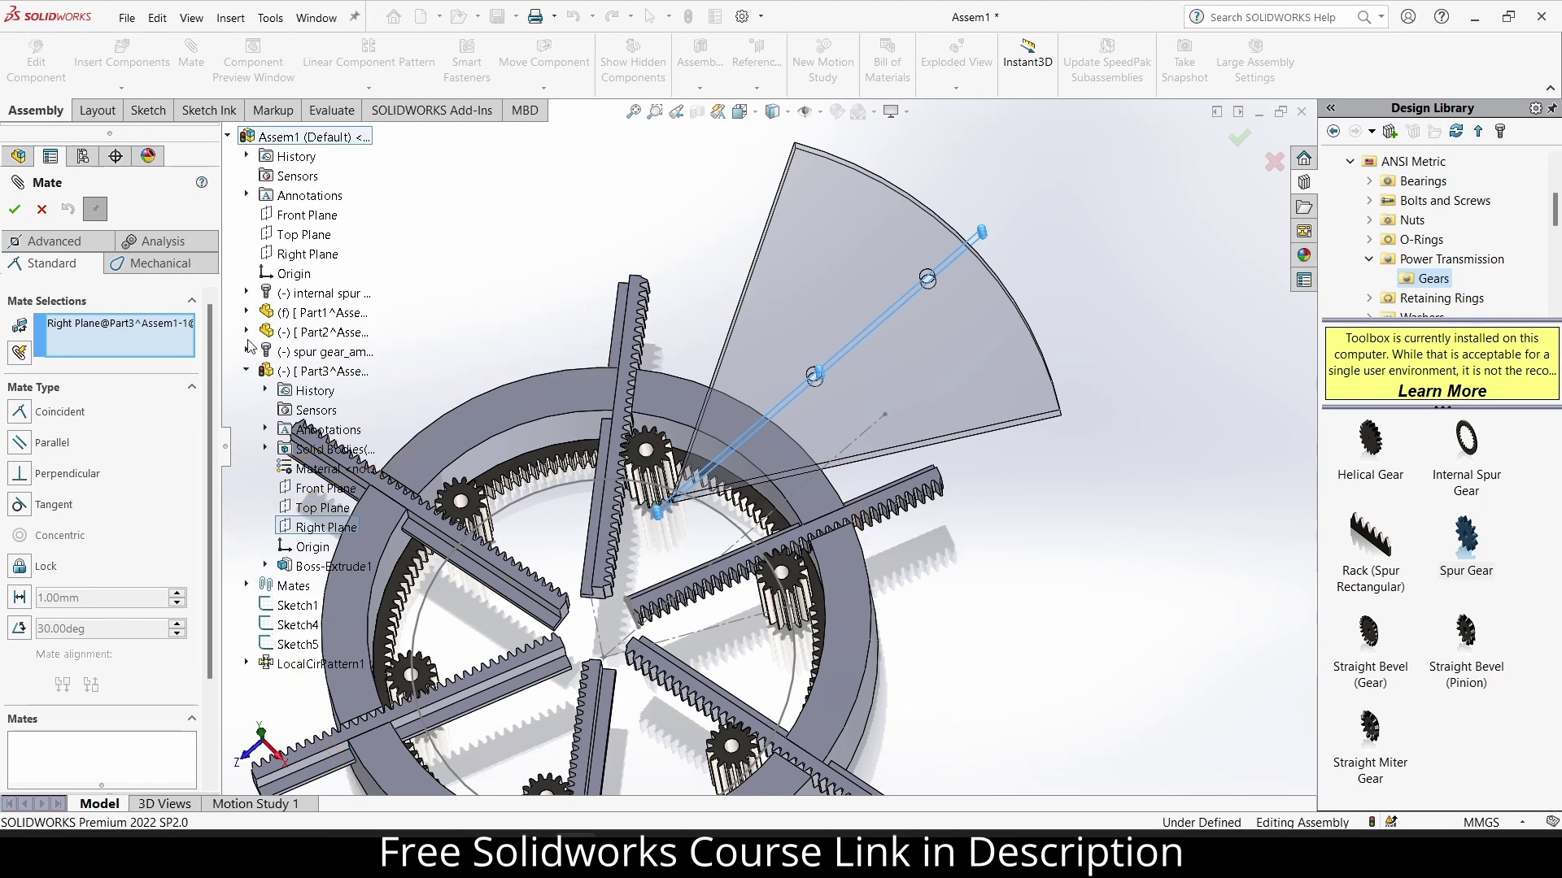
{"action": "left_click", "coordinate": [247, 333]}
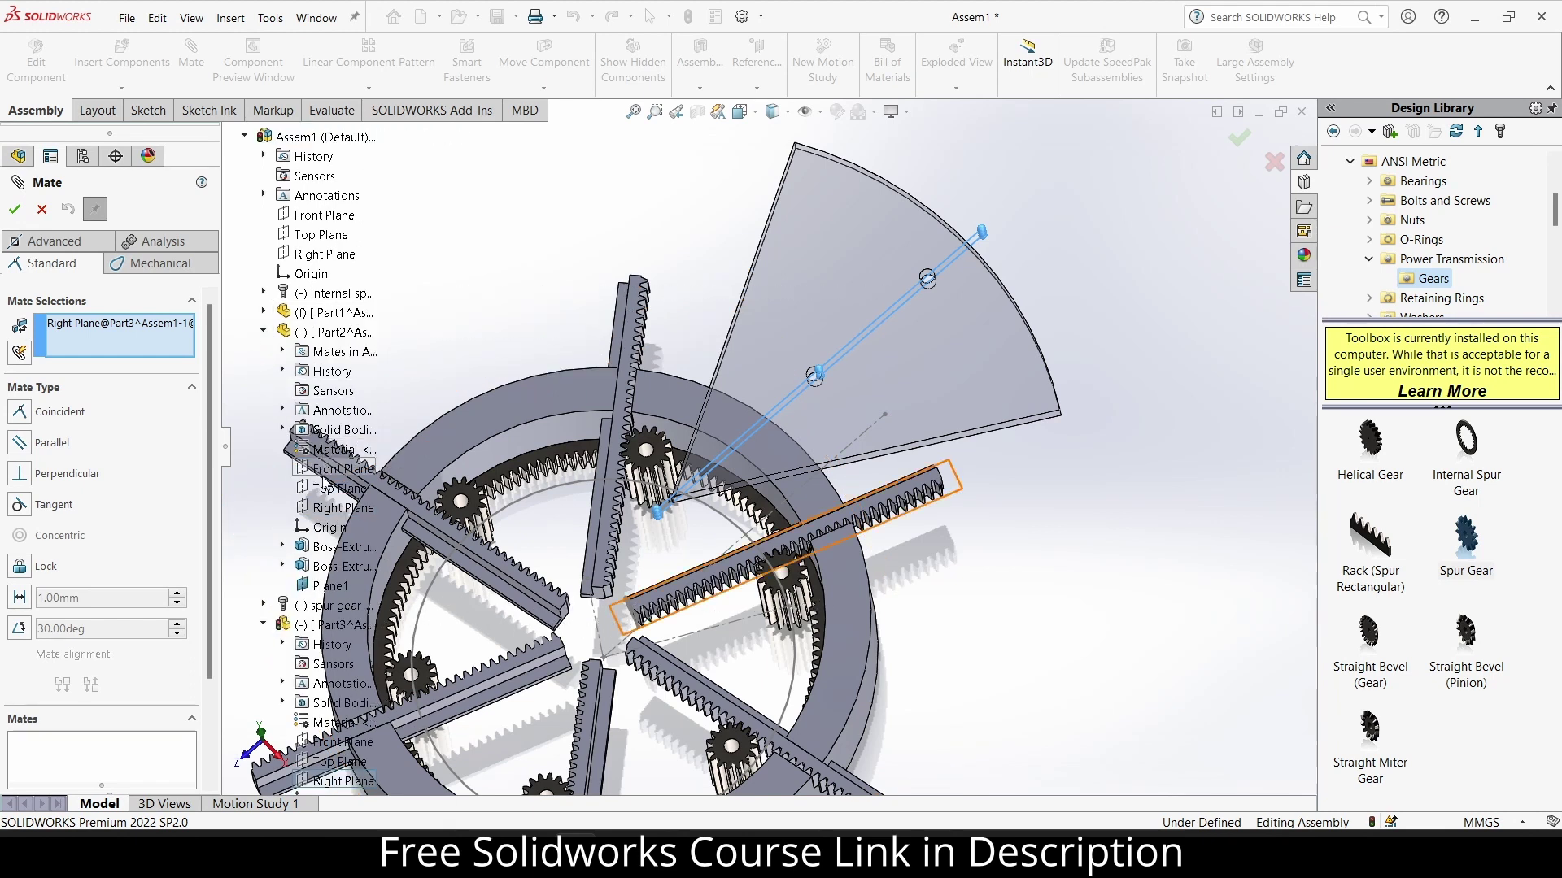
{"action": "left_click", "coordinate": [330, 587]}
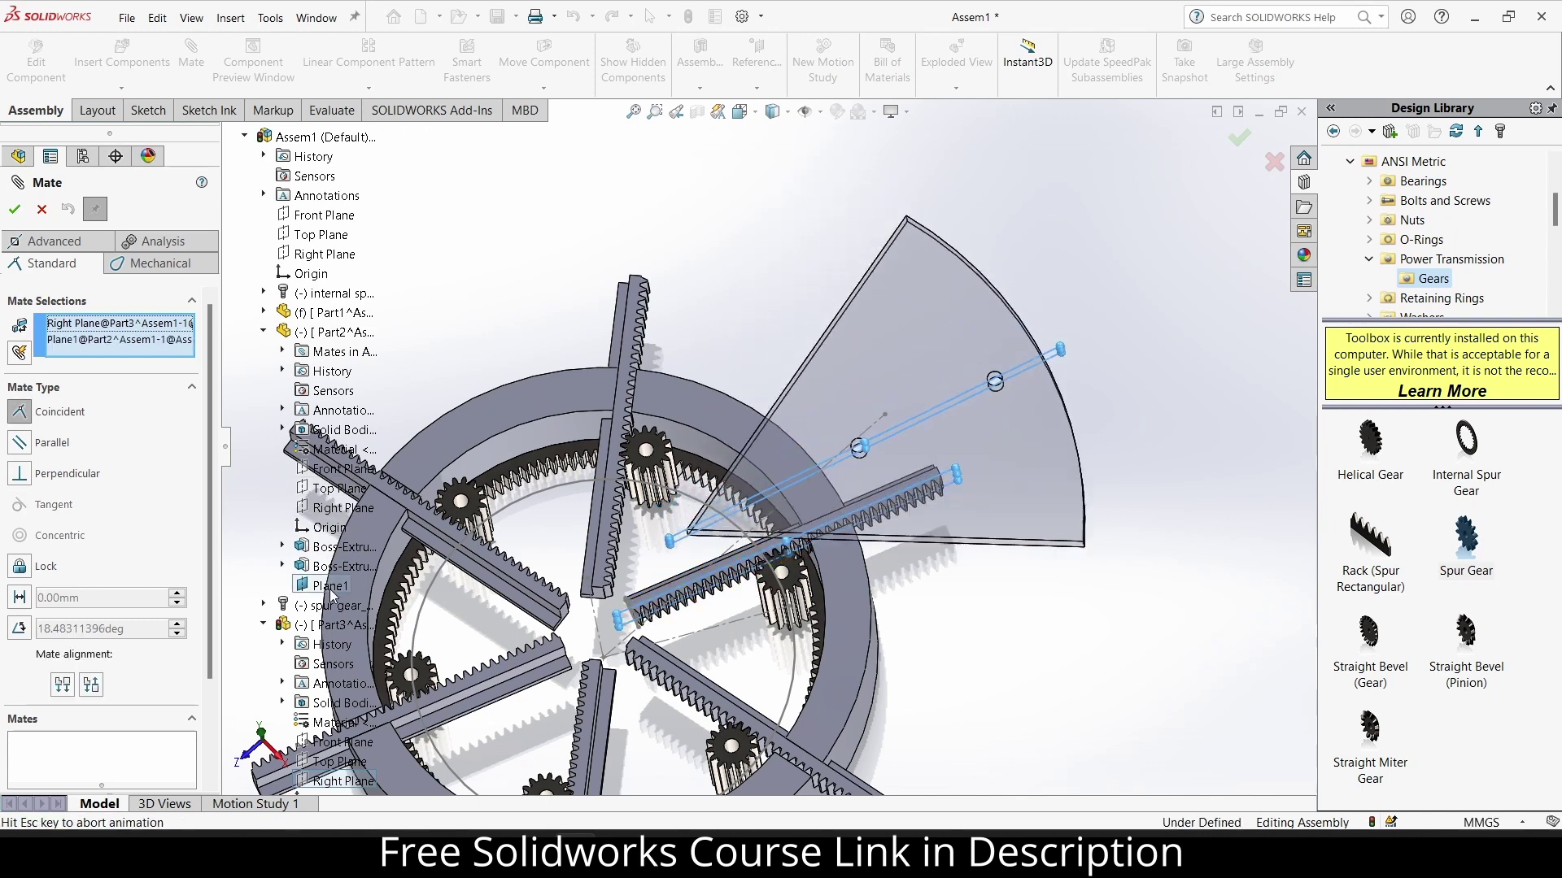
{"action": "left_click", "coordinate": [308, 619]}
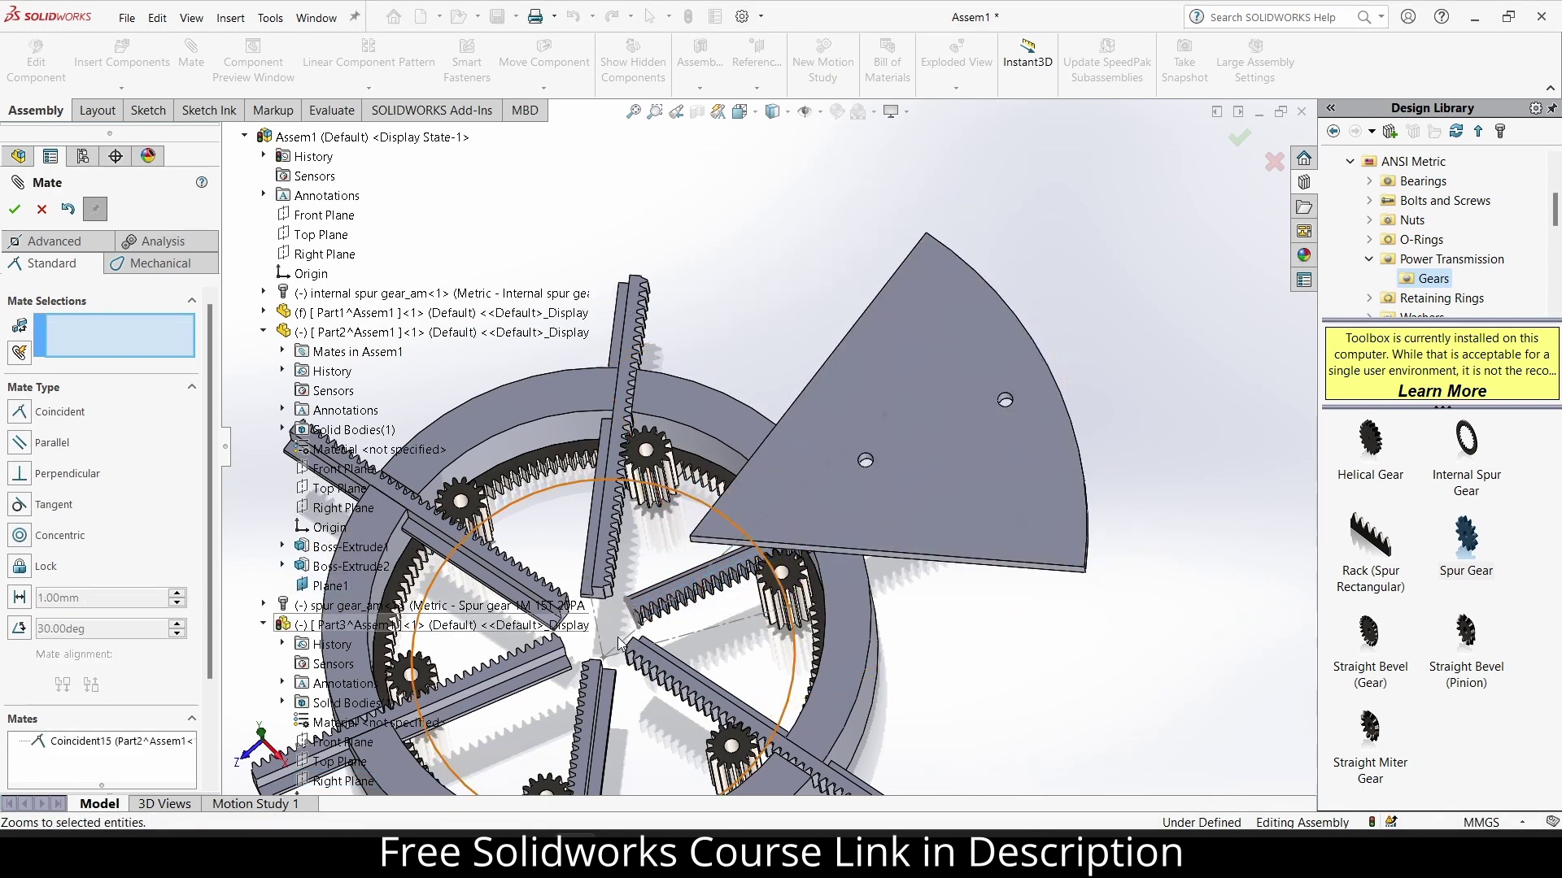
Mate the plate's underside coincident with the rack's top face.
{"action": "middle_click_drag", "start_coordinate": [813, 480], "coordinate": [674, 396]}
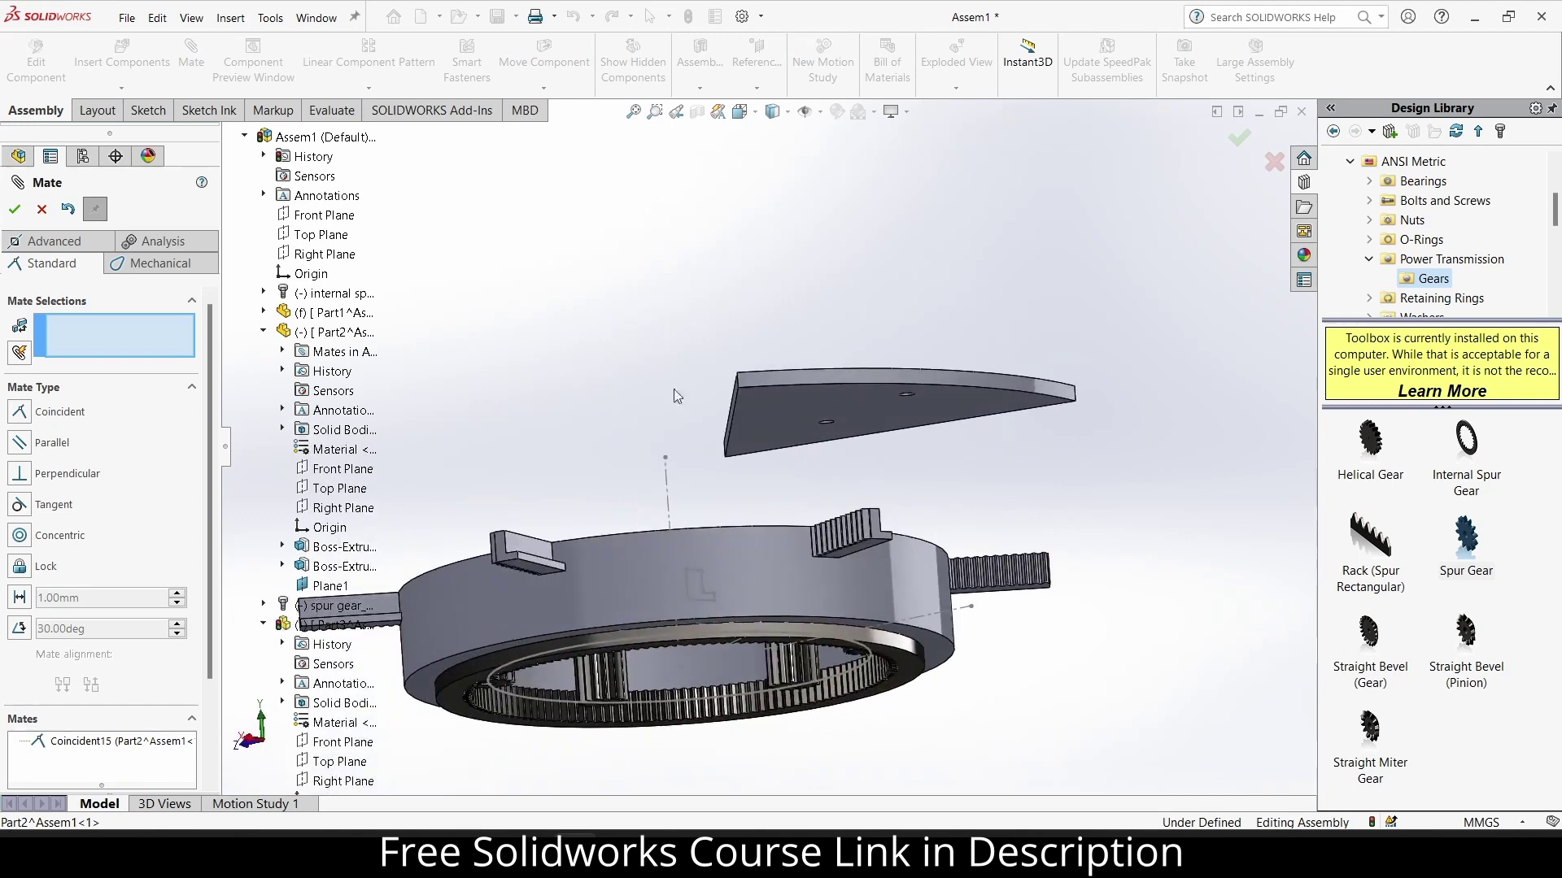
{"action": "left_click", "coordinate": [892, 426]}
{"action": "middle_click_drag", "start_coordinate": [892, 426], "coordinate": [887, 622]}
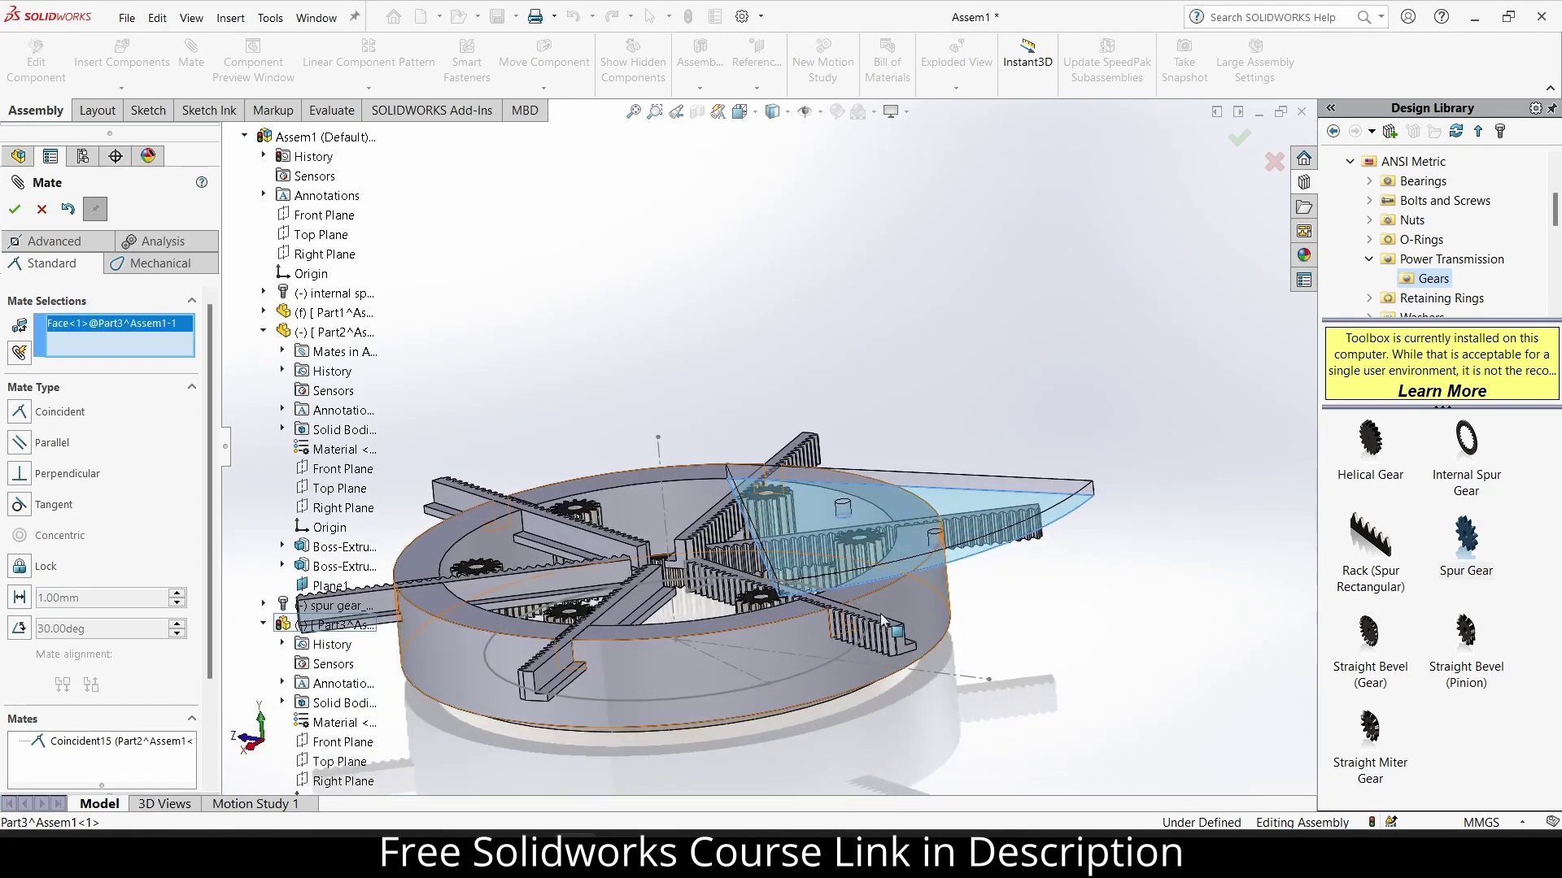
{"action": "scroll", "coordinate": [887, 622], "scroll_direction": "down", "scroll_amount": 2}
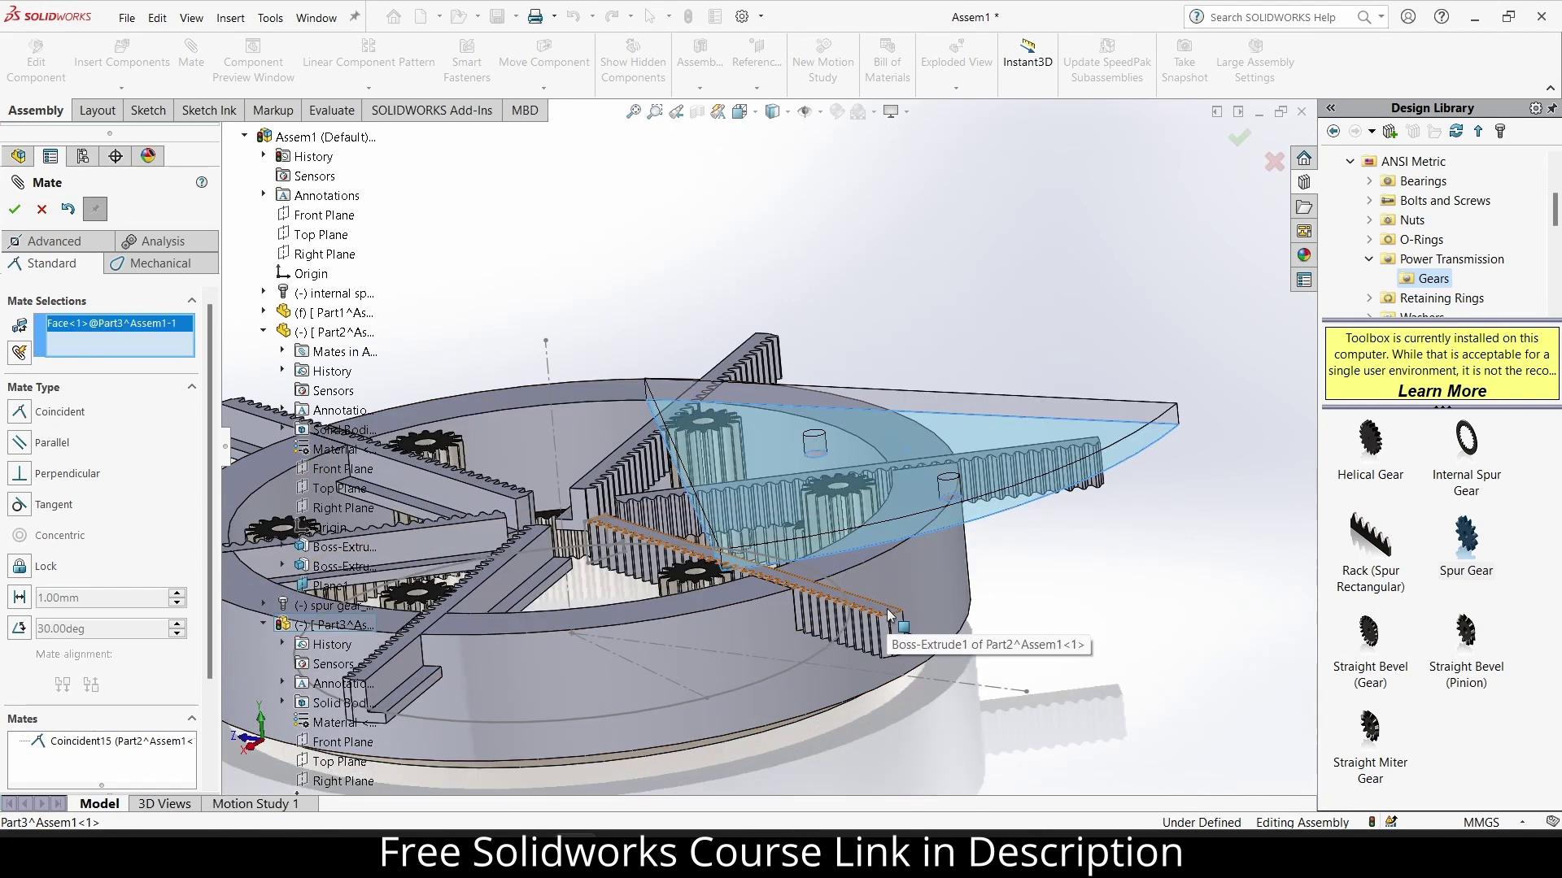
{"action": "left_click", "coordinate": [888, 614]}
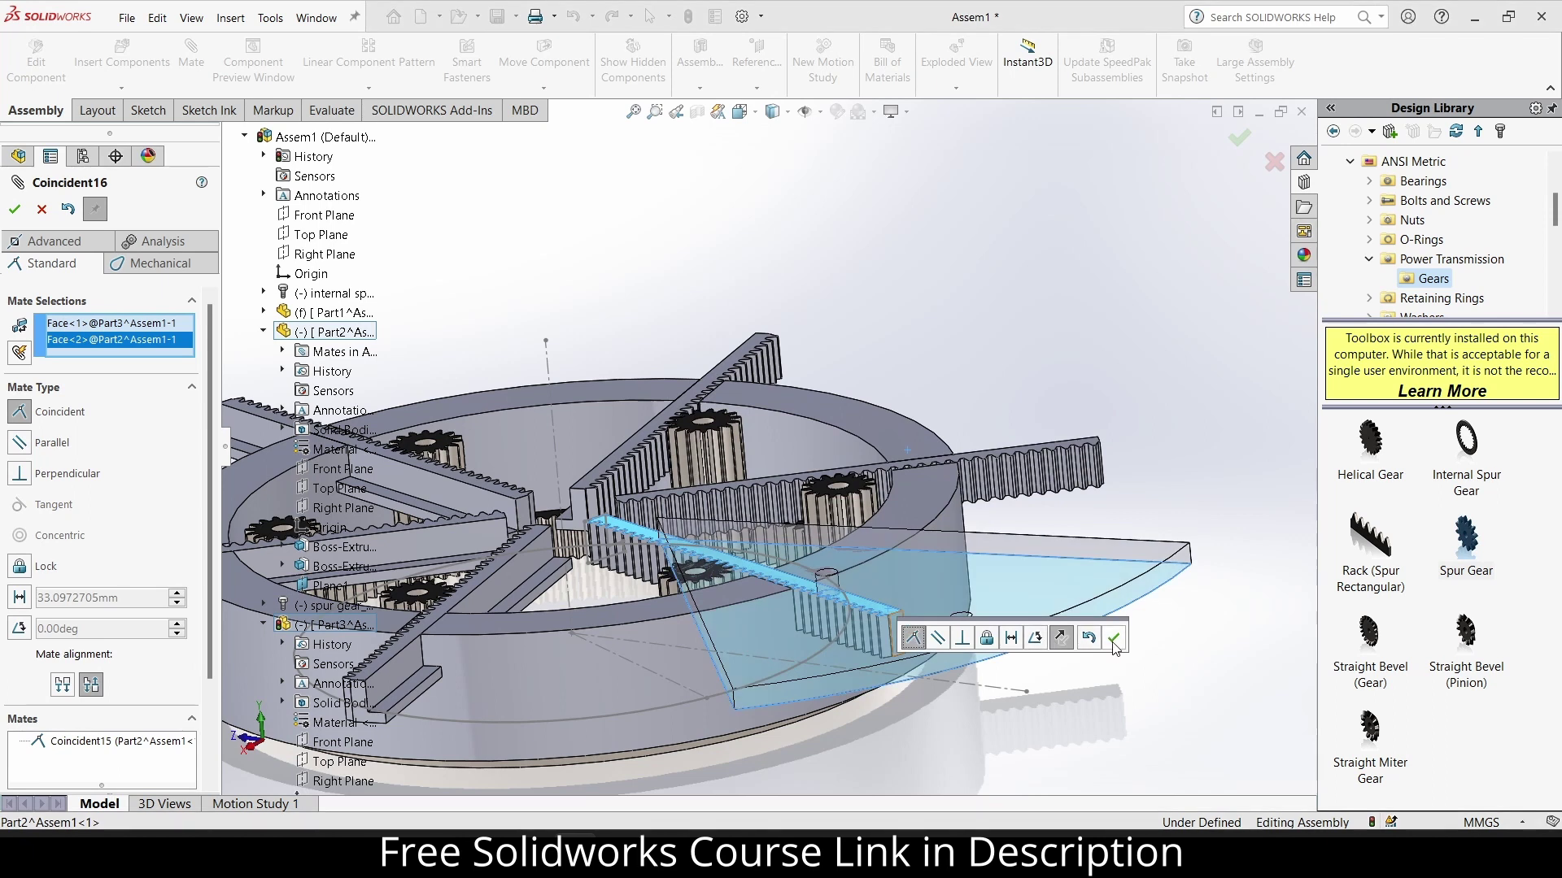
{"action": "left_click", "coordinate": [1112, 643]}
Add a concentric mate between the gear base's round face and the plate's curved face.
{"action": "middle_click_drag", "start_coordinate": [1113, 647], "coordinate": [941, 547]}
{"action": "left_click", "coordinate": [860, 762]}
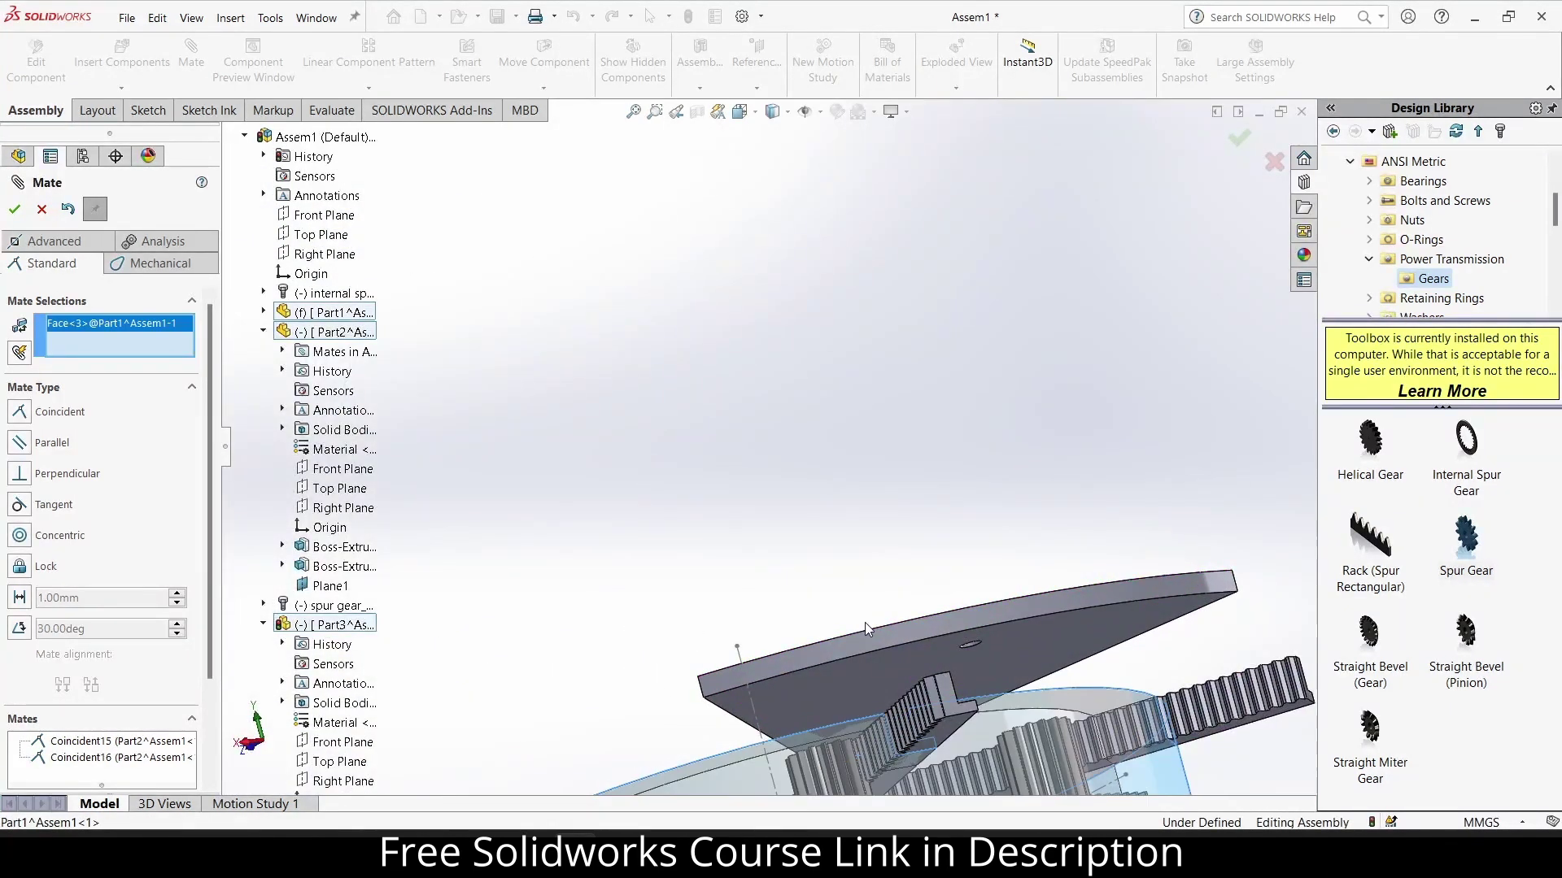
{"action": "left_click", "coordinate": [867, 647]}
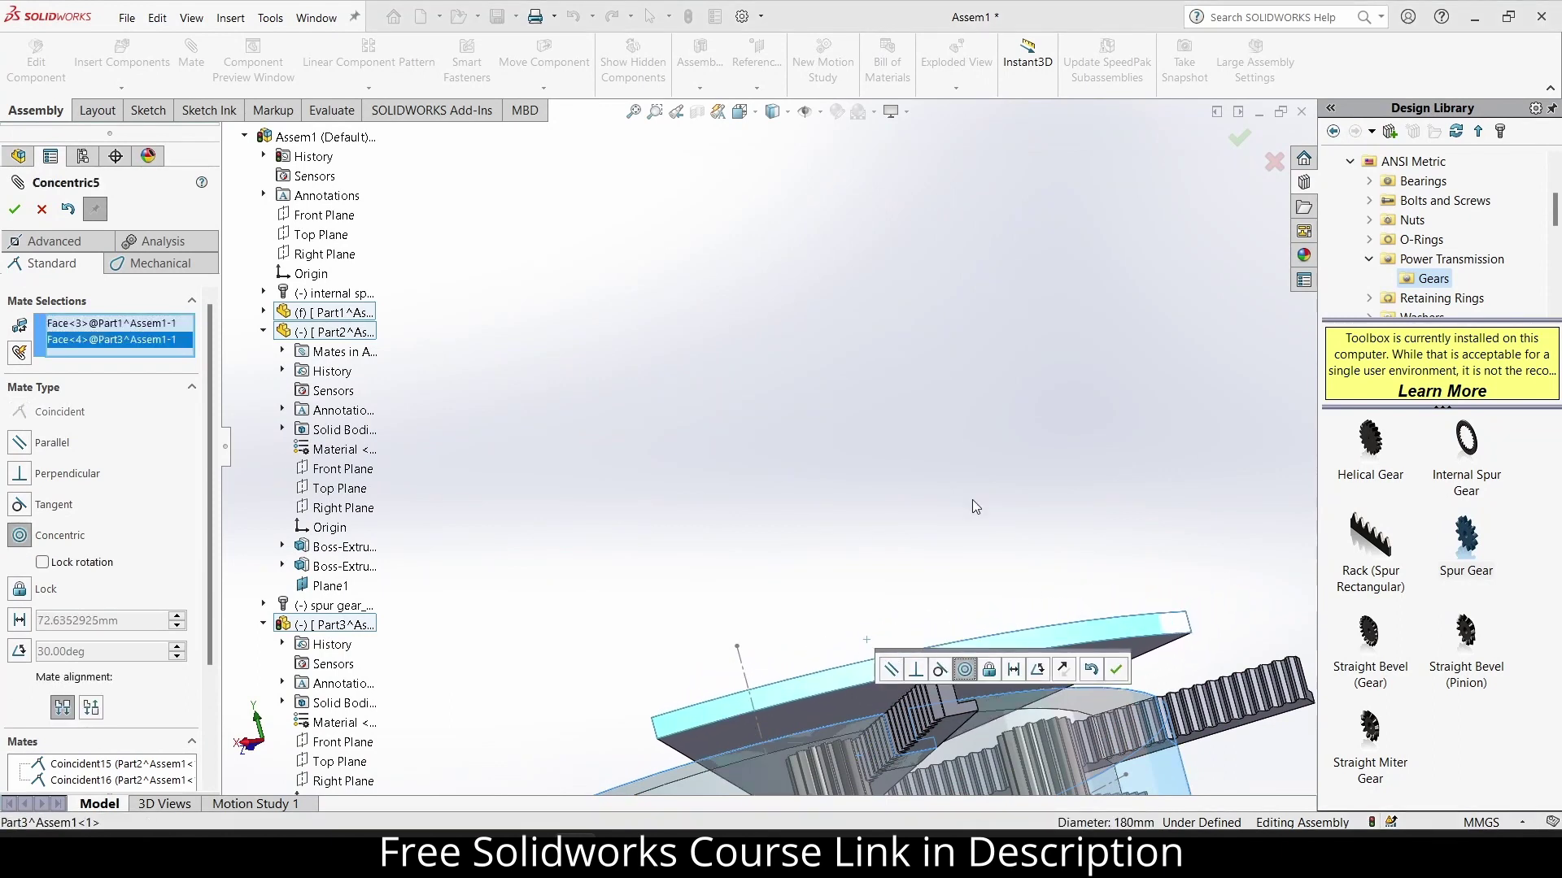
{"action": "middle_click_drag", "start_coordinate": [975, 506], "coordinate": [1038, 667]}
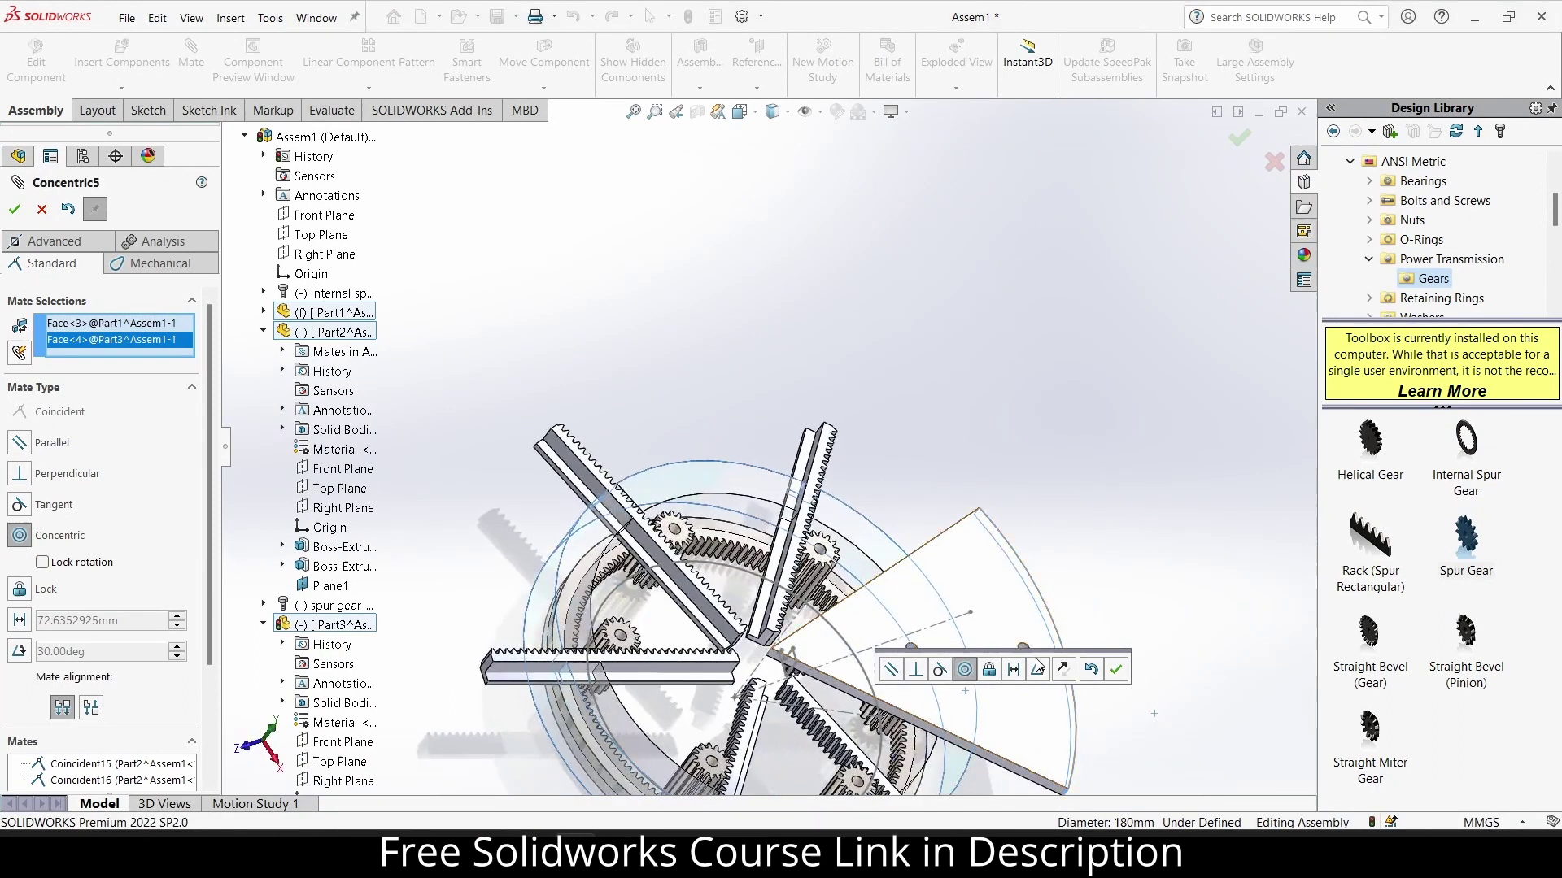
{"action": "left_click", "coordinate": [1117, 669]}
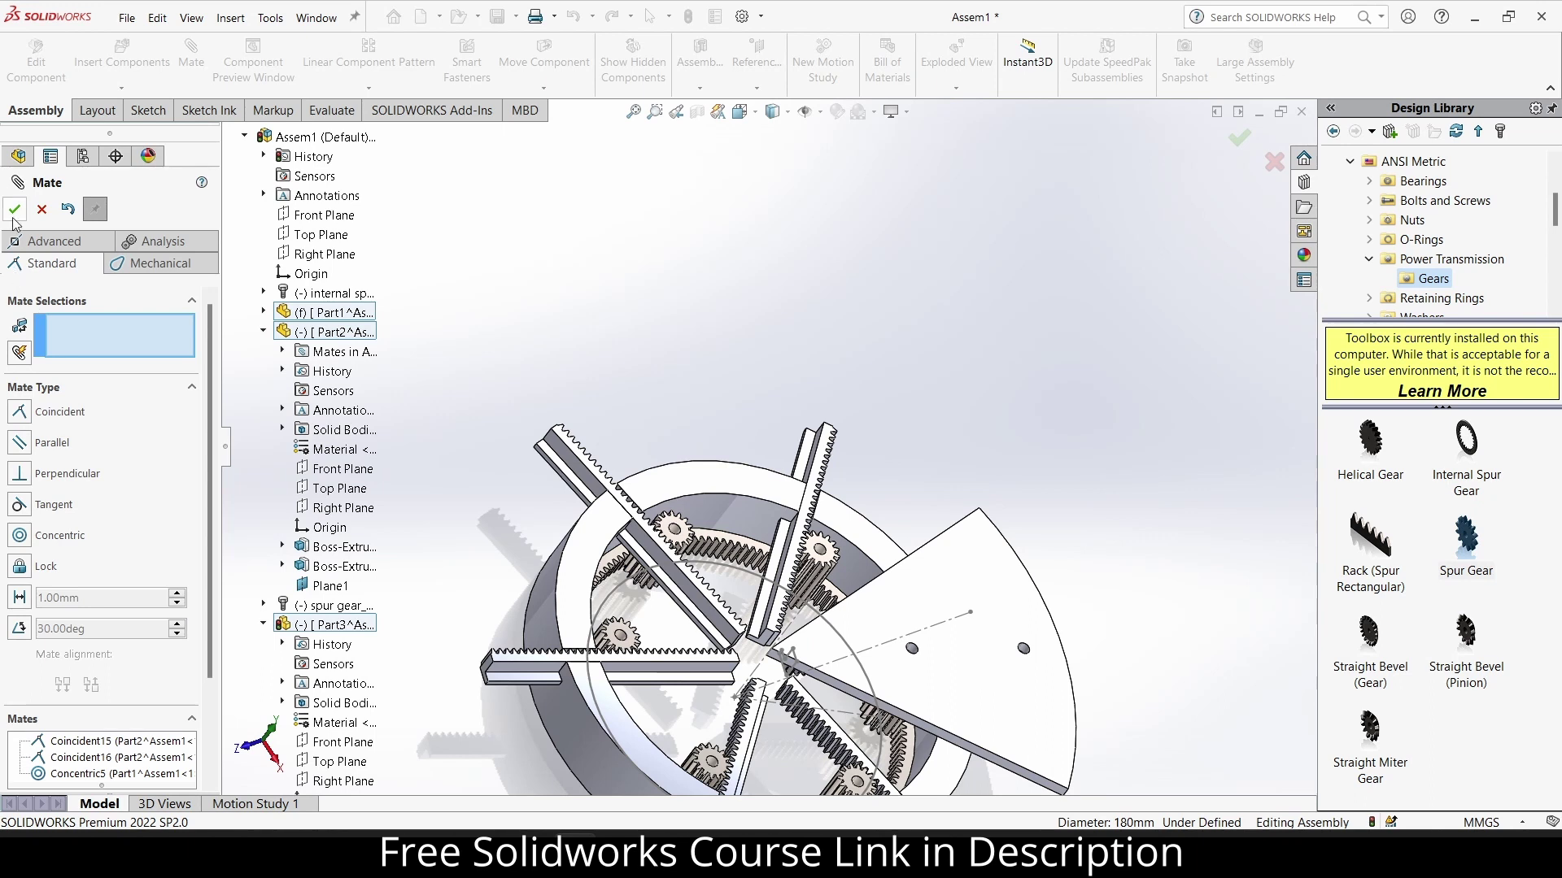
{"action": "key", "text": "Escape"}
{"action": "left_click_drag", "start_coordinate": [895, 618], "coordinate": [927, 616]}
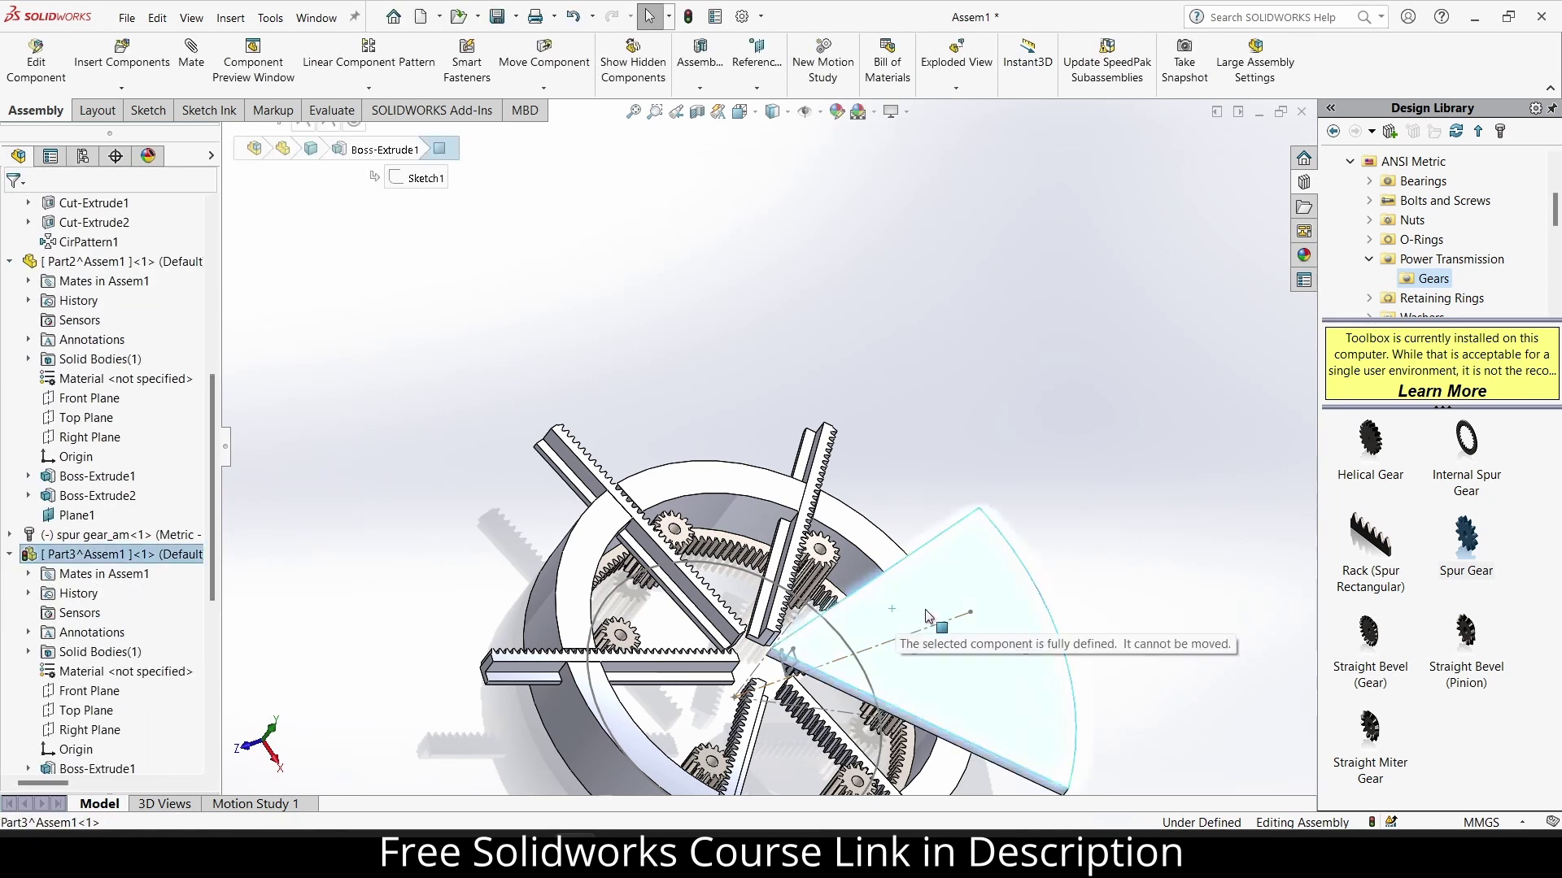
Suppress the Concentric5 mate in the FeatureManager so the sector plate can rotate.
{"action": "middle_click_drag", "start_coordinate": [889, 627], "coordinate": [744, 591]}
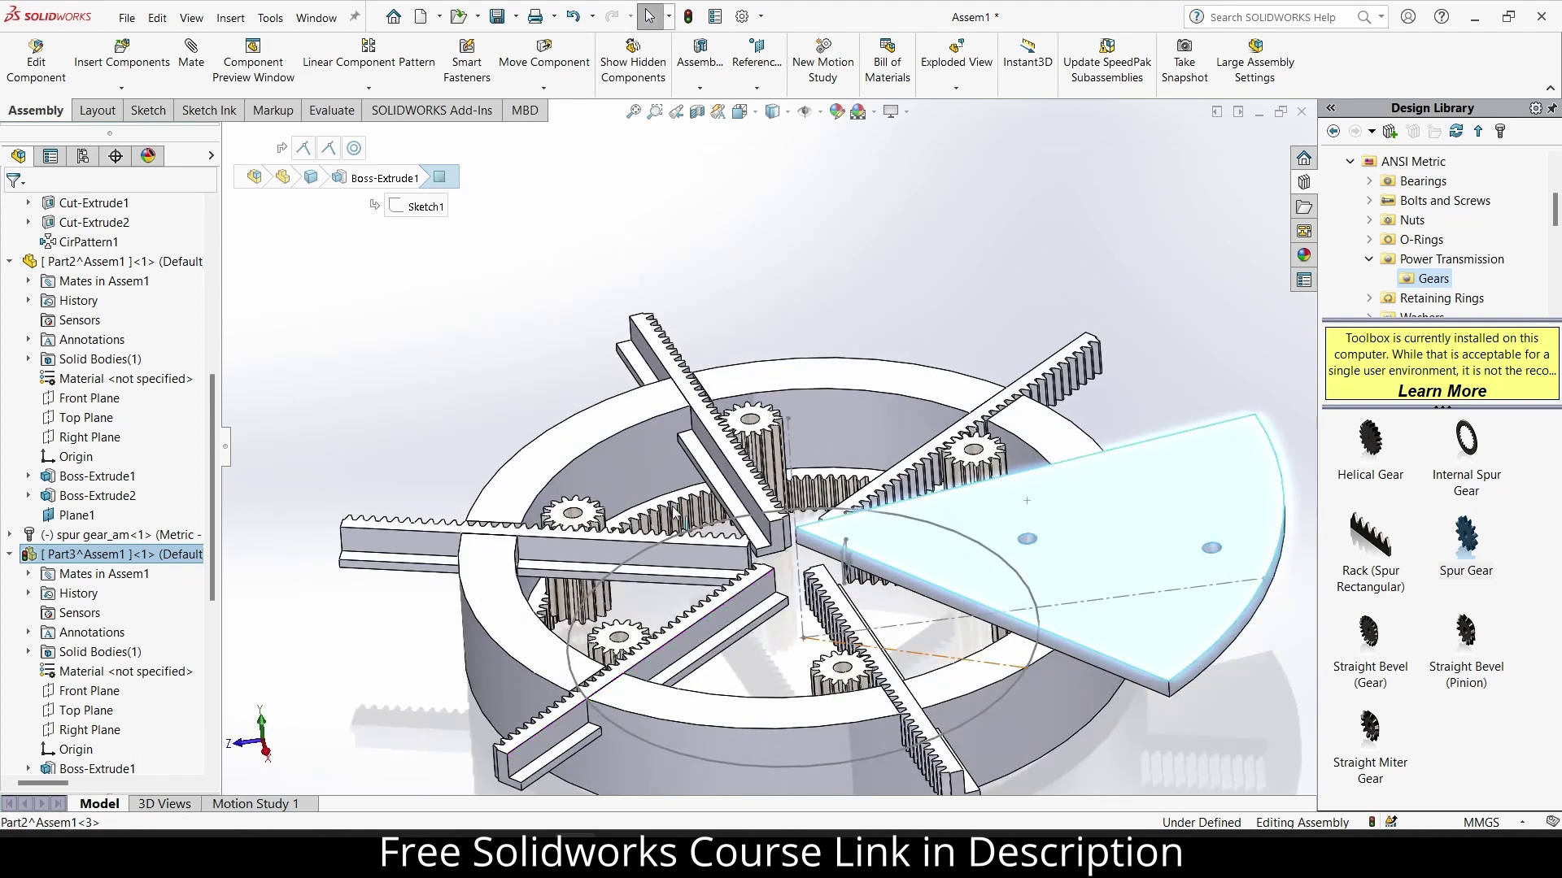
{"action": "scroll", "coordinate": [116, 669], "scroll_direction": "down", "scroll_amount": 7}
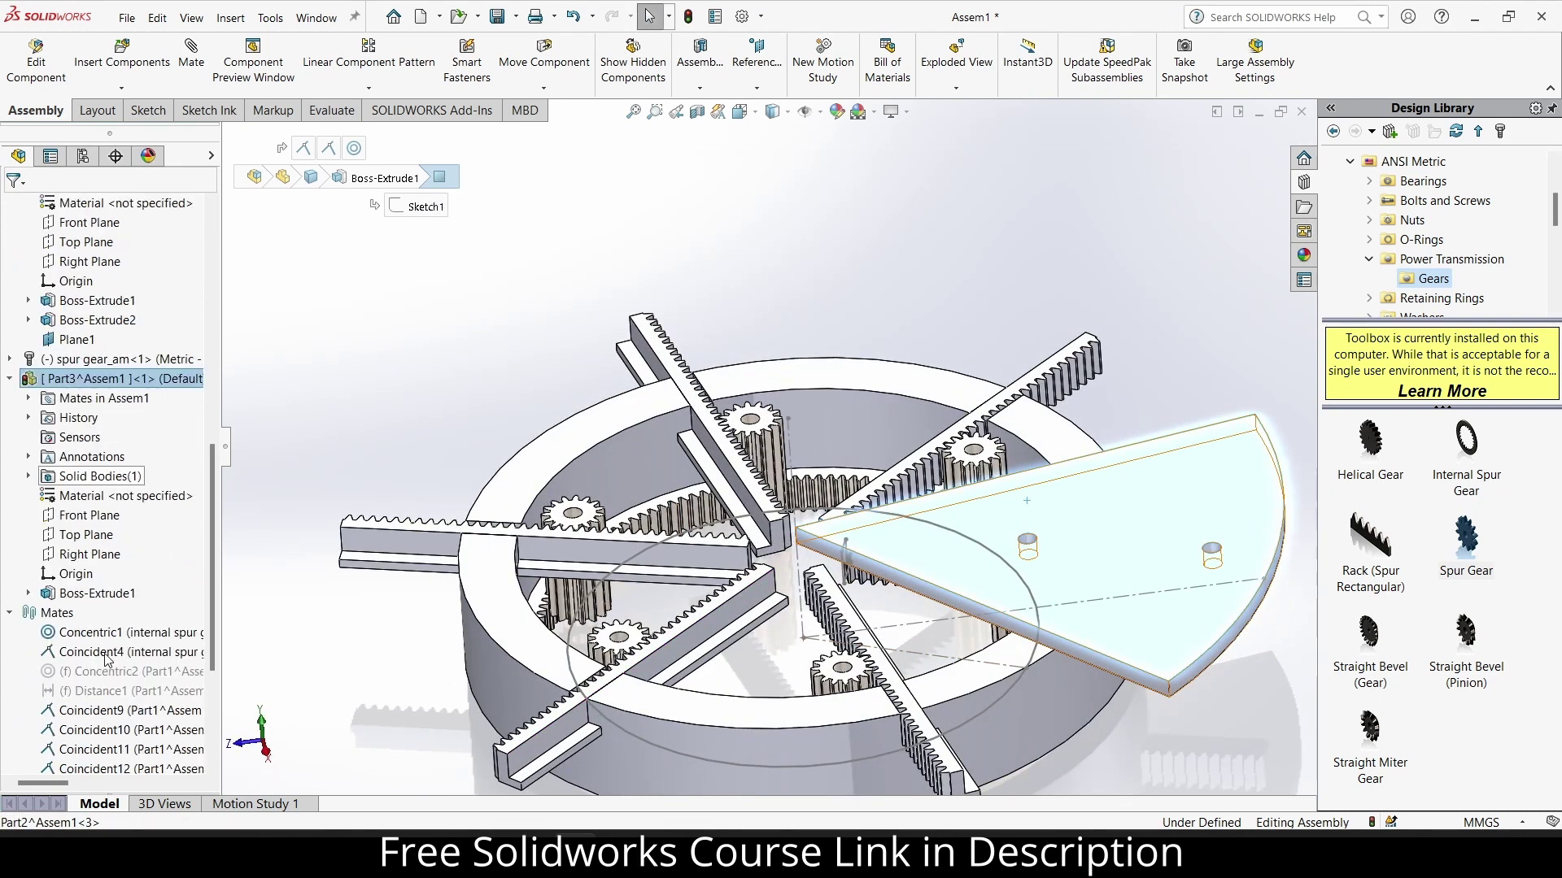
{"action": "right_click", "coordinate": [118, 672]}
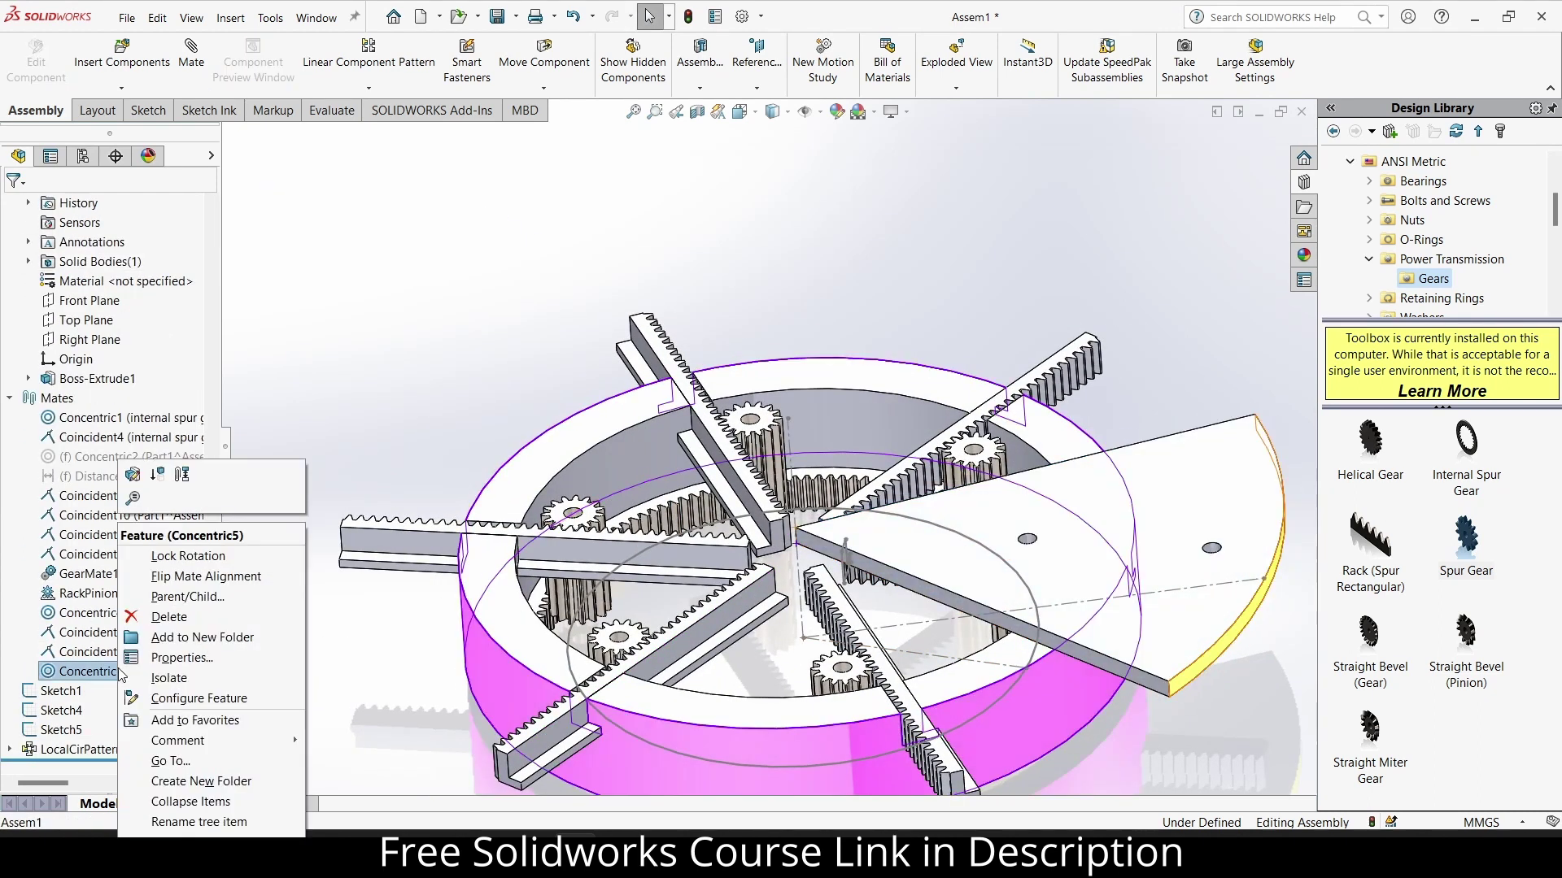
{"action": "left_click", "coordinate": [157, 475]}
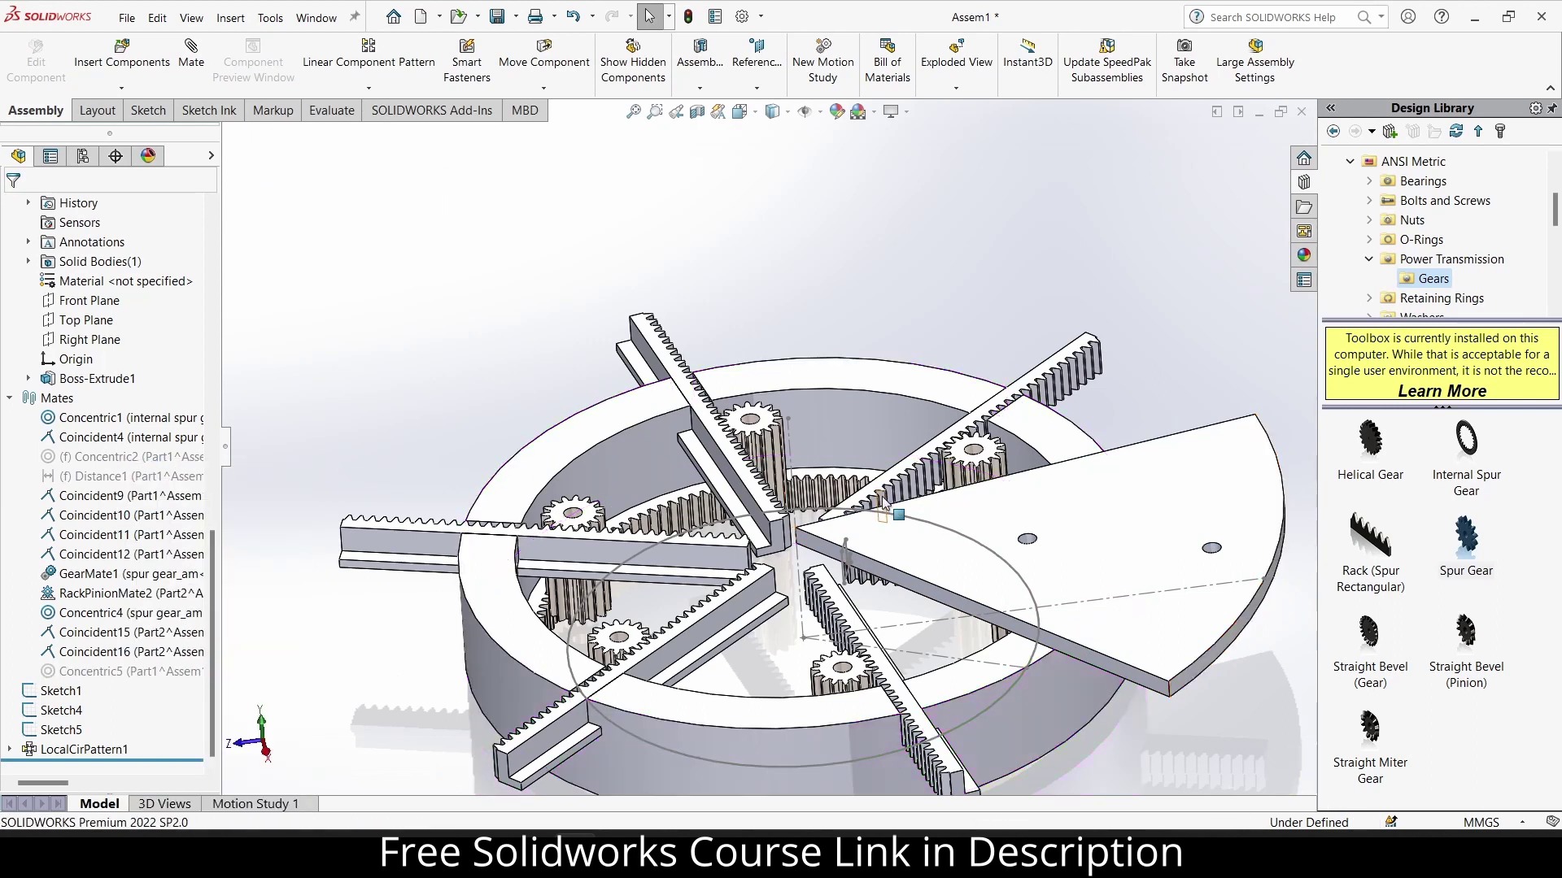
{"action": "mouse_move", "coordinate": [845, 465]}
{"action": "middle_mouse_down"}
{"action": "mouse_move", "coordinate": [878, 475]}
{"action": "mouse_move", "coordinate": [922, 438]}
{"action": "mouse_move", "coordinate": [1123, 389]}
{"action": "mouse_move", "coordinate": [1188, 577]}
{"action": "mouse_move", "coordinate": [1221, 324]}
{"action": "mouse_move", "coordinate": [1126, 325]}
{"action": "mouse_move", "coordinate": [849, 457]}
{"action": "middle_mouse_up"}
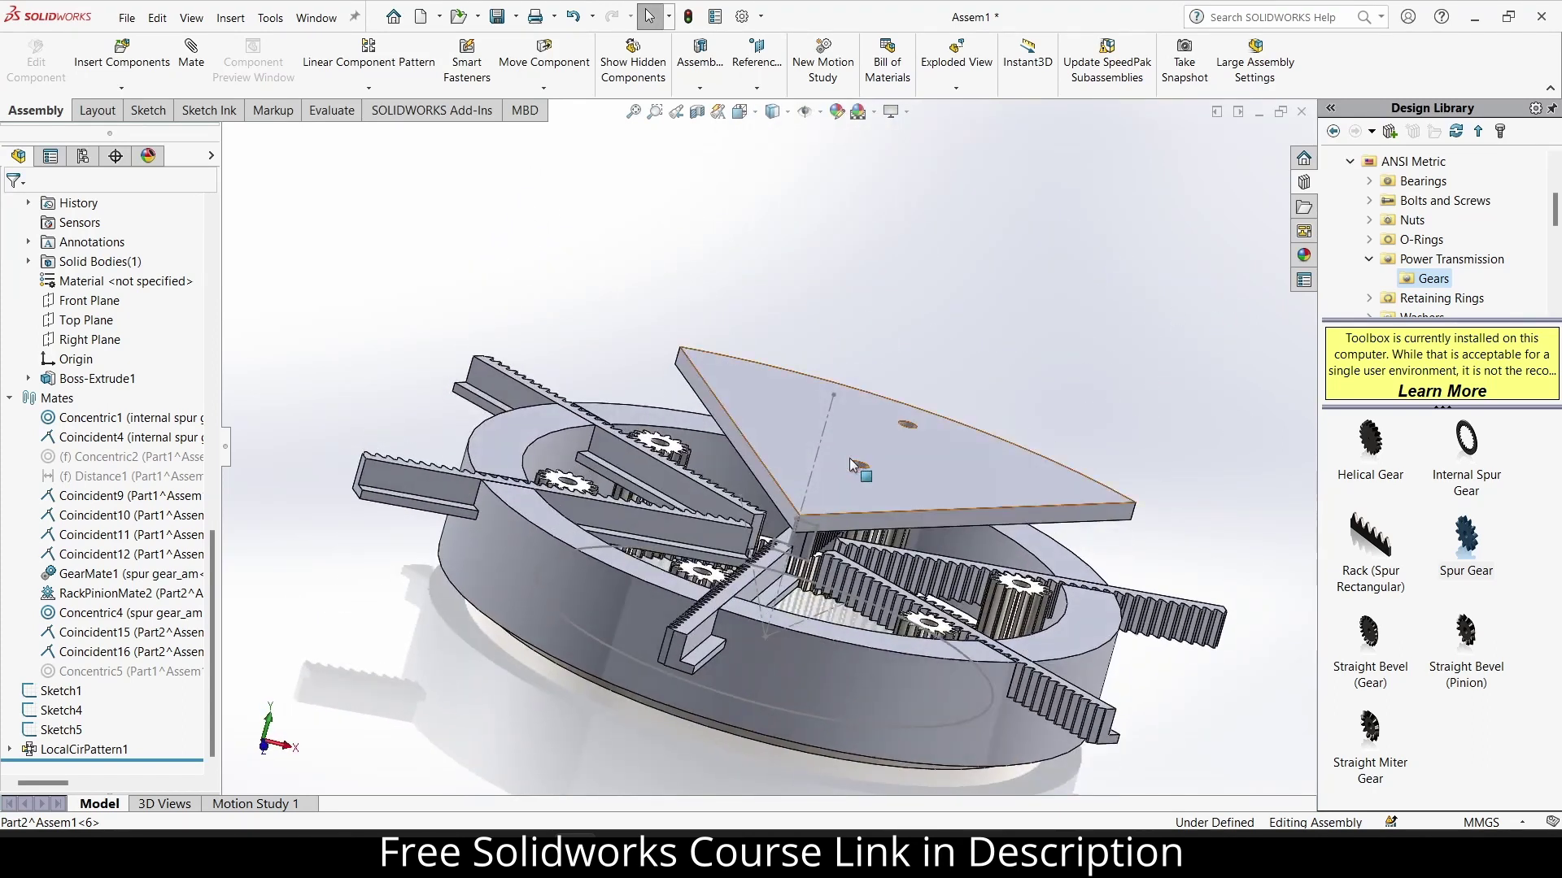
Add a 12 mm distance mate between the rack's end face and the plate's corner vertex.
{"action": "scroll", "coordinate": [759, 570], "scroll_direction": "down", "scroll_amount": 3}
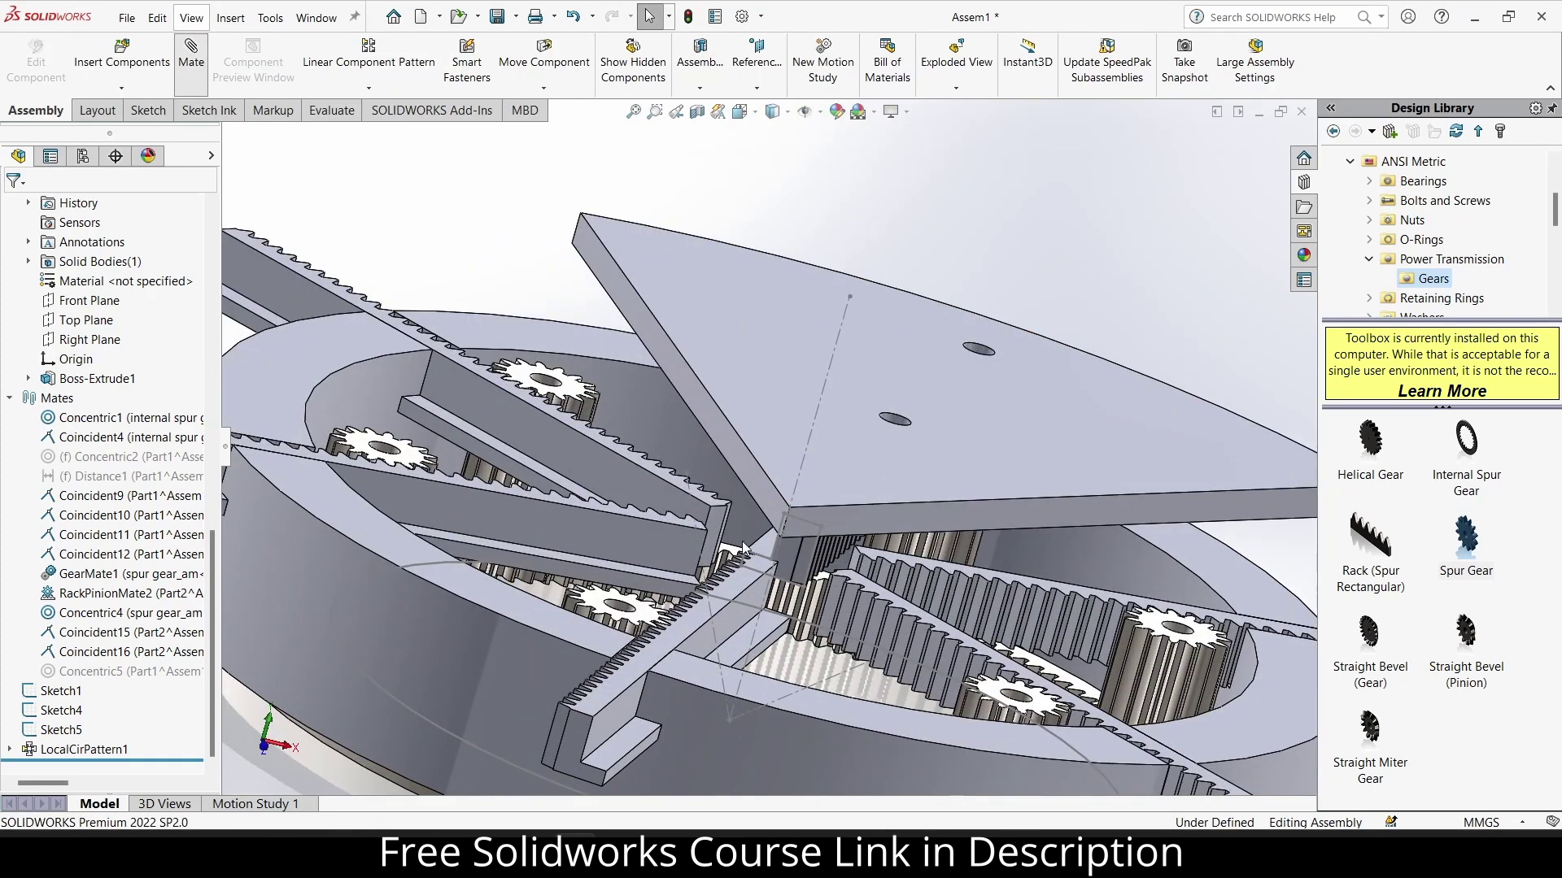
{"action": "scroll", "coordinate": [768, 553], "scroll_direction": "down", "scroll_amount": 5}
{"action": "left_click", "coordinate": [814, 486]}
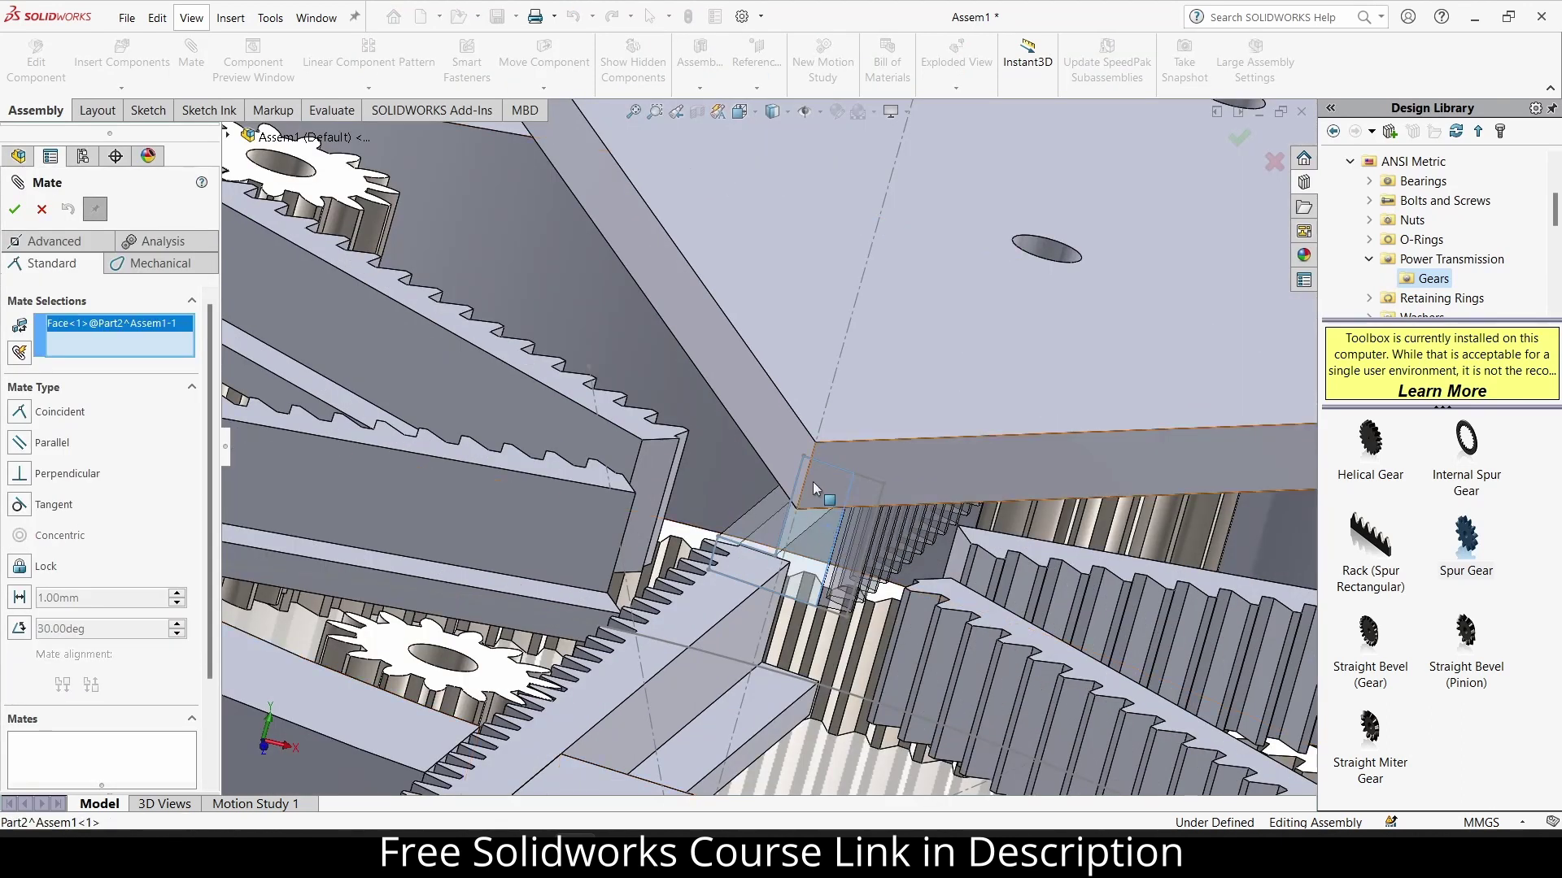
{"action": "mouse_move", "coordinate": [818, 455]}
{"action": "middle_mouse_down"}
{"action": "mouse_move", "coordinate": [762, 397]}
{"action": "mouse_move", "coordinate": [804, 471]}
{"action": "middle_mouse_up"}
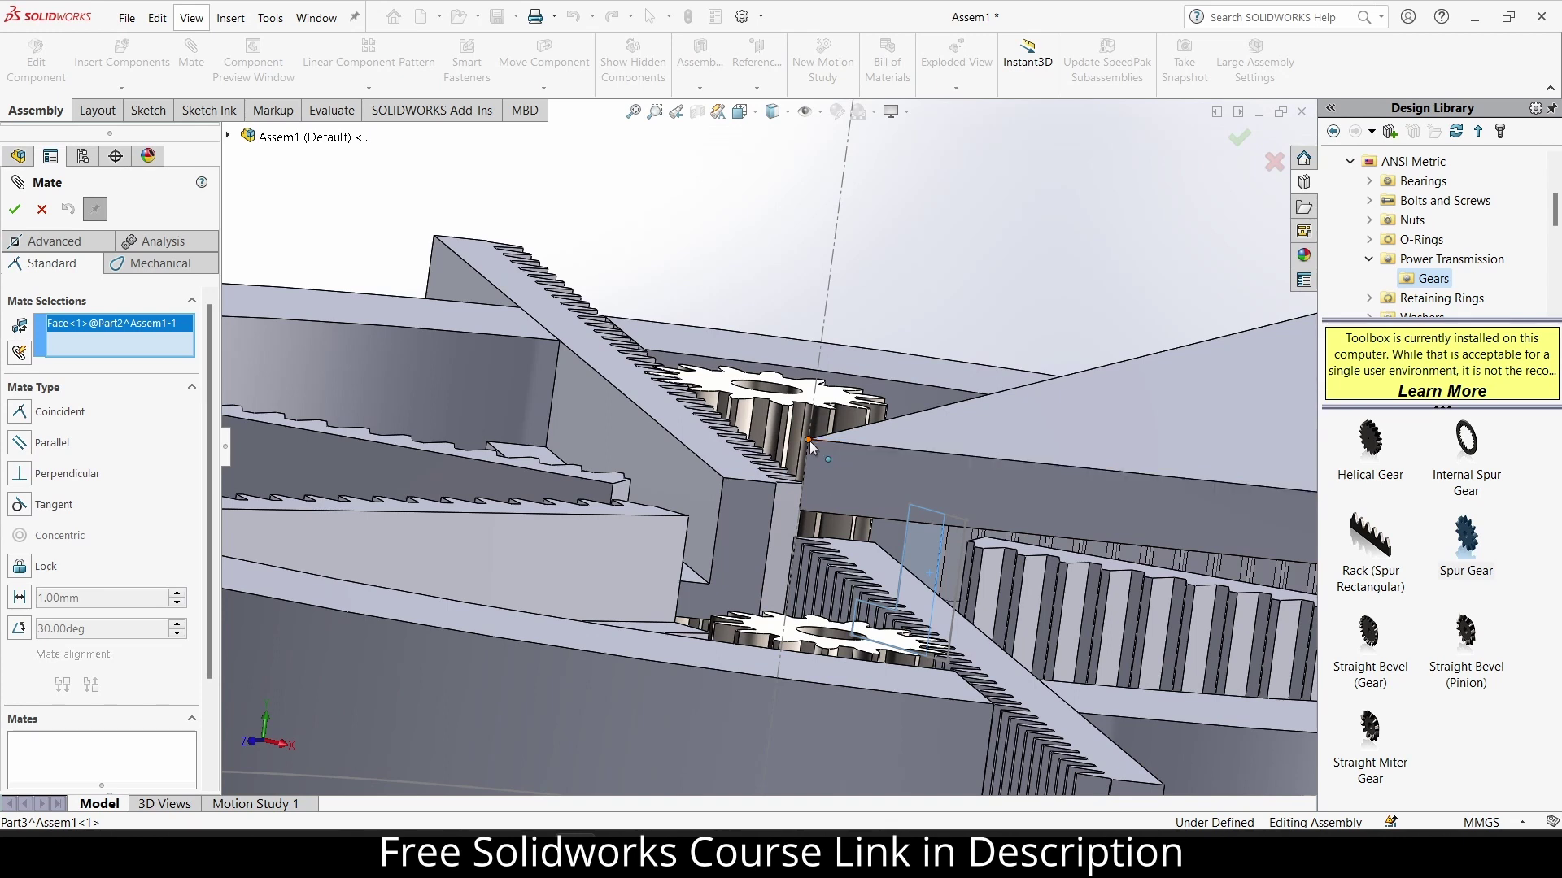
{"action": "left_click", "coordinate": [808, 441]}
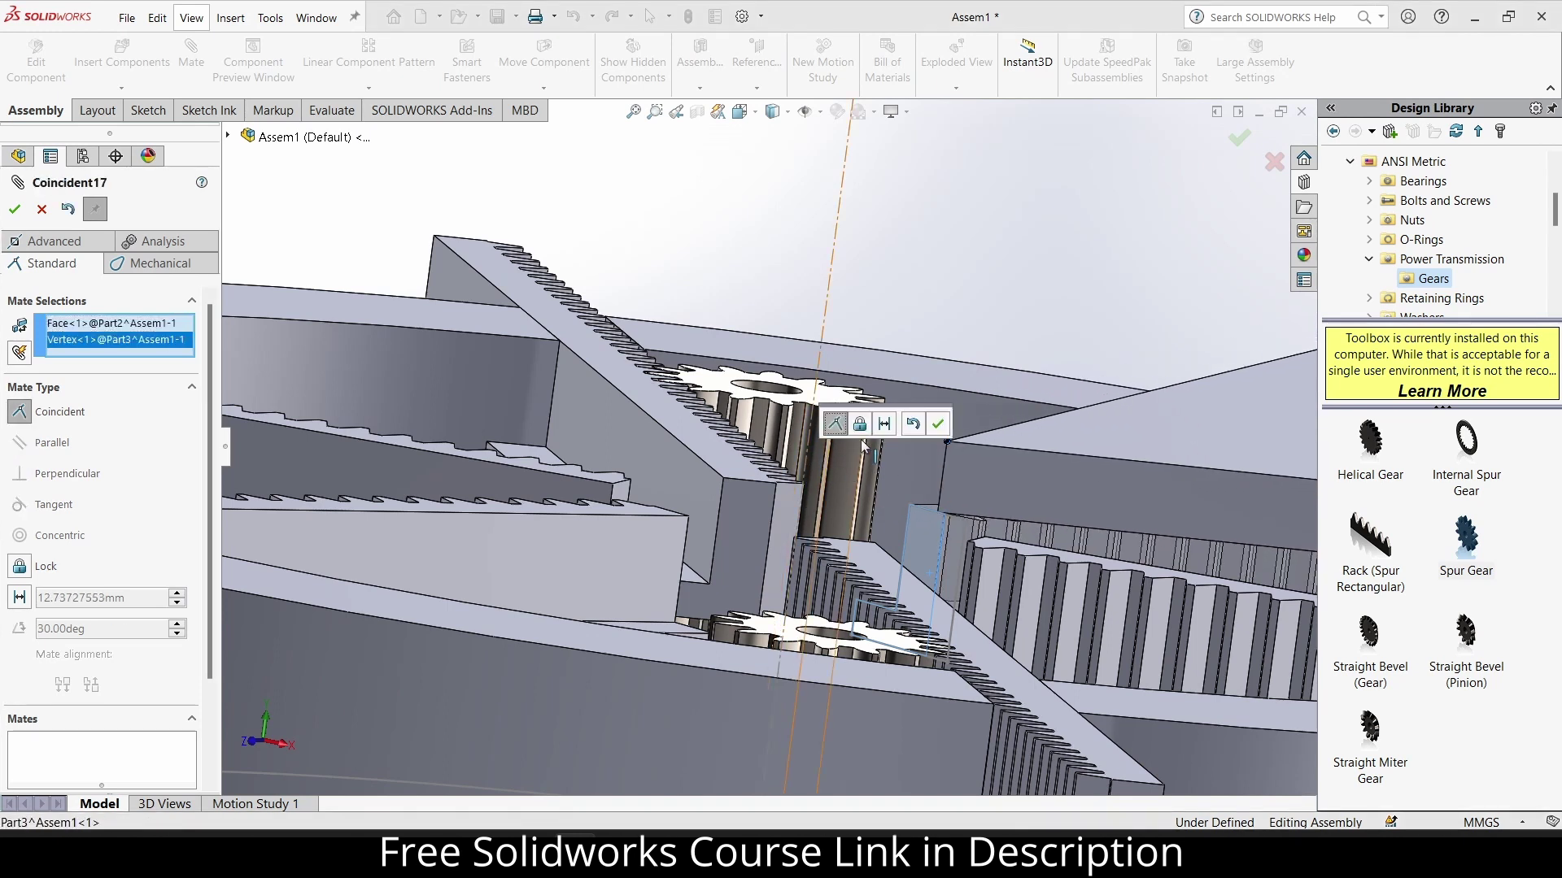
{"action": "left_click", "coordinate": [881, 424]}
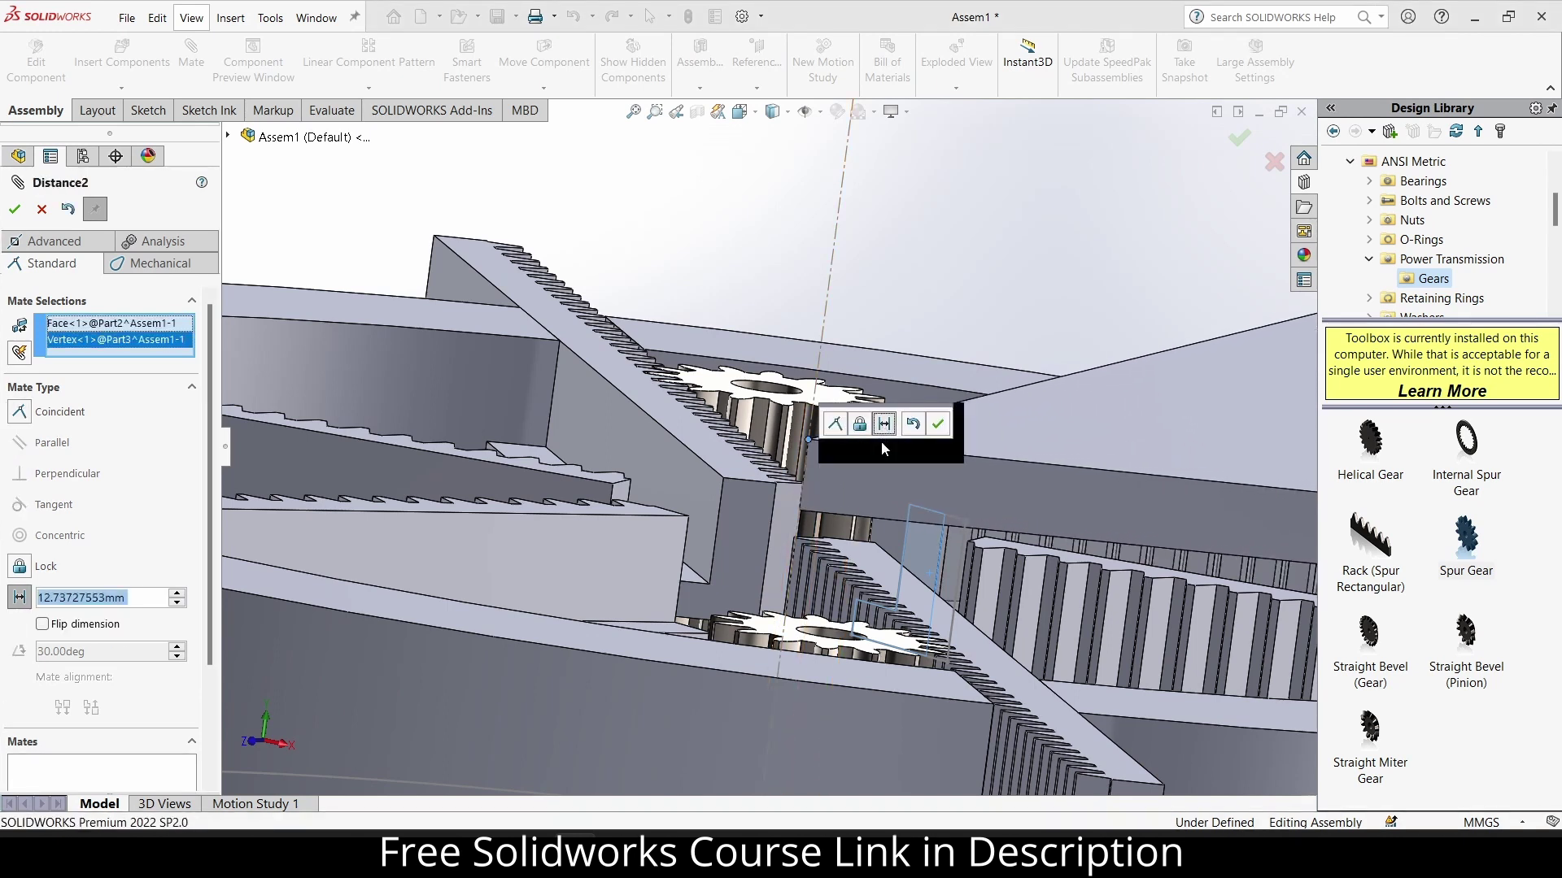
{"action": "type", "text": "1"}
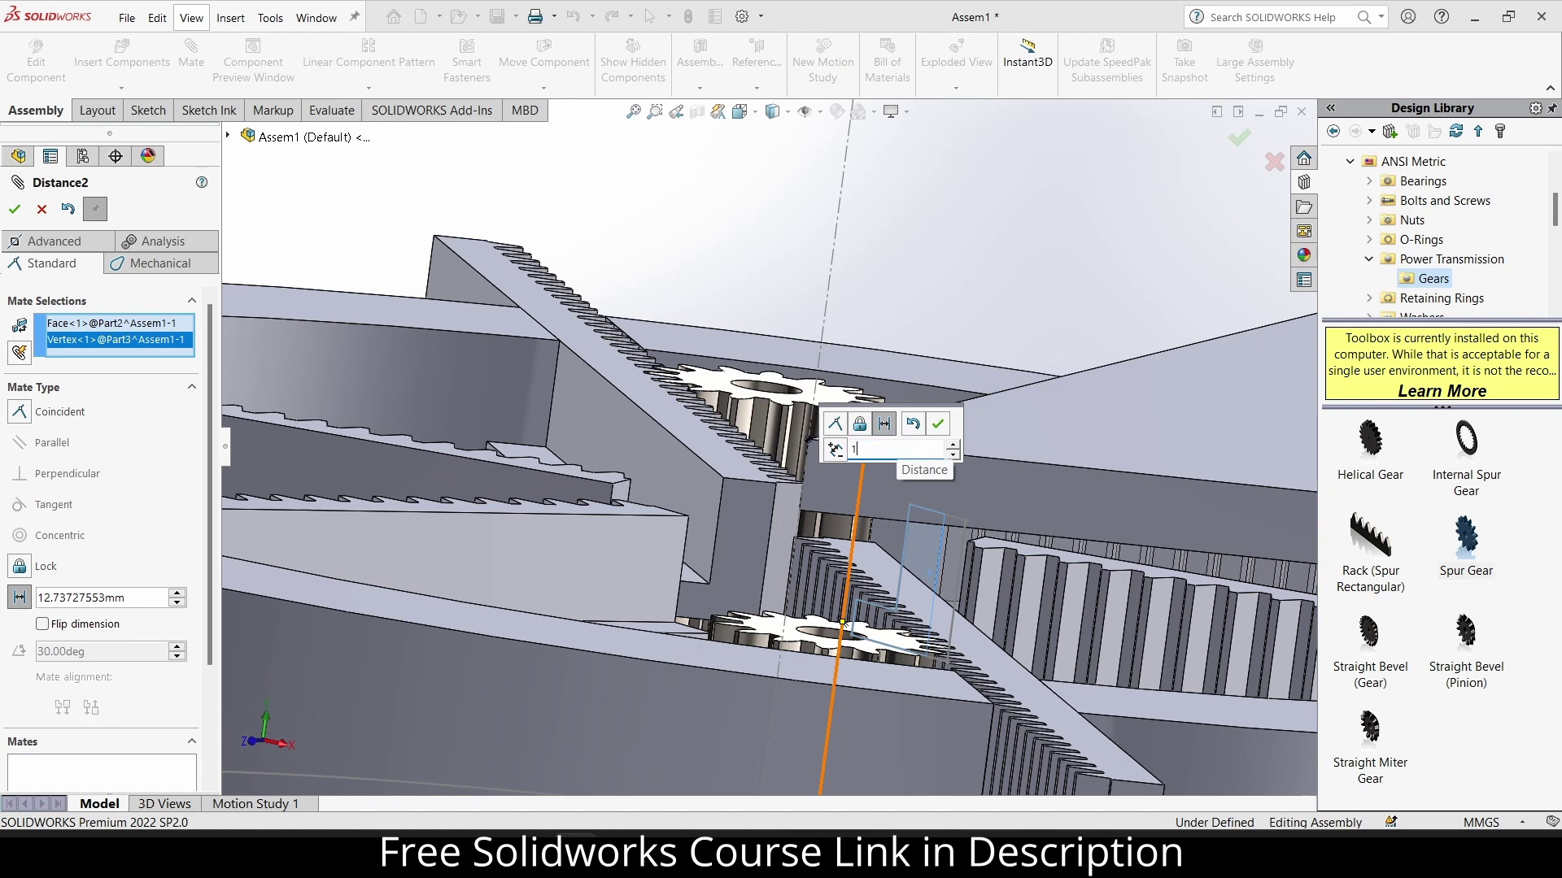
{"action": "type", "text": "2"}
{"action": "key", "text": "Return"}
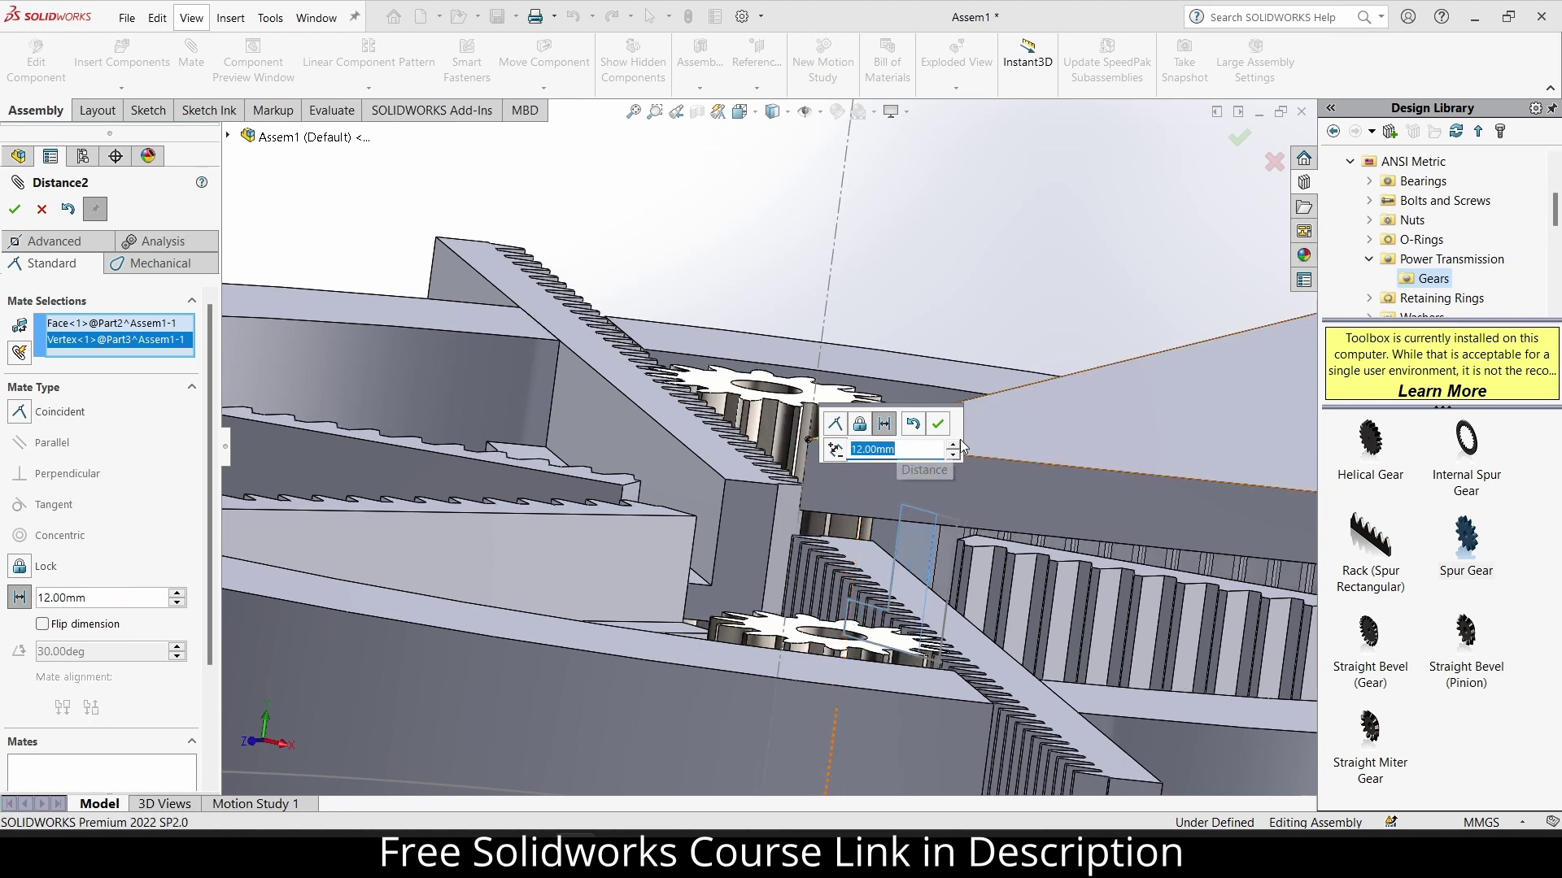
{"action": "left_click", "coordinate": [938, 424]}
{"action": "scroll", "coordinate": [936, 431], "scroll_direction": "up", "scroll_amount": 8}
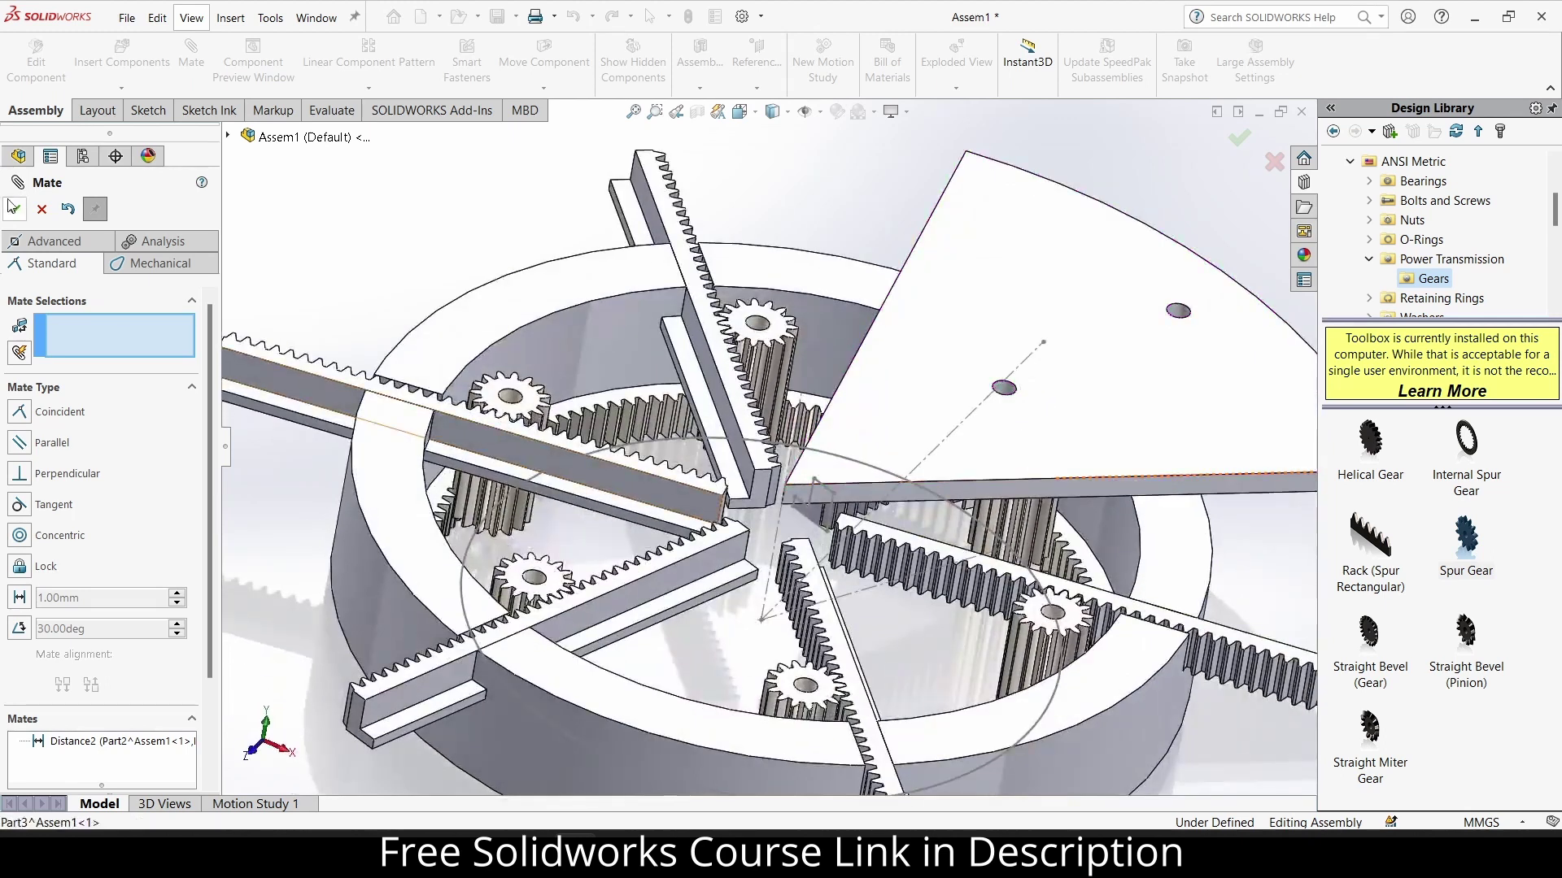
Edit LocalCirPattern1 to add sector plate Part3 to the patterned components.
{"action": "left_click", "coordinate": [14, 208]}
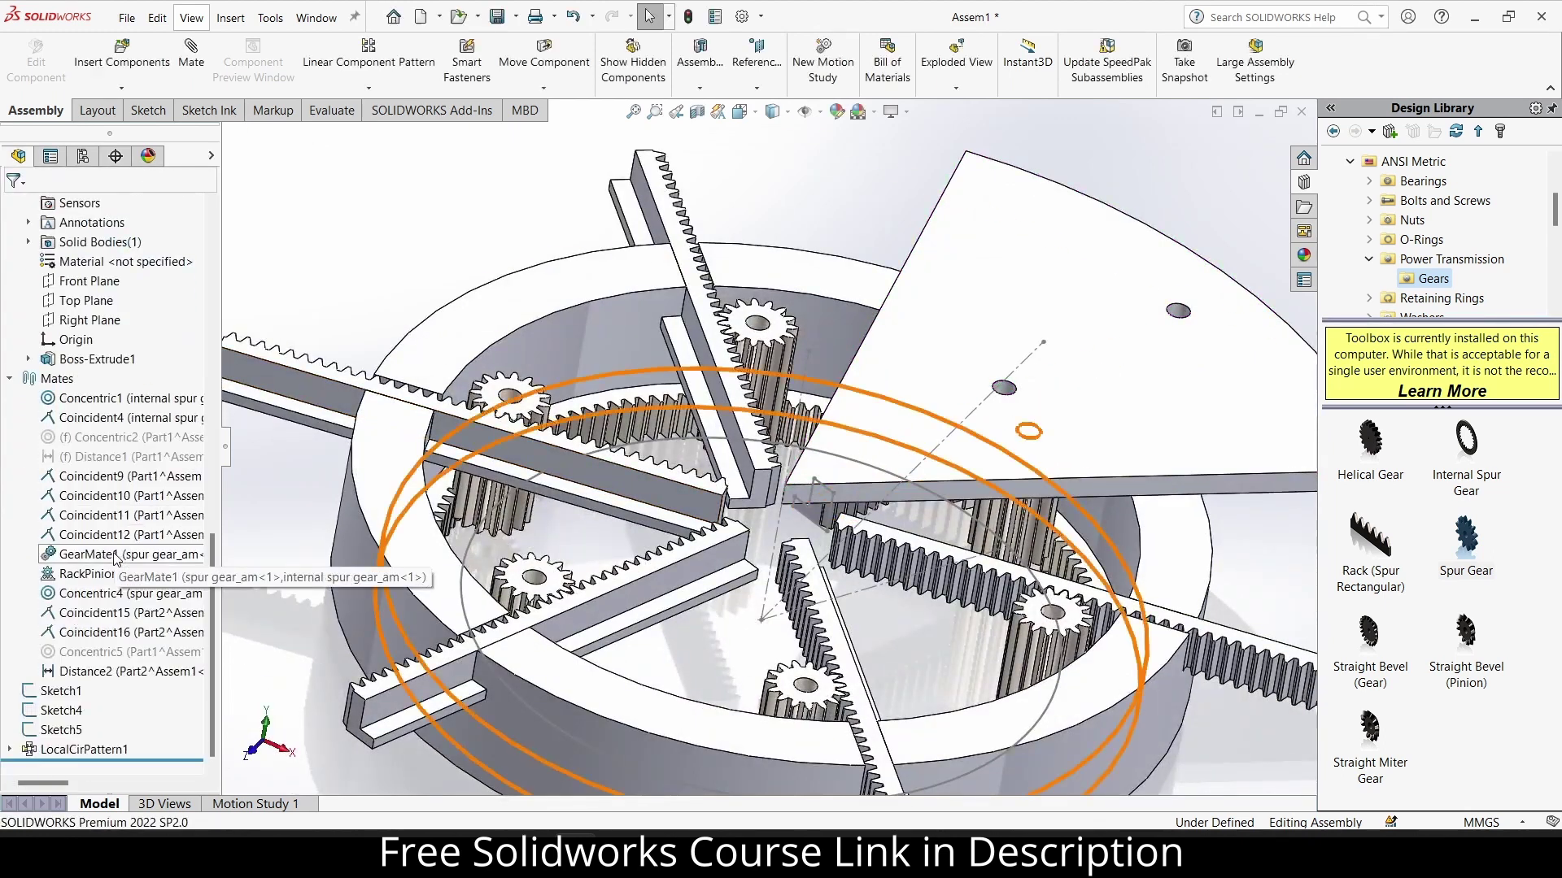
{"action": "right_click", "coordinate": [81, 750]}
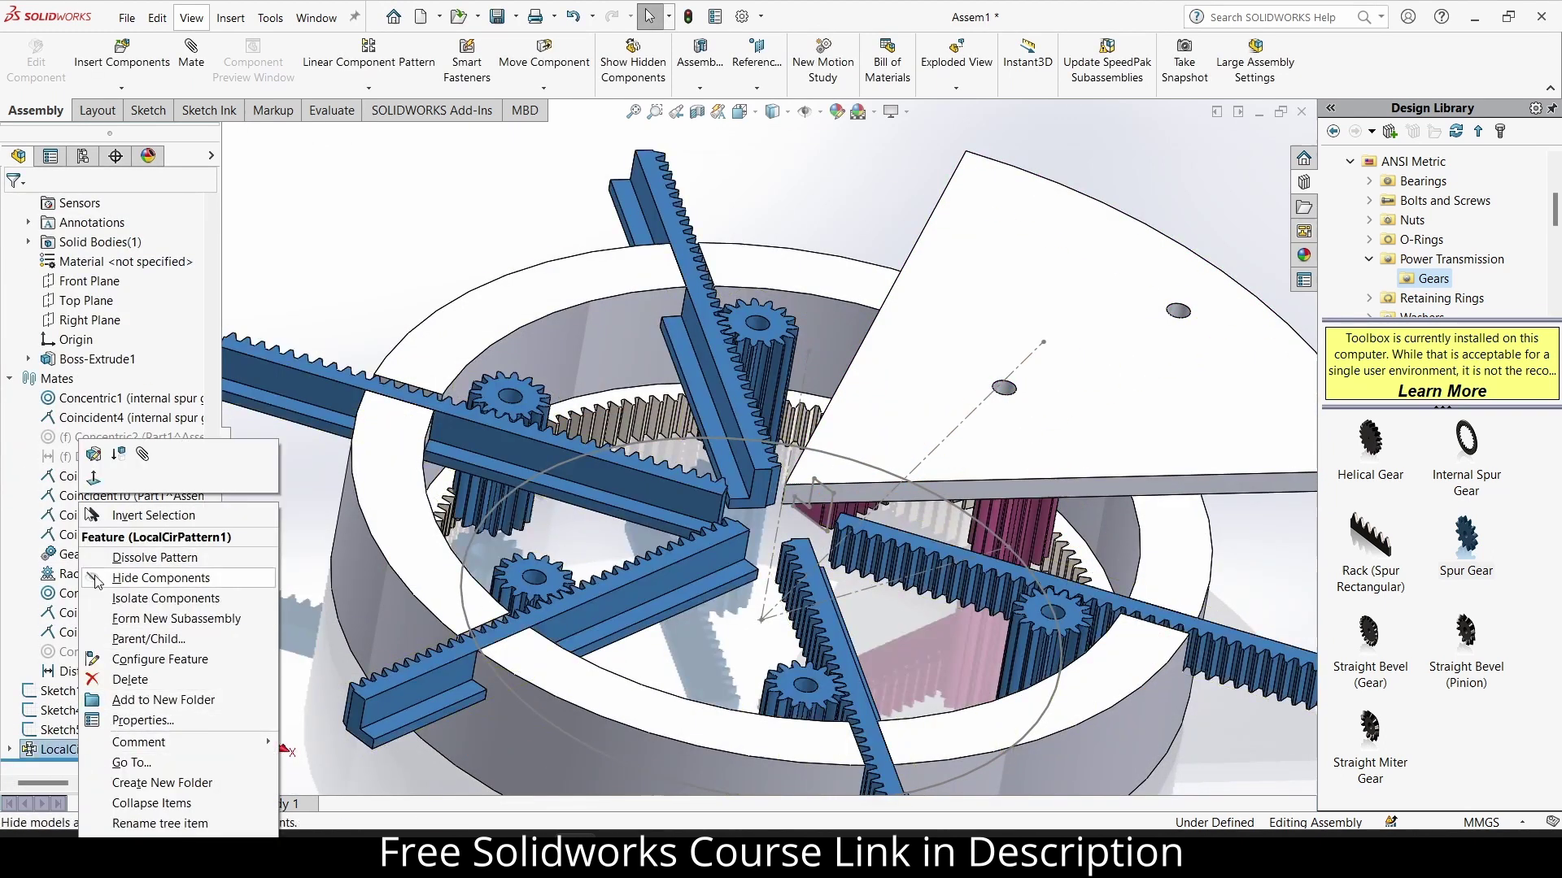
{"action": "left_click", "coordinate": [92, 455]}
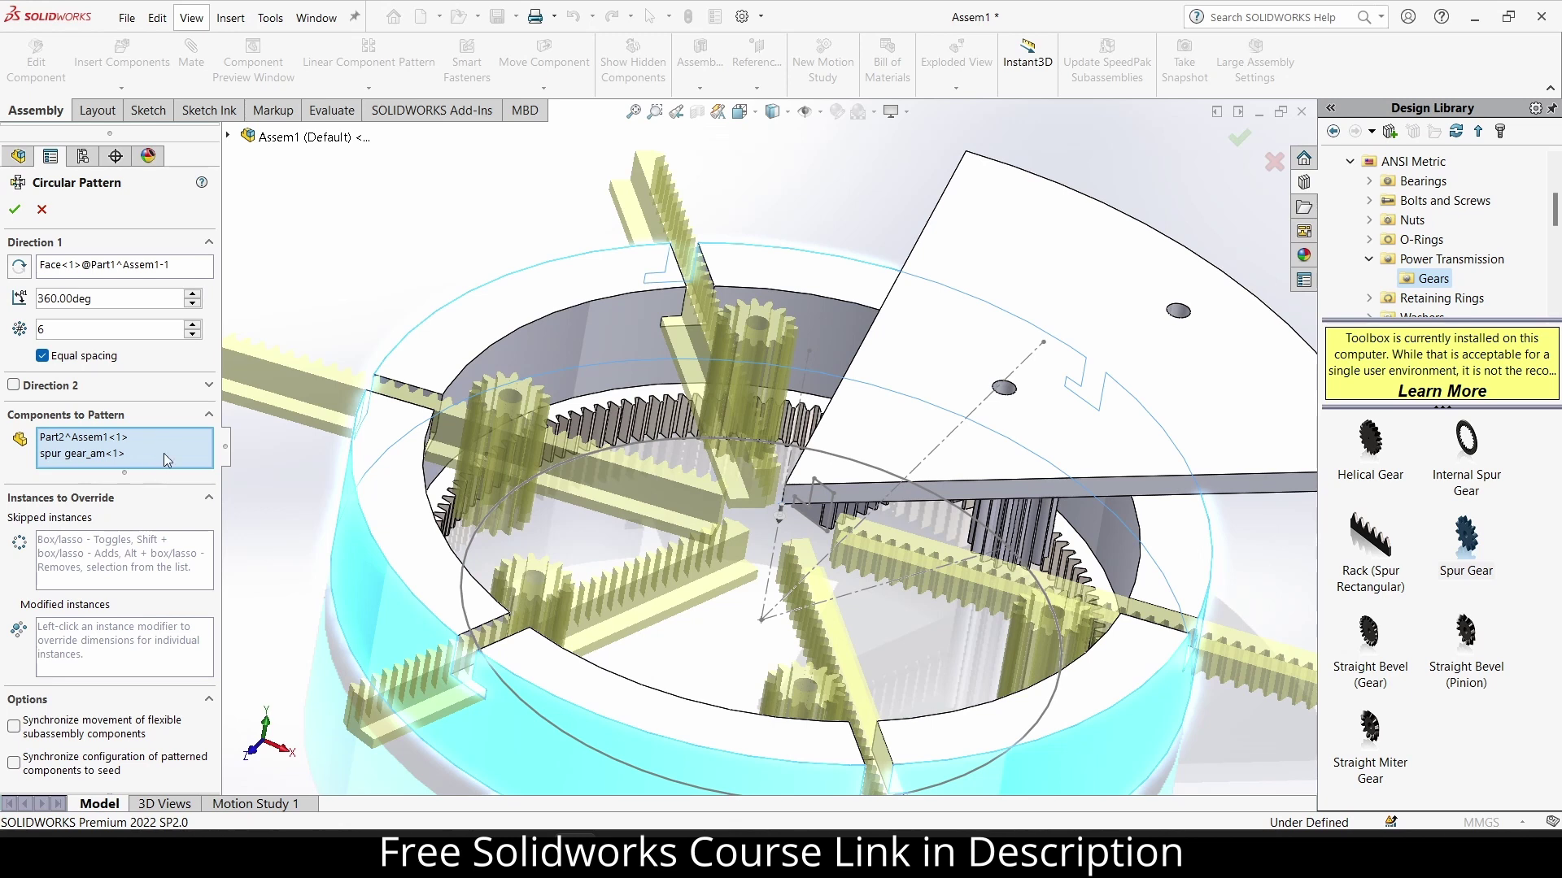
{"action": "left_click", "coordinate": [1080, 355]}
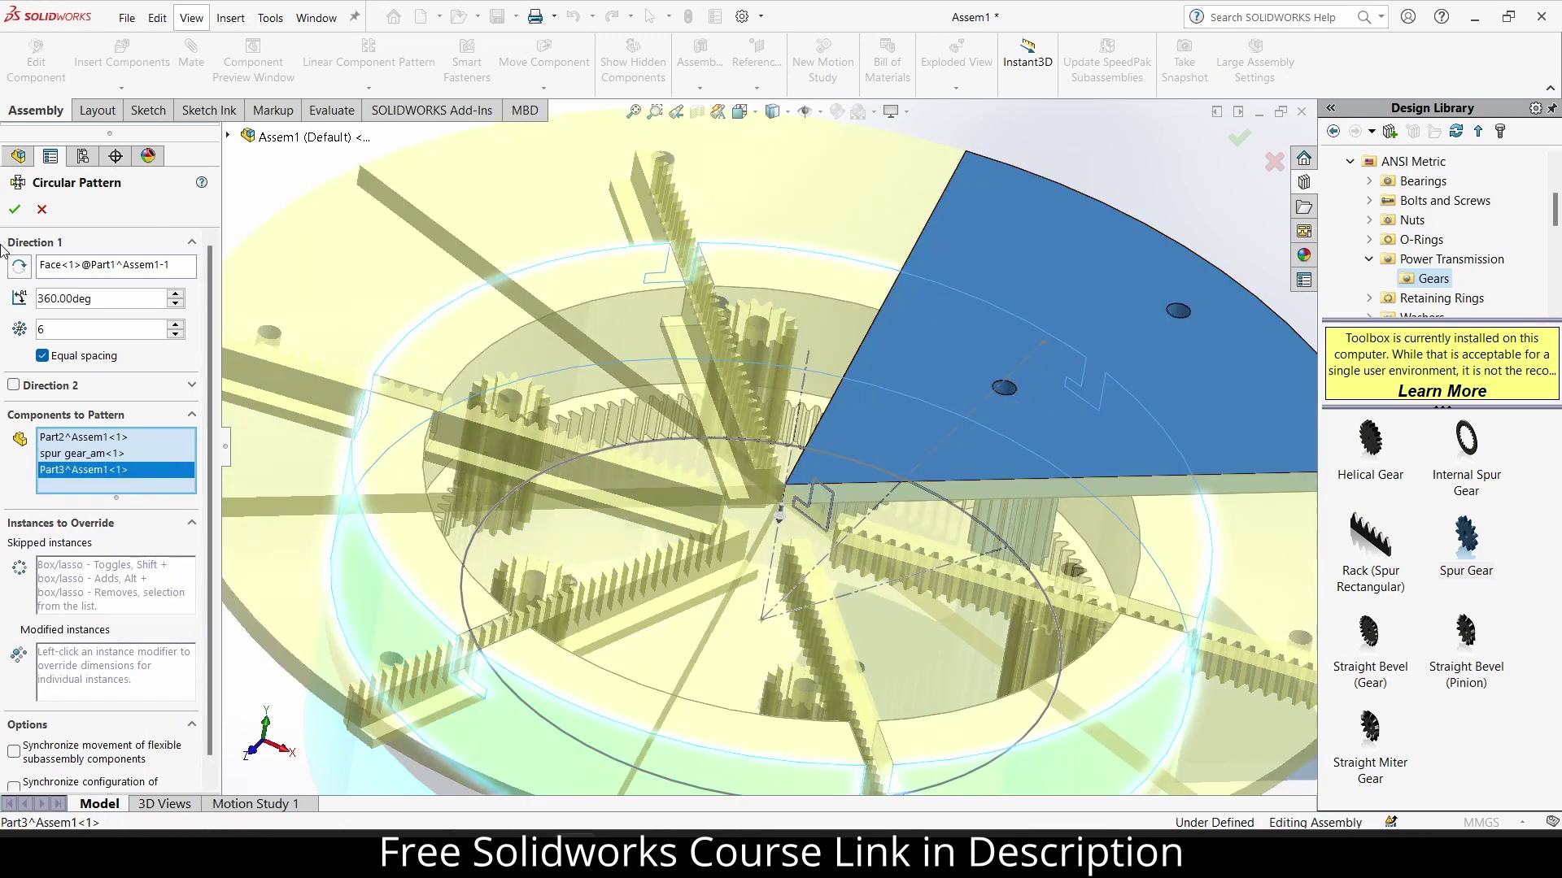
{"action": "left_click", "coordinate": [15, 209]}
Turn the ring gear to check that the racks and plates slide outward.
{"action": "middle_click_drag", "start_coordinate": [677, 455], "coordinate": [684, 612]}
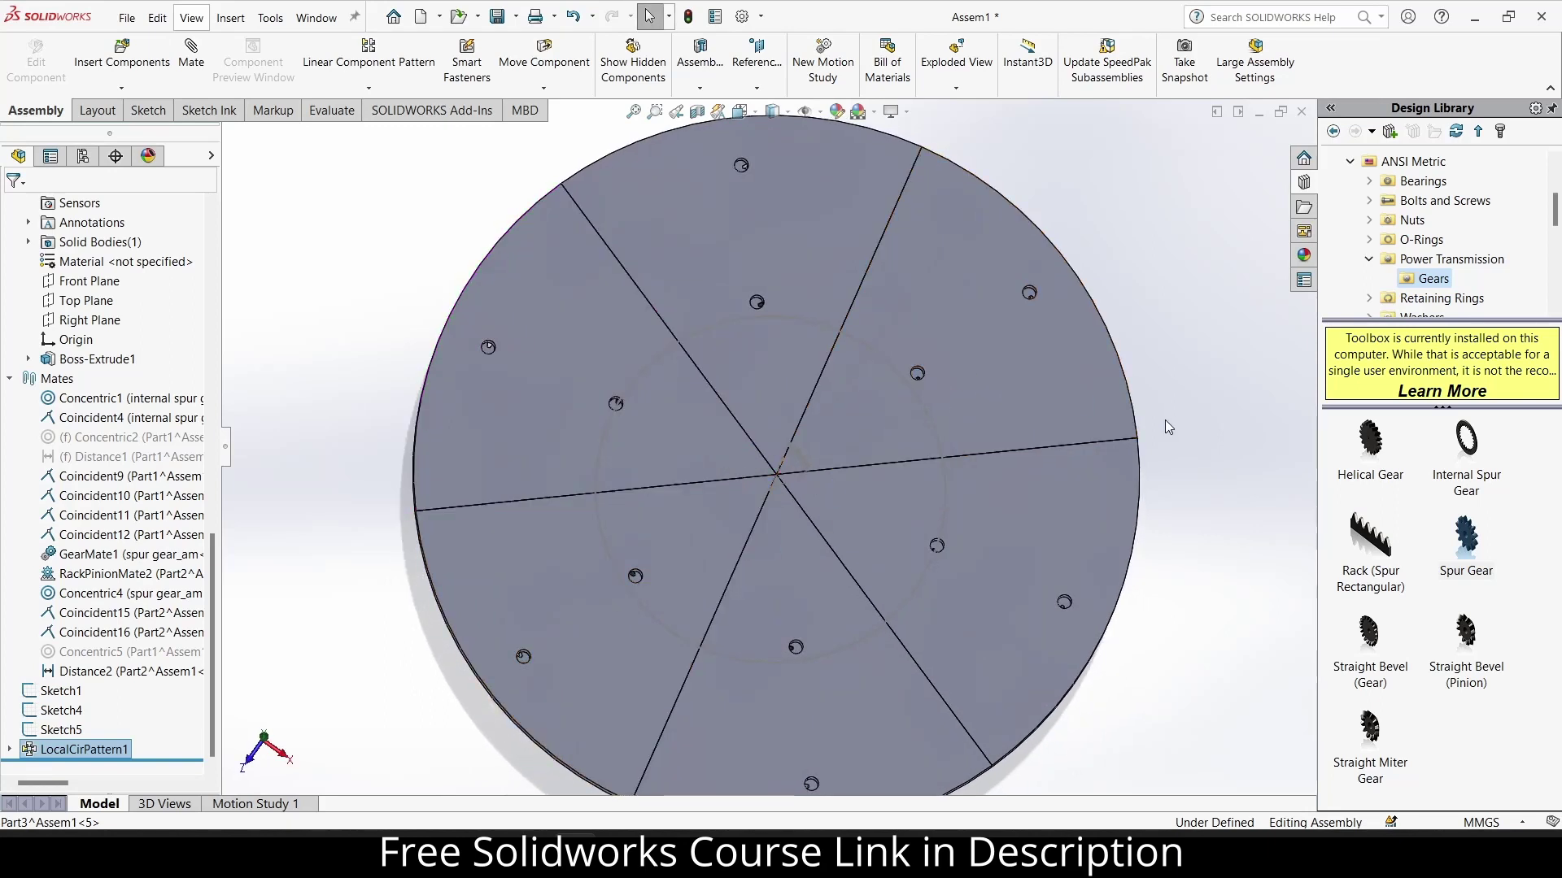
{"action": "middle_click_drag", "start_coordinate": [1139, 429], "coordinate": [1145, 115]}
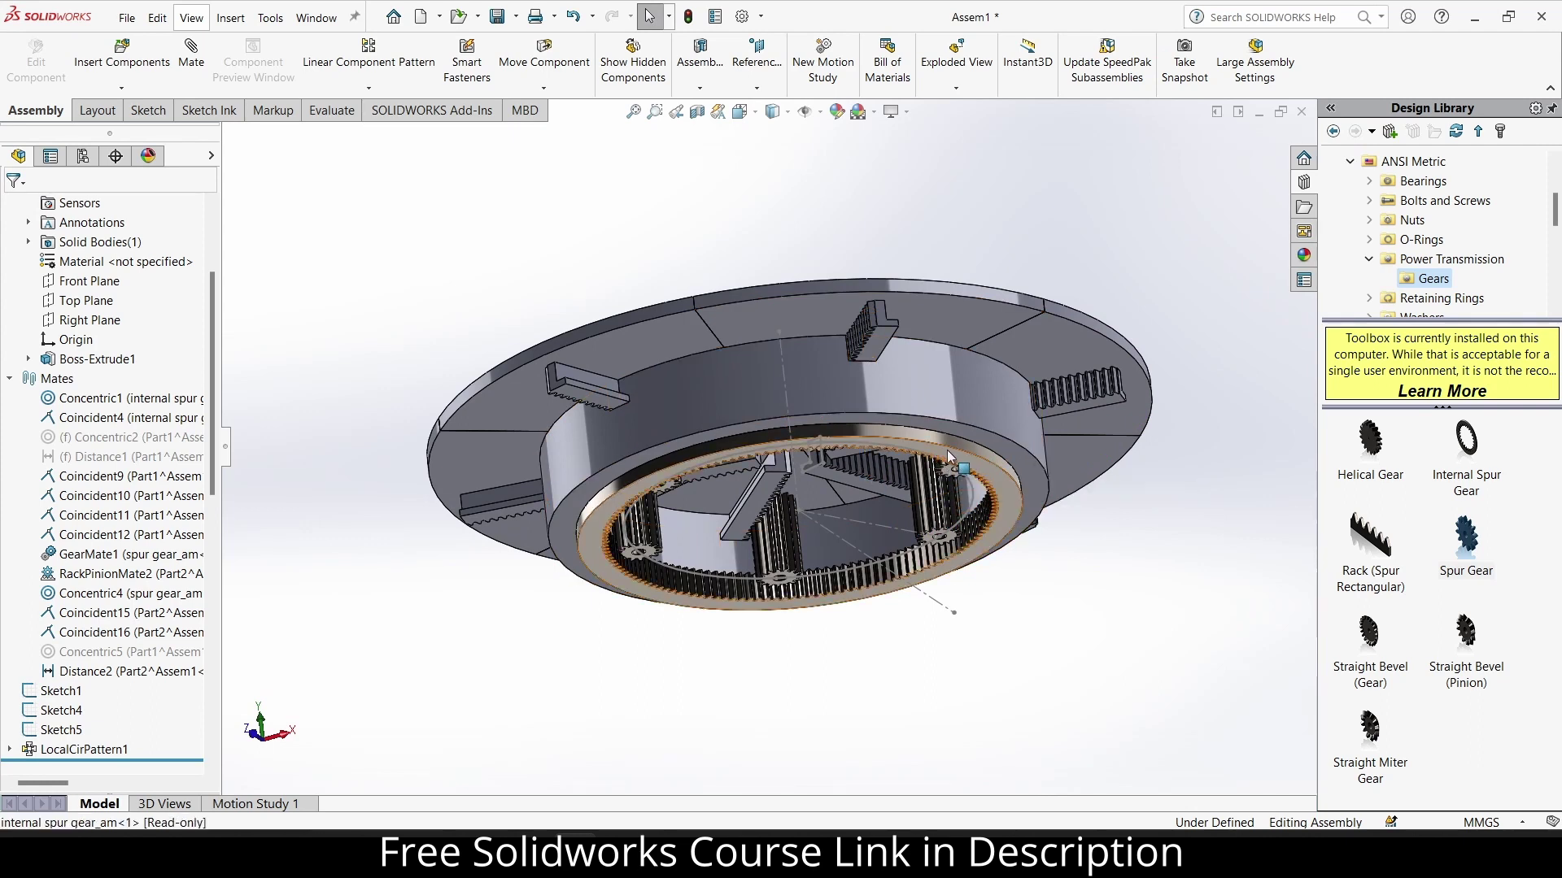
{"action": "mouse_move", "coordinate": [947, 451]}
{"action": "left_mouse_down"}
{"action": "mouse_move", "coordinate": [797, 441]}
{"action": "mouse_move", "coordinate": [950, 443]}
{"action": "mouse_move", "coordinate": [870, 437]}
{"action": "mouse_move", "coordinate": [924, 459]}
{"action": "left_mouse_up"}
{"action": "key", "text": "Escape"}
Orbit around the completed round tabletop to inspect it from above and at an angle.
{"action": "middle_click_drag", "start_coordinate": [924, 458], "coordinate": [779, 387]}
{"action": "scroll", "coordinate": [870, 454], "scroll_direction": "up", "scroll_amount": 5}
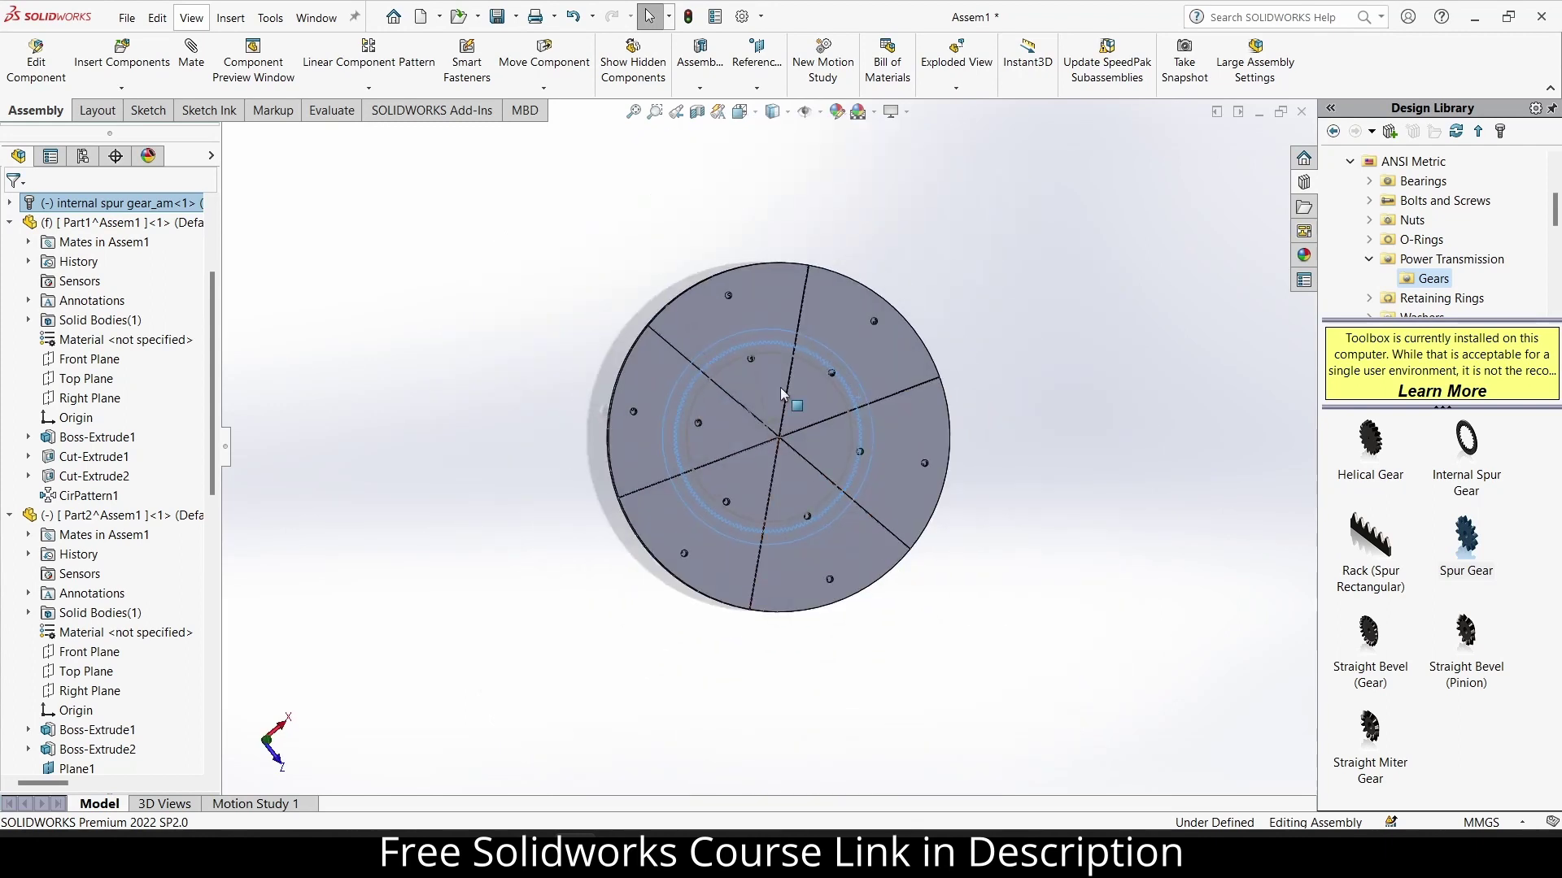
{"action": "left_click", "coordinate": [1012, 377]}
{"action": "middle_click_drag", "start_coordinate": [1041, 418], "coordinate": [847, 163]}
{"action": "scroll", "coordinate": [882, 455], "scroll_direction": "down", "scroll_amount": 3}
{"action": "scroll", "coordinate": [871, 468], "scroll_direction": "up", "scroll_amount": 2}
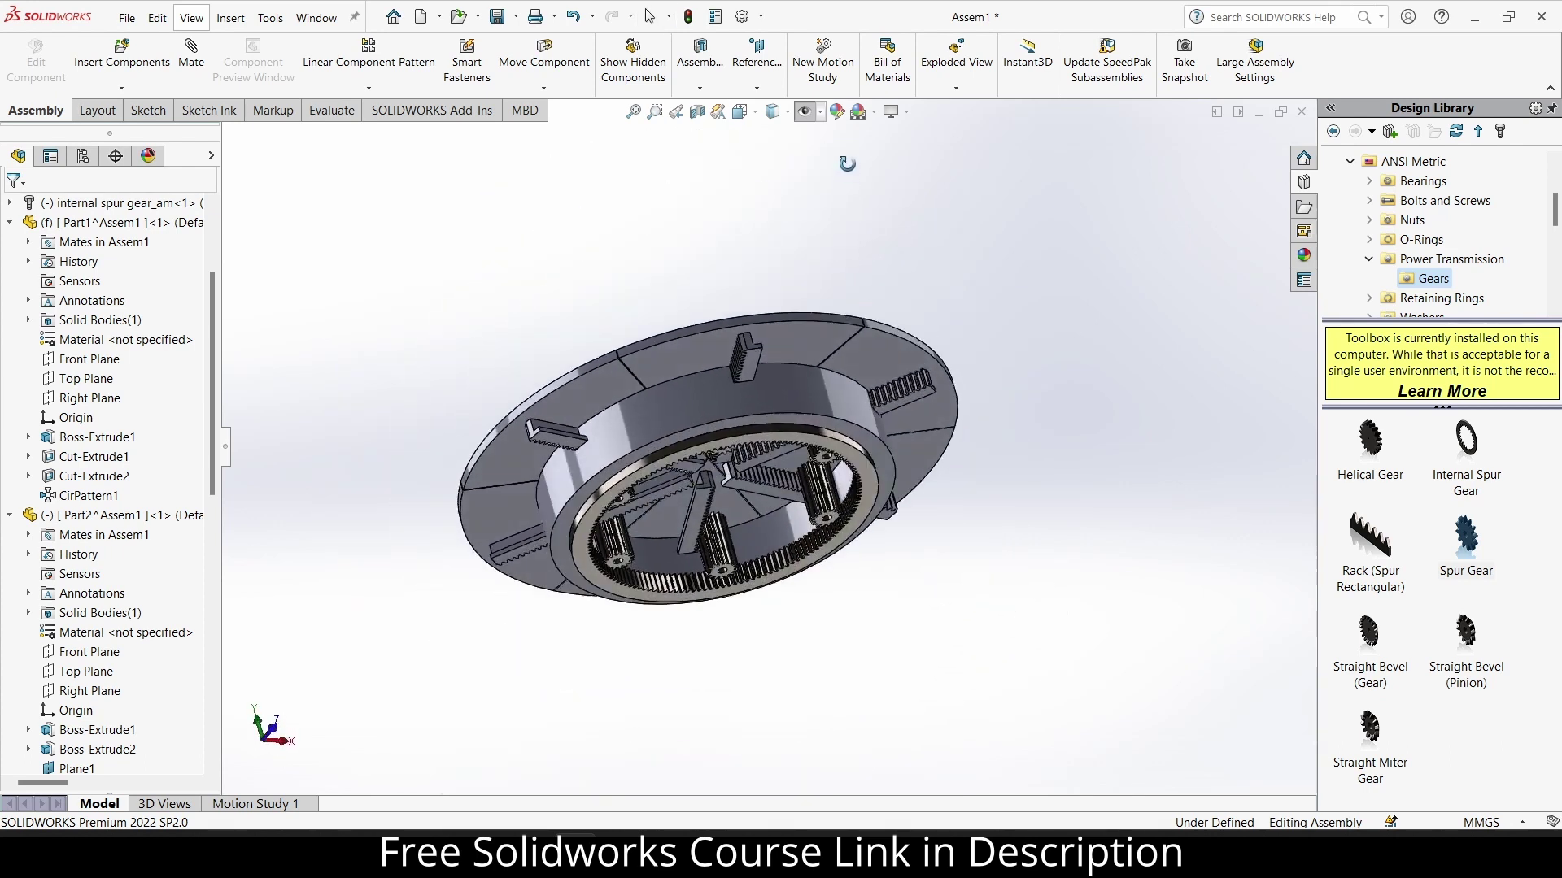
In Motion Study 1, key the ring gear turning at 5 seconds so the plates spread open.
{"action": "left_click", "coordinate": [260, 806]}
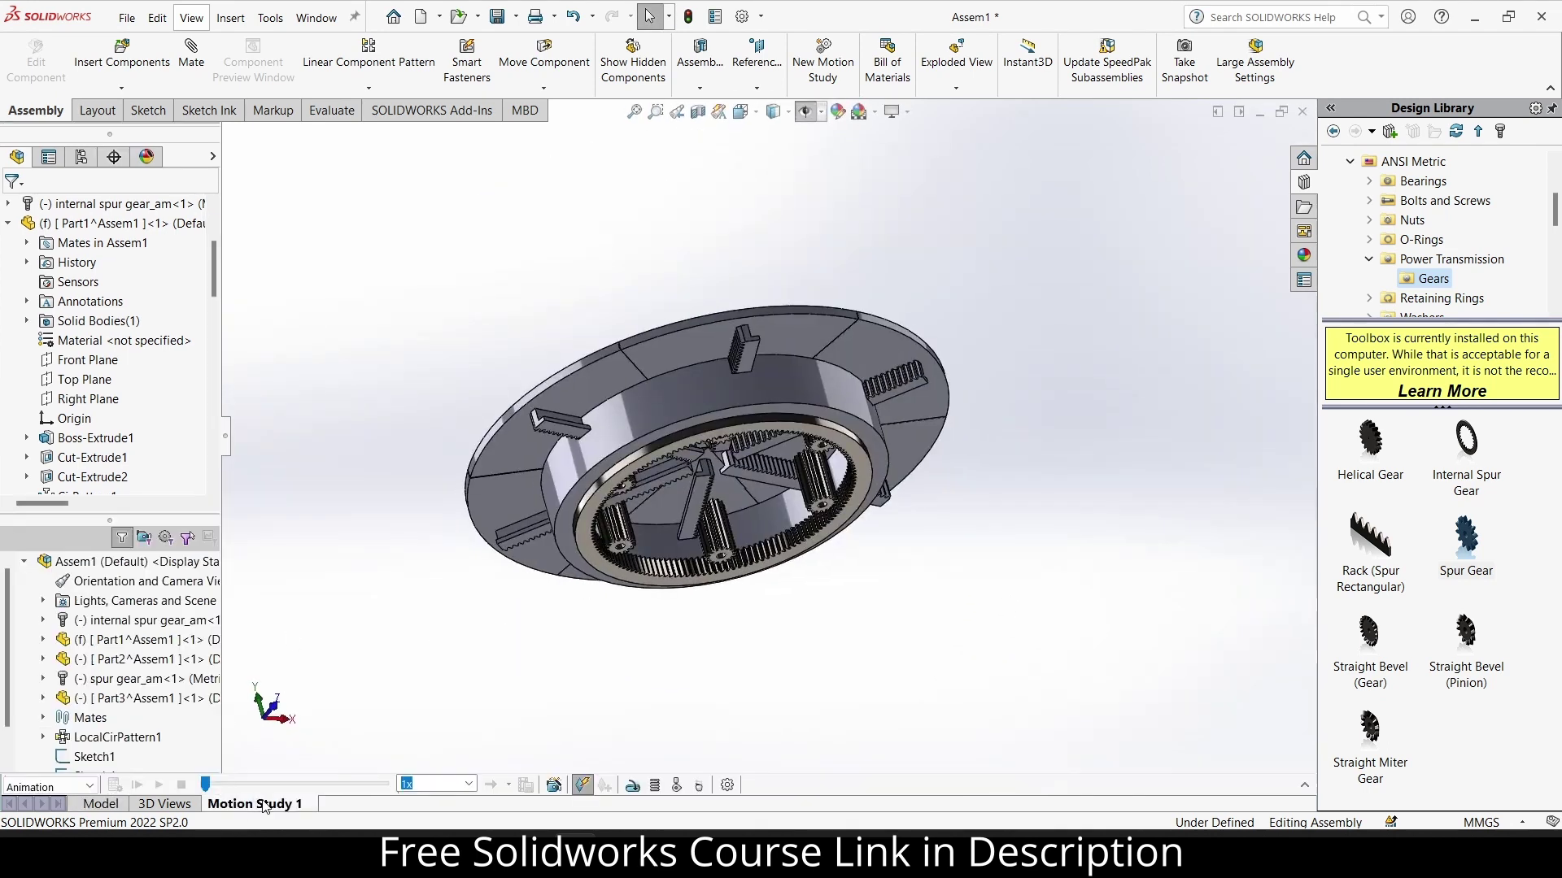
{"action": "left_click", "coordinate": [1305, 788]}
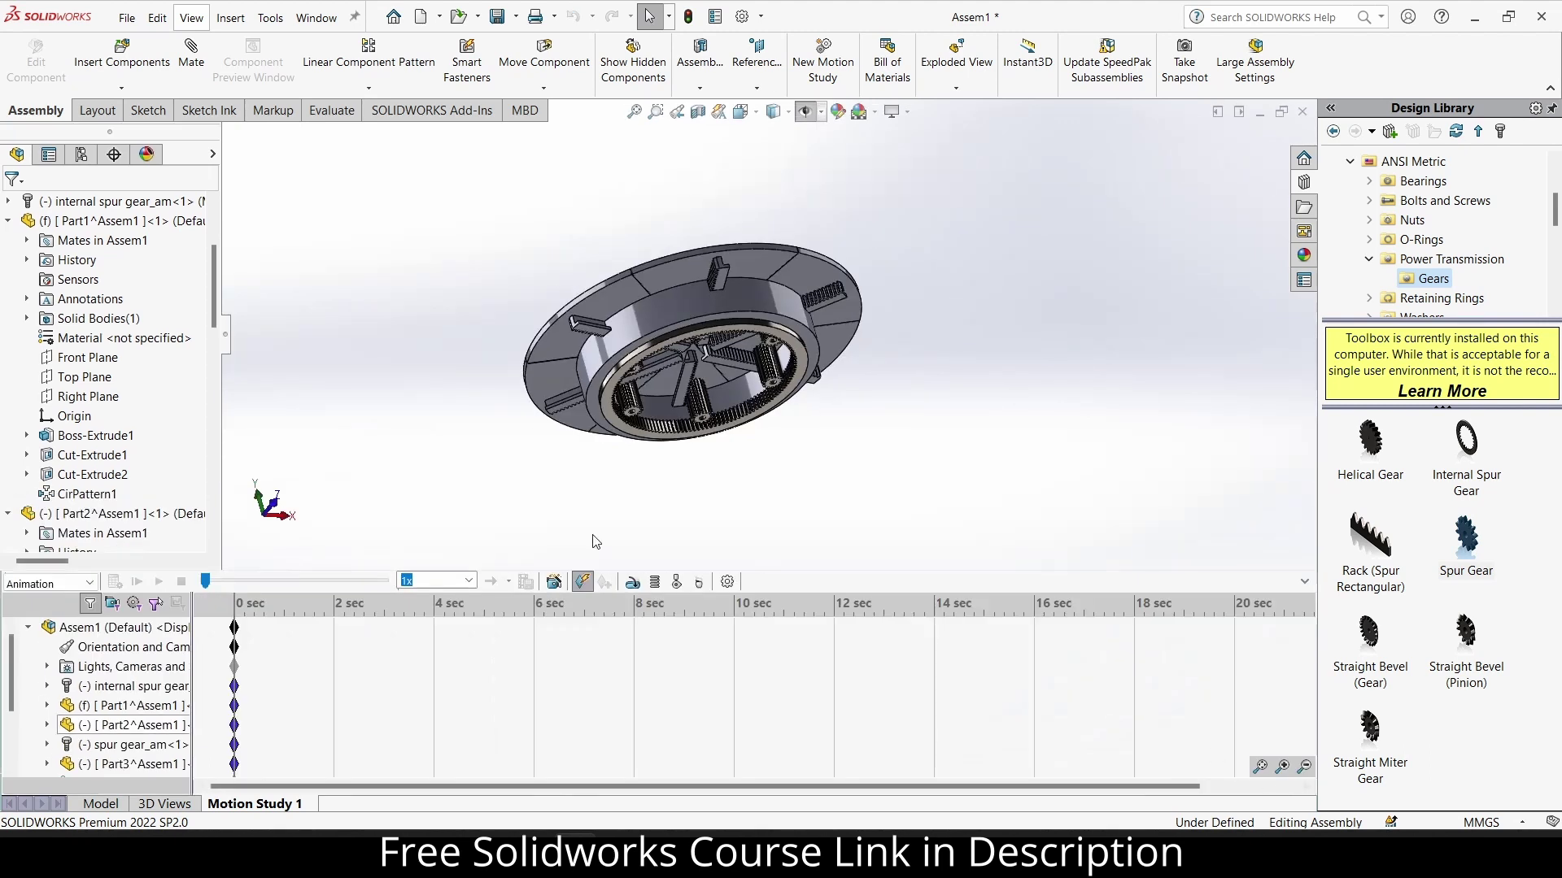
{"action": "left_click", "coordinate": [485, 604]}
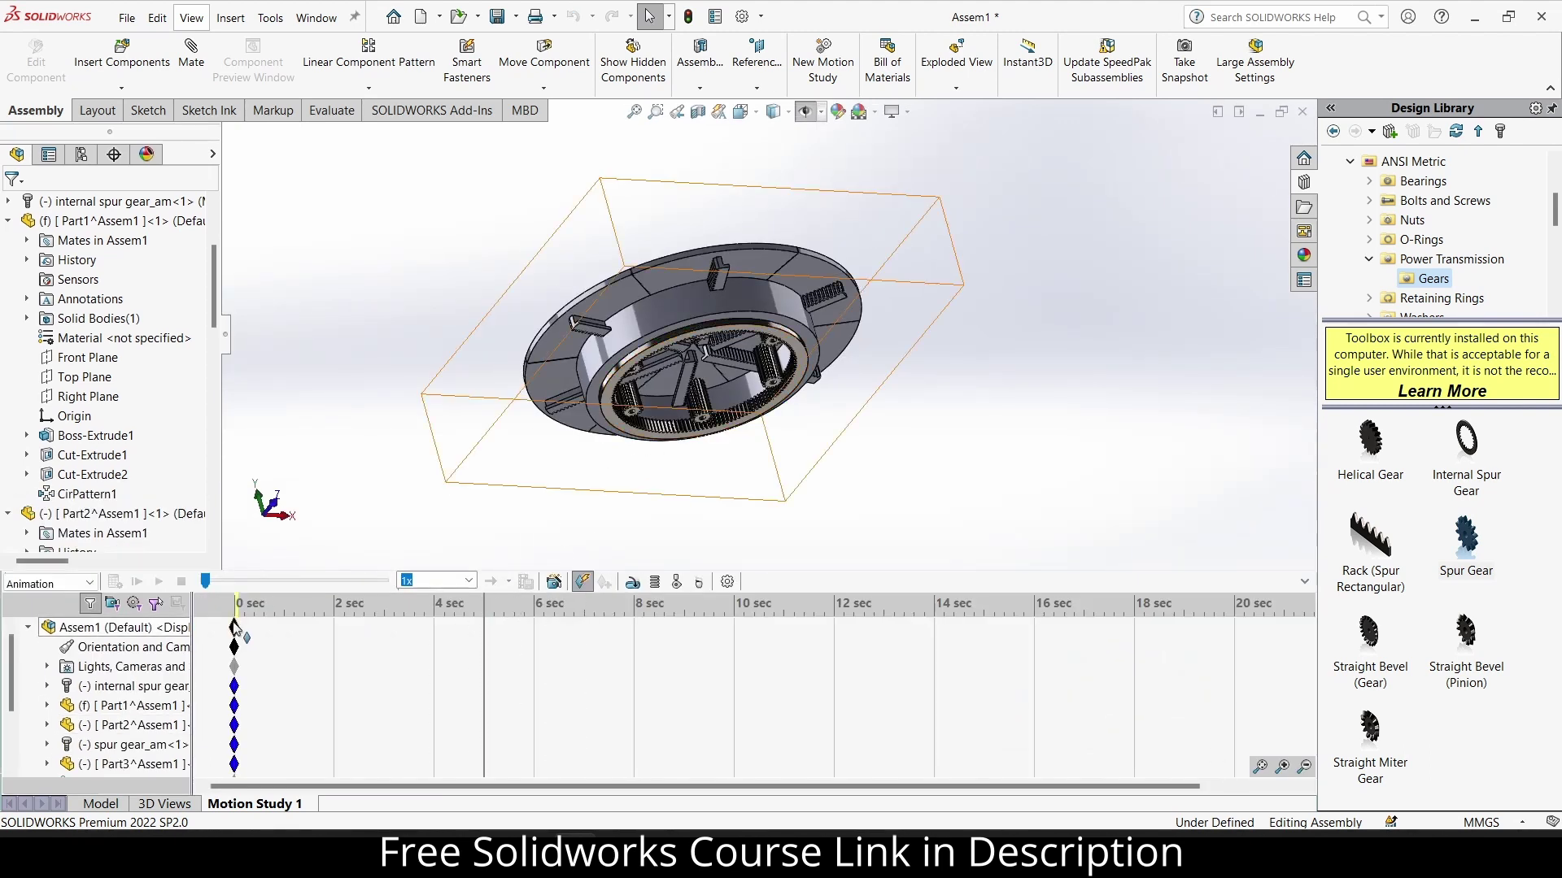
{"action": "left_click_drag", "start_coordinate": [240, 636], "coordinate": [485, 638]}
{"action": "mouse_move", "coordinate": [716, 423]}
{"action": "middle_mouse_down"}
{"action": "mouse_move", "coordinate": [761, 464]}
{"action": "mouse_move", "coordinate": [798, 259]}
{"action": "middle_mouse_up"}
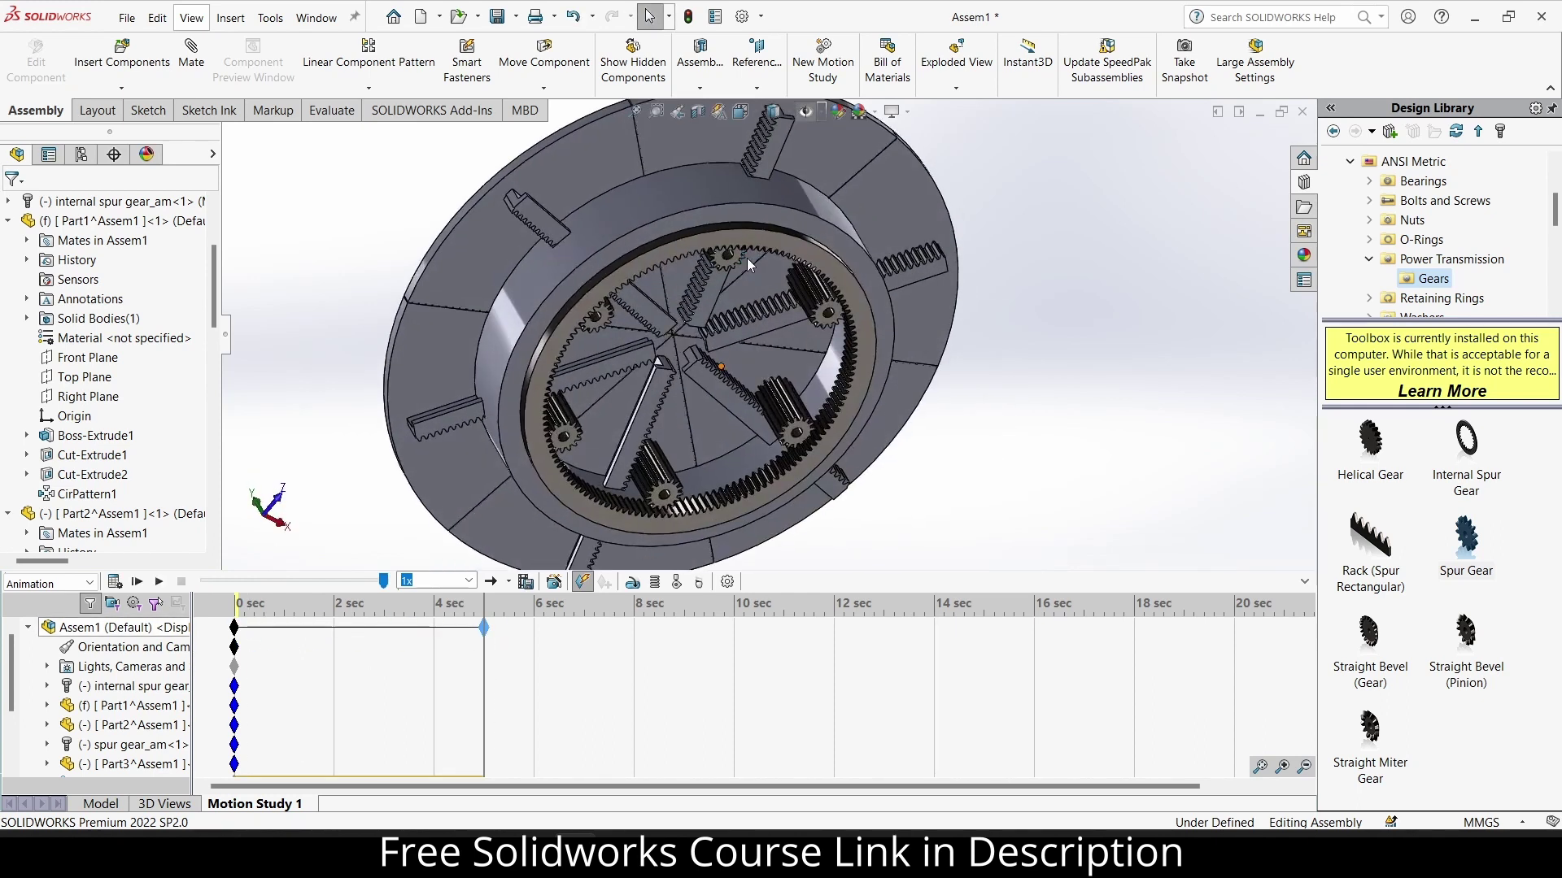
{"action": "left_click_drag", "start_coordinate": [798, 258], "coordinate": [628, 279]}
{"action": "middle_click_drag", "start_coordinate": [715, 339], "coordinate": [834, 458]}
Disable view-key playback, confirm the 30 fps study properties, and hide the timeline.
{"action": "right_click", "coordinate": [118, 647]}
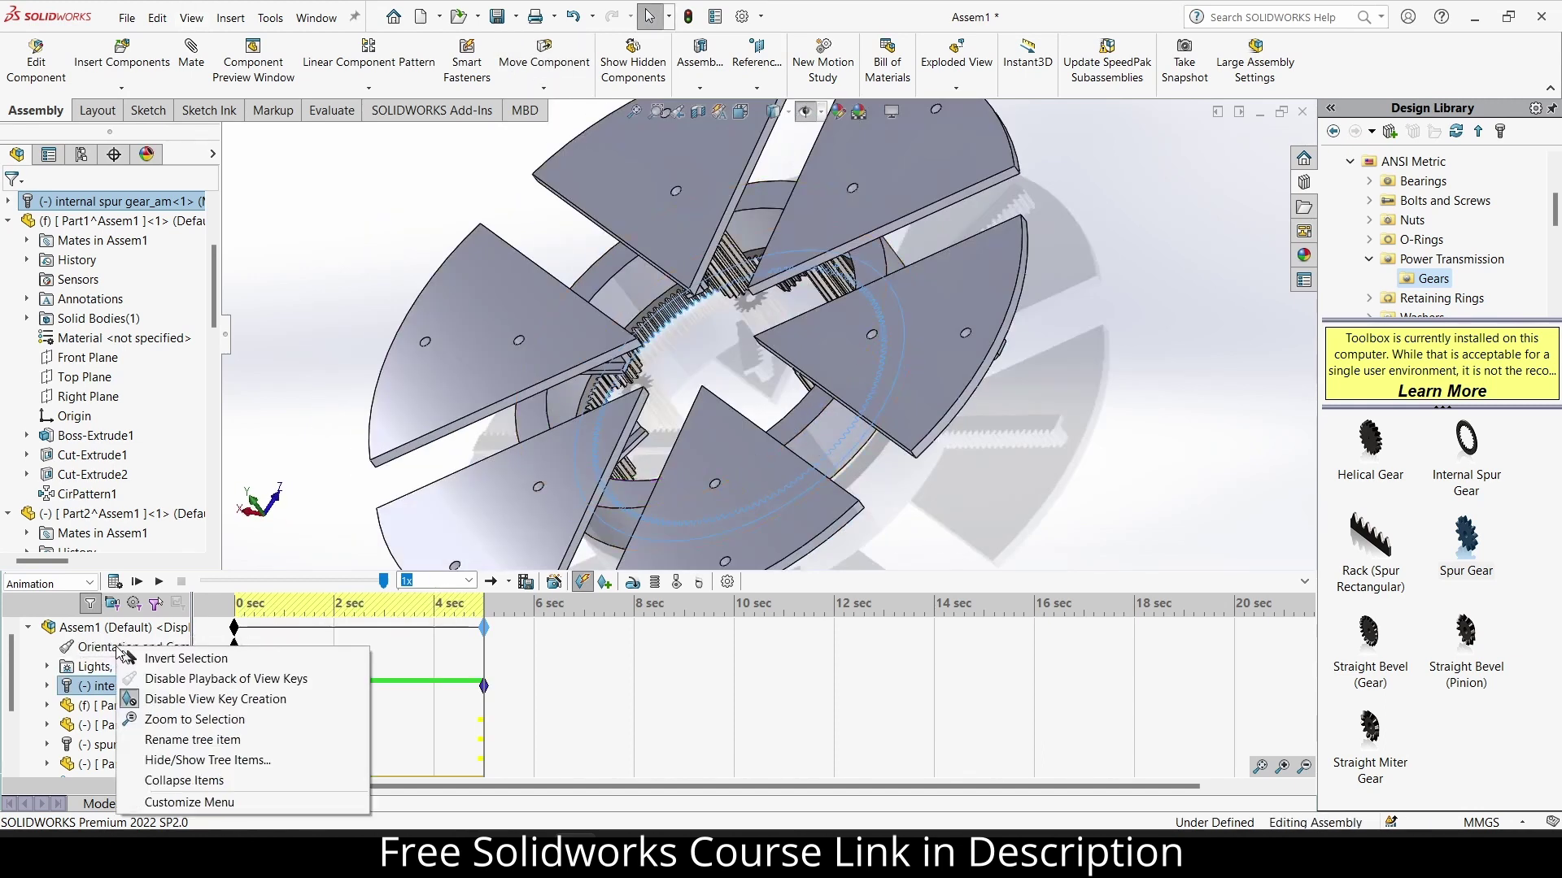
{"action": "left_click", "coordinate": [166, 681]}
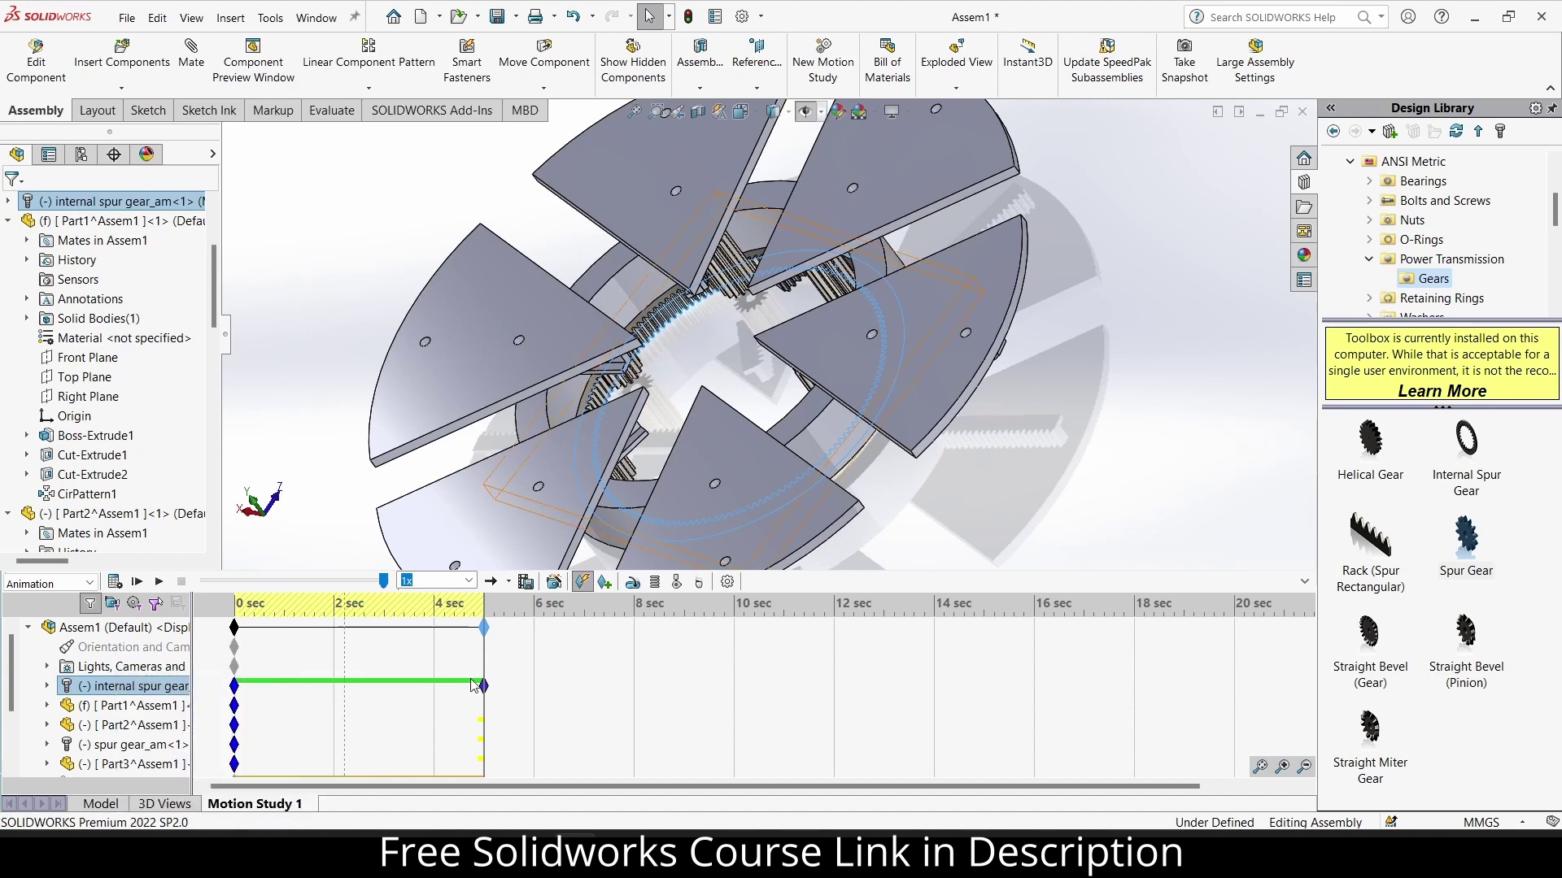
{"action": "left_click", "coordinate": [728, 582]}
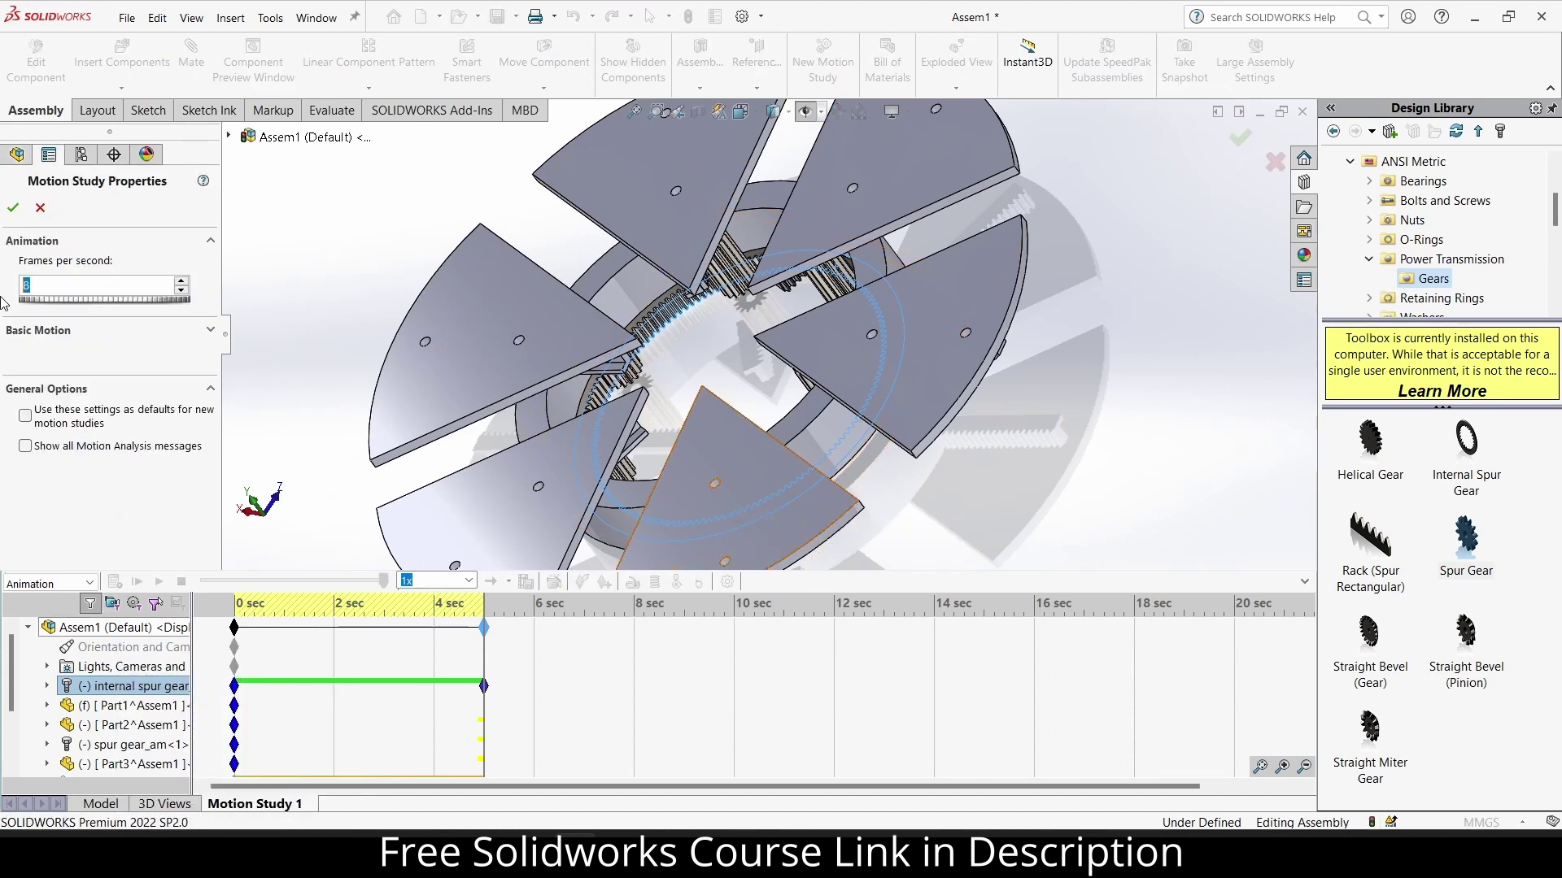
{"action": "left_click", "coordinate": [12, 208]}
{"action": "scroll", "coordinate": [794, 313], "scroll_direction": "up", "scroll_amount": 5}
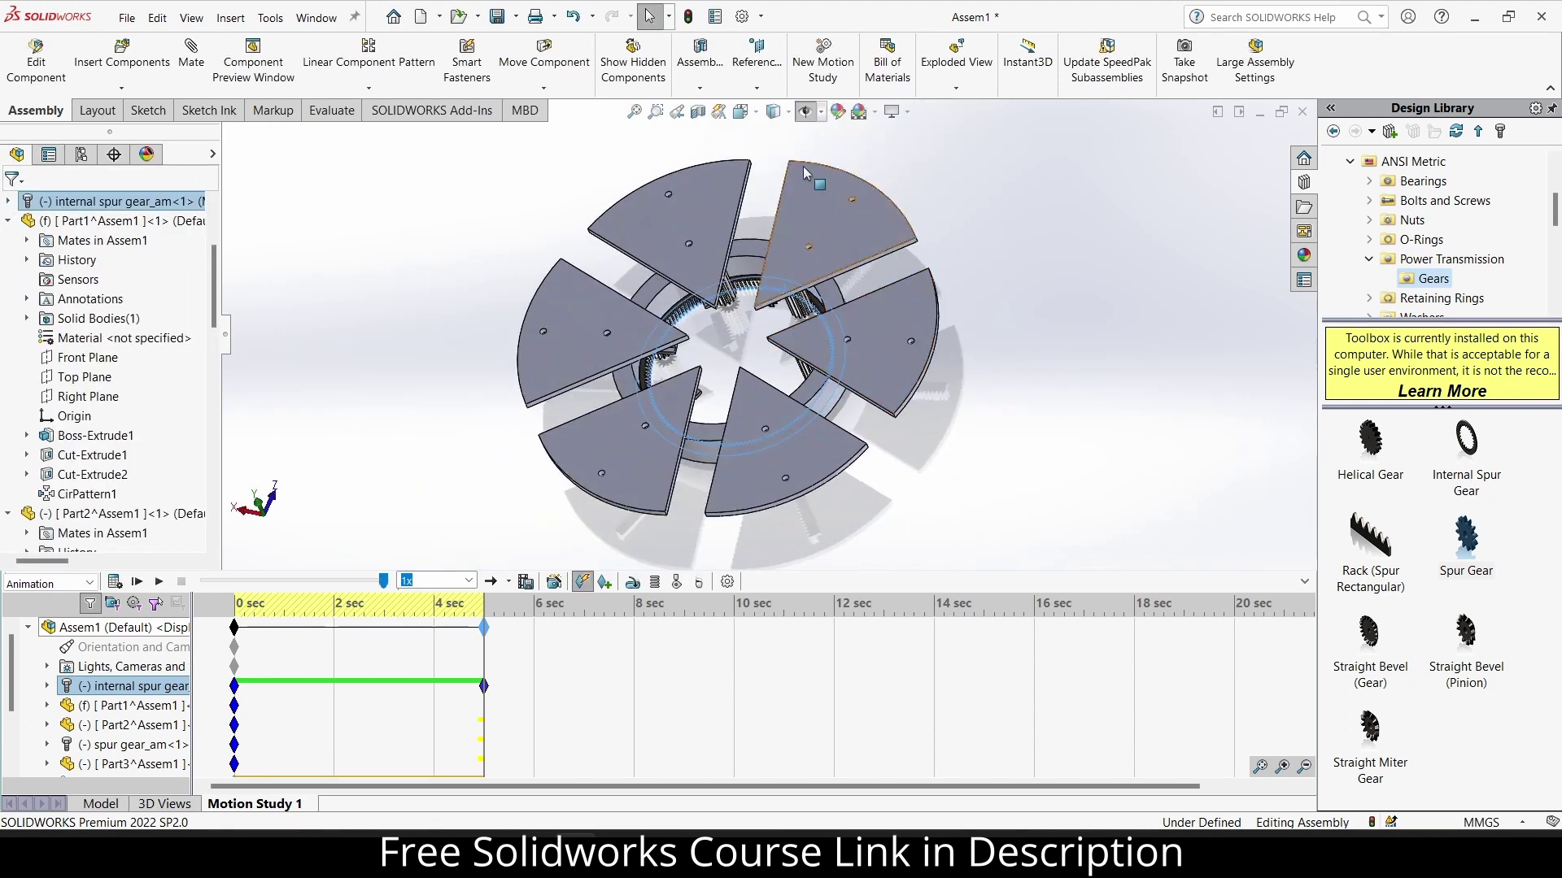
{"action": "scroll", "coordinate": [770, 340], "scroll_direction": "up", "scroll_amount": 2}
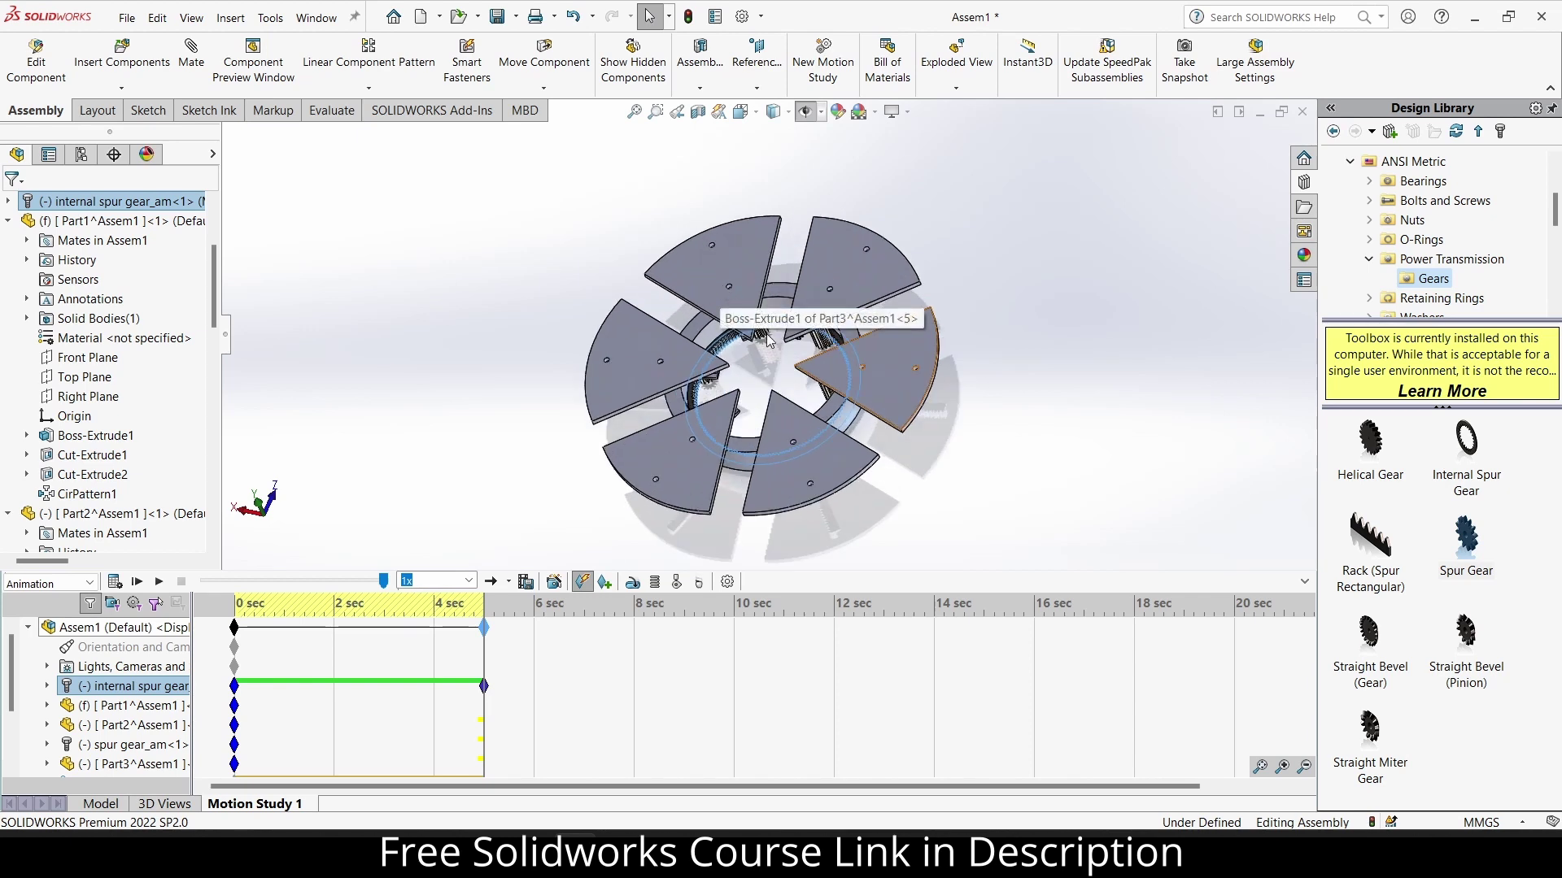
{"action": "scroll", "coordinate": [771, 341], "scroll_direction": "down", "scroll_amount": 3}
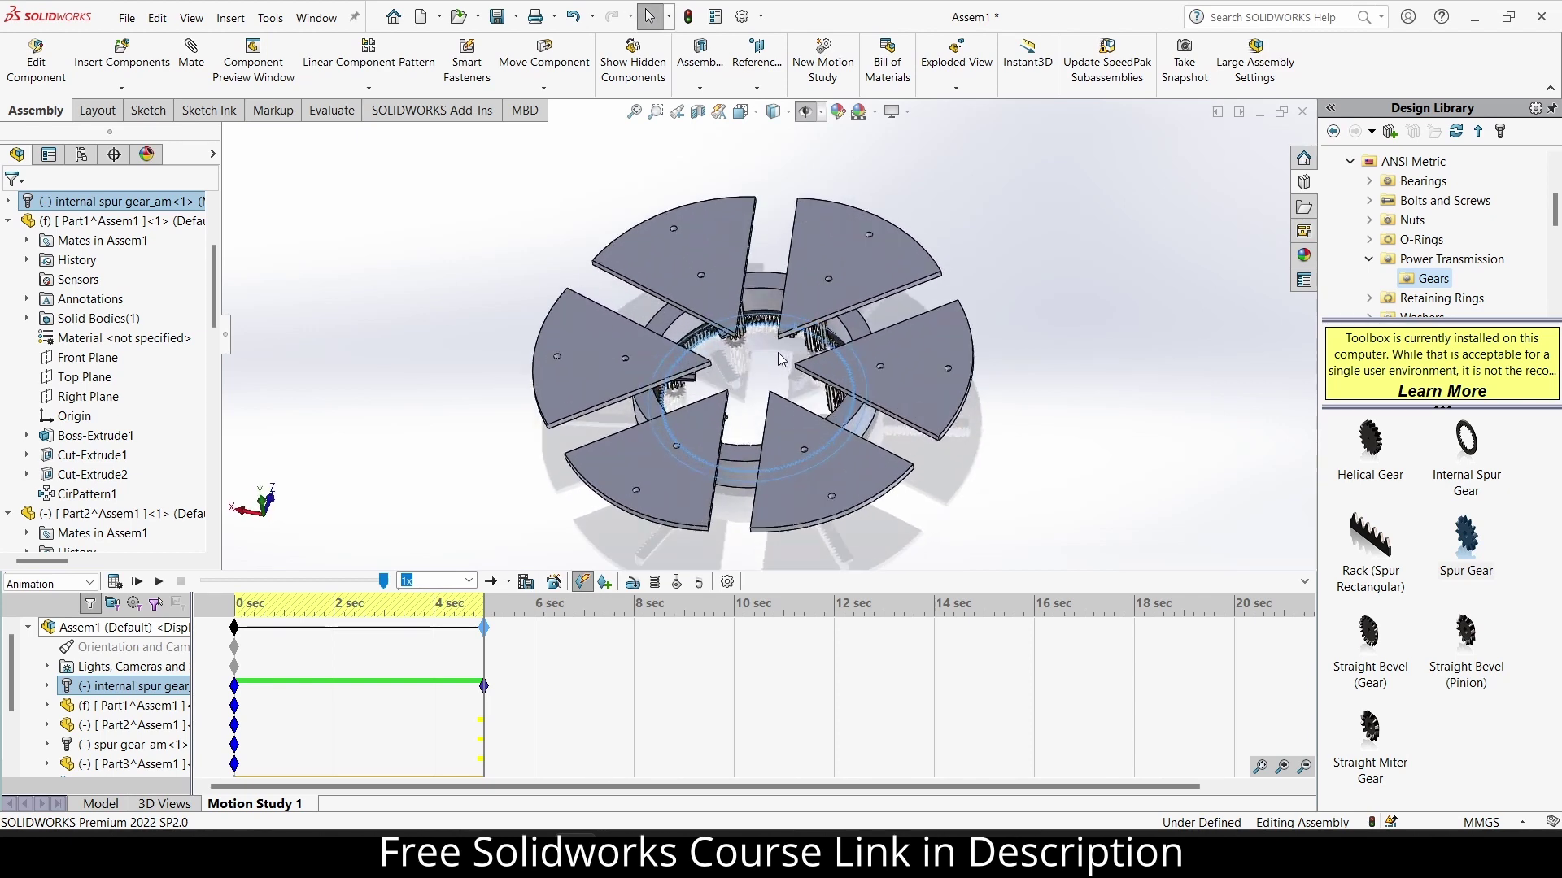
{"action": "left_click", "coordinate": [1304, 584]}
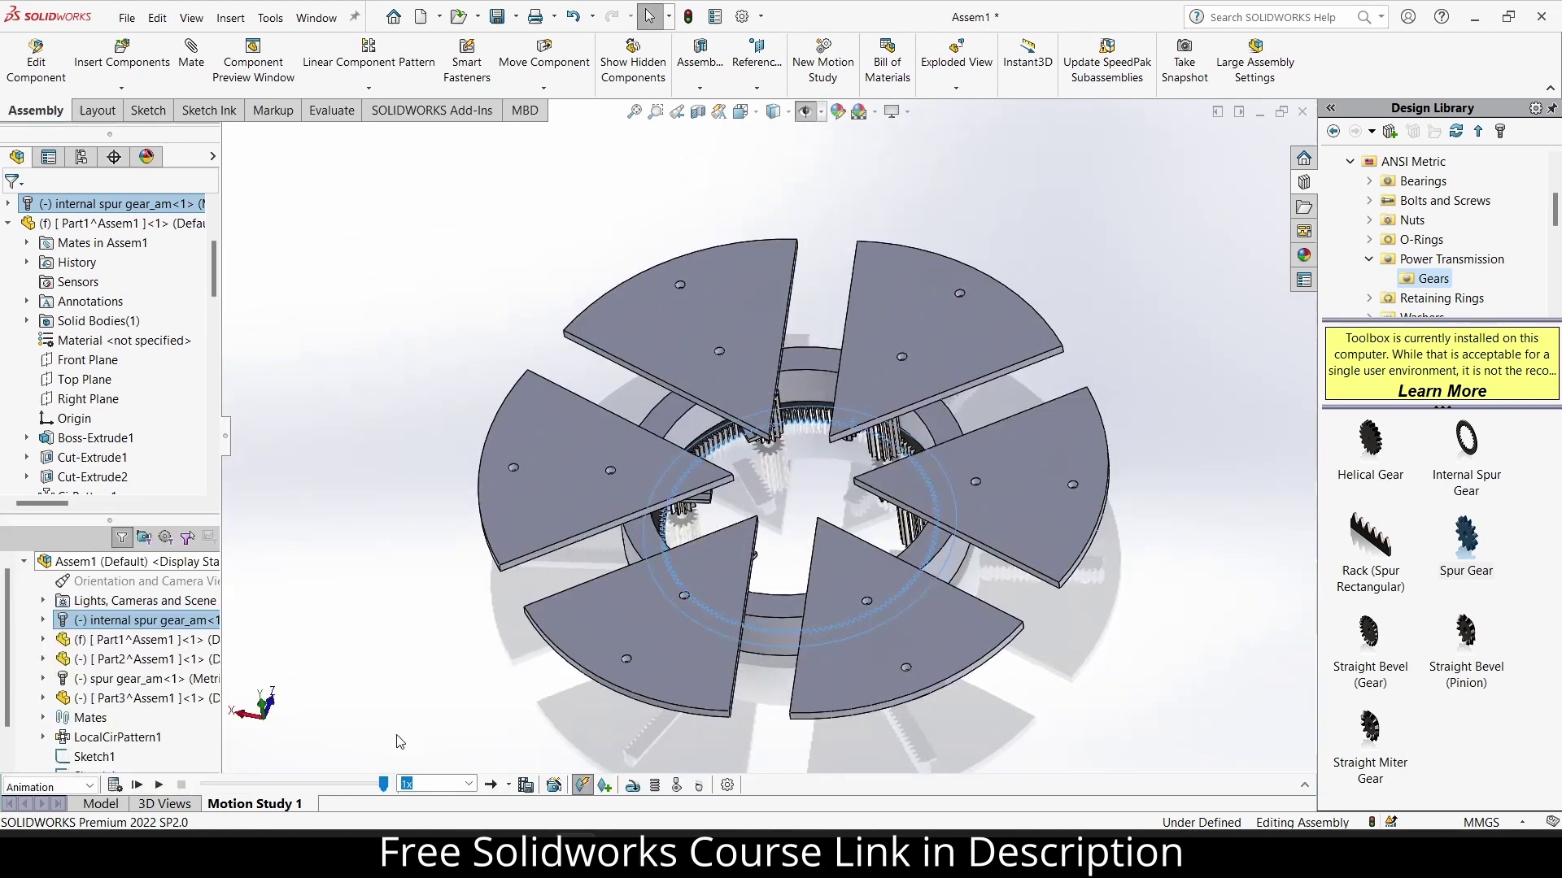
Calculate Motion Study 1 and play it in Reciprocate mode so the sectors close and reopen.
{"action": "left_click", "coordinate": [114, 785]}
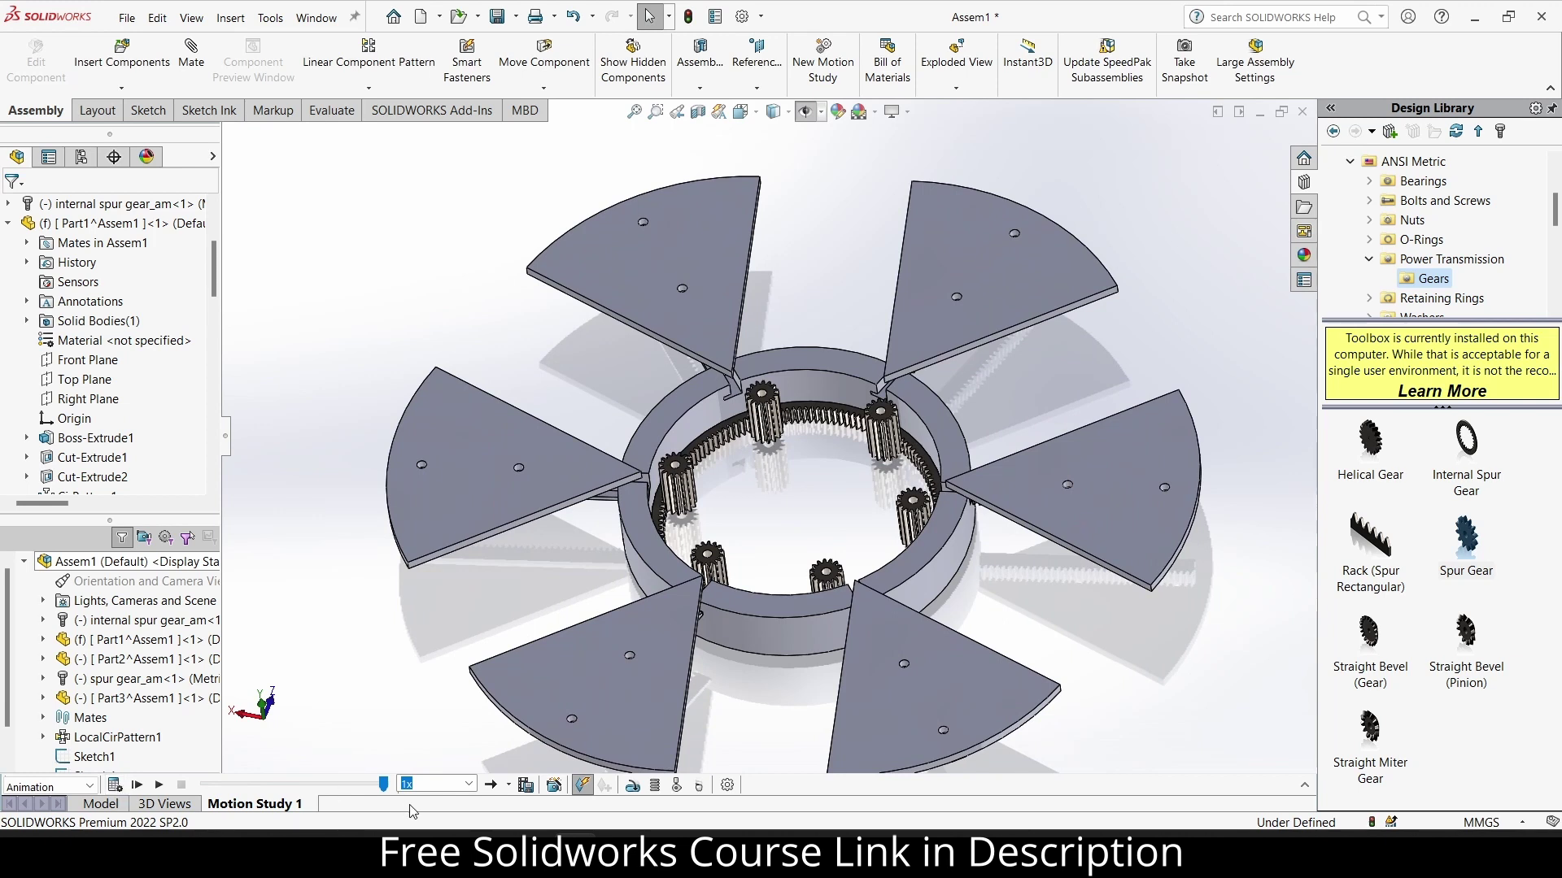
{"action": "left_click", "coordinate": [506, 786]}
{"action": "left_click", "coordinate": [529, 777]}
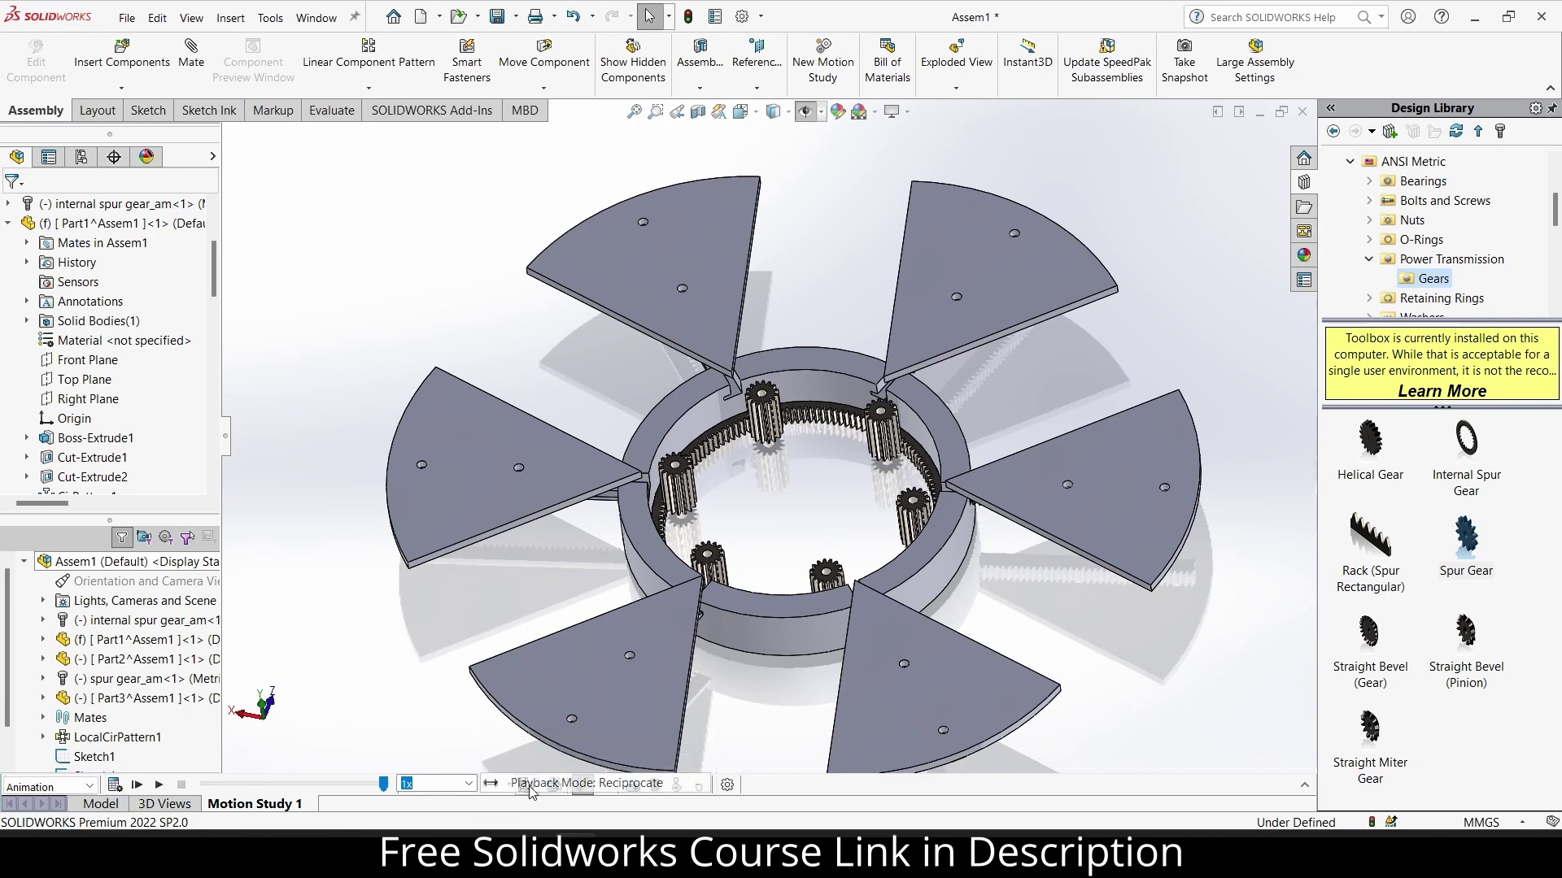
{"action": "left_click", "coordinate": [162, 786]}
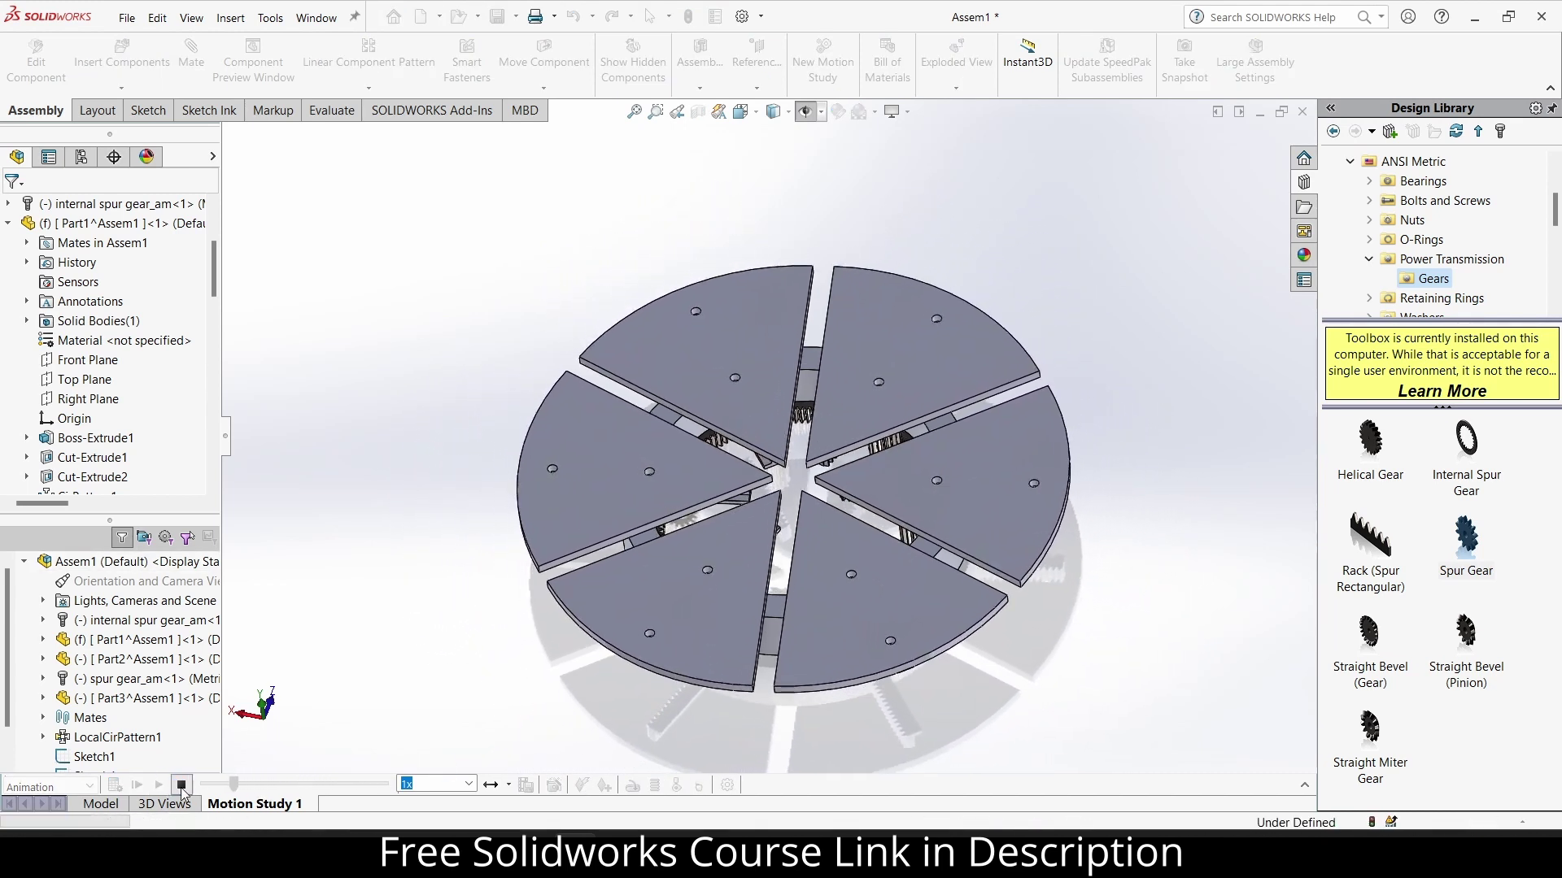
Create a new motion study and make the first table sector transparent.
{"action": "right_click", "coordinate": [244, 803]}
{"action": "left_click", "coordinate": [244, 764]}
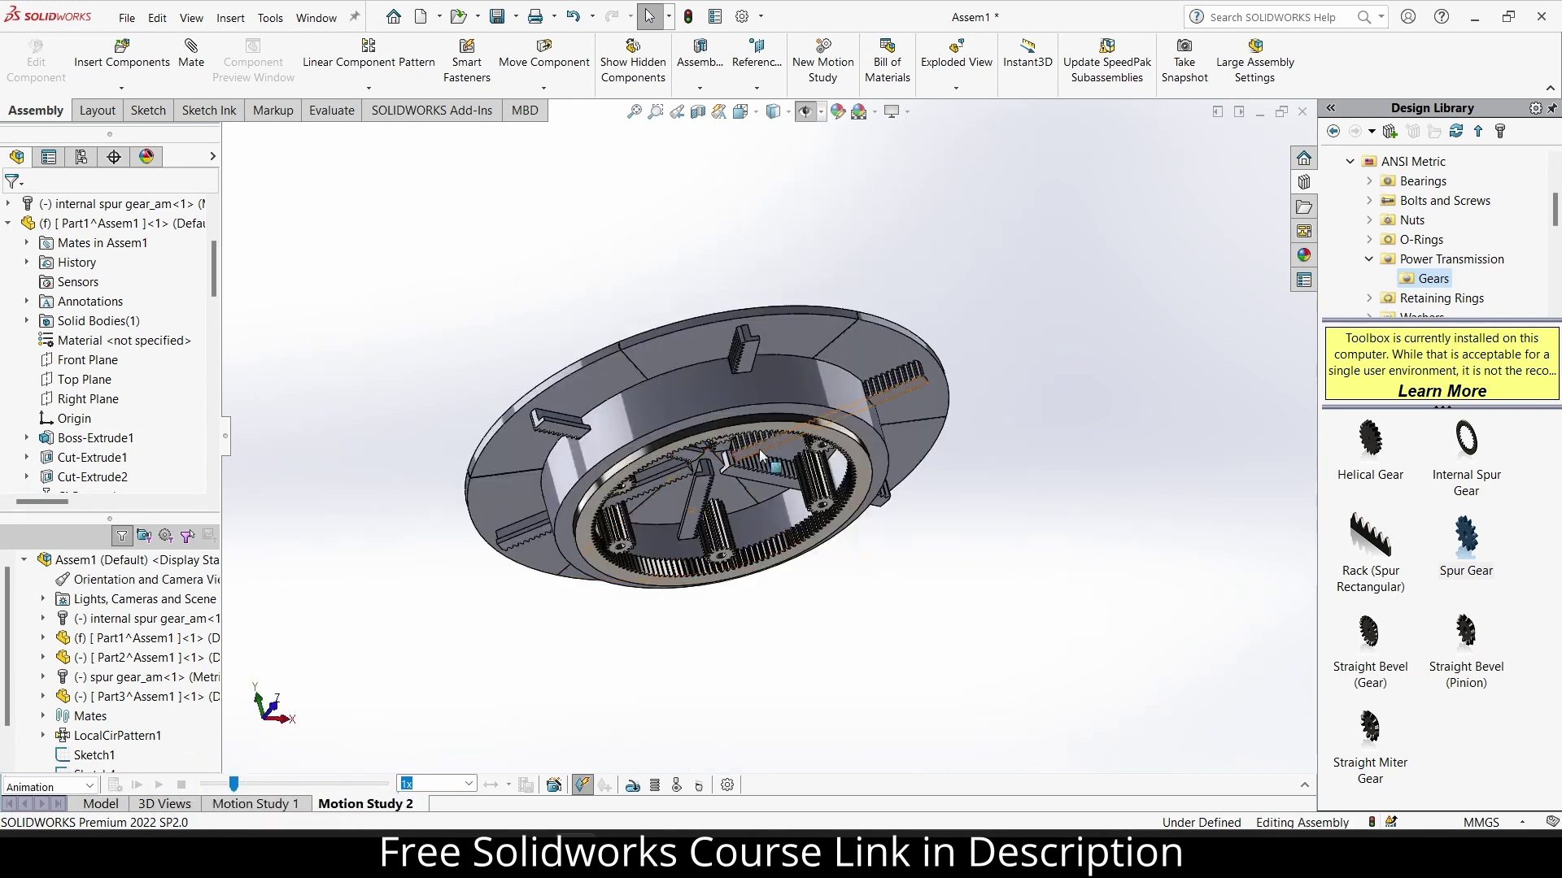
{"action": "middle_click_drag", "start_coordinate": [545, 605], "coordinate": [631, 467]}
{"action": "left_click", "coordinate": [891, 424]}
{"action": "right_click", "coordinate": [891, 424]}
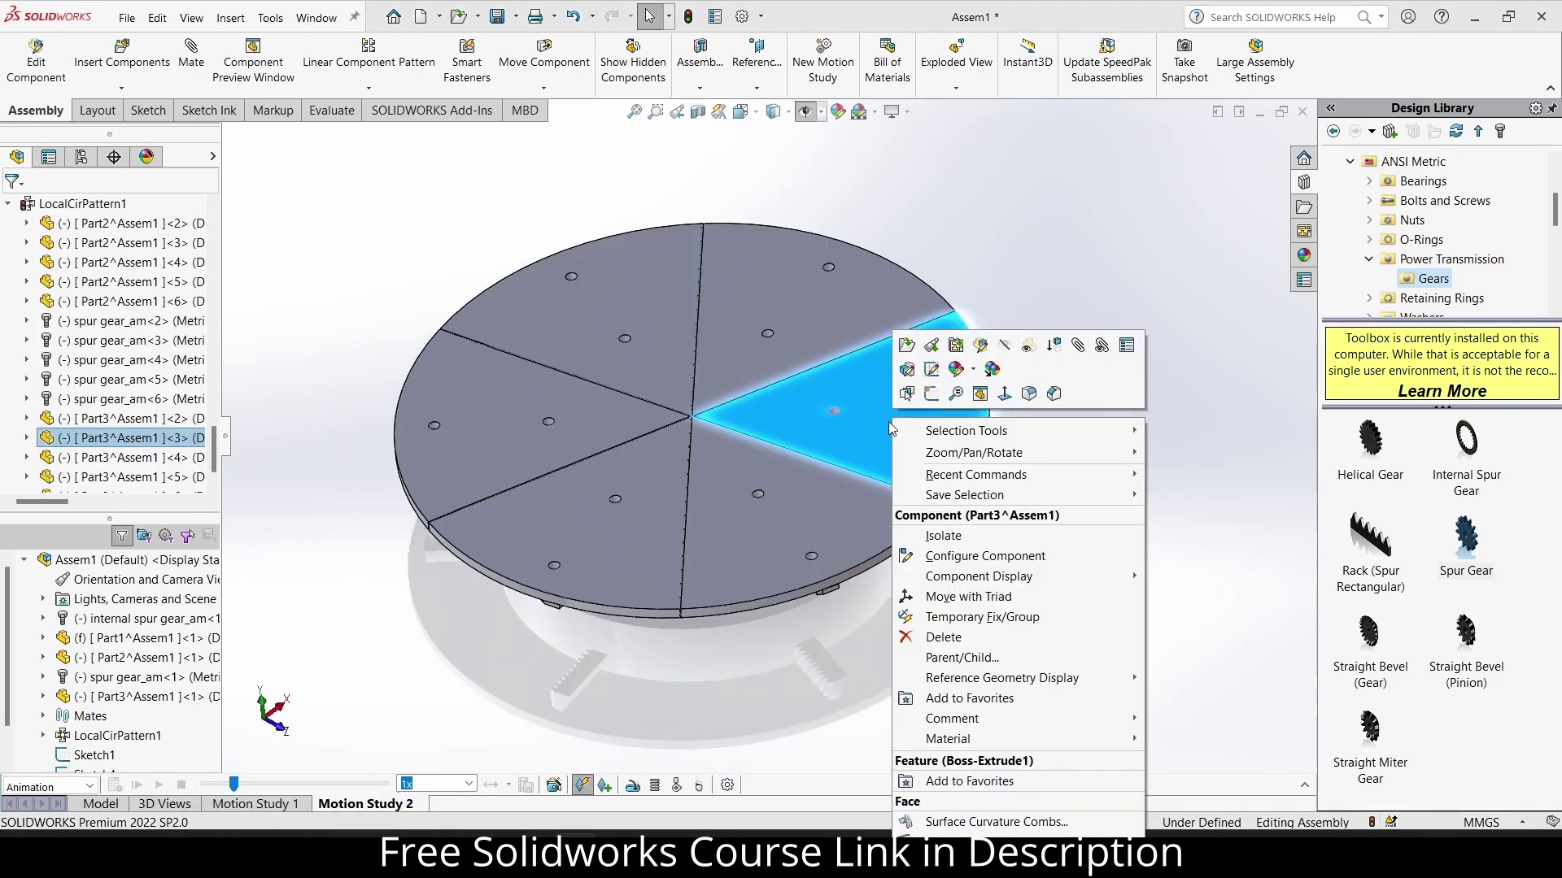
{"action": "left_click", "coordinate": [1025, 350]}
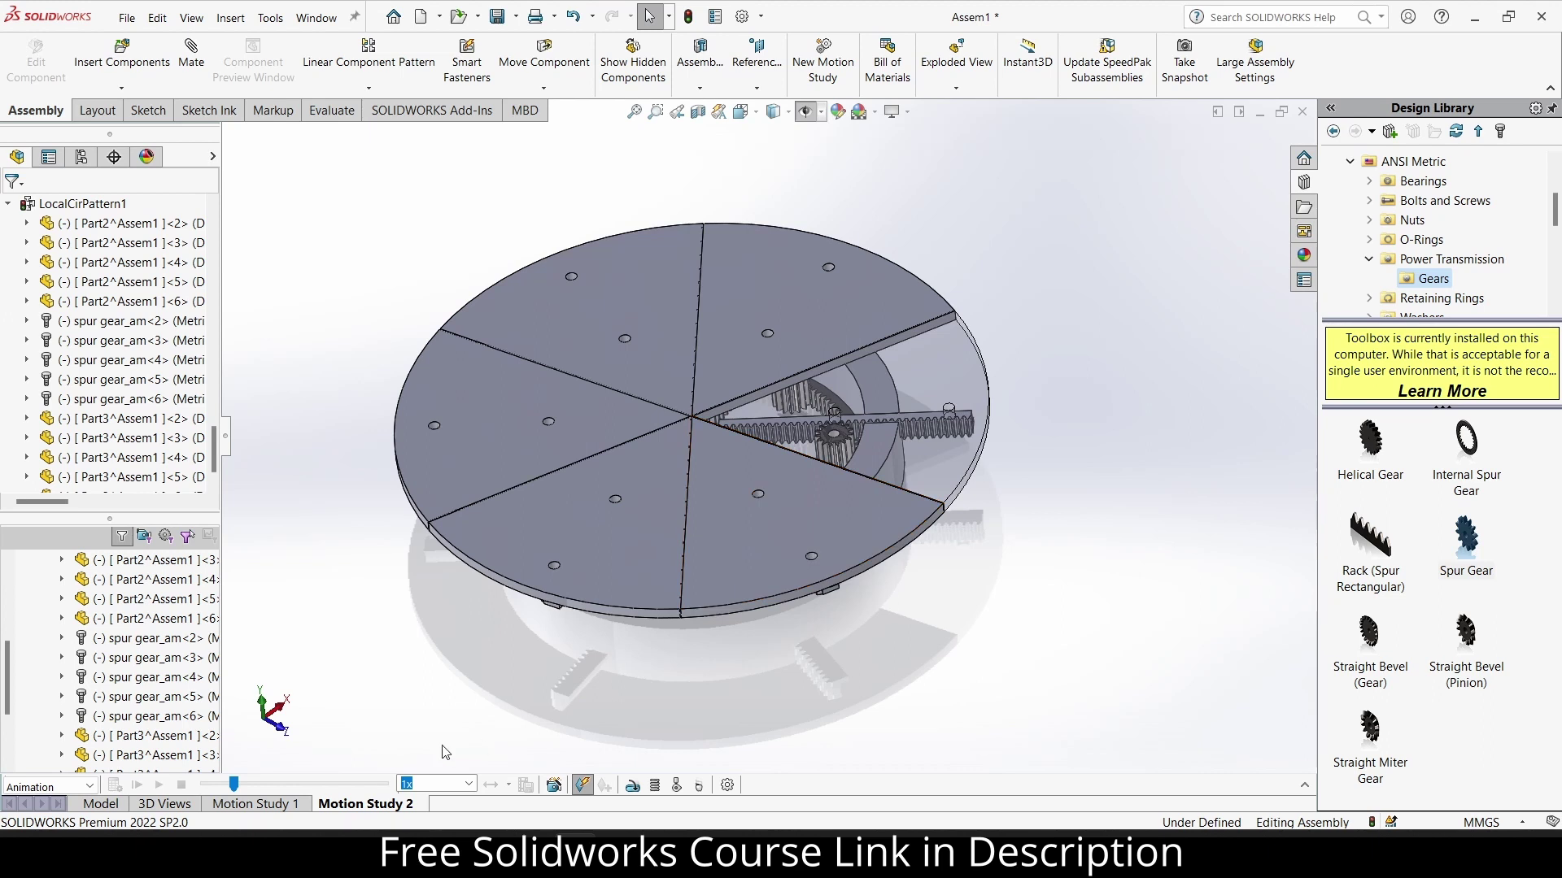
Make two more sectors transparent, including the lower-right one.
{"action": "left_click", "coordinate": [104, 803]}
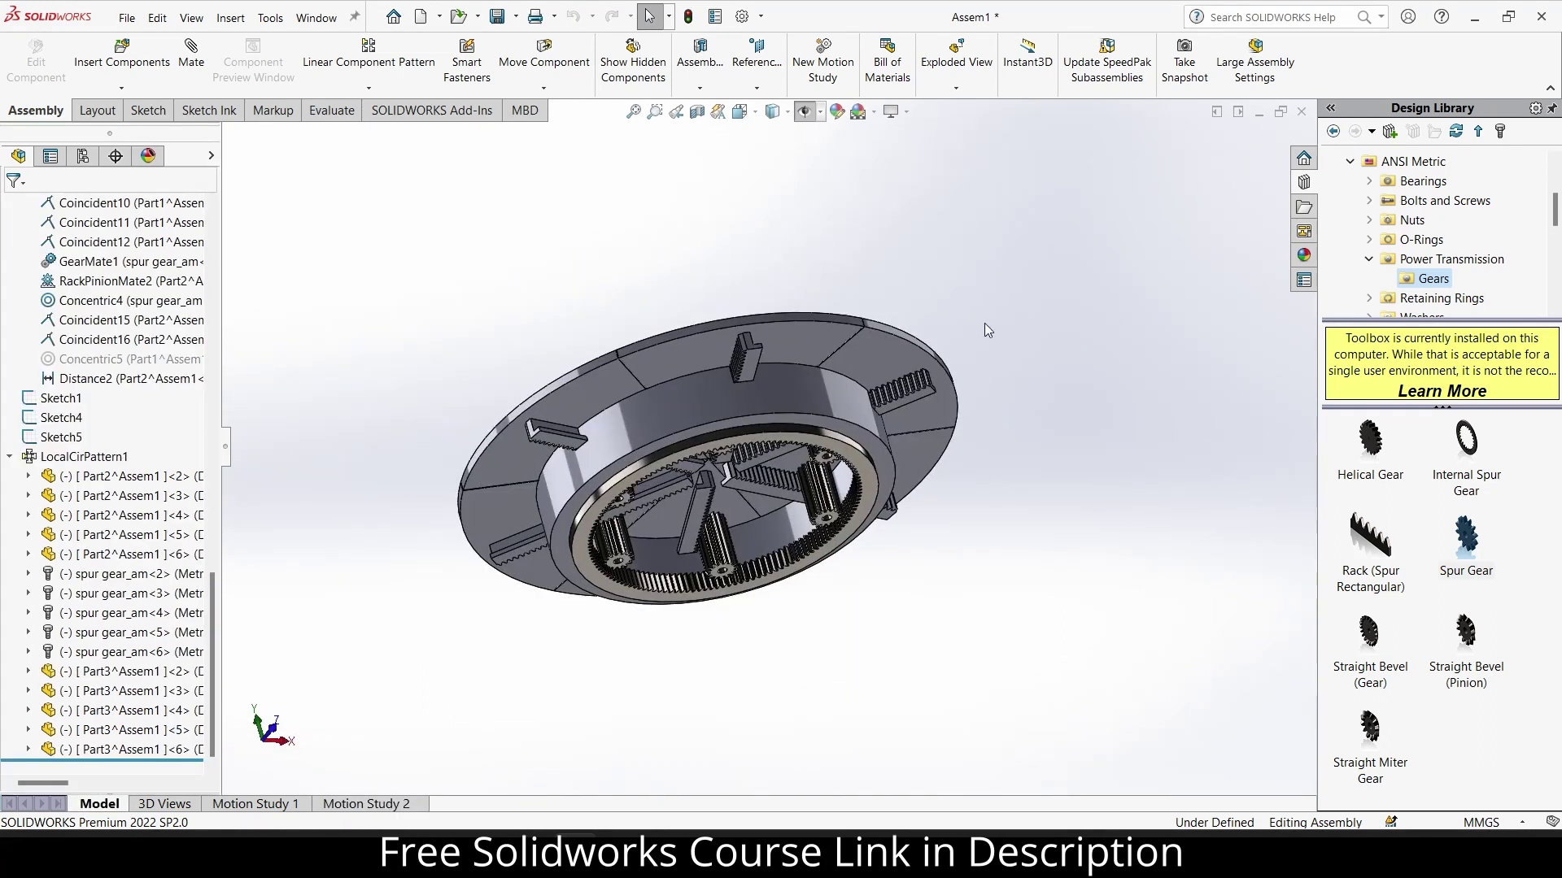
{"action": "right_click", "coordinate": [891, 400]}
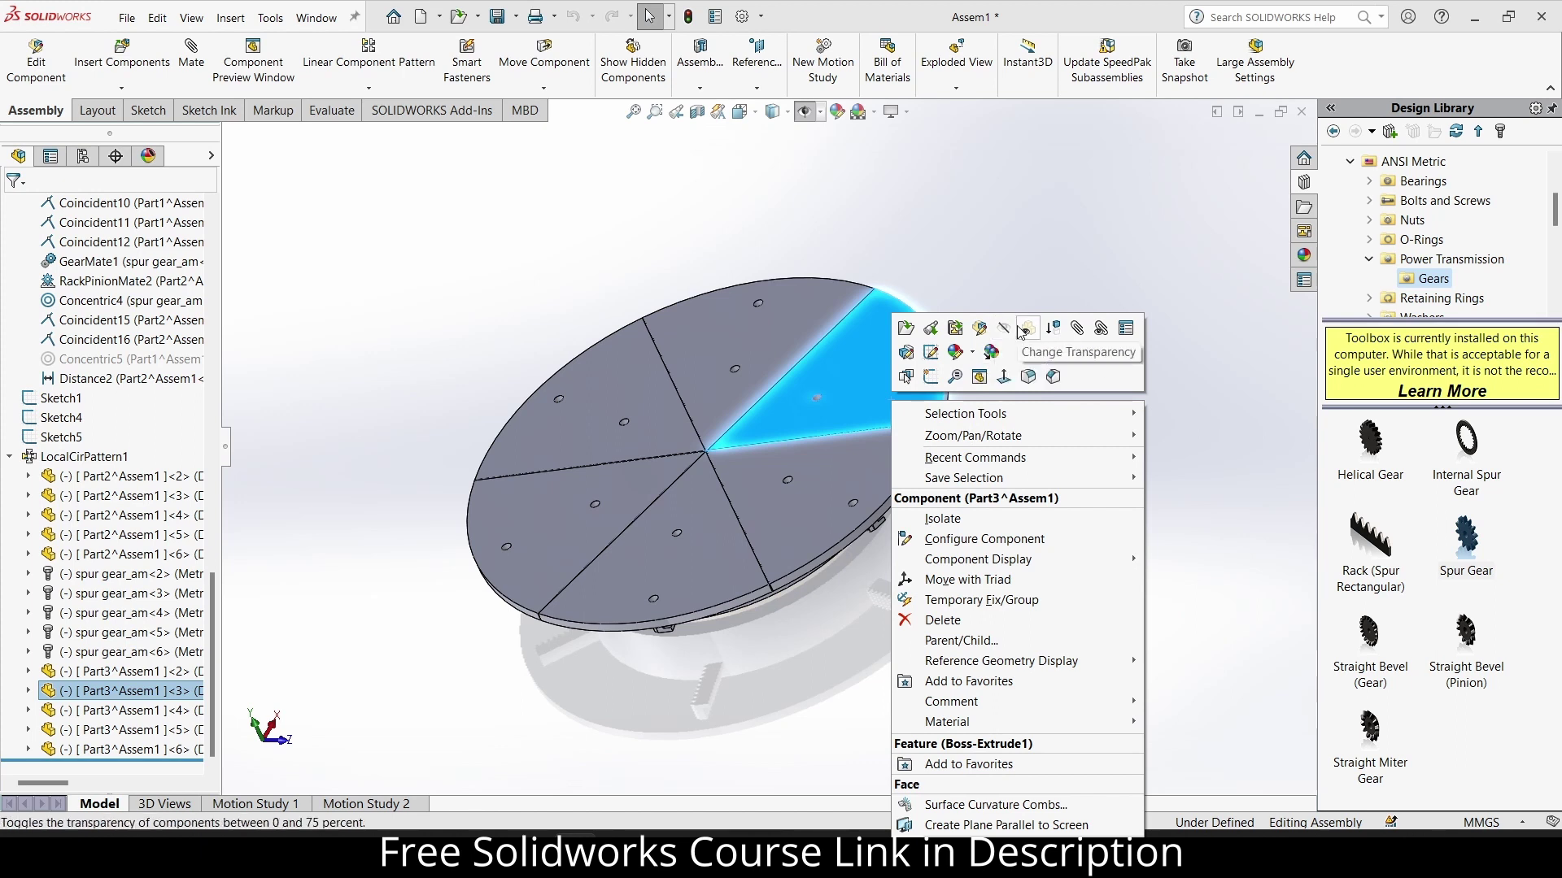
{"action": "left_click", "coordinate": [1023, 330]}
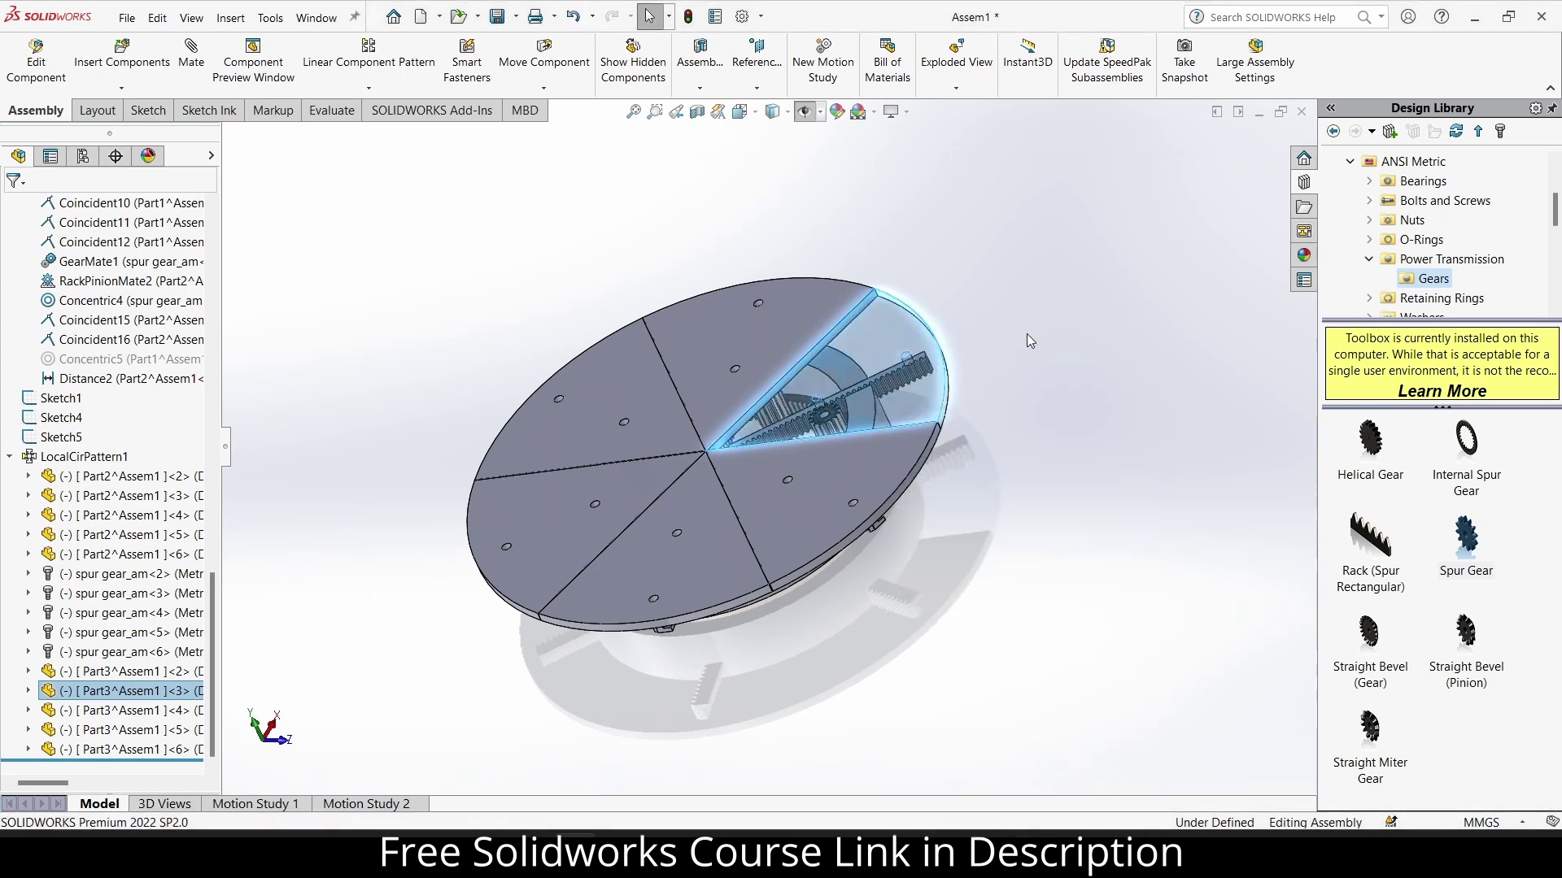
{"action": "right_click", "coordinate": [815, 491]}
{"action": "left_click", "coordinate": [961, 344]}
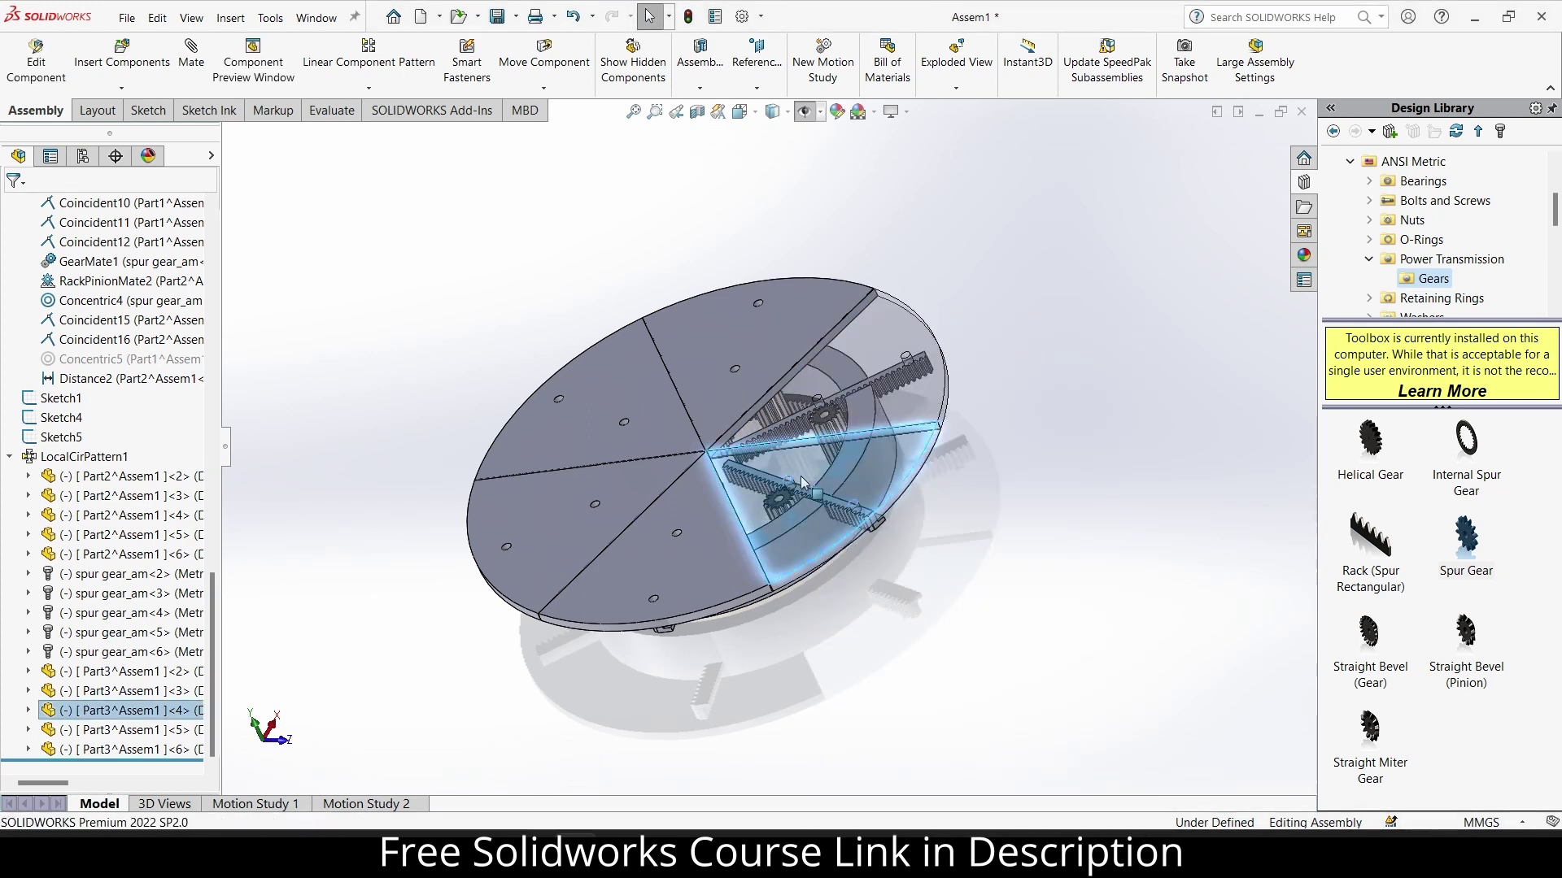
Select the remaining four sectors together and make them transparent.
{"action": "left_click", "coordinate": [682, 539]}
{"action": "left_click", "coordinate": [605, 475], "text": "ctrl"}
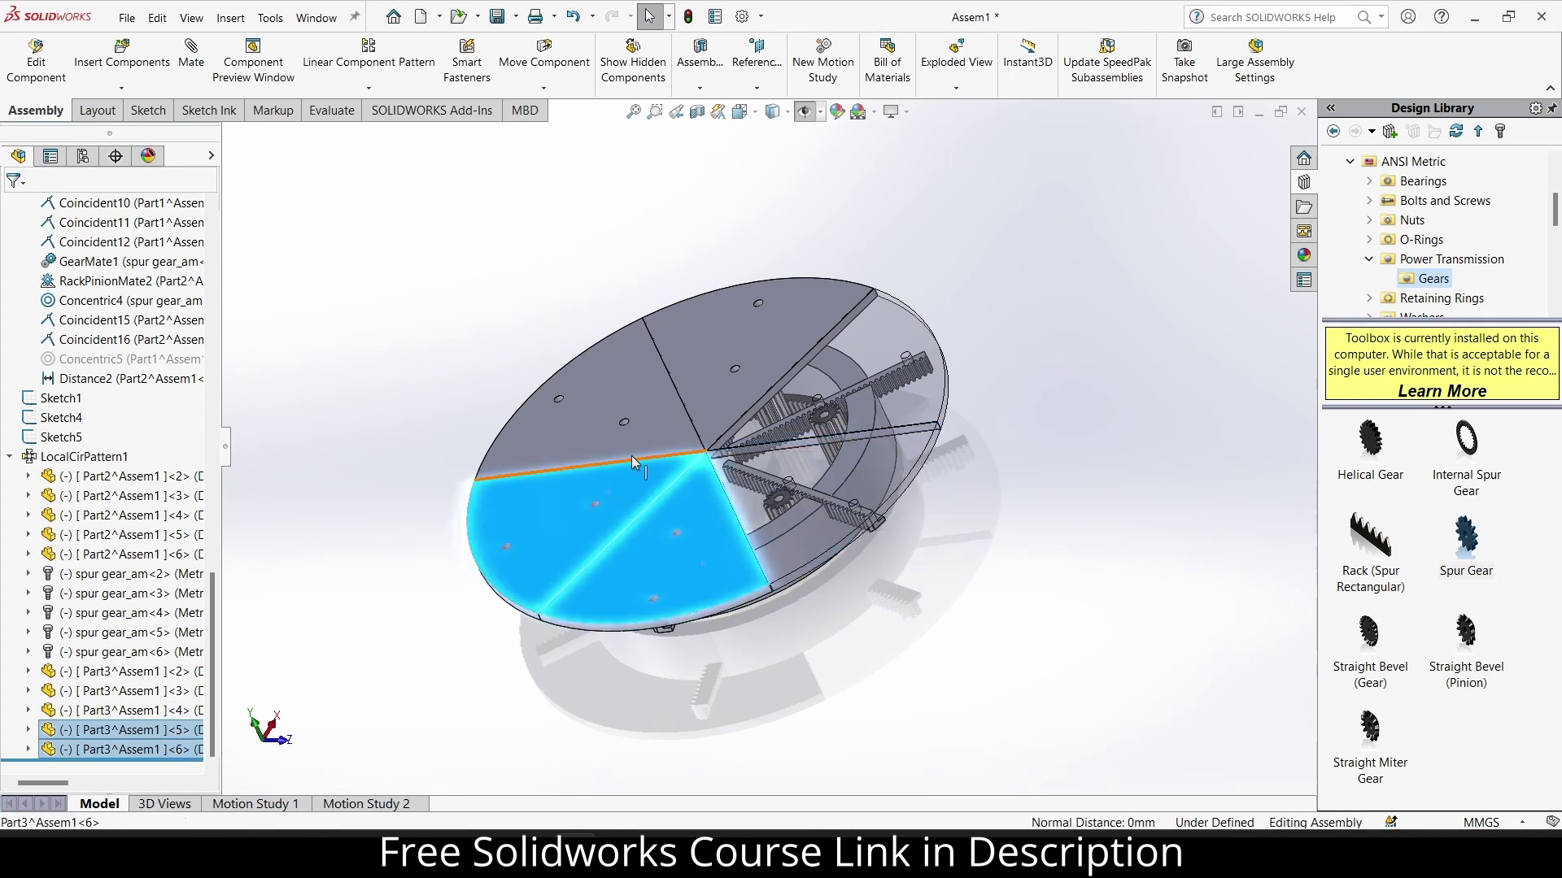
{"action": "left_click", "coordinate": [645, 436], "text": "ctrl"}
{"action": "left_click", "coordinate": [708, 397], "text": "ctrl"}
{"action": "right_click", "coordinate": [708, 397]}
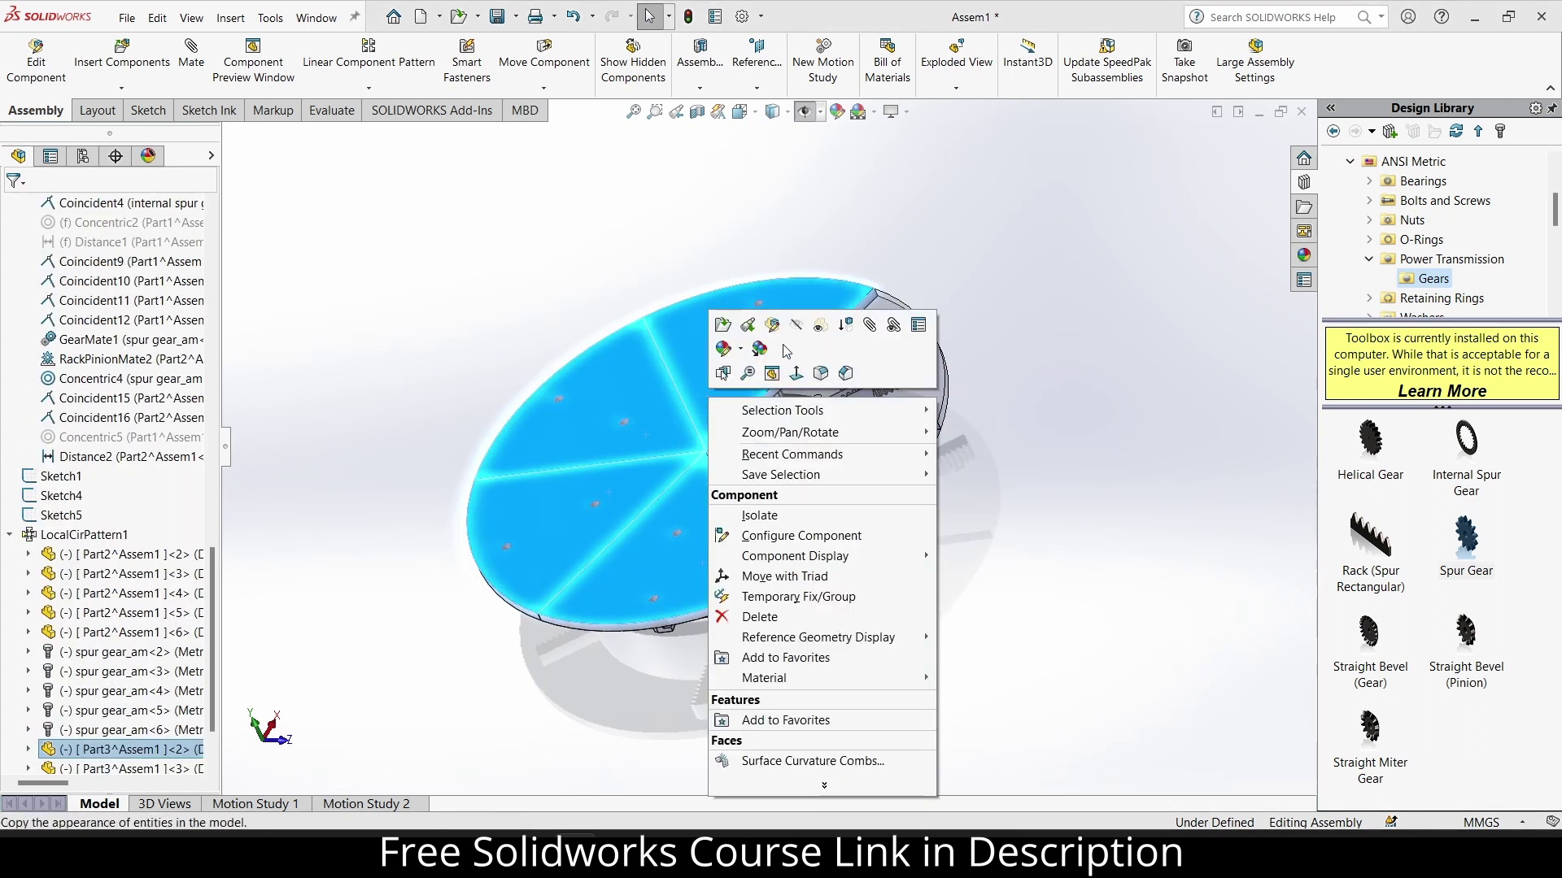
{"action": "left_click", "coordinate": [813, 326]}
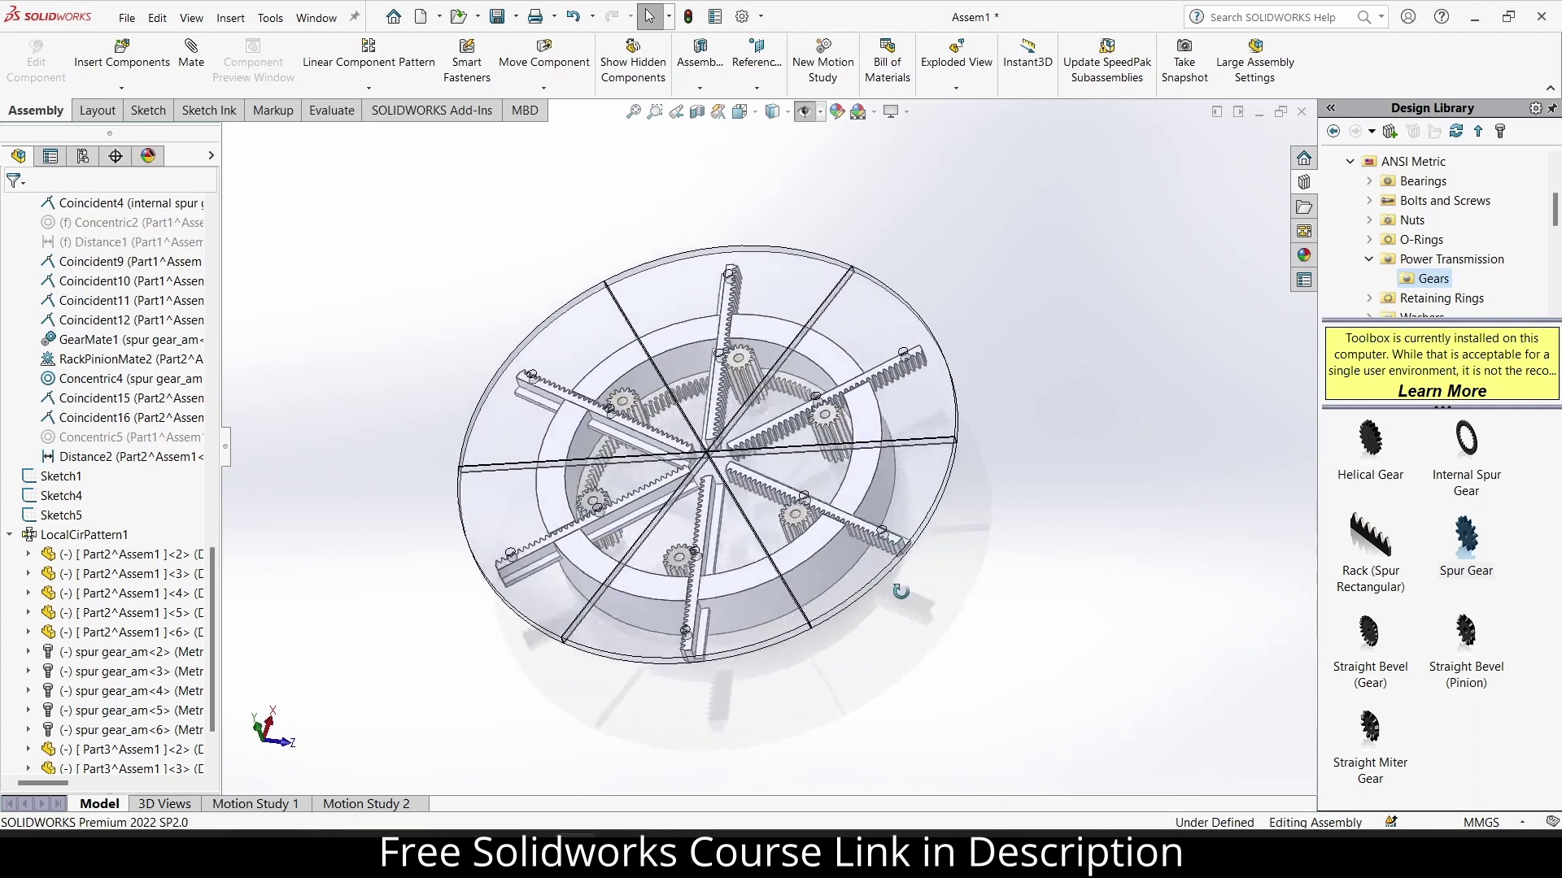
Create Motion Study 3, stop recording view keys, and copy the assembly key to 5 sec.
{"action": "right_click", "coordinate": [388, 809]}
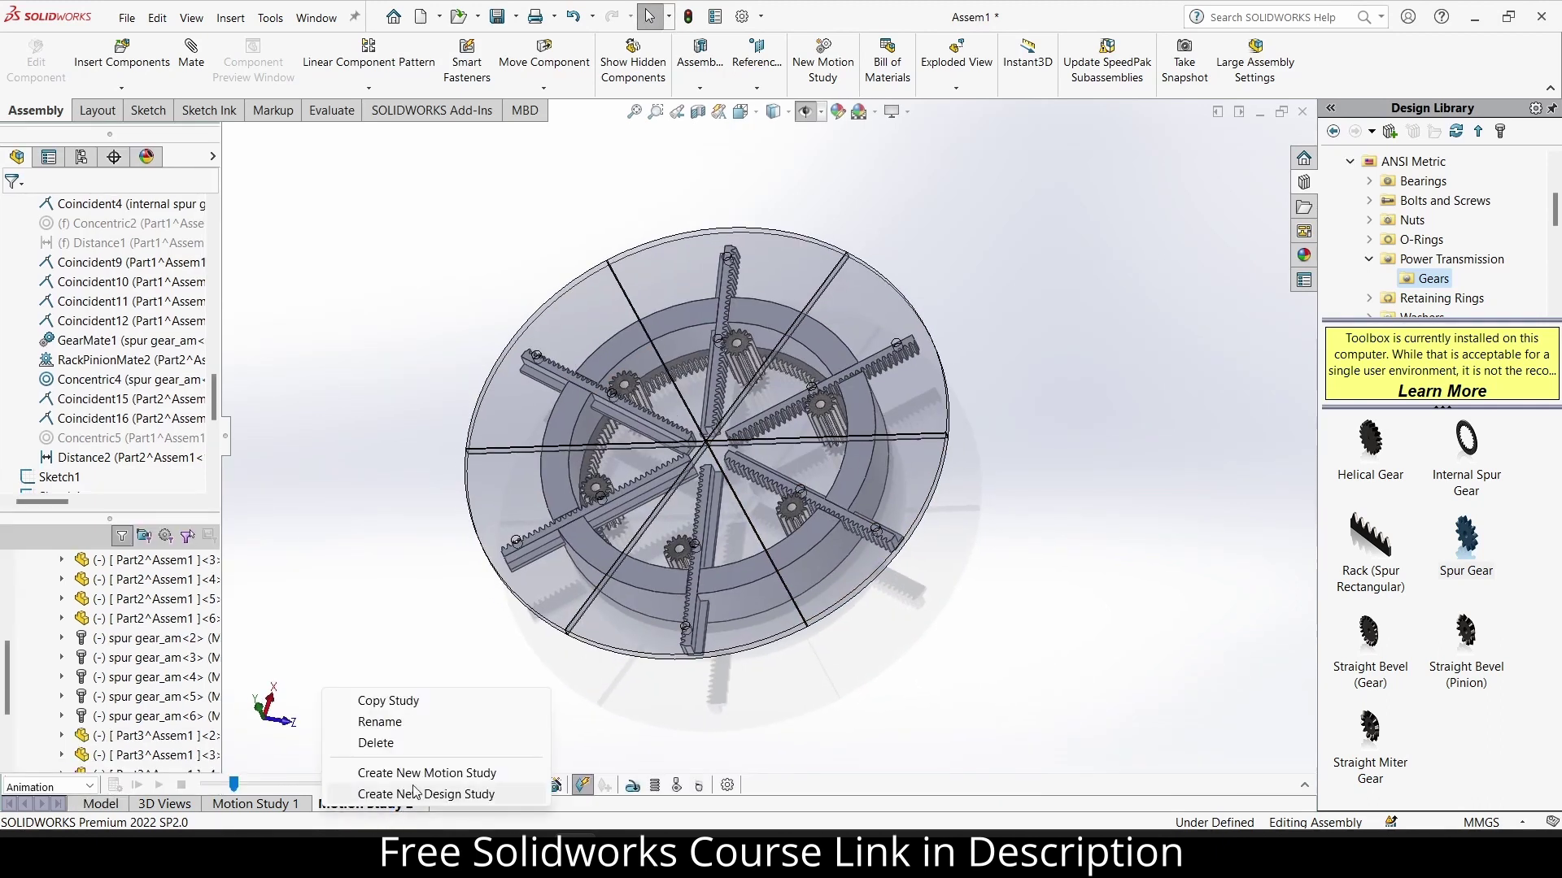
{"action": "left_click", "coordinate": [414, 772]}
{"action": "mouse_move", "coordinate": [716, 470]}
{"action": "middle_mouse_down"}
{"action": "mouse_move", "coordinate": [743, 558]}
{"action": "mouse_move", "coordinate": [722, 476]}
{"action": "middle_mouse_up"}
{"action": "left_click", "coordinate": [1306, 786]}
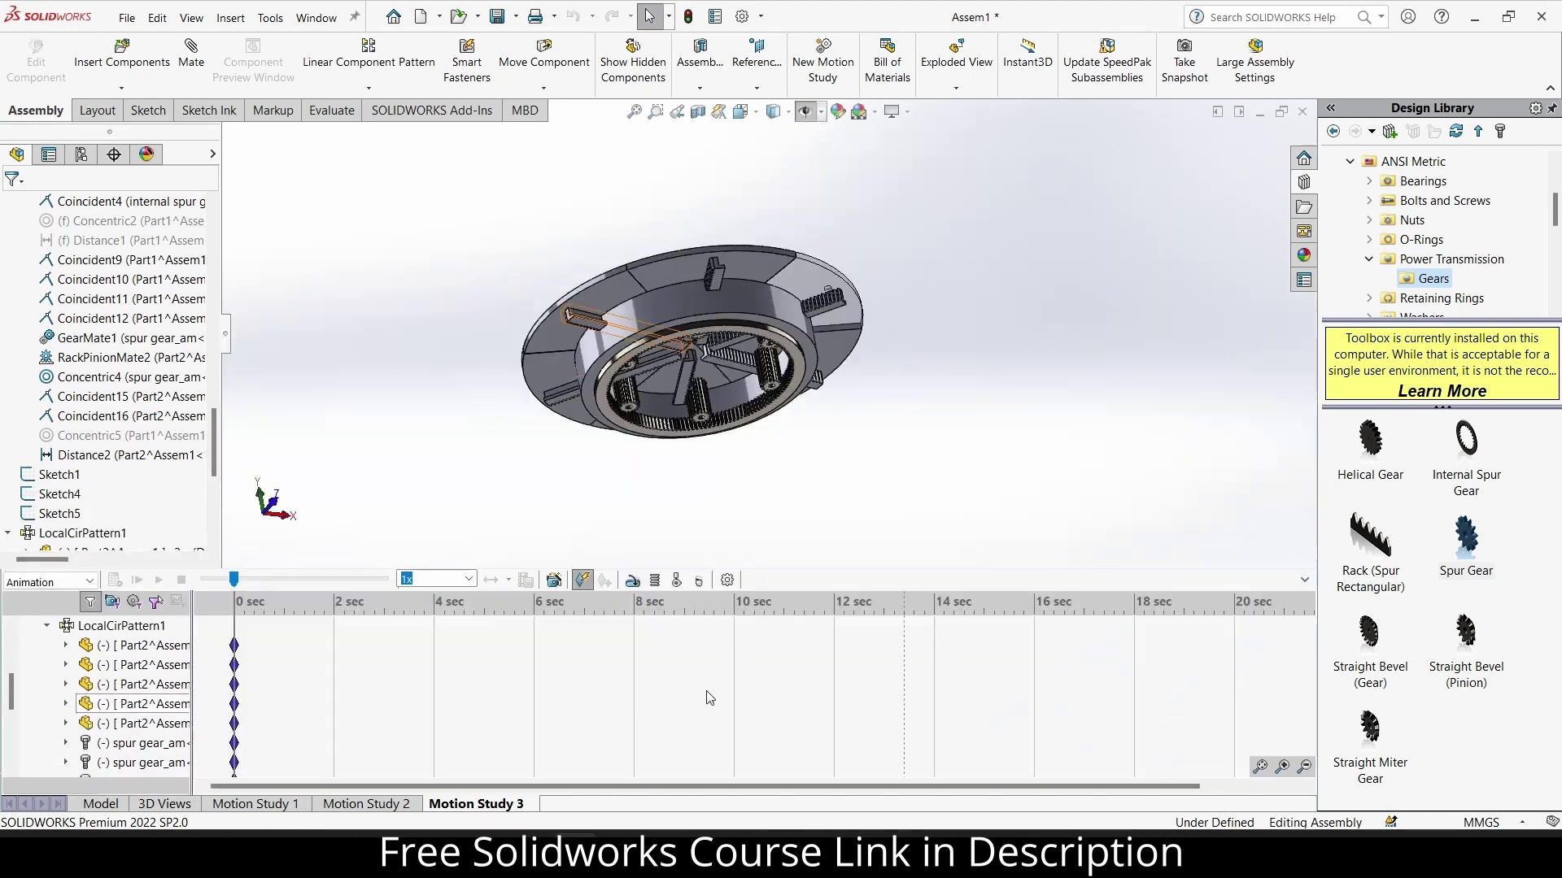
{"action": "right_click", "coordinate": [122, 645]}
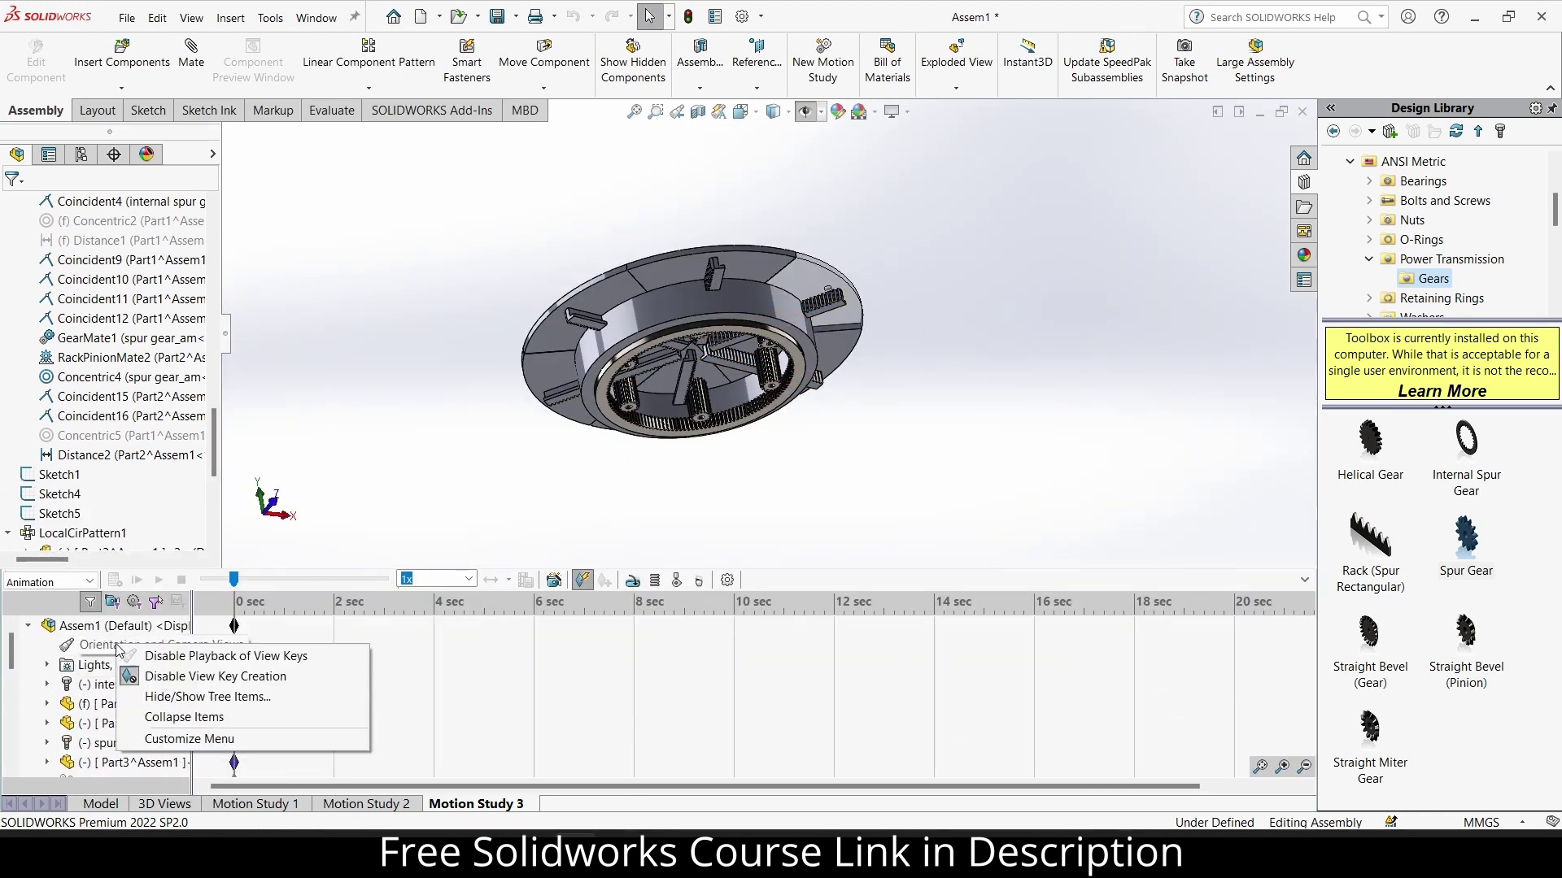
{"action": "left_click", "coordinate": [236, 672]}
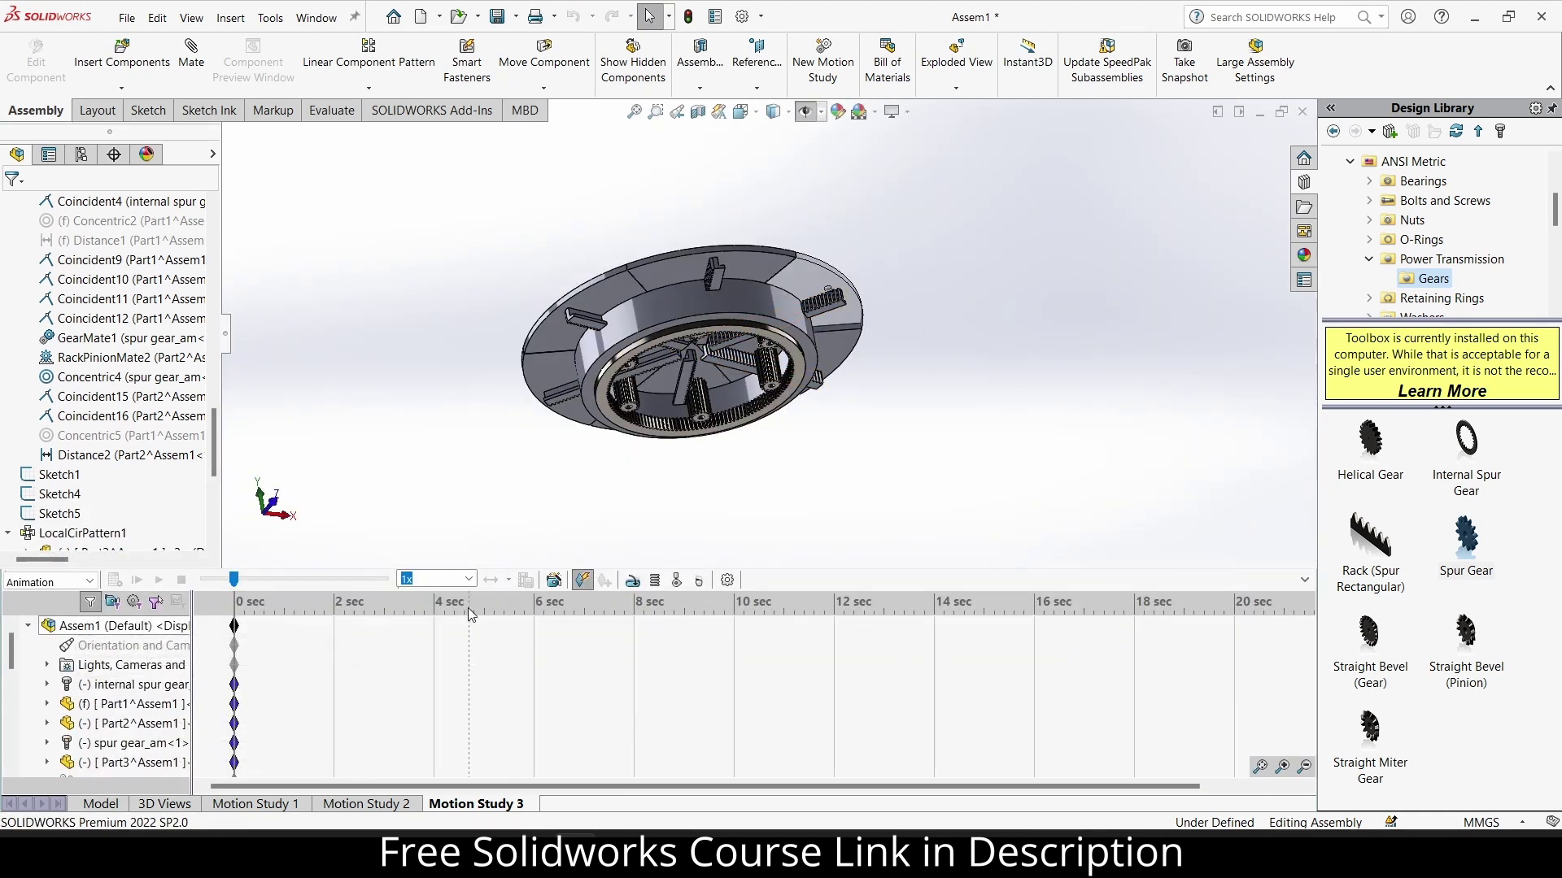
{"action": "left_click", "coordinate": [234, 624]}
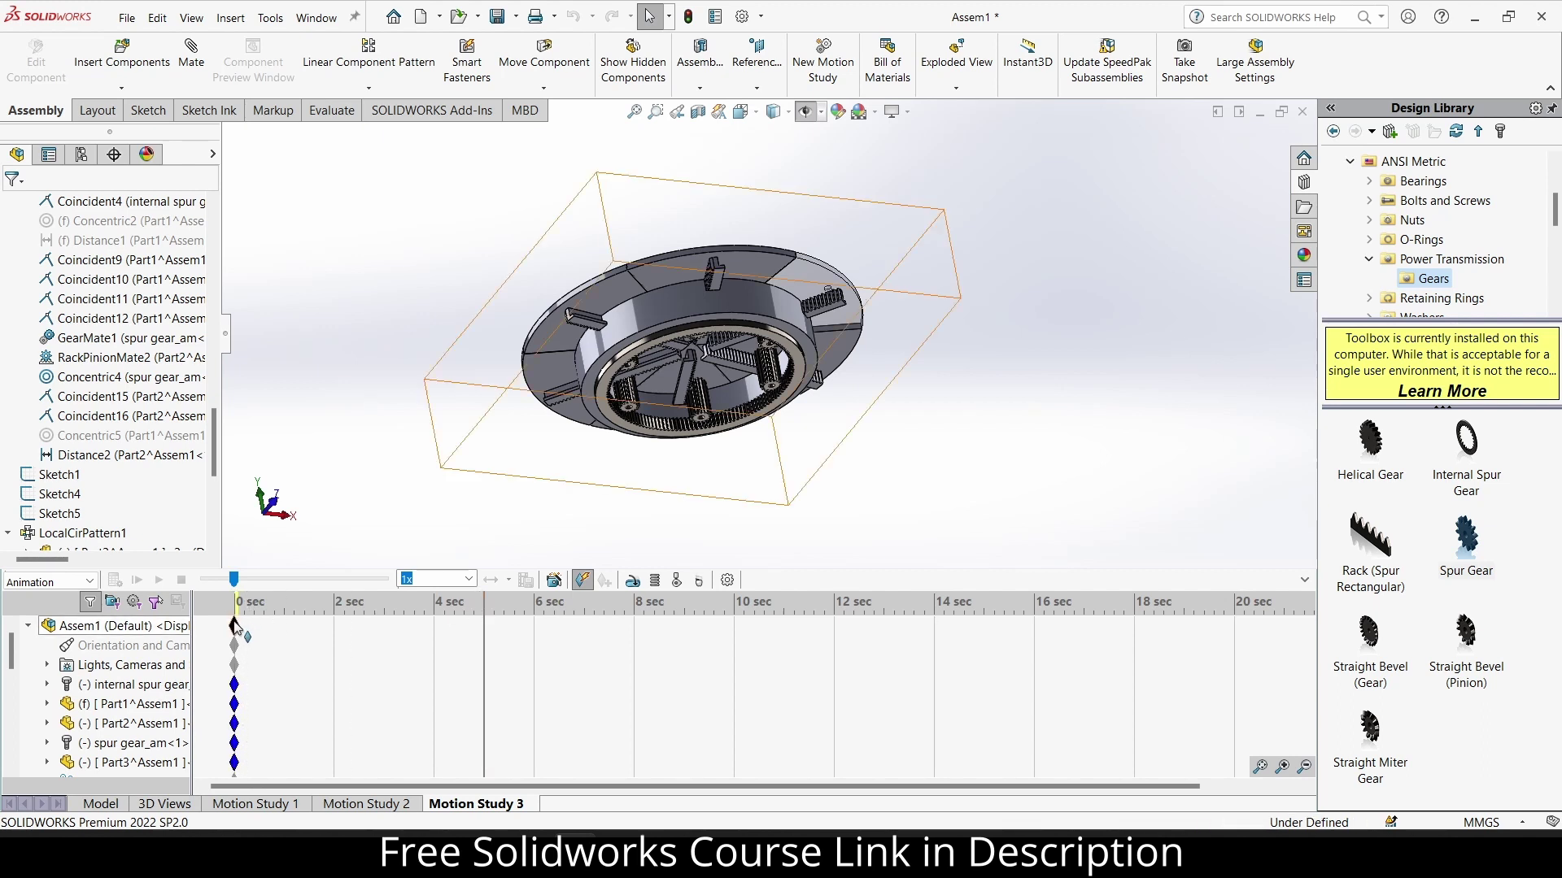
{"action": "left_click_drag", "start_coordinate": [491, 642], "coordinate": [486, 626], "text": "ctrl"}
Slide a rack outward at the 5-second mark so the table sectors expand.
{"action": "middle_click_drag", "start_coordinate": [700, 407], "coordinate": [720, 277]}
{"action": "scroll", "coordinate": [710, 378], "scroll_direction": "up", "scroll_amount": 3}
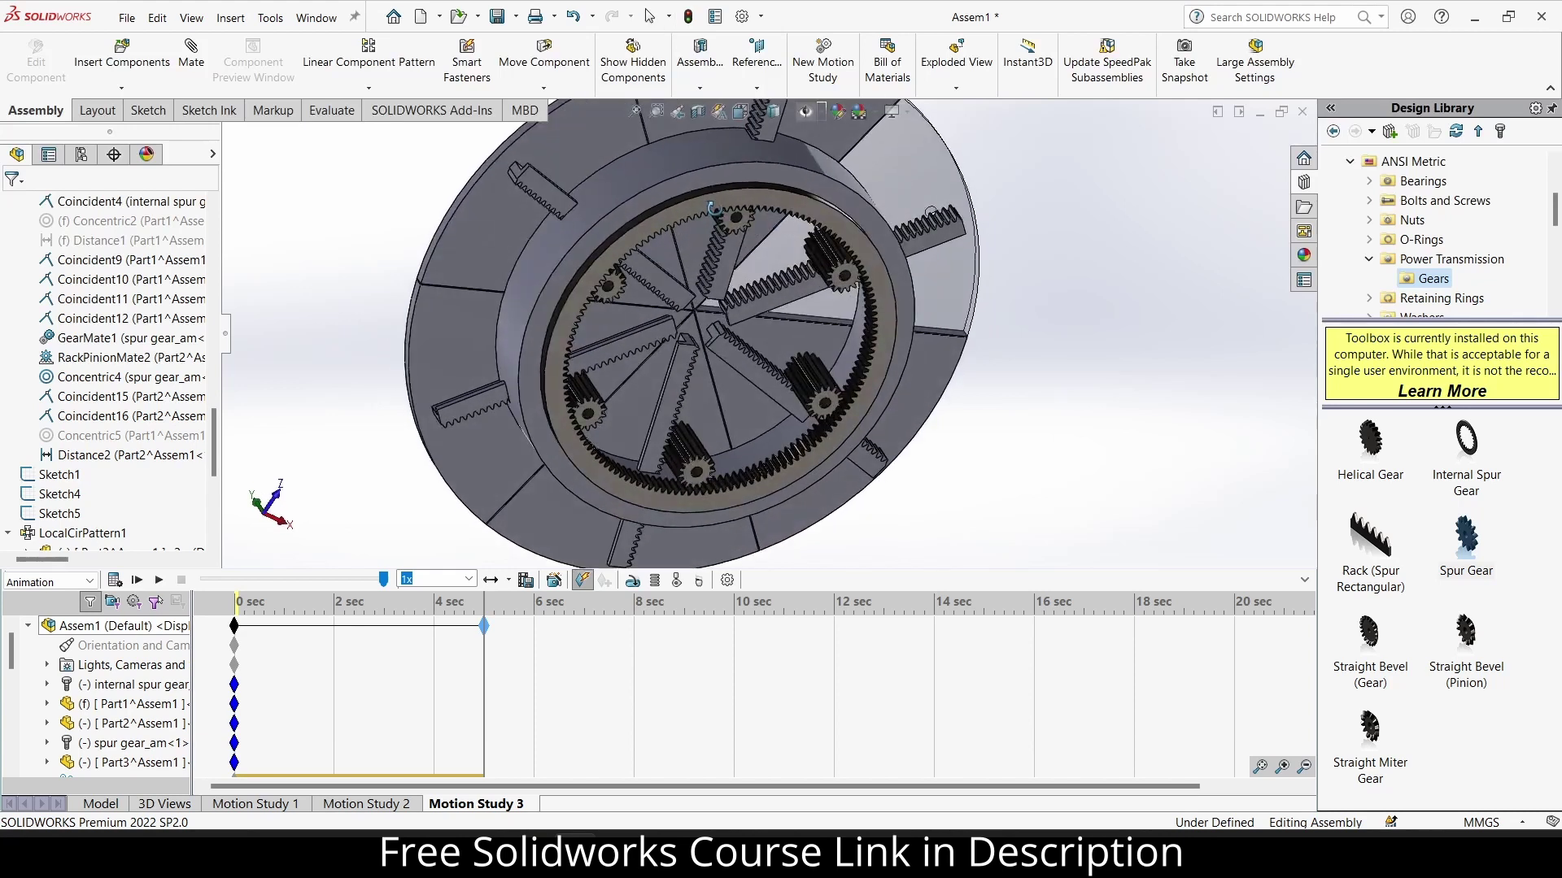
{"action": "left_click_drag", "start_coordinate": [723, 278], "coordinate": [706, 336]}
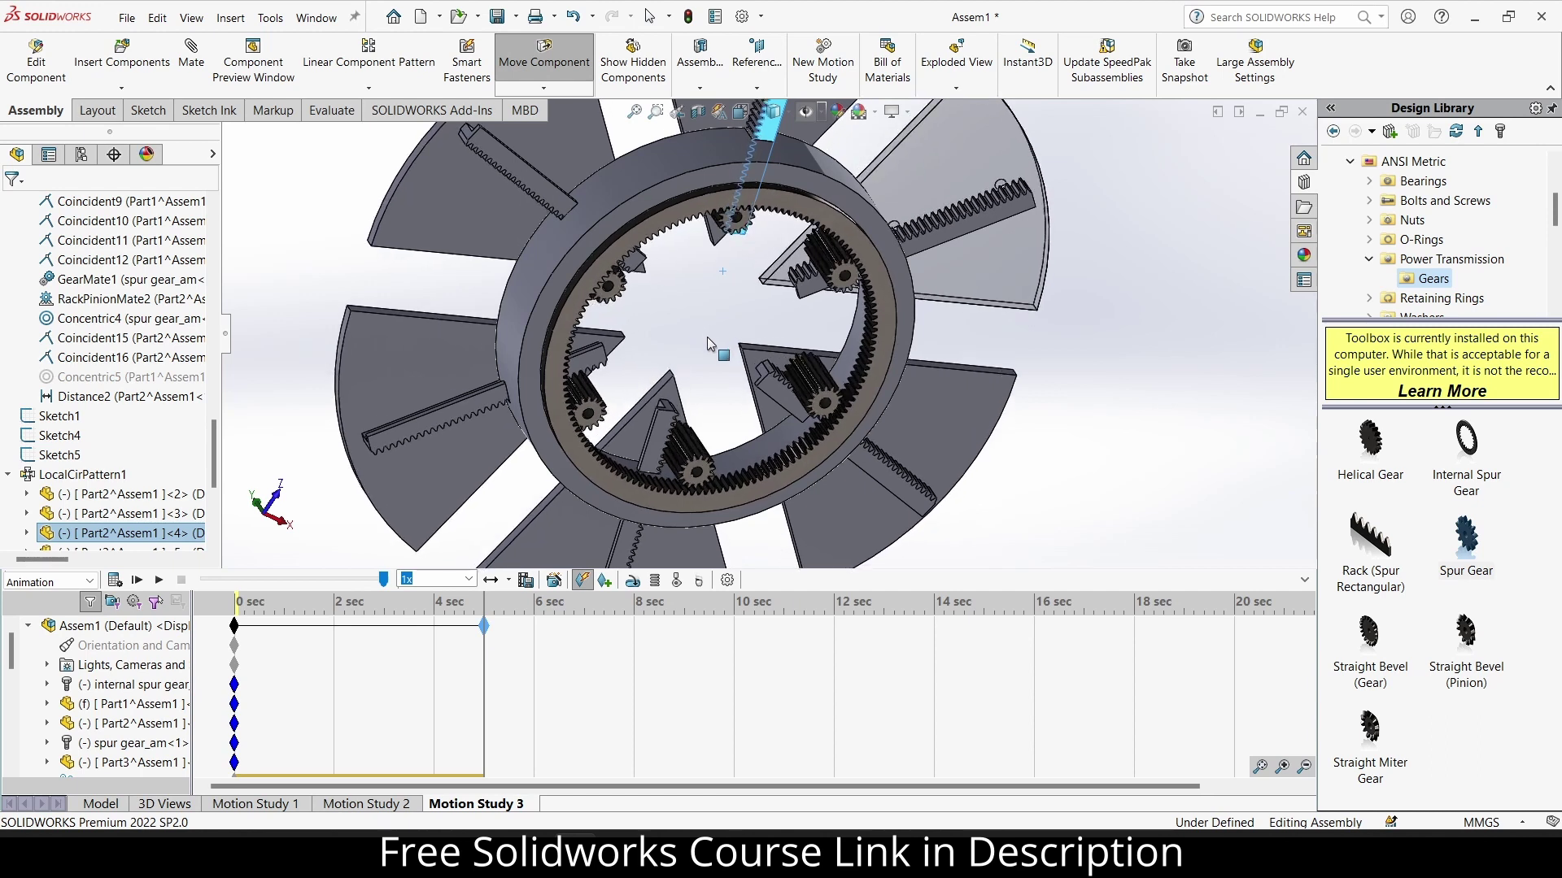
{"action": "key", "text": "Escape"}
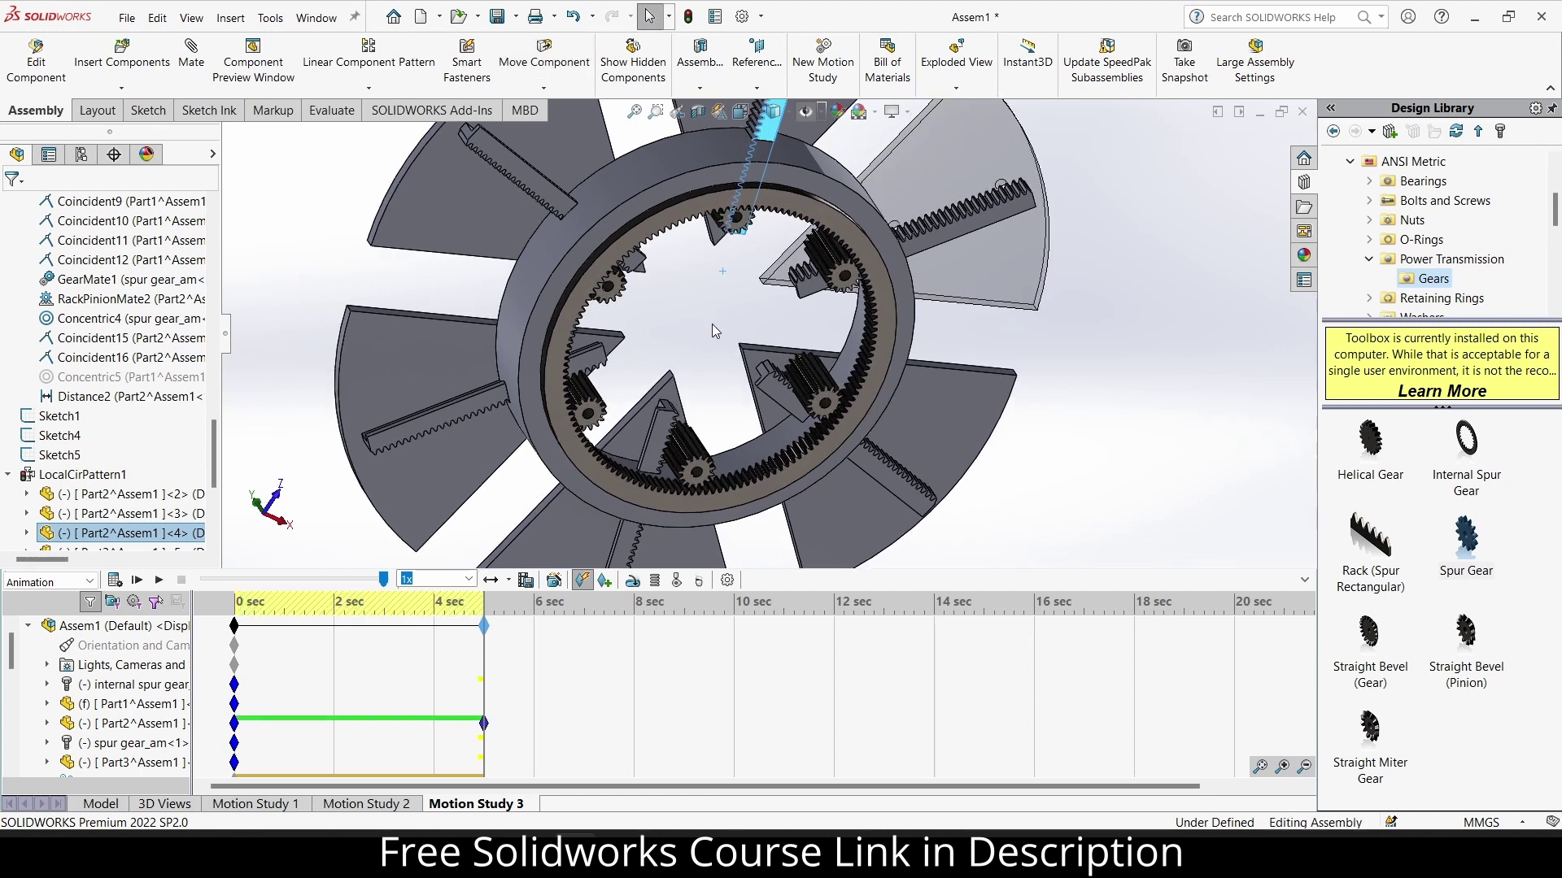
{"action": "scroll", "coordinate": [711, 323], "scroll_direction": "up", "scroll_amount": 3}
{"action": "mouse_move", "coordinate": [711, 324]}
{"action": "middle_mouse_down"}
{"action": "mouse_move", "coordinate": [864, 498]}
{"action": "mouse_move", "coordinate": [799, 339]}
{"action": "middle_mouse_up"}
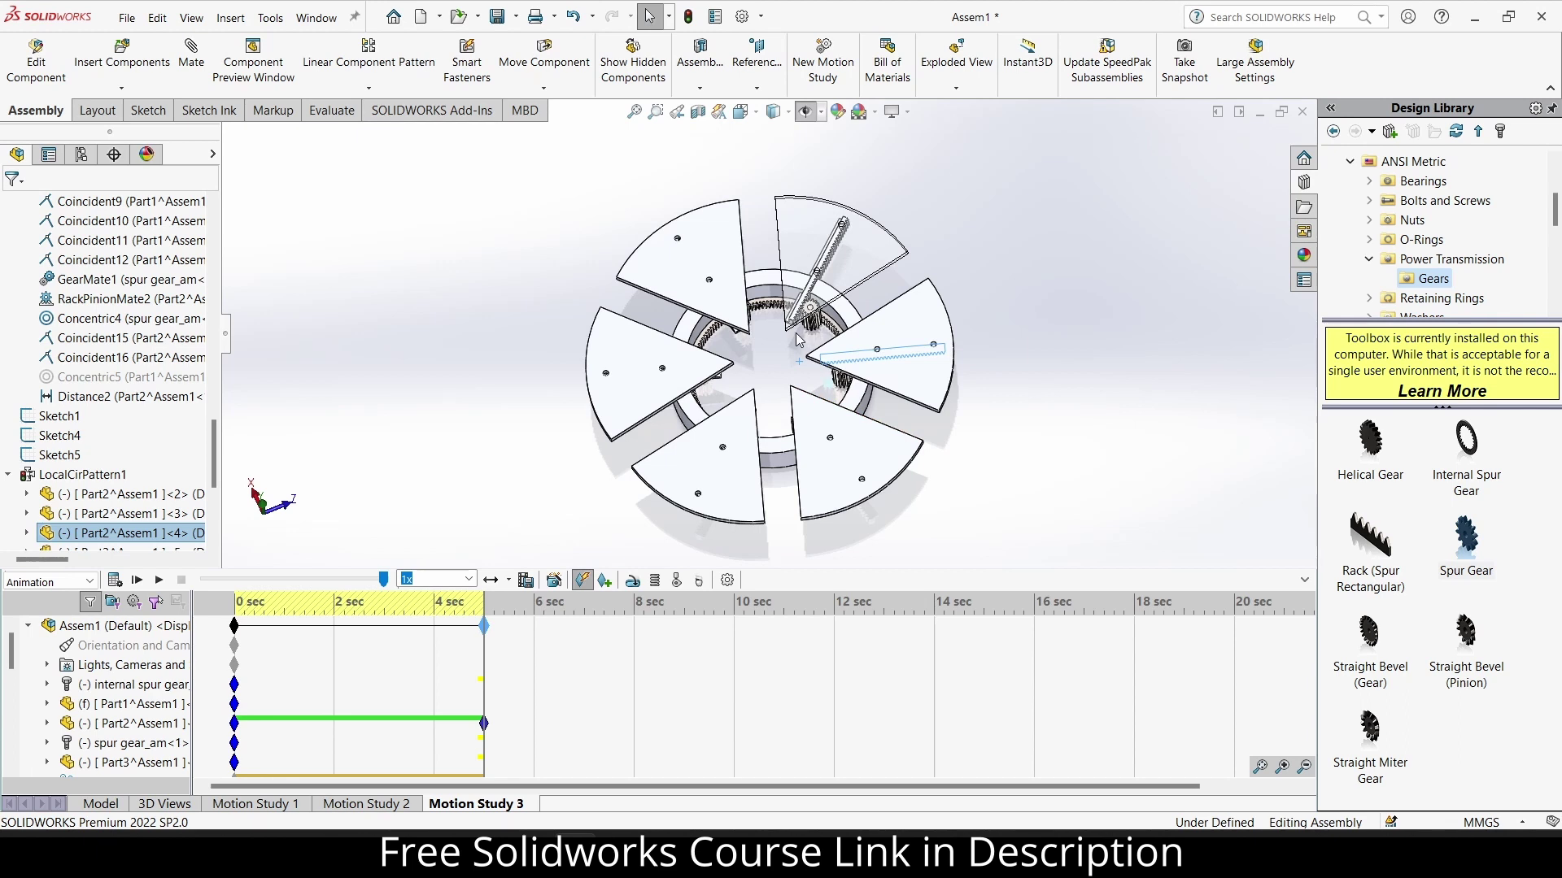
Set the study to 30 fps, calculate the opening animation, and collapse the timeline.
{"action": "left_click", "coordinate": [727, 581]}
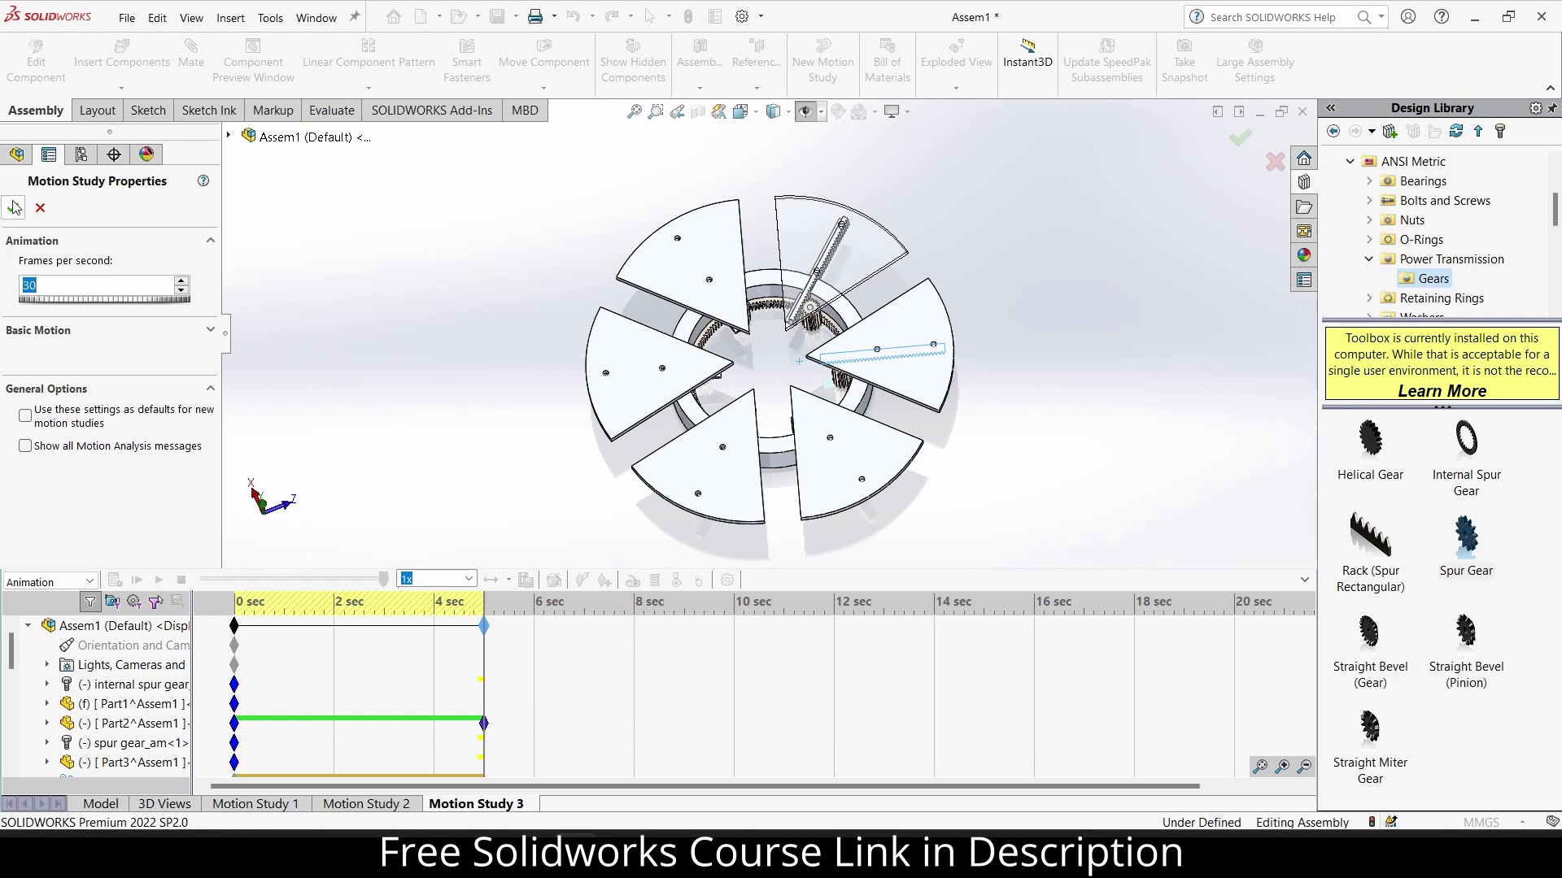
{"action": "left_click", "coordinate": [14, 208]}
{"action": "left_click", "coordinate": [119, 579]}
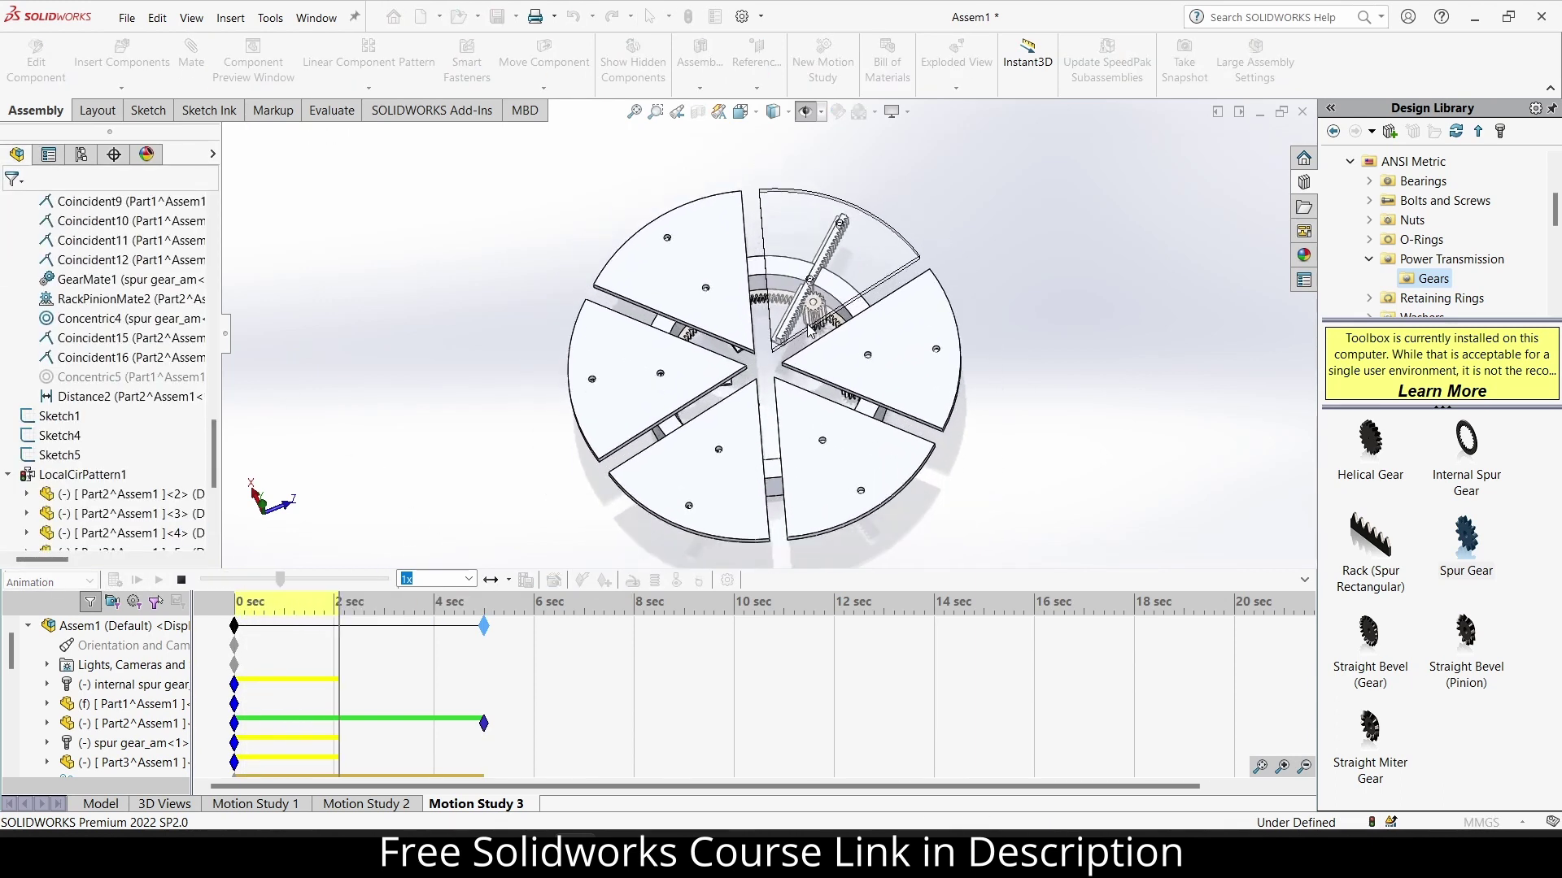
{"action": "left_click", "coordinate": [1305, 579]}
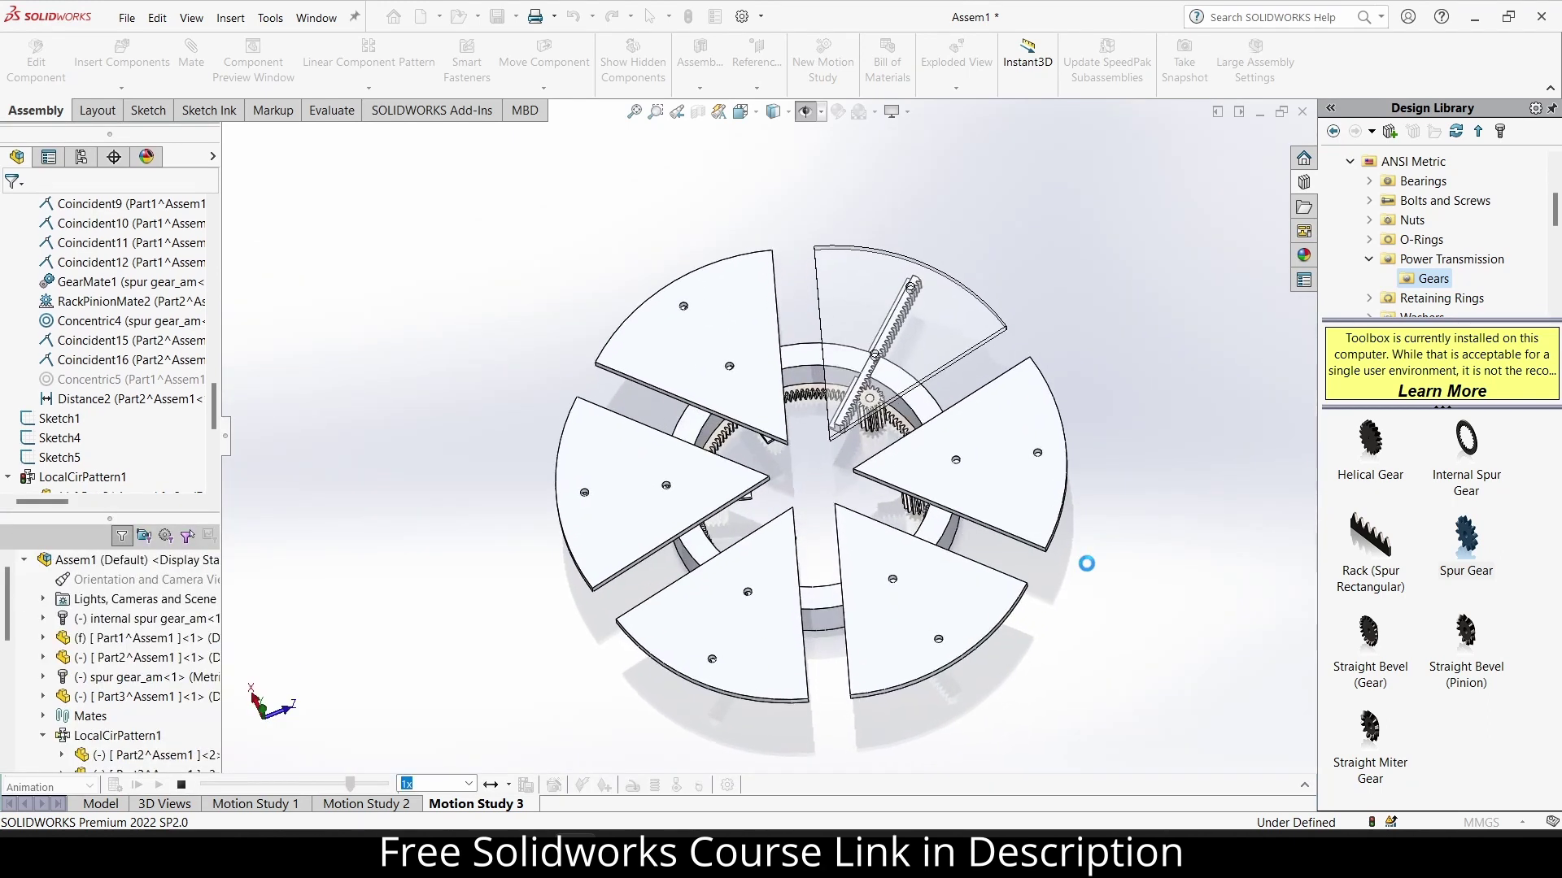